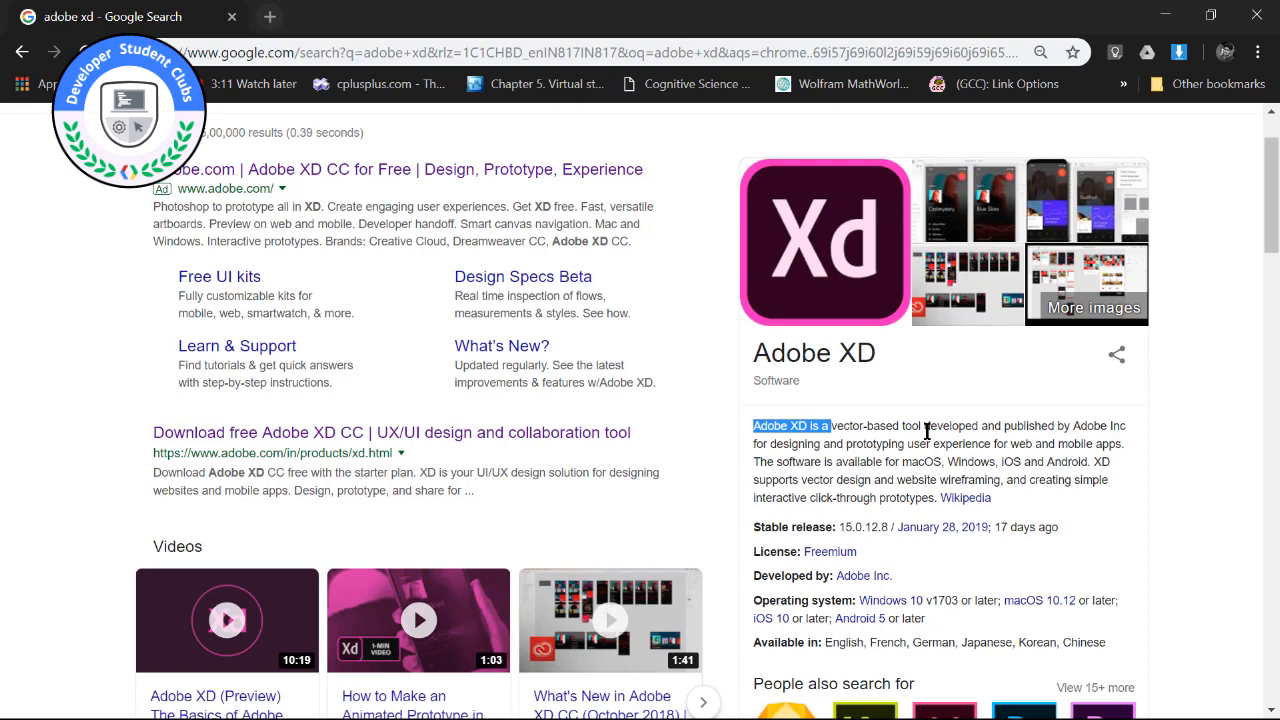
Request the free XD download from Adobe's product page and decline opening the Creative Cloud desktop app.
scroll(927, 430, "up", 2)
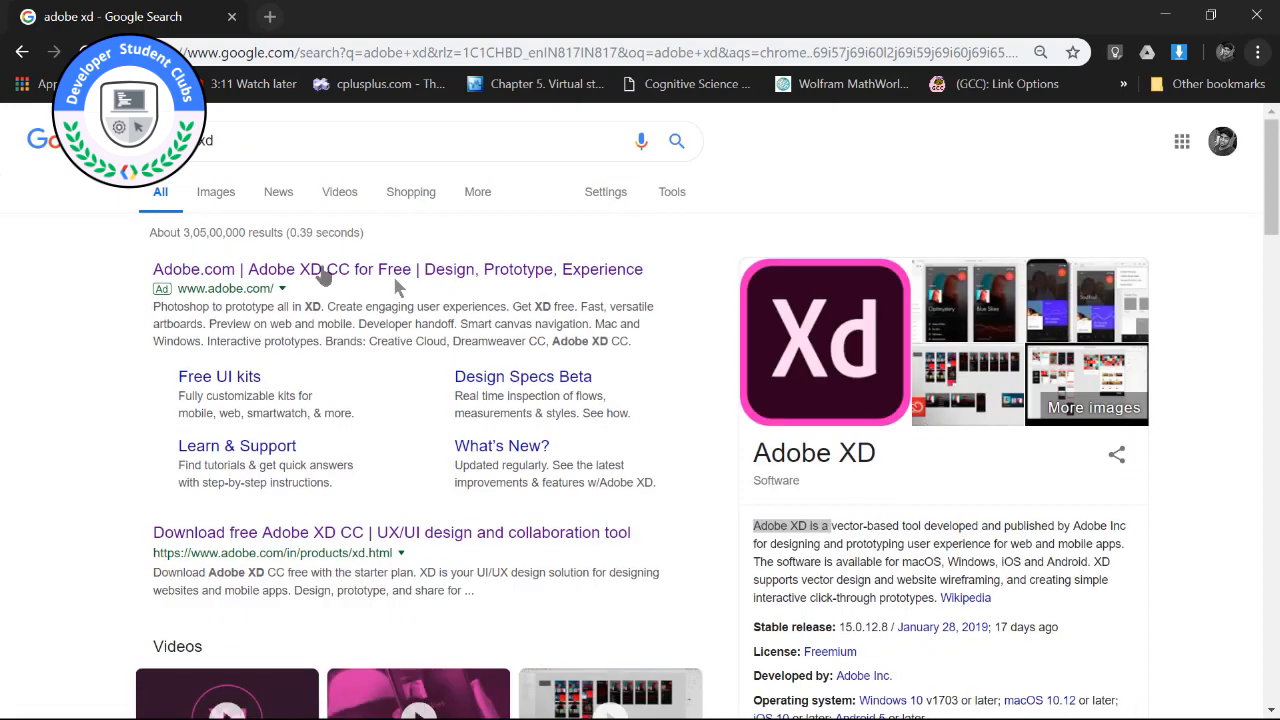
left_click(340, 278)
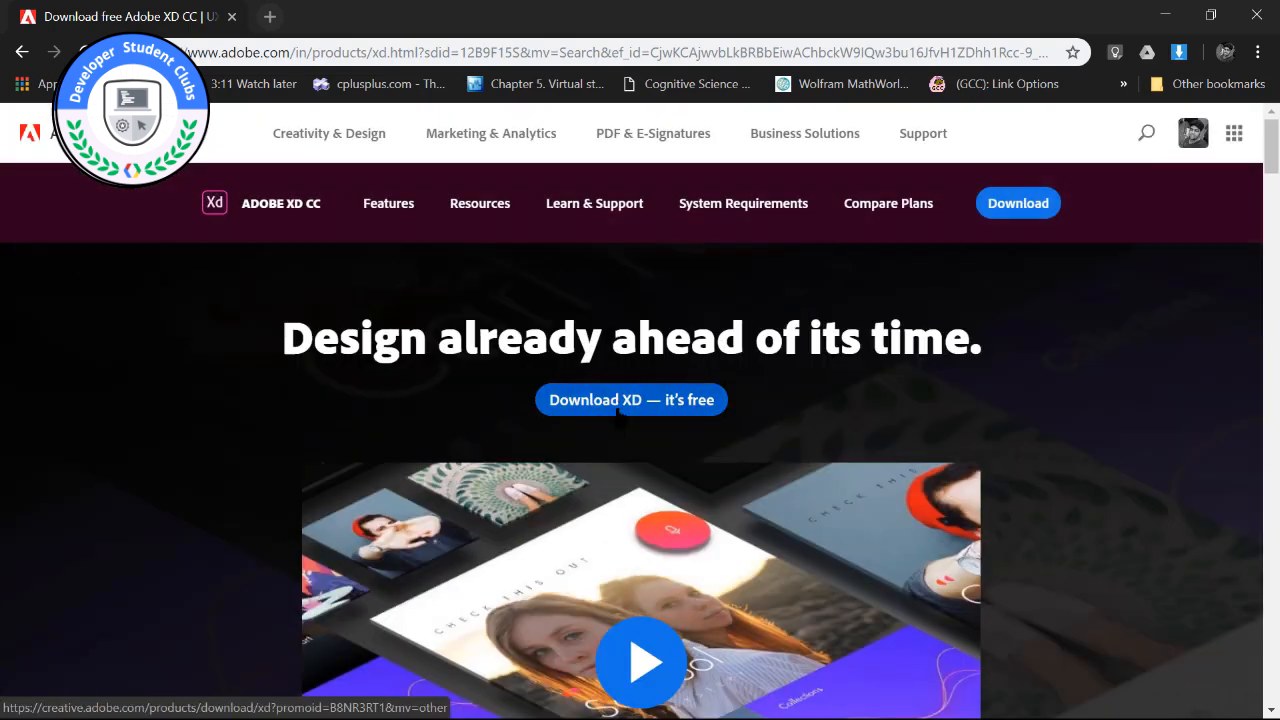
left_click(618, 412)
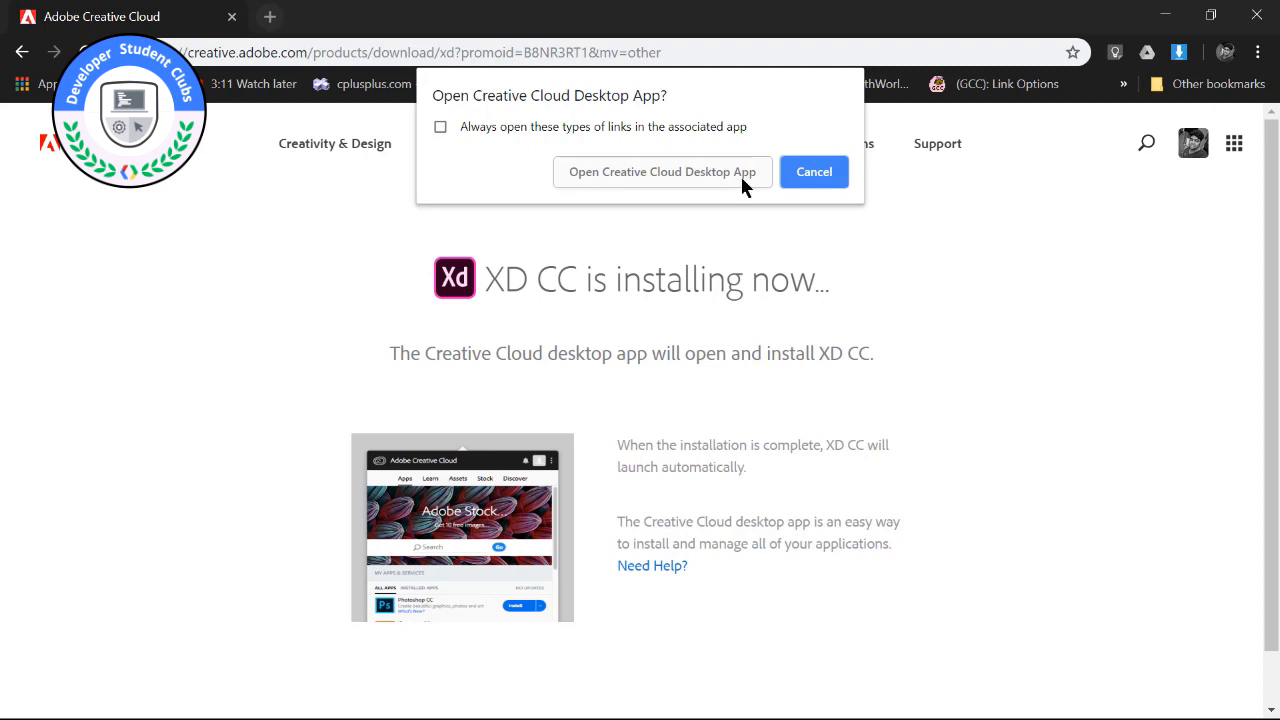
left_click(814, 172)
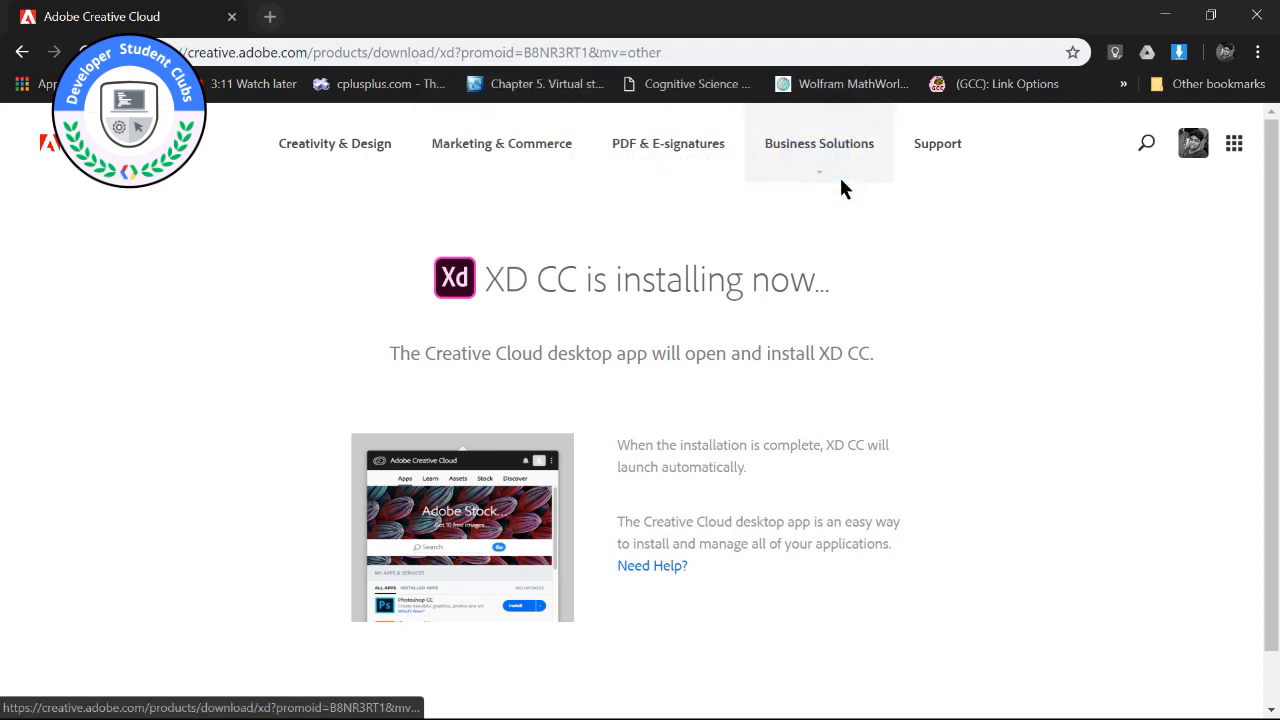
Close the browser, switch to Adobe XD and maximize its start window.
left_click(1270, 7)
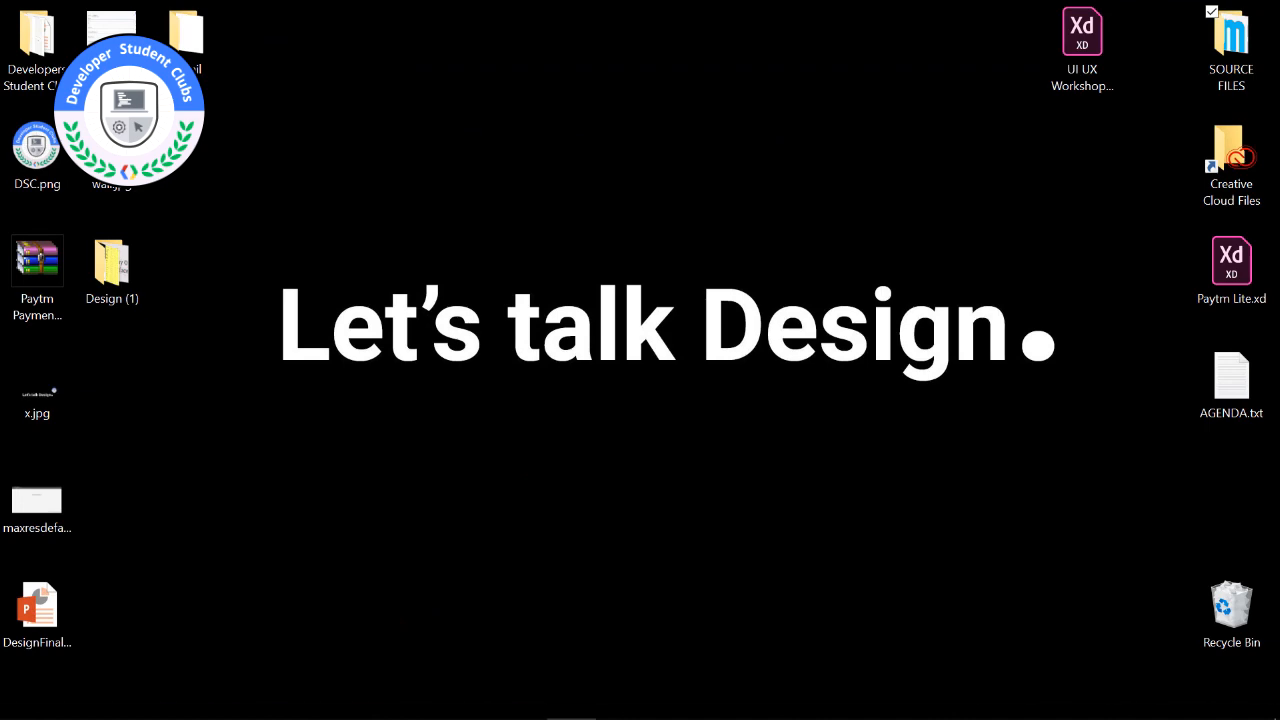
left_click(24, 699)
left_click(191, 175)
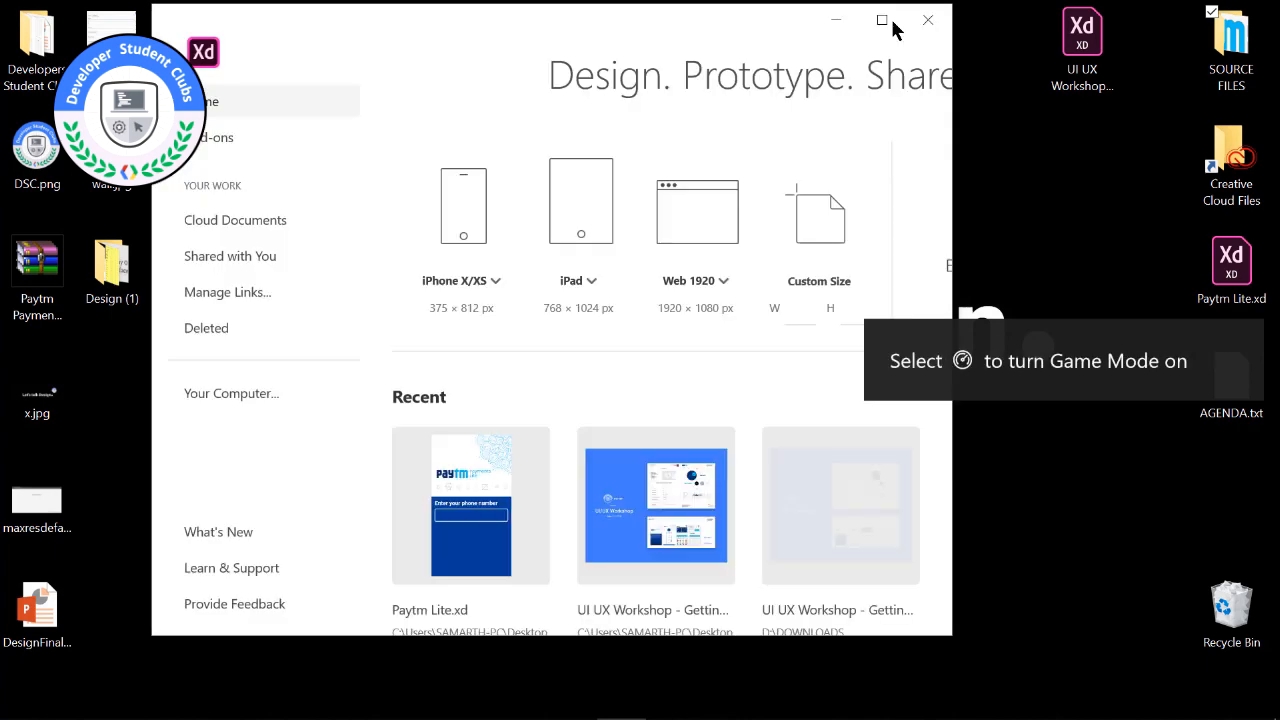
left_click(883, 21)
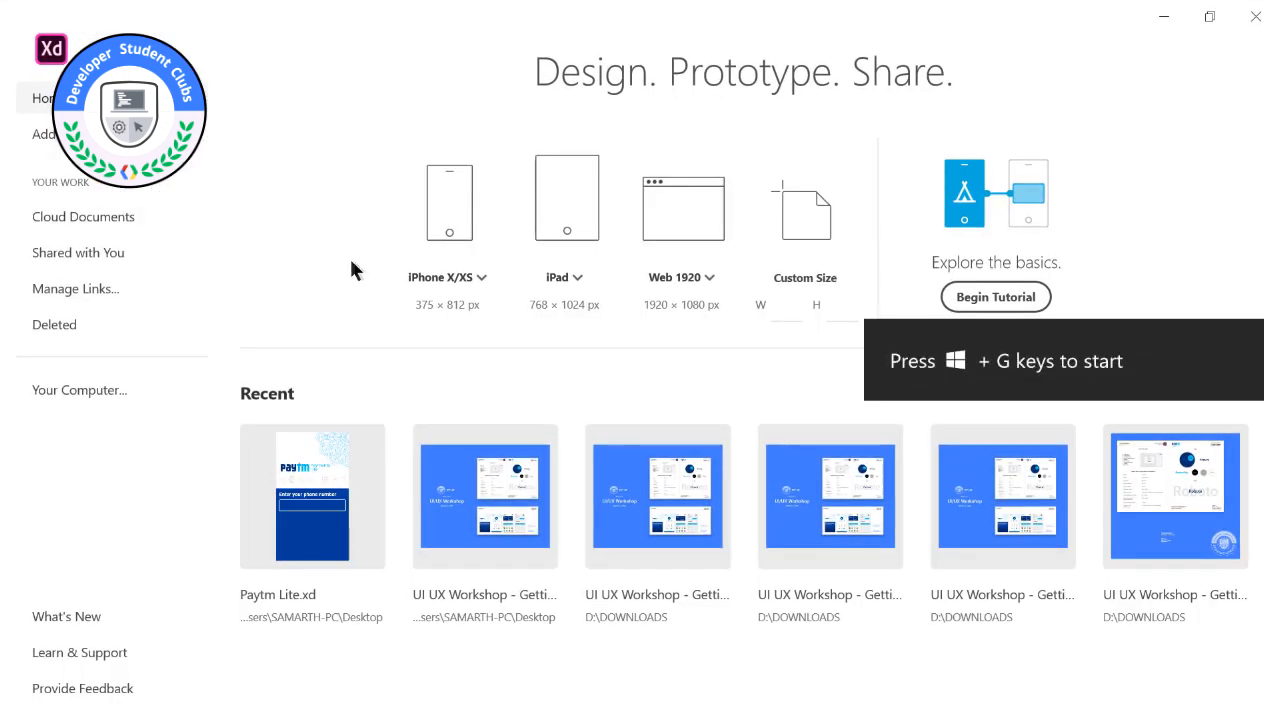
Create a new design document from the Android Mobile preset, 360 × 640 px.
left_click(463, 283)
left_click(400, 251)
left_click(663, 266)
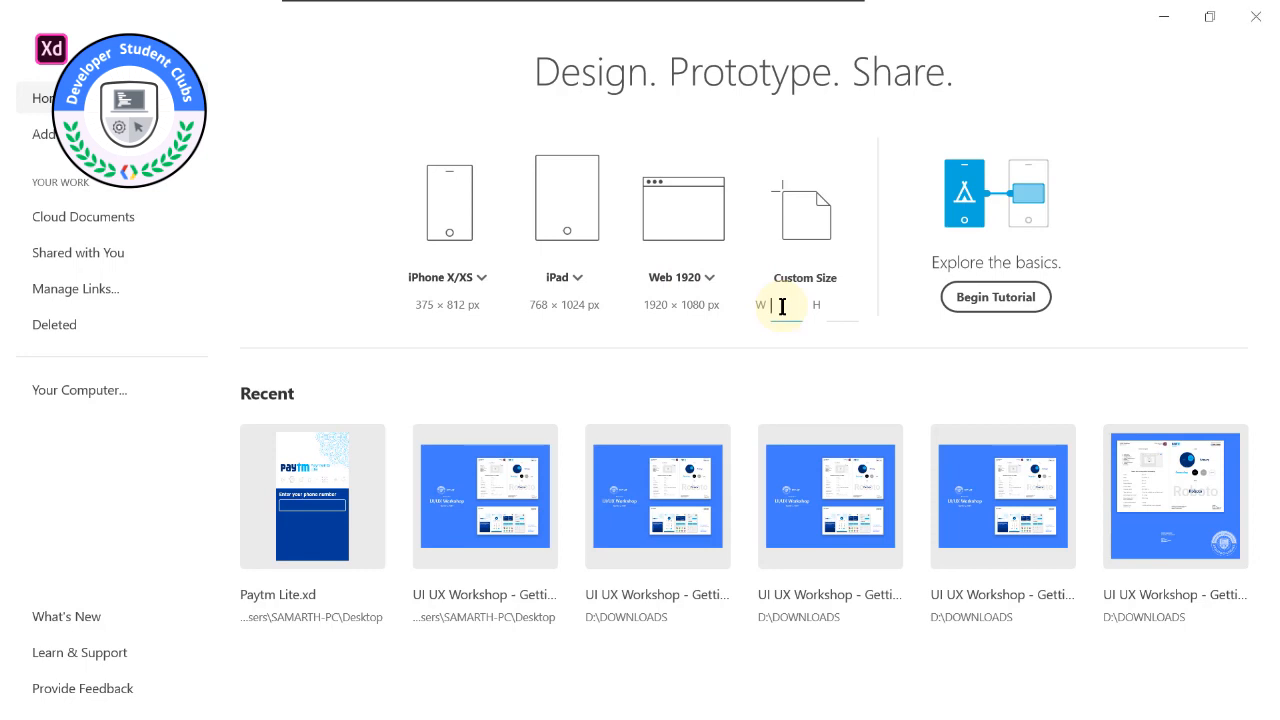
left_click(461, 278)
left_click(449, 429)
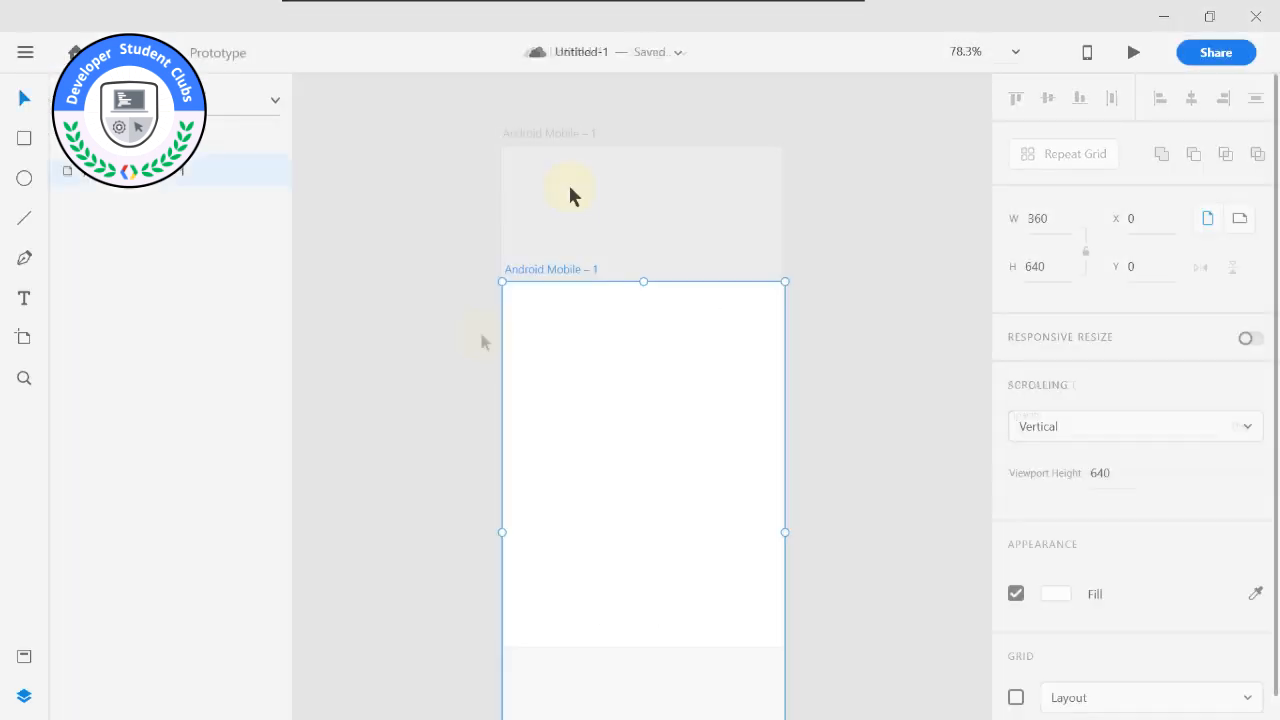
Examine the blank Android Mobile artboard from different canvas positions and at several zoom levels.
left_click_drag(588, 191, 537, 161)
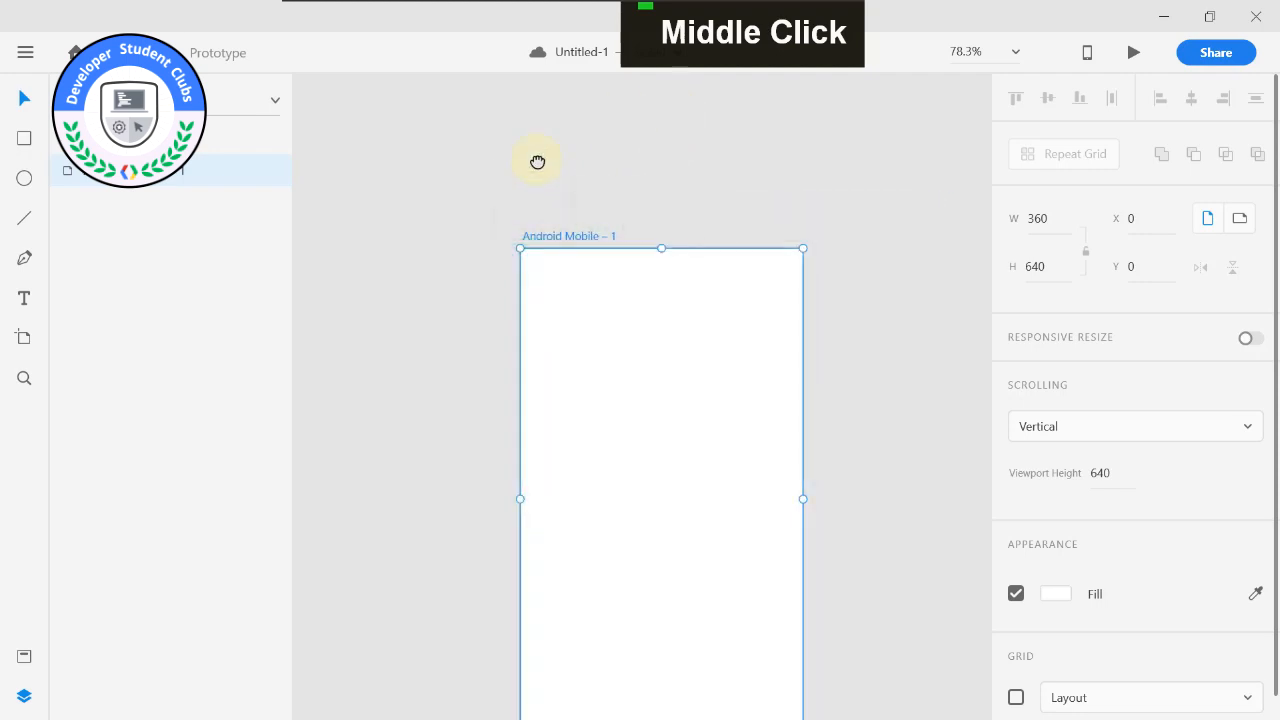
left_click_drag(548, 181, 489, 277)
scroll(489, 277, "down", 2, "alt")
scroll(503, 262, "down", 2, "alt")
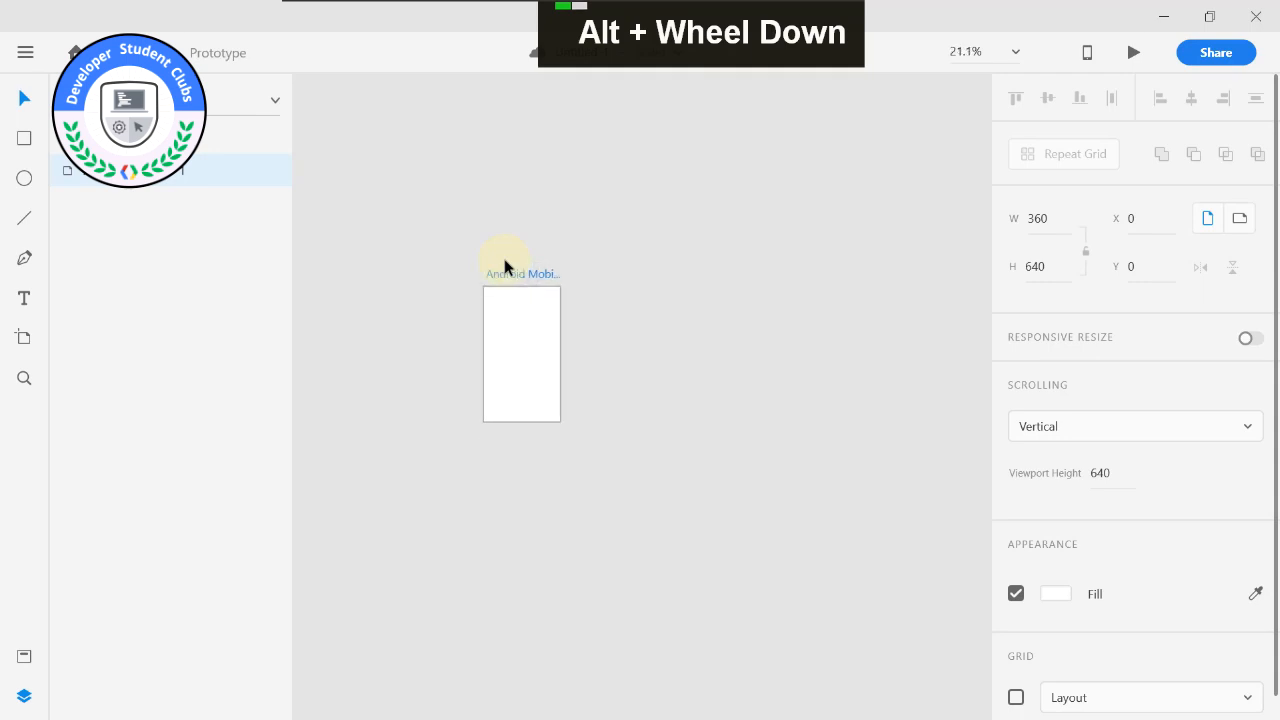
scroll(498, 240, "up", 2, "alt")
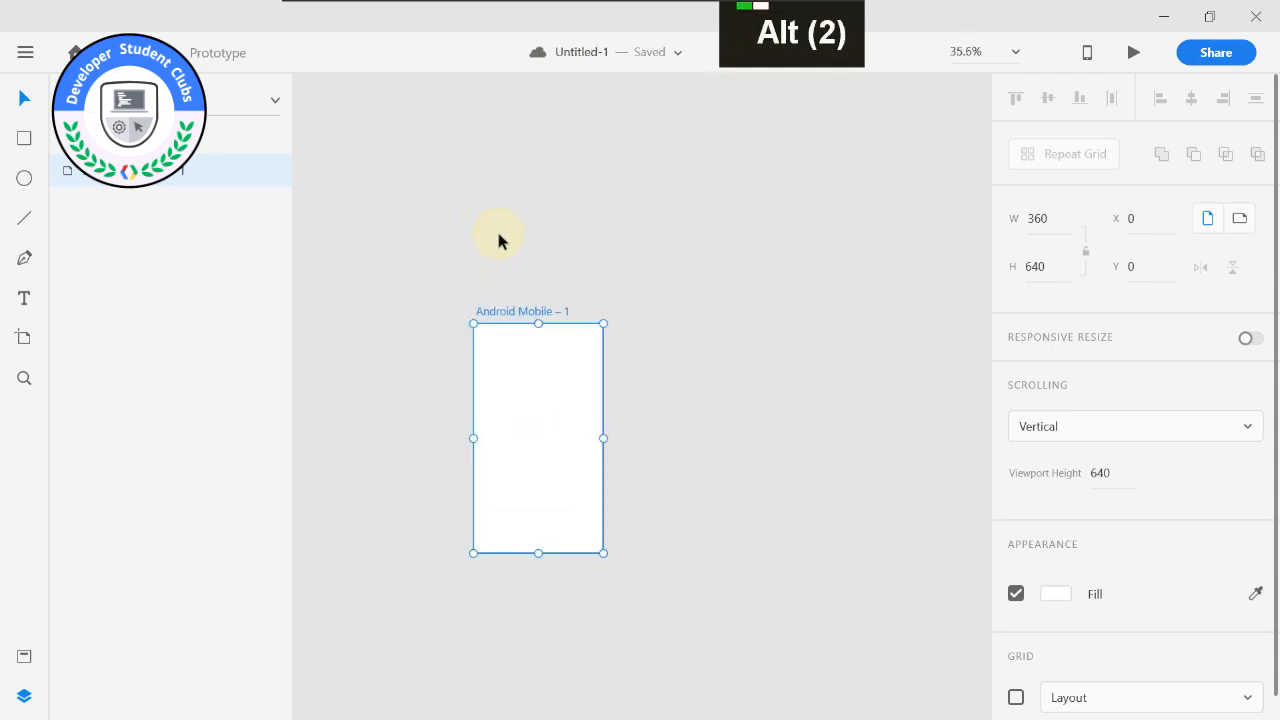
scroll(498, 240, "up", 2, "alt")
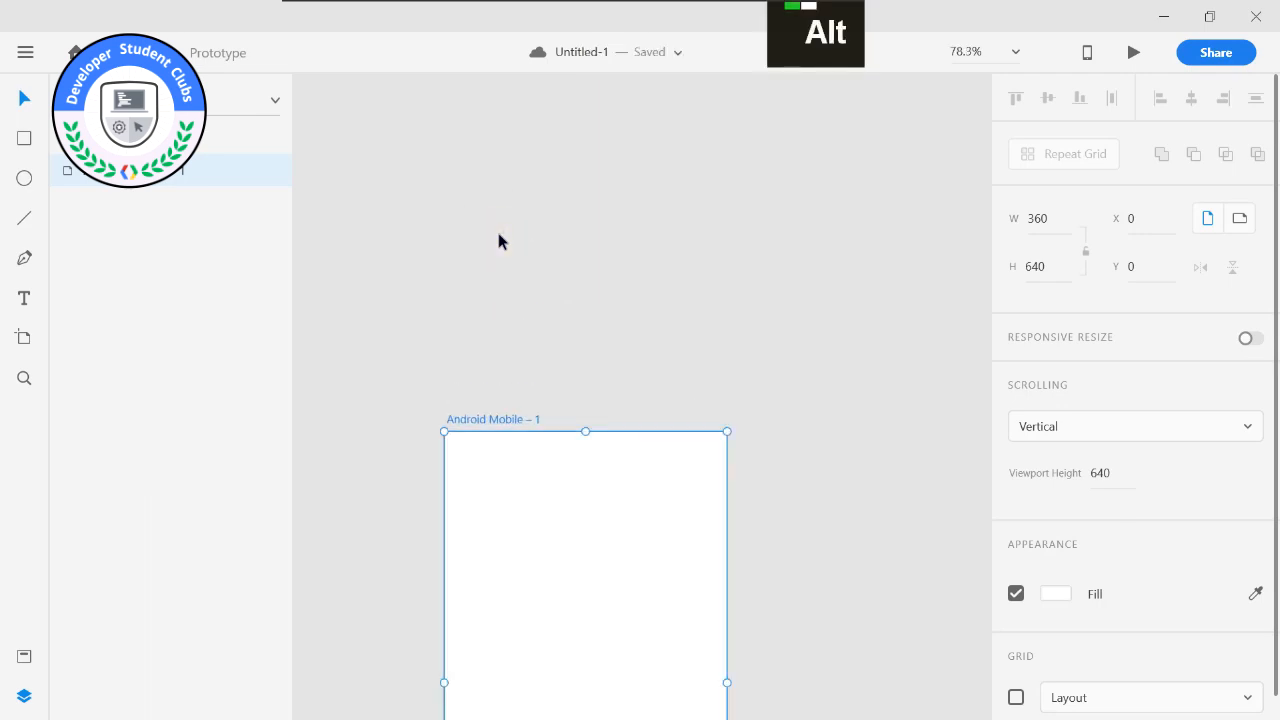
scroll(500, 240, "down", 2, "alt")
scroll(508, 257, "up", 1, "alt")
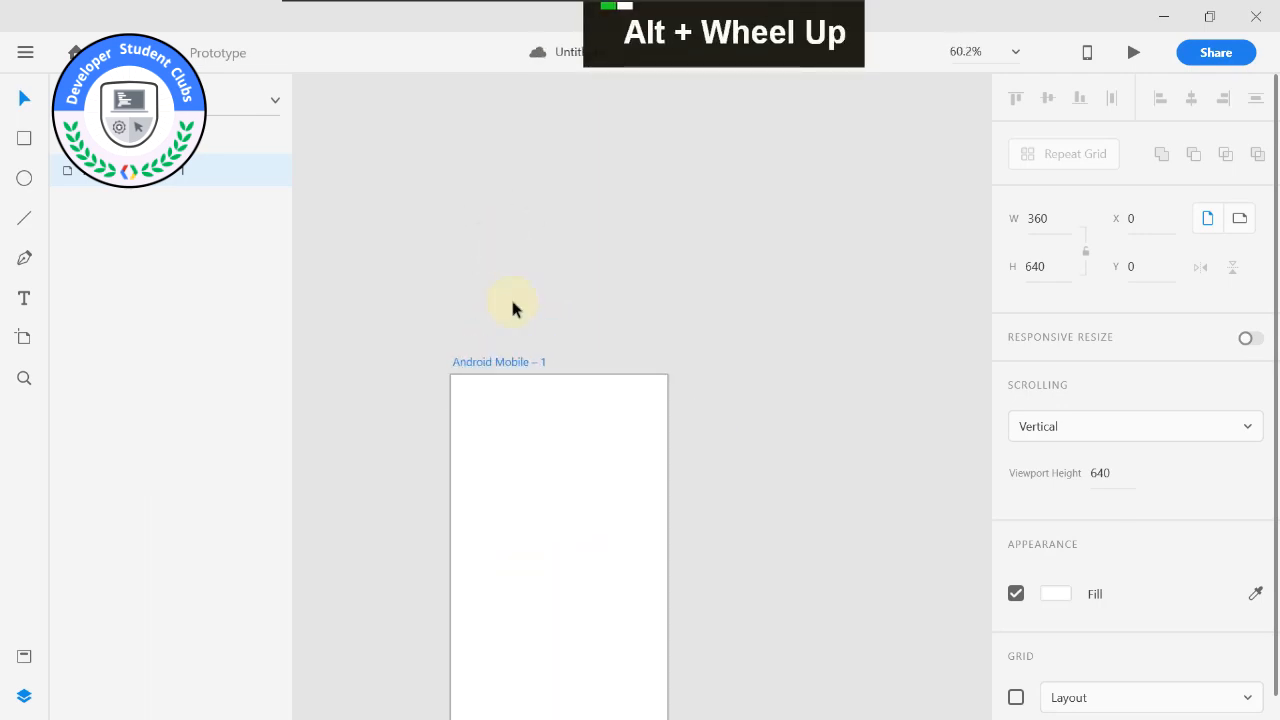
scroll(513, 316, "down", 2, "alt")
middle_click(580, 189, "alt")
scroll(574, 214, "up", 3, "alt")
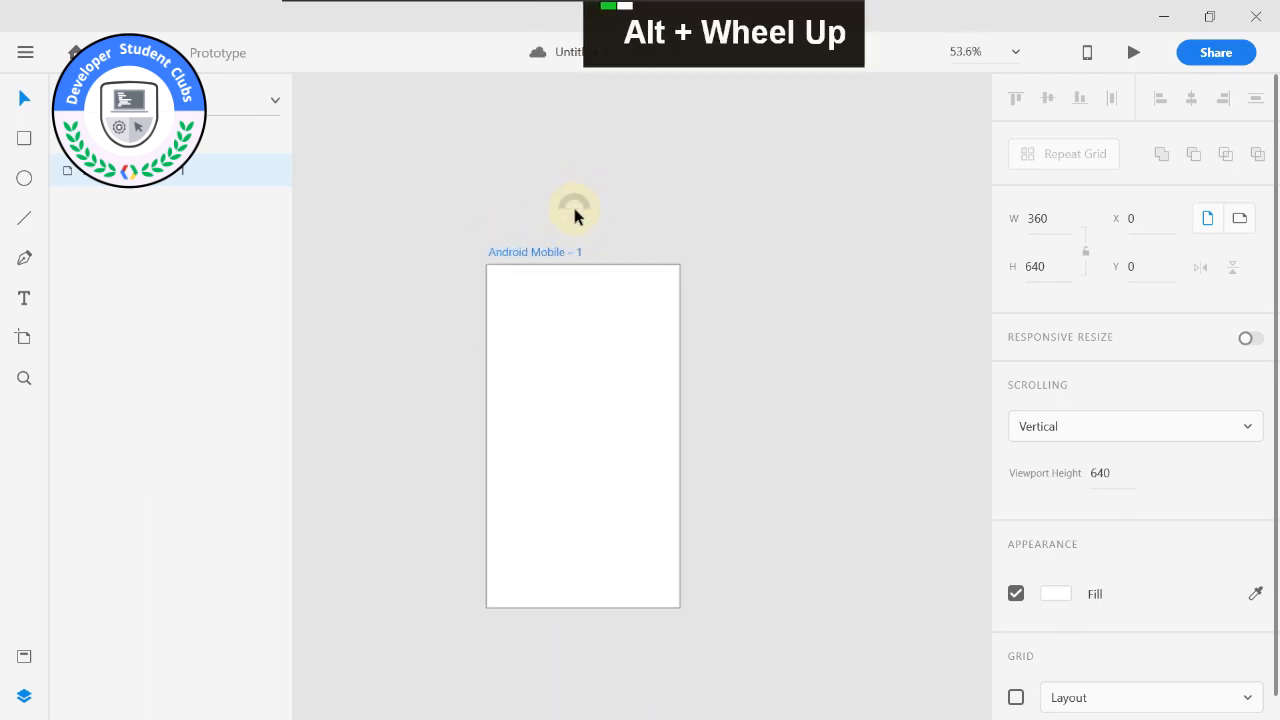
middle_click(539, 220)
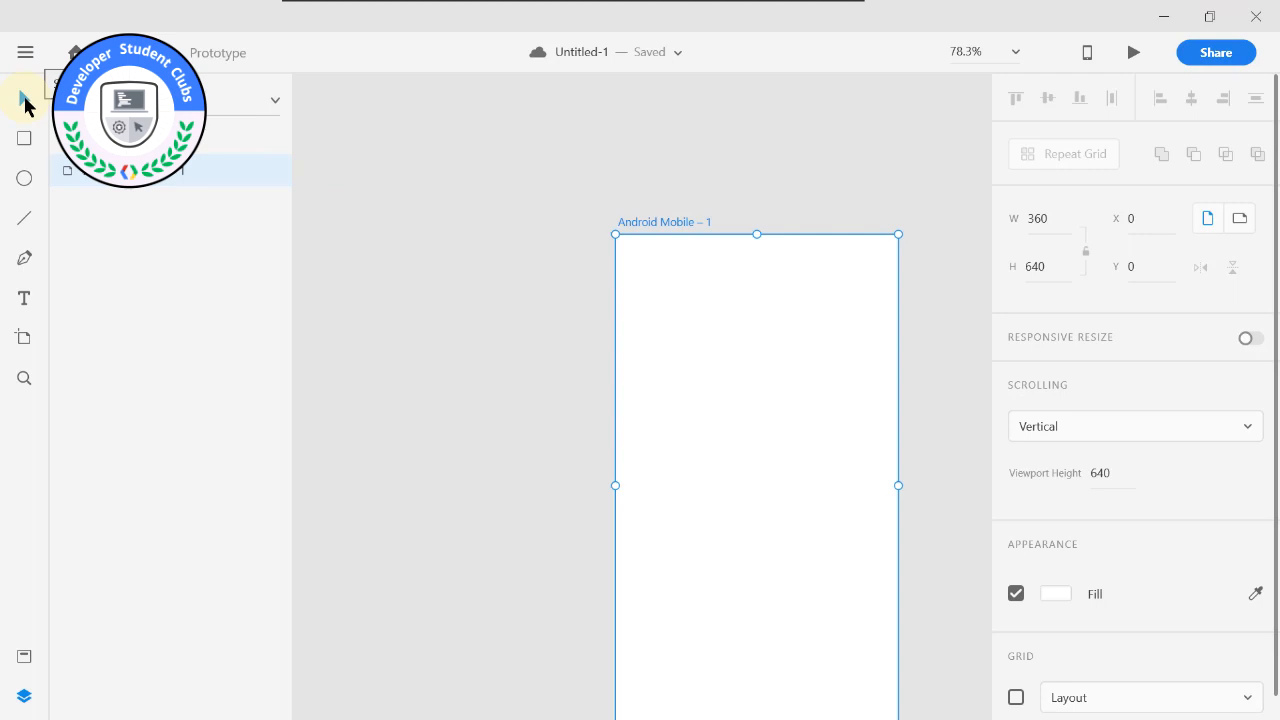
Activate the Select, Rectangle, Ellipse, Line, Pen and Text tools one after another.
key("v")
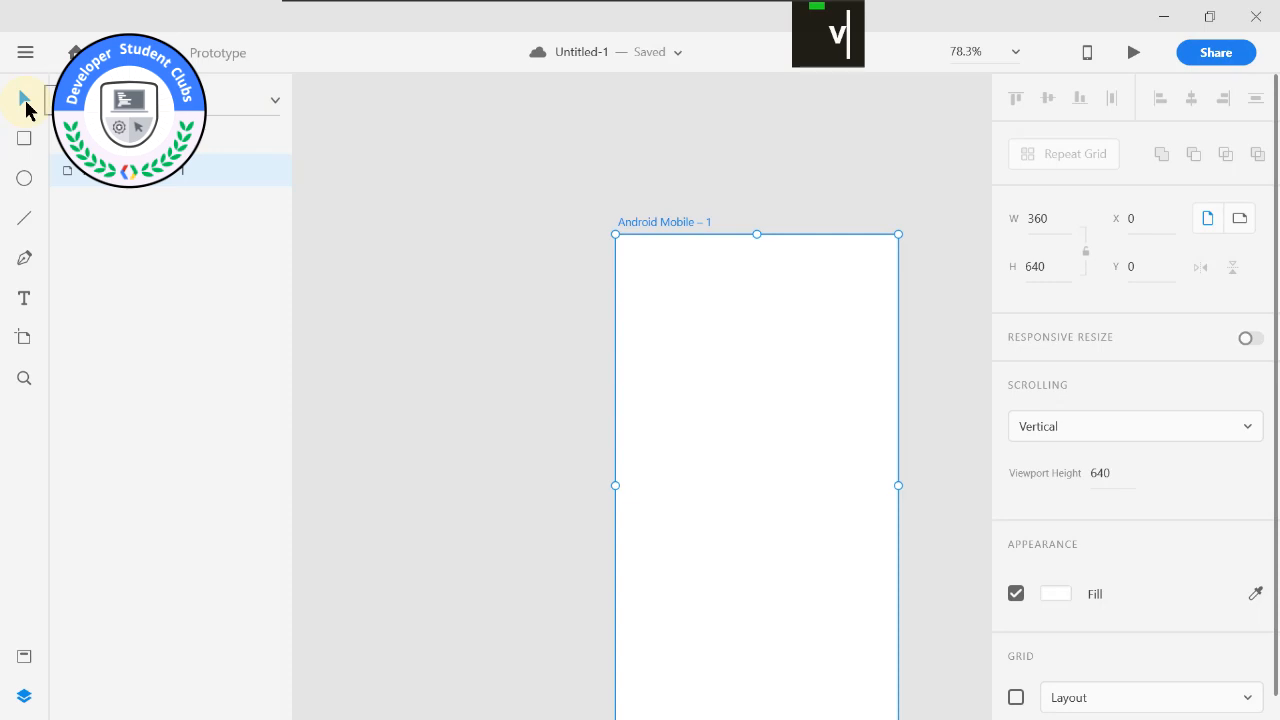
key("r")
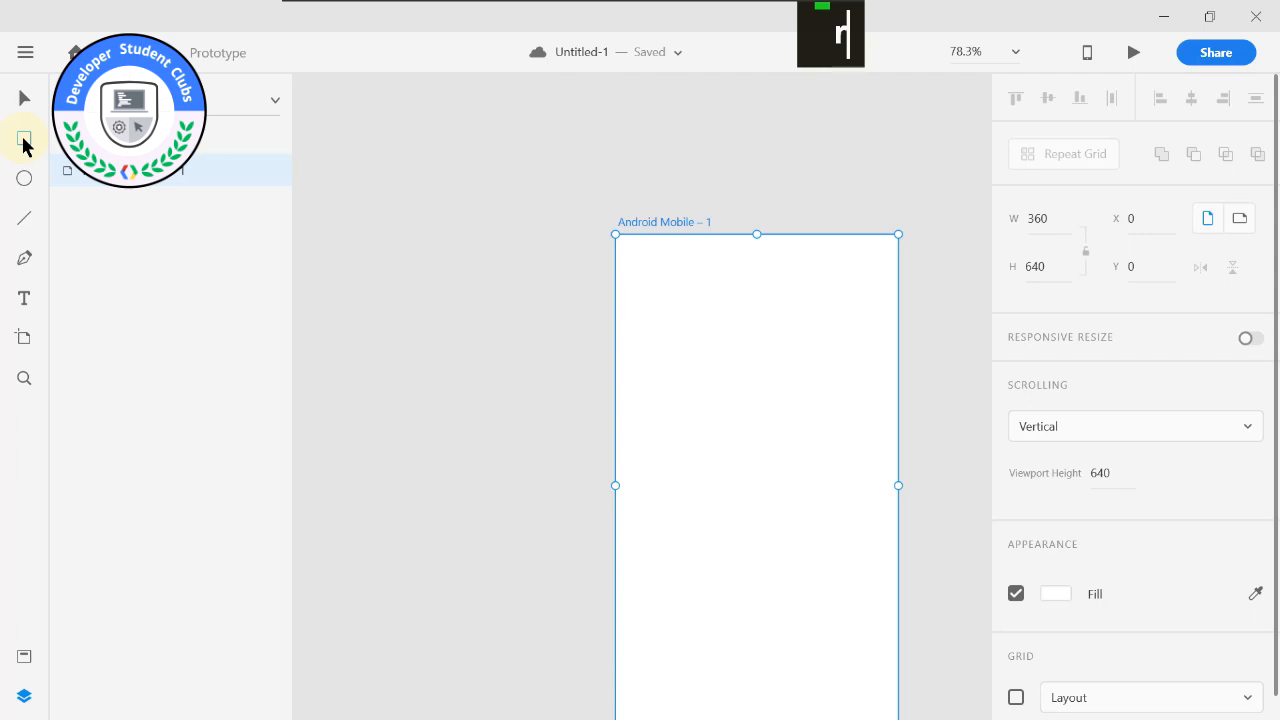
key("e")
left_click(25, 221)
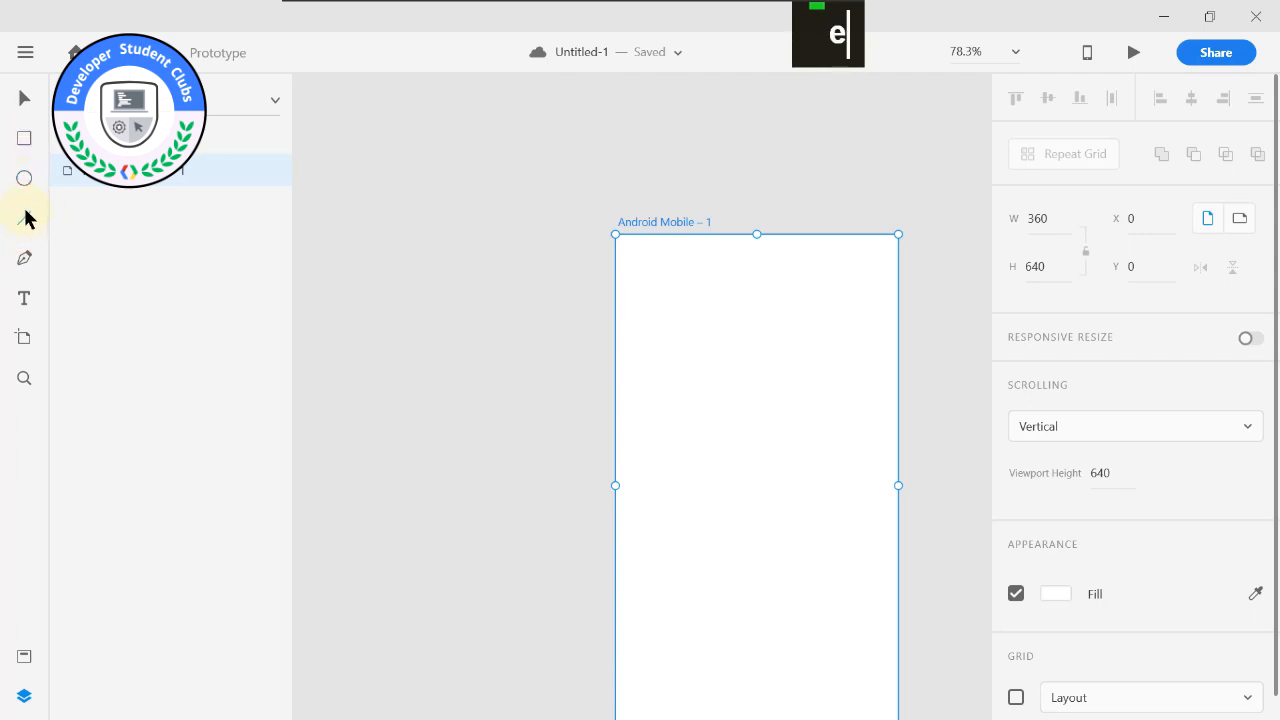
left_click(25, 261)
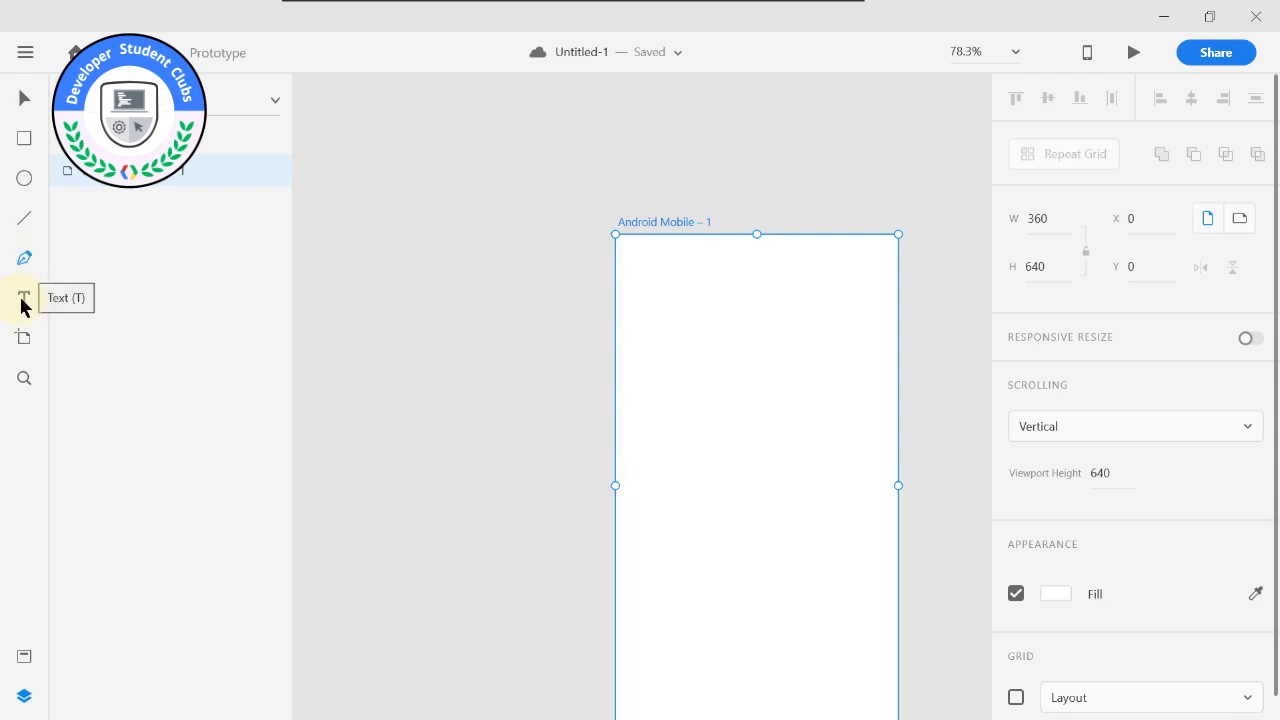
key("t")
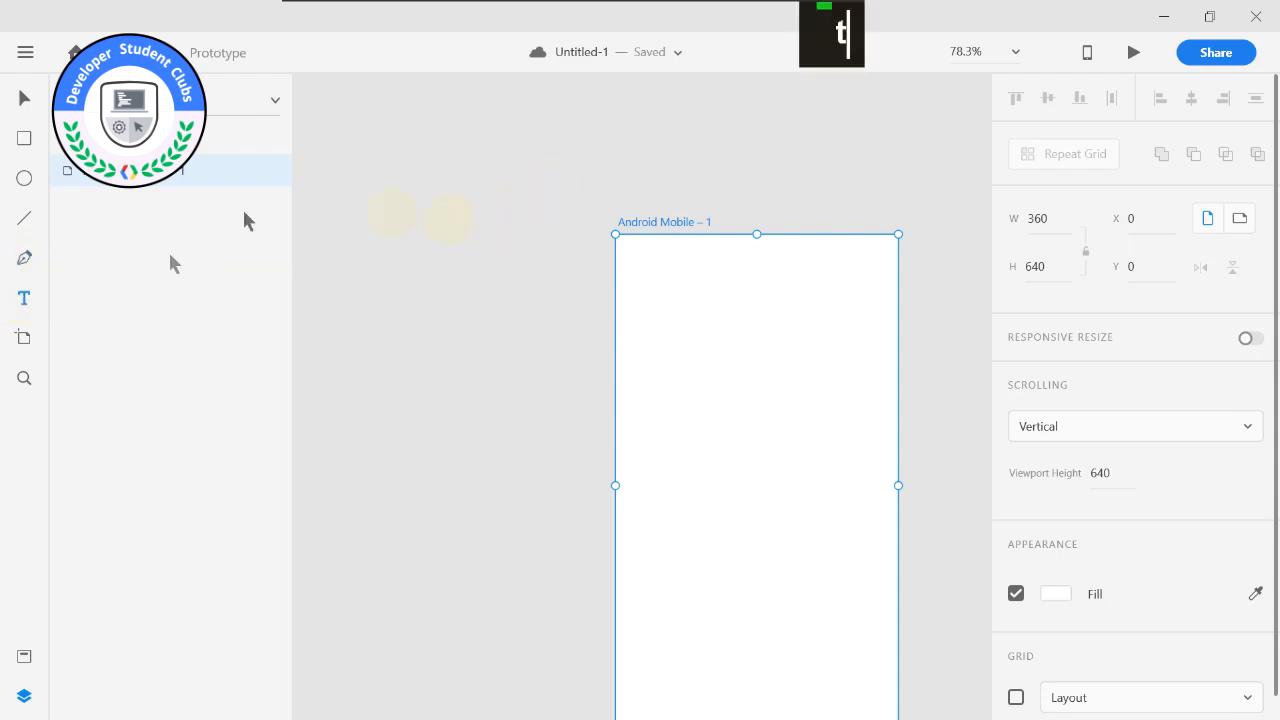
With the Artboard tool, add five more 360 × 640 artboards, one to the left of the original and four to its right.
left_click(24, 338)
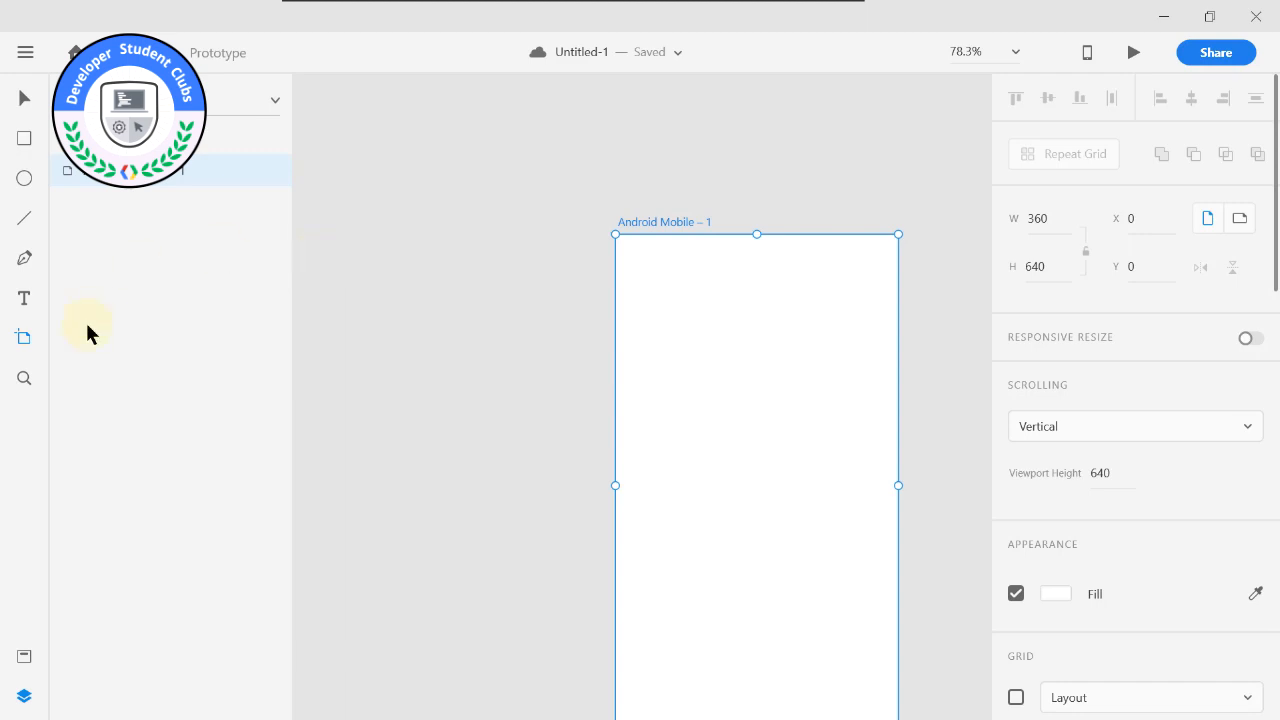
left_click(400, 258)
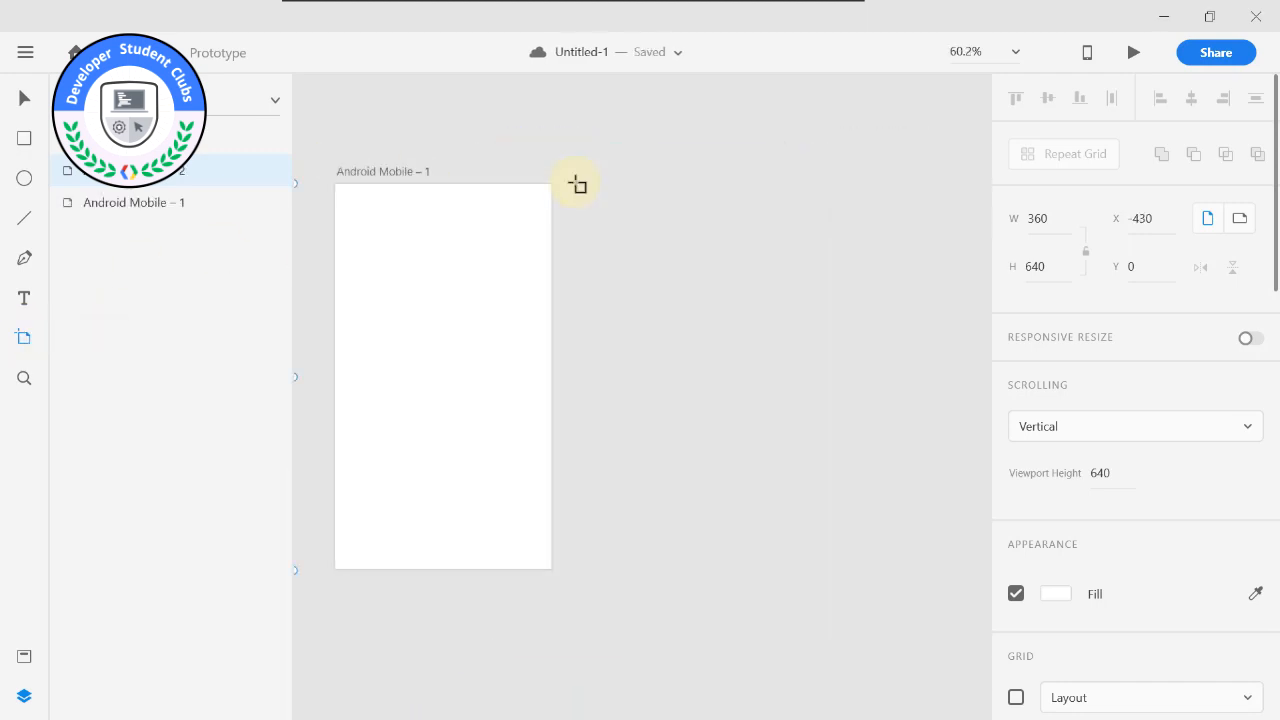
left_click(578, 184)
scroll(786, 194, "down", 3)
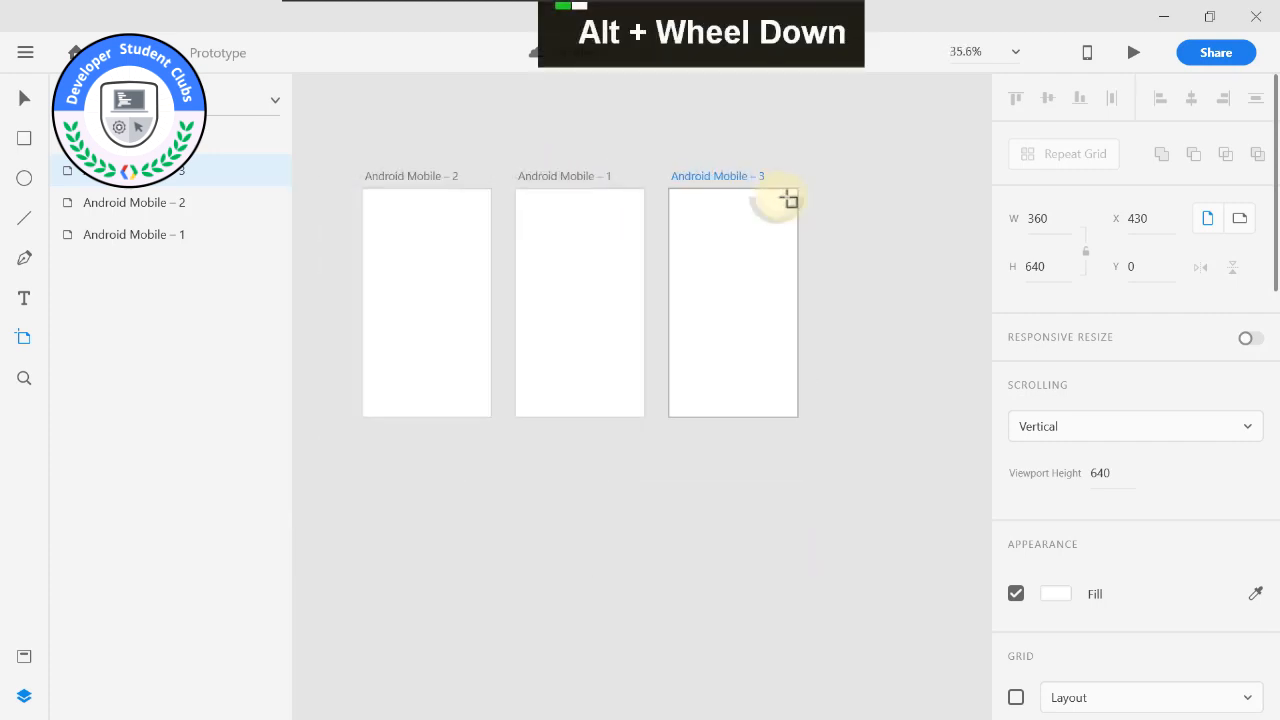
middle_click(786, 194)
left_click(596, 198, "alt")
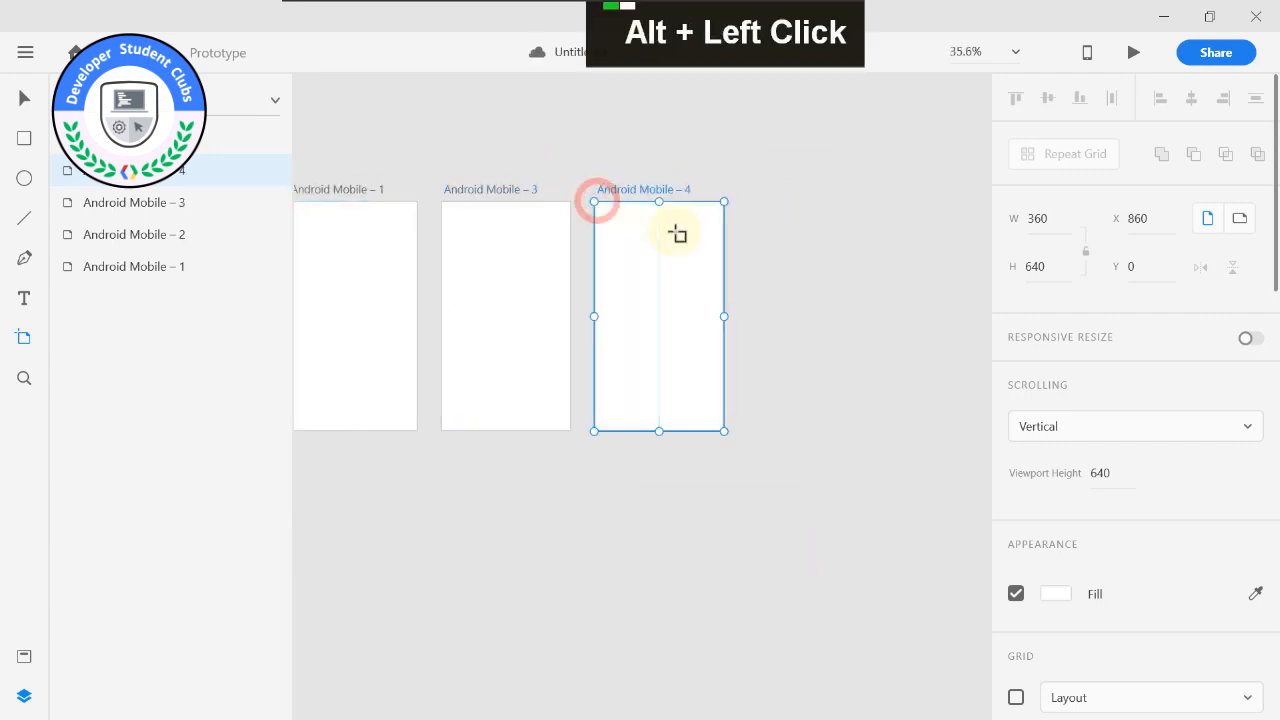
middle_click(737, 223)
left_click(503, 222, "alt")
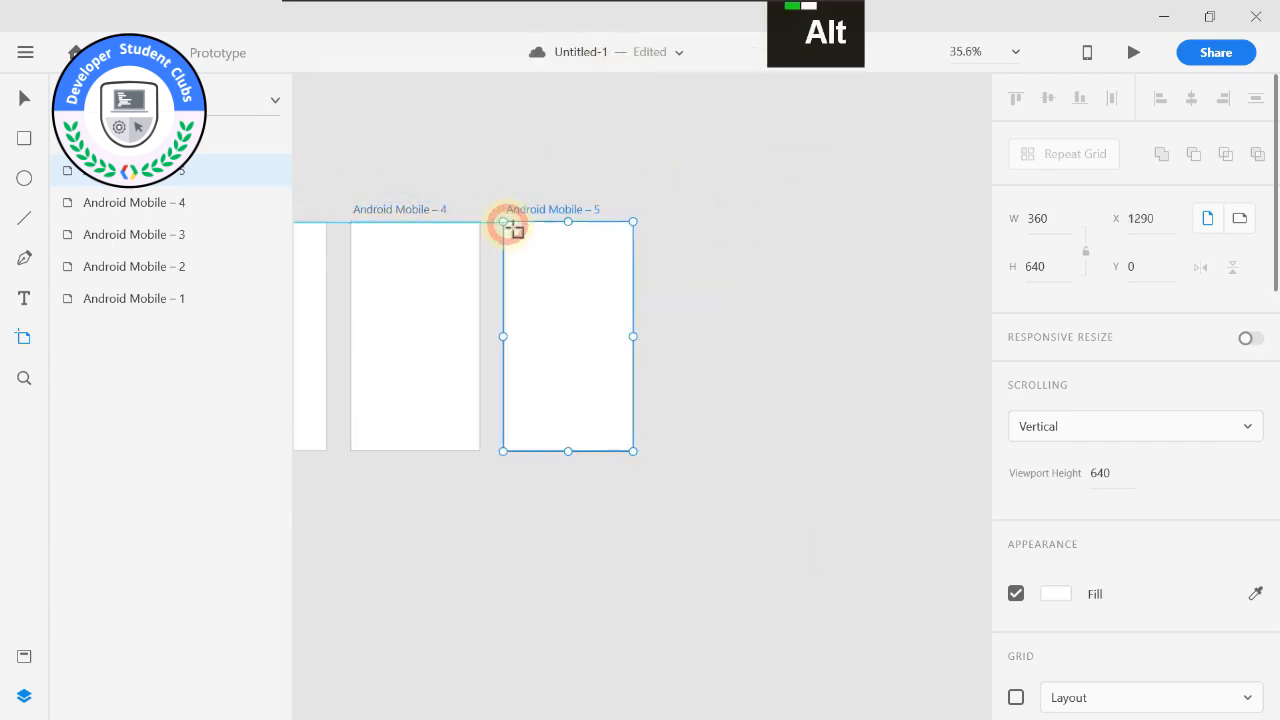
left_click(658, 222, "alt")
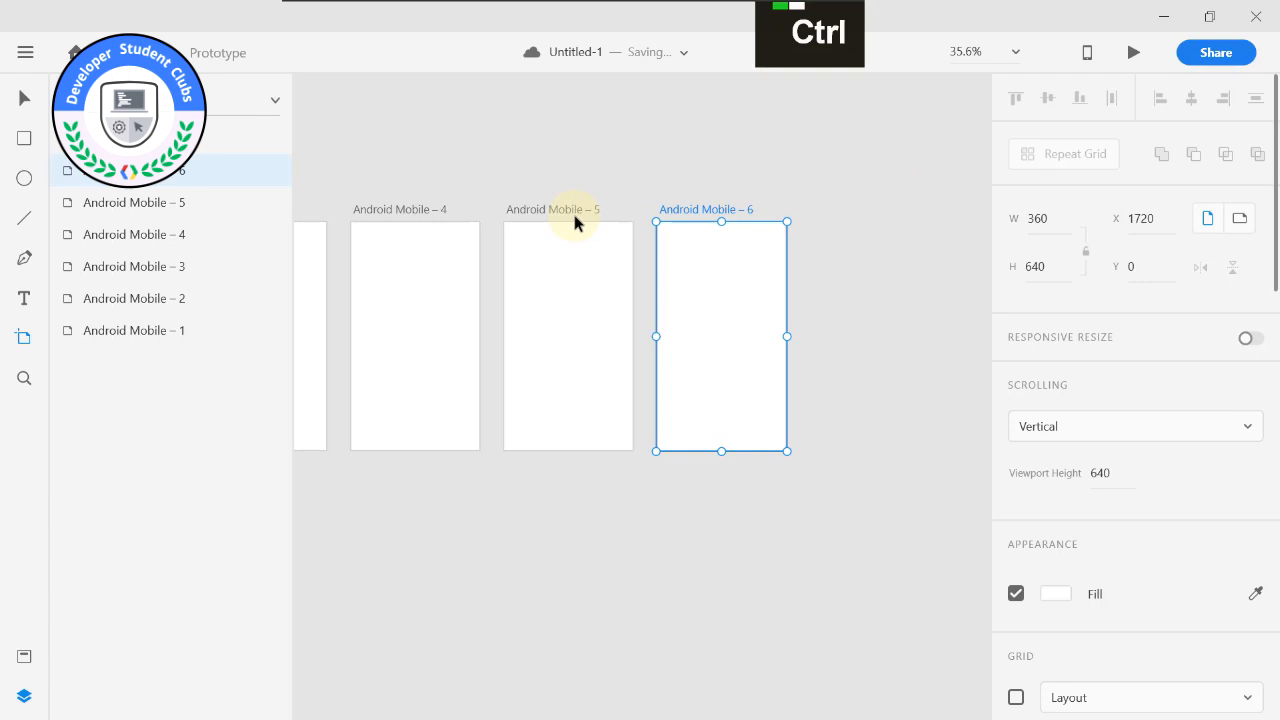
Undo all five added artboards so that only the original Android Mobile artboard is kept.
key("ctrl+z")
key("ctrl+z")
key("ctrl+z")
scroll(571, 209, "down", 1)
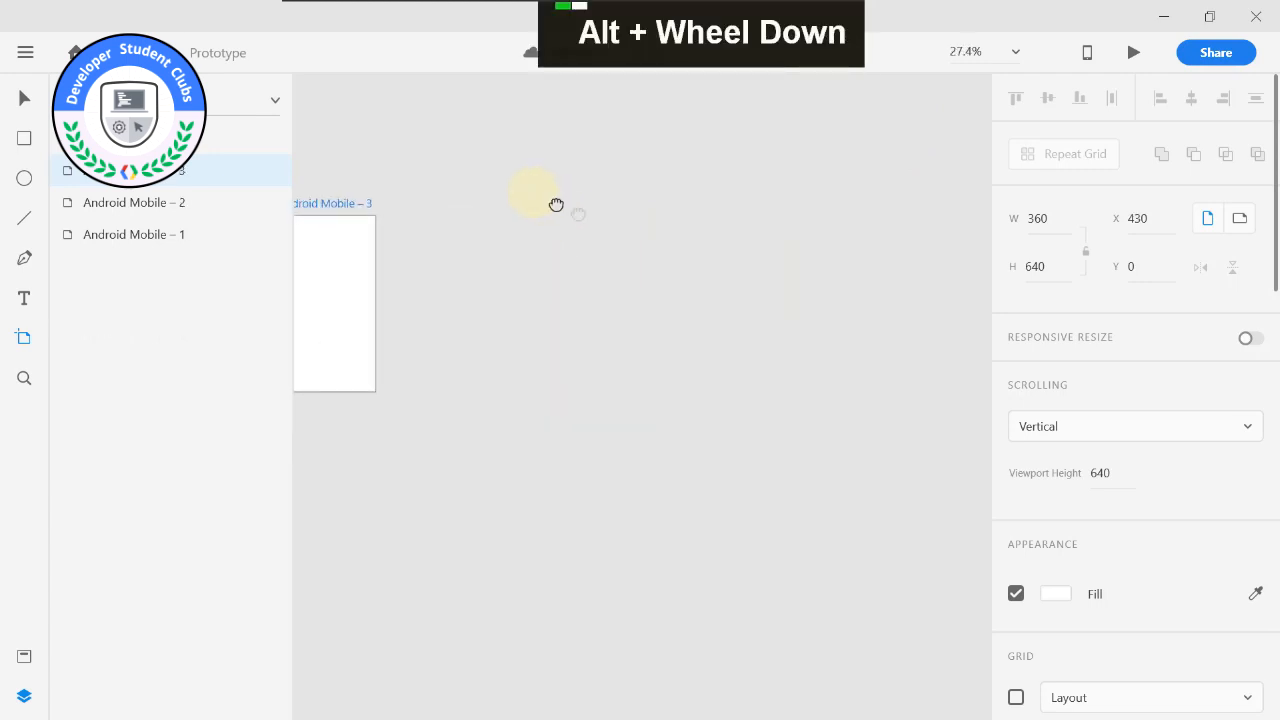
middle_click(533, 193)
key("ctrl+z")
key("ctrl+z")
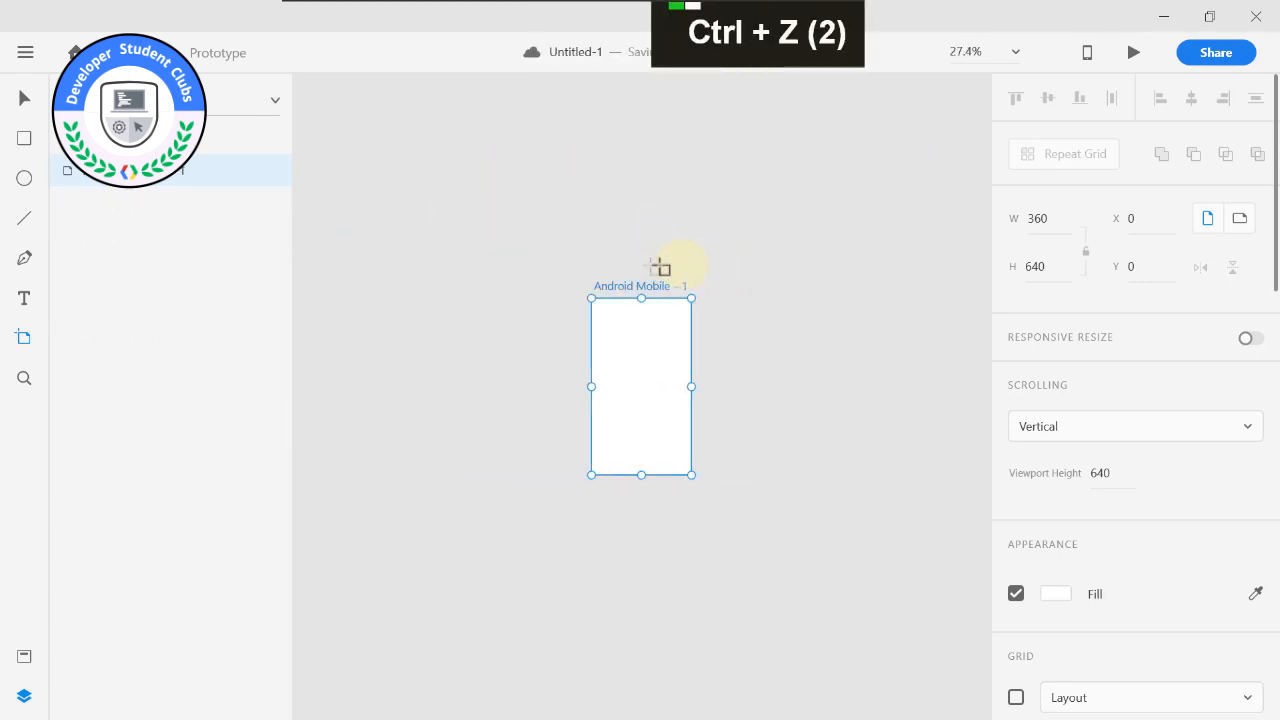
Rename the remaining Android Mobile artboard as Welcome.
scroll(657, 271, "up", 5)
middle_click(657, 271)
scroll(512, 215, "up", 5)
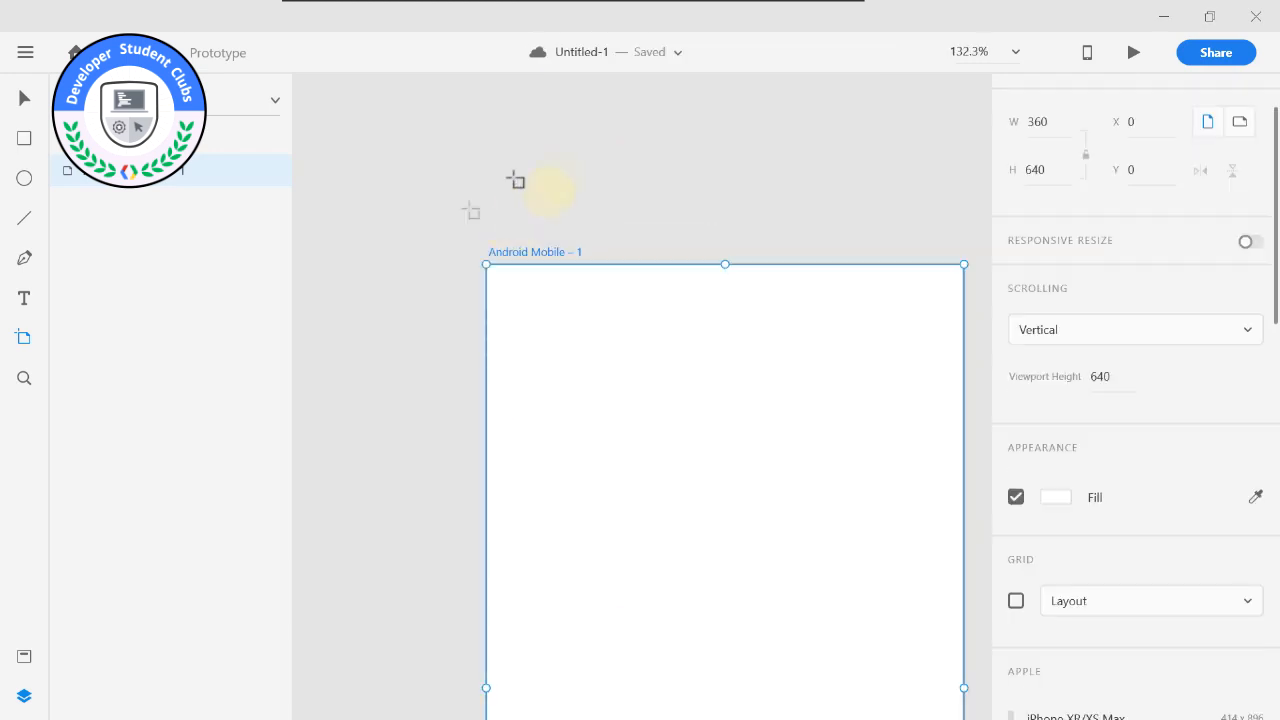
double_click(530, 253)
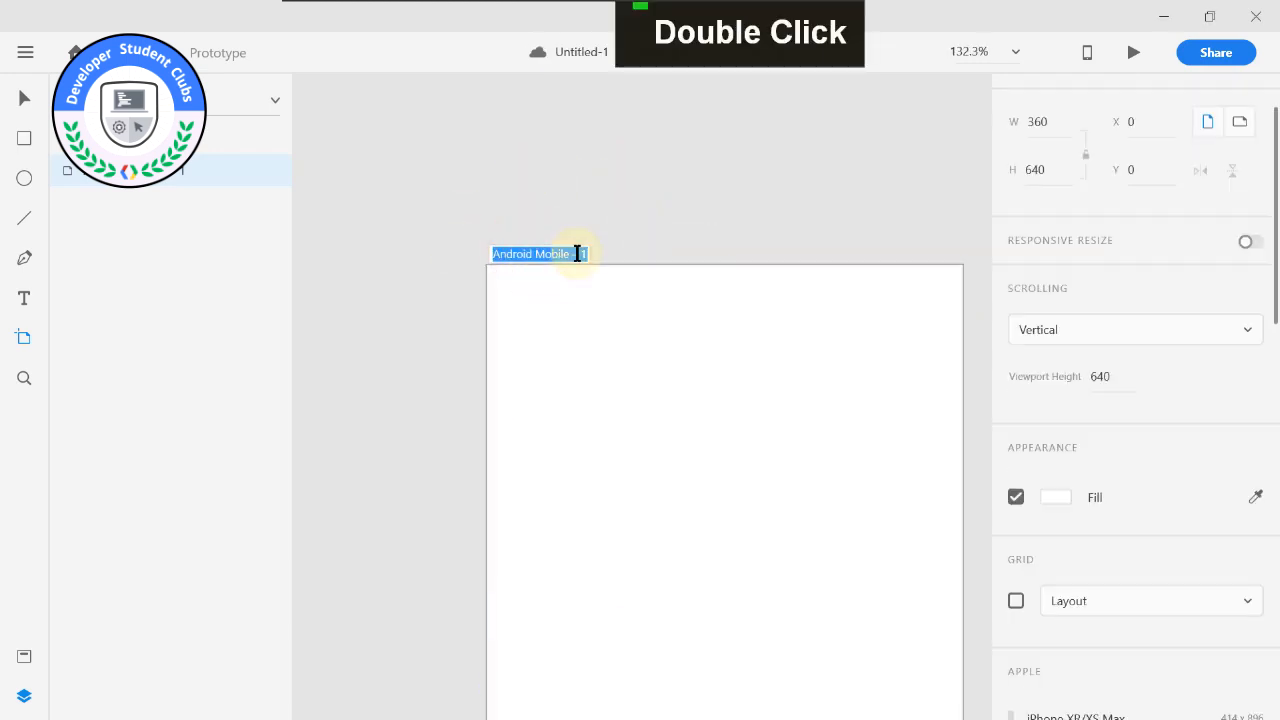
type("Welcome")
key("Return")
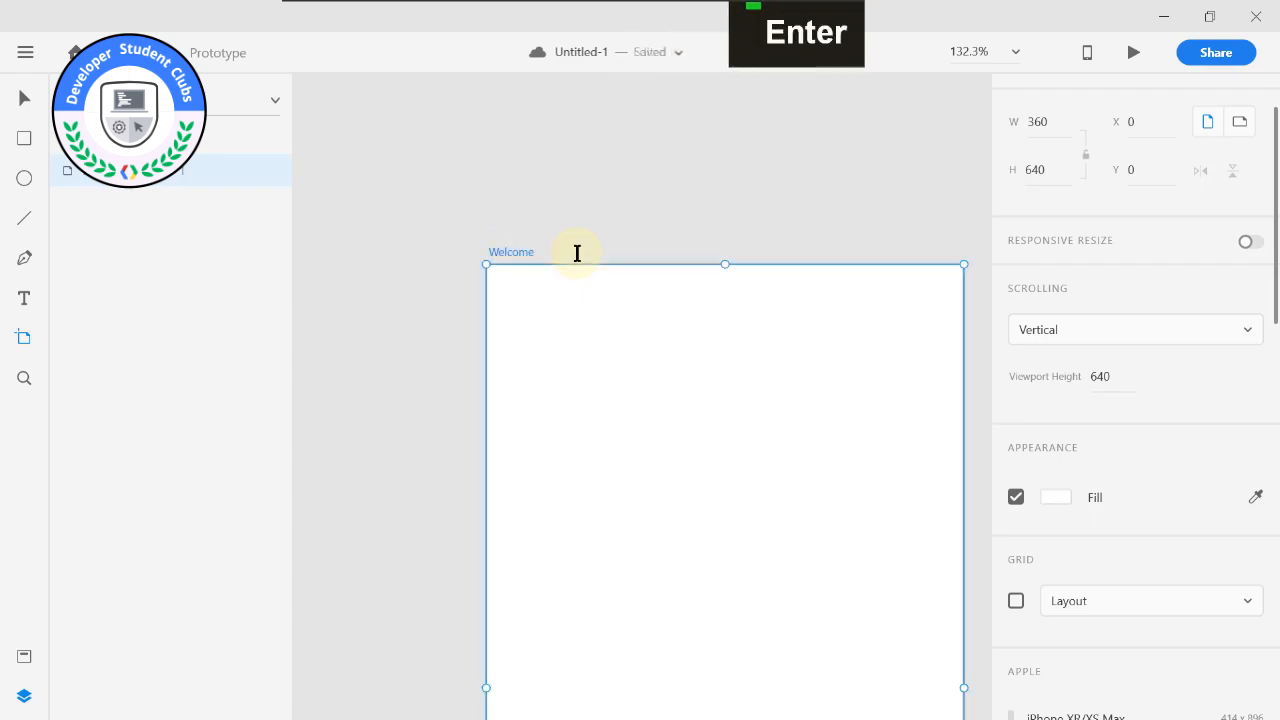
Add two 360 × 640 artboards beside the Welcome artboard, one on its right and one on its left.
scroll(606, 212, "down", 1)
left_click_drag(606, 212, 530, 217)
left_click(478, 242)
scroll(558, 234, "down", 1)
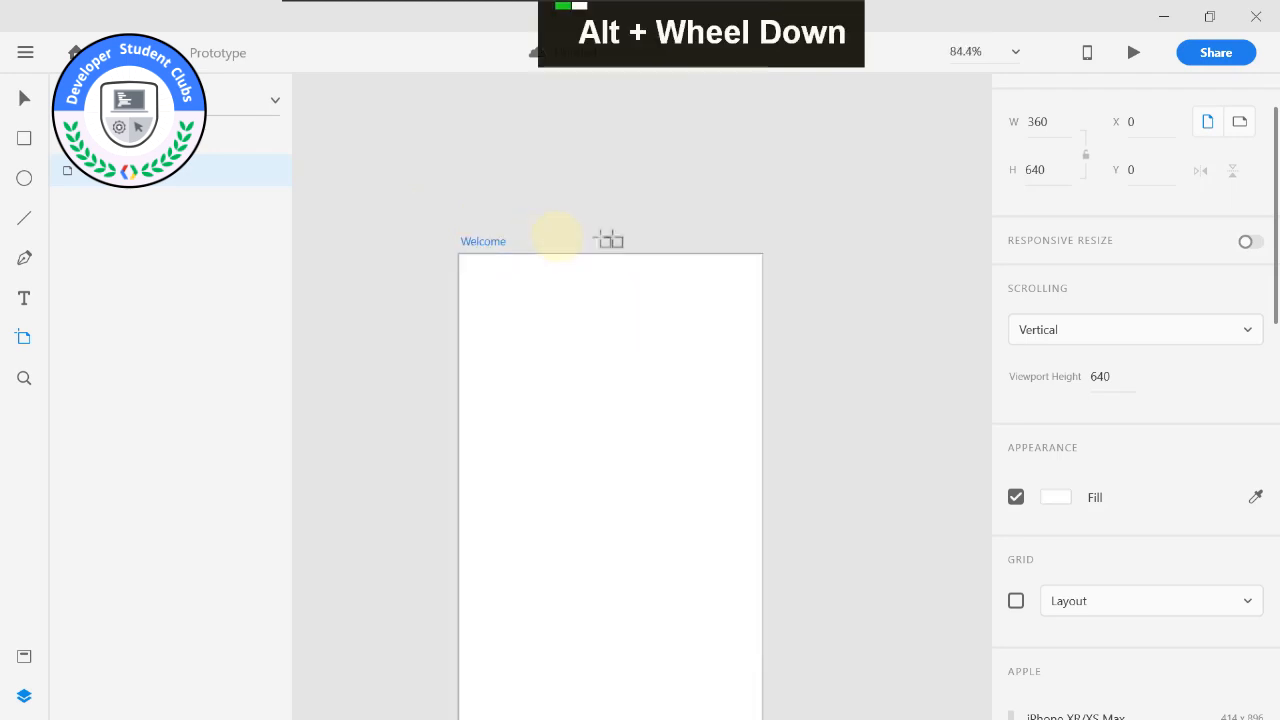
left_click(791, 266)
middle_click(577, 105, "alt")
left_click_drag(695, 170, 789, 212)
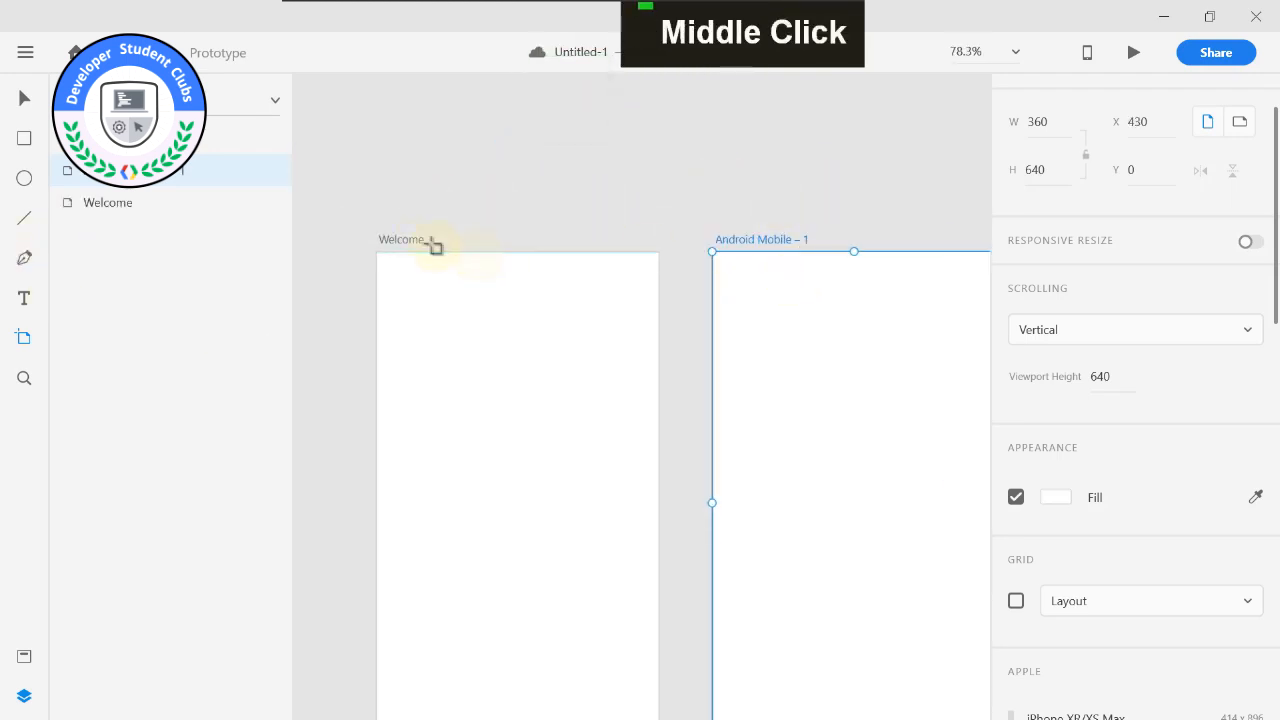
left_click(602, 286)
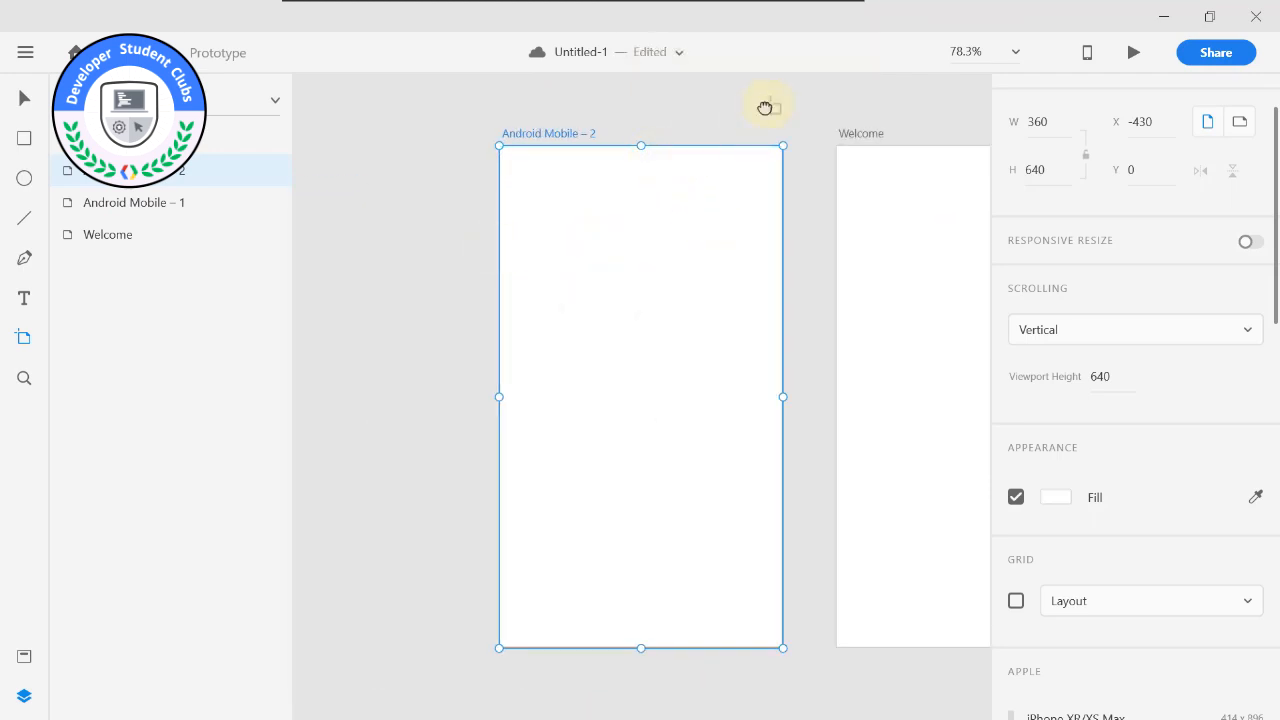
Fill the Welcome artboard with the solid red #D22929, and undo that fill.
left_click_drag(770, 104, 576, 245)
left_click(676, 276)
left_click_drag(690, 180, 560, 206)
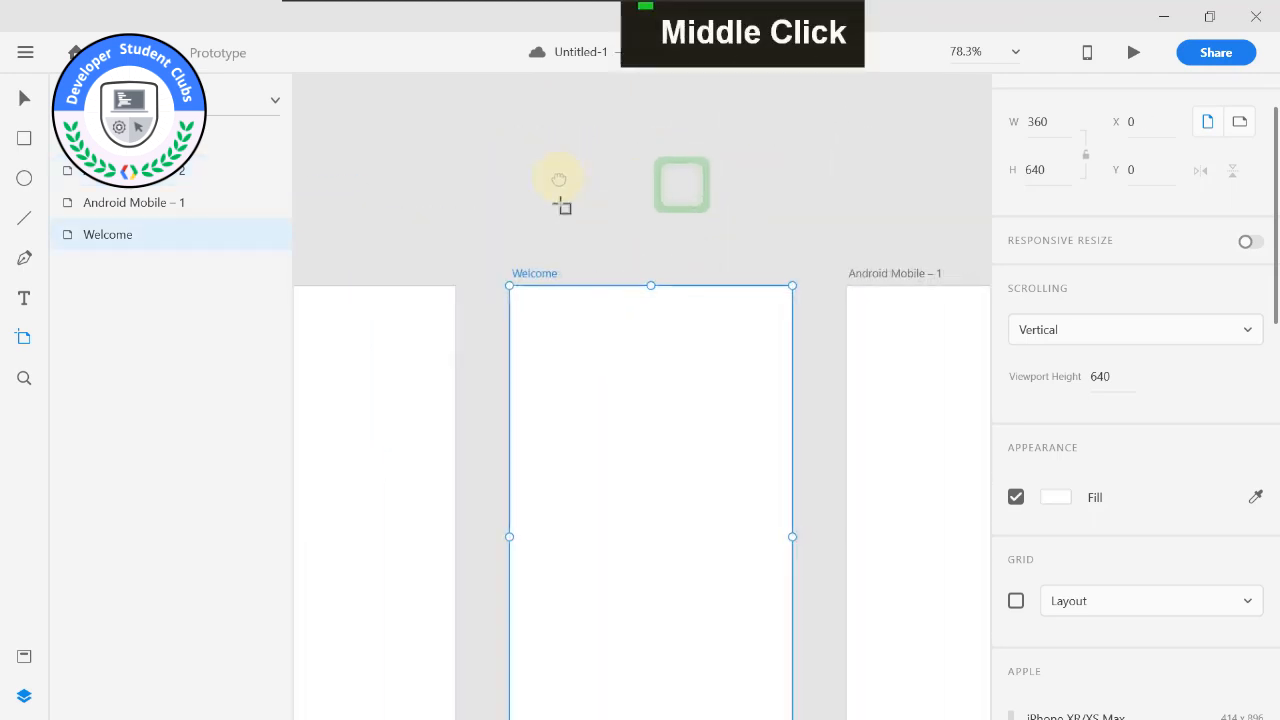
left_click(1060, 498)
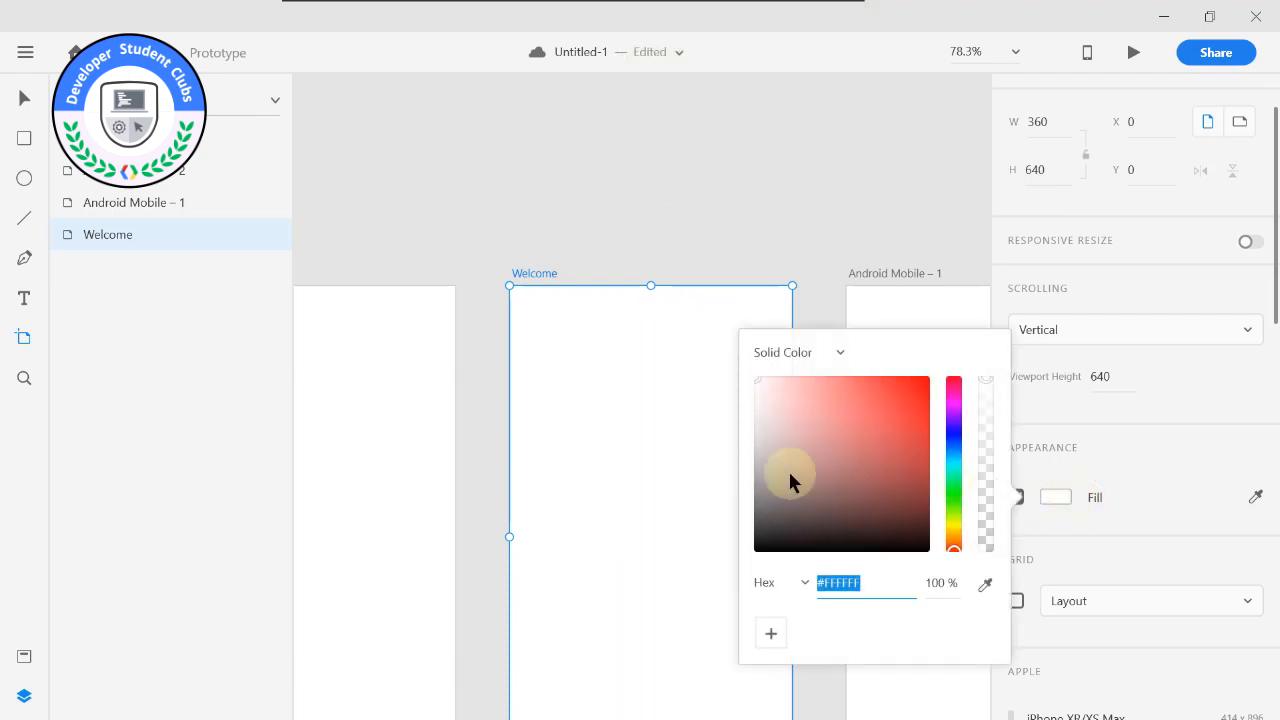
left_click(895, 410)
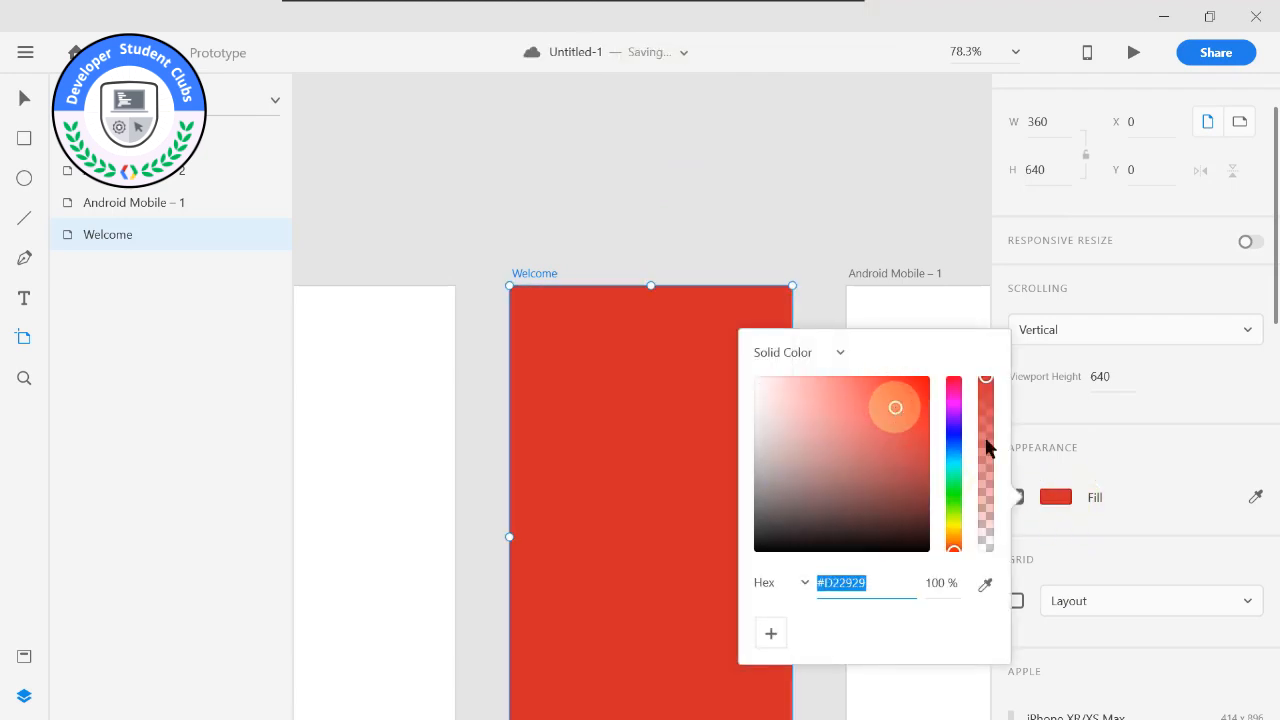
left_click(1145, 395)
key("ctrl+z")
Give the Android Mobile – 2 artboard a linear gradient fill and move the gradient's white start point slightly down from the upper edge.
middle_click(650, 218)
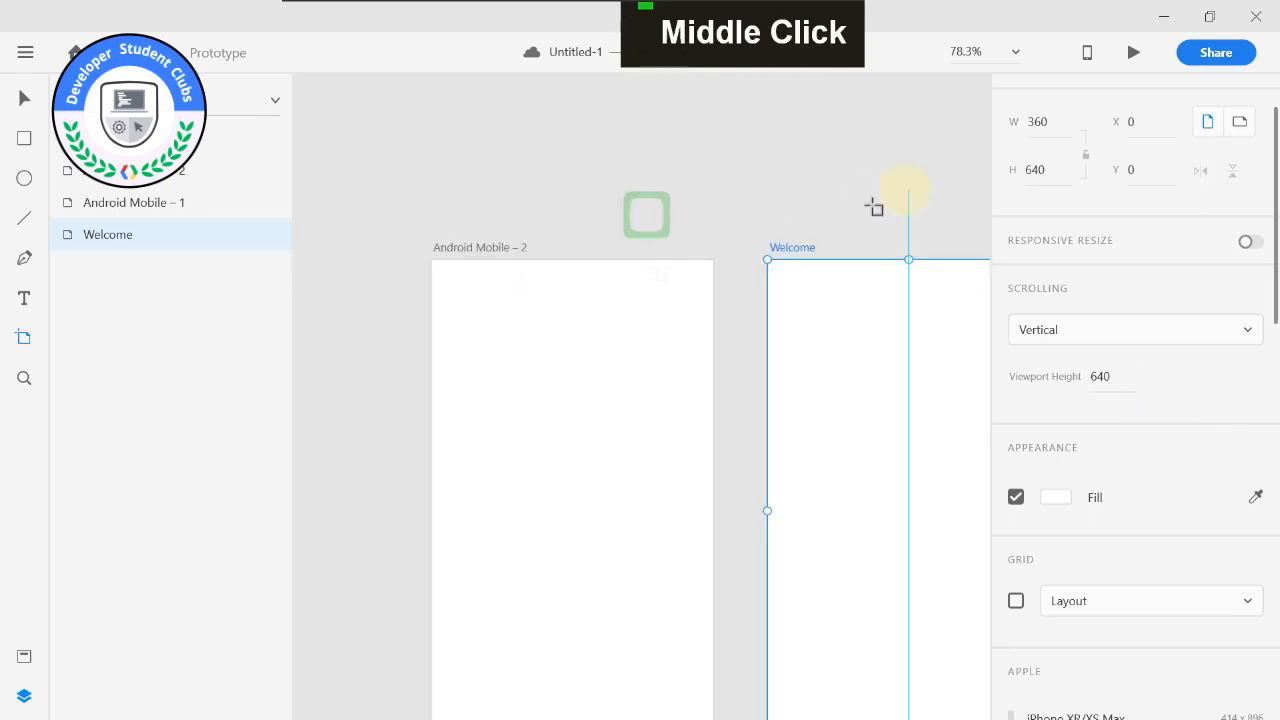
left_click(476, 250)
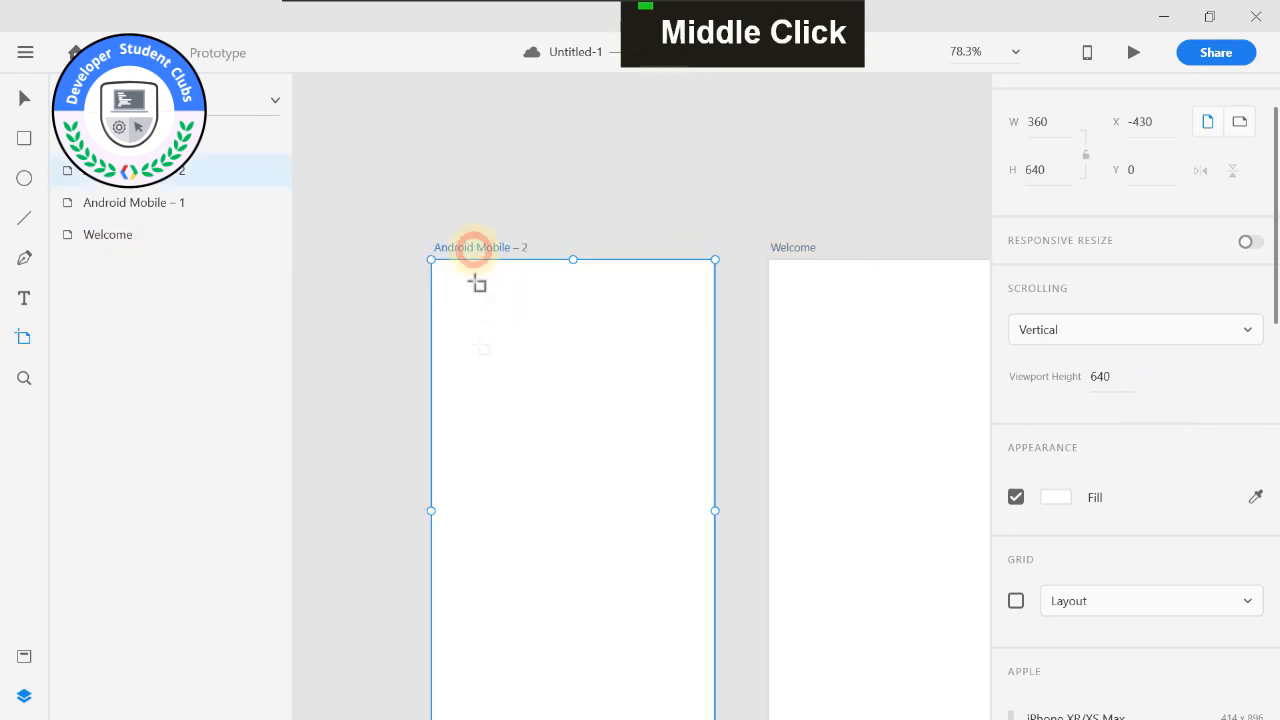
left_click(1043, 498)
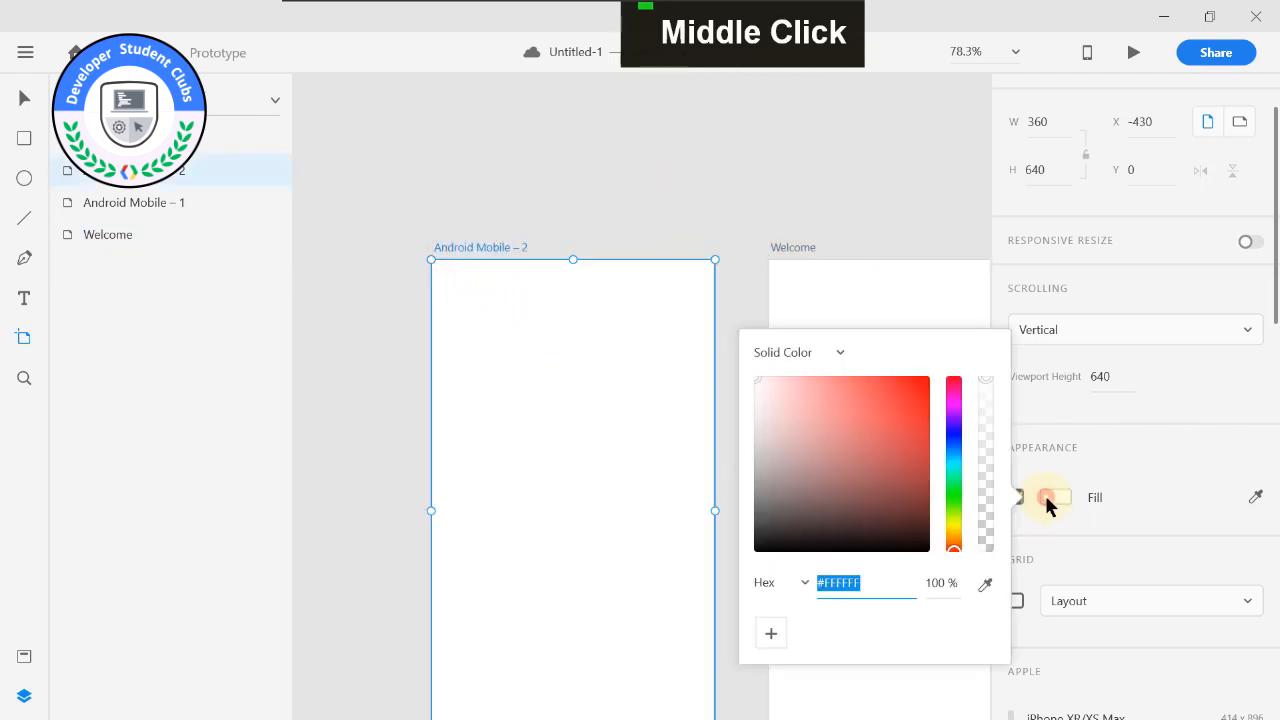
left_click(784, 354)
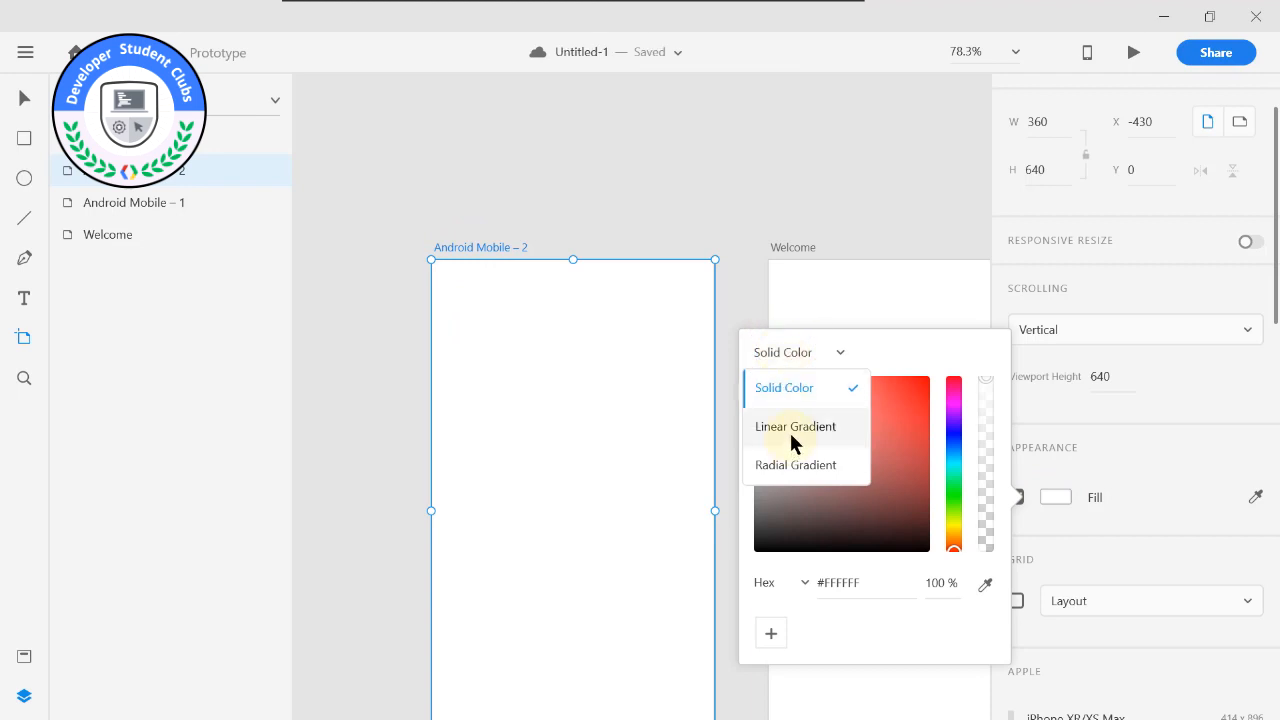
left_click(791, 428)
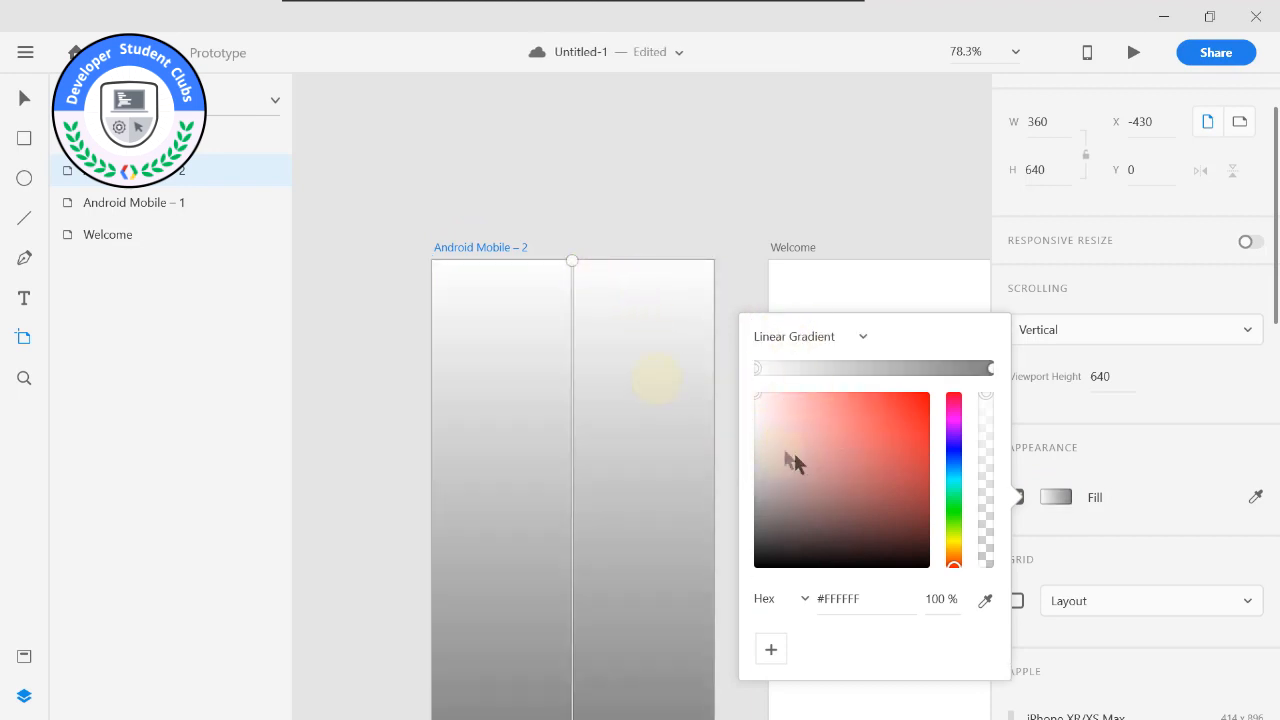
scroll(629, 417, "down", 1)
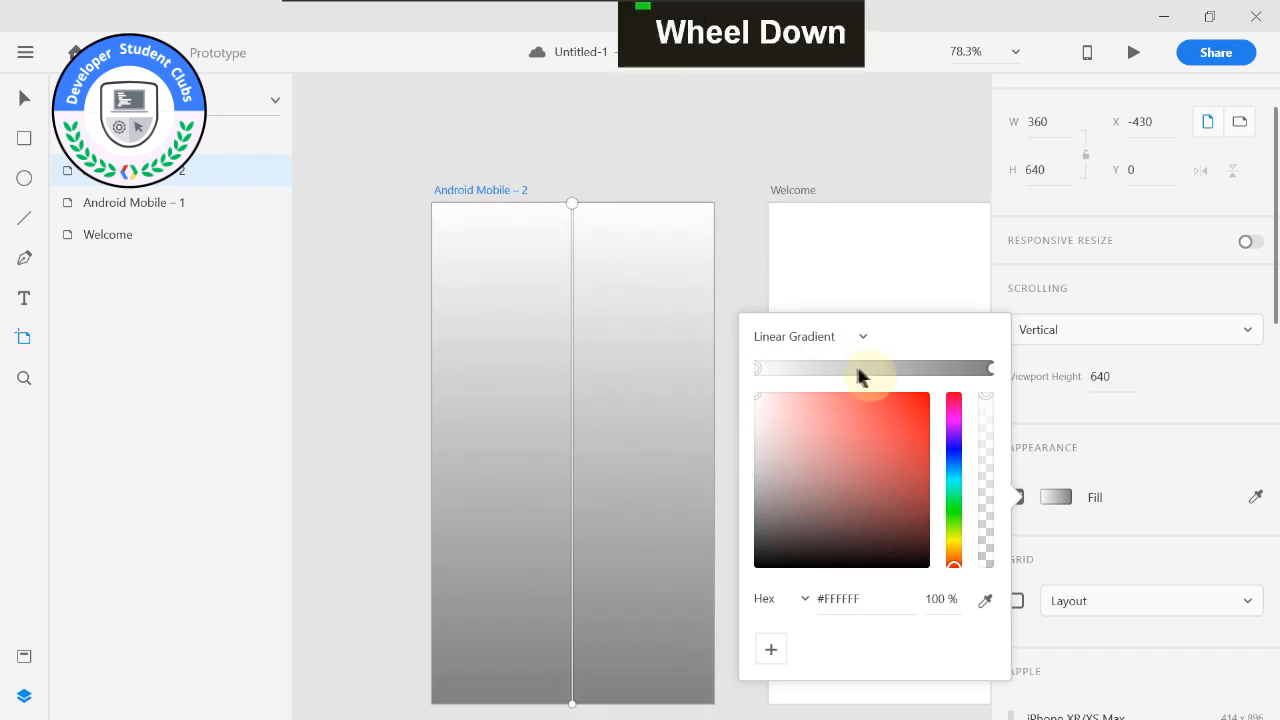
left_click(764, 369)
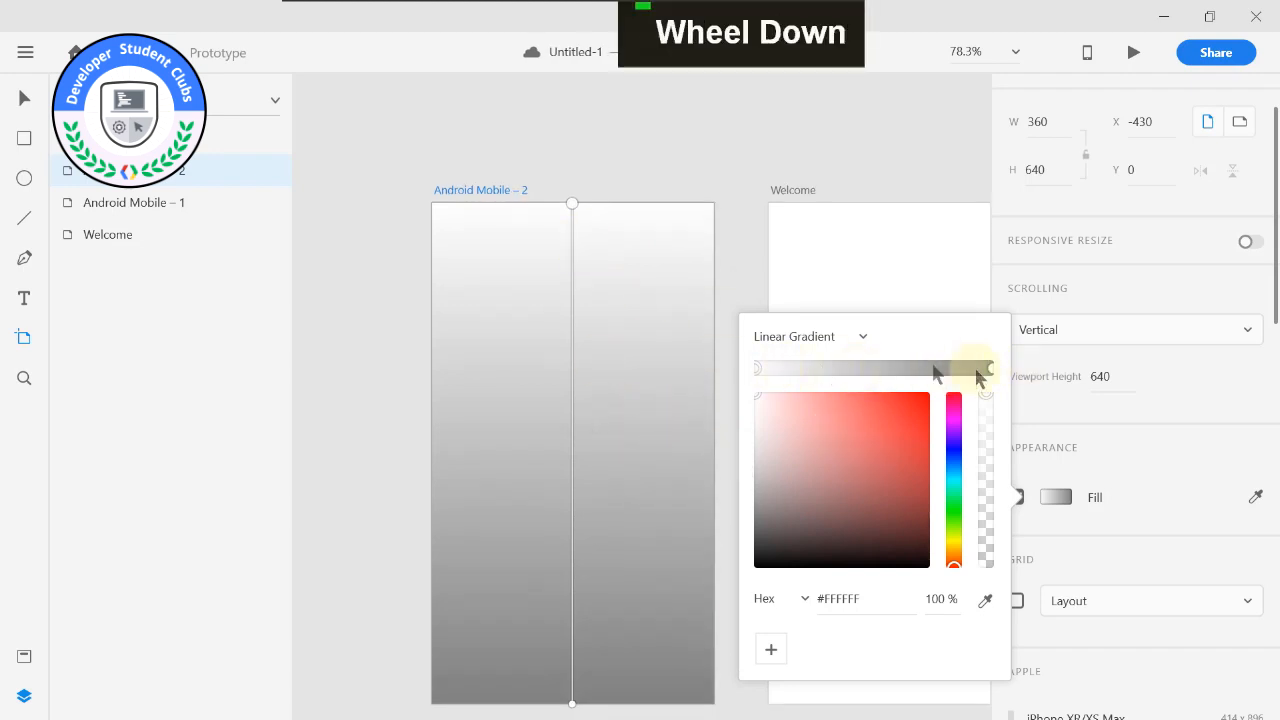
left_click_drag(572, 206, 575, 264)
Try a radial gradient on the Android Mobile – 2 artboard, tilting it towards the lower right, and switch the fill back to Solid Color.
left_click(843, 340)
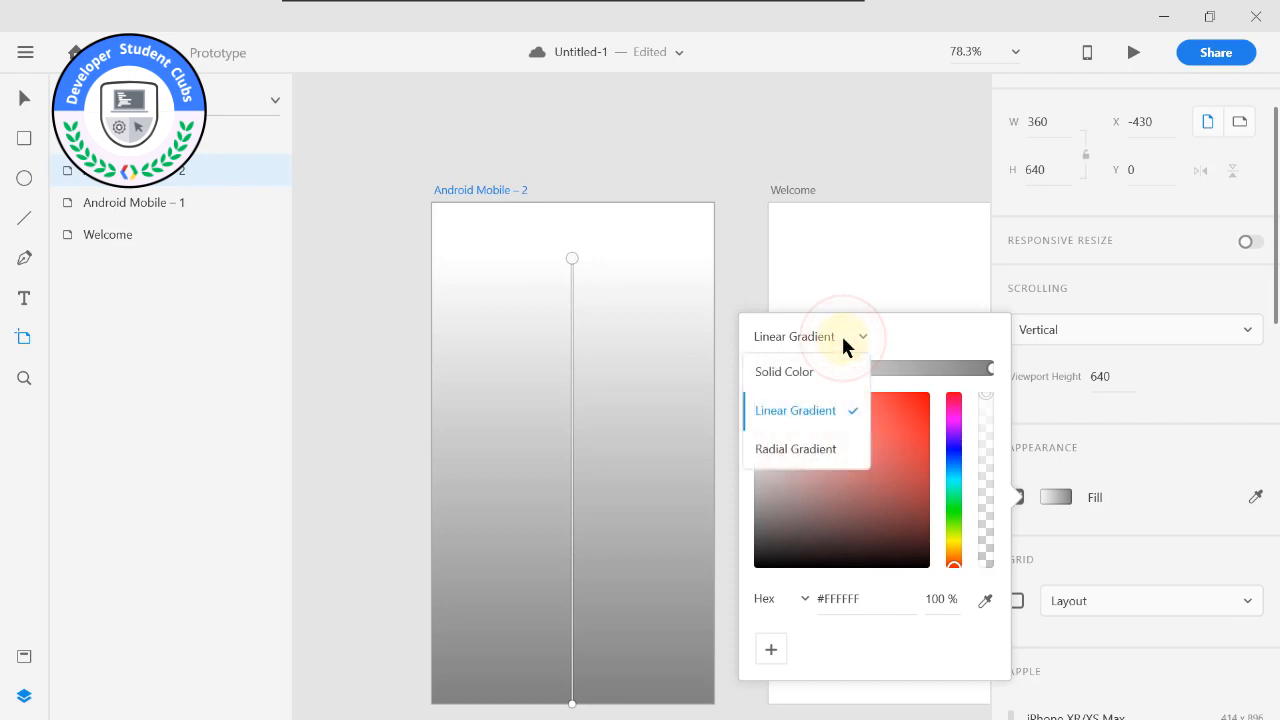
left_click(811, 450)
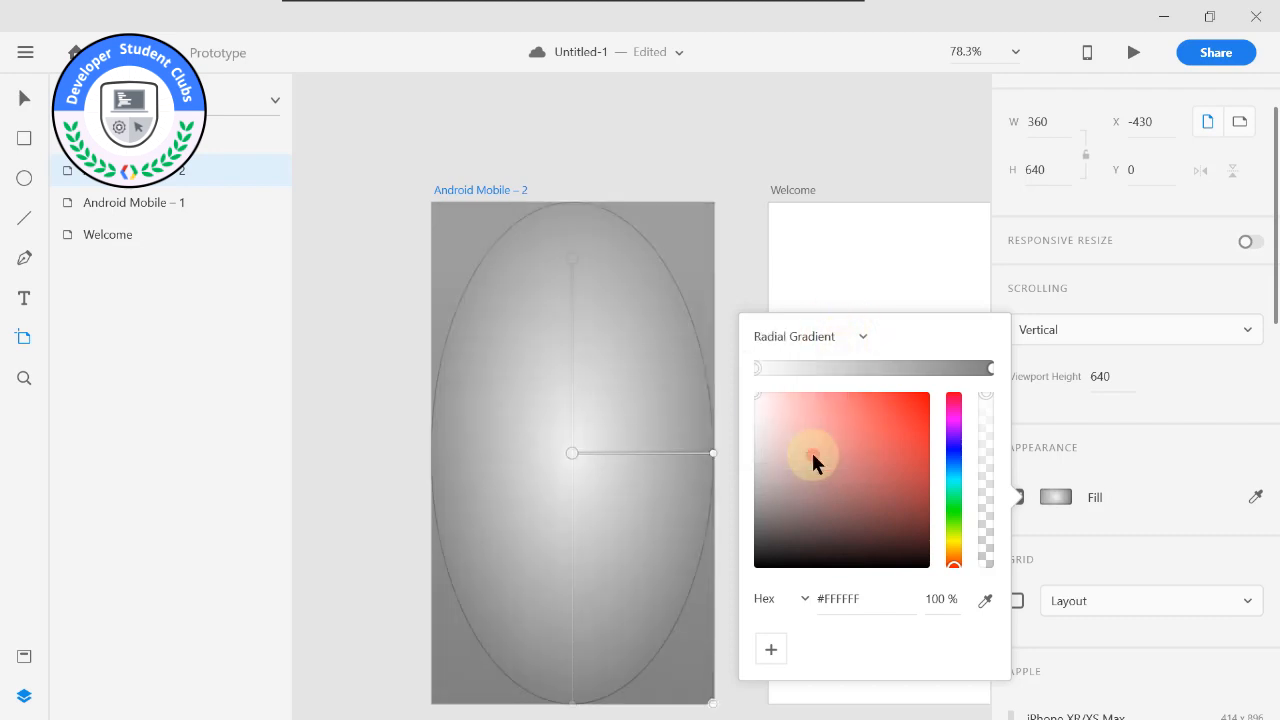
left_click_drag(713, 453, 670, 580)
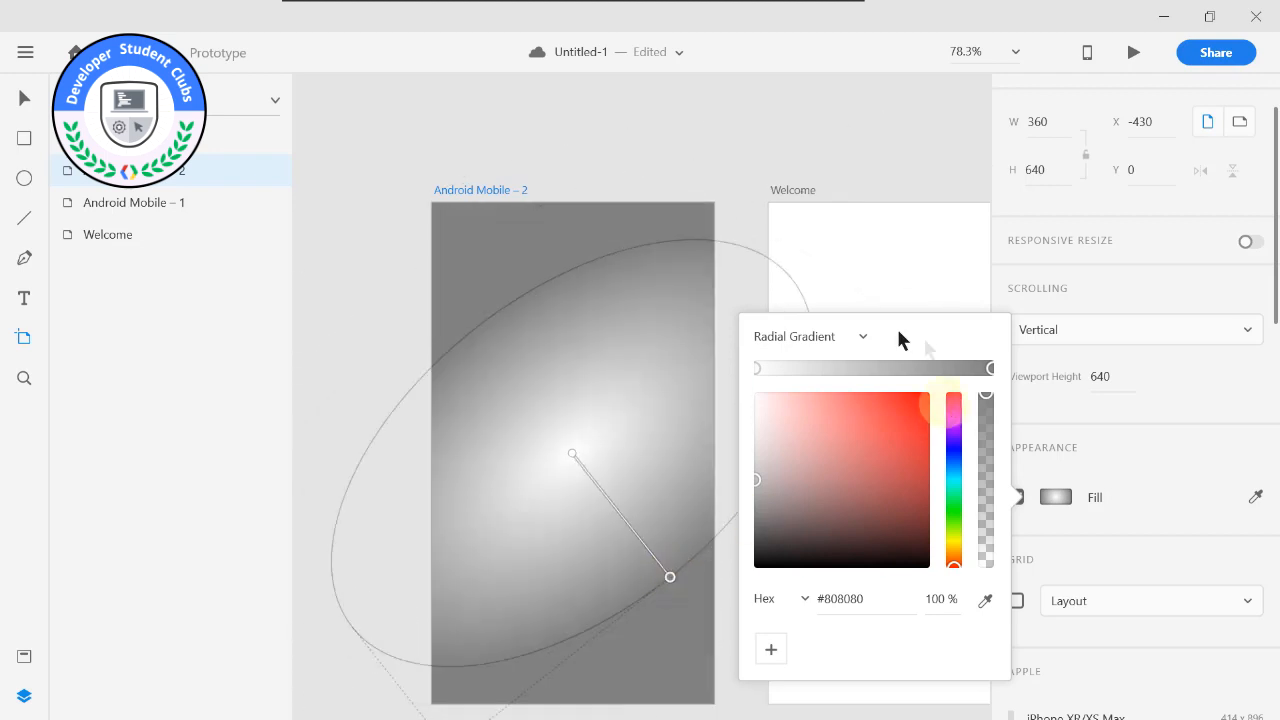
left_click(837, 339)
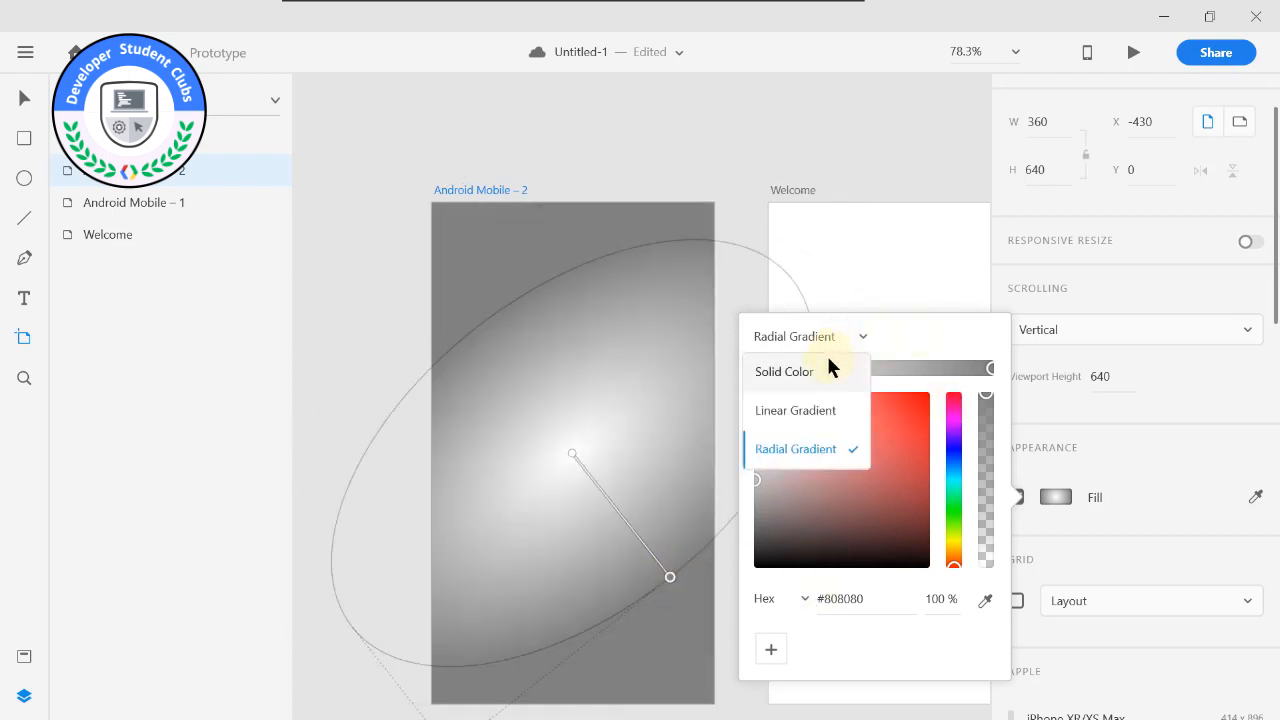
left_click(826, 369)
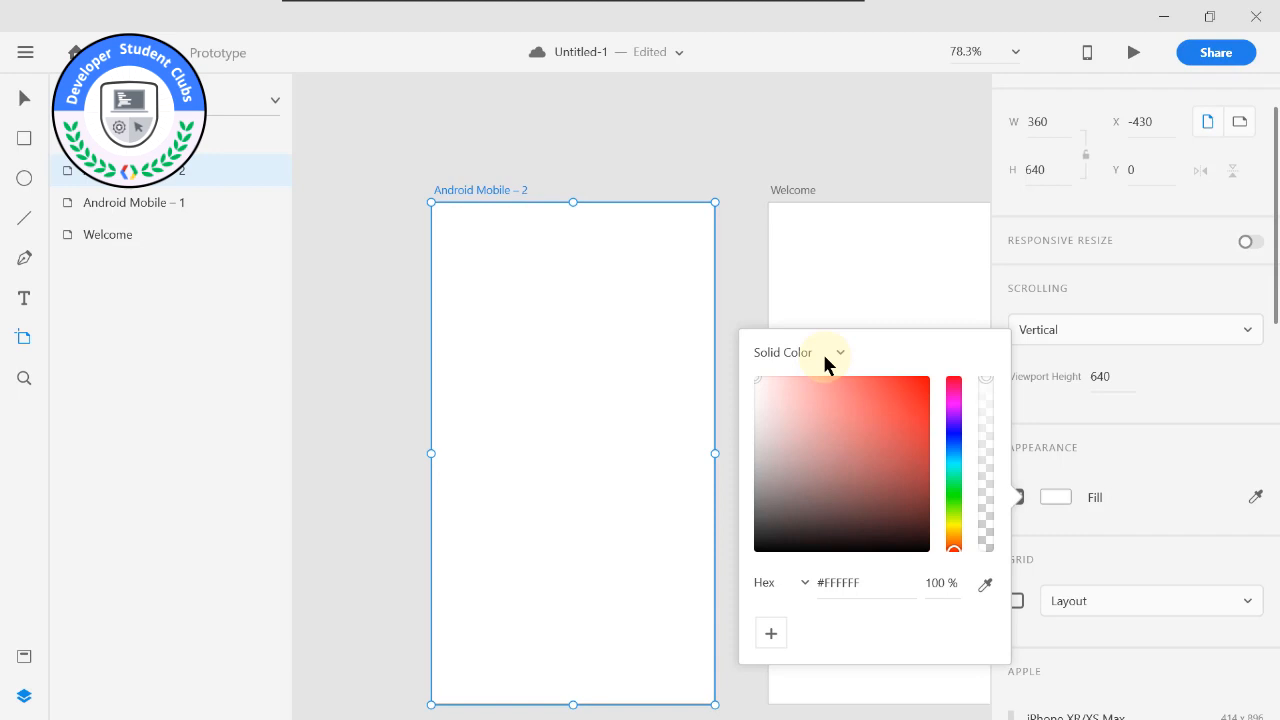
Delete the Android Mobile – 2 and Android Mobile – 1 artboards, keeping only the Welcome artboard.
scroll(822, 351, "down", 2)
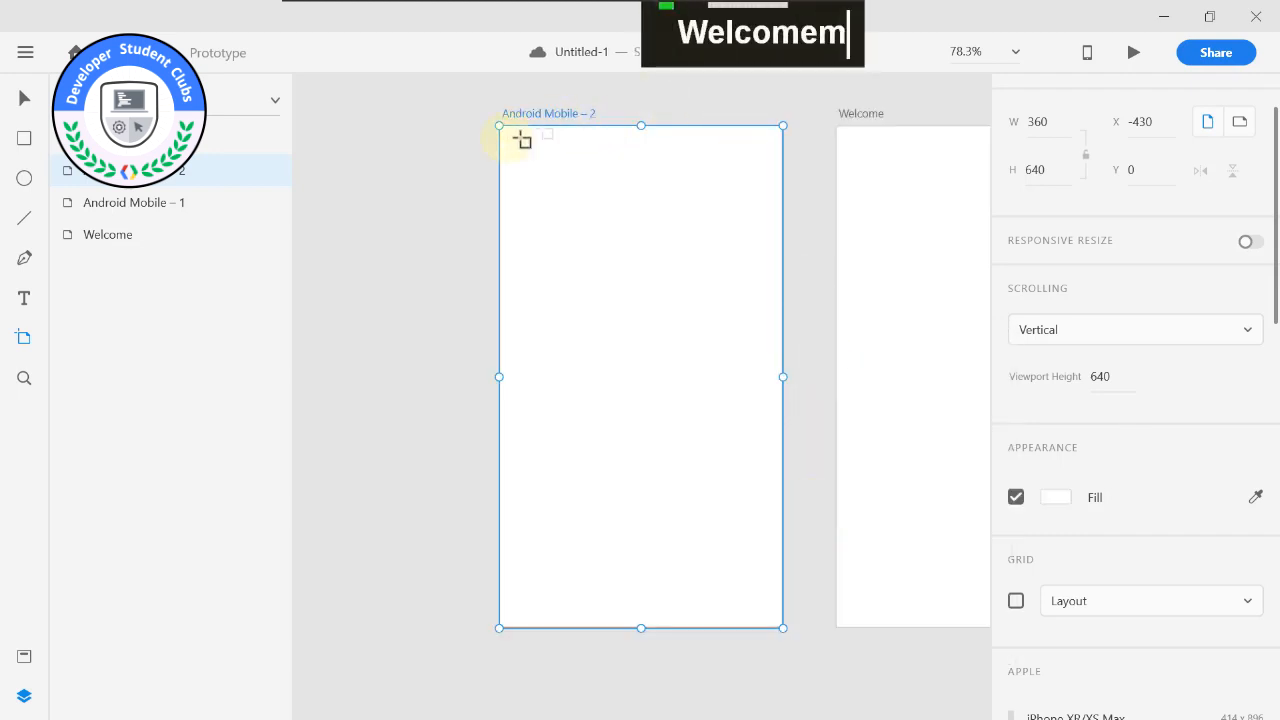
key("Delete")
left_click_drag(631, 146, 296, 233)
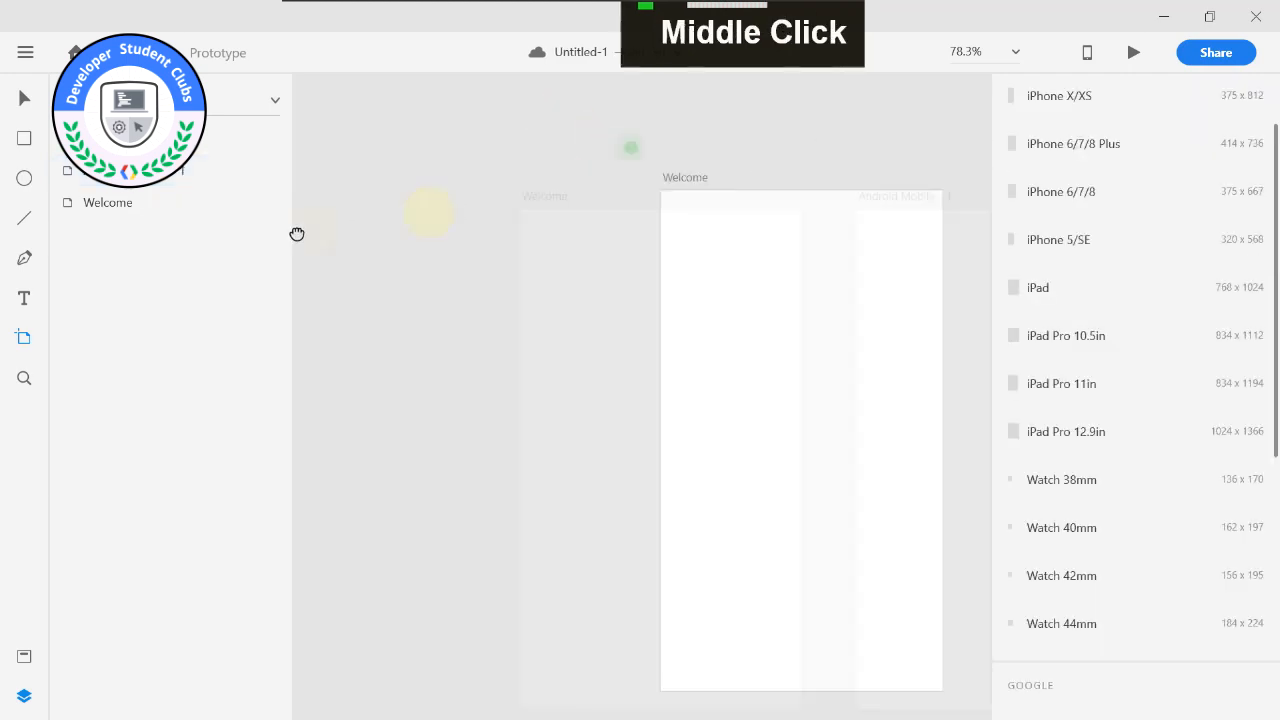
left_click(843, 200)
key("Delete")
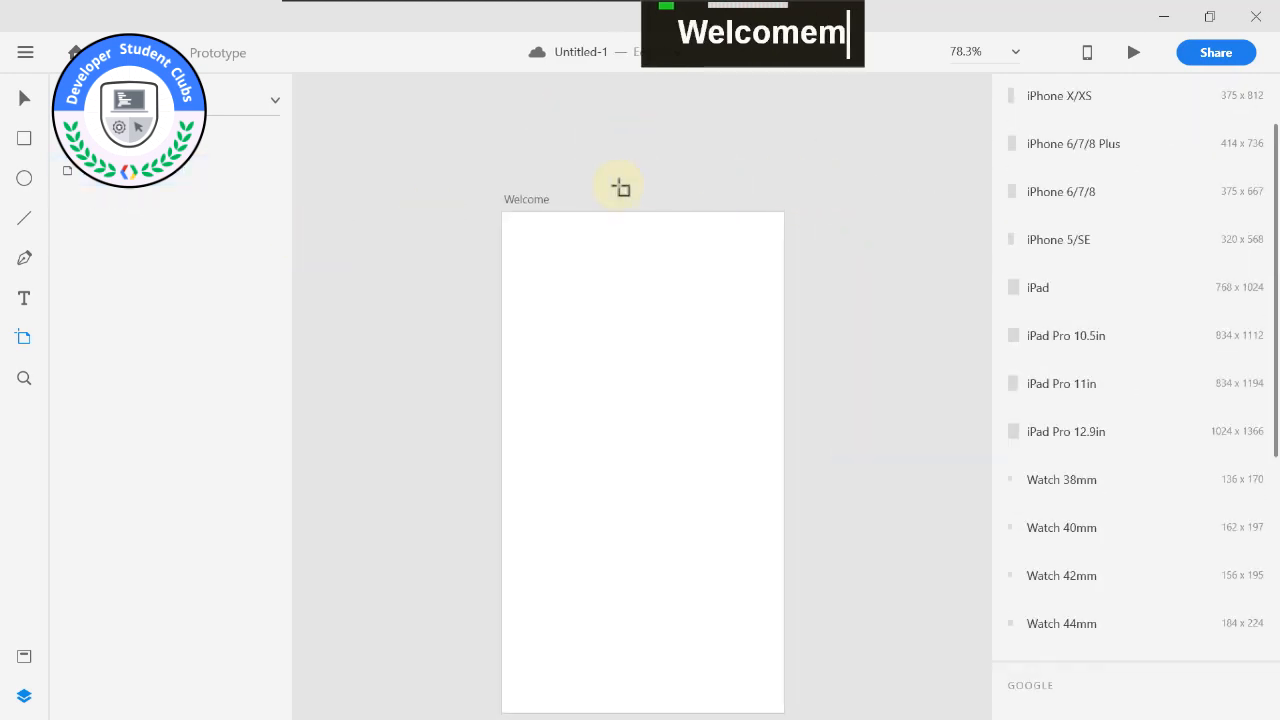
Hide the layers list and bring it back beside the canvas.
scroll(575, 189, "up", 3)
scroll(580, 189, "down", 5)
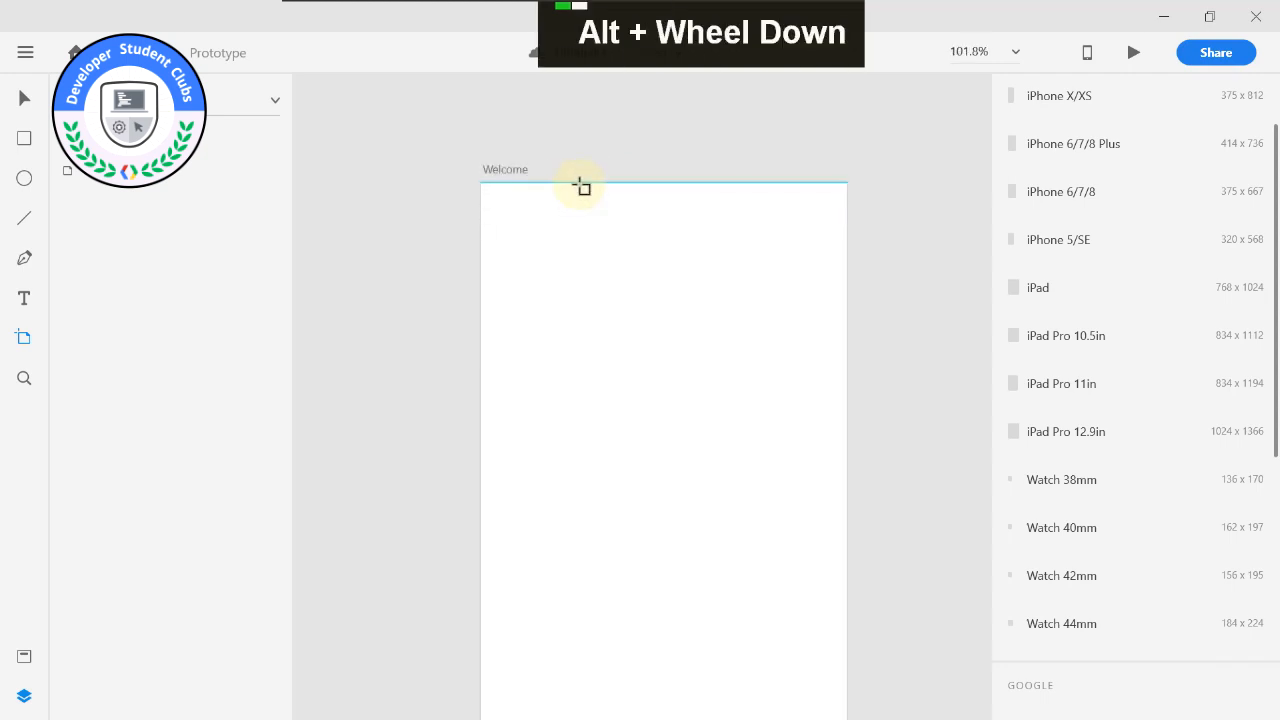
left_click_drag(694, 157, 537, 189)
scroll(521, 189, "up", 2)
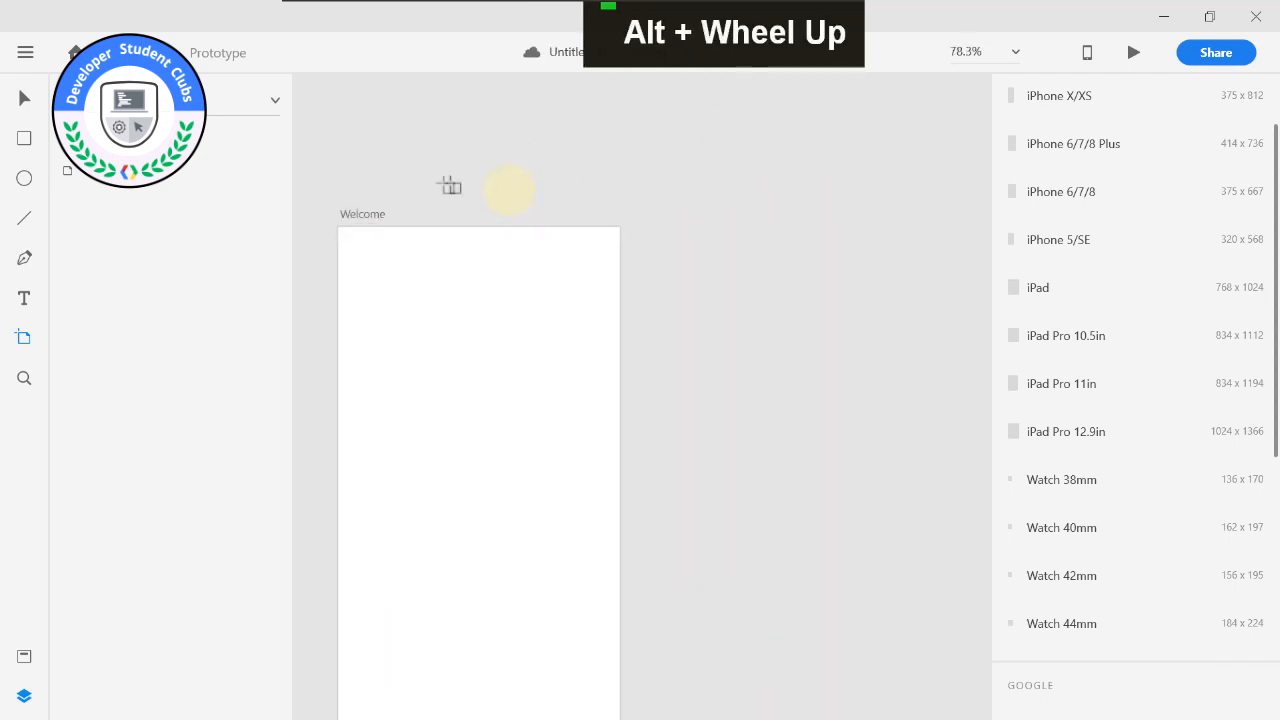
left_click(24, 697)
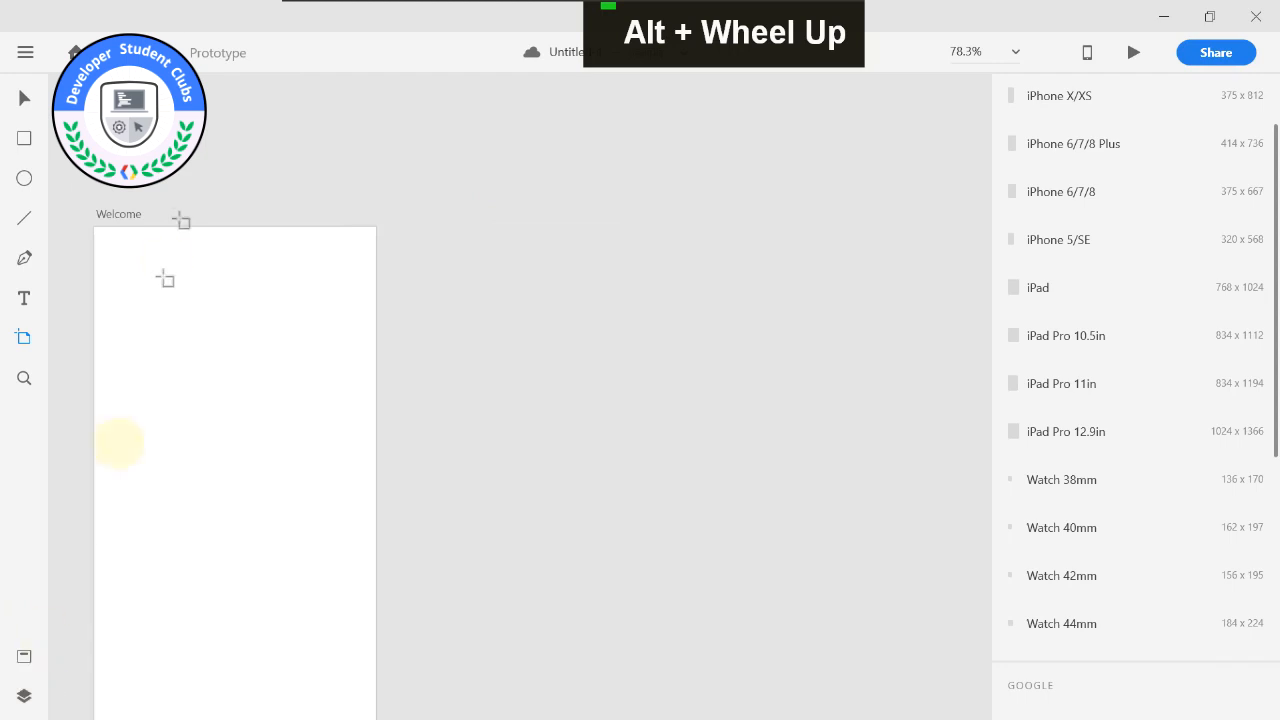
left_click_drag(200, 166, 580, 120)
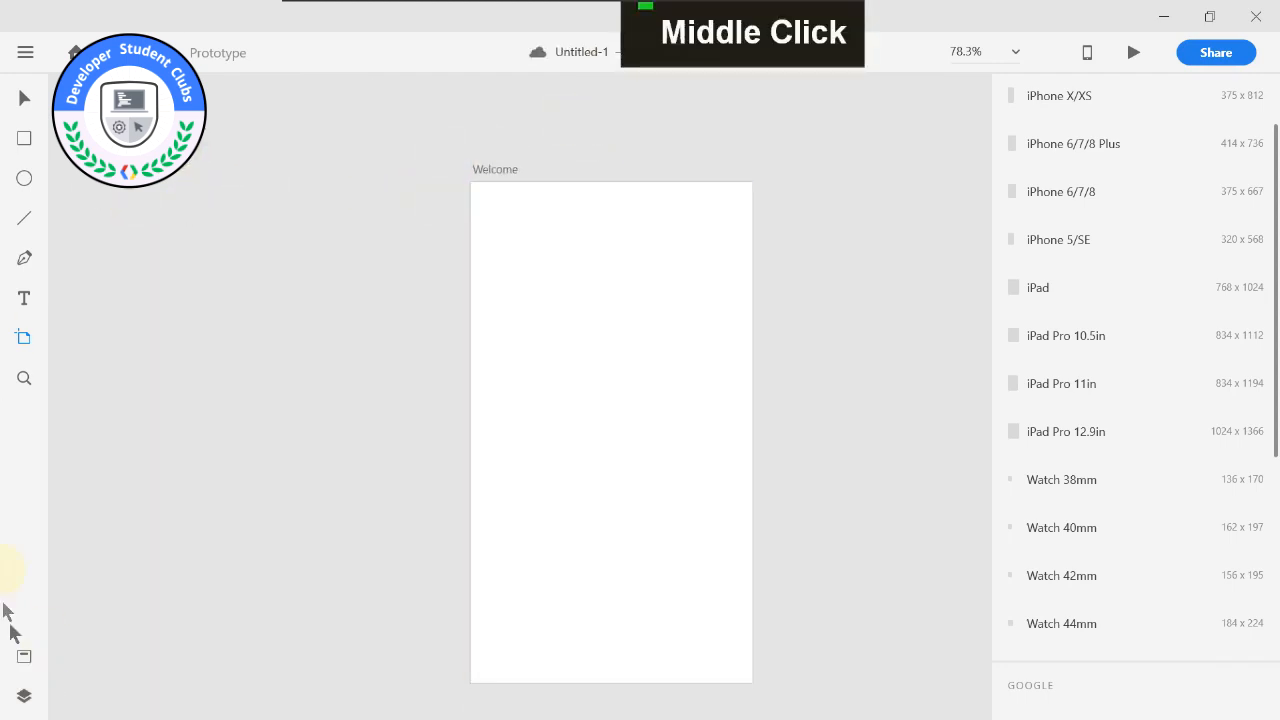
left_click(24, 697)
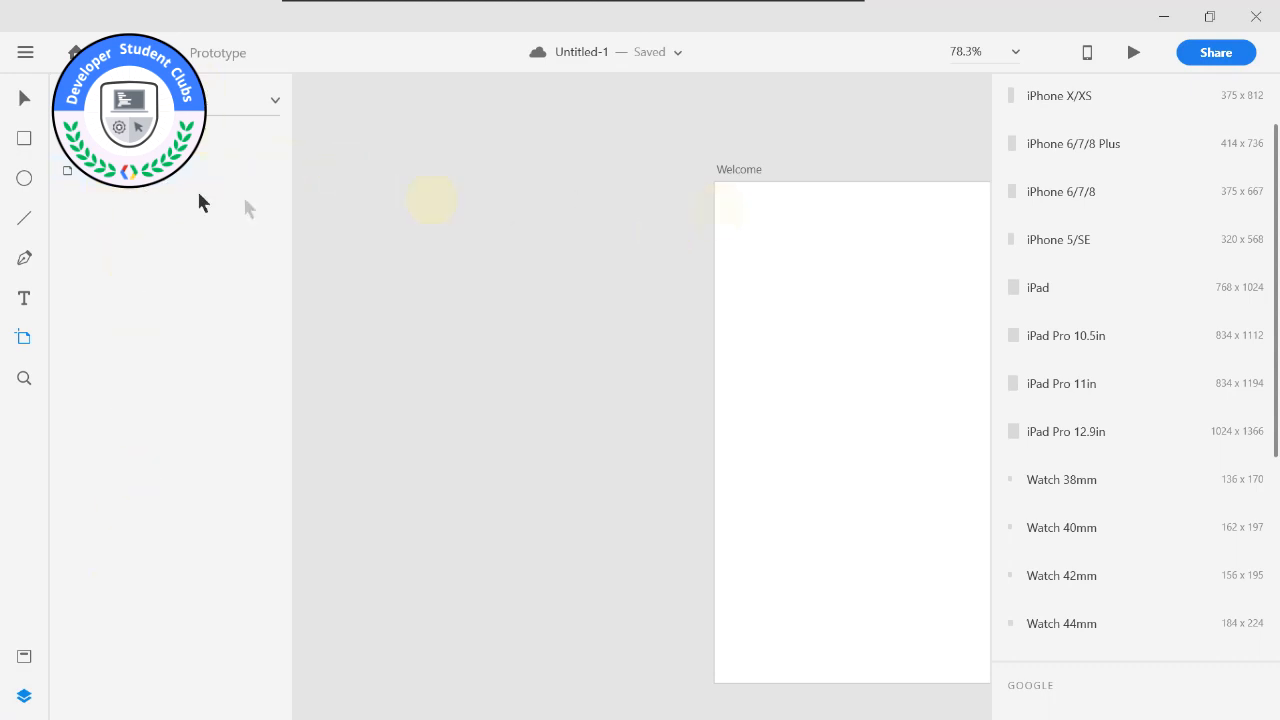
Draw a rectangle about 133 × 108 near the upper left of the Welcome artboard, at about X 22, Y 91.
left_click(26, 139)
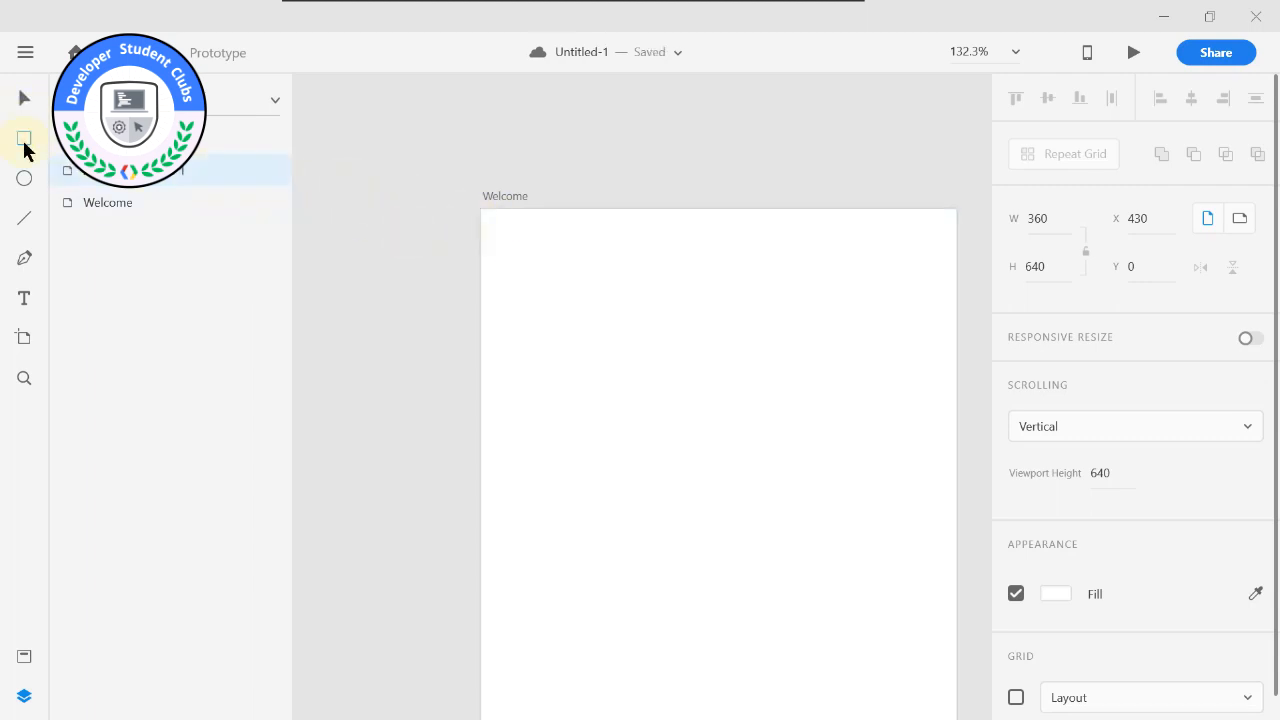
left_click_drag(541, 168, 454, 136)
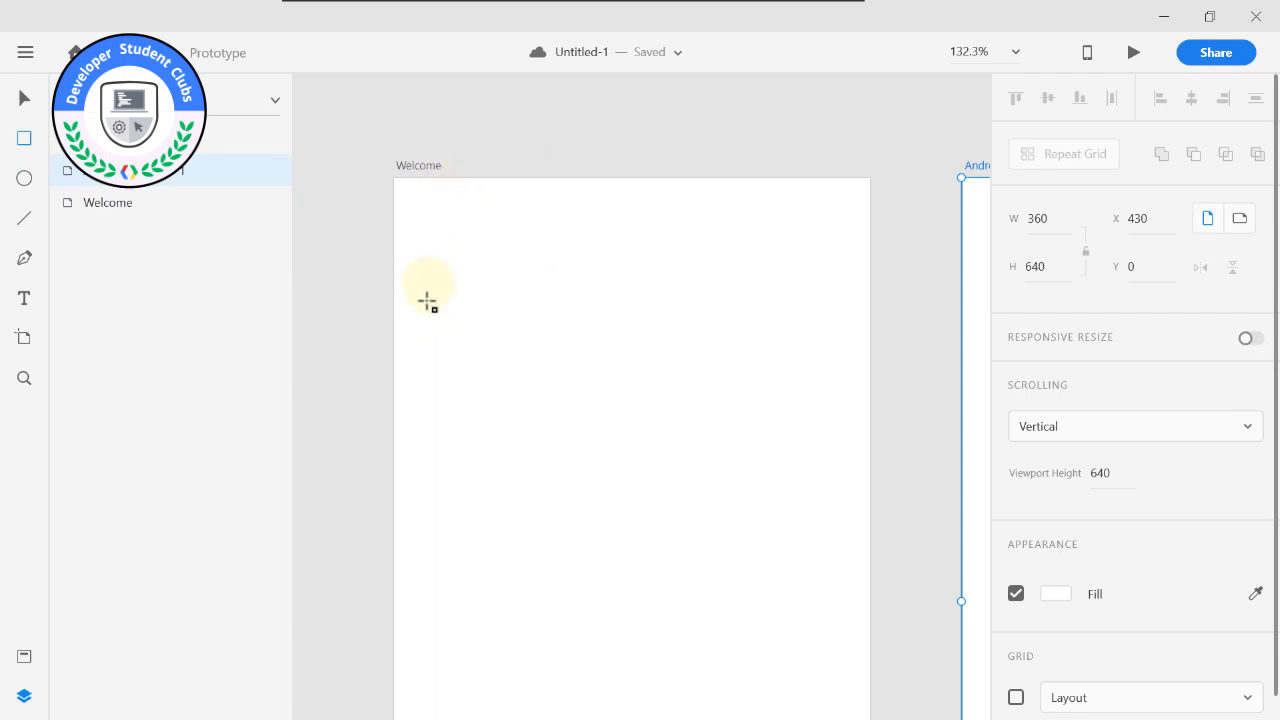
mouse_move(423, 298)
left_mouse_down()
mouse_move(471, 337)
mouse_move(637, 406)
mouse_move(663, 463)
mouse_move(599, 441)
left_mouse_up()
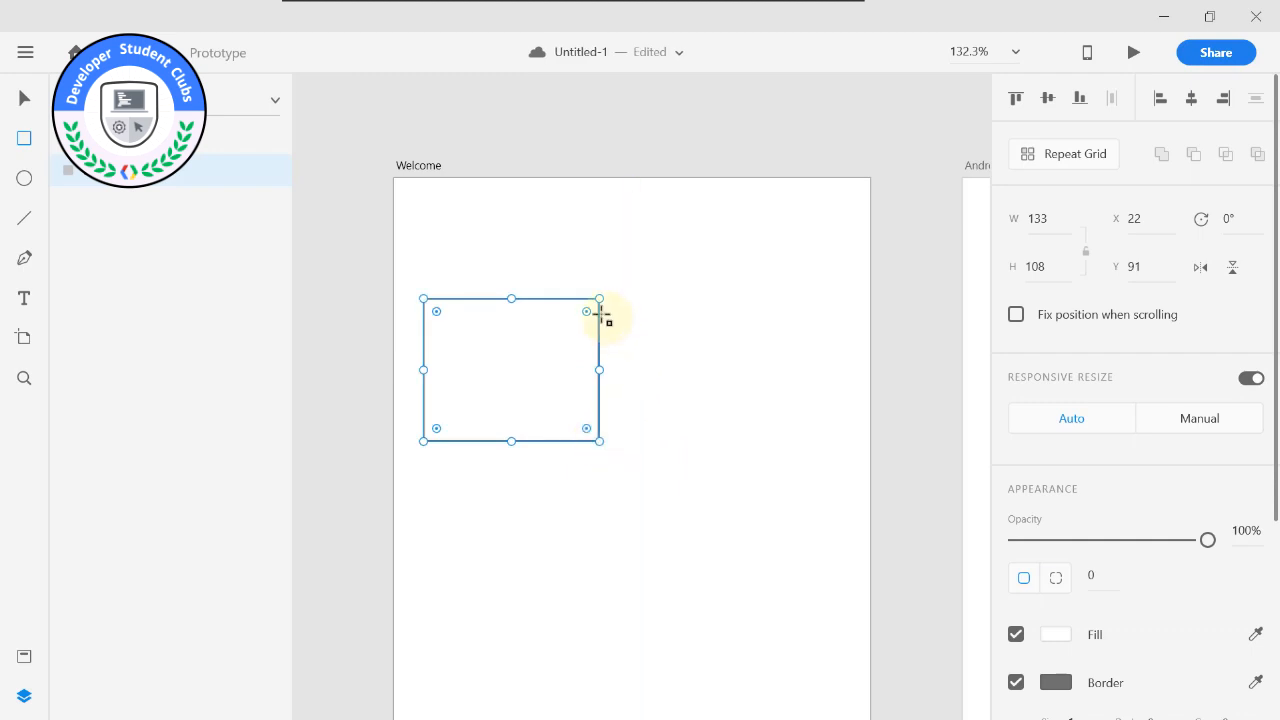
Round the rectangle's corners by hand to about 10, and set the corner radius to exactly 20.
scroll(586, 316, "up", 5, "alt")
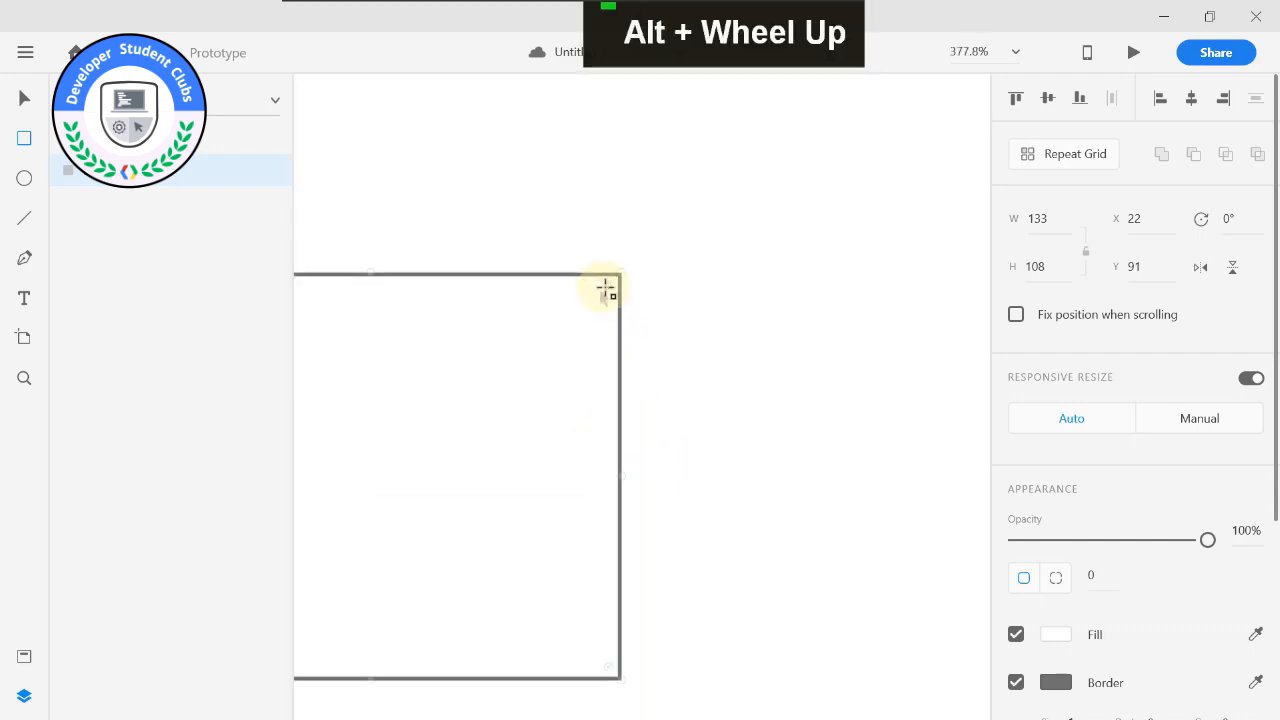
left_click_drag(609, 287, 588, 310)
scroll(1120, 515, "down", 3)
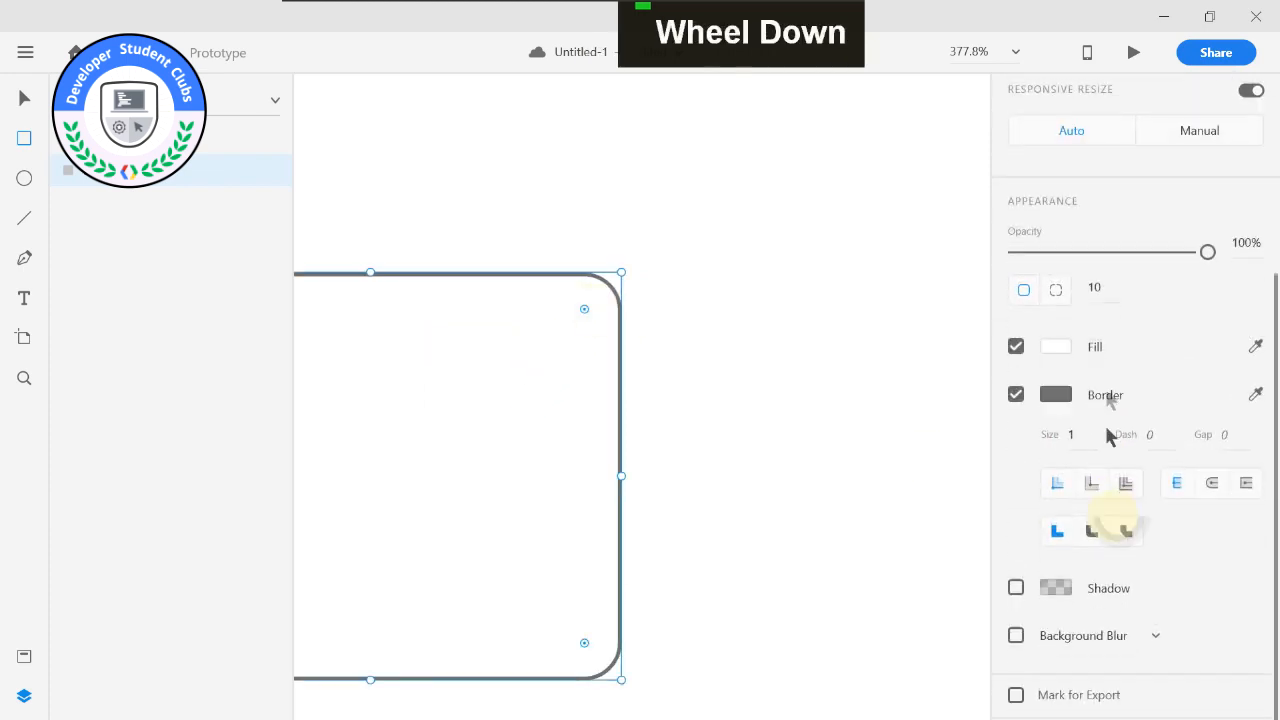
left_click(1097, 287)
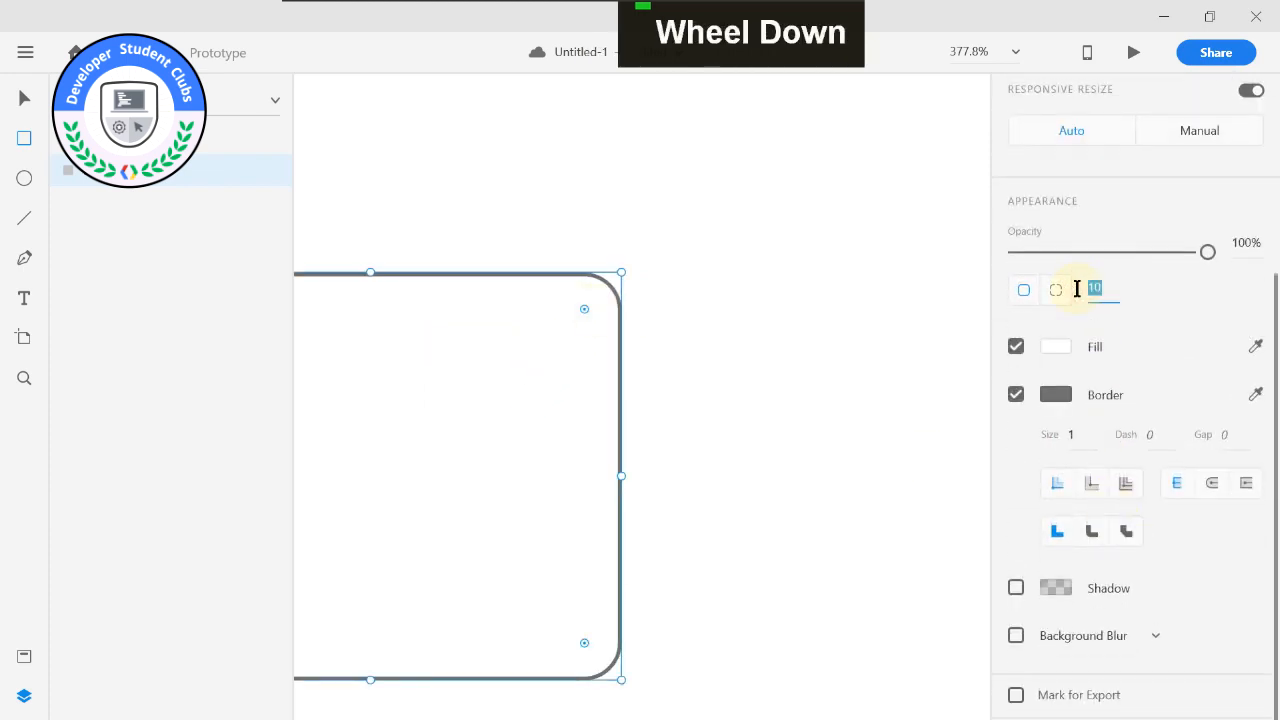
type("20")
key("Return")
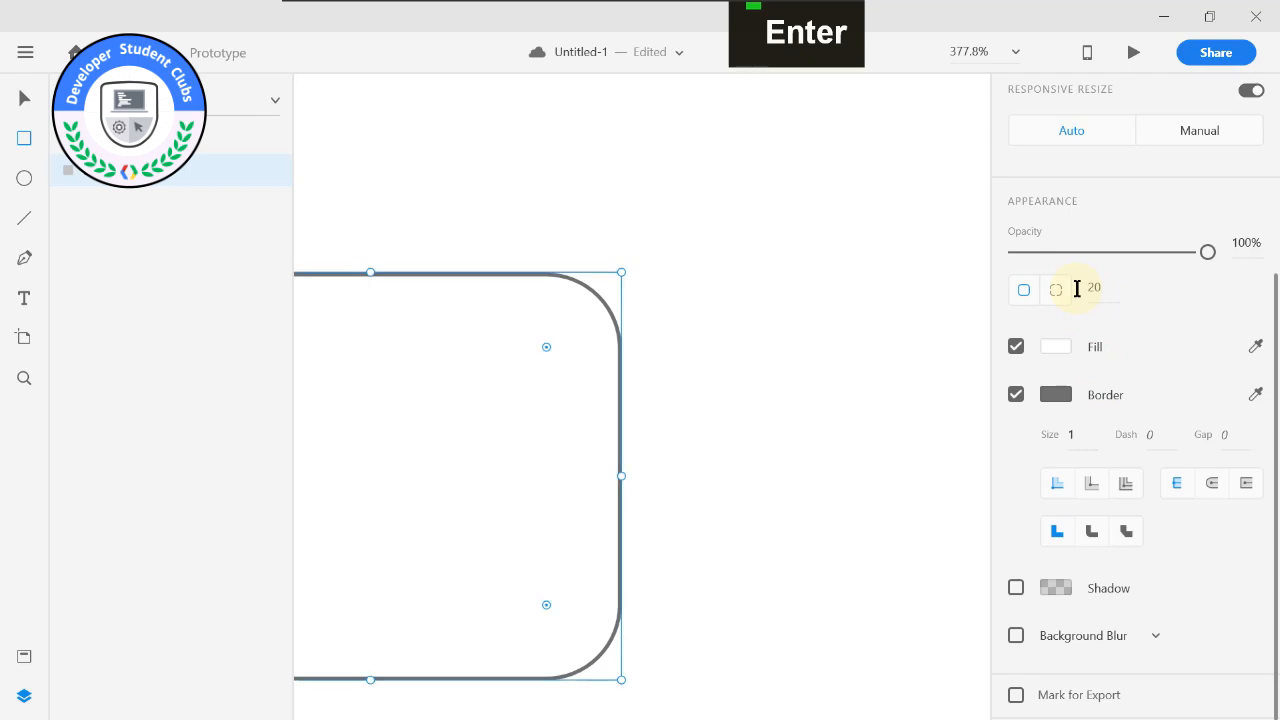
Set the corner radius of the rounded rectangle on the Welcome artboard to 10.
scroll(680, 177, "down", 4)
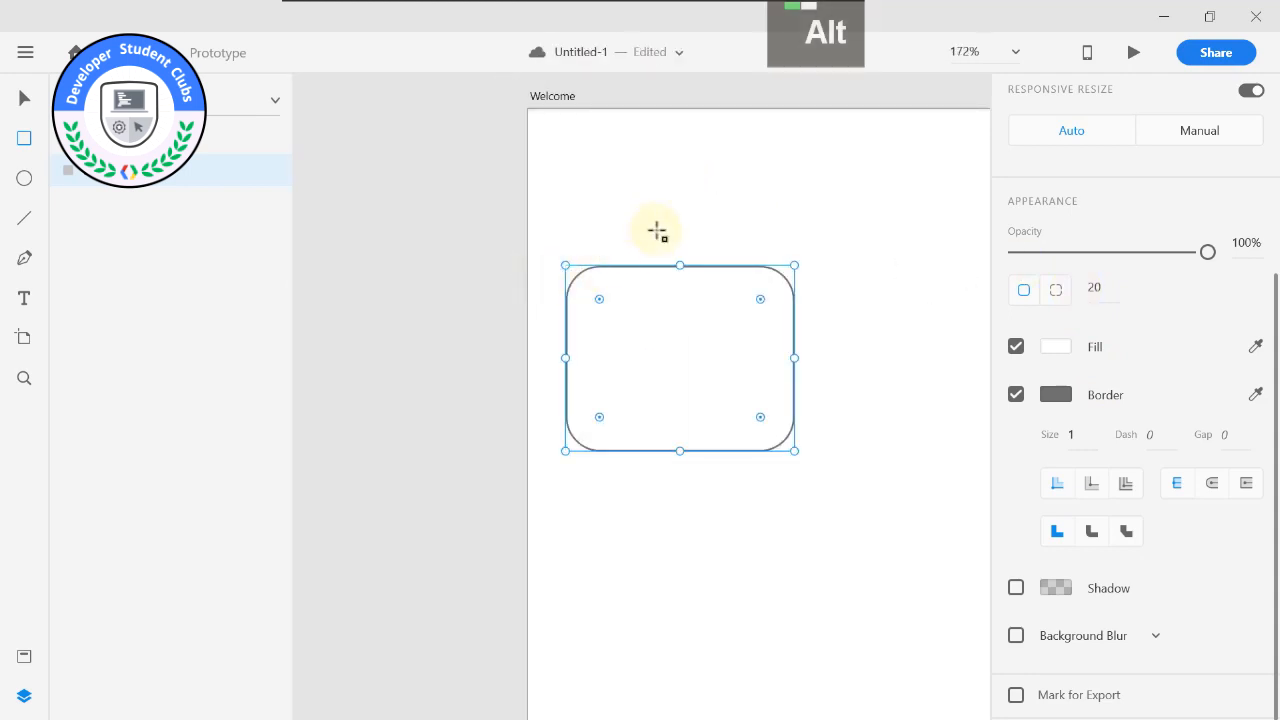
scroll(703, 237, "up", 2)
middle_click(703, 237)
scroll(580, 248, "up", 2)
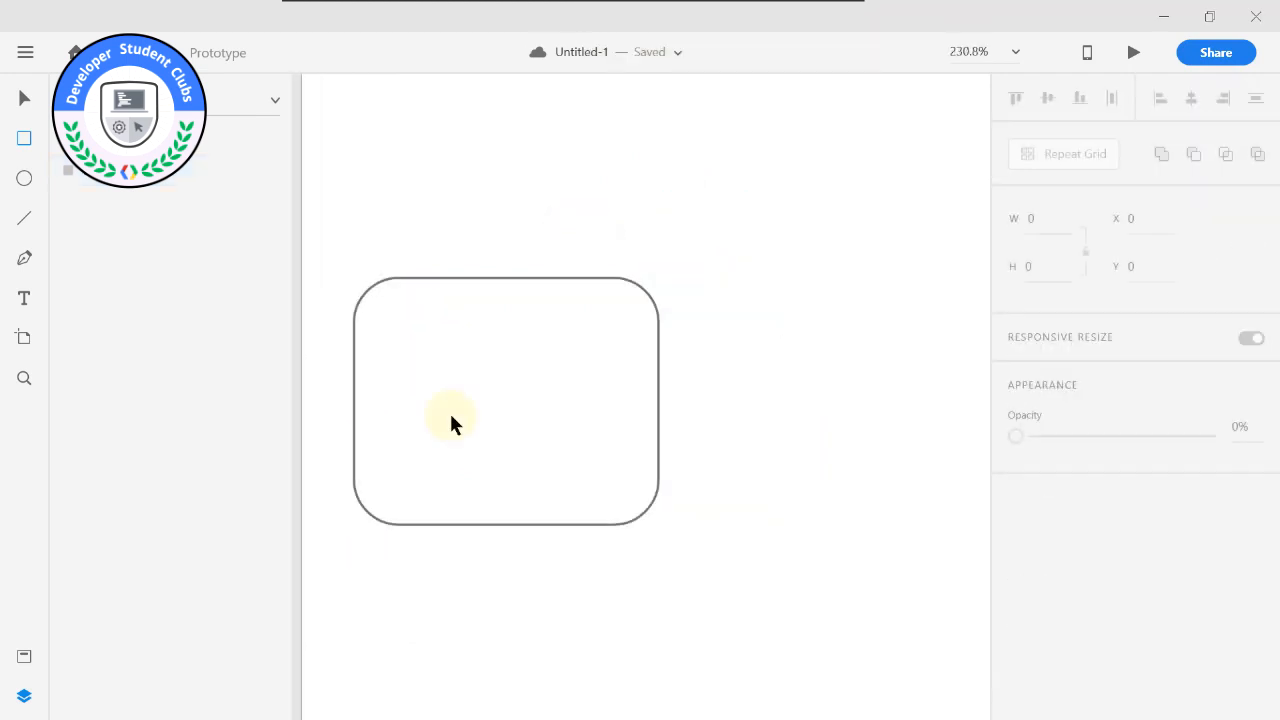
scroll(461, 405, "up", 4)
scroll(506, 277, "down", 4)
left_click_drag(506, 277, 589, 278)
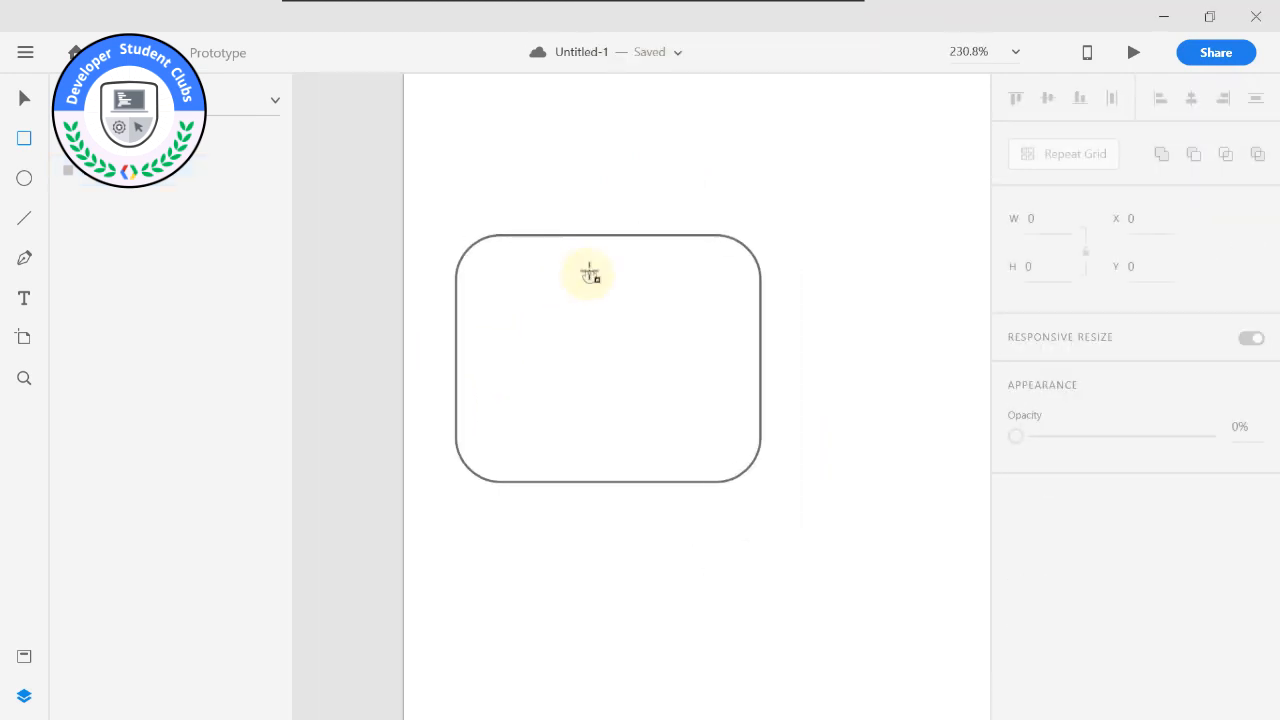
left_click(22, 102)
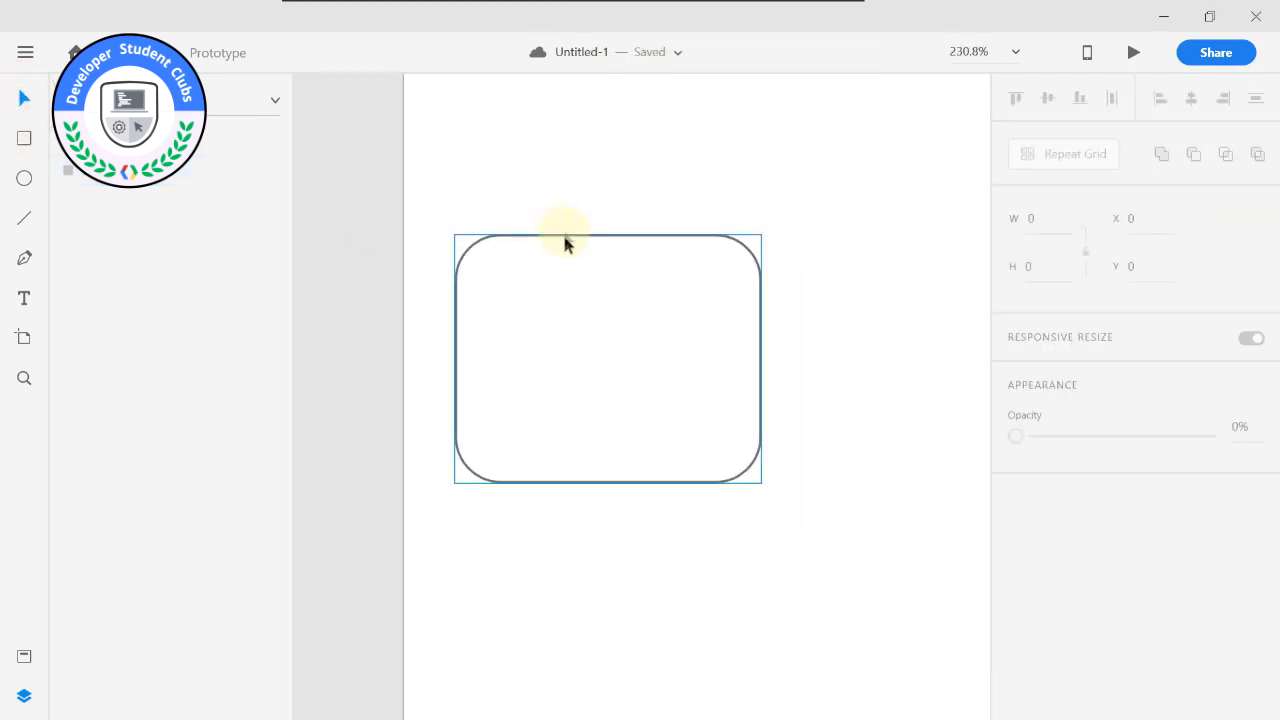
left_click(564, 248)
left_click(1100, 572)
type("10")
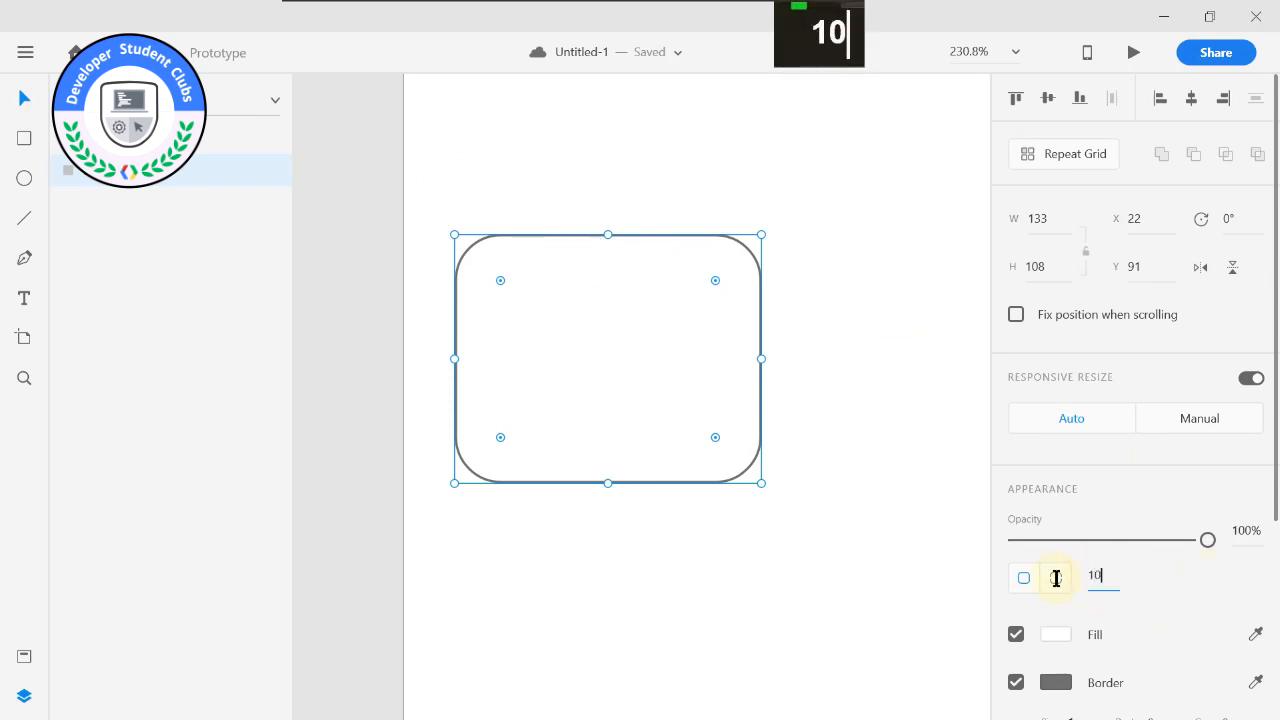
key("Return")
Round only the rectangle's upper-left corner by hand to about 98, keeping the other three corners at 10.
left_click(491, 286)
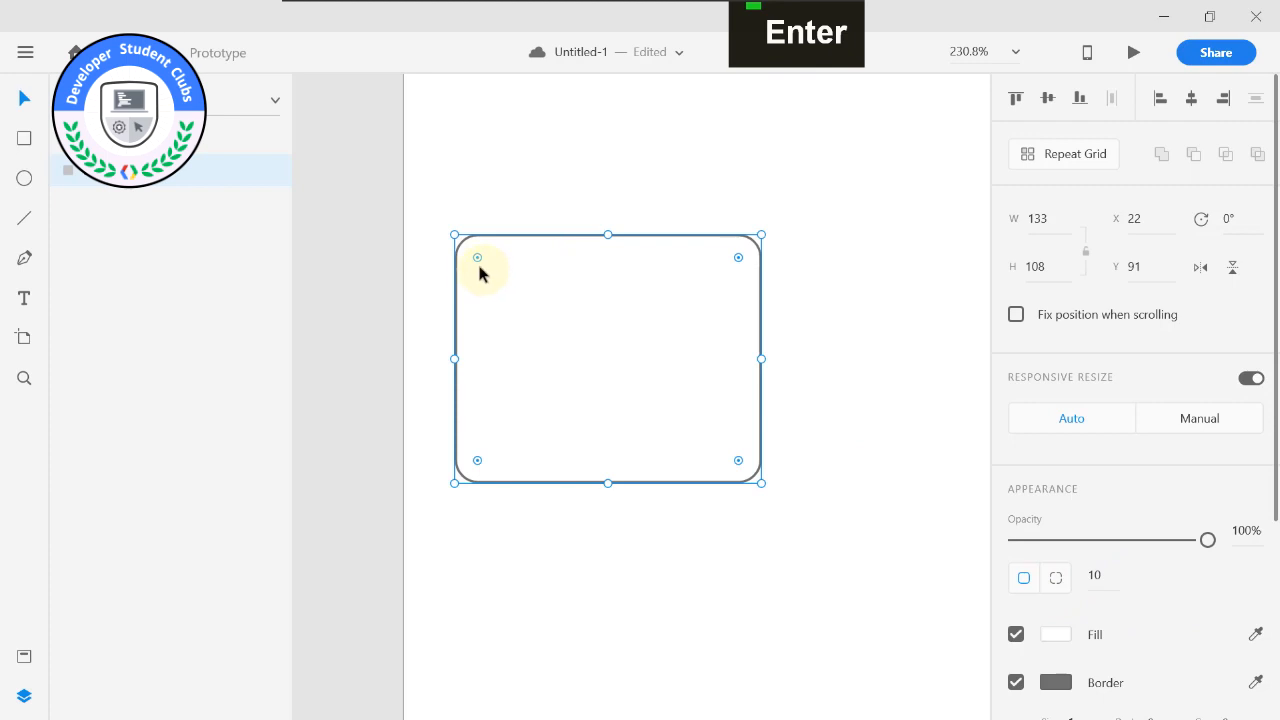
scroll(477, 262, "up", 2, "alt")
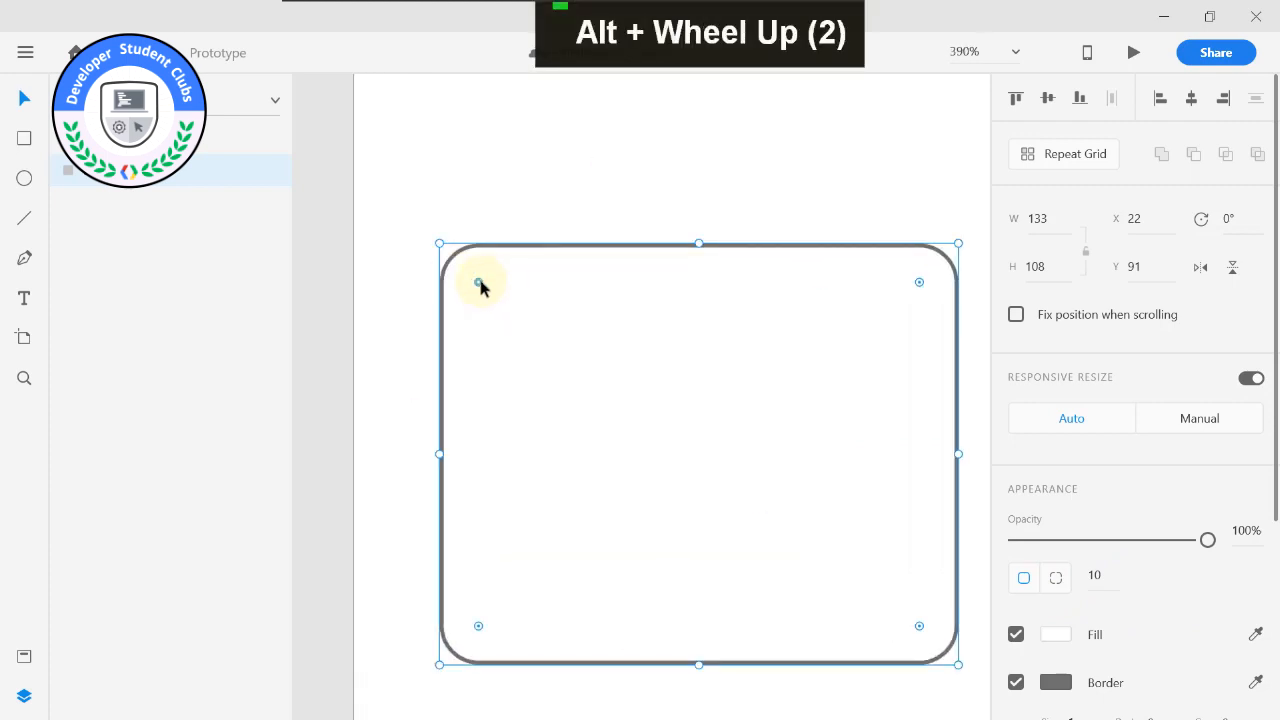
key("alt")
left_click(478, 285, "alt")
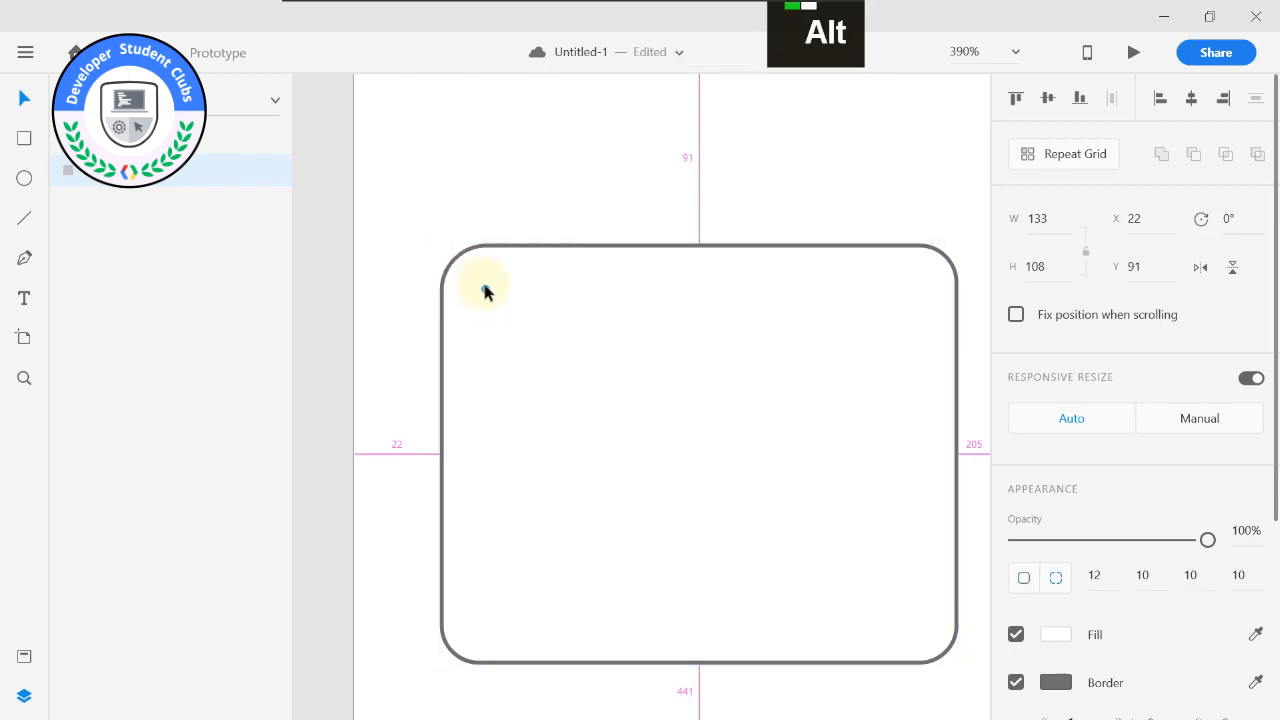
left_click_drag(506, 311, 512, 317)
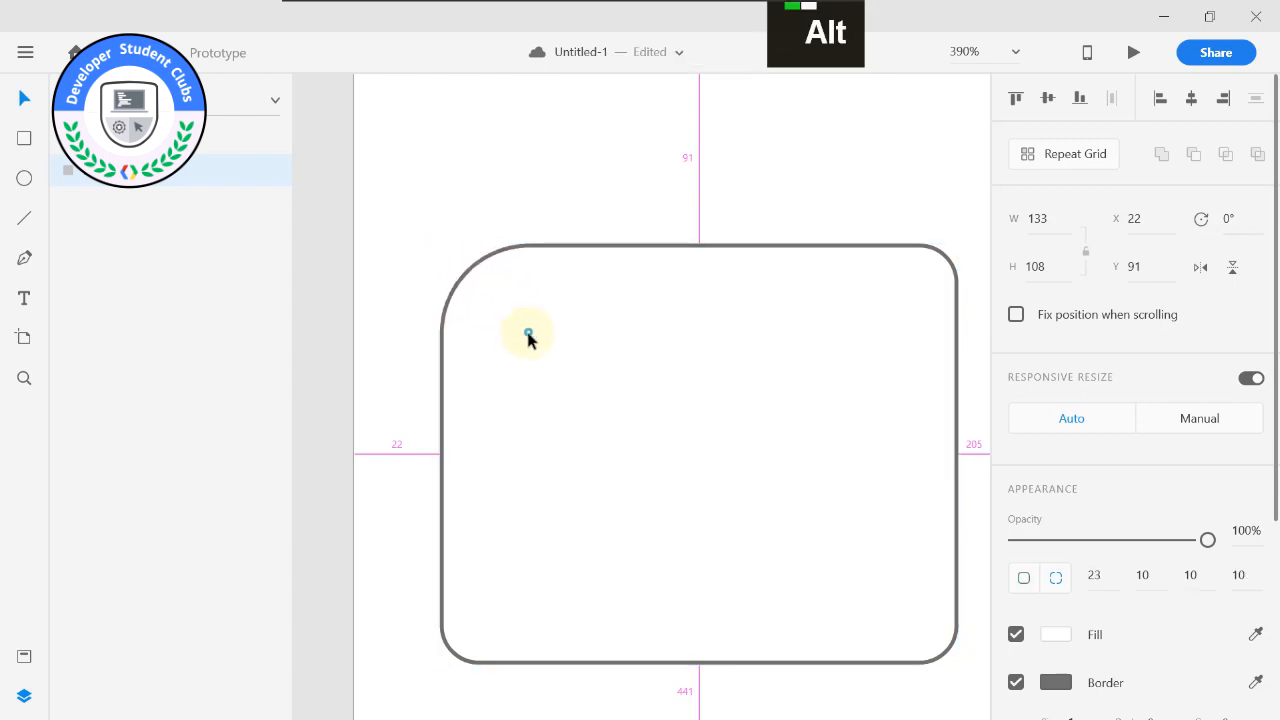
left_click_drag(506, 298, 838, 641)
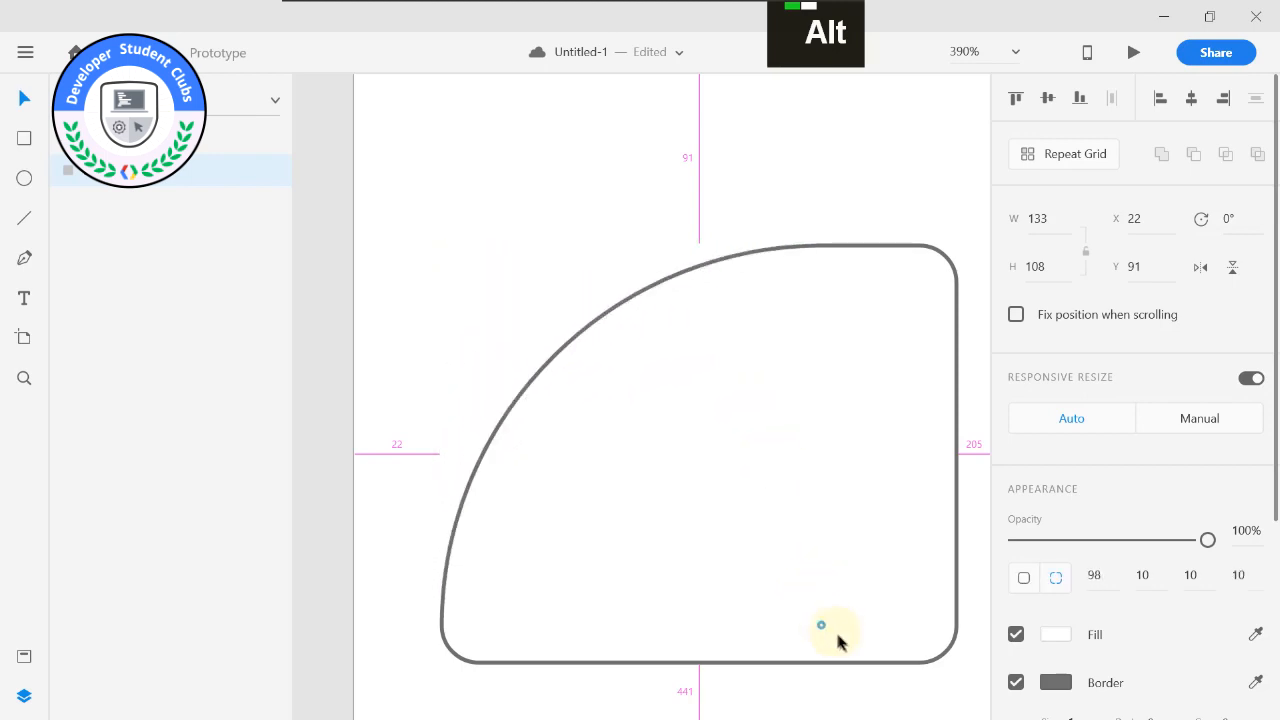
Remove the shape's border and fill it with a solid bright blue.
scroll(663, 437, "down", 1)
scroll(677, 423, "down", 3, "alt")
middle_click(686, 423, "alt")
scroll(720, 306, "up", 2, "alt")
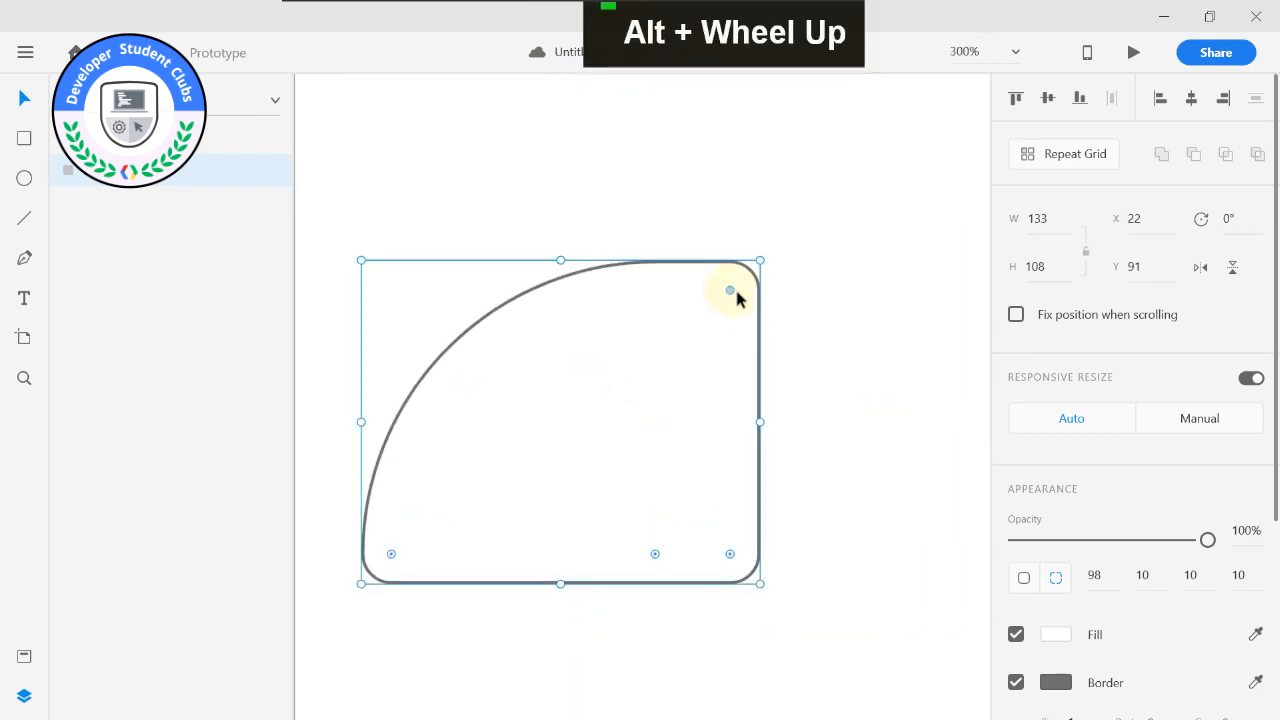
scroll(1043, 667, "down", 2)
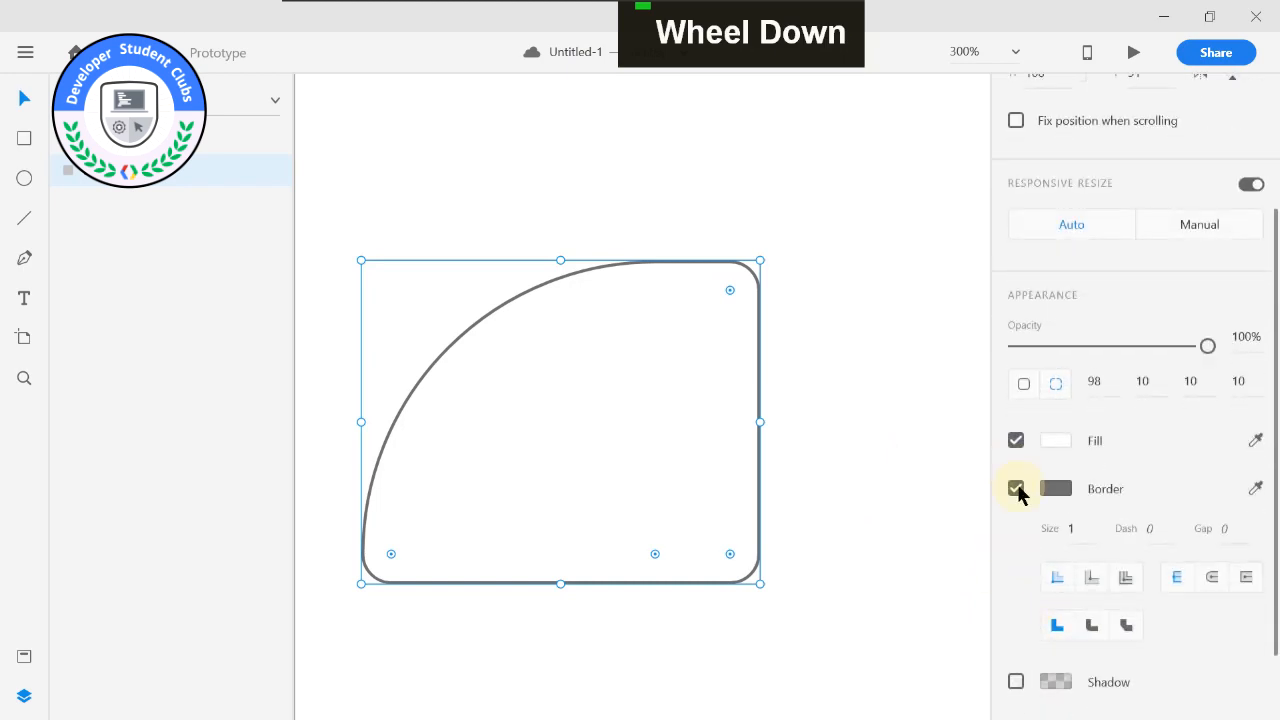
left_click(1016, 489)
left_click(1051, 488)
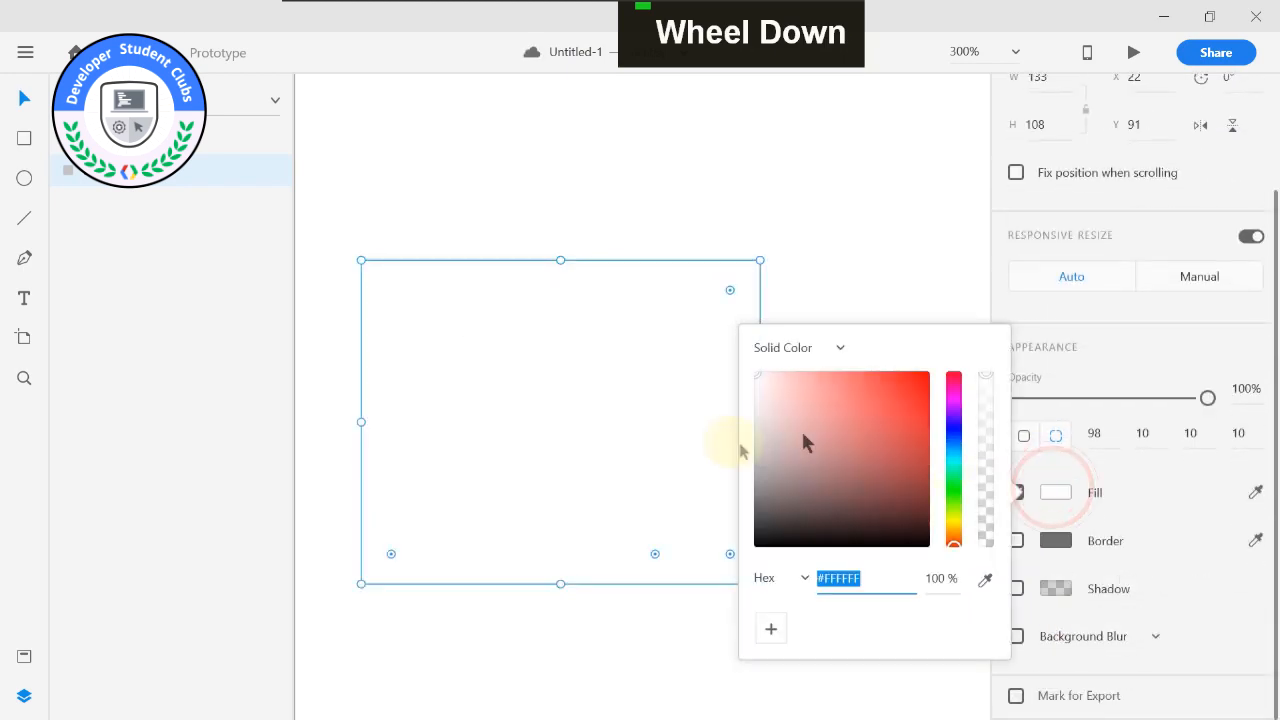
left_click(953, 453)
left_click(897, 383)
left_click(872, 270)
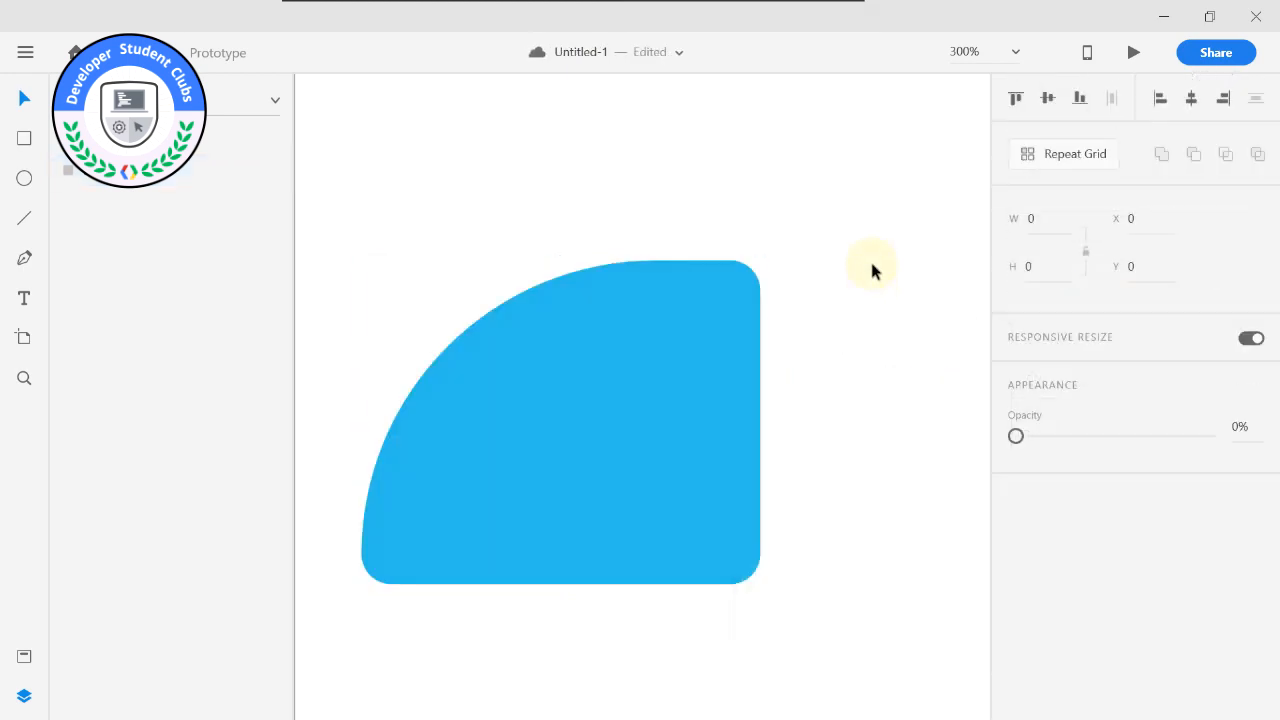
Move the blue shape into the Welcome artboard's lower-right corner and resize it to about 116 × 118.
scroll(636, 381, "down", 3)
left_click_drag(384, 283, 248, 142)
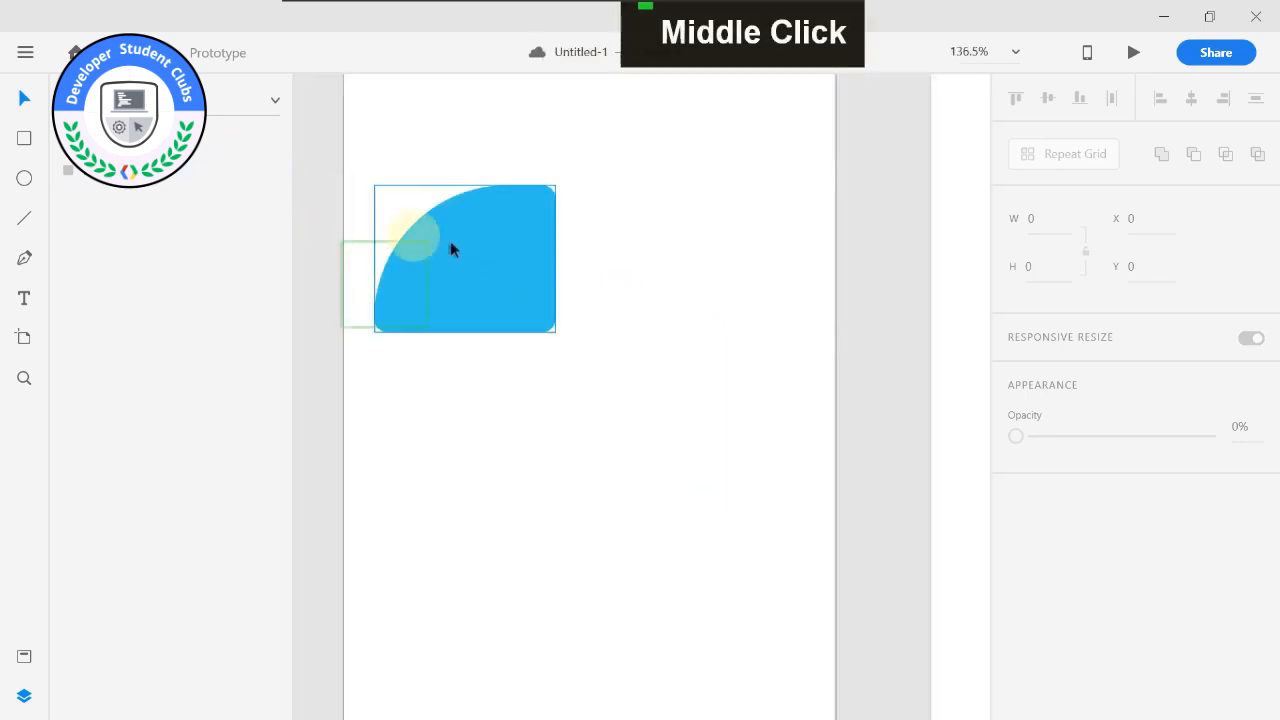
scroll(489, 250, "down", 2)
left_click_drag(489, 235, 496, 198)
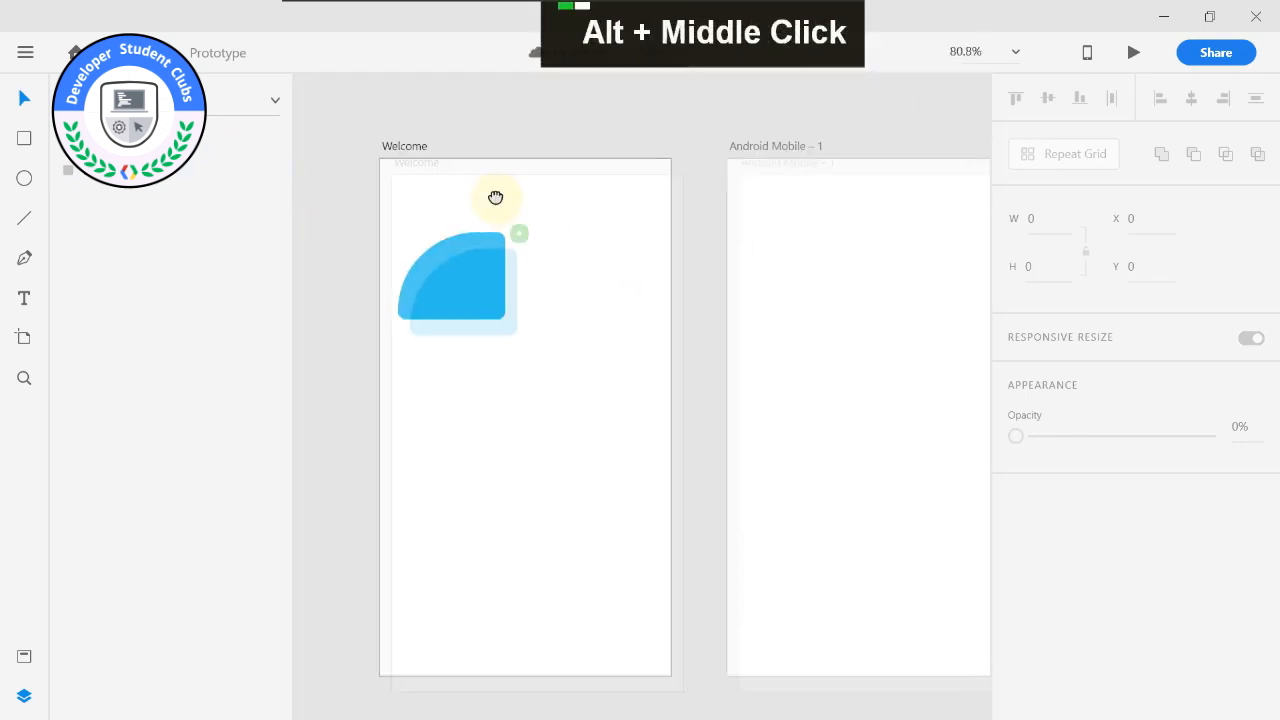
left_click_drag(430, 272, 584, 567)
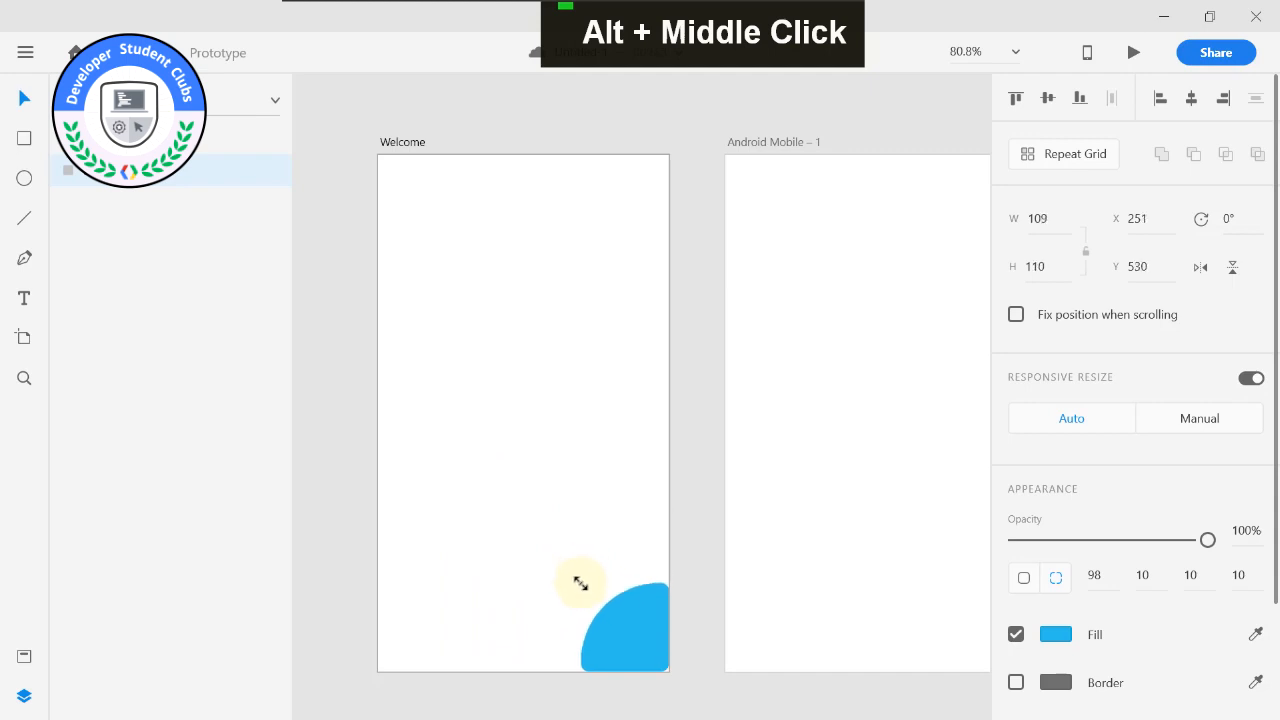
mouse_move(584, 593)
left_mouse_down()
mouse_move(440, 420)
mouse_move(575, 577)
left_mouse_up()
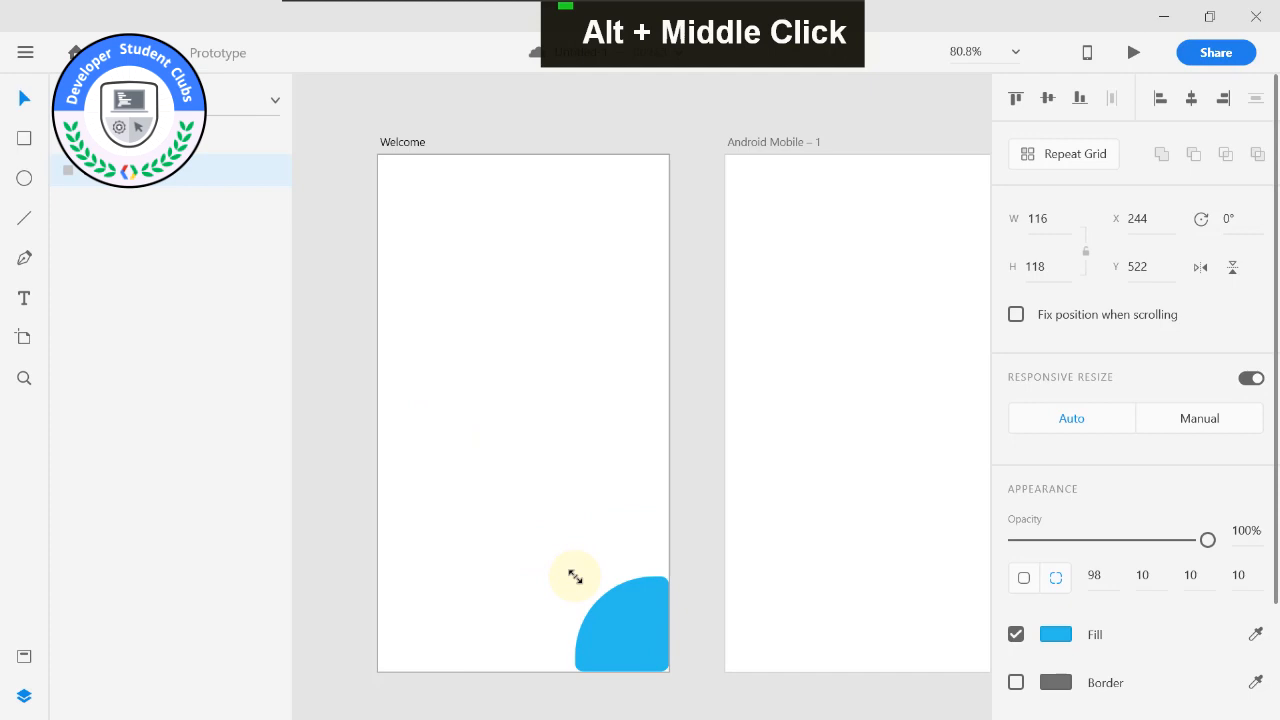
Enlarge the blue shape to about 246 × 272 from its upper-left corner and reduce its corner rounding to 0.
left_click_drag(575, 577, 469, 432)
left_click_drag(549, 531, 432, 440)
left_click(464, 389)
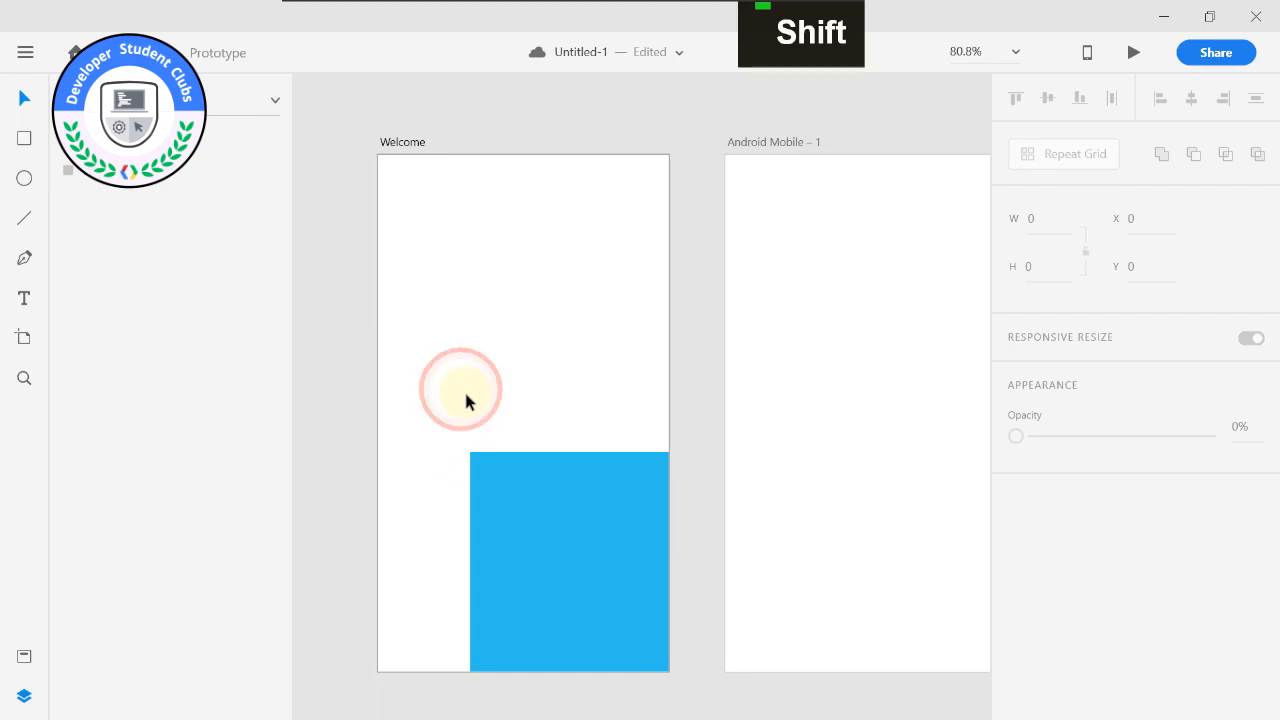
Delete the blue rectangle from the Welcome artboard and hide the layers list.
scroll(466, 393, "up", 2)
scroll(466, 393, "down", 2)
left_click(557, 530)
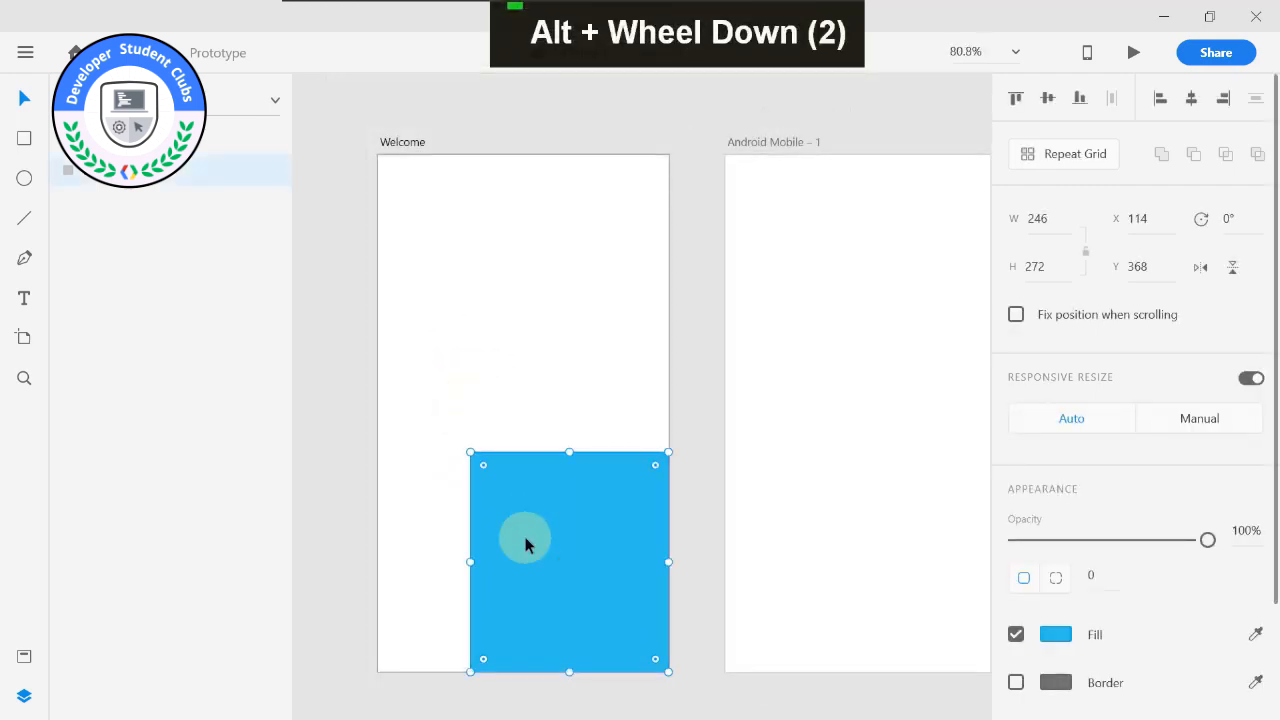
key("Delete")
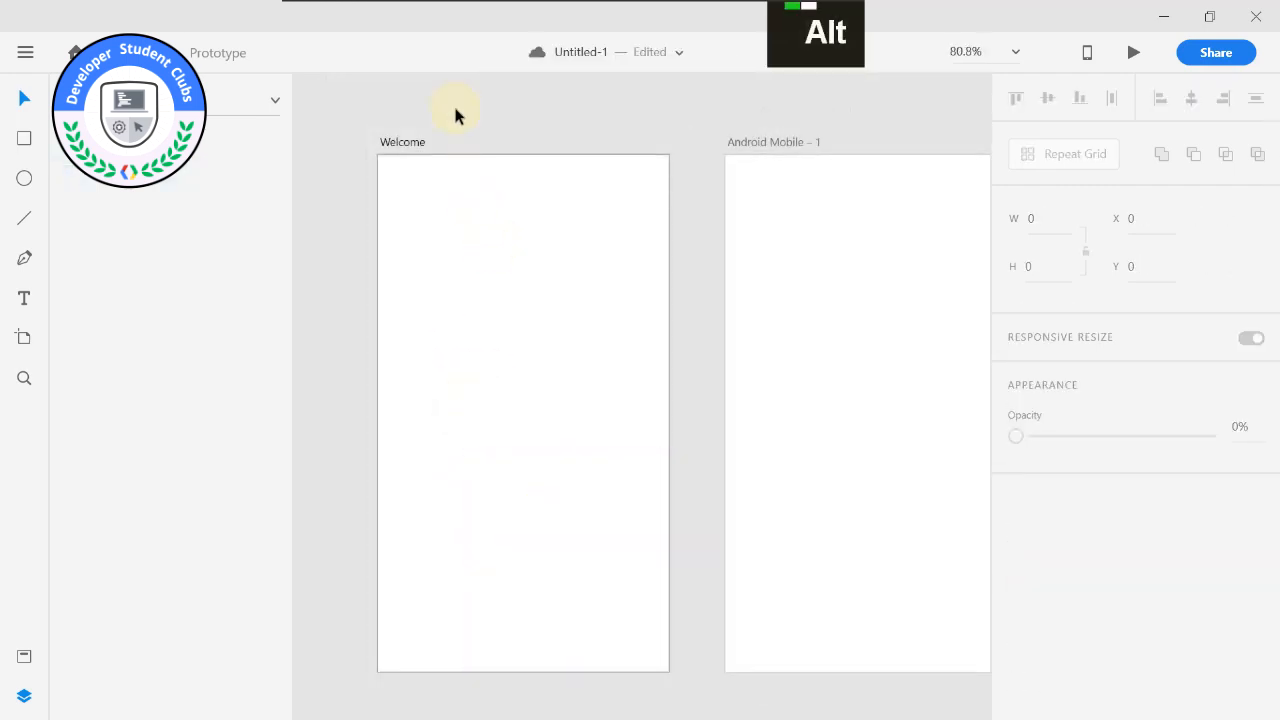
scroll(454, 109, "down", 2)
left_click_drag(454, 109, 546, 175)
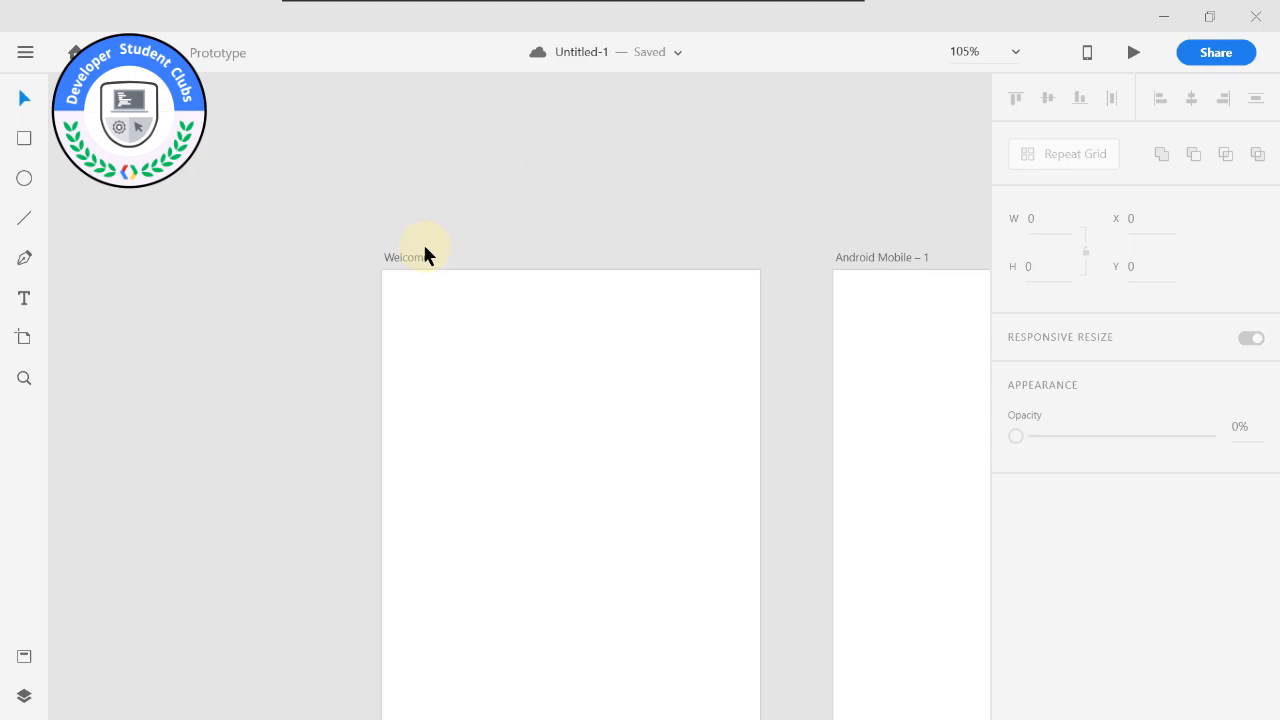
scroll(407, 240, "down", 2)
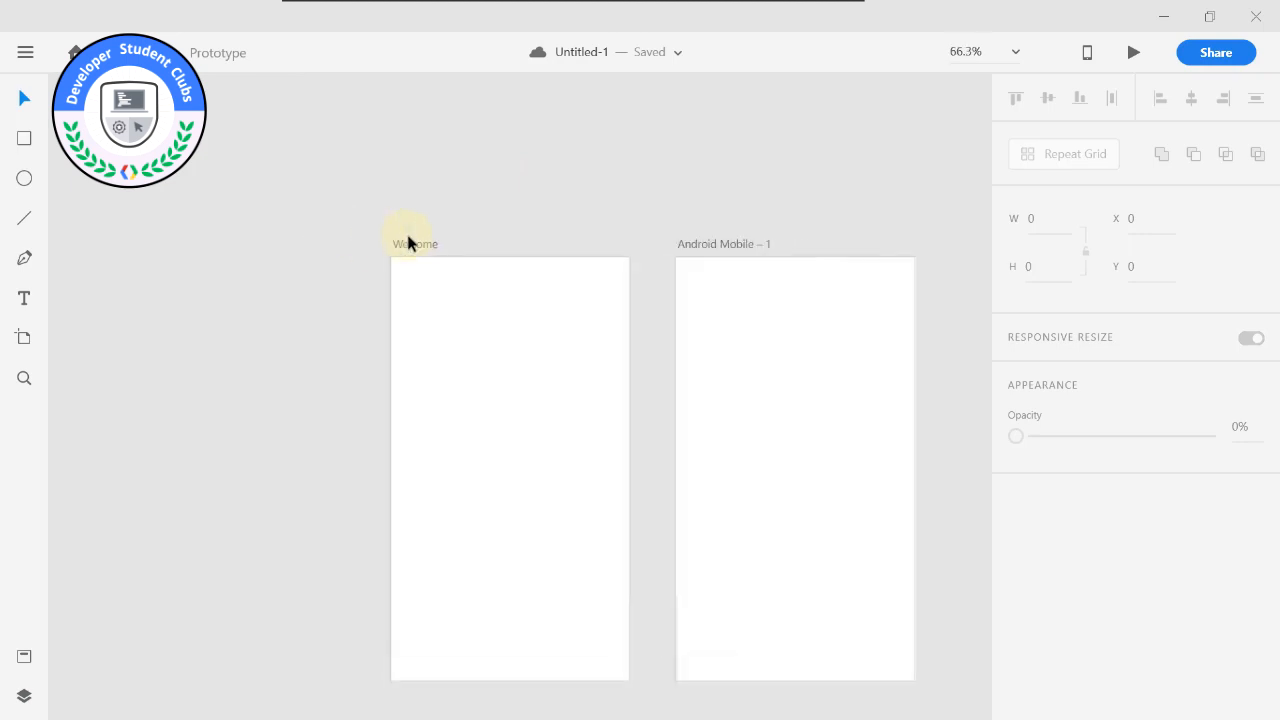
left_click_drag(407, 240, 315, 208)
scroll(315, 208, "up", 2)
scroll(366, 200, "down", 2)
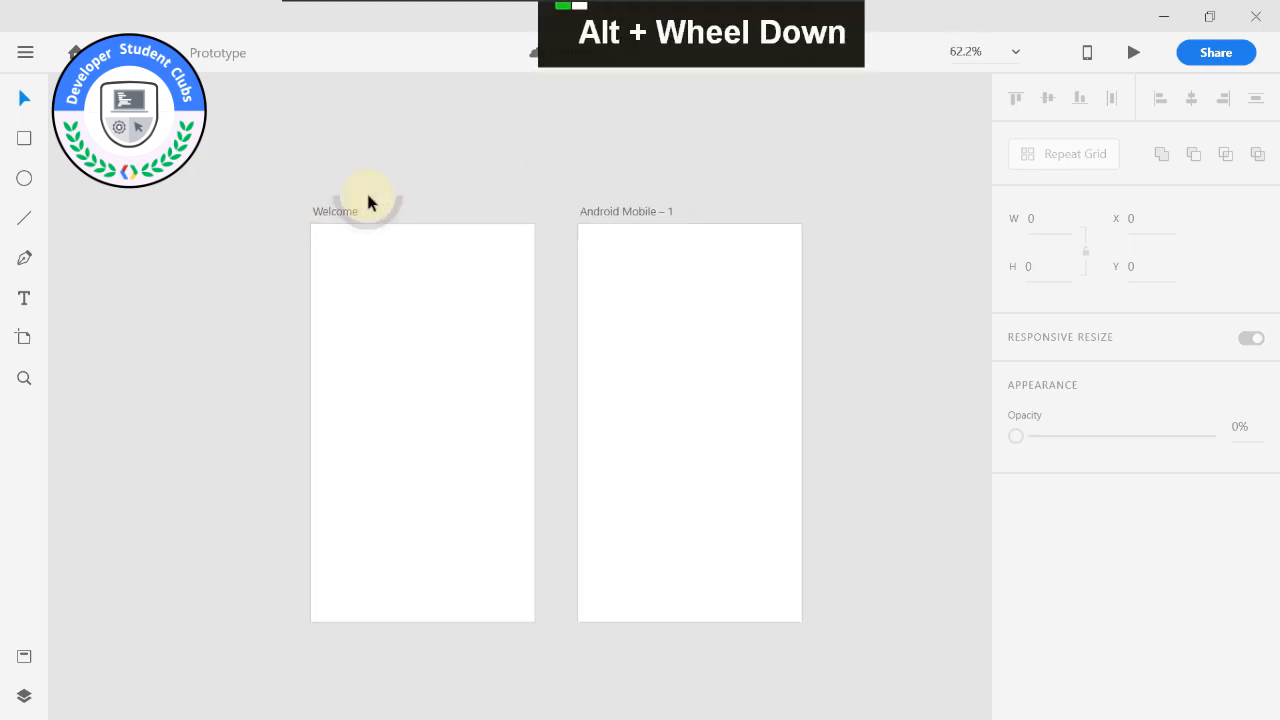
Switch to the desktop, open the References folder inside SOURCE FILES, and copy the images 1.jpg to 4.jpg.
left_click(1163, 17)
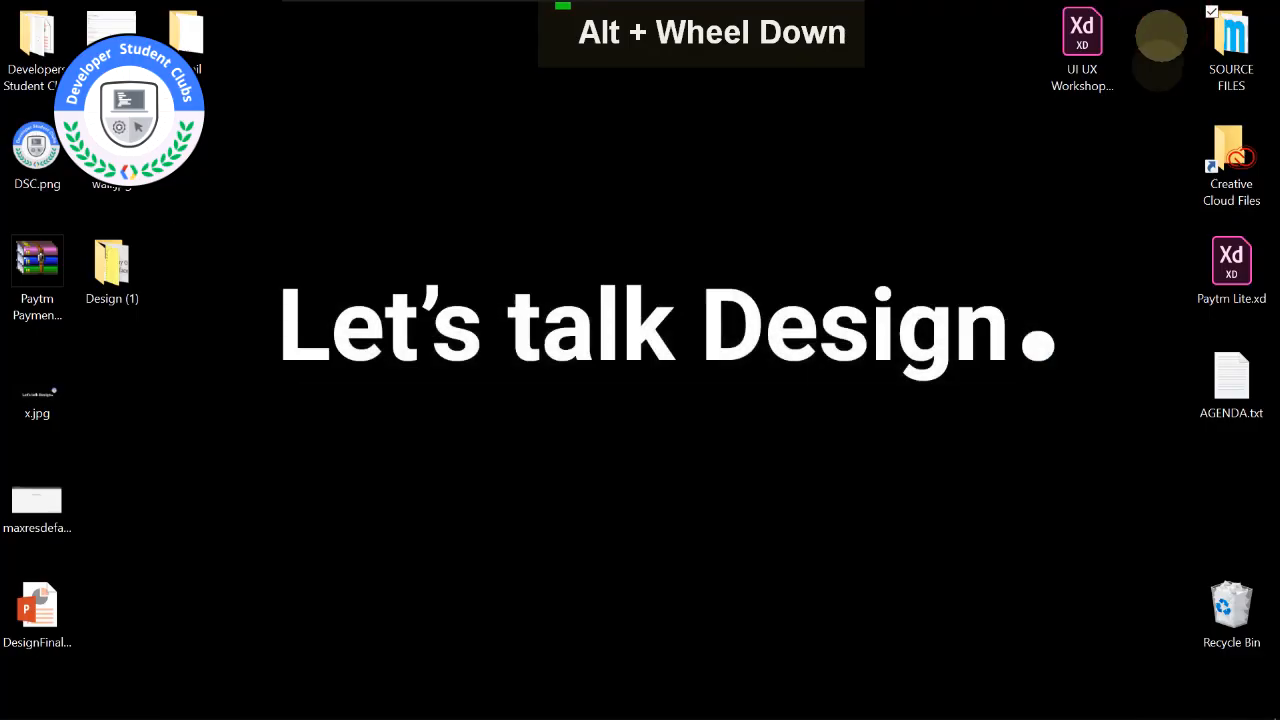
double_click(1250, 50)
left_click(942, 199)
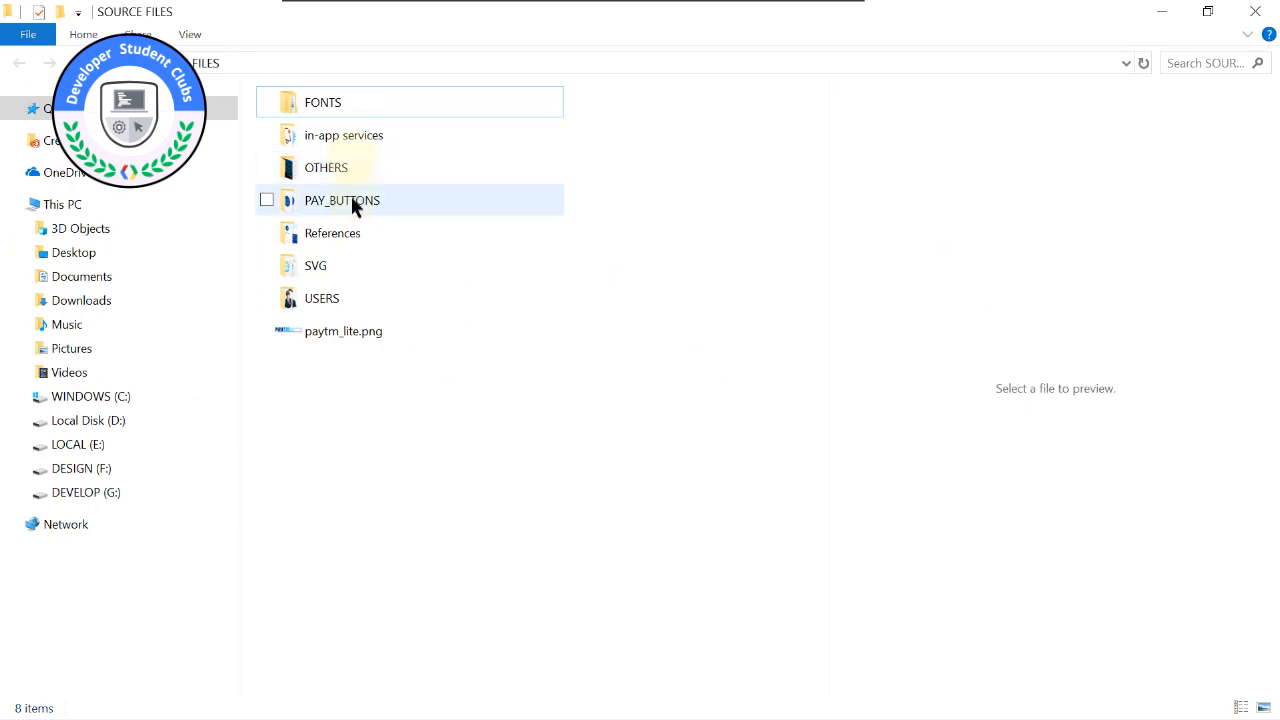
double_click(352, 233)
left_click_drag(677, 272, 284, 88)
key("ctrl+c")
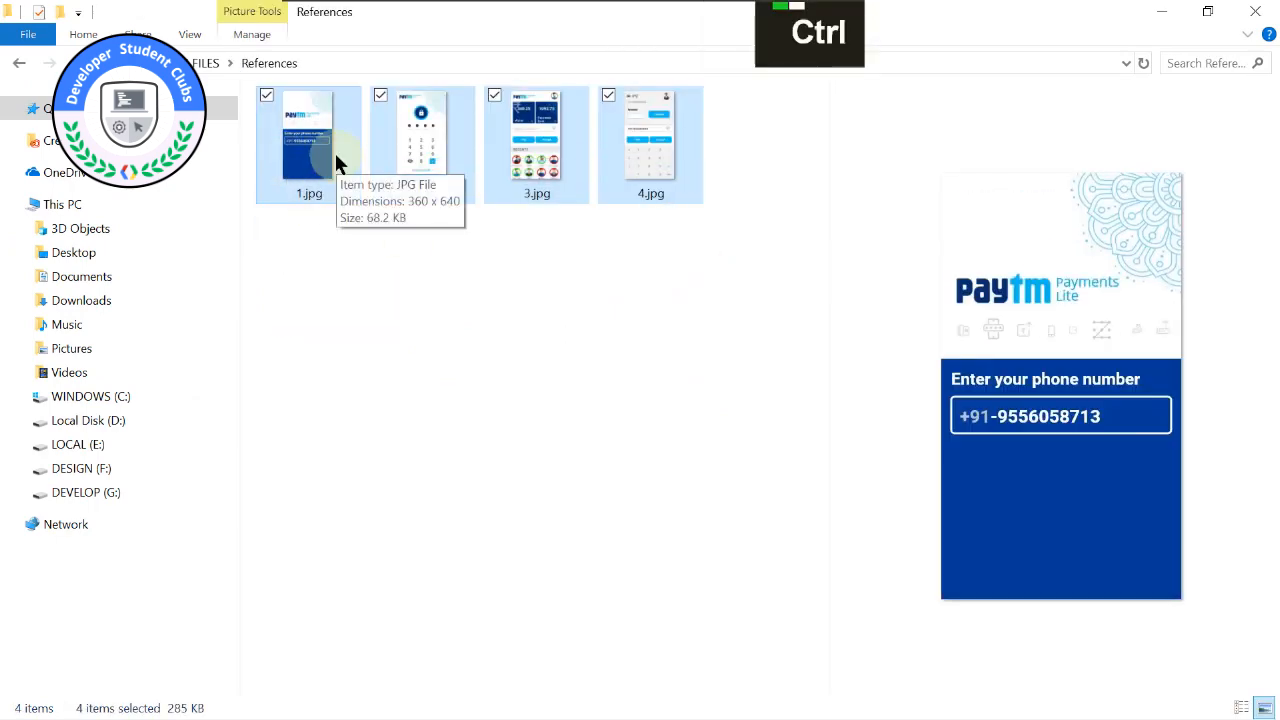
Place the References folder window beside Adobe XD, bring the four selected images onto the canvas, and maximize Adobe XD.
left_click_drag(457, 18, 1278, 150)
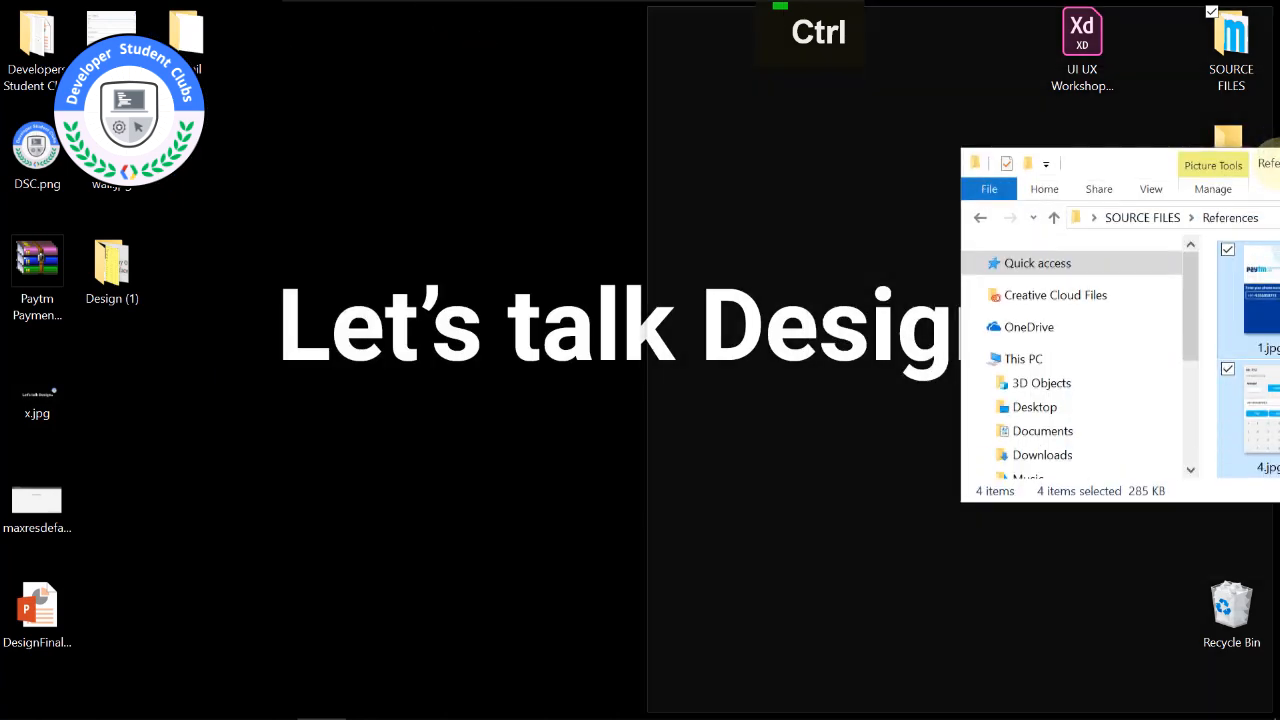
left_click(419, 285)
left_click_drag(951, 194, 211, 385)
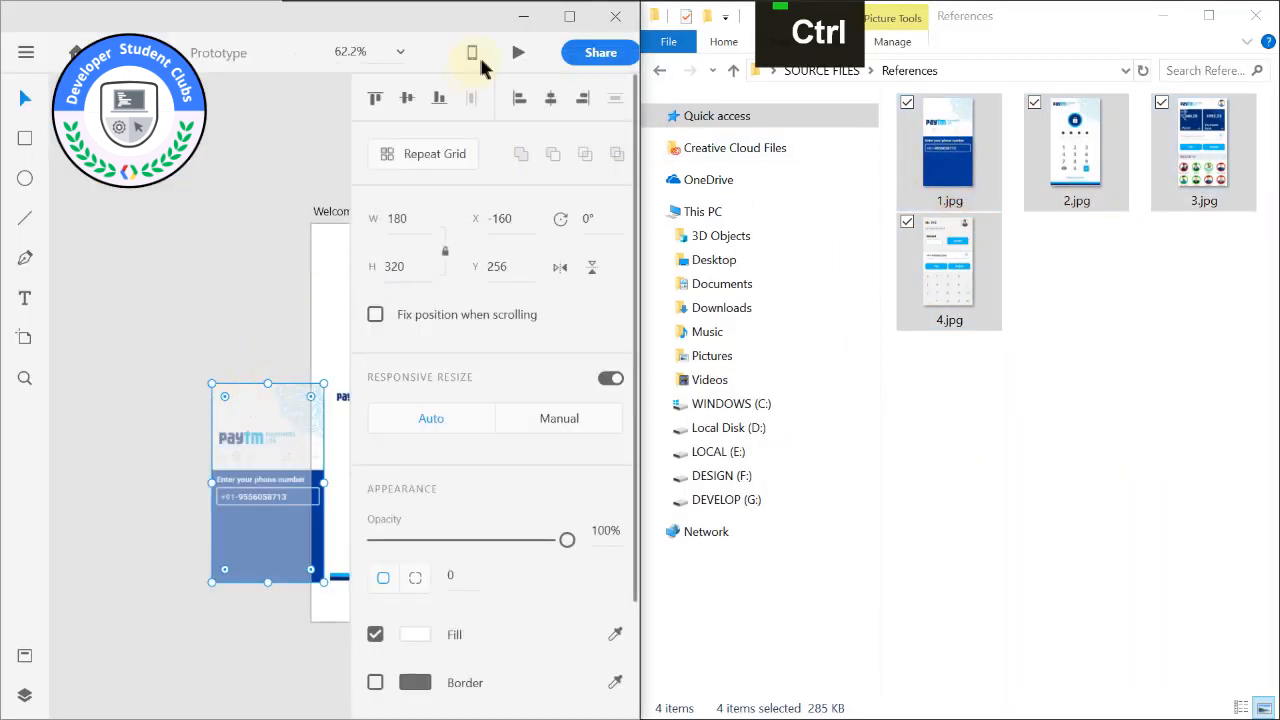
left_click(567, 18)
Select all four imported images and move them to the left of the Welcome artboard, aligned with its top edge.
left_click(374, 442, "shift")
left_click(500, 475, "shift")
left_click(588, 475, "shift")
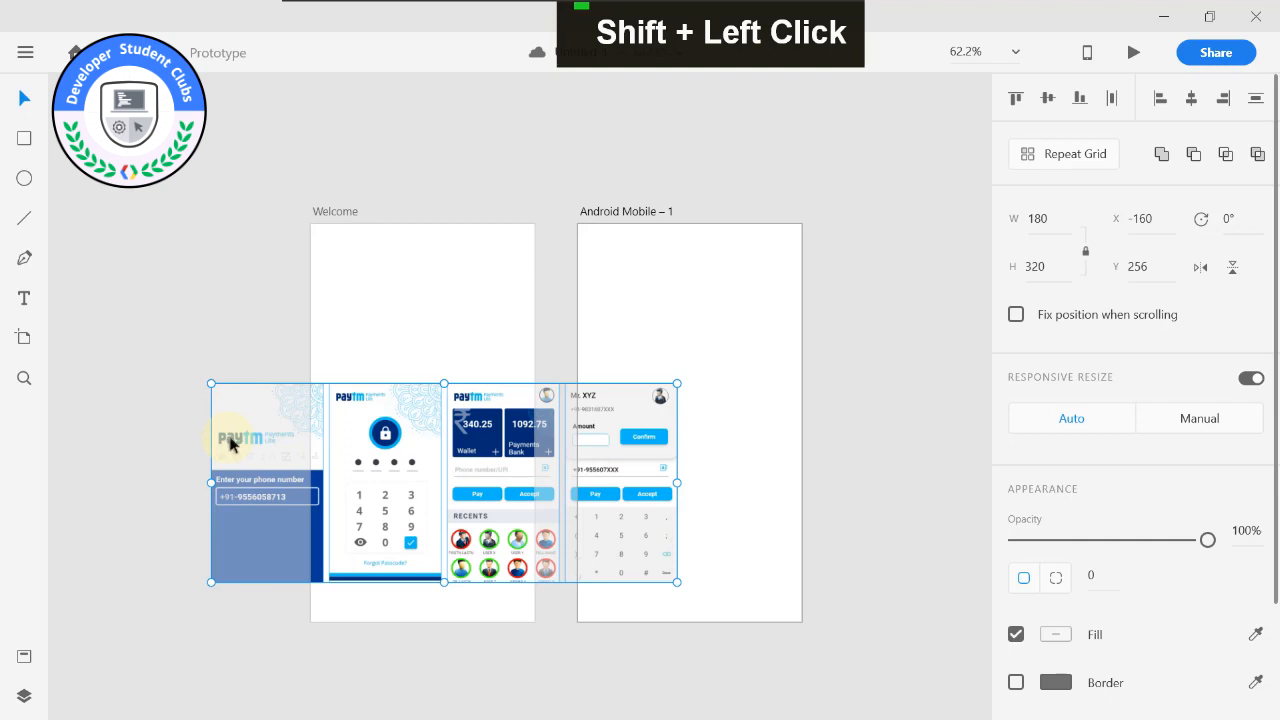
scroll(240, 443, "down", 4)
middle_click(237, 302)
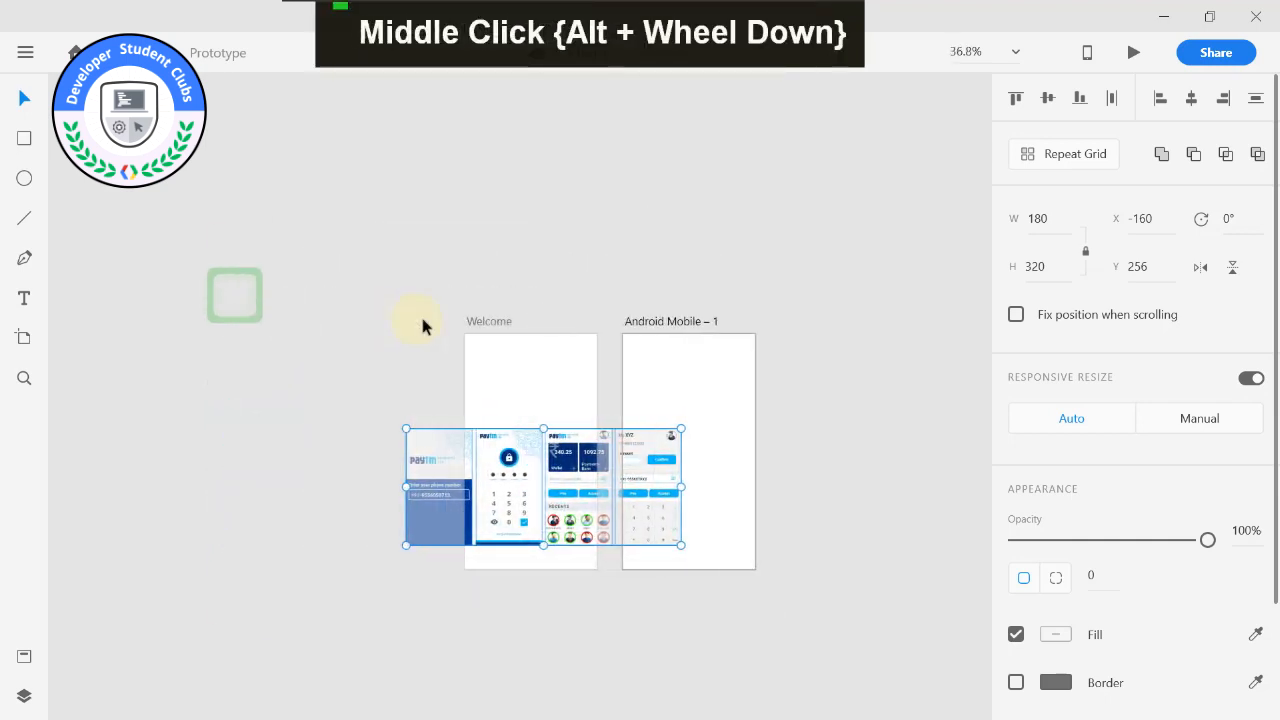
left_click_drag(436, 468, 182, 372)
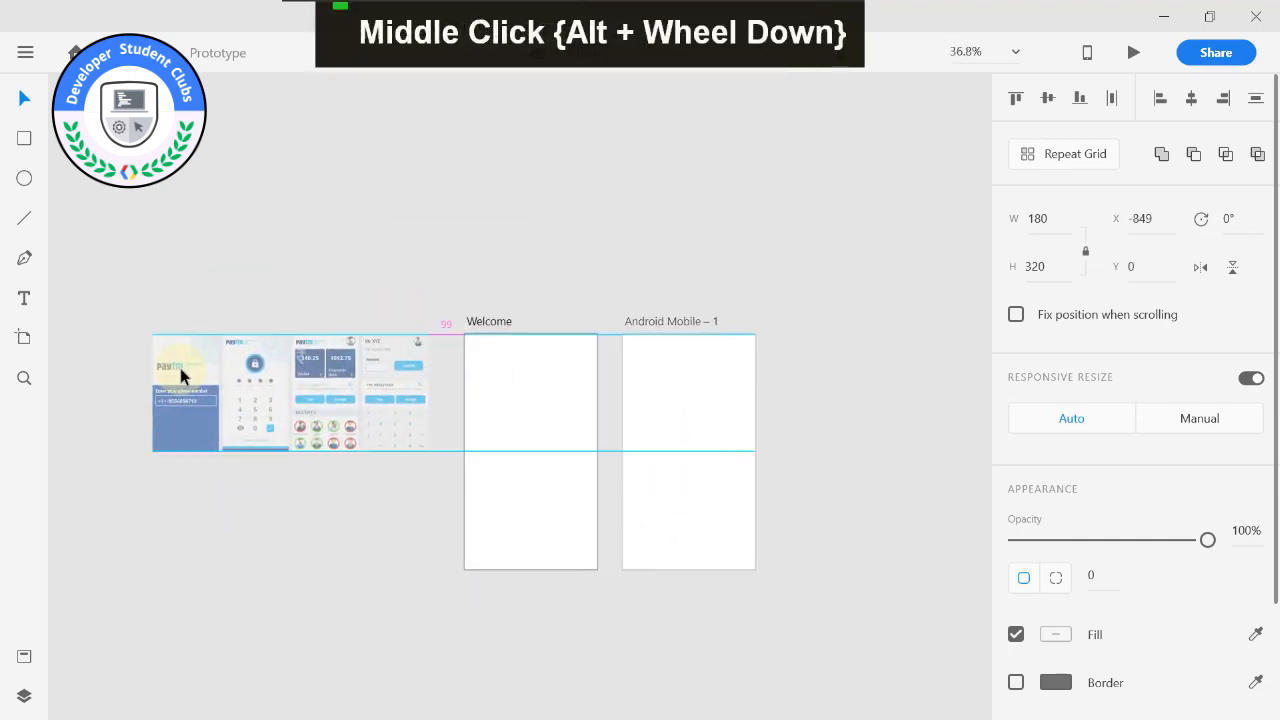
left_click(254, 302)
Move the Android Mobile – 1 artboard farther right to leave a wide gap beside the Welcome artboard.
scroll(426, 311, "up", 2, "alt")
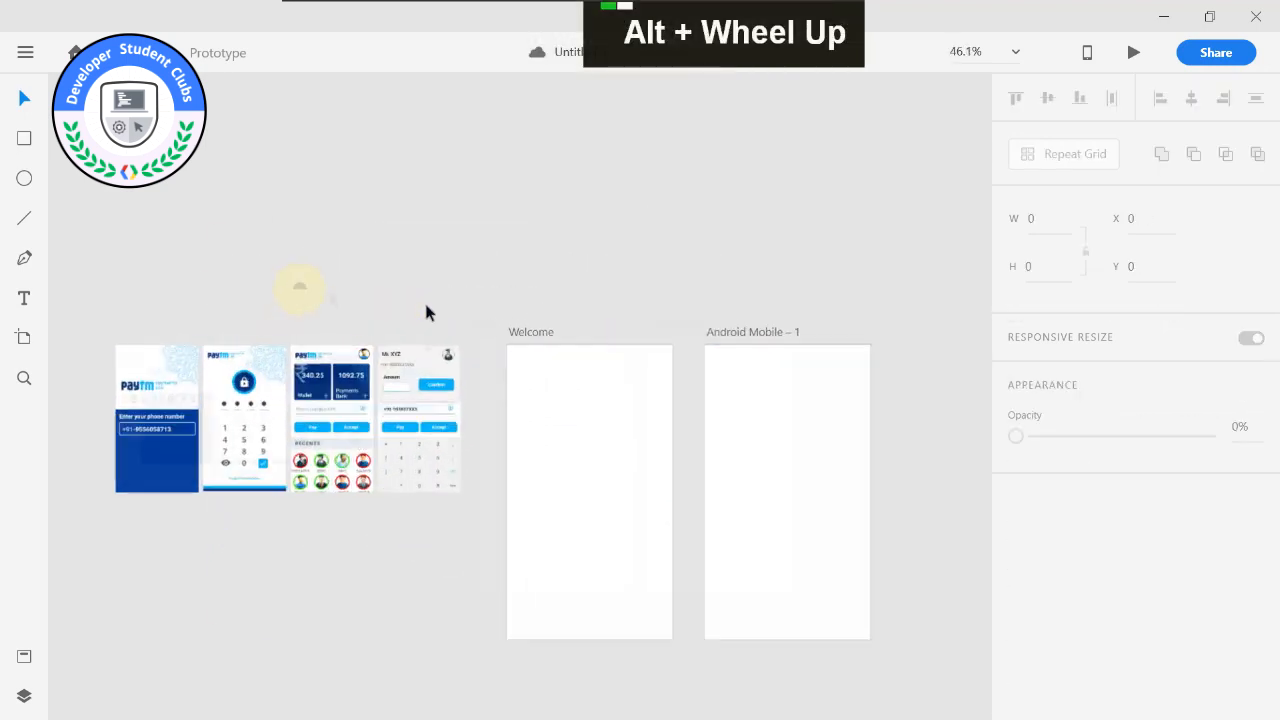
left_click(763, 340)
left_click(546, 340)
scroll(514, 309, "up", 4, "alt")
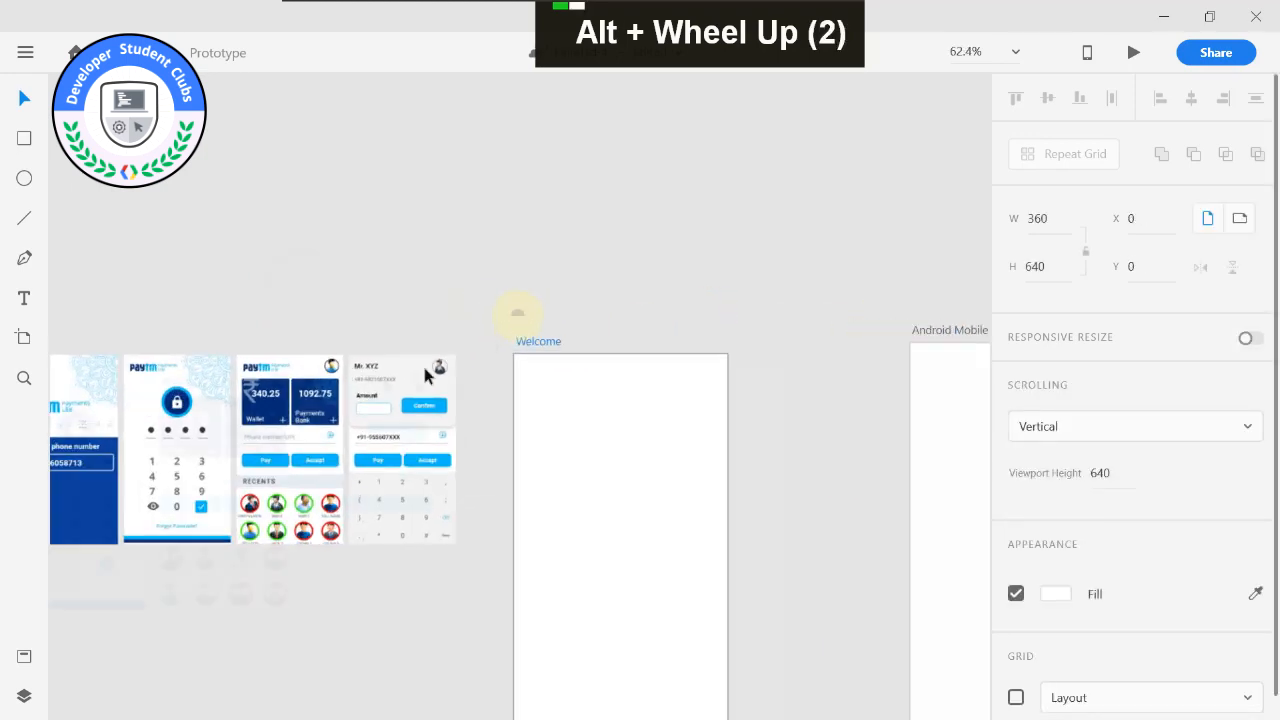
scroll(312, 326, "down", 1)
Move the phone-number screen reference image above the Welcome artboard, centred over it at about X 90, Y -399.
left_click_drag(312, 326, 571, 304)
left_click_drag(120, 371, 702, 112)
left_click_drag(540, 204, 318, 330)
left_click_drag(510, 270, 696, 239)
scroll(808, 290, "down", 1)
left_click_drag(808, 290, 751, 241)
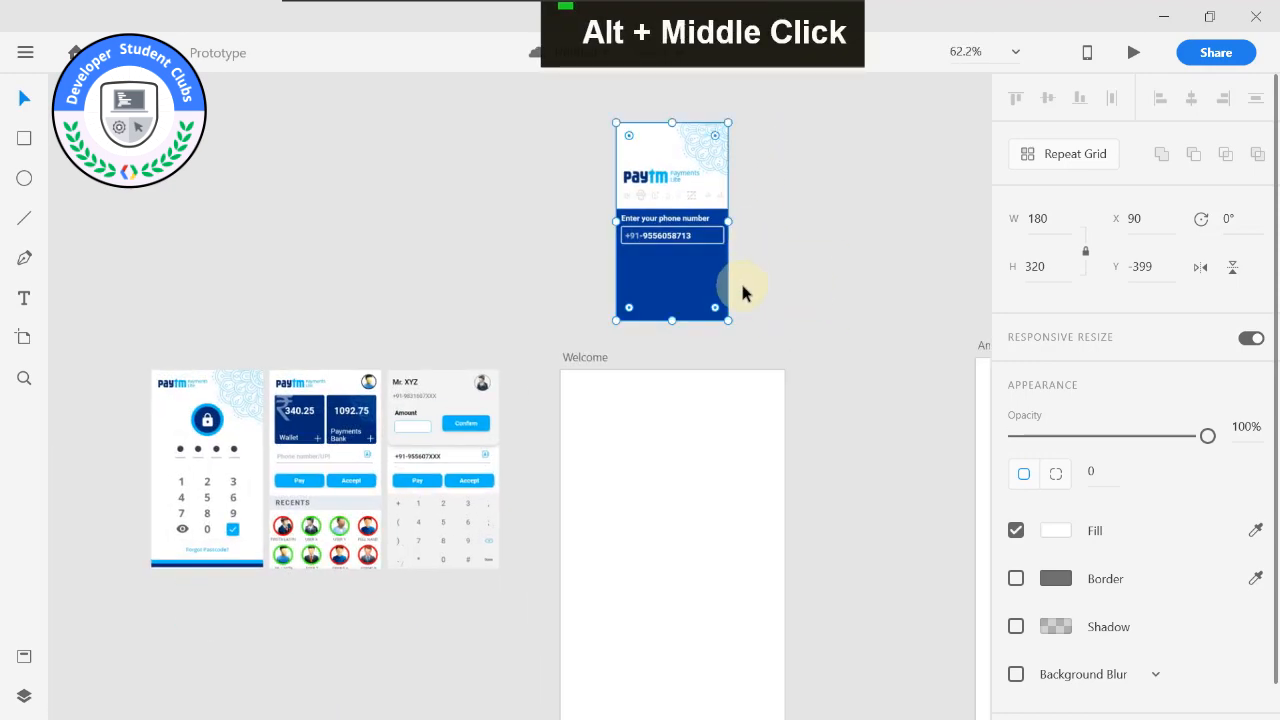
Import paytm_lite.png from the SOURCE FILES folder onto the Welcome artboard in Adobe XD.
scroll(700, 255, "up", 1)
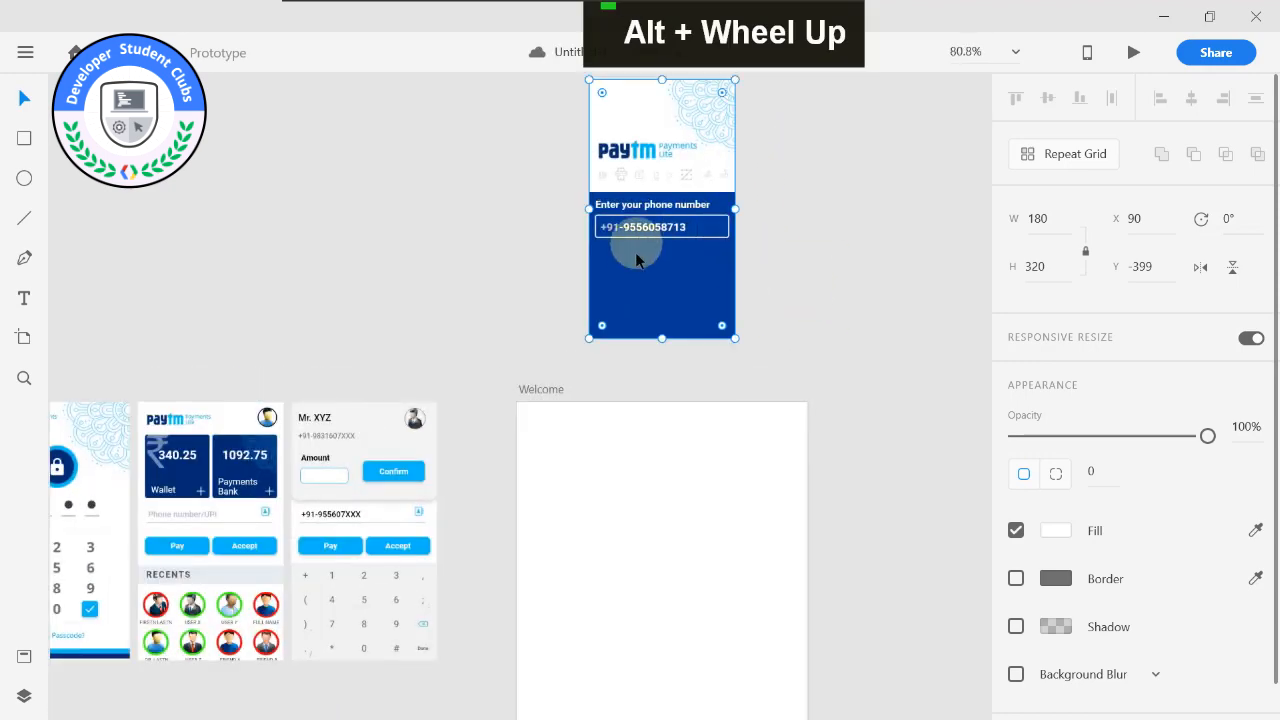
scroll(636, 260, "up", 1)
scroll(619, 283, "down", 1)
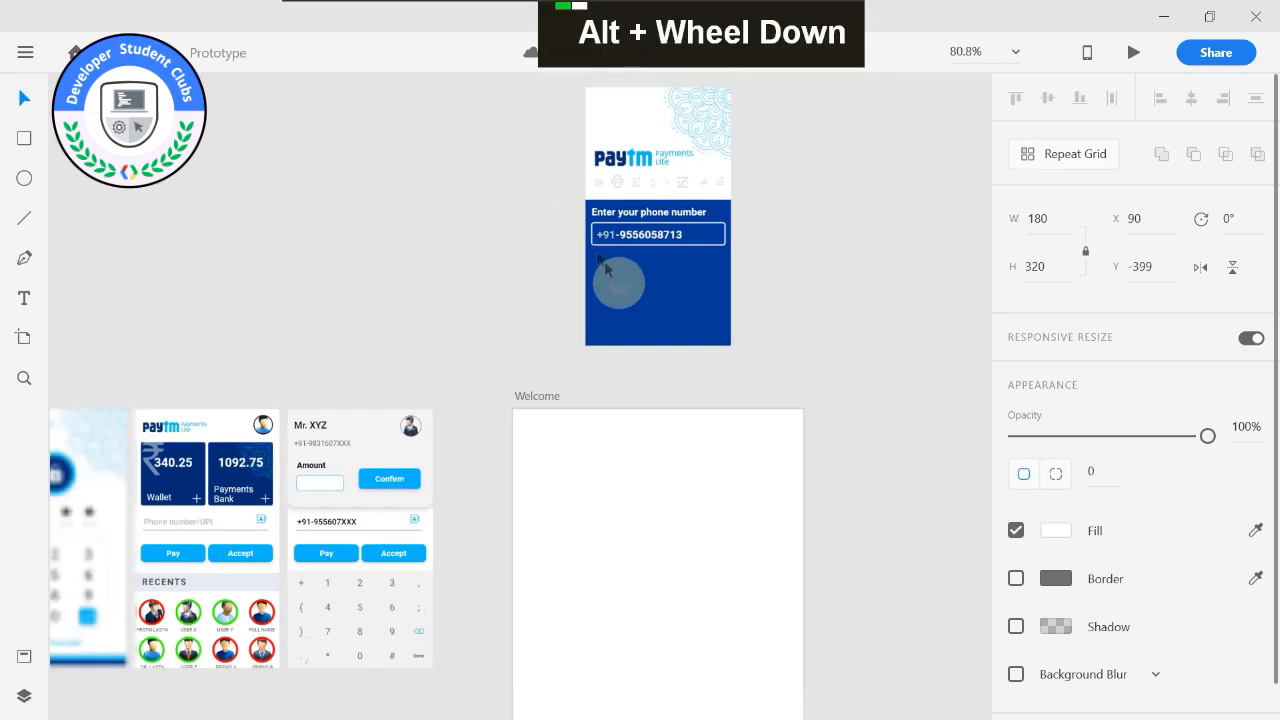
left_click_drag(509, 267, 510, 345)
left_click(1157, 16)
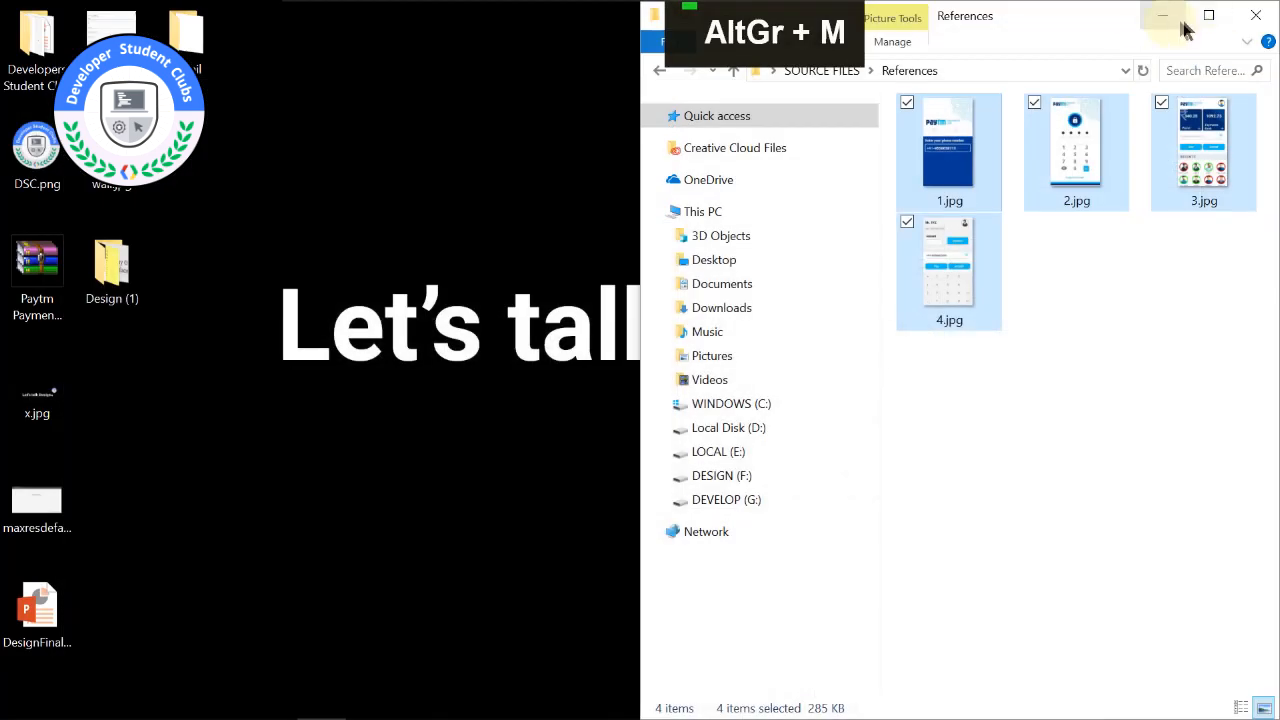
left_click(650, 72)
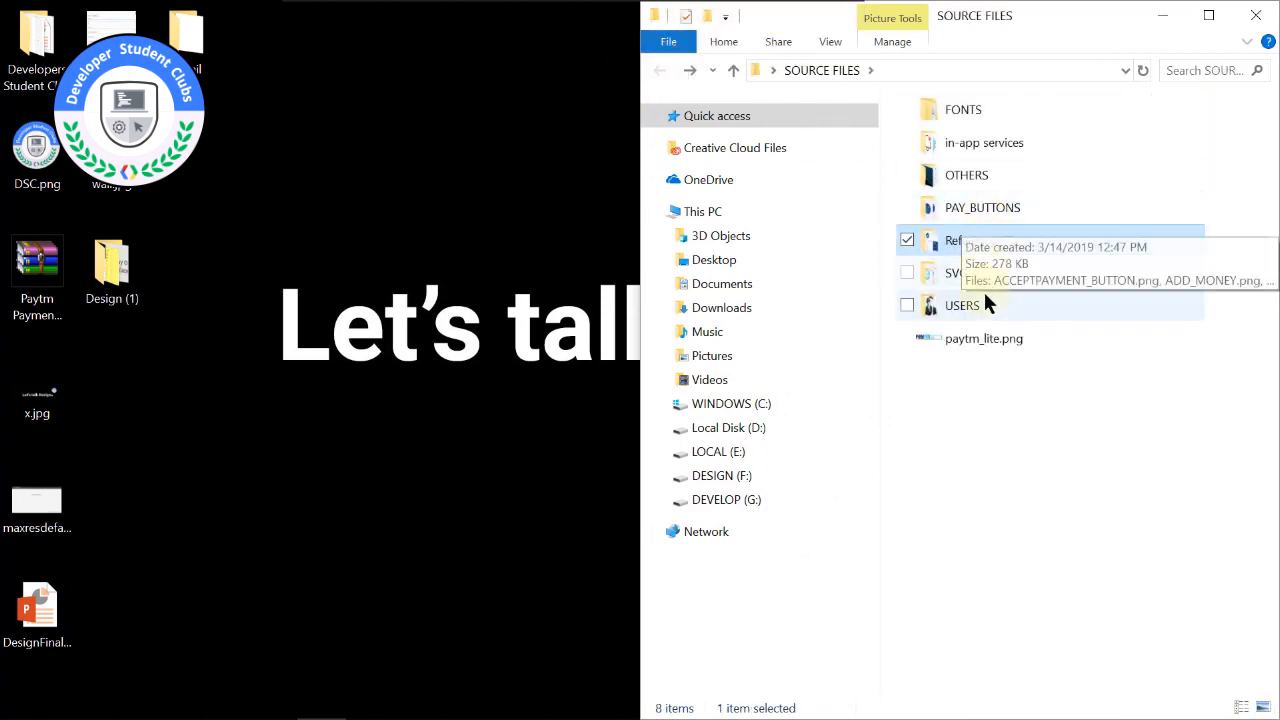
left_click(985, 339)
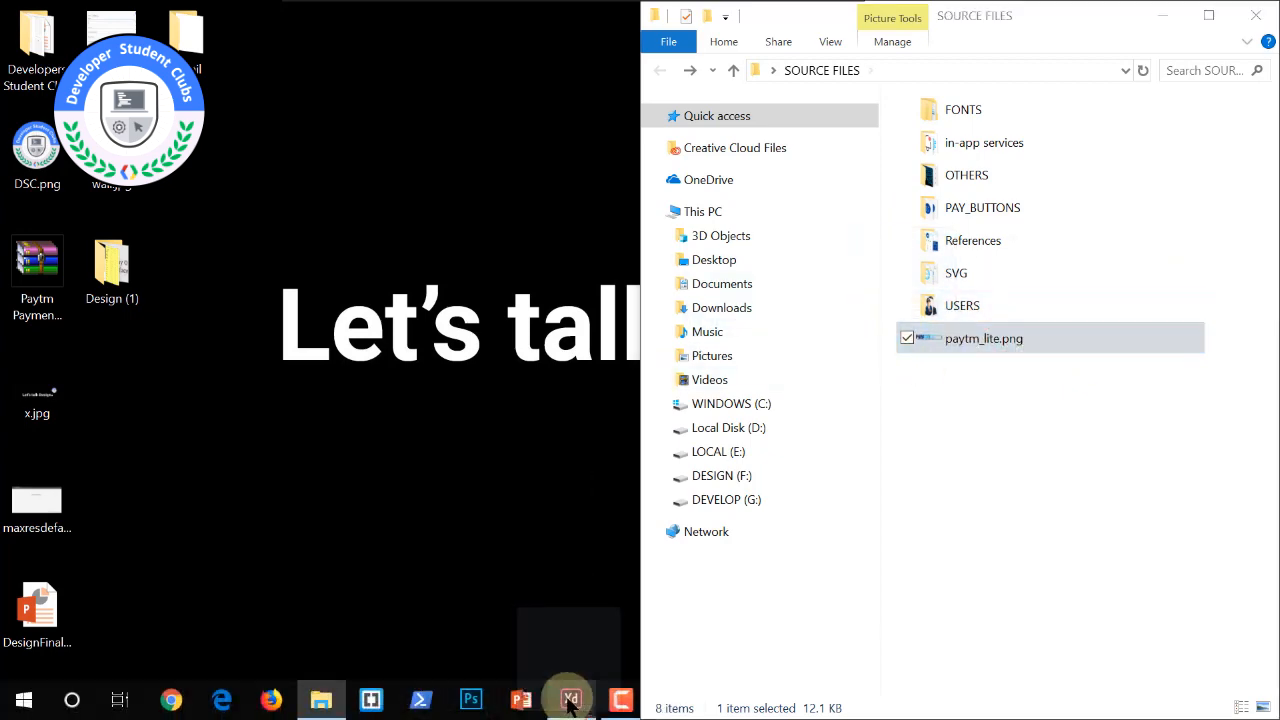
left_click(566, 700)
left_click_drag(606, 598, 604, 590)
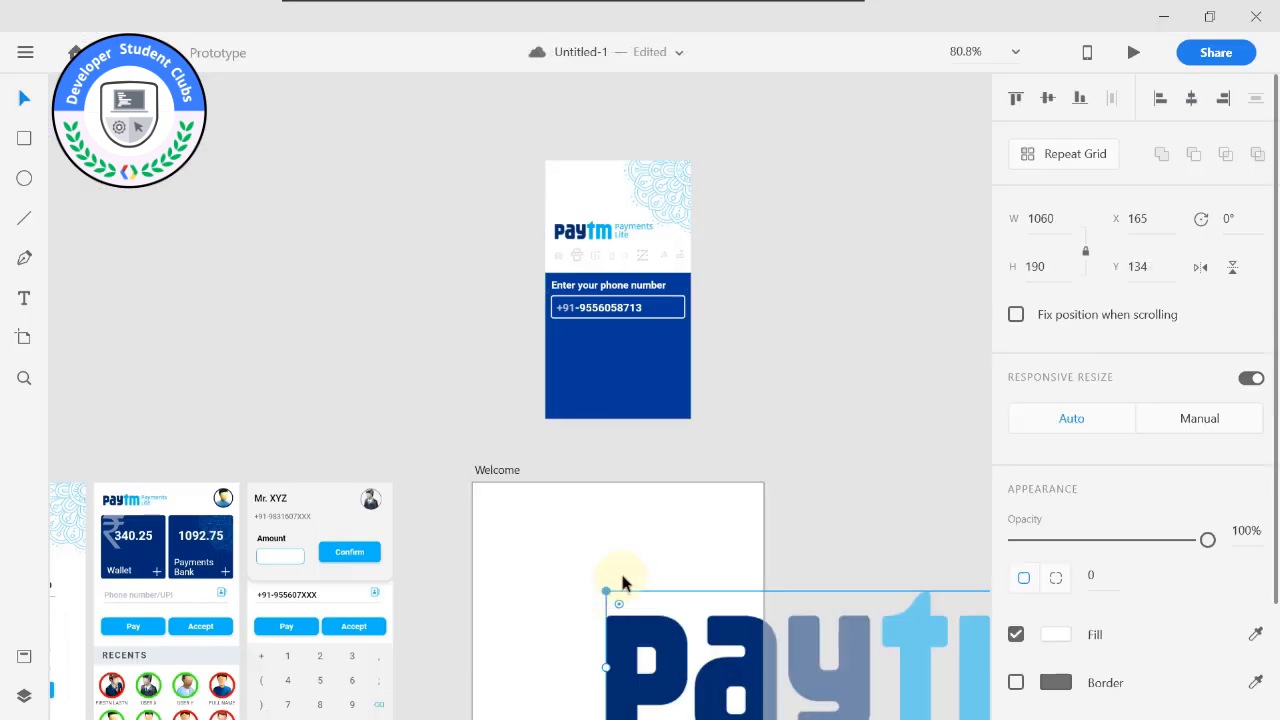
Scale the imported Paytm Payments Lite logo down proportionally about its centre to about 350 × 62.
scroll(620, 586, "down", 5)
left_click_drag(667, 428, 652, 262)
scroll(653, 260, "up", 3)
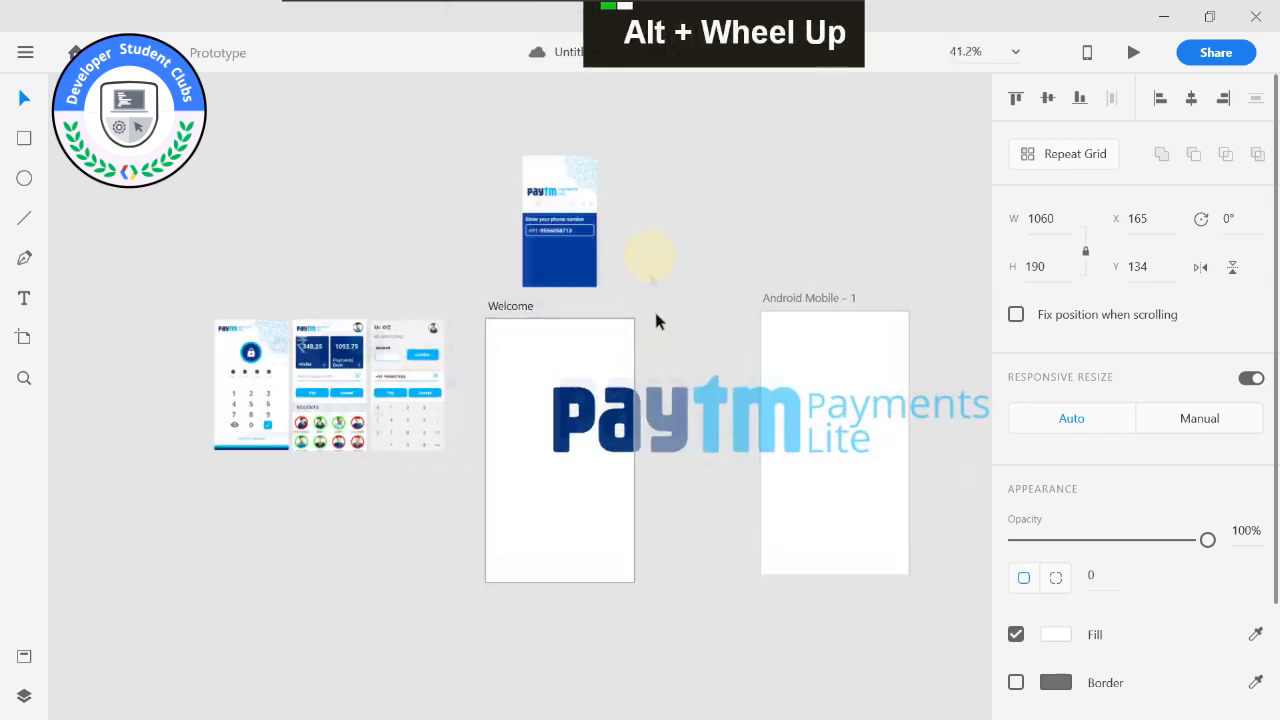
left_click_drag(664, 348, 658, 260)
left_click_drag(560, 264, 502, 252)
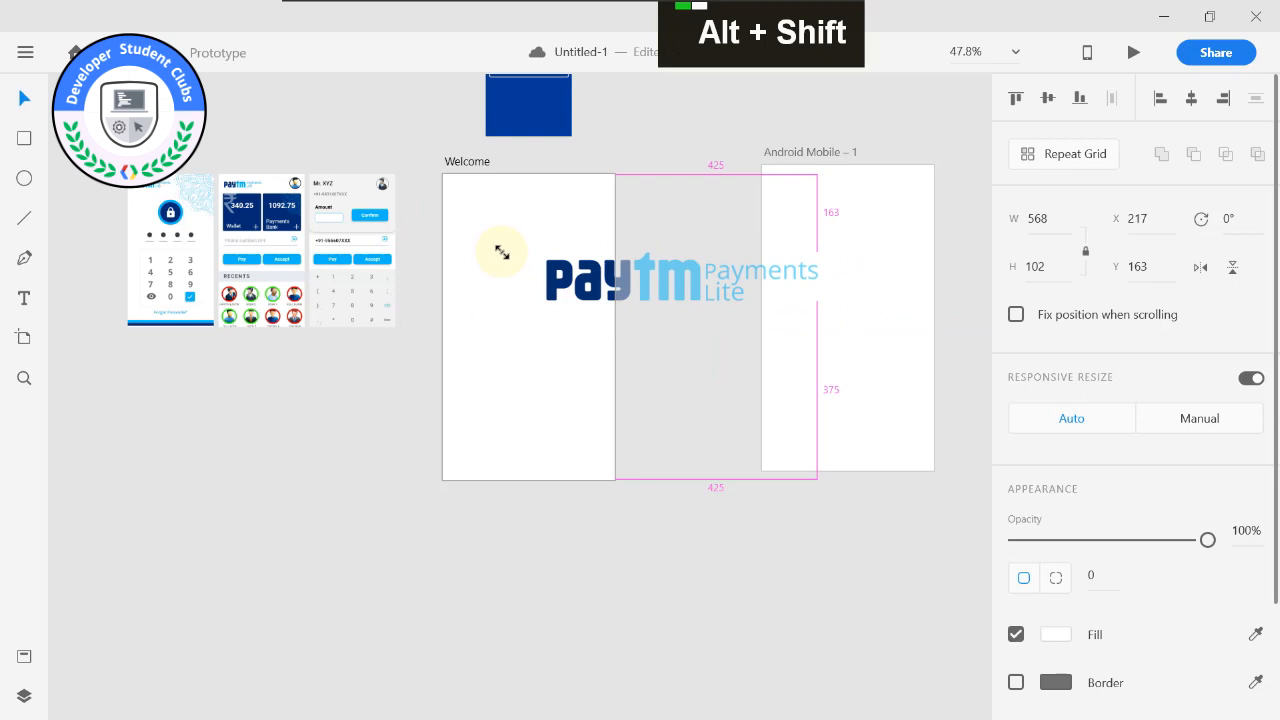
left_click_drag(502, 252, 527, 261)
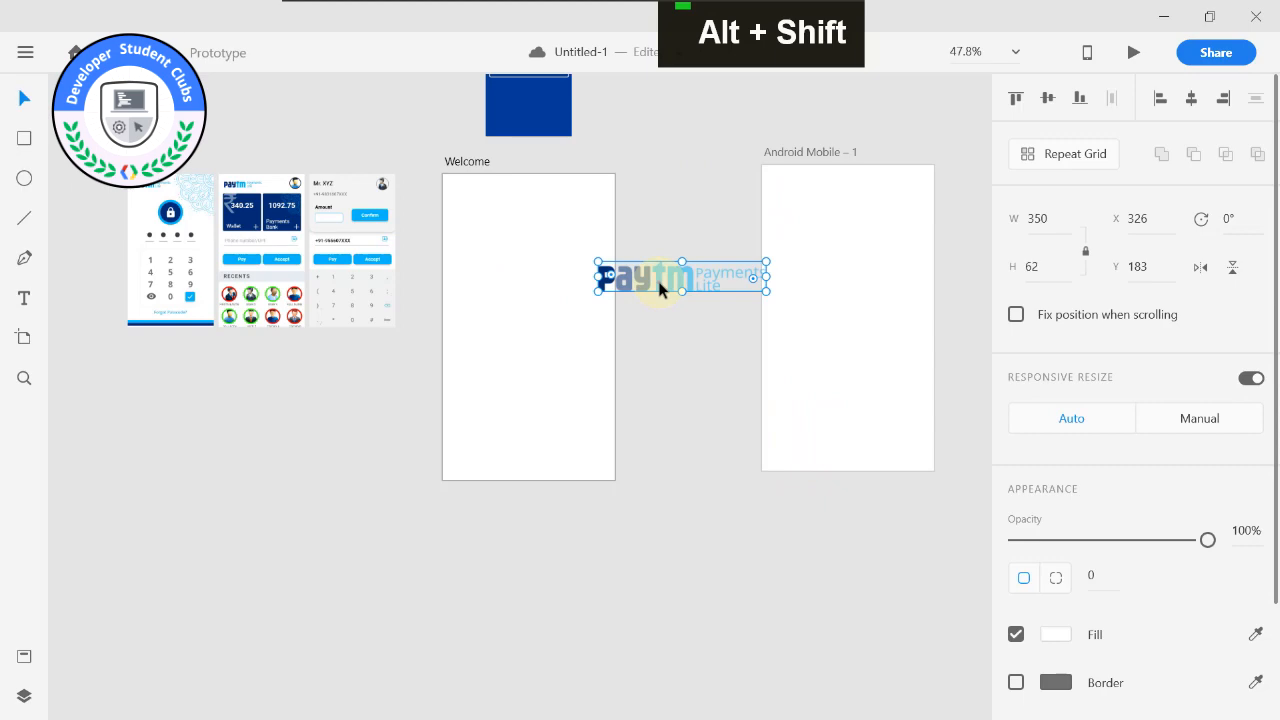
Move the logo onto the Welcome artboard, shrink it to about 226 × 40, and place it near the artboard's left edge in the upper part.
left_click_drag(660, 288, 464, 220)
left_click_drag(500, 273, 500, 372)
scroll(504, 338, "up", 3)
scroll(504, 338, "up", 2)
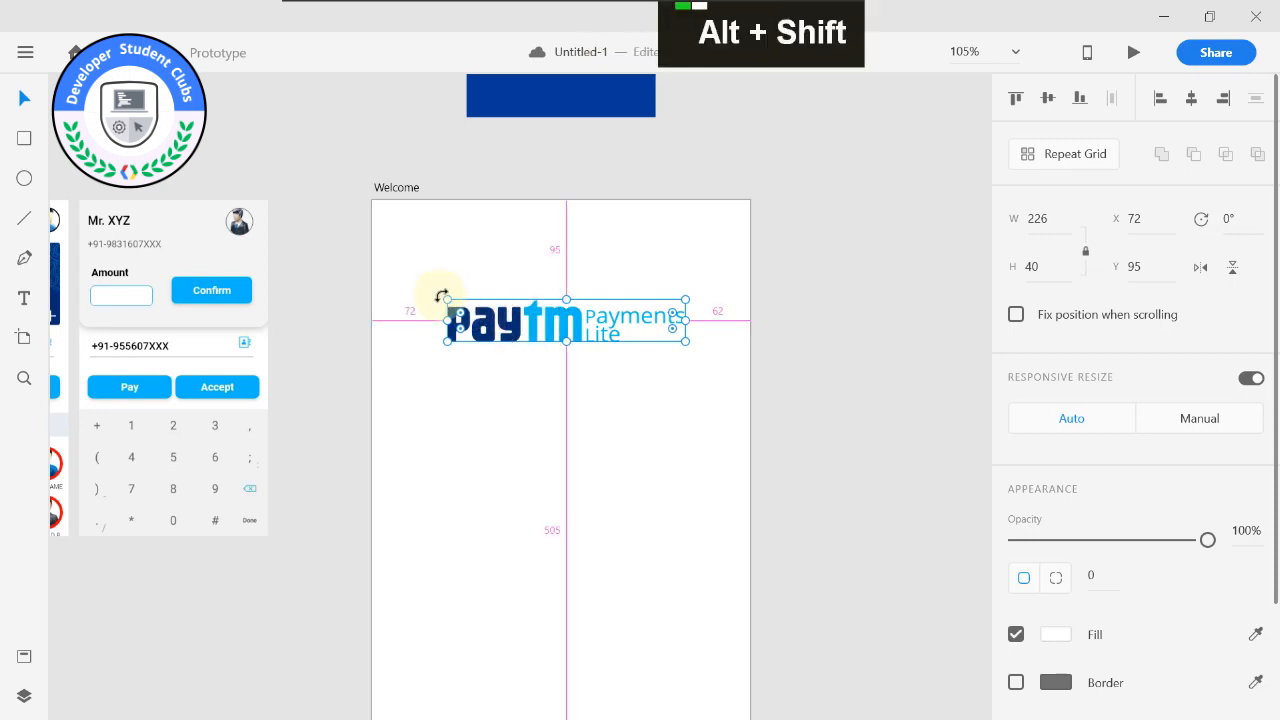
left_click_drag(447, 298, 435, 371)
left_click(575, 388, "alt")
left_click_drag(575, 388, 629, 418)
left_click(626, 440)
Import the blue mandala pattern image from the OTHERS folder in SOURCE FILES onto the Welcome artboard.
middle_click(559, 312)
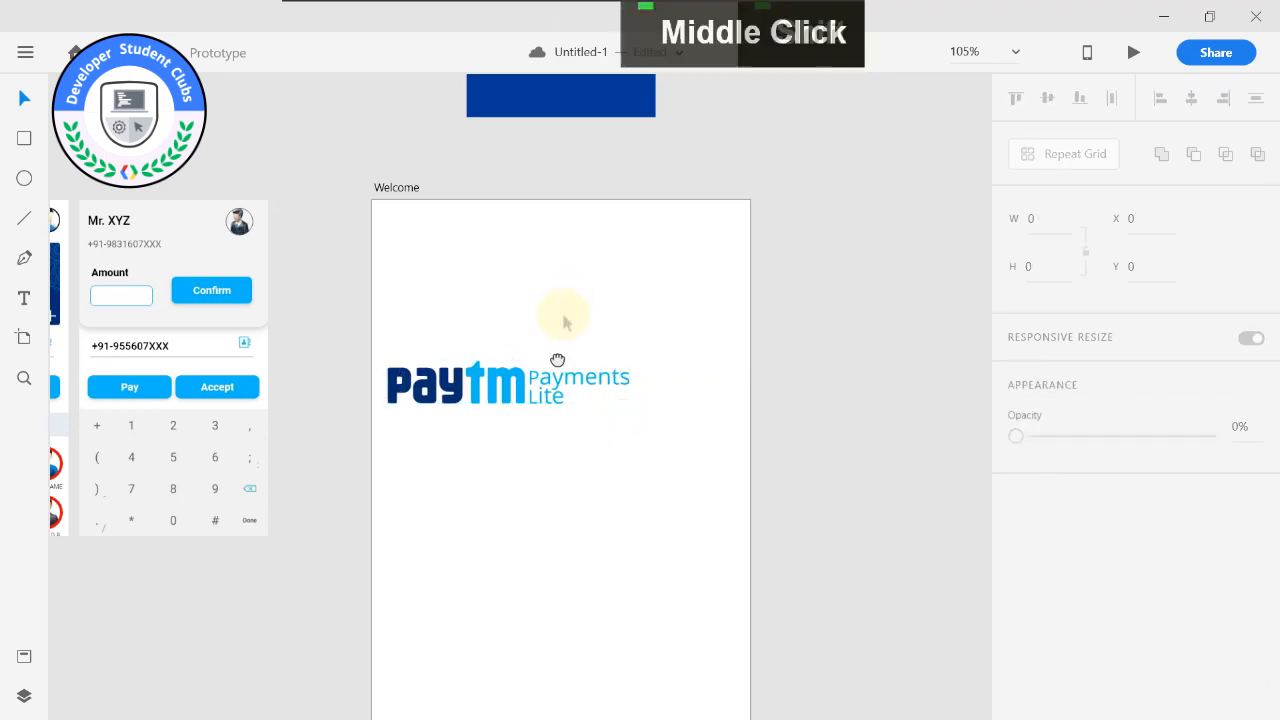
scroll(546, 383, "down", 5)
middle_click(545, 378)
scroll(556, 440, "up", 3)
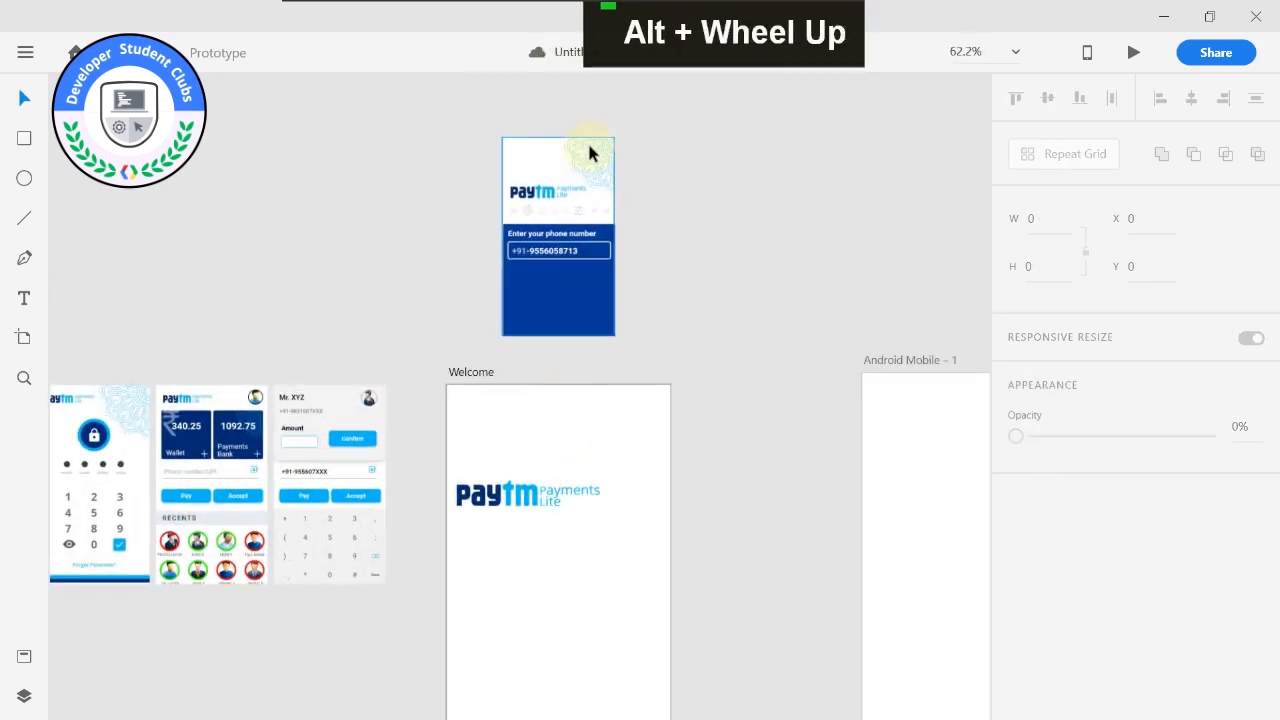
left_click(1163, 16)
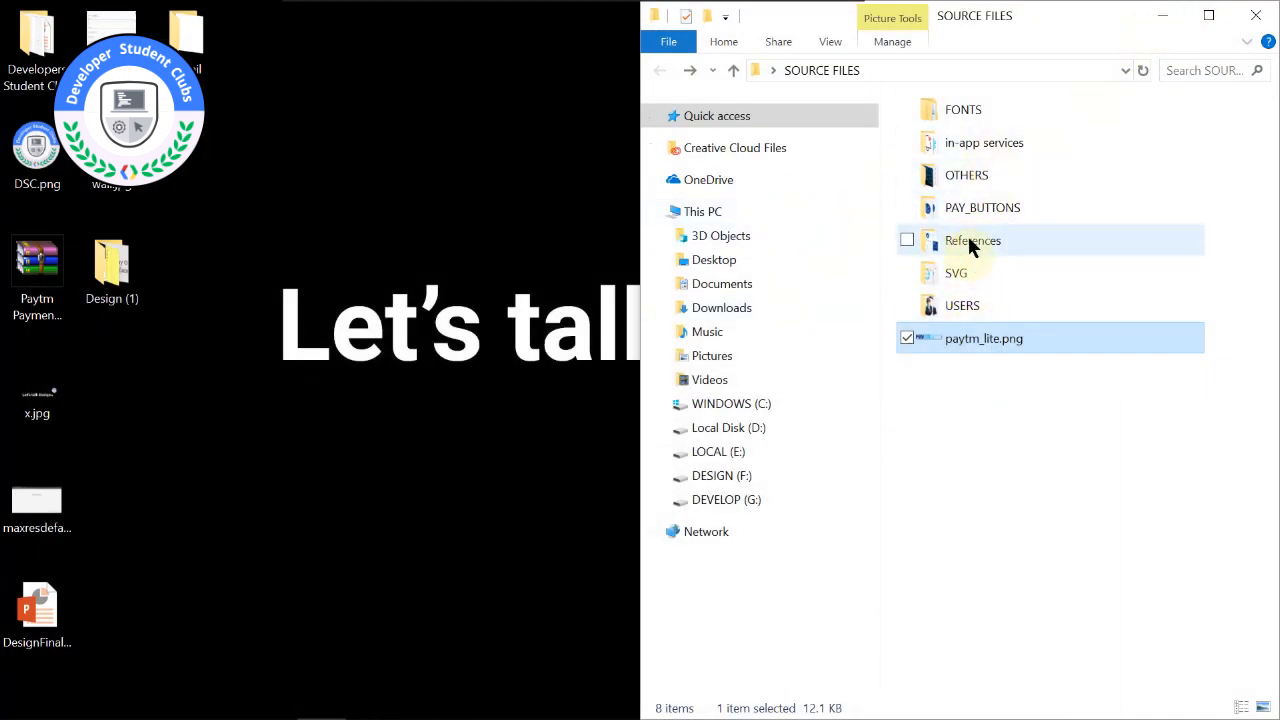
double_click(968, 175)
left_click_drag(1200, 250, 640, 446)
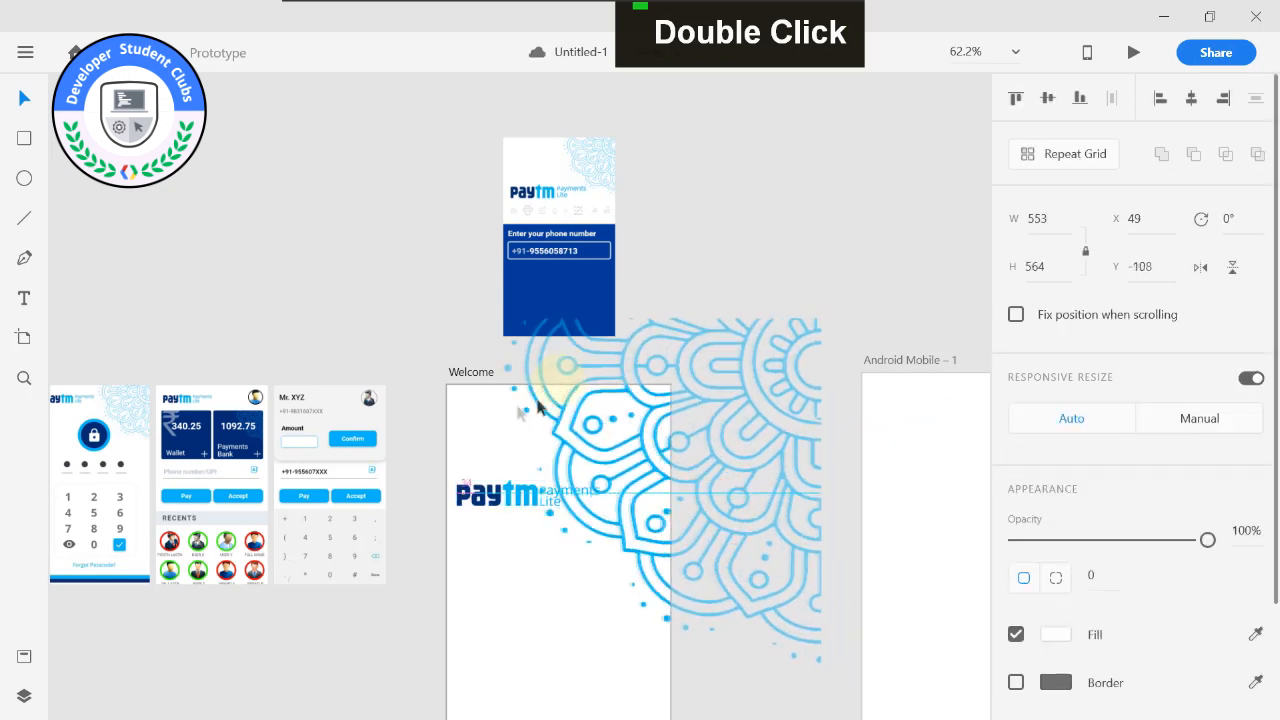
Scale the mandala pattern down to about 209 × 214 and fit it into the Welcome artboard's top-right corner at X 151, Y 0.
left_click_drag(537, 405, 504, 416)
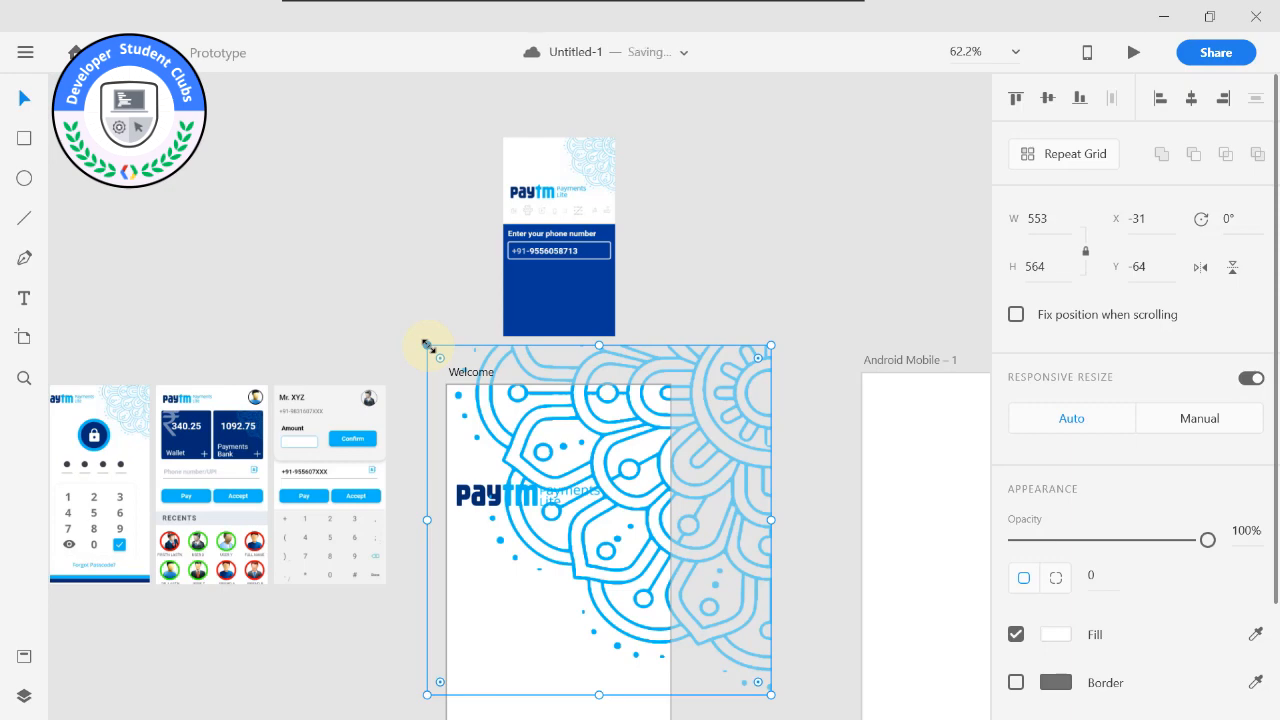
left_click_drag(427, 345, 643, 508)
left_click_drag(701, 590, 604, 413)
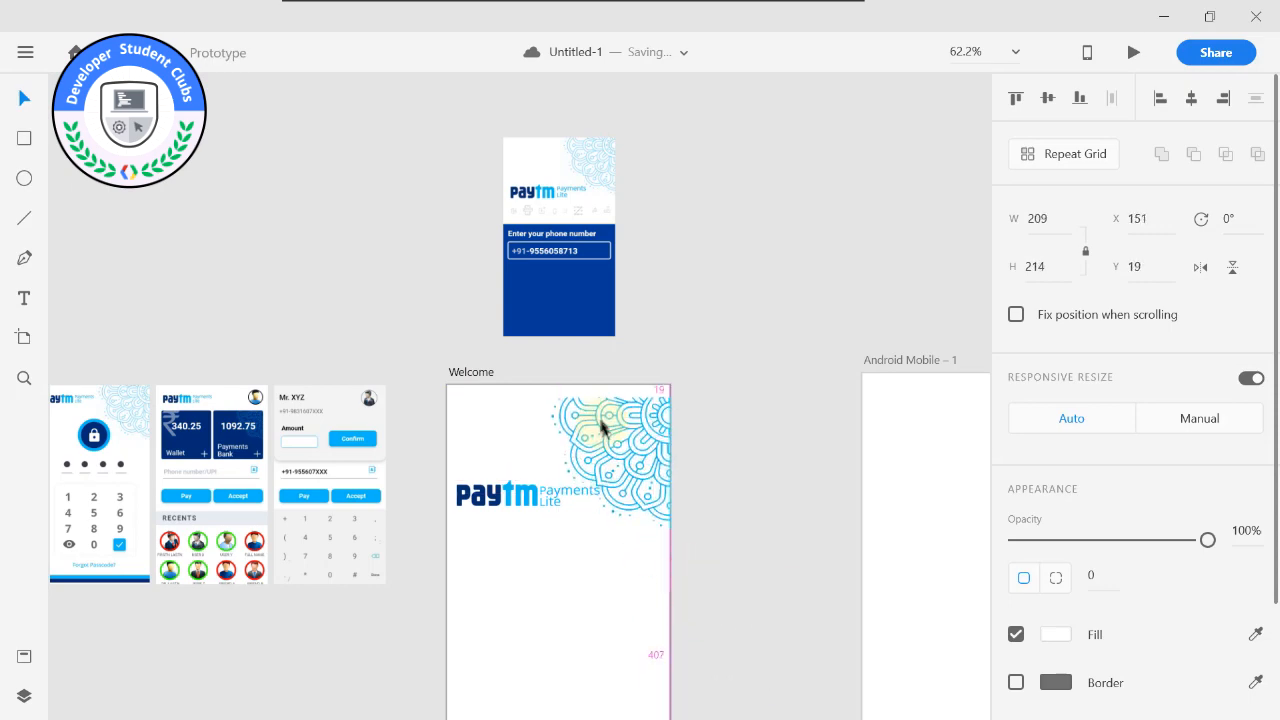
scroll(731, 445, "up", 1)
scroll(731, 445, "up", 3)
middle_click(737, 432)
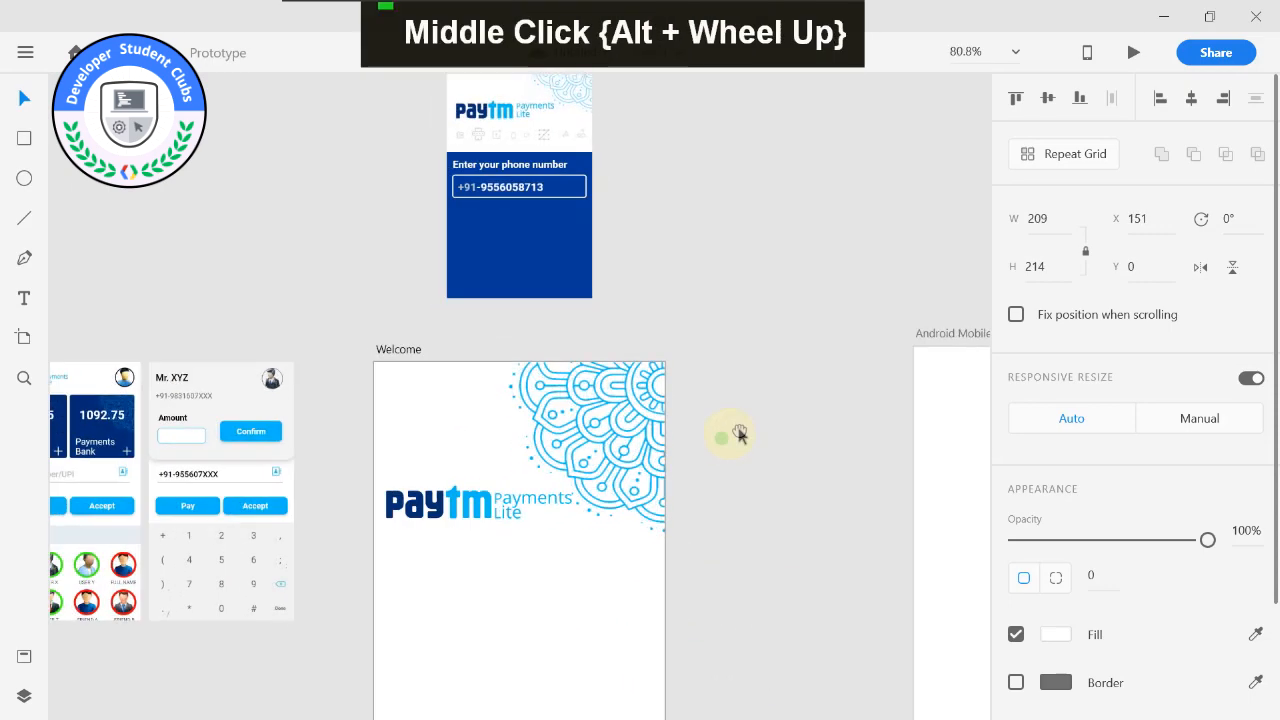
Lower the mandala pattern's opacity to 54%.
left_click(630, 412)
left_click_drag(1208, 541, 1119, 540)
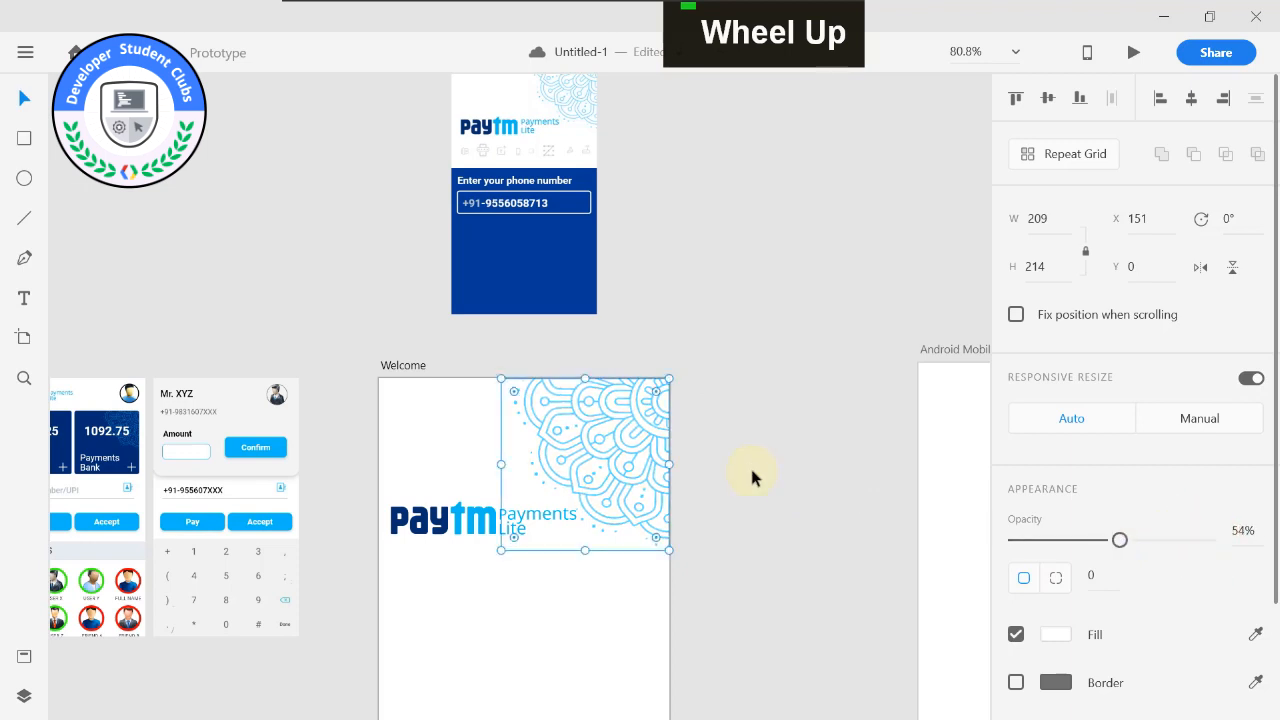
left_click(750, 473)
Move the Paytm logo slightly lower on the Welcome artboard.
left_click(445, 517)
mouse_move(445, 516)
left_mouse_down()
mouse_move(447, 550)
mouse_move(445, 539)
left_mouse_up()
left_click(722, 440)
Draw a rectangle about 360 × 297 at X 0, Y 343, covering the lower part of the Welcome artboard across its full width.
middle_click(690, 378)
scroll(758, 304, "down", 1)
scroll(655, 360, "down", 3)
middle_click(760, 305)
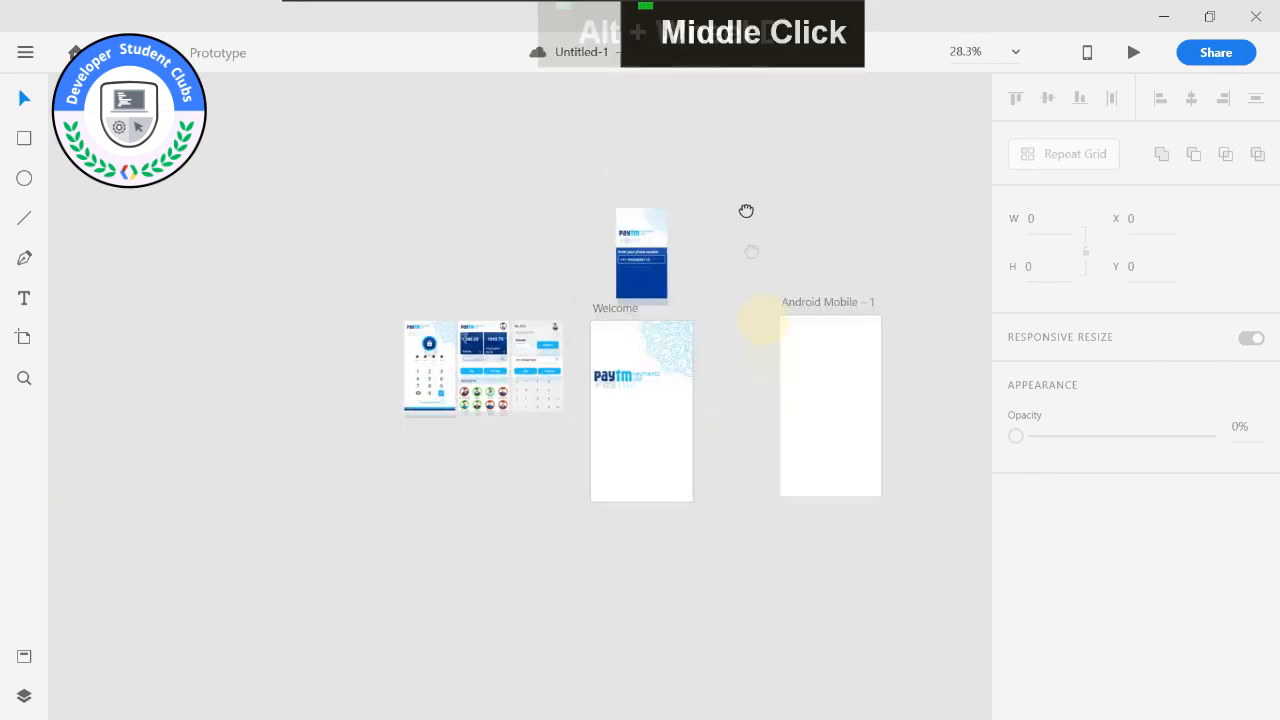
scroll(632, 168, "up", 5)
middle_click(740, 198)
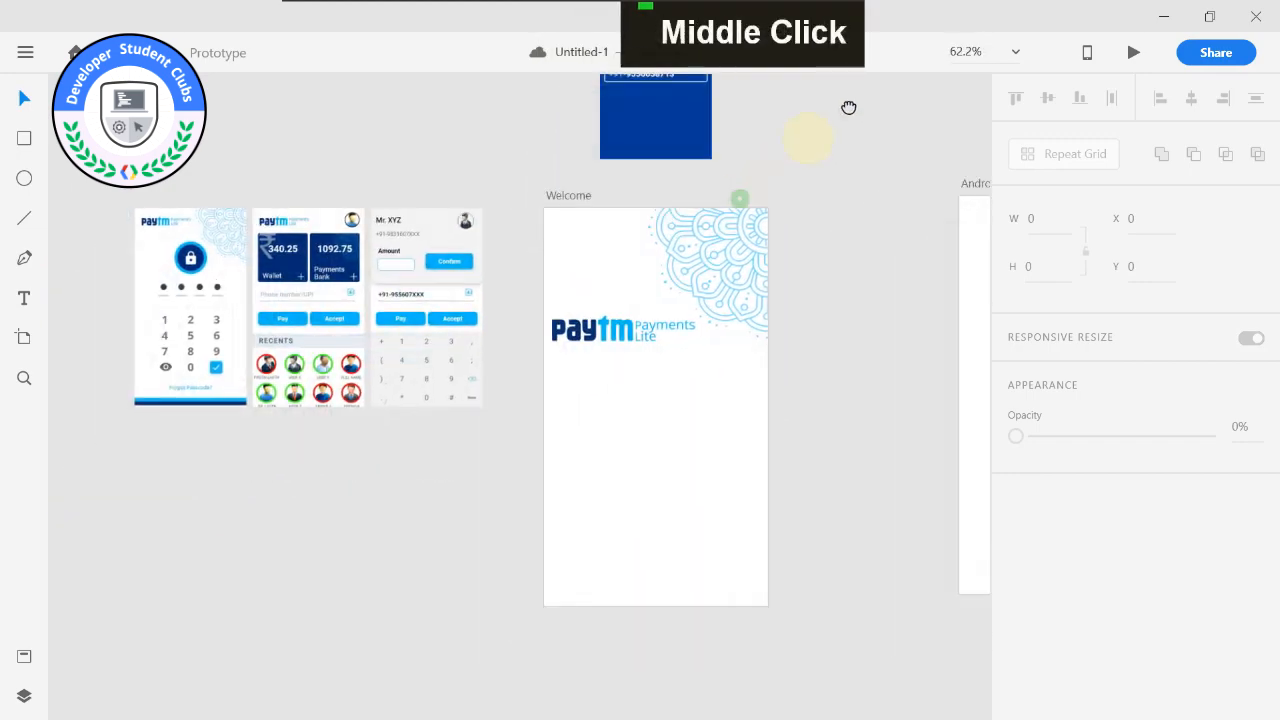
scroll(657, 457, "up", 5)
middle_click(434, 451)
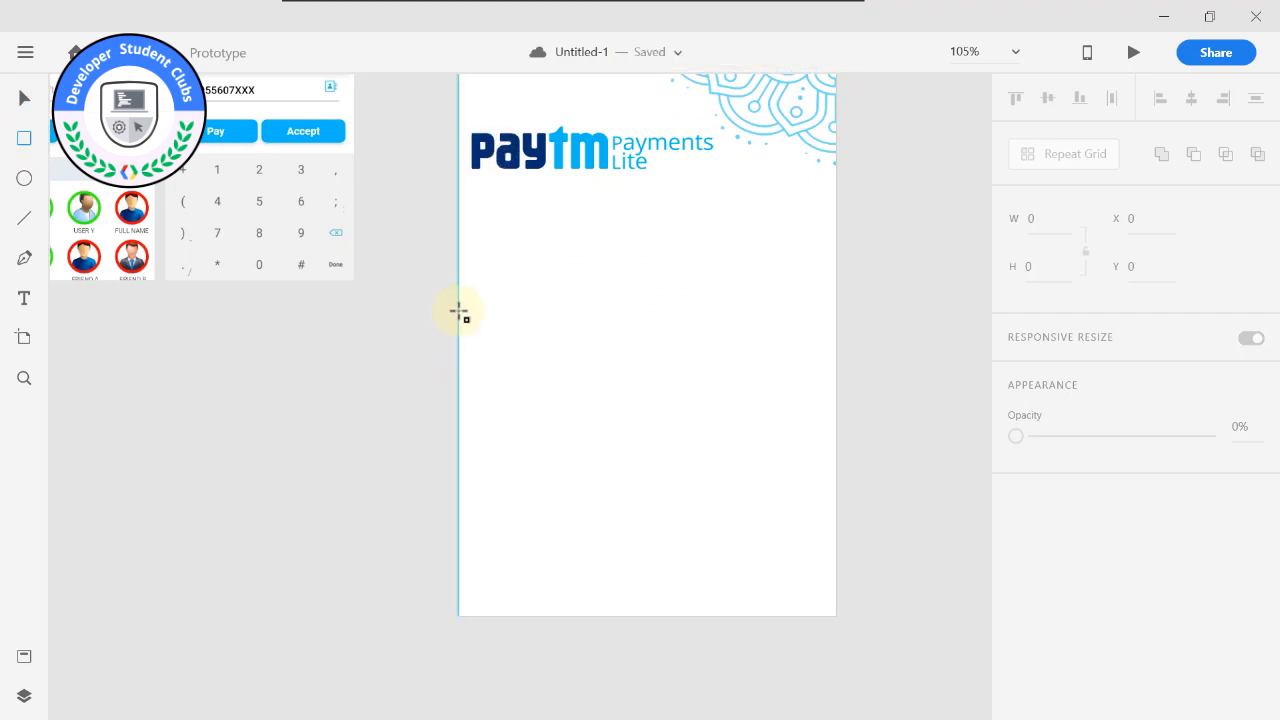
left_click_drag(458, 305, 836, 610)
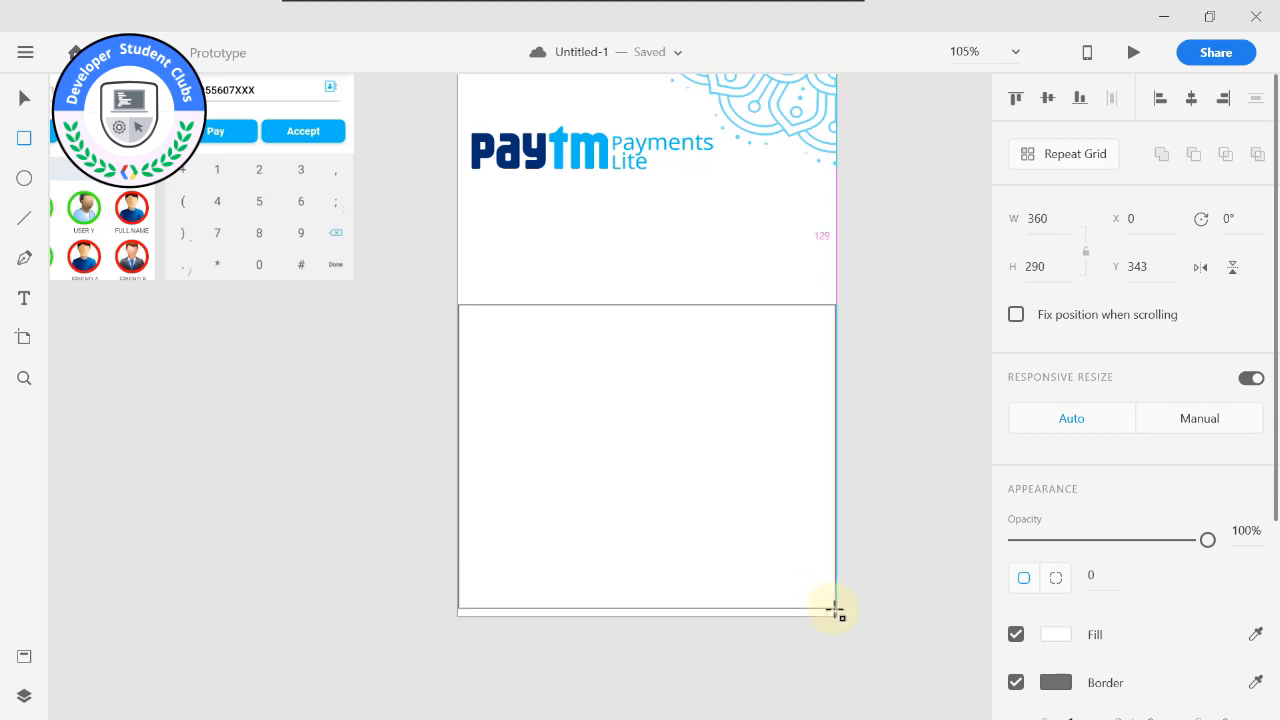
left_click_drag(835, 609, 838, 614)
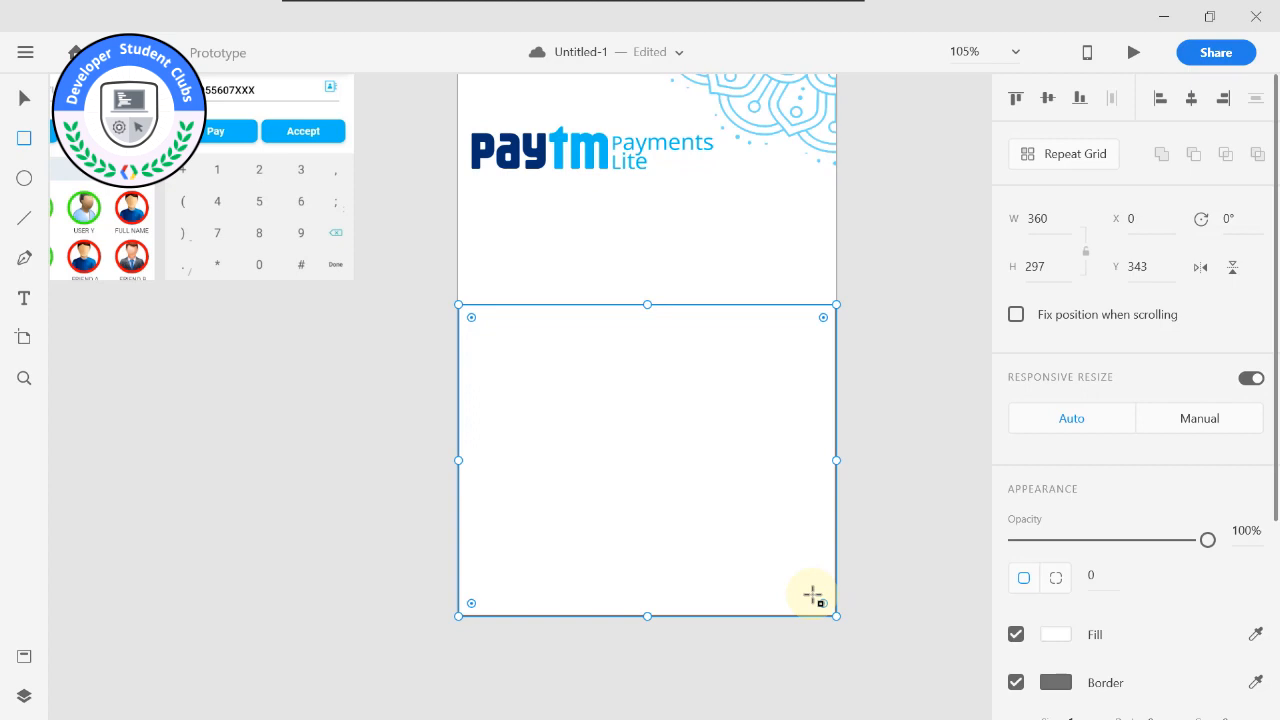
Remove the rectangle's border and fill it with the dark blue #042E6F sampled from the Paytm logo.
left_click(1017, 683)
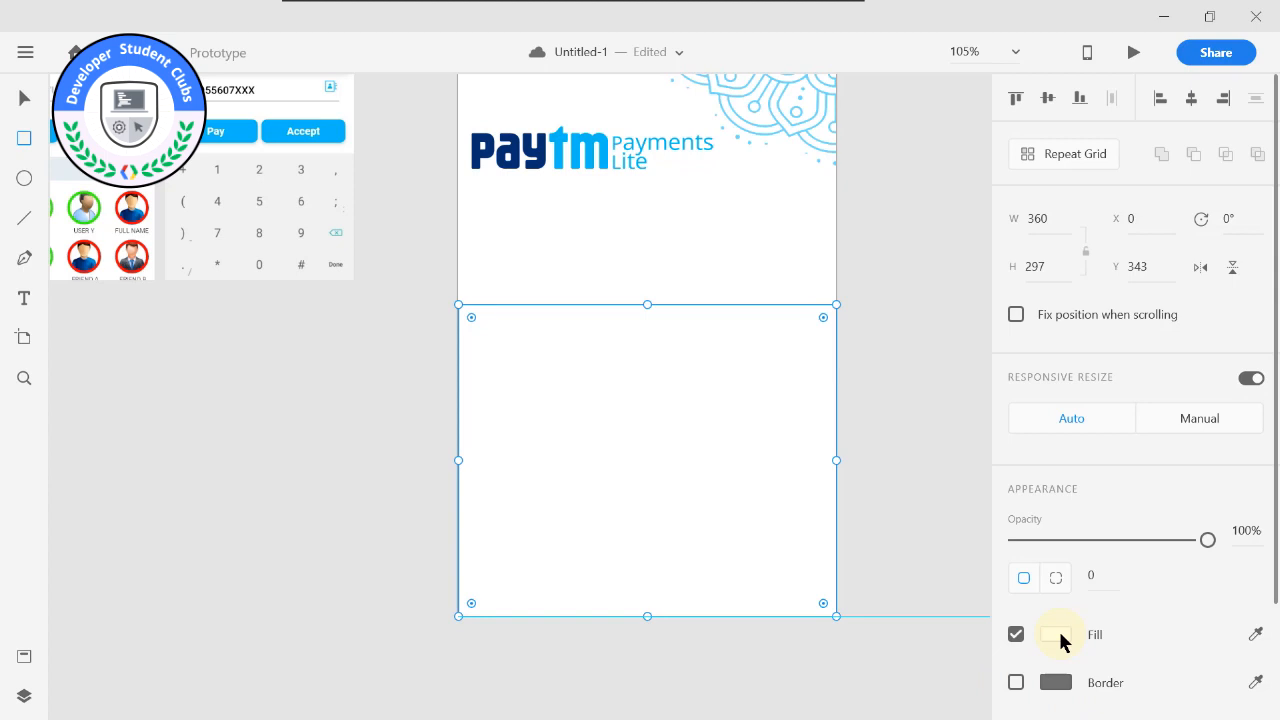
left_click(1060, 634)
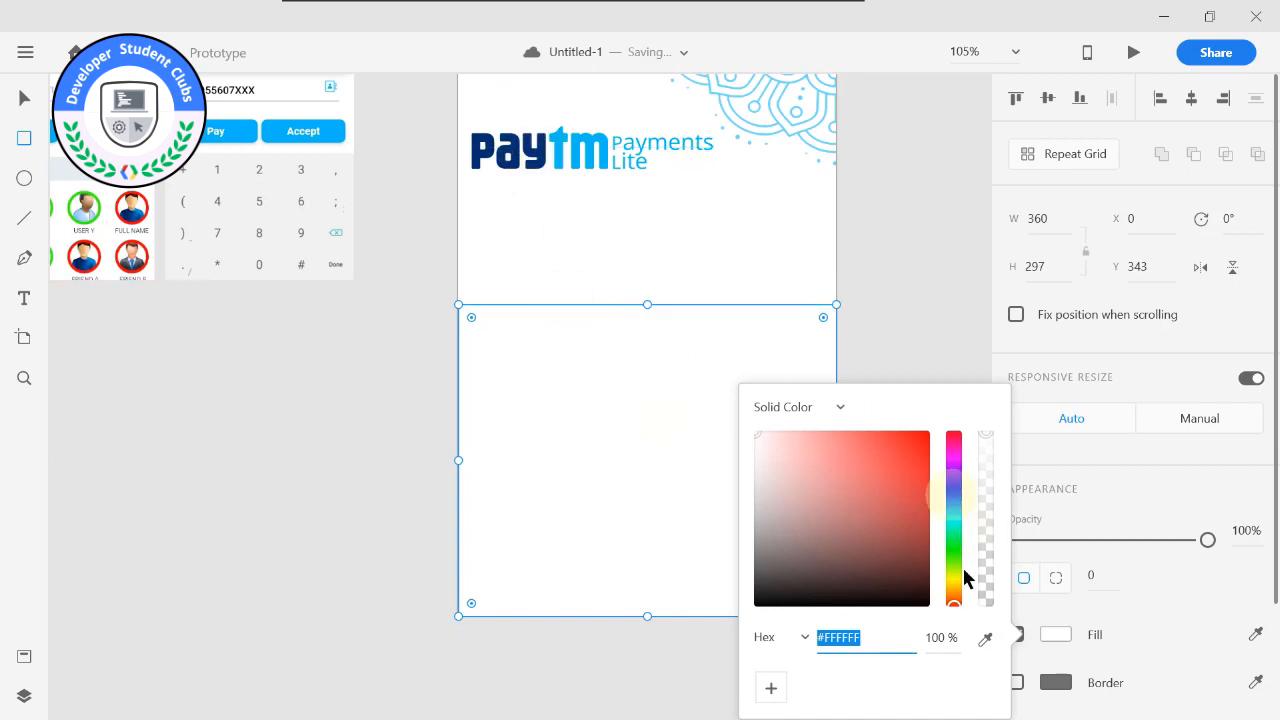
left_click(986, 640)
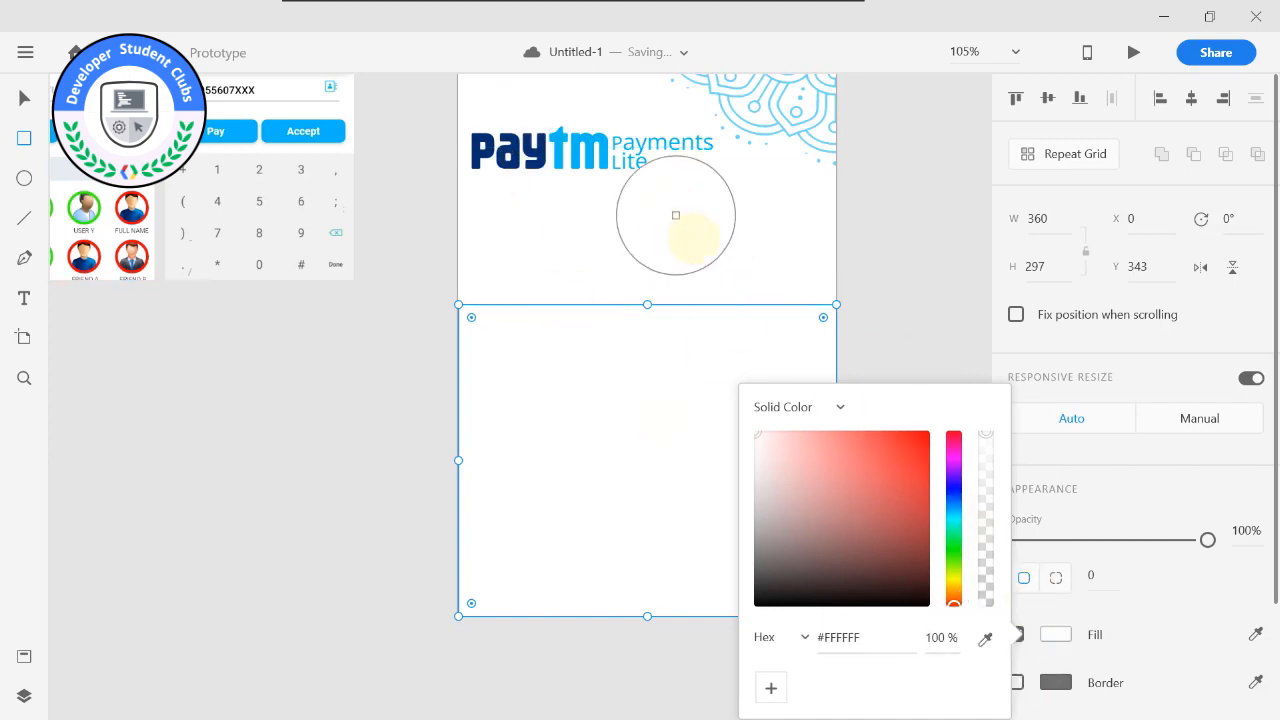
left_click(542, 145)
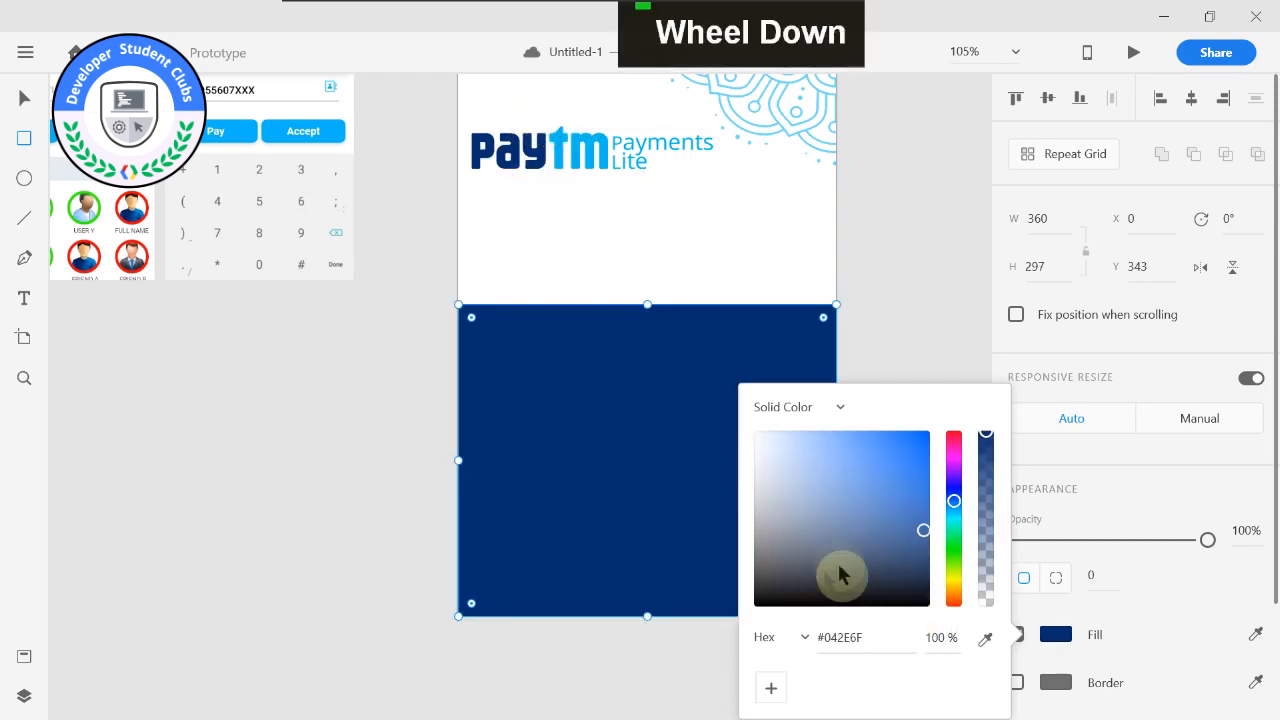
Save the dark blue and the logo's sampled light blue #00BAF2 as colour swatches.
left_click(769, 688)
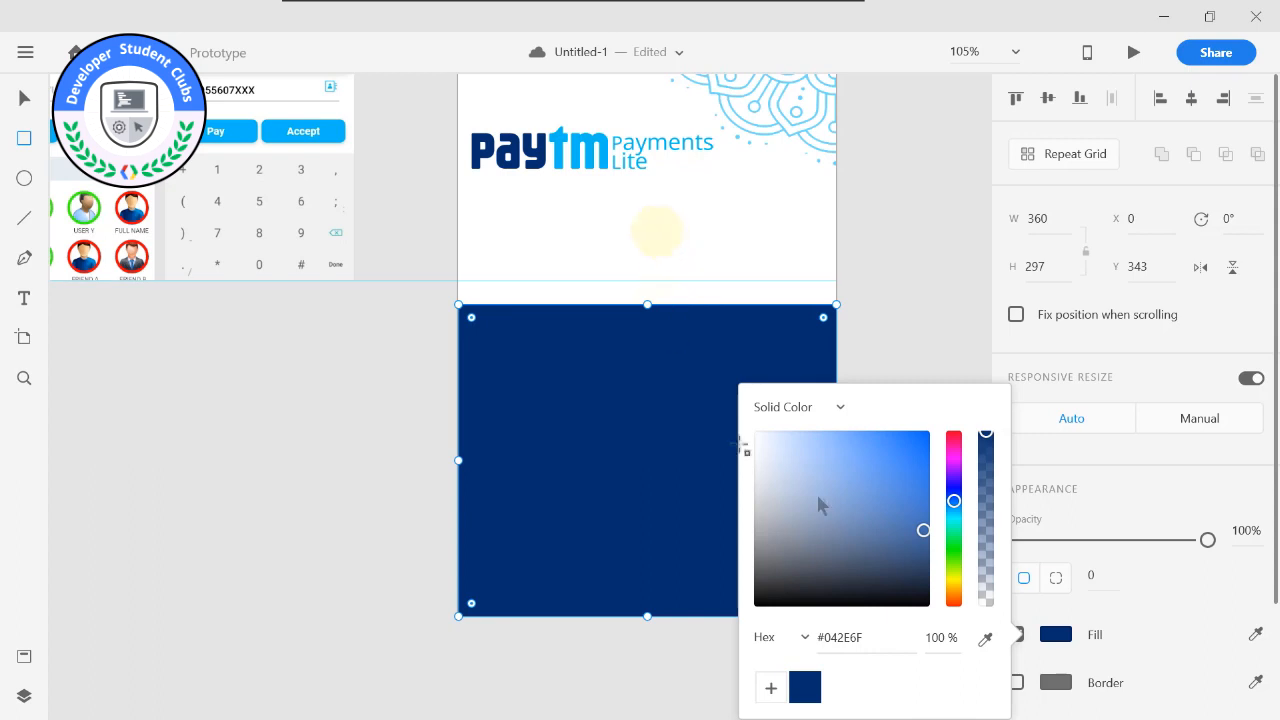
left_click(985, 640)
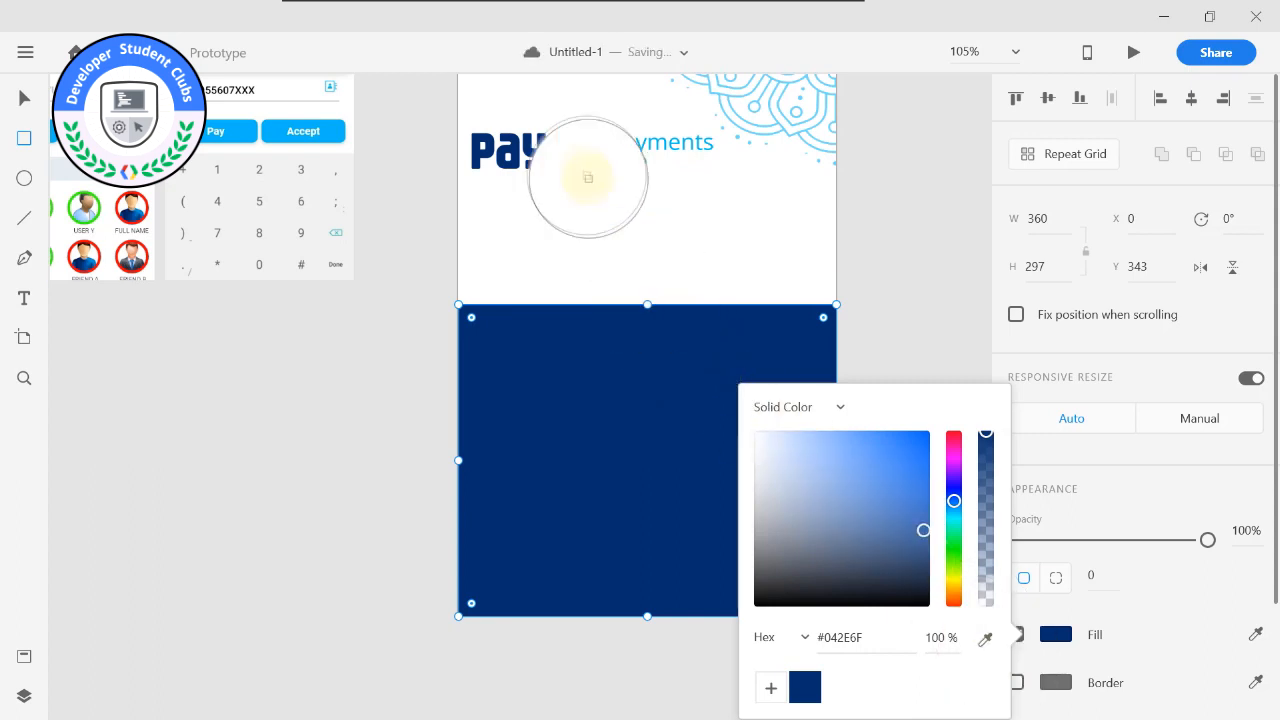
left_click(556, 143)
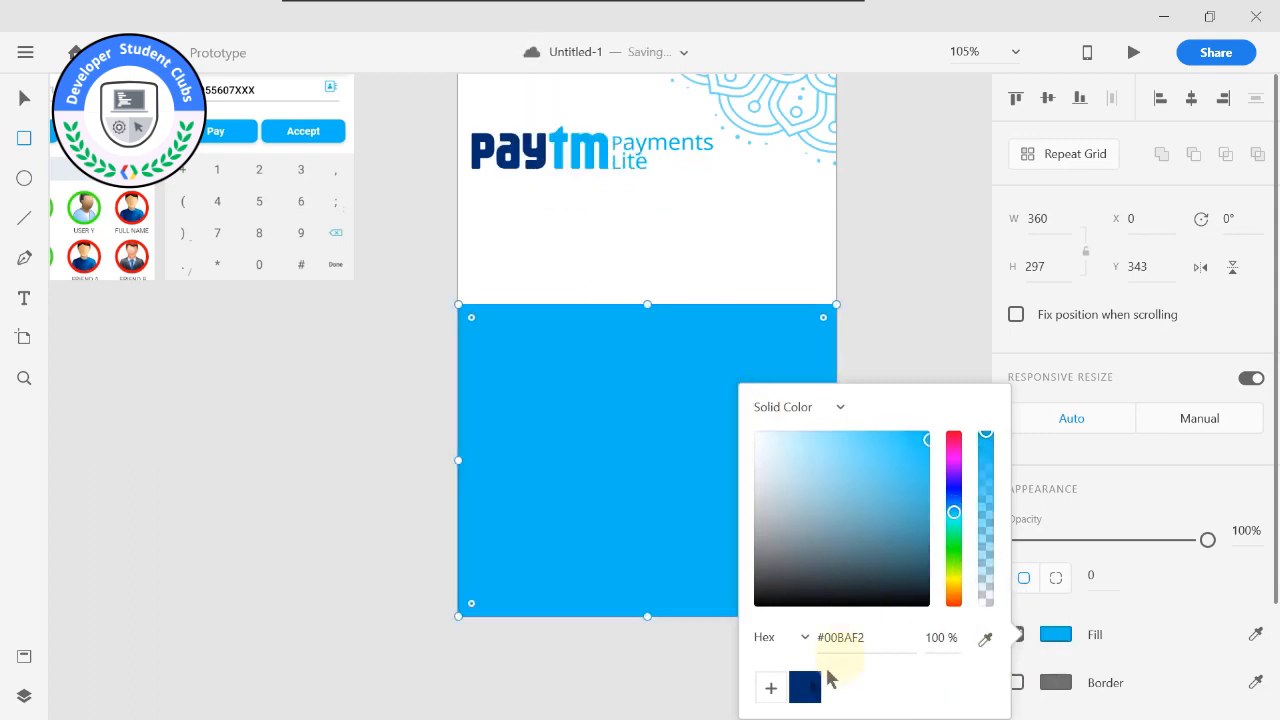
left_click(771, 688)
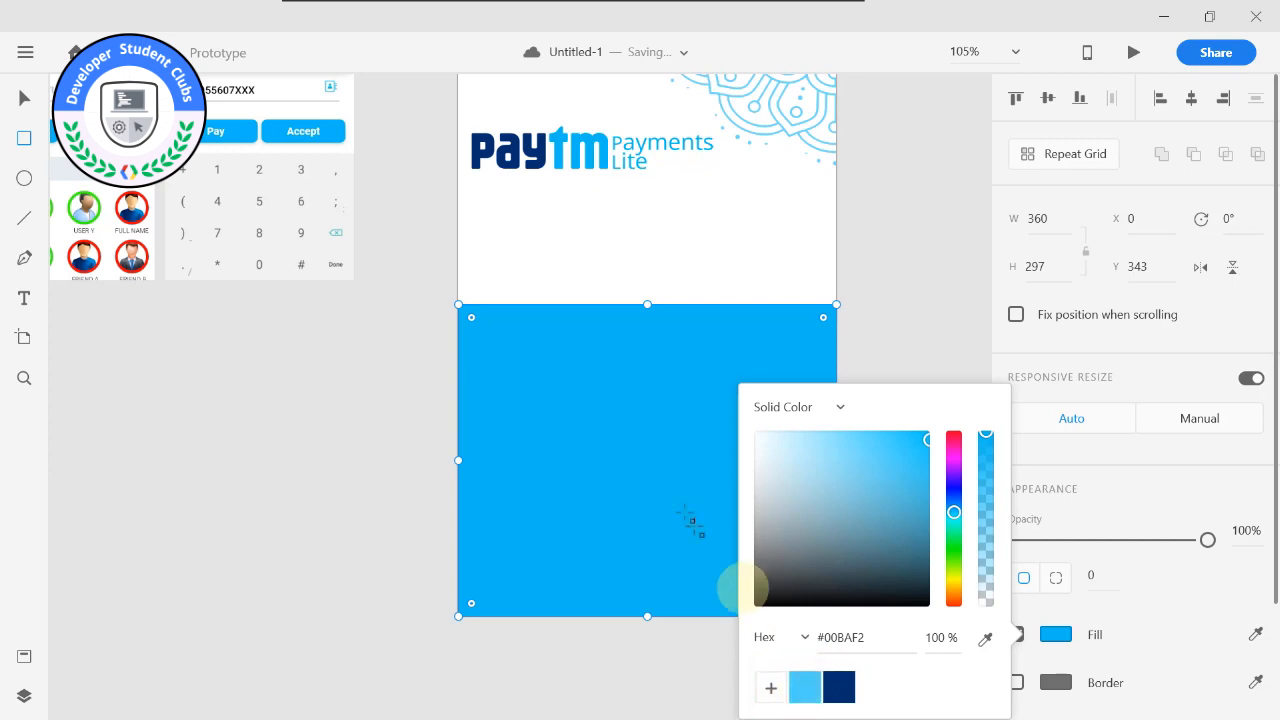
Fill the rectangle with a linear gradient based on the saved dark blue #042E6F, starting about 40% of the way down the shape.
left_click(840, 687)
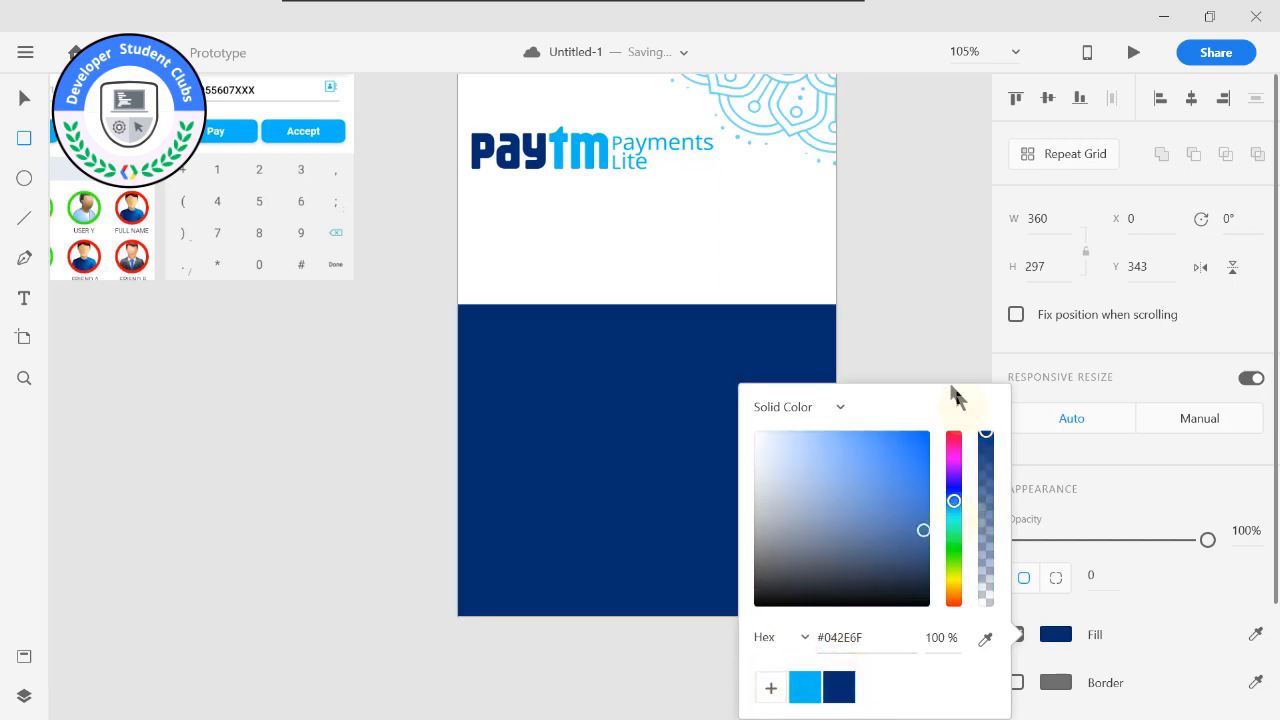
left_click(838, 407)
left_click(805, 483)
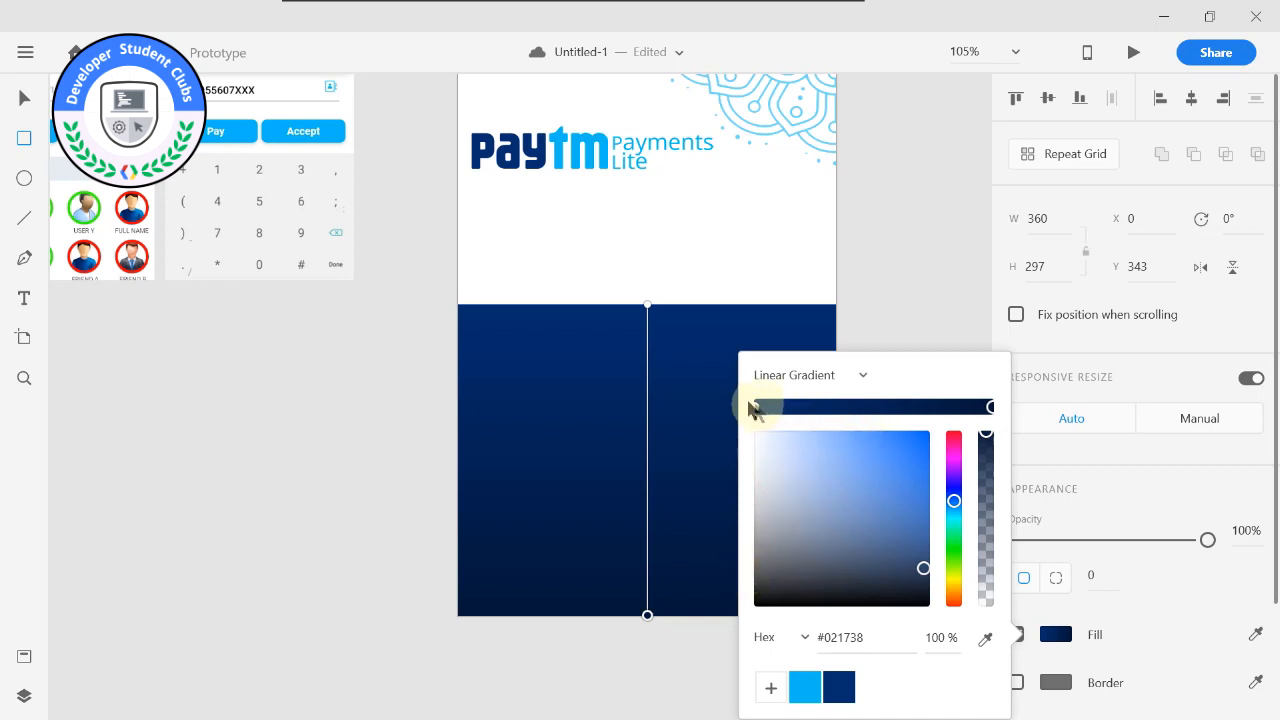
left_click_drag(646, 308, 647, 435)
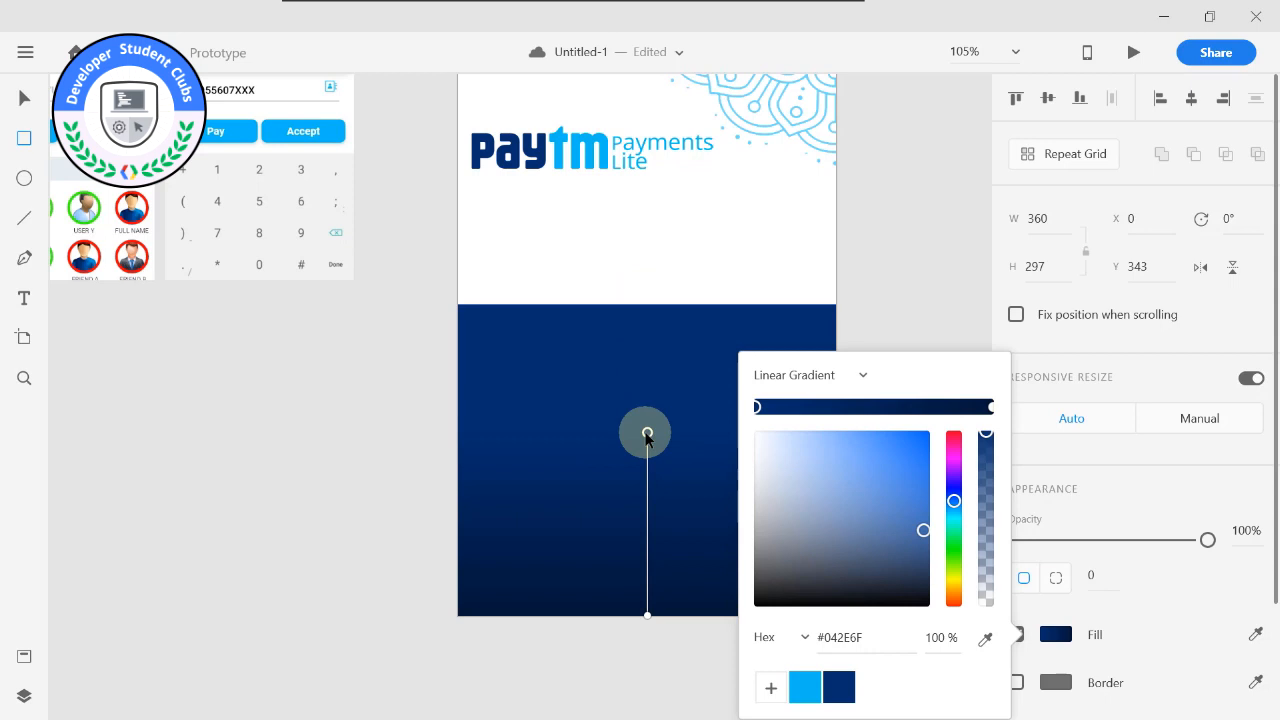
left_click(929, 337)
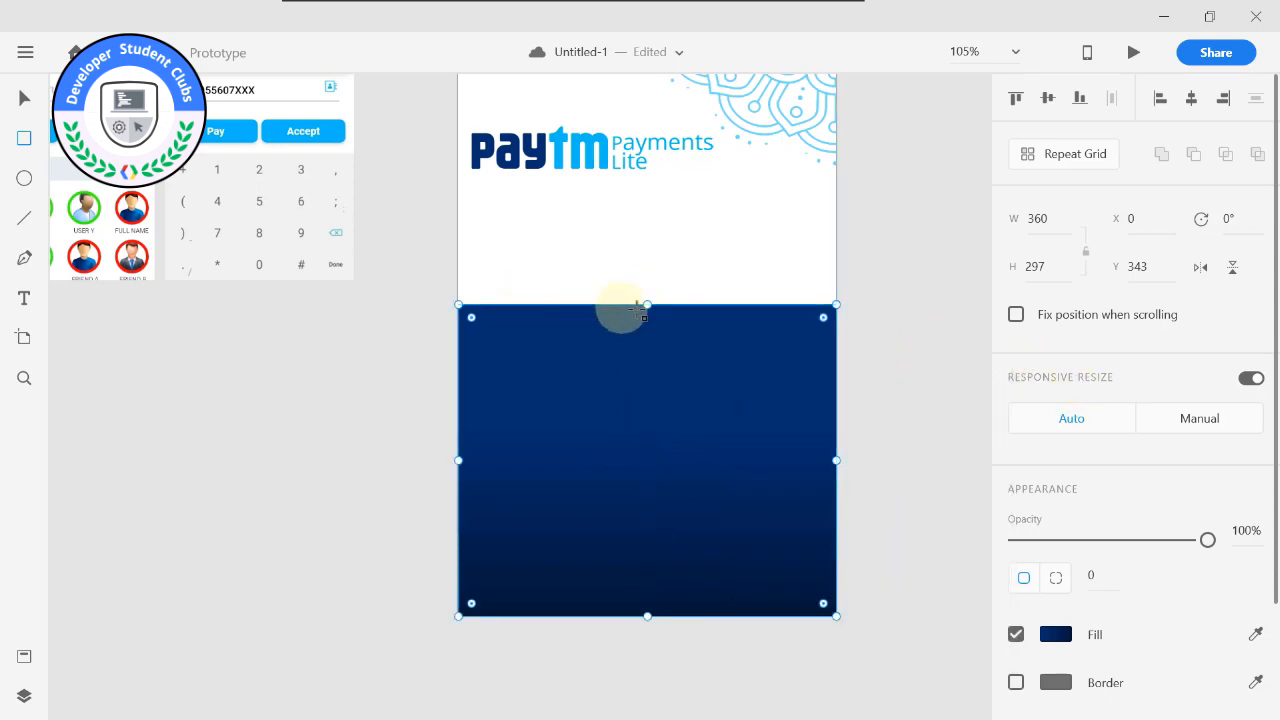
Raise the top edge of the dark blue panel to Y 283, giving a height of 357, and compare it with the reference screens.
left_click_drag(649, 302, 651, 241)
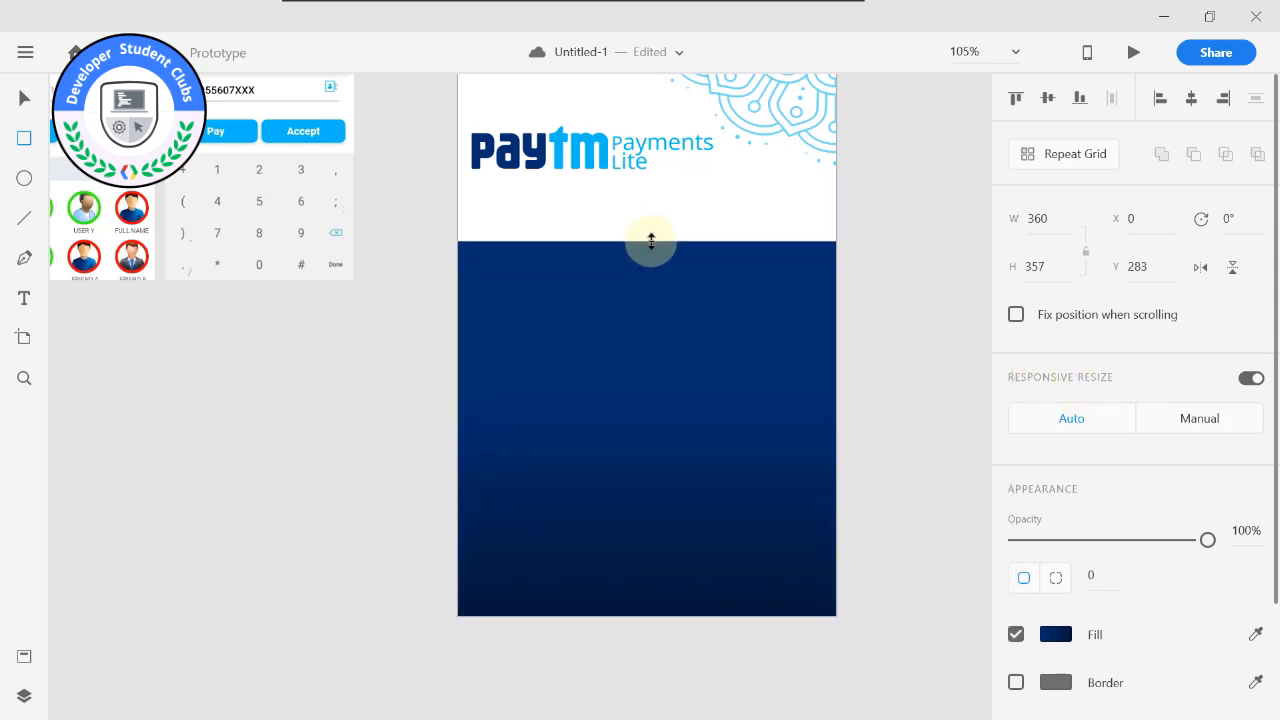
scroll(651, 241, "down", 5)
middle_click(846, 251)
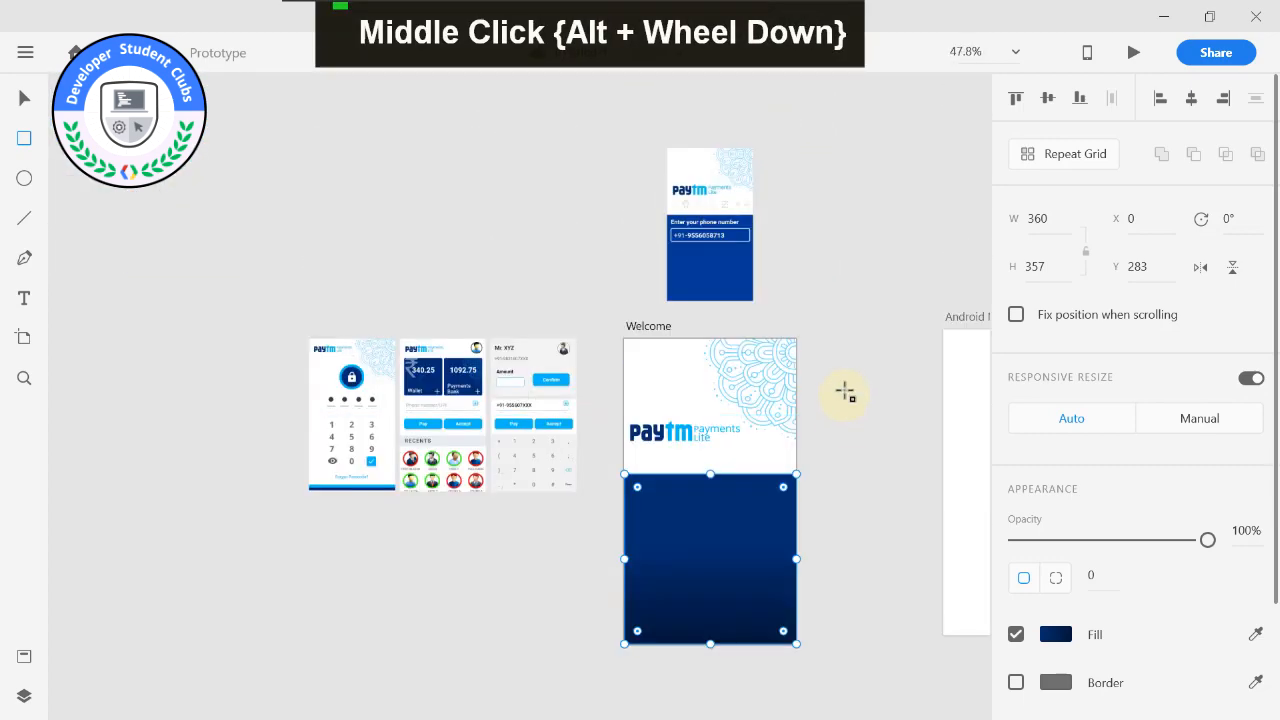
scroll(846, 393, "up", 2)
middle_click(846, 386)
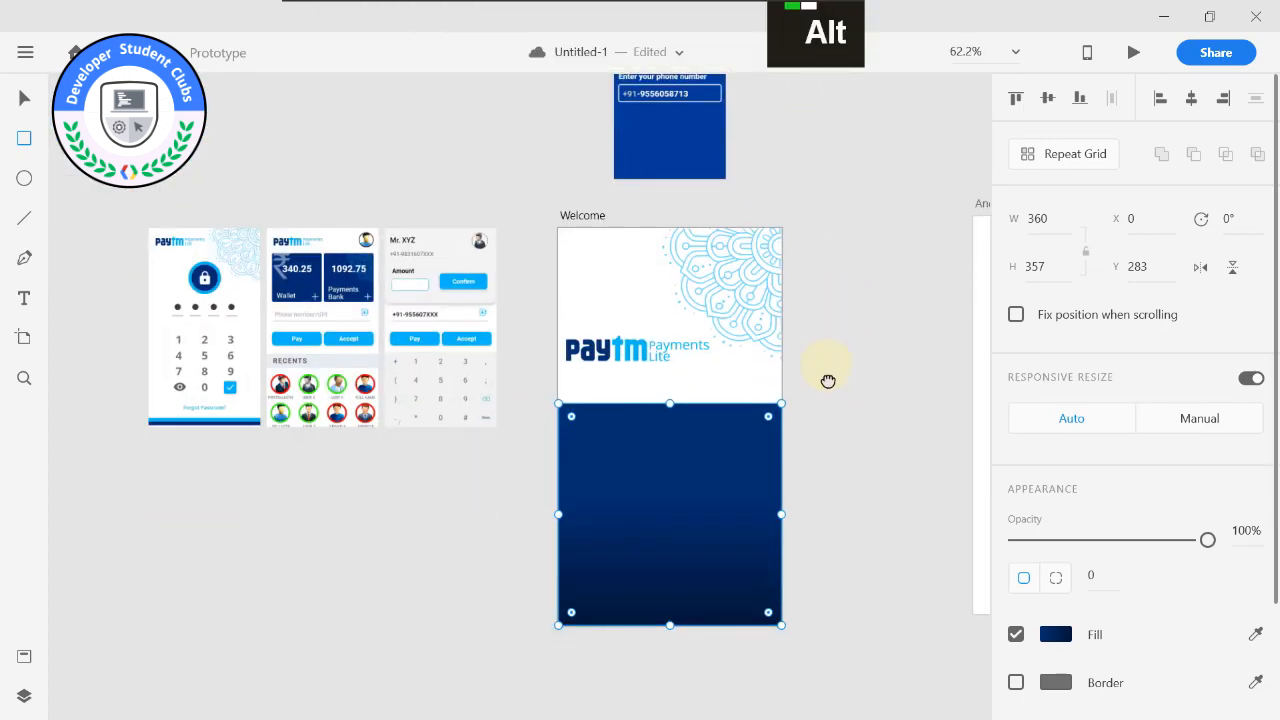
middle_click(829, 377)
middle_click(851, 460)
scroll(870, 400, "up", 2)
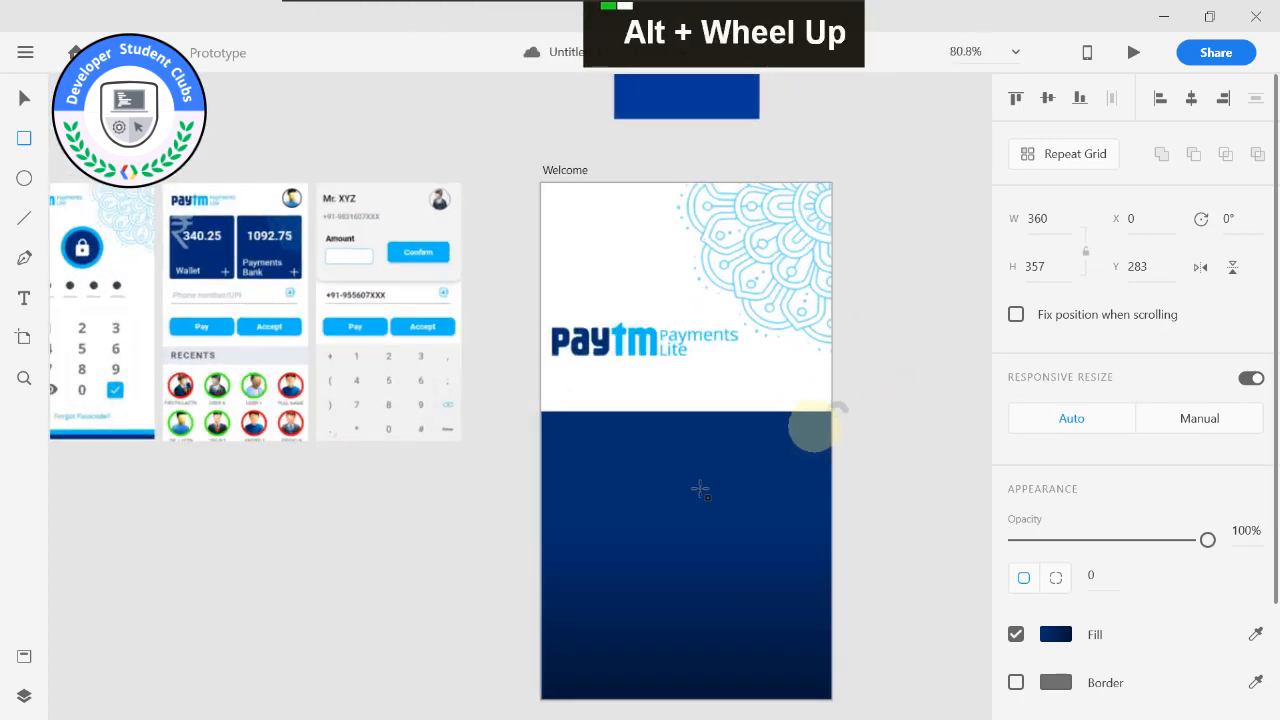
middle_click(517, 470)
scroll(517, 391, "up", 2)
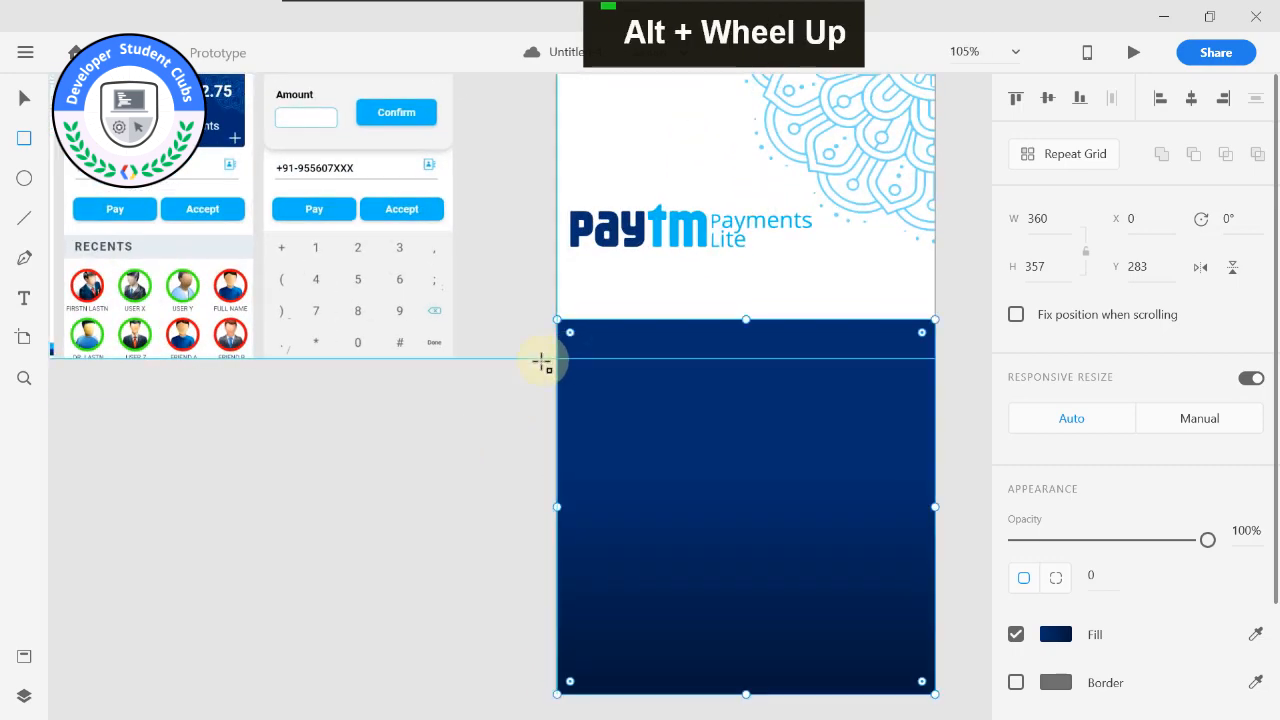
scroll(671, 311, "down", 3)
scroll(671, 311, "down", 1)
middle_click(857, 171)
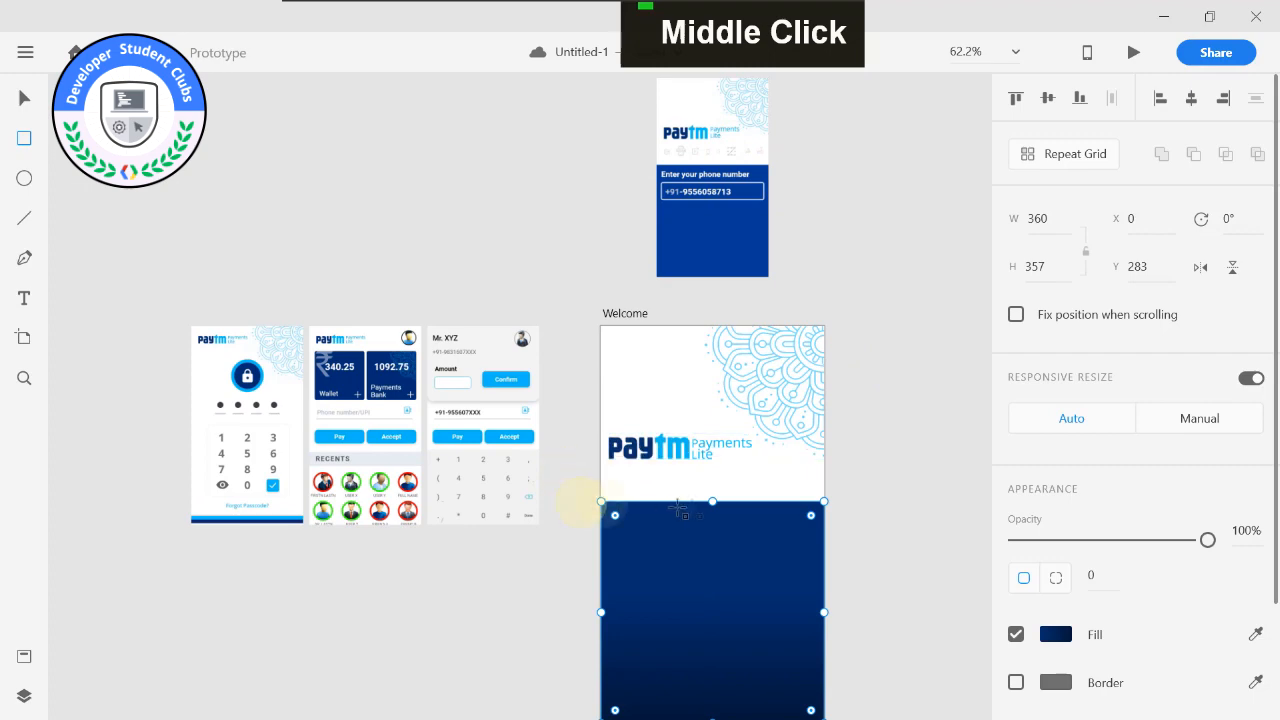
Readjust the dark blue panel's top edge to sit a little below the Paytm logo, using the reference screen as a guide.
left_click_drag(712, 501, 700, 529)
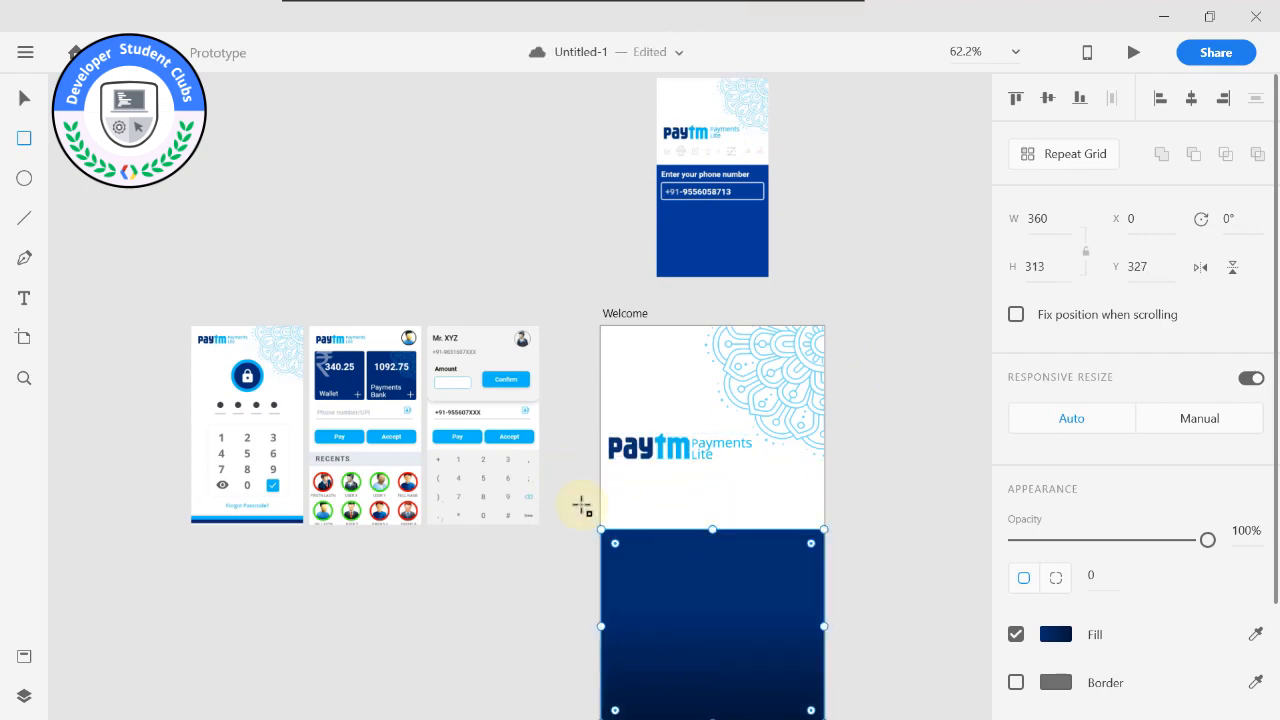
middle_click(581, 505)
scroll(551, 449, "up", 3)
middle_click(551, 449)
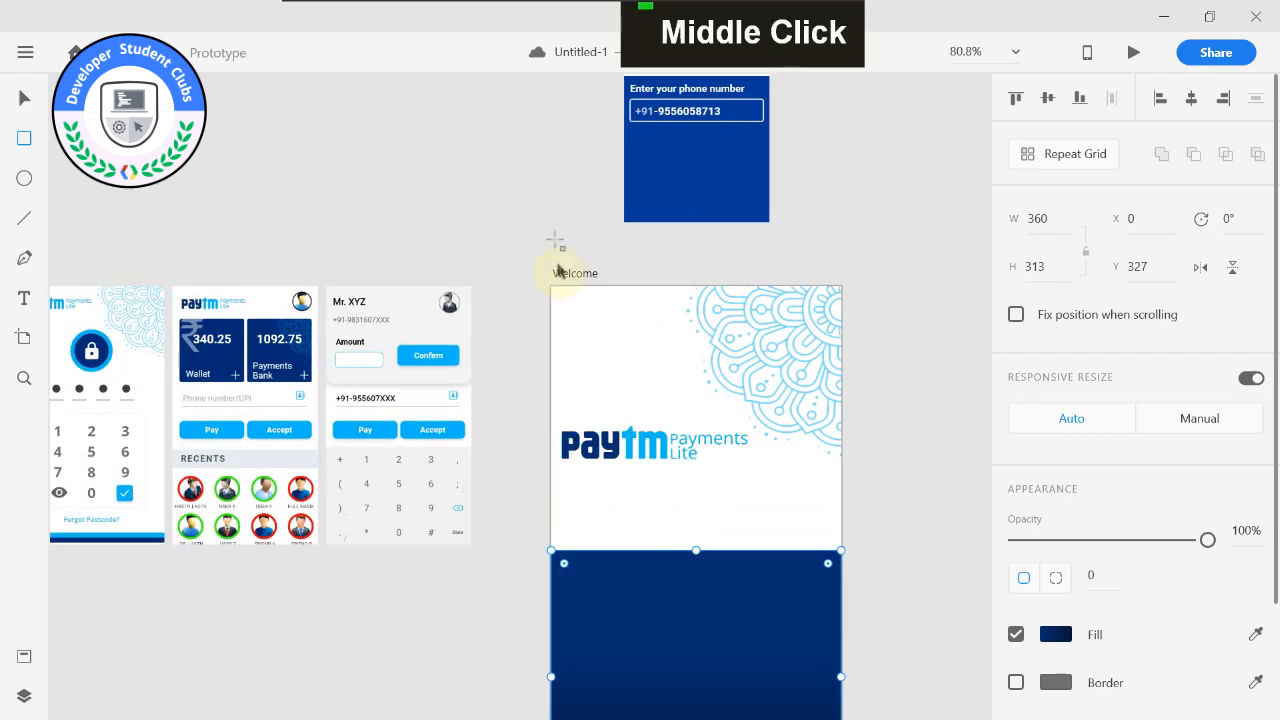
middle_click(559, 277)
middle_click(548, 366)
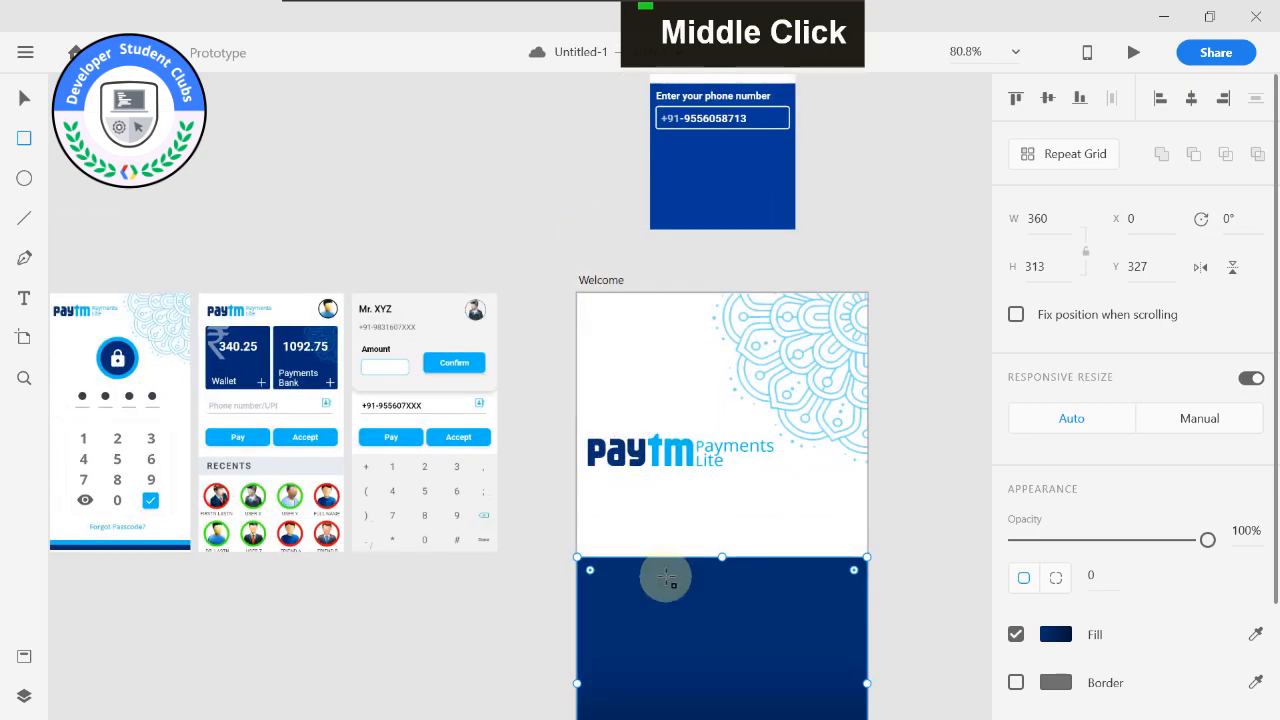
scroll(666, 578, "up", 2)
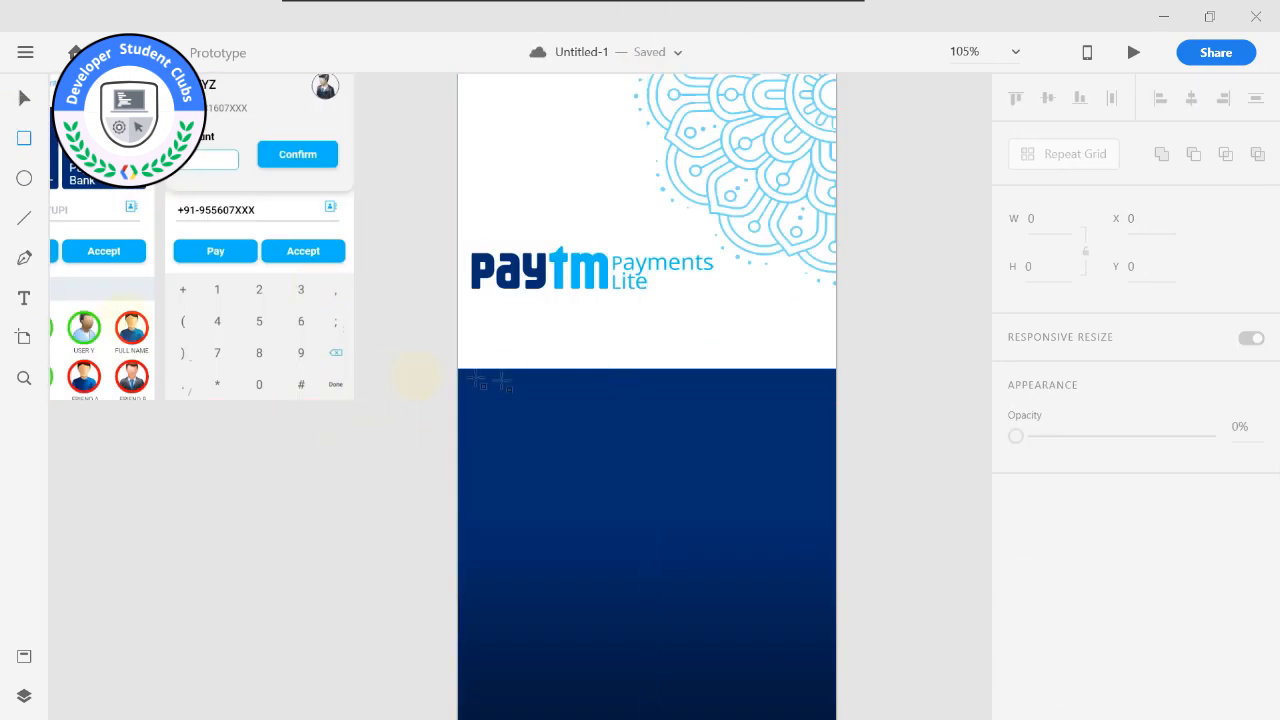
scroll(490, 438, "down", 1)
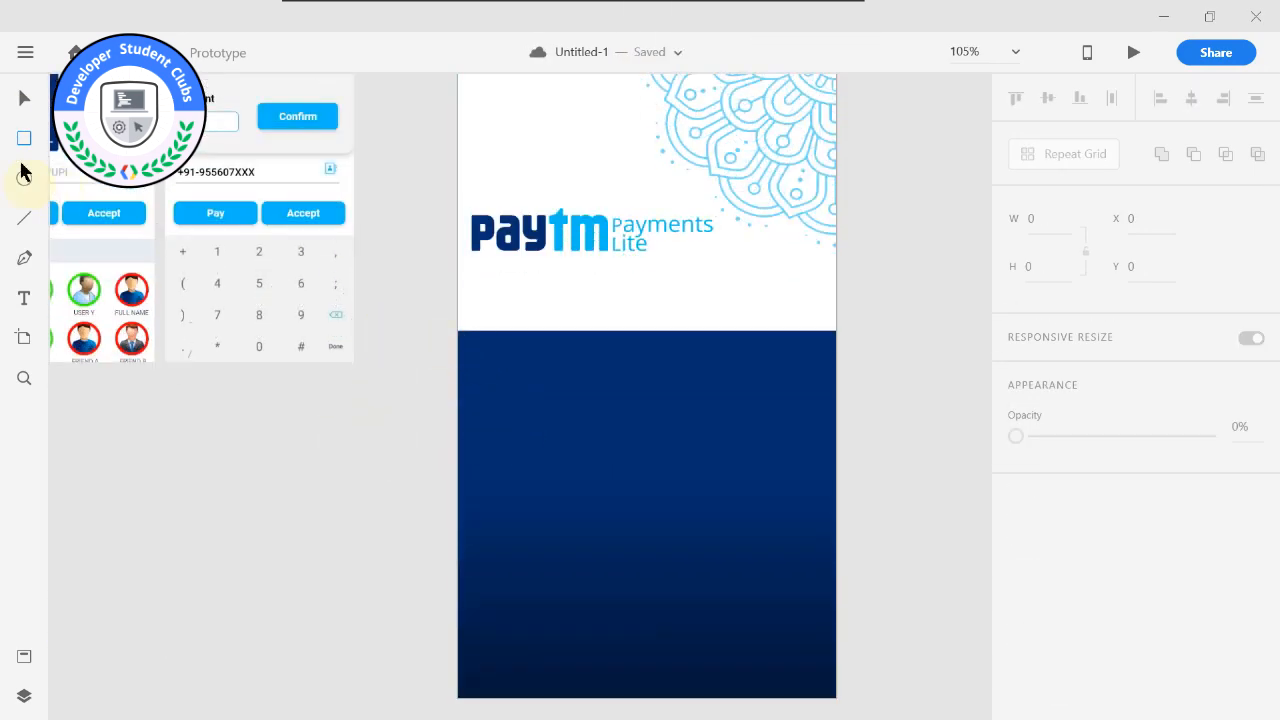
Draw a rectangle about 320 × 56 at X 13, Y 343 on the dark blue panel, with no fill and a white border.
mouse_move(474, 388)
left_mouse_down()
mouse_move(745, 447)
mouse_move(808, 444)
left_mouse_up()
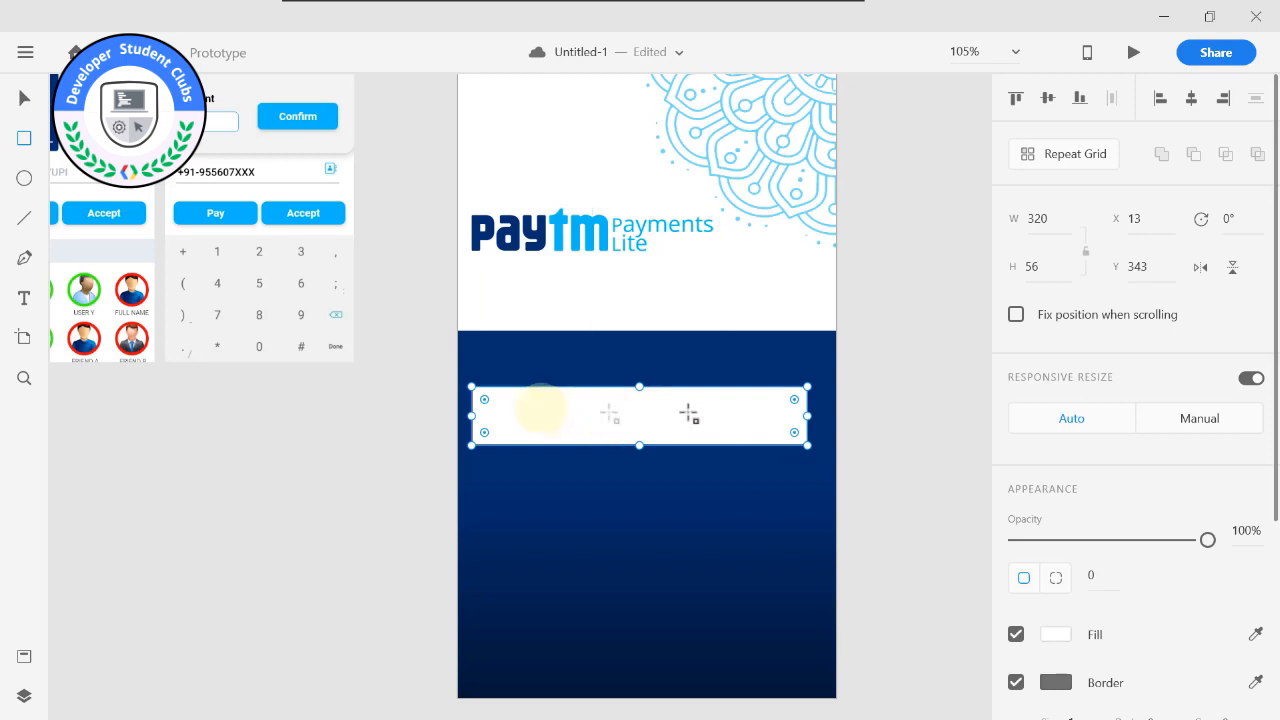
left_click(1016, 634)
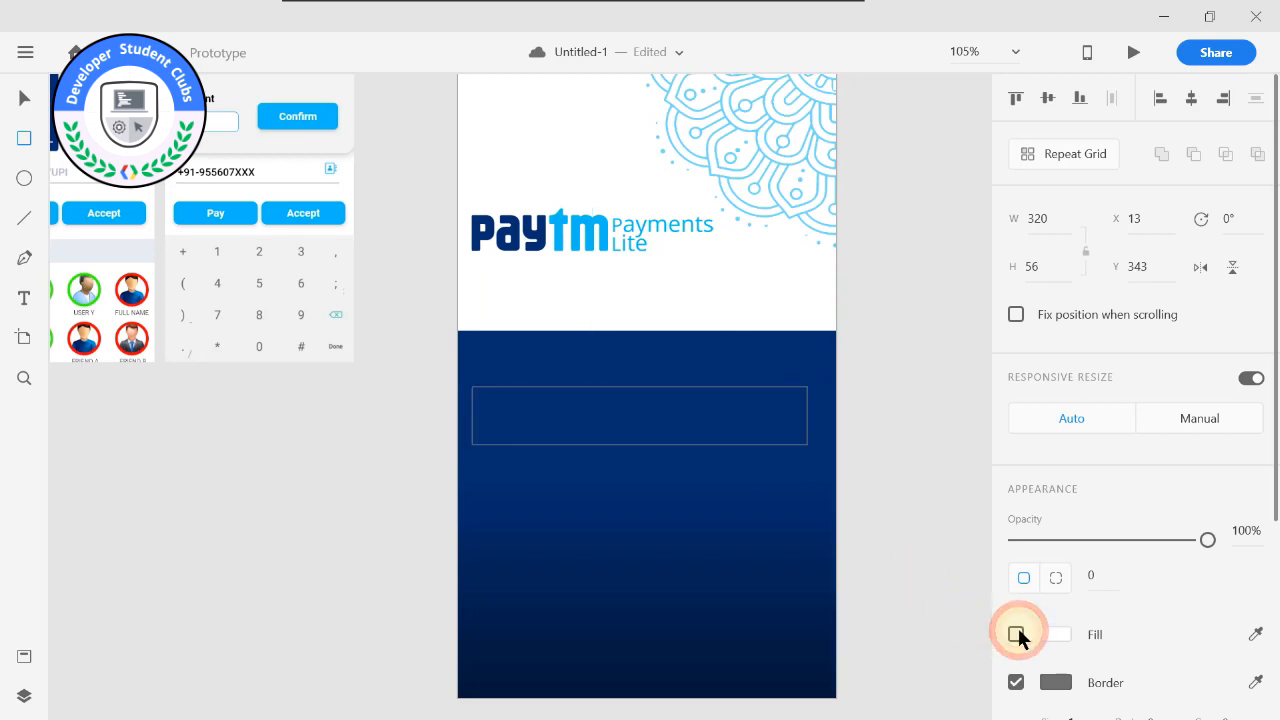
left_click(1054, 684)
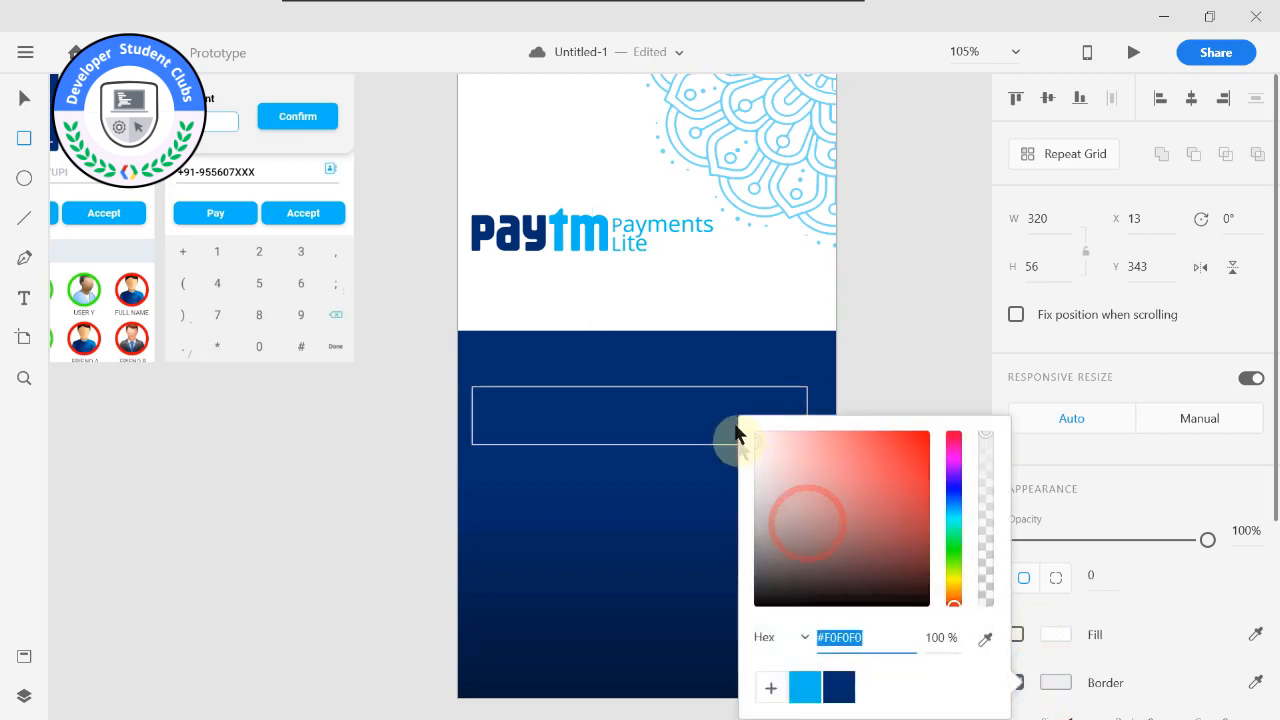
left_click(914, 348)
key("ctrl+alt+m")
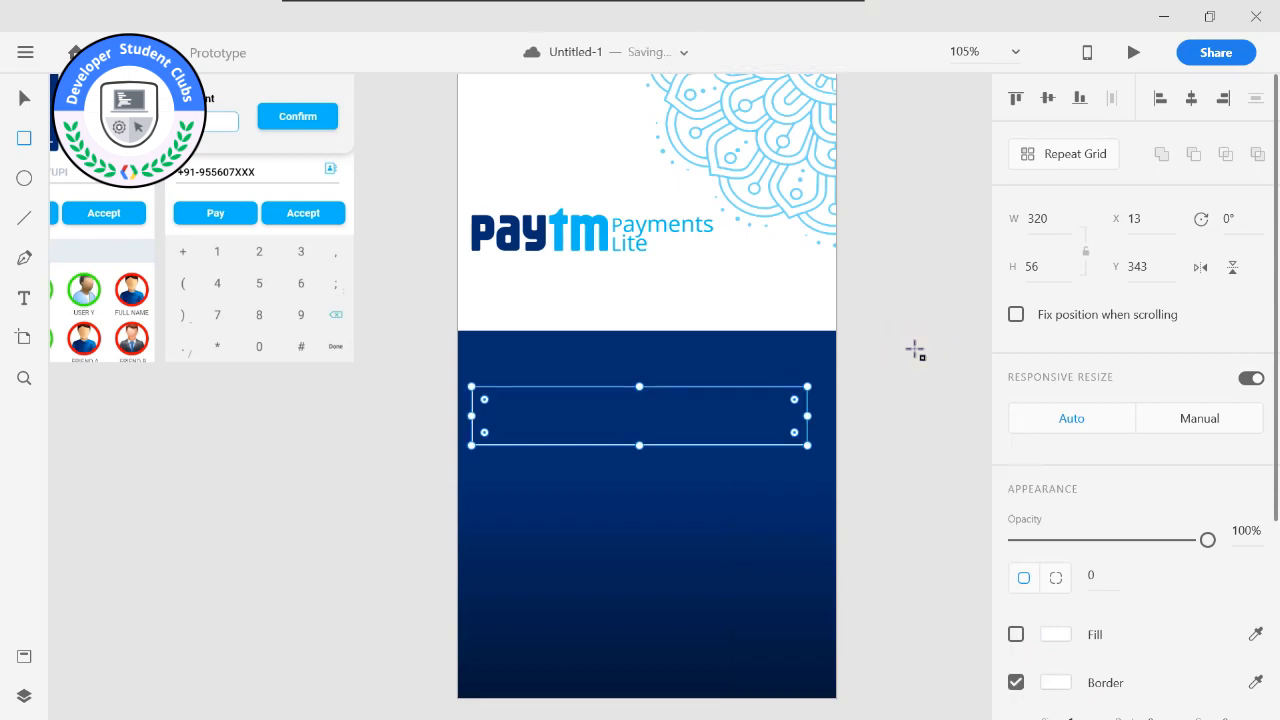
key("ctrl+alt+m")
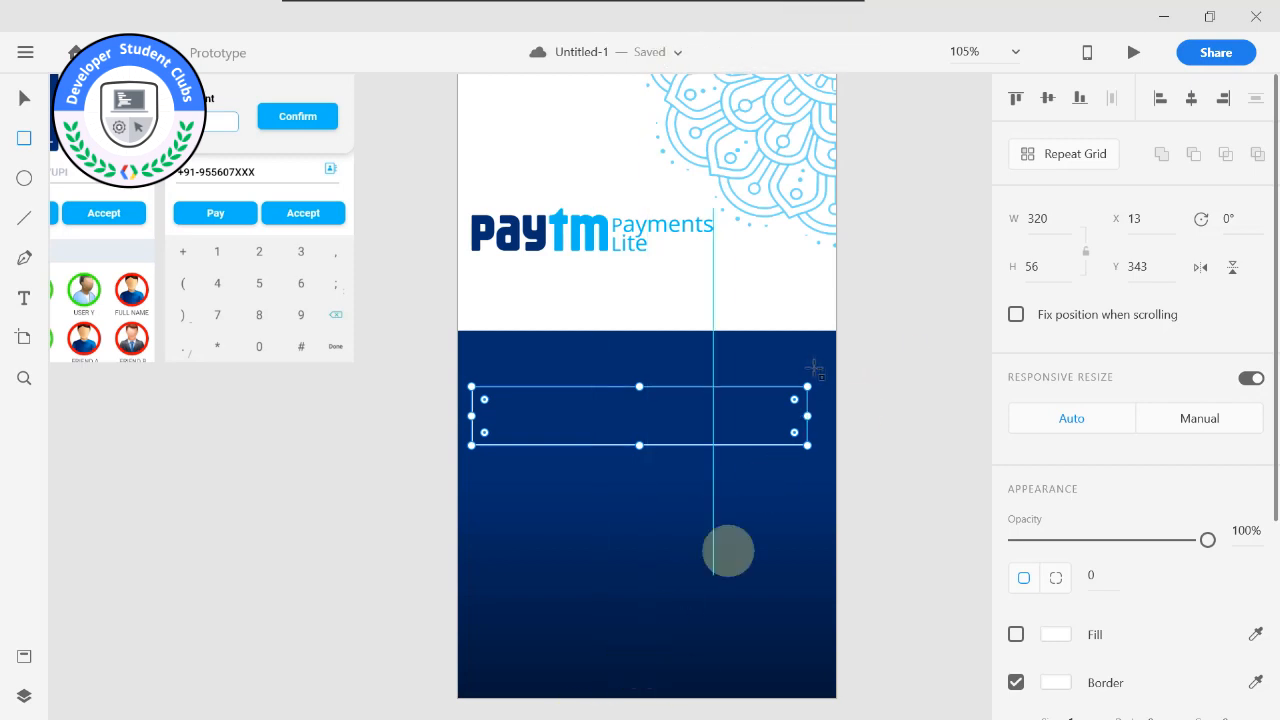
Try a border size of 5 on the outlined rectangle.
scroll(779, 396, "up", 1)
scroll(779, 396, "up", 2)
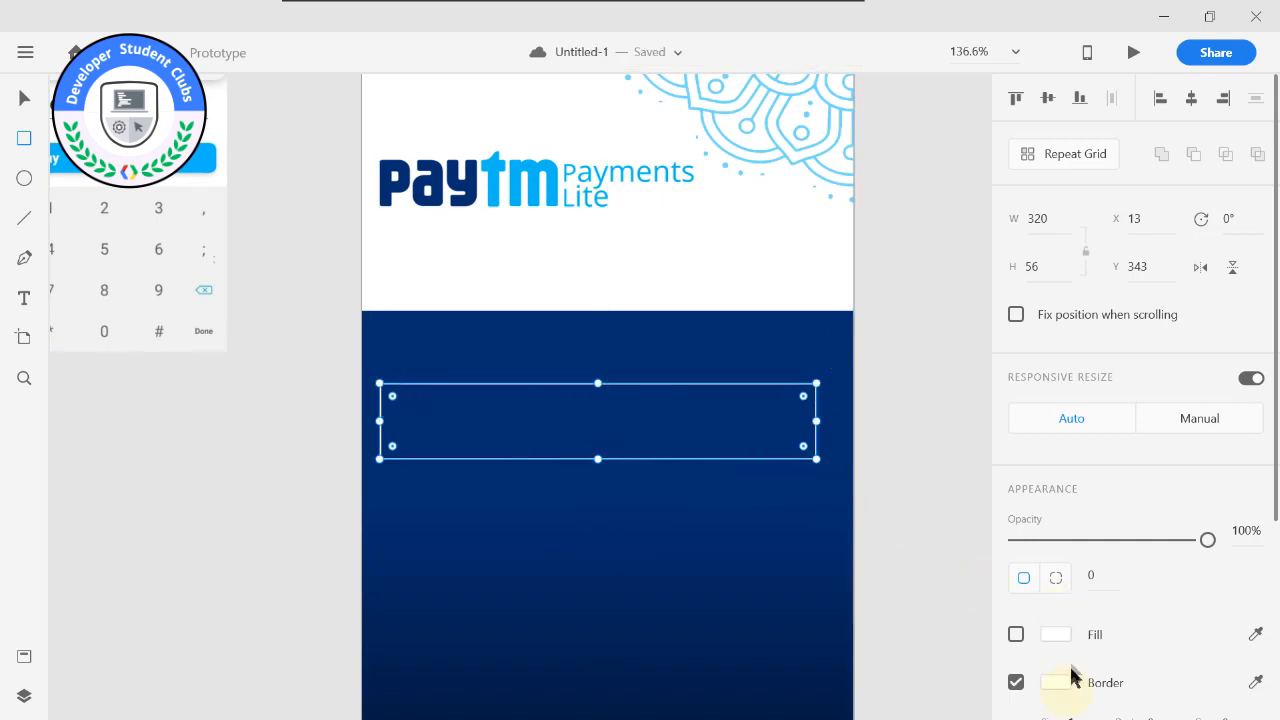
scroll(1080, 600, "down", 2)
left_click(1077, 625)
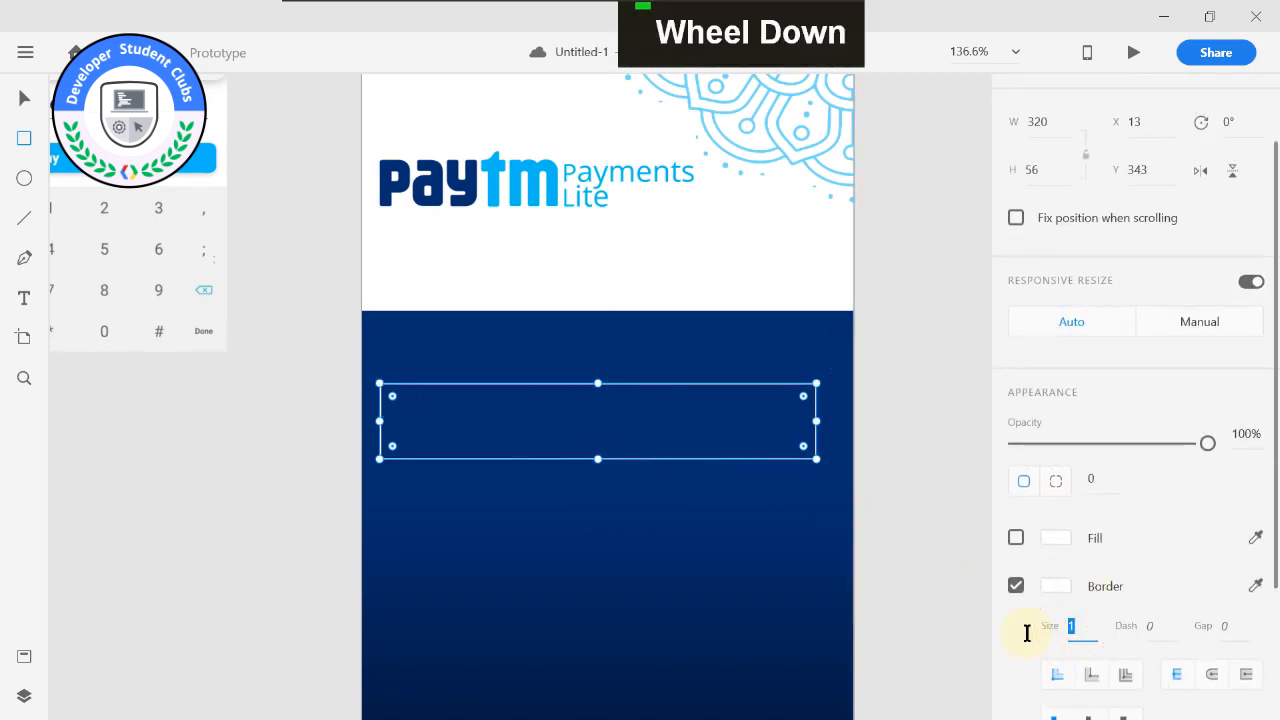
type("5")
key("Return")
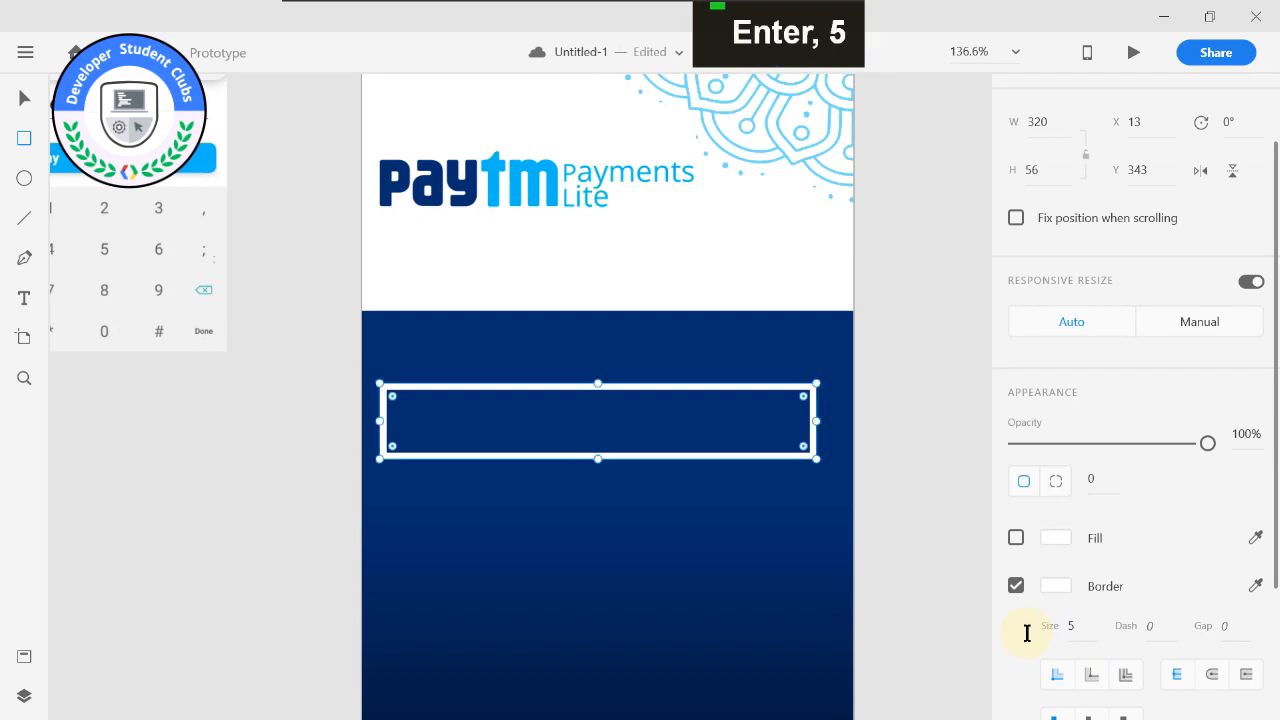
Set the outlined rectangle's border size to 3.
left_click(1071, 625)
key("Right")
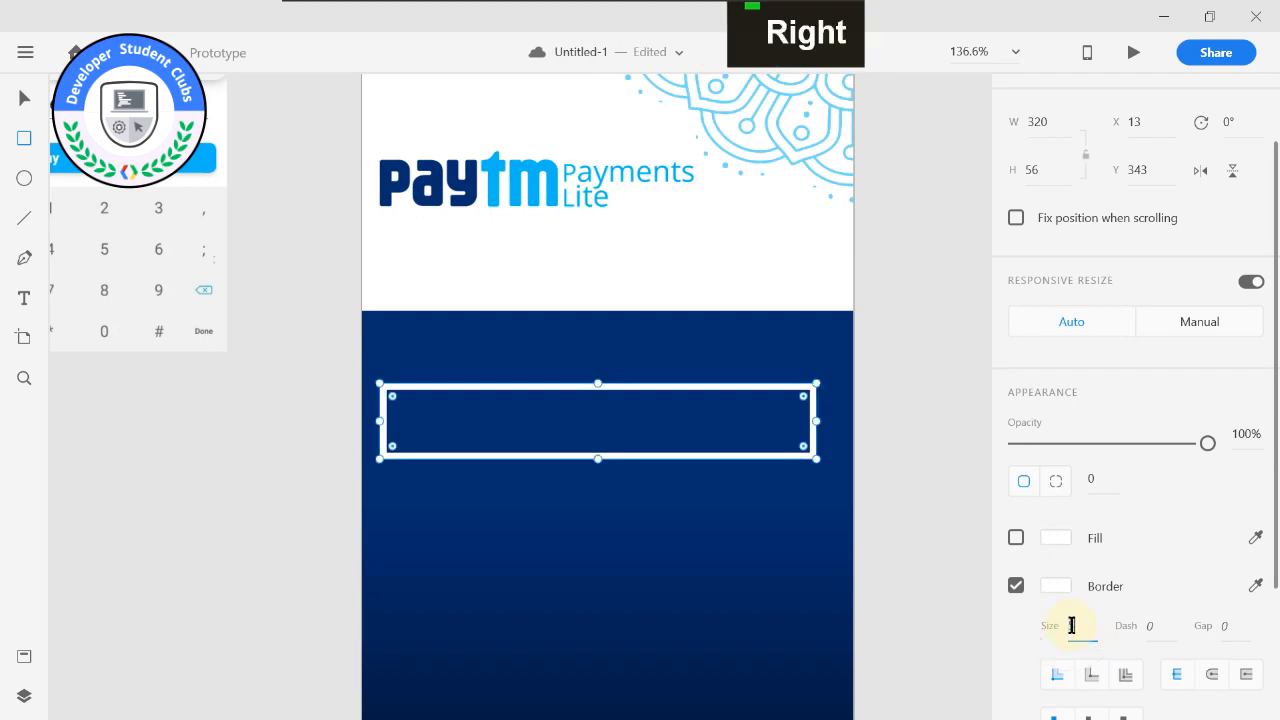
type("3")
key("Return")
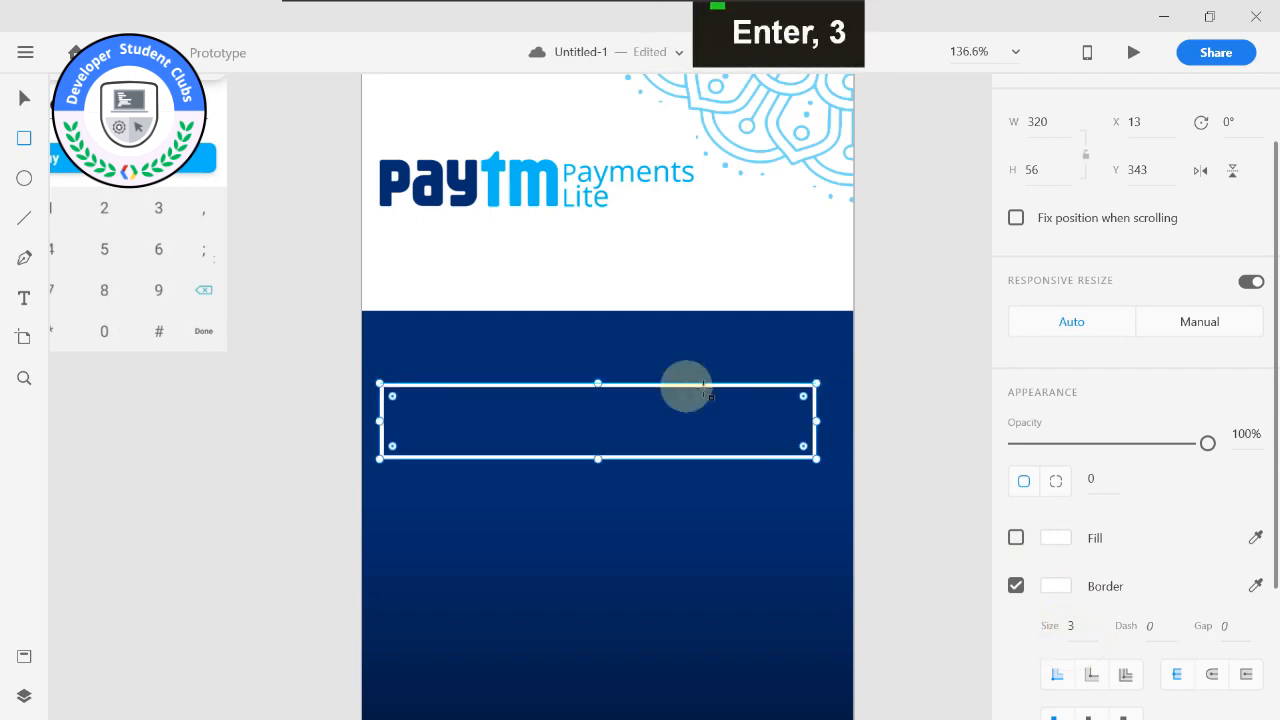
Round all corners of the outlined rectangle with a radius of 10.
left_click(1090, 478)
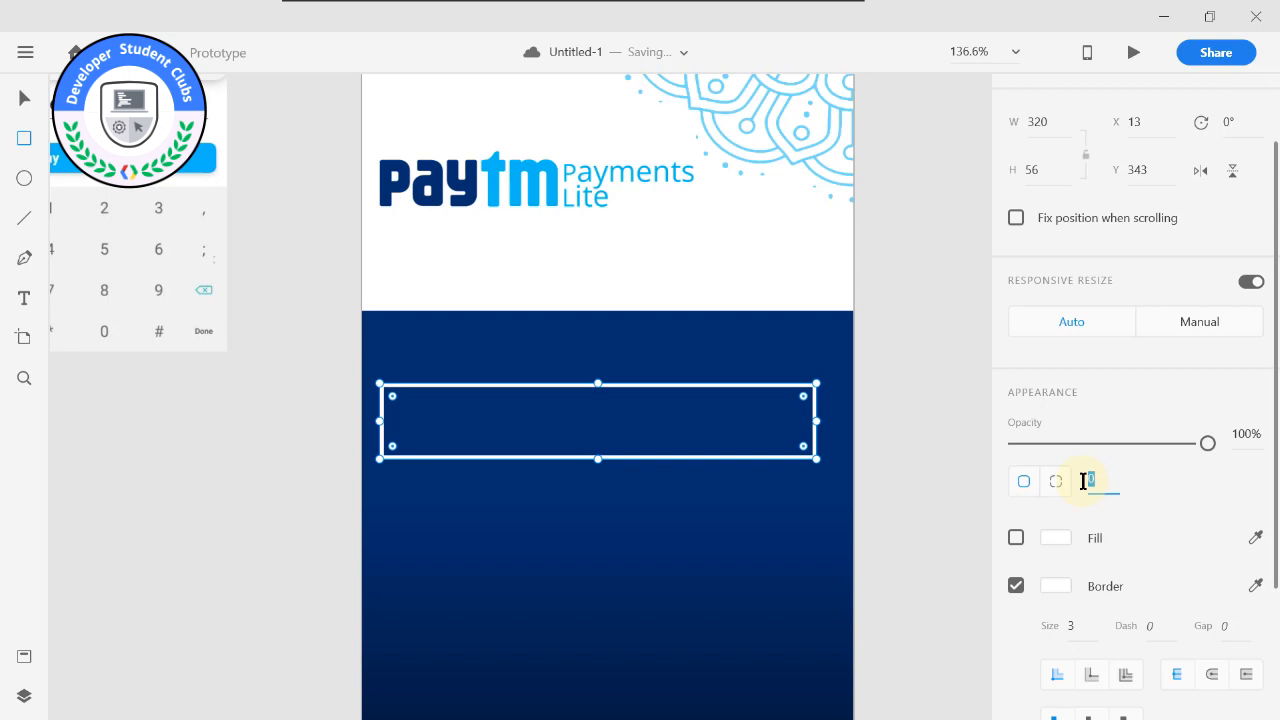
type("4")
key("Return")
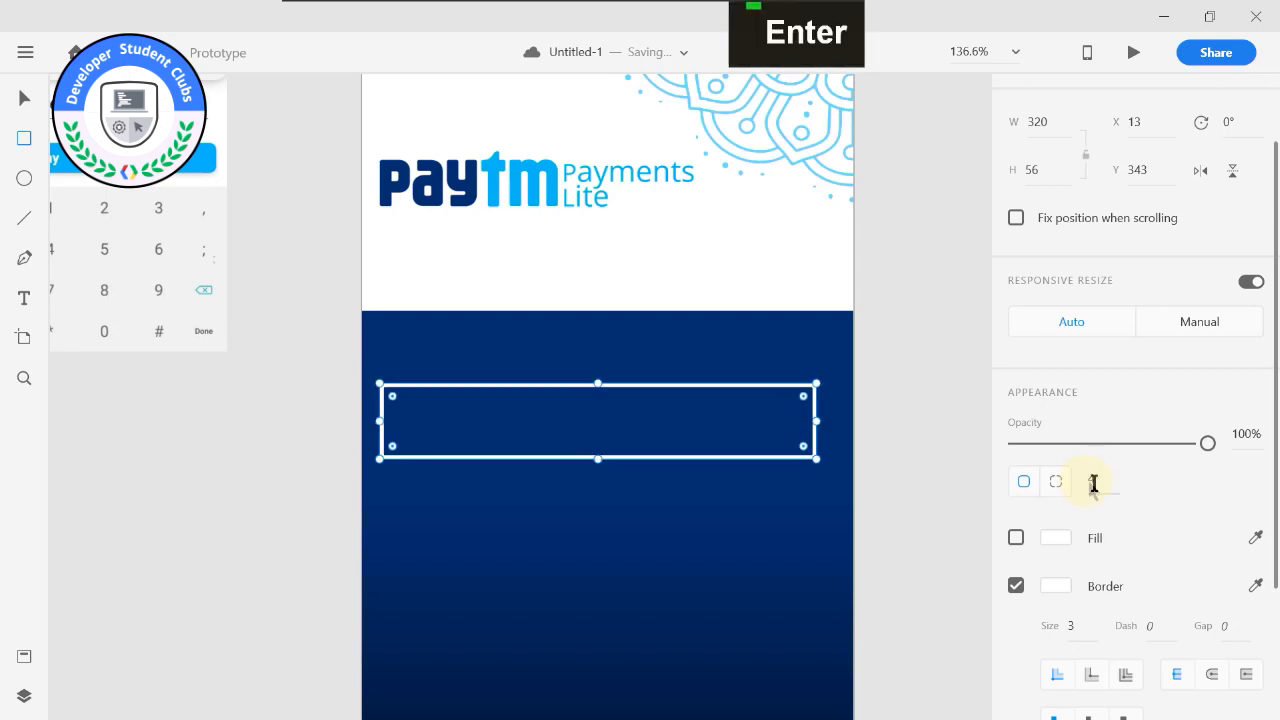
type("10")
key("Return")
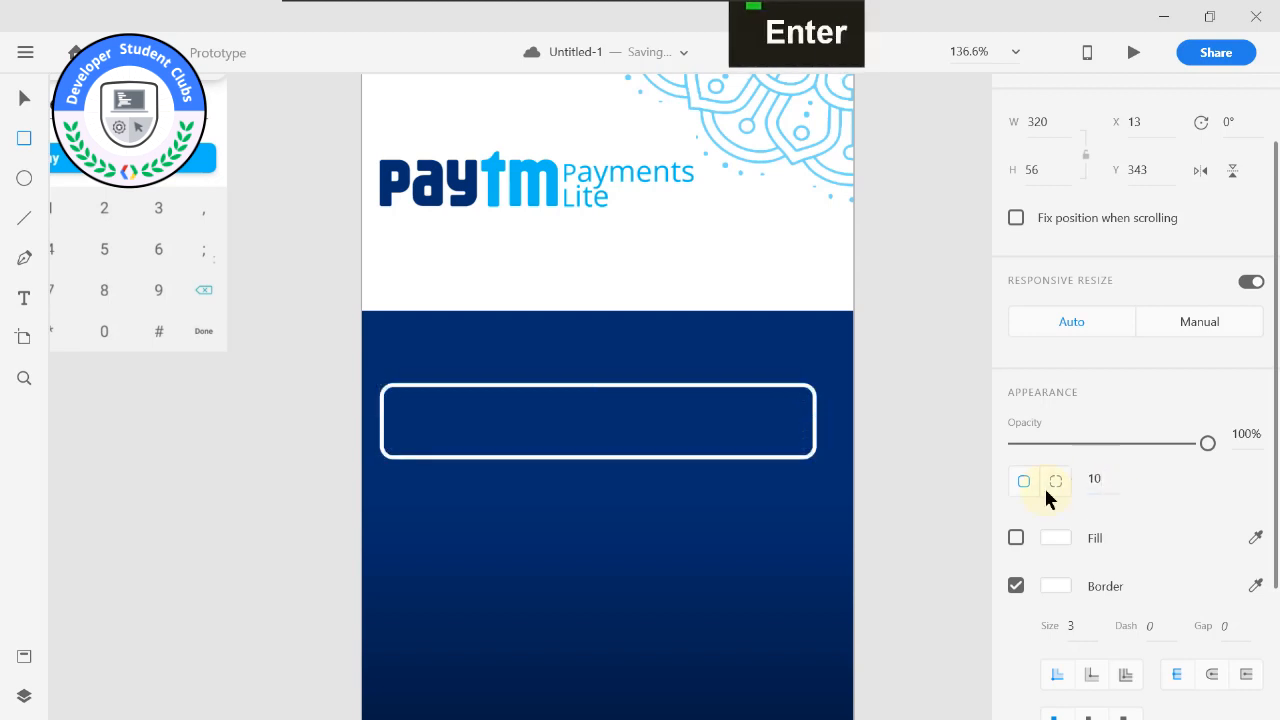
Try the other stroke alignments on the rounded rectangle's border and return to the inner stroke.
scroll(1040, 497, "down", 3)
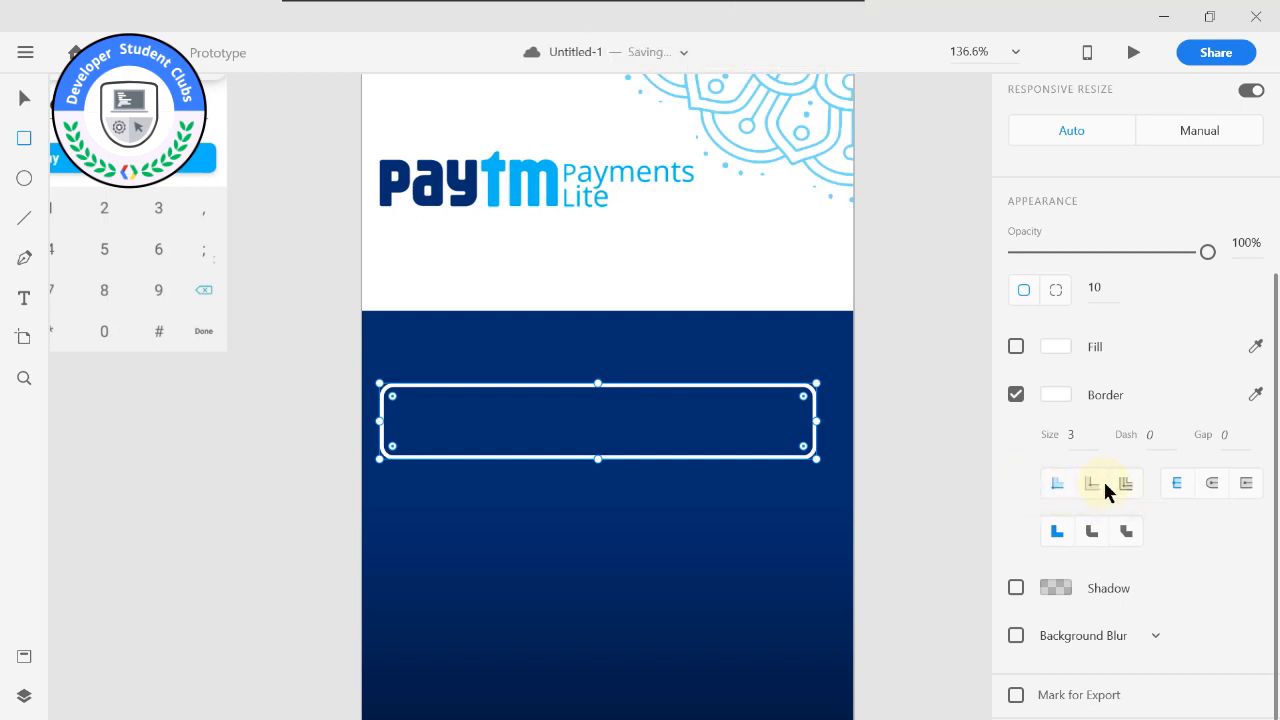
left_click(1092, 483)
left_click(1056, 483)
left_click(1091, 483)
left_click(1124, 486)
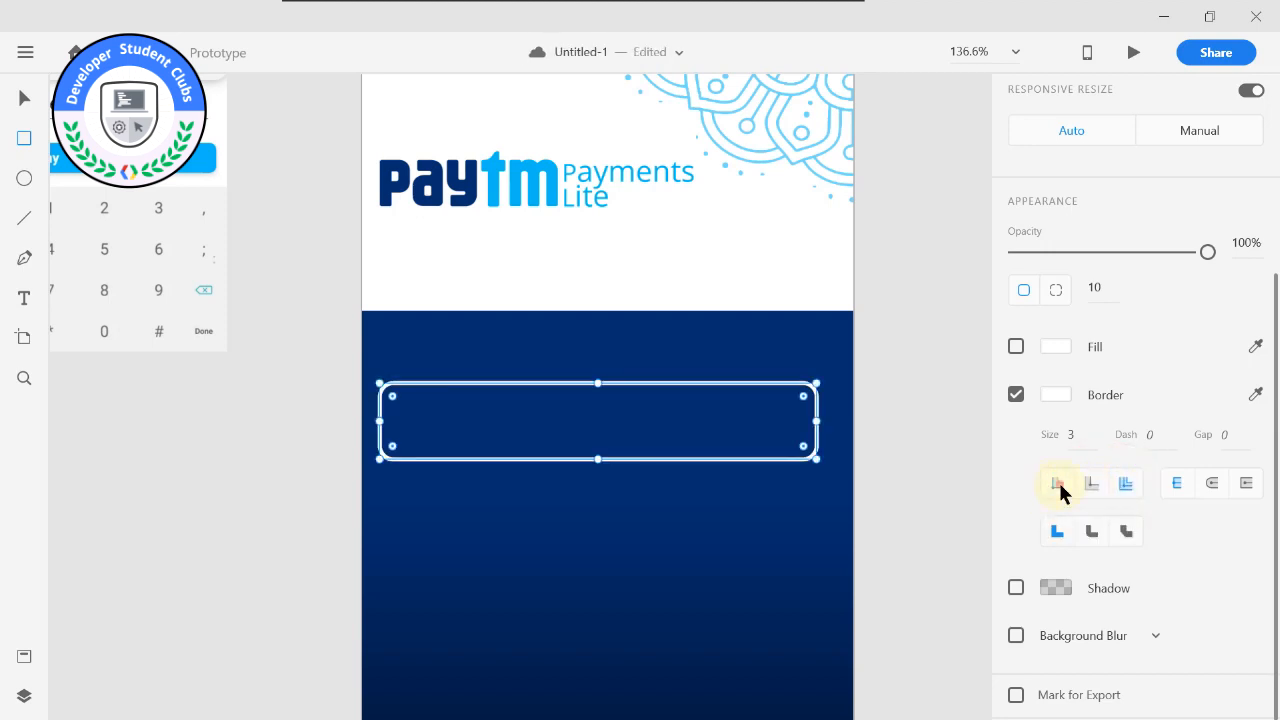
left_click(1059, 486)
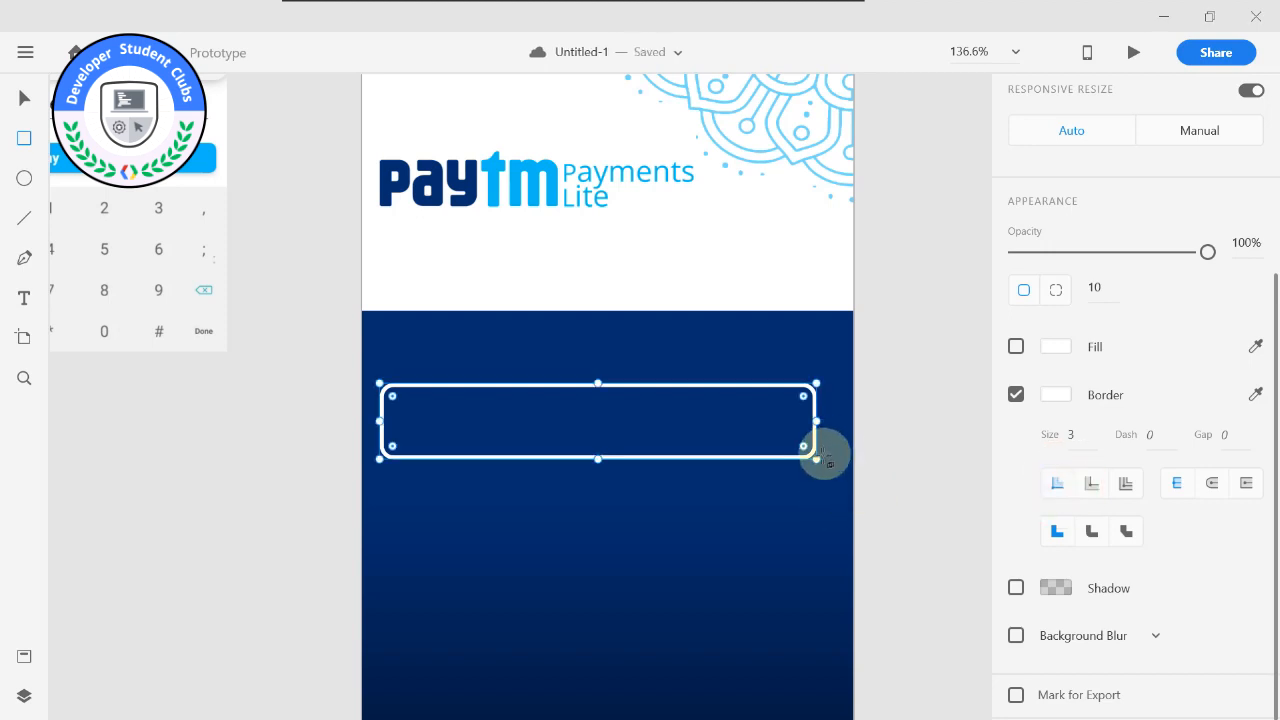
Enlarge the rounded rectangle from its lower-right corner so its right margin roughly matches the left one, undoing any stray edit.
left_click_drag(815, 458, 835, 461)
left_click_drag(702, 388, 689, 391)
key("ctrl+z")
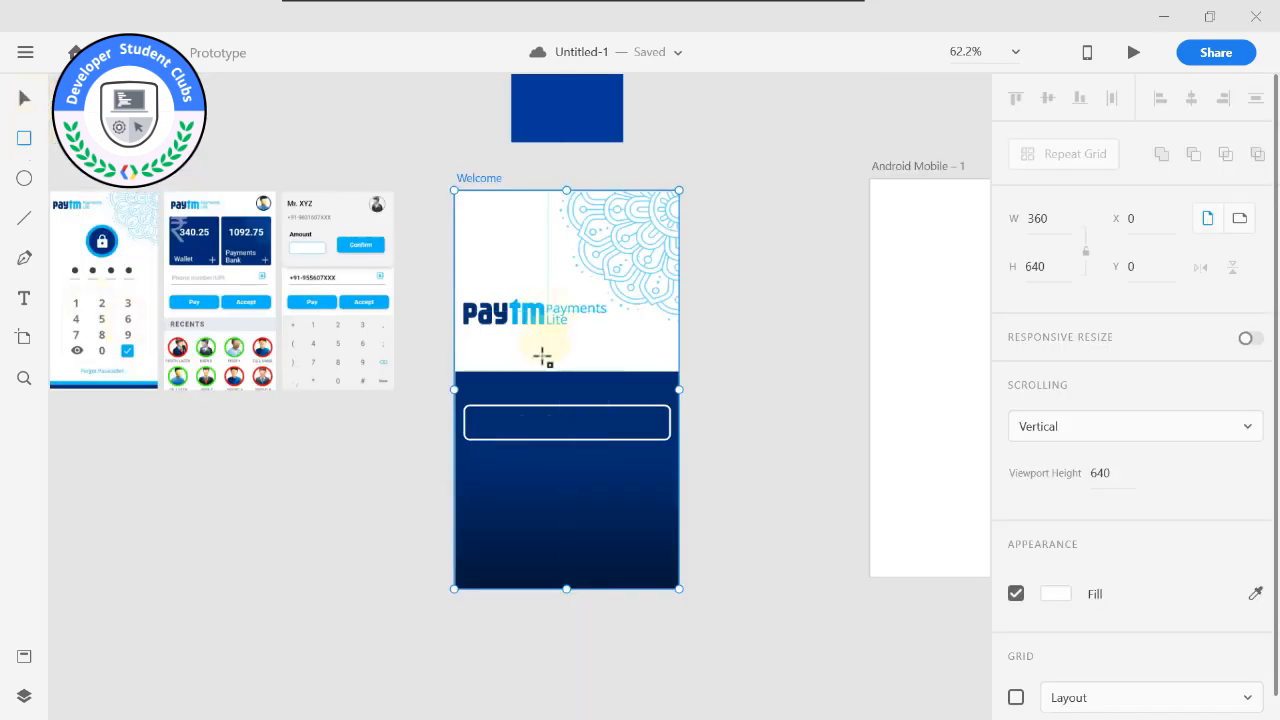
Select the Welcome artboard and turn on its layout grid.
left_click_drag(543, 357, 444, 293)
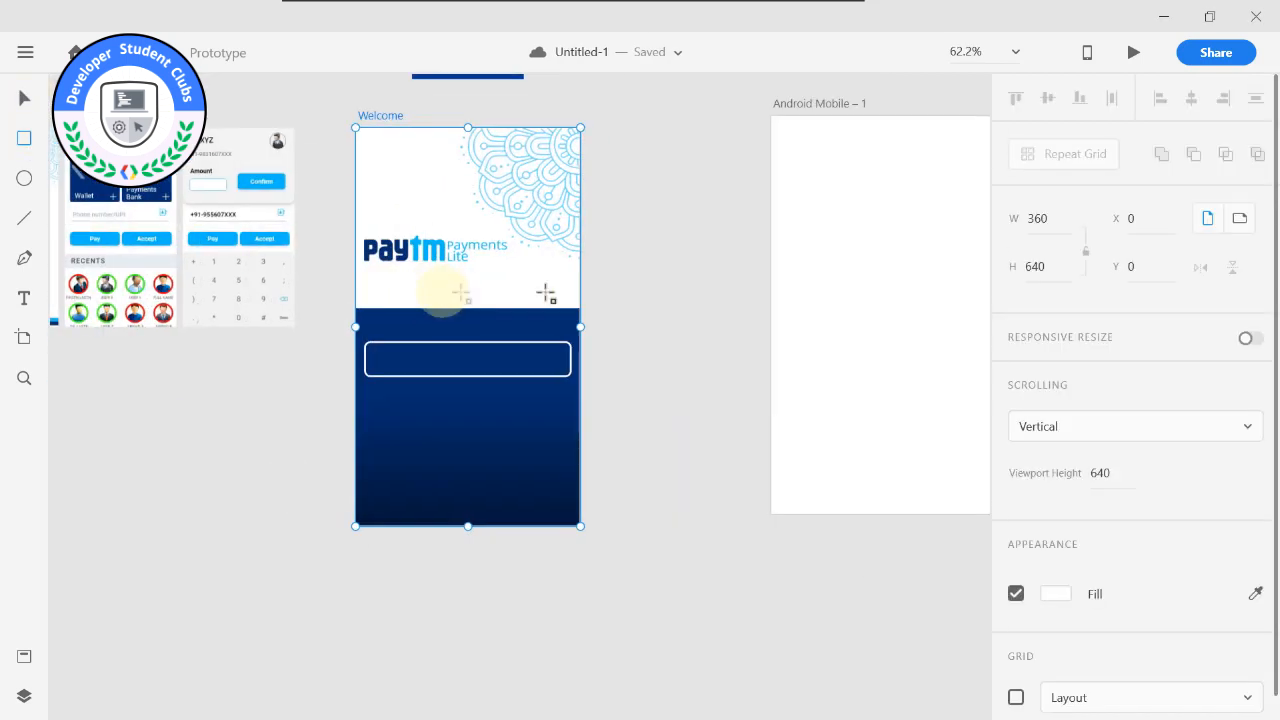
scroll(1089, 597, "down", 1)
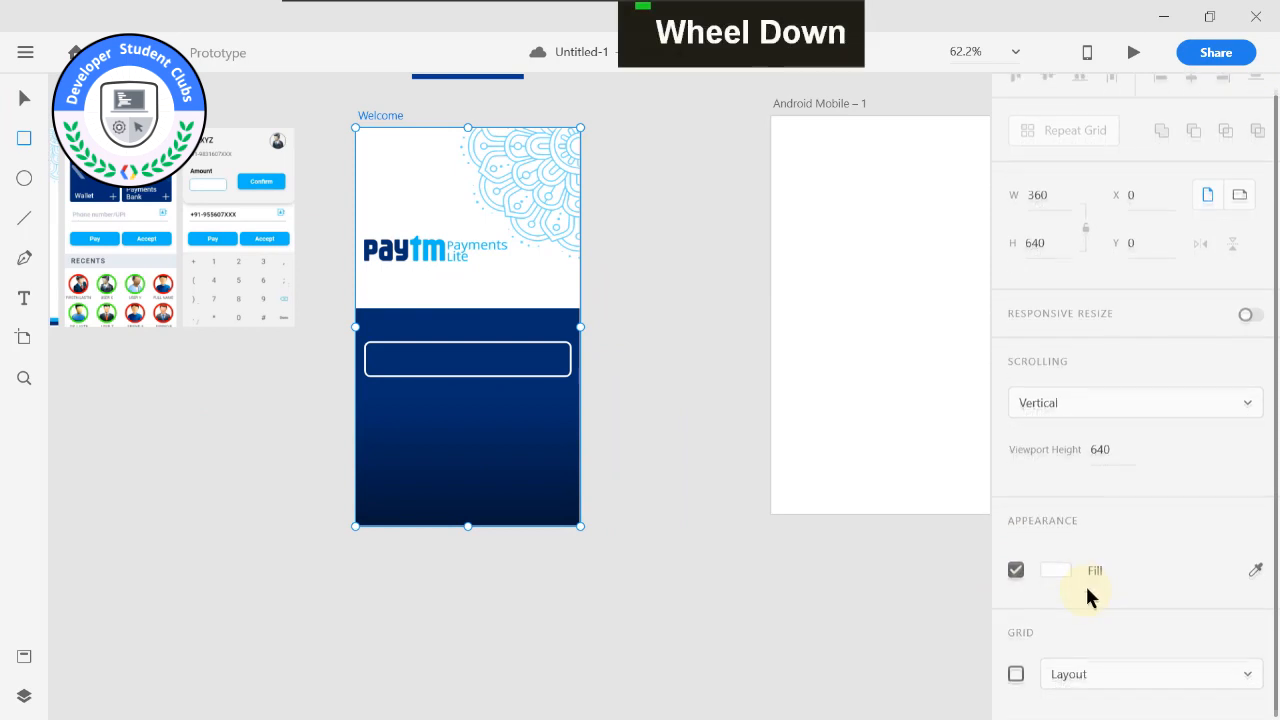
left_click(1017, 671)
scroll(1050, 560, "down", 3)
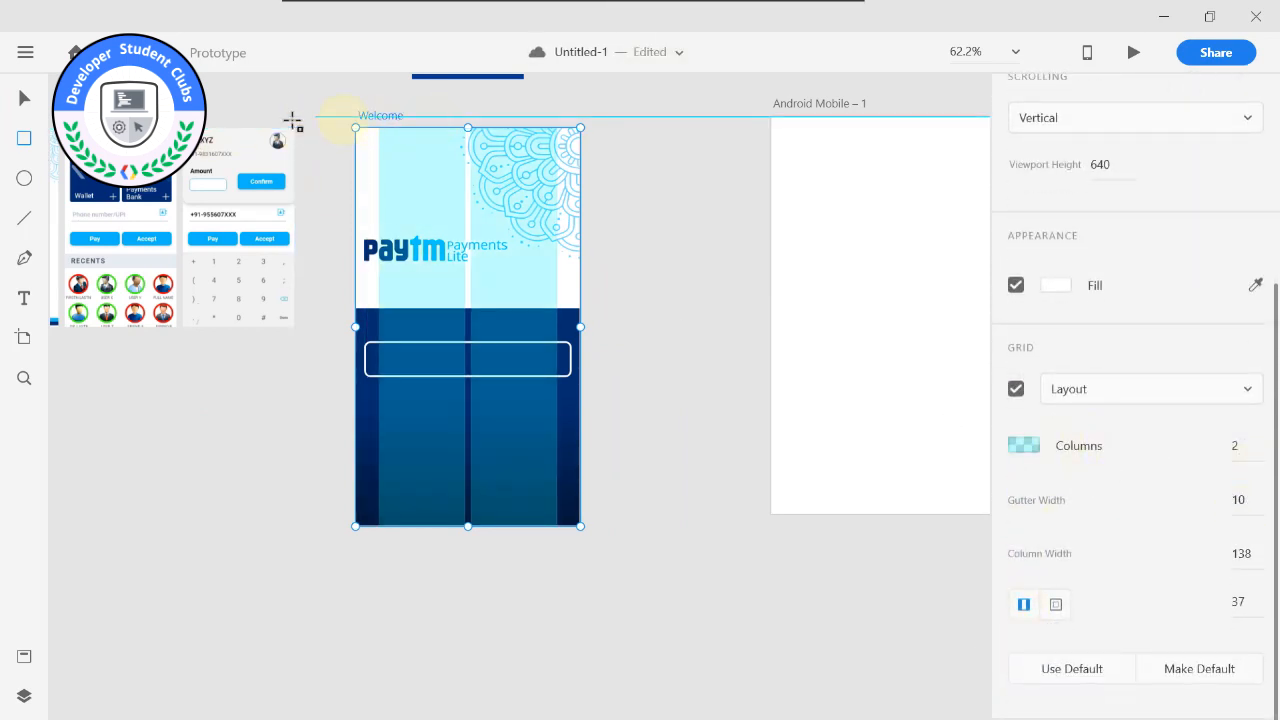
scroll(1126, 203, "up", 3)
scroll(1050, 235, "up", 2)
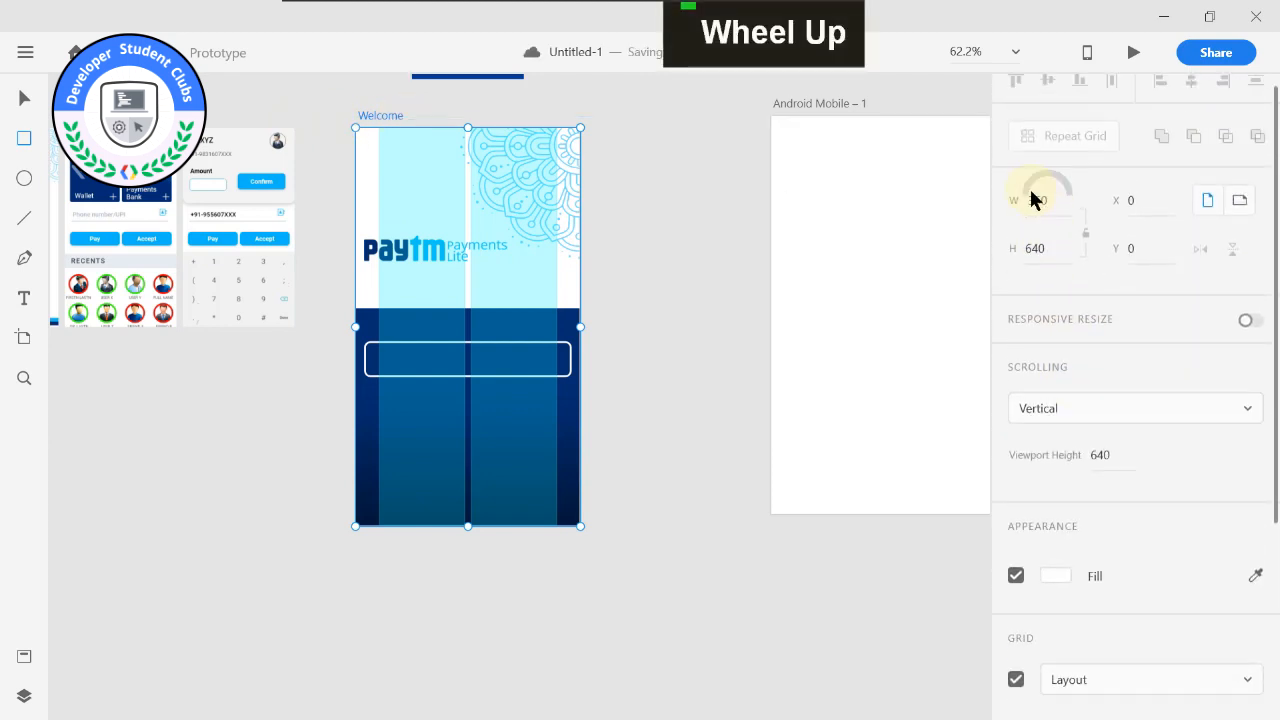
Try to set the column width of the Welcome artboard's two-column layout grid to 330.
scroll(1063, 297, "down", 5)
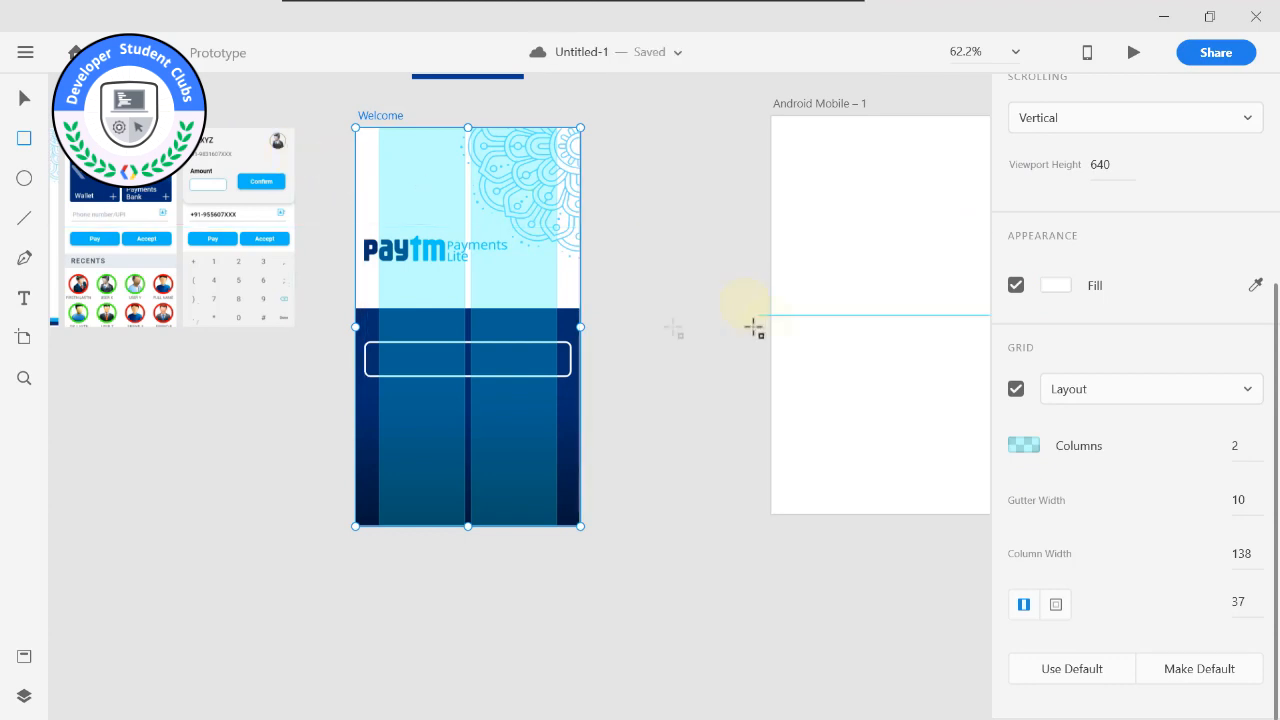
scroll(1130, 500, "down", 1)
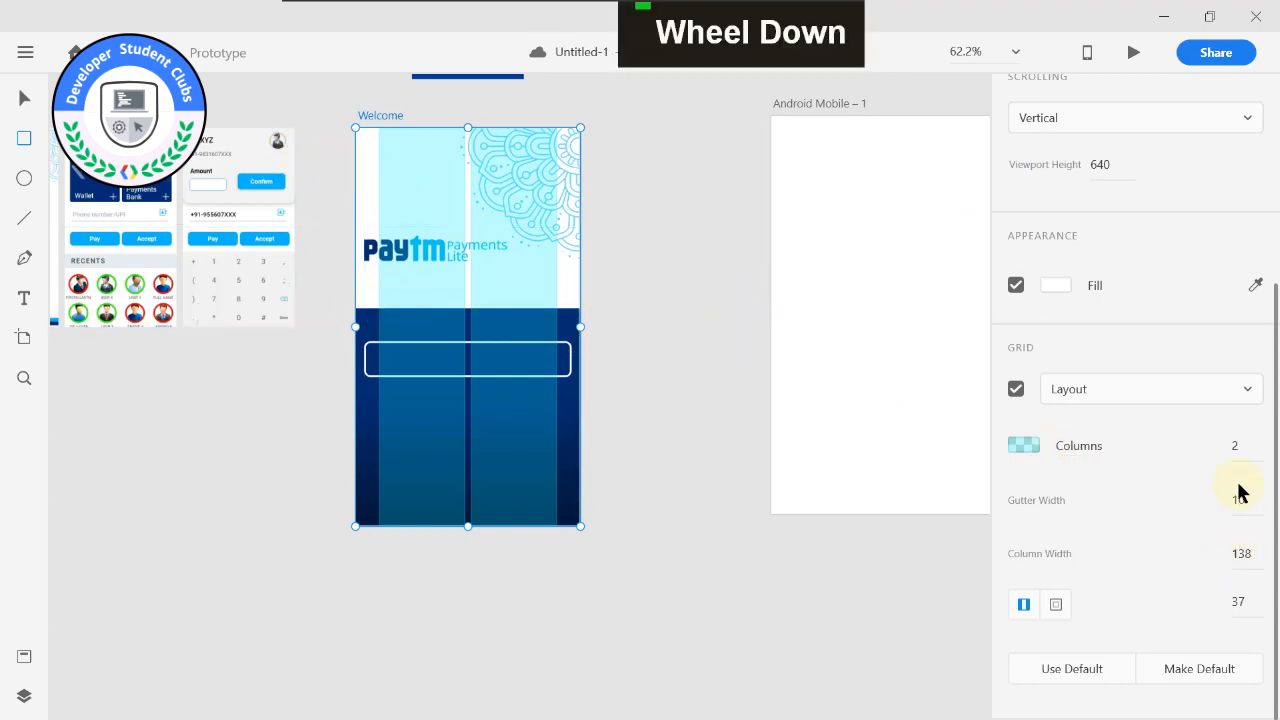
left_click_drag(1248, 562, 1209, 562)
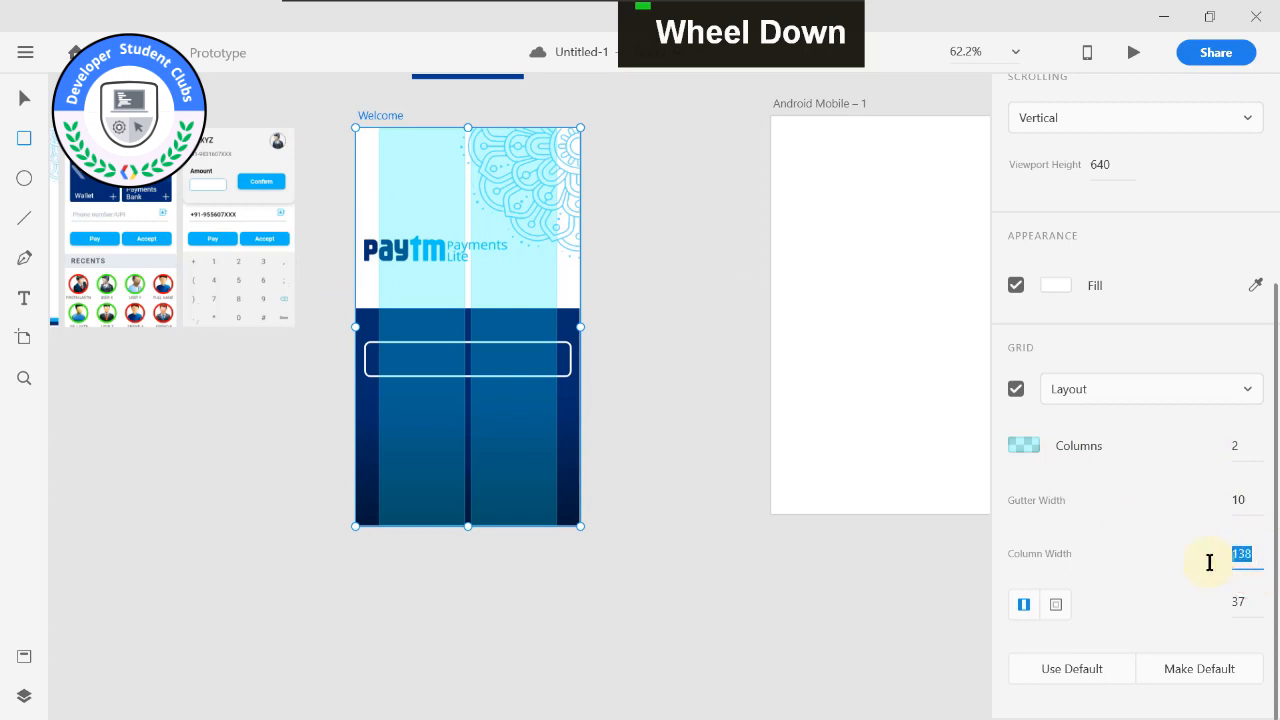
type("330")
key("Return")
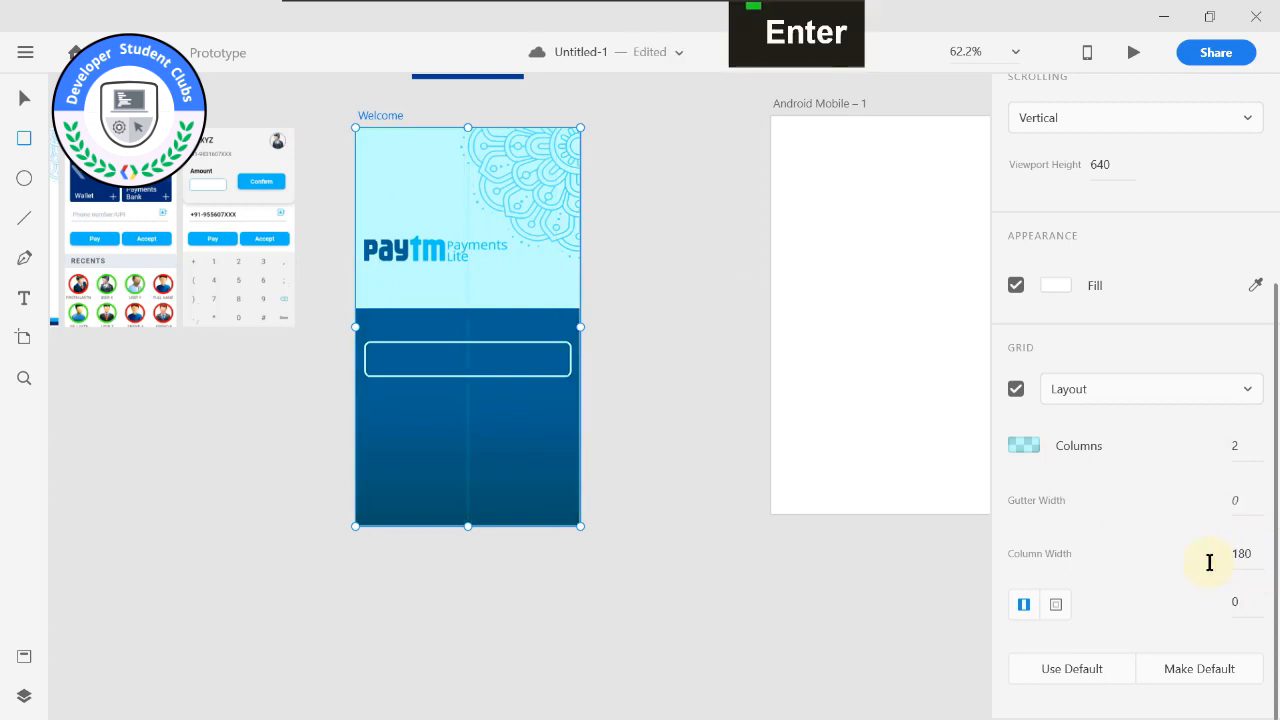
Set the gutter width of the Welcome artboard's two-column layout grid to 330, leaving narrow side margins.
left_click(1240, 498)
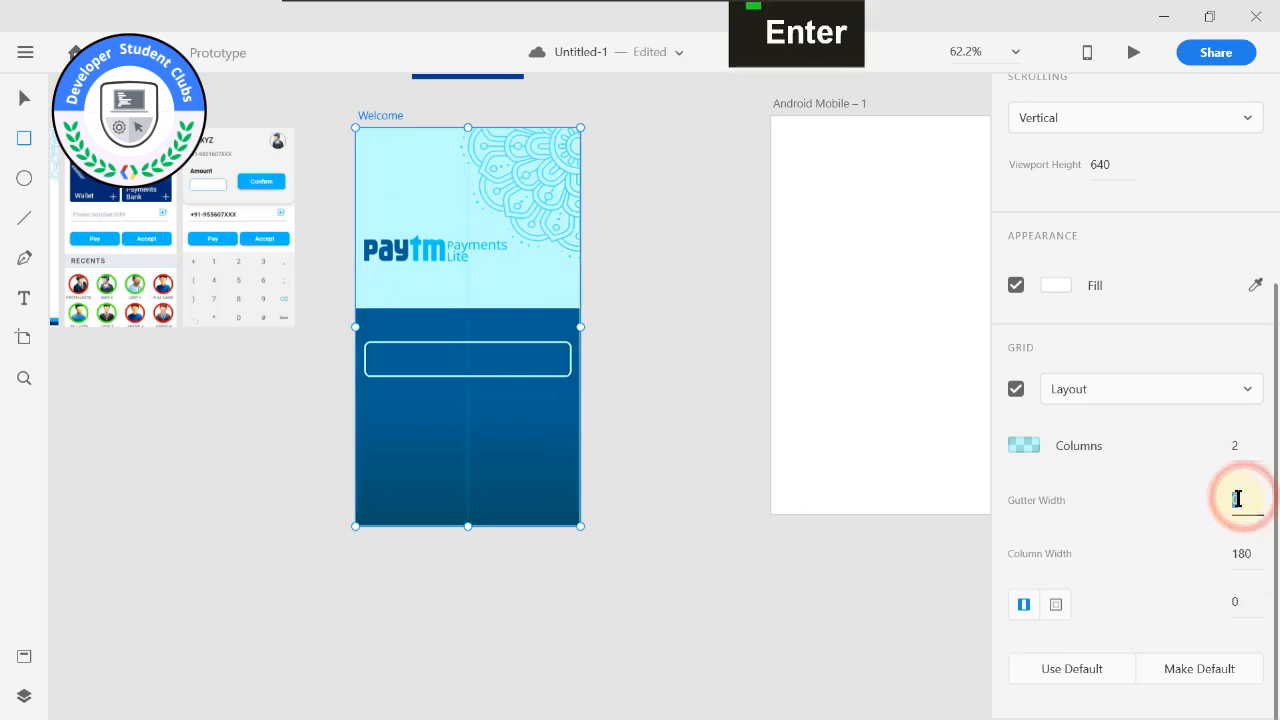
type("330")
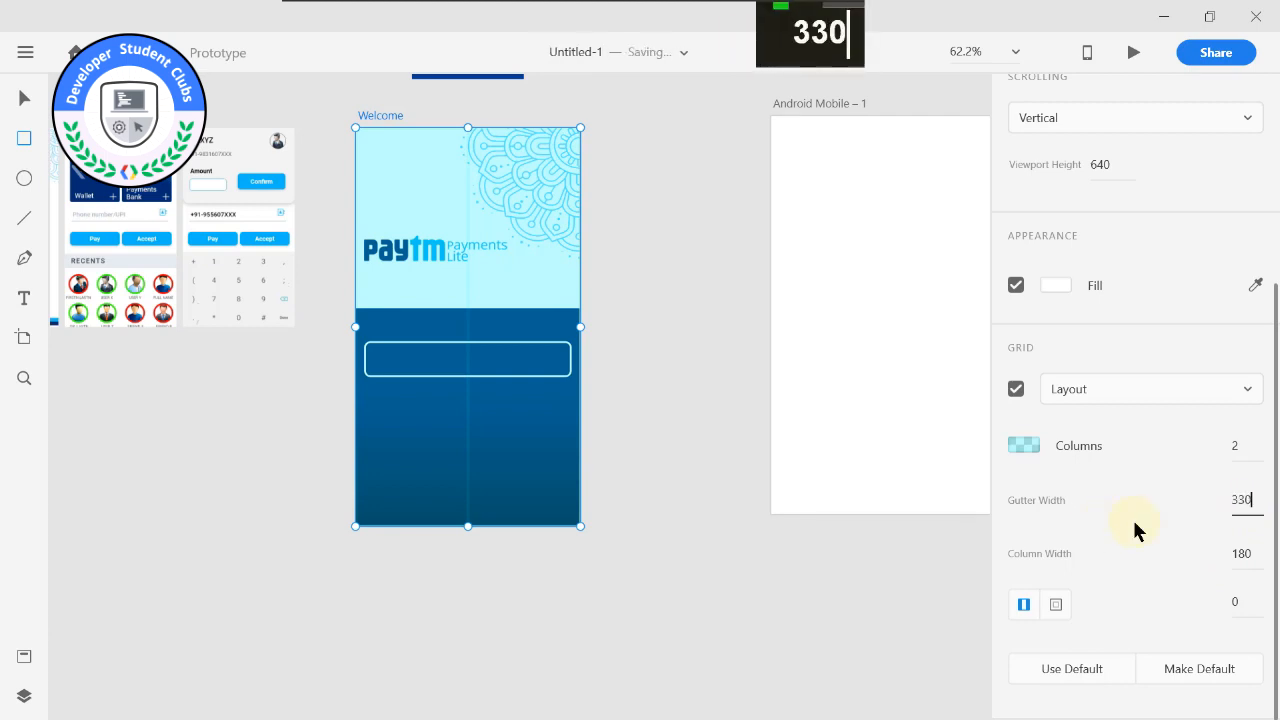
key("Return")
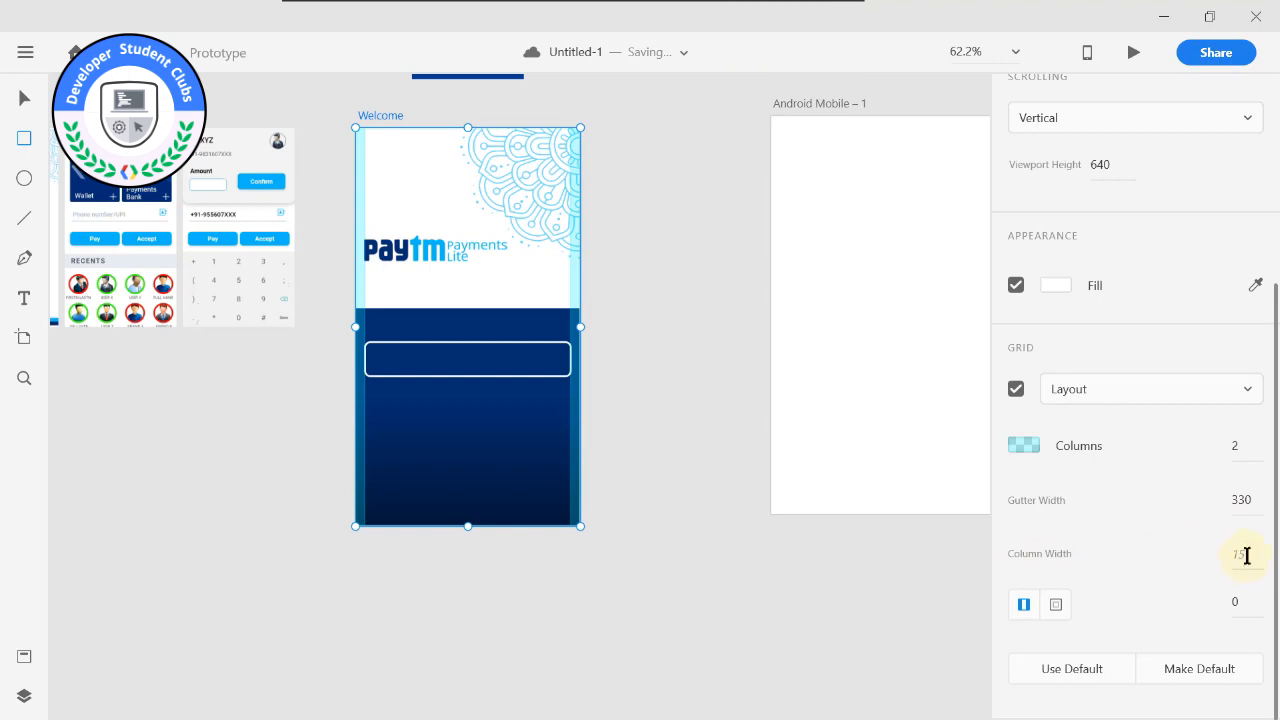
left_click(929, 523)
left_click(1215, 545)
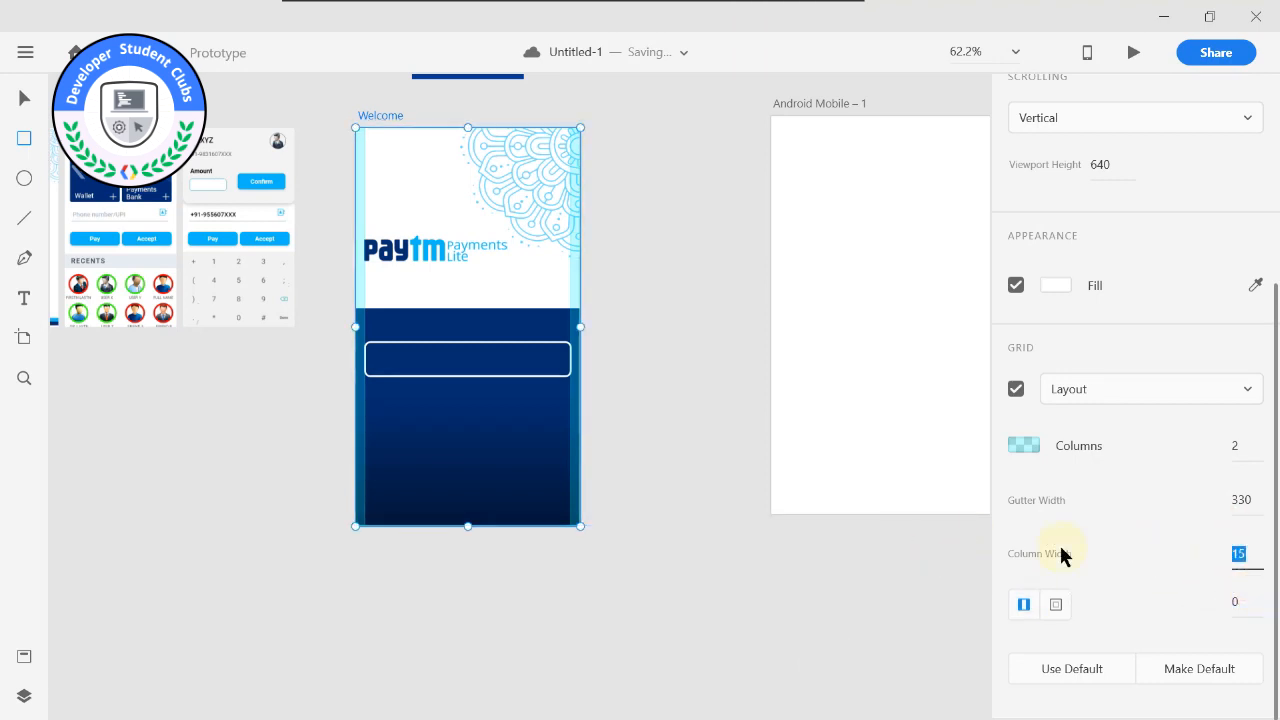
double_click(813, 547)
left_click(1240, 560)
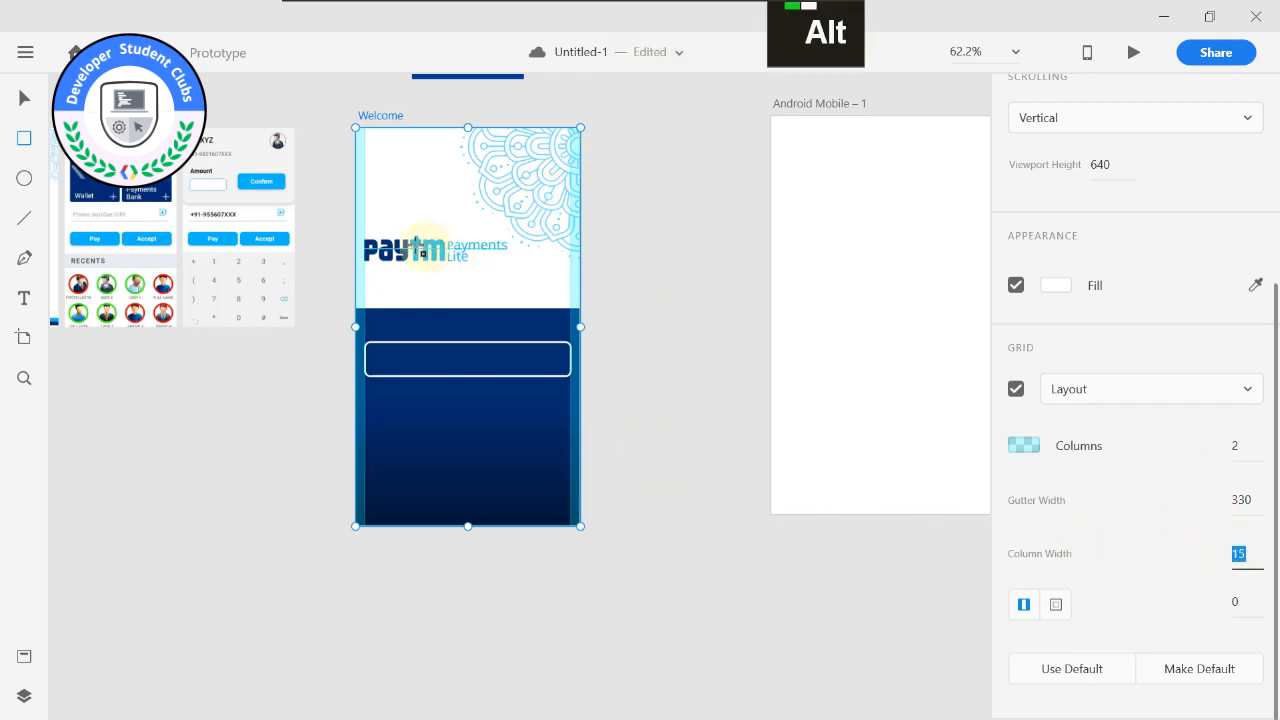
Move the Paytm logo to X 15, Y 156 so its left edge lines up with the inner edge of the grid column.
scroll(291, 263, "up", 1)
middle_click(291, 263)
scroll(327, 345, "up", 2)
scroll(327, 345, "up", 1)
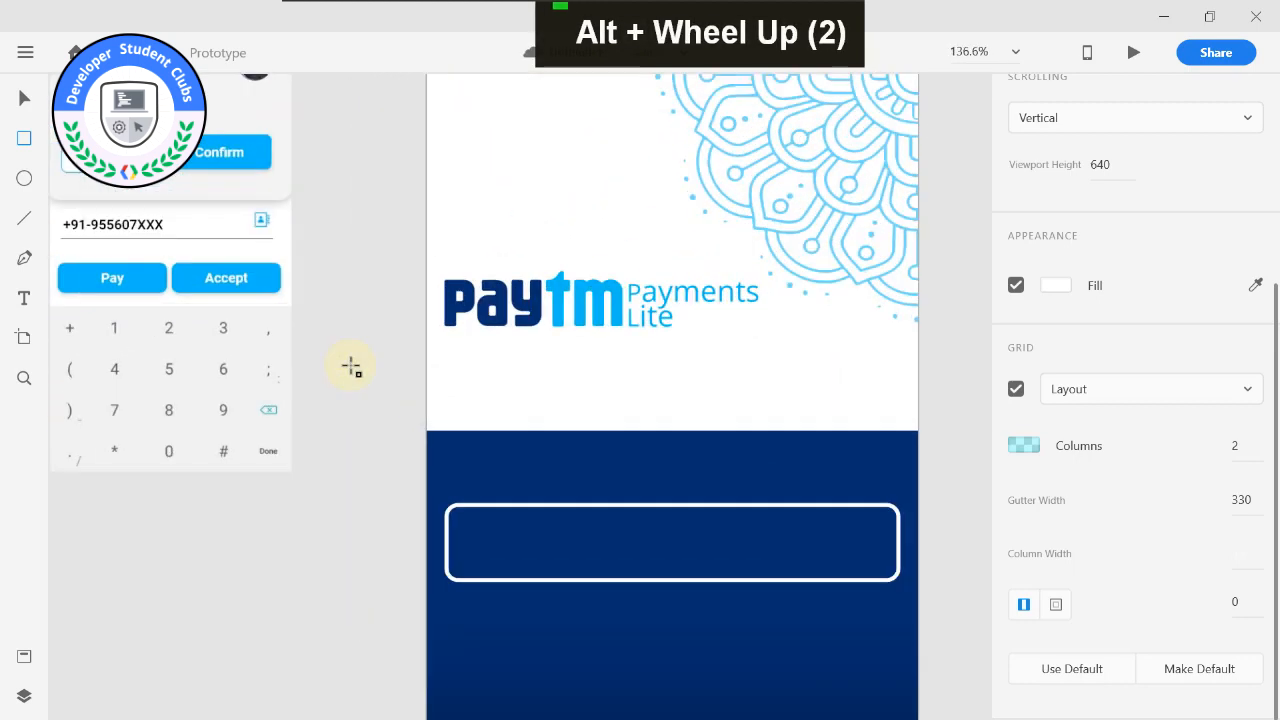
middle_click(349, 363)
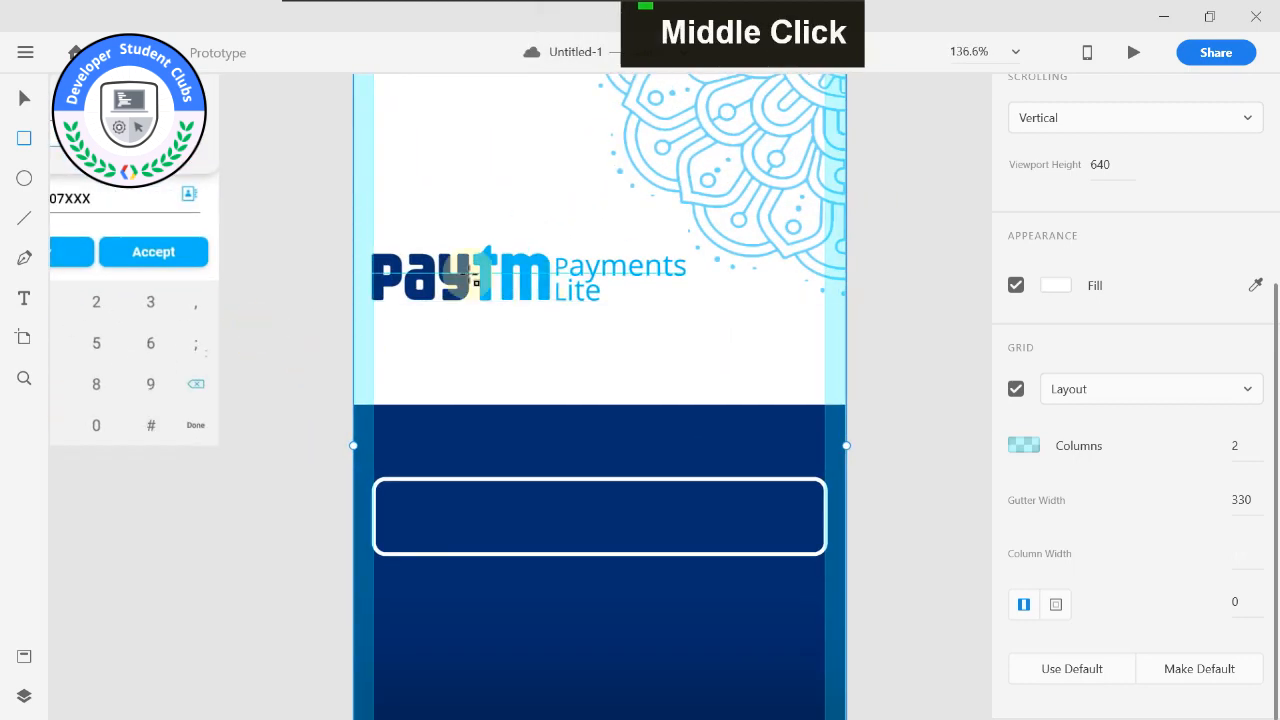
left_click_drag(473, 278, 476, 258)
Place the icon strip image from File Explorer below the Paytm logo and size it to the artboard's width, 360 by 69.
scroll(297, 357, "down", 5)
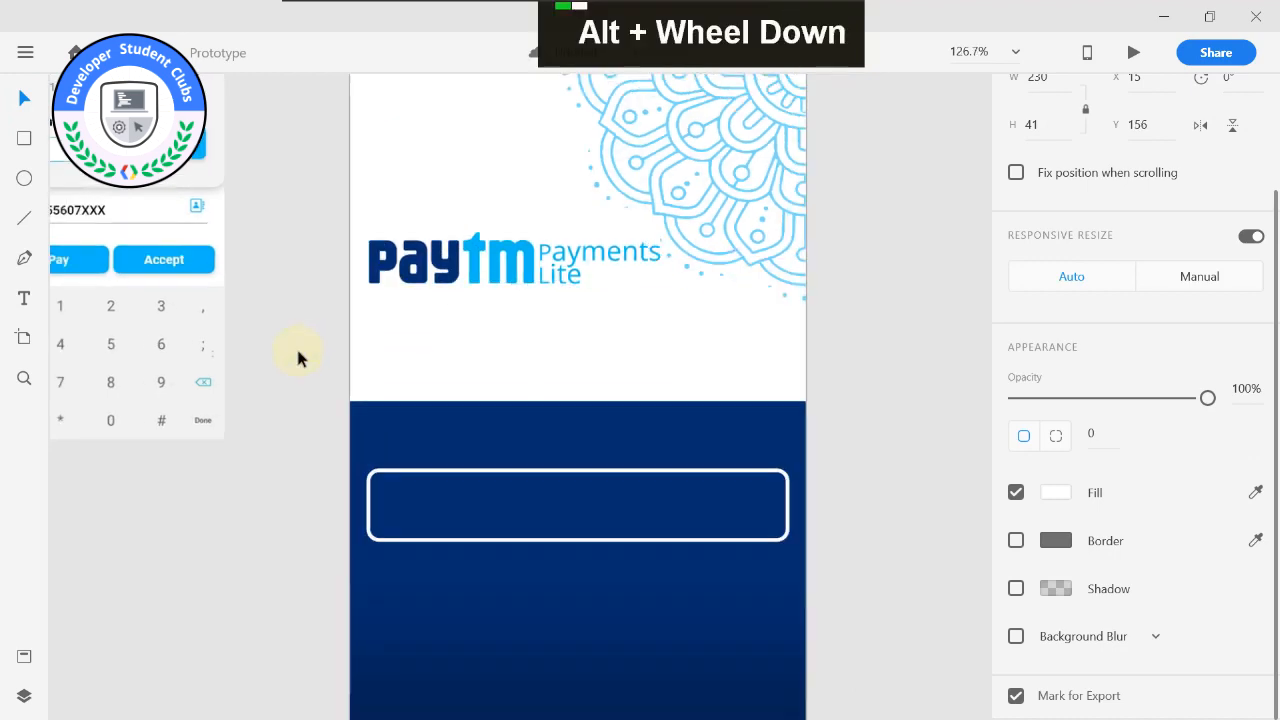
middle_click(283, 297)
key("super")
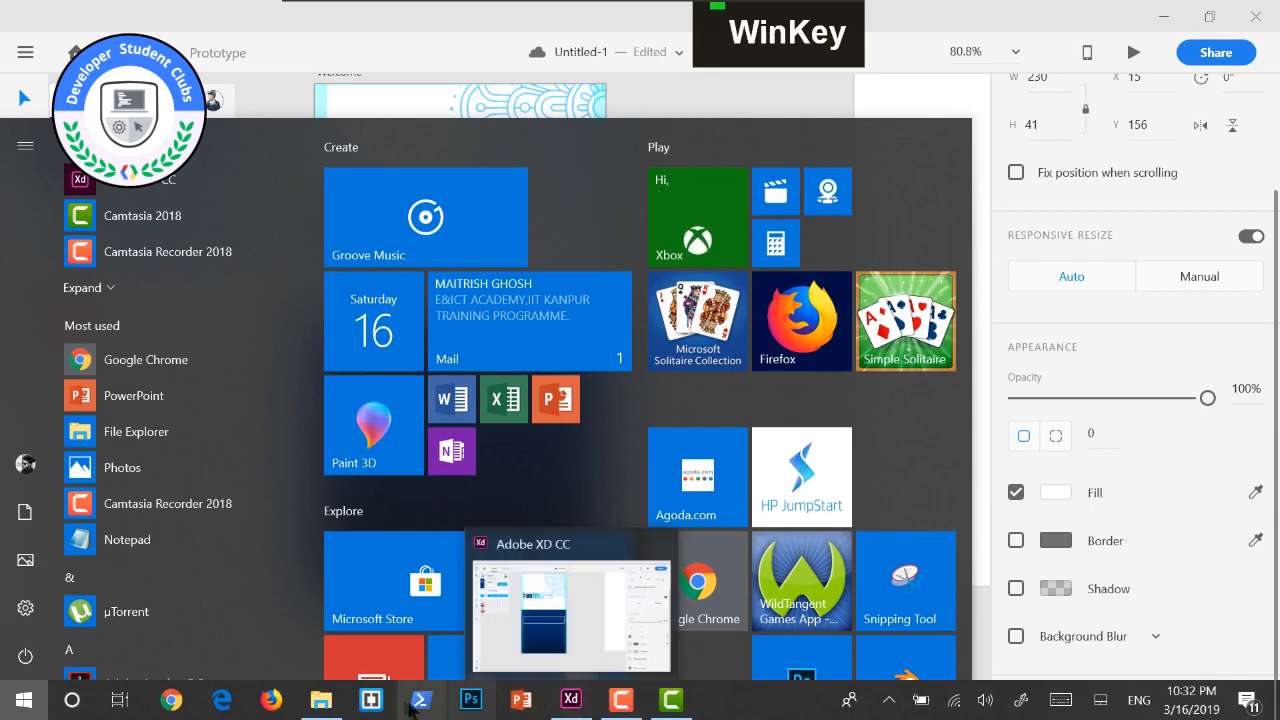
left_click(320, 699)
left_click_drag(929, 162, 437, 286)
scroll(437, 290, "up", 1)
scroll(438, 288, "up", 4)
left_click_drag(500, 341, 295, 292)
left_click_drag(758, 236, 720, 241)
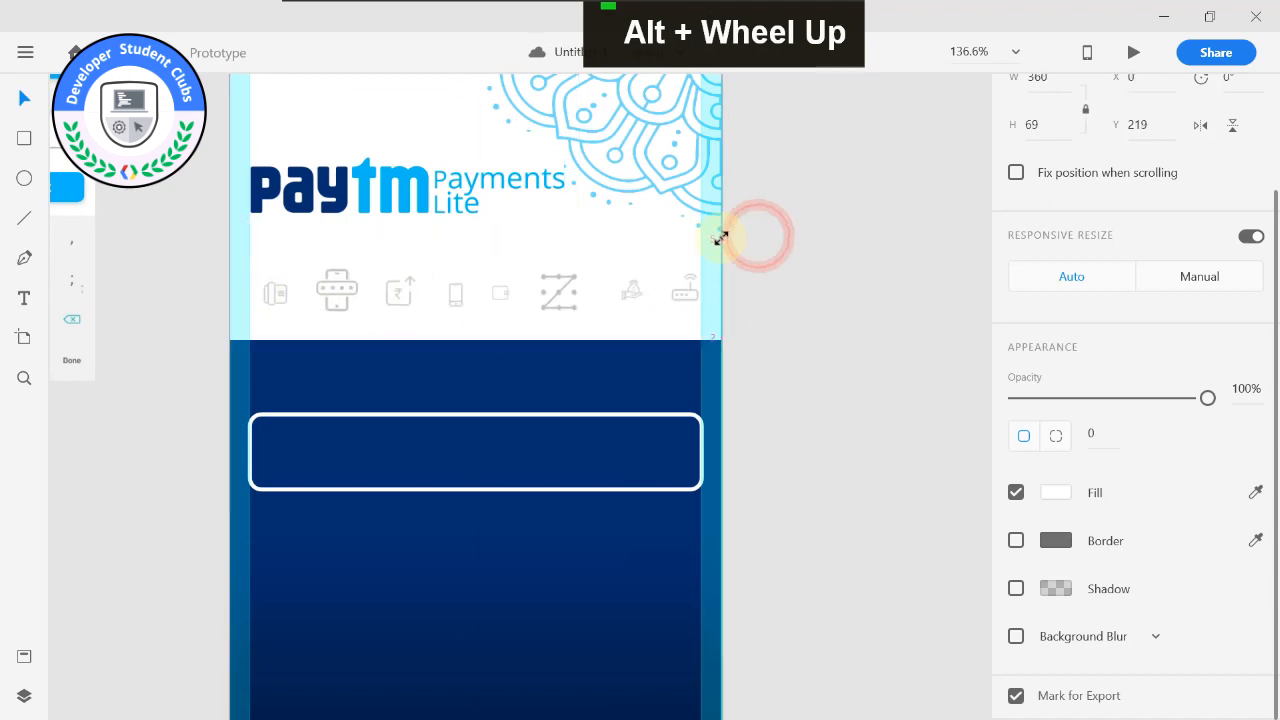
Shift the white rounded rectangle down to Y 354, keeping it centred horizontally on the blue area.
scroll(791, 264, "down", 3)
scroll(806, 331, "down", 3)
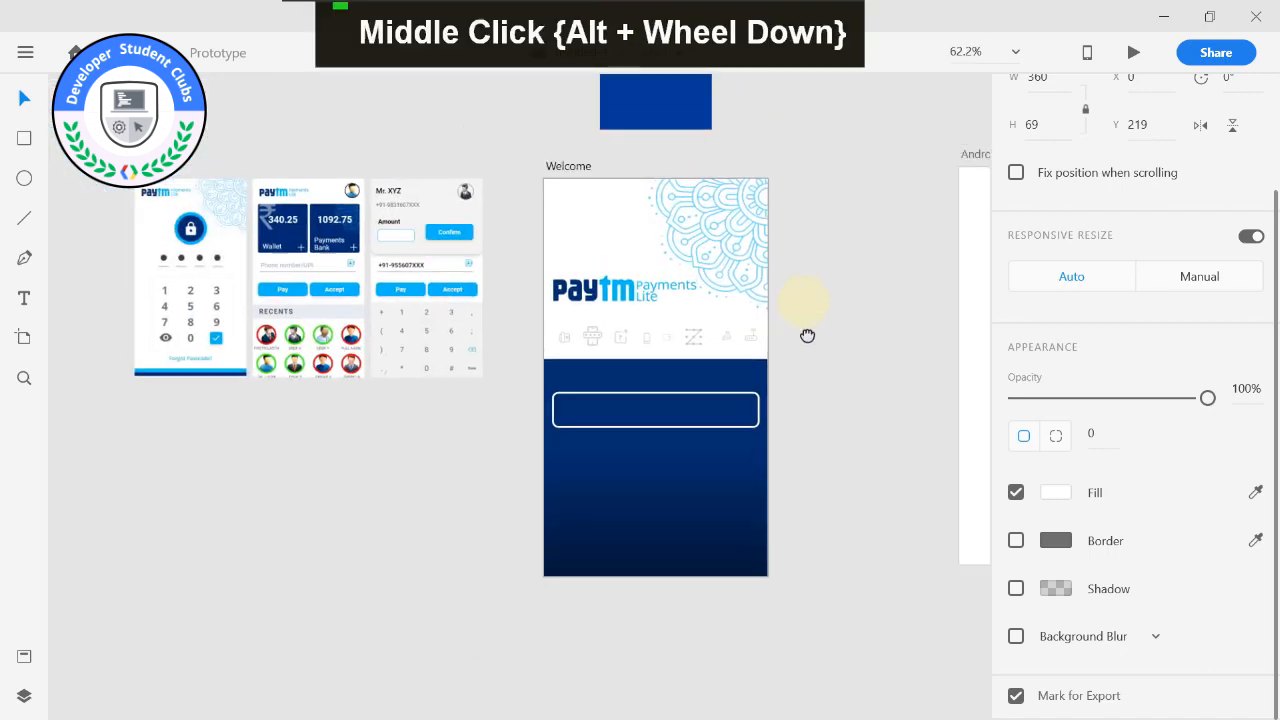
scroll(806, 337, "up", 4)
scroll(463, 398, "up", 2)
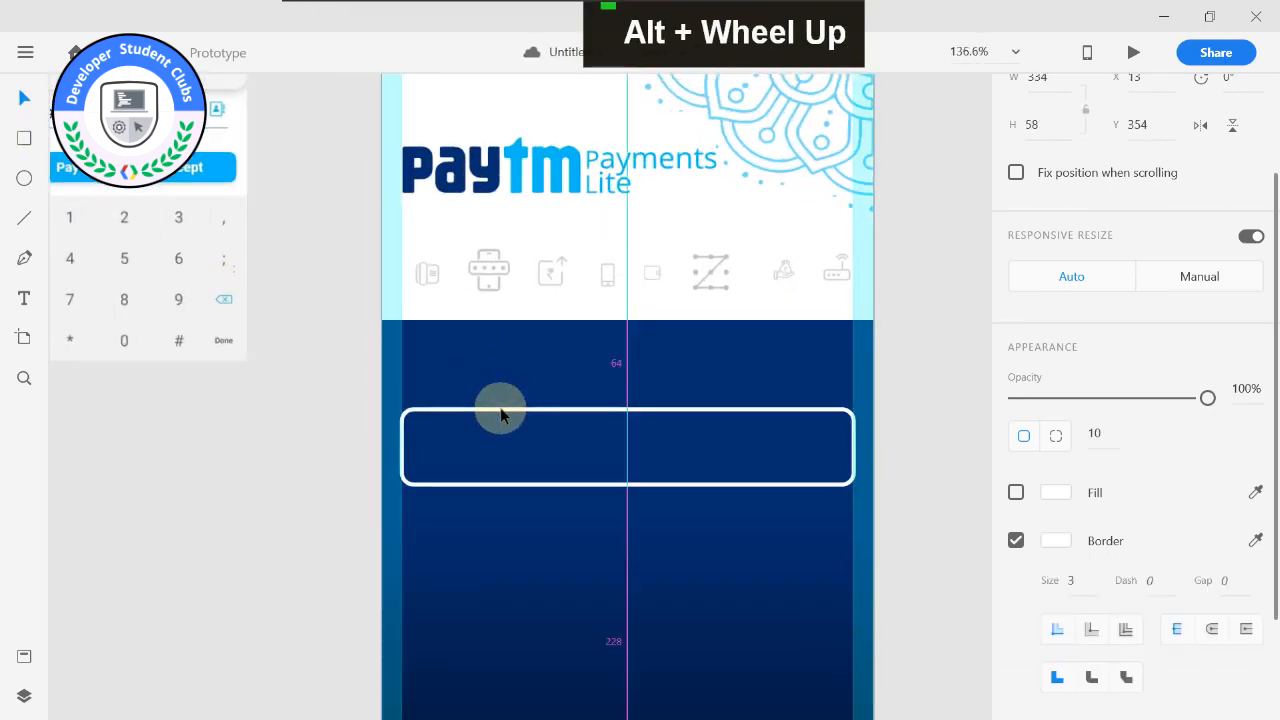
left_click(412, 410)
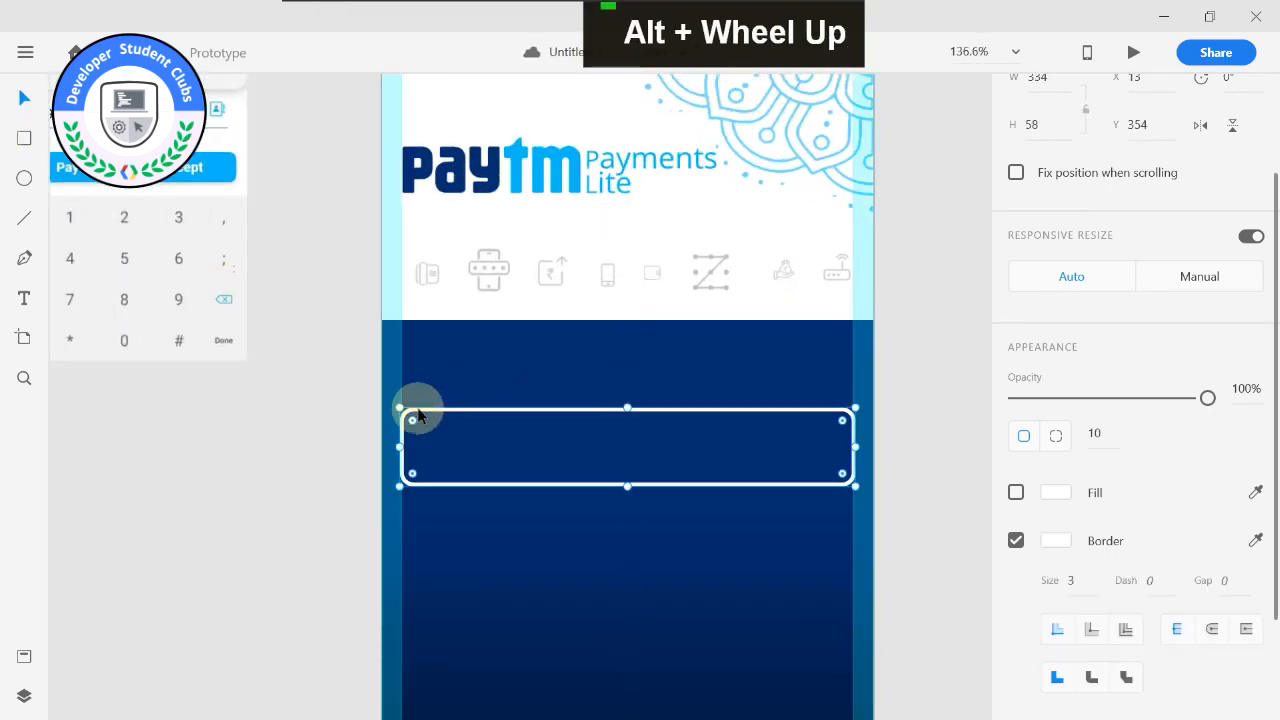
Add an area text box about 280 by 38 above the rounded rectangle with the text "Enter Phone number".
left_click(24, 299)
left_click_drag(402, 345, 815, 400)
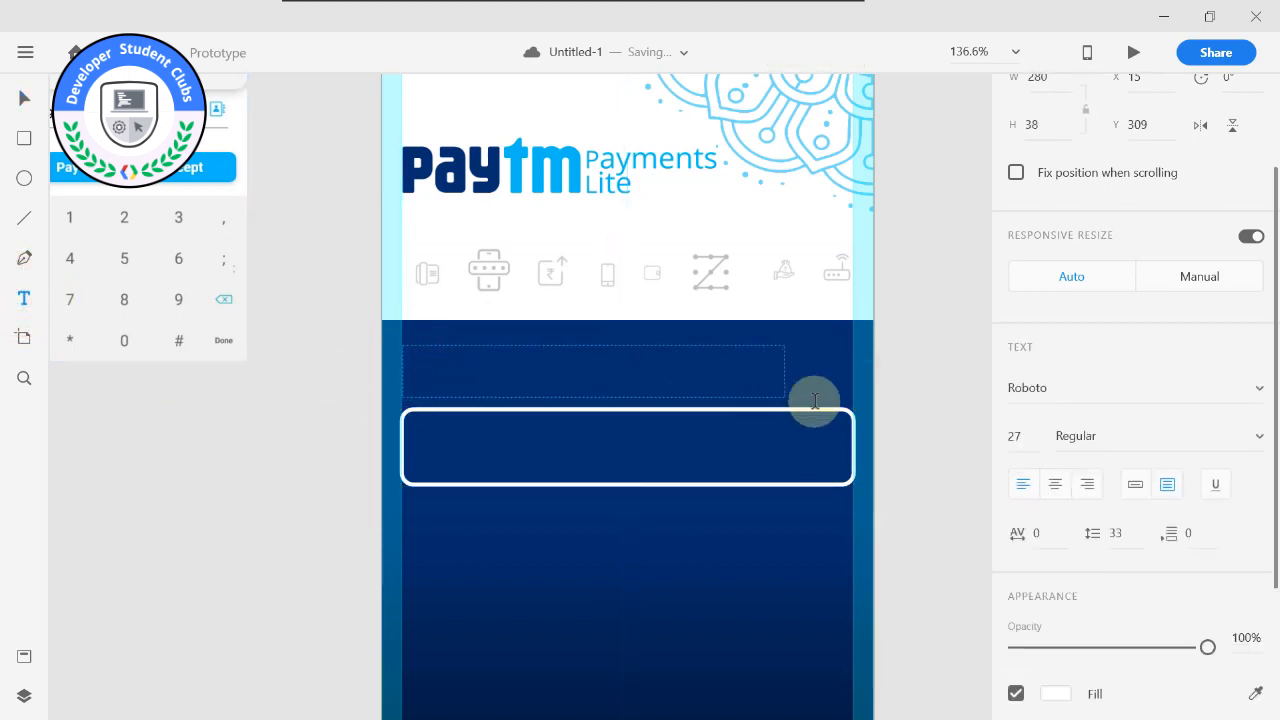
type("W")
key("BackSpace")
type("Etner")
key("BackSpace")
key("BackSpace")
key("BackSpace")
type("nter ")
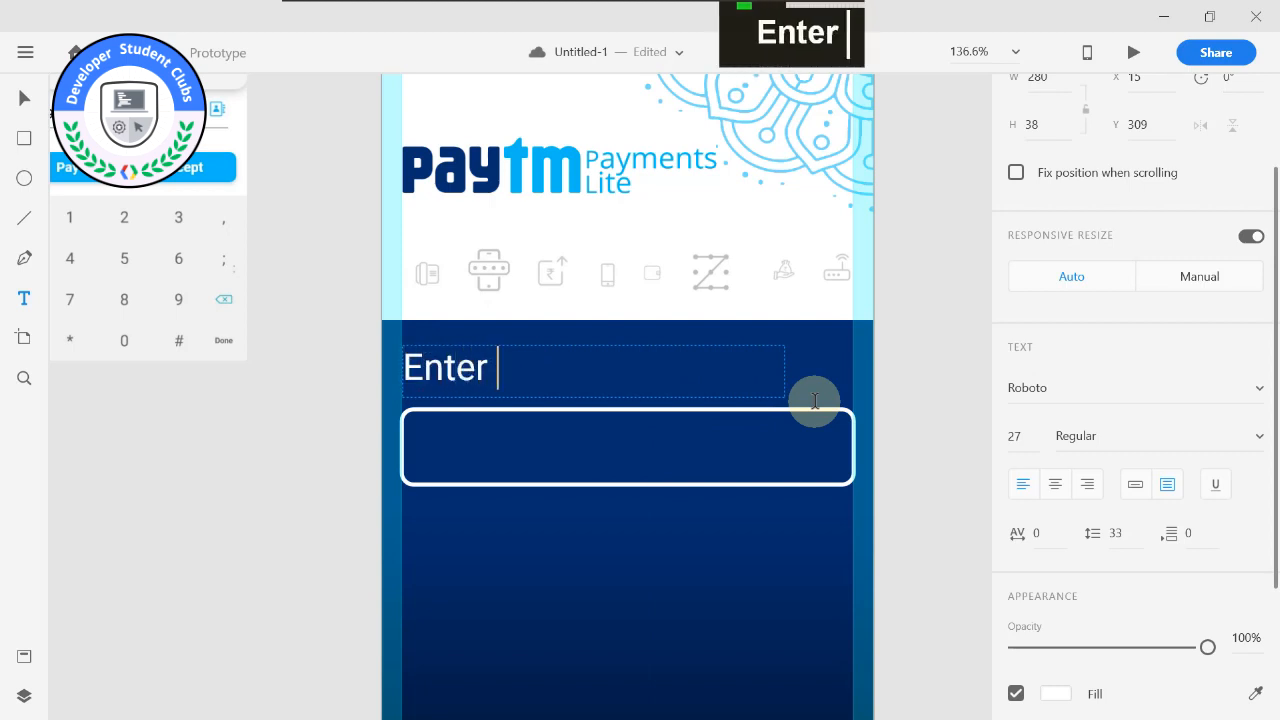
type("Phone number")
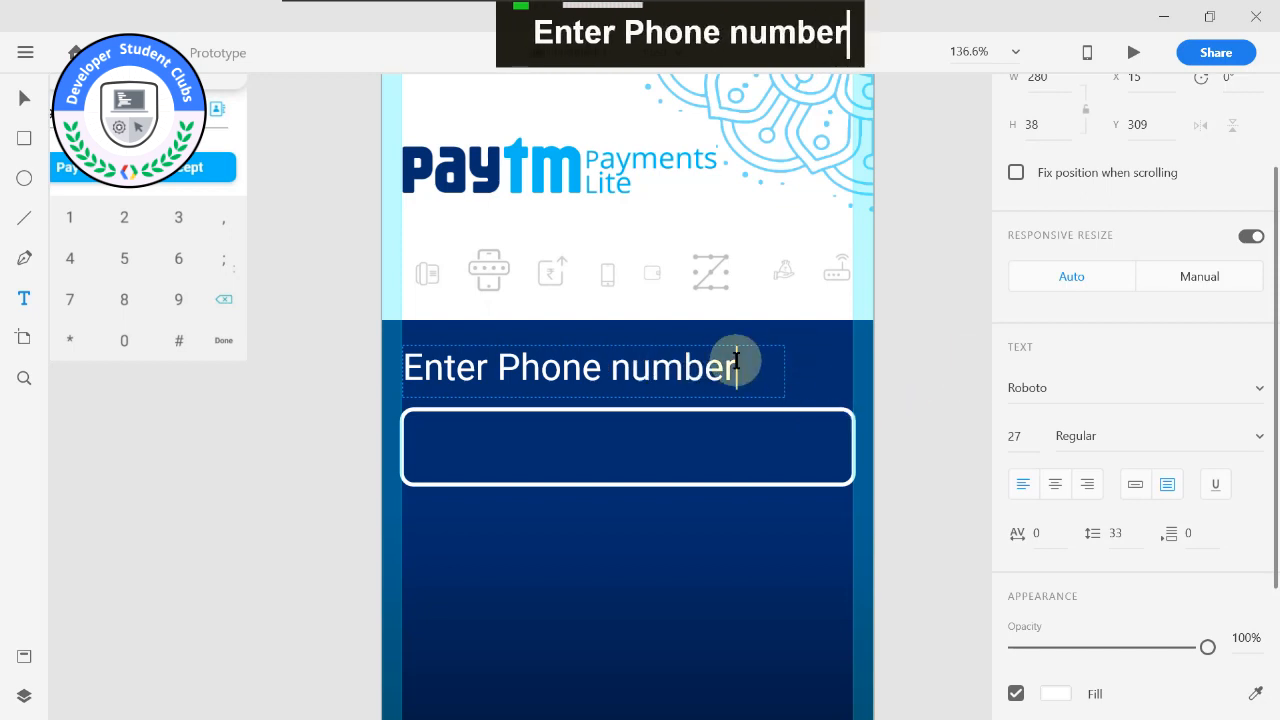
left_click_drag(737, 366, 361, 379)
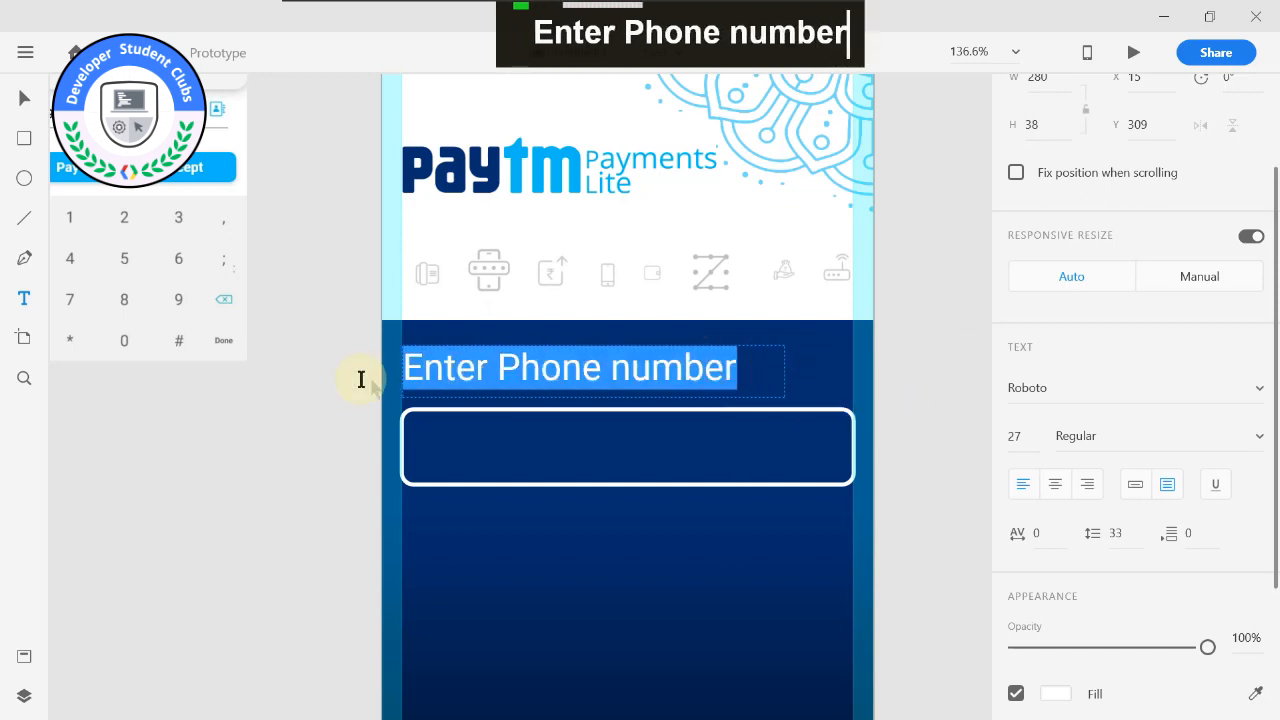
left_click(862, 350)
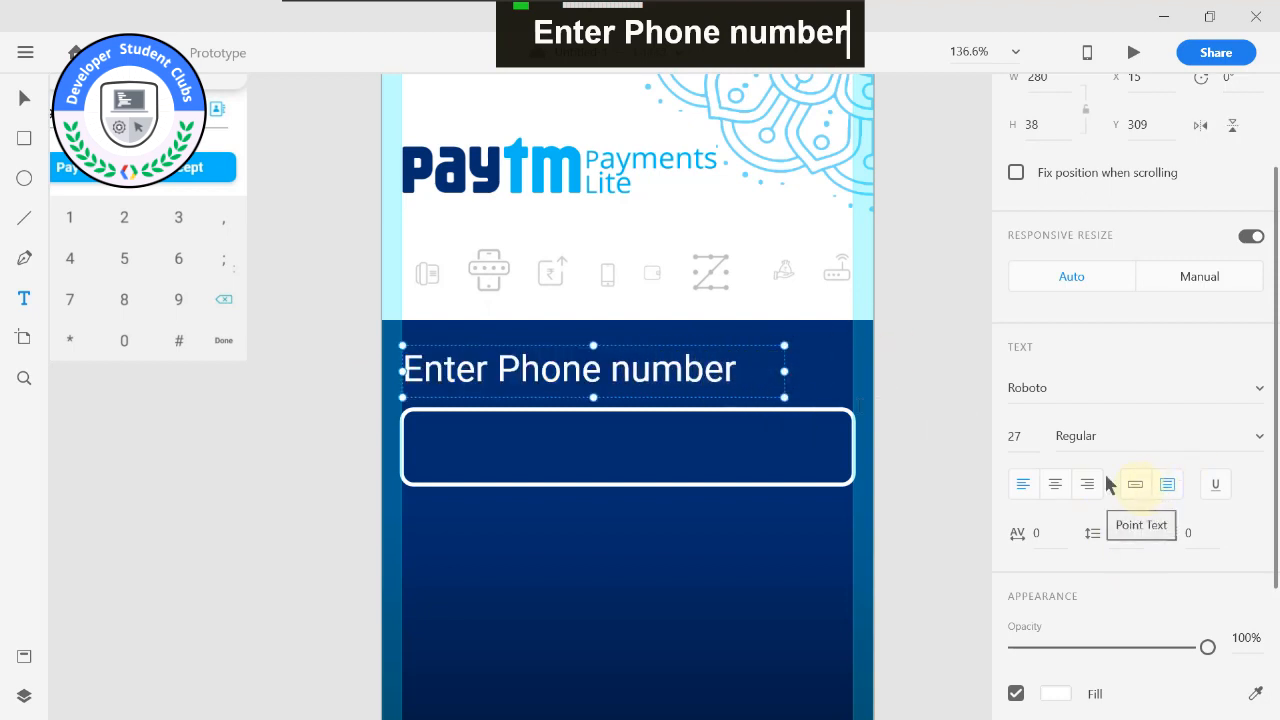
Convert the "Enter Phone number" label to point text, enlarge it to size 28 and place it at X 15, Y 310.
left_click(1155, 486)
left_click(1135, 487)
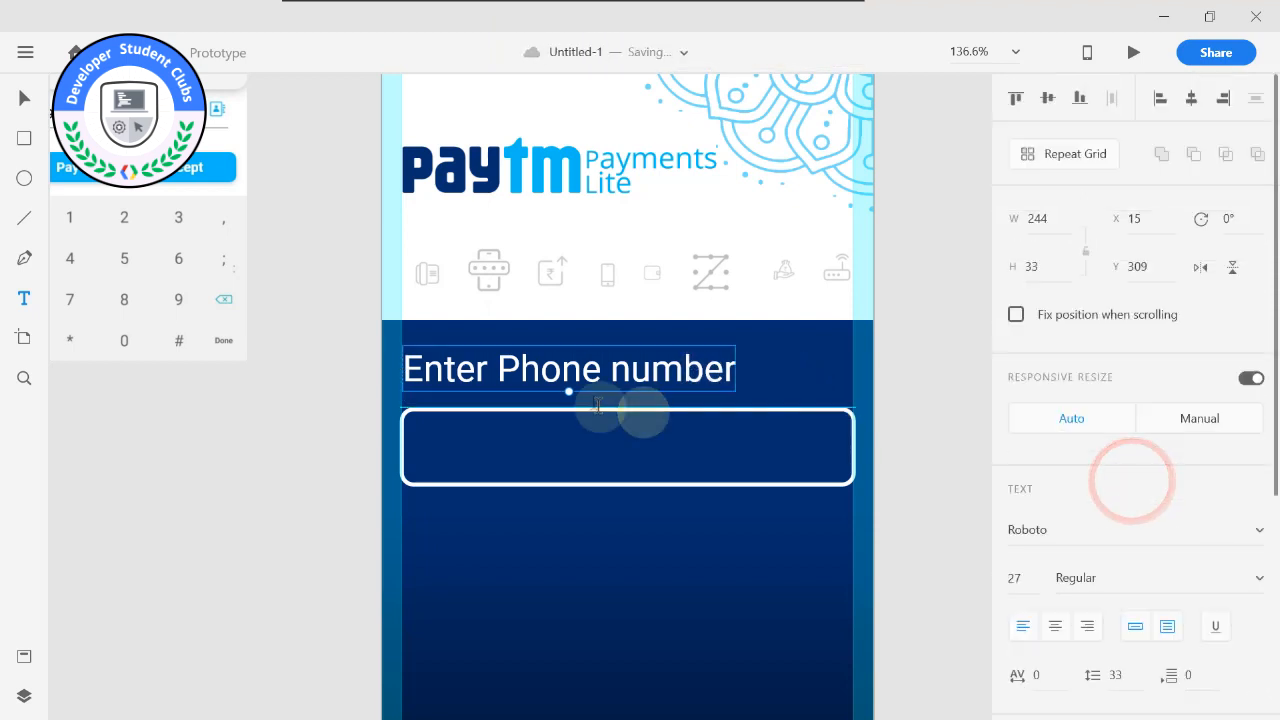
left_click_drag(571, 393, 586, 376)
left_click(771, 364)
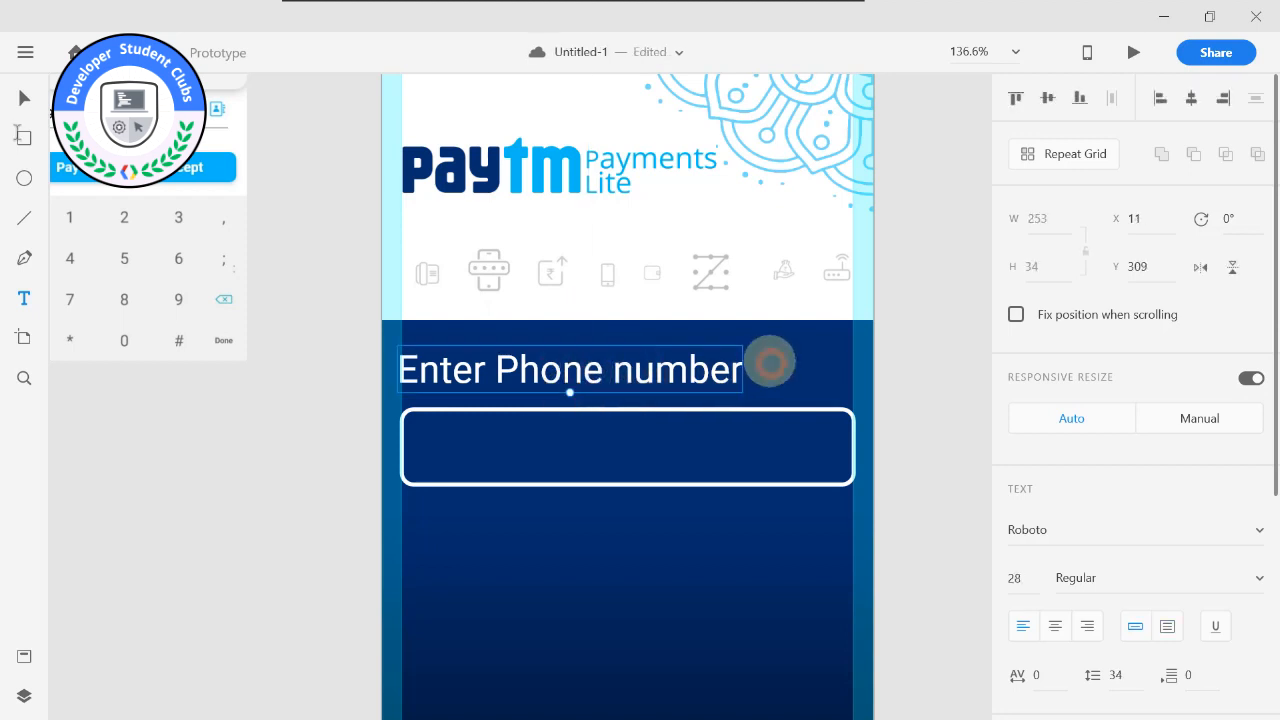
left_click(22, 100)
left_click_drag(515, 345, 523, 360)
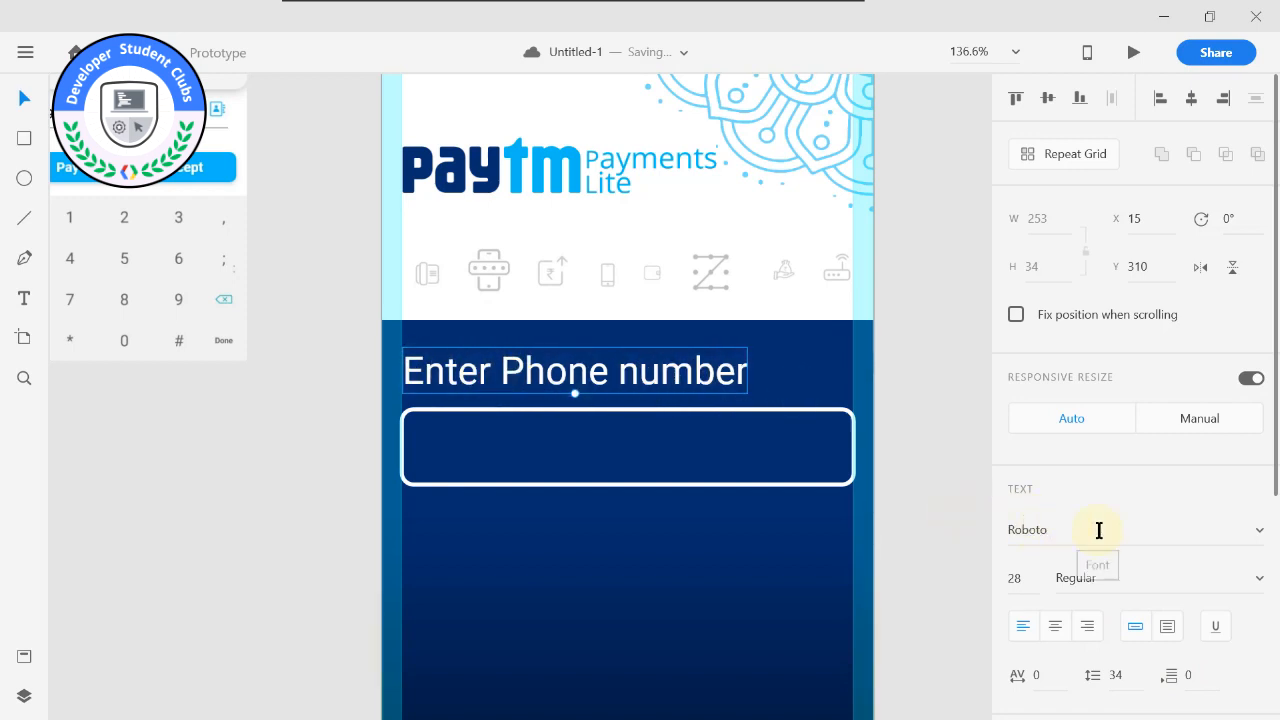
Set the font size of the "Enter Phone number" label to 25.
left_click(1016, 576)
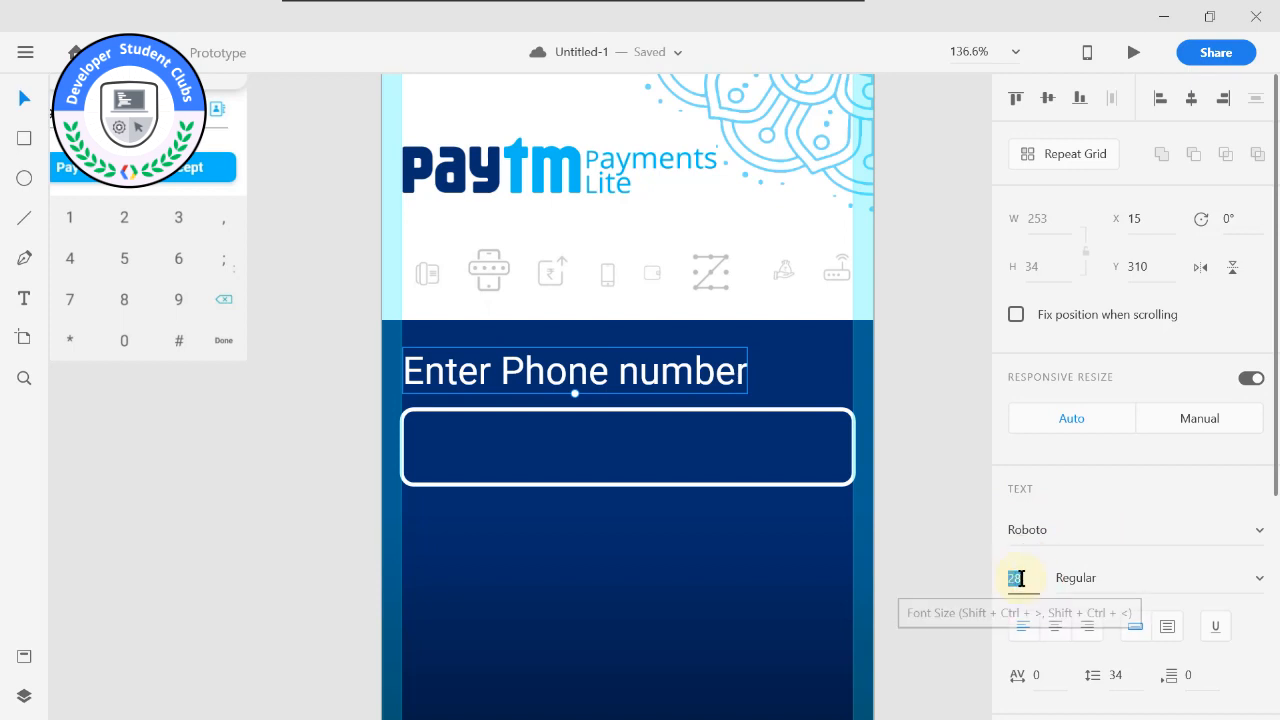
type("22")
key("BackSpace")
type("5")
key("Return")
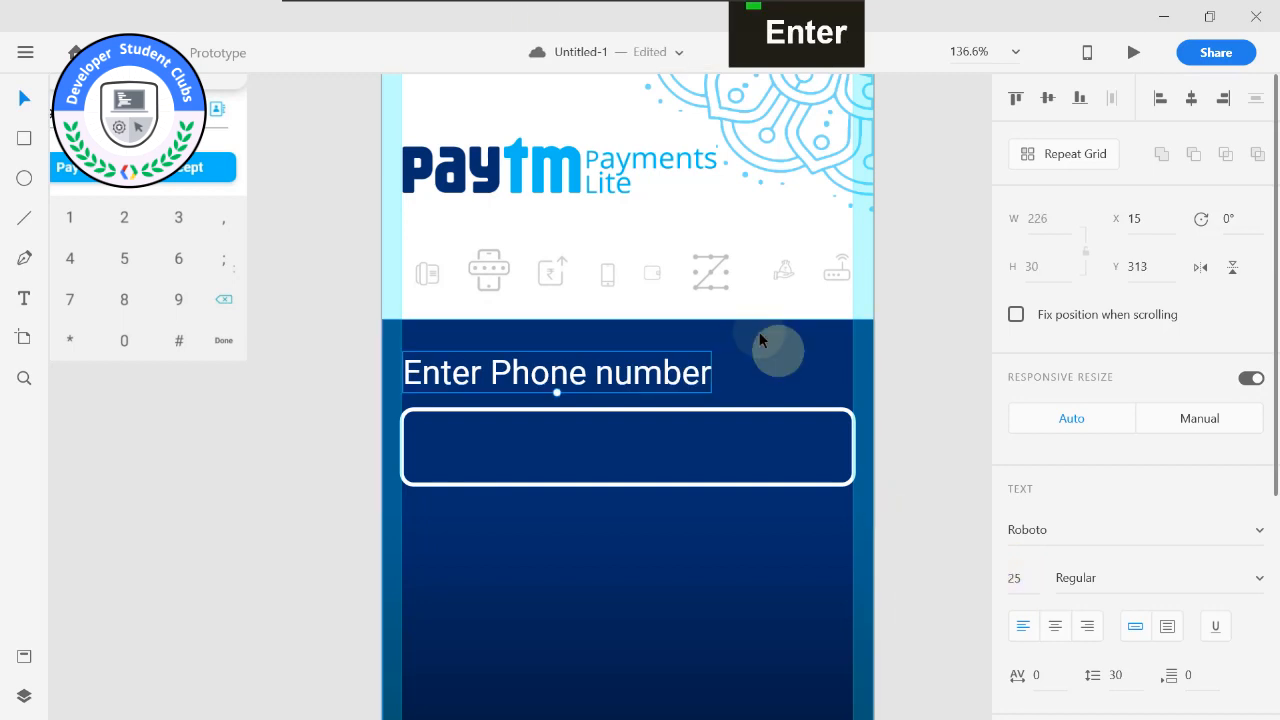
scroll(1000, 560, "down", 2)
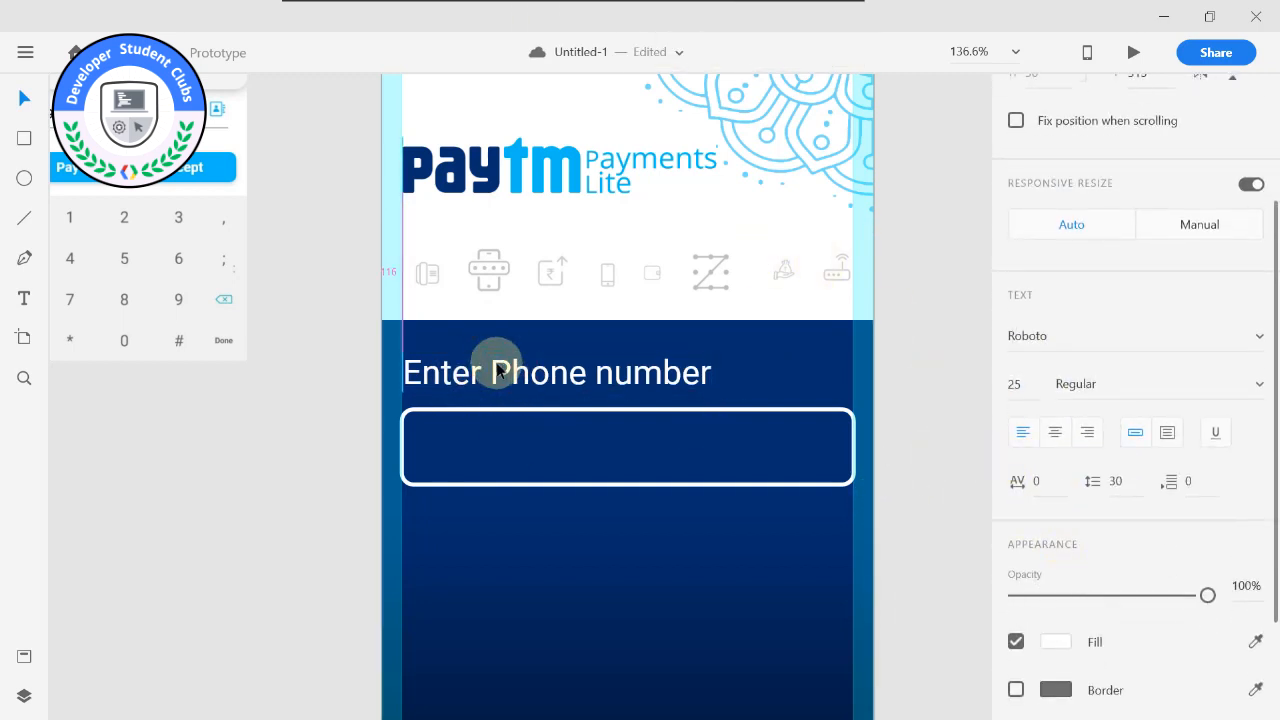
Add a text box about 296 by 35 inside the rounded rectangle and enter a partly masked sample phone number.
left_click(502, 455)
left_click(20, 302)
left_click_drag(423, 418, 826, 466)
type("+")
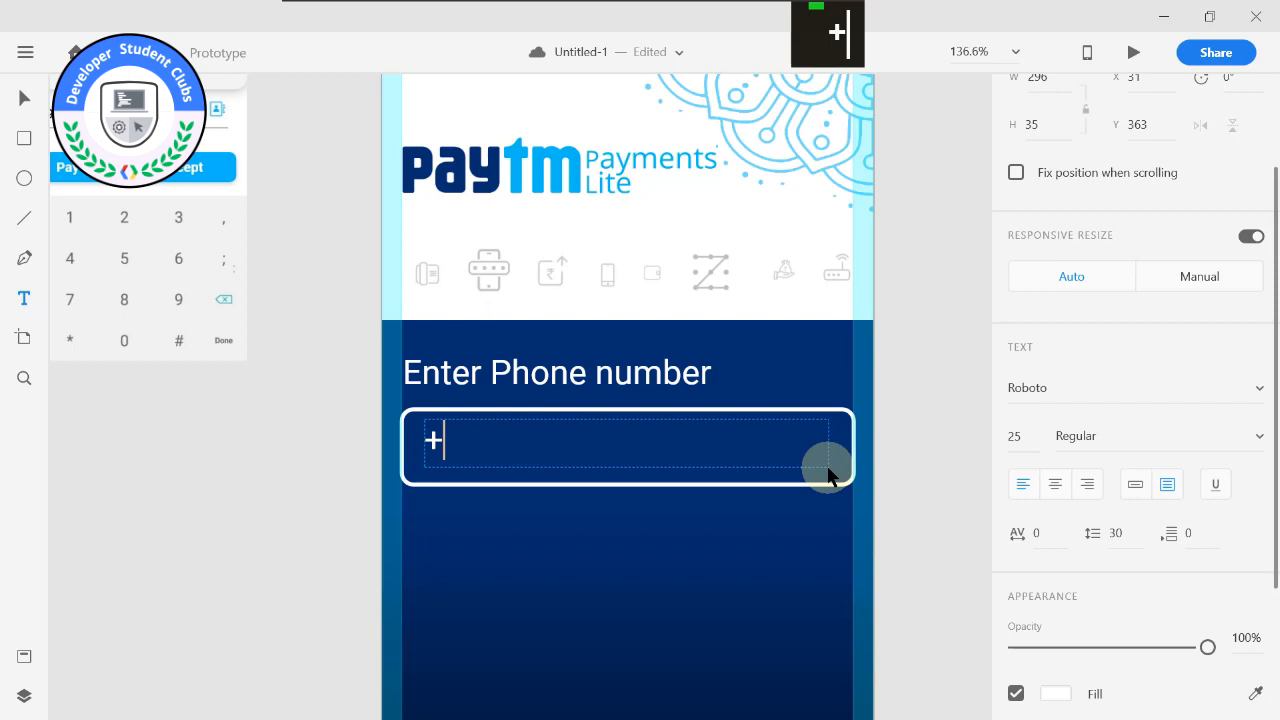
type("91-955")
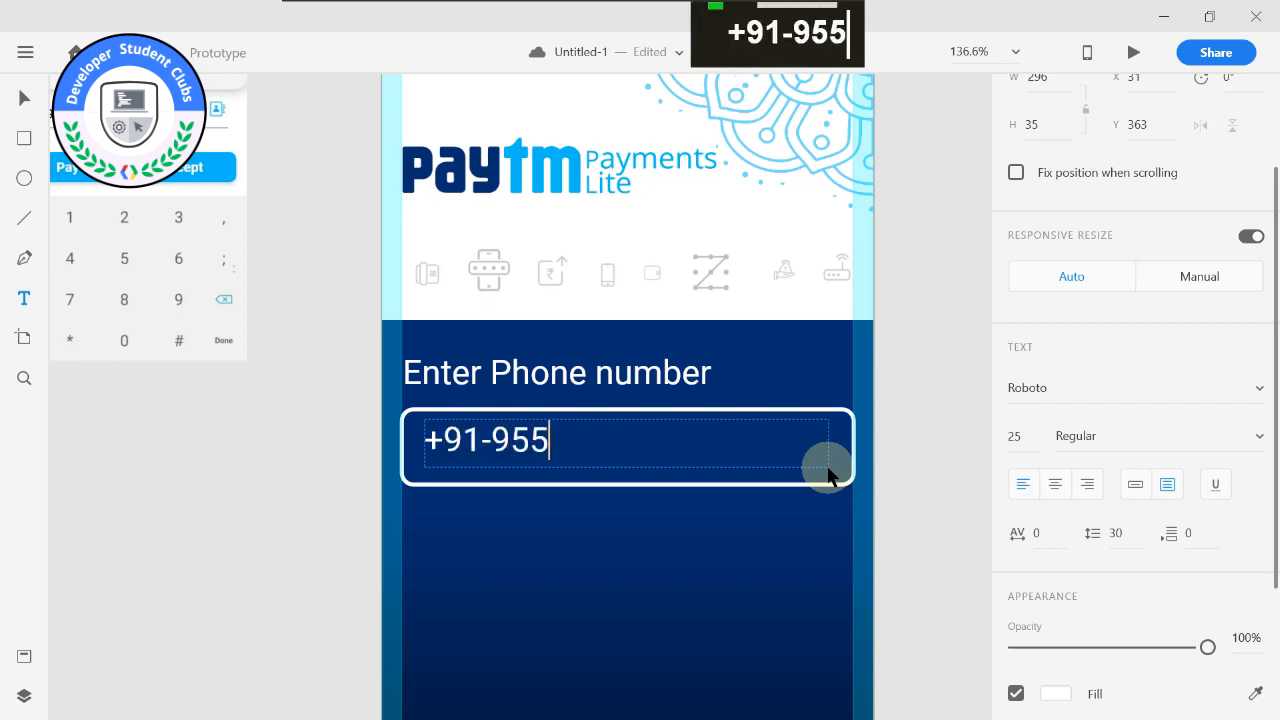
type("605xxx")
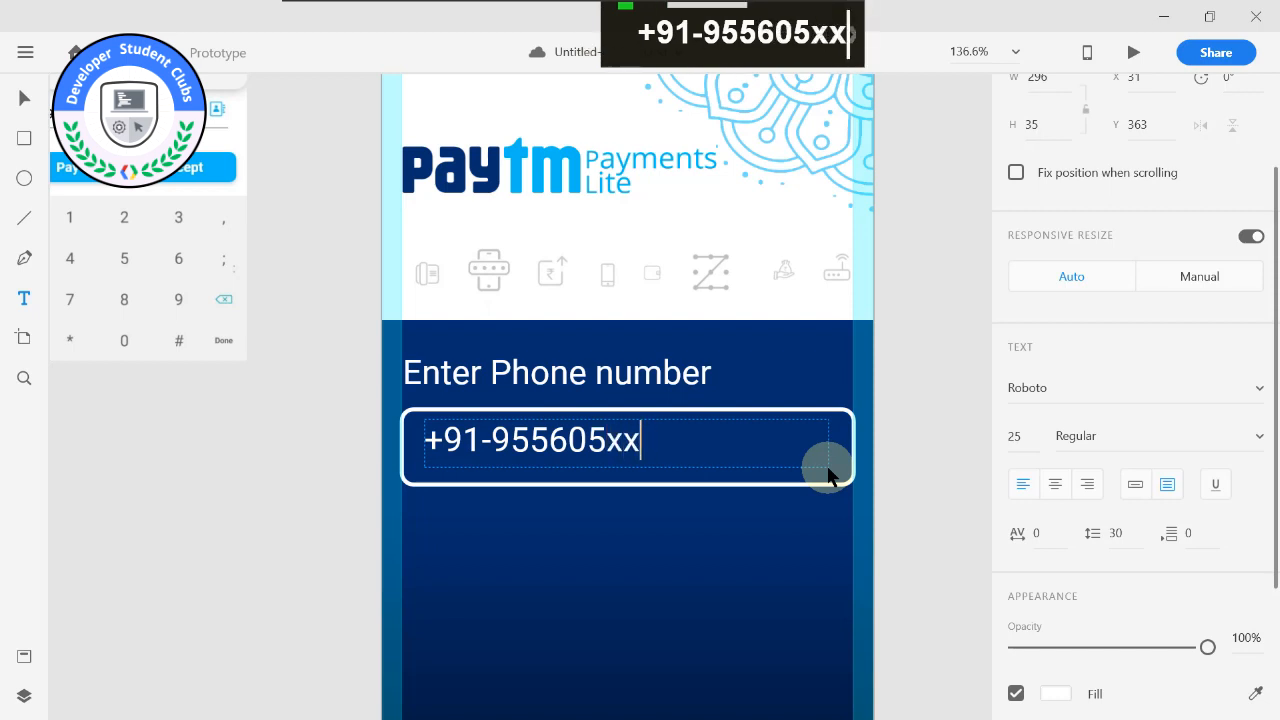
Replace the lowercase masking letters at the end of the sample phone number with "XXX".
key("BackSpace")
key("BackSpace")
key("BackSpace")
key("Caps_Lock")
key("Escape")
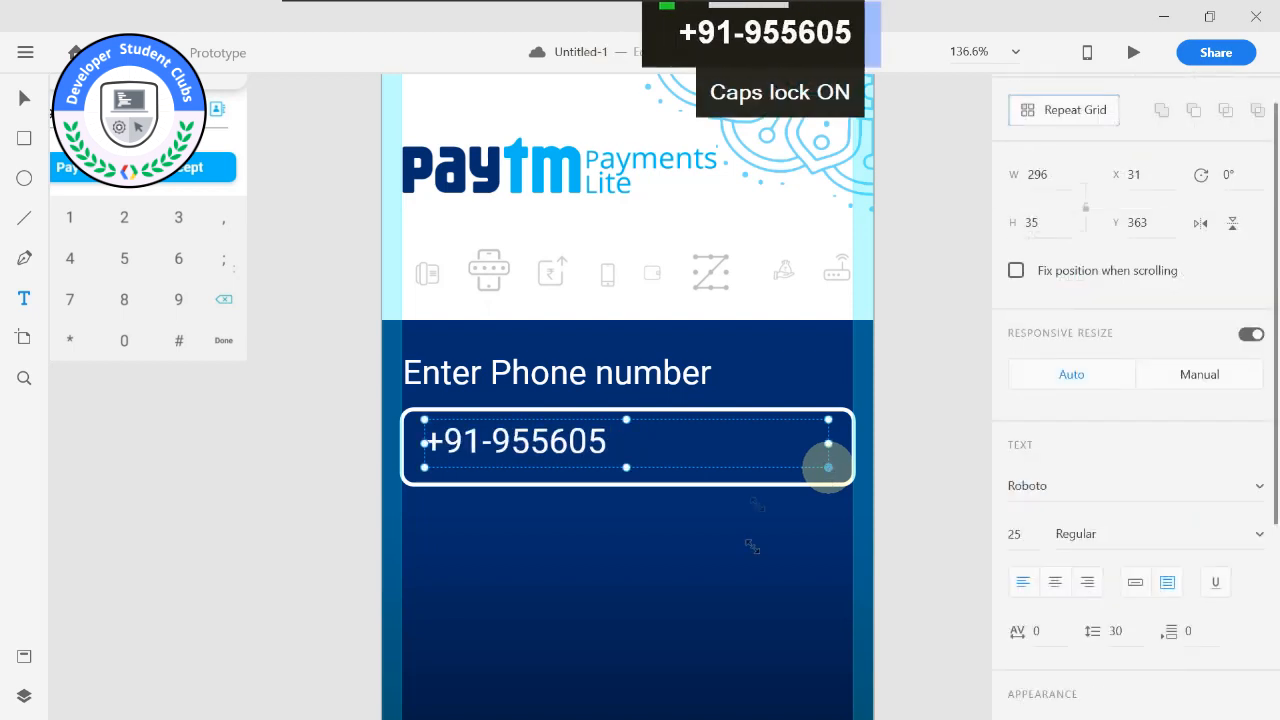
right_click(828, 468)
left_click(627, 438)
left_click(606, 441)
double_click(606, 441)
left_click(618, 441)
type("XXX")
key("Caps_Lock")
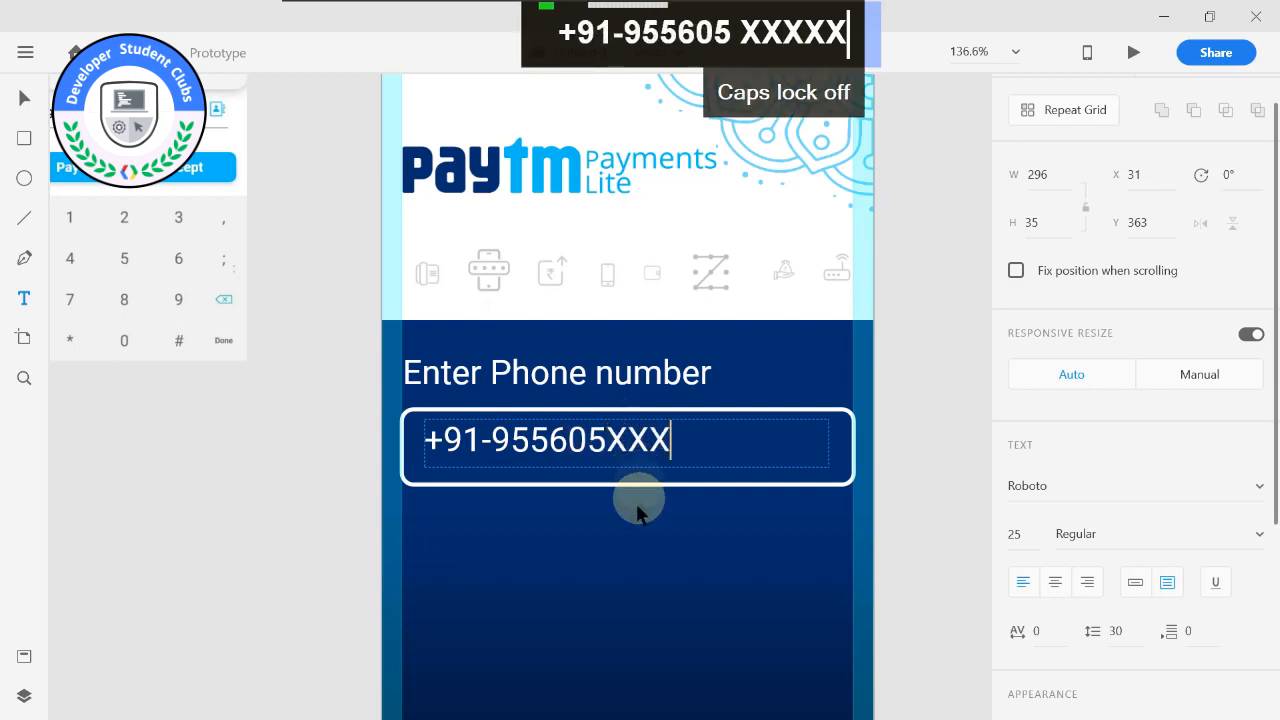
key("Escape")
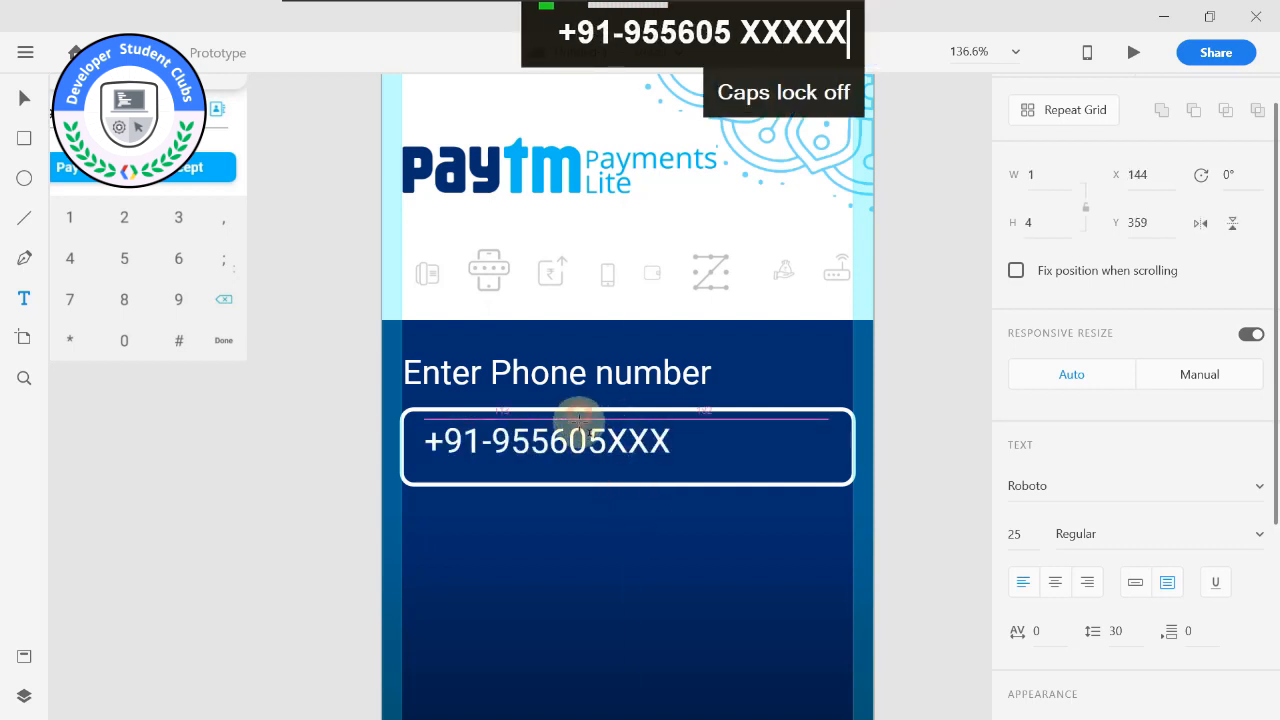
Convert the sample phone number to point text and centre it vertically inside the rounded rectangle.
key("v")
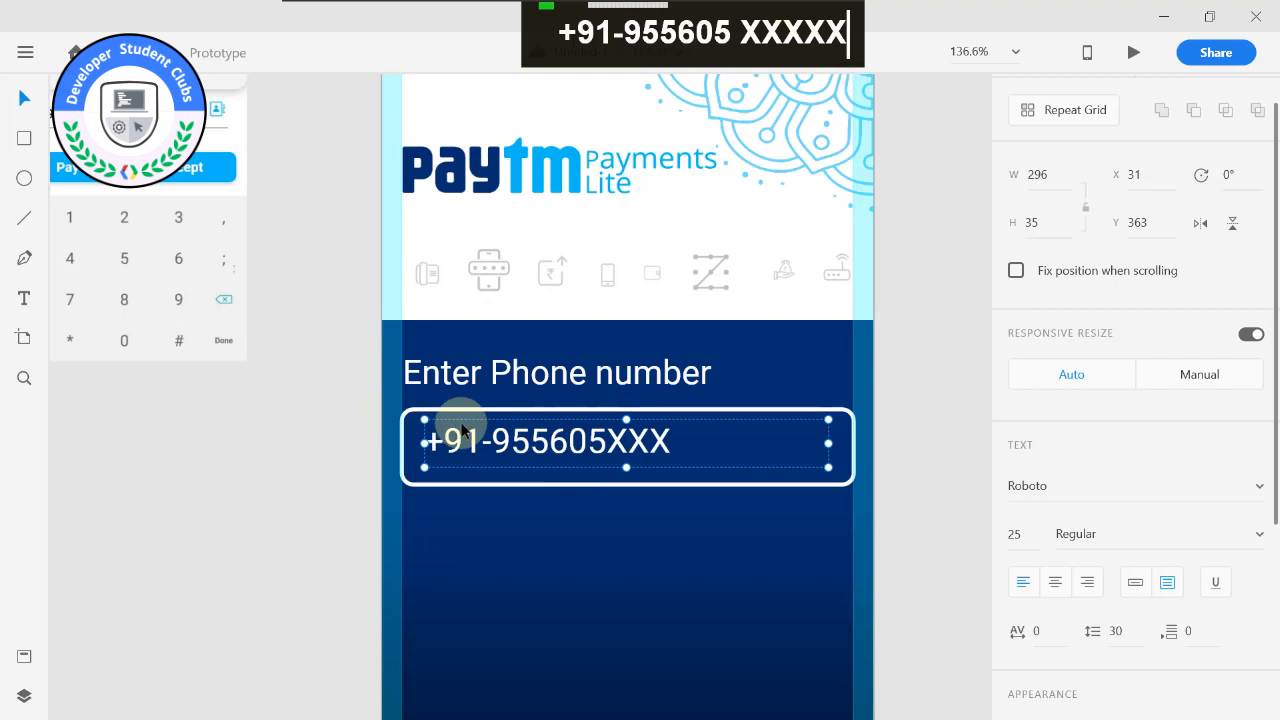
left_click(1135, 582)
left_click_drag(531, 443, 530, 452)
left_click(571, 537)
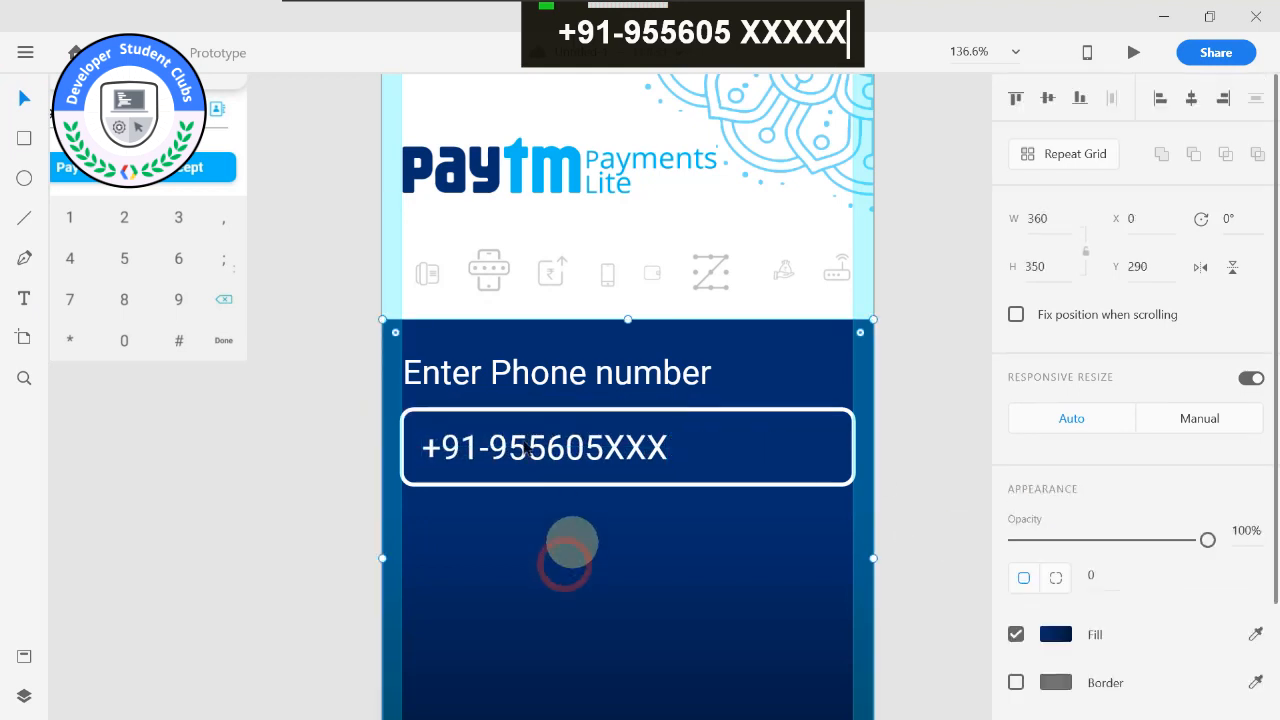
Move the Android Mobile – 1 artboard farther right from the Welcome artboard and select the Welcome artboard.
scroll(654, 506, "down", 2)
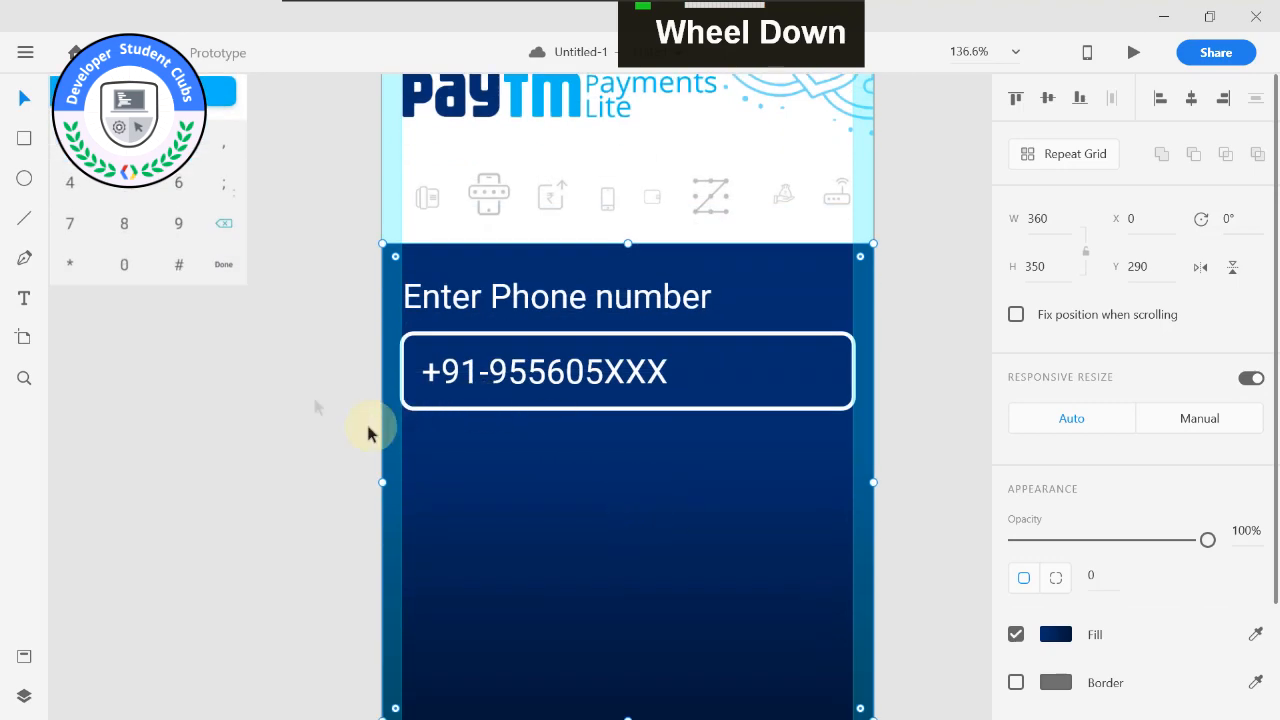
scroll(262, 400, "down", 2)
middle_click(268, 383, "alt")
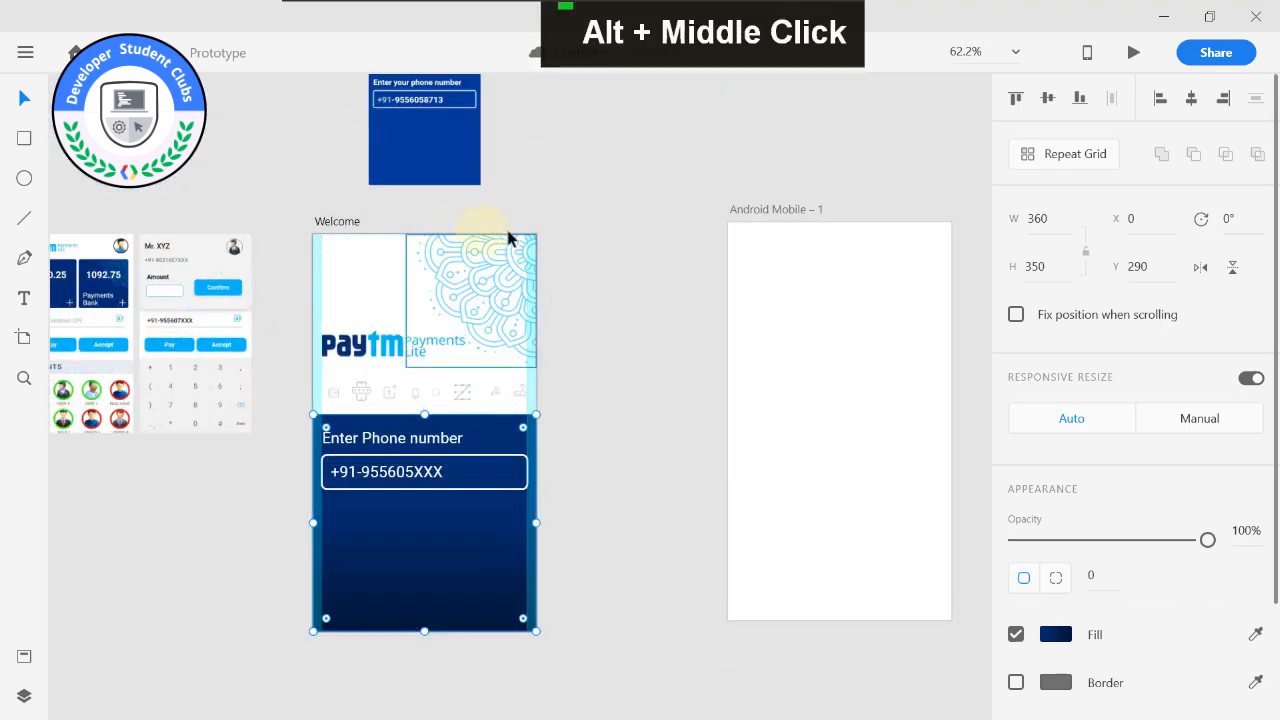
left_click_drag(741, 213, 905, 212)
left_click(339, 221)
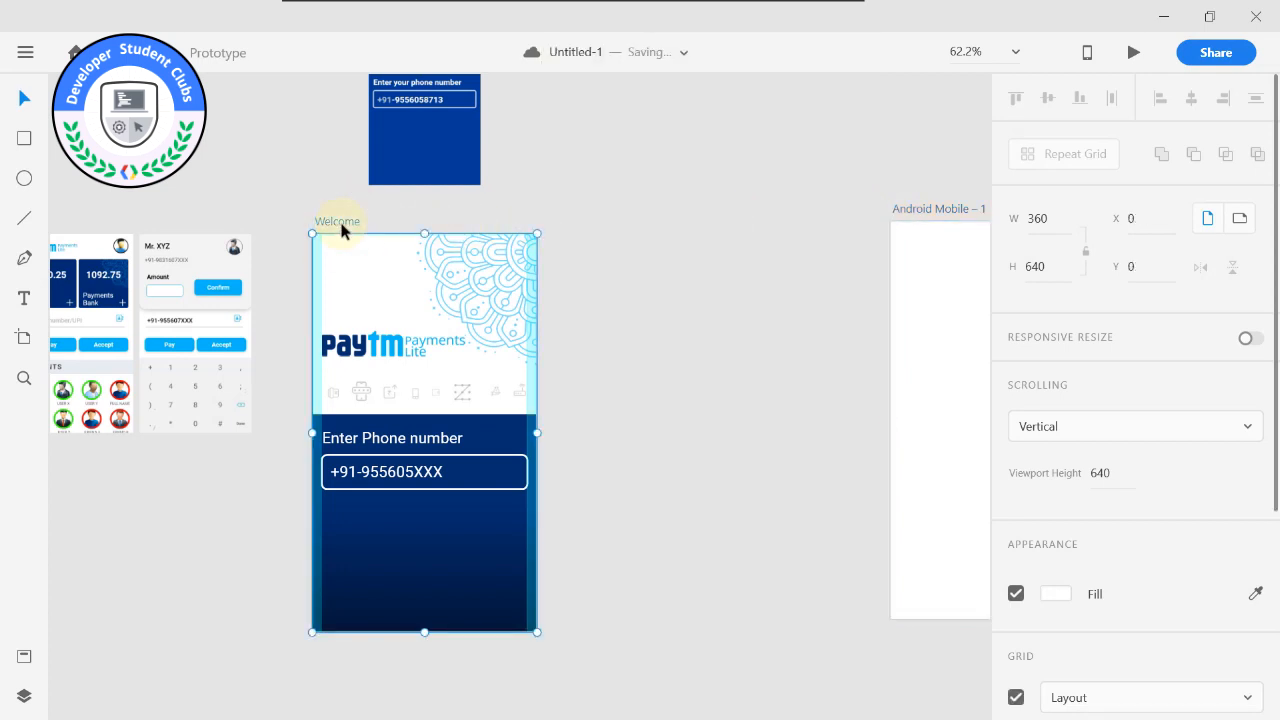
Show the document's layers list and select the Welcome artboard.
key("ctrl")
left_click(24, 694)
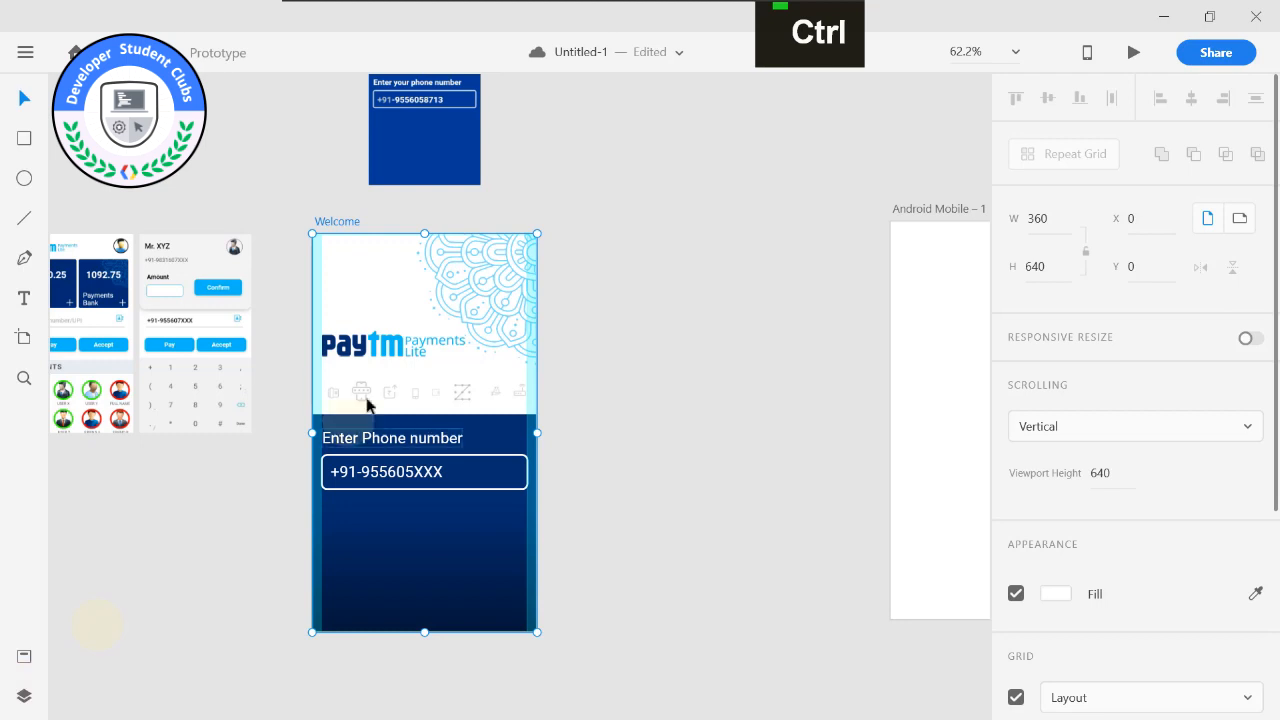
left_click(24, 694)
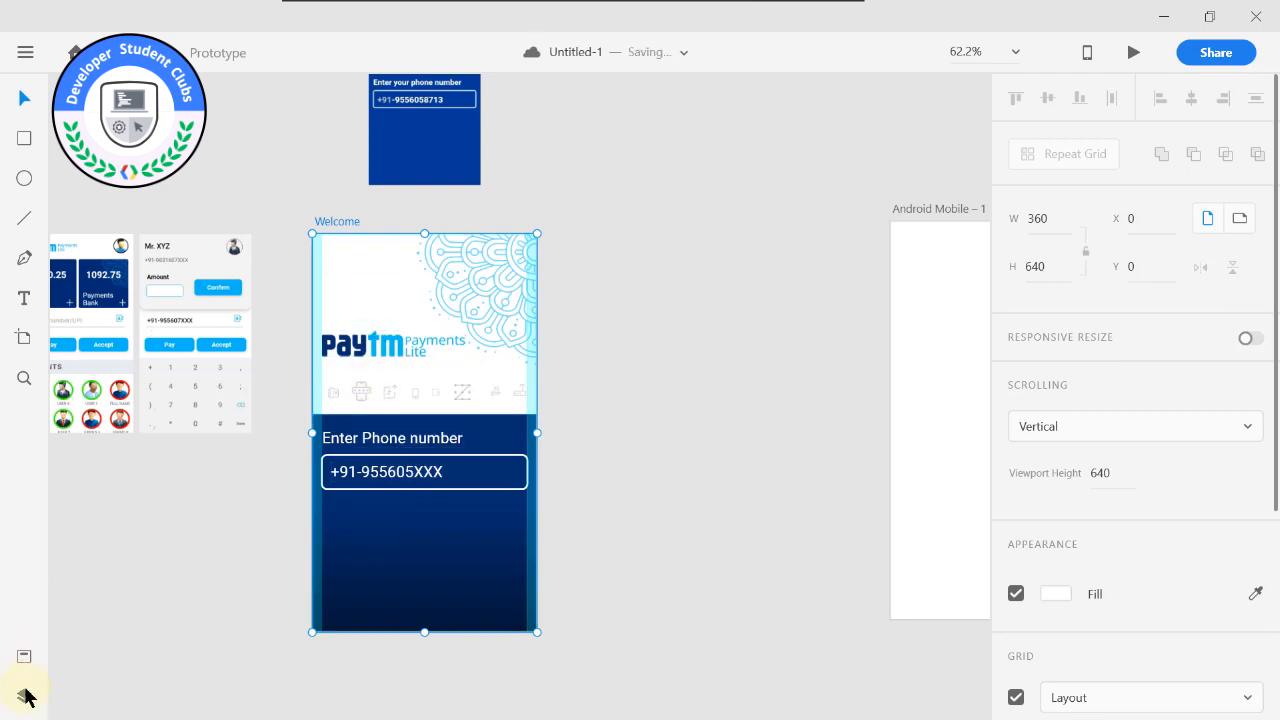
left_click(24, 694)
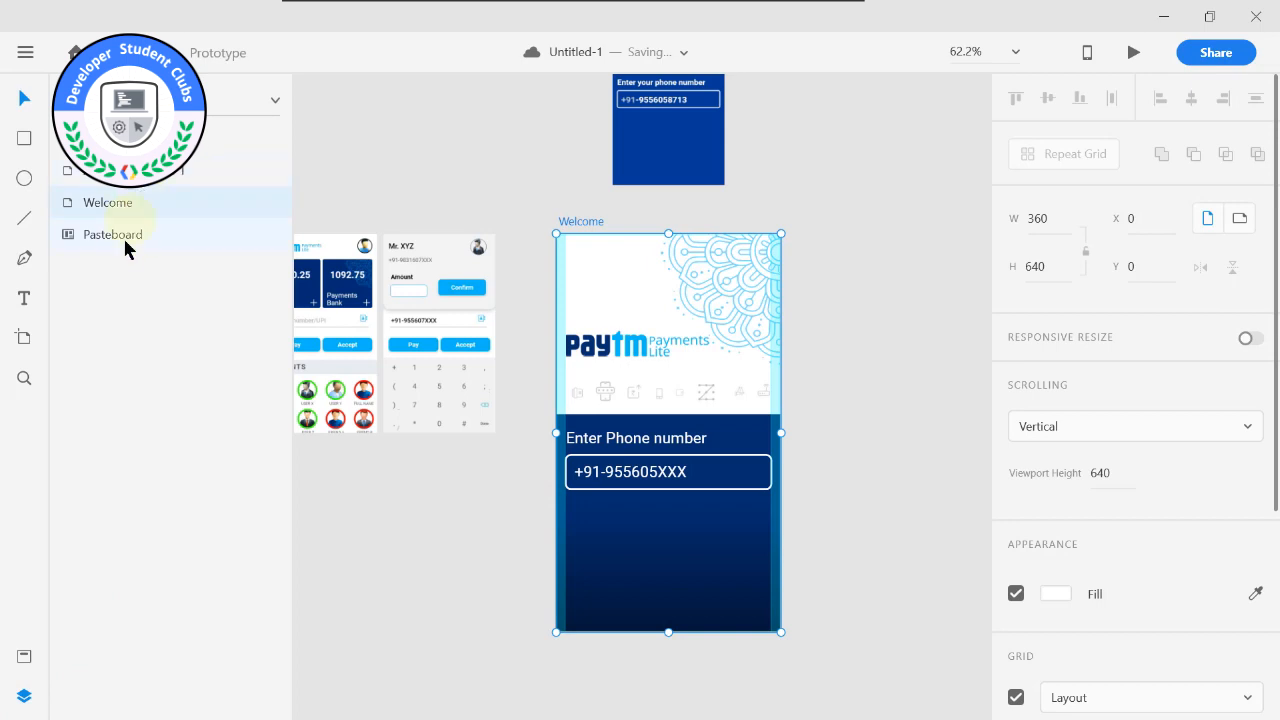
left_click(123, 174)
left_click(569, 222)
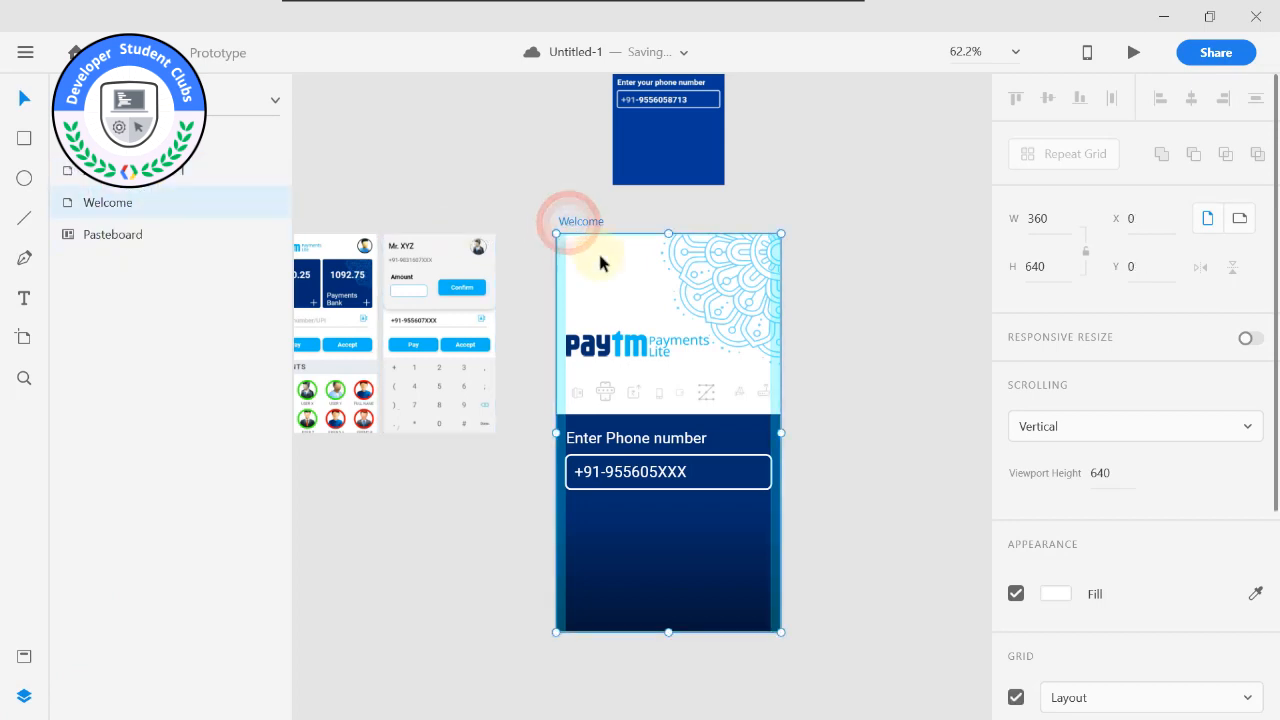
Unlock the Rectangle 1, semifloral_des_pay, paytm_lite and bg_dec_lite layers of the Welcome artboard.
double_click(599, 256)
left_click(599, 340)
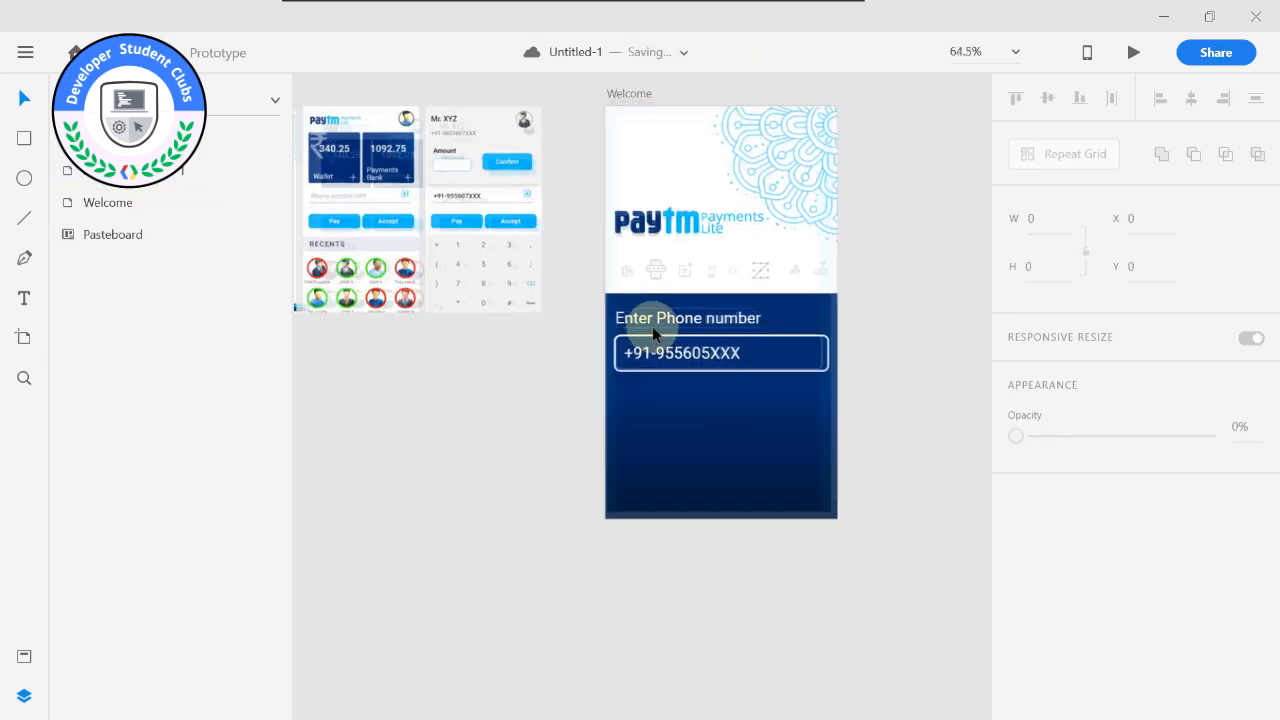
scroll(652, 326, "up", 3)
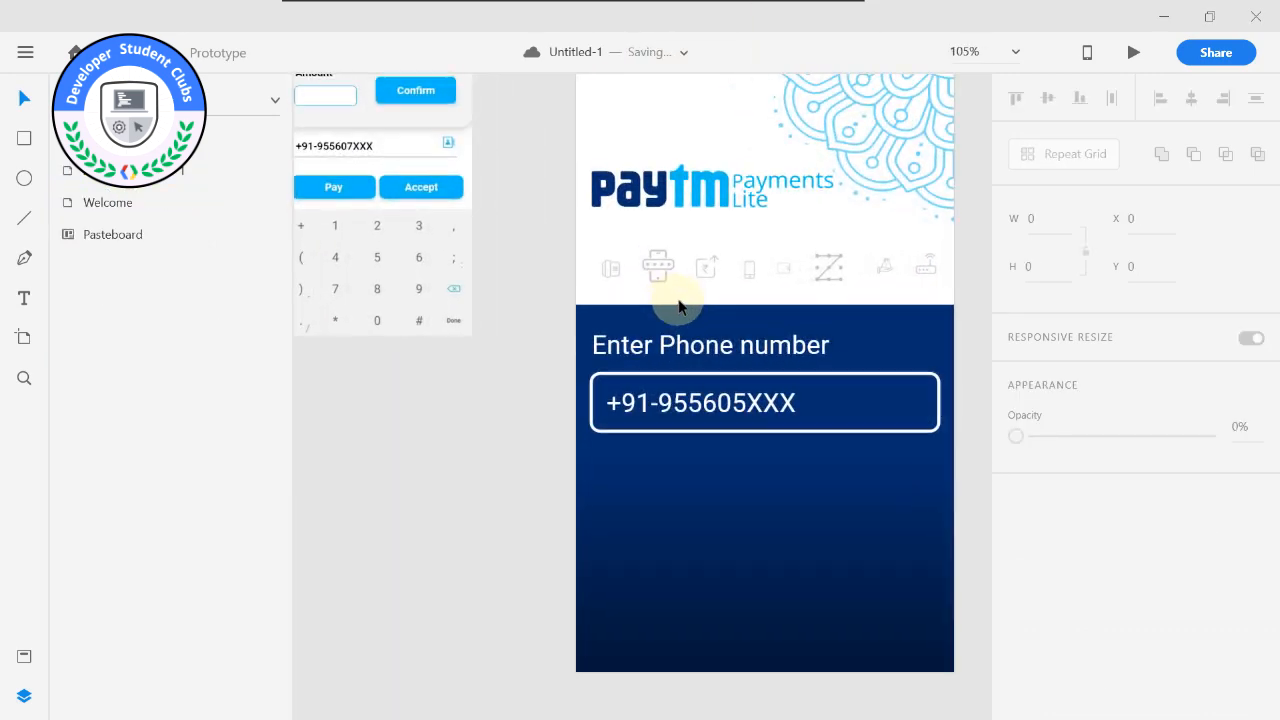
left_click(686, 306)
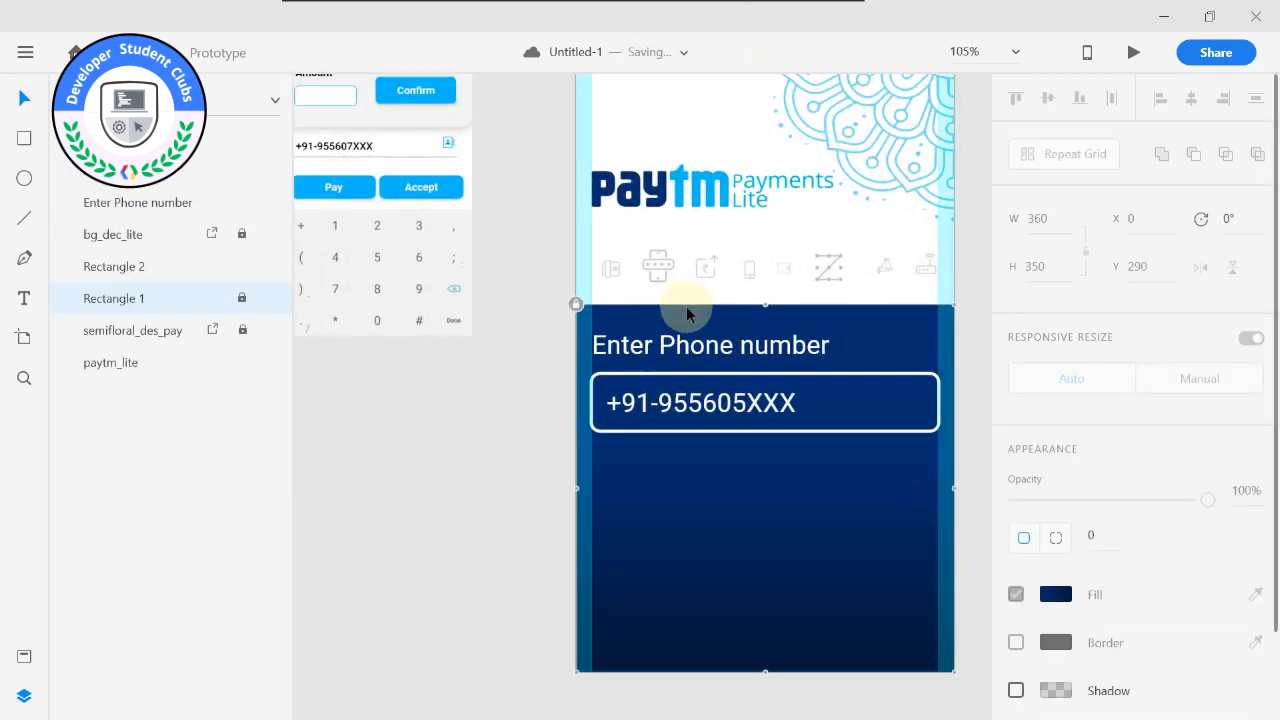
left_click(241, 298)
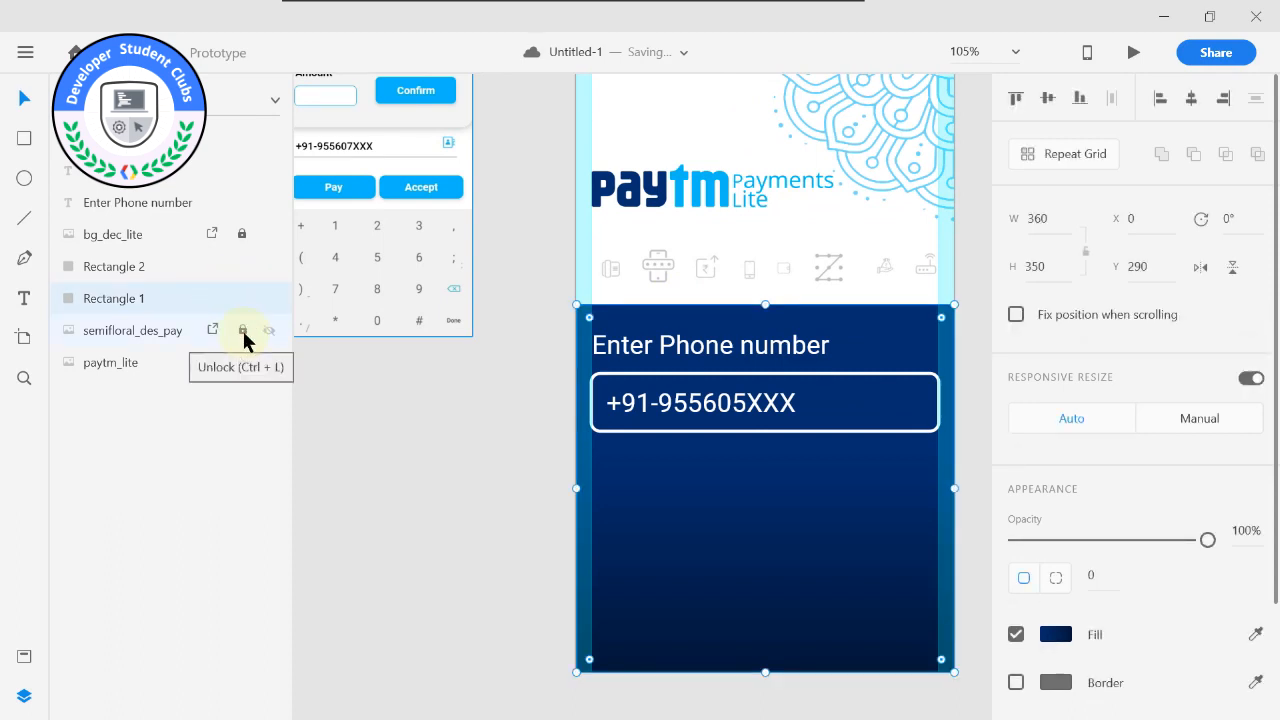
left_click(243, 331)
left_click(243, 362)
Move the Paytm logo and icon strip up together to Y 125, and extend the dark blue rectangle upward to a height of 384.
left_click(707, 190, "shift")
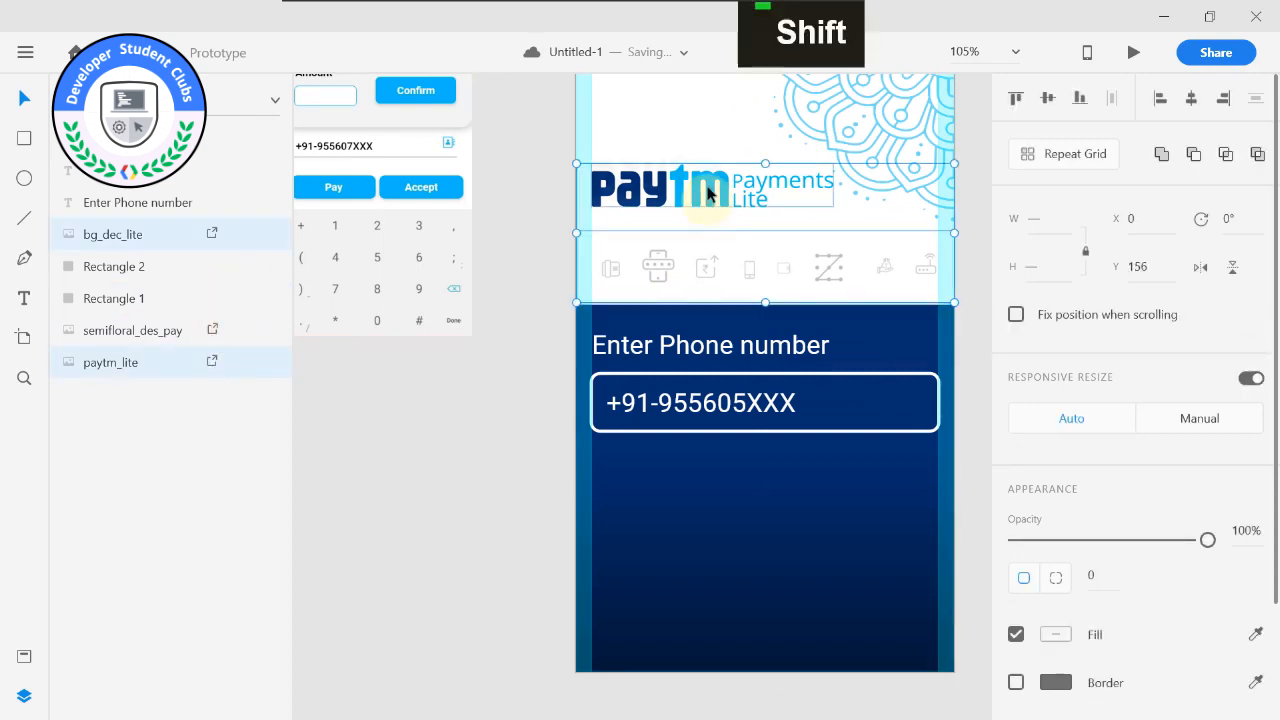
left_click_drag(707, 190, 707, 170)
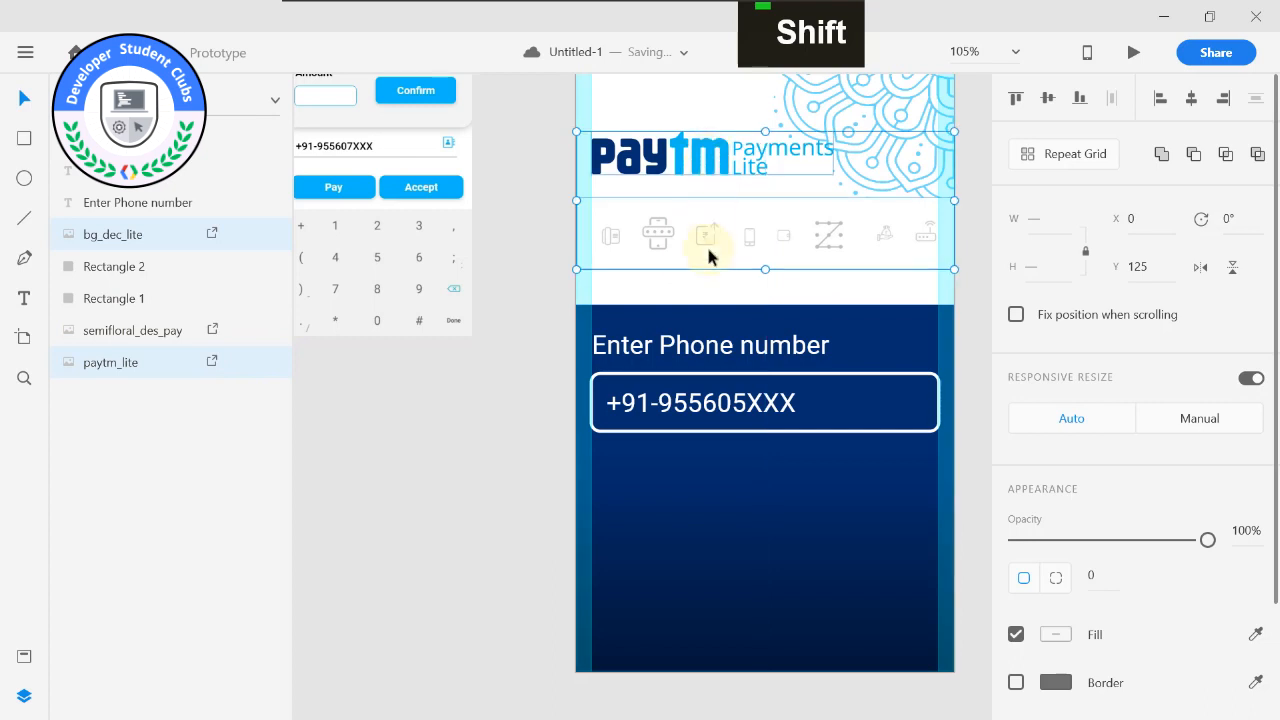
left_click_drag(716, 170, 716, 165)
left_click(766, 300)
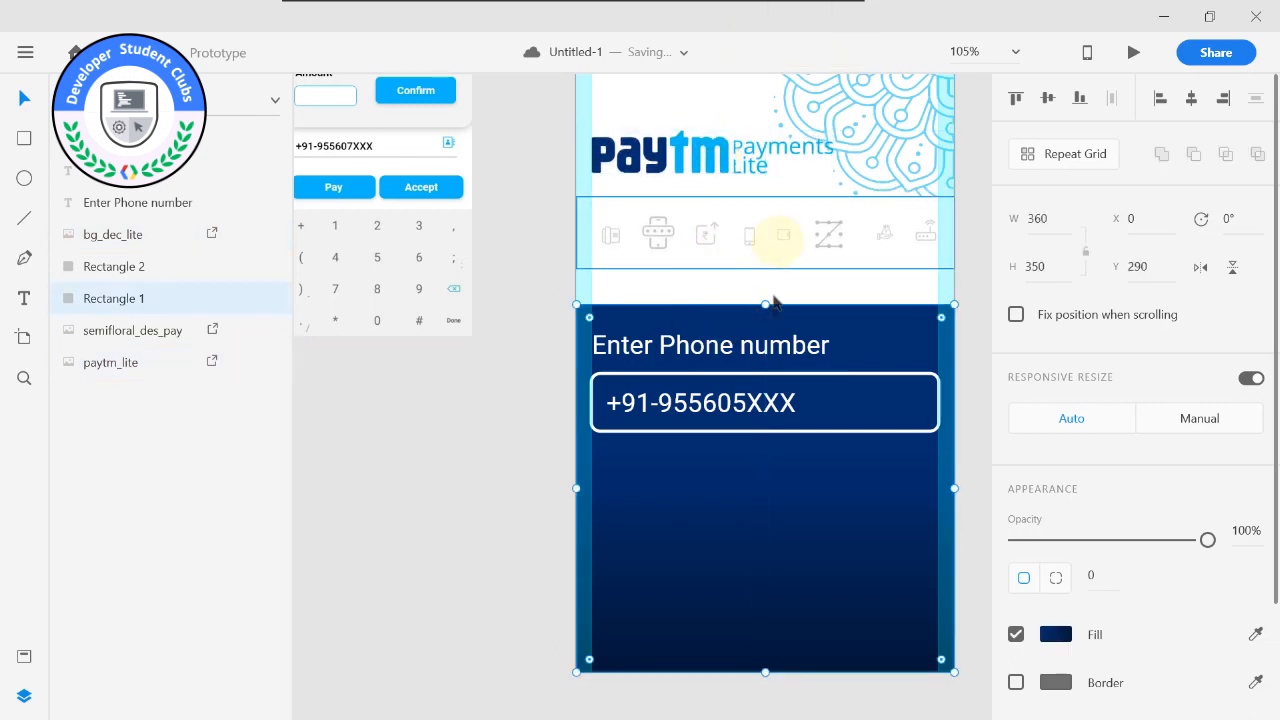
left_click_drag(766, 298, 766, 266)
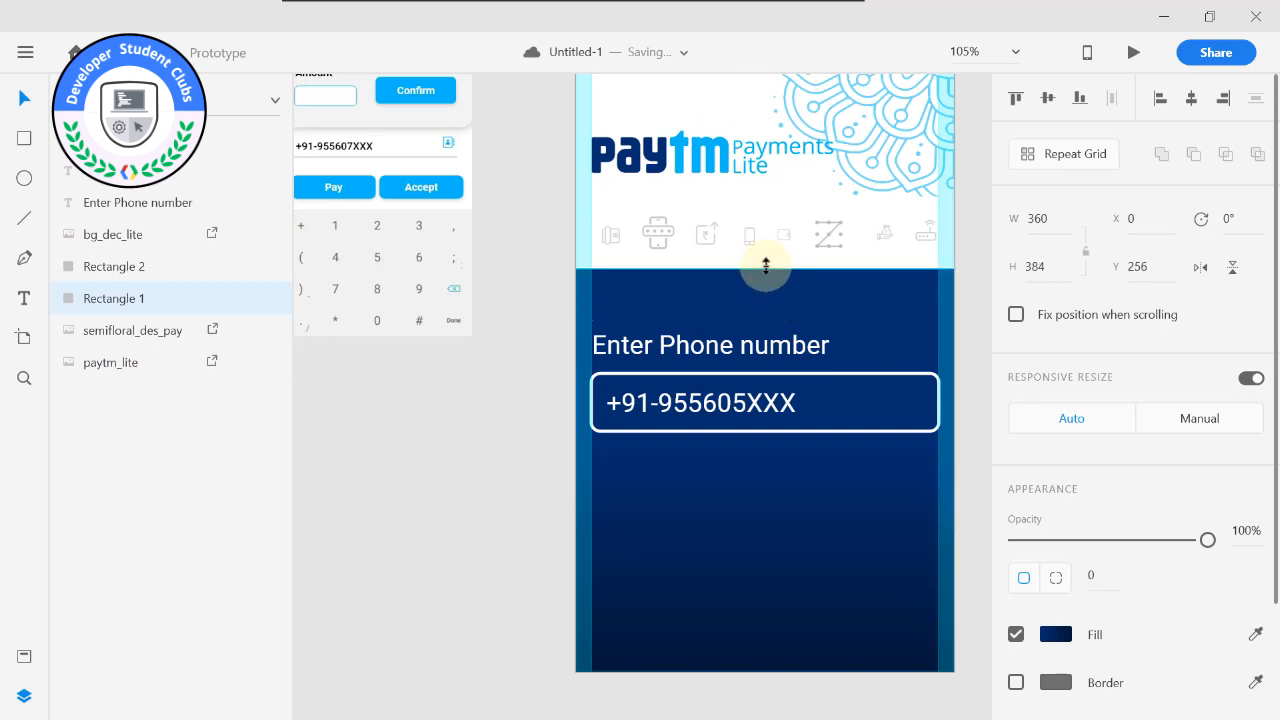
Move the "Enter Phone number" label, the rounded rectangle and the sample number up together, near the blue area's upper edge.
left_click(757, 345)
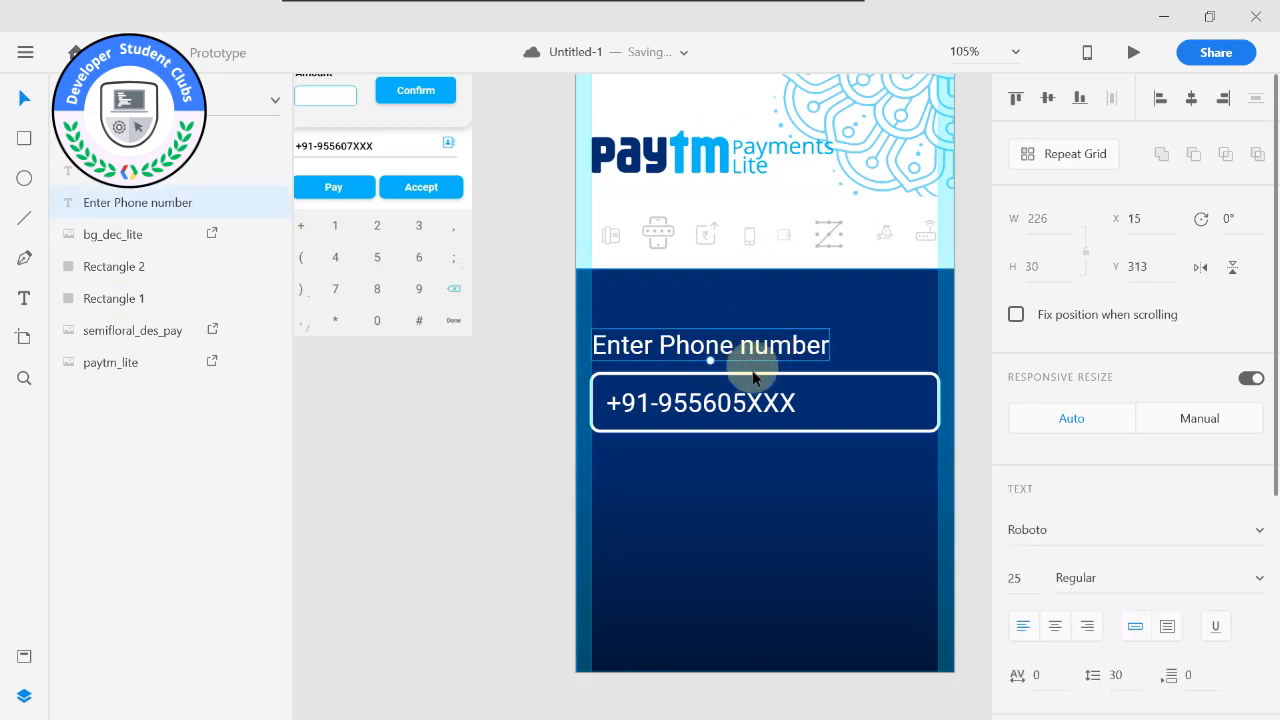
key("shift")
key("shift")
key("shift")
left_click(757, 378, "shift")
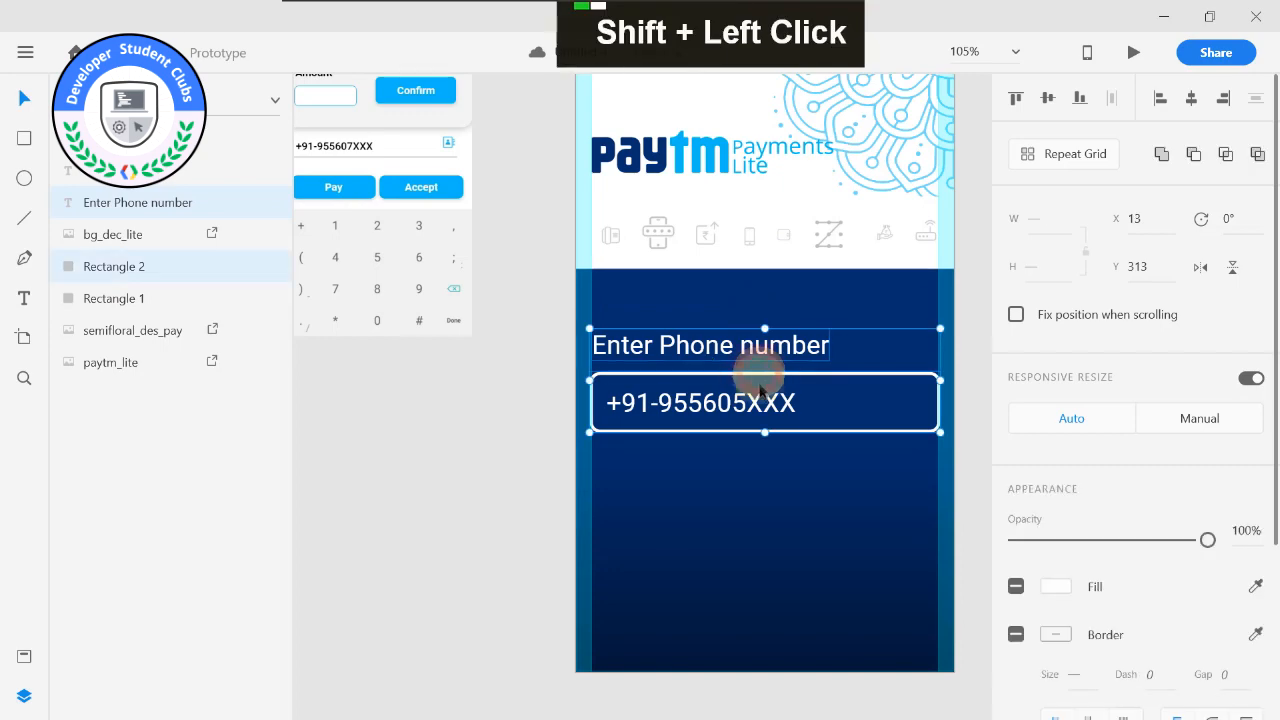
left_click_drag(766, 345, 768, 310)
left_click(509, 306)
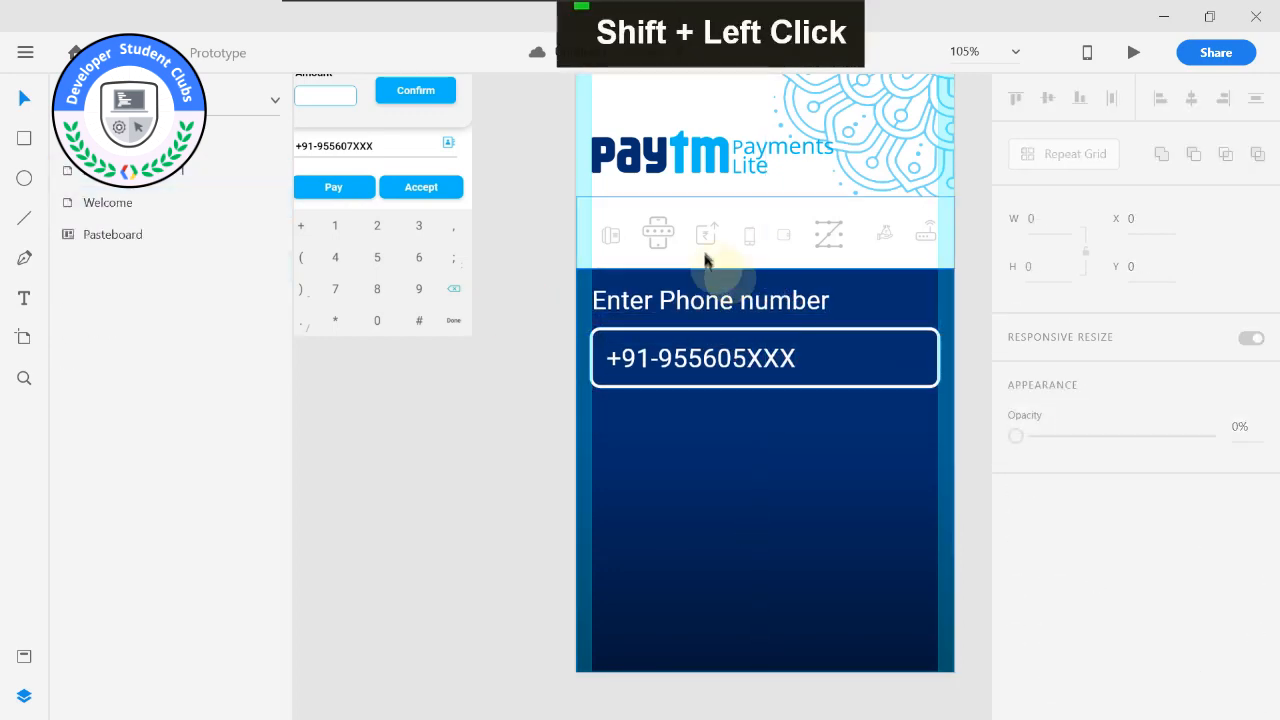
Scale down the semifloral decoration from its lower-left corner, keeping it anchored in the Welcome artboard's upper-right corner.
scroll(714, 290, "up", 3)
scroll(897, 158, "up", 2)
left_click(897, 158)
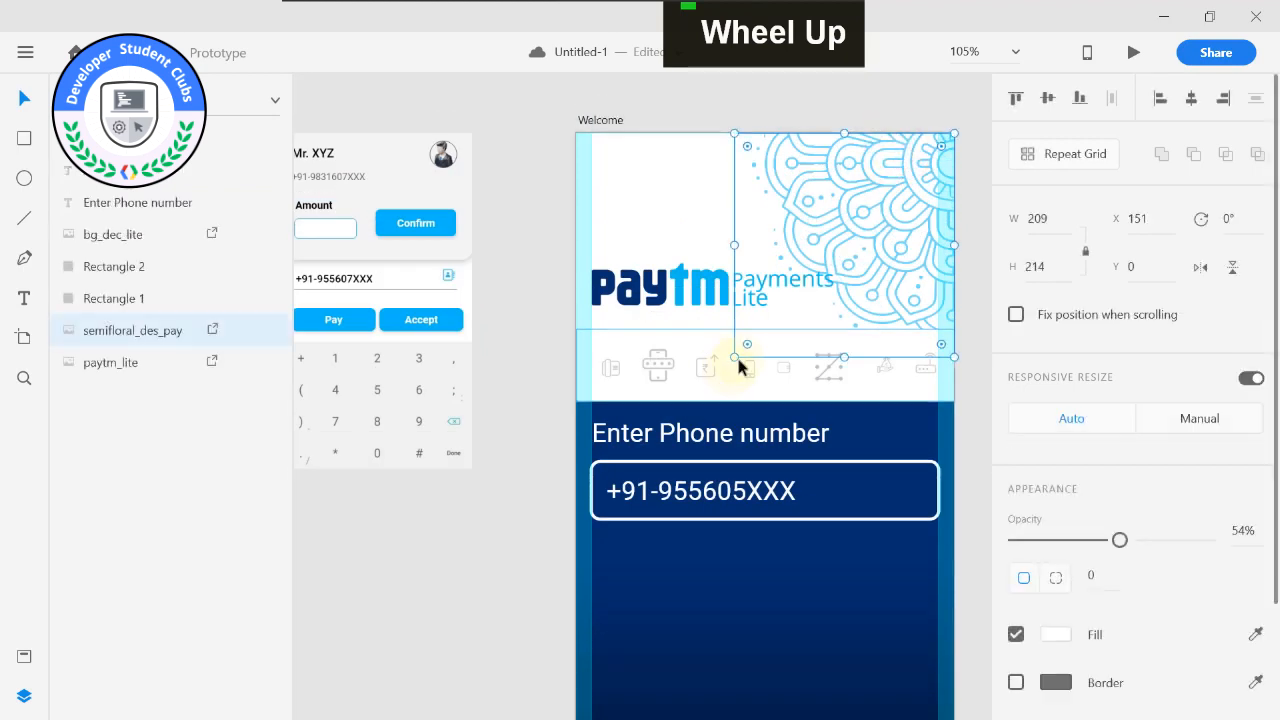
left_click(738, 356)
left_click(866, 258)
left_click_drag(737, 357, 766, 325)
left_click(506, 291)
left_click(726, 305)
left_click(560, 268)
Examine the adjusted Welcome screen's layout and spacing, and compare it with the reference images.
scroll(551, 371, "down", 4)
middle_click(551, 366)
scroll(565, 385, "up", 3)
scroll(571, 386, "down", 4)
middle_click(891, 214)
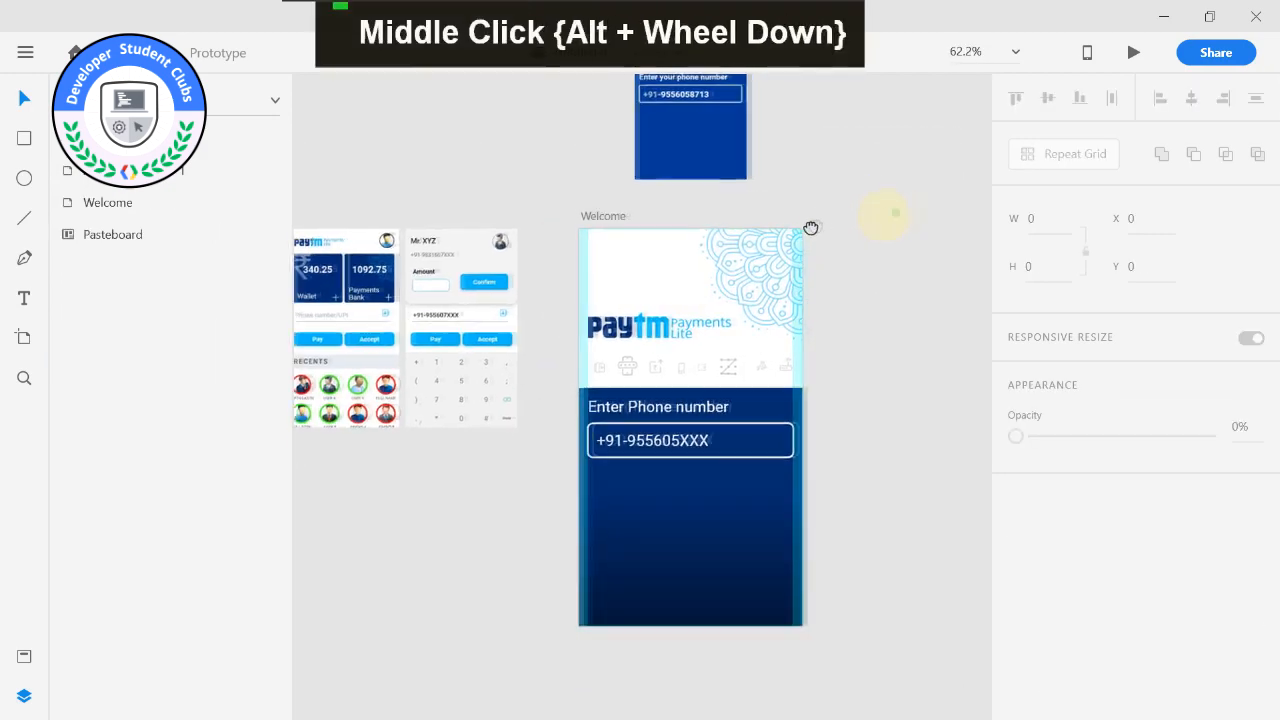
scroll(600, 470, "up", 3)
double_click(608, 478)
left_click_drag(455, 481, 603, 483)
scroll(604, 482, "down", 1)
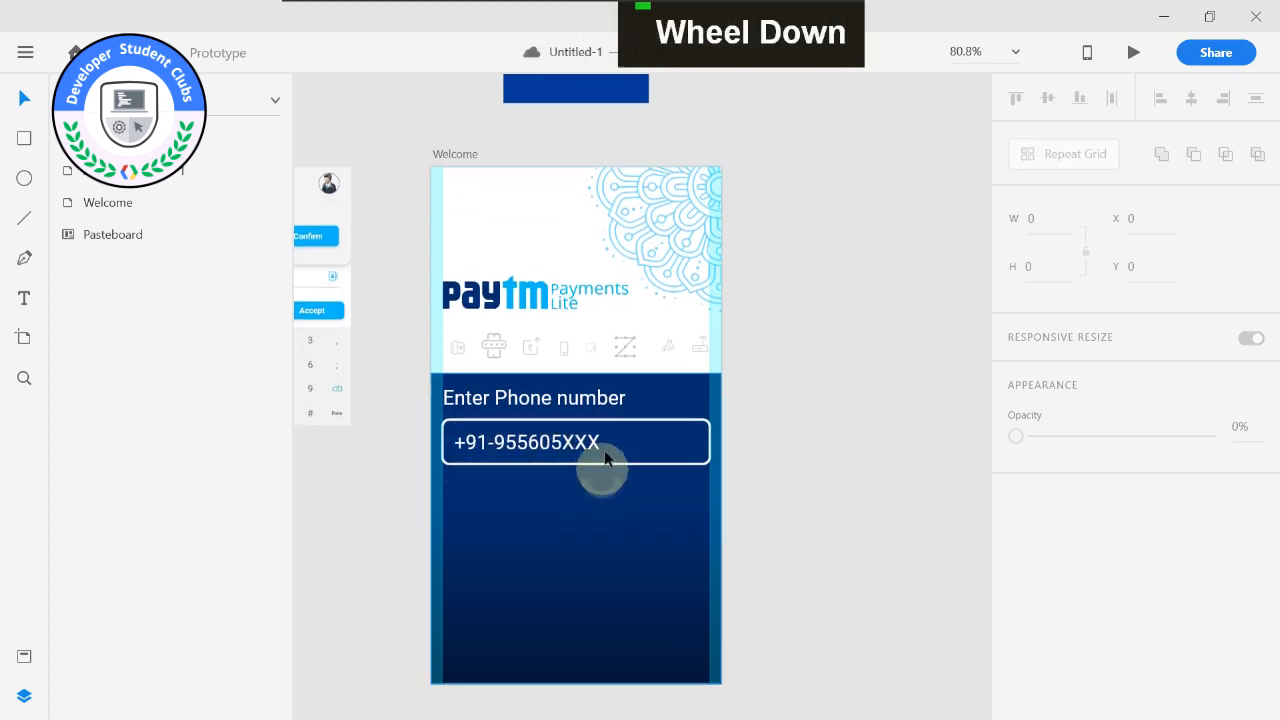
scroll(600, 466, "up", 2)
scroll(564, 447, "down", 1)
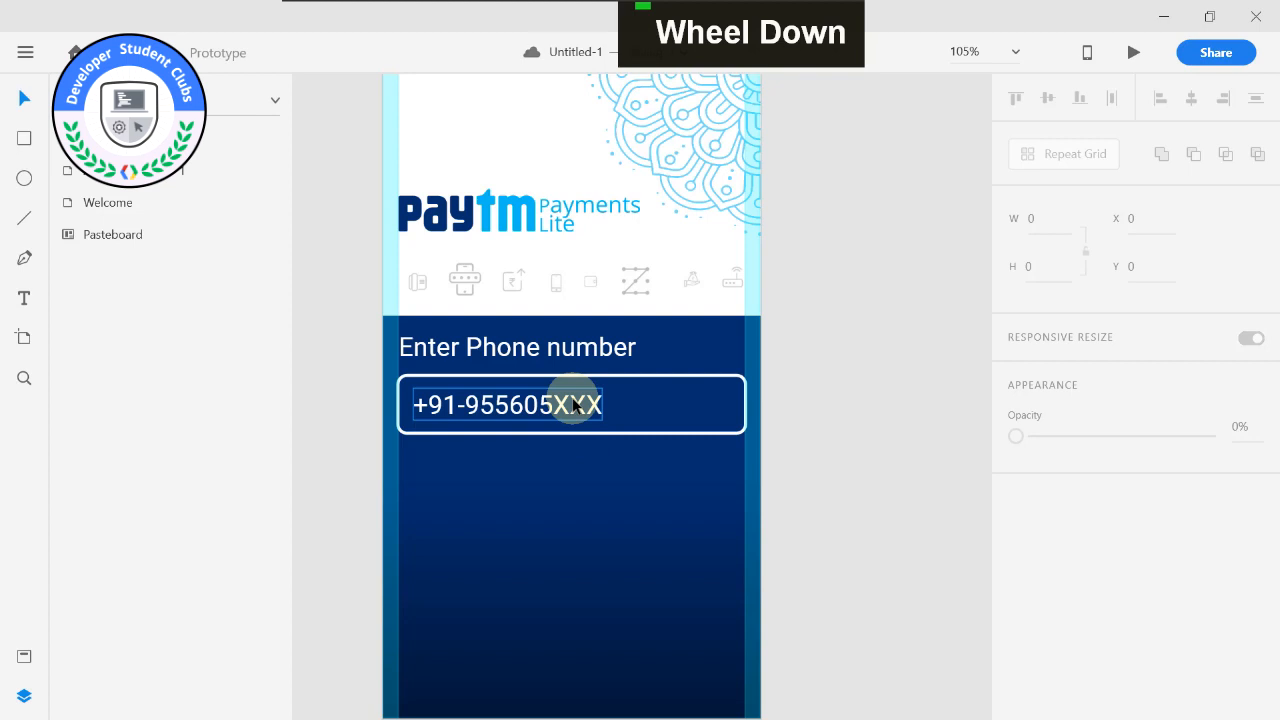
scroll(572, 408, "down", 3)
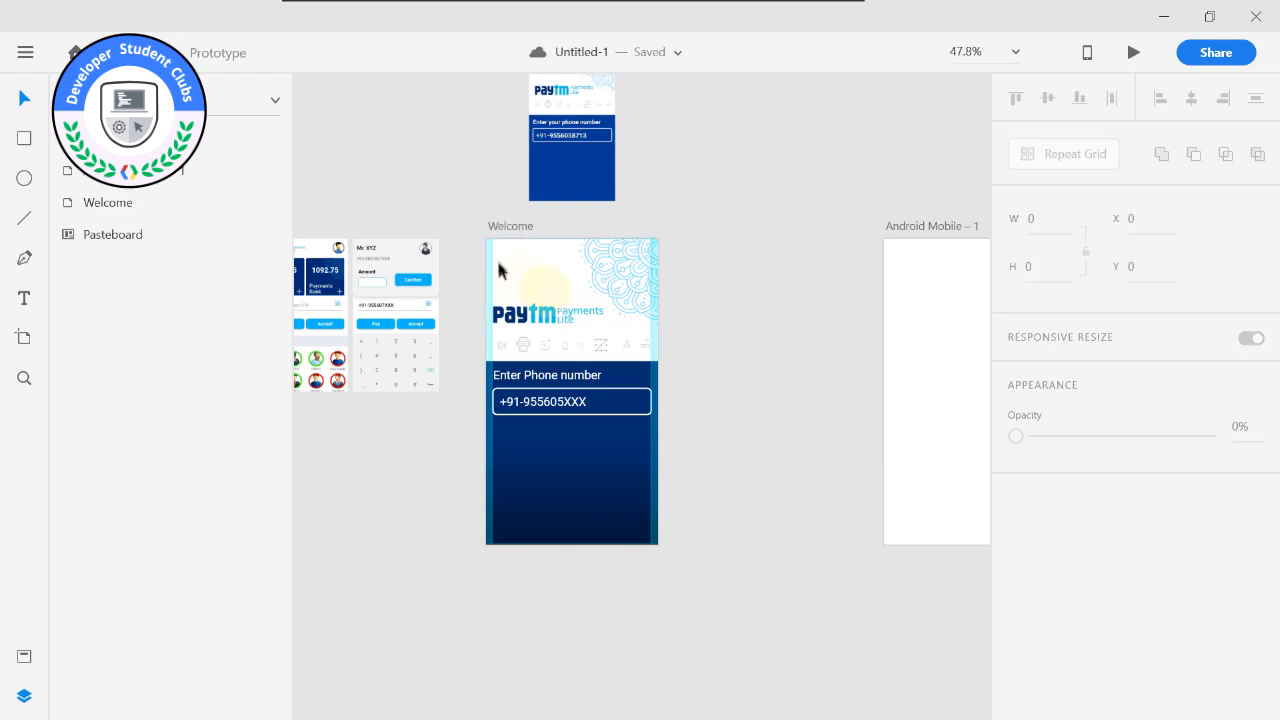
Duplicate the Welcome artboard beside the original and delete the blank Android Mobile – 1 artboard.
left_click(500, 230)
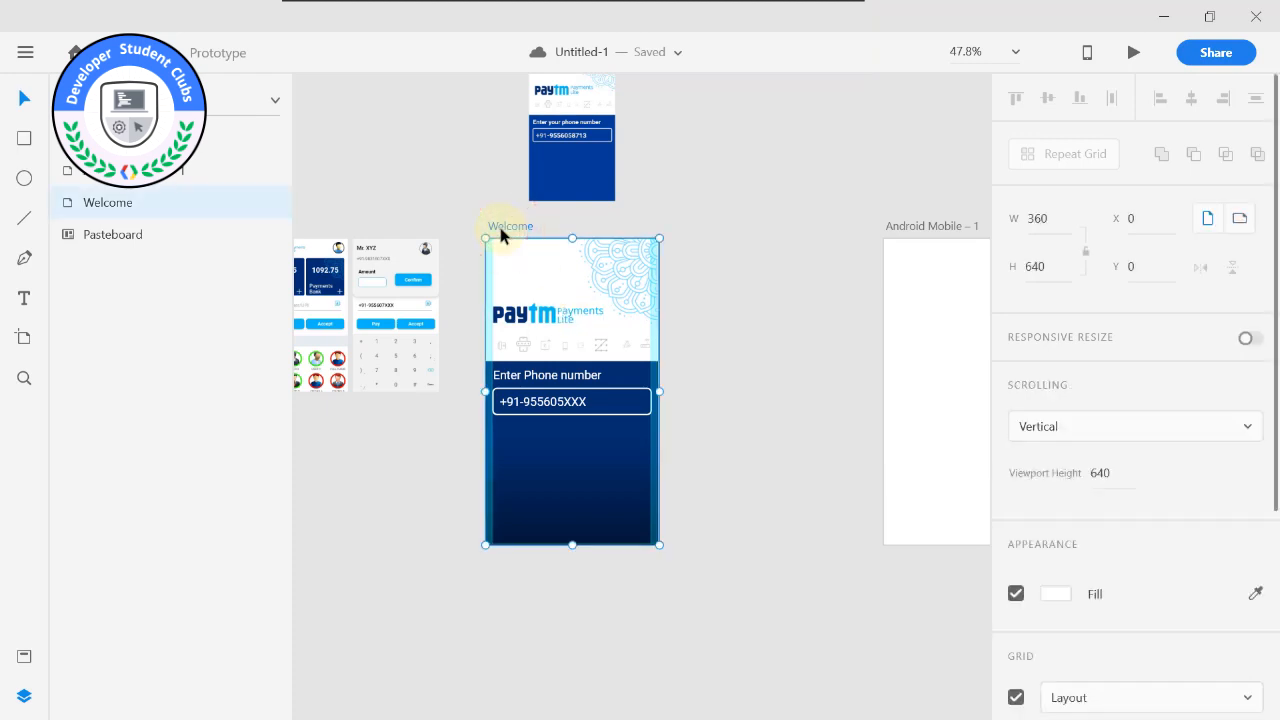
key("ctrl+d")
scroll(750, 190, "up", 4)
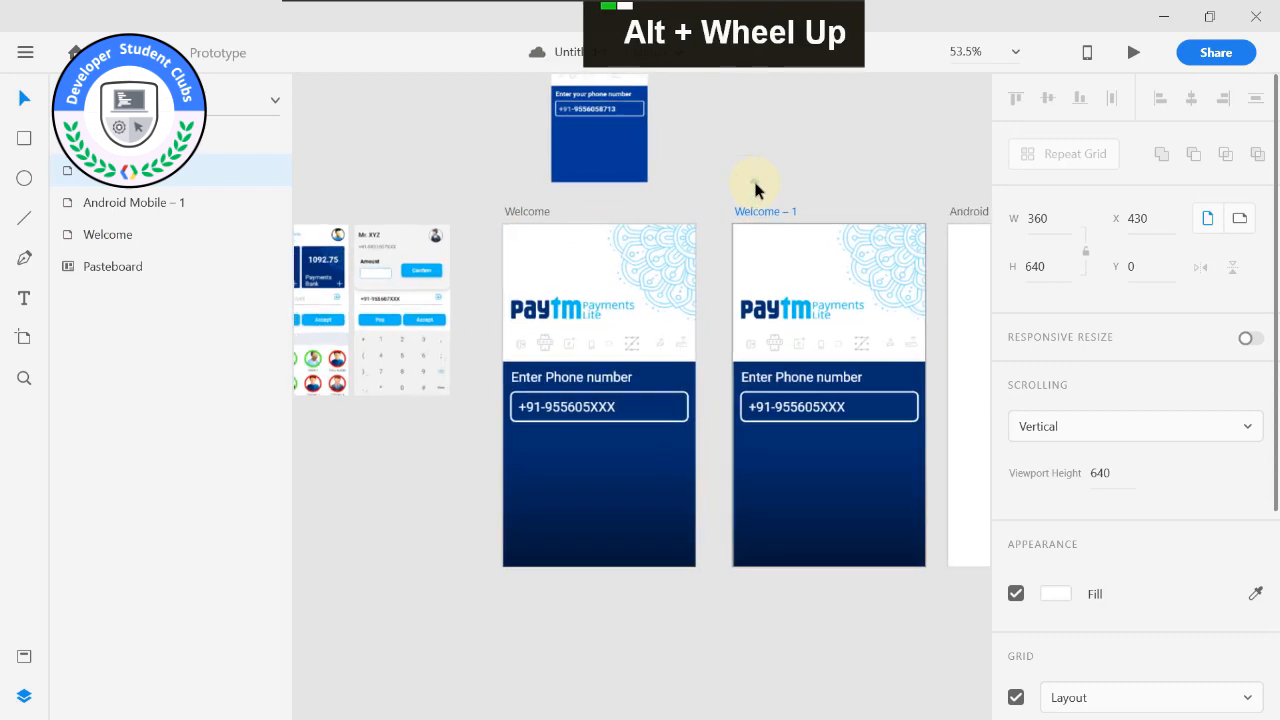
left_click(960, 254)
key("Delete")
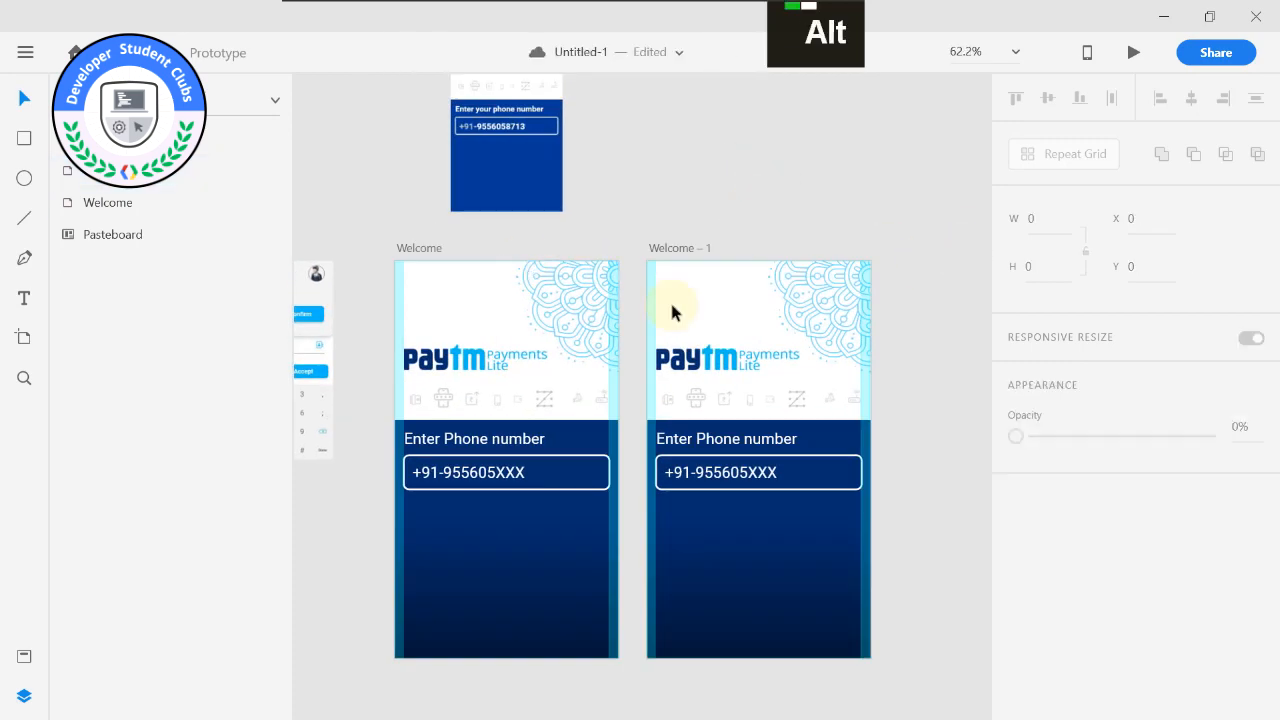
scroll(737, 200, "up", 2)
key("ctrl+alt+m")
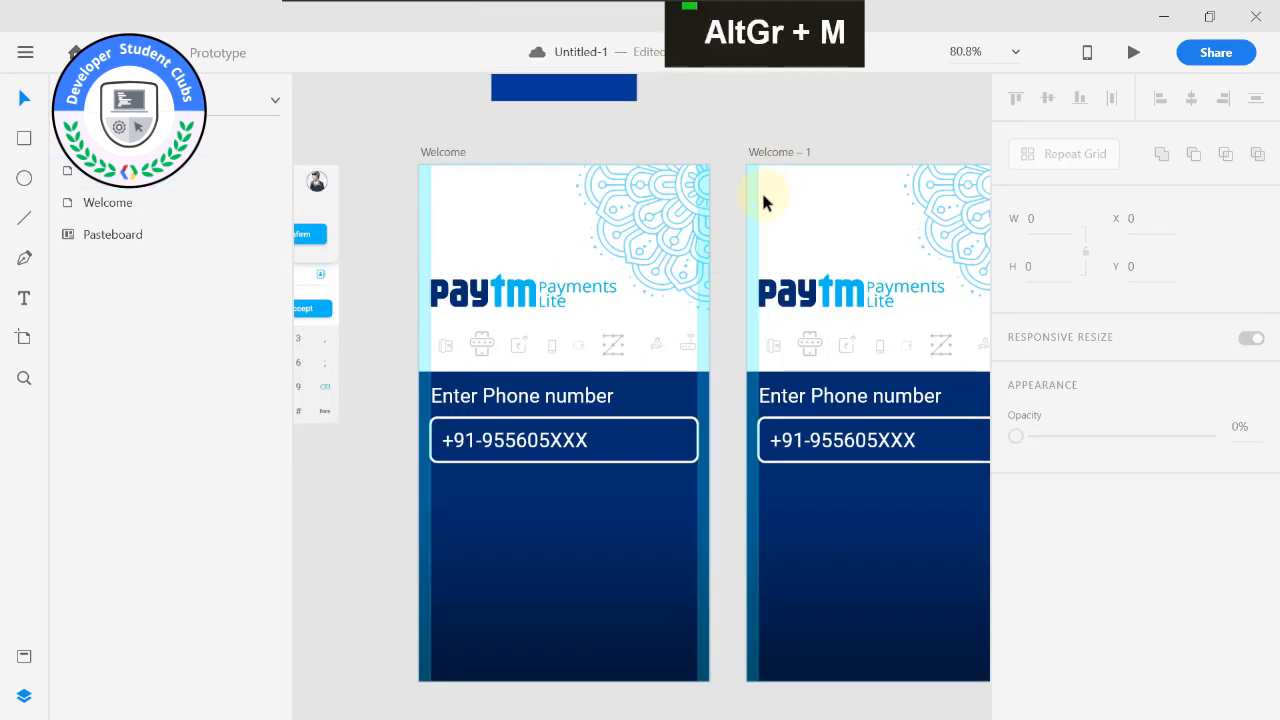
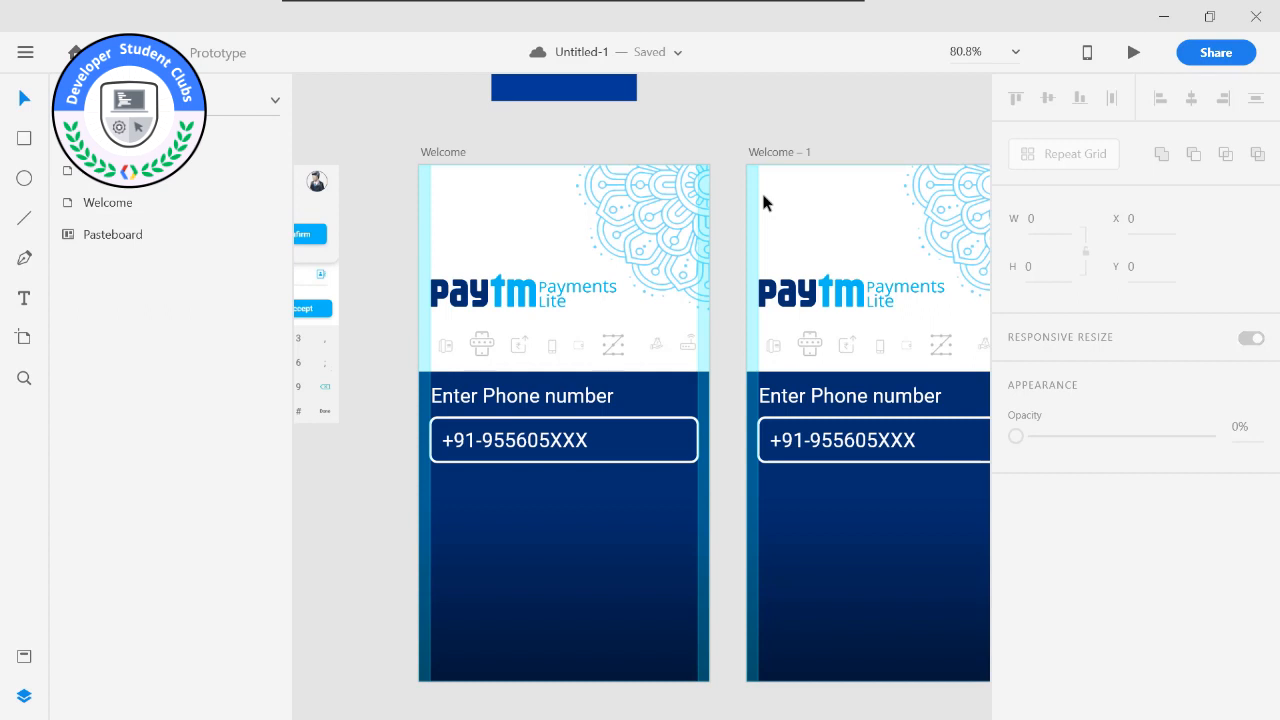
key("ctrl+alt+m")
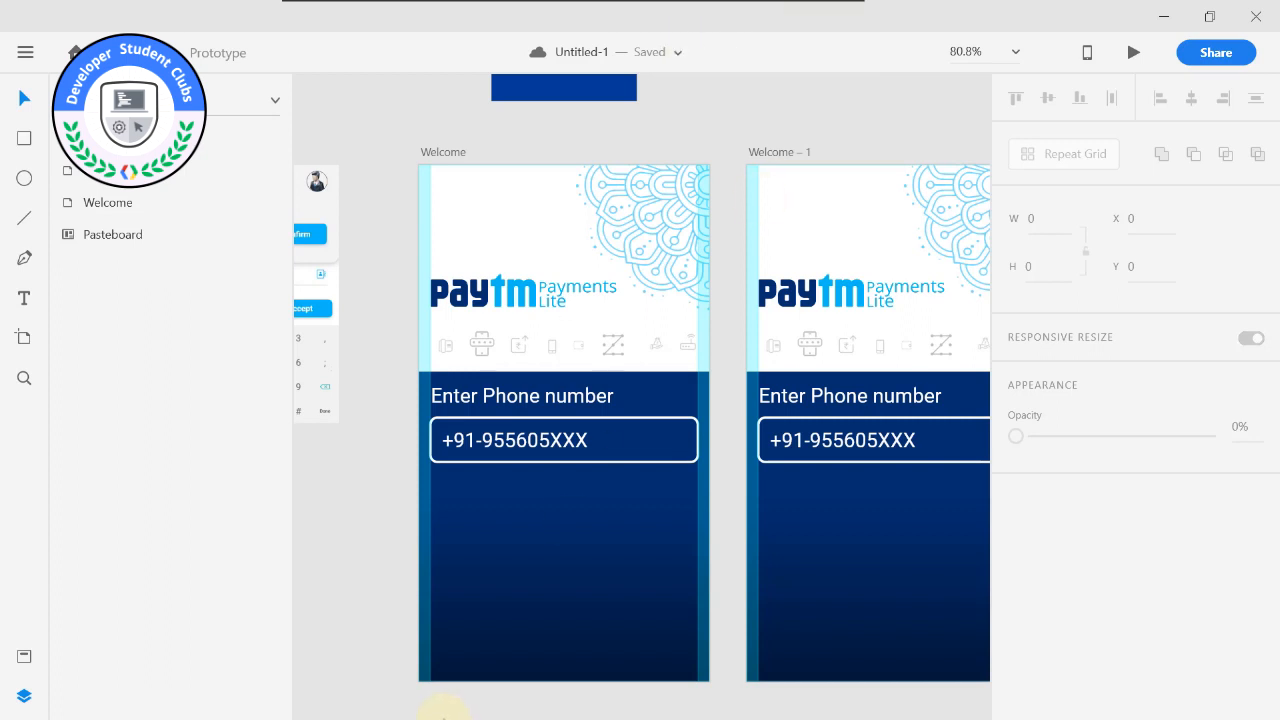
key("super")
key("super")
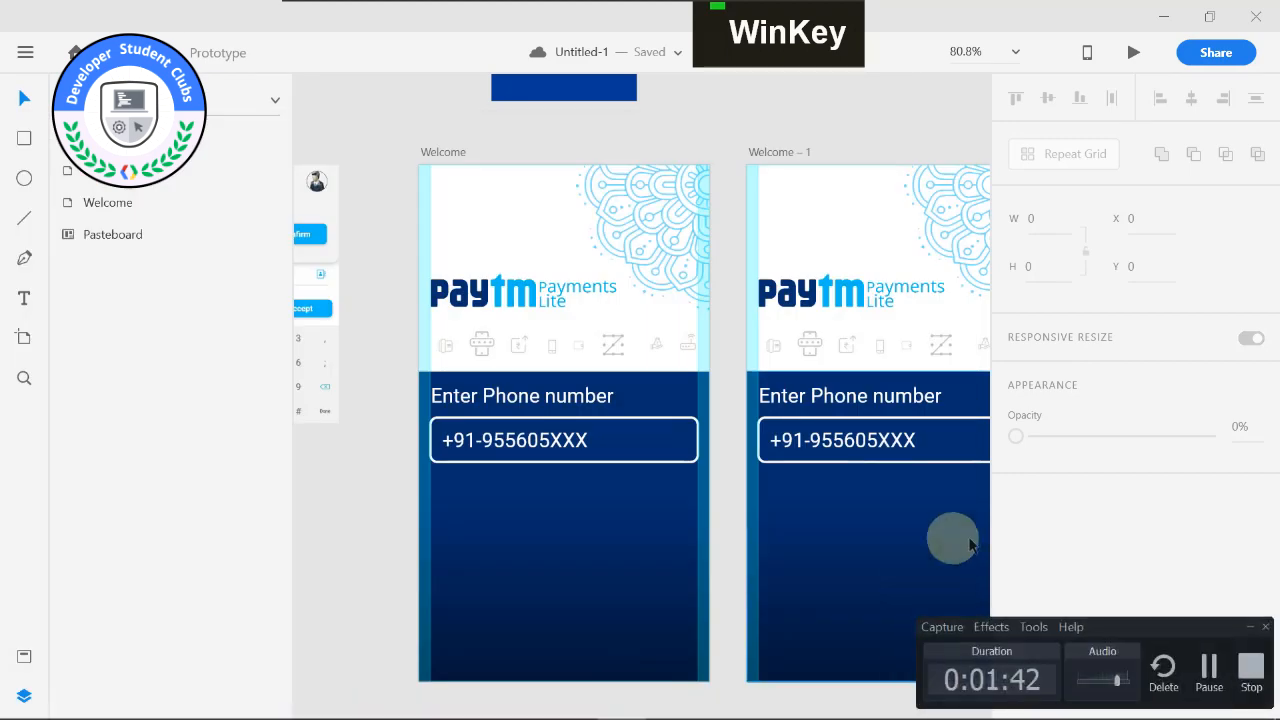
left_click(1248, 626)
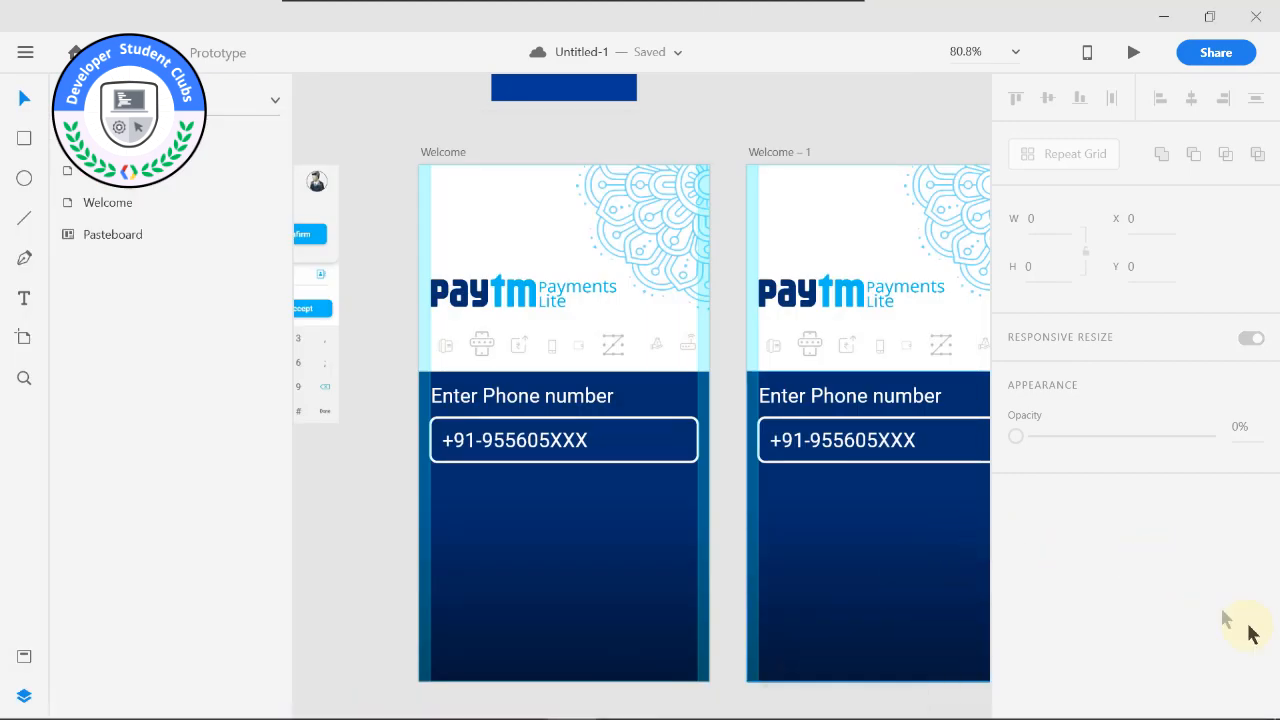
Examine the original and duplicated Welcome artboards side by side, focusing on the sample phone number and its rounded field.
middle_click(391, 203)
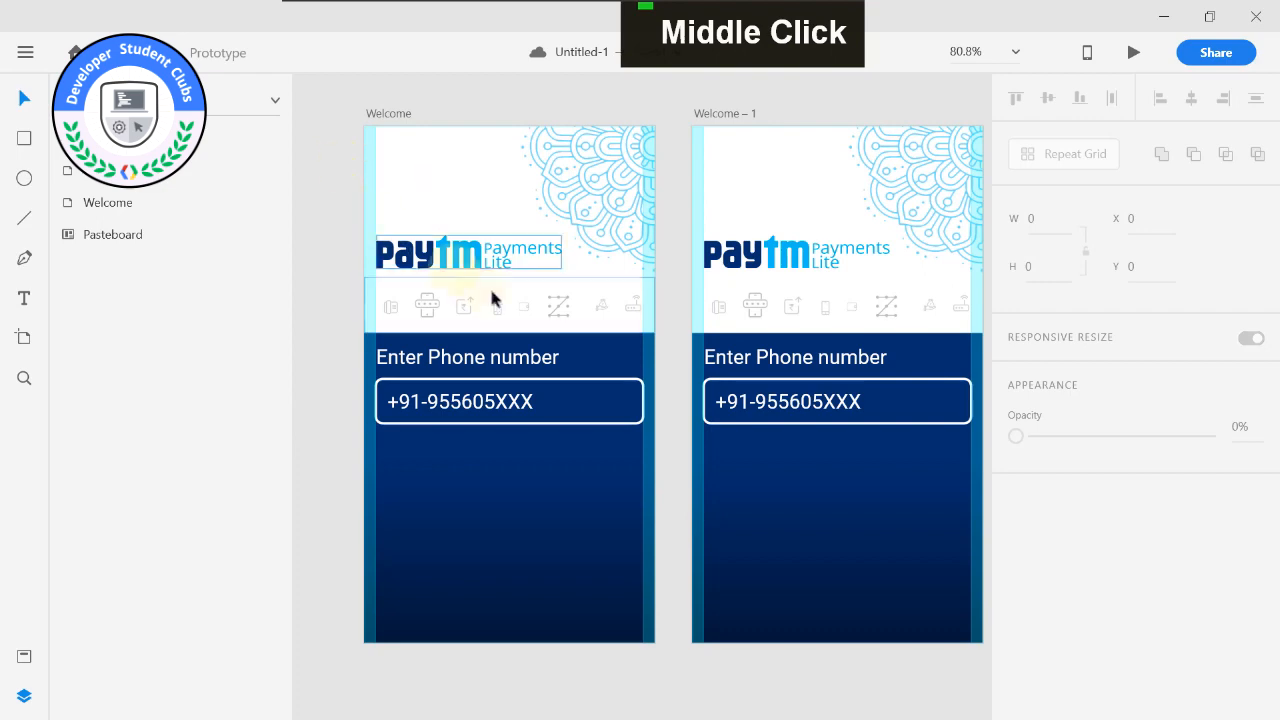
scroll(480, 290, "up", 2, "alt")
middle_click(571, 223)
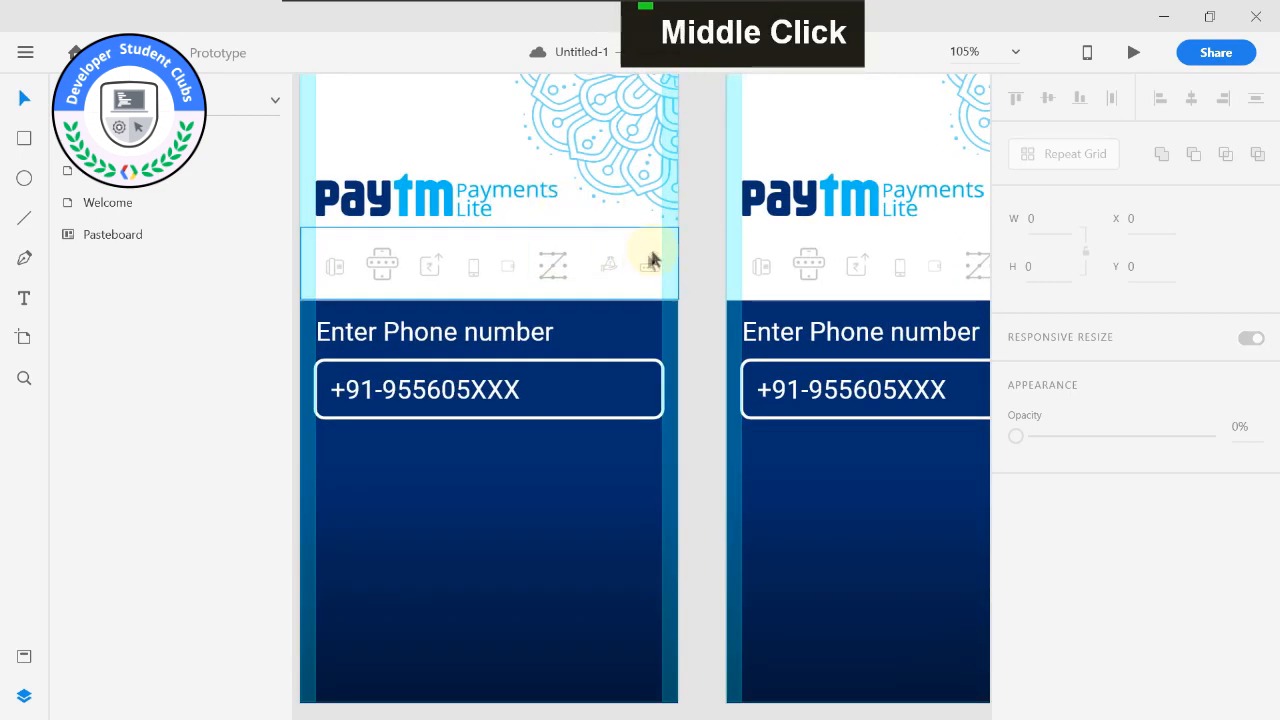
scroll(530, 270, "down", 2, "alt")
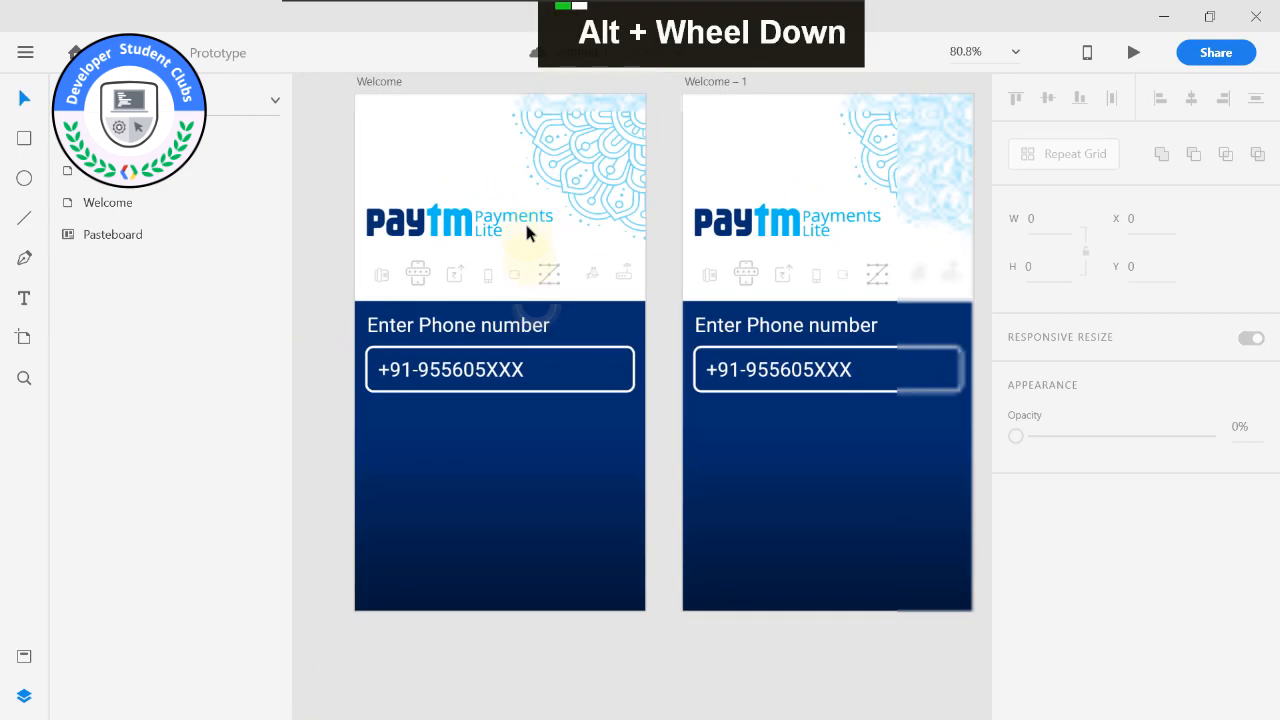
left_click(487, 380)
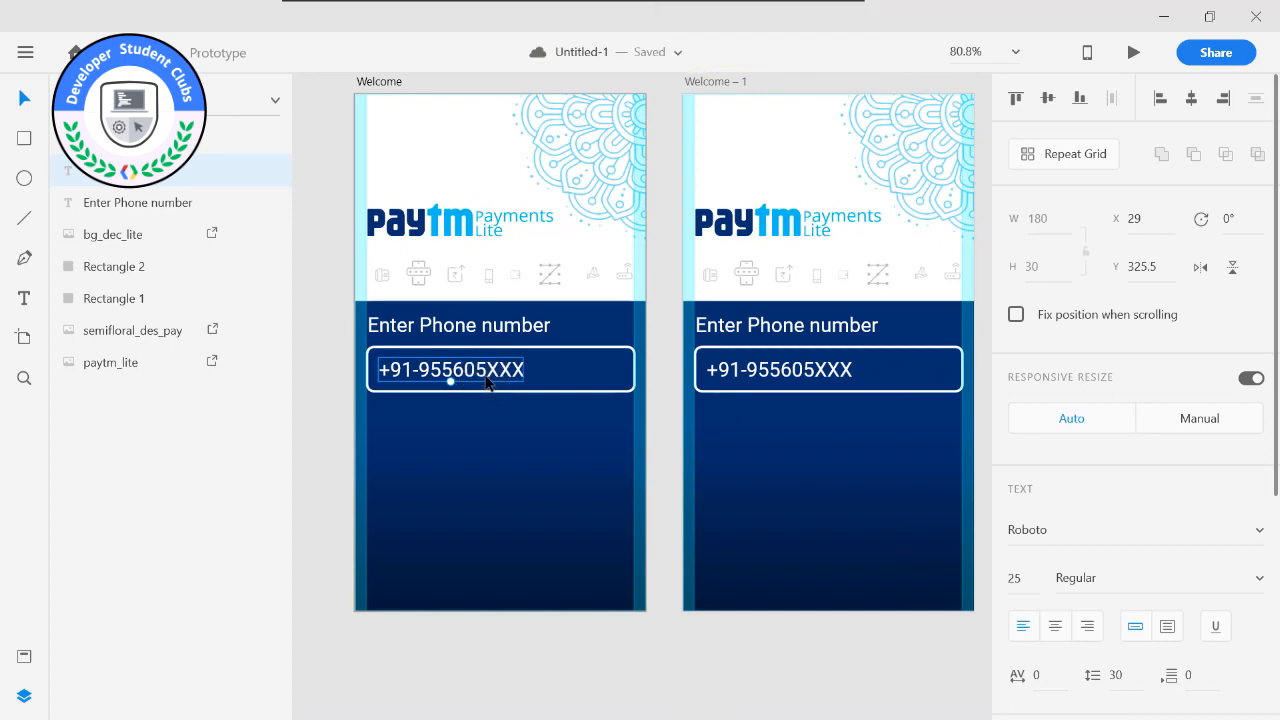
left_click(424, 395)
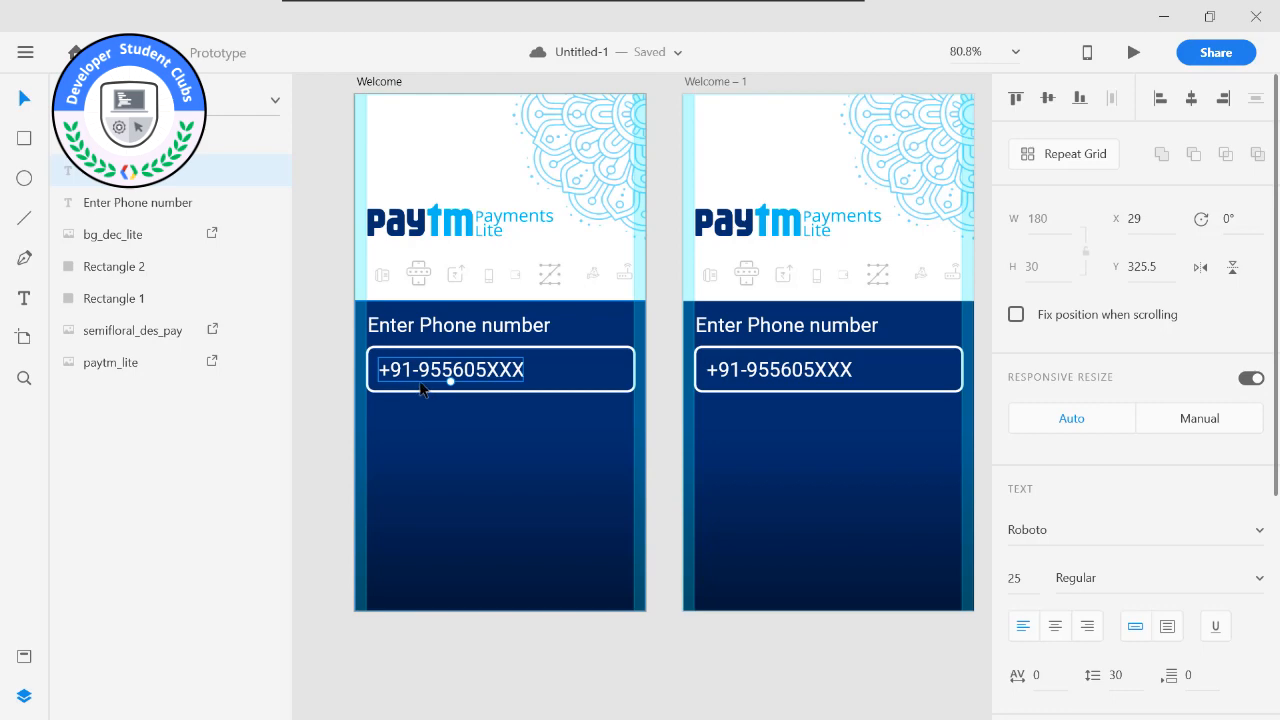
scroll(423, 380, "down", 3)
left_click_drag(510, 120, 597, 161)
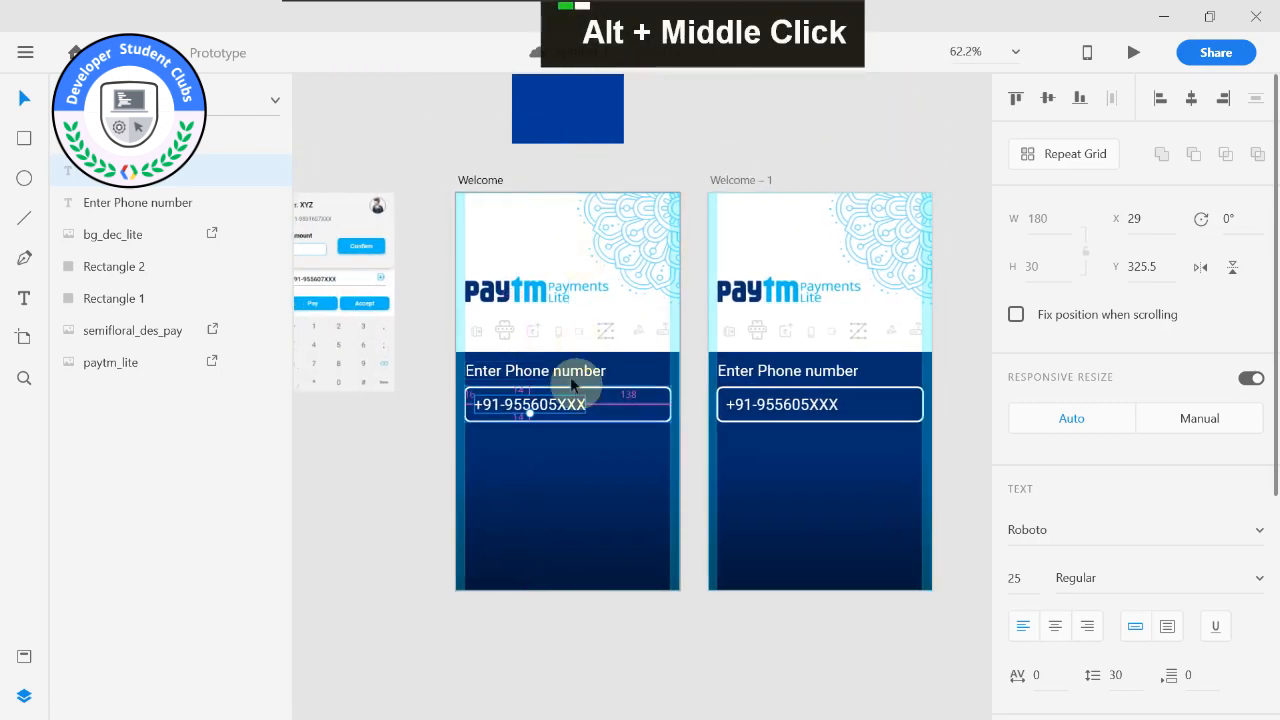
scroll(572, 385, "up", 3)
middle_click(400, 280)
scroll(480, 366, "up", 3)
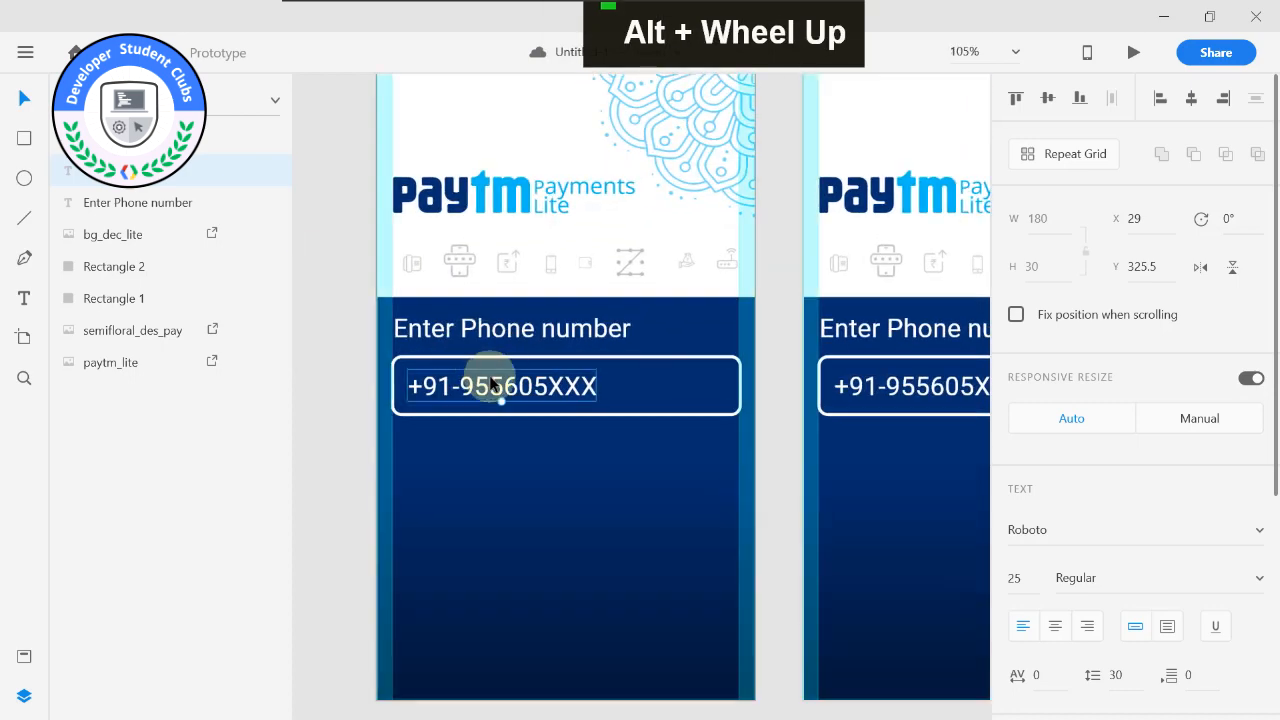
middle_click(334, 294)
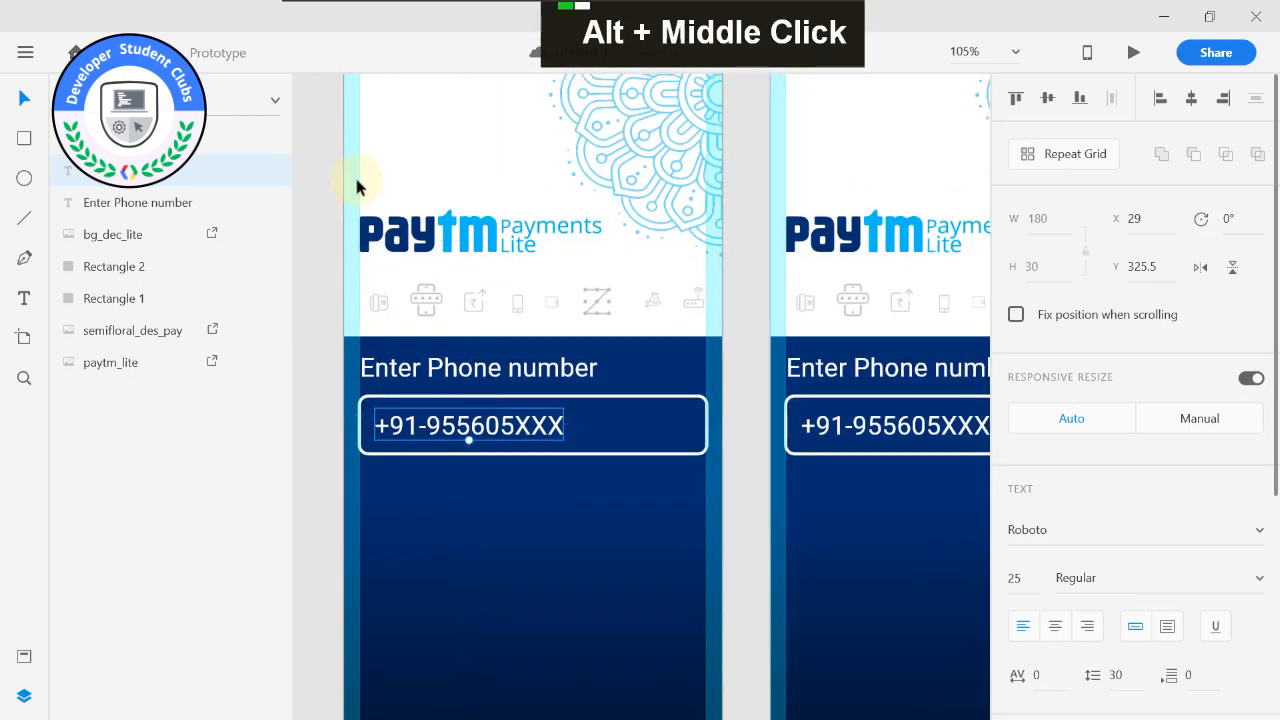
scroll(322, 176, "down", 2)
middle_click(321, 176)
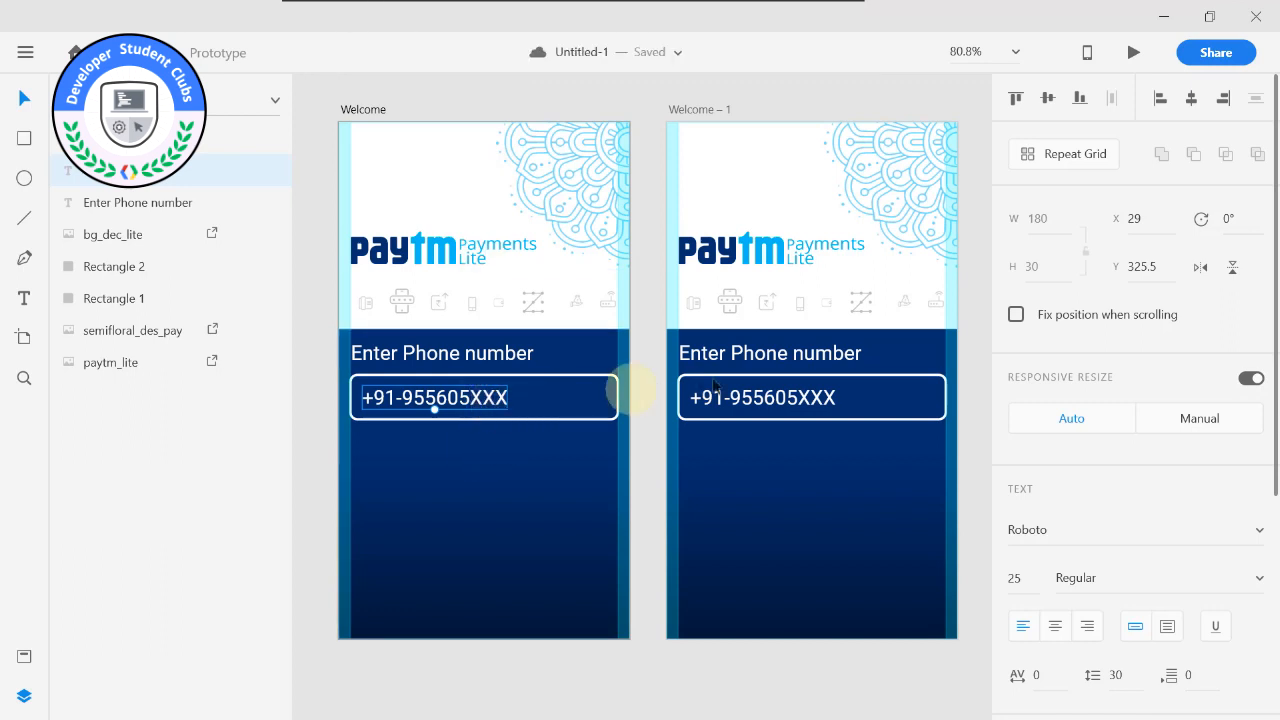
Set the opacity of the sample phone number on the original Welcome artboard to 0%.
left_click(684, 110)
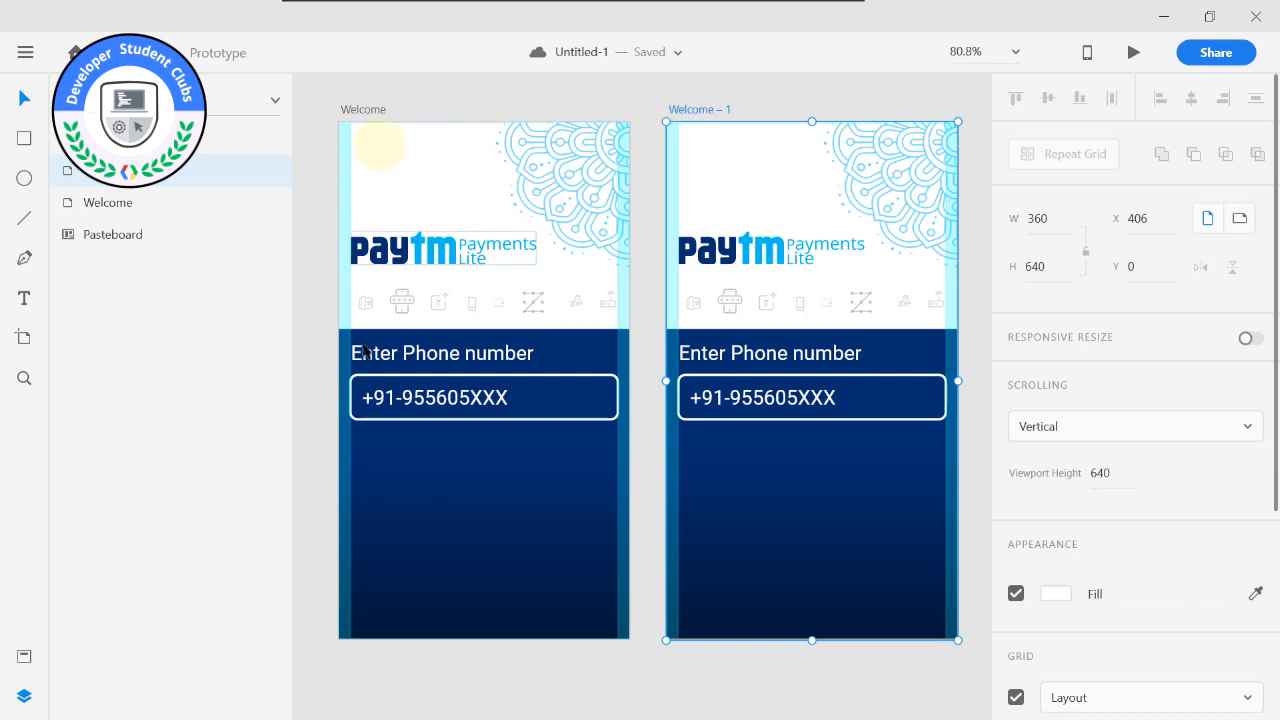
left_click(368, 112)
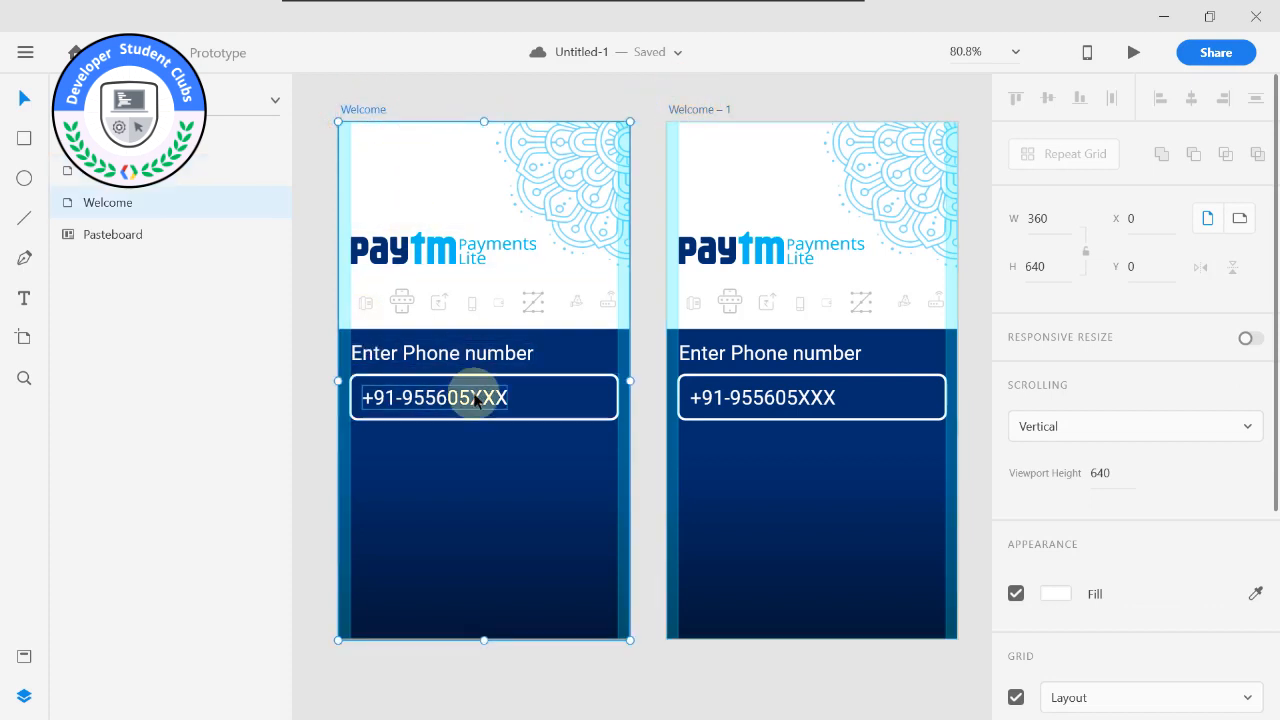
left_click(476, 398)
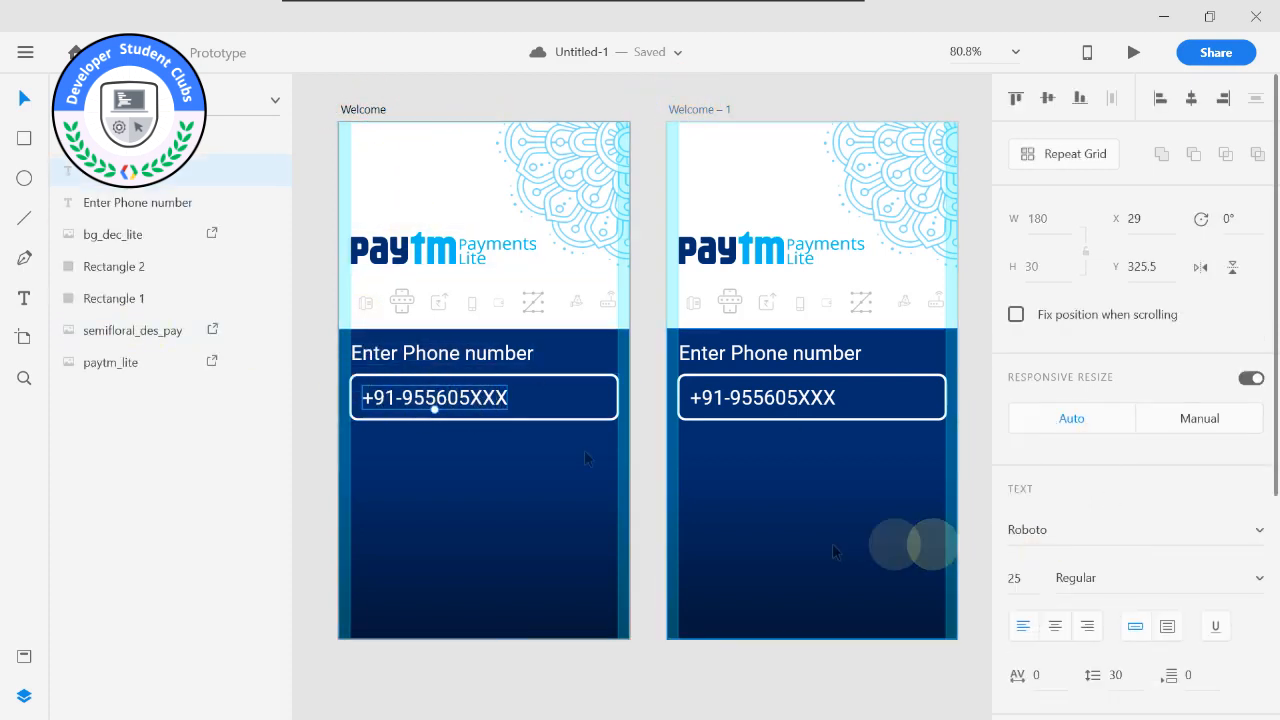
scroll(826, 495, "down", 1)
scroll(1214, 600, "down", 3)
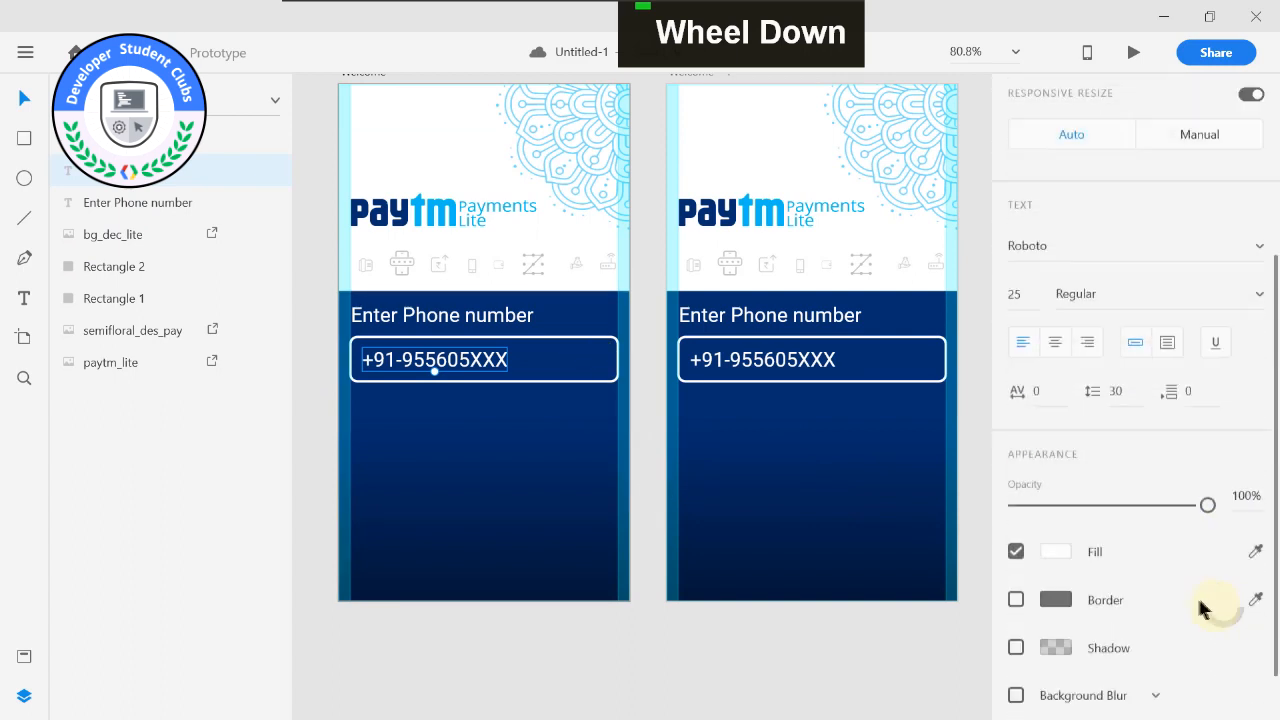
left_click_drag(1207, 500, 986, 506)
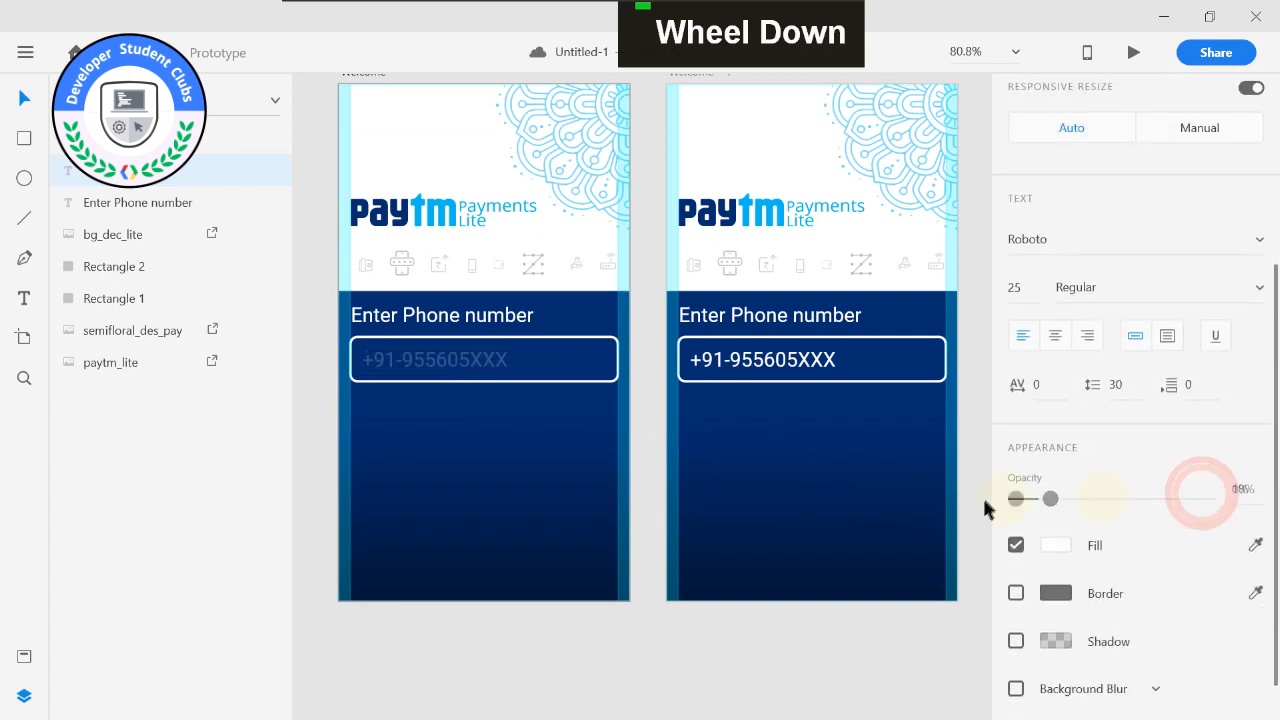
left_click(731, 360)
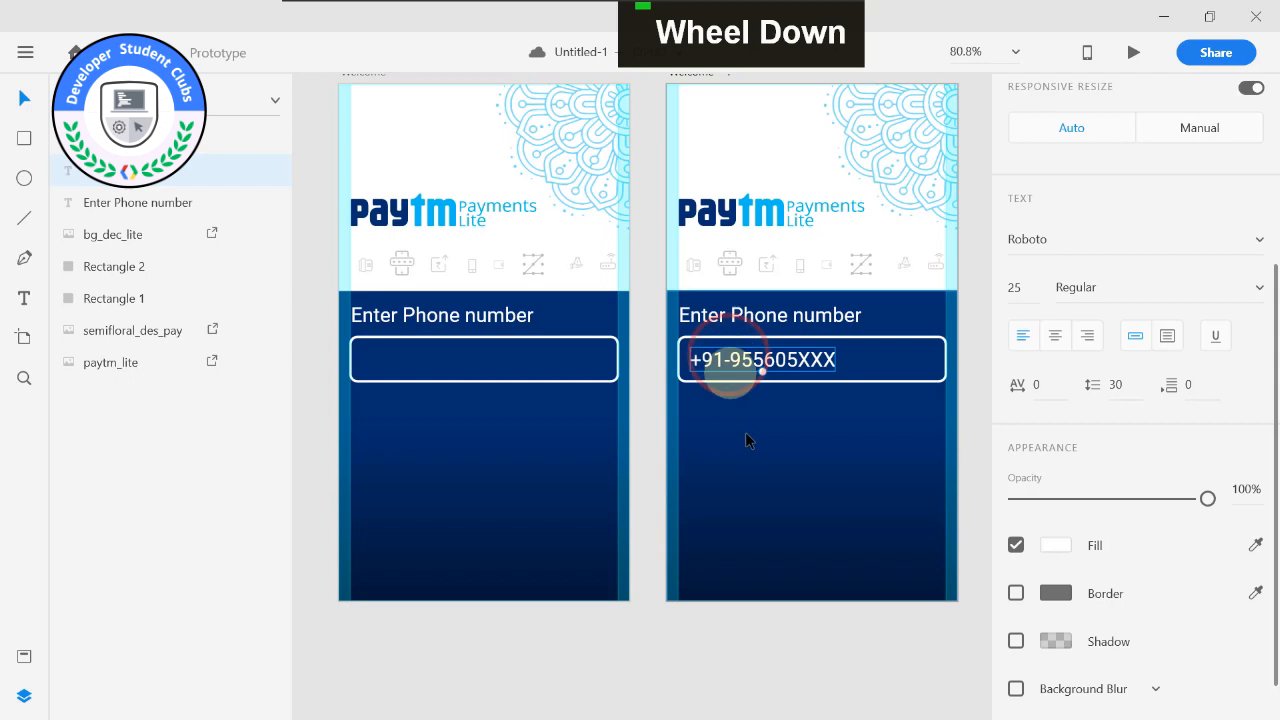
left_click(471, 360)
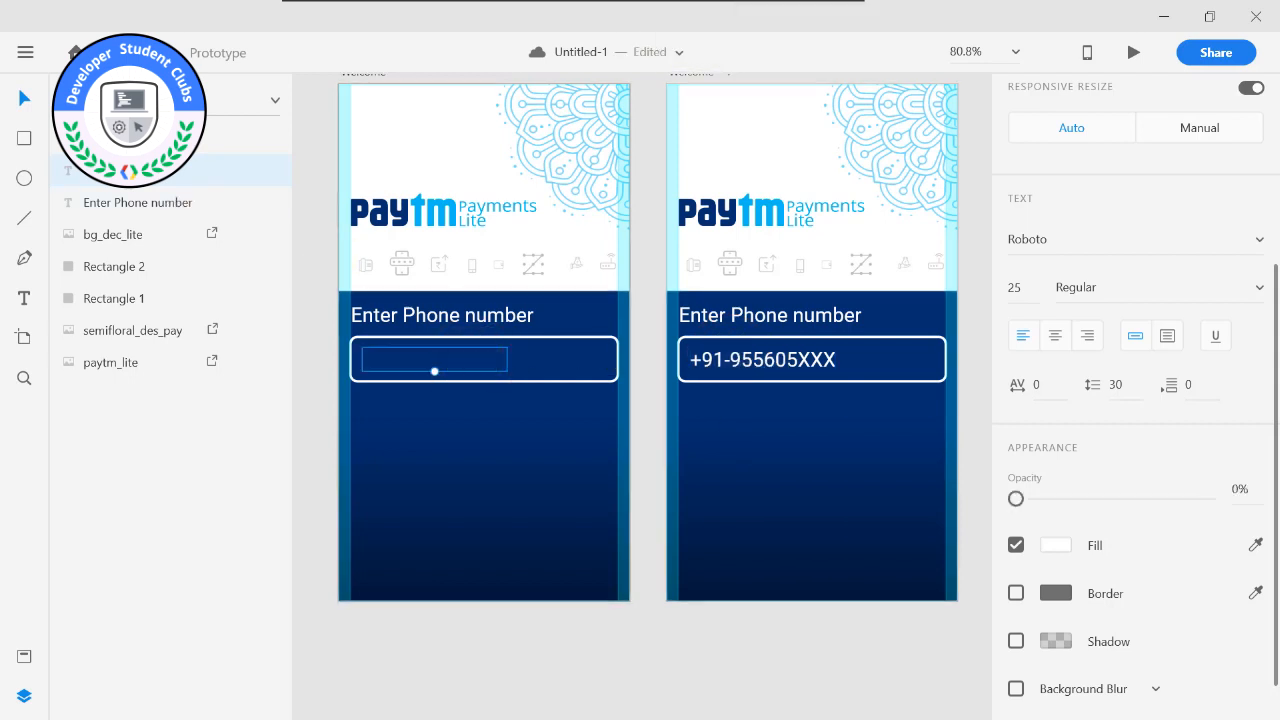
Rename the original Welcome artboard as Welcome-1.
scroll(345, 125, "up", 1)
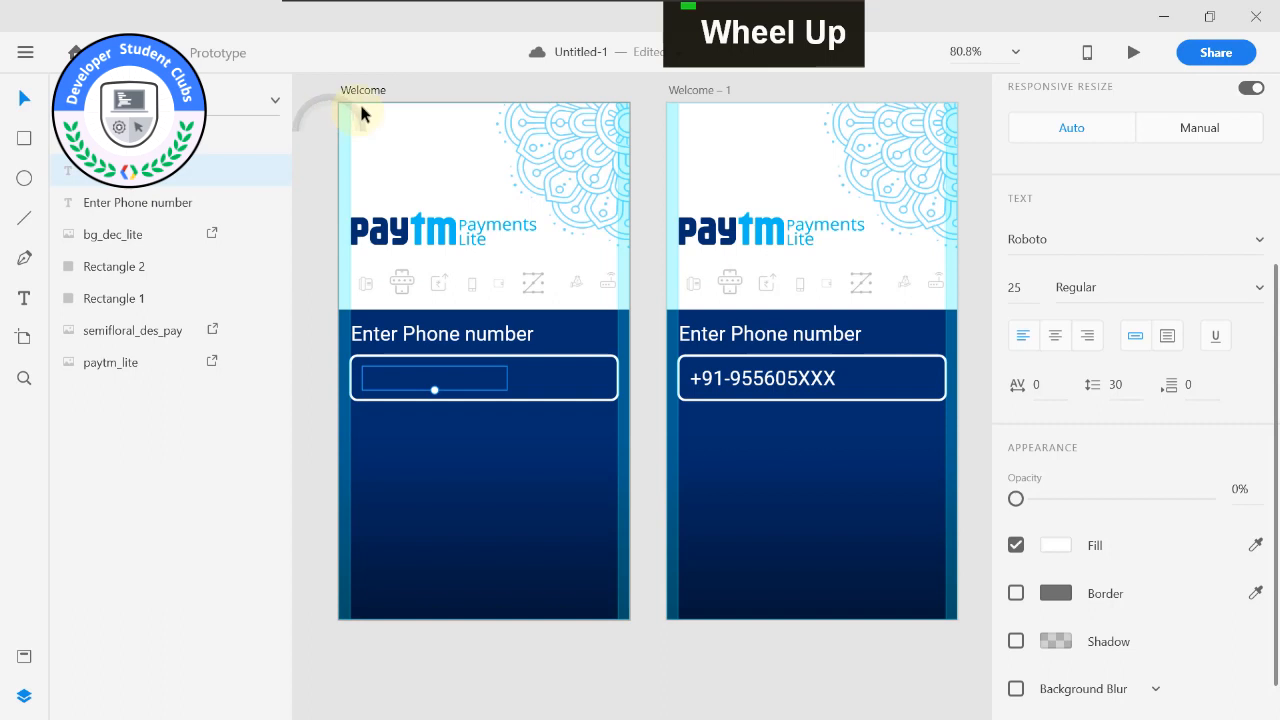
left_click(365, 91)
double_click(380, 90)
key("Right")
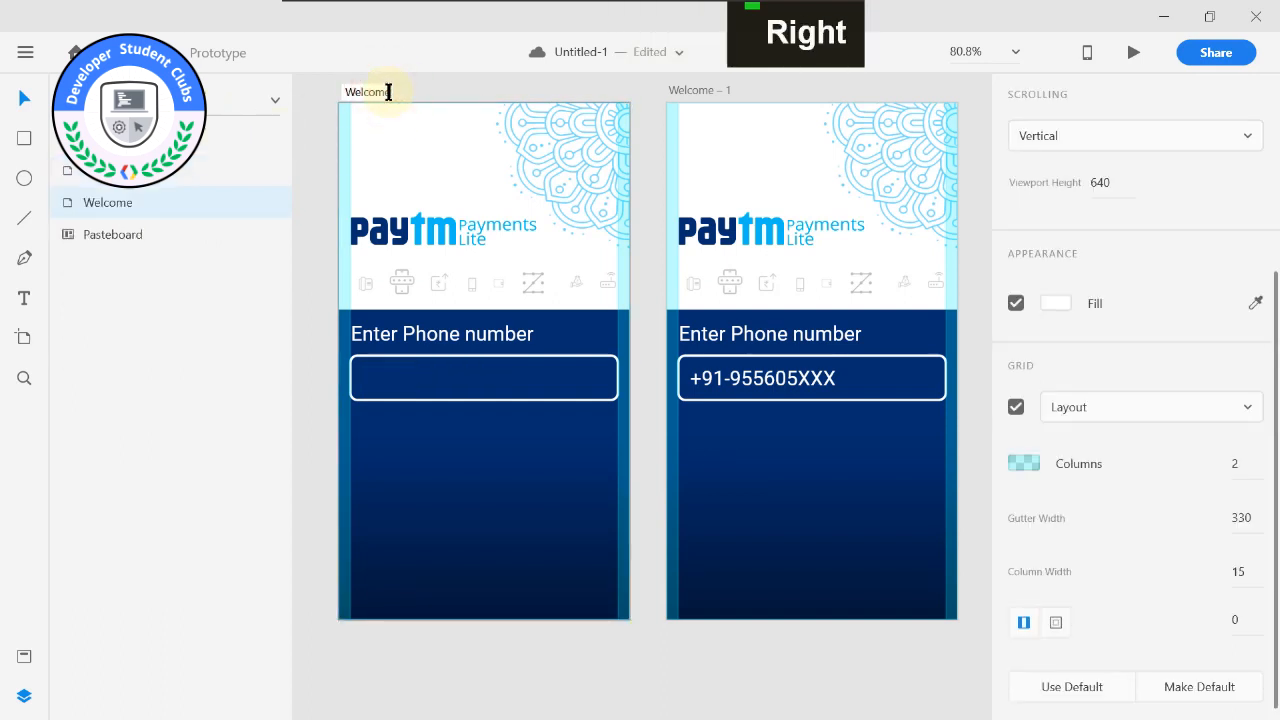
type("-1")
key("Return")
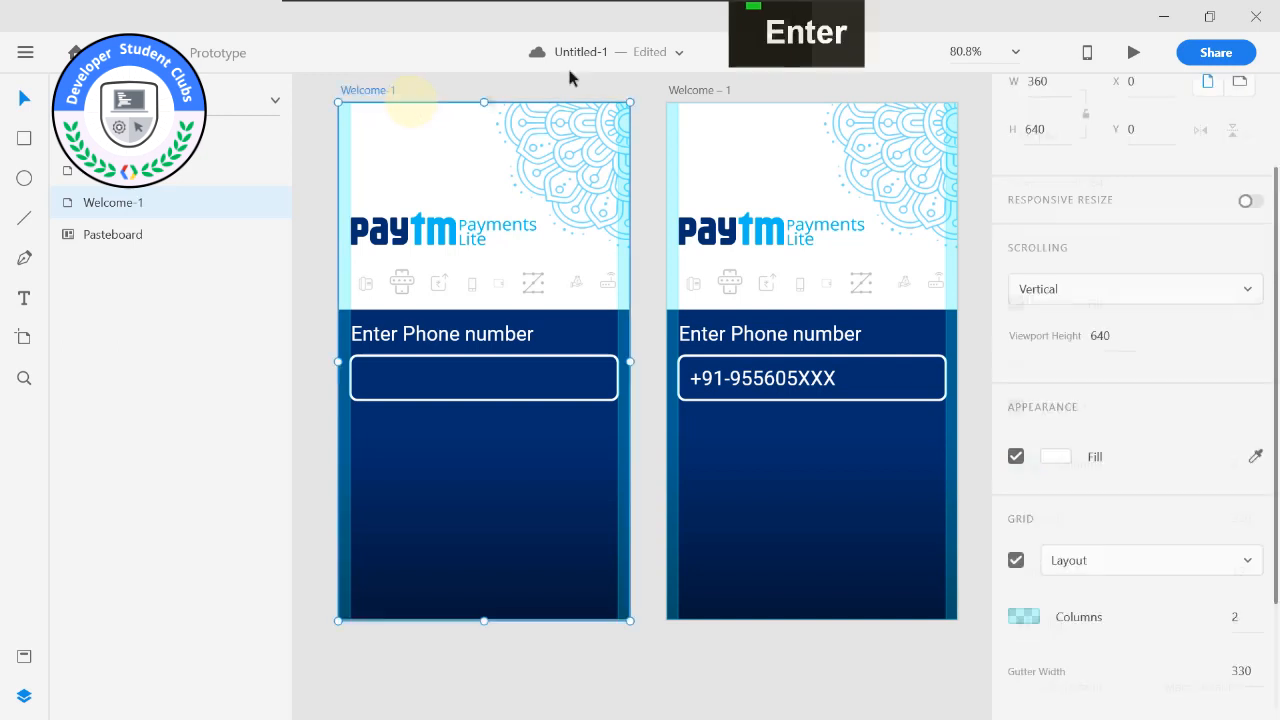
Rename the duplicated artboard as Welcome – 2.
double_click(722, 93)
double_click(728, 92)
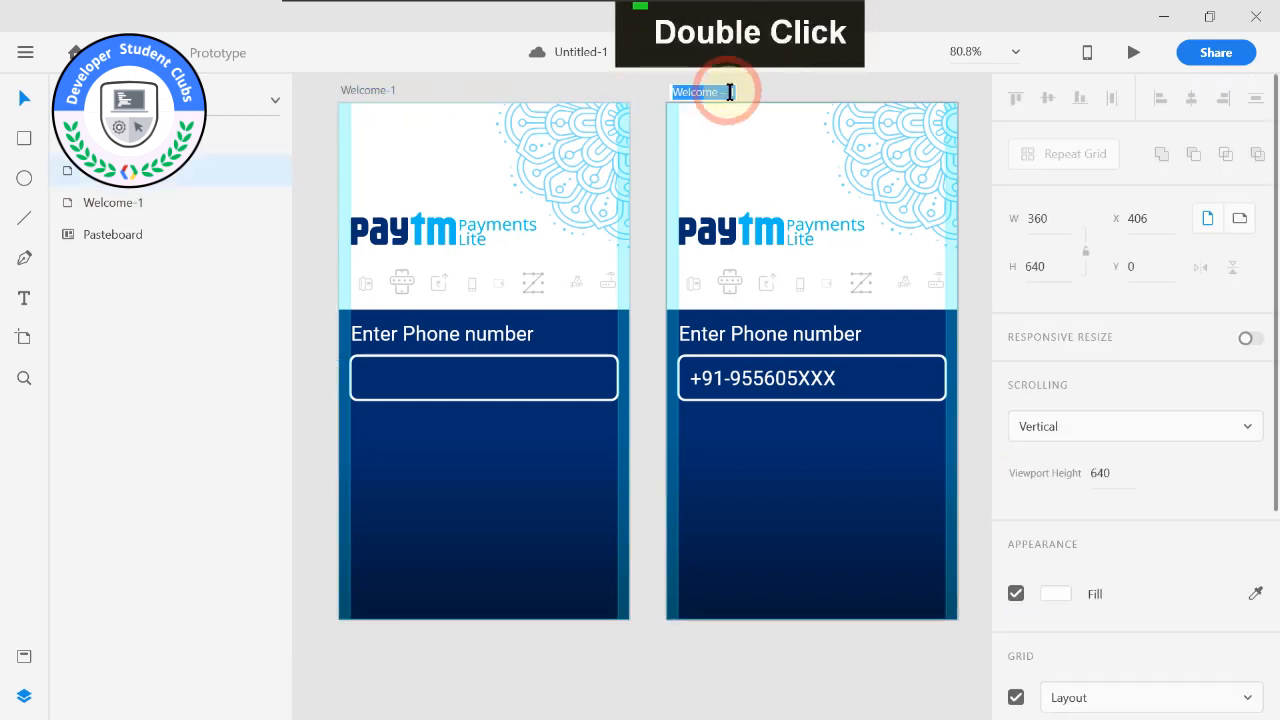
type("2")
key("Return")
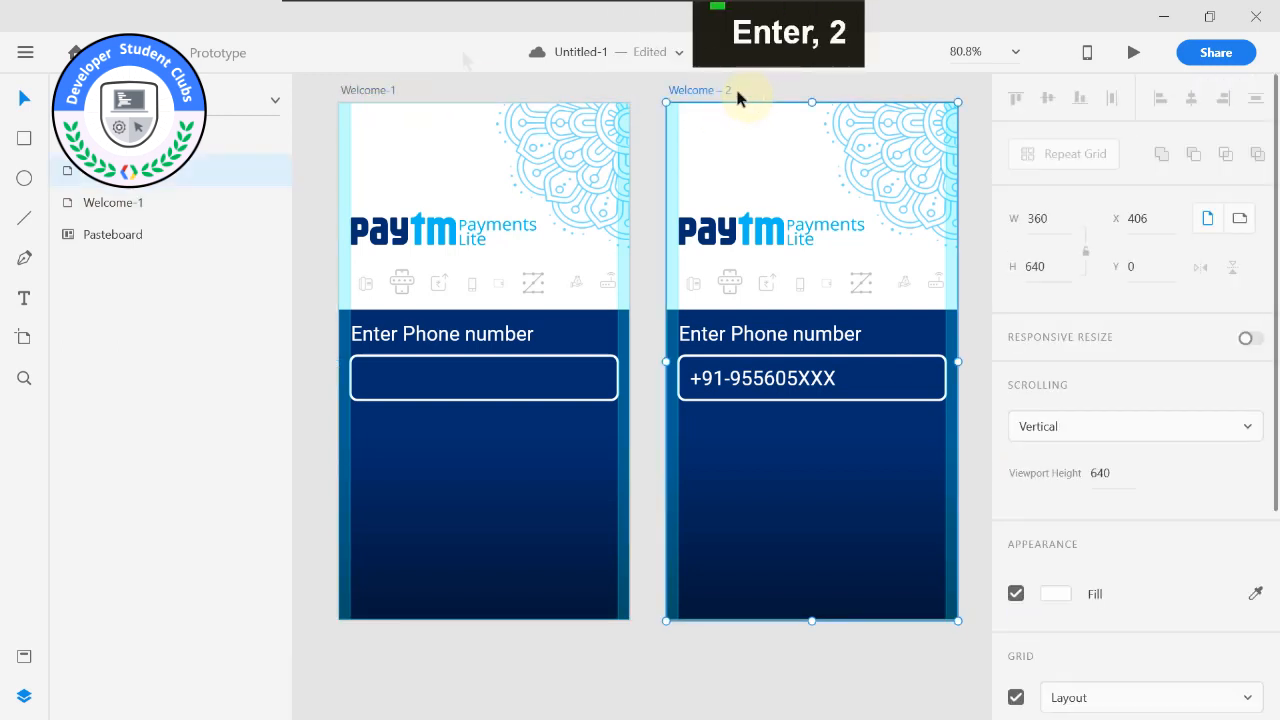
Compare the sample phone number text layers on the Welcome-1 and Welcome – 2 artboards.
left_click(365, 92)
left_click(432, 238)
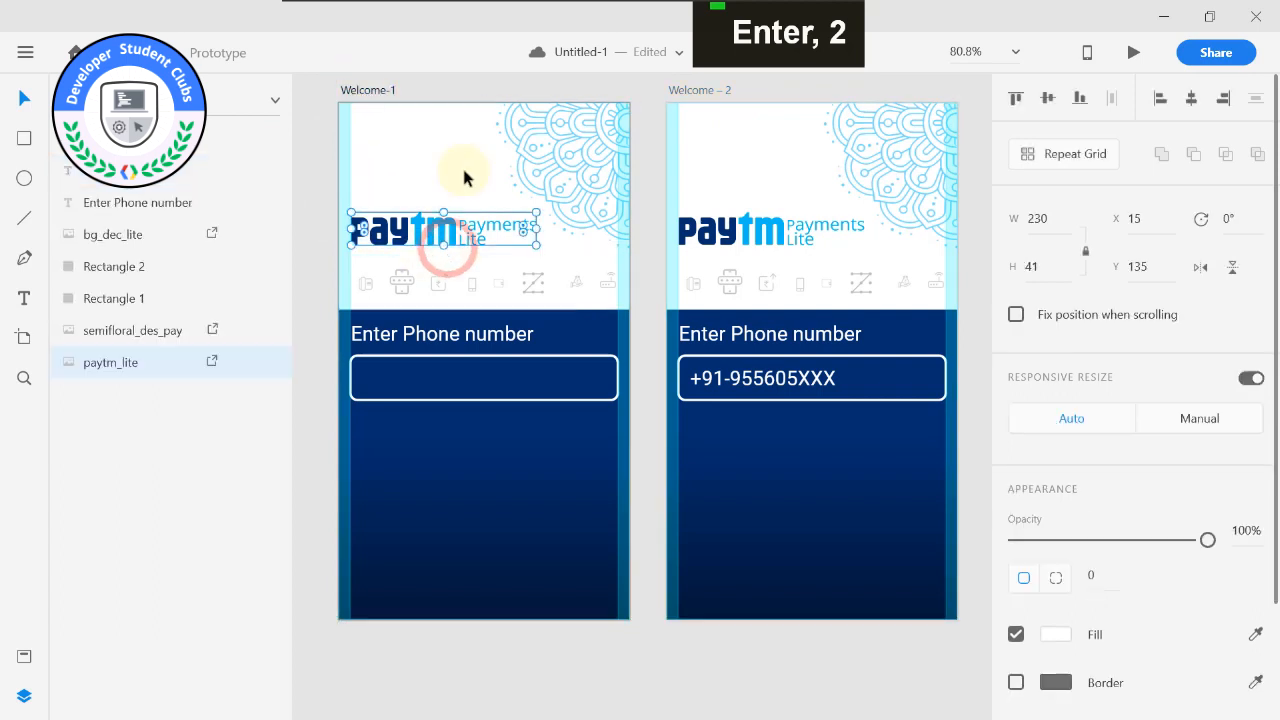
left_click(88, 172)
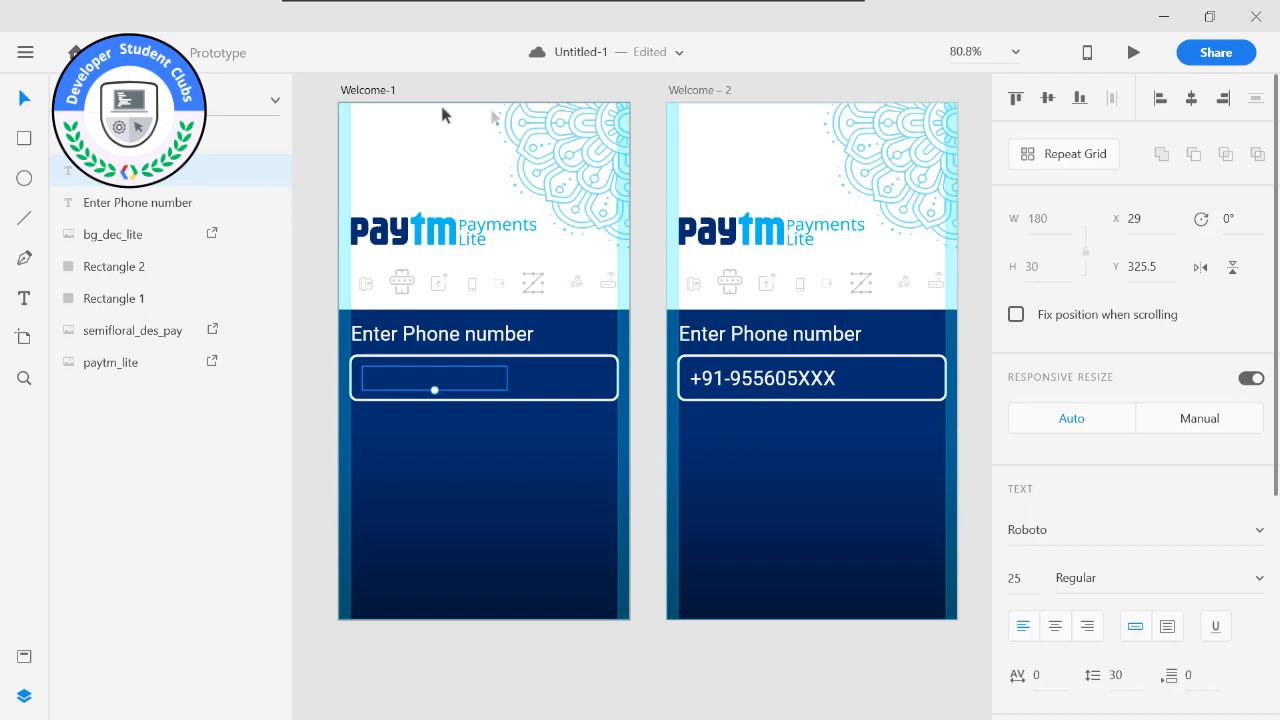
left_click(697, 92)
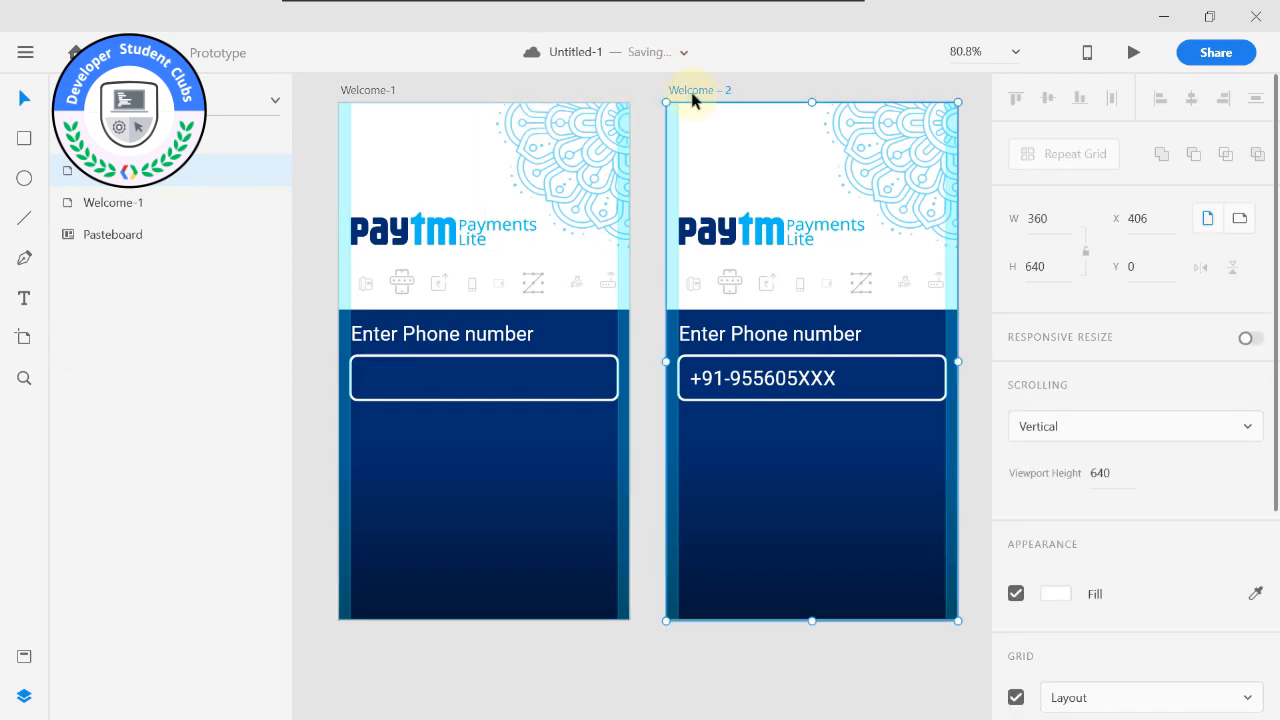
left_click(806, 383)
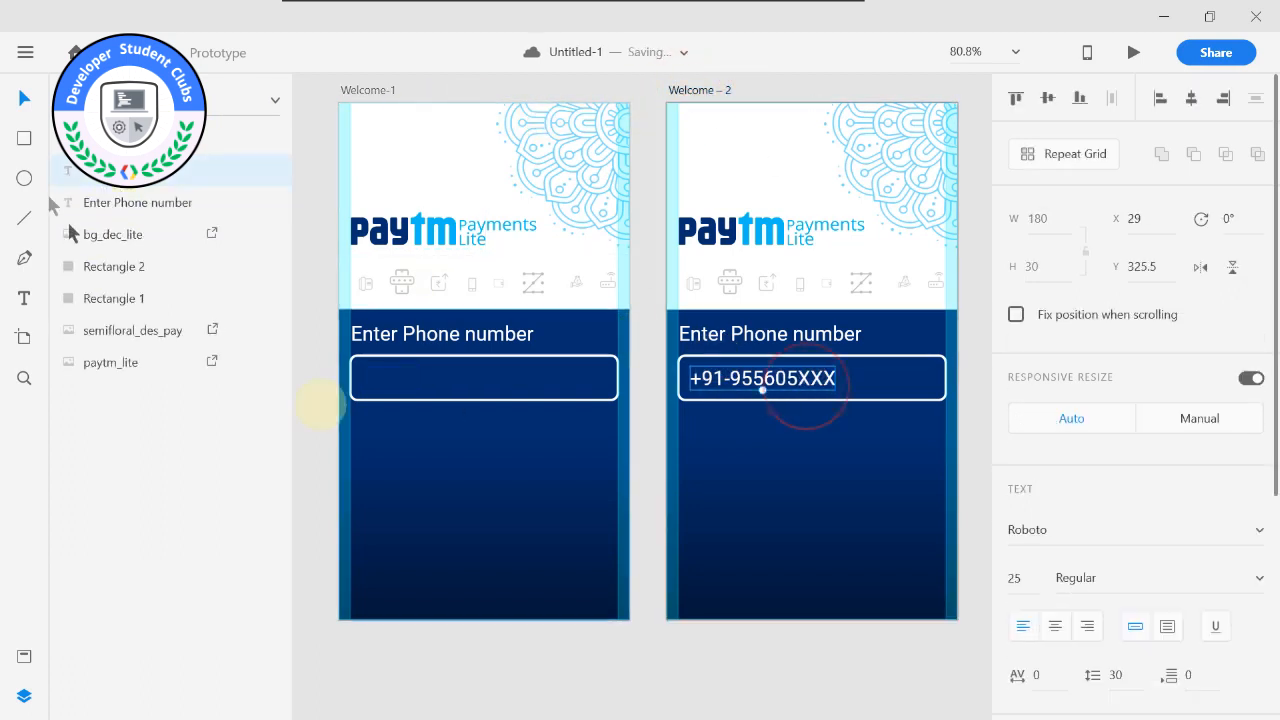
left_click(411, 395)
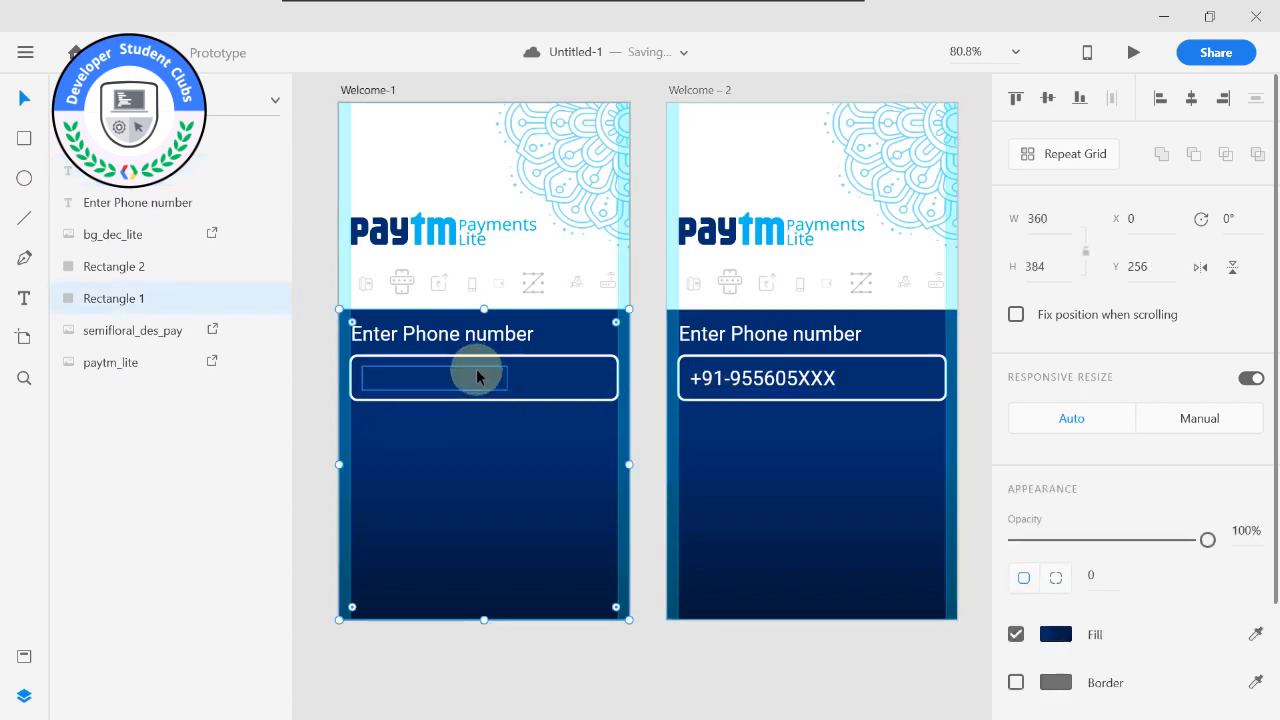
left_click(322, 104)
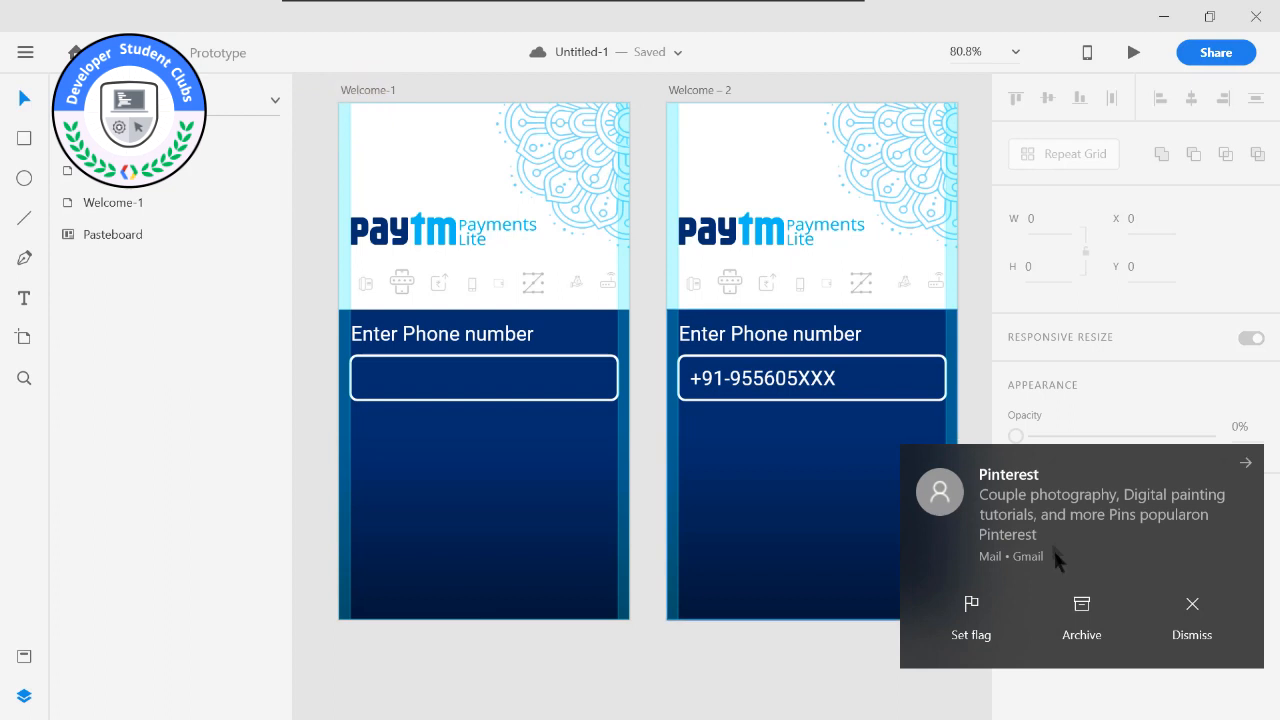
left_click(824, 381)
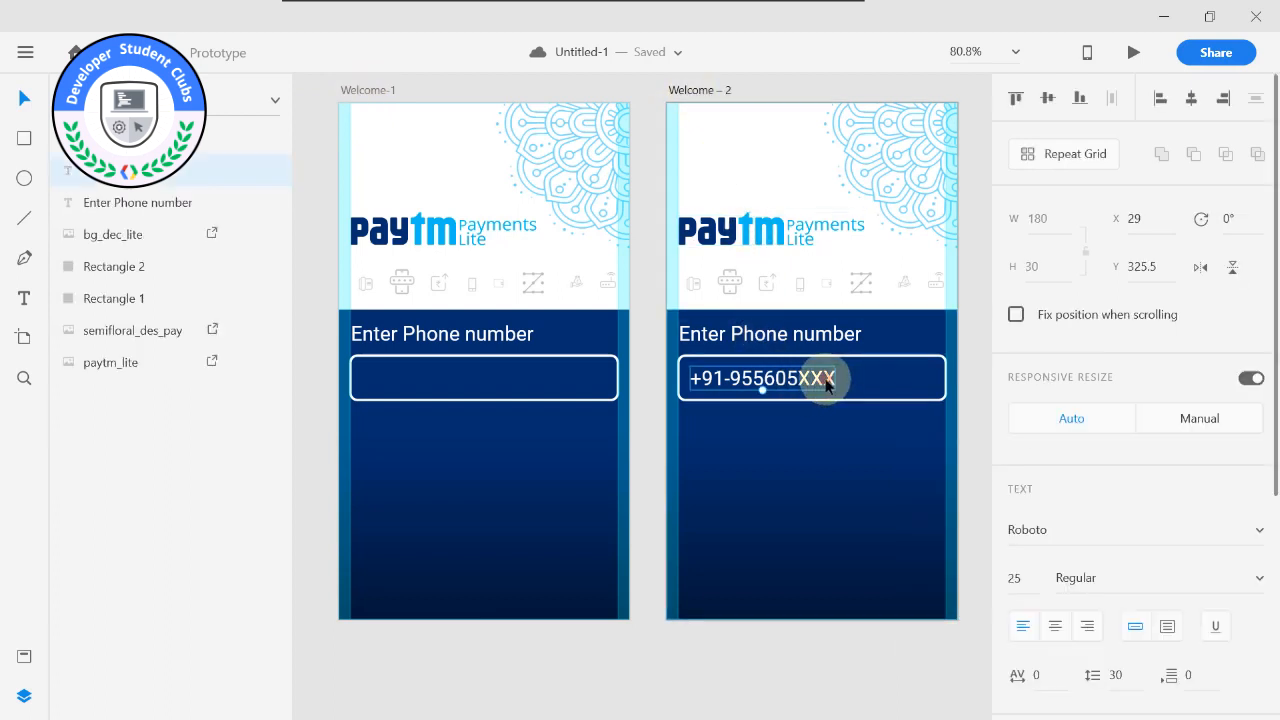
Move the Welcome-1 and Welcome – 2 artboards further apart horizontally, placing Welcome – 2 at X 450.
middle_click(771, 86)
scroll(846, 163, "down", 1)
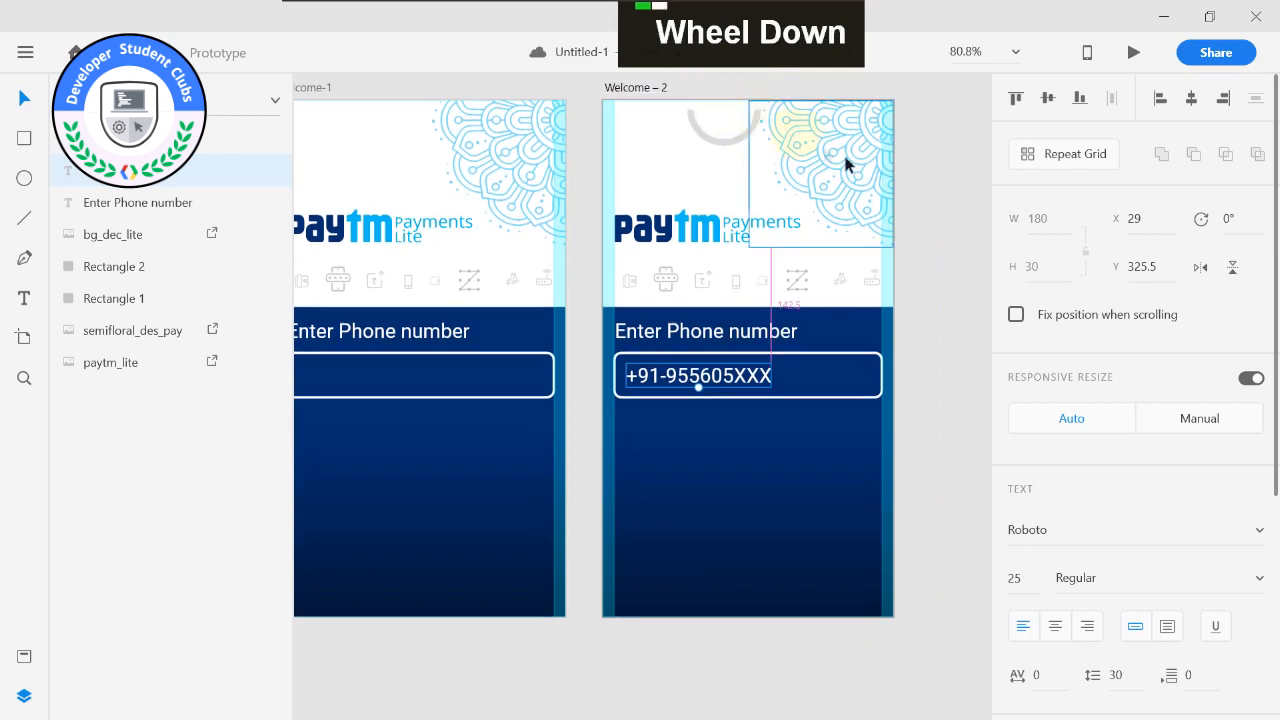
scroll(903, 177, "down", 2, "alt")
middle_click(337, 120)
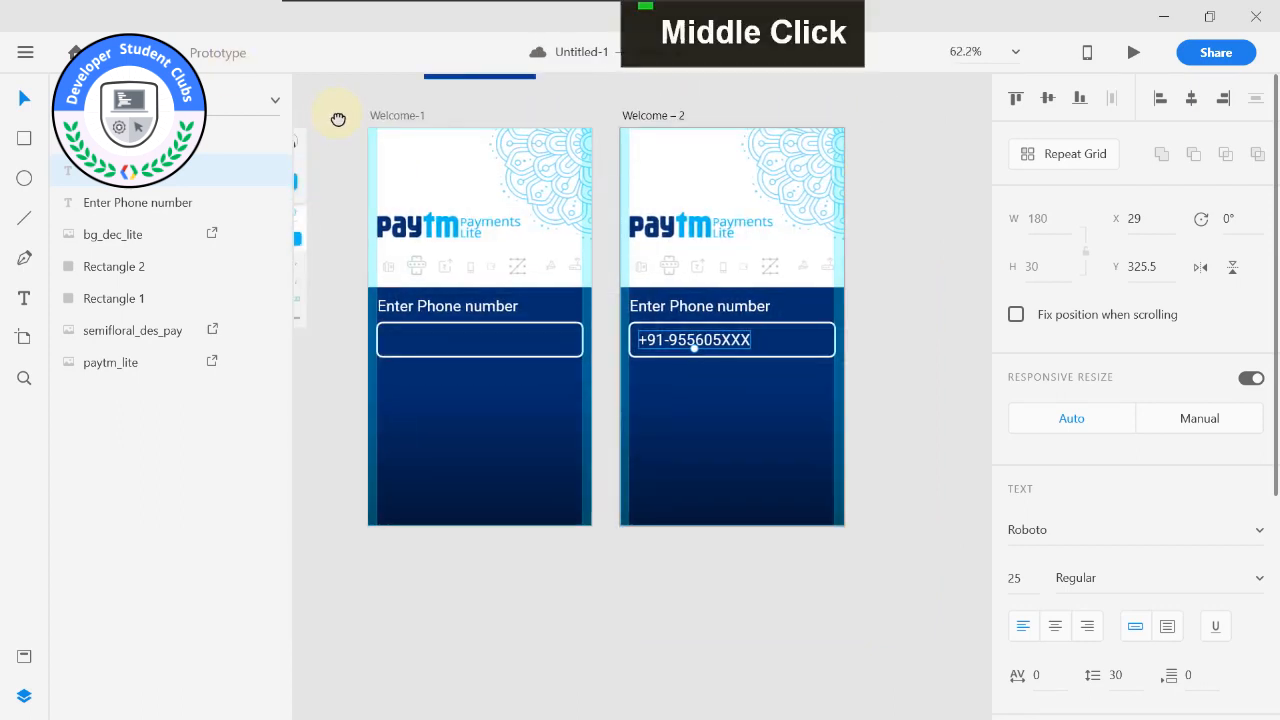
left_click_drag(398, 124, 366, 129)
left_click_drag(656, 120, 680, 123)
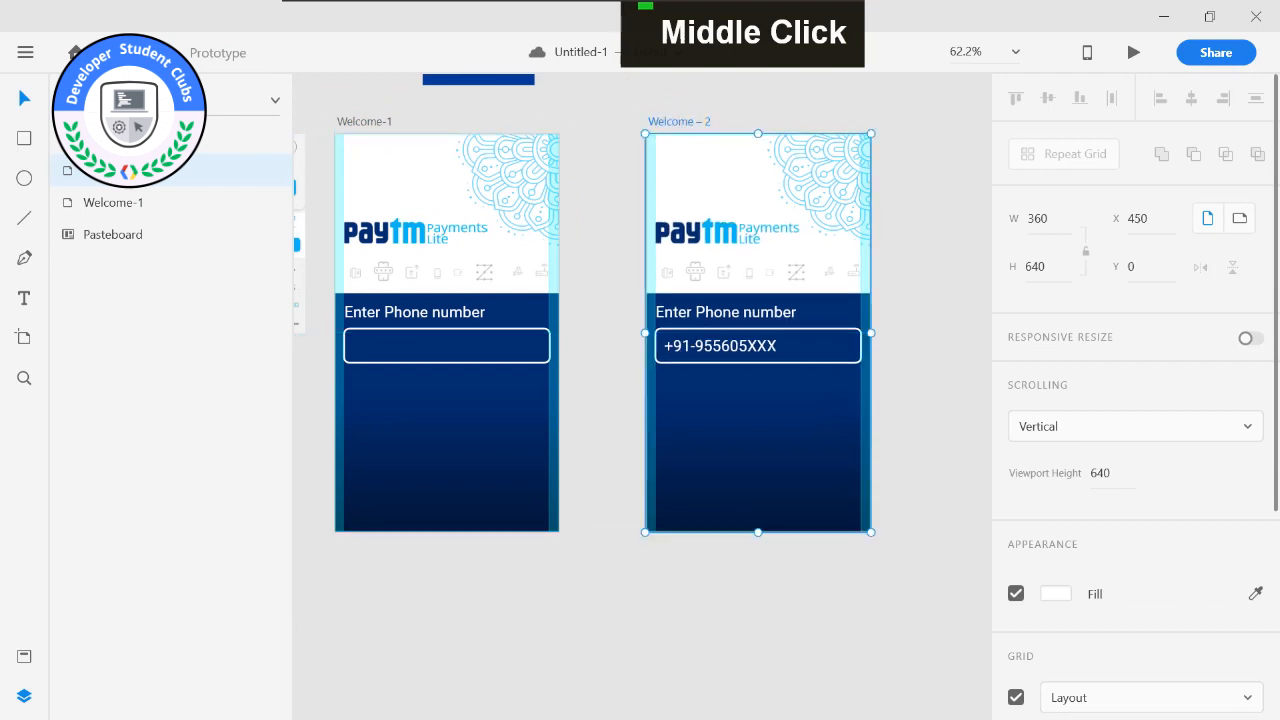
In Prototype mode, link the empty phone number box on Welcome-1 to the Welcome – 2 artboard.
left_click(200, 52)
left_click(490, 103)
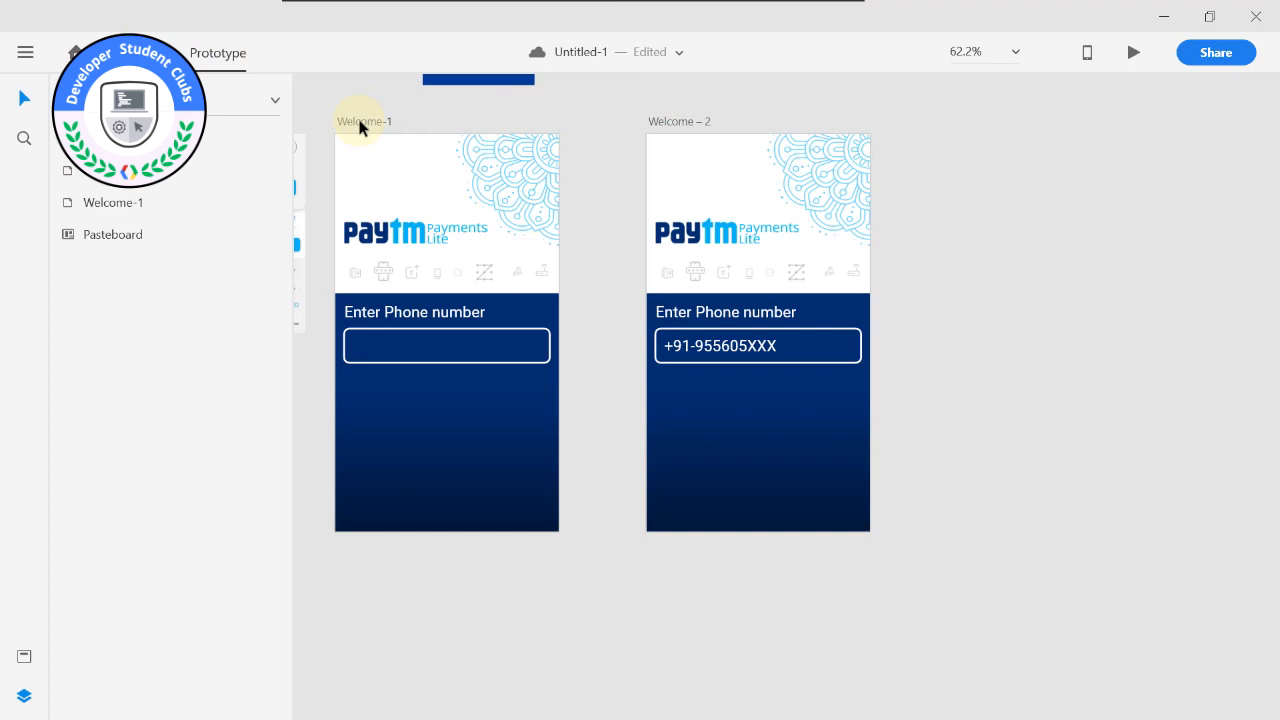
left_click(359, 122)
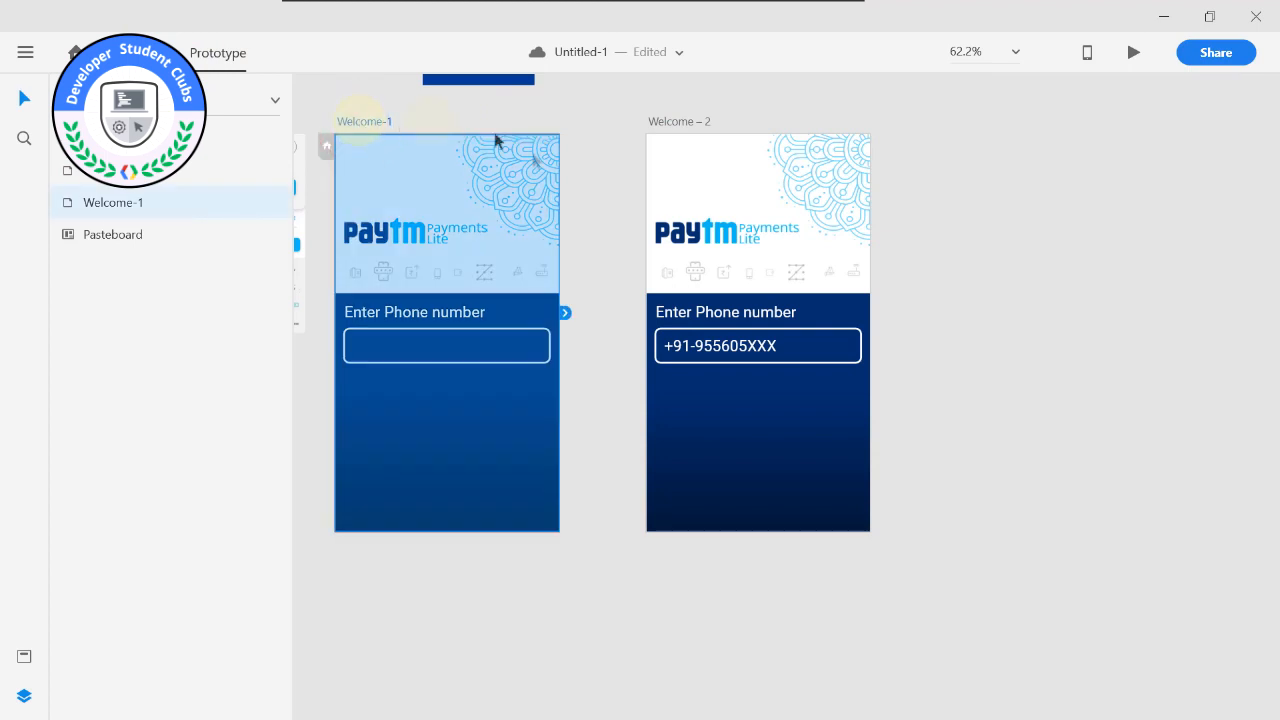
left_click_drag(565, 313, 648, 258)
double_click(475, 349)
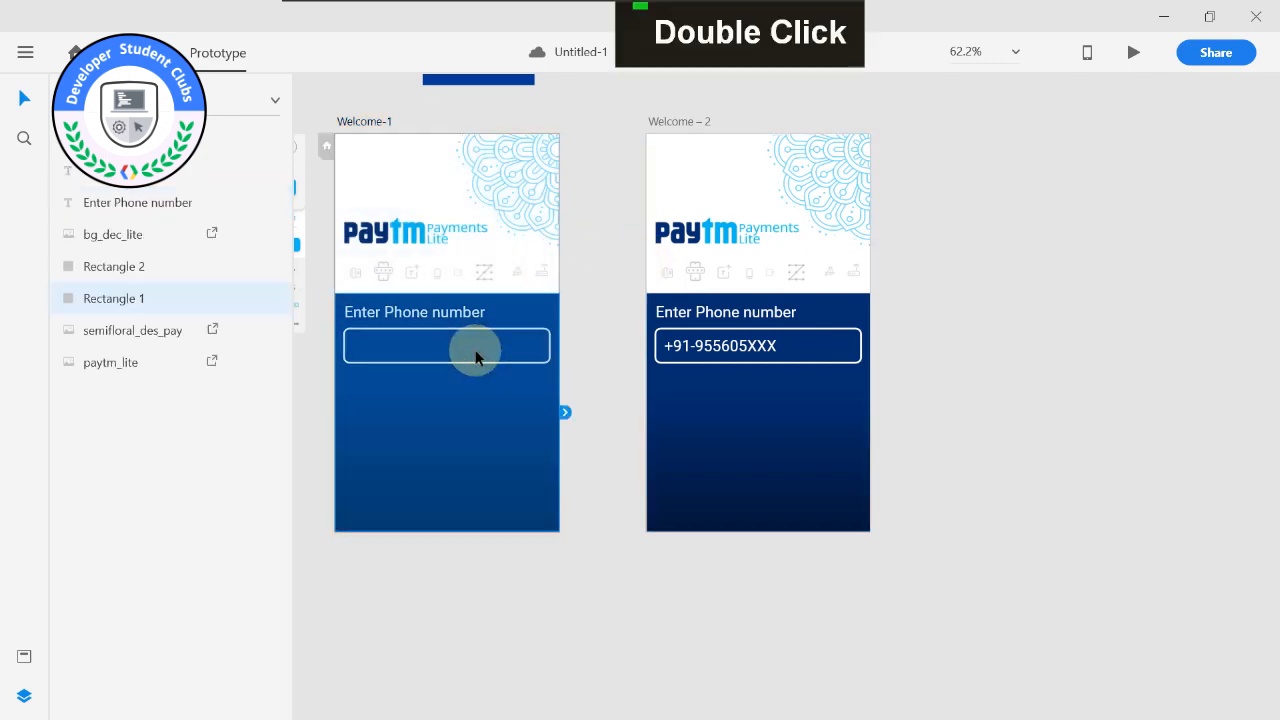
left_click(474, 343)
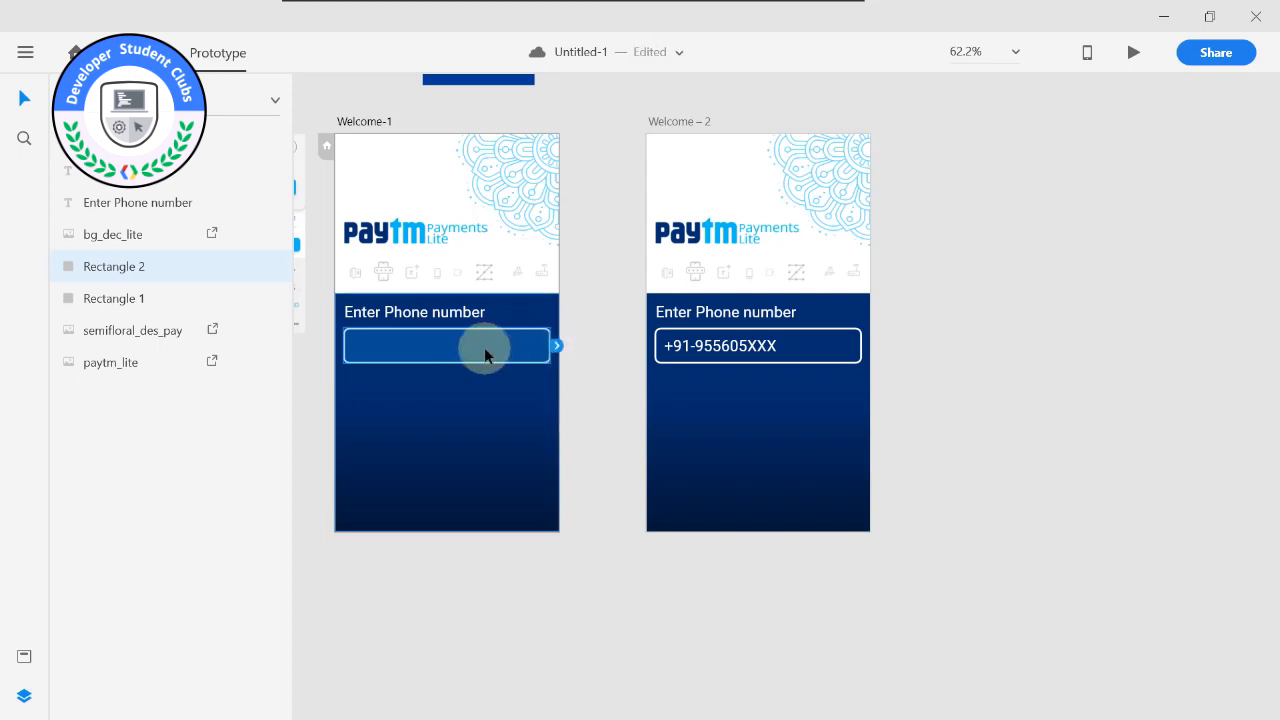
left_click_drag(556, 345, 690, 352)
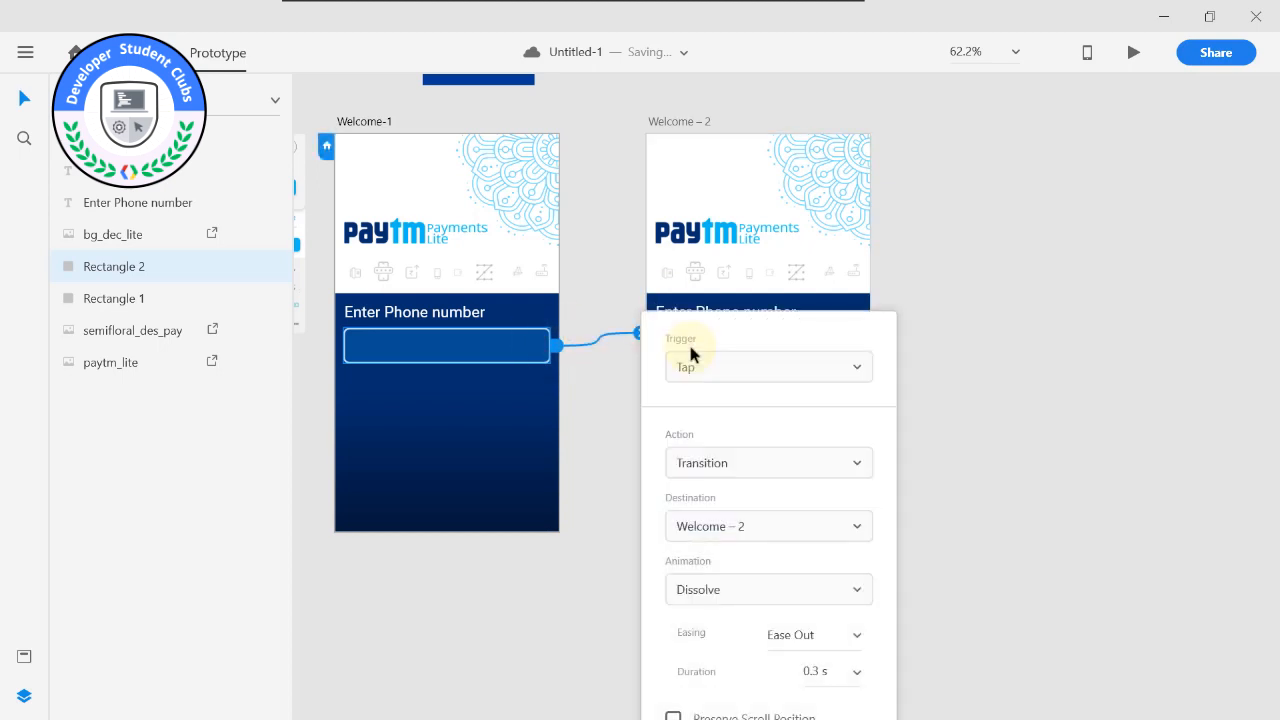
Configure the link with a Tap trigger, Auto-Animate action, Ease Out easing and 0.4 s duration.
left_click(773, 371)
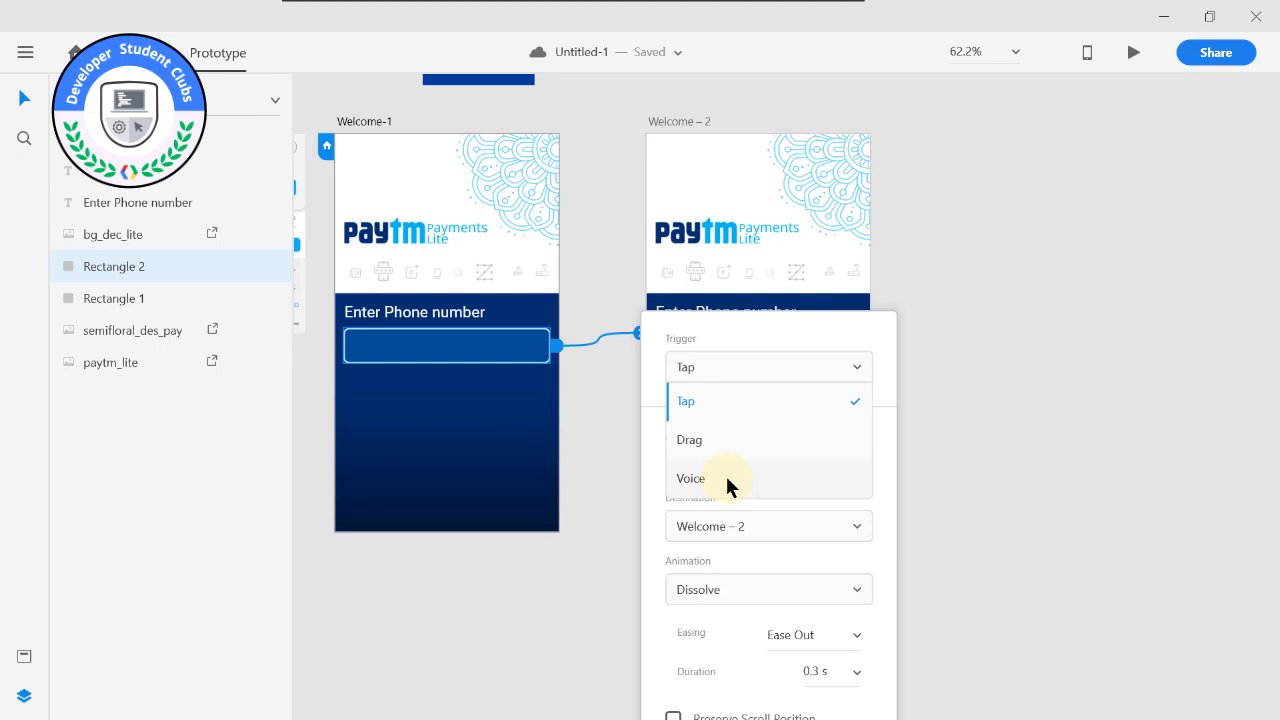
left_click(652, 461)
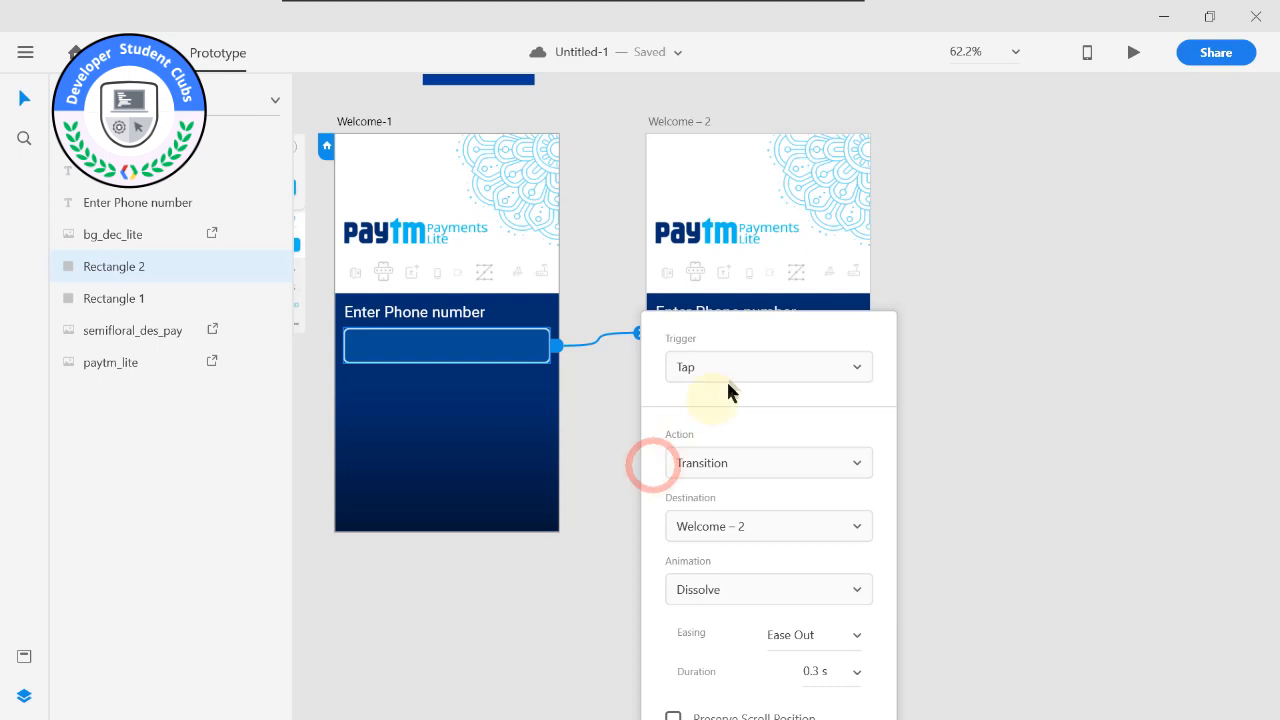
left_click(745, 465)
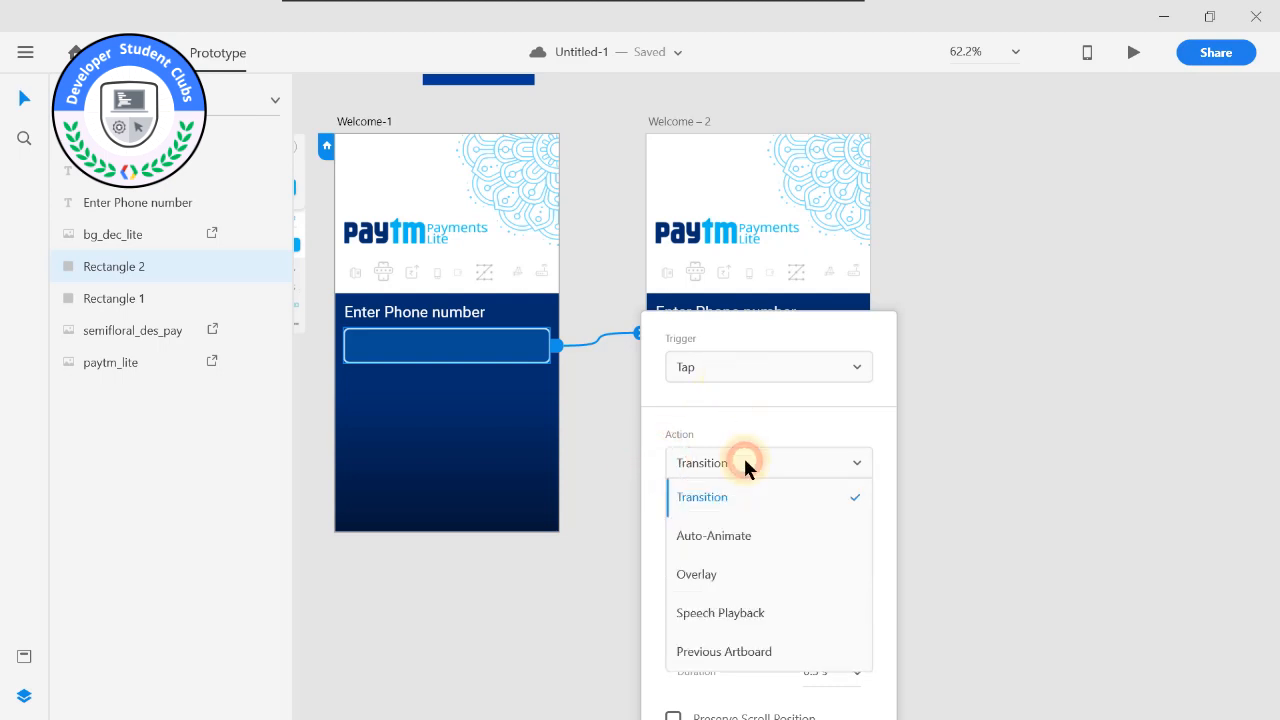
left_click(741, 535)
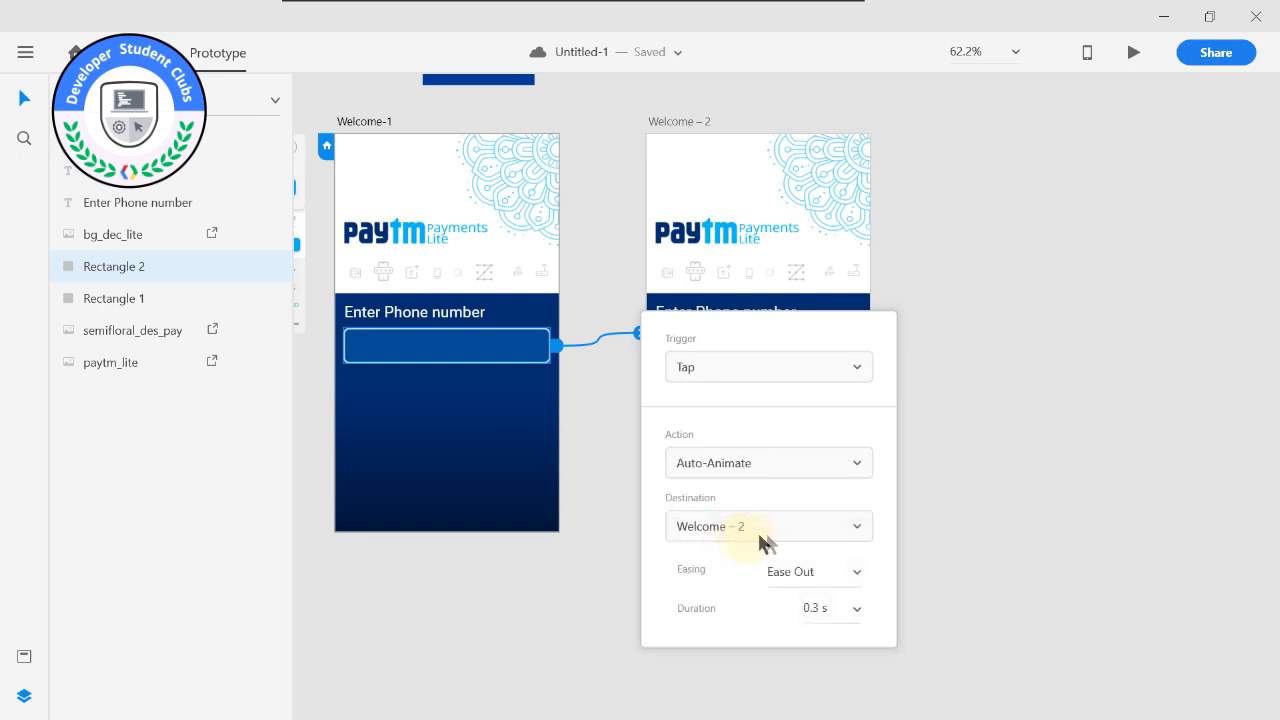
left_click(857, 573)
left_click(832, 364)
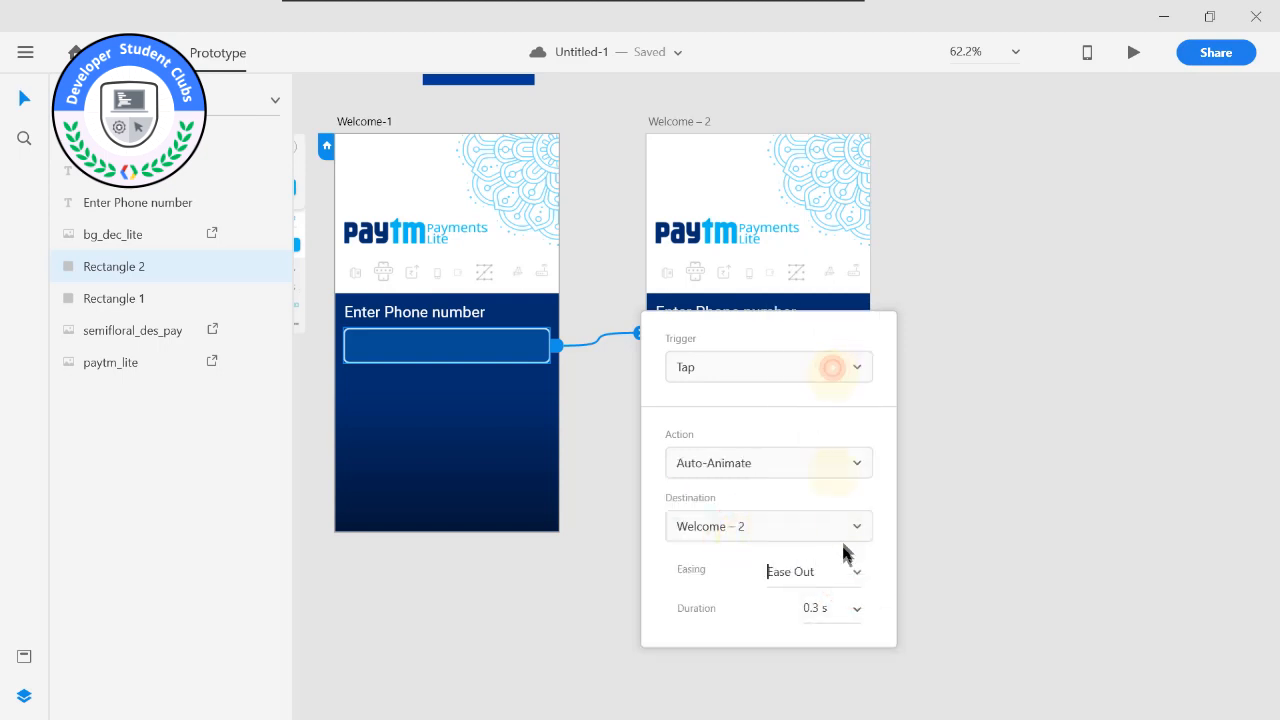
left_click(853, 612)
left_click(800, 473)
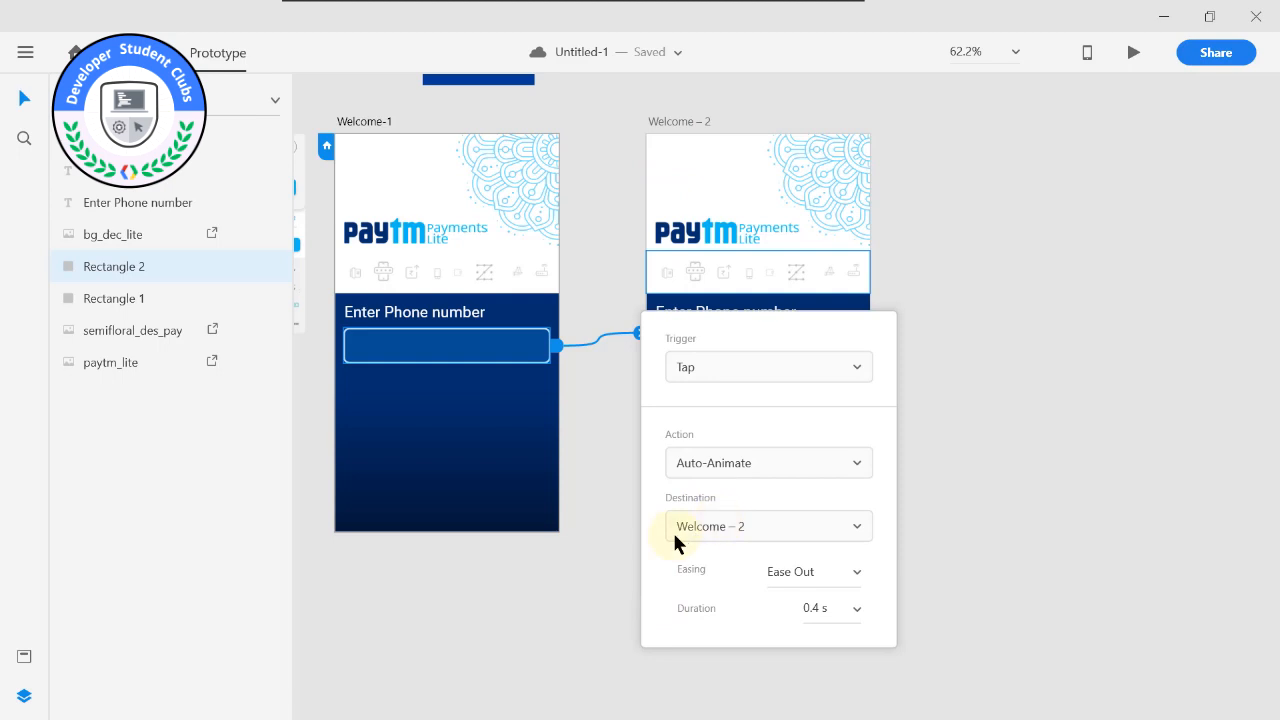
left_click(592, 567)
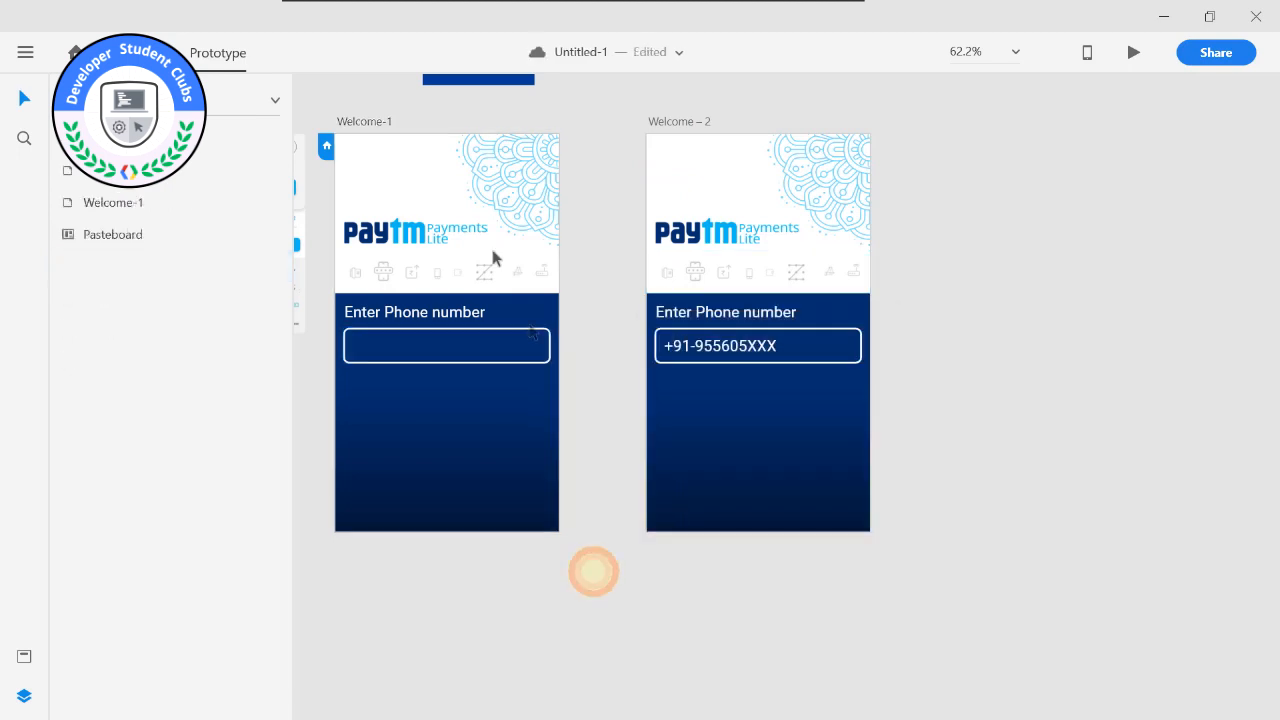
Preview the prototype from Welcome-1, test the phone number box interaction, and close the preview.
left_click(362, 122)
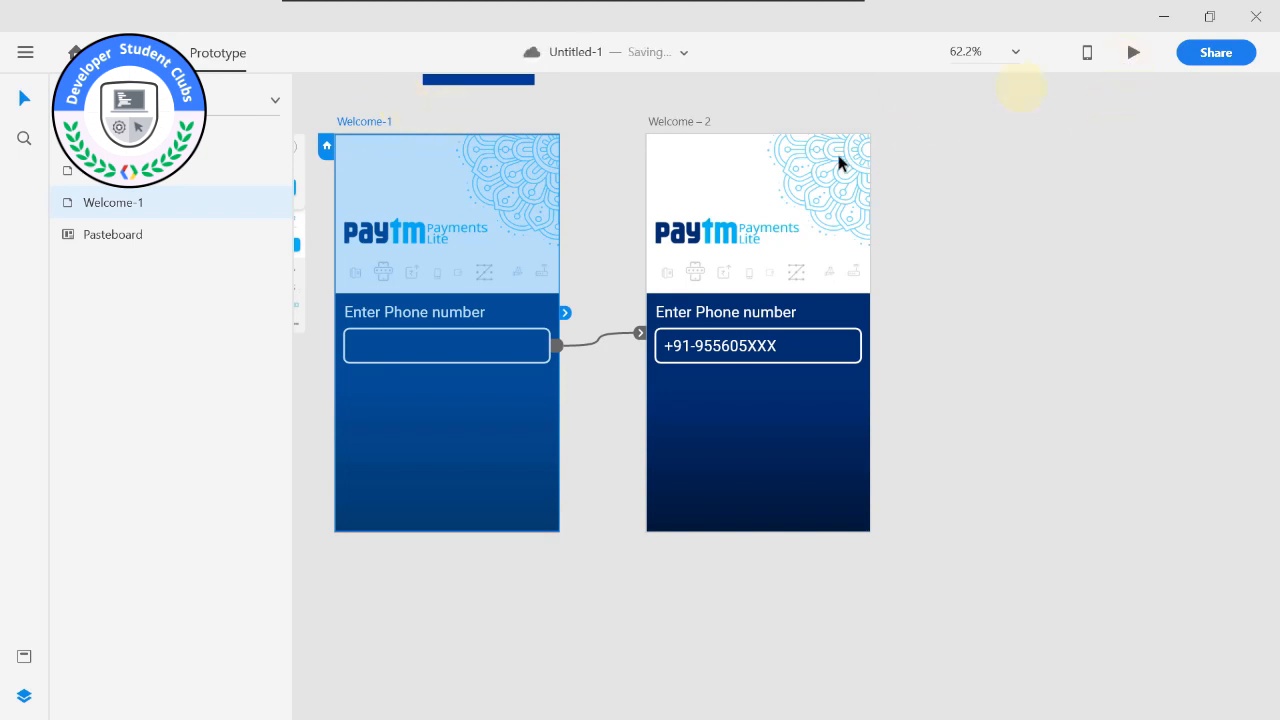
middle_click(966, 137)
left_click(1134, 55)
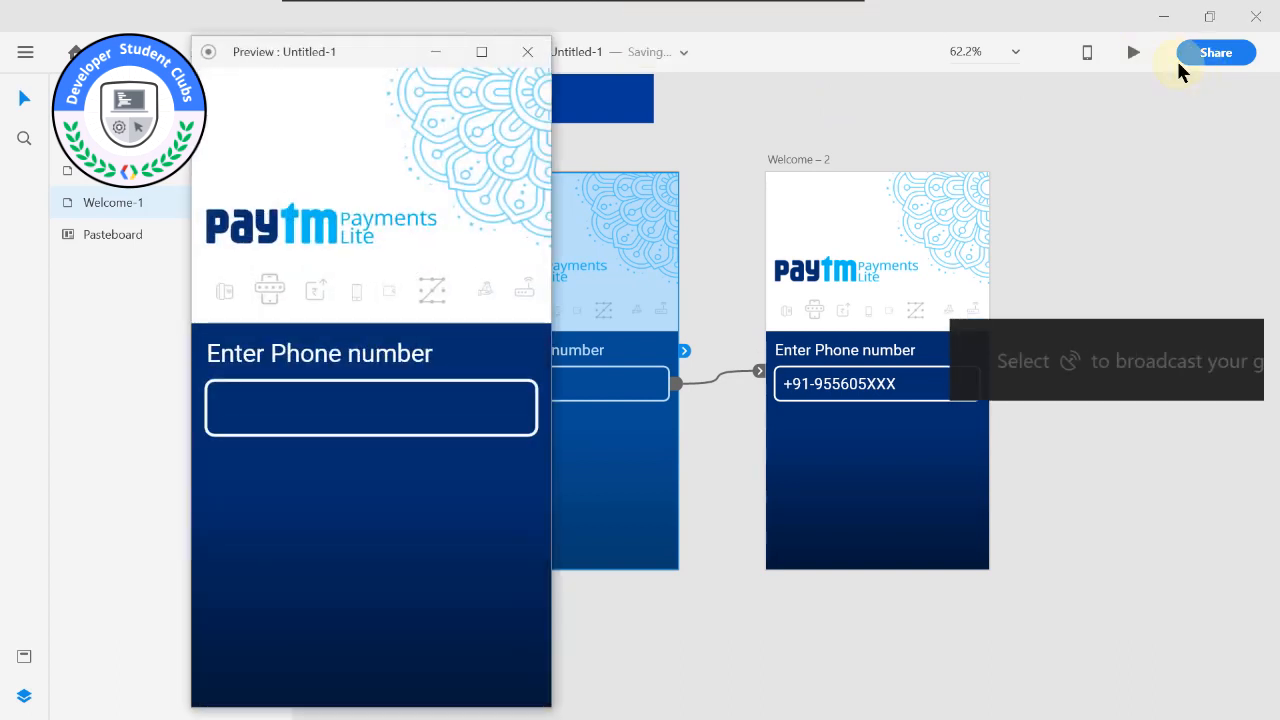
left_click(371, 416)
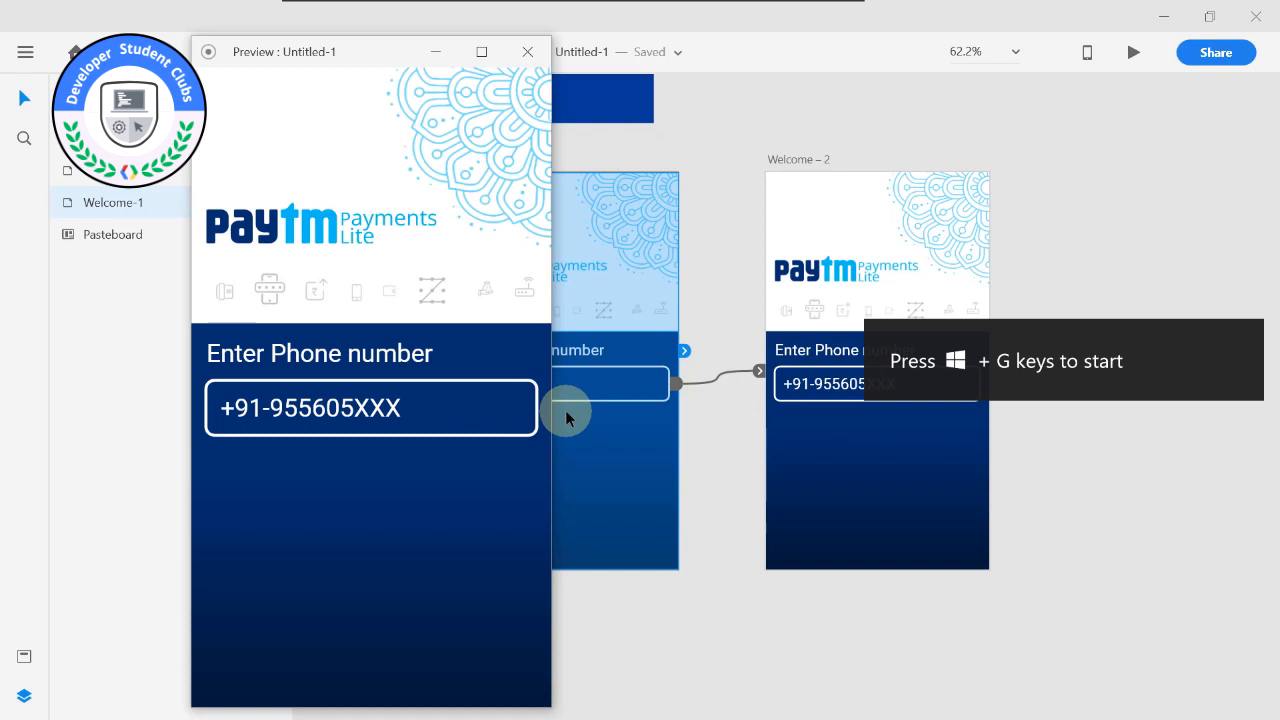
left_click(373, 425)
left_click(337, 404)
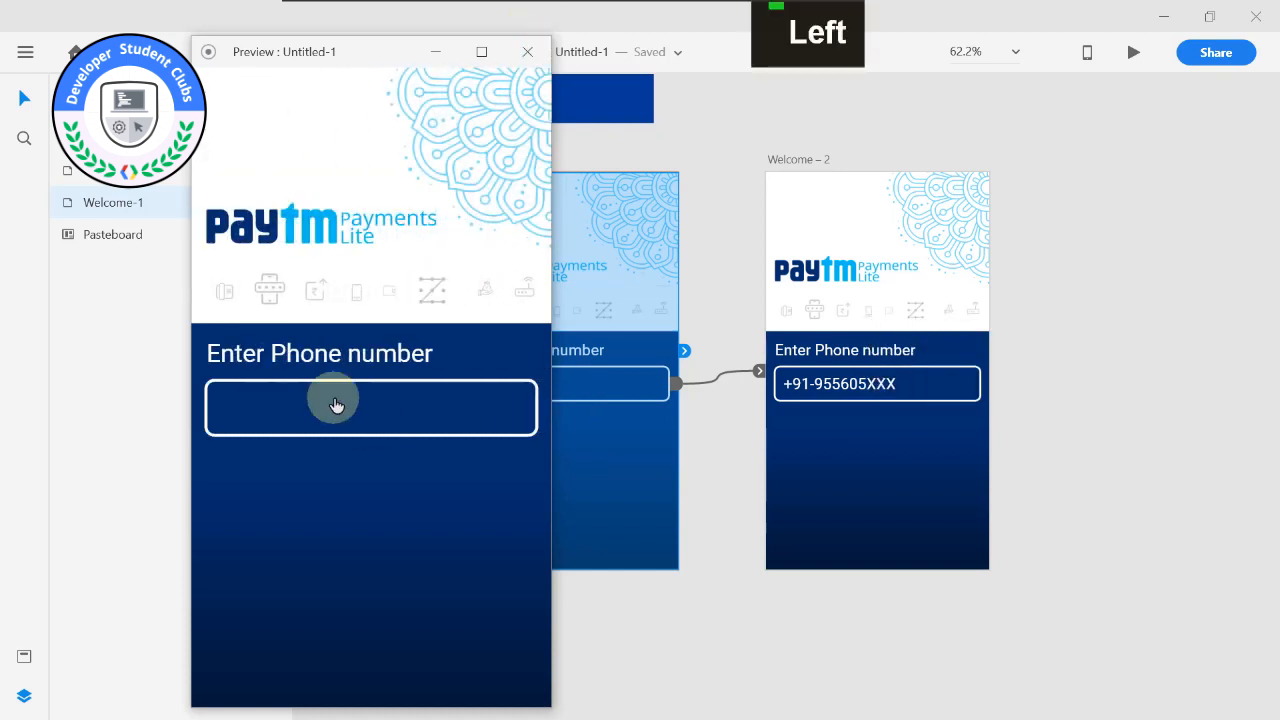
left_click(527, 52)
Move the Welcome – 2 artboard further away from Welcome-1 and duplicate Welcome-1 into the gap.
middle_click(736, 235, "alt")
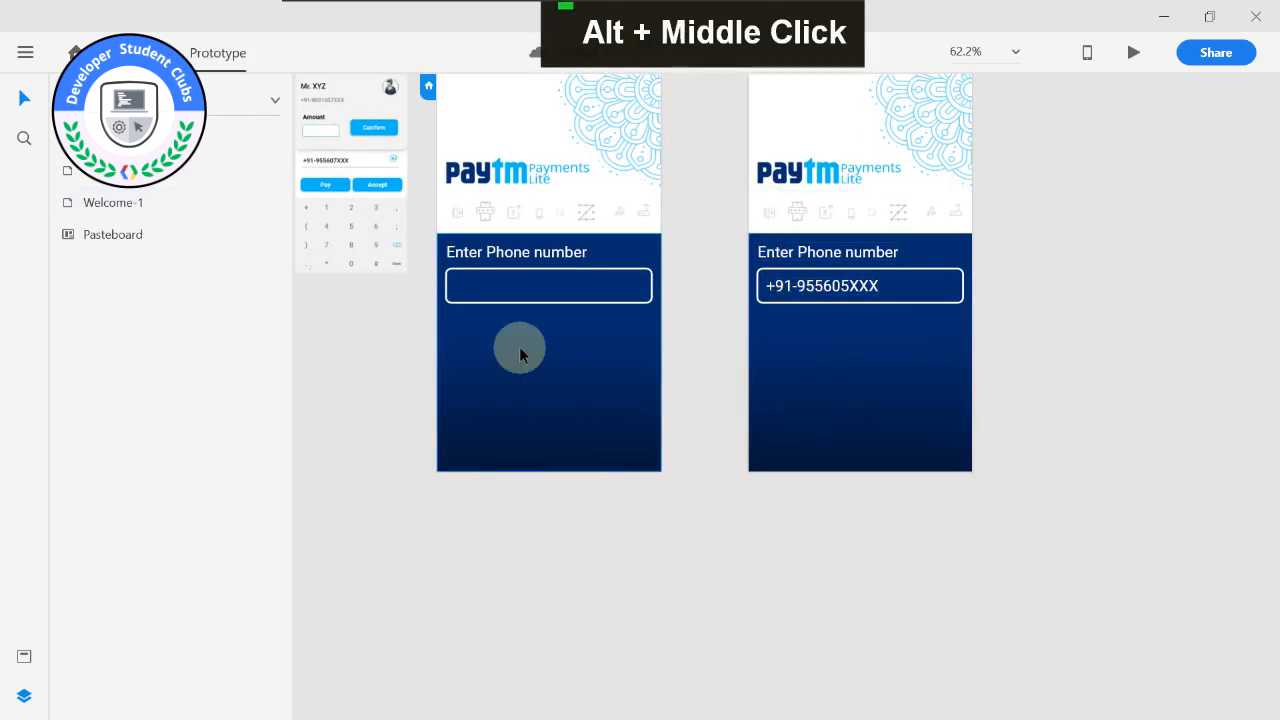
middle_click(724, 214, "alt")
left_click_drag(729, 228, 966, 232)
left_click(421, 229)
key("ctrl+d")
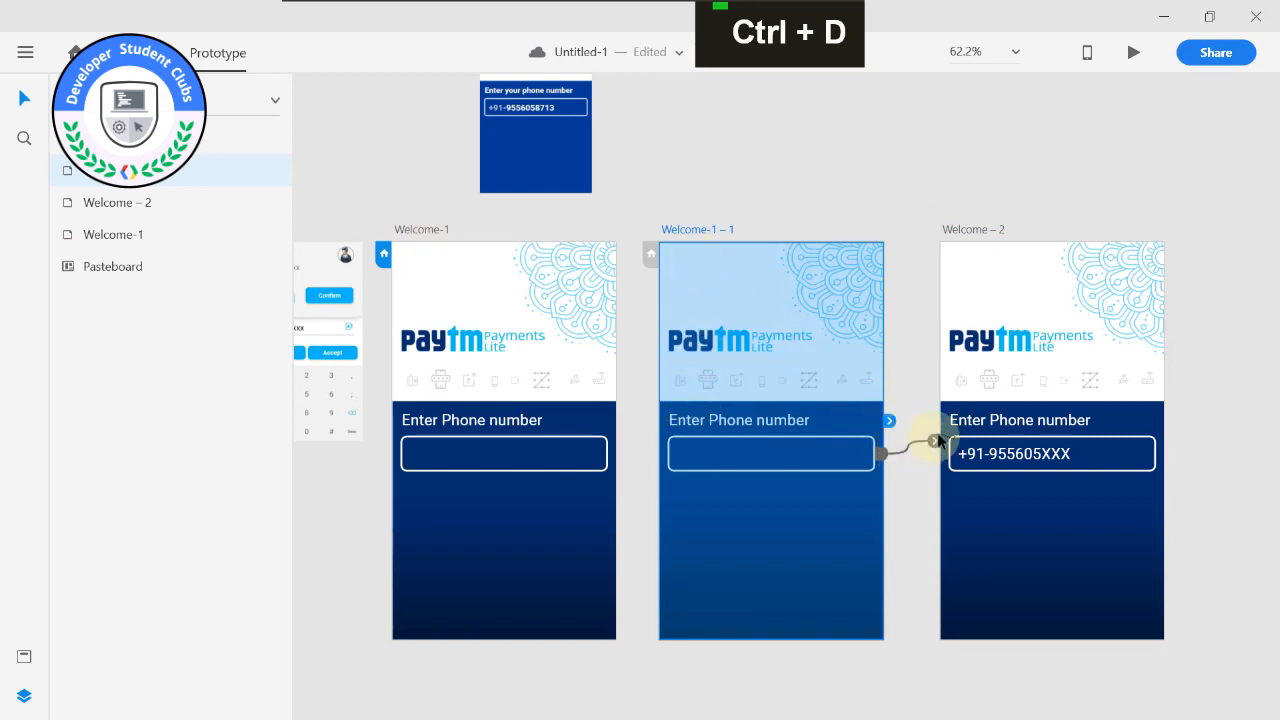
left_click(920, 443)
Remove the prototype link from the Welcome-1 phone number box to the Welcome – 2 artboard.
left_click(424, 229)
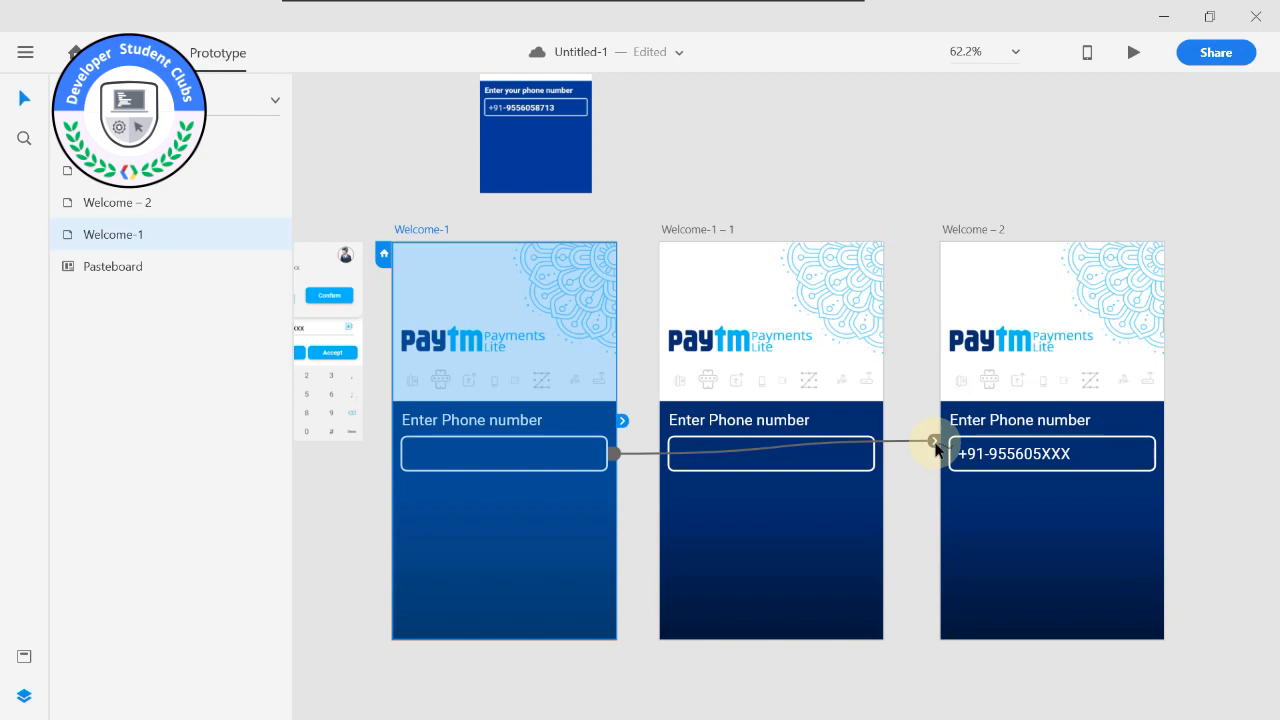
mouse_move(935, 443)
left_mouse_down()
mouse_move(925, 462)
mouse_move(936, 438)
mouse_move(943, 446)
mouse_move(929, 449)
left_mouse_up()
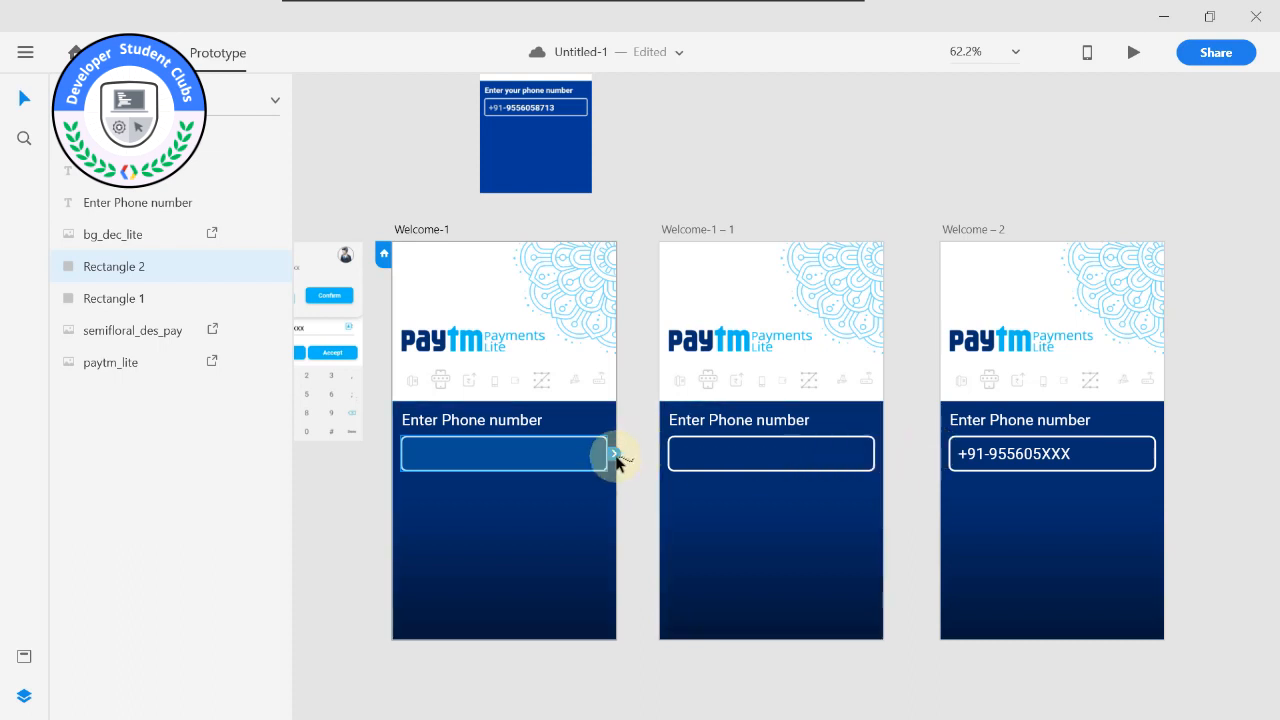
left_click_drag(617, 458, 955, 398)
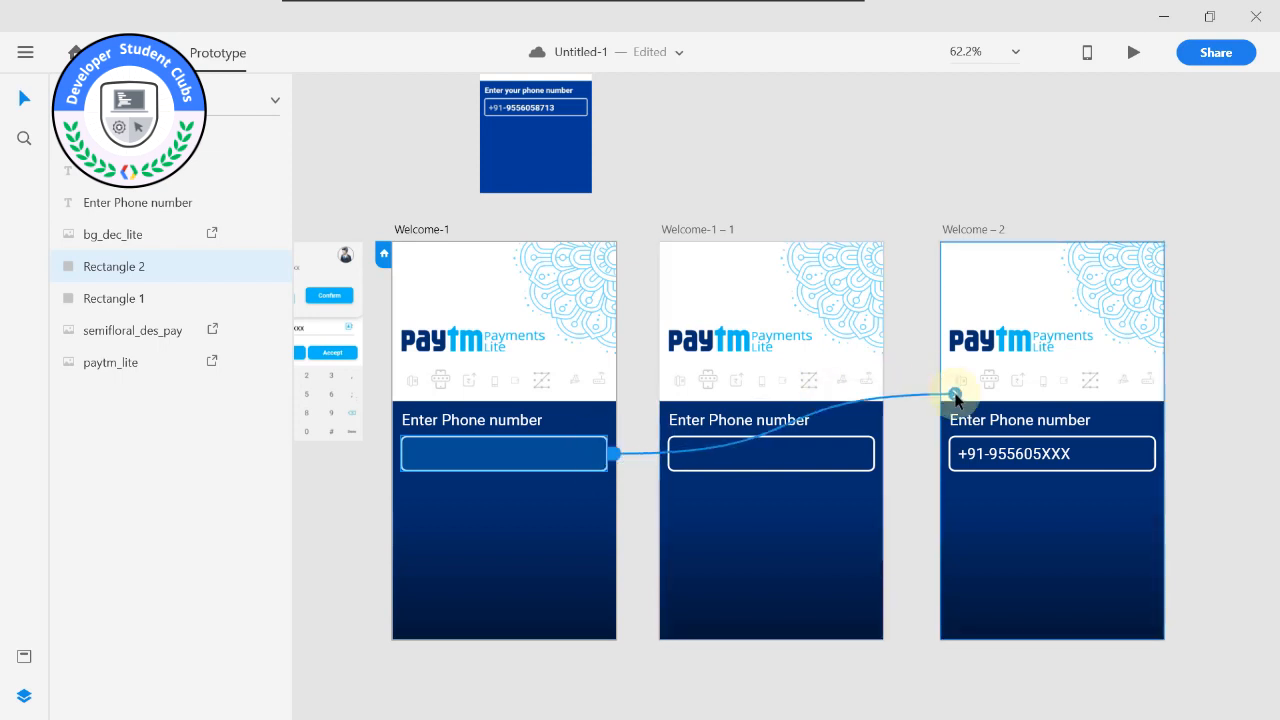
left_click_drag(955, 398, 955, 398)
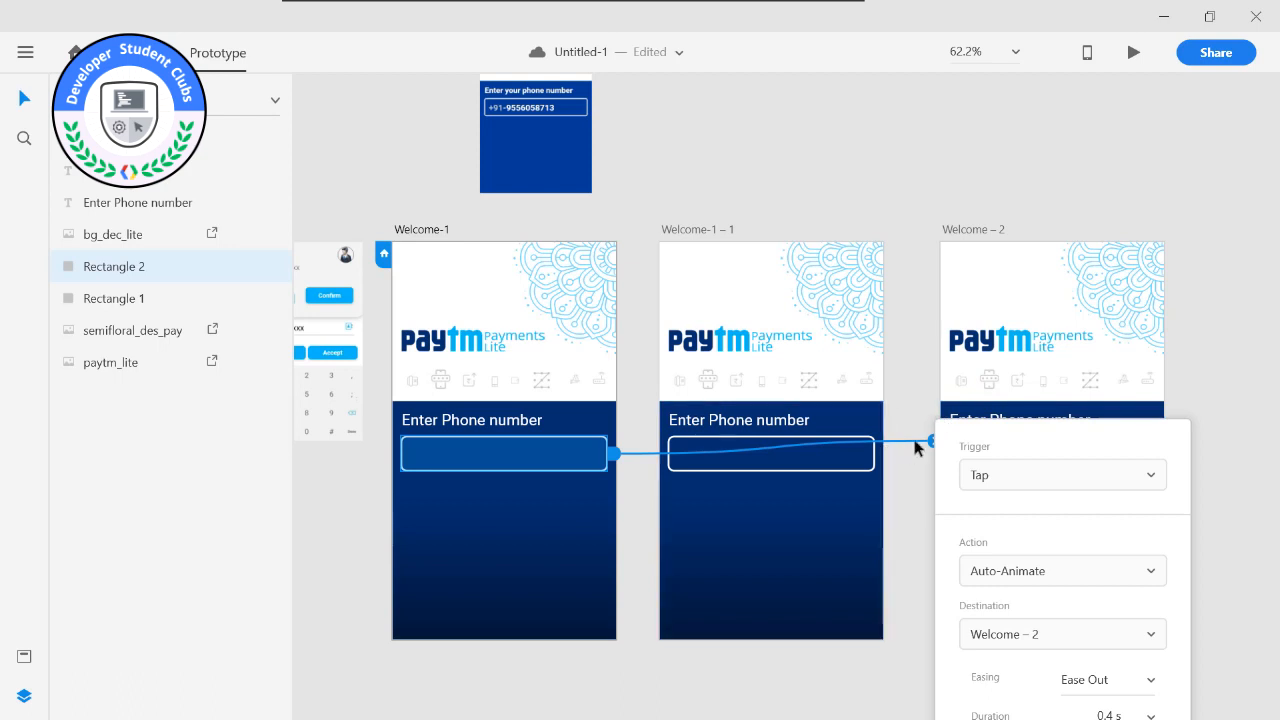
left_click(925, 440)
left_click_drag(928, 440, 920, 449)
left_click(638, 413)
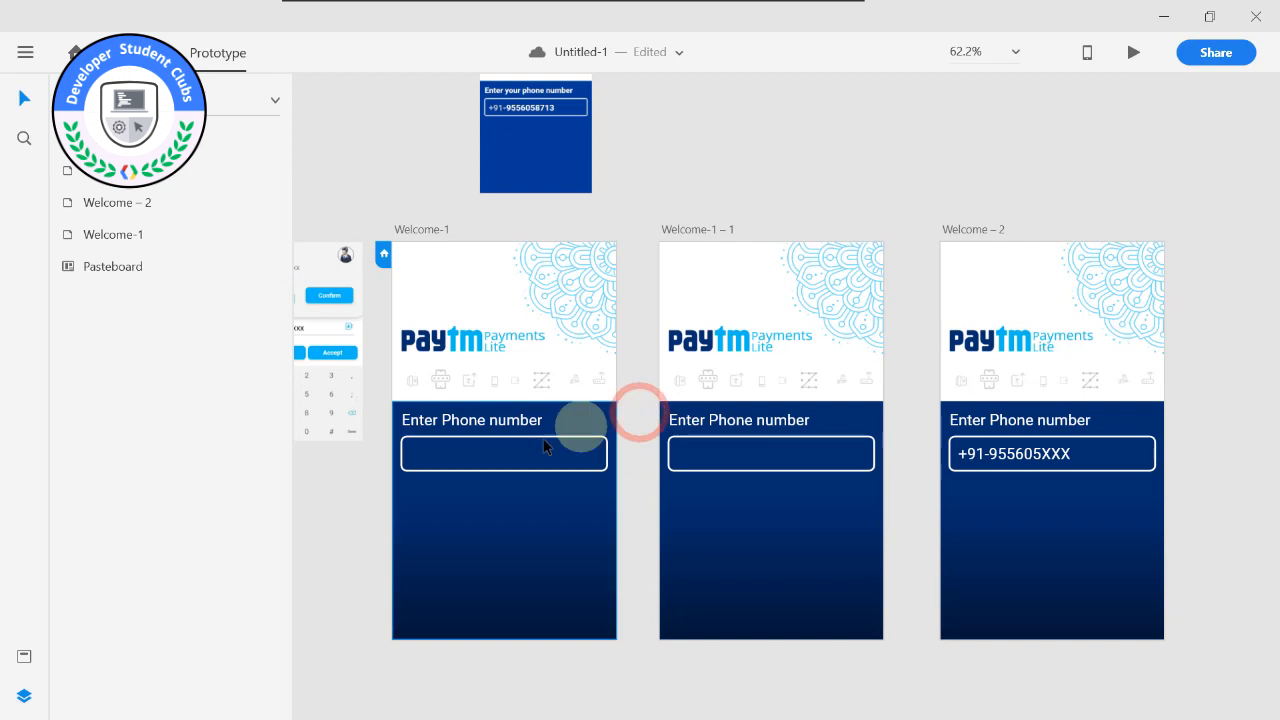
Try to import keyboard.jpg from the OTHERS folder onto the blue background area of Welcome-1.
scroll(538, 455, "down", 2, "alt")
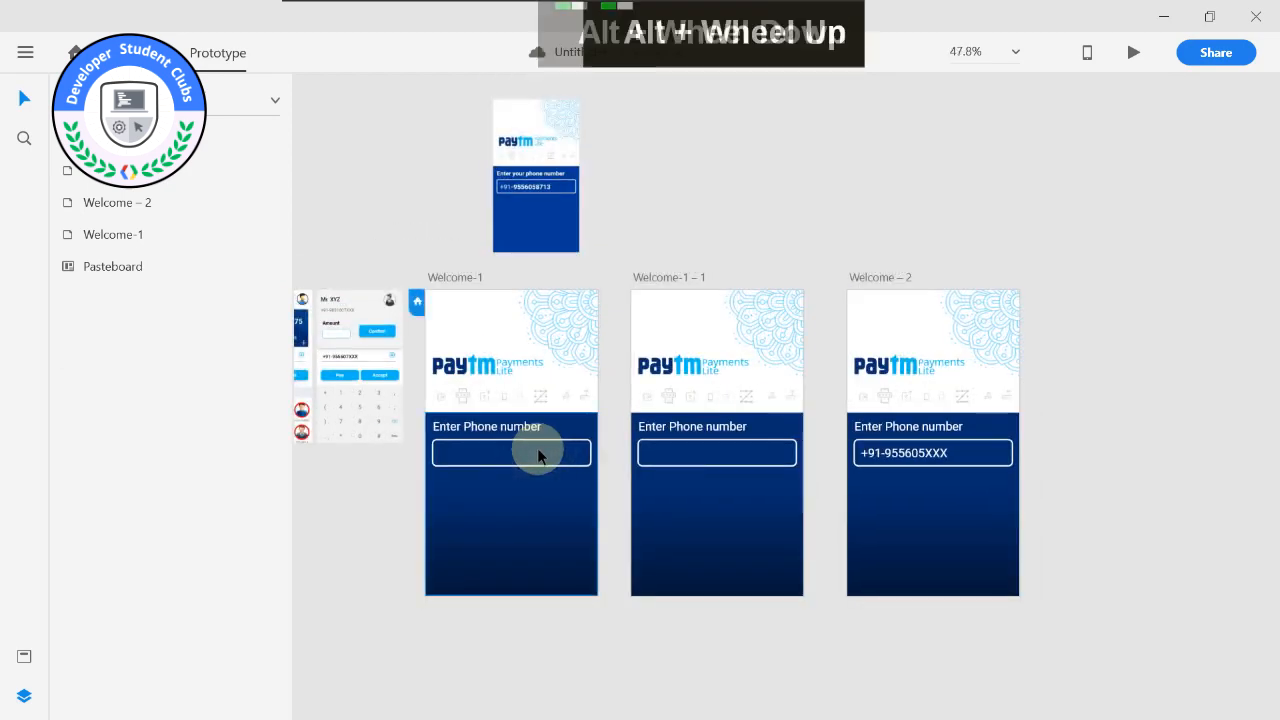
scroll(538, 455, "up", 2, "alt")
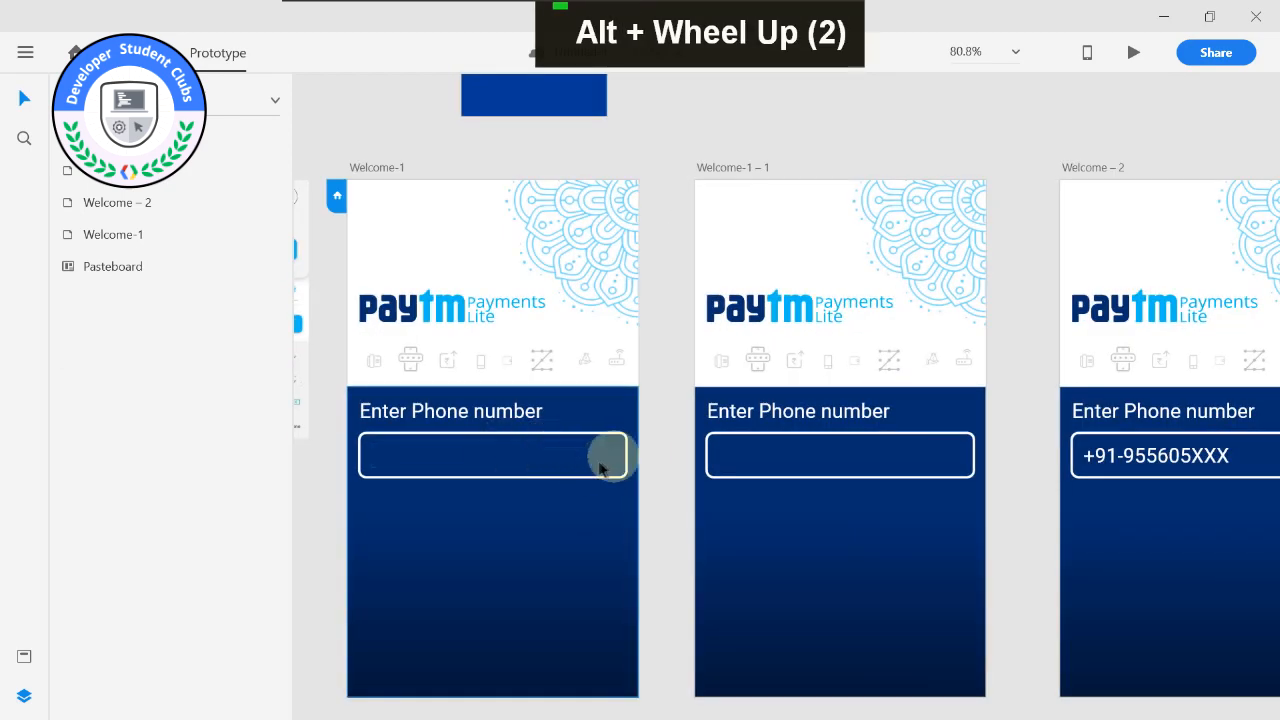
left_click_drag(681, 304, 678, 222)
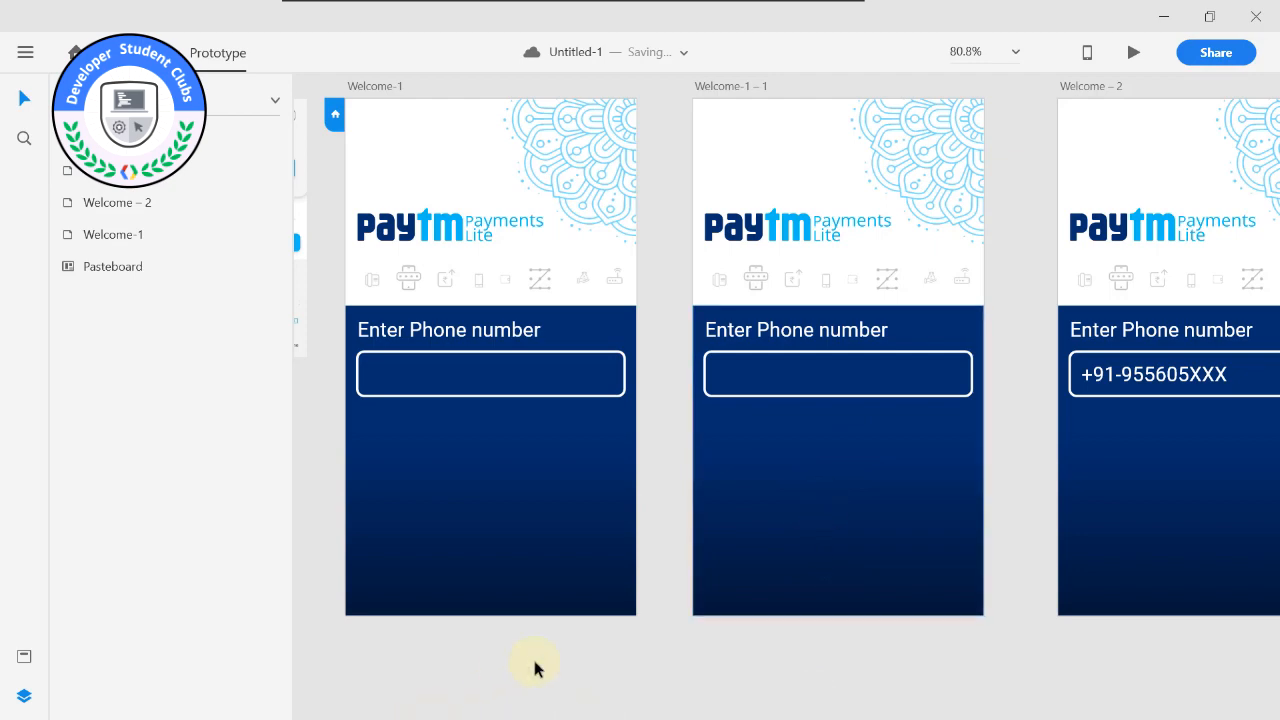
key("super")
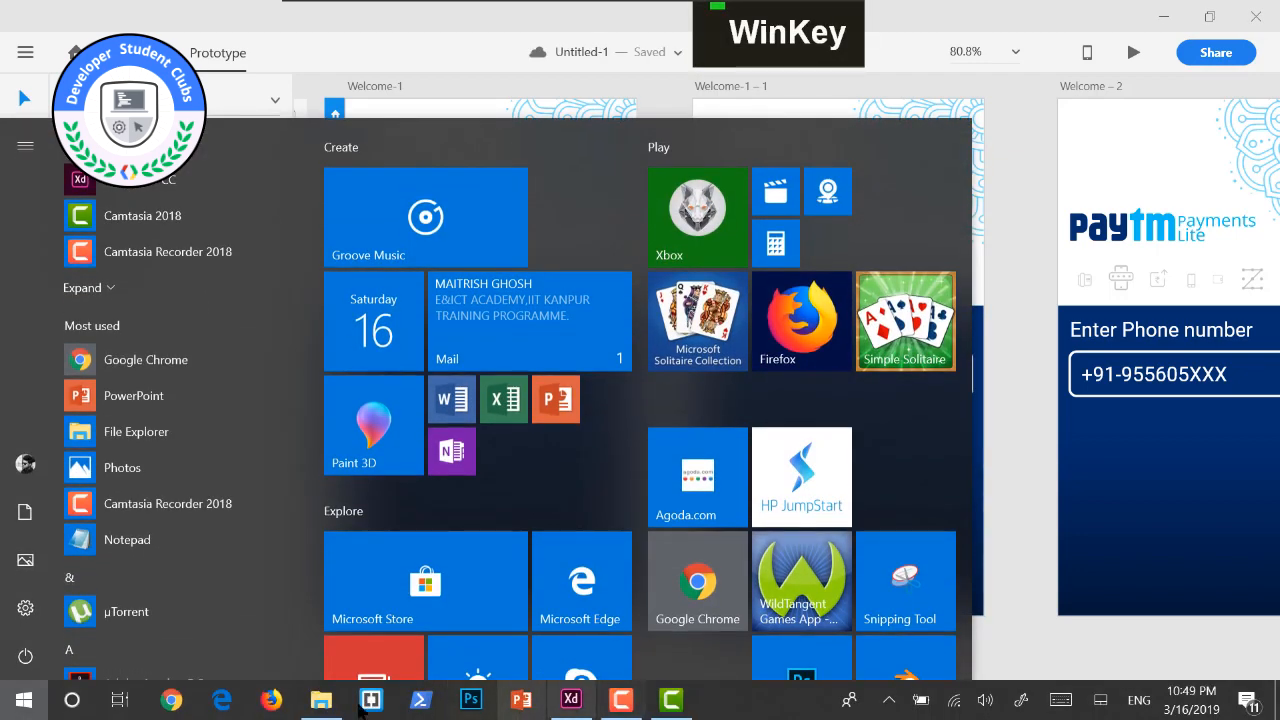
left_click(330, 705)
left_click_drag(1192, 140, 490, 490)
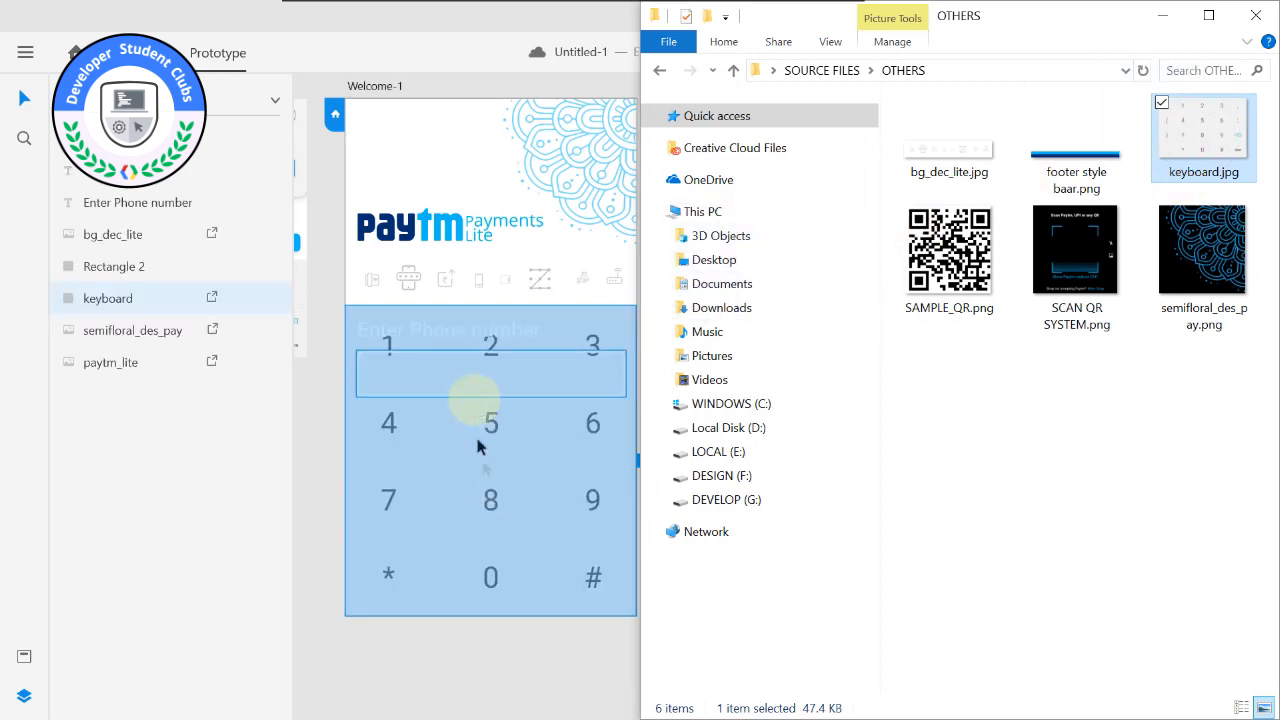
left_click(483, 462)
left_click_drag(530, 535, 543, 532)
key("ctrl+z")
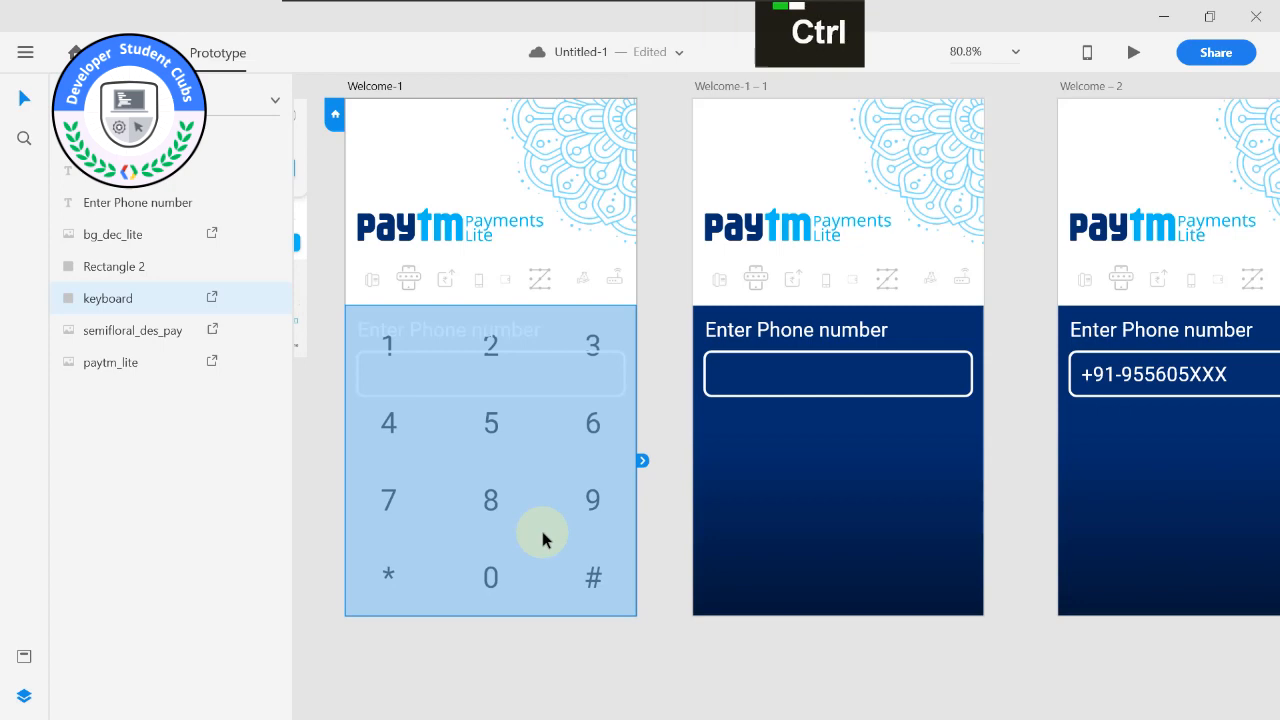
key("ctrl+z")
Import keyboard.jpg from the OTHERS folder as a separate image on the Welcome-1 artboard.
left_click(529, 697)
key("super")
left_click(570, 701)
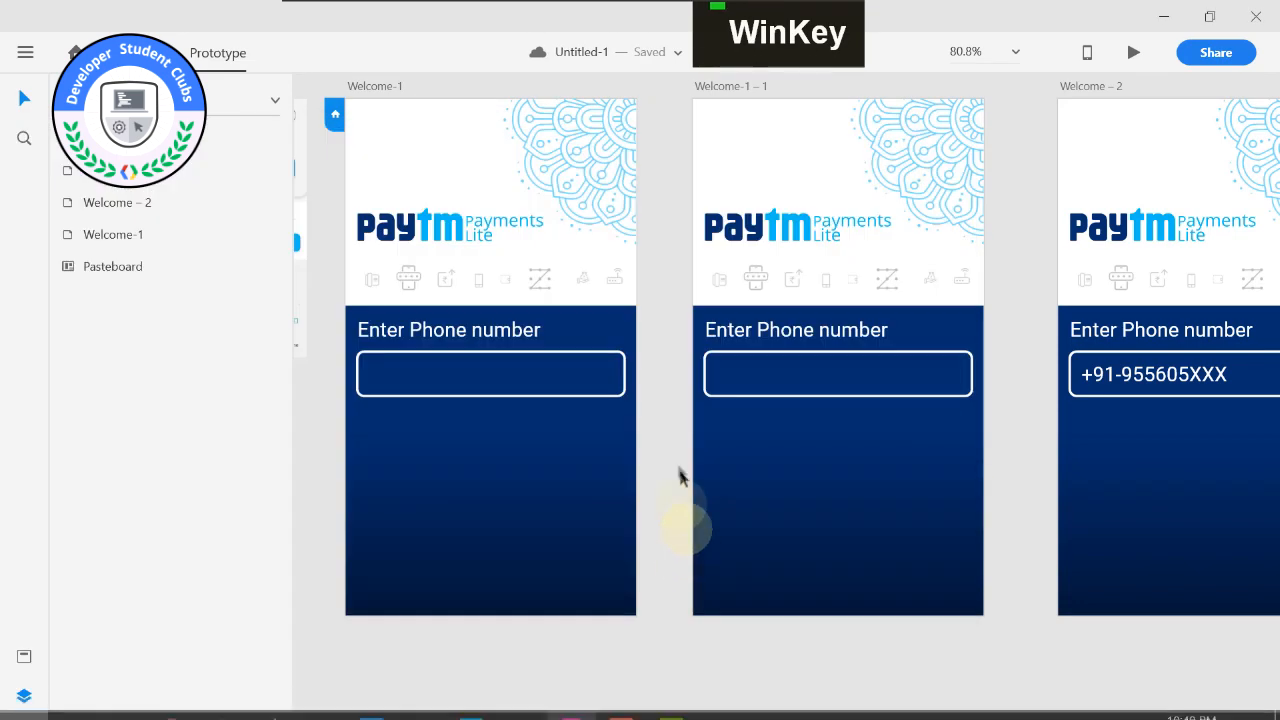
left_click(570, 700)
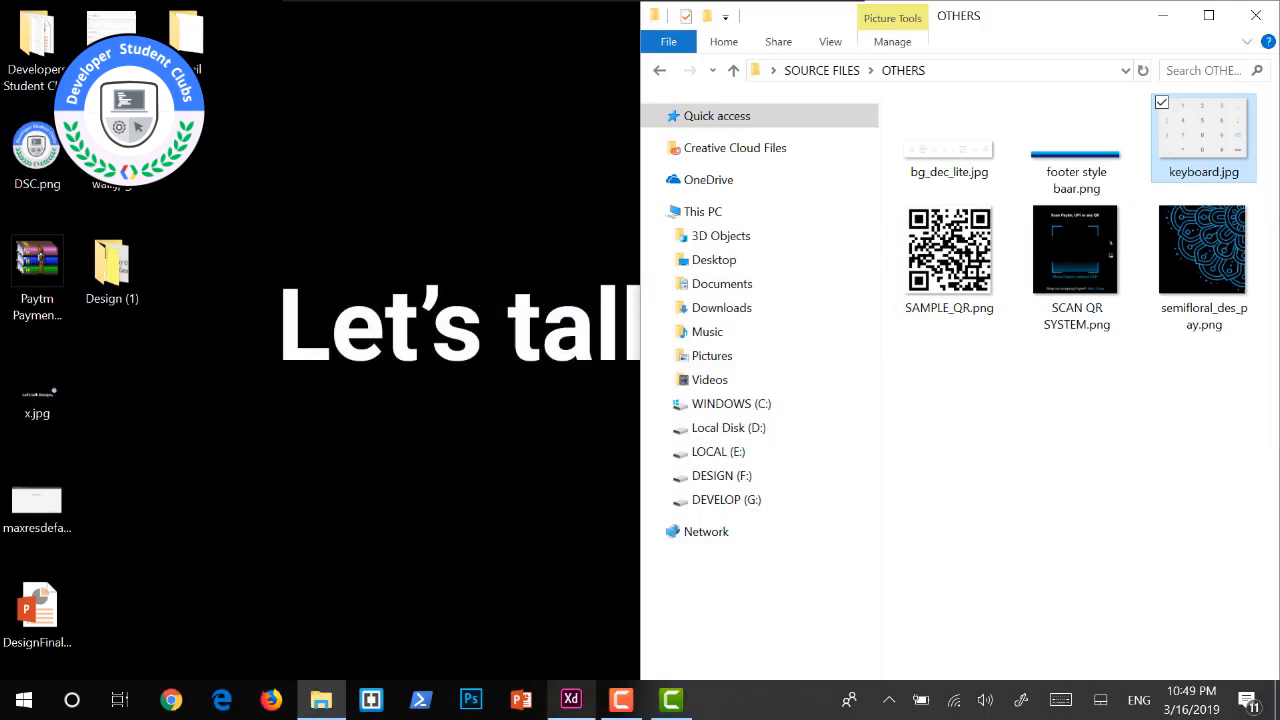
left_click_drag(1195, 135, 620, 676)
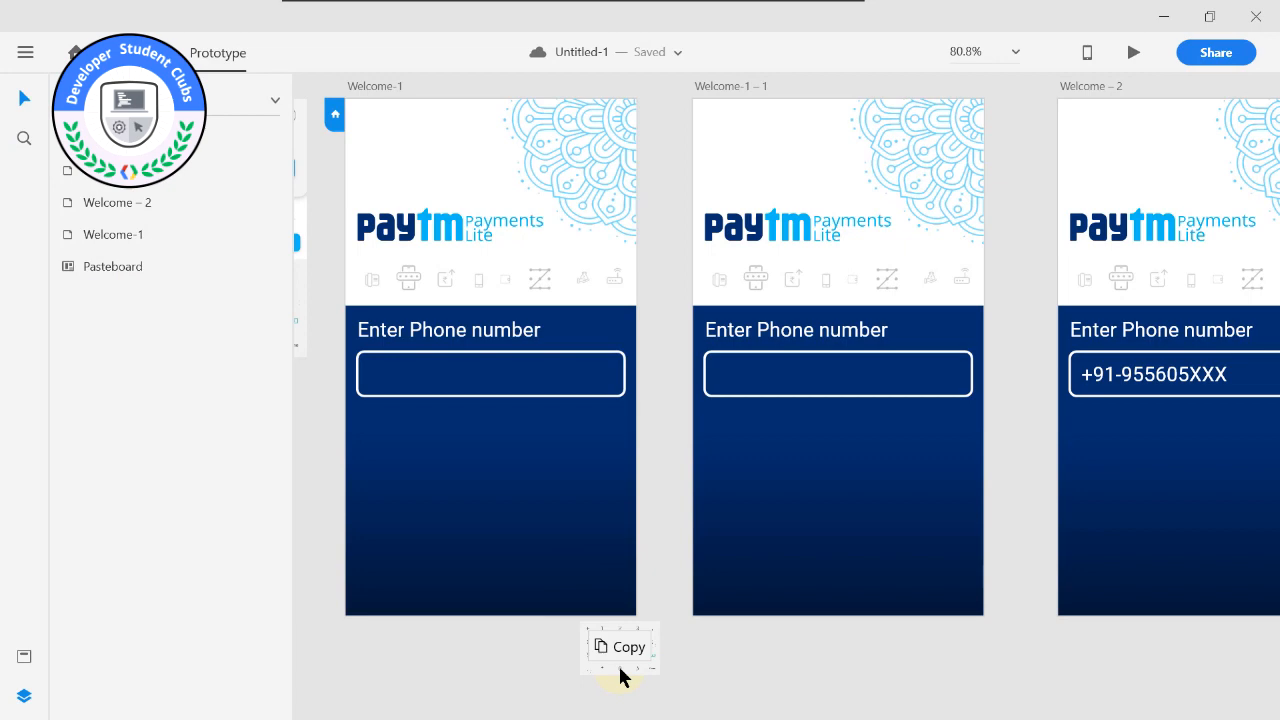
left_click_drag(620, 676, 540, 497)
In Design mode, scale the keyboard image to 360 × 242 and fit it along Welcome-1's lower edge at X 0, Y 398.
scroll(557, 508, "down", 3)
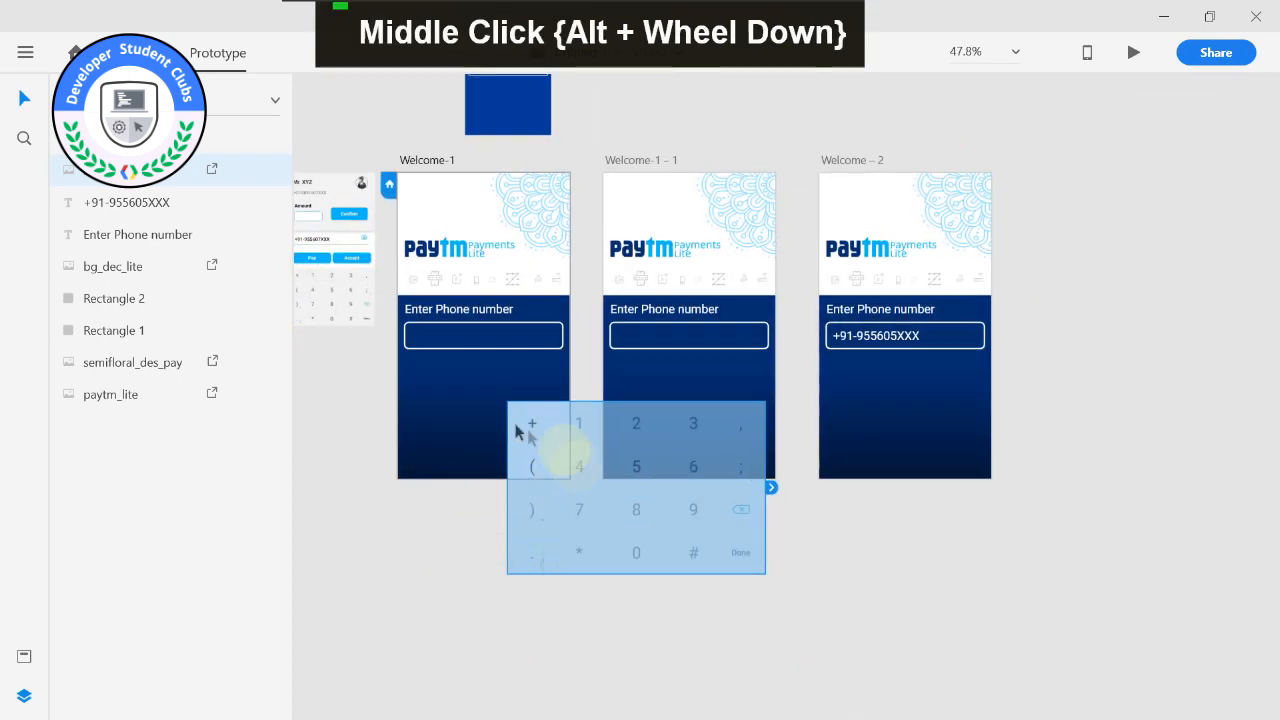
left_click_drag(535, 426, 523, 449)
left_click_drag(558, 490, 563, 518)
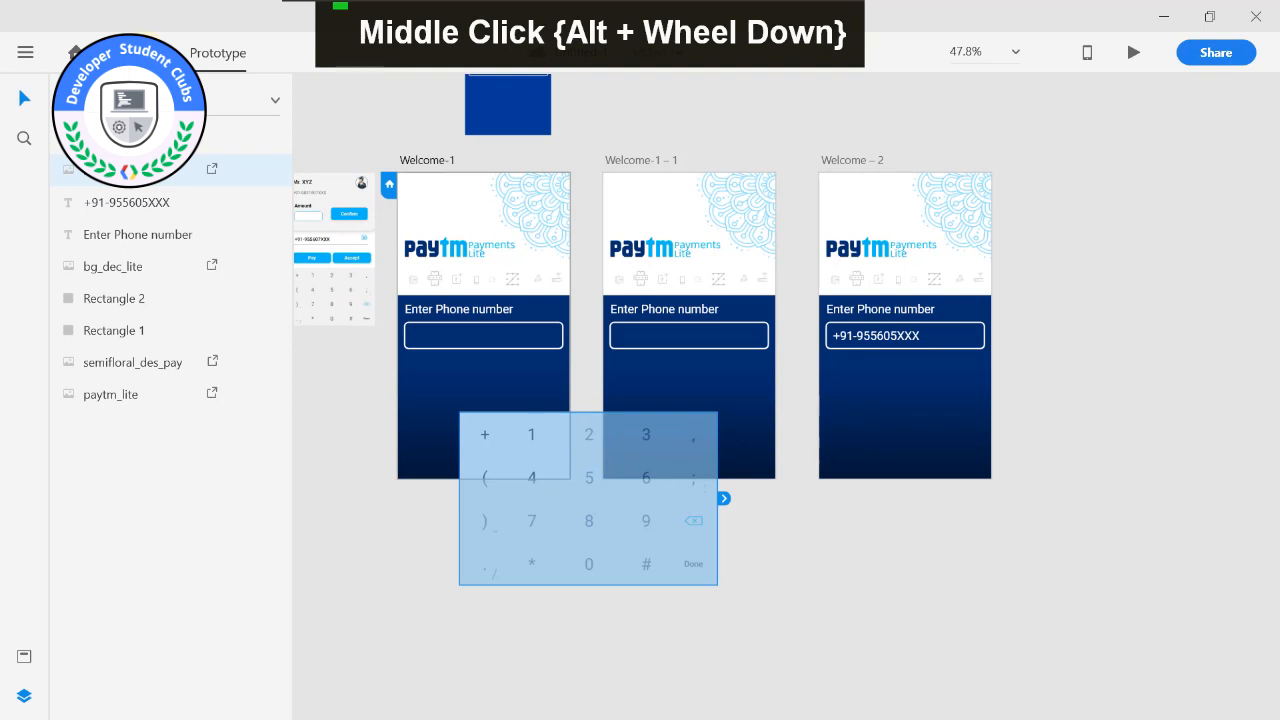
left_click_drag(537, 508, 485, 467)
left_click_drag(652, 532, 569, 486)
left_click_drag(489, 437, 505, 447)
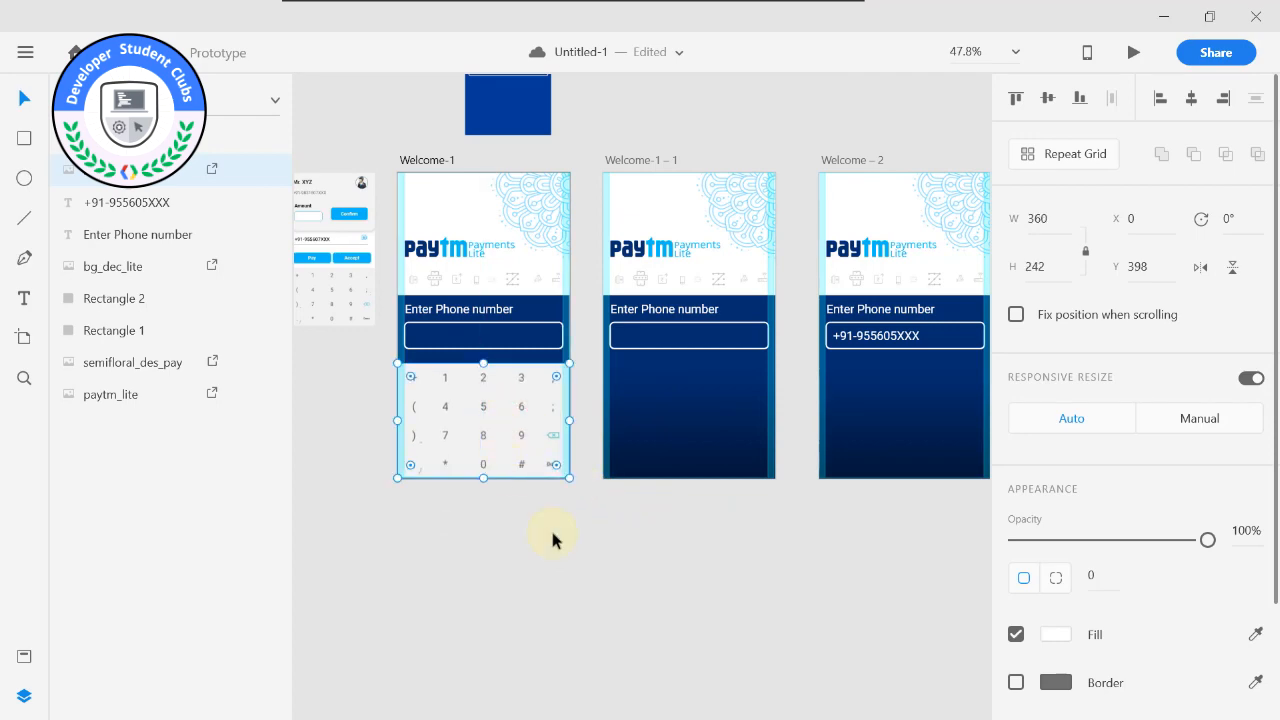
left_click(554, 515)
middle_click(555, 510)
scroll(582, 569, "up", 3, "alt")
middle_click(582, 569)
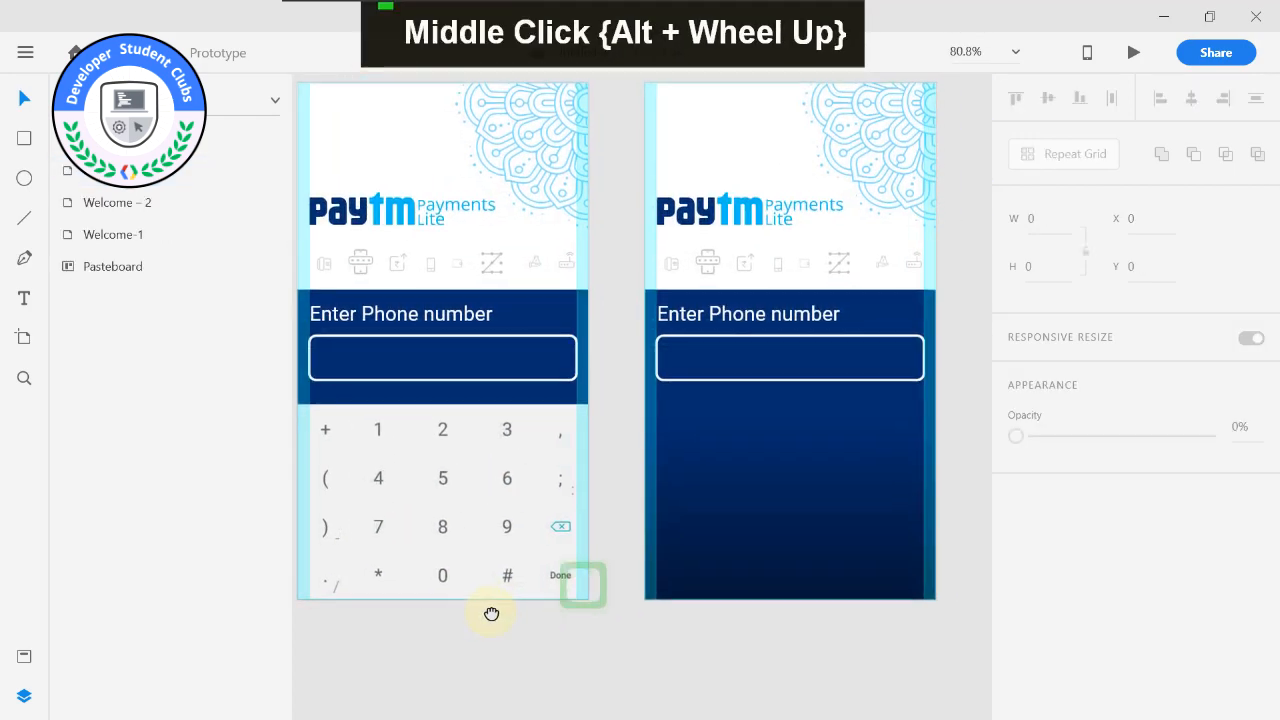
Move the keyboard image straight down to just below Welcome-1's lower edge, at X 0, Y 639.
left_click(532, 498)
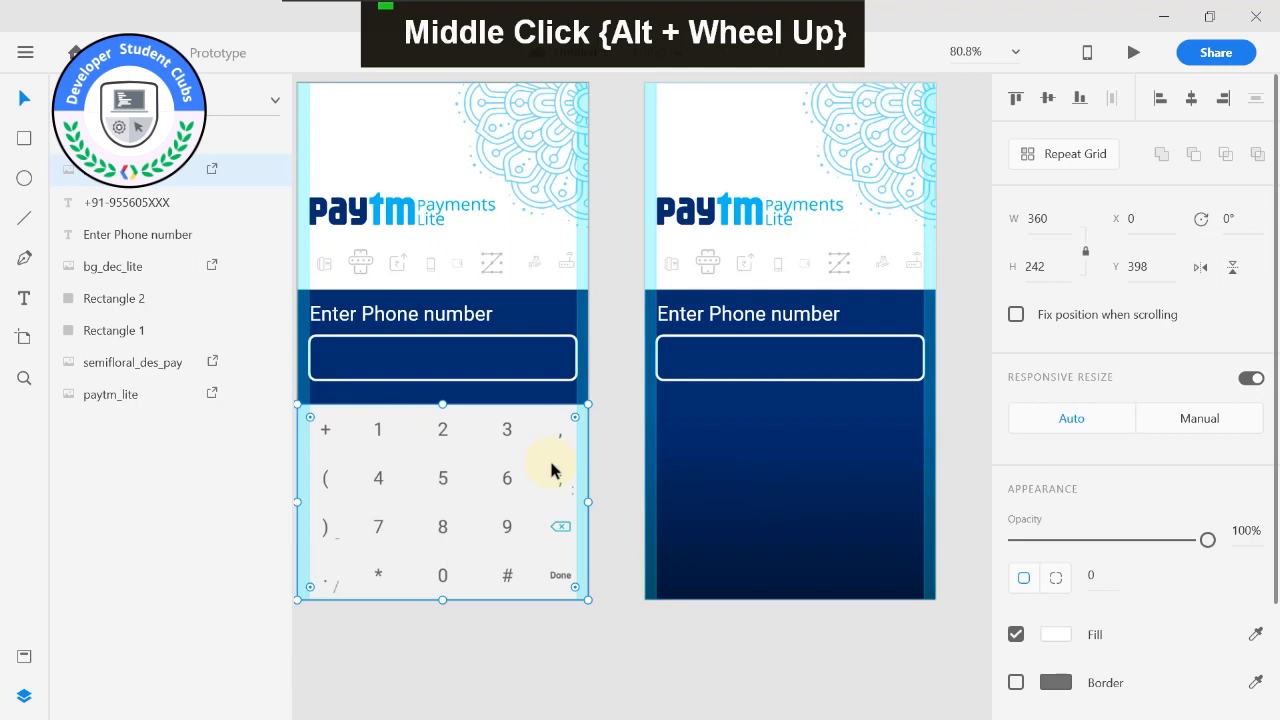
middle_click(588, 425)
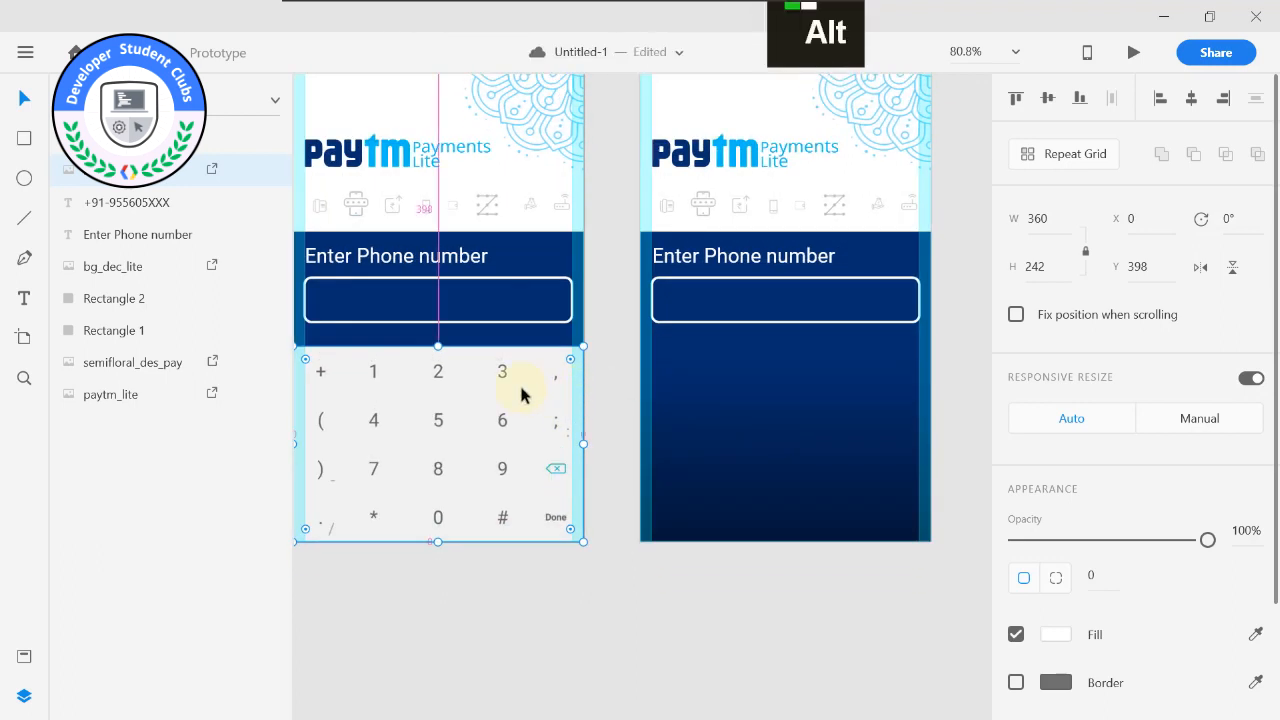
left_click_drag(473, 383, 475, 570)
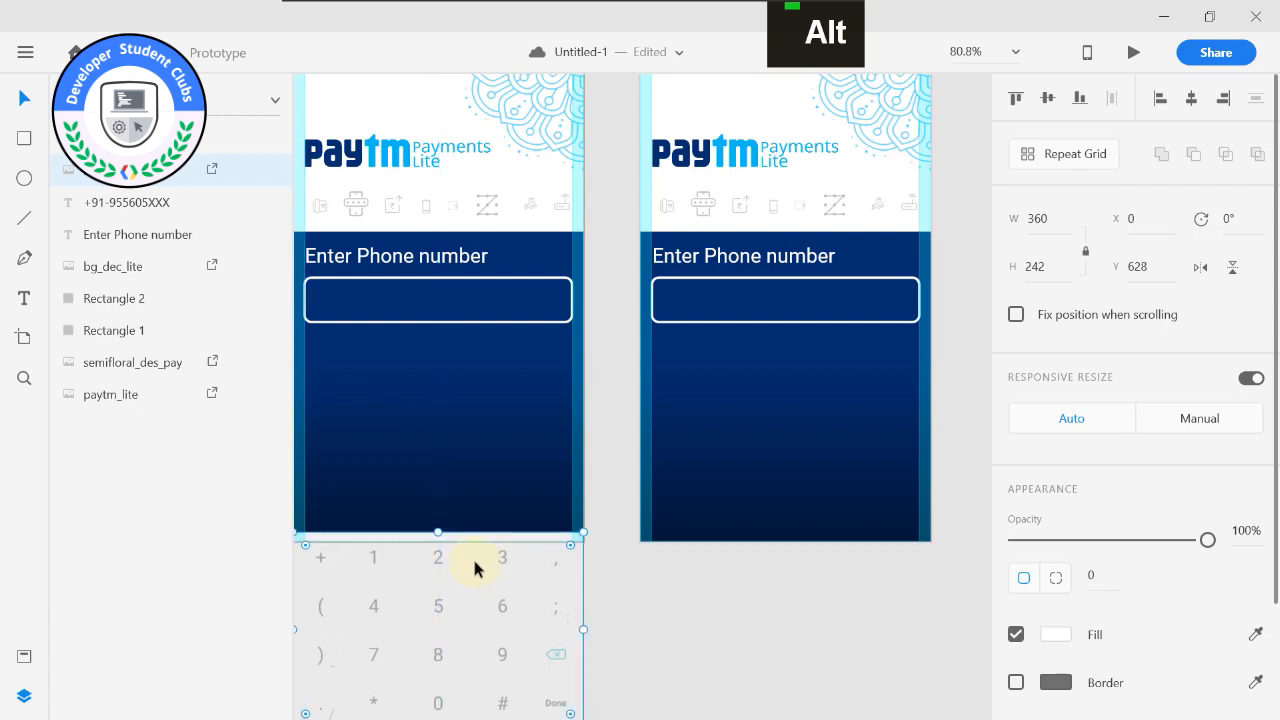
key("Down")
key("Down")
key("Down")
key("Down")
key("Down")
key("Down")
key("Down")
key("Down")
key("Down")
key("Down")
key("Down")
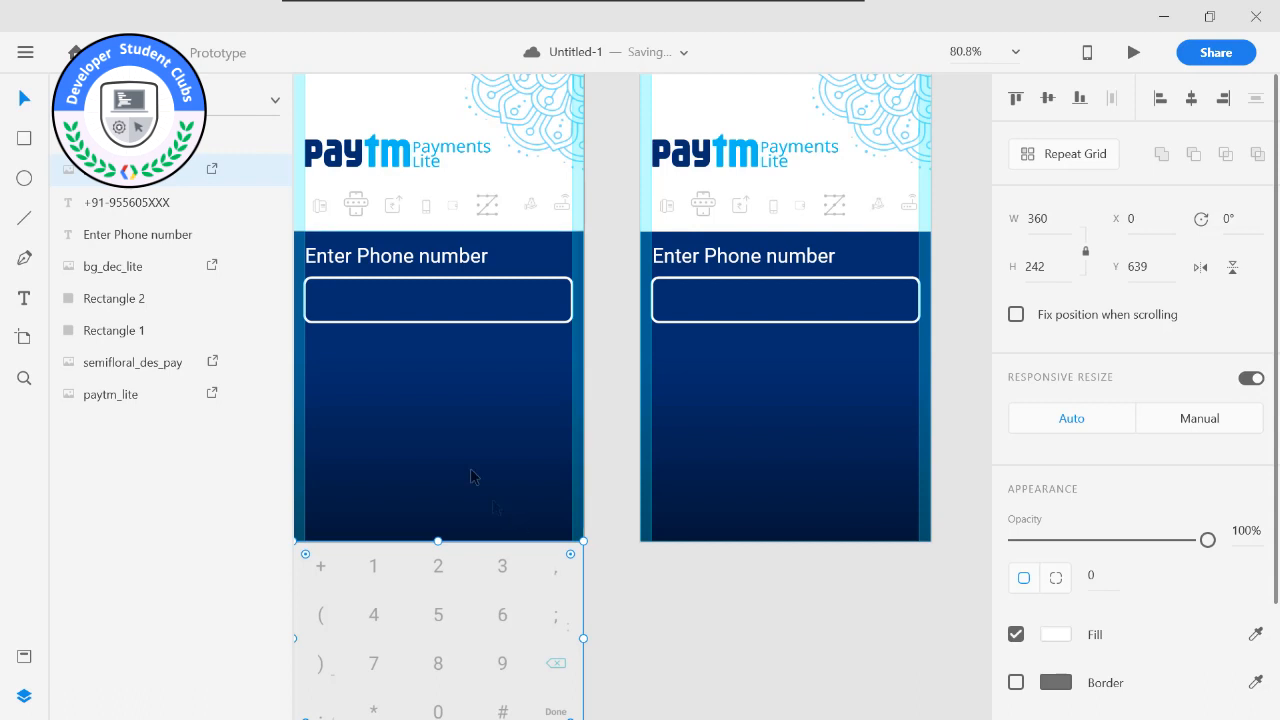
scroll(471, 477, "down", 2)
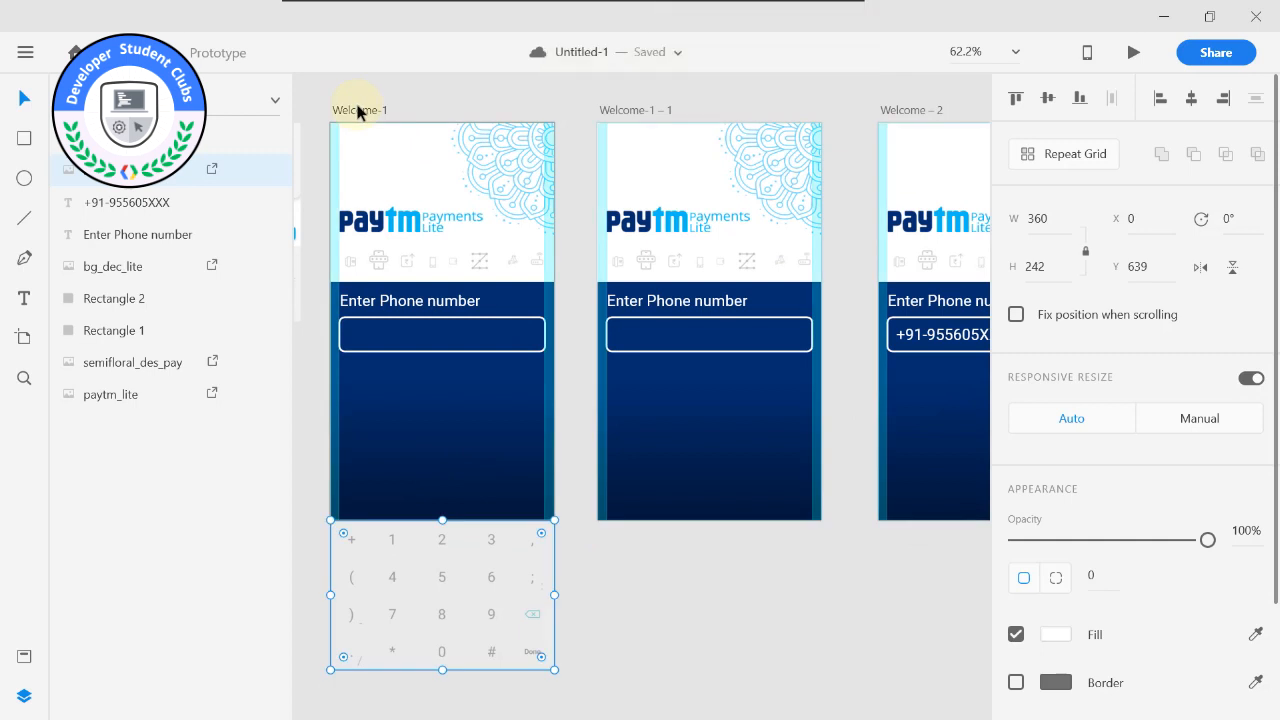
Test nudging the keyboard image below Welcome-1 to Y 640 and back to Y 639.
key("Down")
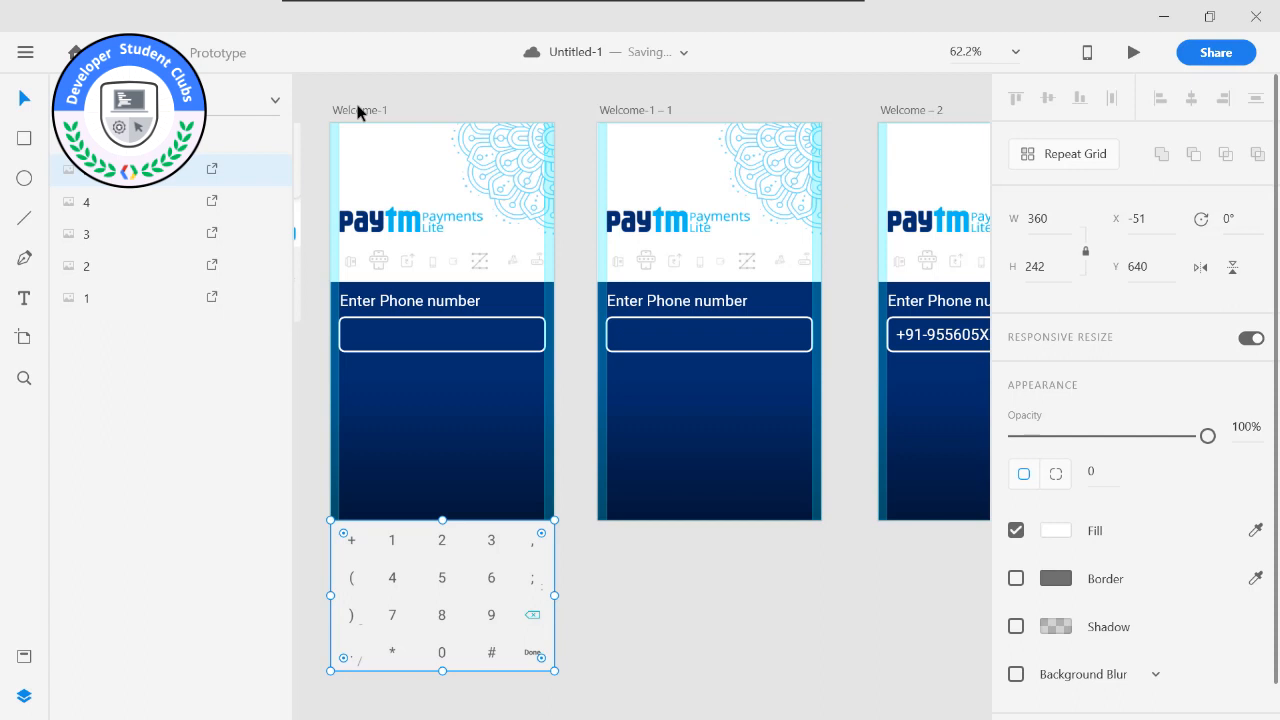
key("Up")
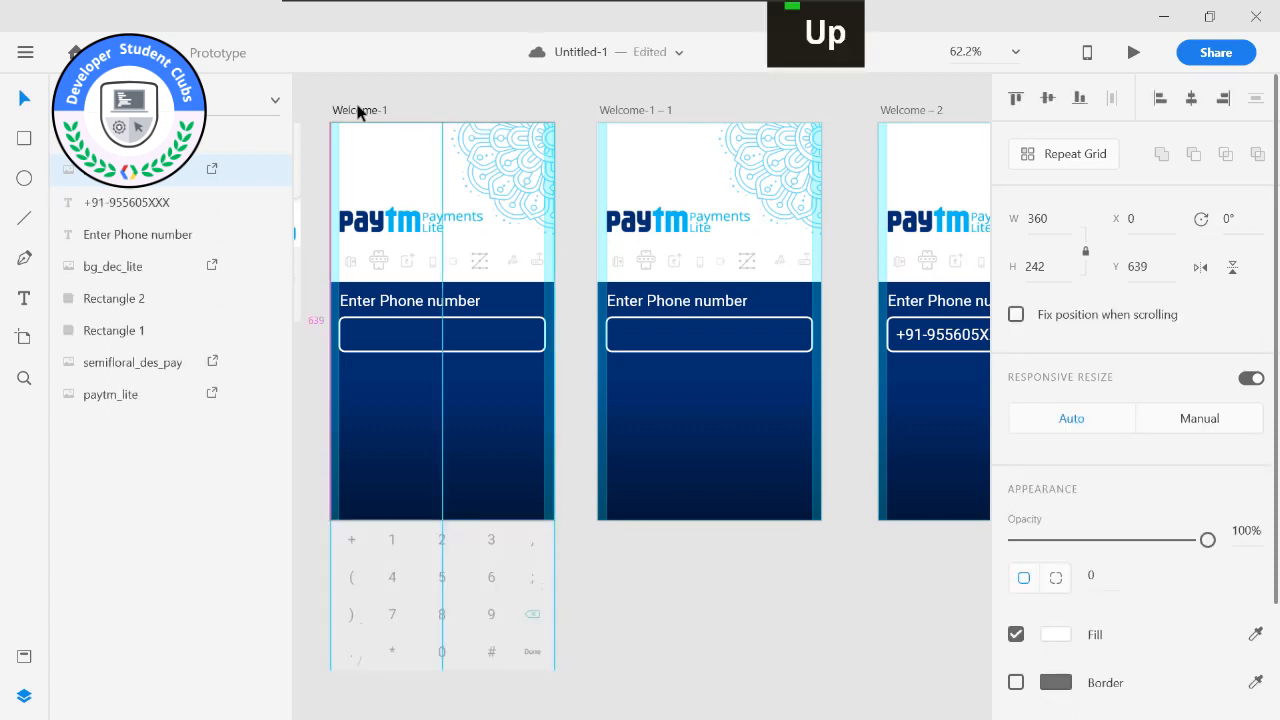
key("Down")
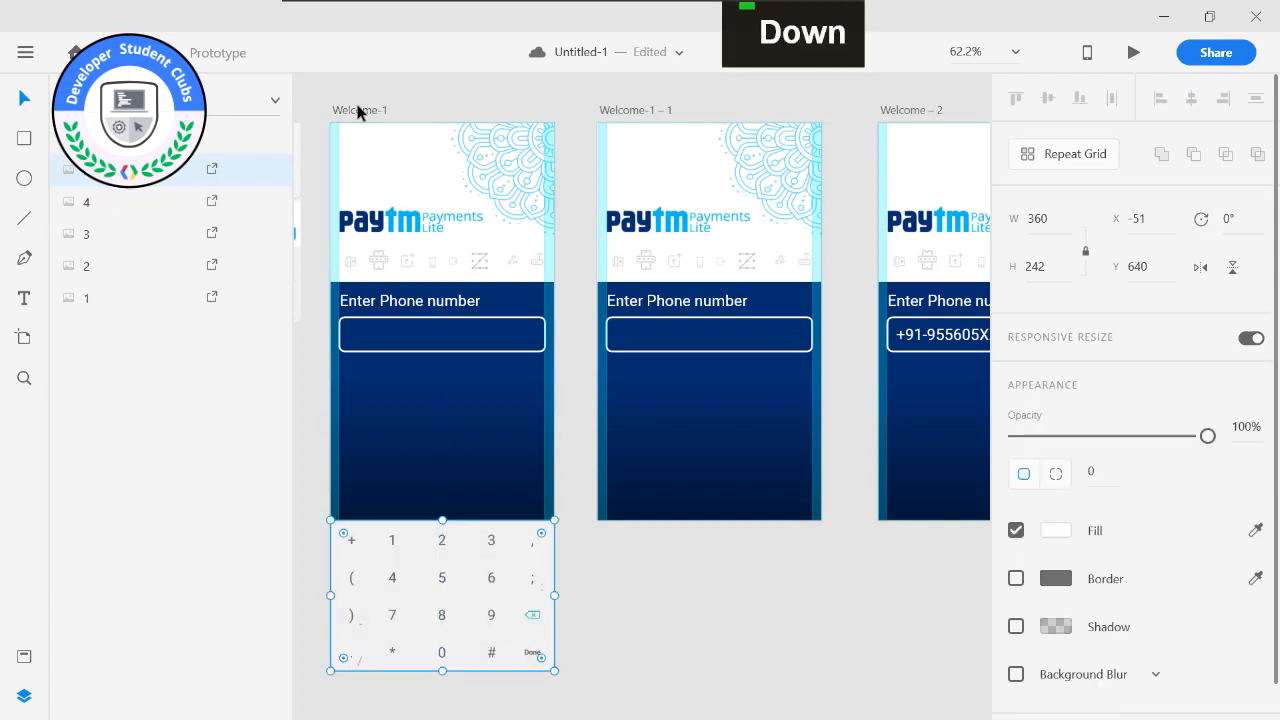
key("Up")
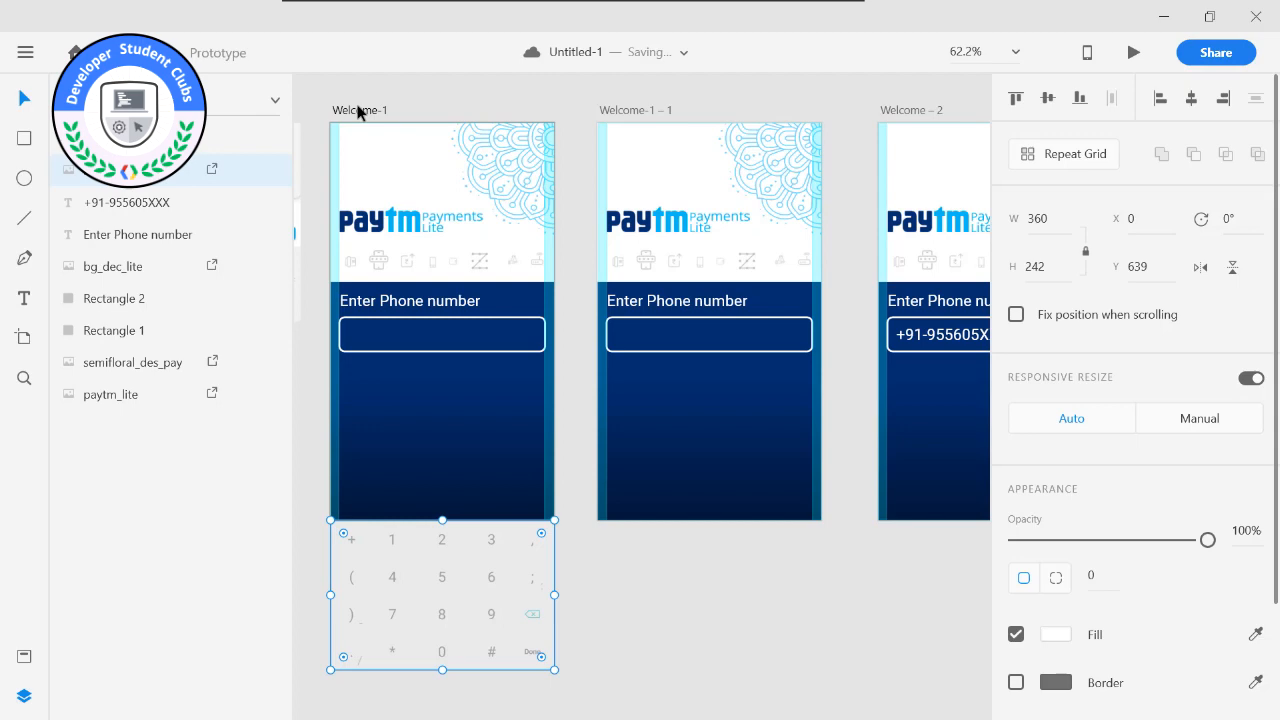
Set the opacity of the keyboard image below Welcome-1 to 50%.
left_click(654, 568)
scroll(514, 523, "up", 2, "alt")
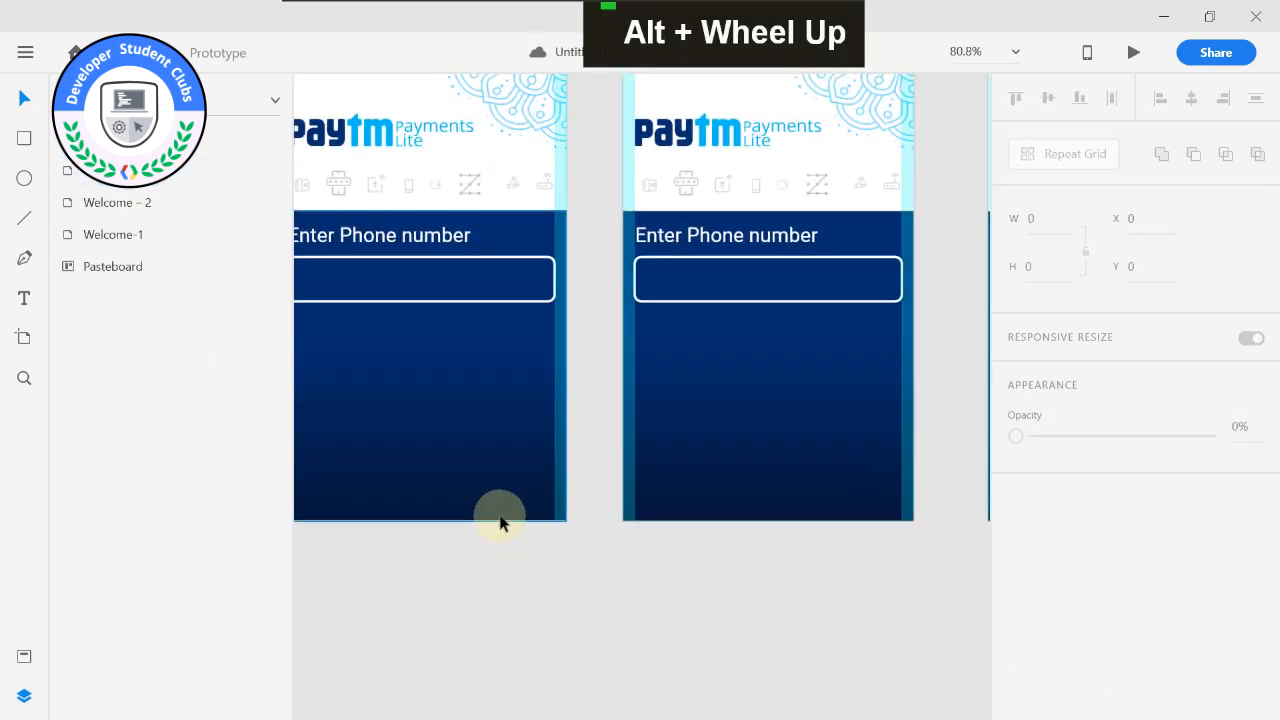
left_click(498, 532)
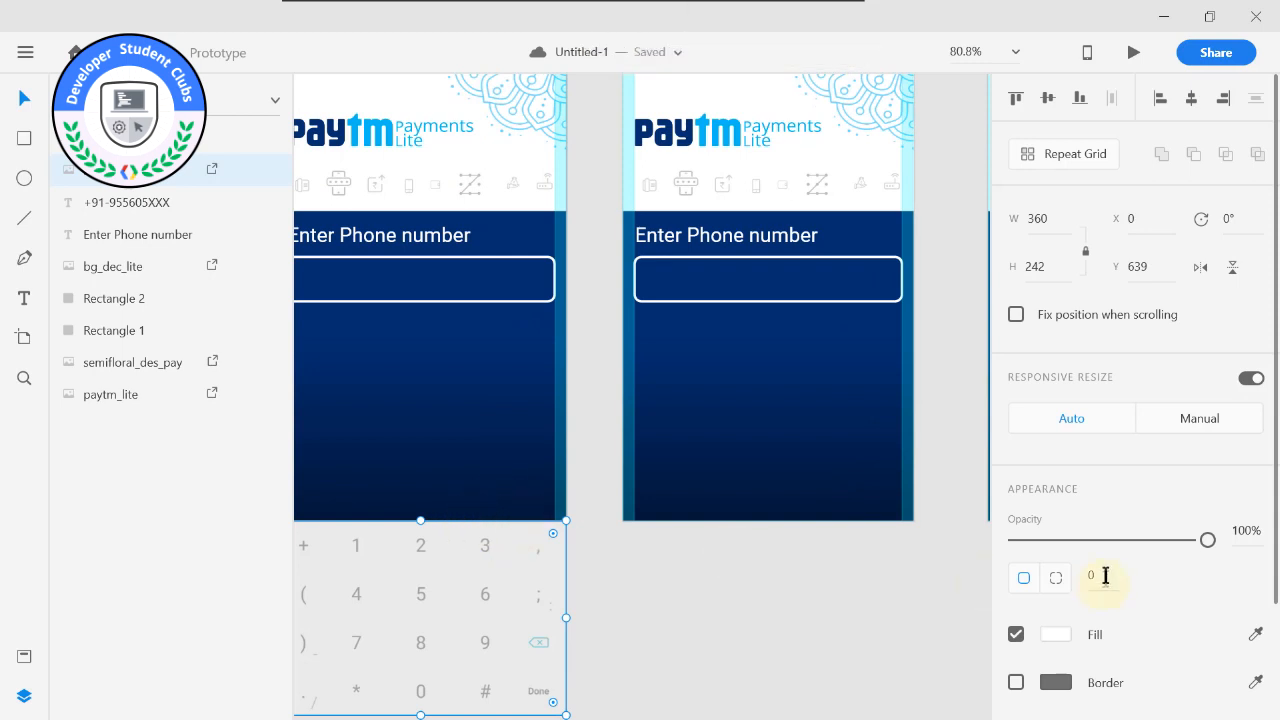
left_click_drag(1205, 540, 1111, 543)
left_click(891, 571)
left_click(457, 452)
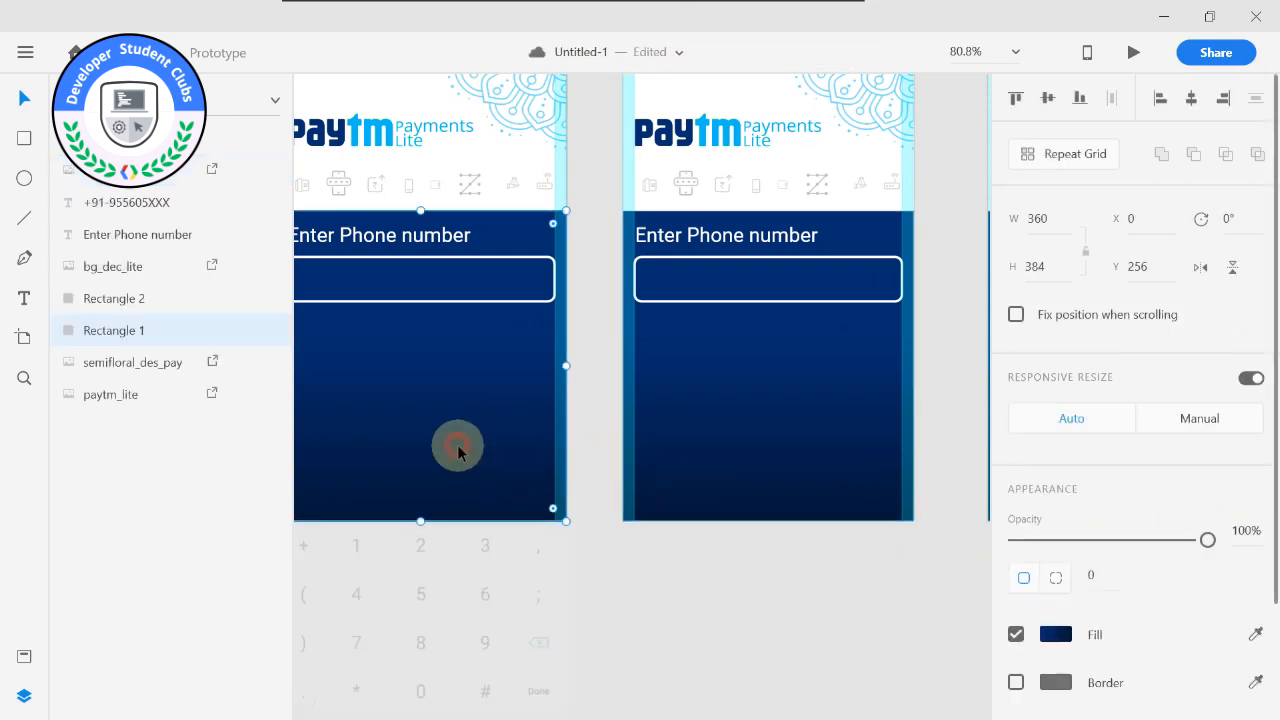
Duplicate the keyboard image and place the copy along the lower edge of Welcome-1 – 1 at X 0, Y 398.
left_click(520, 568)
key("ctrl+d")
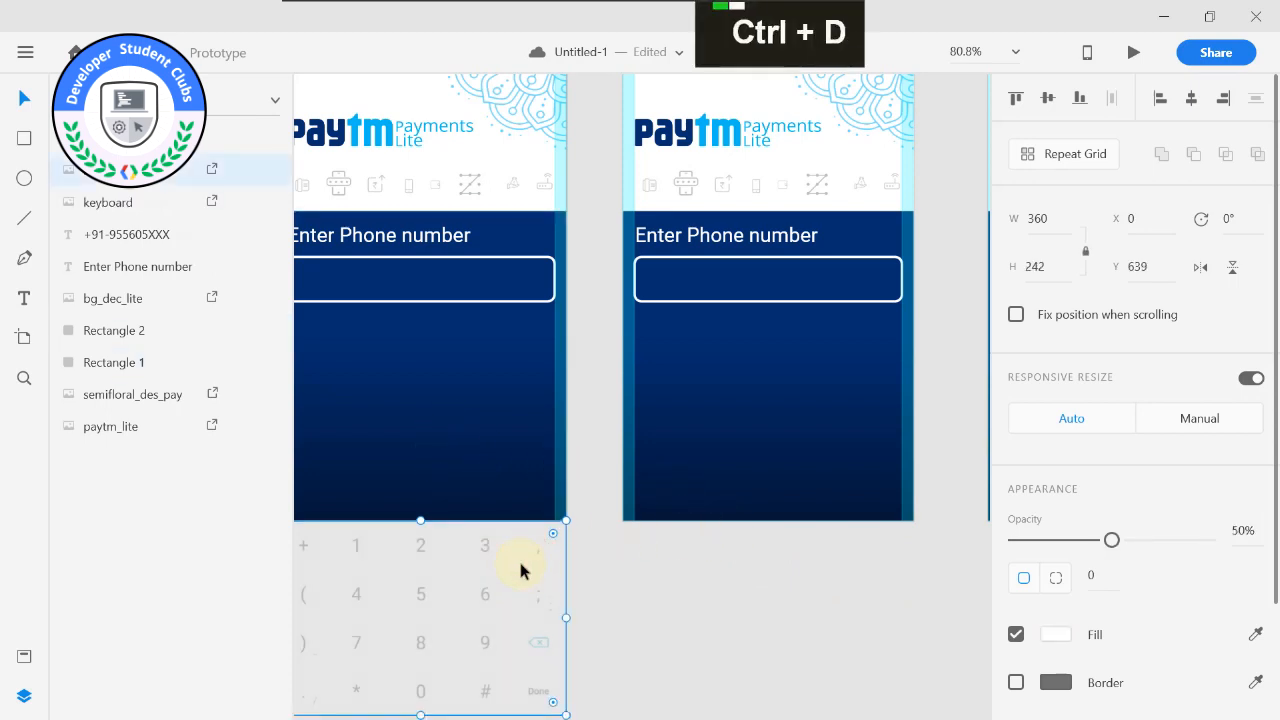
left_click_drag(477, 589, 827, 395)
left_click(797, 611)
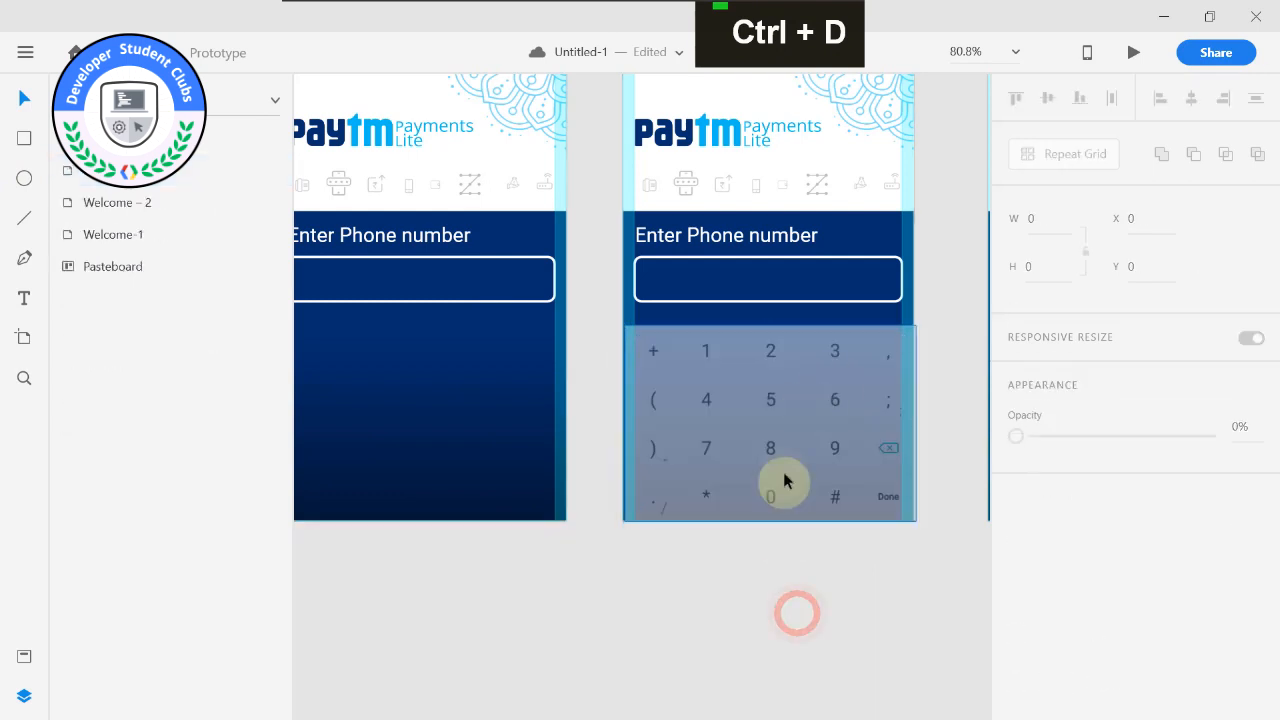
double_click(771, 430)
left_click_drag(770, 430, 763, 429)
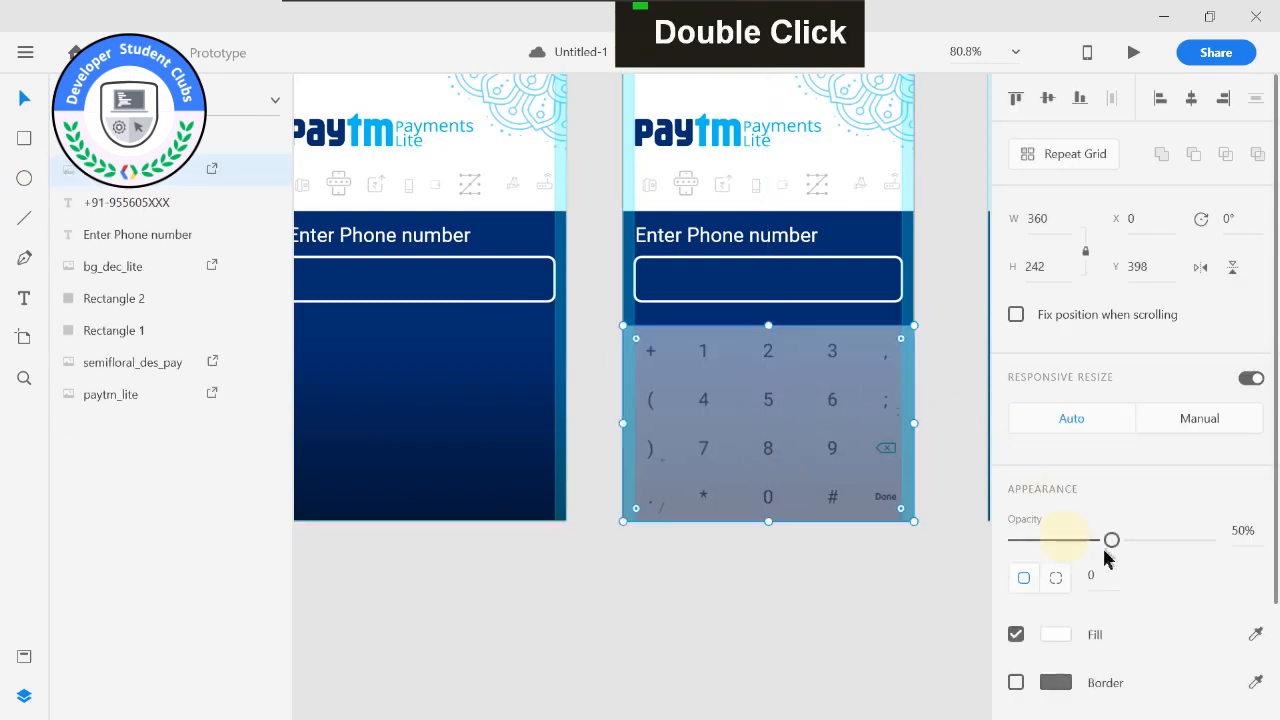
Set the opacity of the keyboard copy on Welcome-1 – 1 to 100%.
left_click_drag(1111, 540, 1207, 540)
left_click(862, 610)
scroll(714, 543, "down", 4)
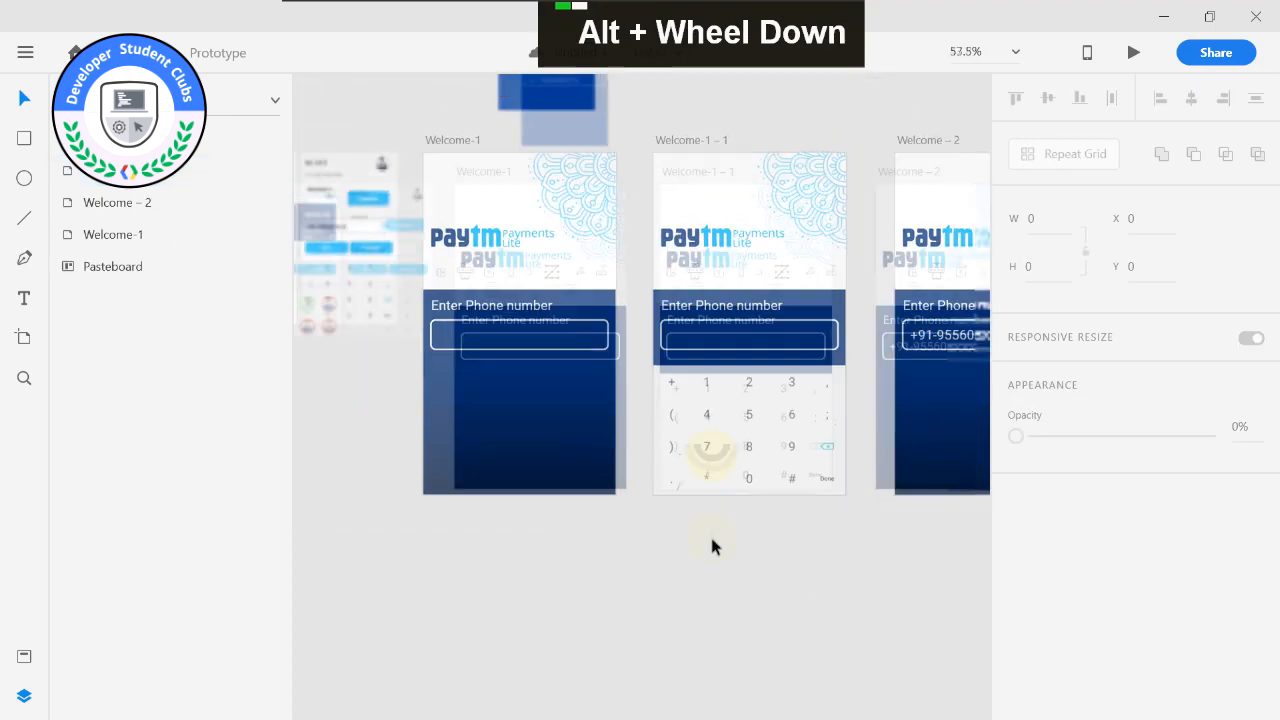
Examine the keyboard's fit on Welcome-1 – 1 and the hidden phone number text inside its input box.
left_click(488, 172)
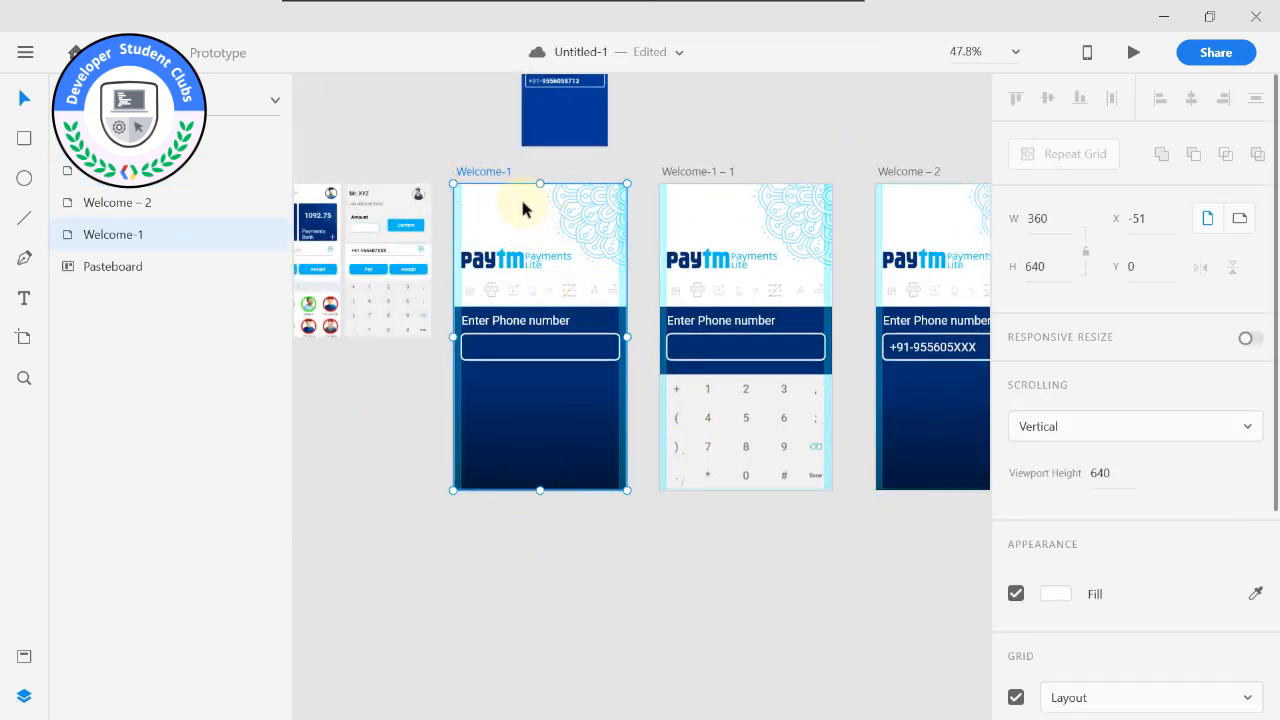
left_click(749, 420)
scroll(728, 334, "up", 1)
scroll(728, 330, "up", 1)
scroll(694, 371, "down", 1)
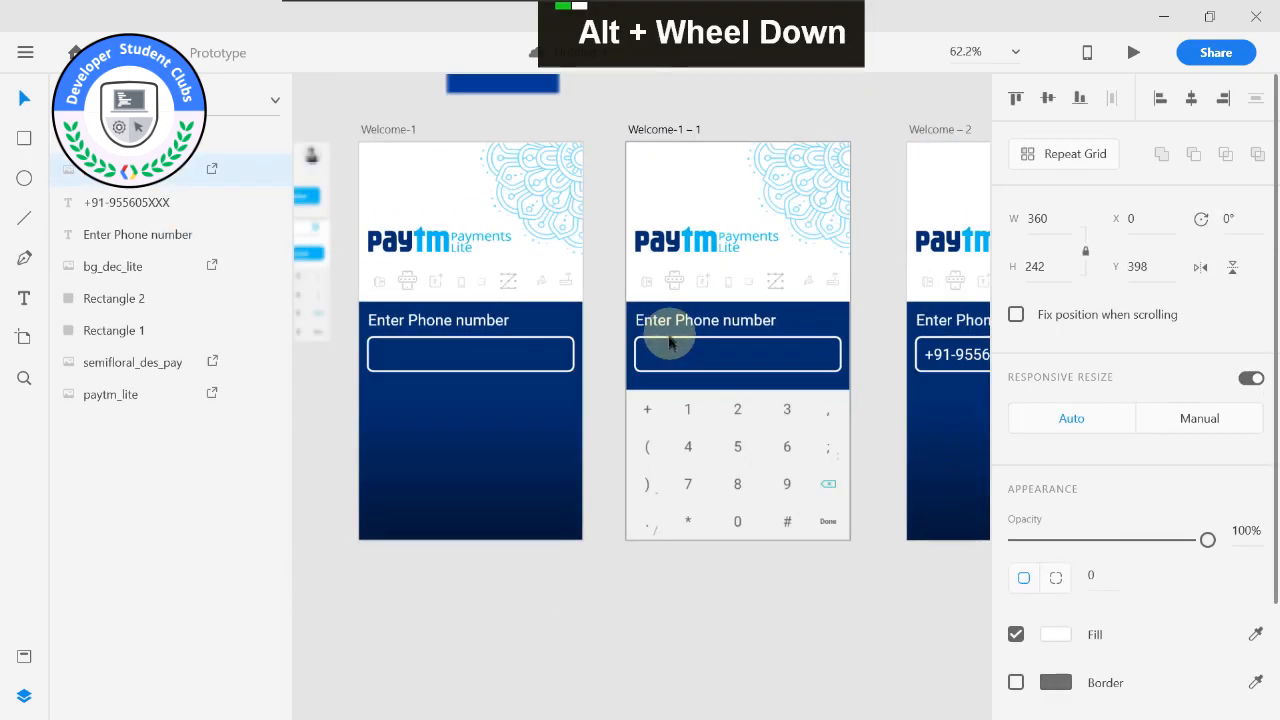
scroll(757, 471, "up", 2)
scroll(840, 540, "down", 2)
scroll(855, 548, "up", 1)
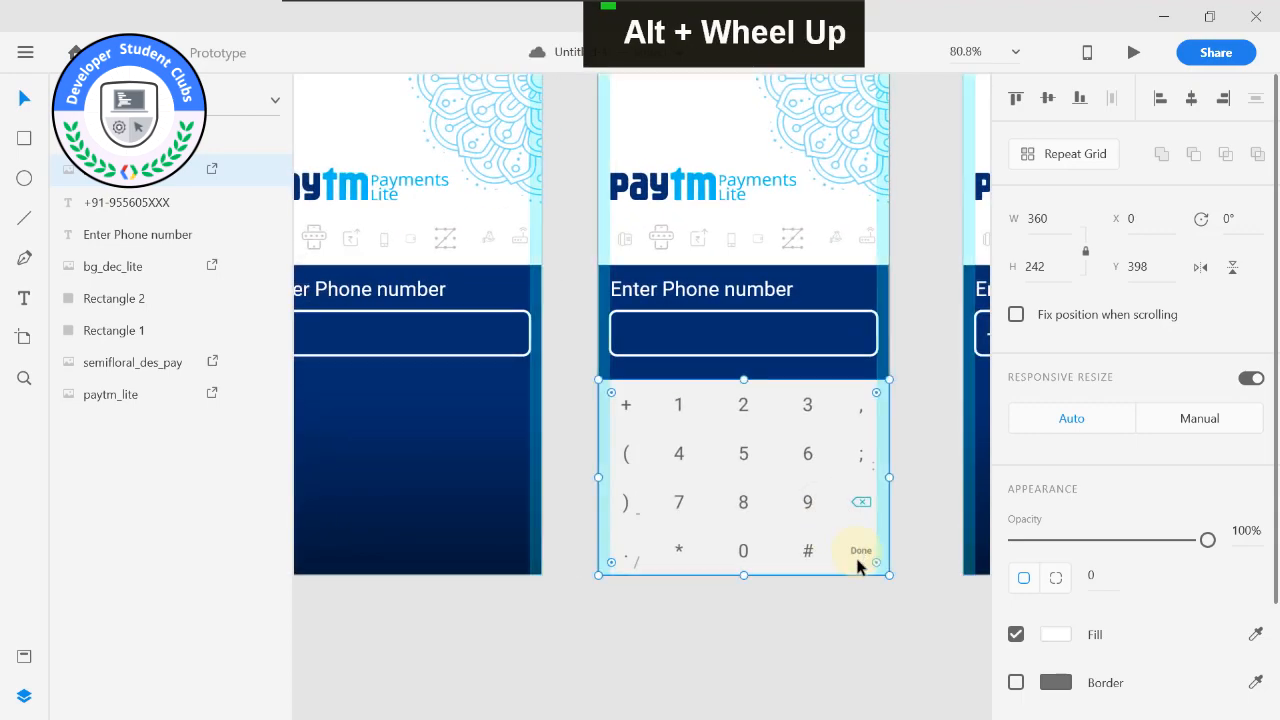
middle_click(848, 560)
scroll(634, 486, "up", 1)
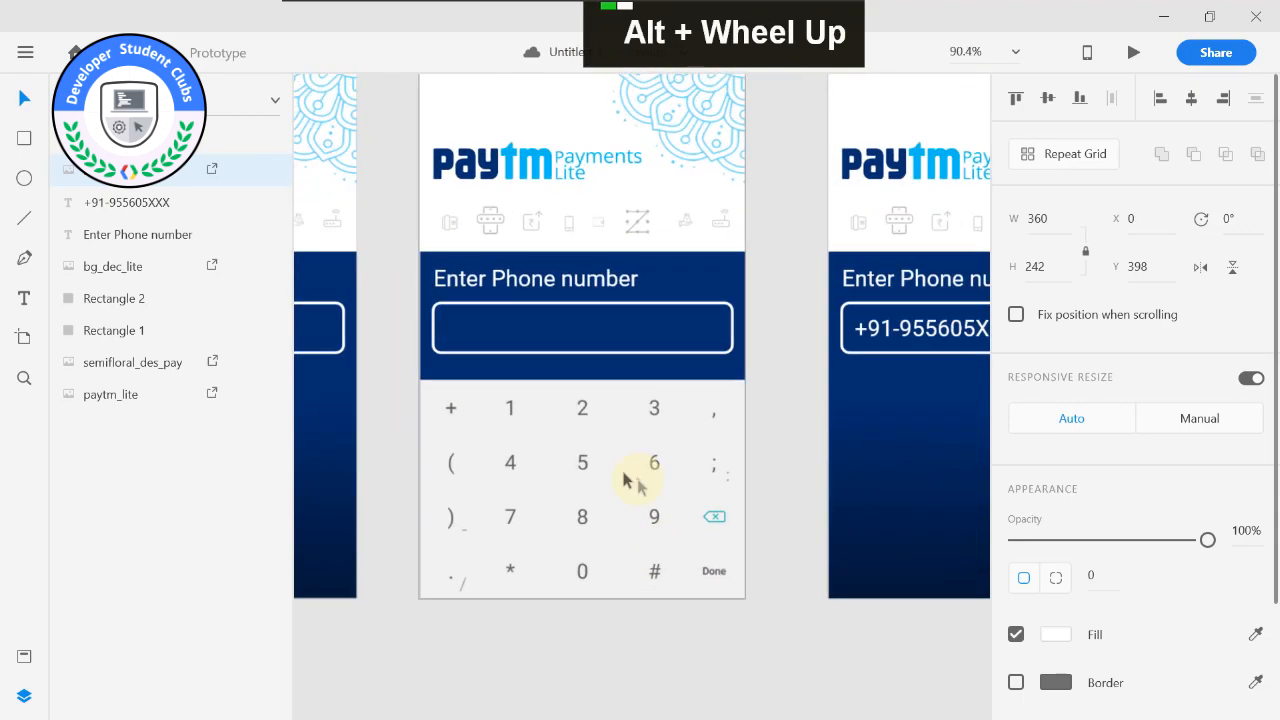
scroll(514, 414, "up", 1)
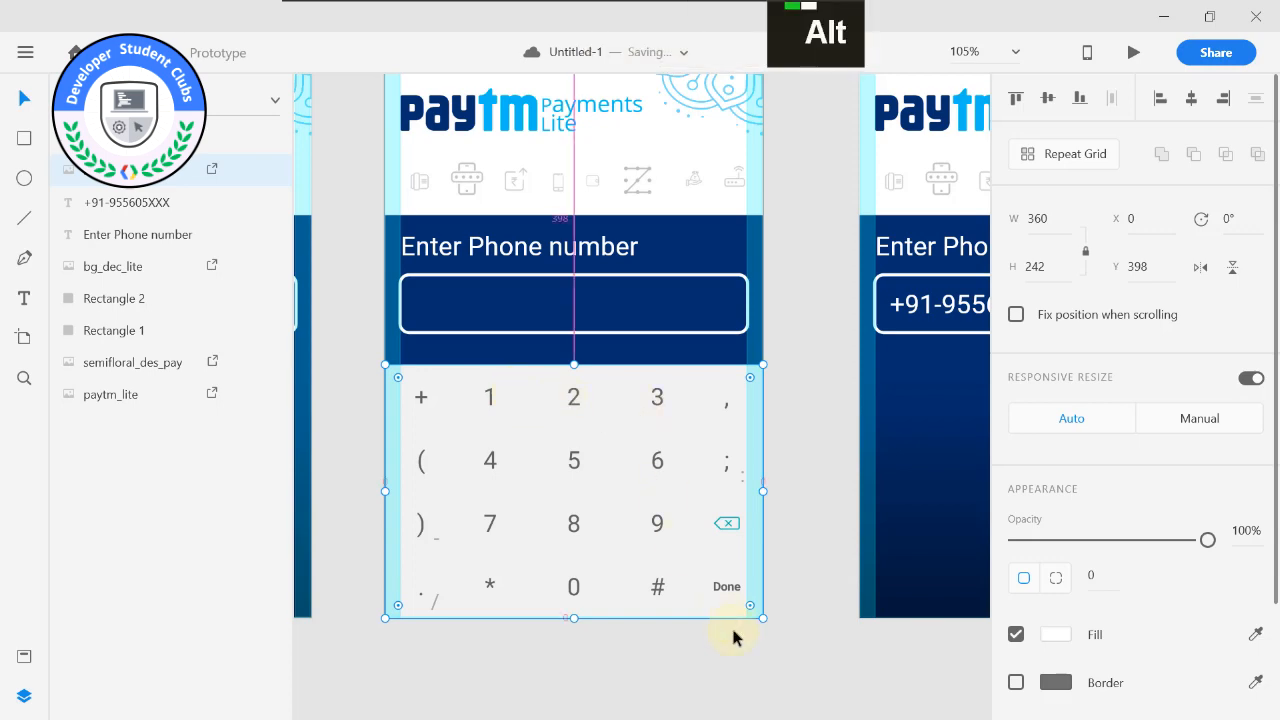
scroll(729, 629, "down", 1)
scroll(622, 571, "up", 1)
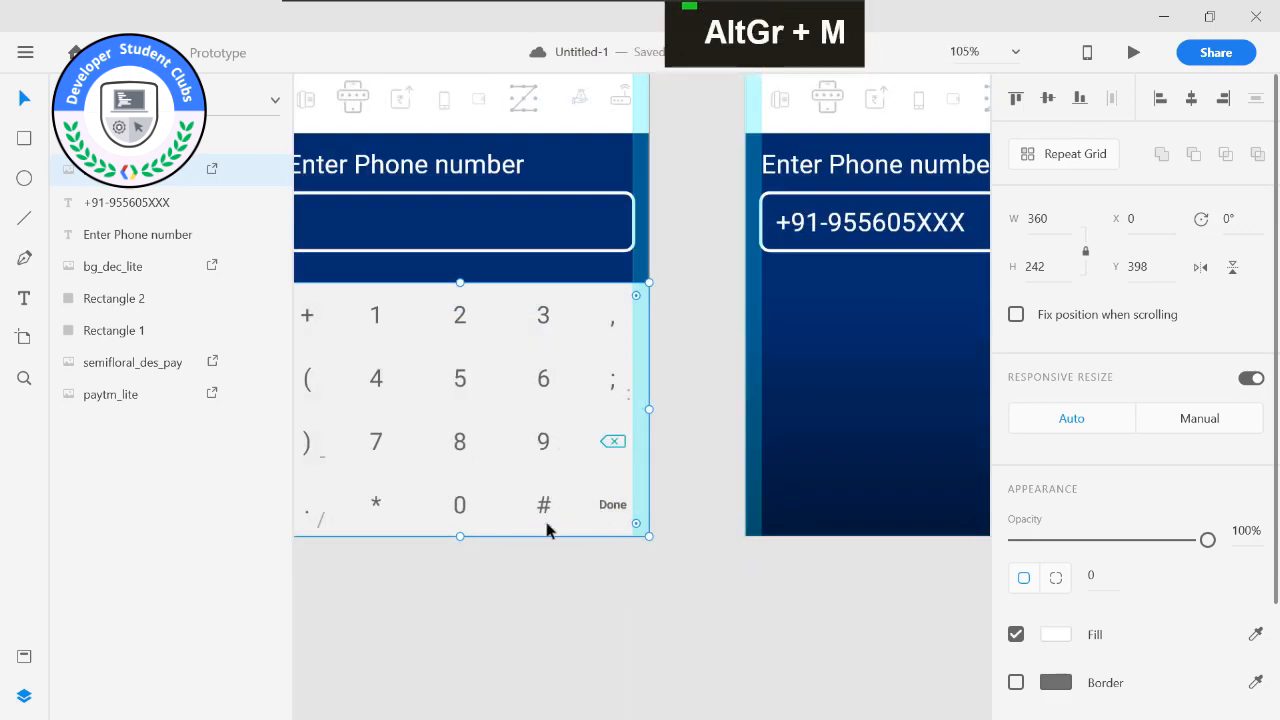
scroll(549, 491, "down", 1)
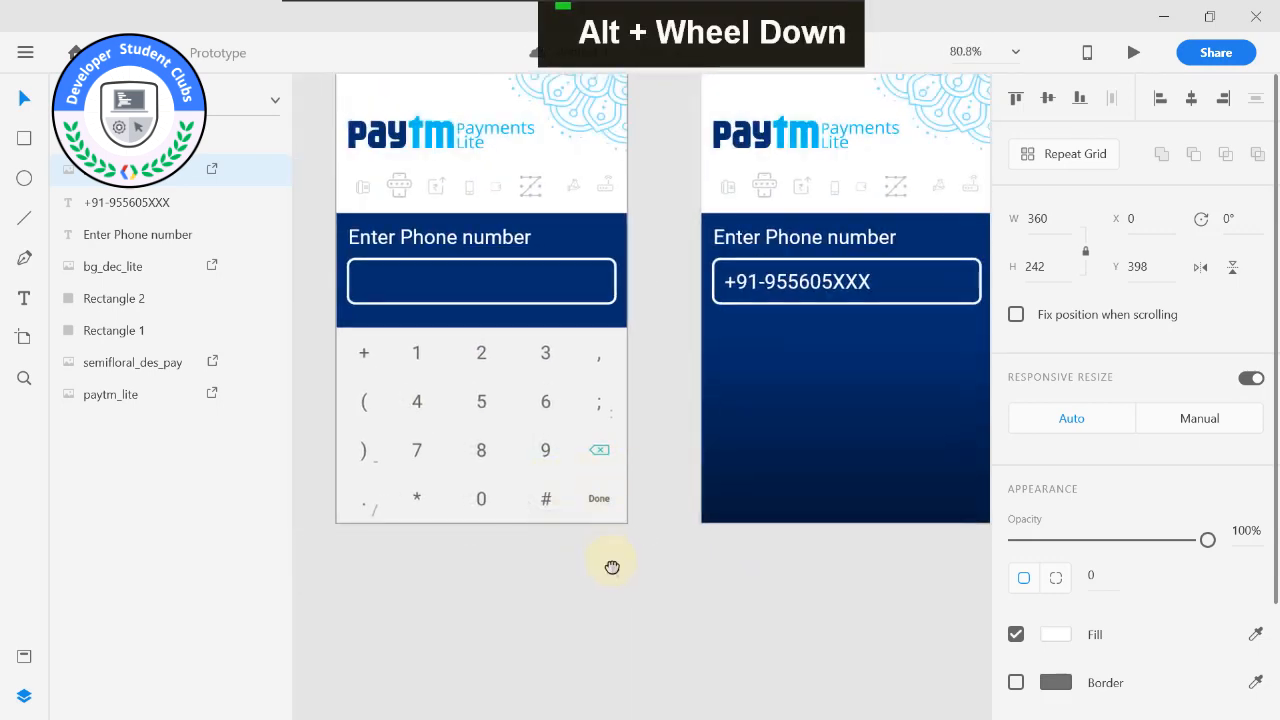
middle_click(609, 563)
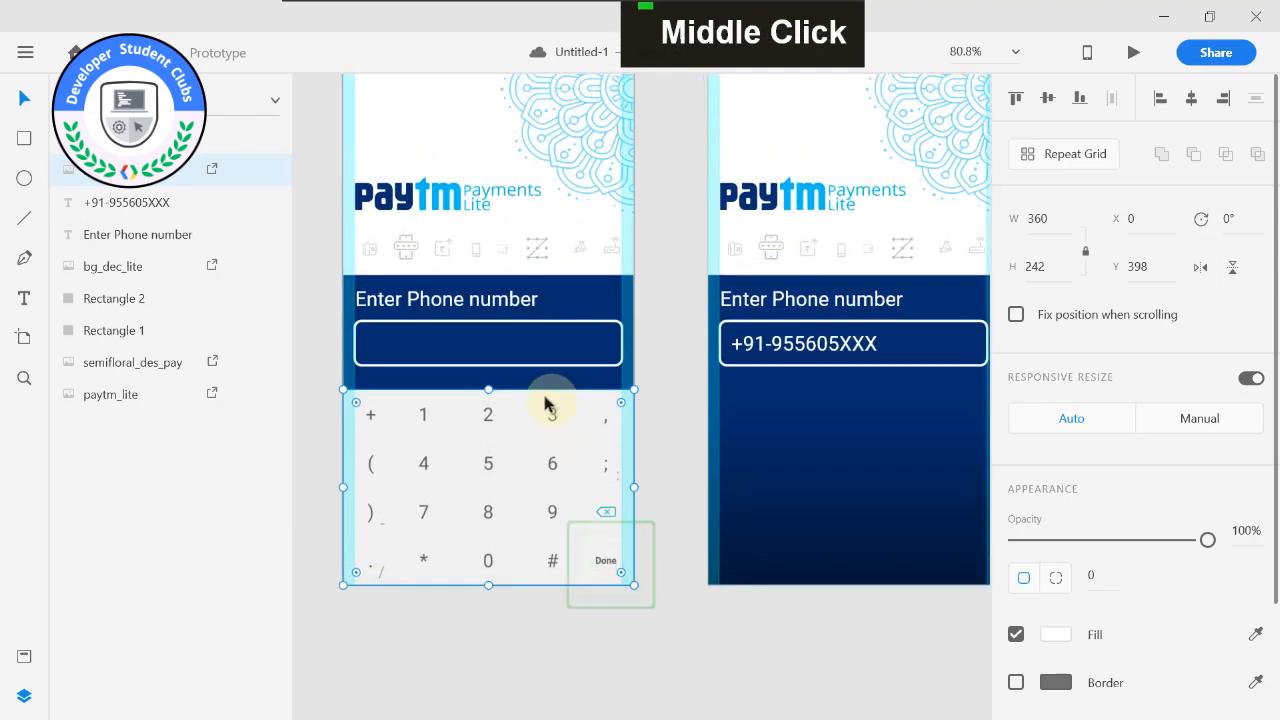
left_click(433, 362)
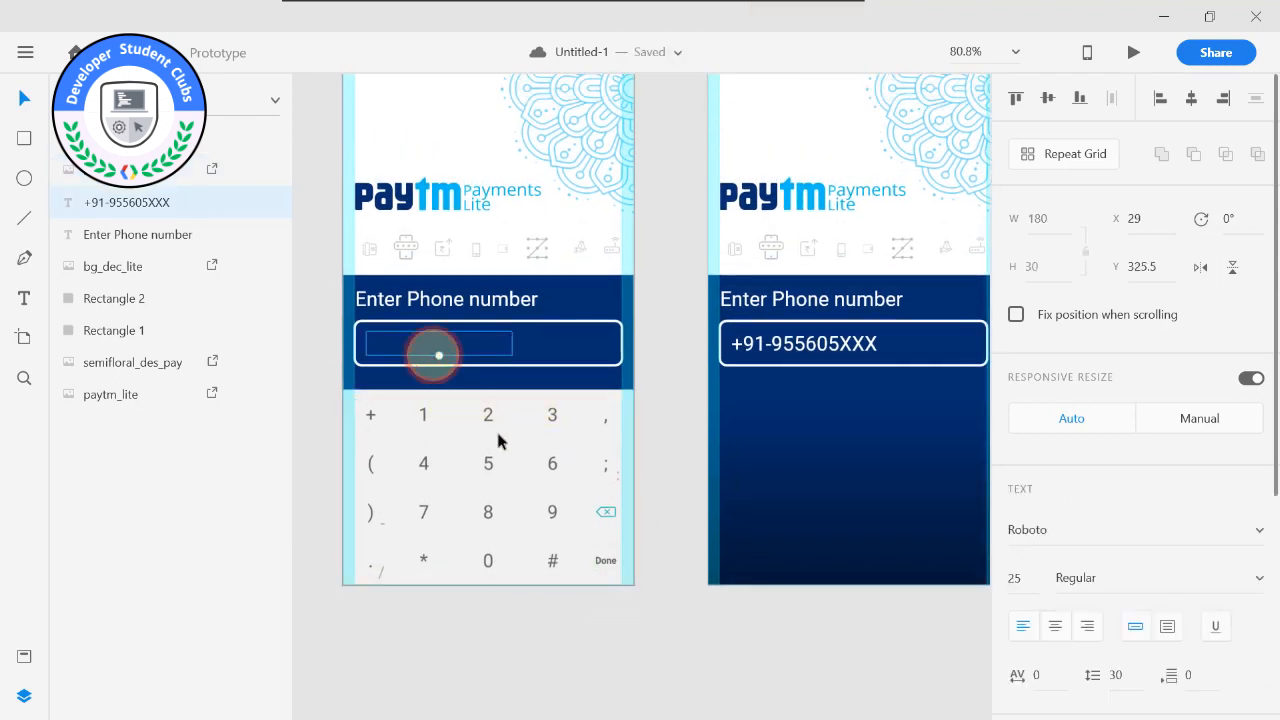
Duplicate the Welcome-1 – 1 keyboard onto Welcome – 2 and place it just below that artboard at X 0, Y 640.
left_click(598, 530)
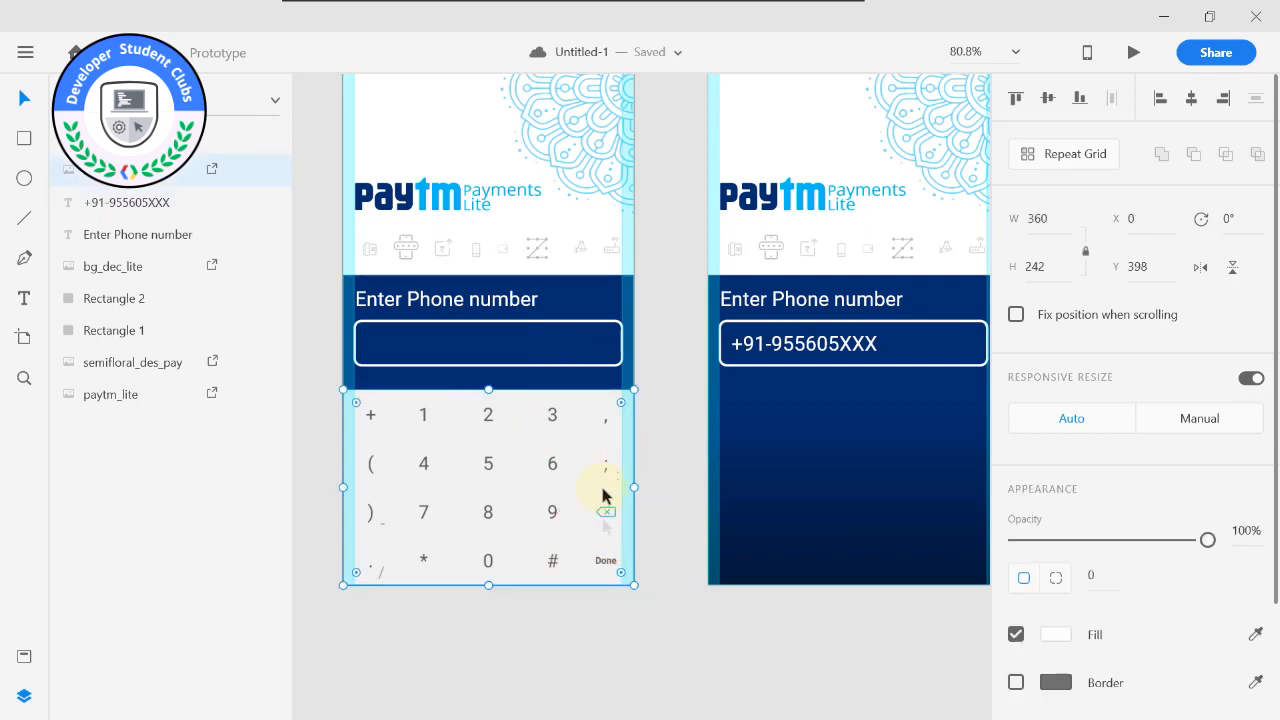
middle_click(675, 452)
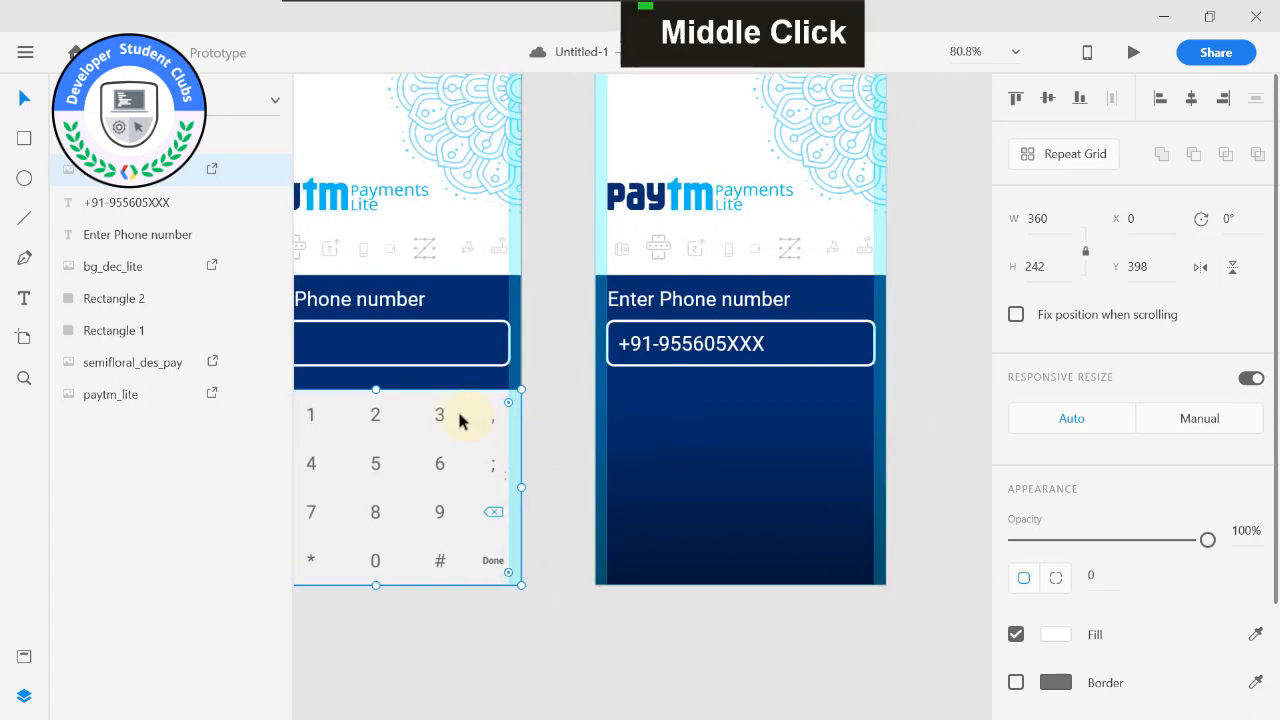
key("ctrl+d")
left_click_drag(410, 419, 768, 424)
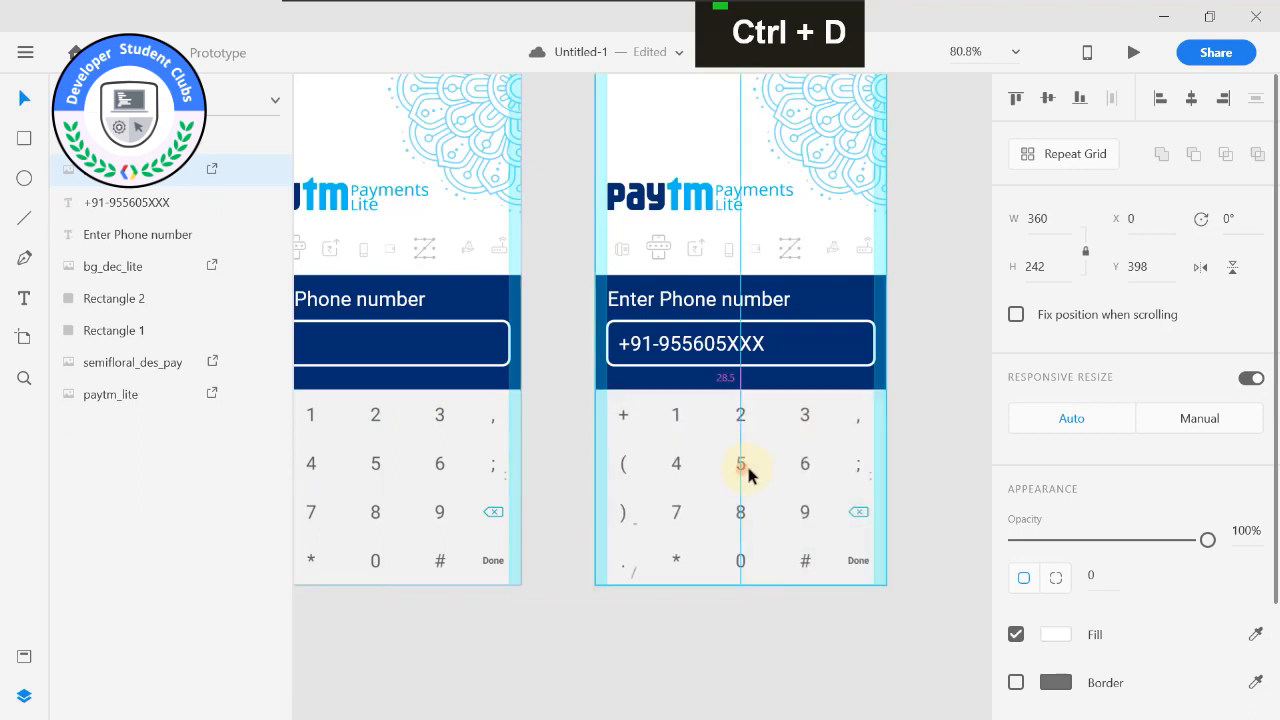
left_click_drag(736, 411, 737, 608)
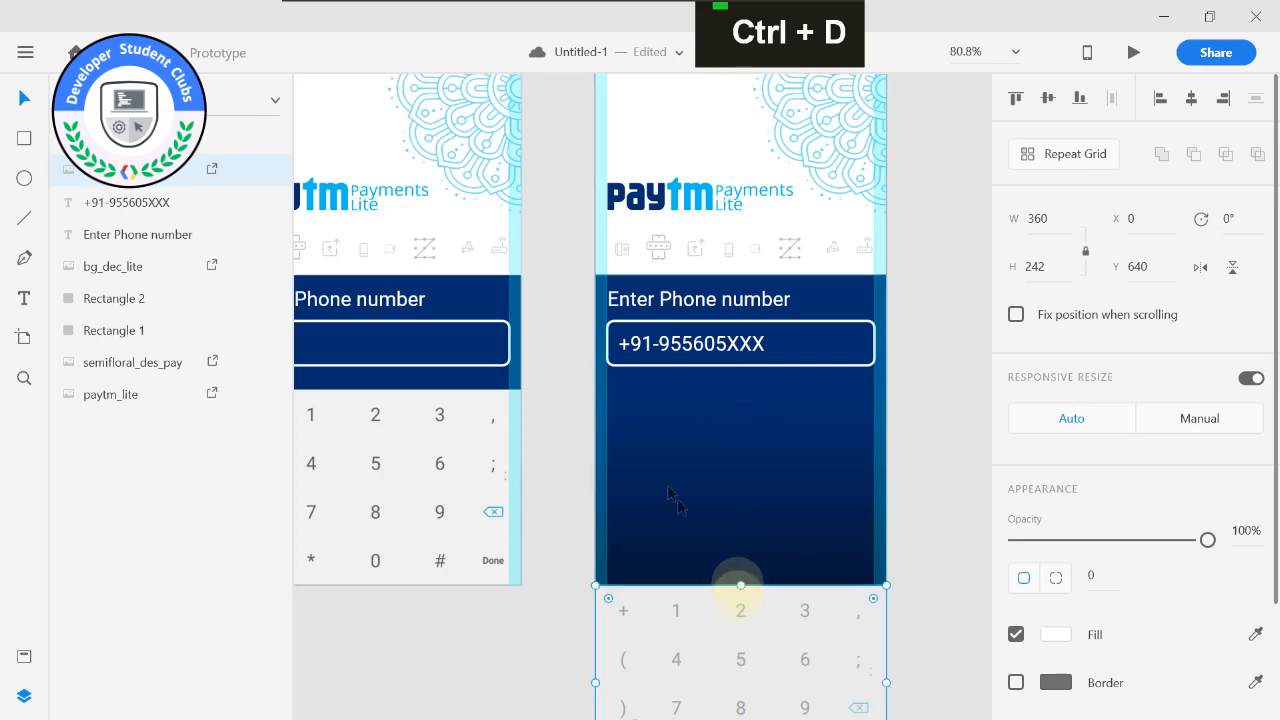
key("alt")
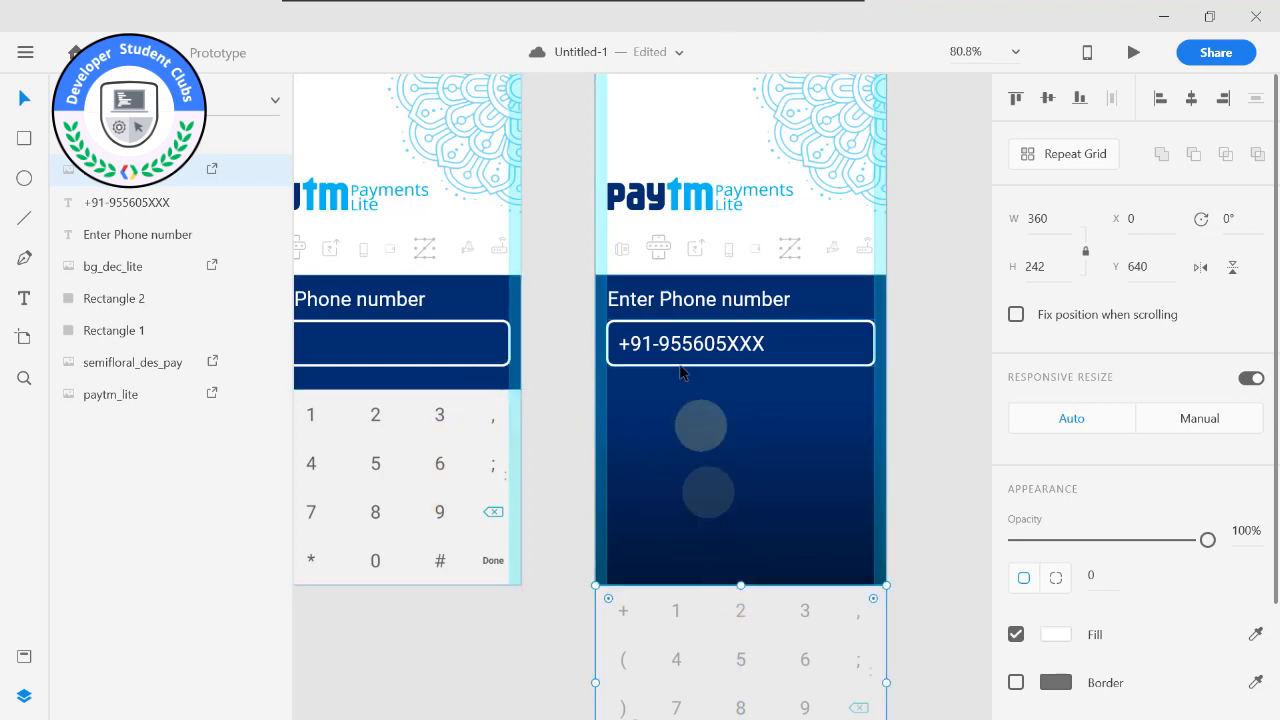
Move the phone number text together with its input box lower on Welcome – 2, leaving room below the heading.
left_click(711, 299)
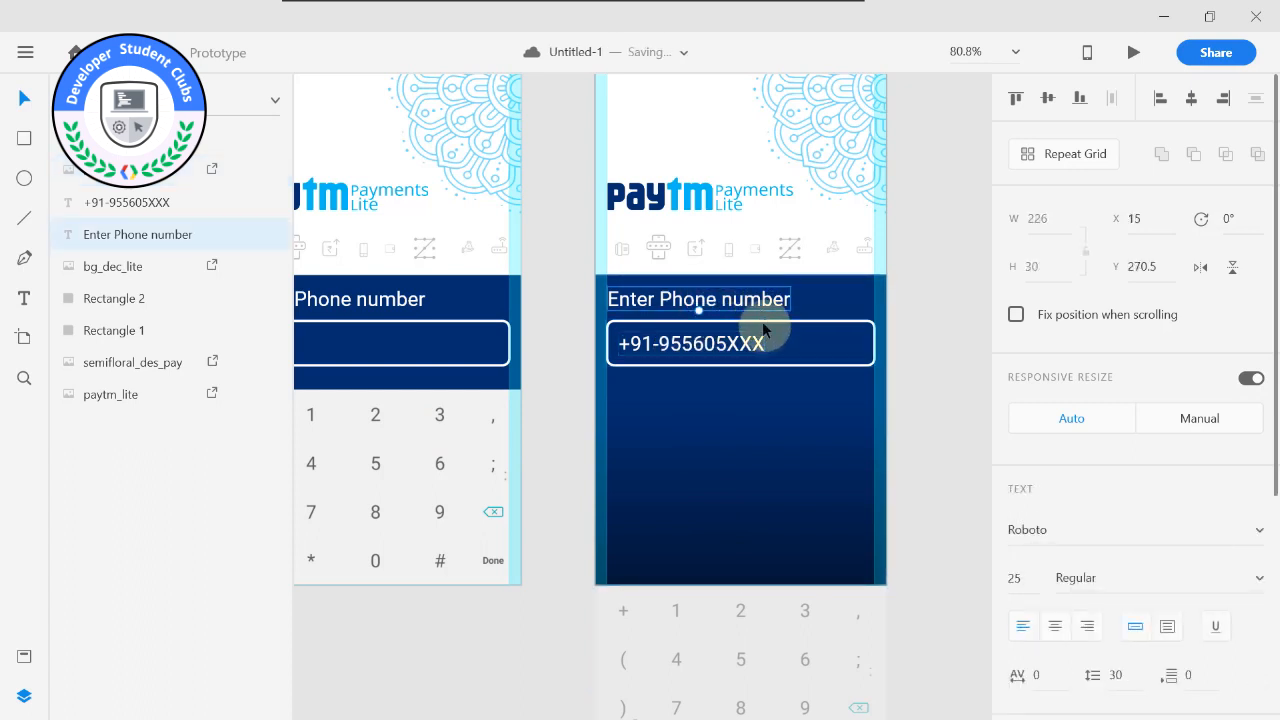
left_click(767, 331)
left_click(740, 346, "shift")
left_click(733, 328, "shift")
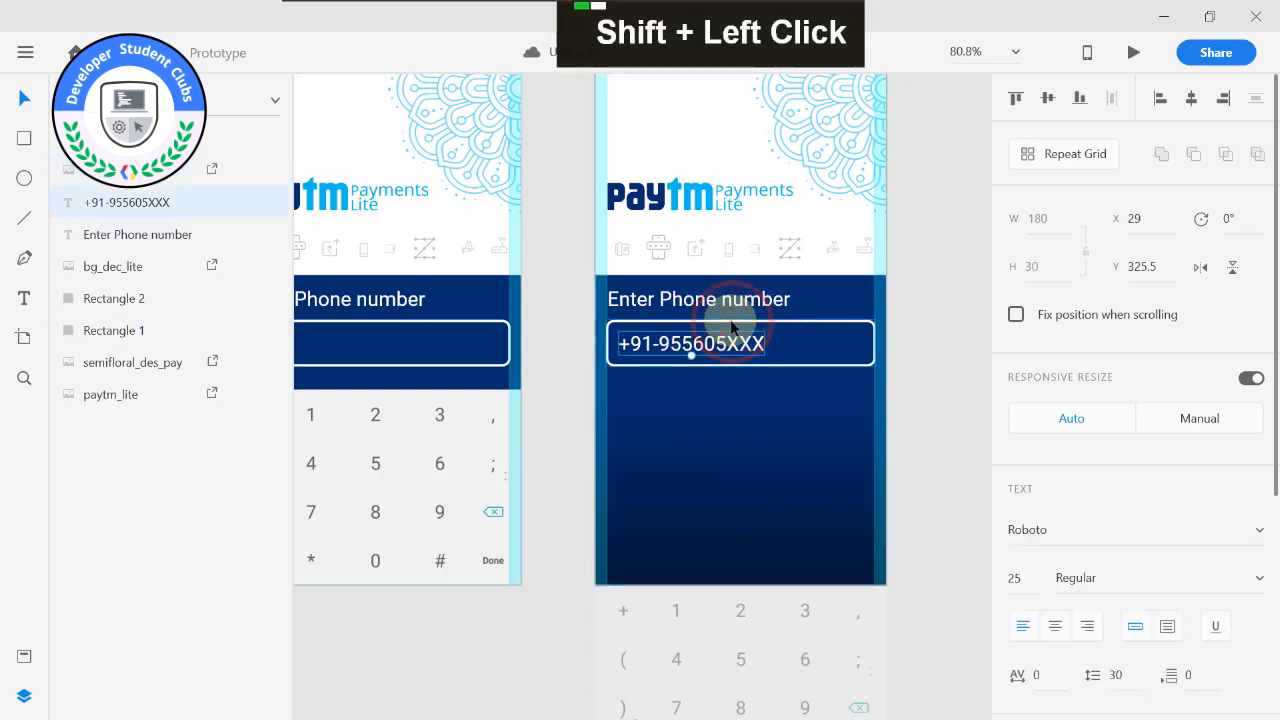
scroll(731, 327, "up", 3)
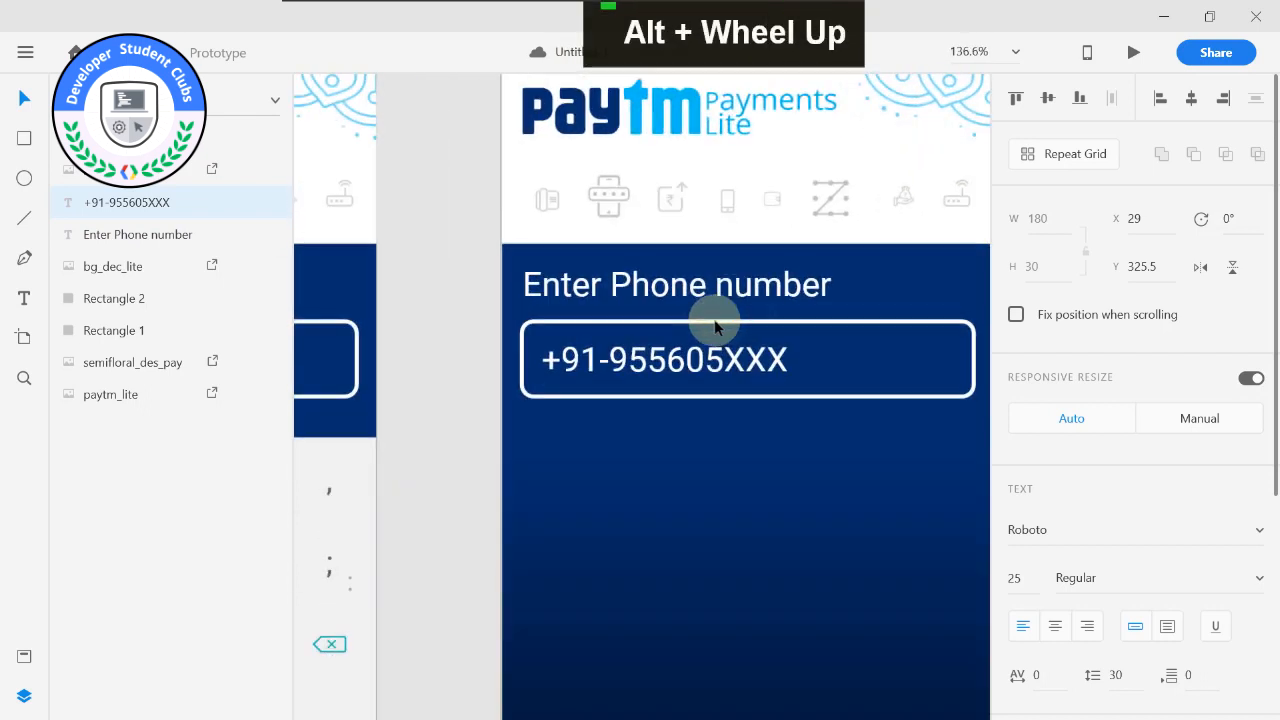
left_click(710, 328, "shift")
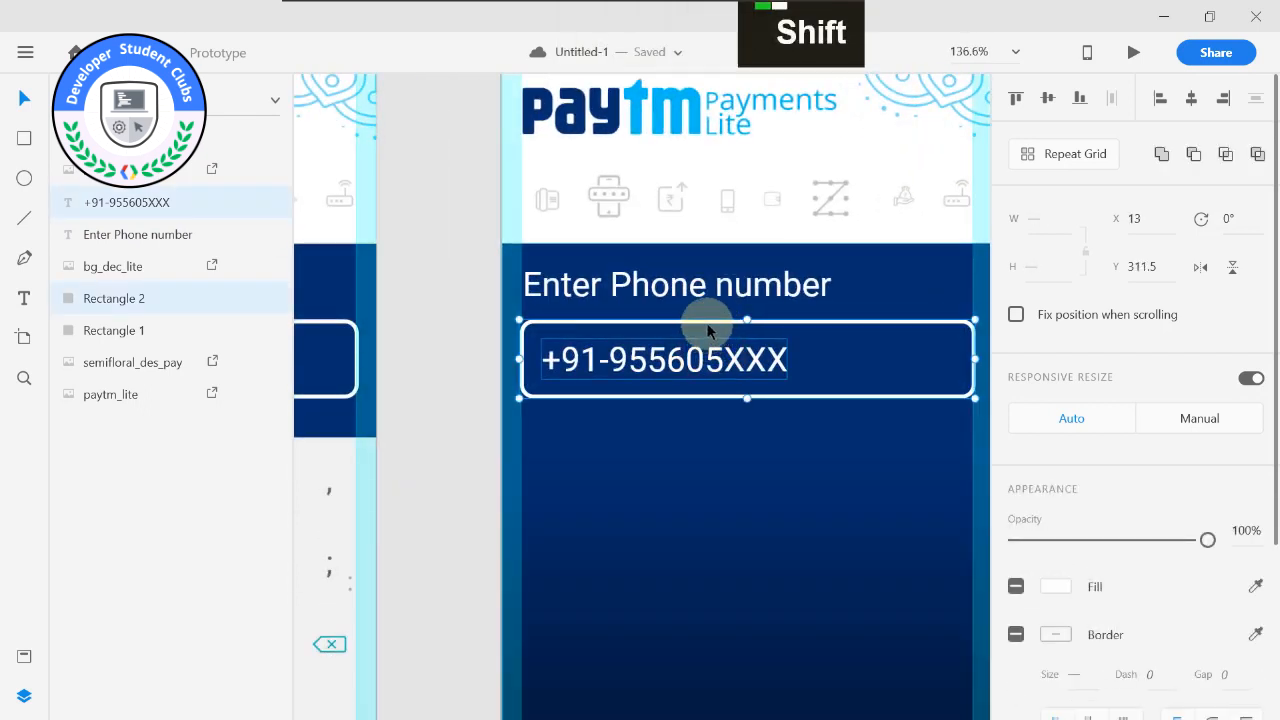
left_click(708, 346)
key("ctrl+z")
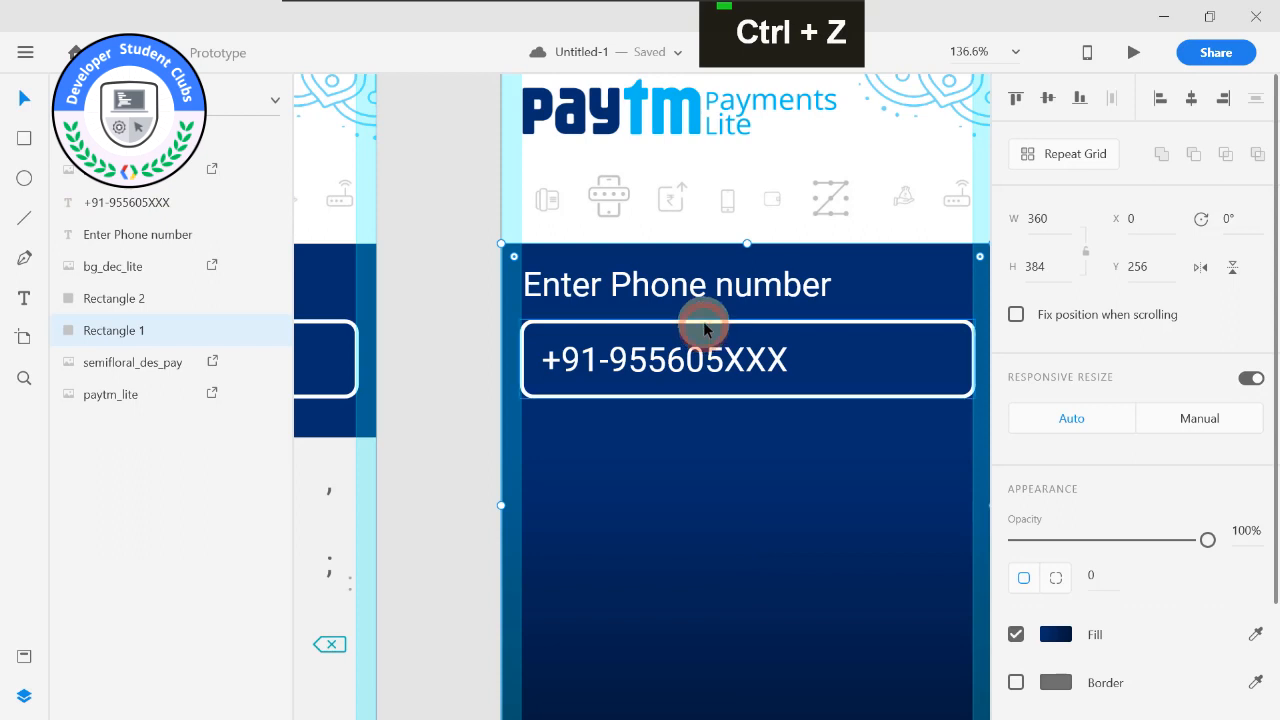
double_click(705, 336)
left_click(705, 338, "shift")
left_click_drag(705, 355, 706, 388)
double_click(697, 298)
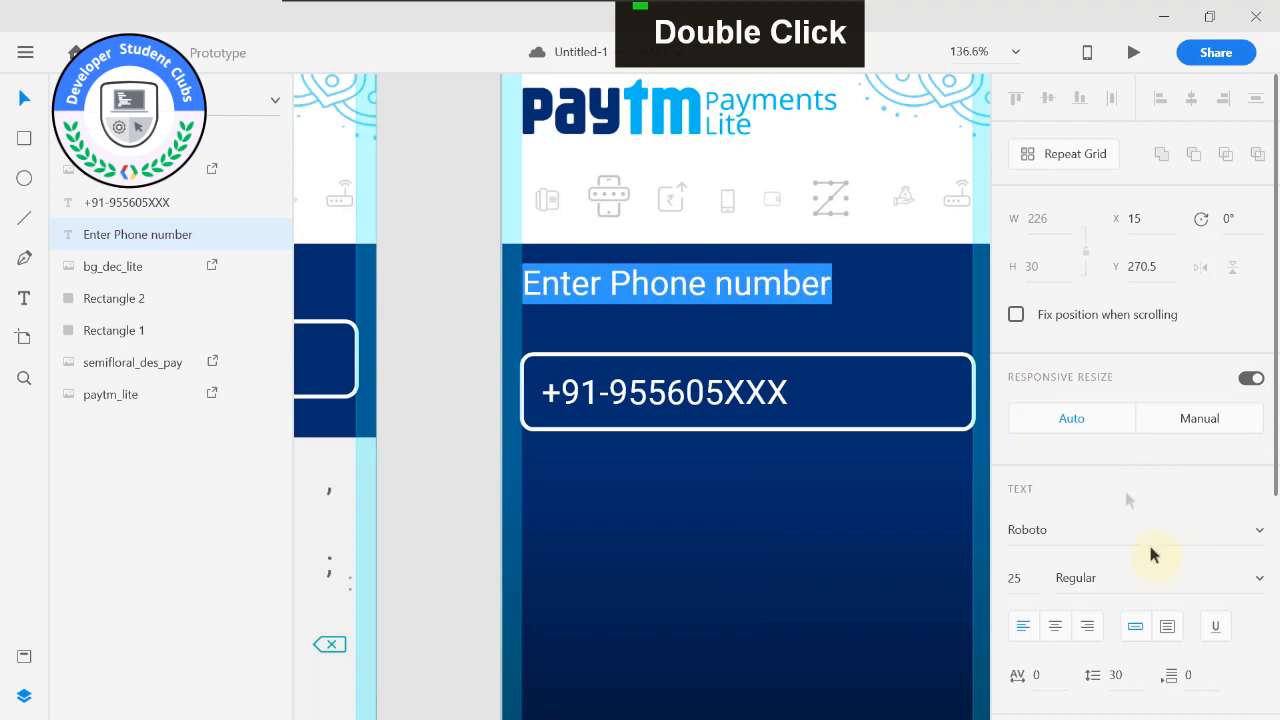
left_click(811, 292)
left_click_drag(826, 294, 513, 290)
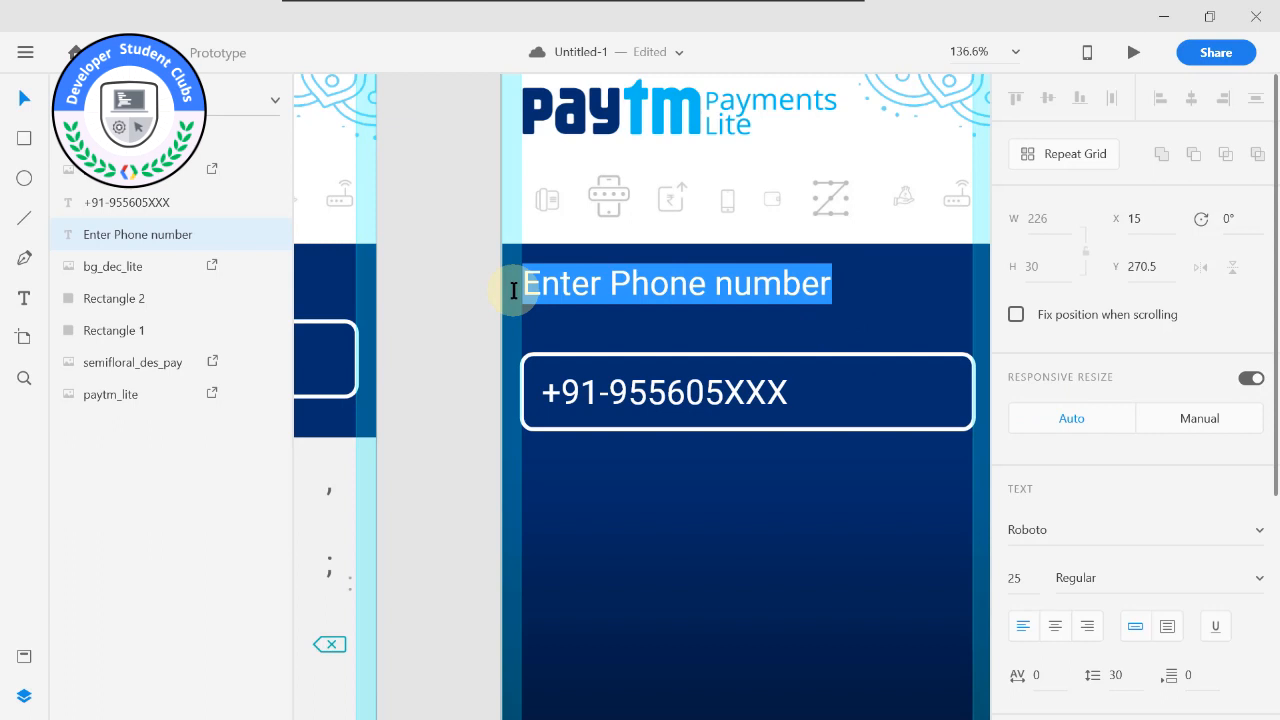
key("Escape")
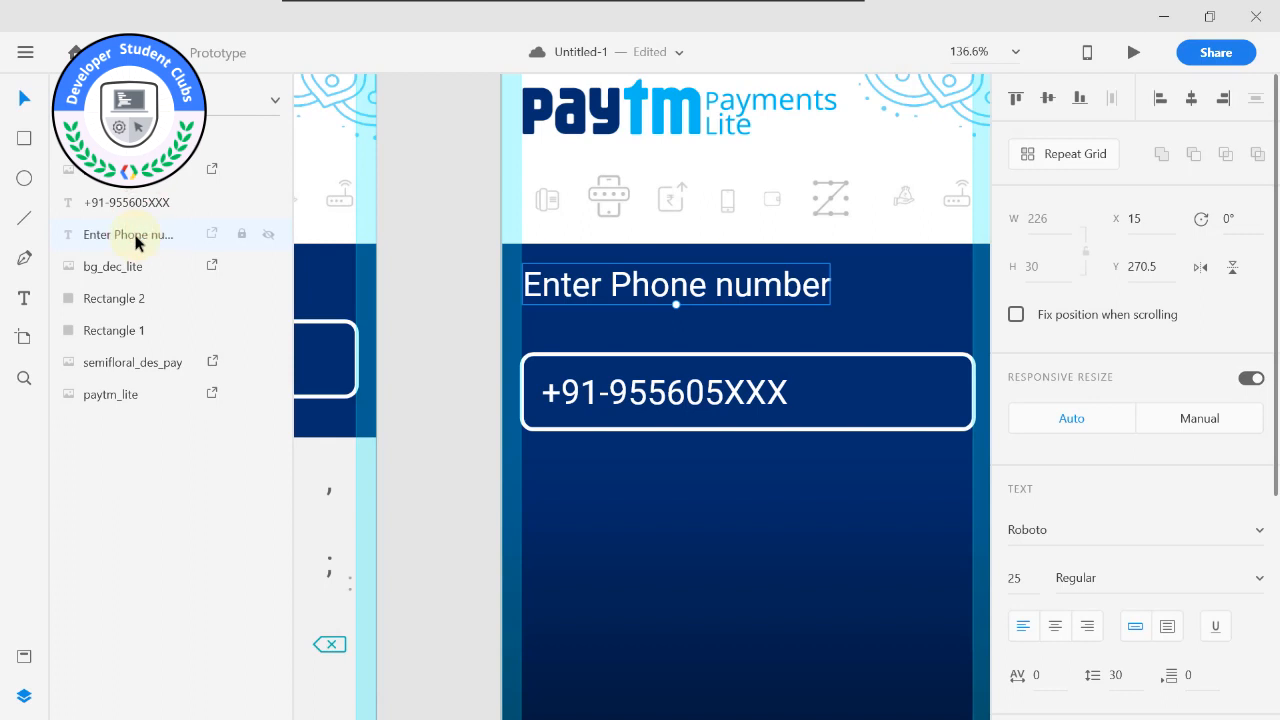
Rename the layer of the "Enter Phone number" heading on Welcome – 2 as "text".
double_click(138, 246)
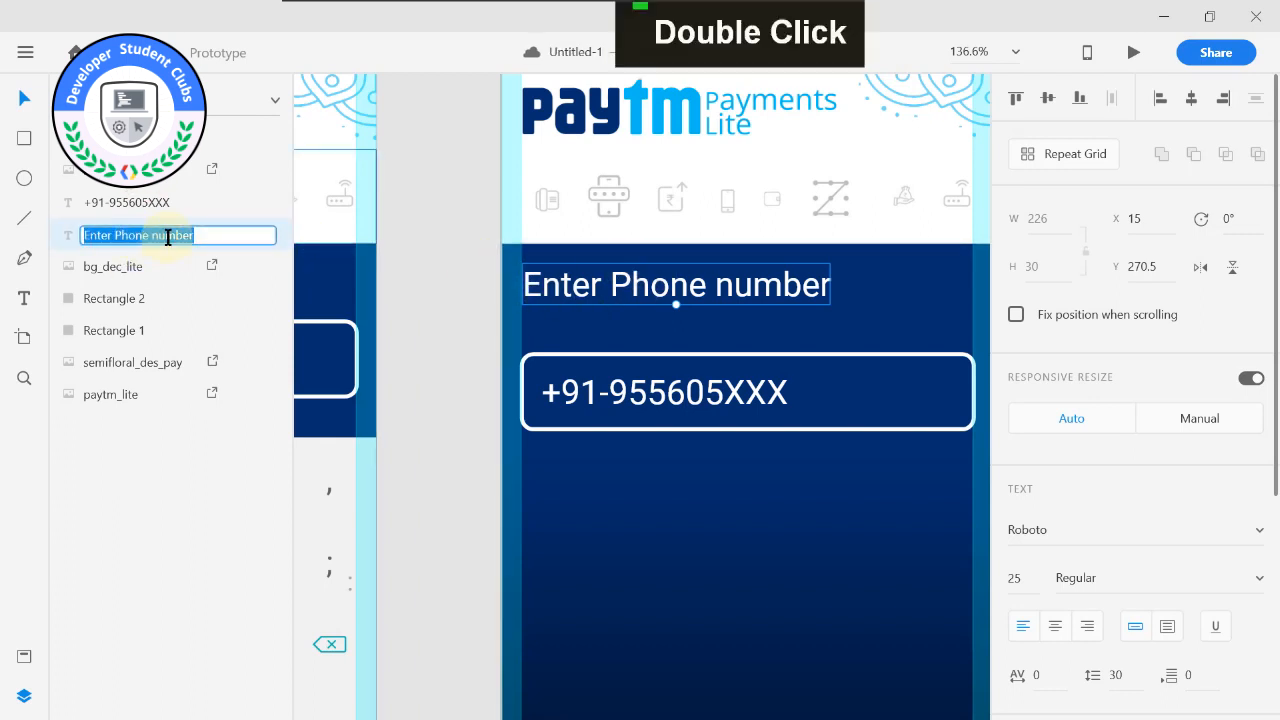
type("text")
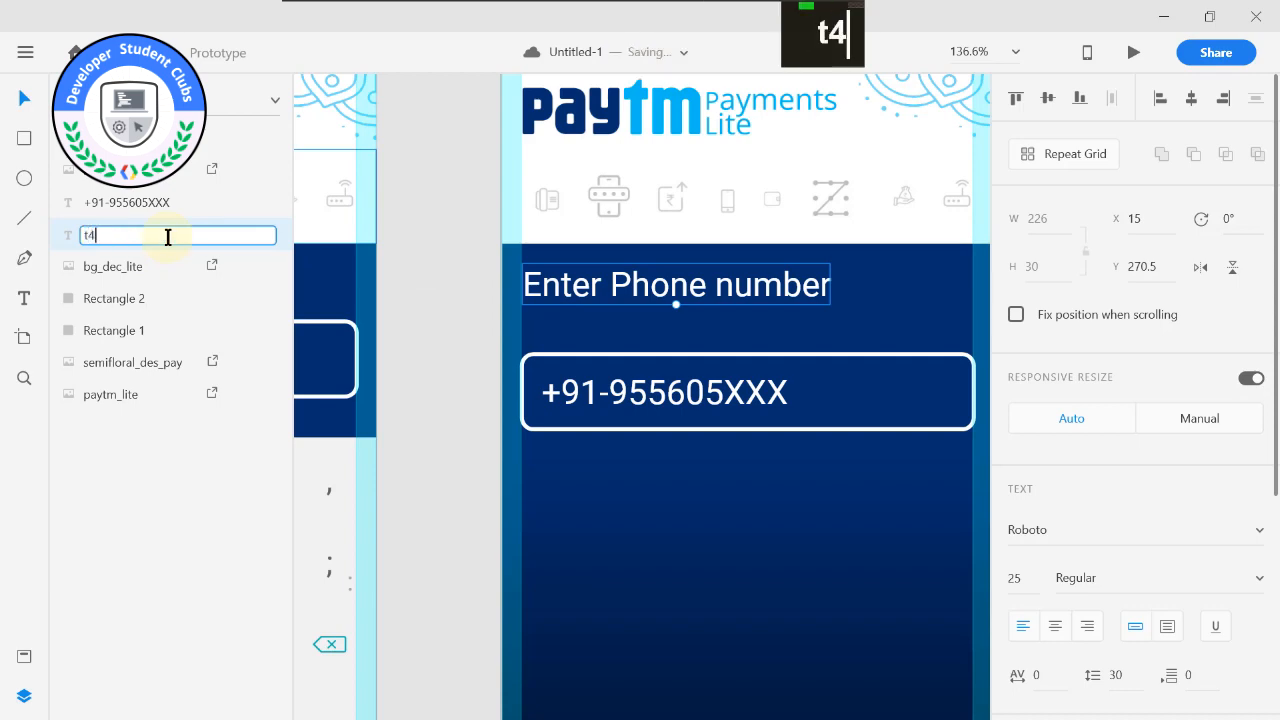
key("Return")
Rename the layer of the "Enter Phone number" heading on Welcome-1 – 1 as "text".
scroll(443, 286, "down", 4)
middle_click(435, 285)
left_click(430, 287)
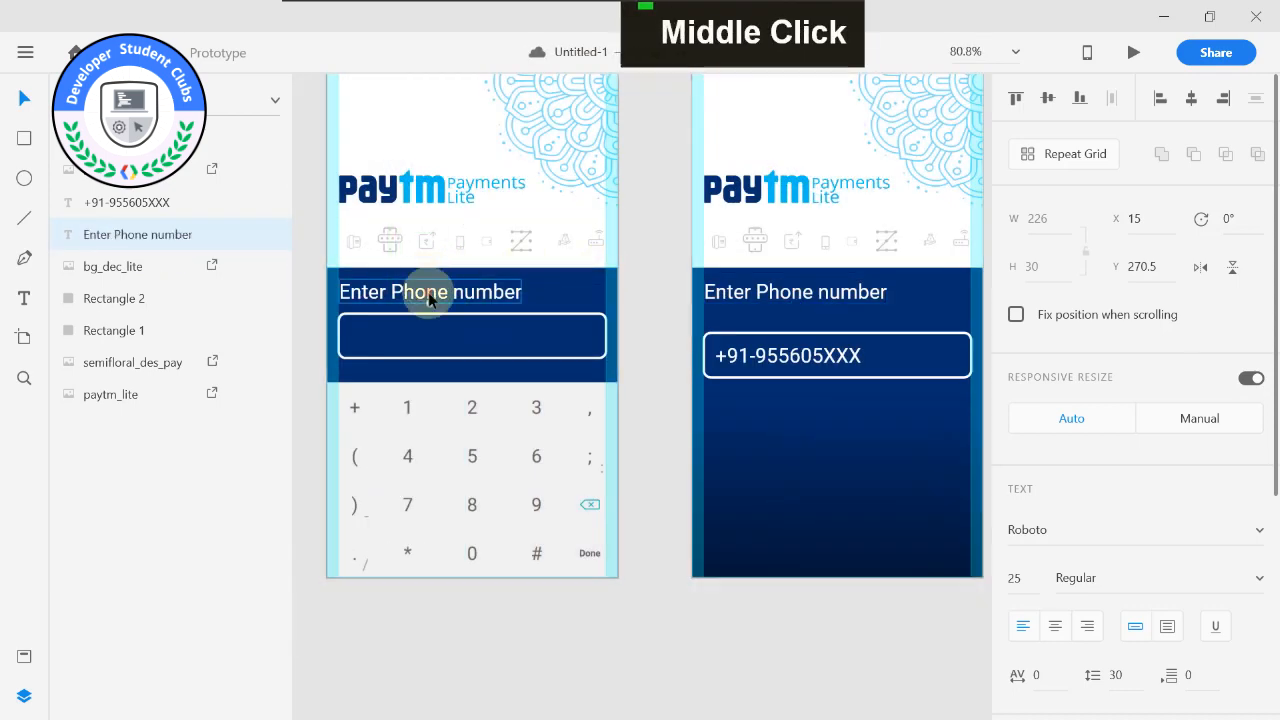
double_click(103, 236)
type("tex")
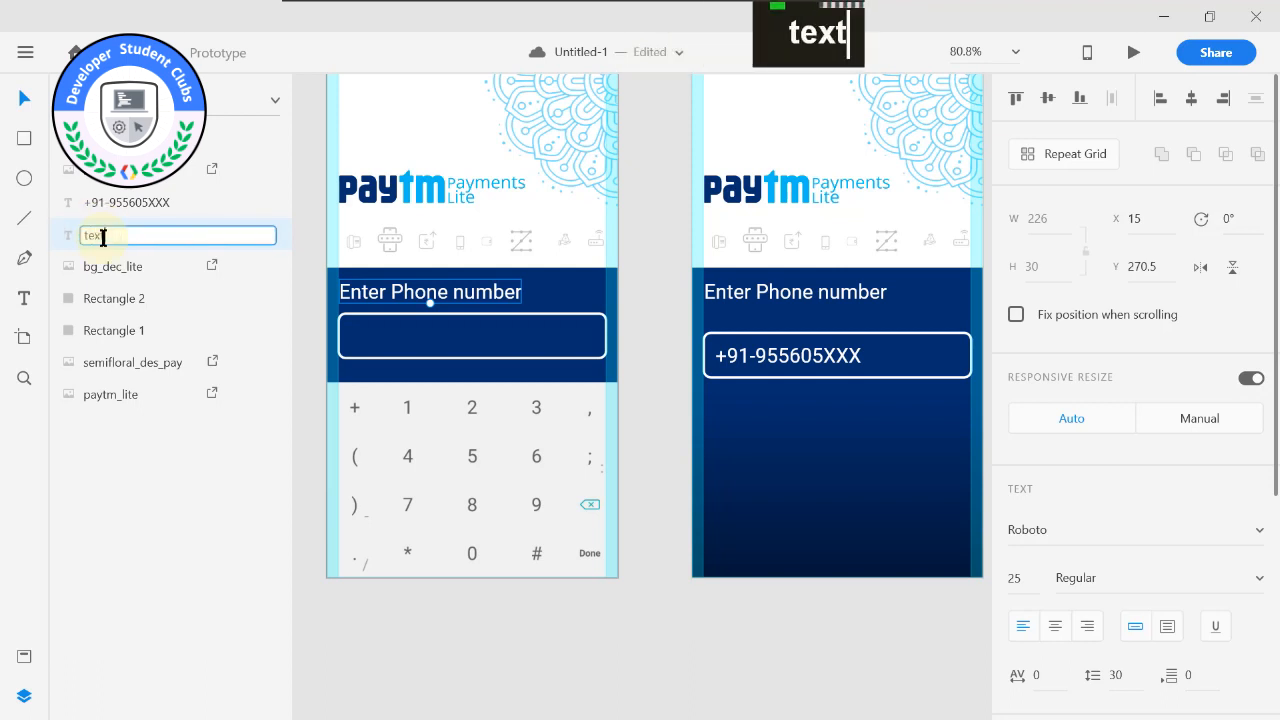
type("t")
key("Return")
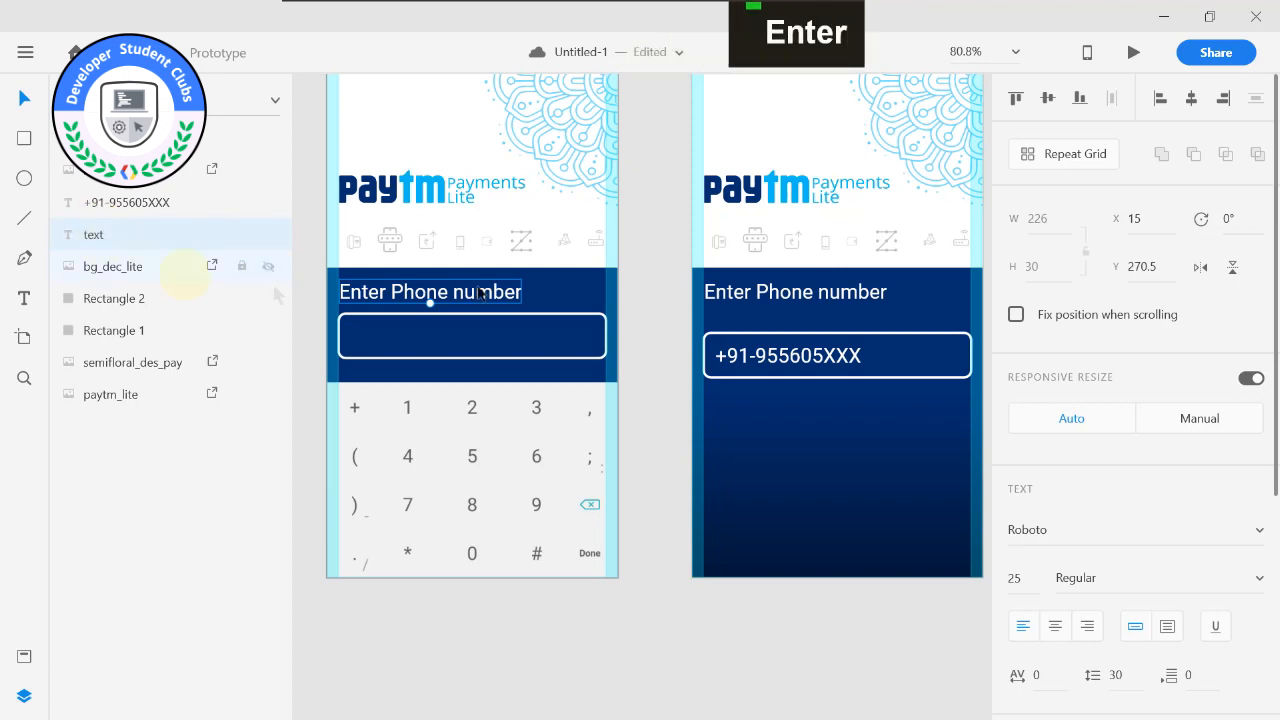
Change the heading on Welcome – 2 to "Verifying Phone number..." with a line break after "Verifying".
left_click(668, 254)
left_click_drag(735, 309, 578, 304)
left_click(618, 296)
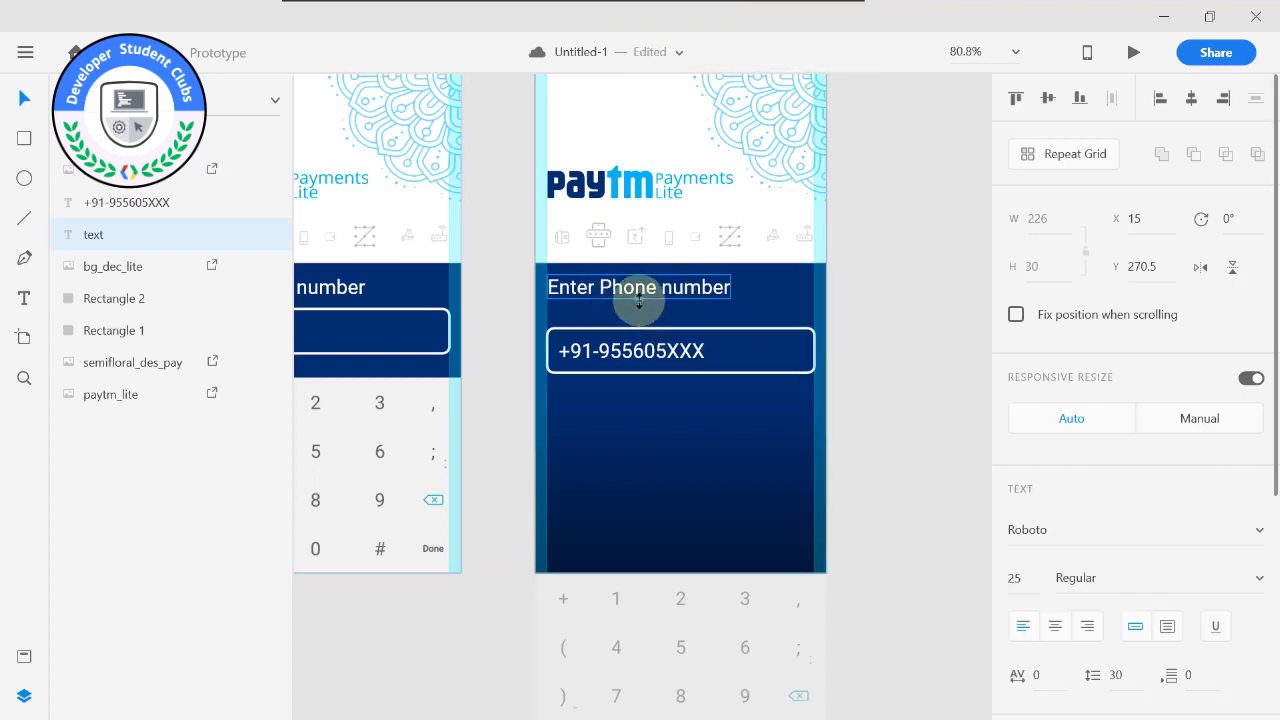
scroll(638, 300, "up", 5)
double_click(618, 284)
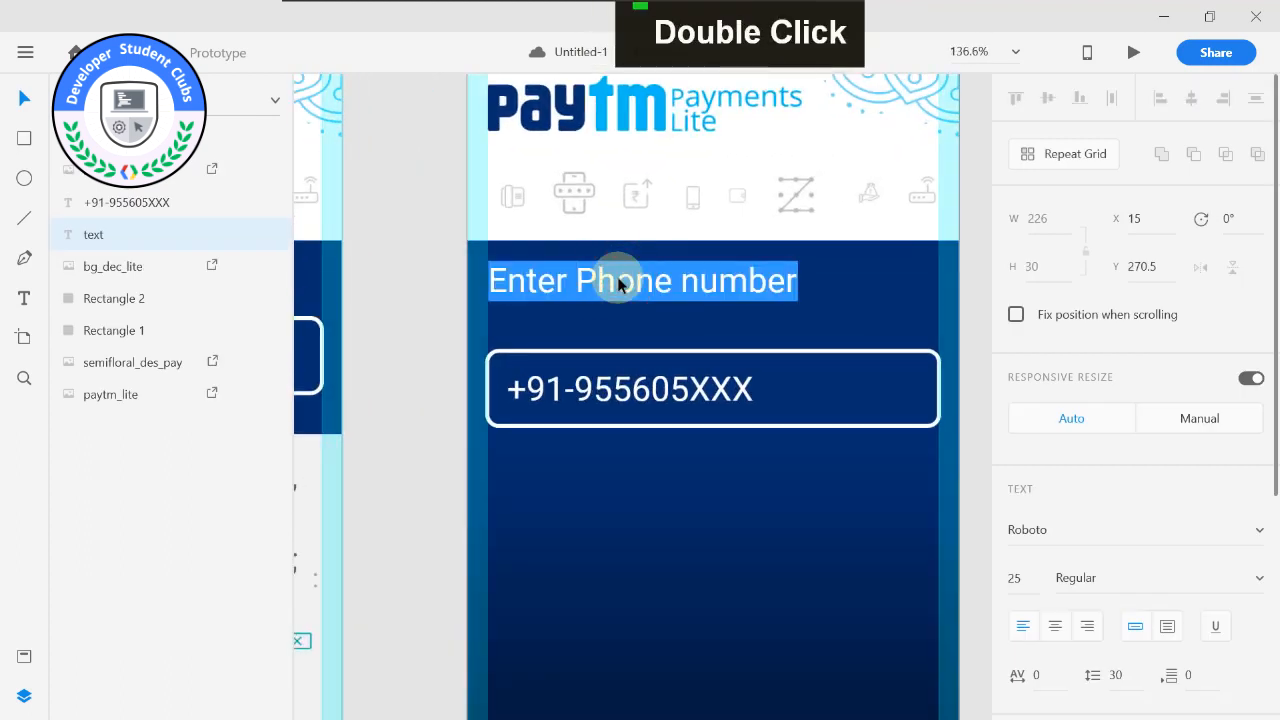
type("Verr")
key("BackSpace")
type("if")
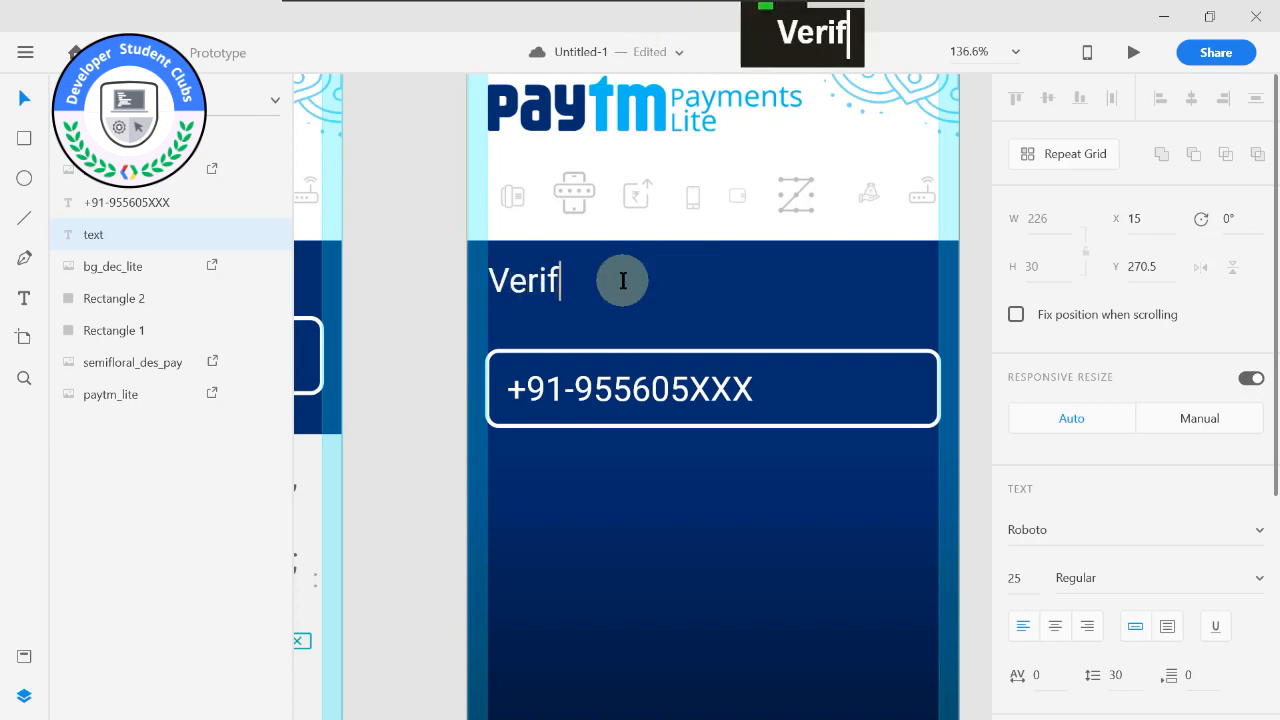
type("y")
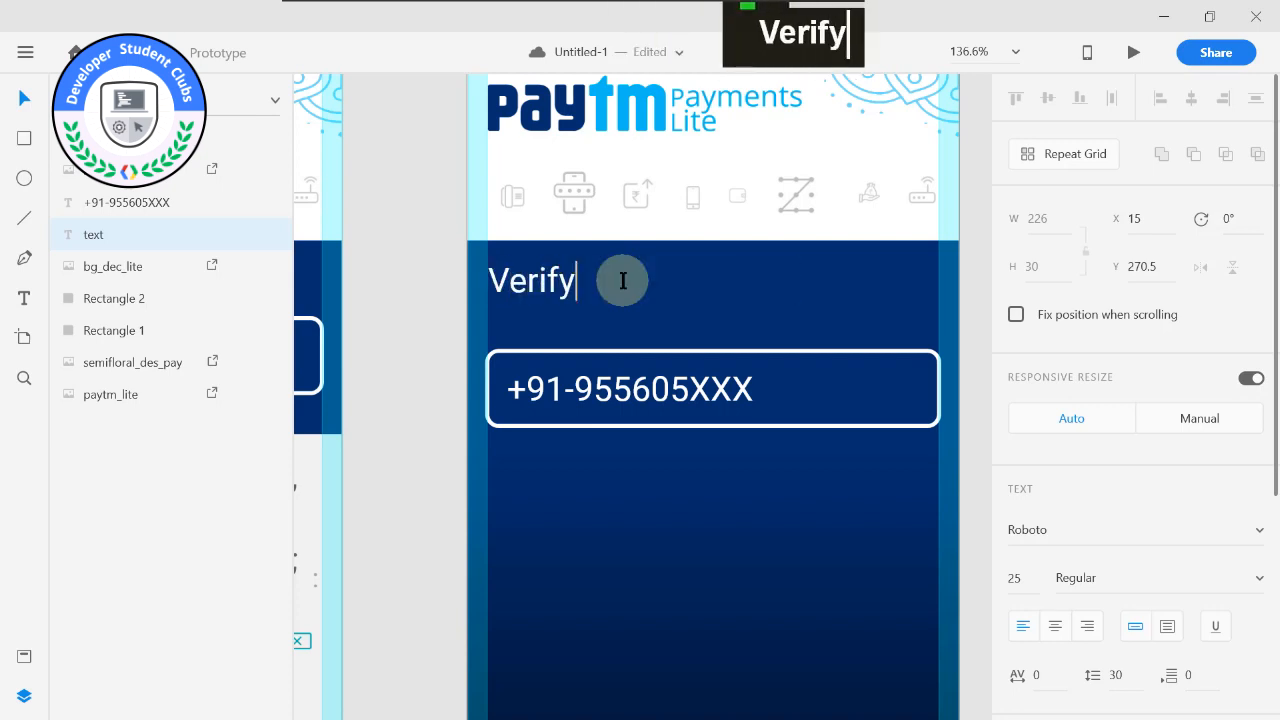
type("ing Phone ")
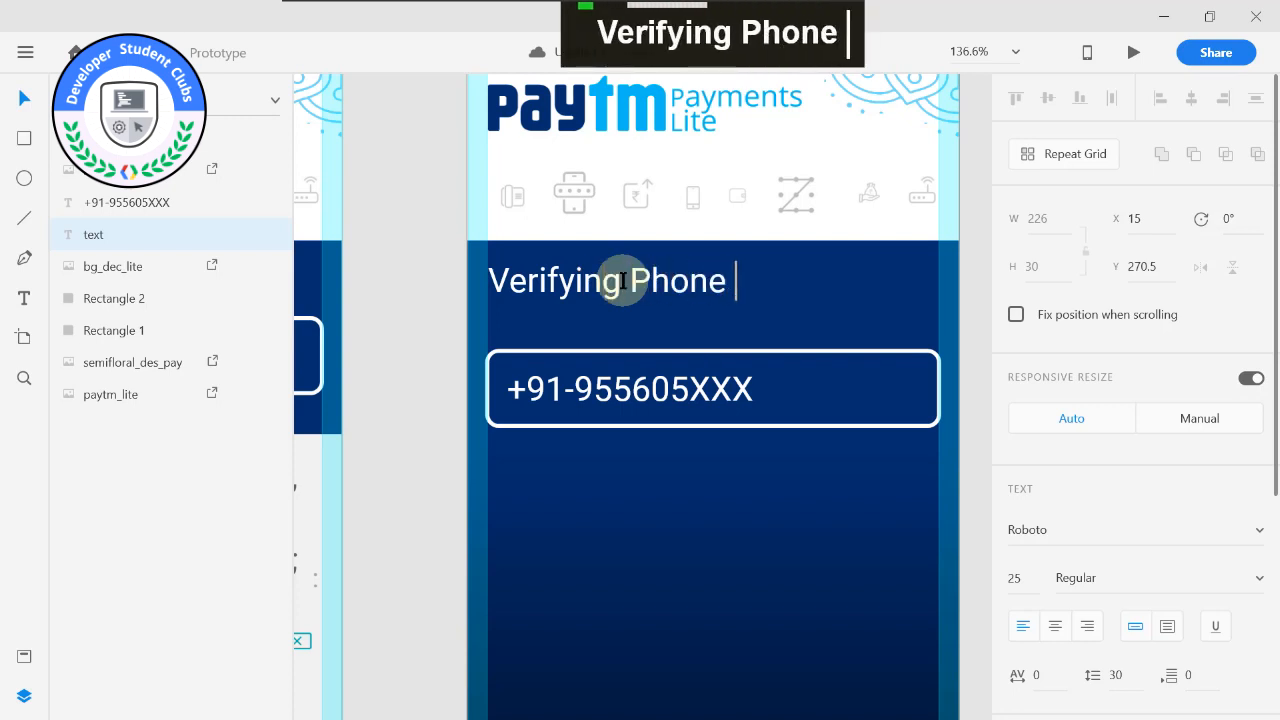
type("number...")
left_click(622, 280)
key("Return")
Set the font size of the word "Verifying" in the Welcome – 2 heading to 22.
left_click_drag(622, 282, 487, 279)
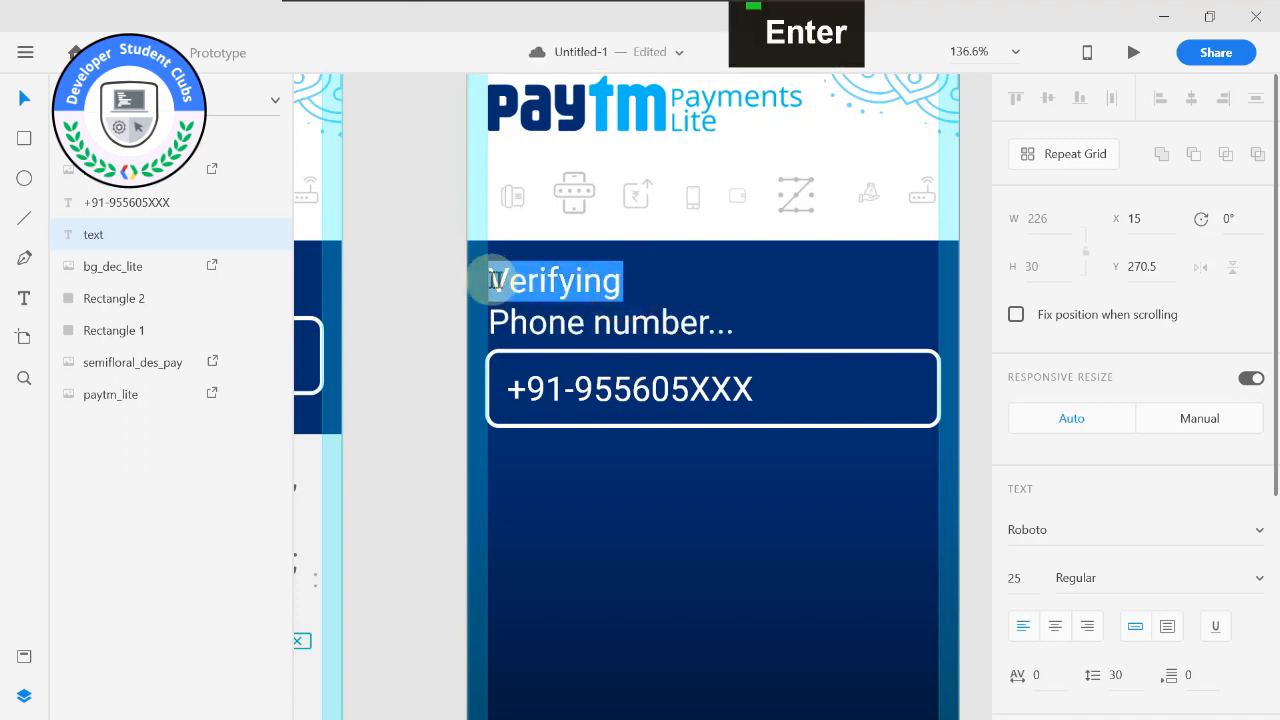
left_click(1010, 578)
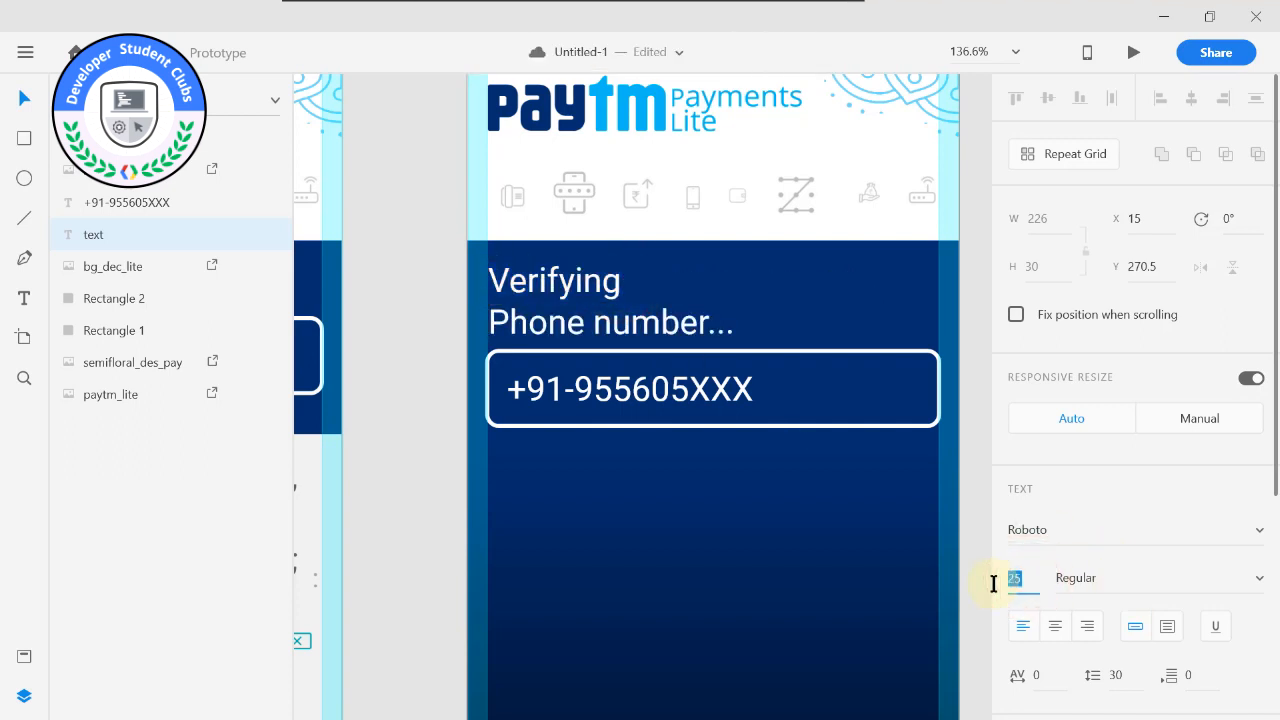
type("22")
left_click(681, 318)
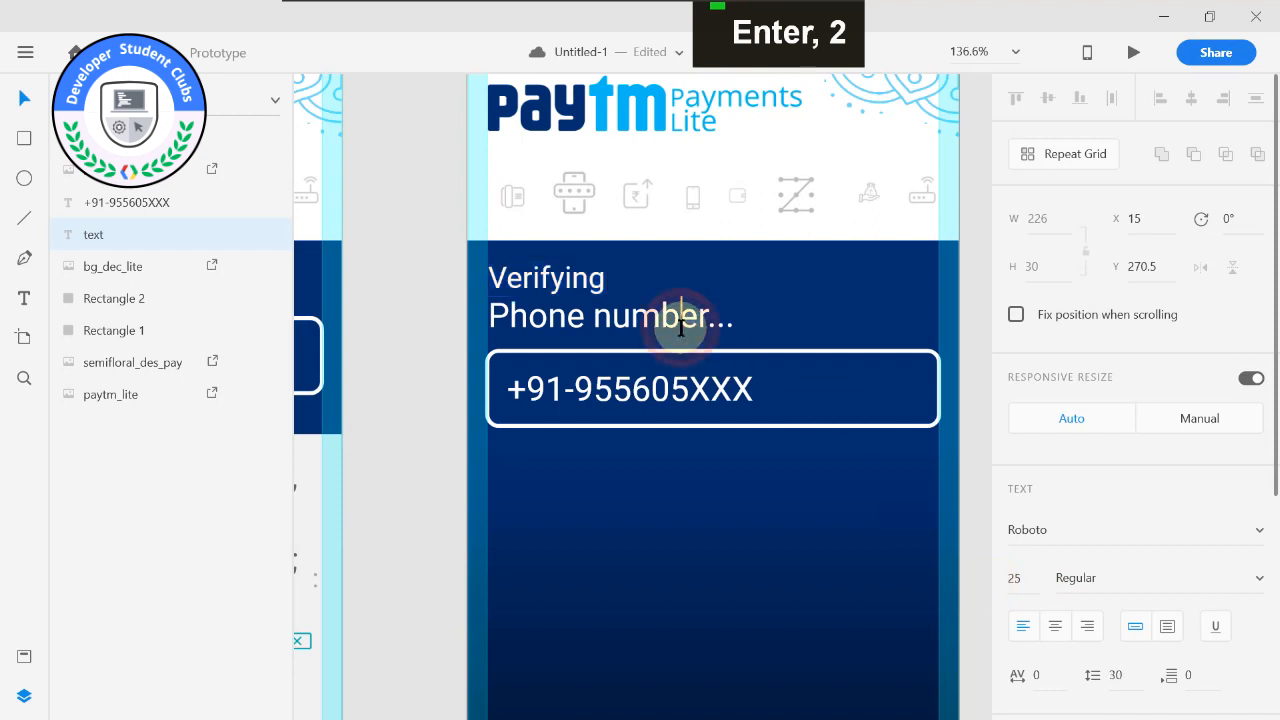
left_click(639, 454)
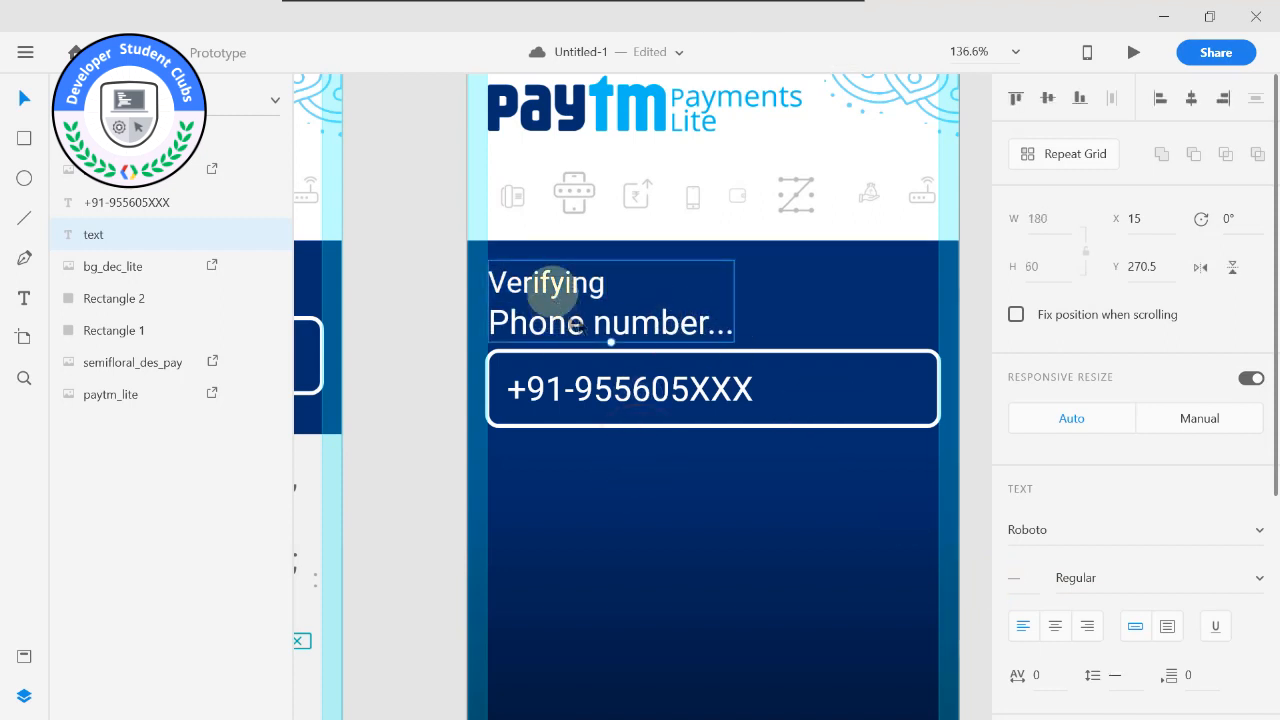
double_click(586, 280)
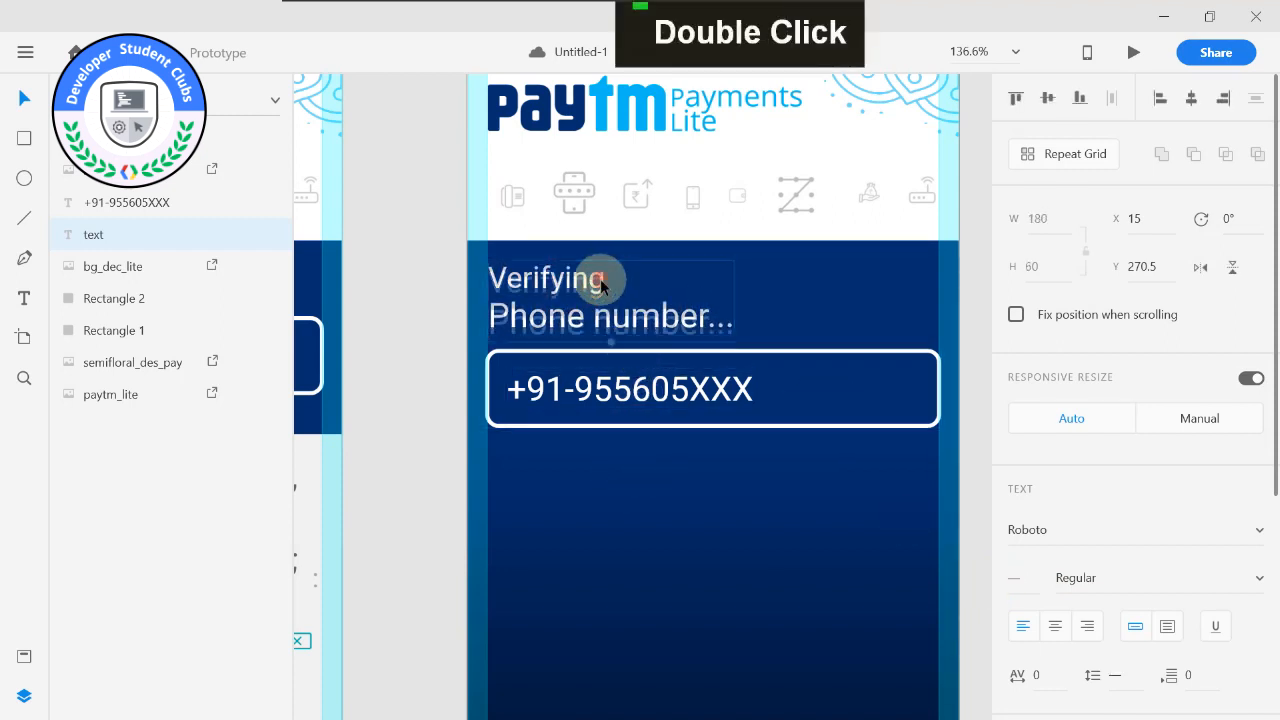
left_click_drag(606, 282, 486, 281)
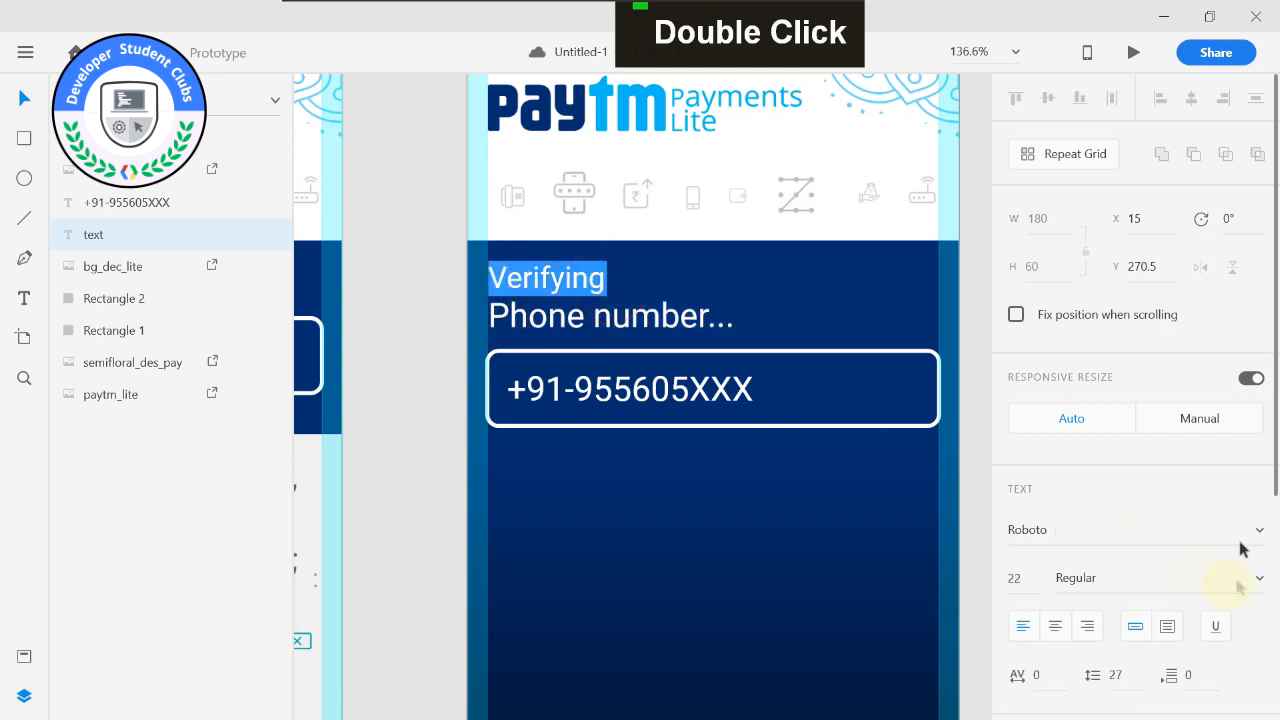
scroll(1200, 477, "down", 3)
mouse_move(1207, 502)
left_mouse_down()
mouse_move(1180, 514)
mouse_move(1212, 508)
left_mouse_up()
left_click(966, 466)
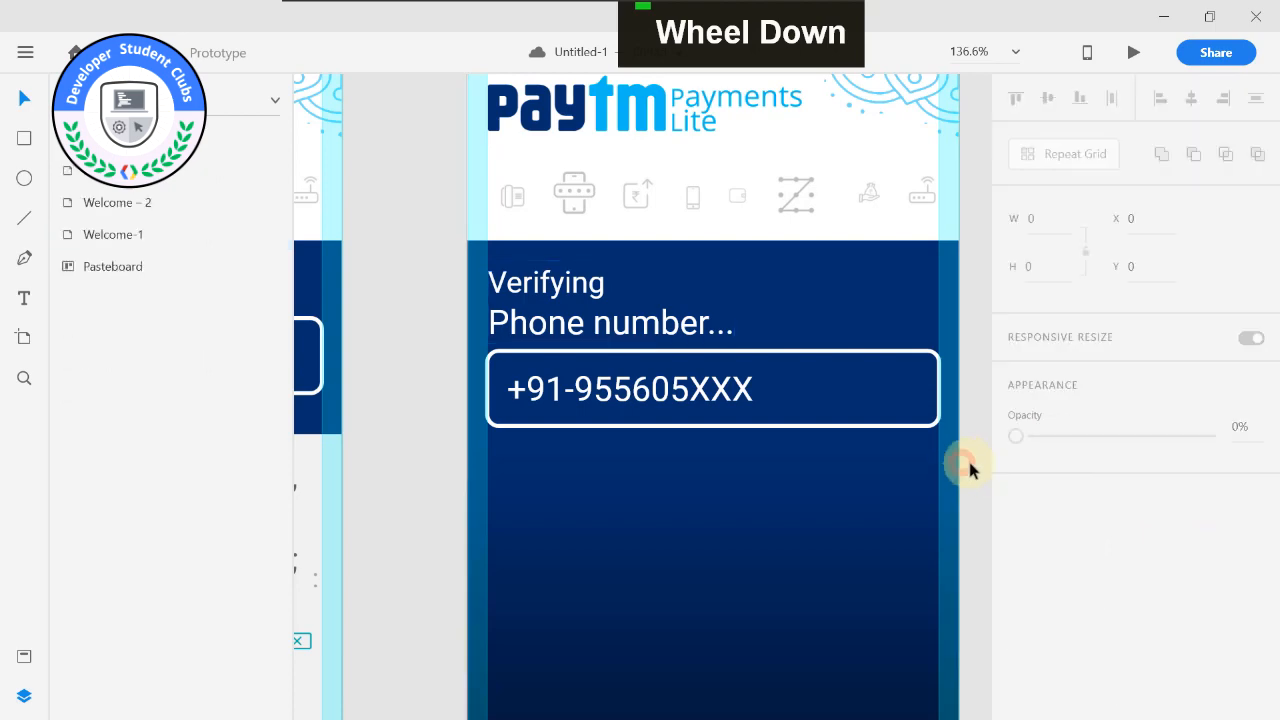
Compare the heading texts and their layer names on Welcome-1 – 1 and Welcome – 2.
scroll(797, 406, "down", 4, "alt")
scroll(543, 280, "down", 2, "alt")
middle_click(551, 280)
scroll(625, 322, "up", 2, "alt")
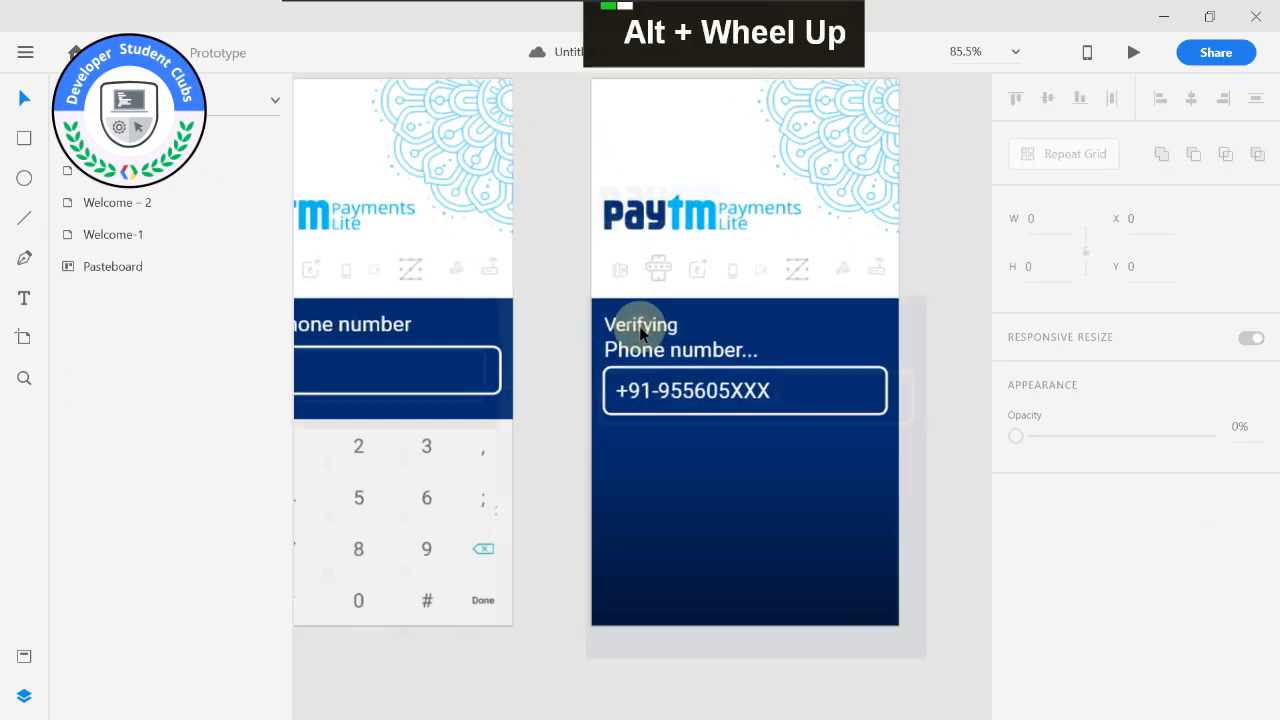
scroll(560, 300, "down", 2, "alt")
middle_click(563, 245)
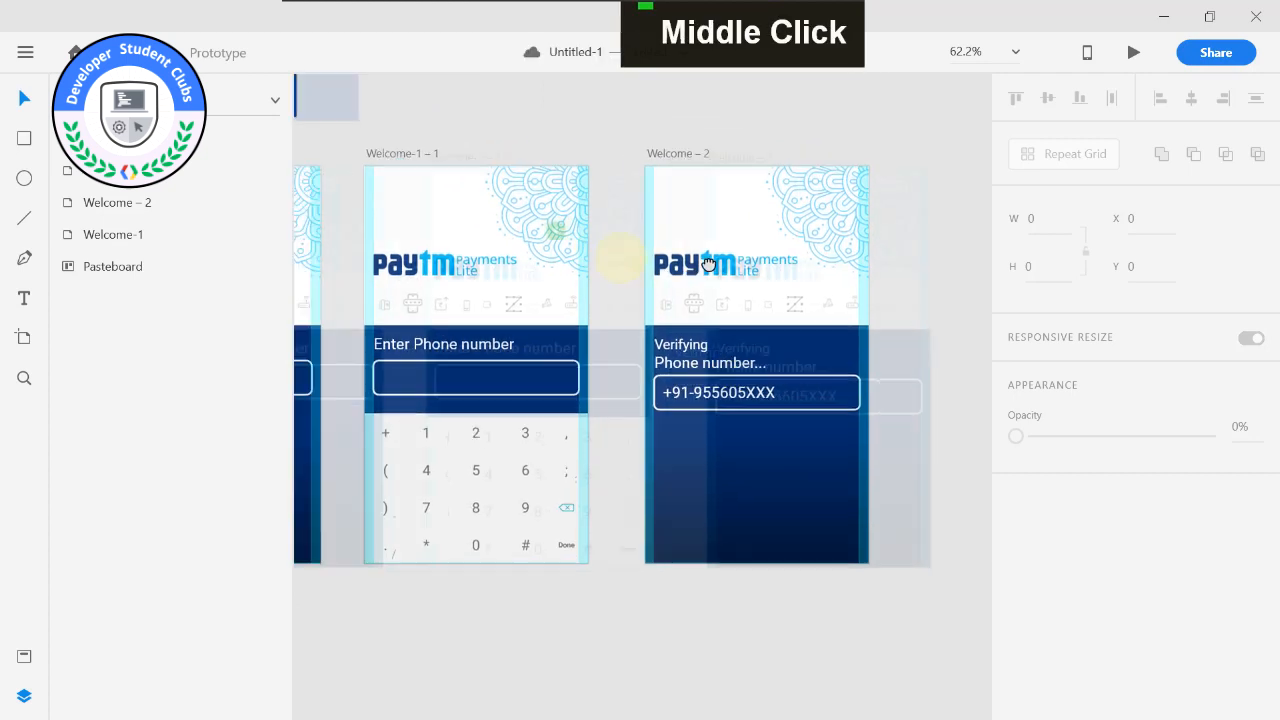
middle_click(686, 286)
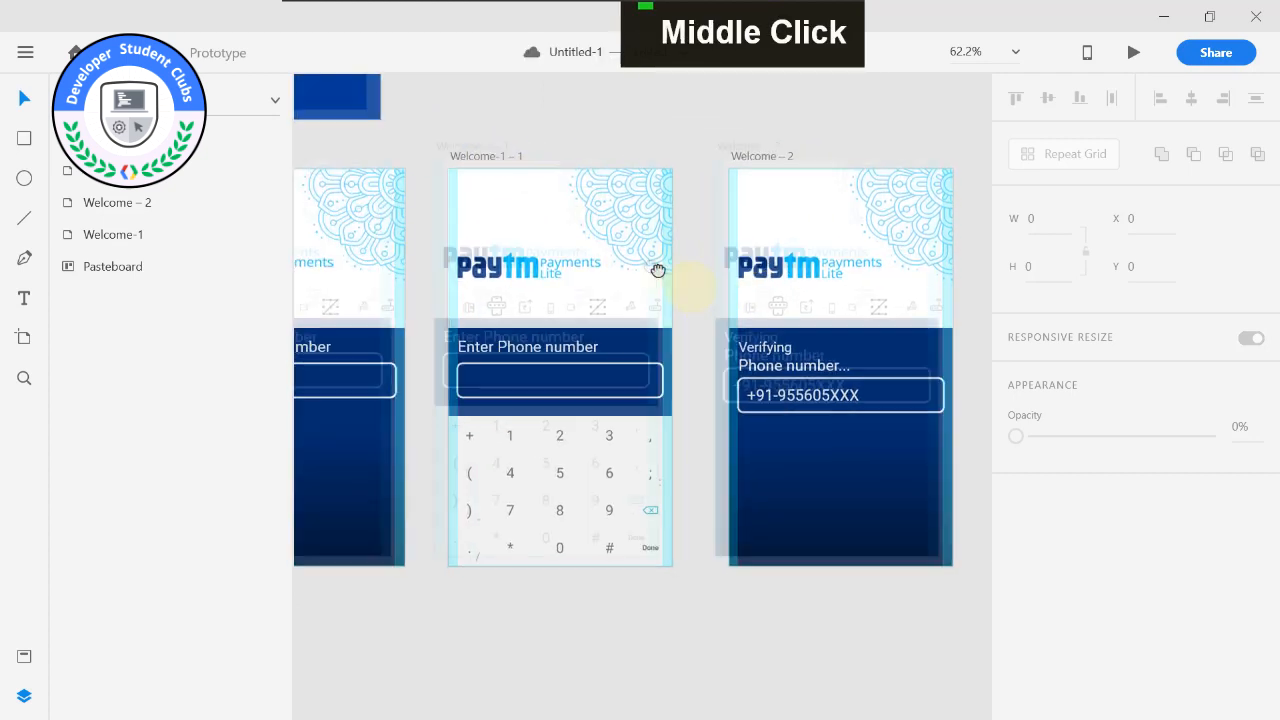
left_click(497, 312)
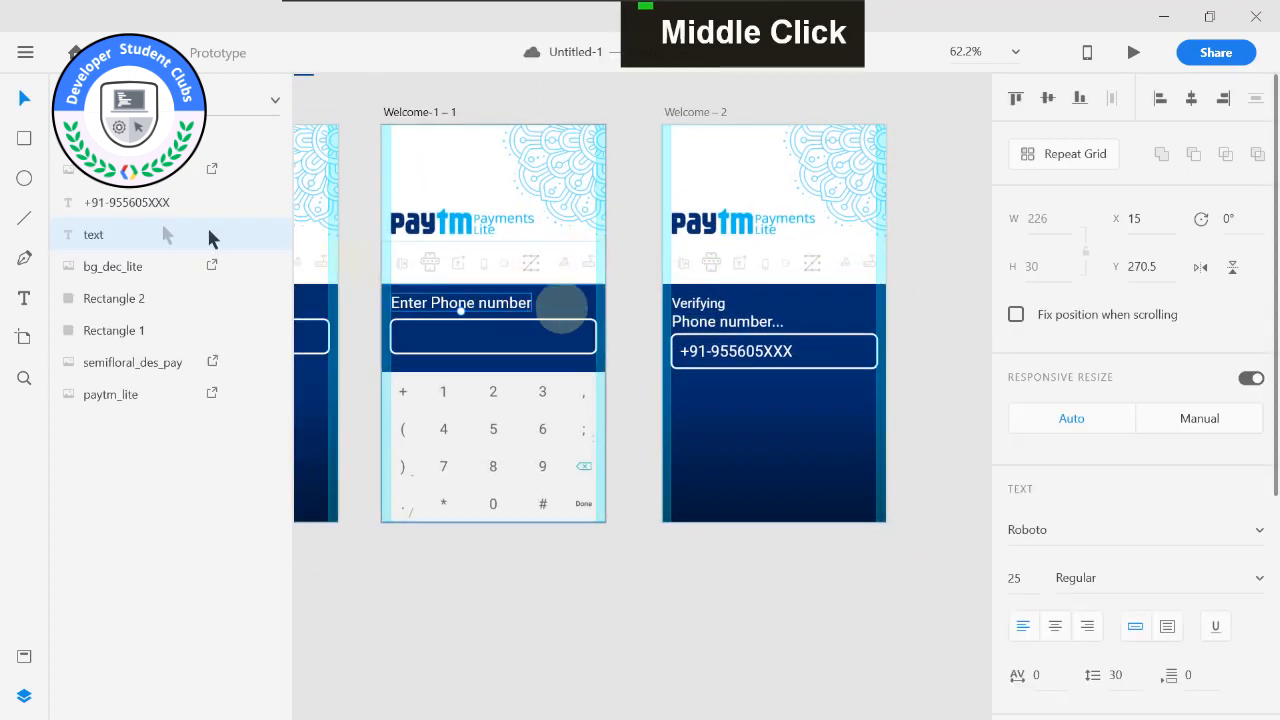
left_click(700, 314)
left_click(95, 234)
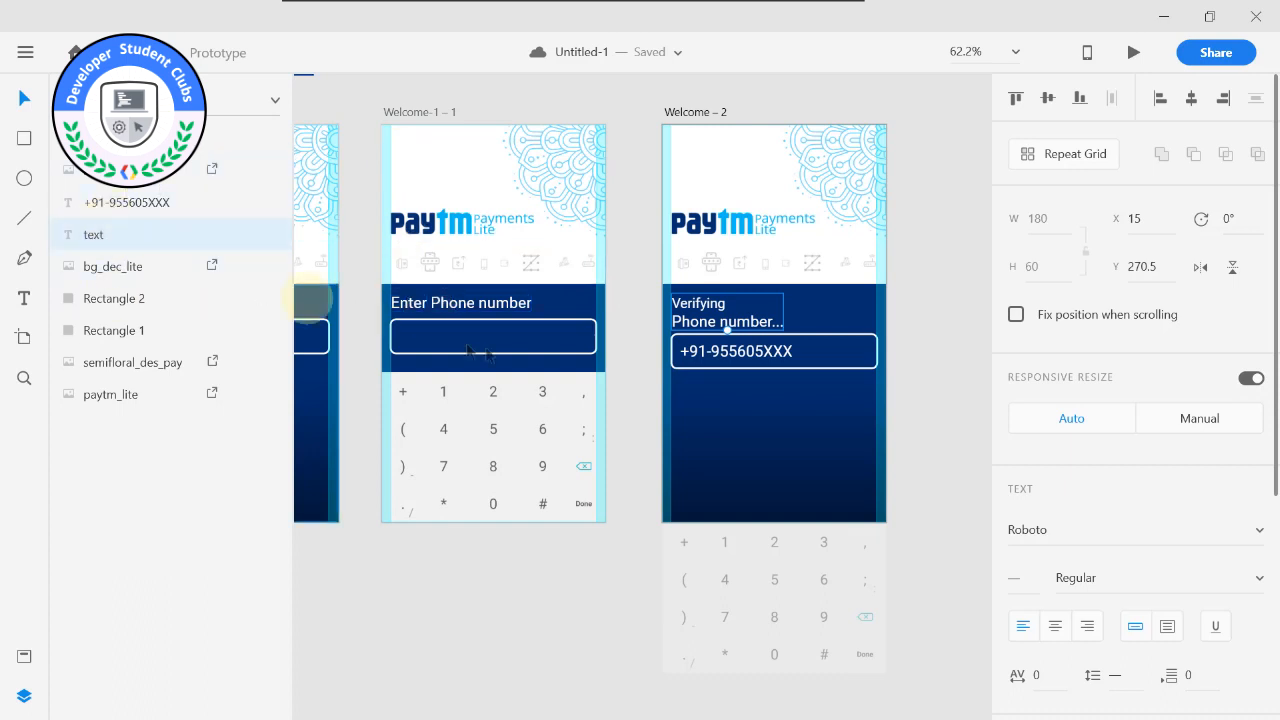
left_click(445, 305)
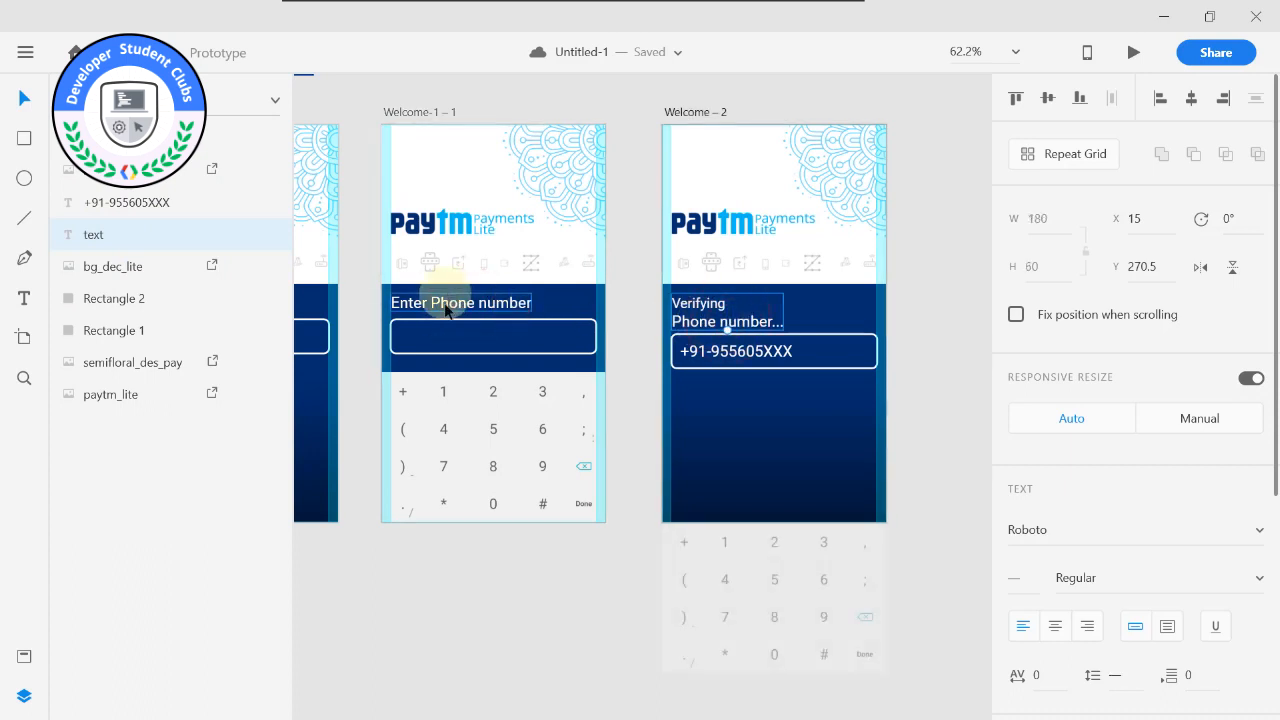
left_click(678, 318)
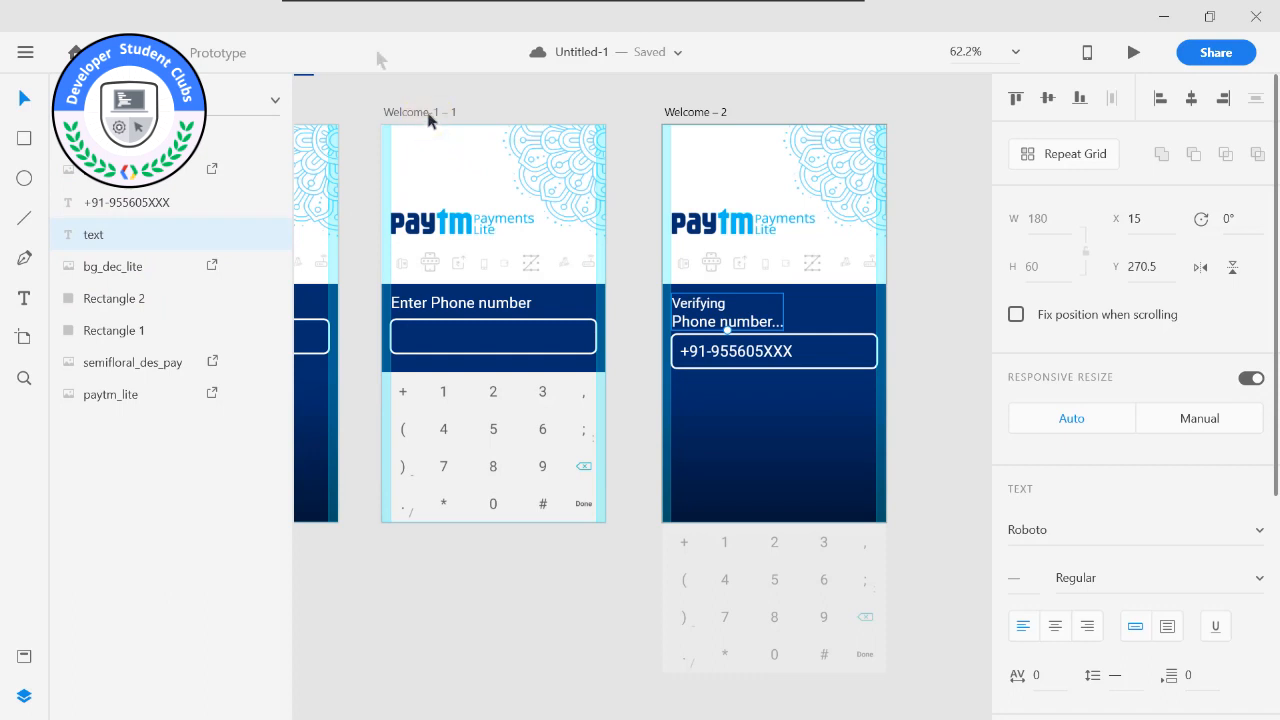
Switch to Prototype mode and link the keyboard on Welcome-1 – 1 to the Welcome – 2 artboard.
left_click(205, 53)
left_click(426, 114)
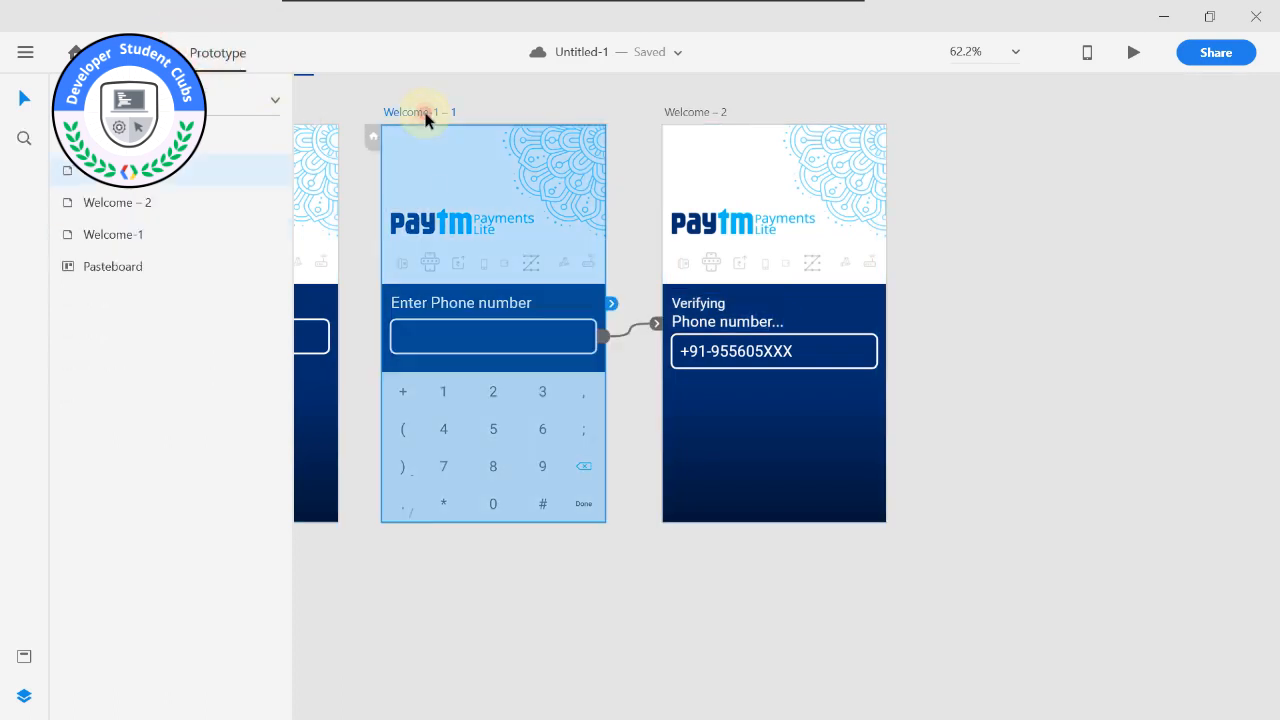
left_click(518, 303)
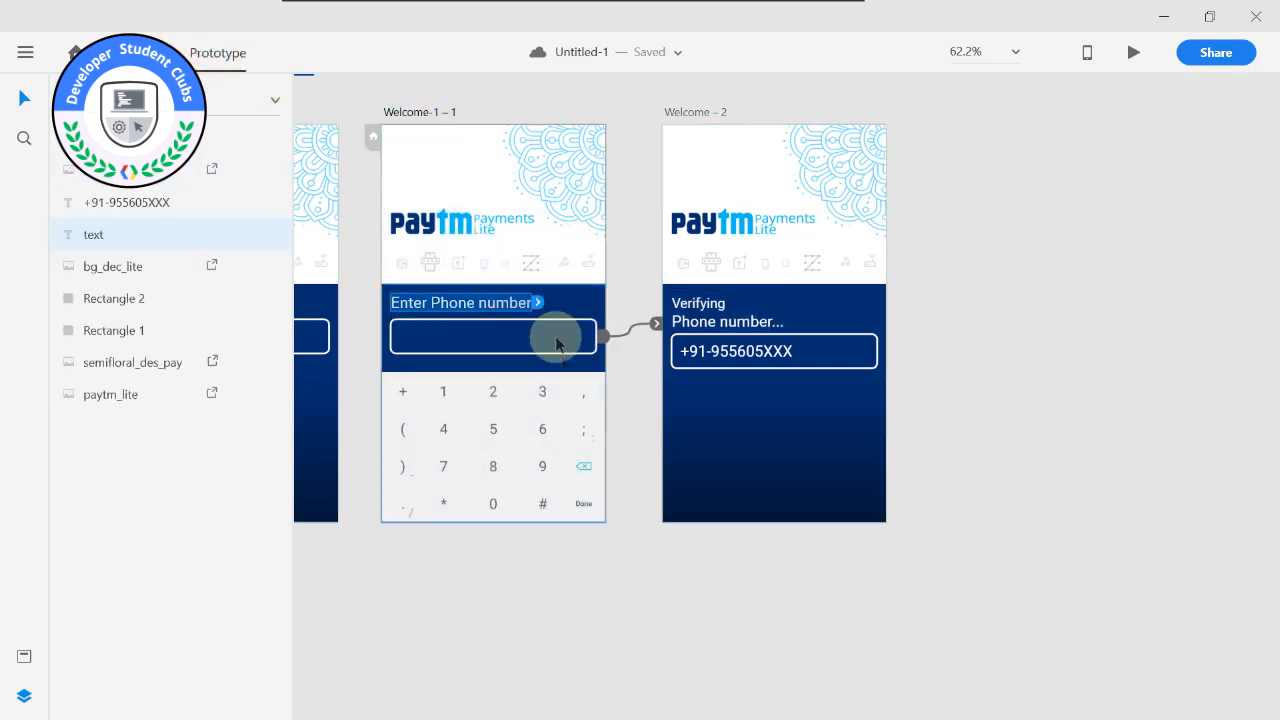
left_click(588, 468)
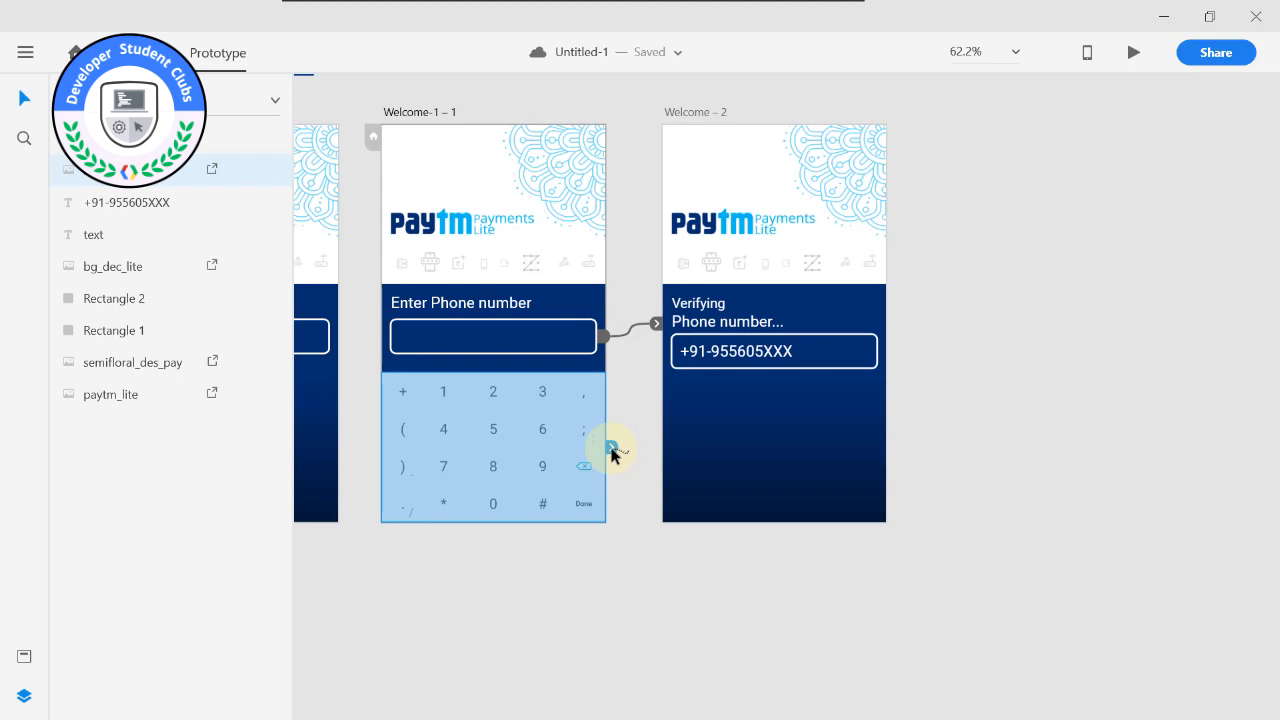
left_click_drag(613, 453, 700, 422)
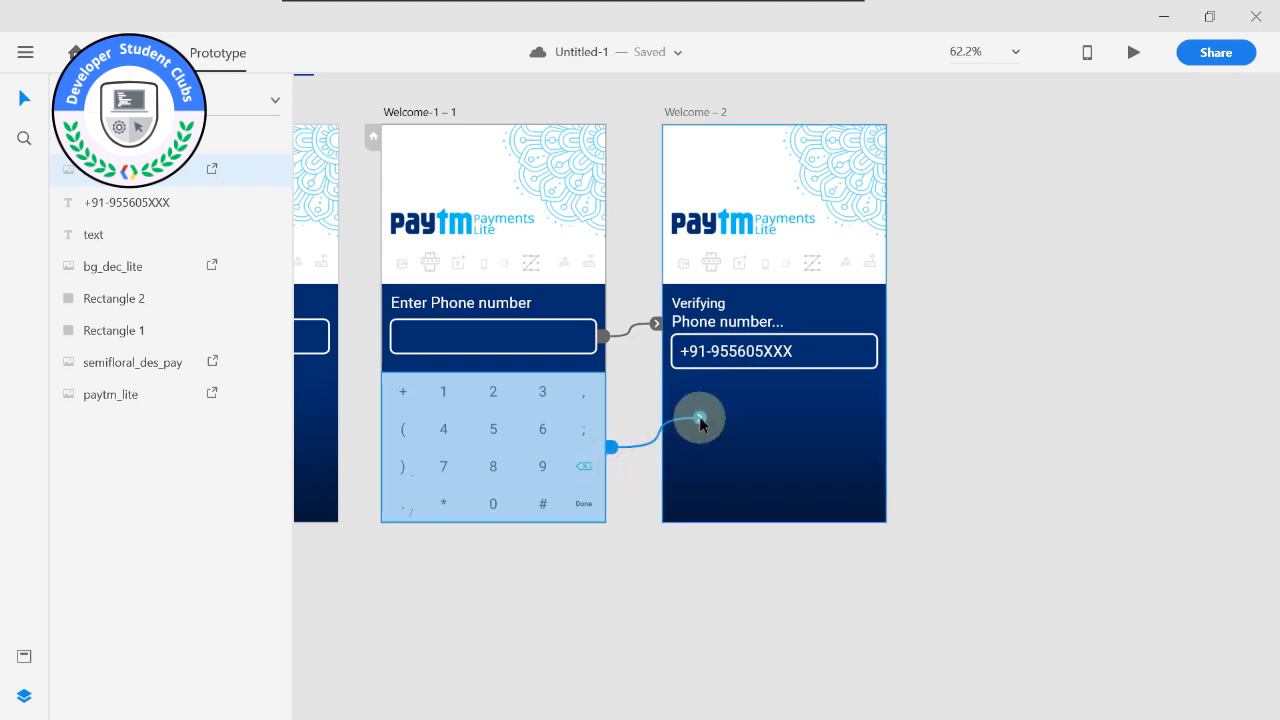
left_click_drag(700, 422, 691, 420)
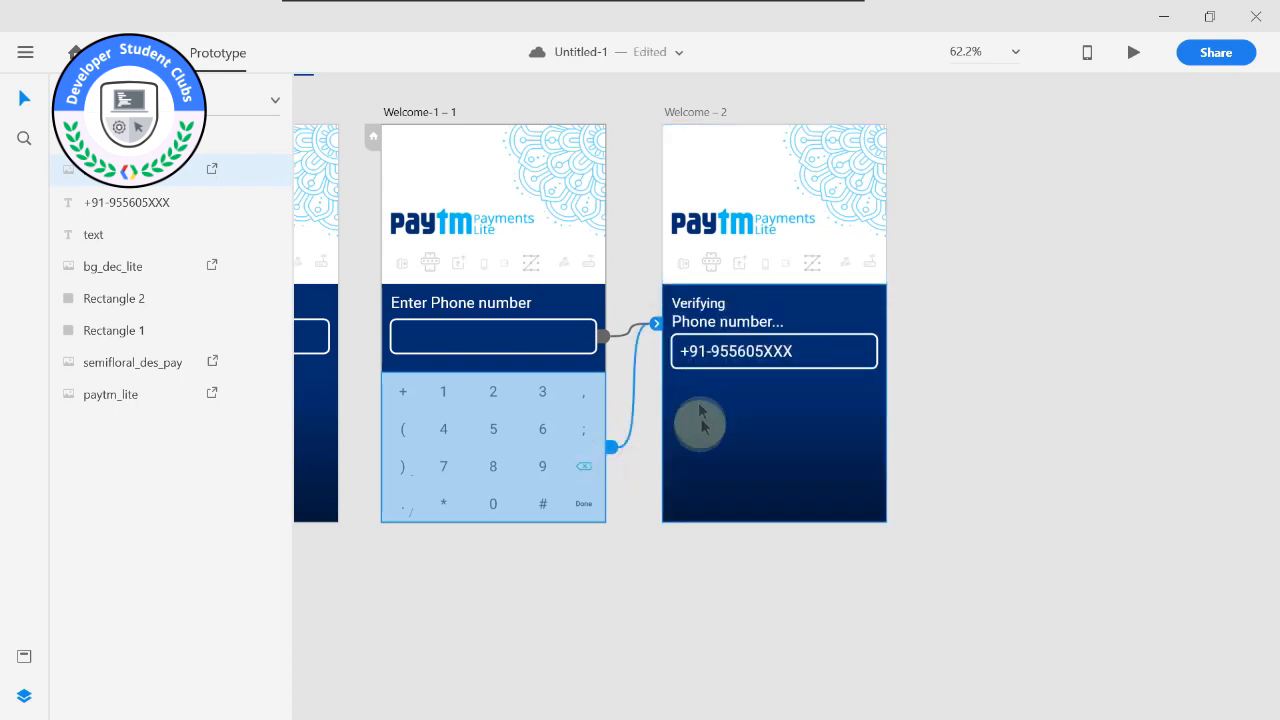
Remove the phone number field's link to Welcome – 2 and move the Welcome – 2 artboard farther from Welcome-1 – 1.
left_click(596, 336)
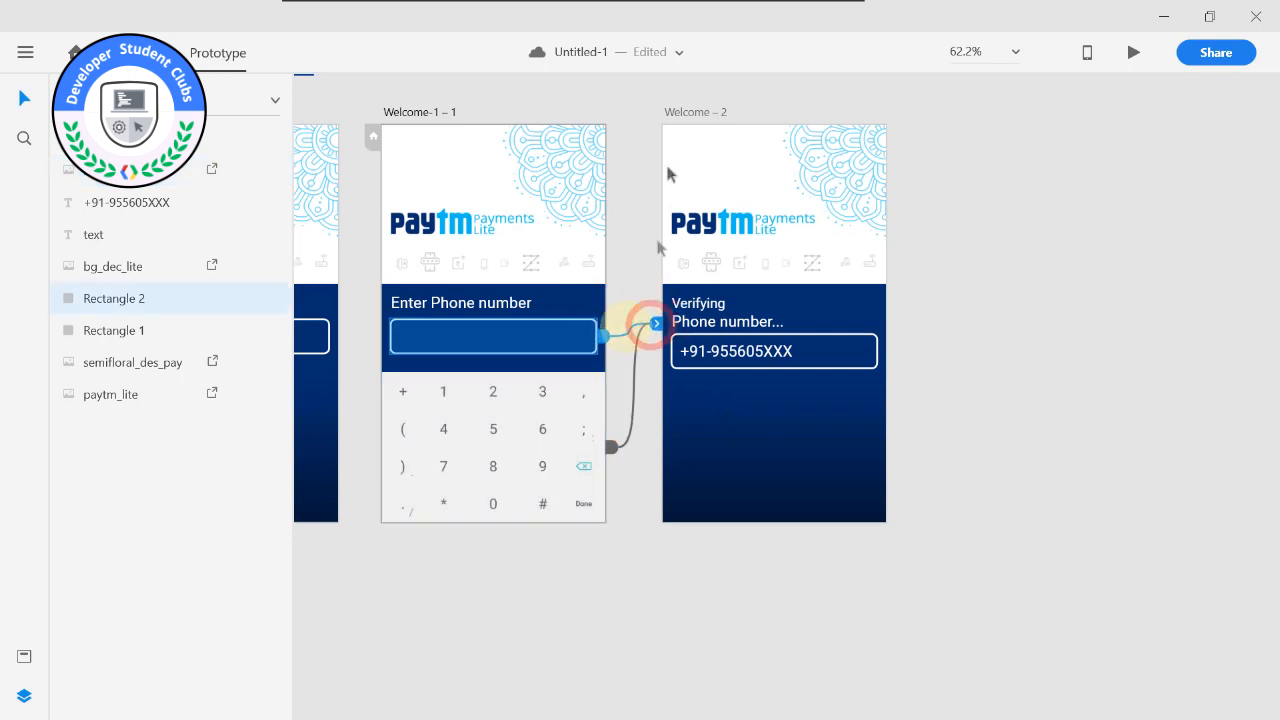
left_click_drag(680, 110, 784, 113)
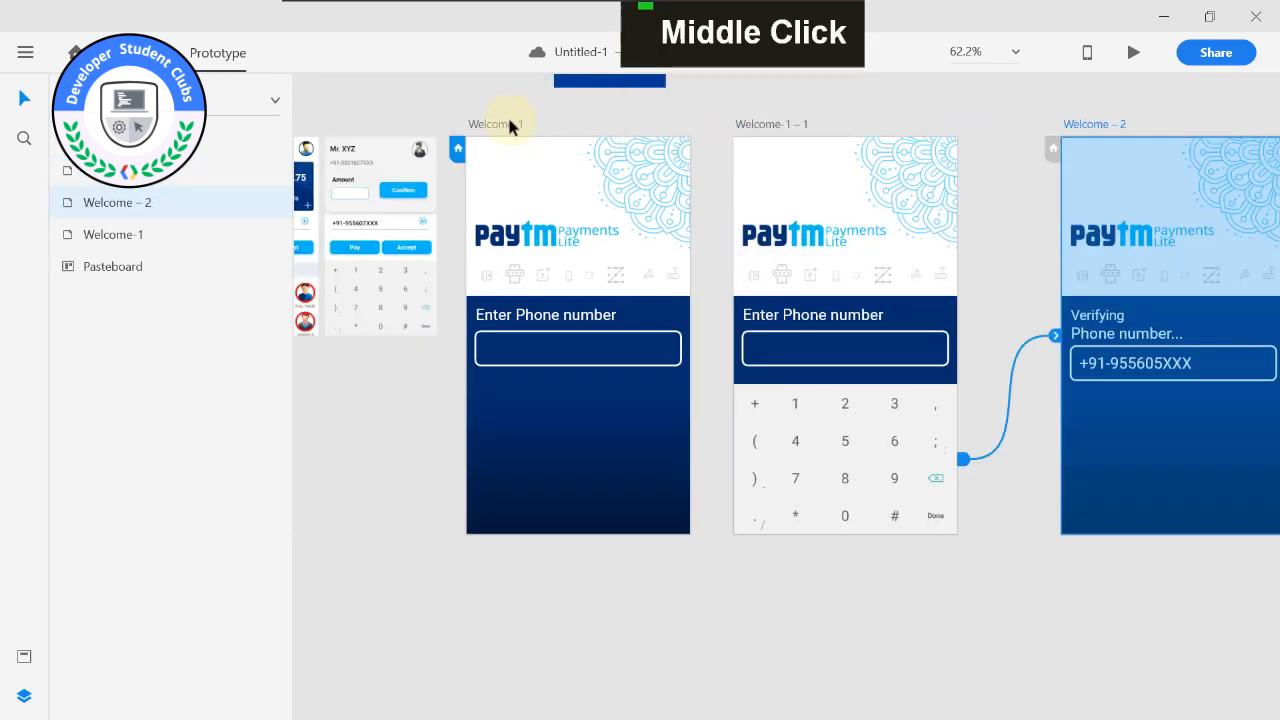
Preview the prototype from Welcome-1, test the phone number field, and close the preview.
left_click(507, 118)
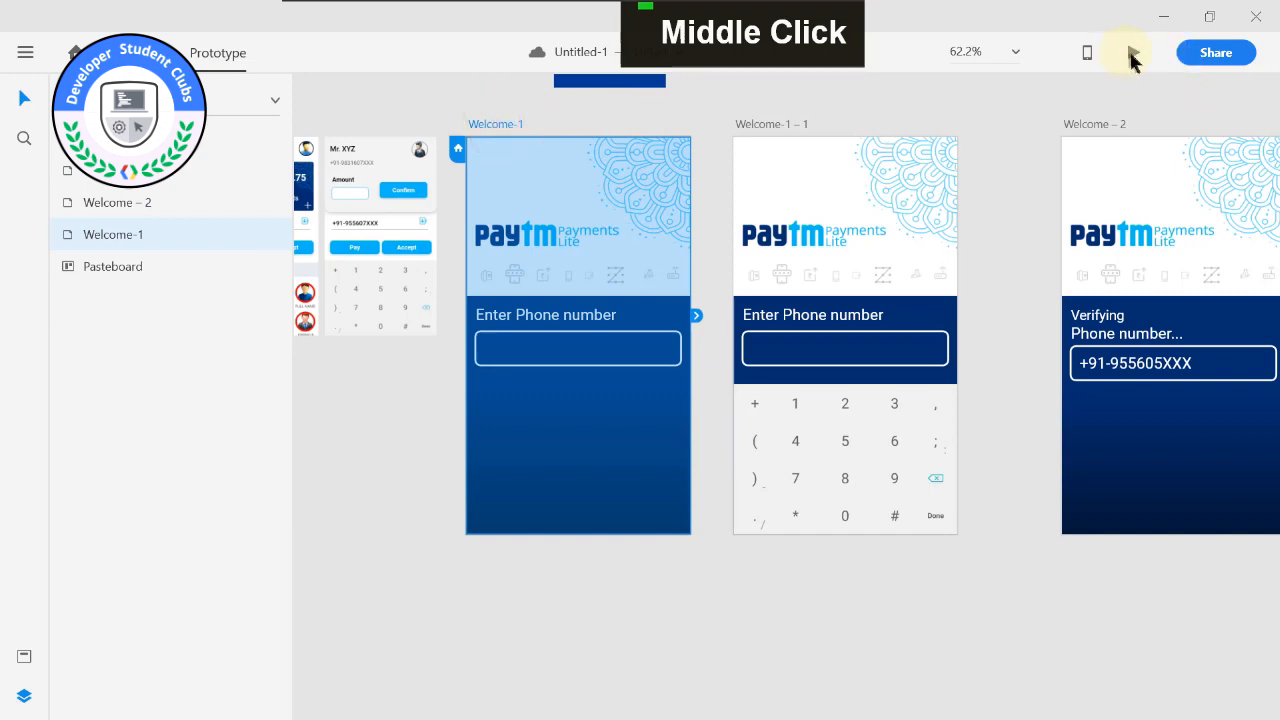
left_click(1131, 57)
left_click(428, 412)
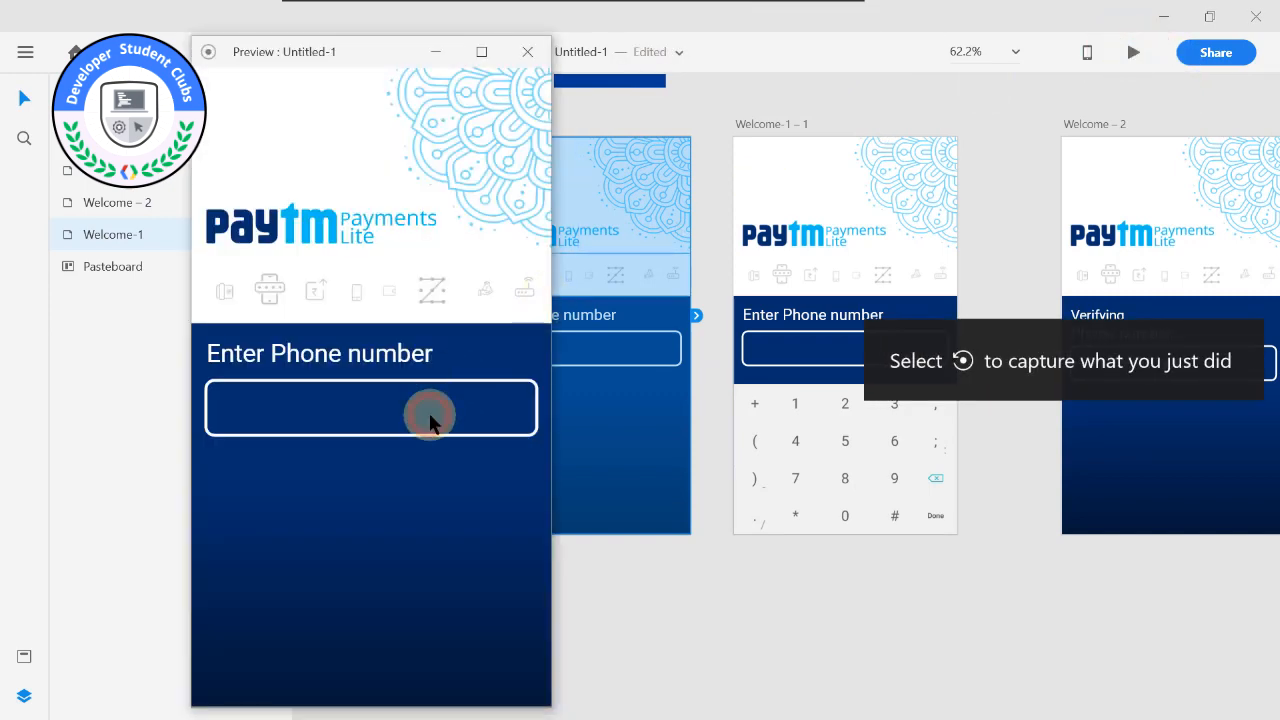
left_click(279, 398)
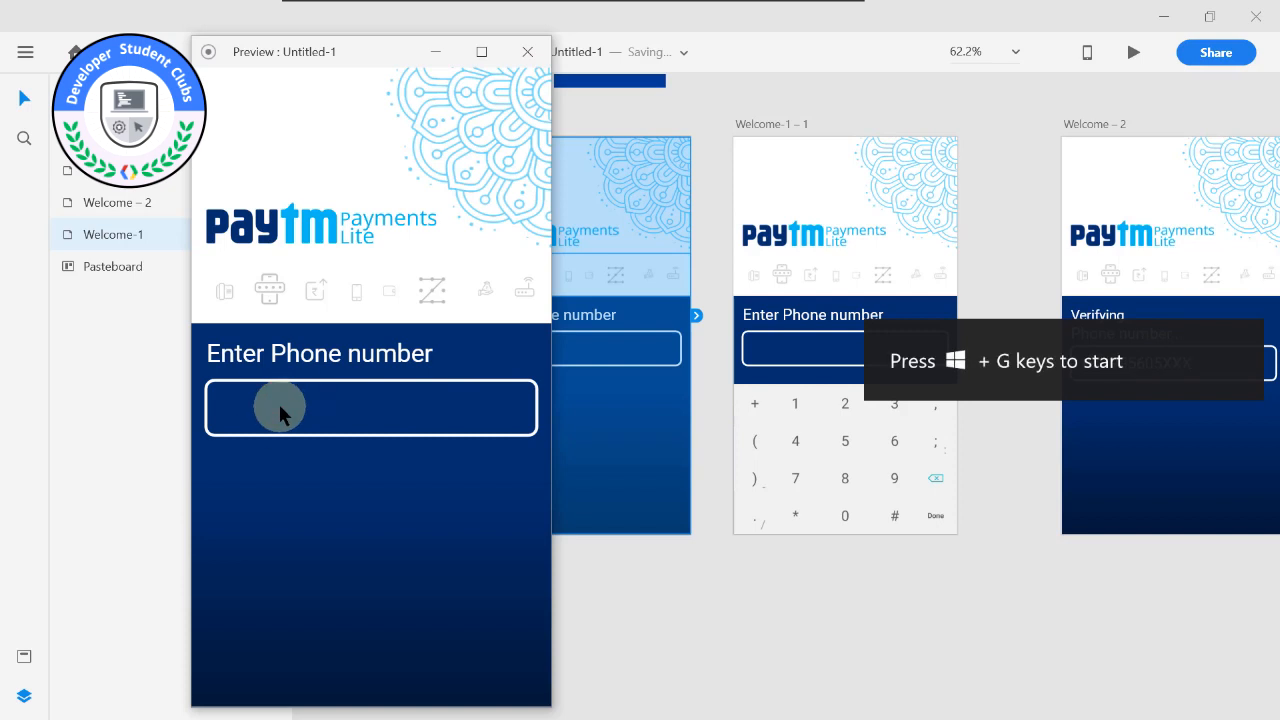
left_click(517, 50)
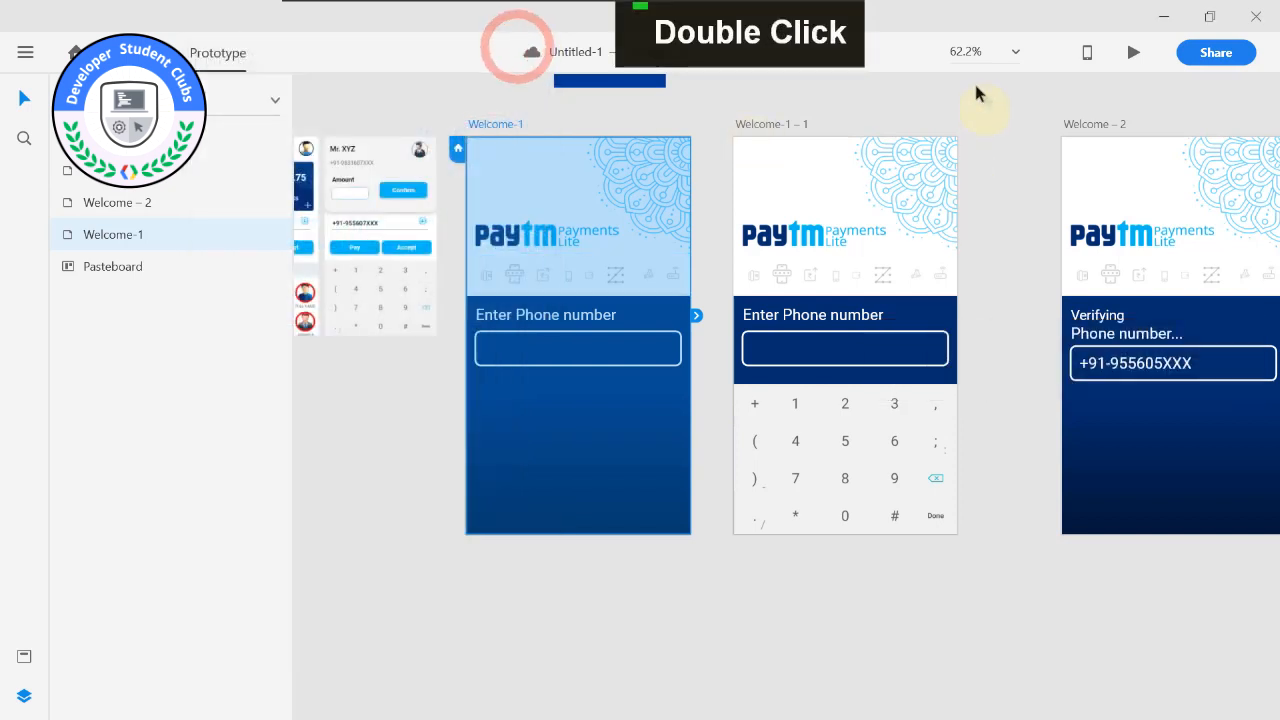
Link the Welcome-1 artboard to Welcome-1 – 1 with a Tap trigger and the Auto-Animate action.
double_click(612, 505)
left_click(606, 563)
left_click(823, 466)
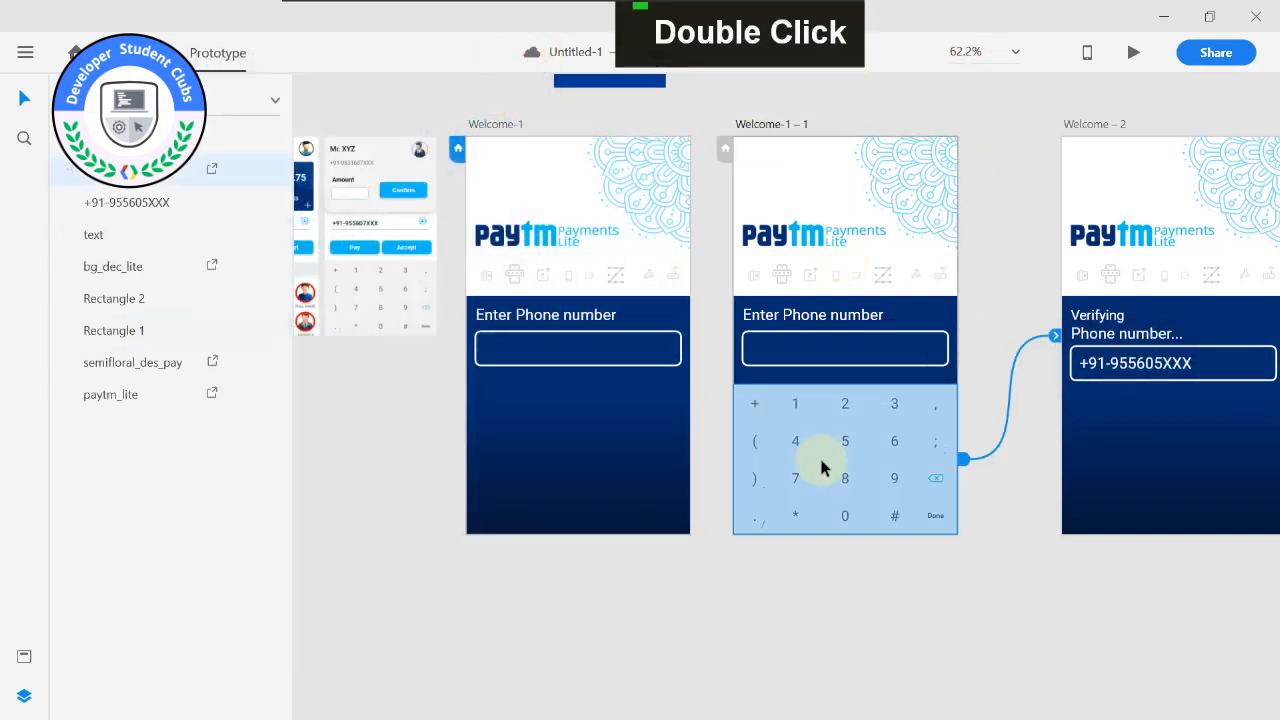
left_click(594, 186)
left_click(495, 123)
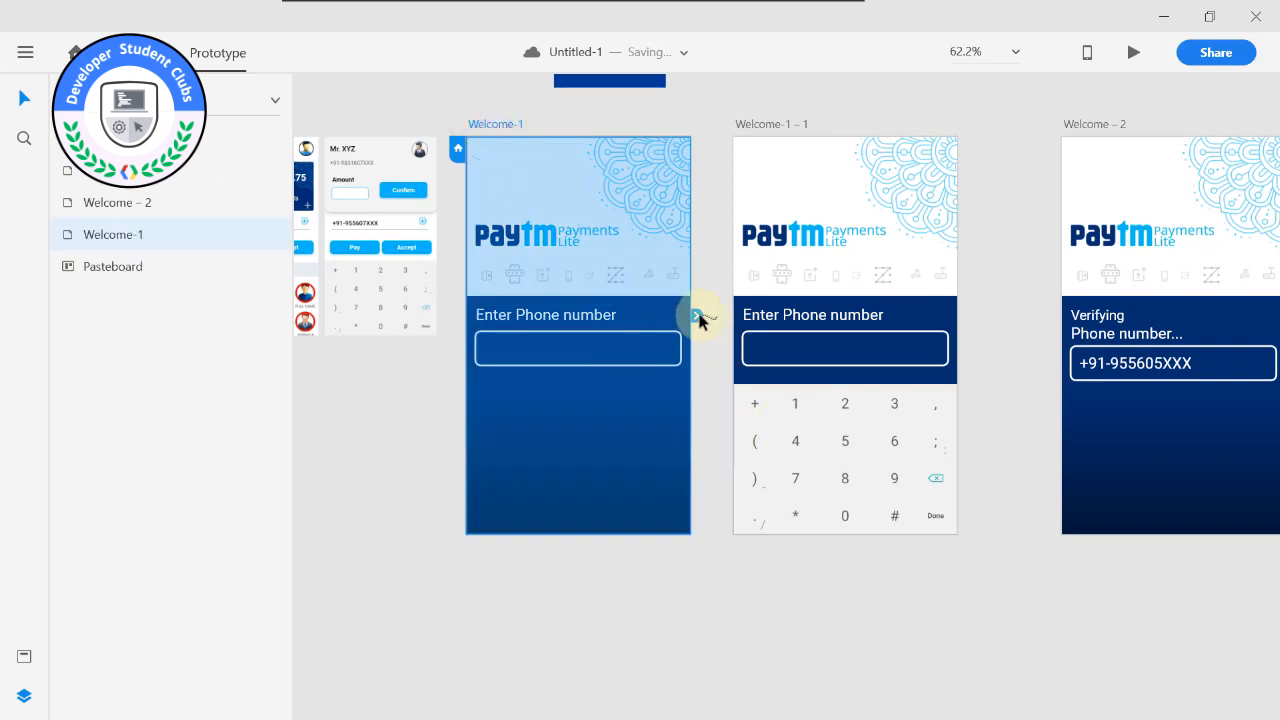
left_click_drag(968, 103, 520, 130)
left_click_drag(497, 84, 924, 105)
left_click_drag(616, 380, 677, 409)
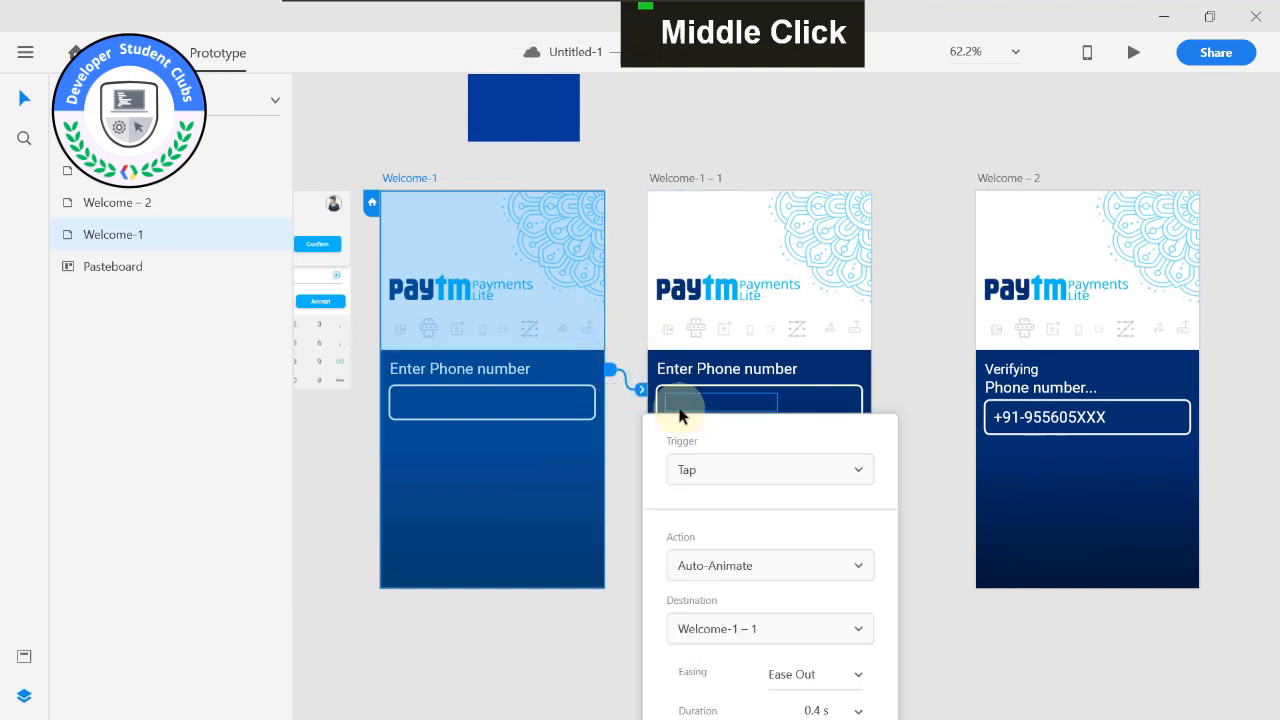
left_click(657, 165)
Preview the flow from Welcome-1, testing the phone number field and the keyboard's Done key, and close the preview.
left_click(423, 178)
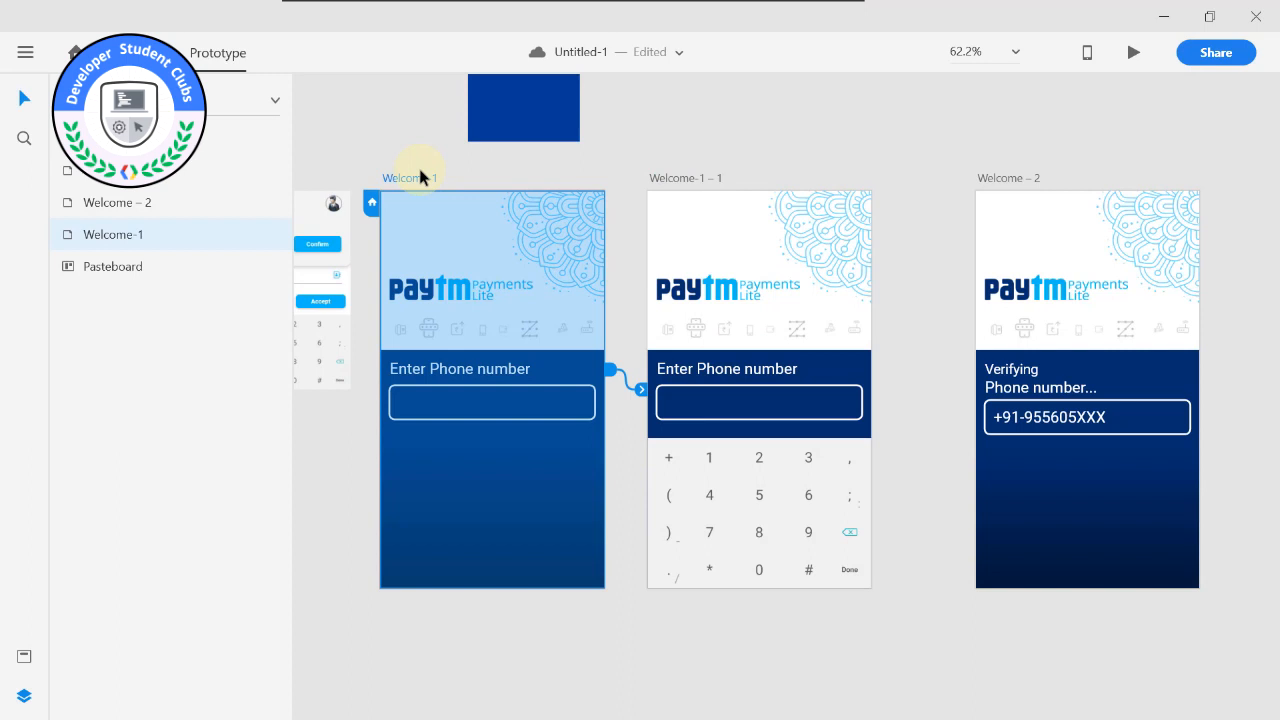
left_click(848, 168)
left_click(1131, 52)
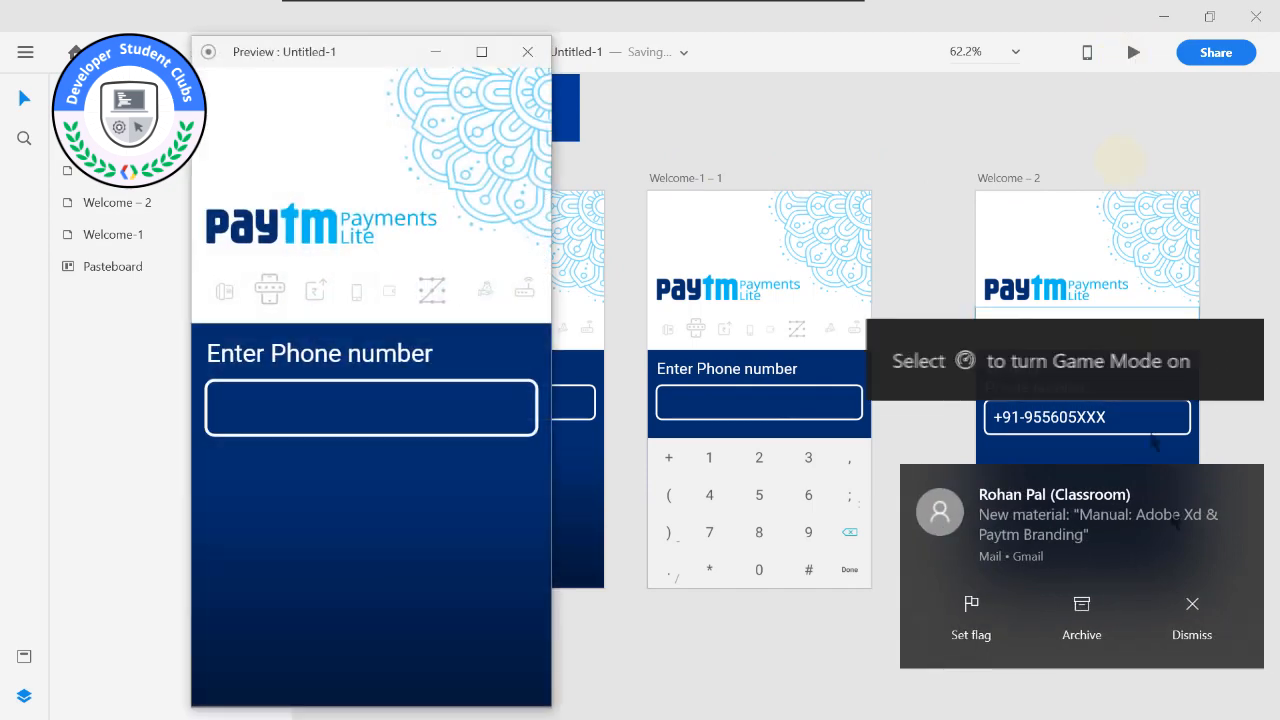
left_click(1200, 630)
left_click(449, 403)
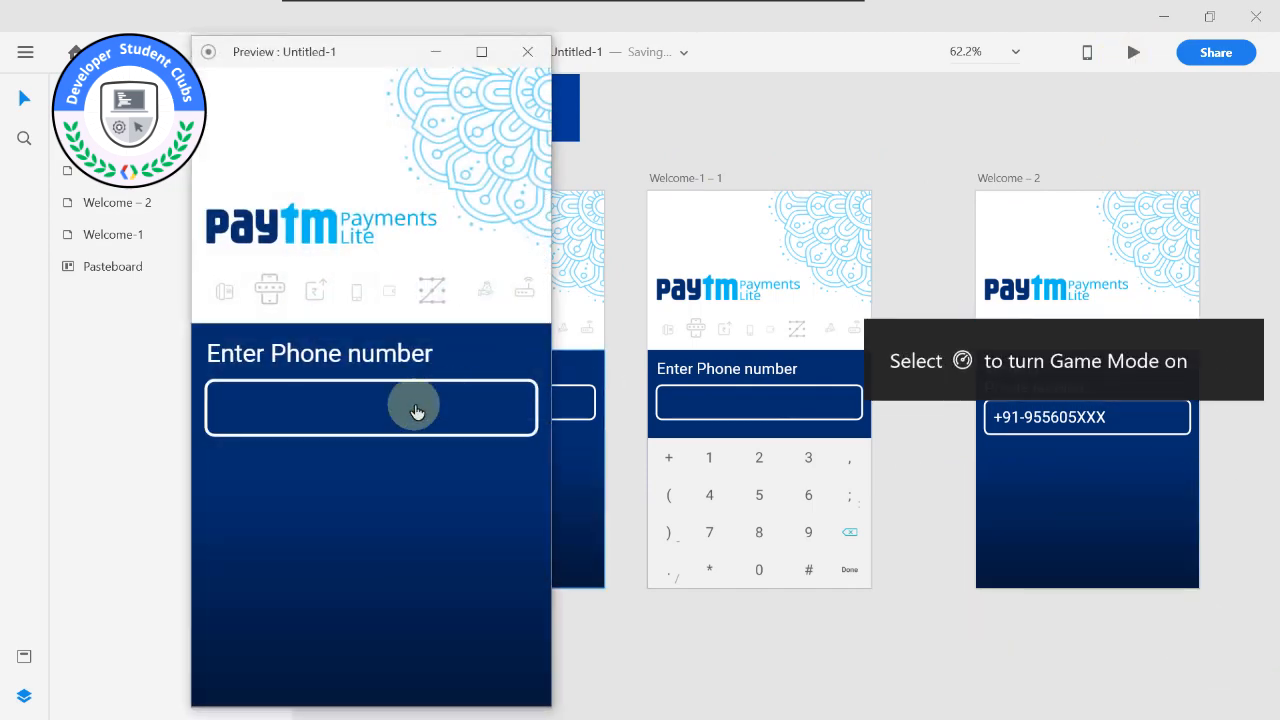
left_click(417, 411)
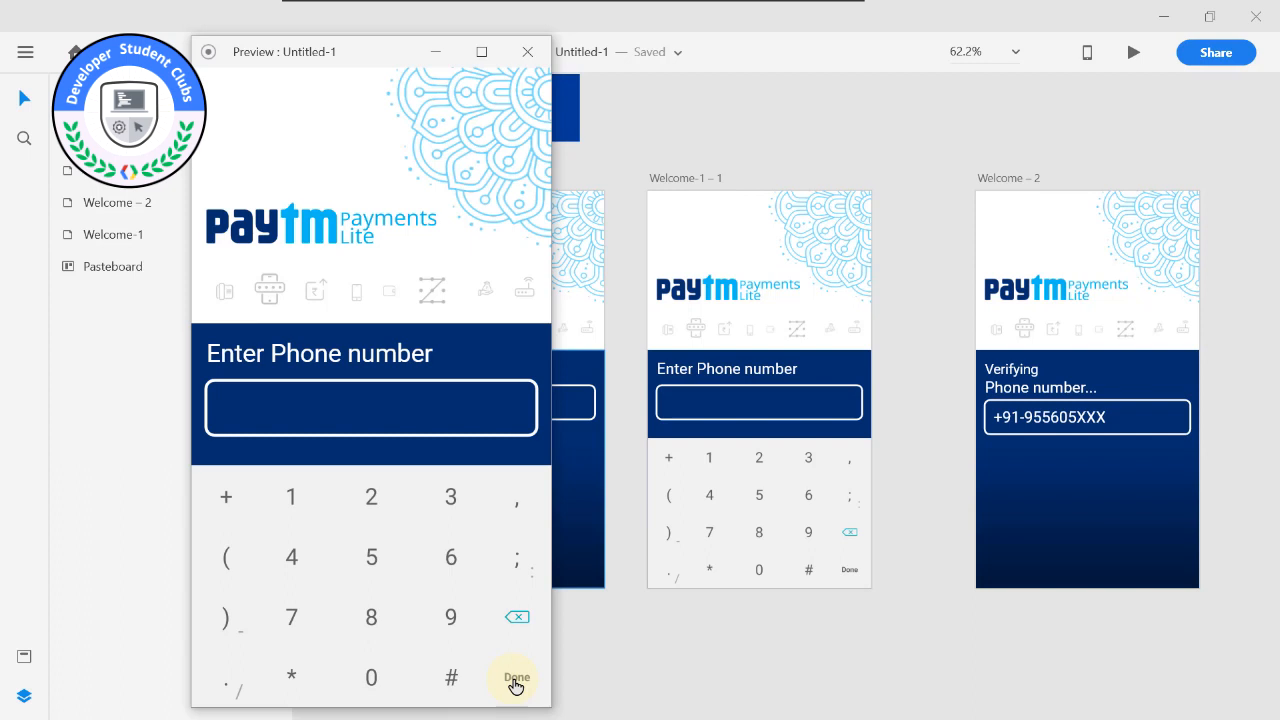
left_click(516, 683)
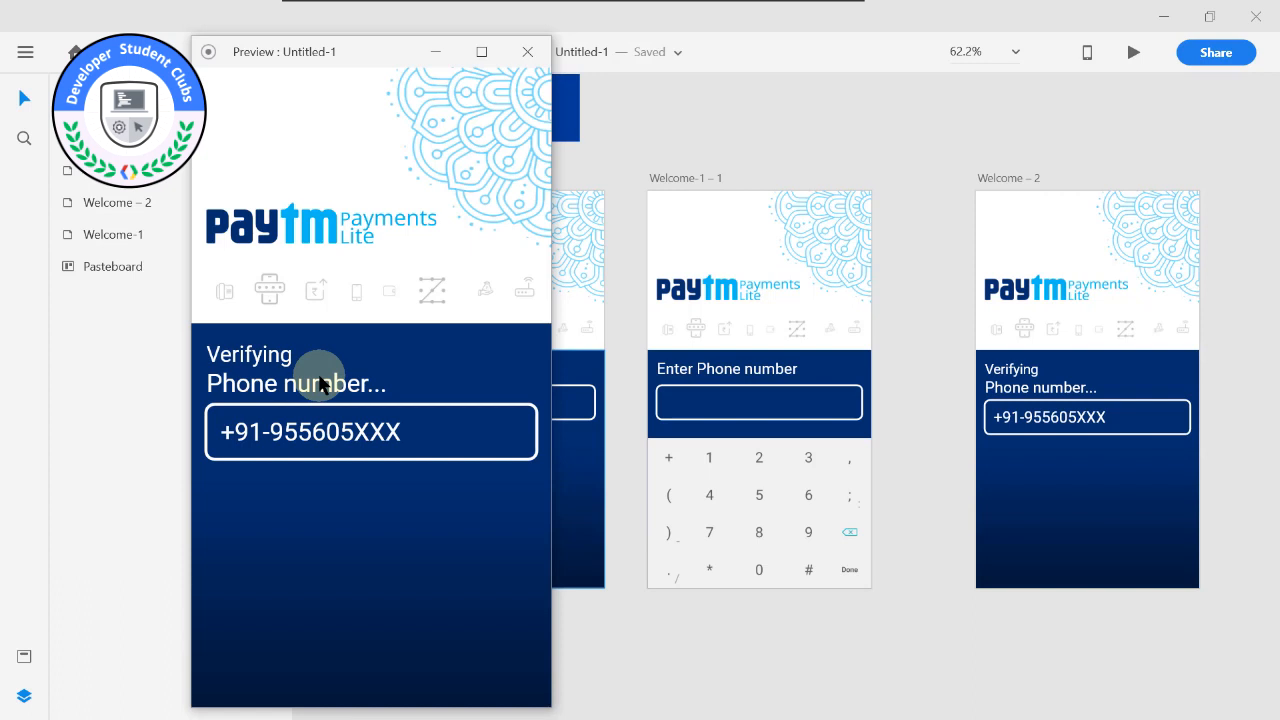
left_click(540, 62)
Move the Welcome – 2 artboard closer to Welcome-1 – 1.
left_click_drag(712, 227, 642, 212)
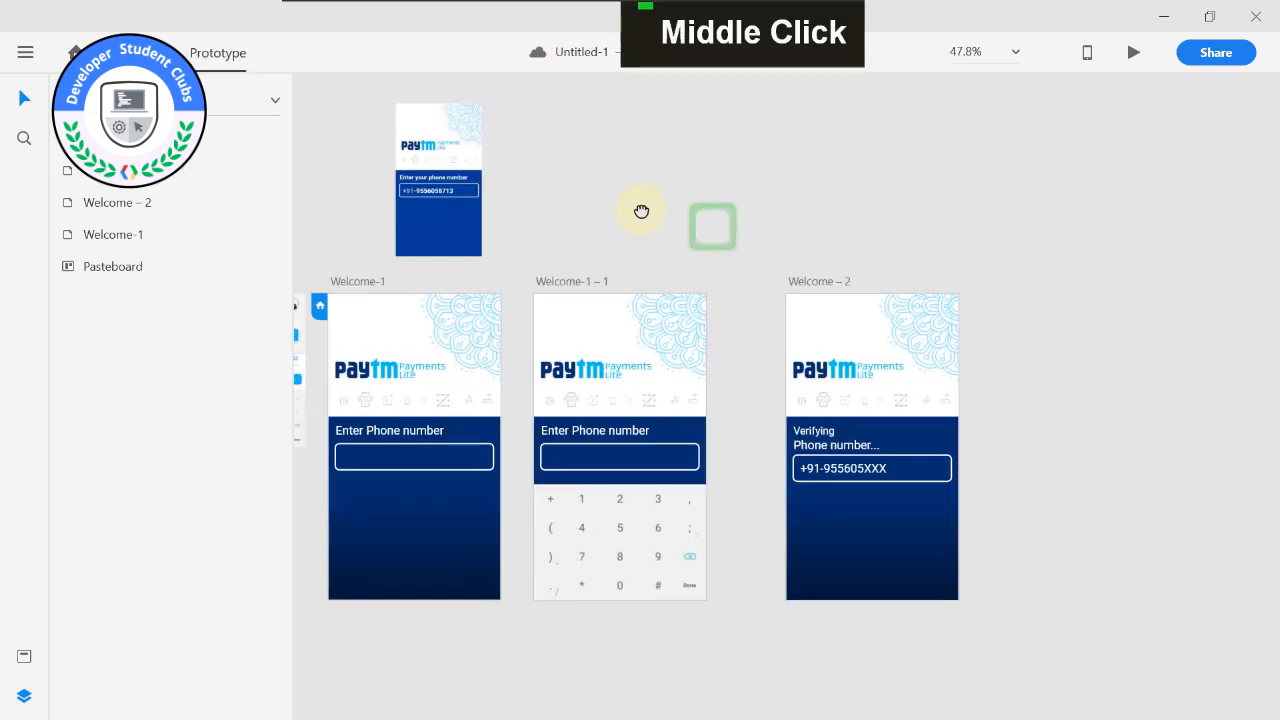
left_click_drag(827, 283, 786, 280)
left_click_drag(744, 223, 1011, 211)
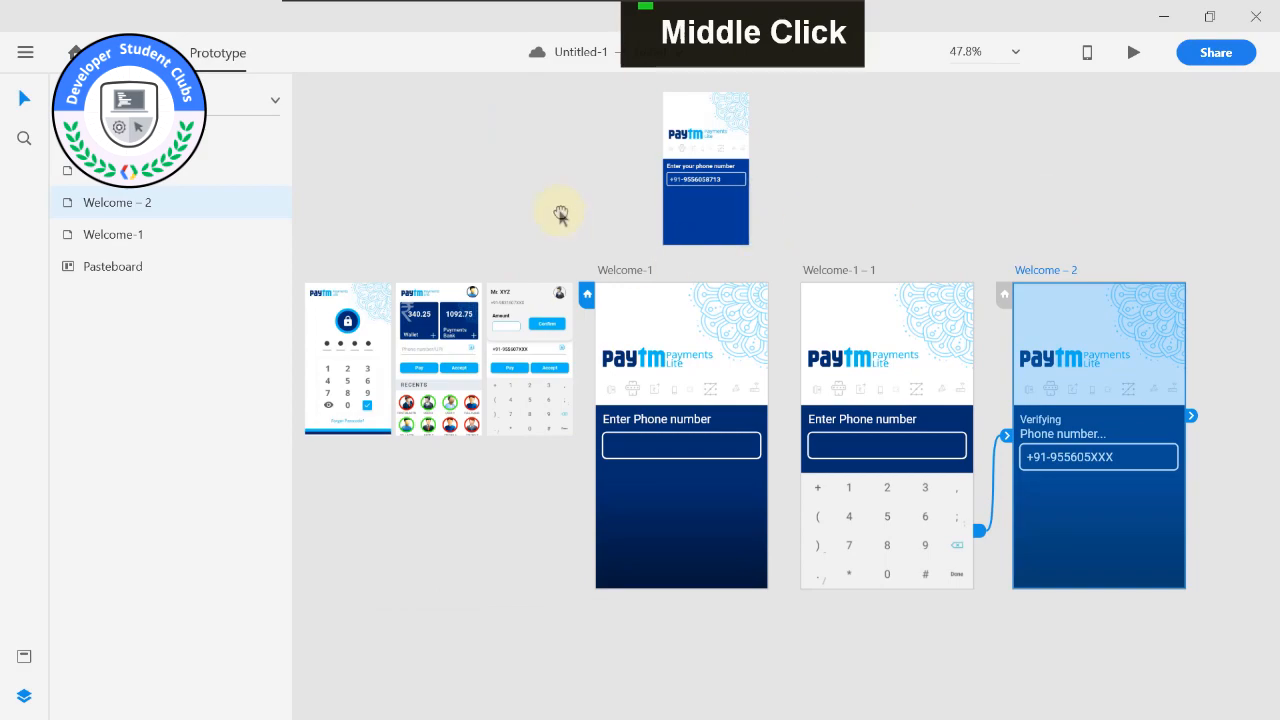
Move the passcode lock screen reference image below the other reference screenshots on the pasteboard.
left_click_drag(558, 209, 728, 185)
left_click(548, 316)
left_click_drag(610, 195, 491, 141)
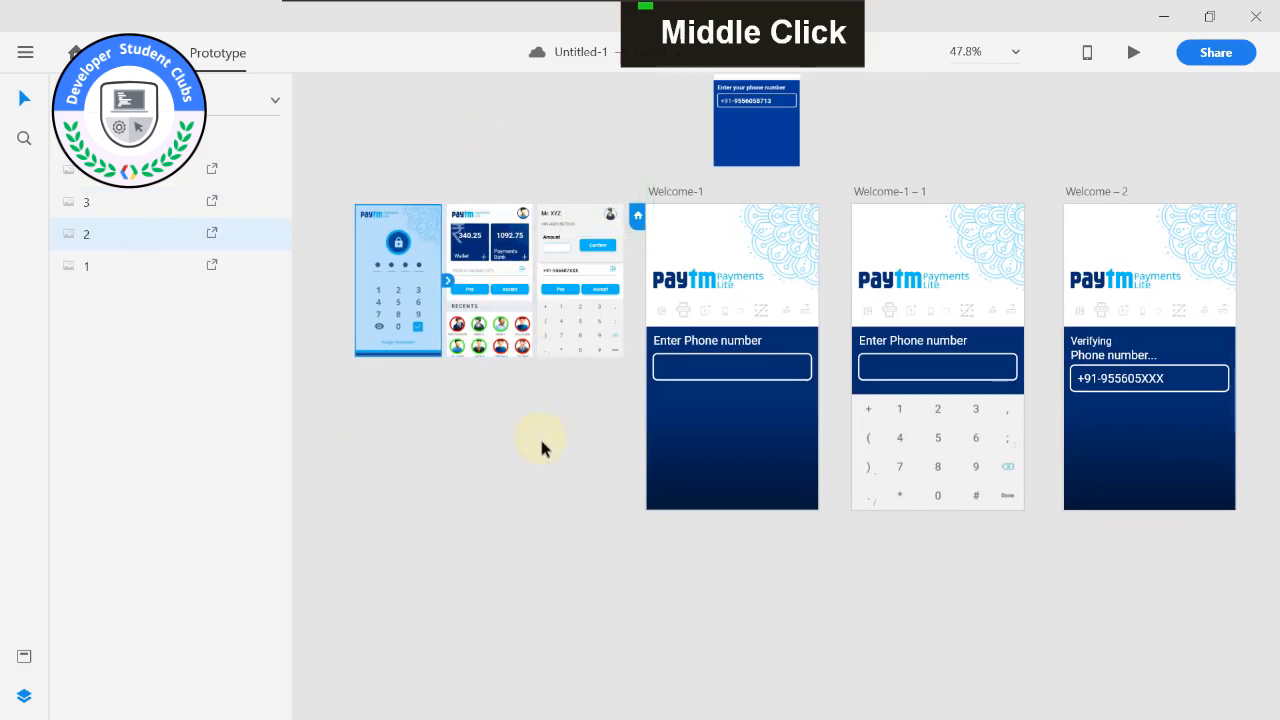
left_click_drag(557, 483, 492, 346)
left_click_drag(351, 157, 361, 497)
left_click(514, 428)
left_click_drag(524, 318, 492, 482)
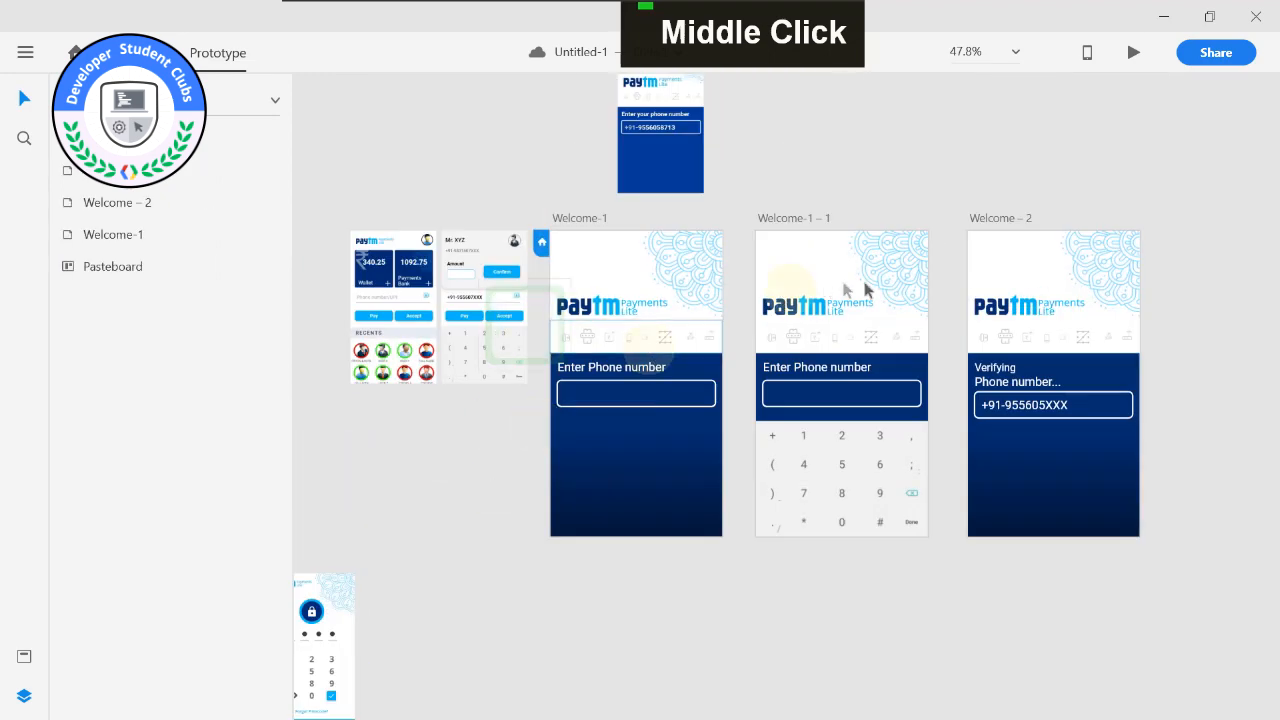
Switch to Design mode and activate the Artboard tool near the lock screen reference image.
left_click(134, 51)
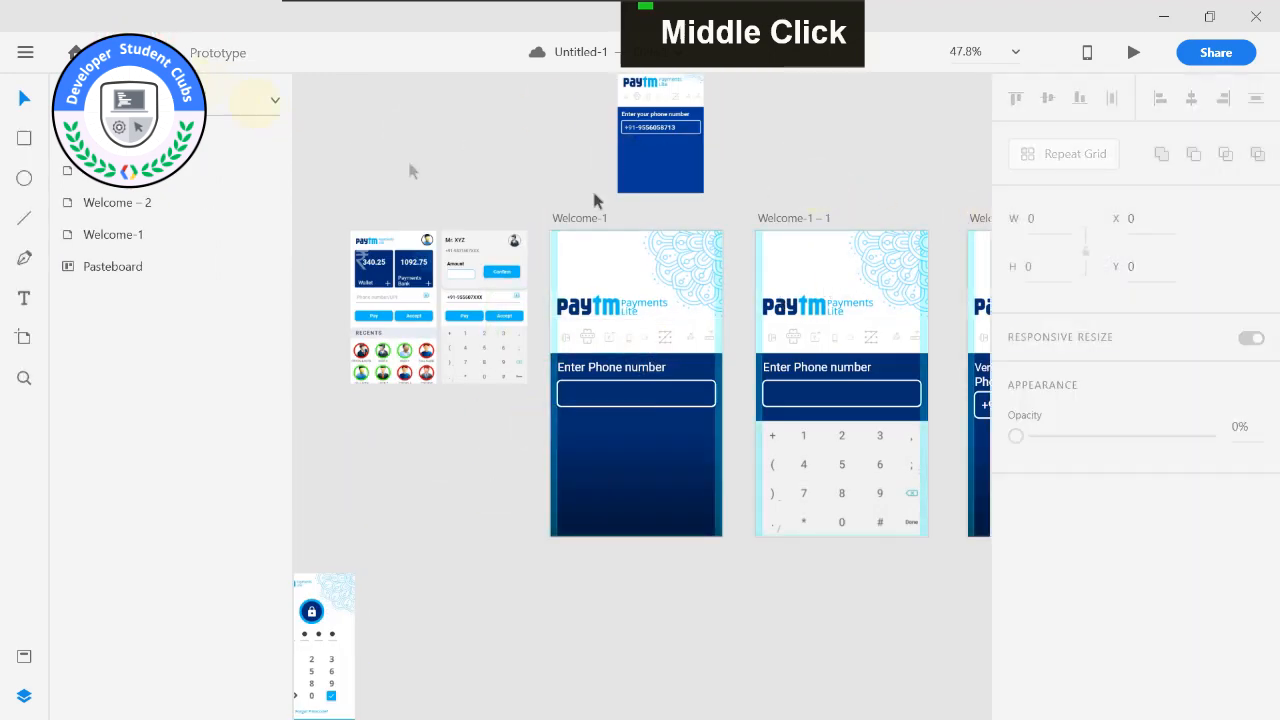
left_click_drag(811, 176, 653, 159)
left_click_drag(342, 128, 672, 145)
left_click_drag(516, 445, 438, 325)
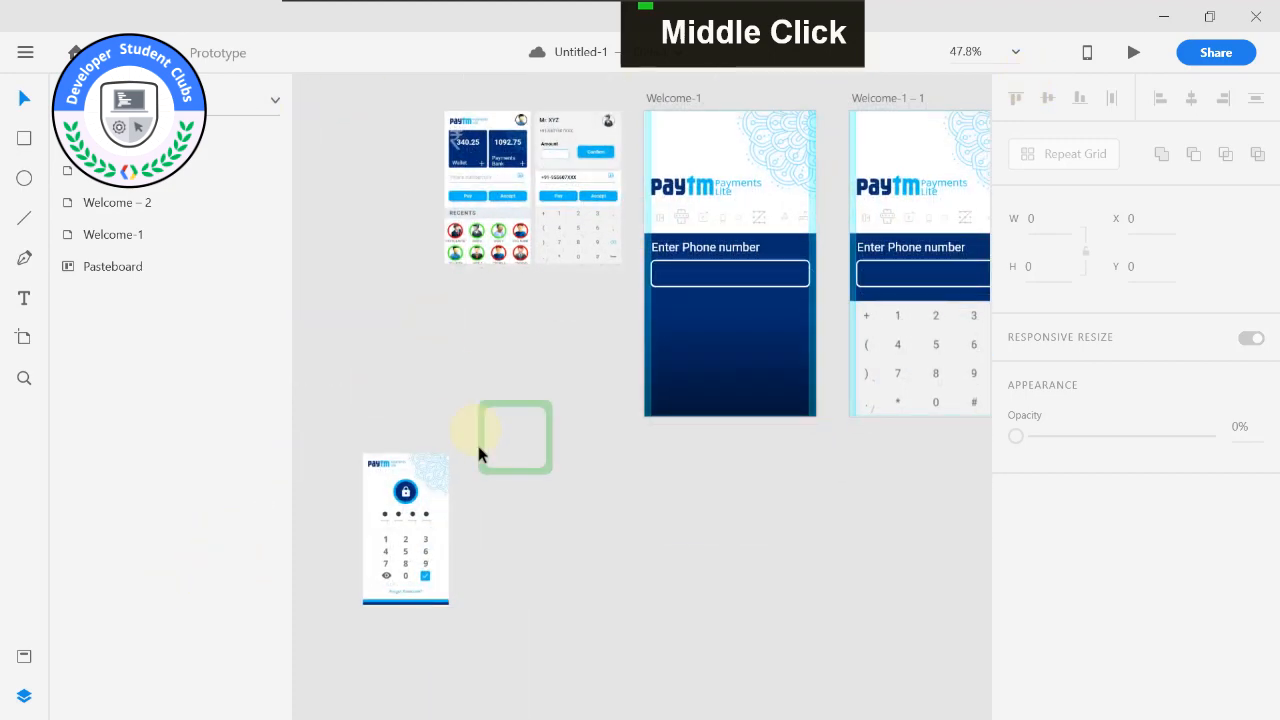
left_click(24, 343)
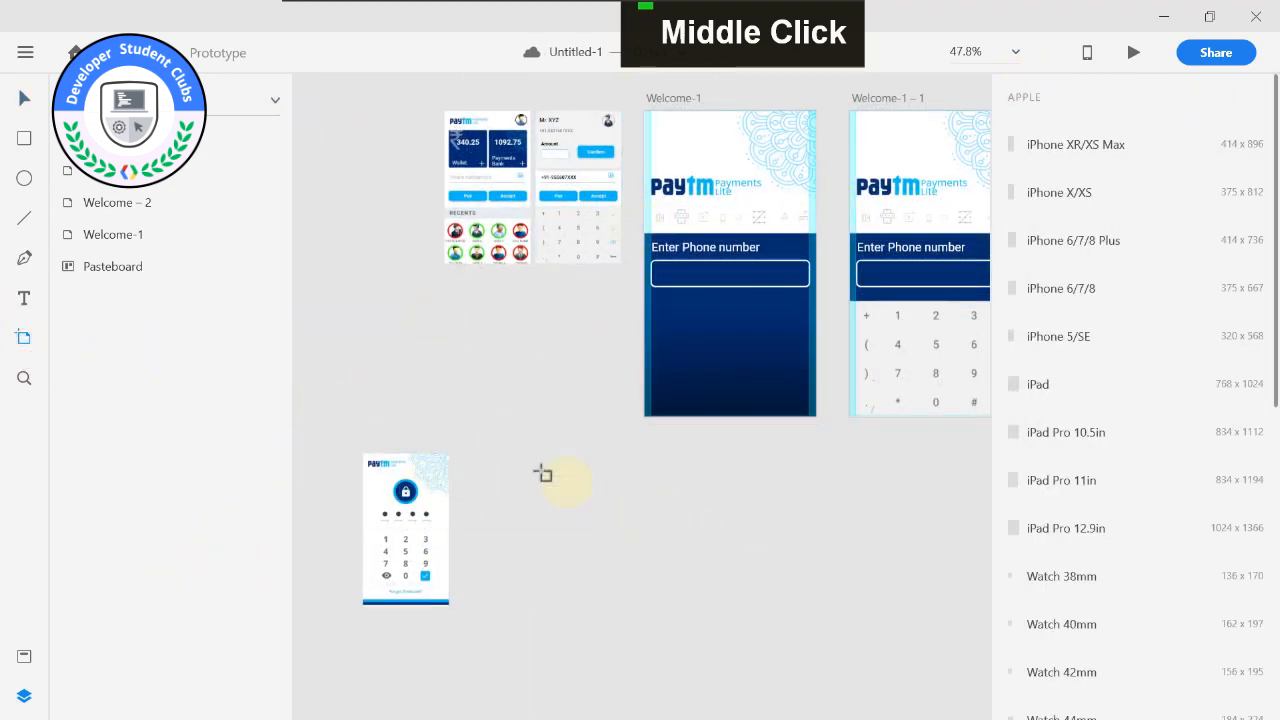
left_click_drag(502, 455, 700, 634)
key("ctrl+z")
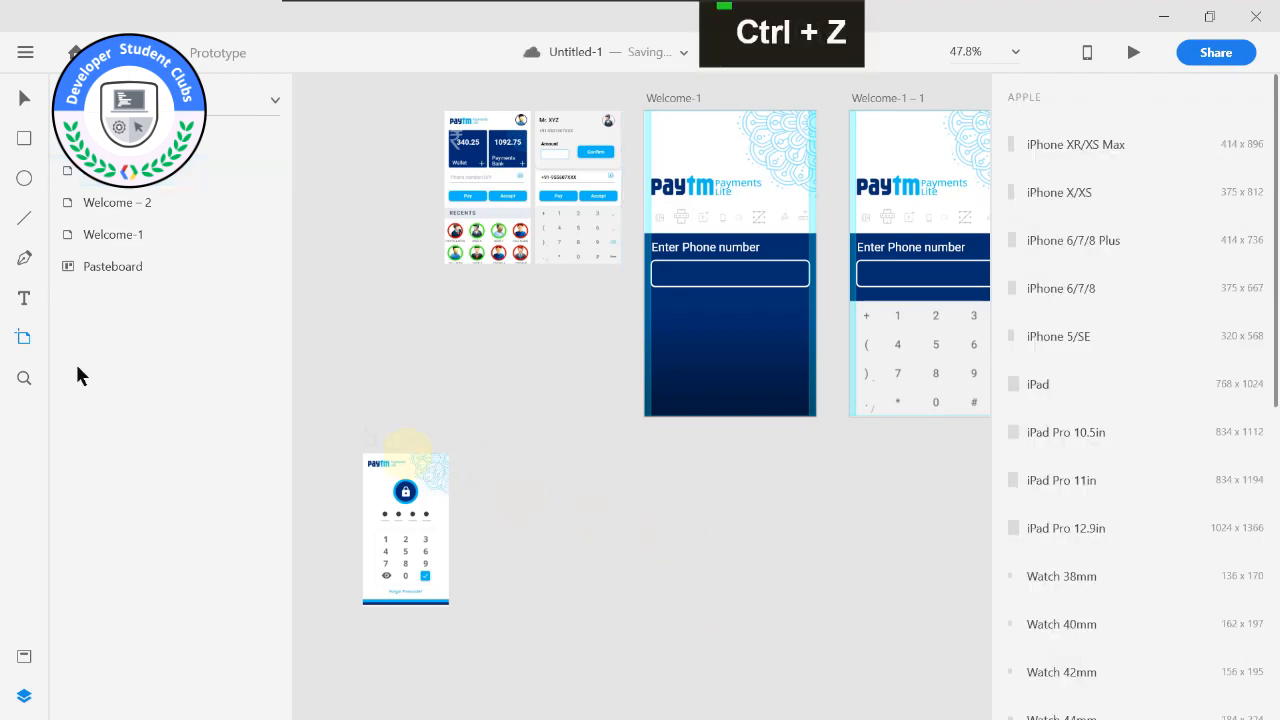
key("ctrl+z")
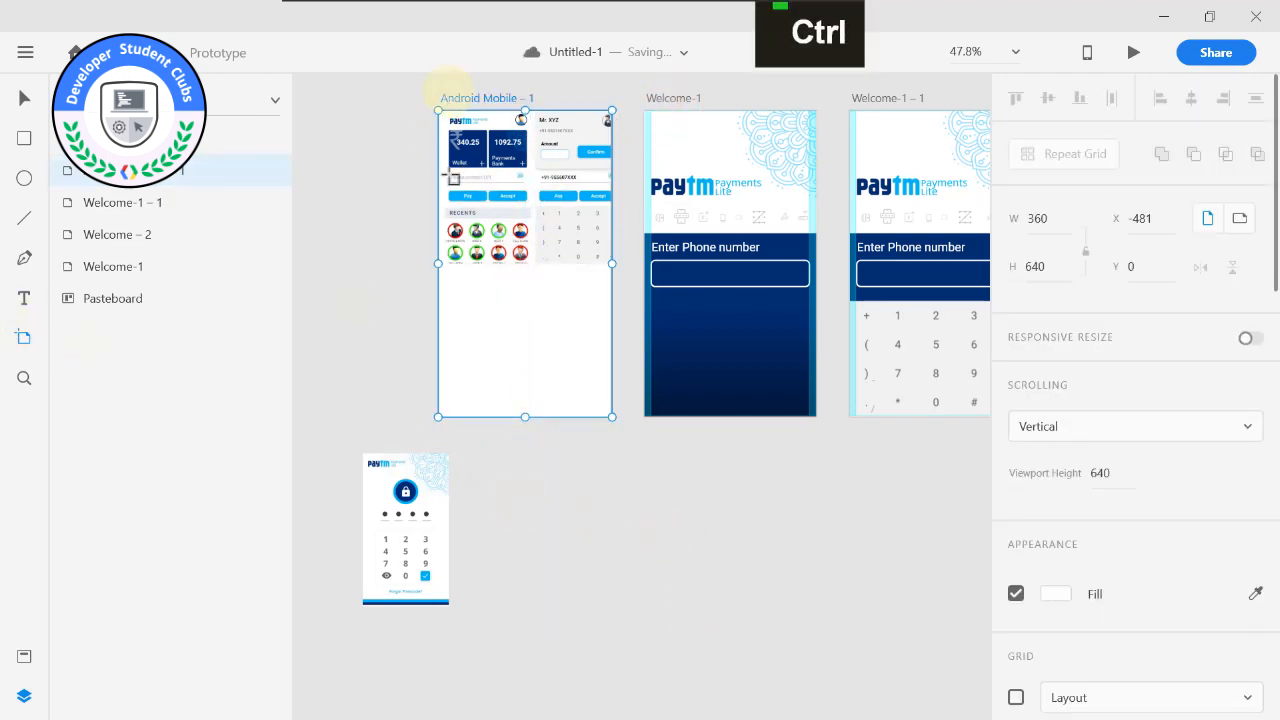
key("ctrl+z")
Place a 360 × 640 Android Mobile artboard below Welcome-1 and move the lock screen reference image beside it.
left_click(506, 469)
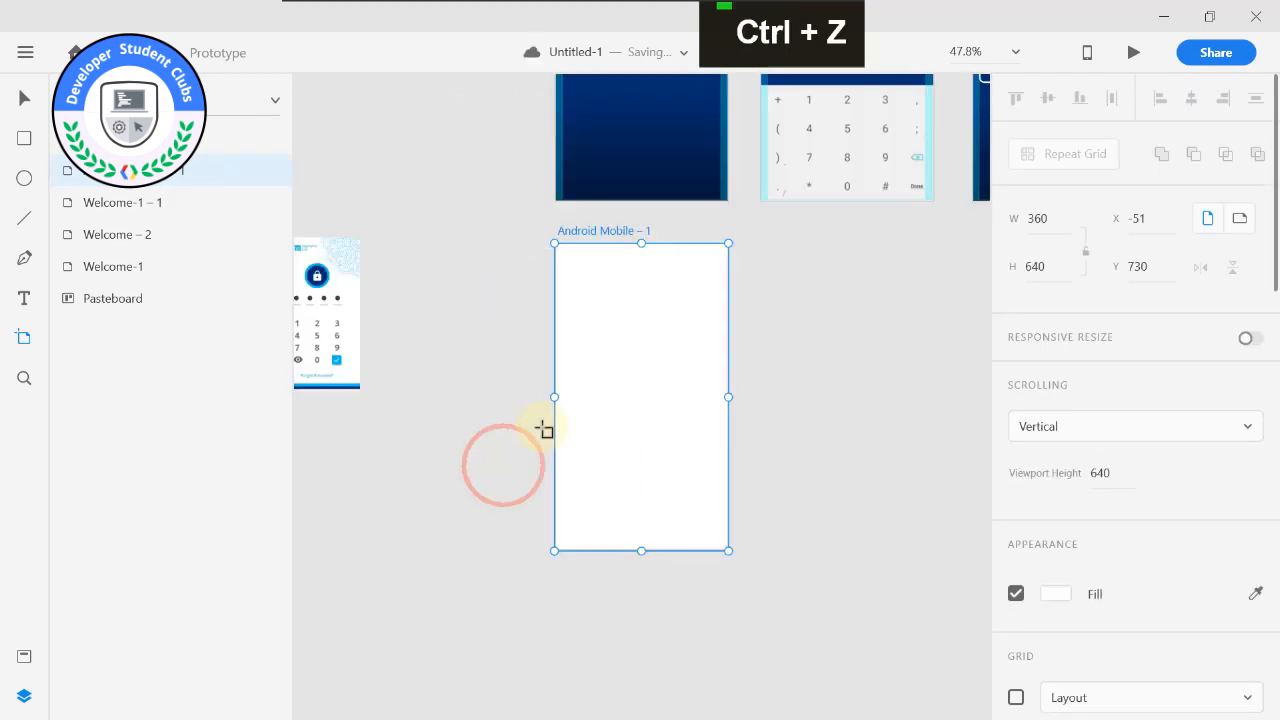
left_click(24, 97)
left_click_drag(317, 276, 395, 341)
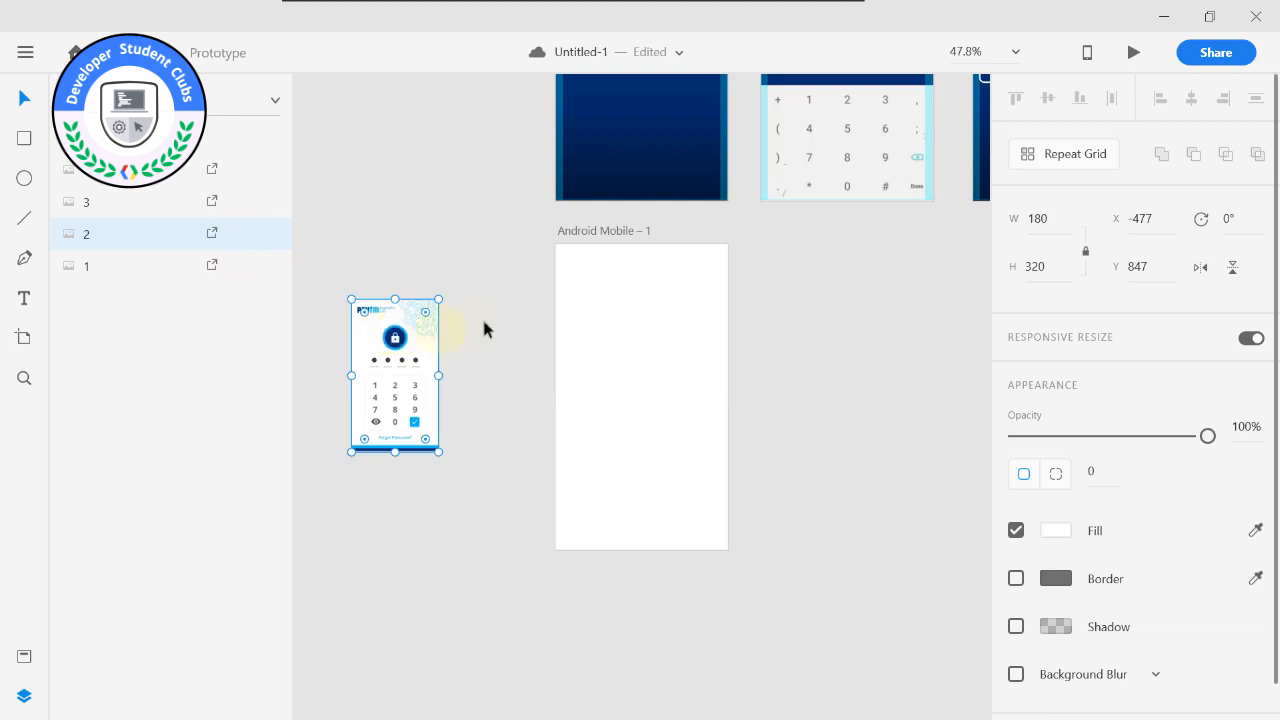
key("ctrl+z")
Copy the Paytm Payments Lite logo from Welcome-1 and paste it onto the Android Mobile – 1 artboard.
scroll(560, 283, "up", 3)
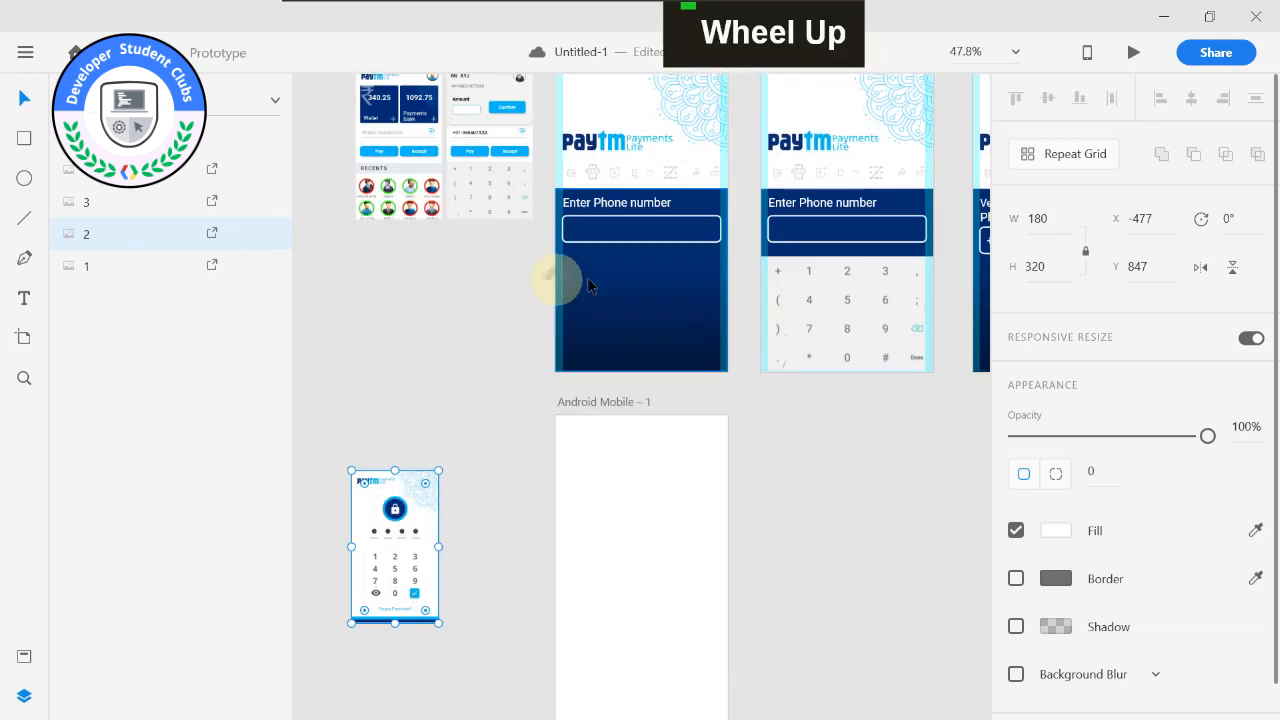
left_click(603, 146)
key("ctrl")
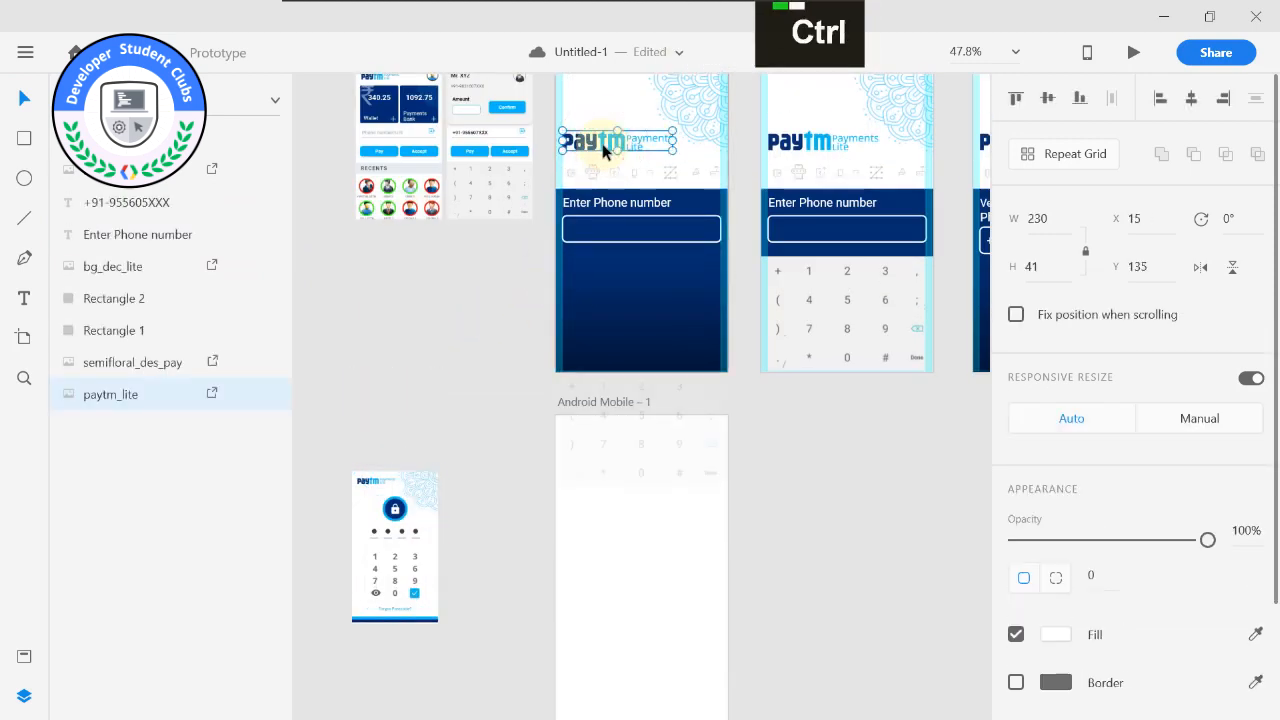
key("ctrl")
key("ctrl+c")
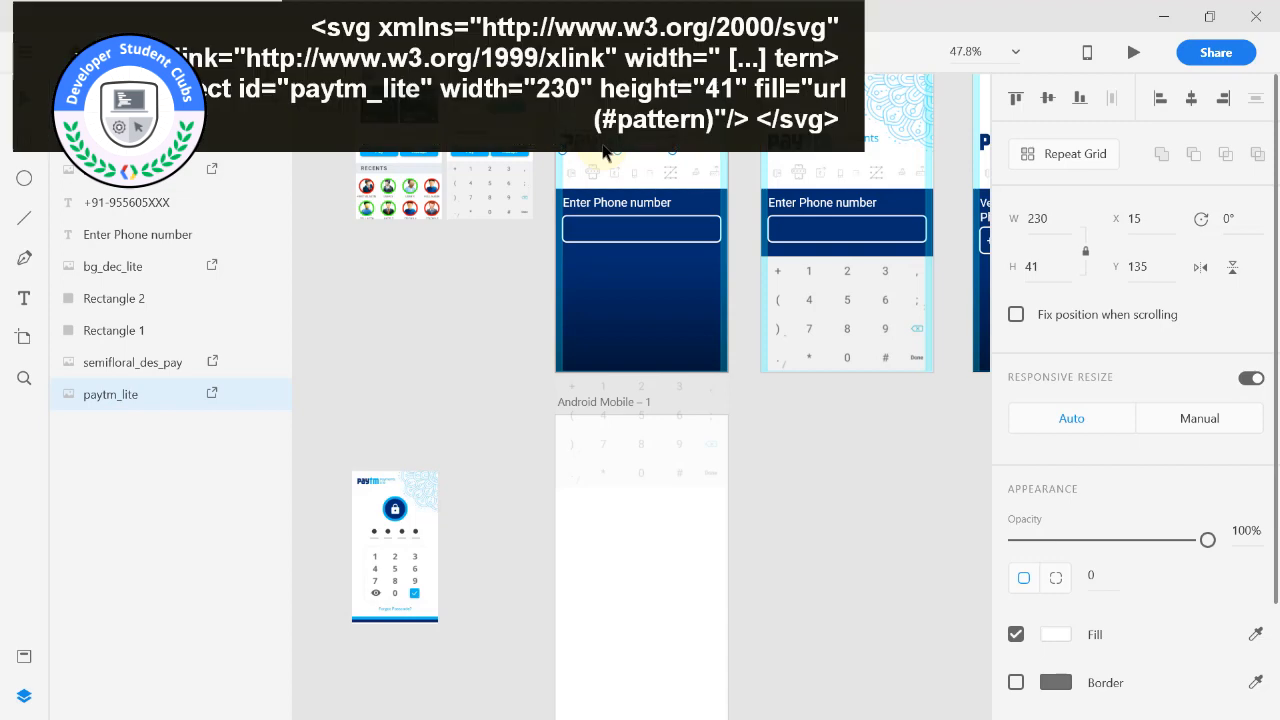
left_click(508, 354)
double_click(571, 491)
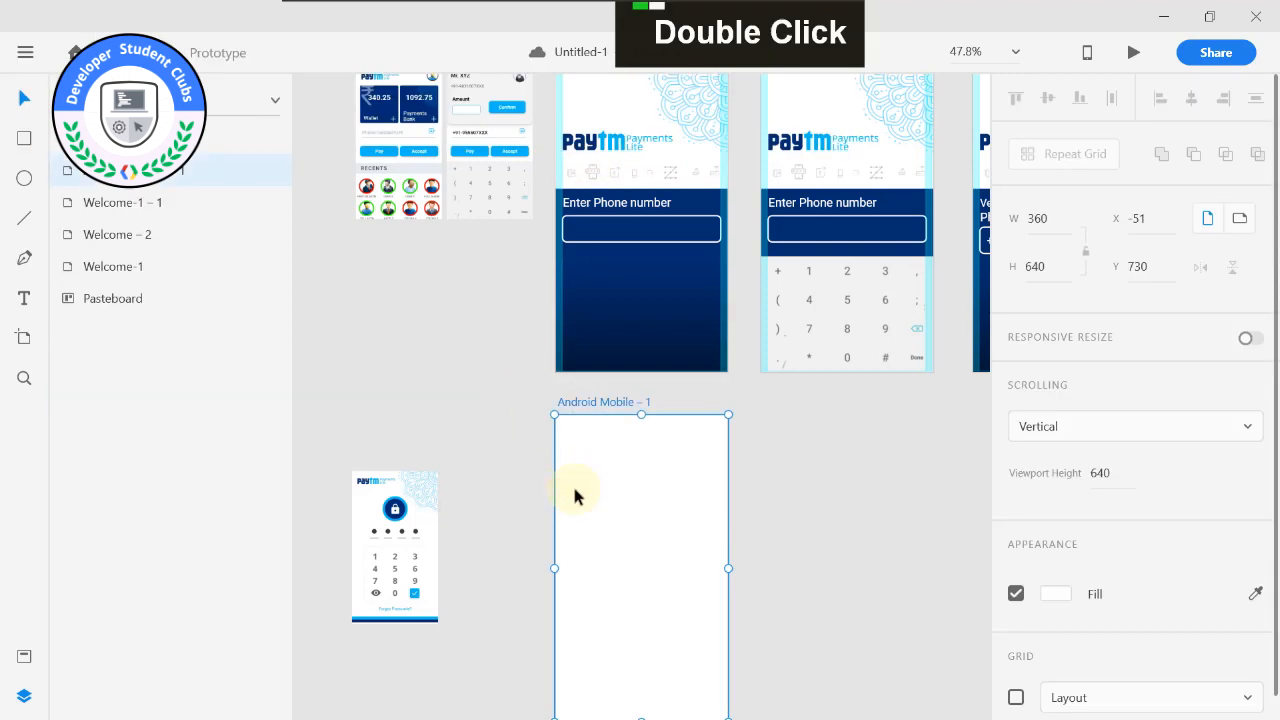
key("ctrl+v")
scroll(580, 497, "up", 3)
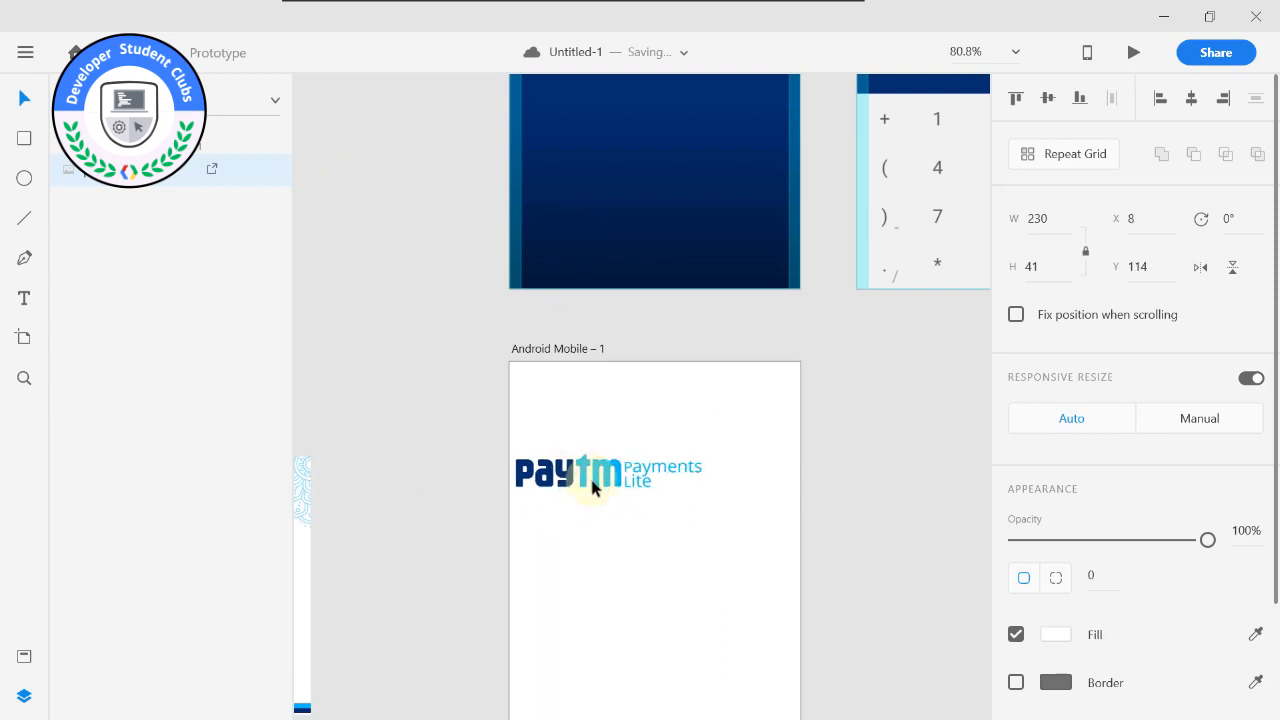
Move the Paytm Payments Lite logo near the top of Android Mobile – 1 and enable the artboard's layout grid.
left_click_drag(597, 490, 589, 407)
left_click(517, 350)
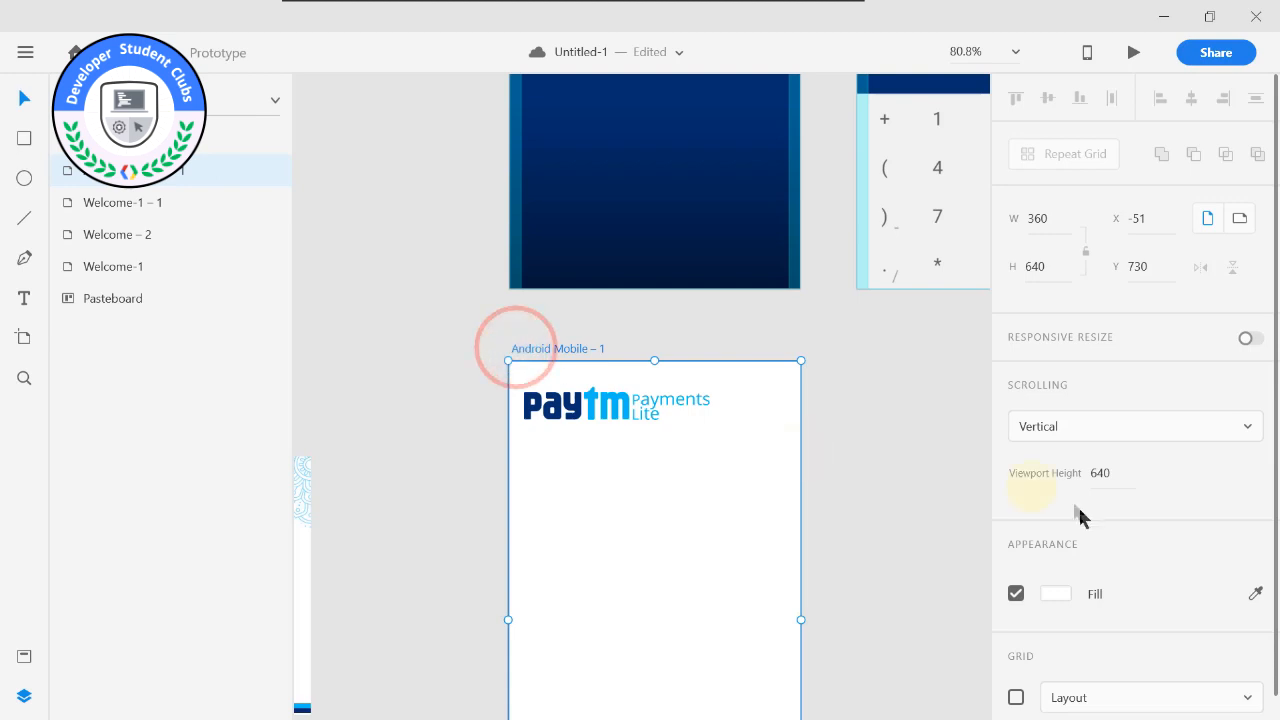
scroll(1062, 630, "down", 2)
left_click(1015, 673)
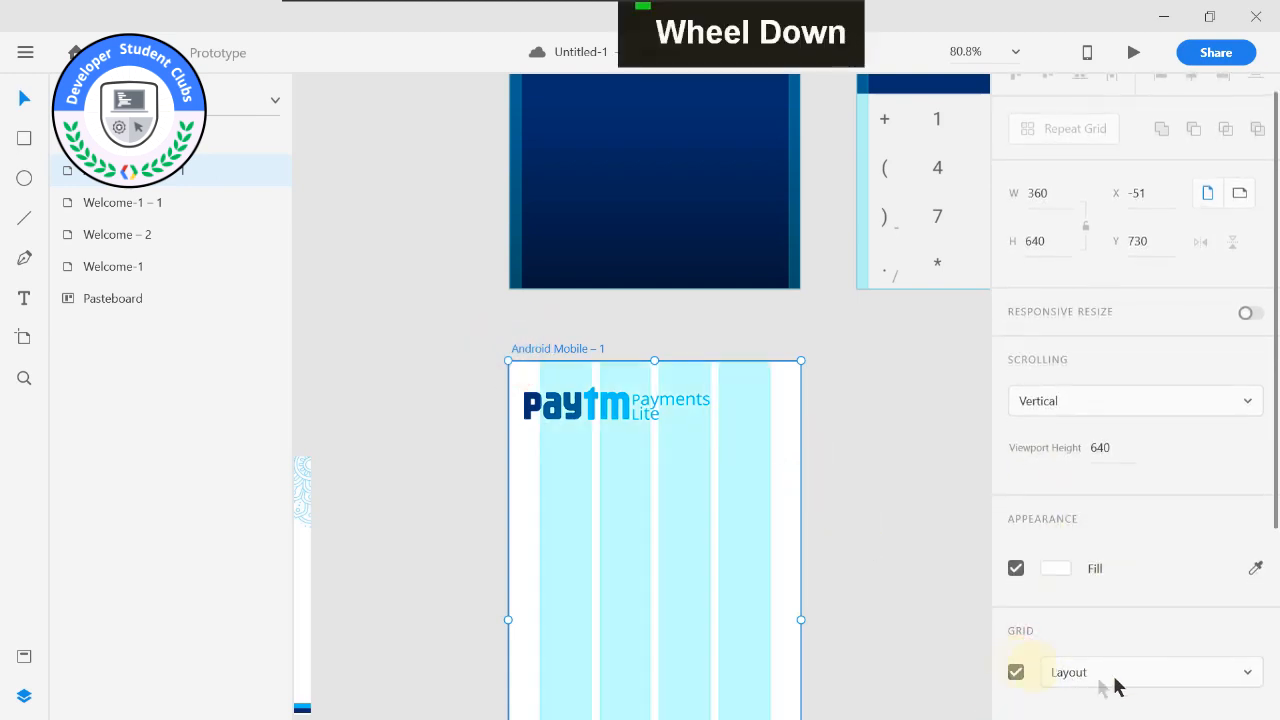
Check the Welcome-1 layout grid and apply the same default grid to Android Mobile – 1: 2 columns, gutter 330, column width 15.
scroll(1165, 435, "down", 3)
scroll(680, 371, "up", 5)
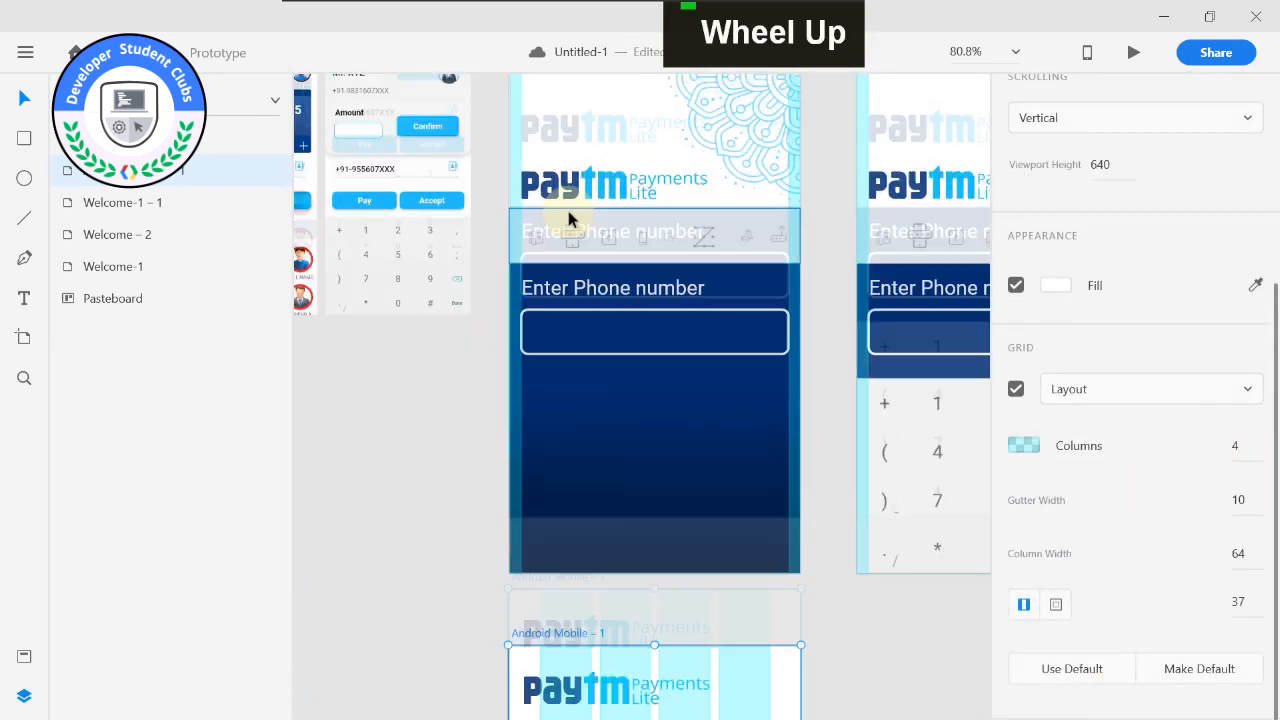
left_click(537, 92)
scroll(1150, 625, "down", 1)
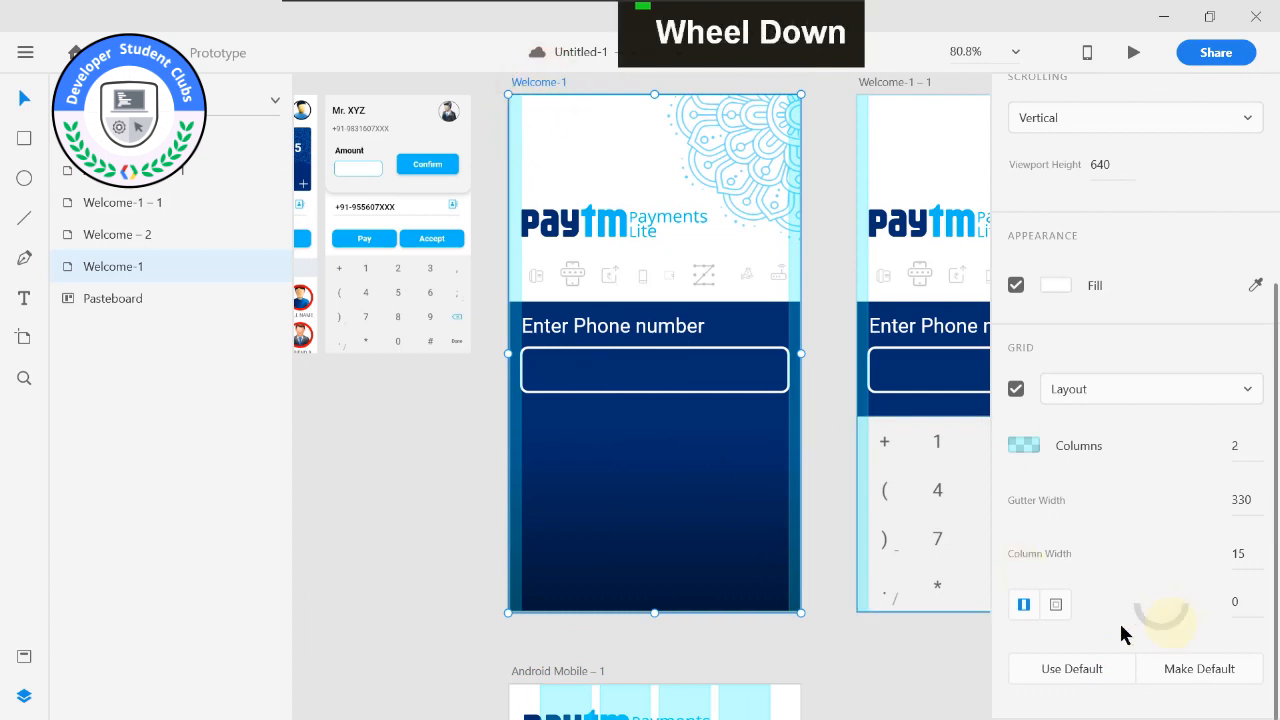
scroll(840, 652, "down", 2)
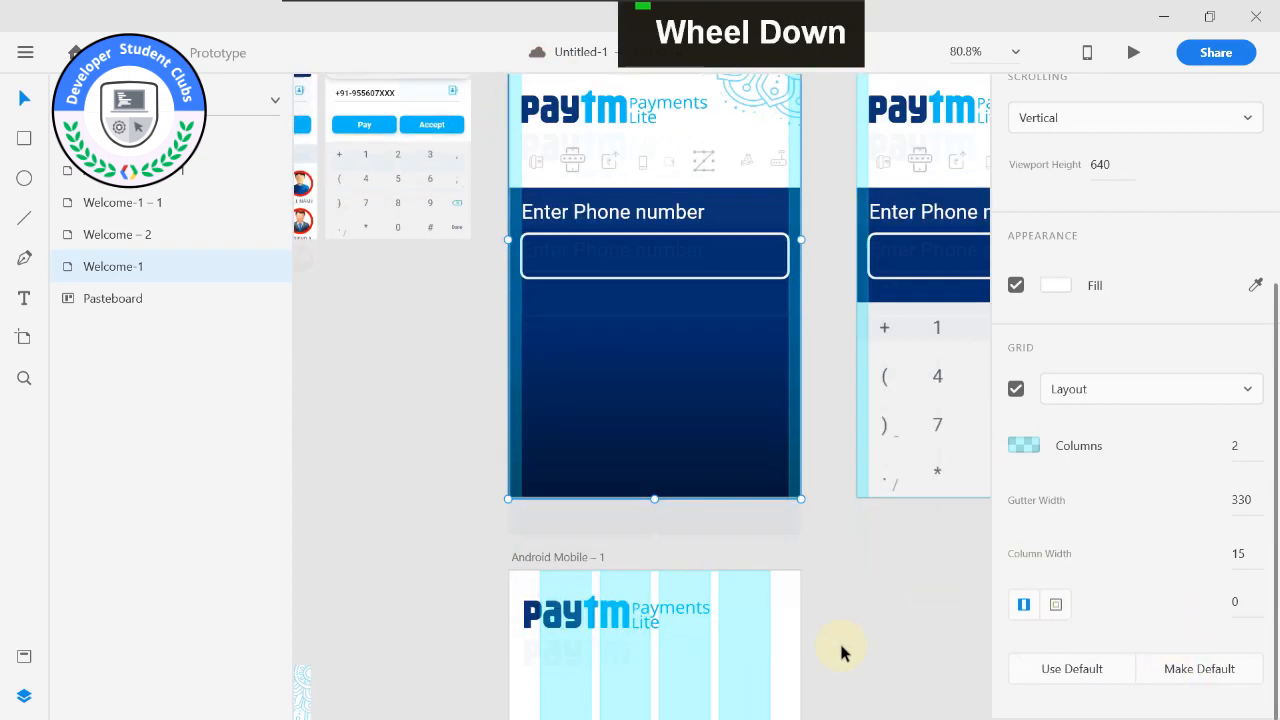
scroll(853, 574, "down", 2)
left_click(515, 462)
scroll(674, 449, "down", 4)
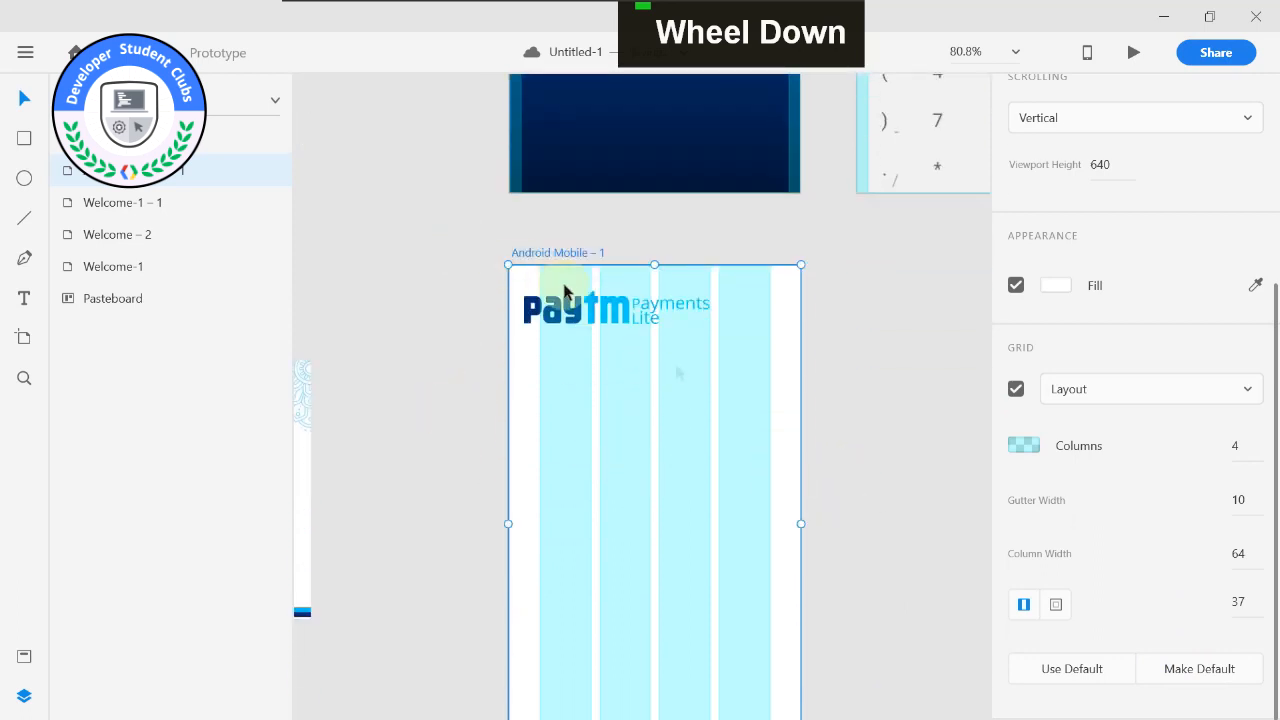
left_click(1052, 676)
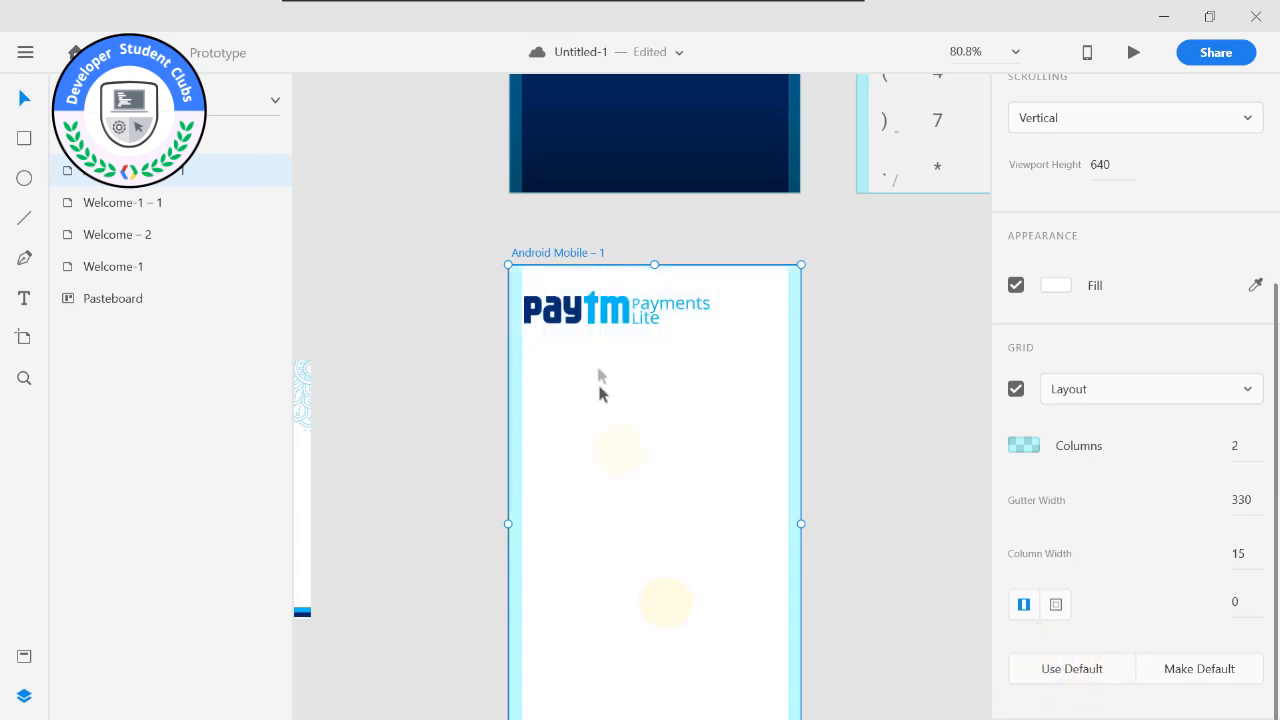
Align the logo's left edge with the left margin column of Android Mobile – 1.
left_click(558, 308)
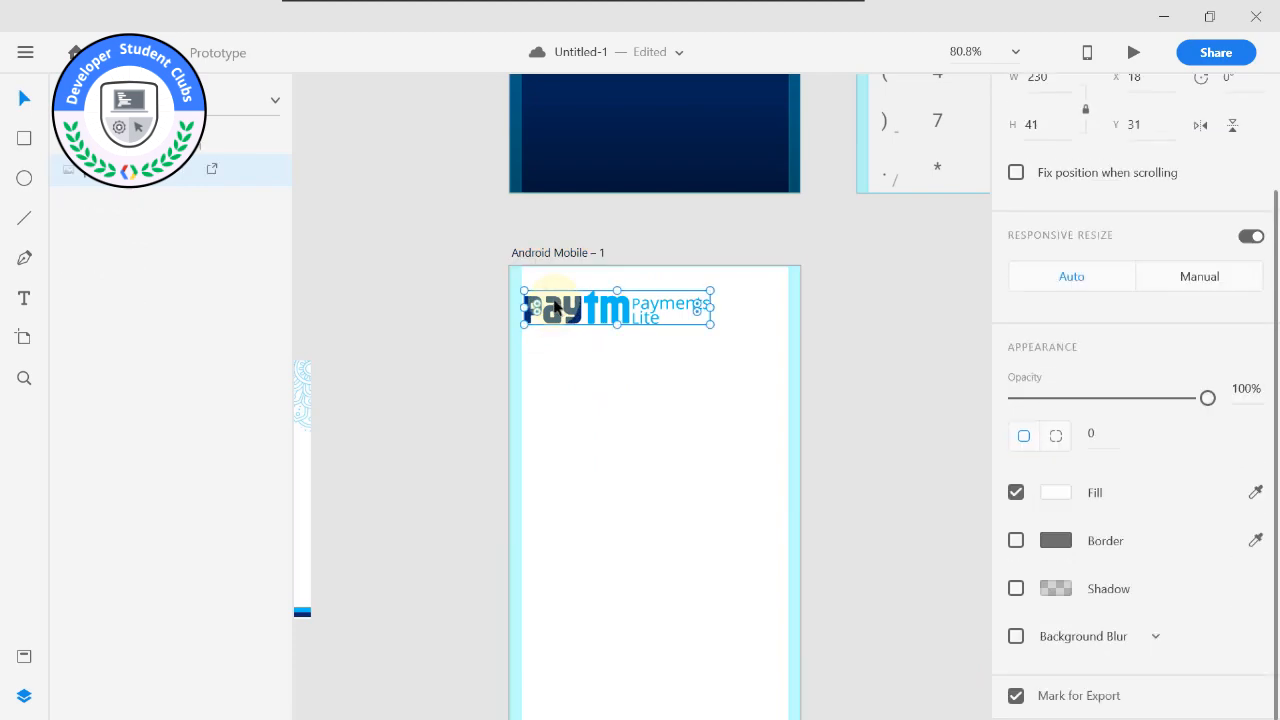
left_click(885, 332)
scroll(631, 360, "up", 2)
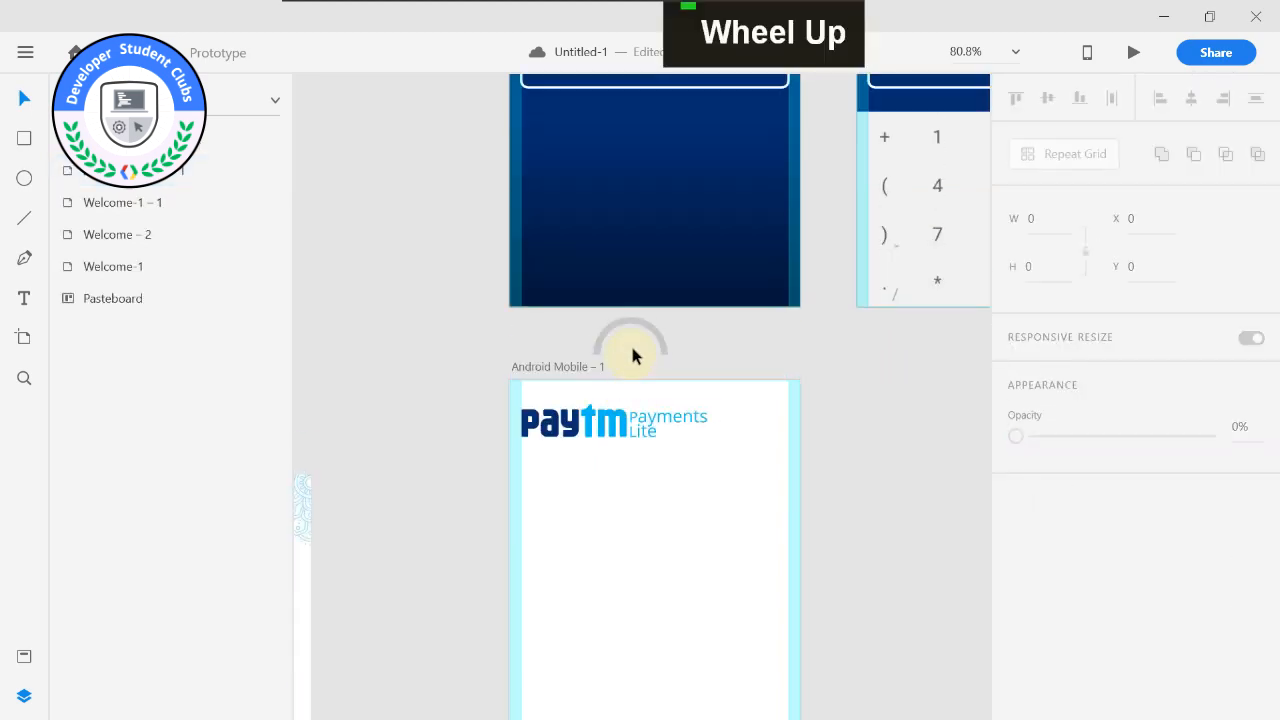
scroll(443, 362, "down", 4)
Examine the passcode lock screen reference image and compare its layout with the Android Mobile – 1 artboard.
scroll(510, 350, "up", 4)
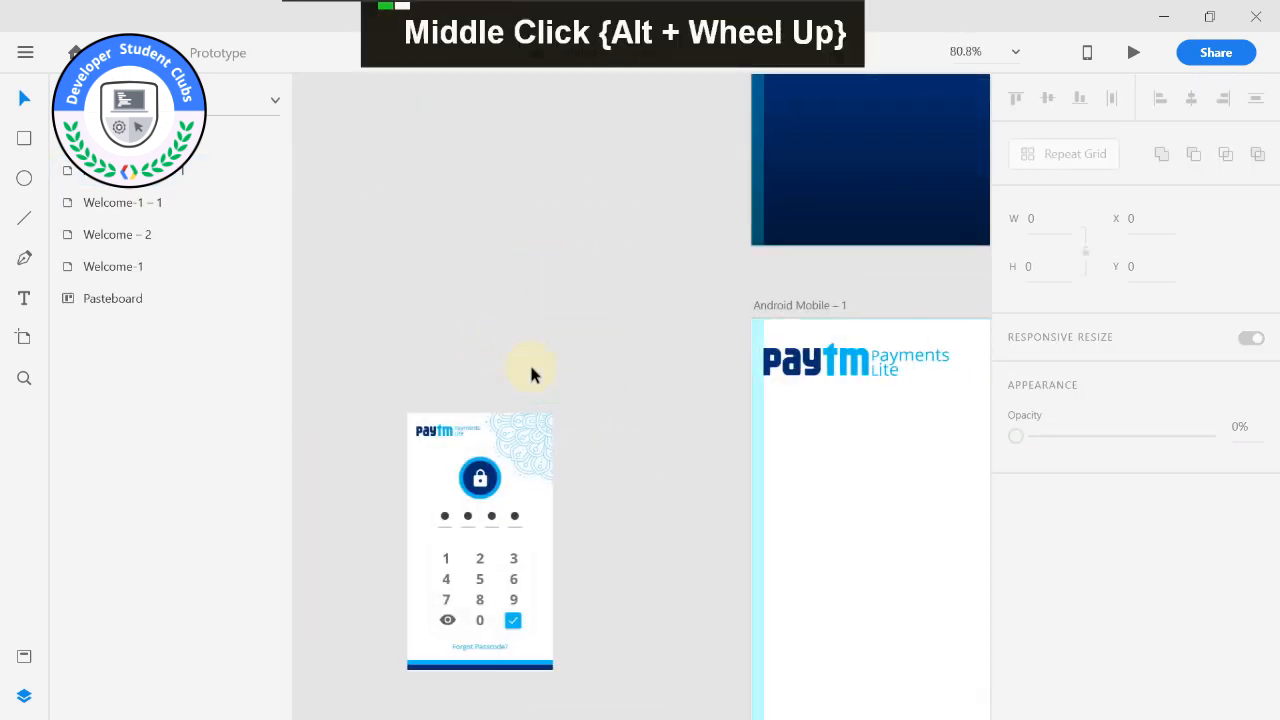
scroll(583, 402, "up", 1)
left_click_drag(626, 426, 600, 349)
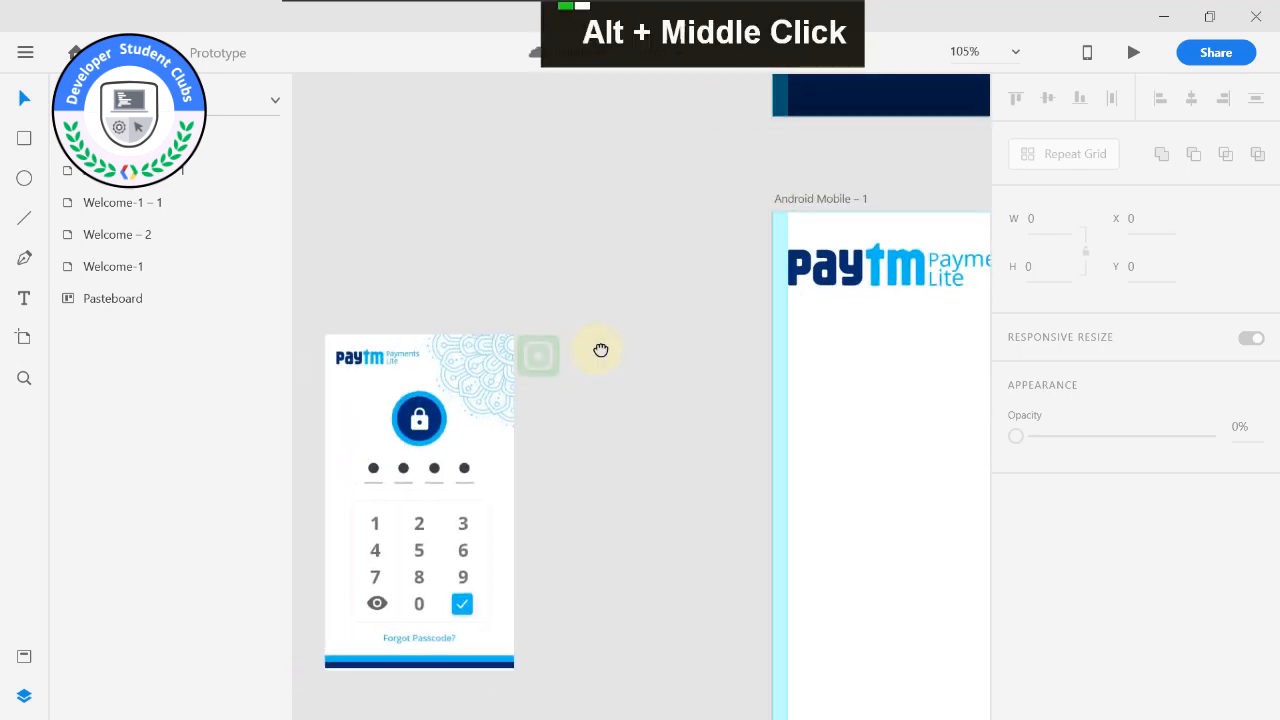
left_click(400, 358)
scroll(662, 304, "up", 2)
scroll(663, 302, "down", 1)
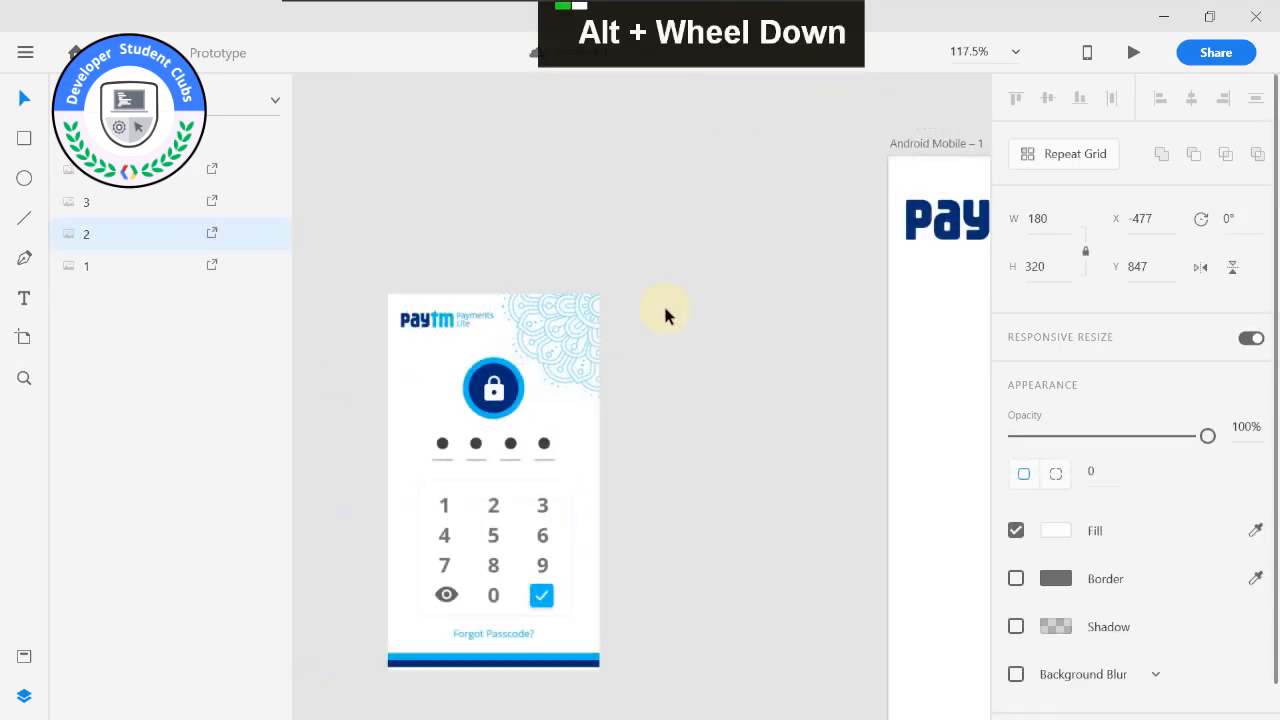
left_click_drag(644, 313, 631, 320)
left_click_drag(715, 304, 692, 290)
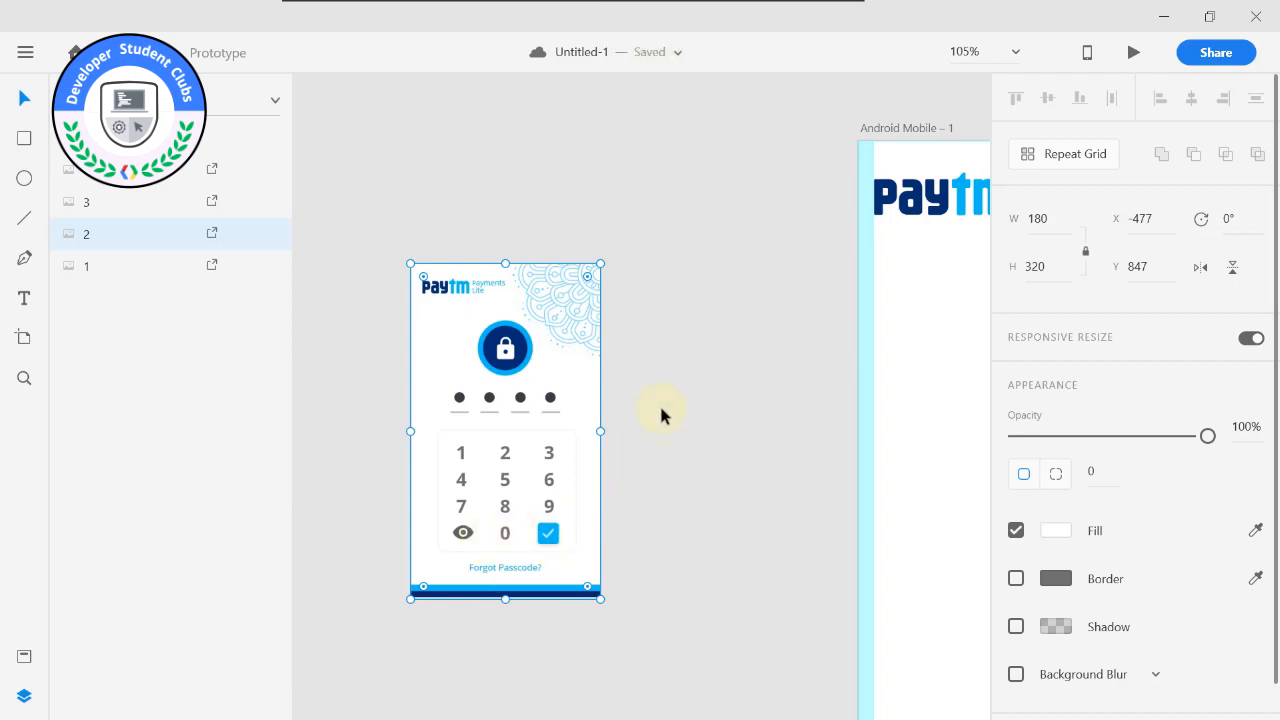
left_click_drag(673, 410, 548, 505)
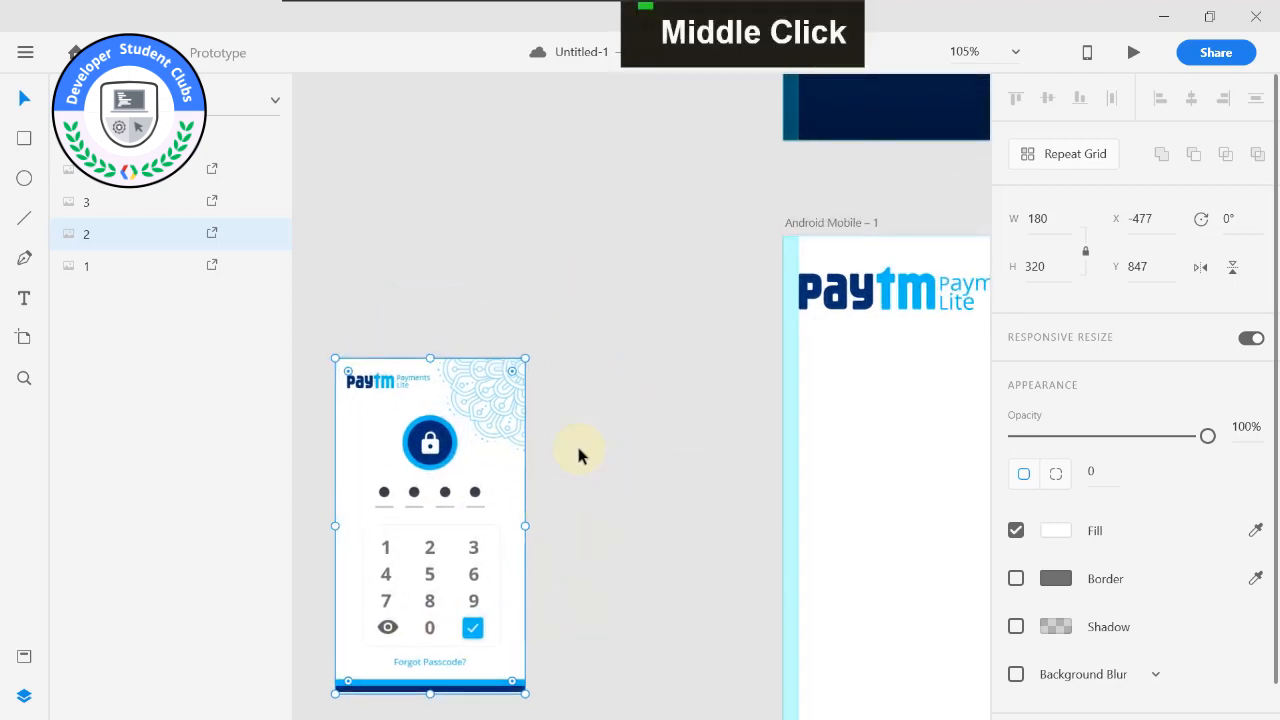
left_click_drag(645, 352, 471, 400)
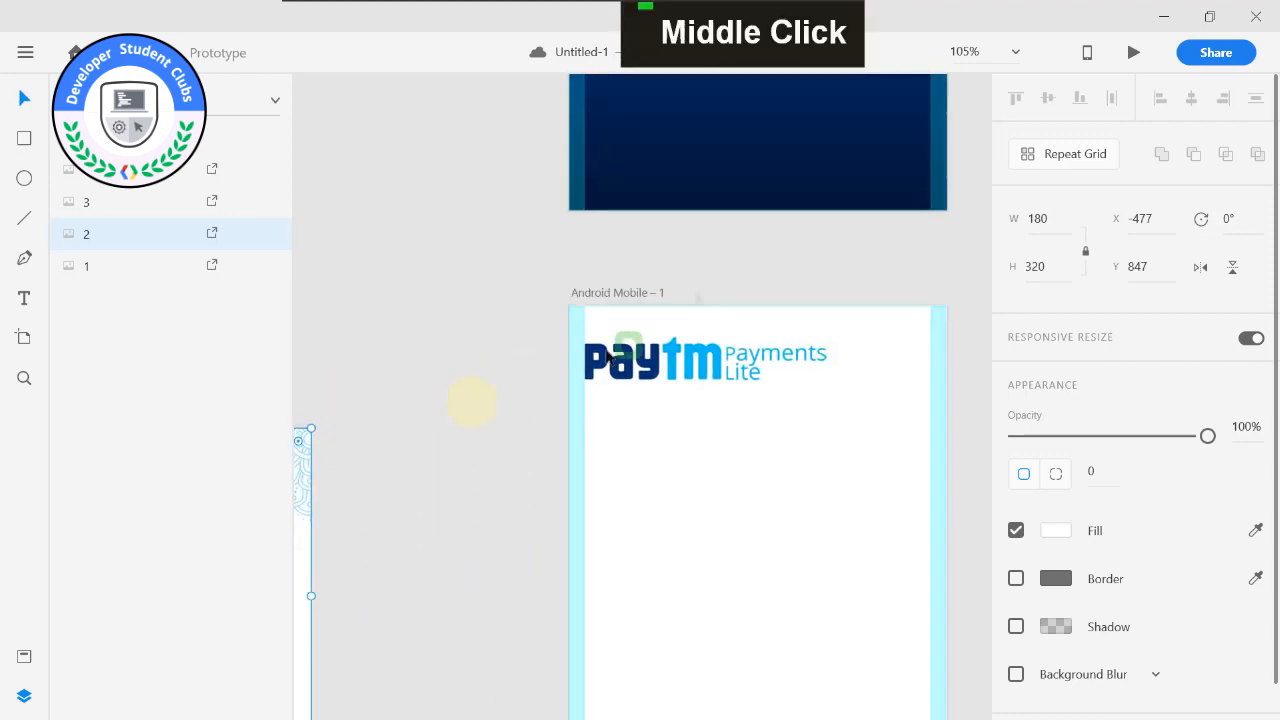
Copy the semifloral_des_pay pattern from Welcome-1 and paste it onto the Android Mobile – 1 artboard.
scroll(757, 222, "down", 3)
scroll(757, 222, "down", 3)
middle_click(777, 277)
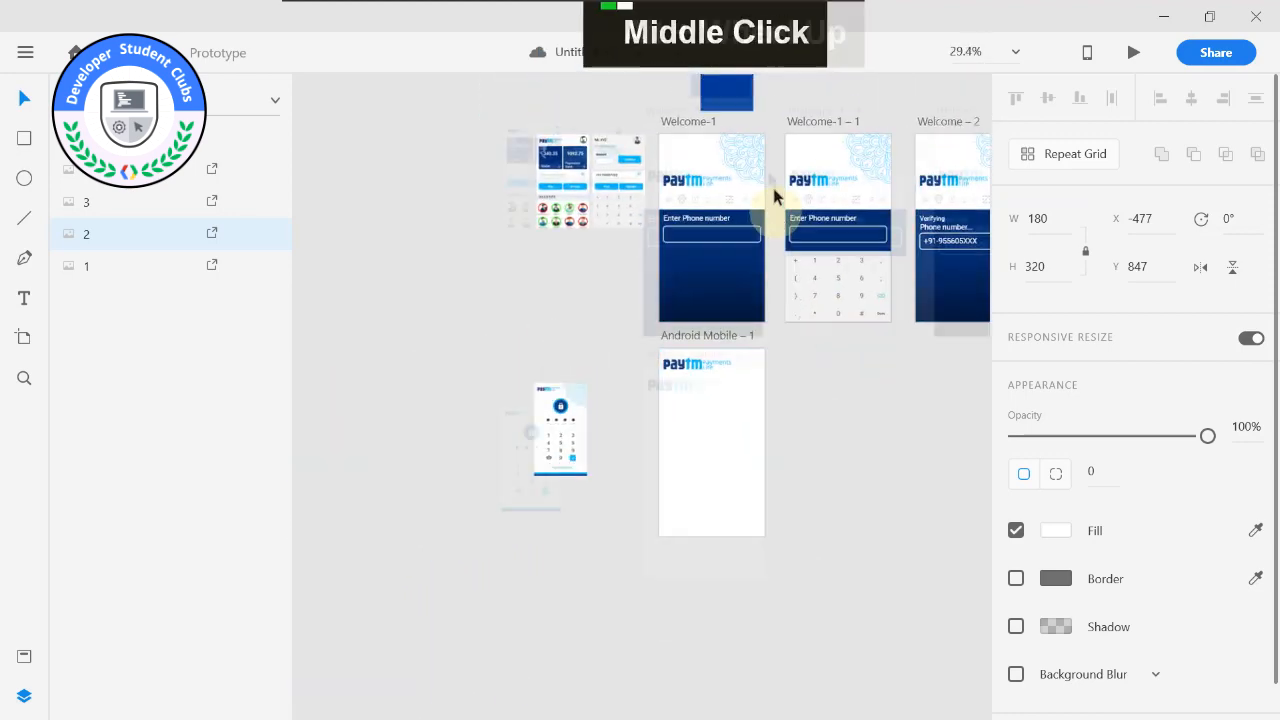
scroll(750, 243, "up", 4)
left_click(719, 102)
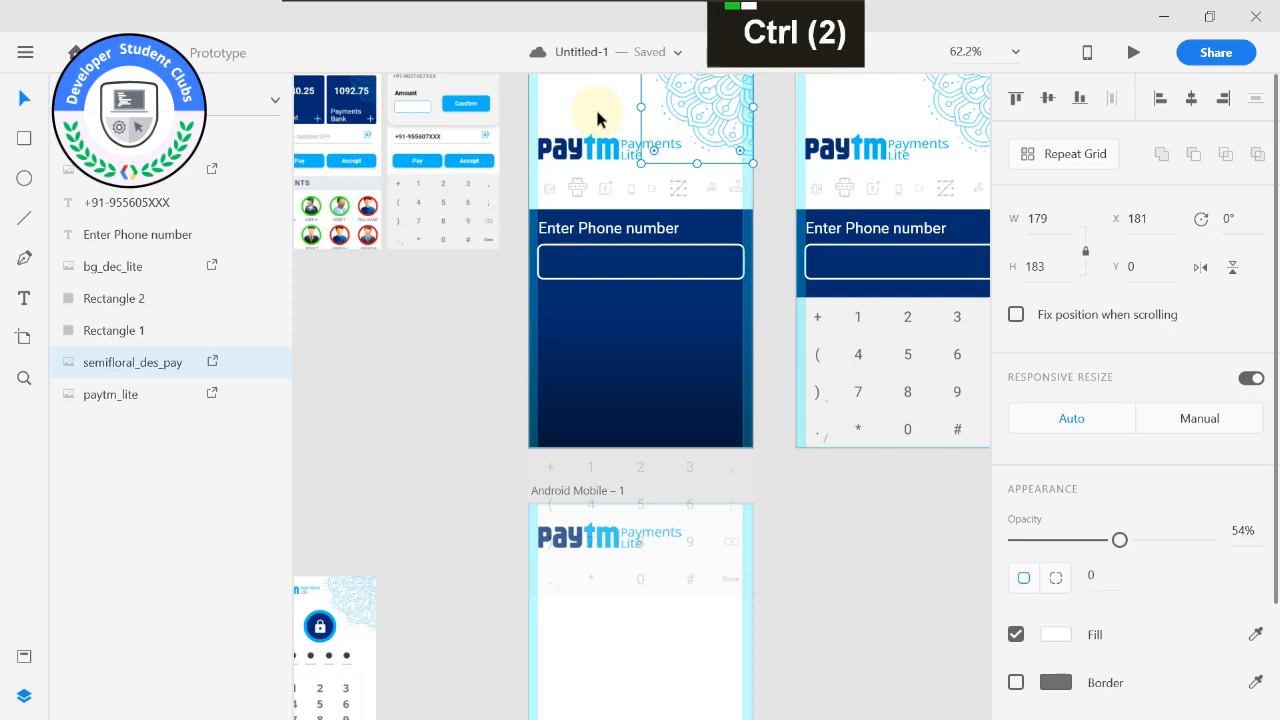
key("ctrl+c")
left_click_drag(857, 535, 862, 411)
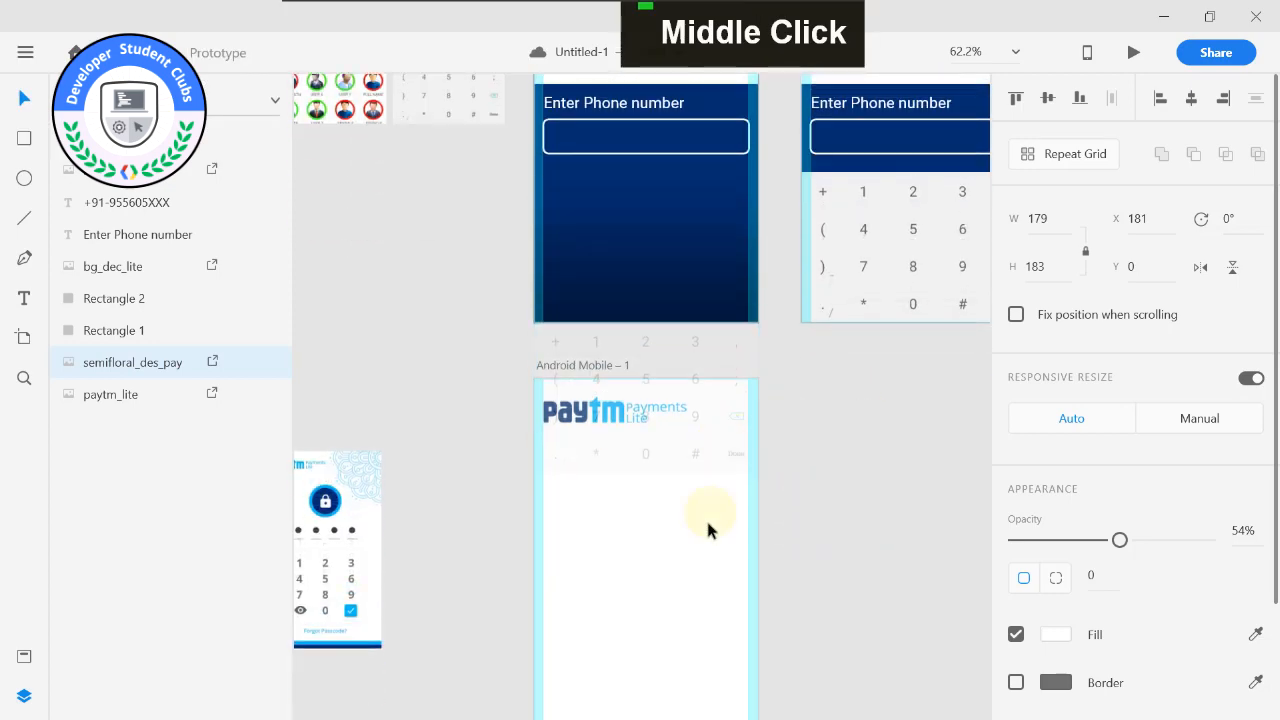
left_click(707, 523)
key("ctrl+v")
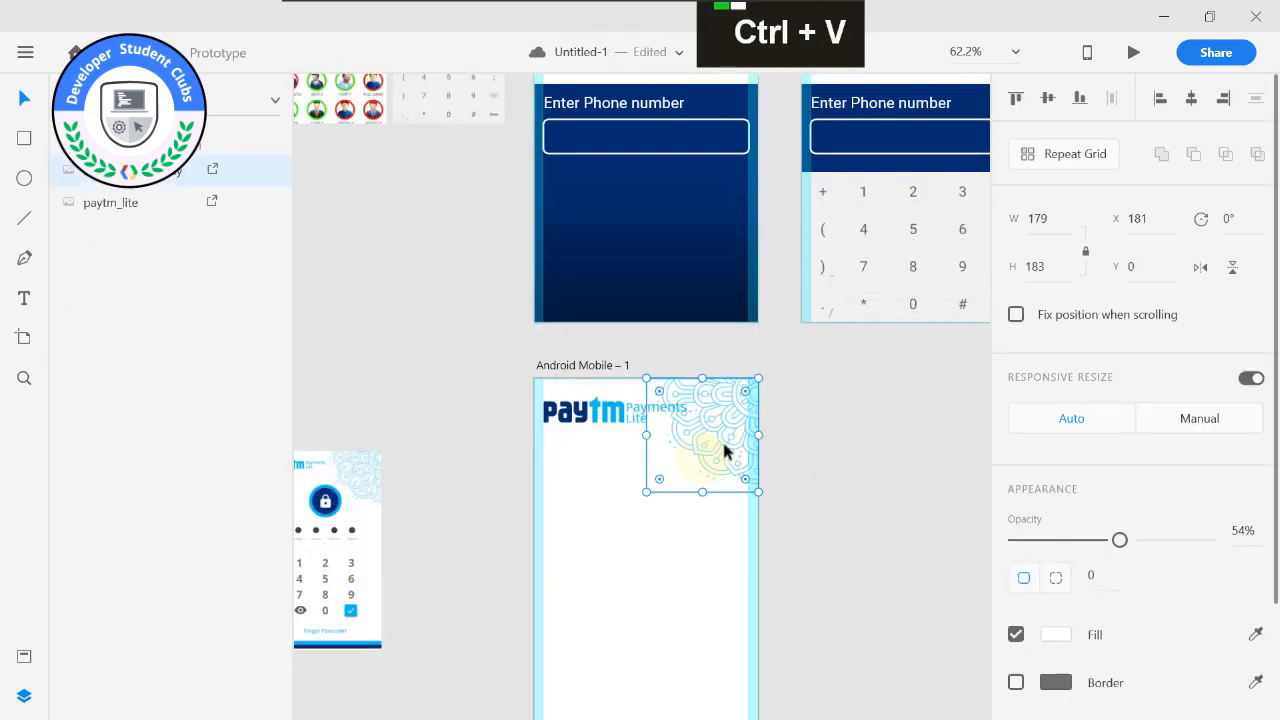
Shrink the floral pattern to about 167 × 171 in its corner and scale the logo down to about 200 × 36.
left_click_drag(645, 492, 655, 486)
left_click(684, 420)
left_click_drag(686, 425, 668, 422)
left_click(918, 450)
Set the opacity of the floral pattern on Android Mobile – 1 to 51%.
left_click(609, 408)
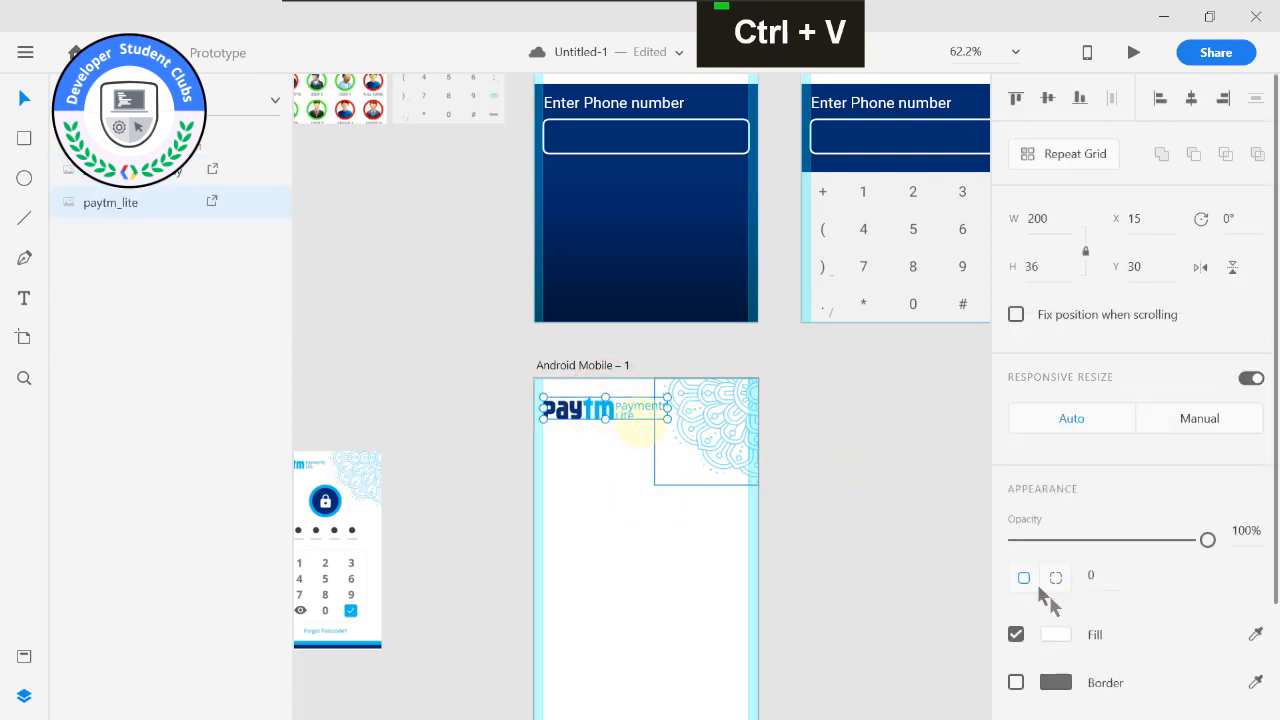
left_click_drag(1205, 545, 1111, 538)
left_click(740, 449)
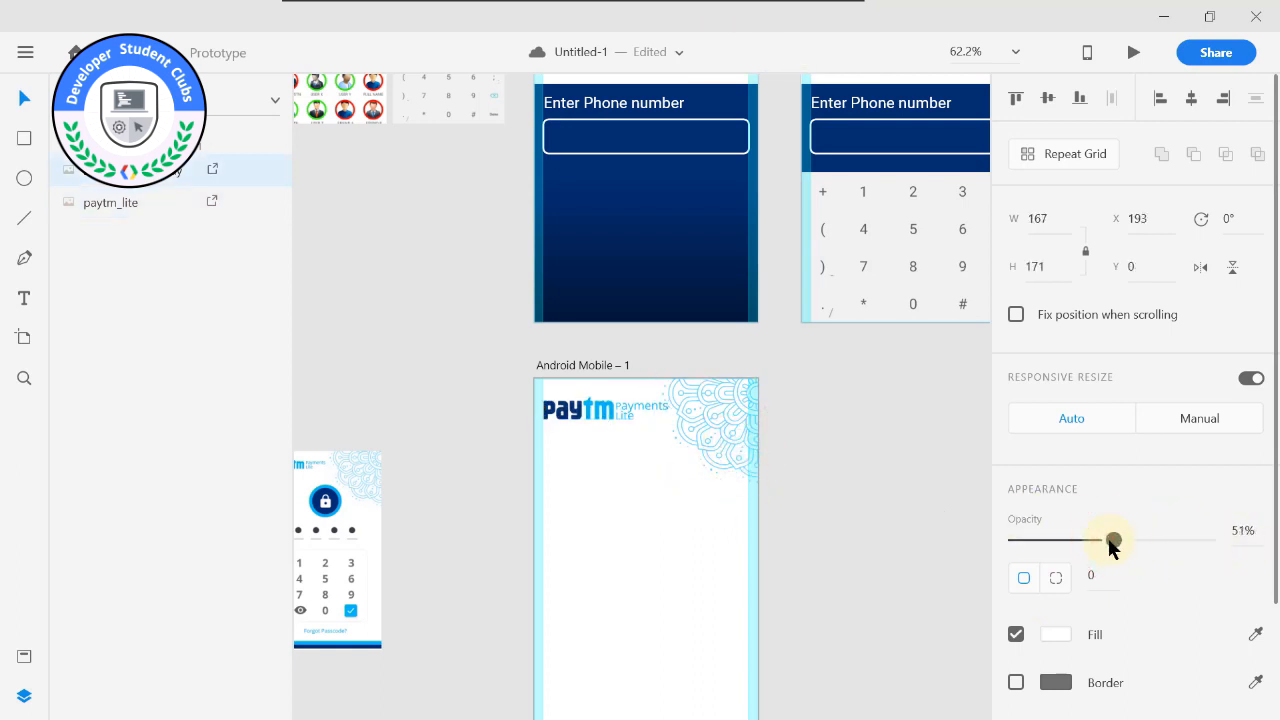
left_click(851, 492)
Check the lock icon in the reference image, then switch to File Explorer and open the SVG folder inside SOURCE FILES.
middle_click(443, 449)
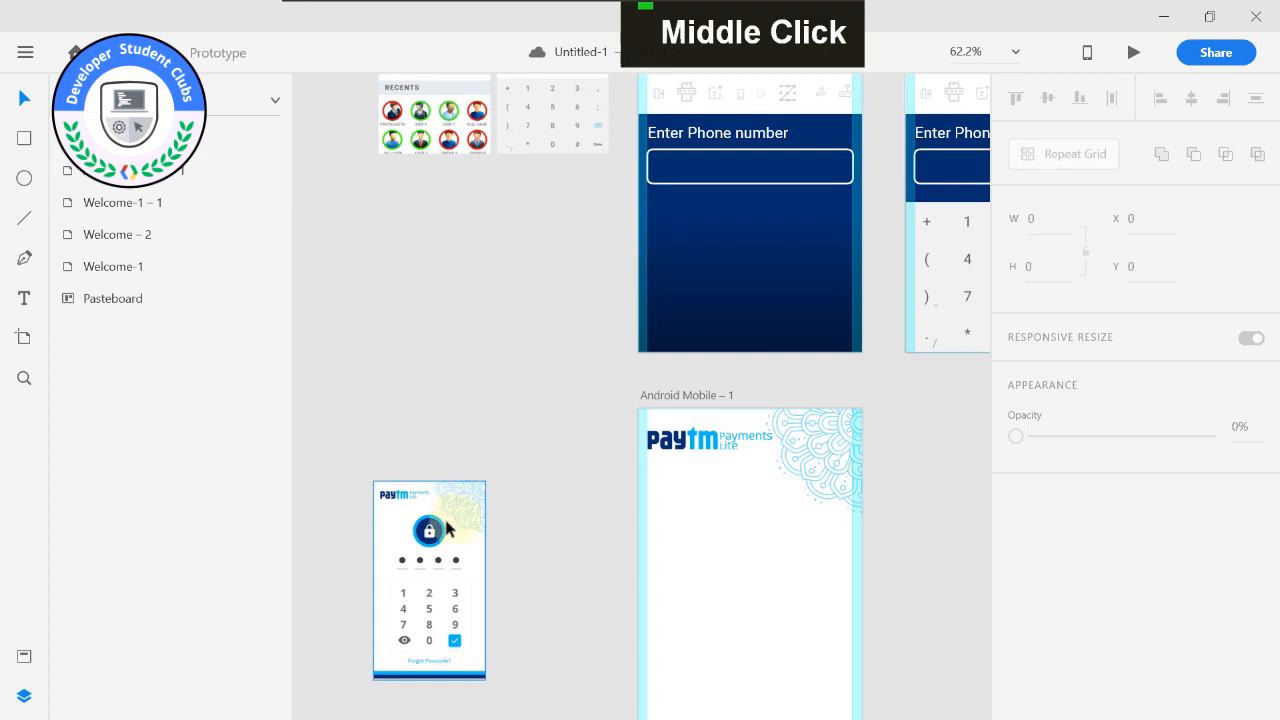
scroll(436, 535, "up", 5, "alt")
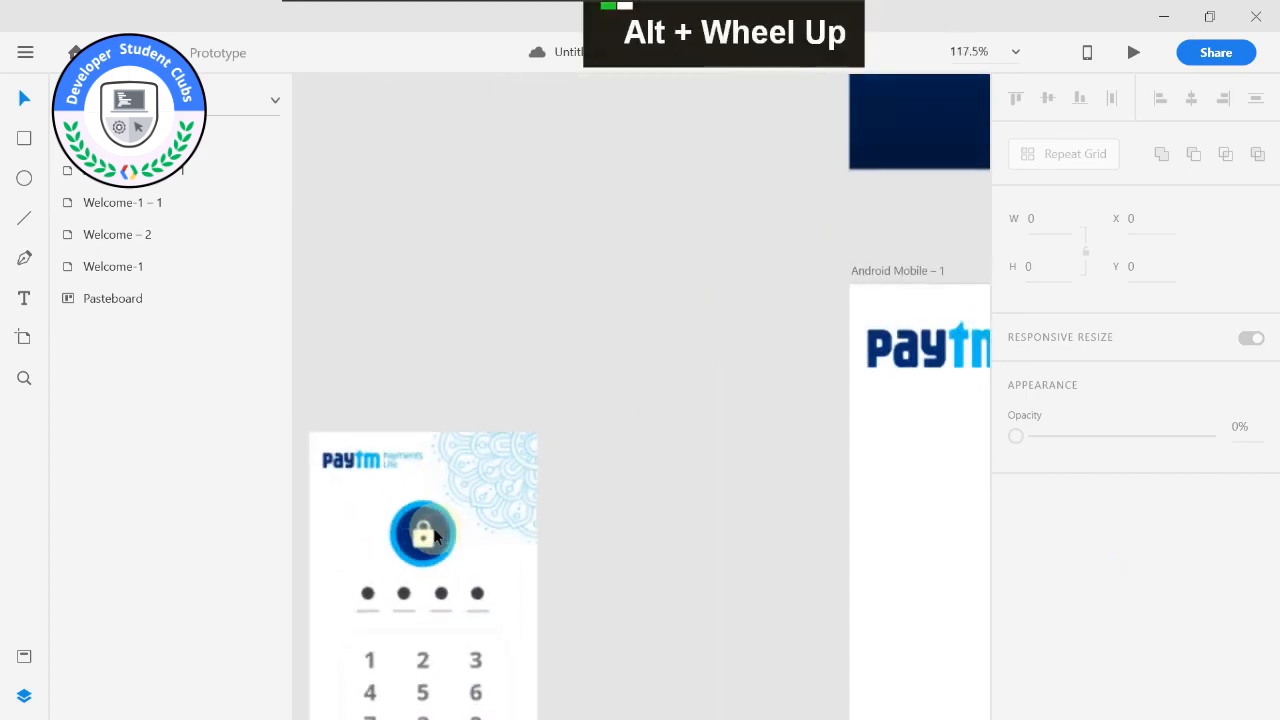
scroll(511, 540, "down", 2, "alt")
scroll(617, 414, "down", 3, "alt")
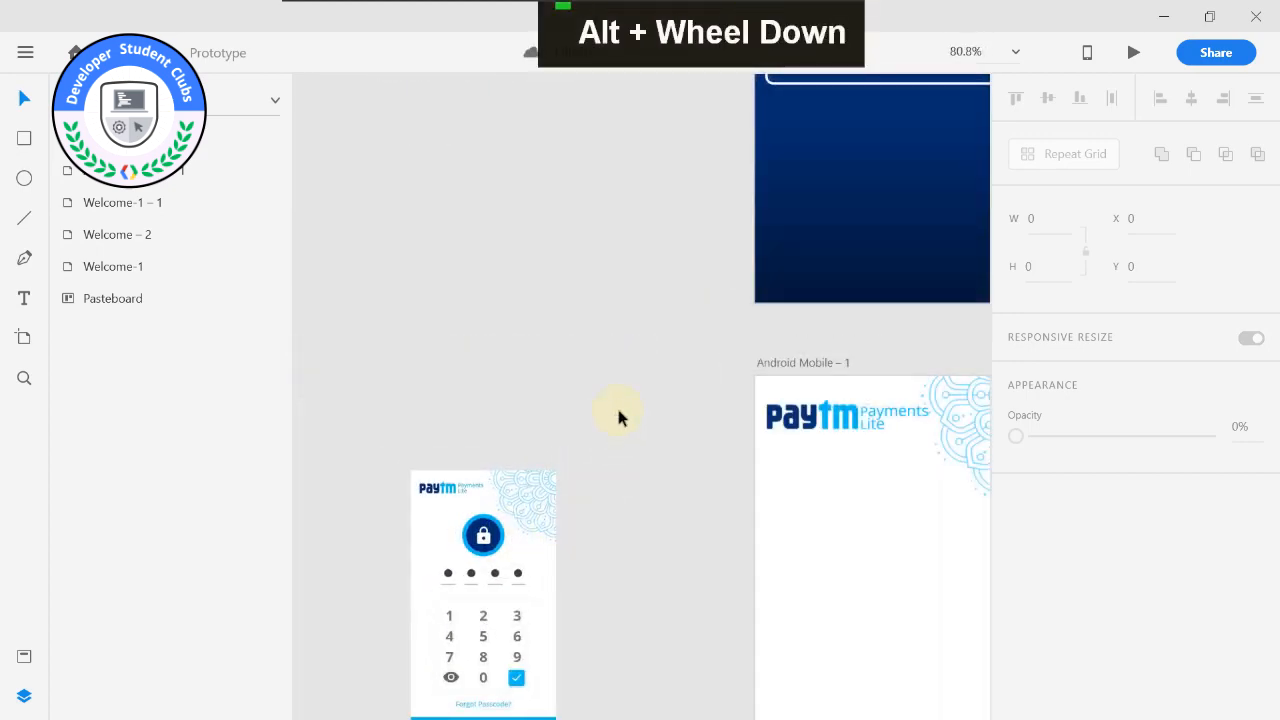
middle_click(614, 409)
key("super")
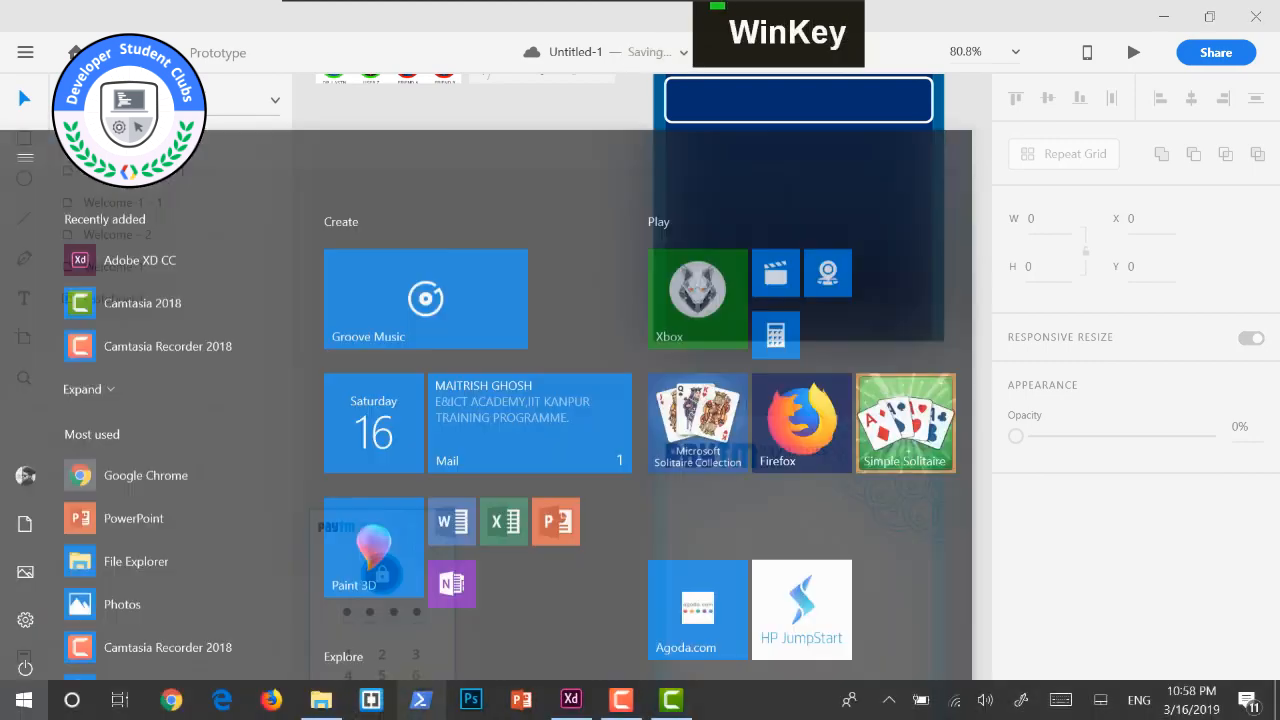
left_click(320, 712)
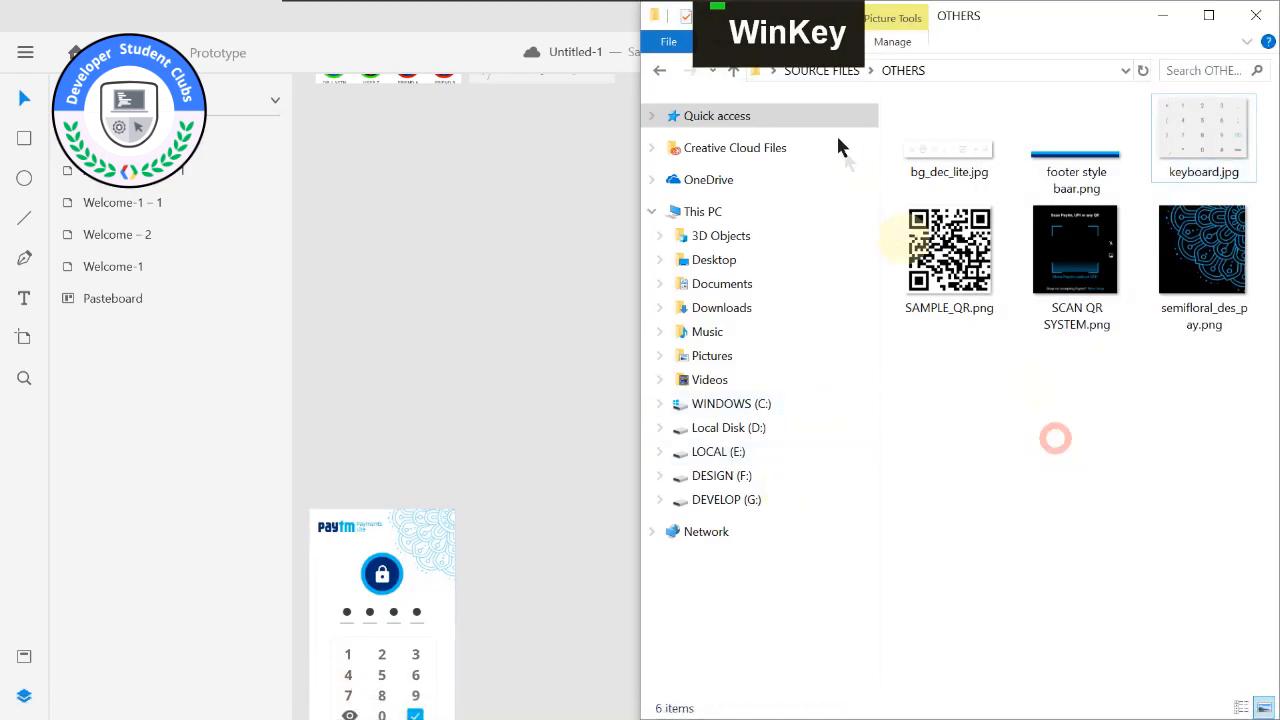
left_click(659, 72)
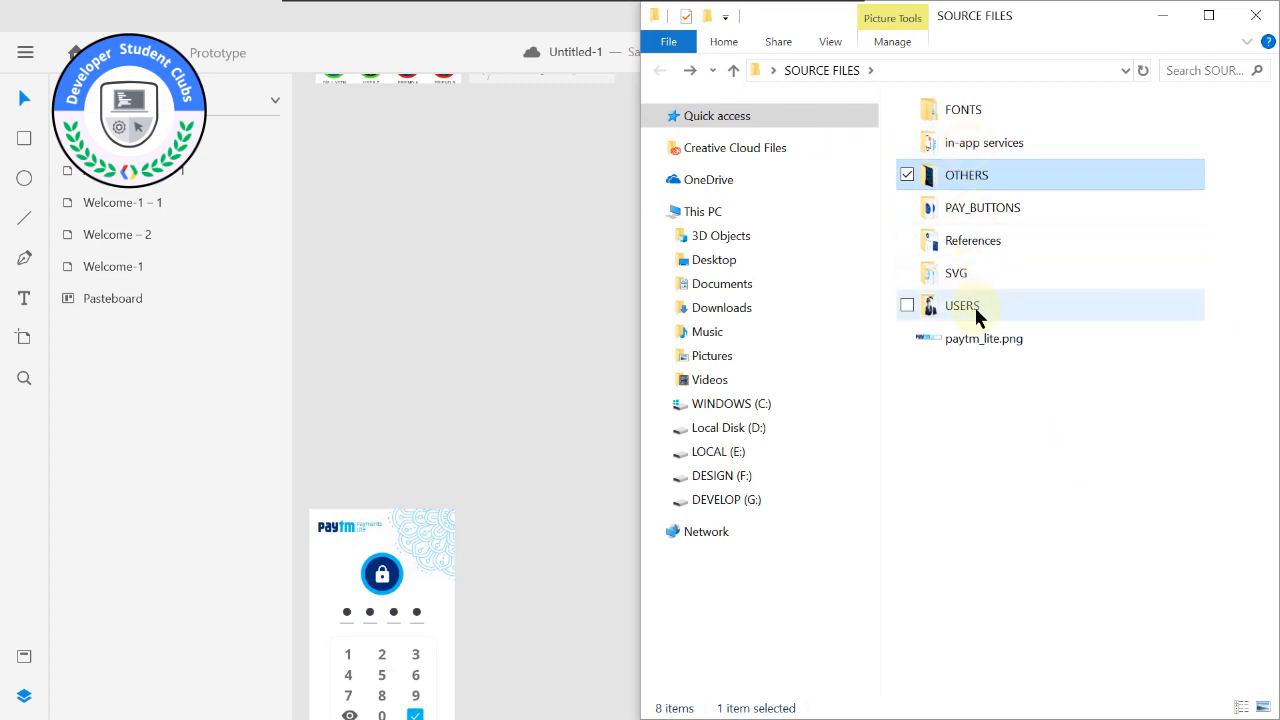
double_click(976, 272)
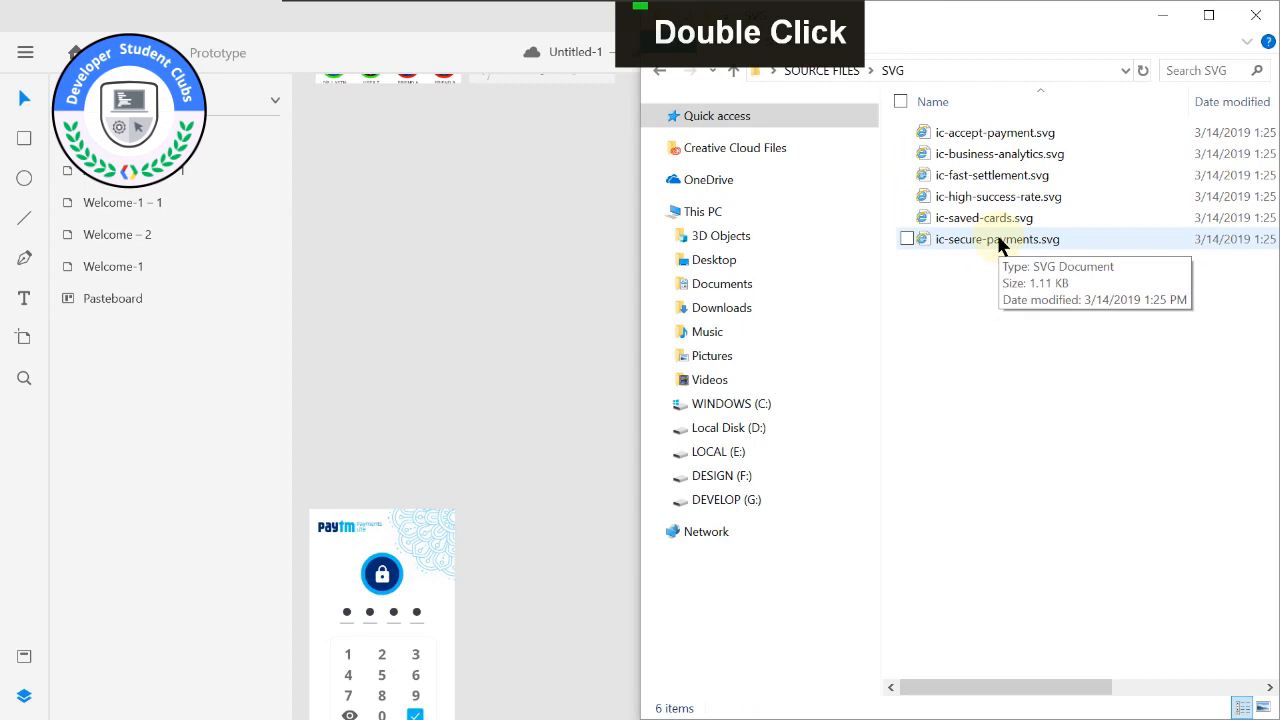
Place ic-secure-payments.svg on Android Mobile – 1 below the logo, at about X 150, Y 118.
left_click(998, 242)
left_click_drag(514, 317, 728, 463)
left_click(555, 397)
left_click_drag(786, 513, 760, 518)
Enlarge the lock icon proportionally about its centre to about 60.71 × 60.71.
scroll(840, 534, "up", 3)
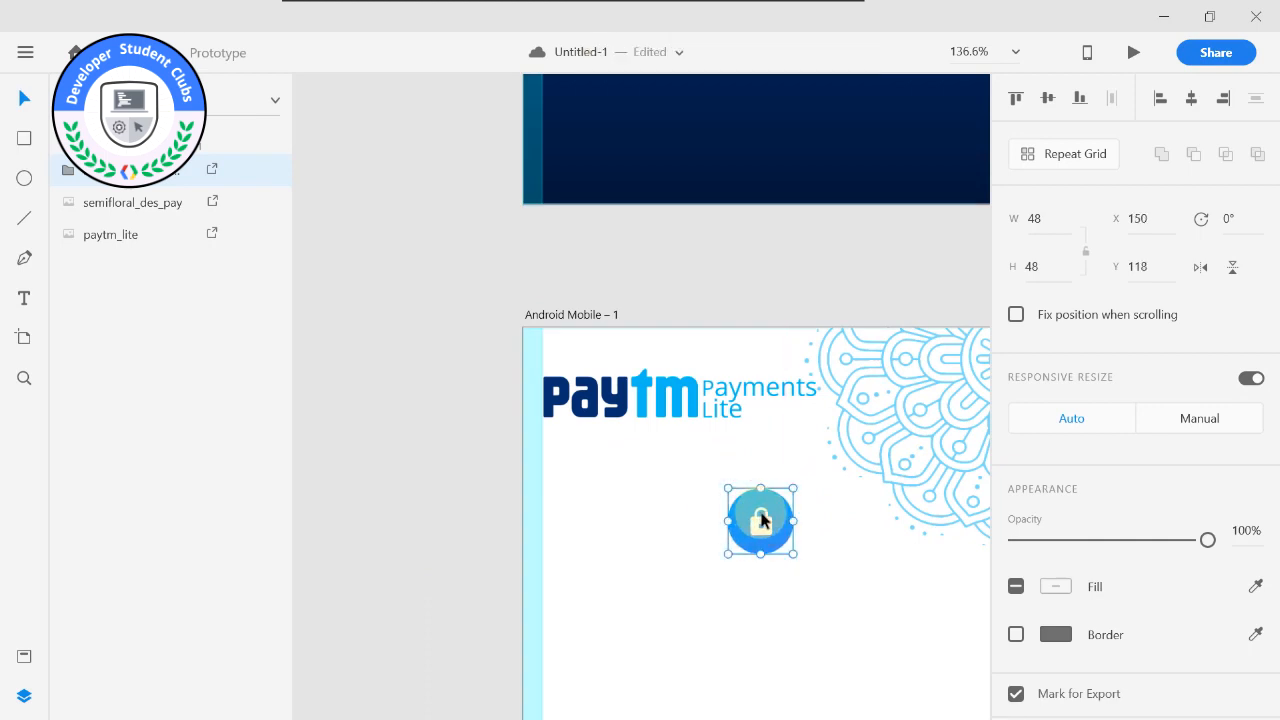
scroll(760, 512, "up", 5)
scroll(737, 480, "up", 3)
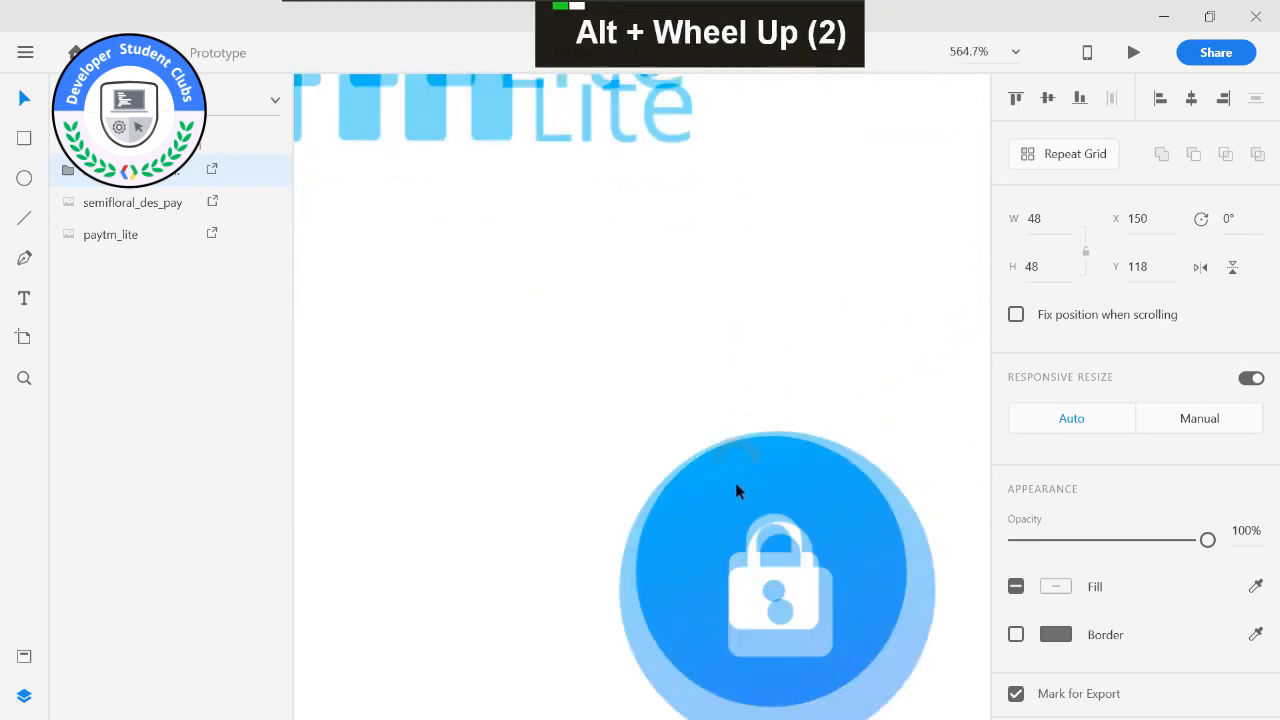
scroll(708, 390, "up", 2)
scroll(710, 388, "up", 2)
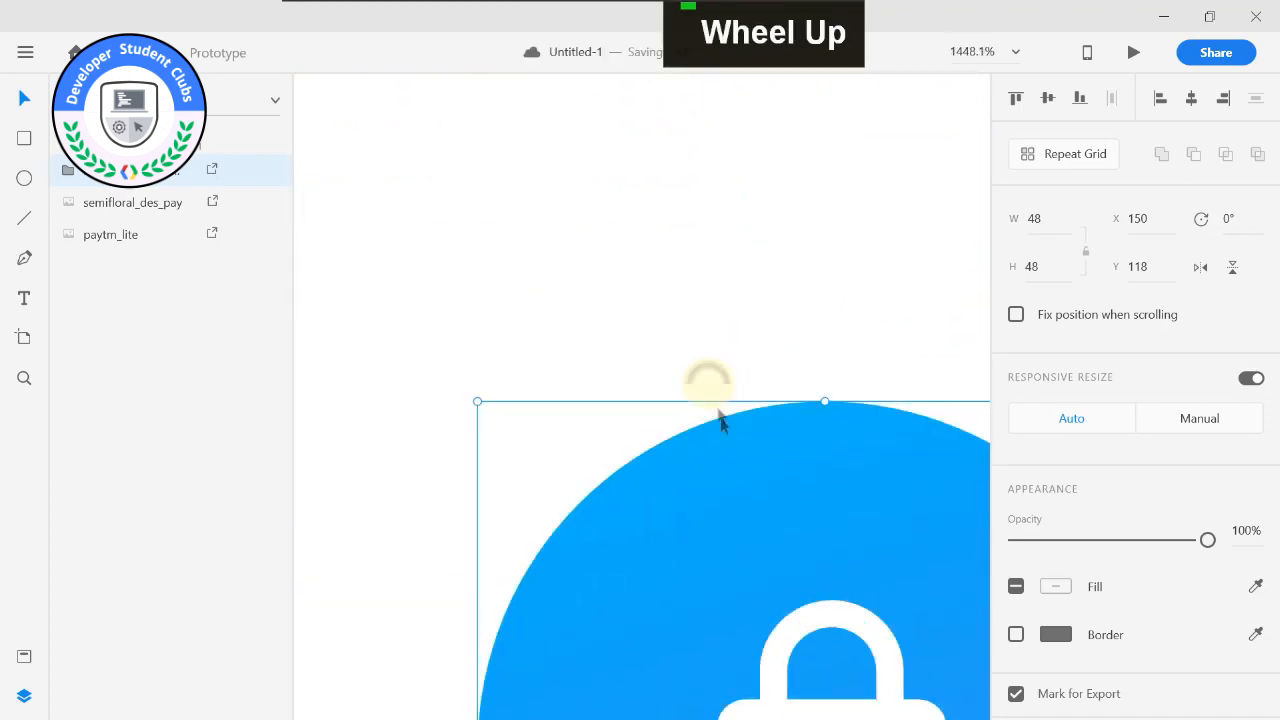
scroll(714, 386, "up", 3)
scroll(683, 371, "up", 1)
scroll(714, 420, "up", 1)
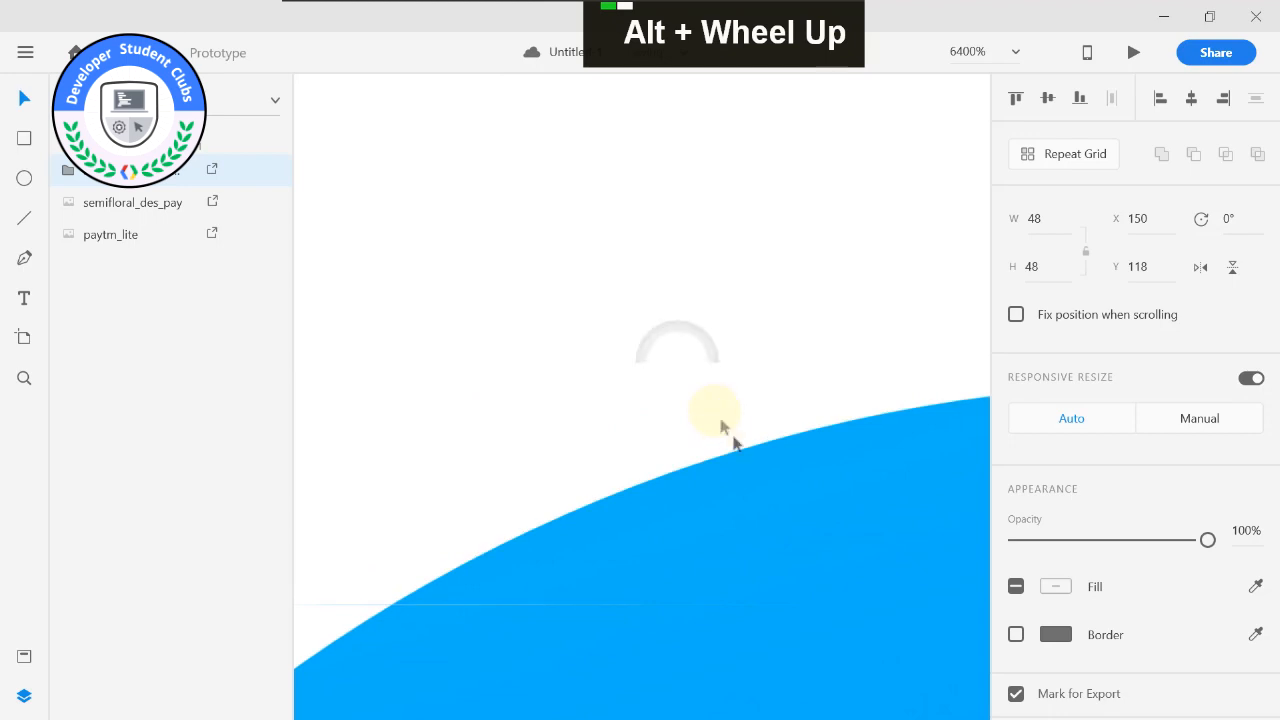
scroll(734, 443, "down", 5)
scroll(748, 468, "down", 1)
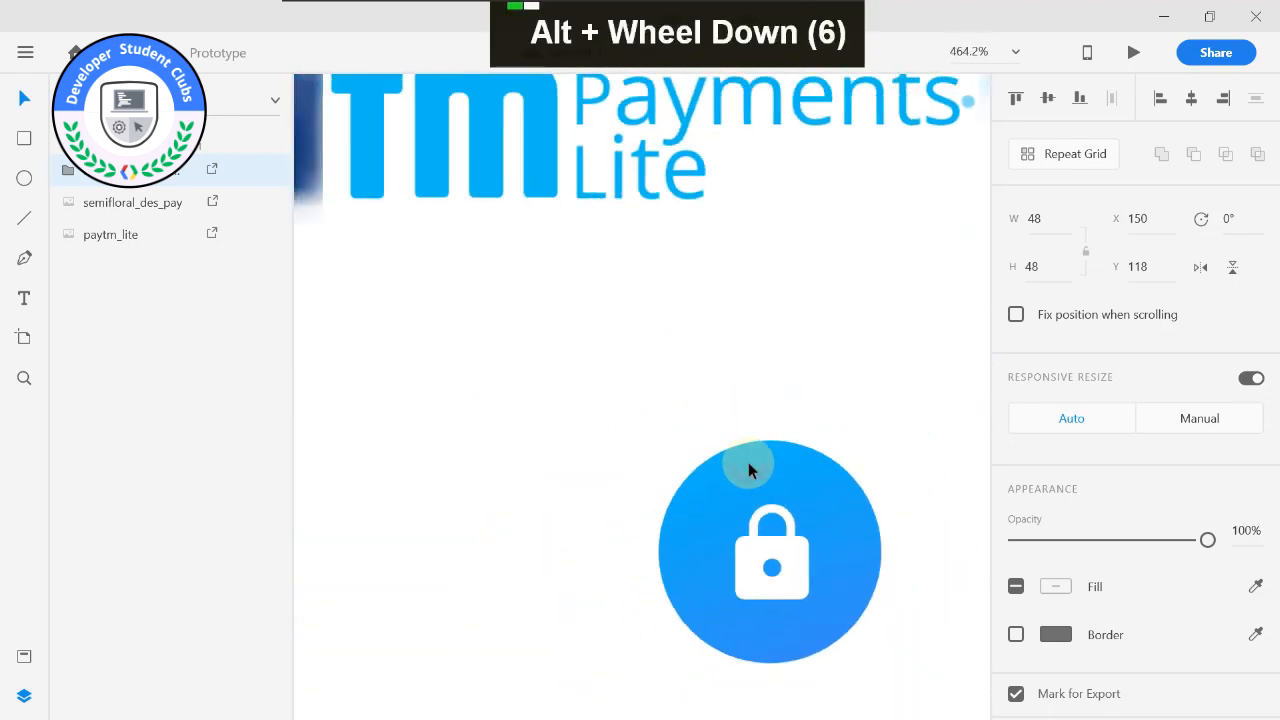
left_click_drag(656, 441, 624, 410)
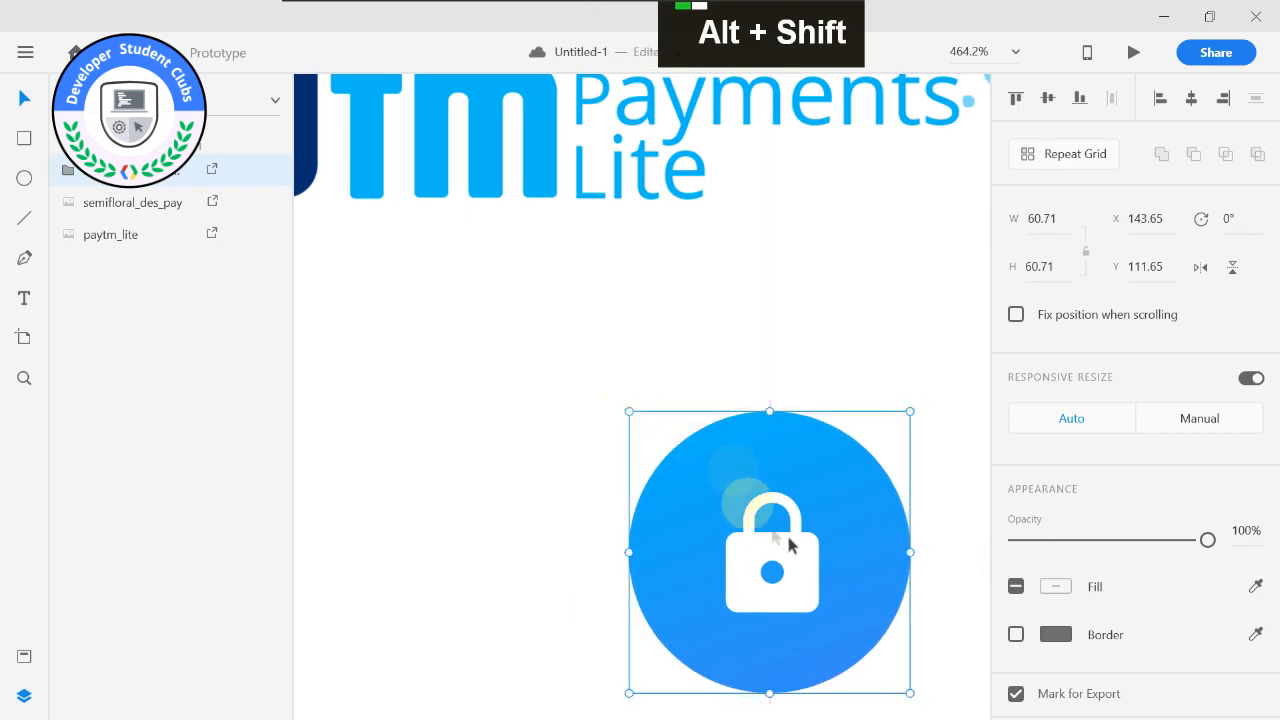
scroll(789, 545, "up", 2)
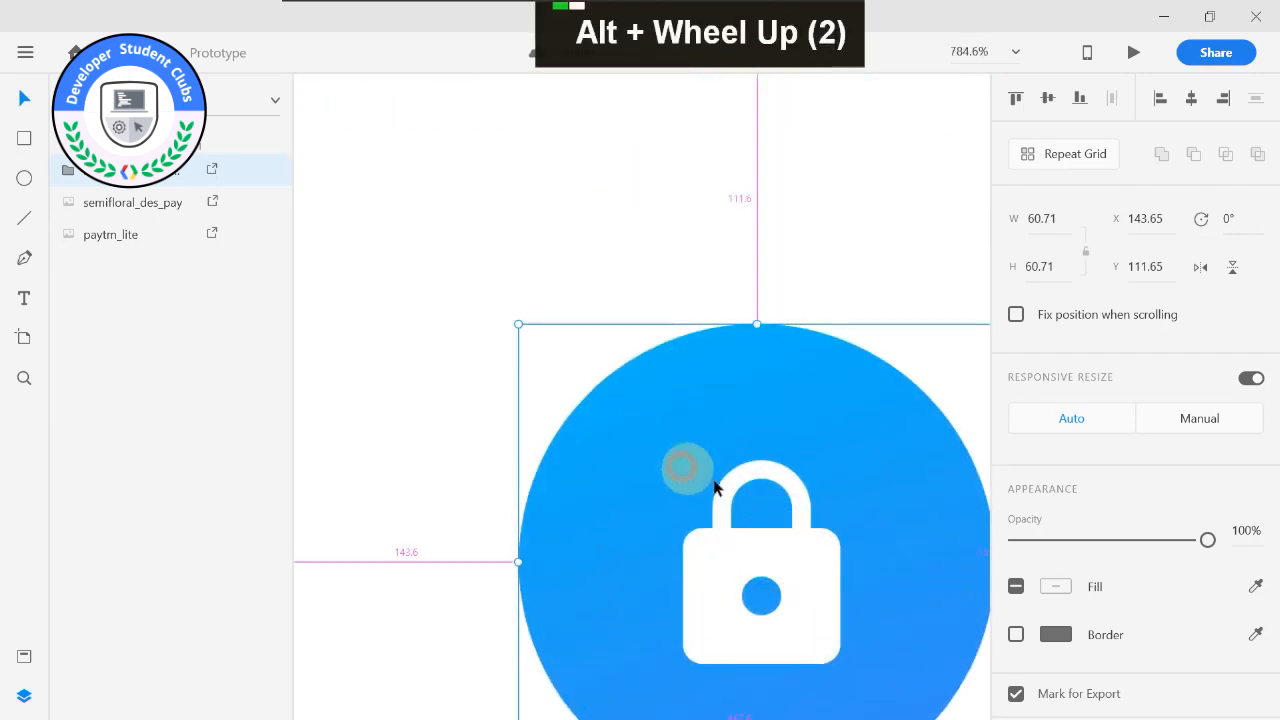
Enlarge the lock icon proportionally to about 87.74 × 87.74 and position it at about X 136.13, Y 123.13.
scroll(714, 487, "down", 3)
middle_click(591, 366)
scroll(672, 450, "down", 3)
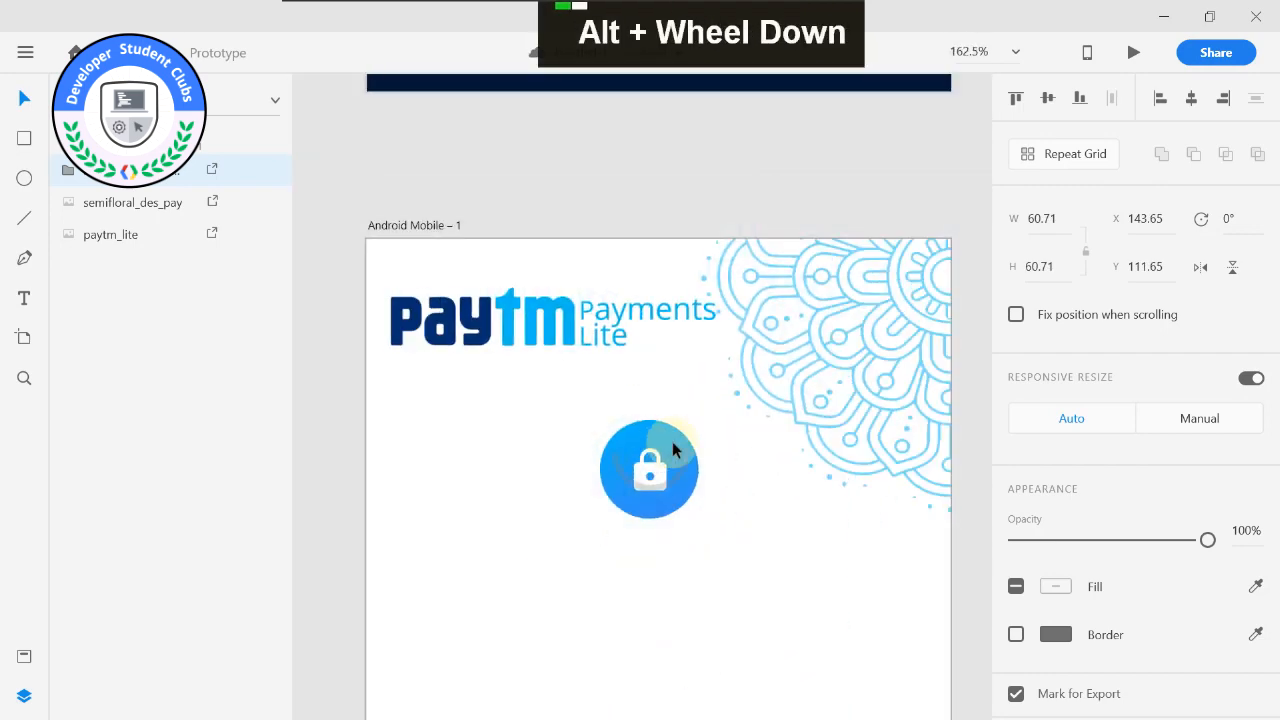
left_click(668, 451)
key("alt+shift")
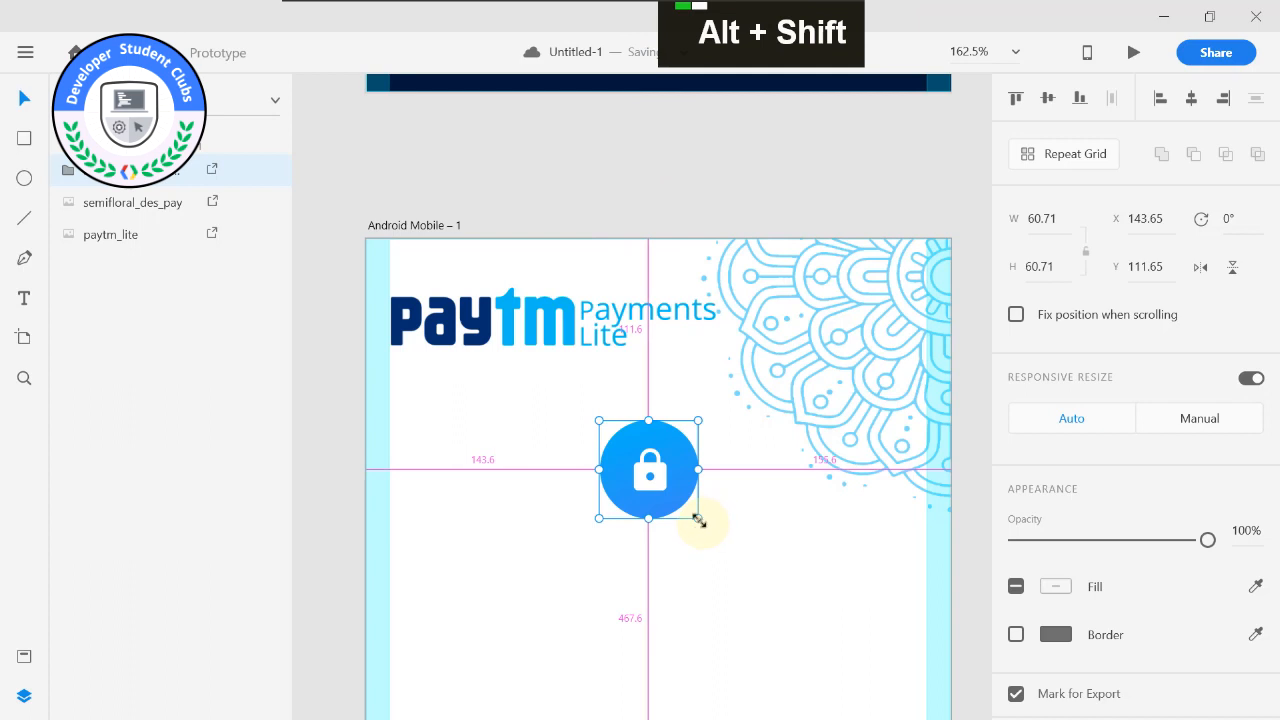
mouse_move(697, 517)
left_mouse_down()
mouse_move(723, 537)
mouse_move(706, 500)
mouse_move(713, 536)
left_mouse_up()
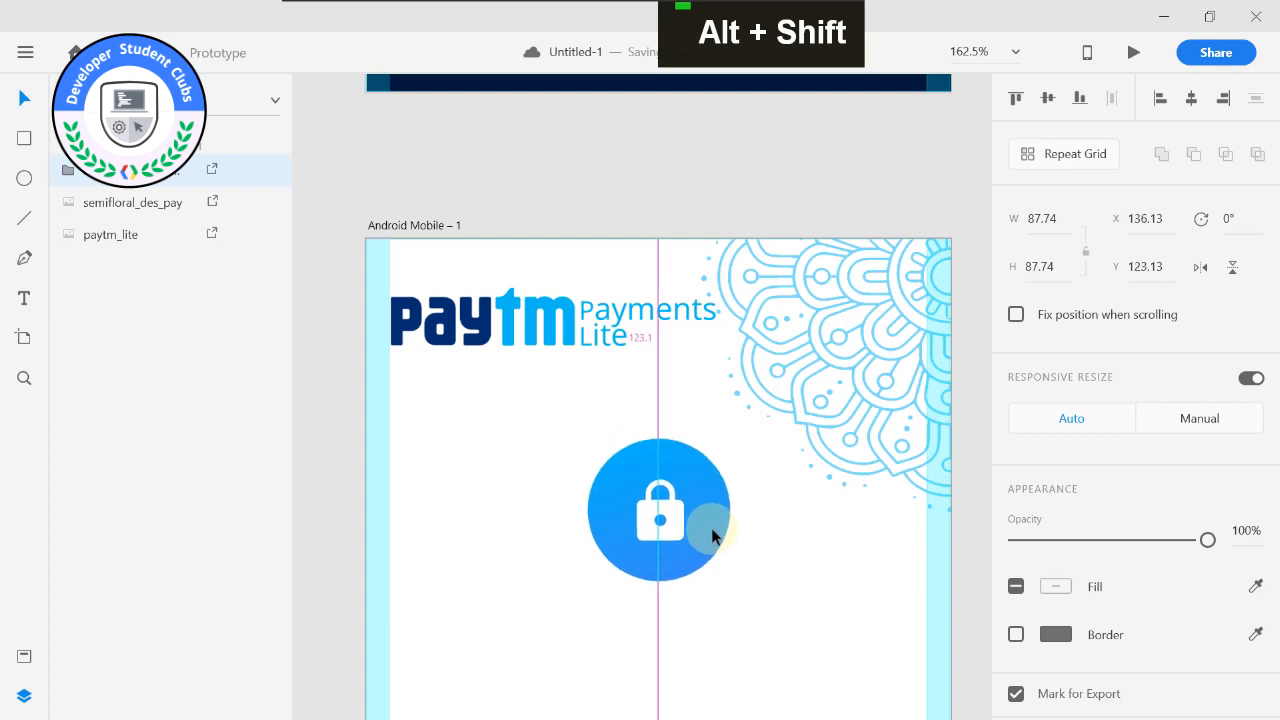
left_click_drag(713, 531, 713, 531)
left_click(789, 527)
Open the lock icon group and select its circular background, Ellipse 1.
scroll(741, 501, "up", 3)
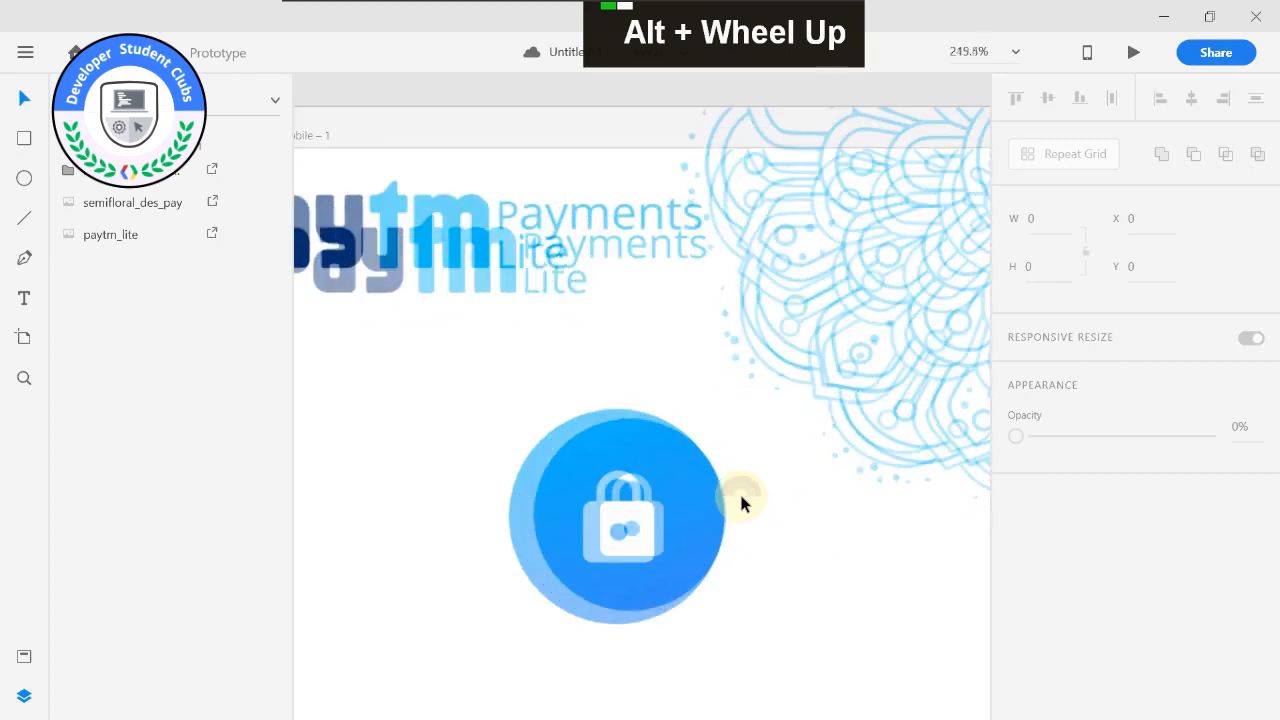
middle_click(730, 540)
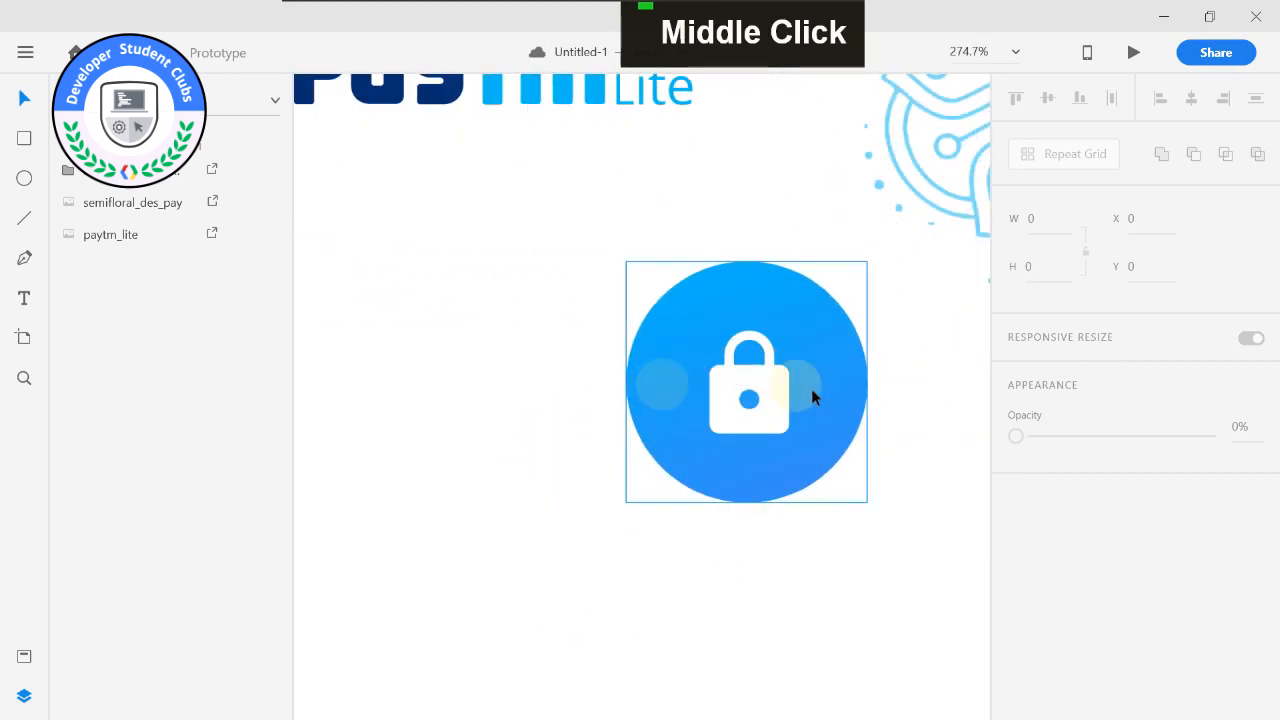
scroll(811, 388, "down", 5)
middle_click(823, 408)
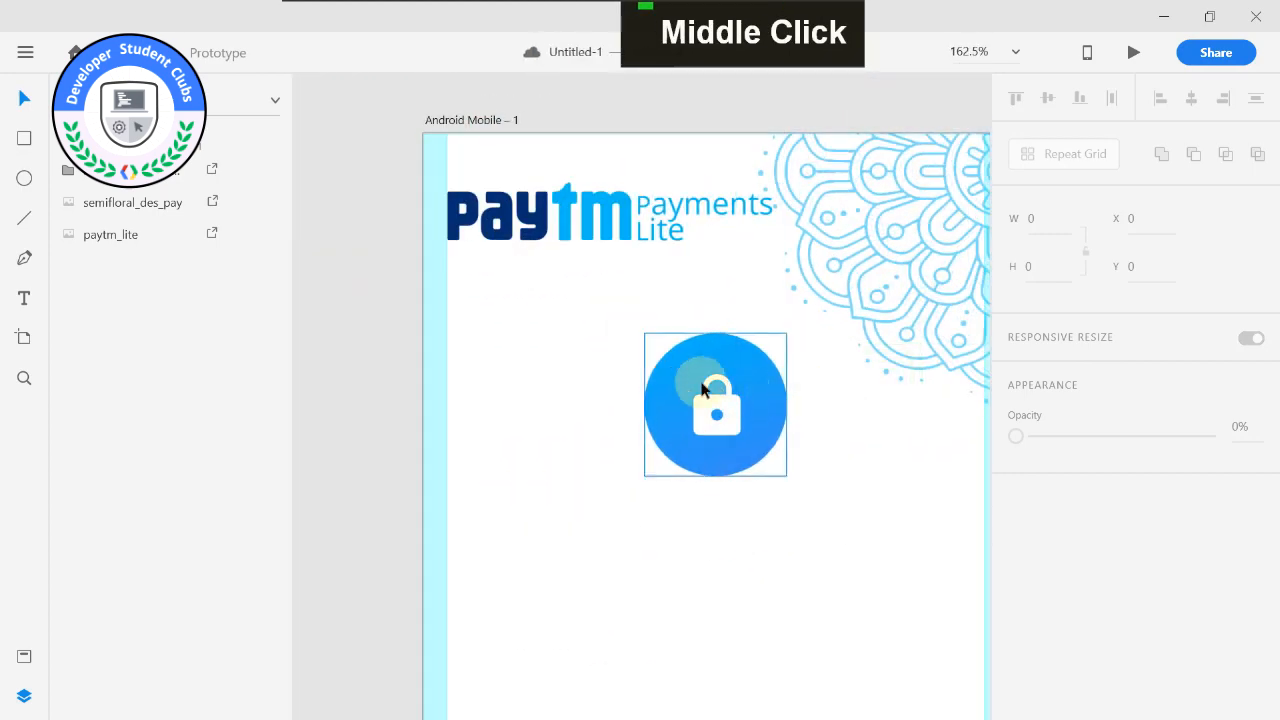
left_click(703, 390)
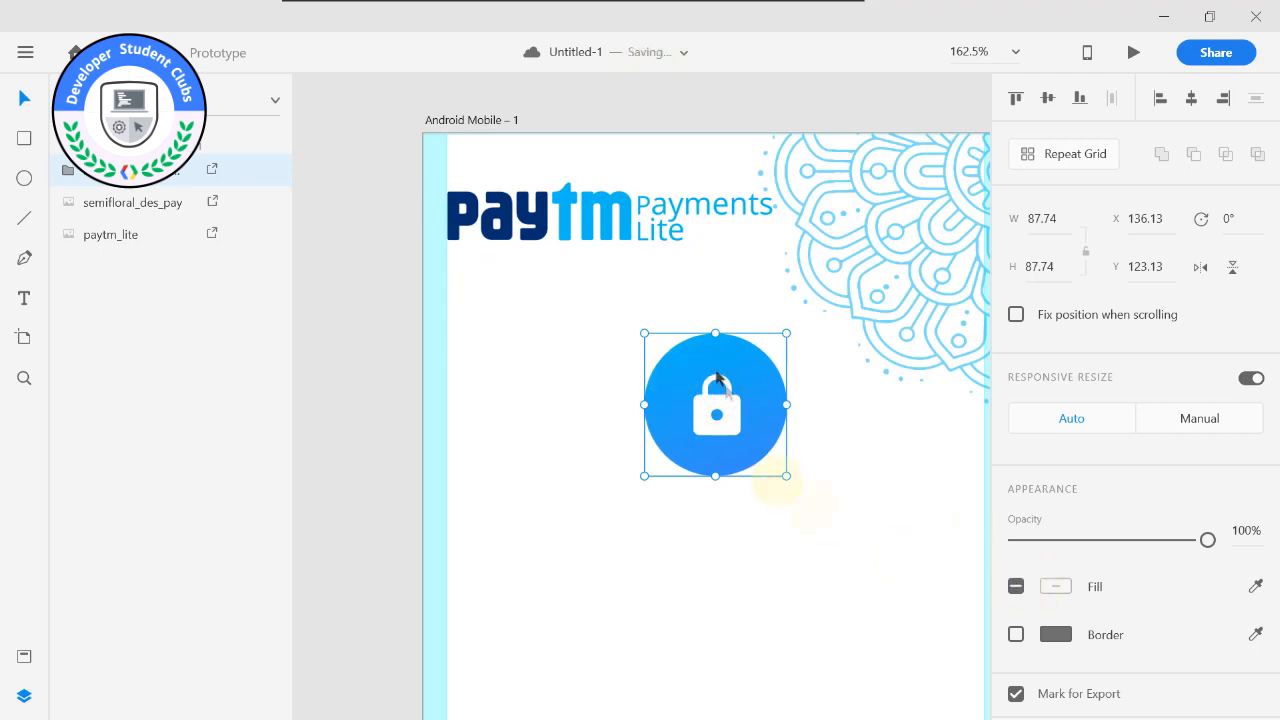
double_click(745, 415)
scroll(900, 349, "up", 6)
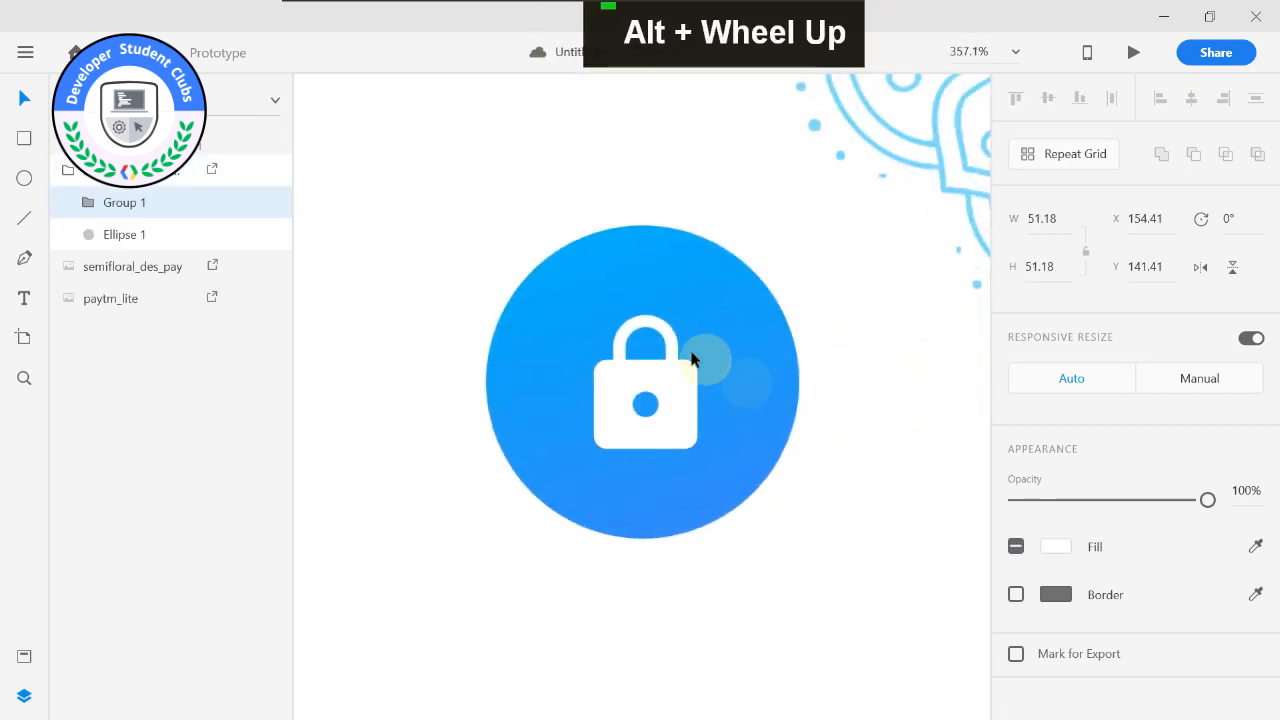
scroll(692, 360, "up", 2)
left_click(803, 362)
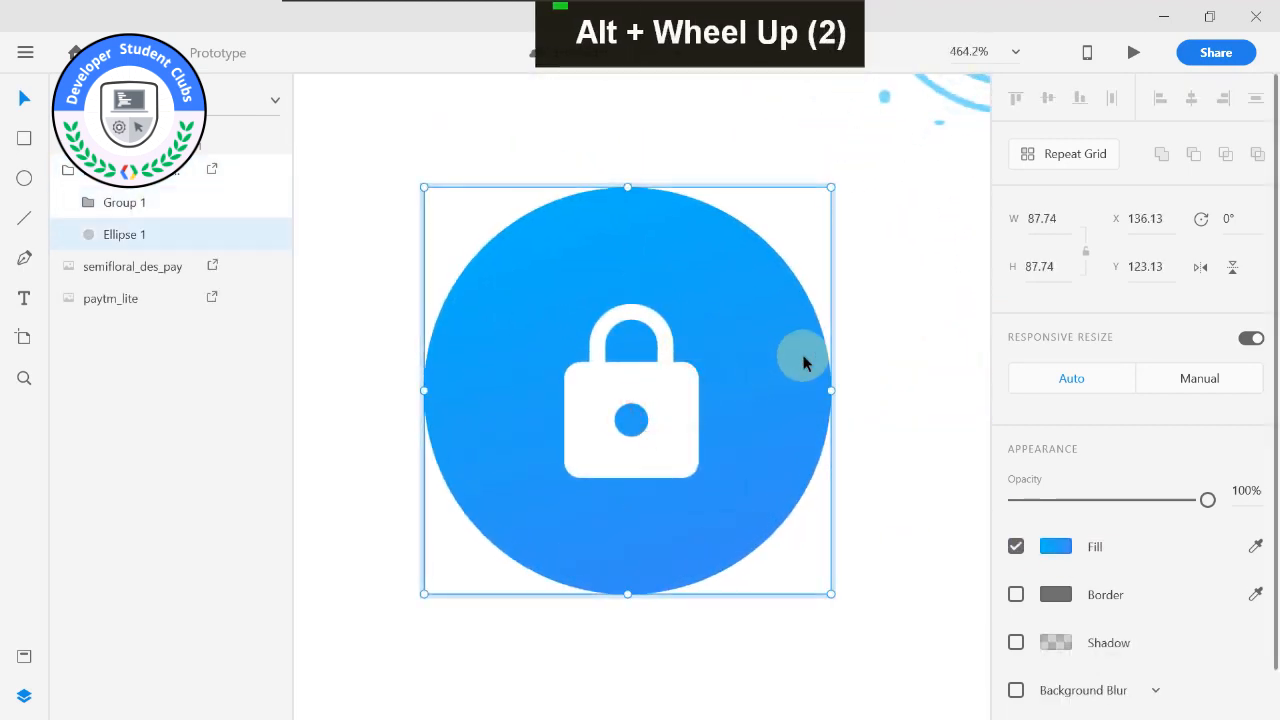
double_click(805, 360)
left_click(640, 377)
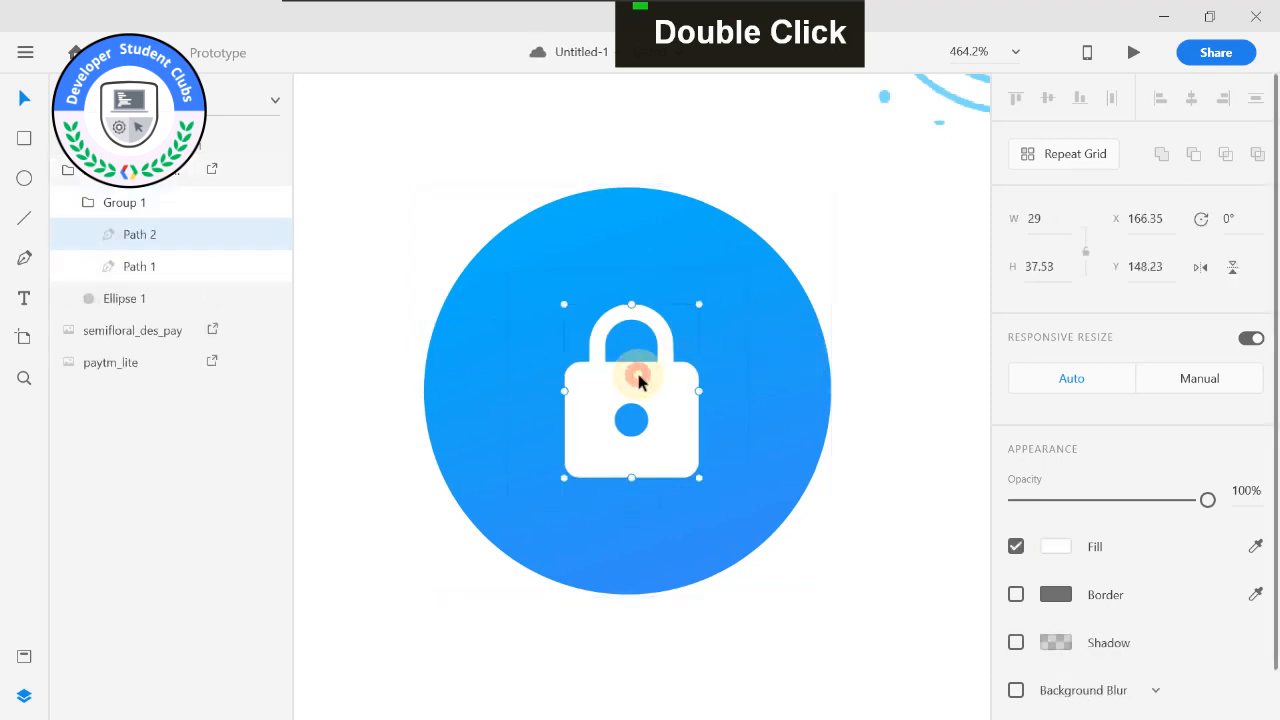
left_click(733, 328)
left_click(784, 378)
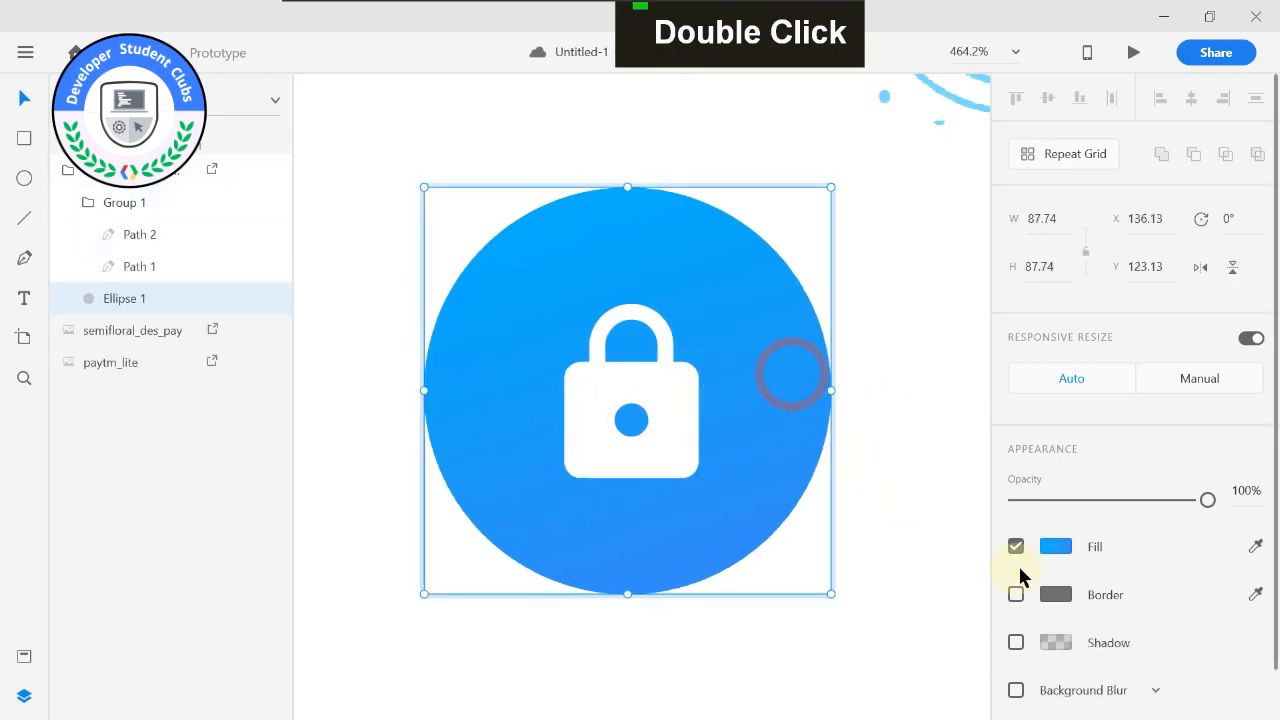
left_click(1016, 594)
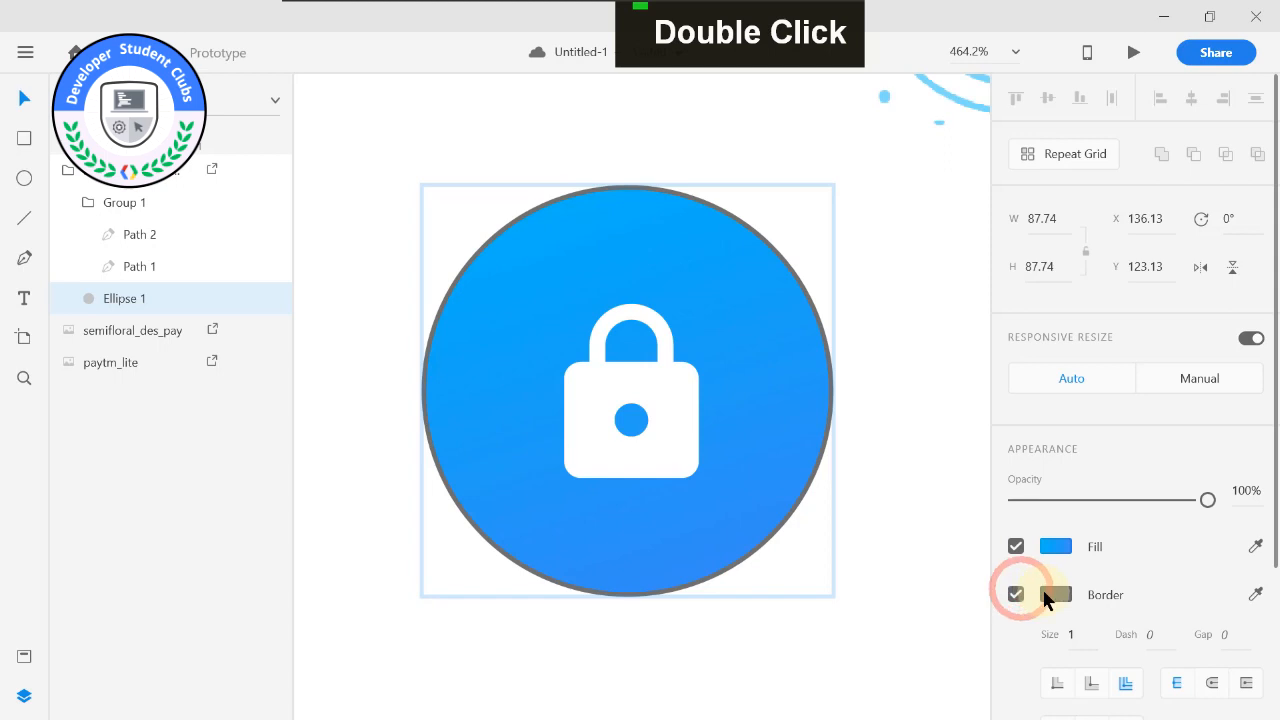
left_click(1052, 593)
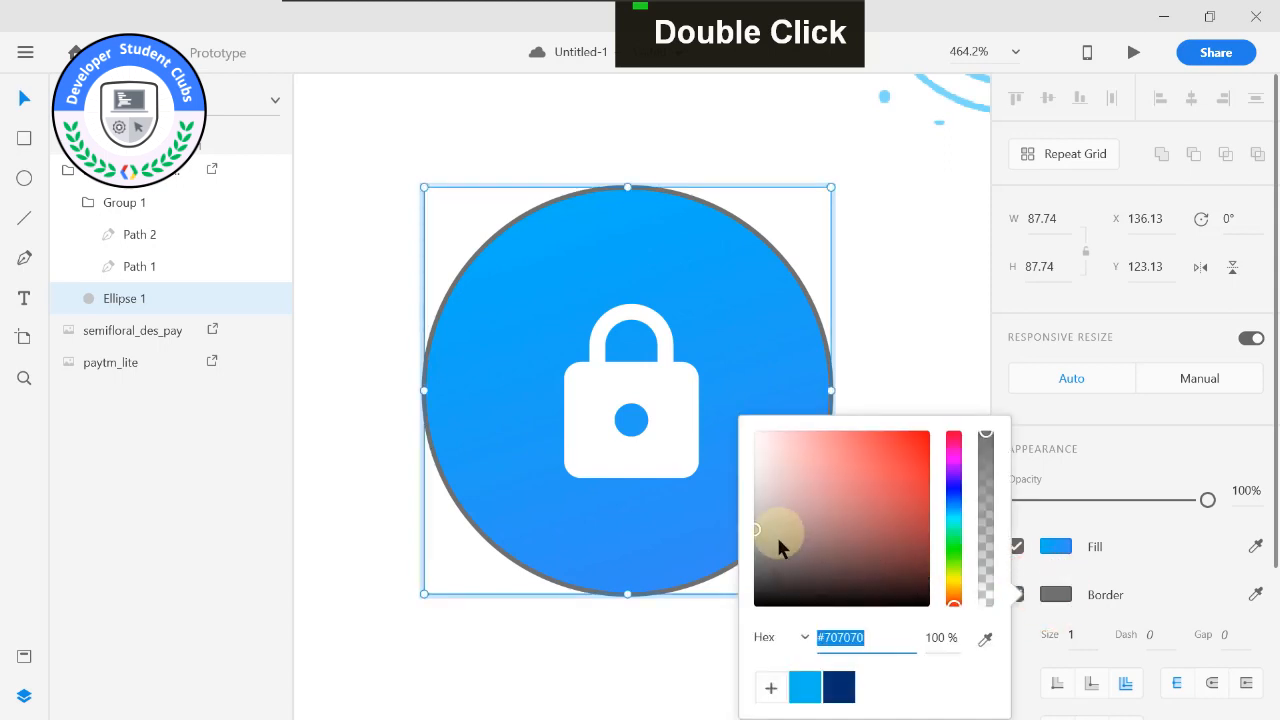
left_click(839, 687, "shift")
left_click(1083, 630)
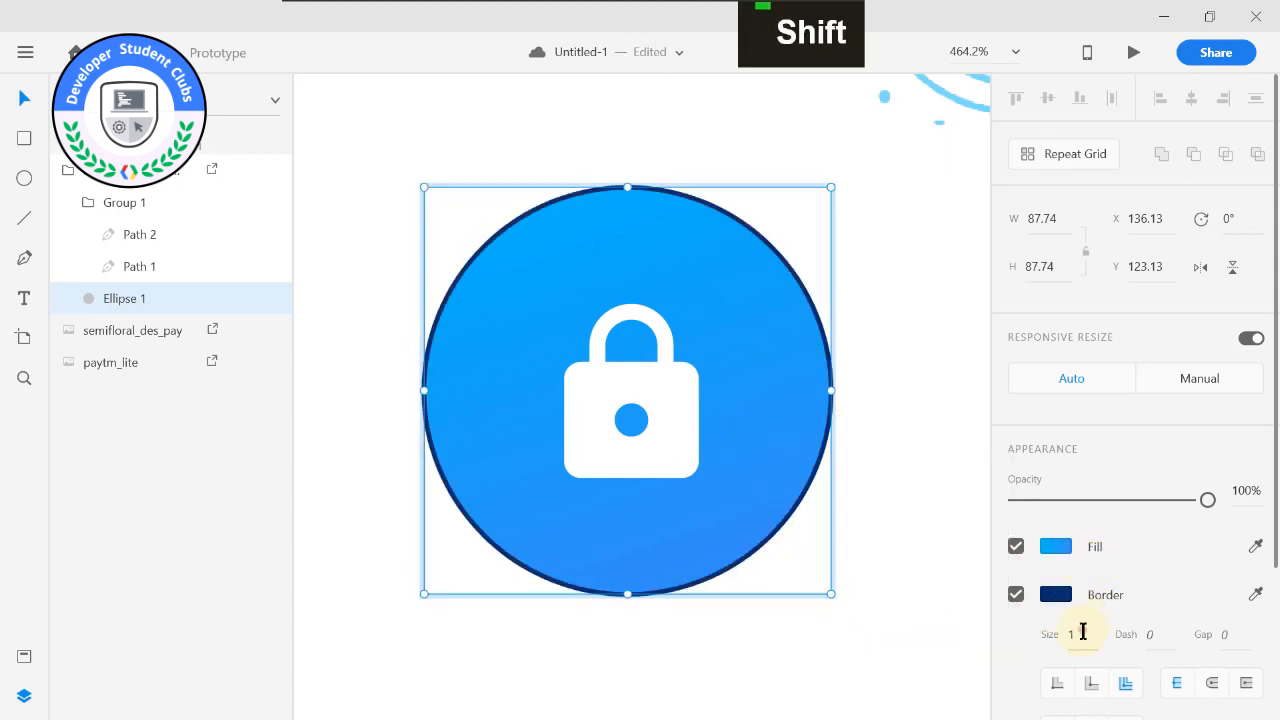
left_click(1017, 595)
key("2")
key("0")
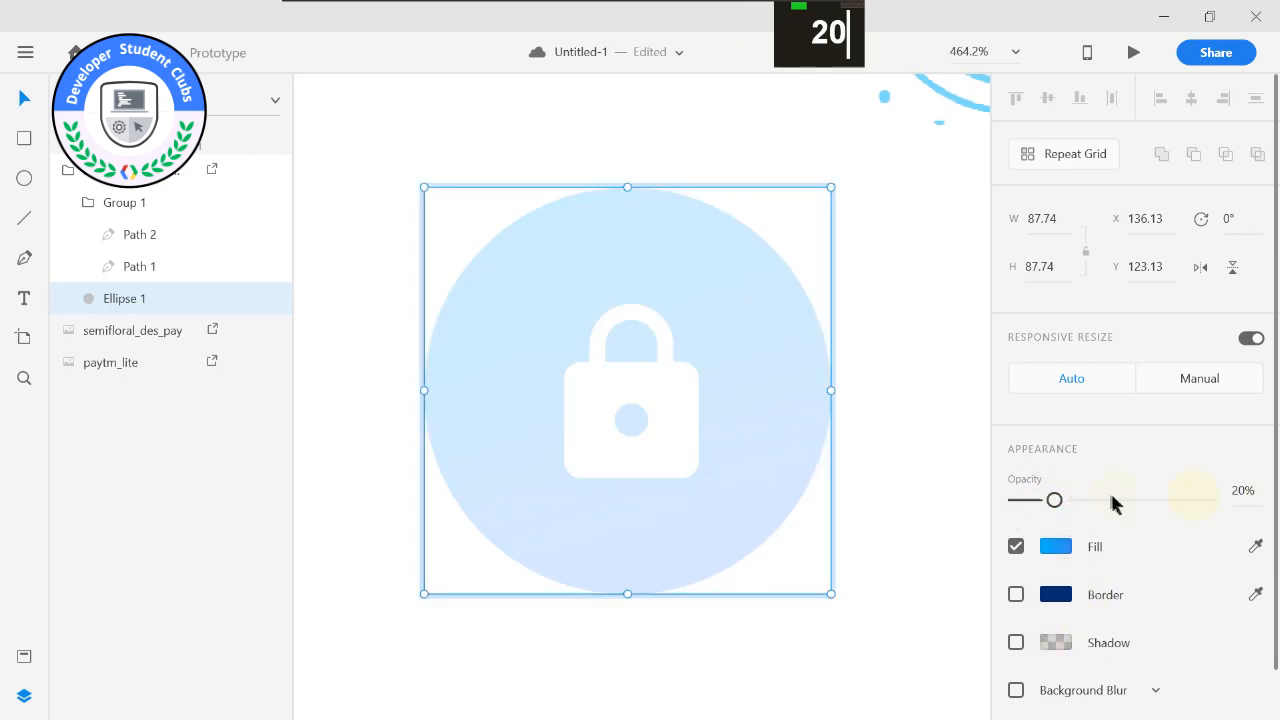
left_click_drag(1057, 501, 1272, 507)
Give the lock icon's background circle a dark blue #042E6F border with size 20.
left_click(1053, 599)
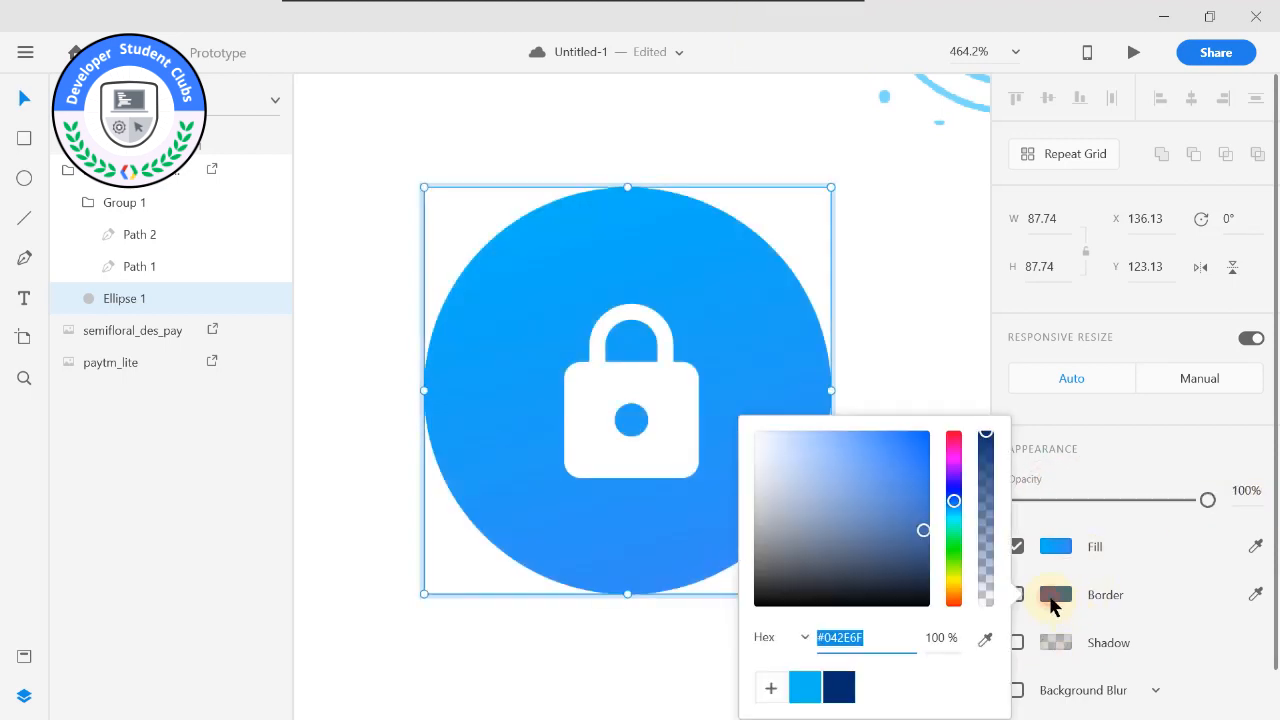
type("20")
key("BackSpace")
key("BackSpace")
left_click(847, 680)
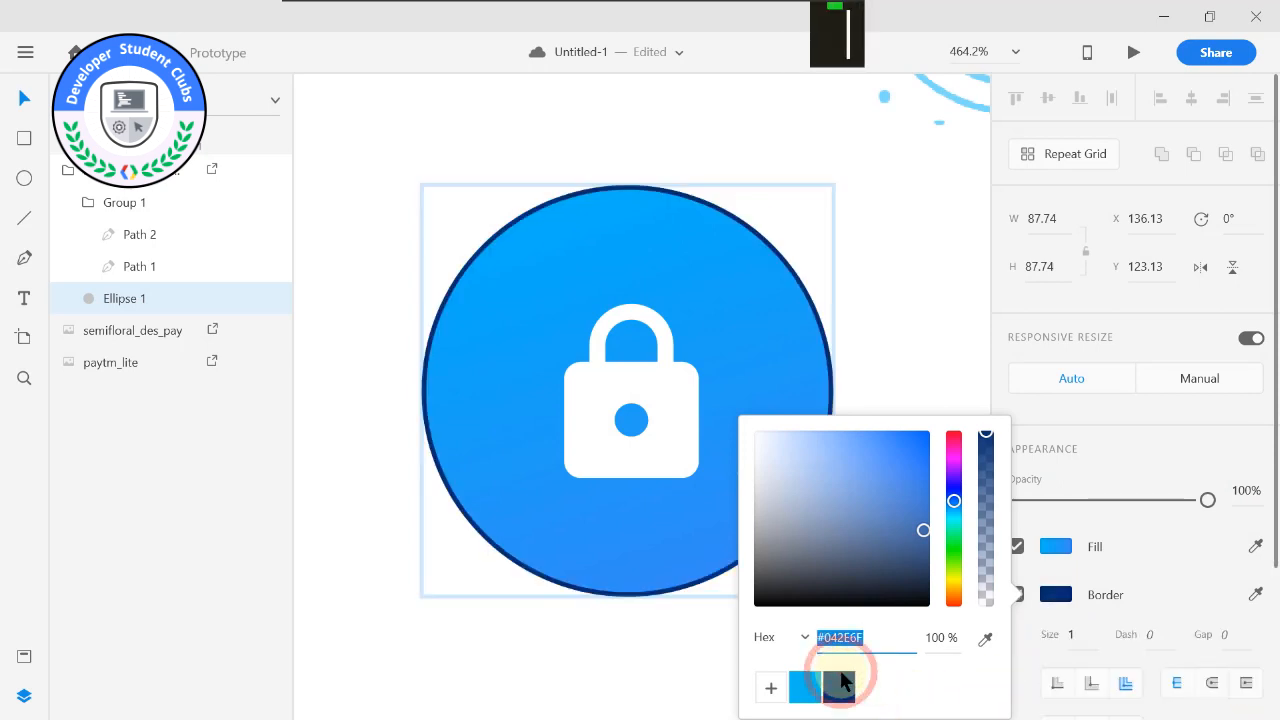
left_click(1106, 620)
left_click(1078, 634)
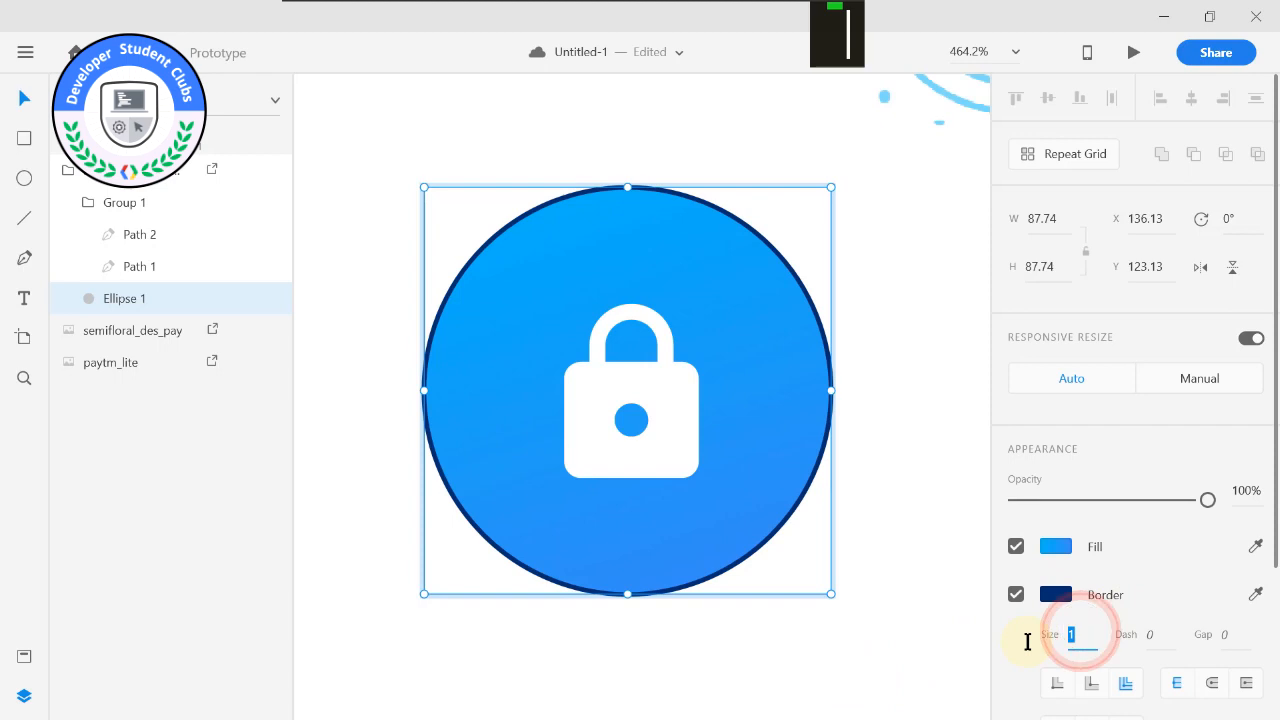
type("20")
key("Return")
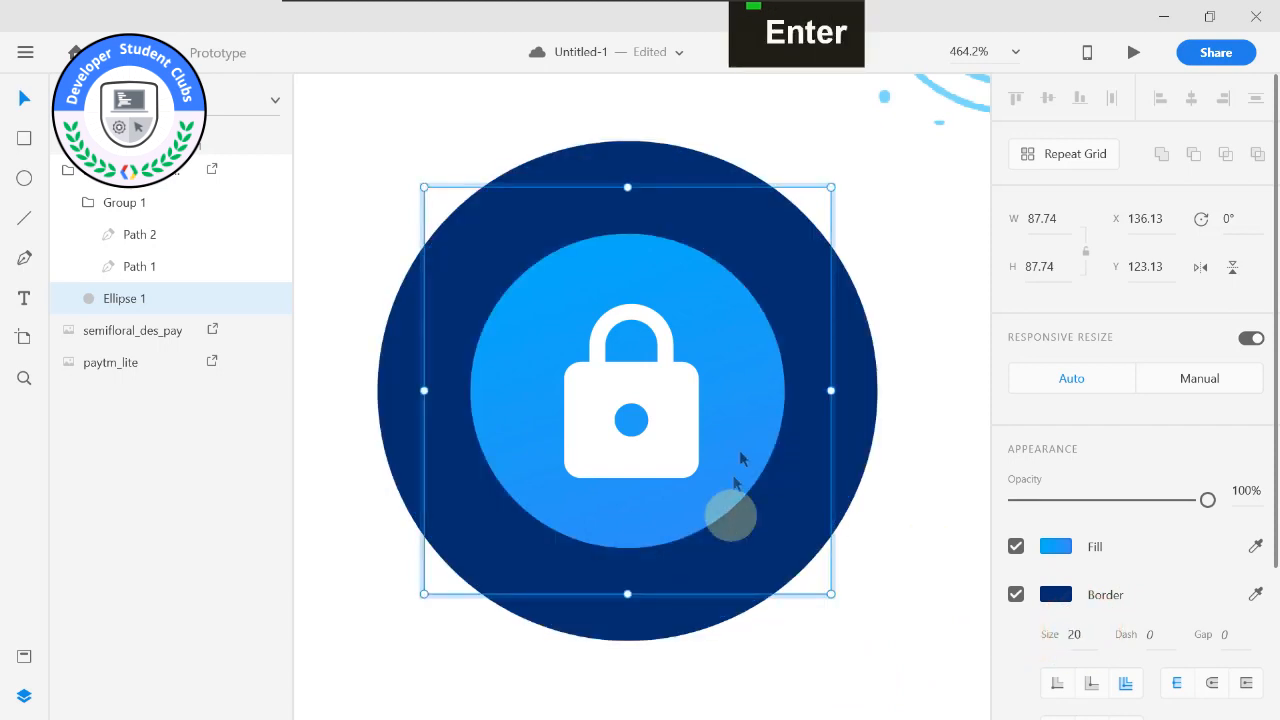
Change the background circle's fill from a linear gradient to a solid color.
left_click(1054, 547)
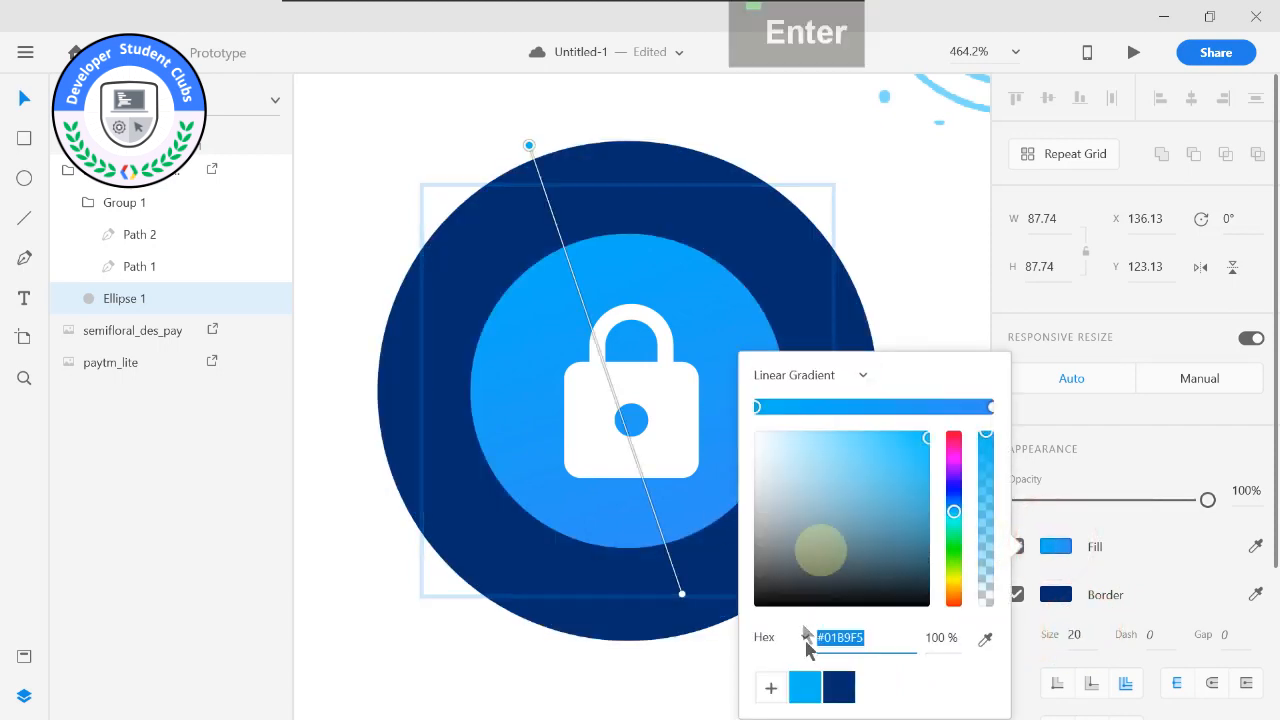
left_click(818, 376)
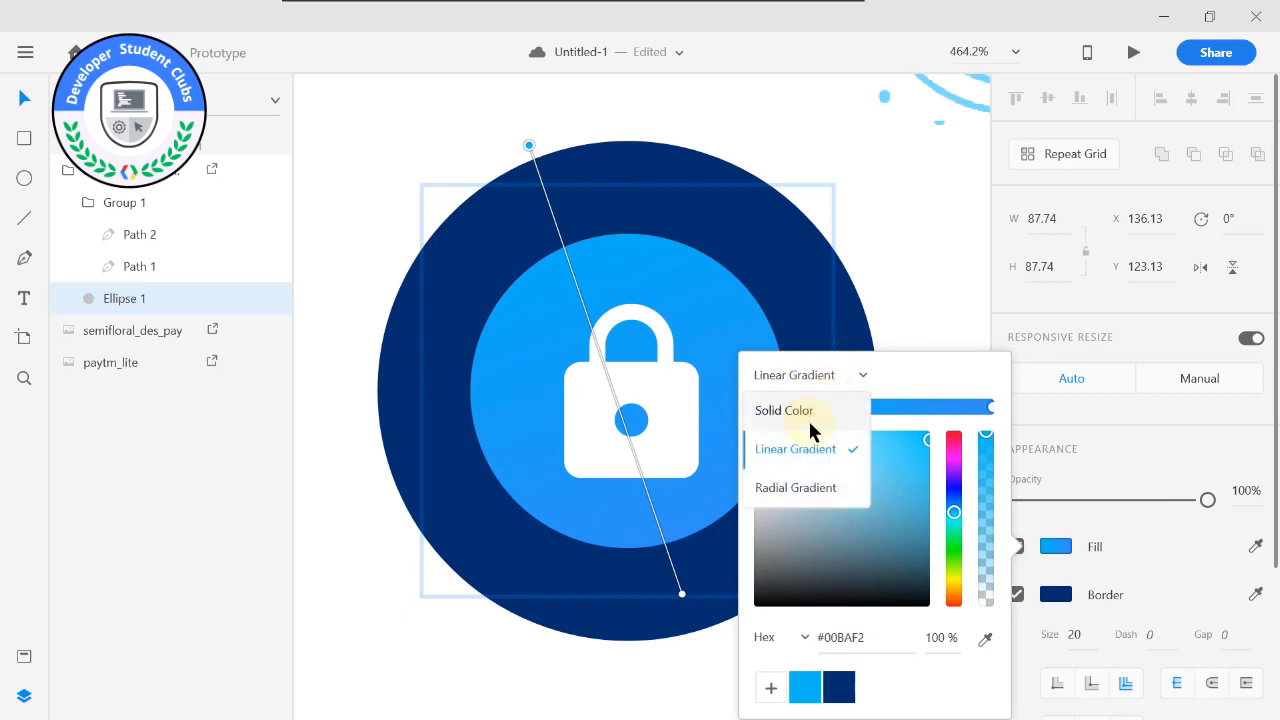
left_click(815, 411)
left_click(933, 295)
Set the lock icon's border size to 15.
left_click(829, 346)
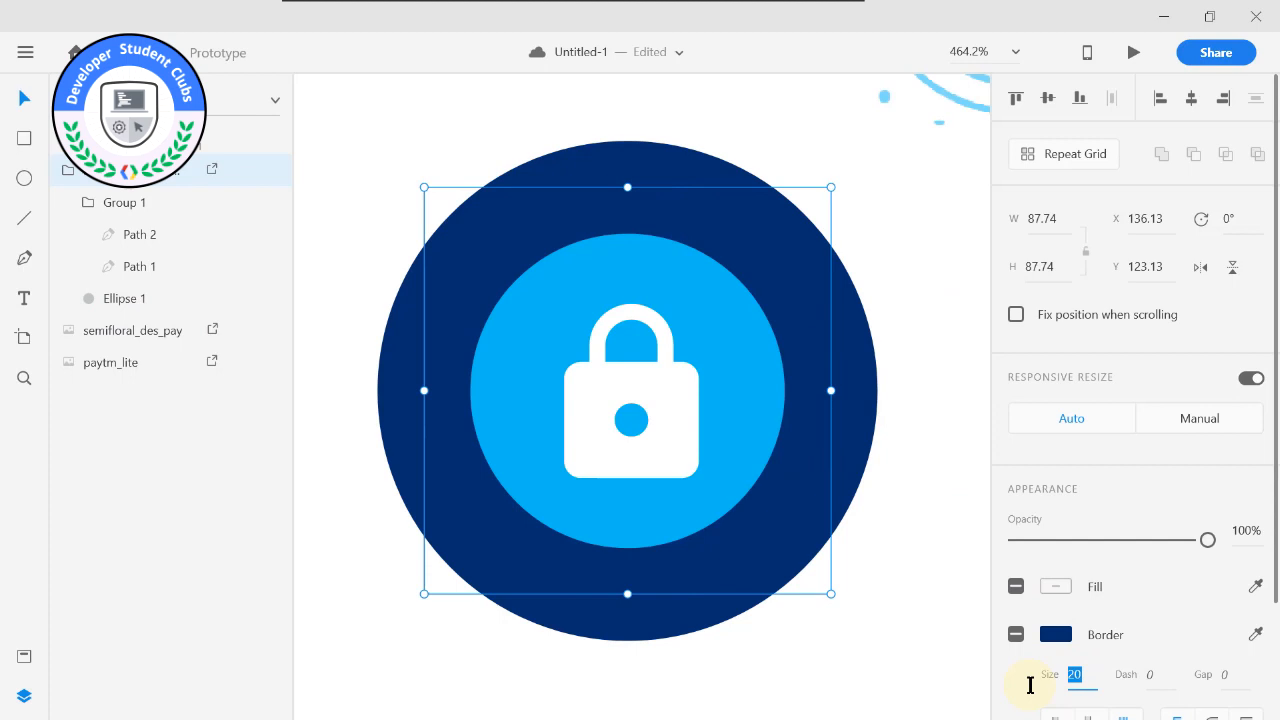
type("15")
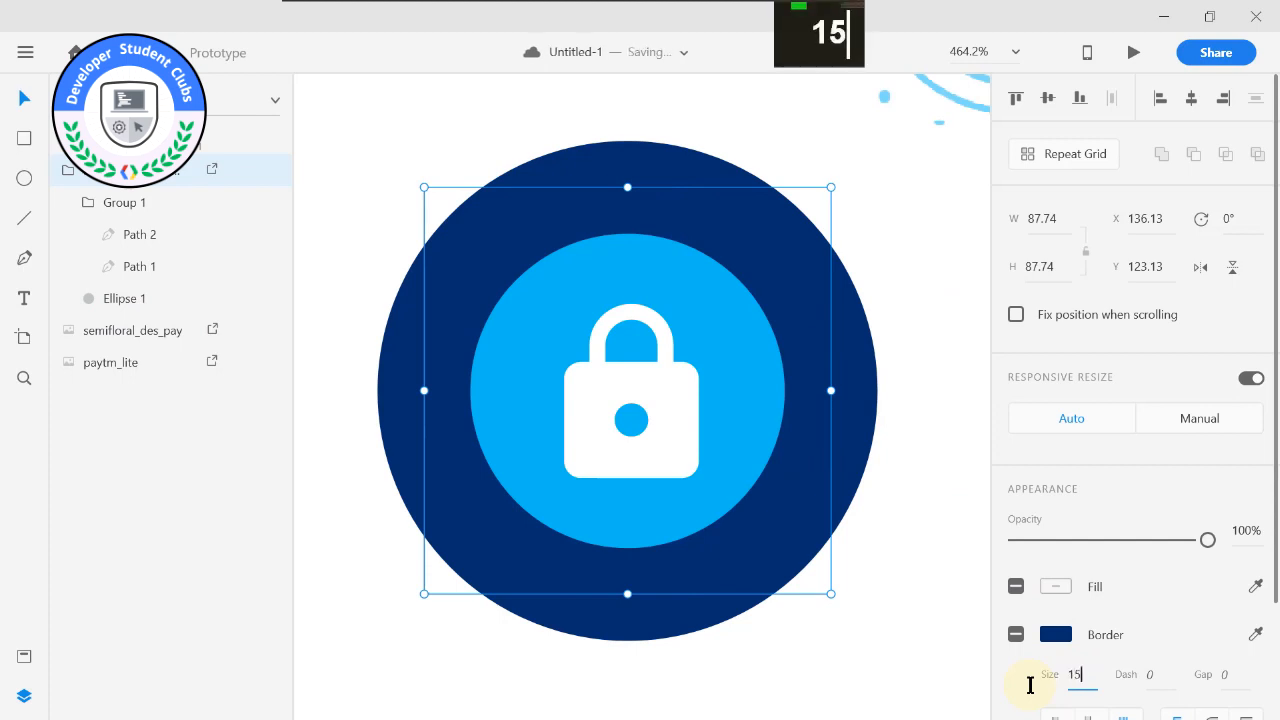
key("Return")
left_click(966, 591)
Compare the lock icon's colours with those on the reference passcode screen.
scroll(862, 515, "down", 2, "alt")
scroll(626, 437, "down", 2, "alt")
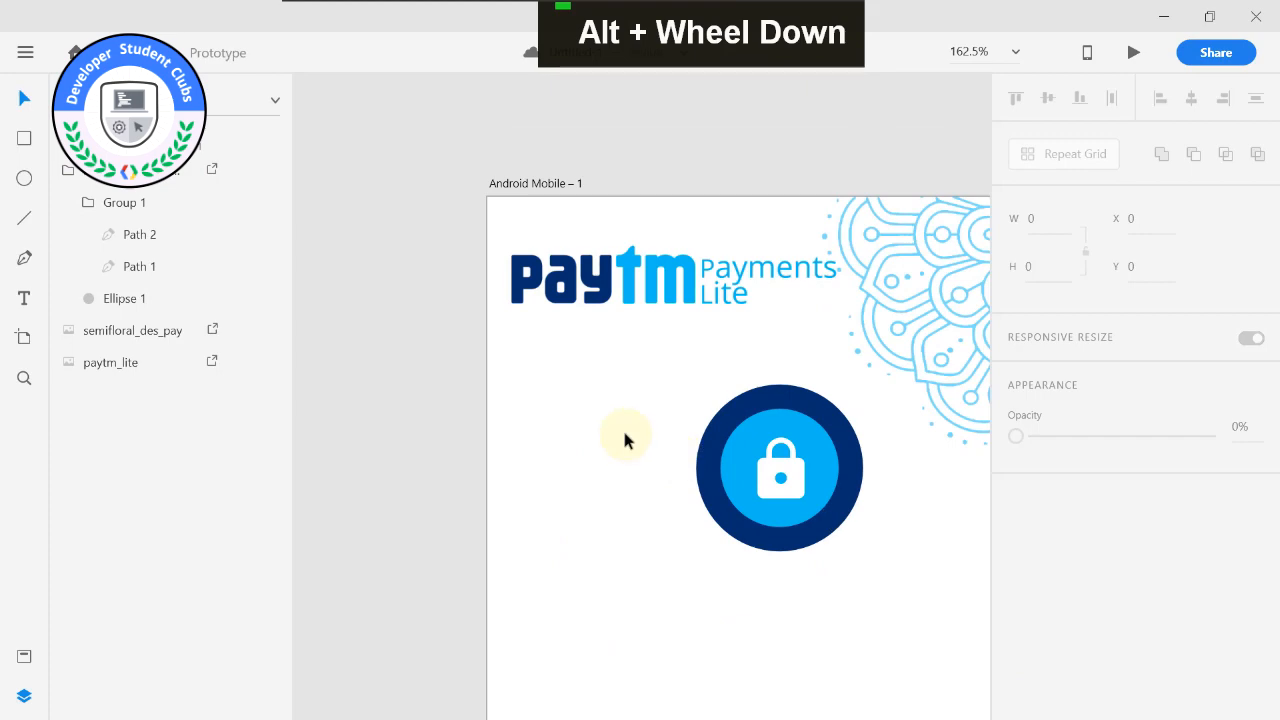
middle_click(637, 354)
scroll(491, 371, "down", 5, "alt")
middle_click(488, 375)
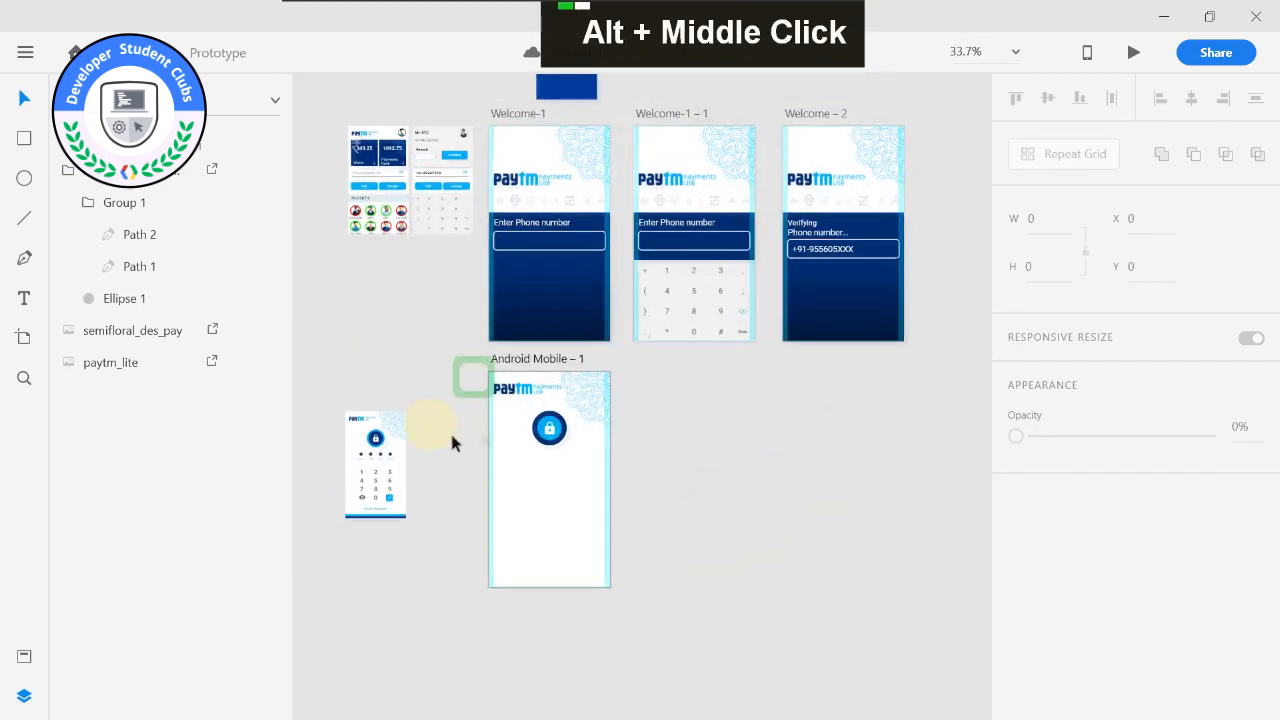
scroll(440, 440, "up", 4, "alt")
middle_click(420, 434)
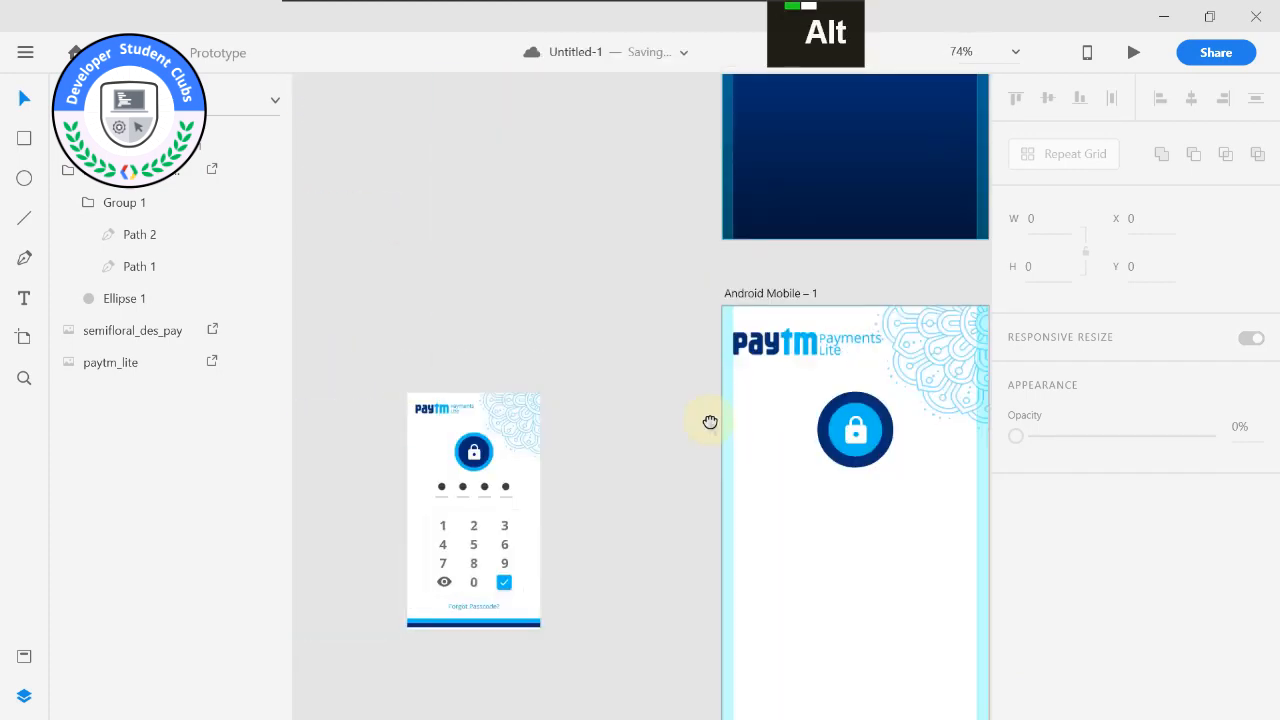
Set the lock icon's fill to dark blue #042E6F and its border to light blue #00BAF2.
middle_click(710, 422)
scroll(705, 460, "up", 6, "alt")
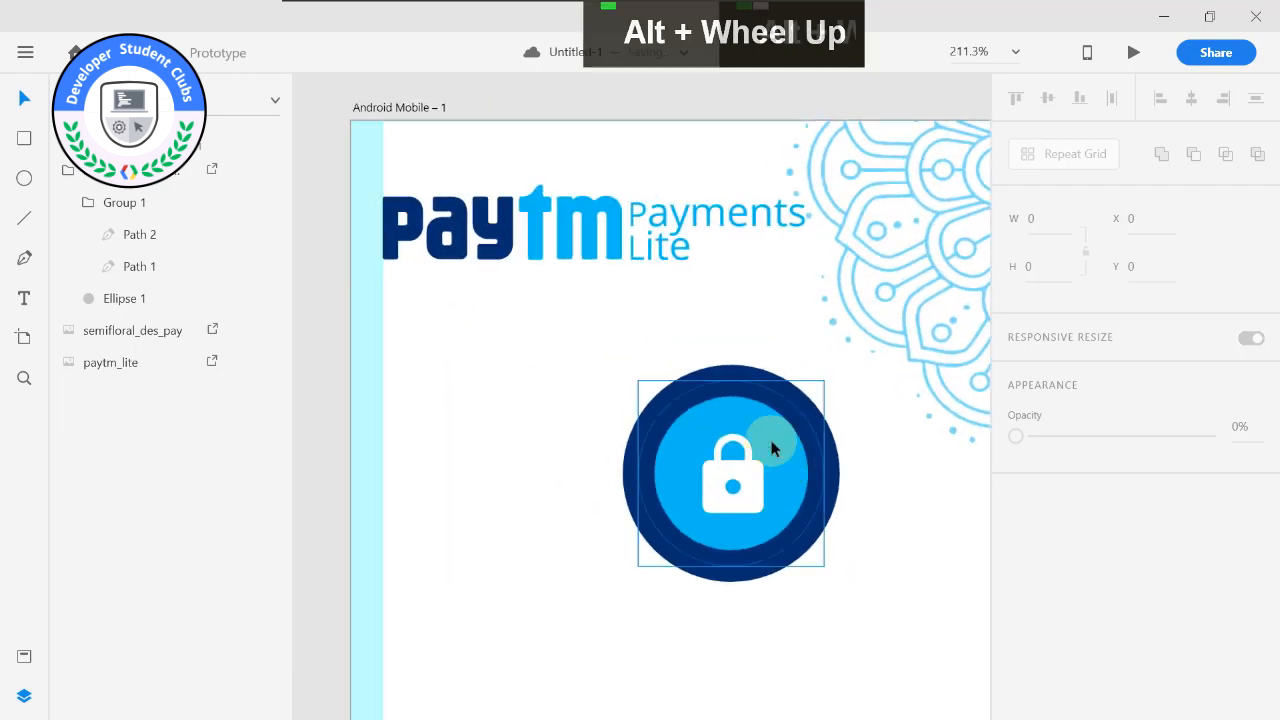
scroll(771, 449, "up", 1, "alt")
left_click(771, 449)
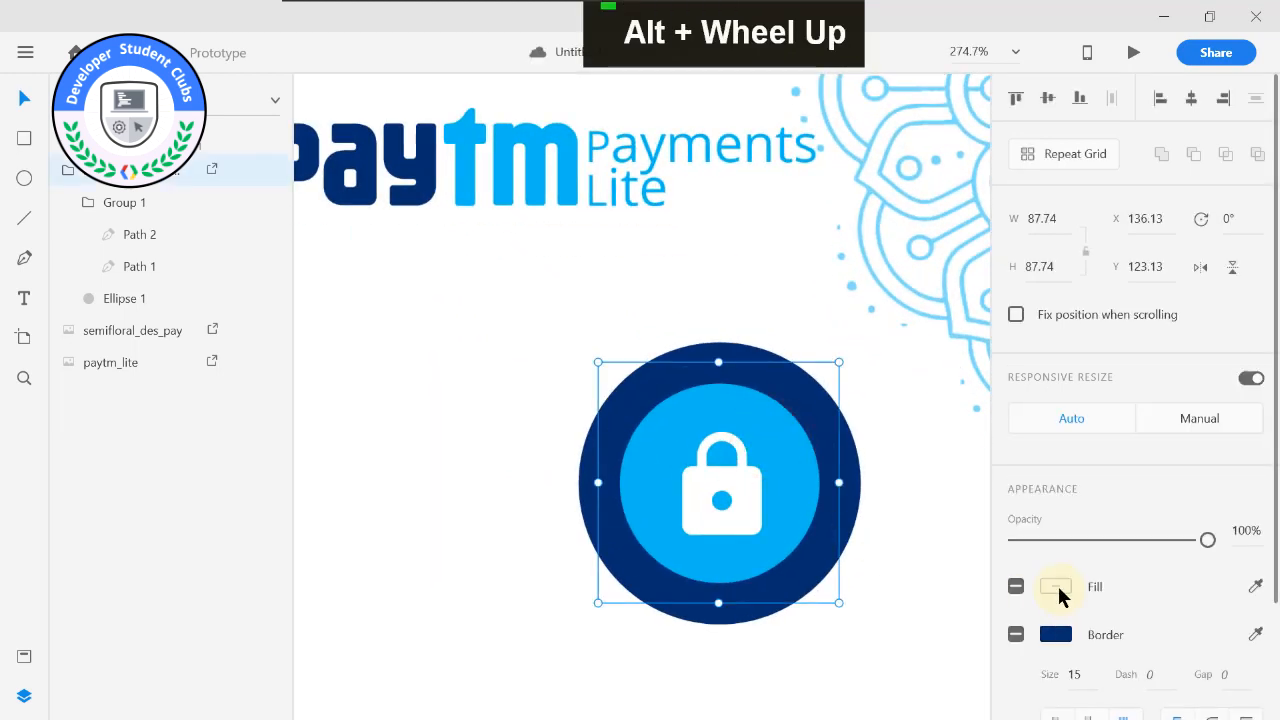
left_click(1057, 588)
left_click(839, 687)
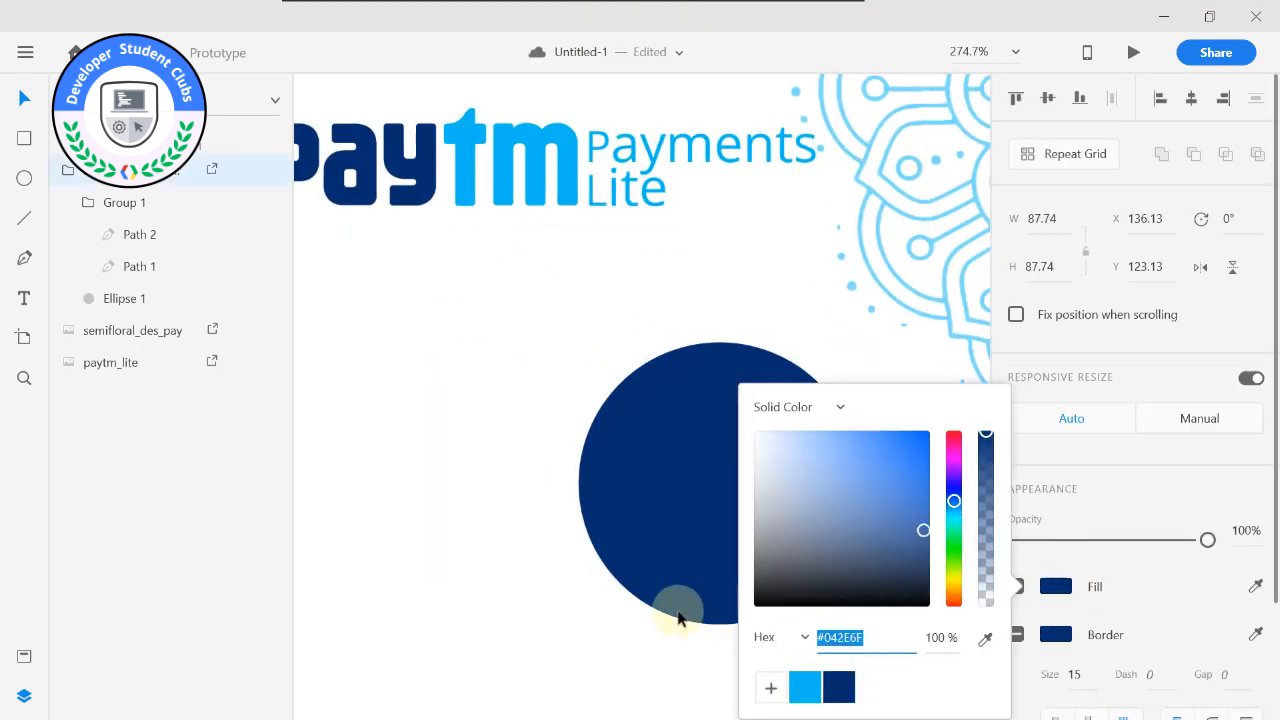
left_click(1055, 636)
left_click(805, 687)
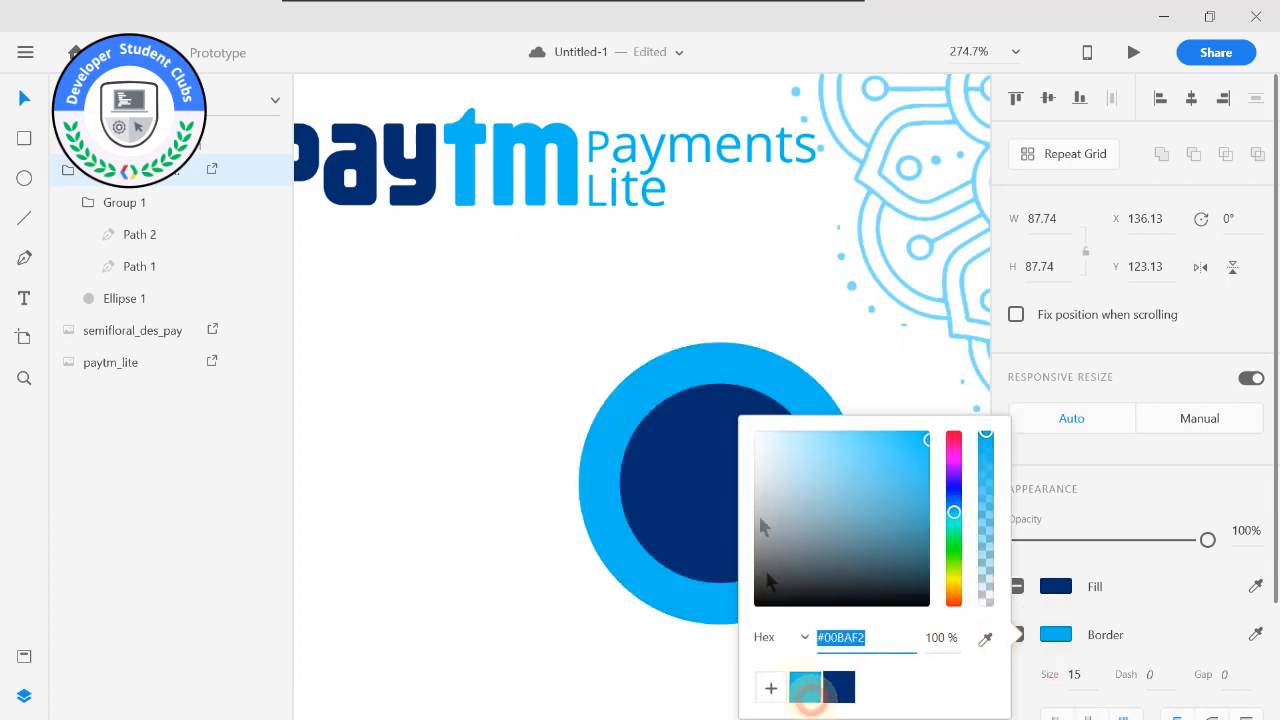
Select the padlock group, Group 1, inside the lock icon.
left_click(716, 500)
double_click(734, 491)
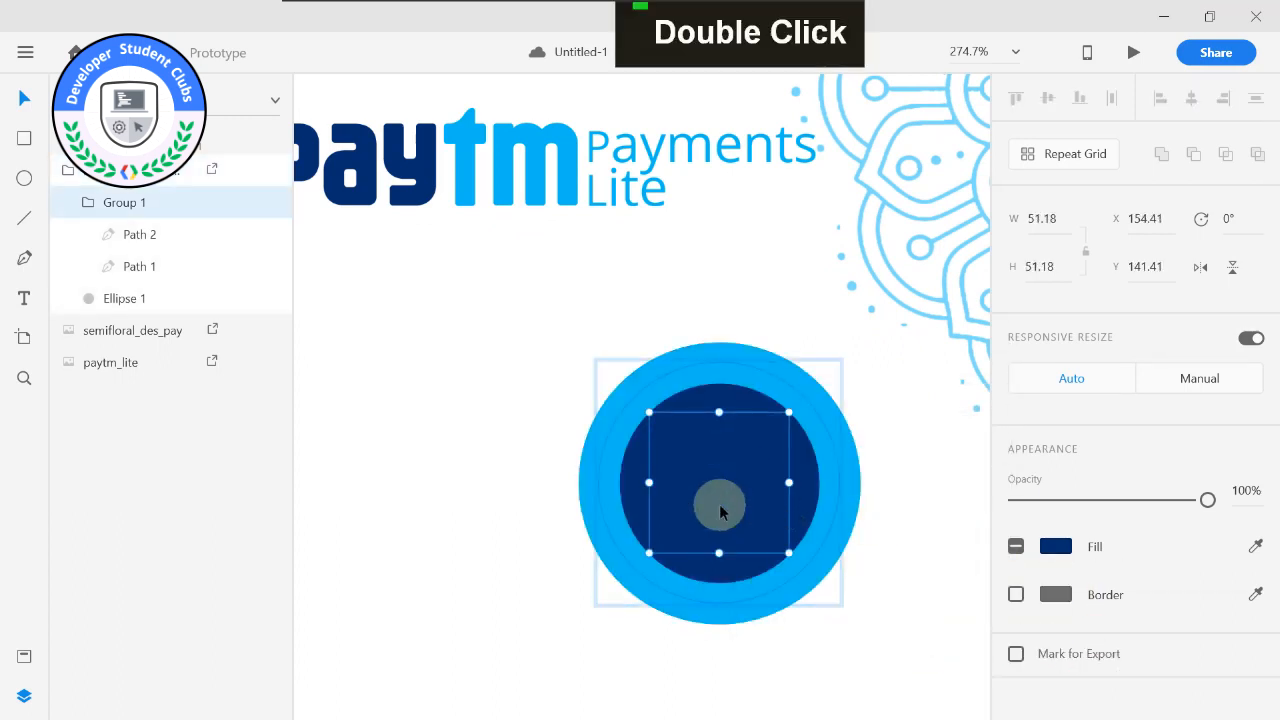
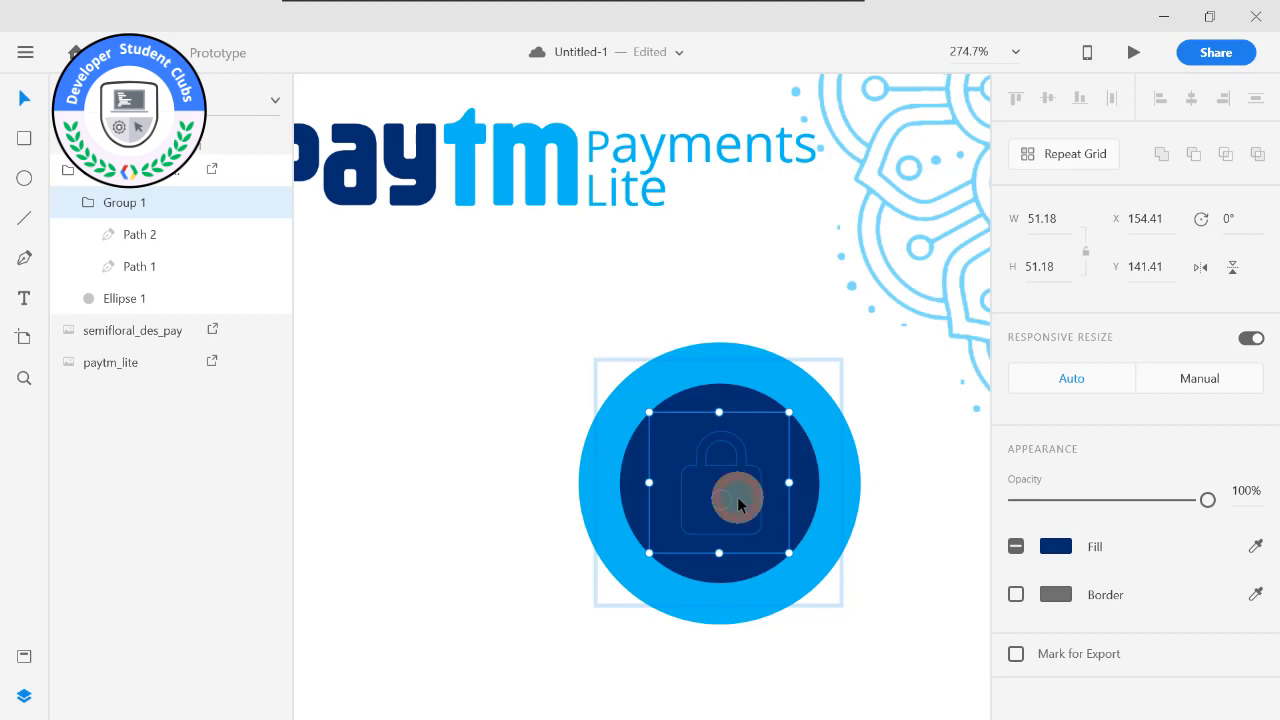
Set the padlock group's fill to white #FFFFFF inside the lock icon.
left_click(1049, 544)
left_click_drag(848, 515, 714, 395)
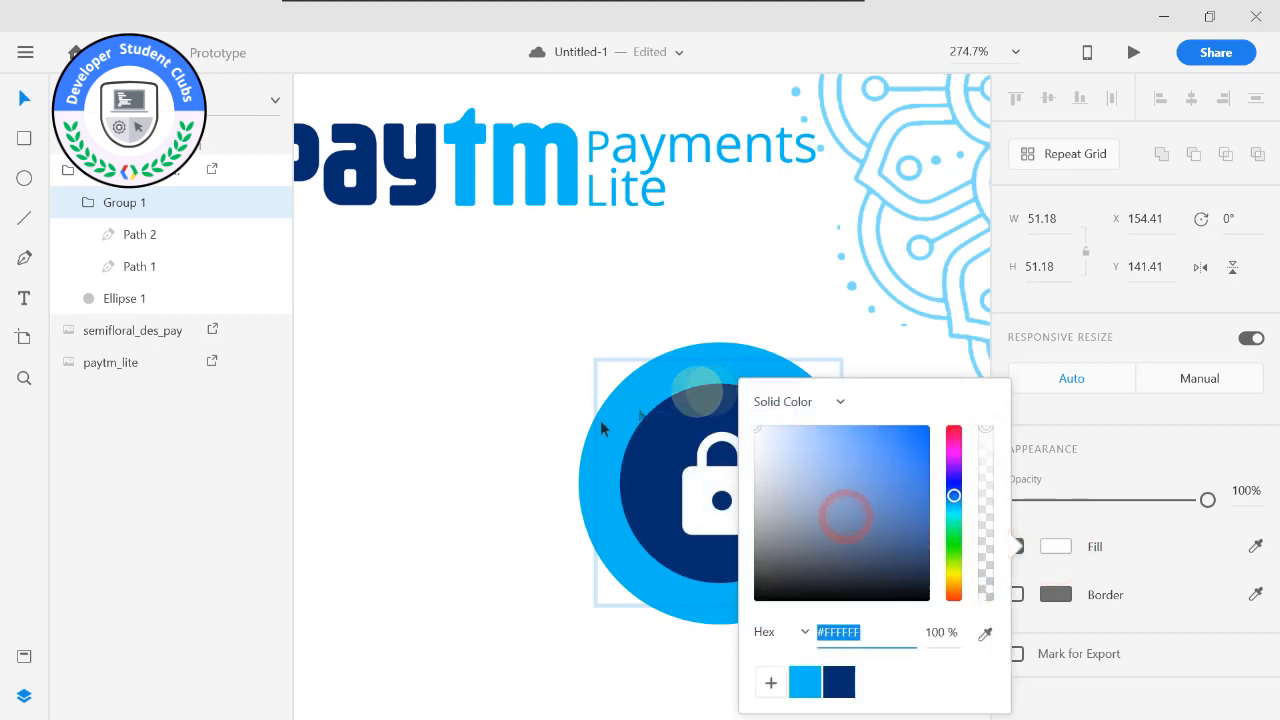
left_click(481, 450)
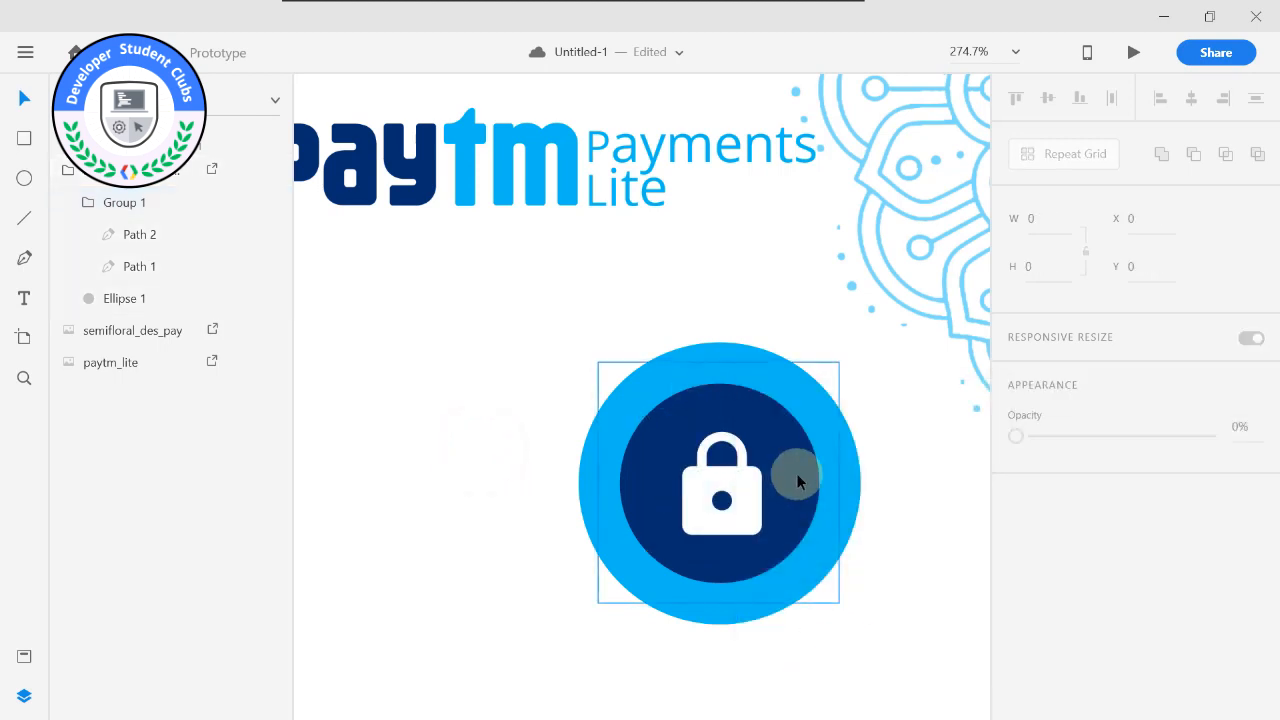
Draw a horizontal line about 47 wide below the lock icon on the Android Mobile – 1 artboard.
scroll(788, 481, "down", 5)
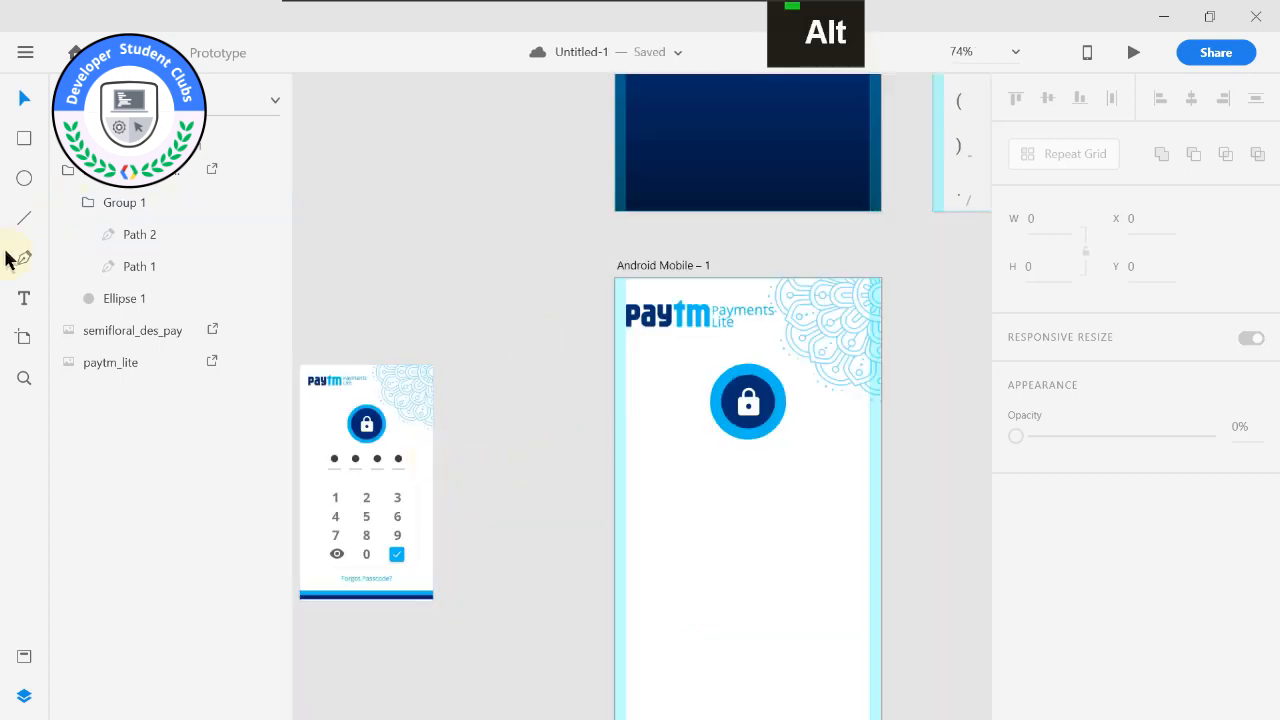
left_click_drag(662, 500, 700, 497)
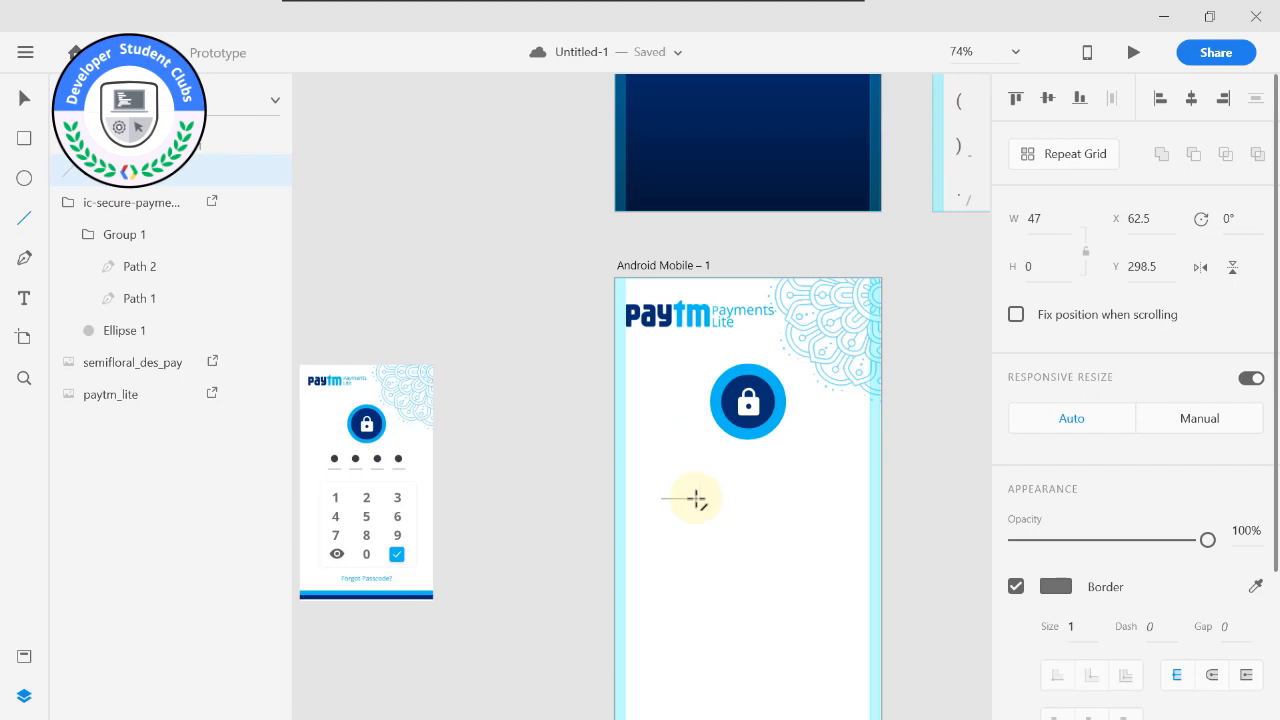
scroll(696, 498, "up", 4)
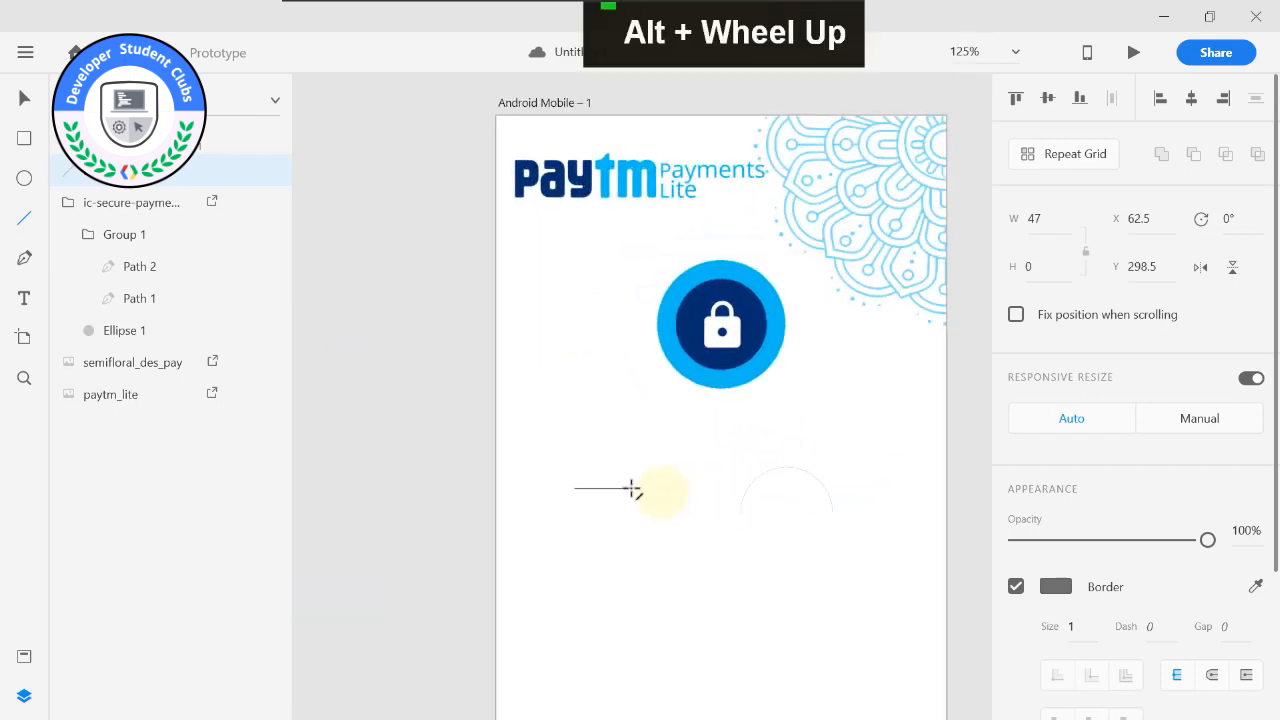
key("ctrl+v")
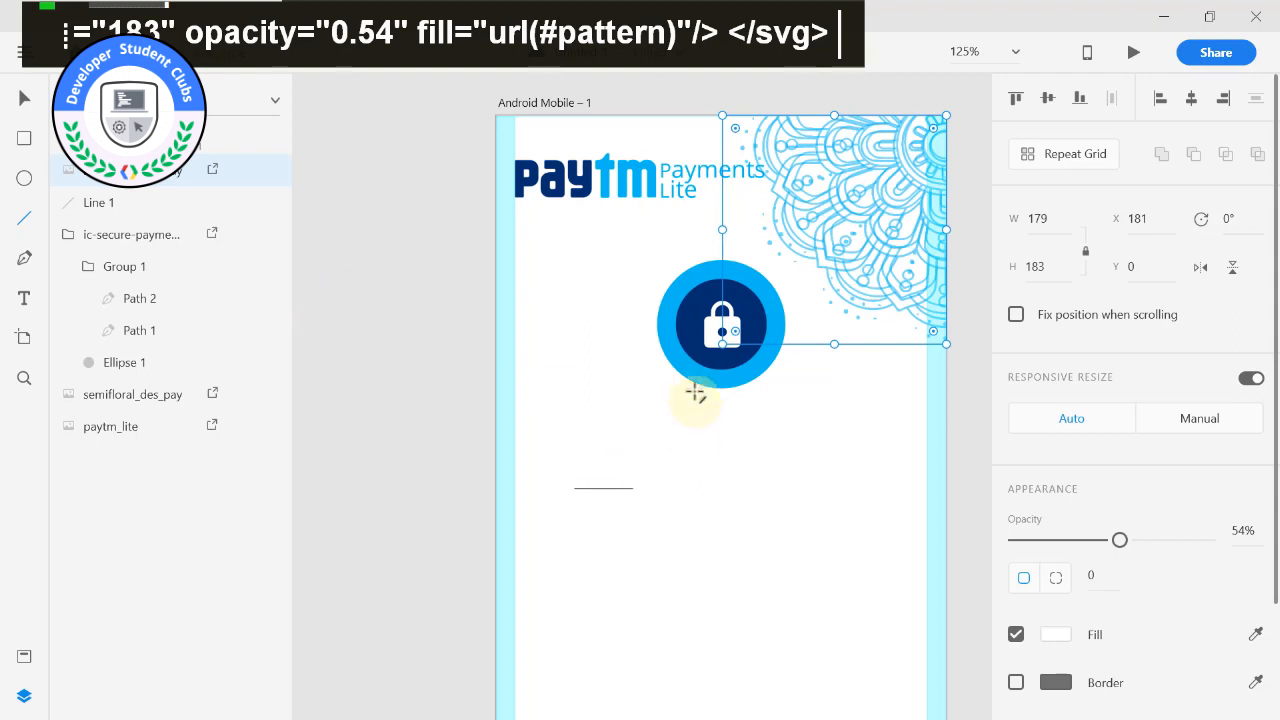
key("Delete")
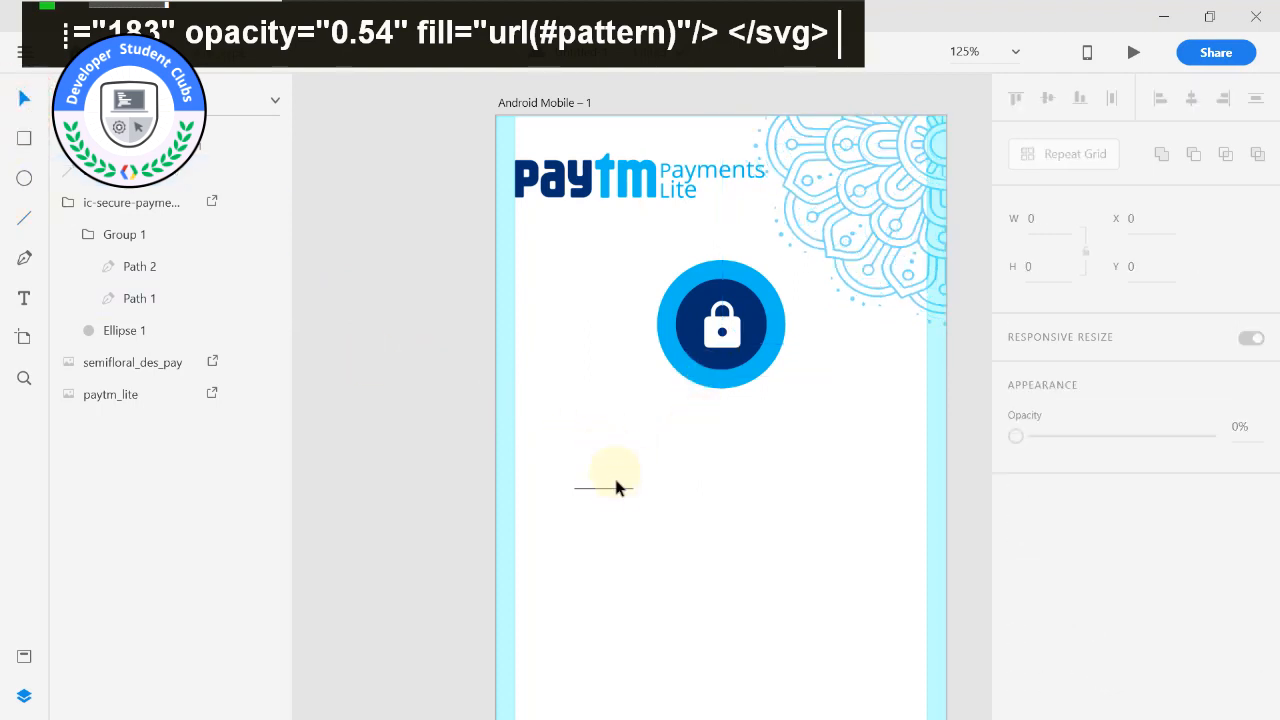
Duplicate the line three times and place the copies in a row beside it, forming four passcode underlines.
double_click(613, 487)
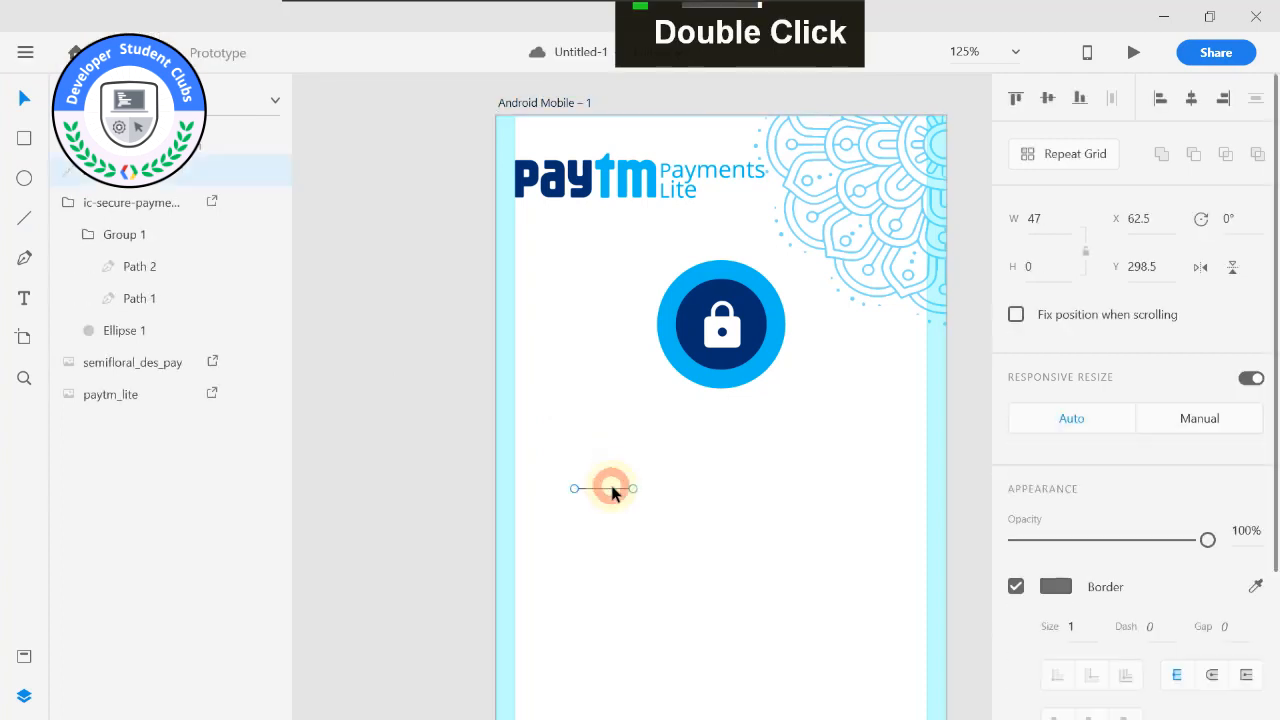
key("ctrl+d")
left_click_drag(620, 491, 846, 494)
key("ctrl+d")
key("ctrl+d")
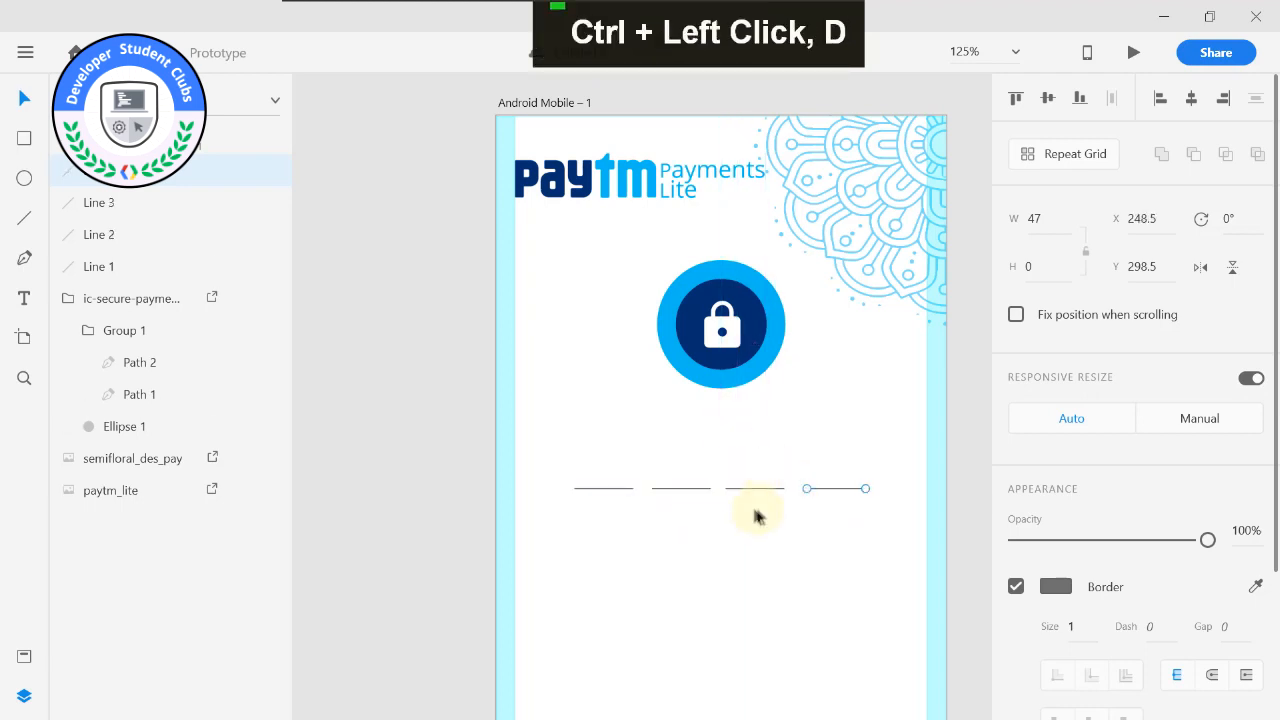
Nudge individual passcode underlines sideways to even out the gaps between the four lines.
left_click(757, 512)
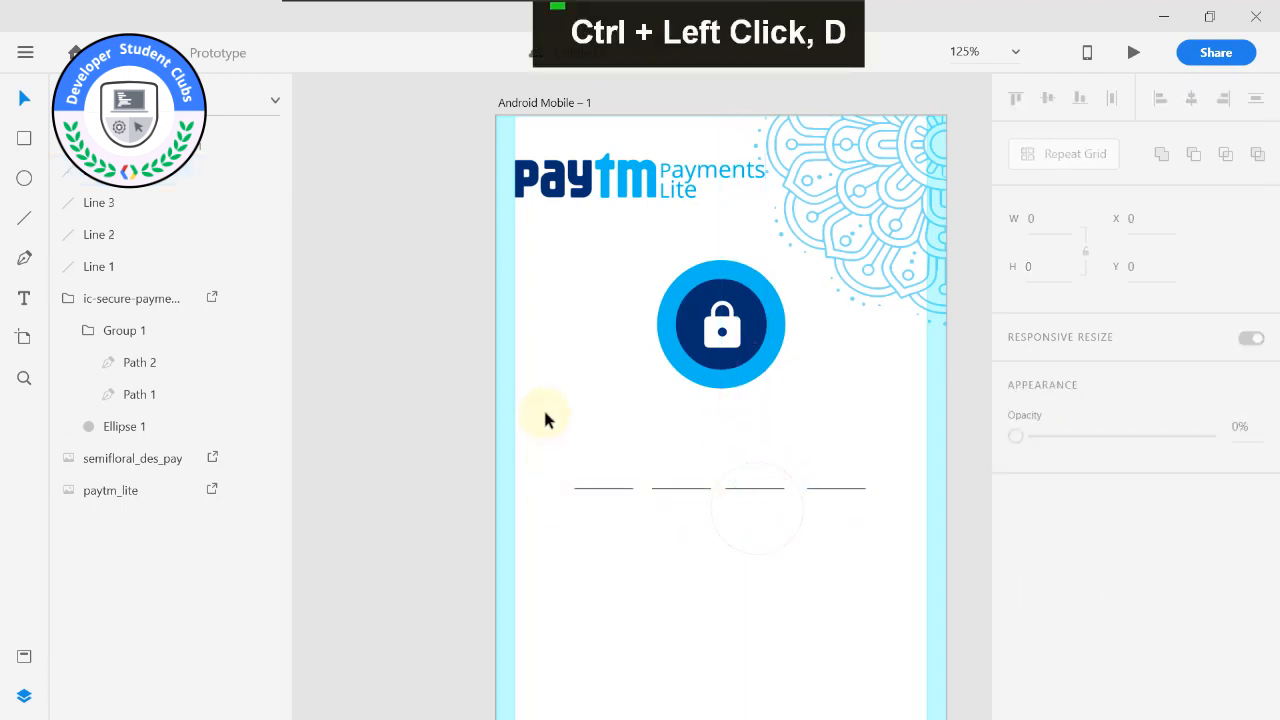
left_click(821, 486)
left_click_drag(825, 488, 820, 487)
left_click(784, 525)
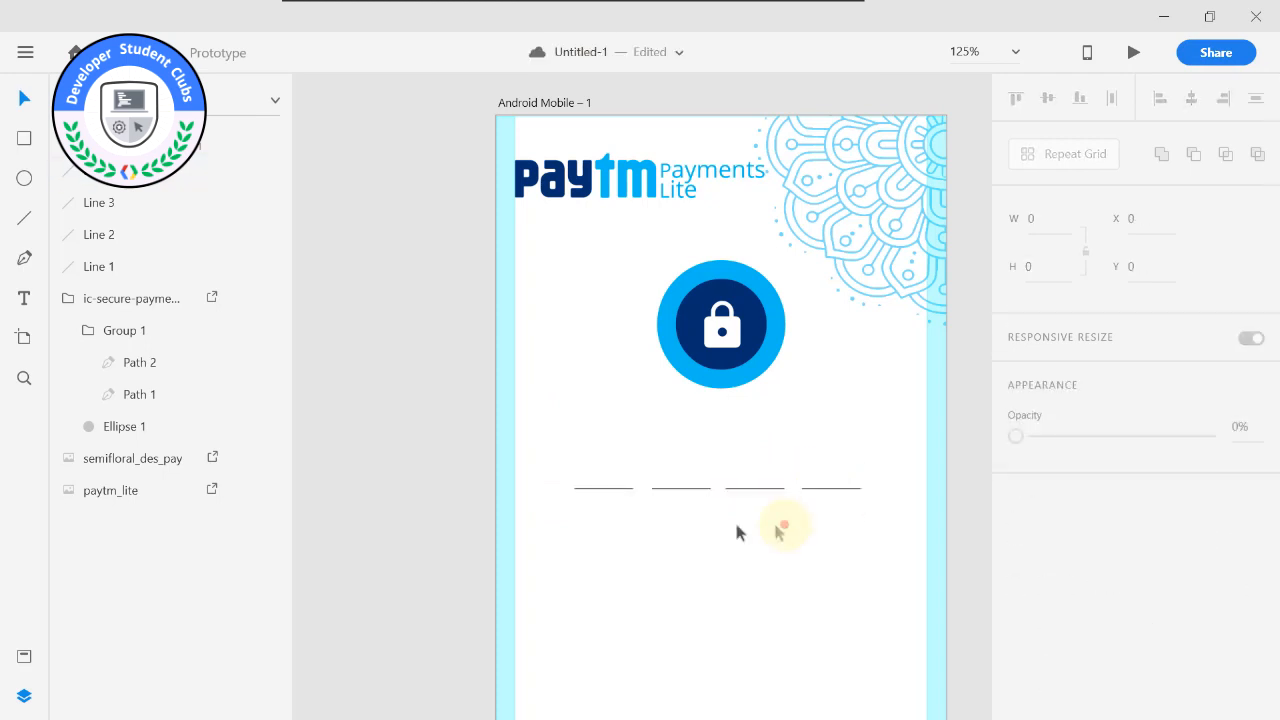
left_click_drag(665, 493, 614, 497)
left_click(617, 529)
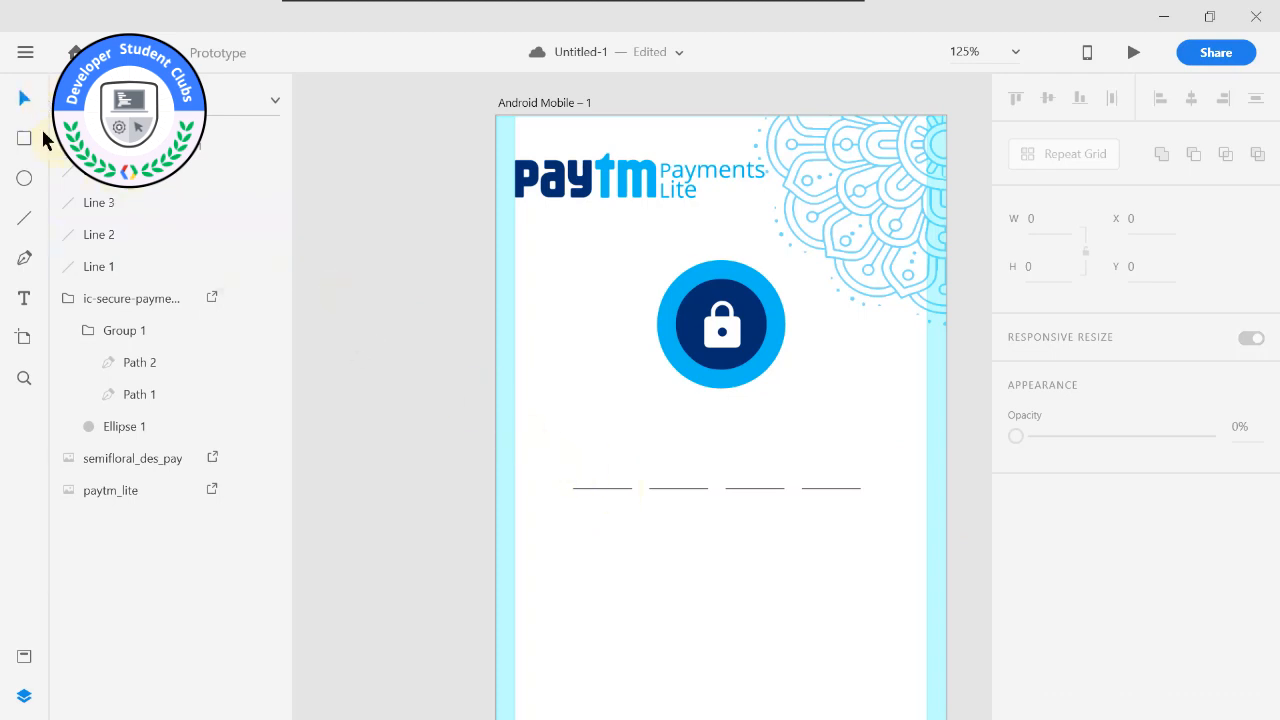
Group the four passcode underlines and shift the group slightly lower and to the right beneath the lock icon.
left_click_drag(565, 487, 891, 511)
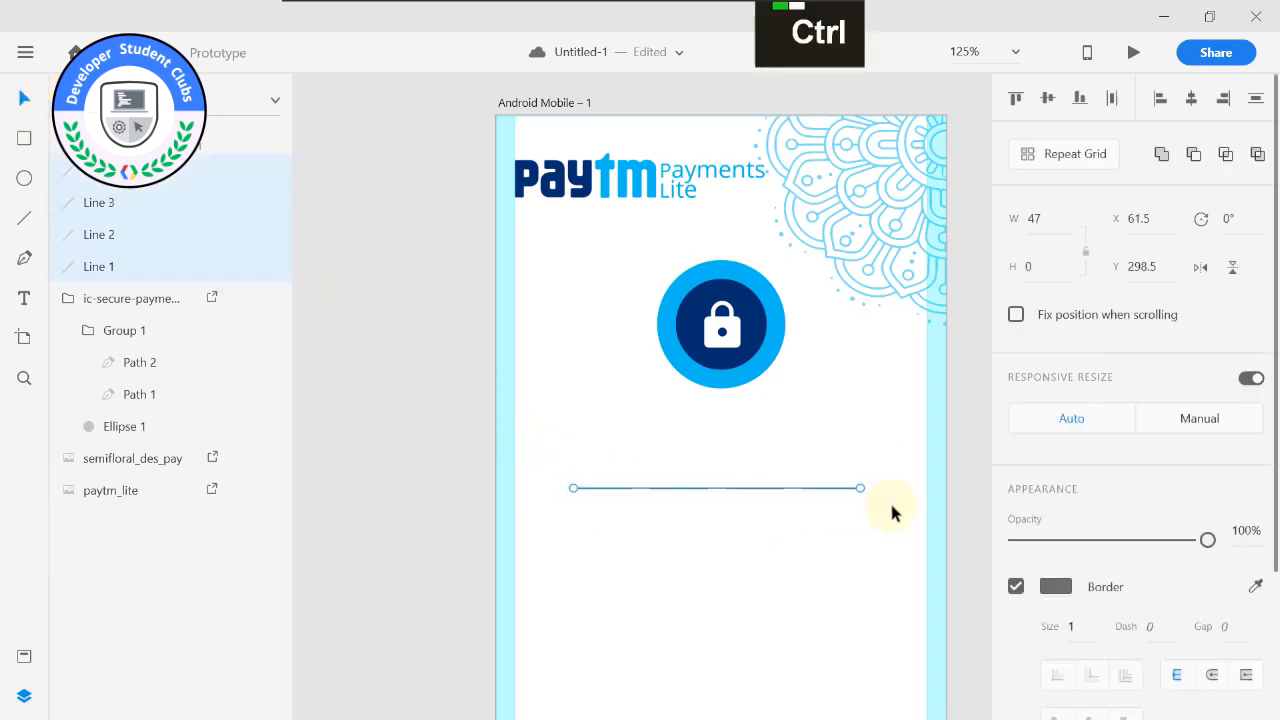
key("ctrl+g")
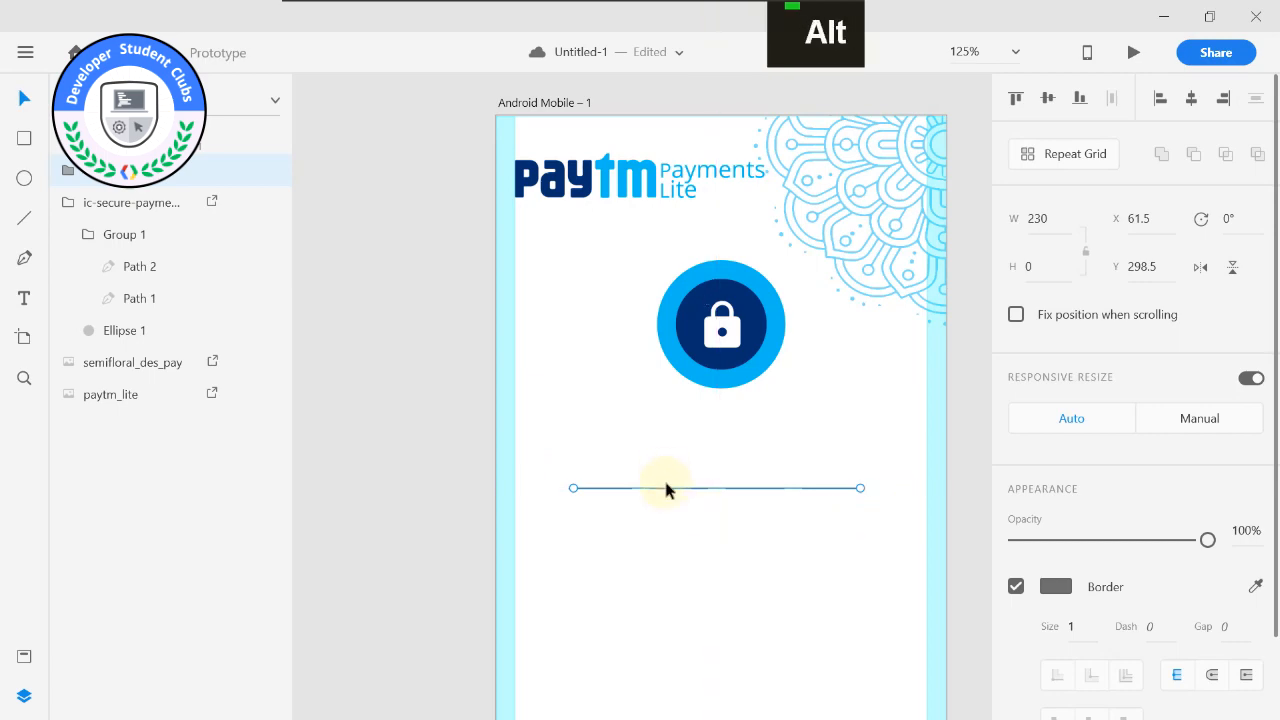
left_click(665, 525)
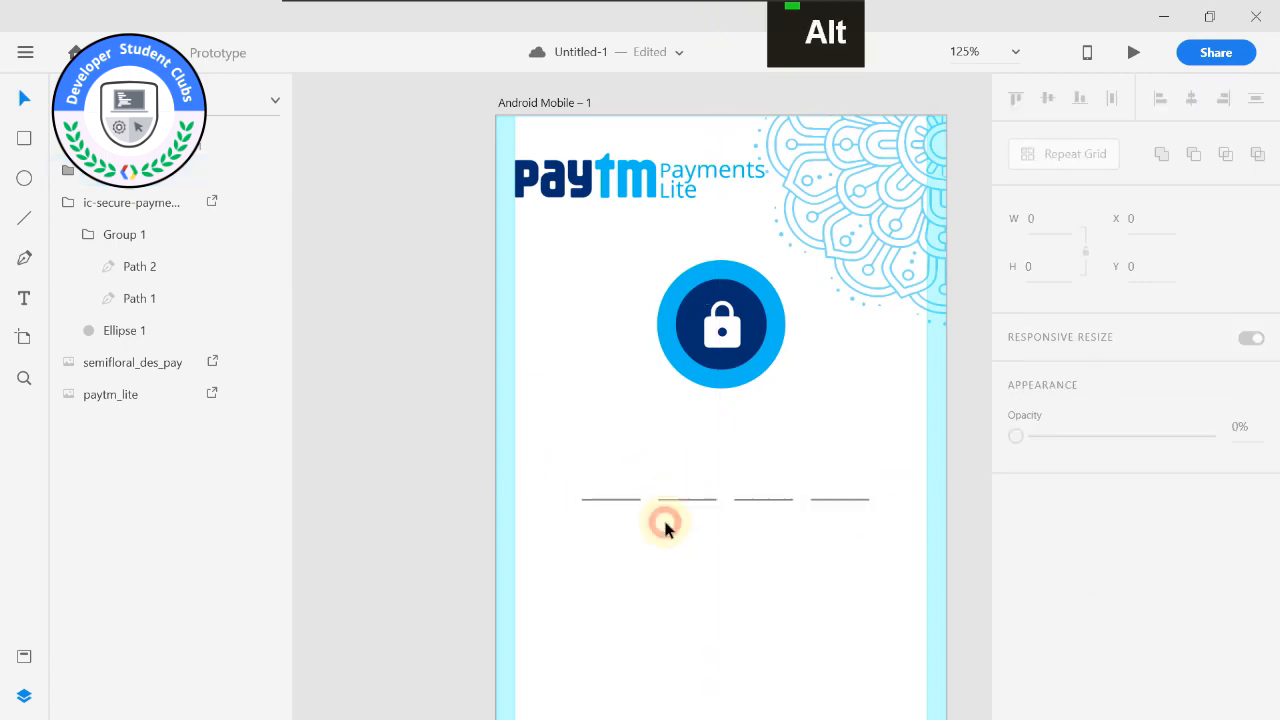
Examine the number pad layout on the reference passcode screen beside the new artboard.
scroll(665, 522, "down", 6)
scroll(658, 530, "up", 3)
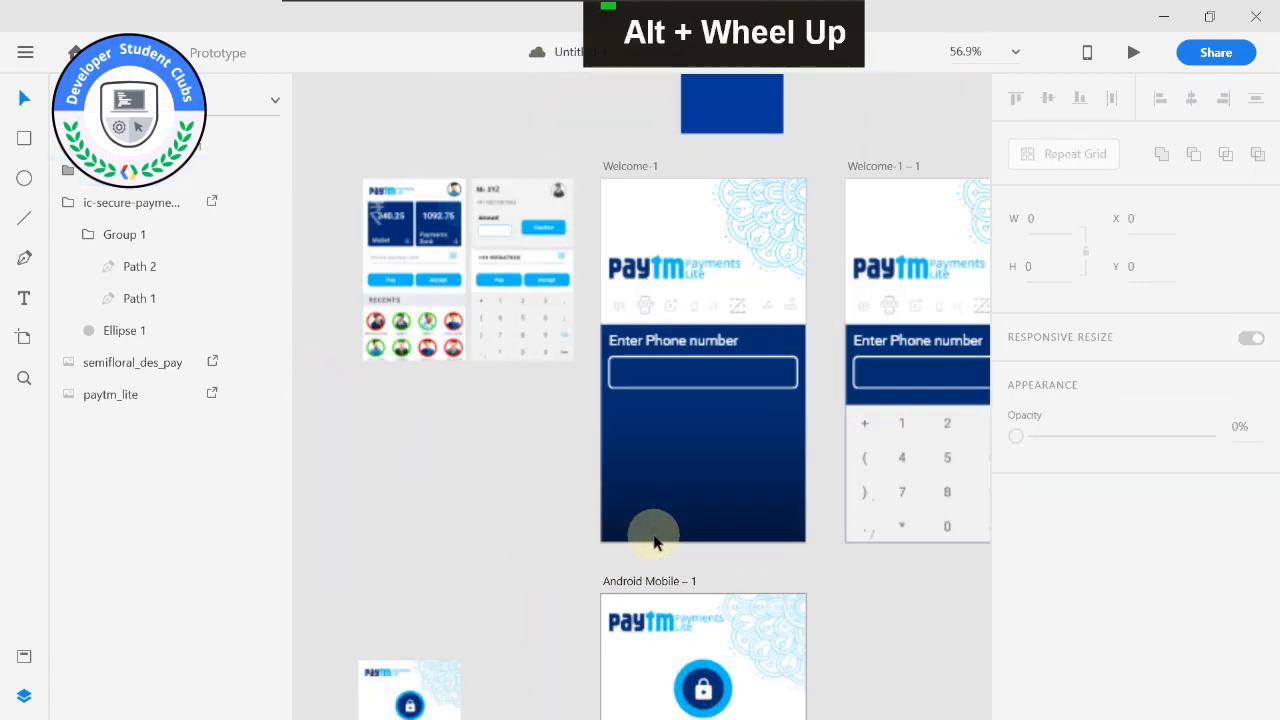
left_click_drag(653, 535, 674, 318)
scroll(774, 540, "up", 2)
left_click_drag(892, 512, 930, 300)
scroll(820, 430, "down", 1)
scroll(820, 431, "down", 1)
left_click_drag(820, 431, 806, 404)
scroll(806, 402, "up", 1)
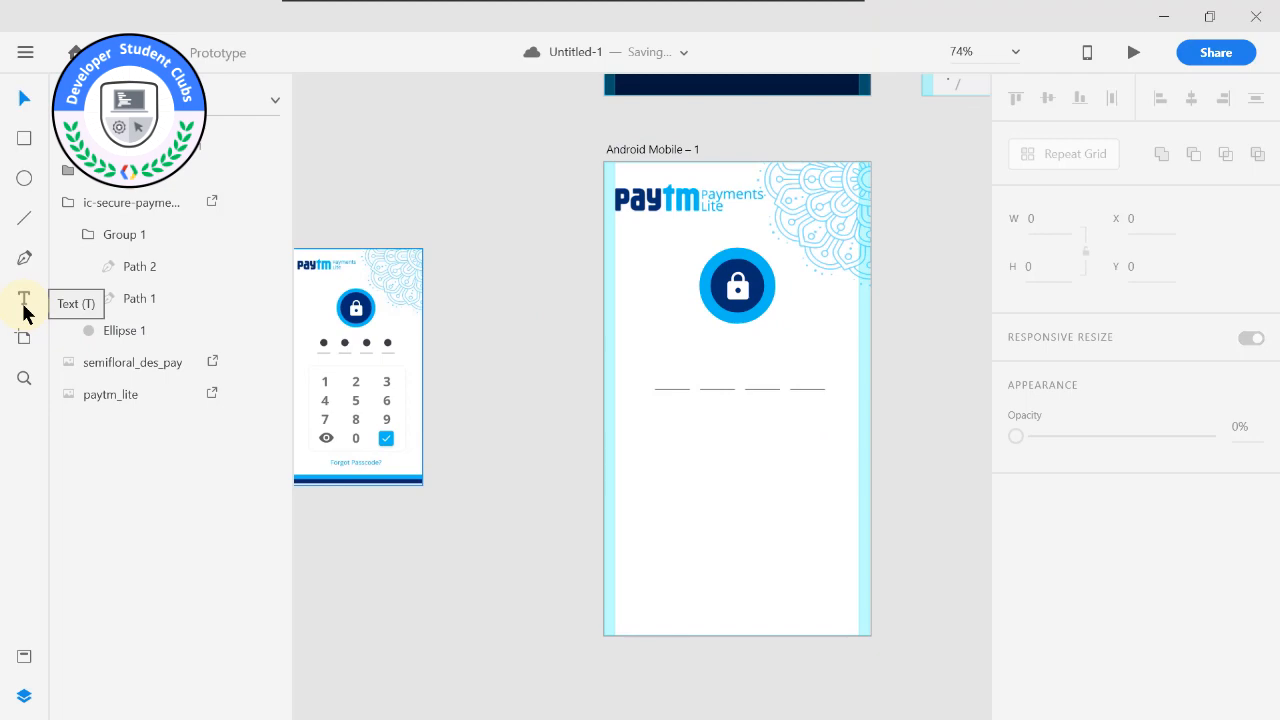
scroll(517, 403, "down", 1)
scroll(494, 400, "up", 2)
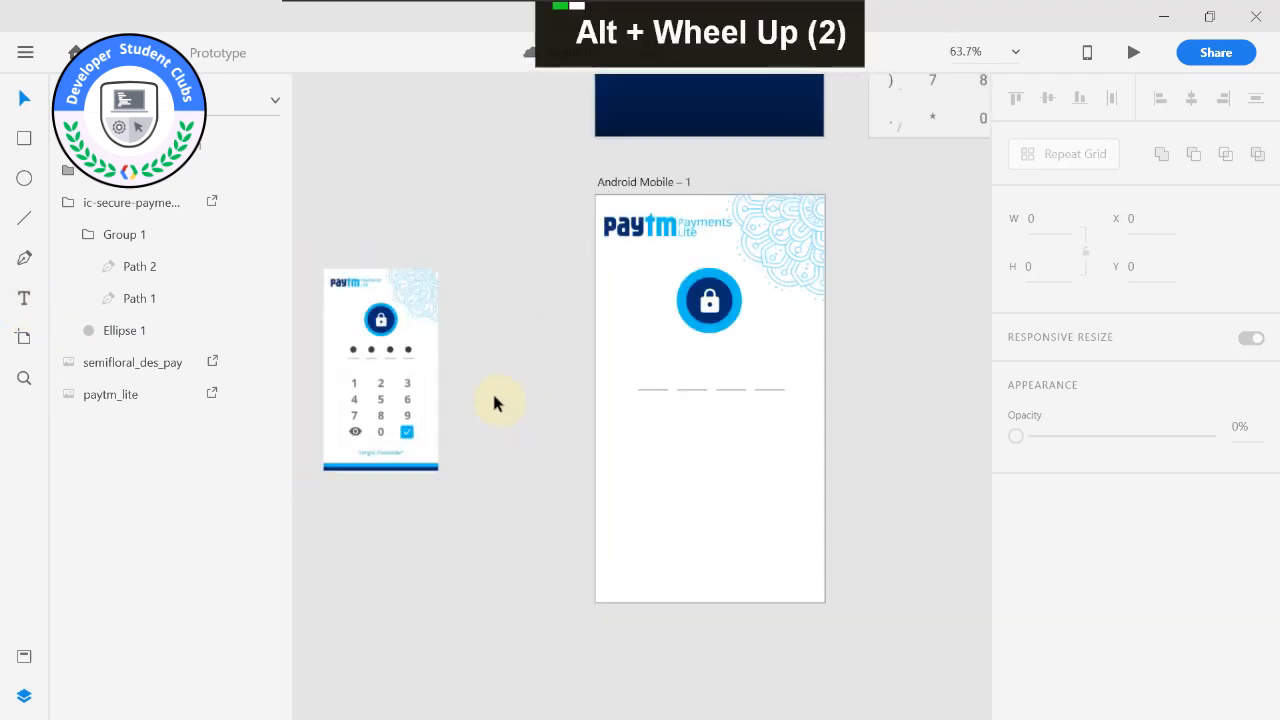
Create a text box for the number pad below the passcode underlines, with its text centred.
left_click(28, 306)
scroll(720, 524, "down", 2)
left_click_drag(720, 528, 627, 468)
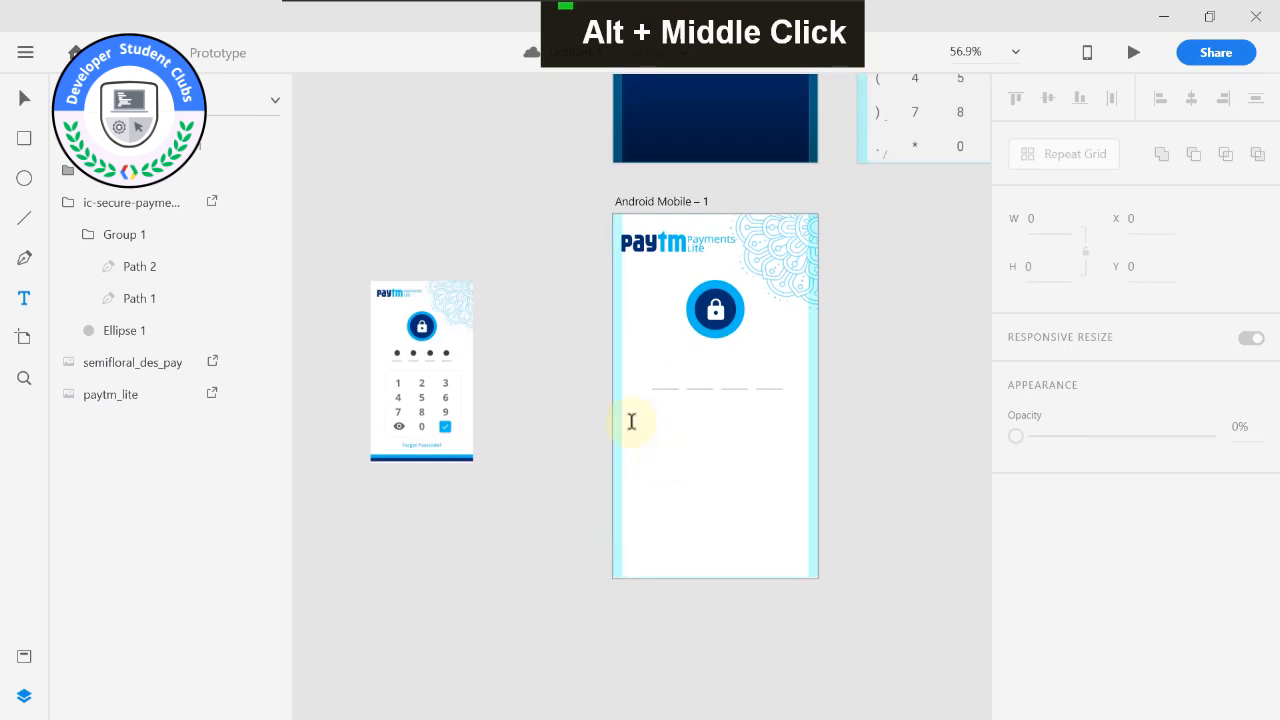
left_click_drag(652, 420, 755, 538)
scroll(1061, 519, "down", 3)
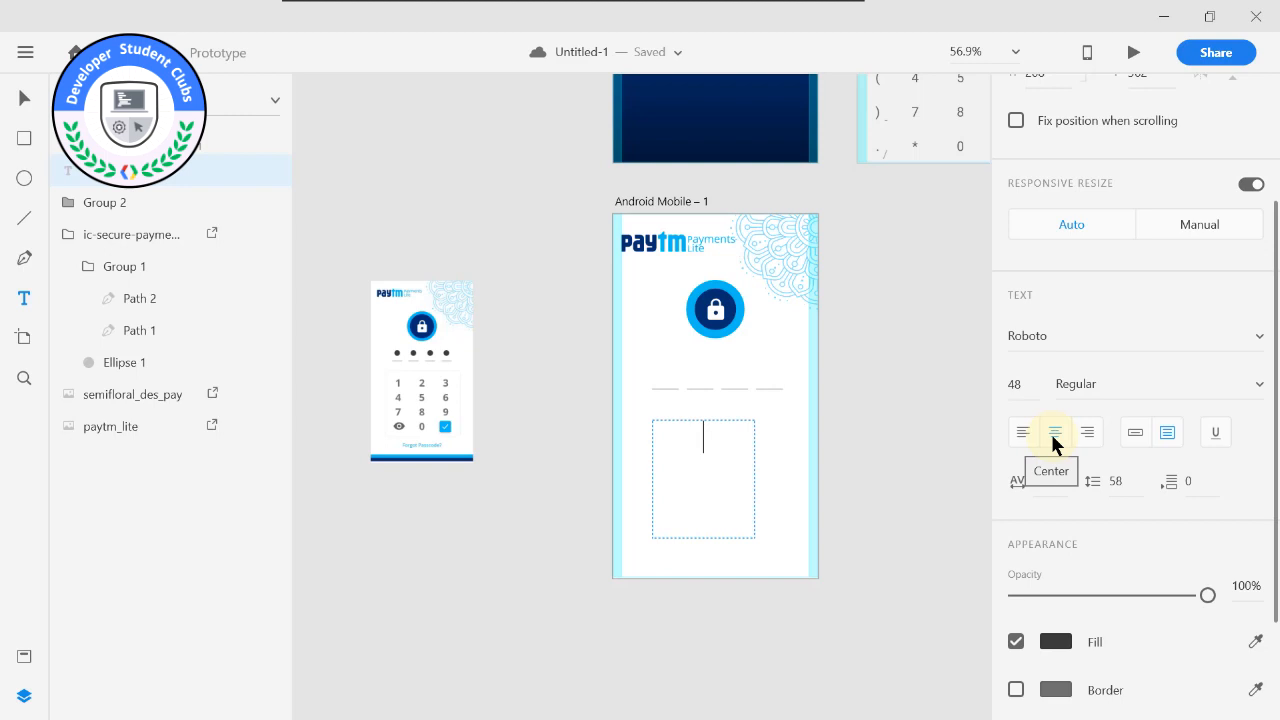
Enter the number pad digits as four spaced rows: 1 2 3, 4 5 6, 7 8 9 and 0.
type("124")
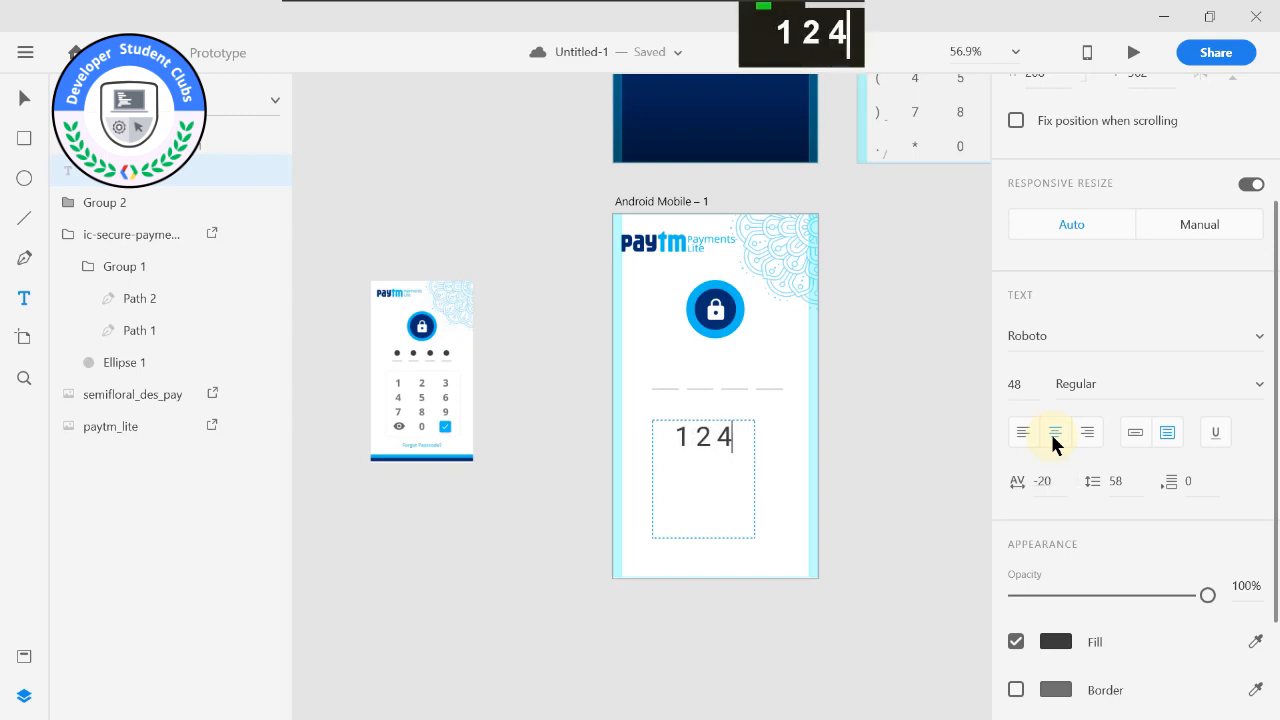
key("BackSpace")
type("3")
key("Return")
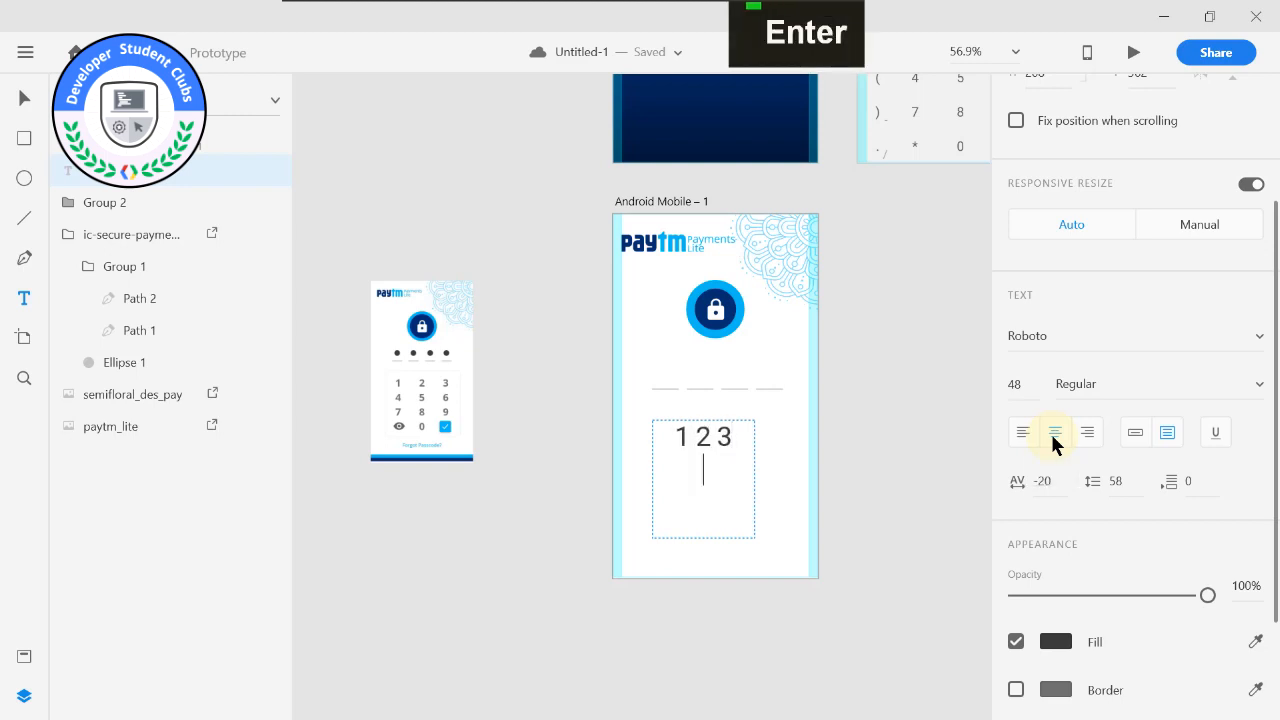
type("45")
key("Return")
key("BackSpace")
key("BackSpace")
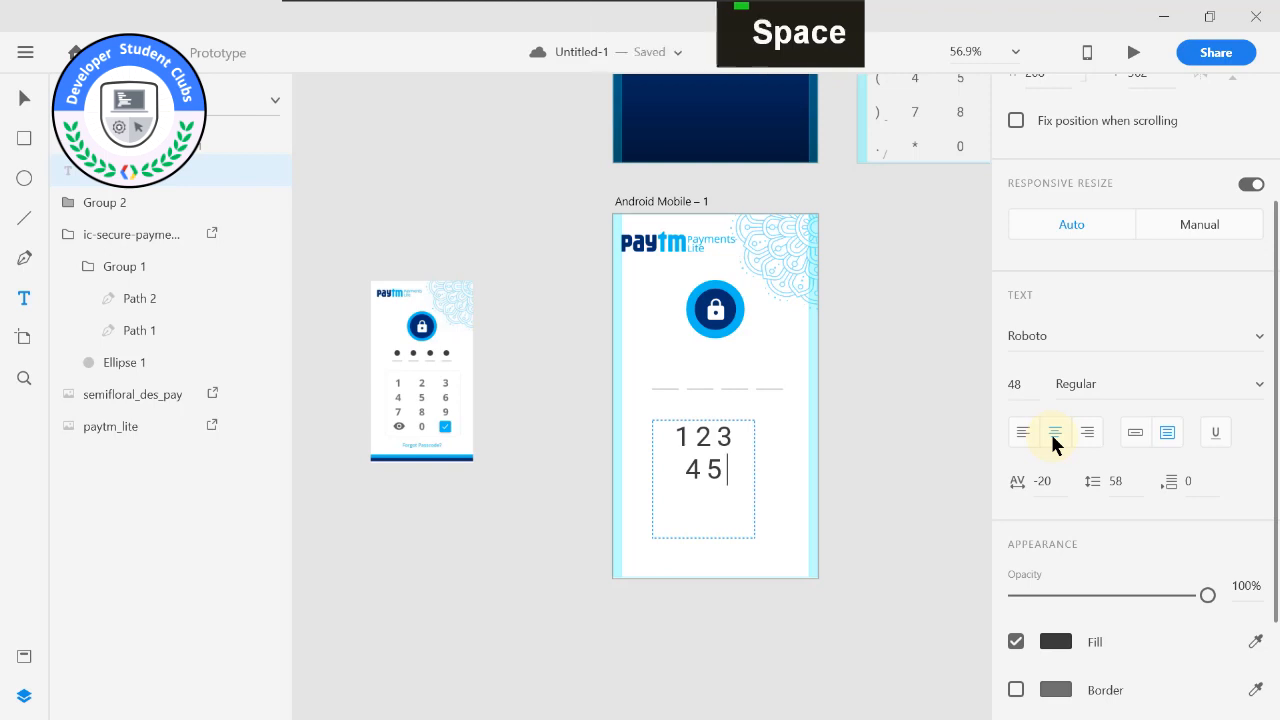
type("6")
key("Return")
type("789")
key("Return")
type("0")
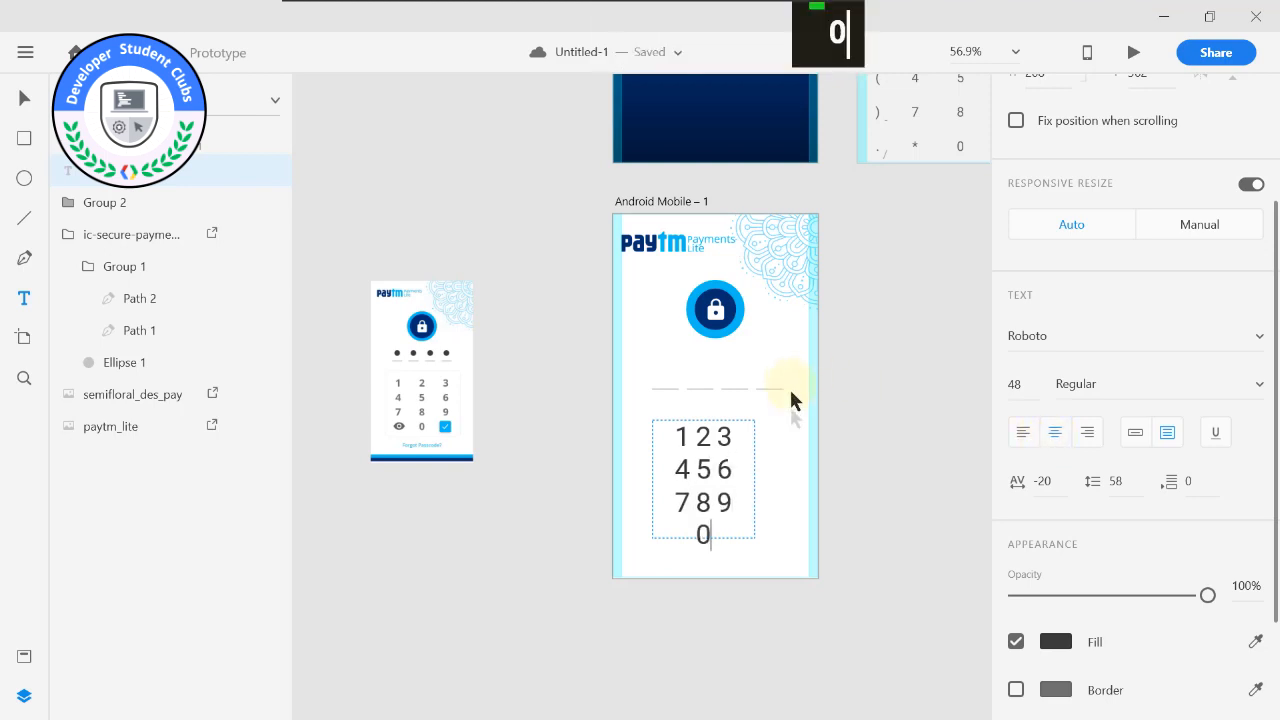
Convert the number pad text to point text and set its font size to 35.
left_click(1131, 437)
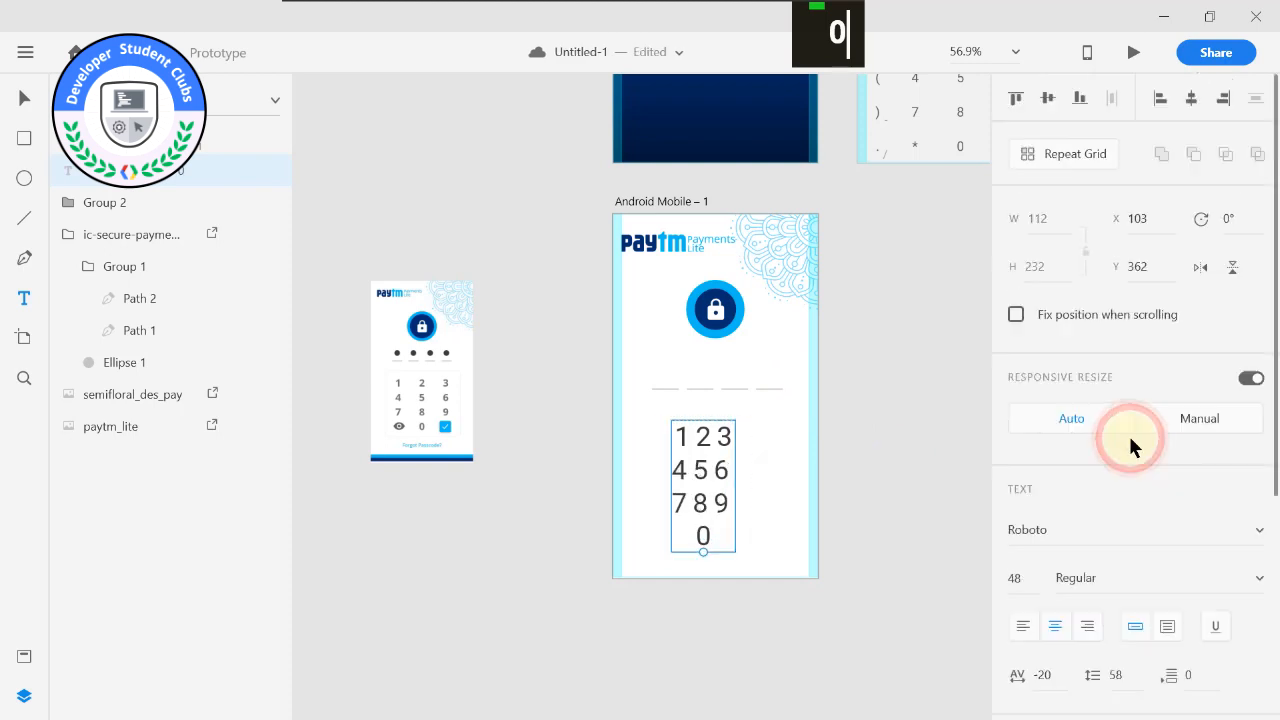
scroll(1066, 560, "down", 3)
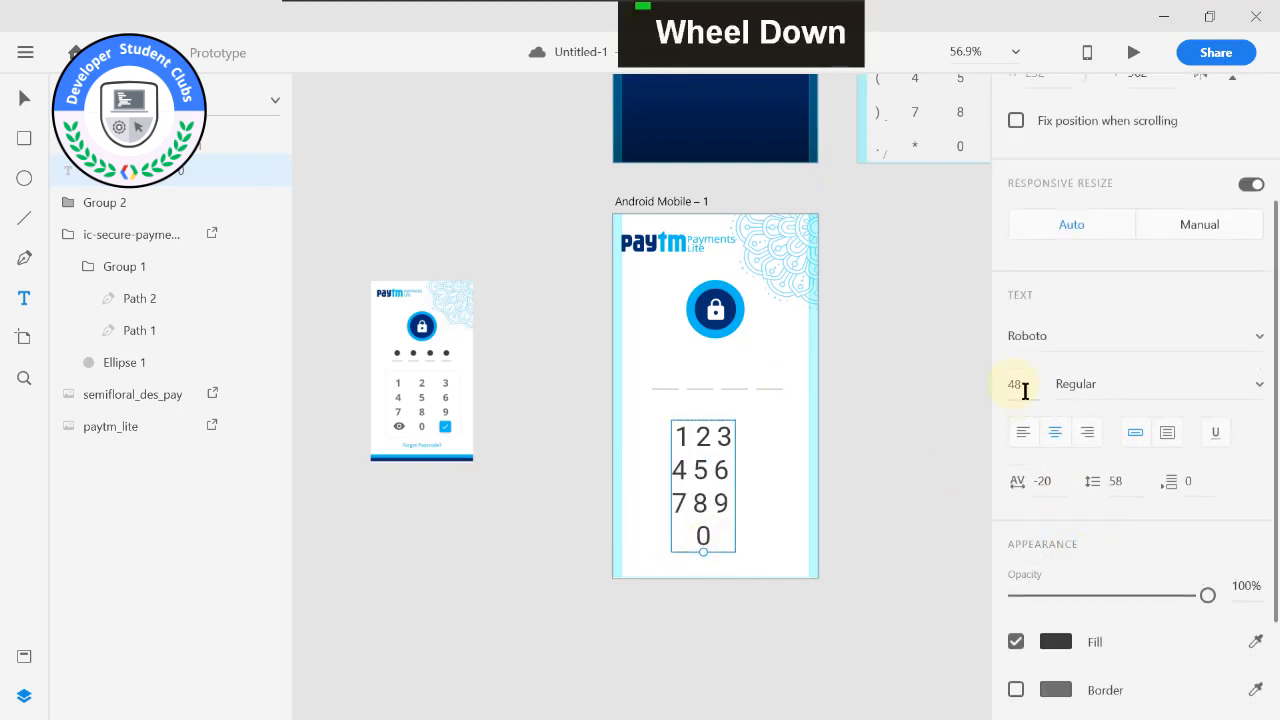
left_click(1008, 386)
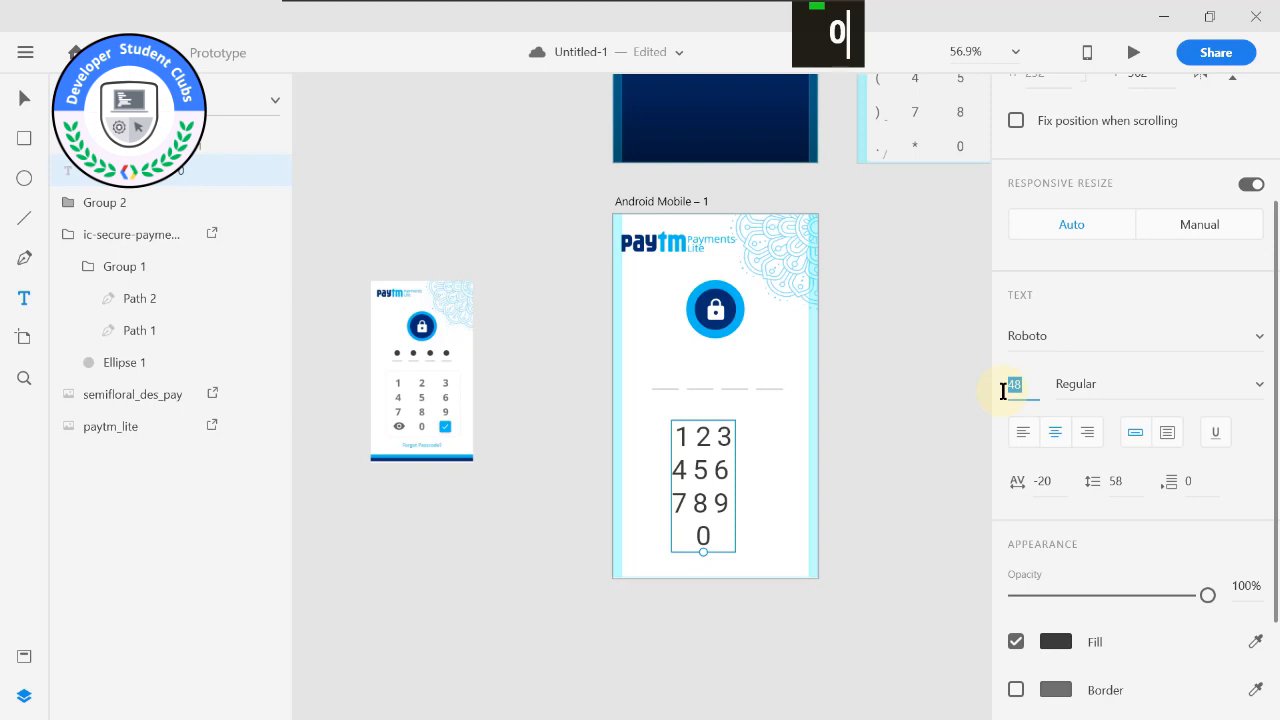
type("35")
key("Return")
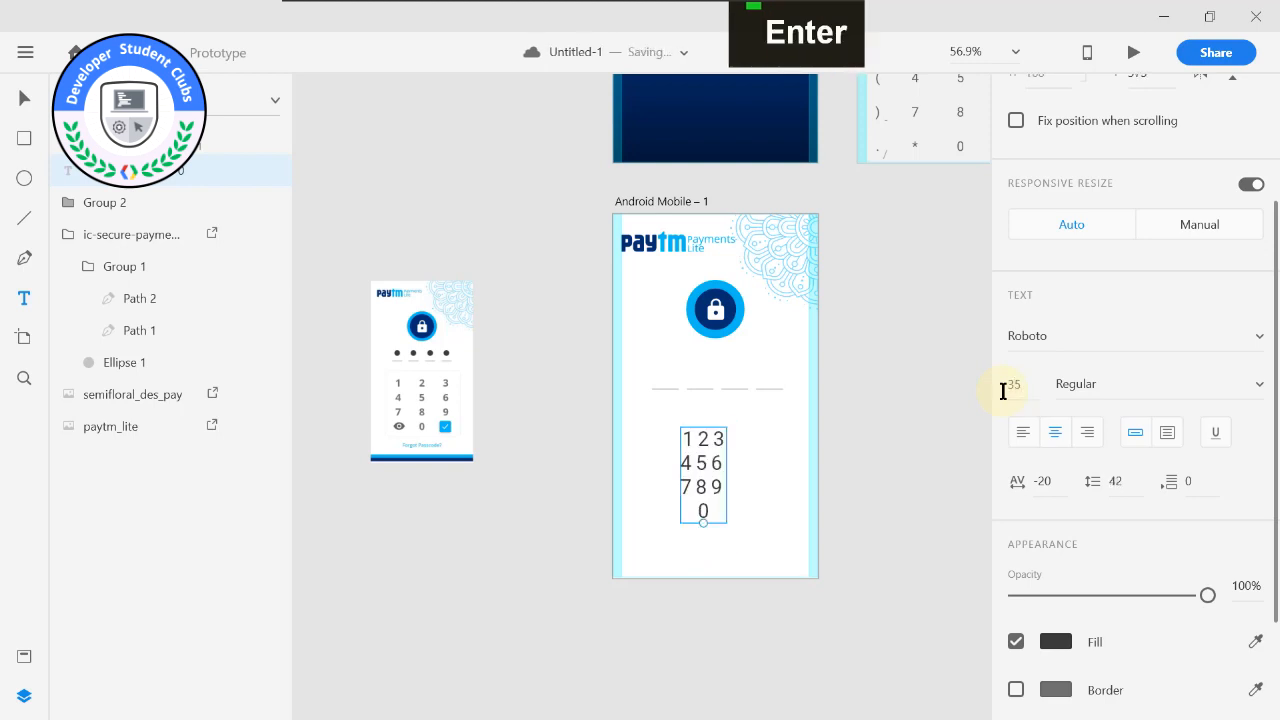
Set the character spacing of all the number pad digits to 100.
double_click(676, 490)
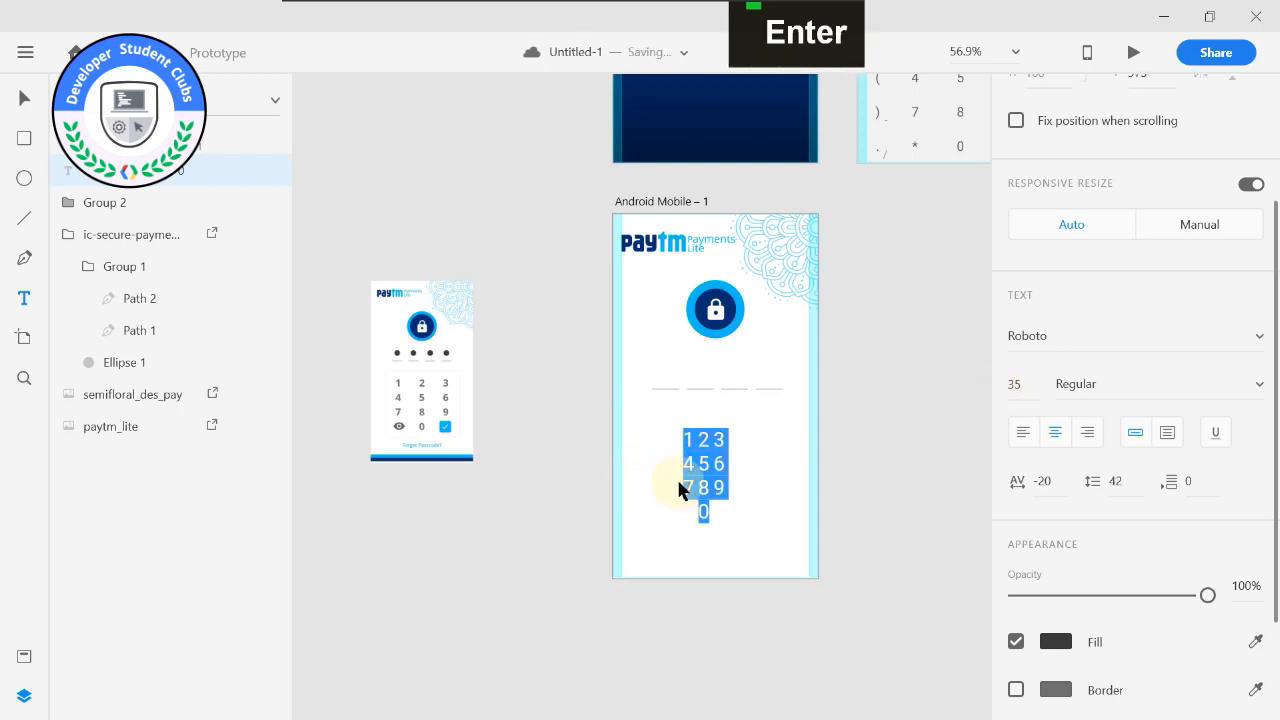
left_click(1050, 481)
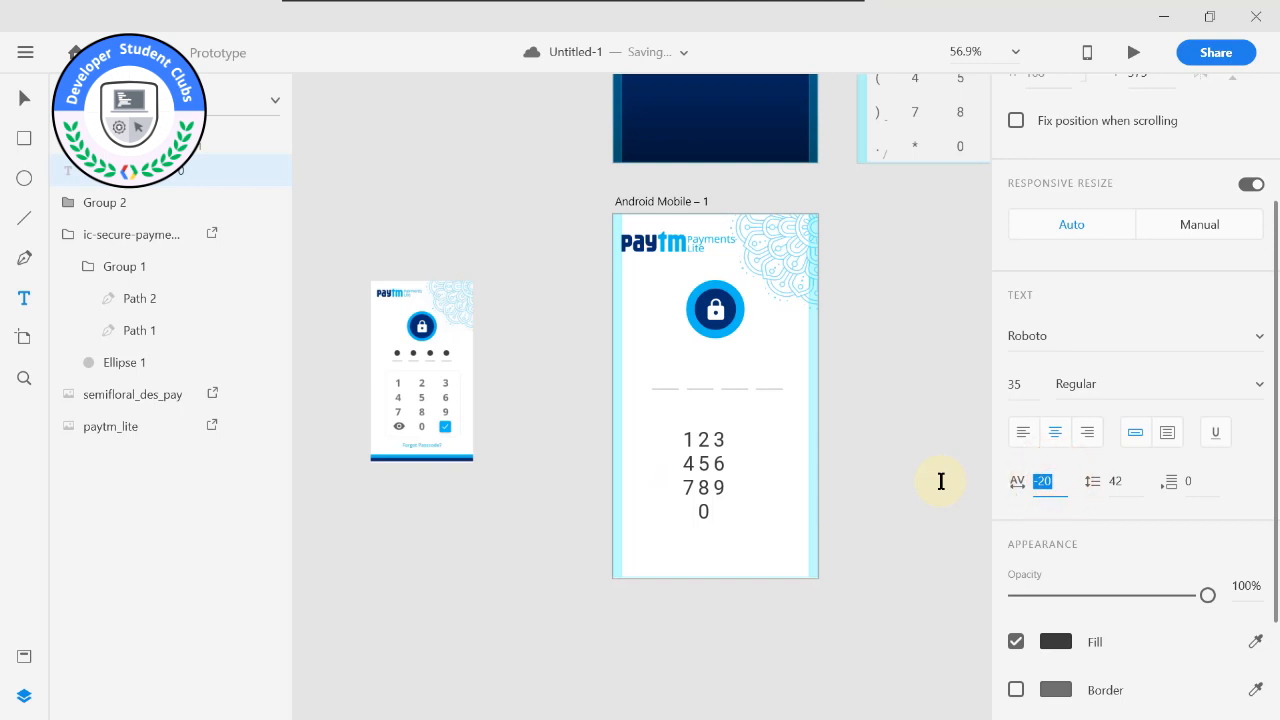
type("100")
key("Return")
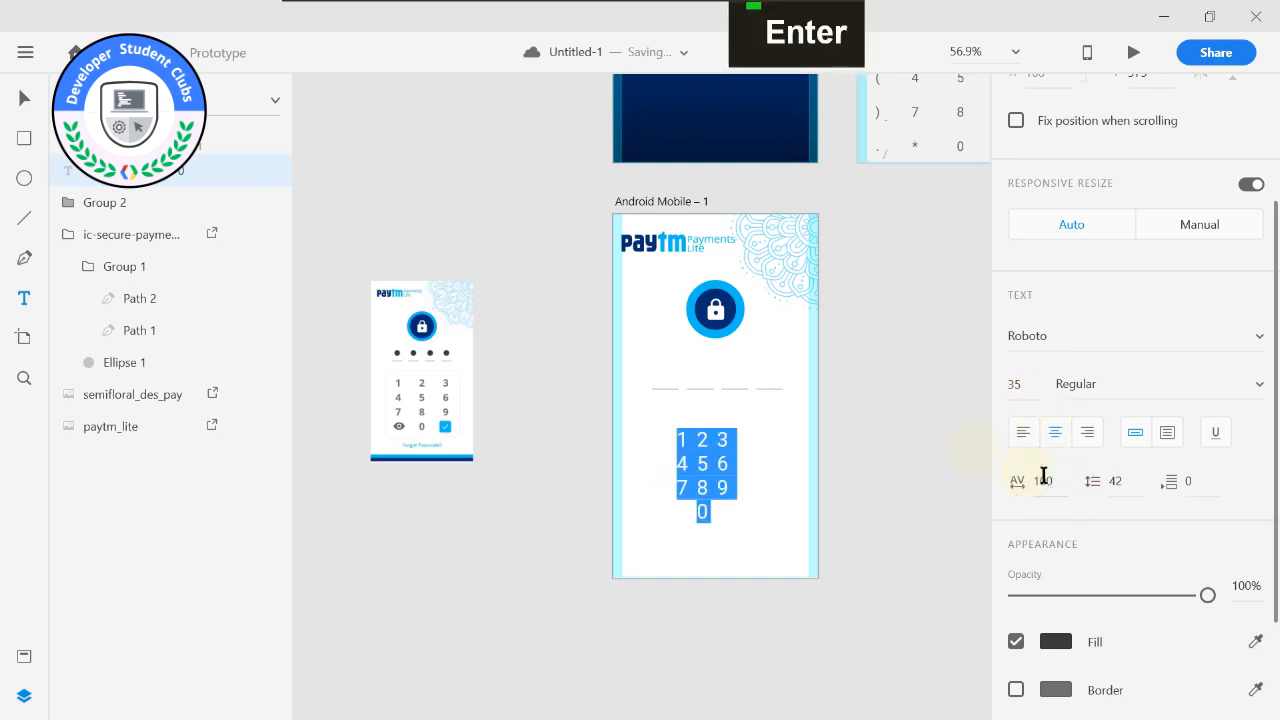
left_click(958, 478)
left_click(720, 464)
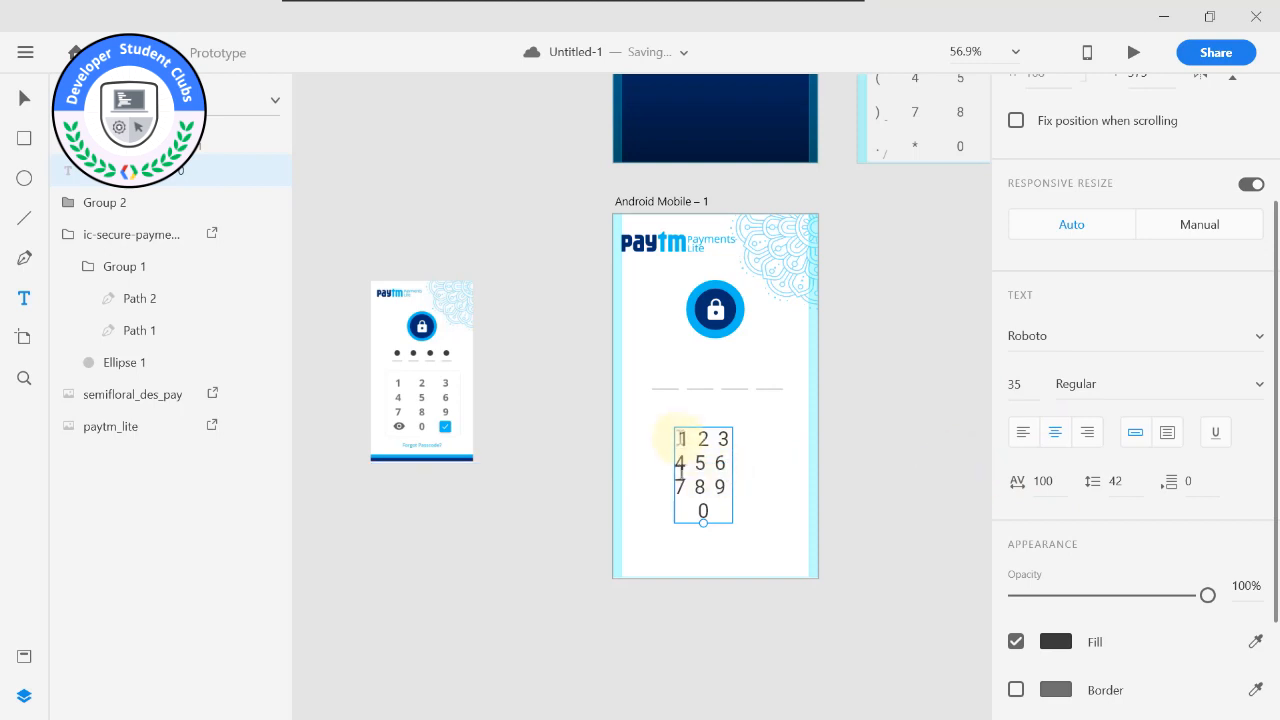
Scale the number pad text up to font size 56 and move it closer under the passcode underlines.
left_click_drag(703, 523, 705, 574)
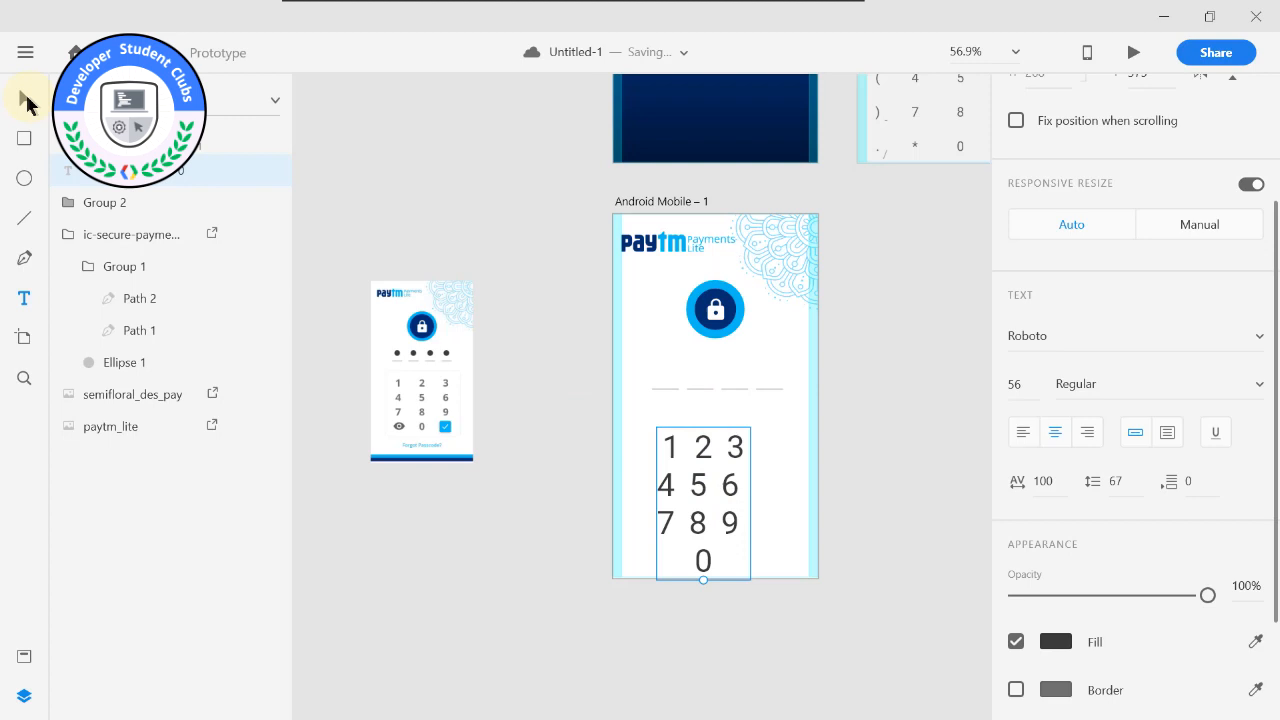
key("v")
left_click_drag(713, 432, 728, 409)
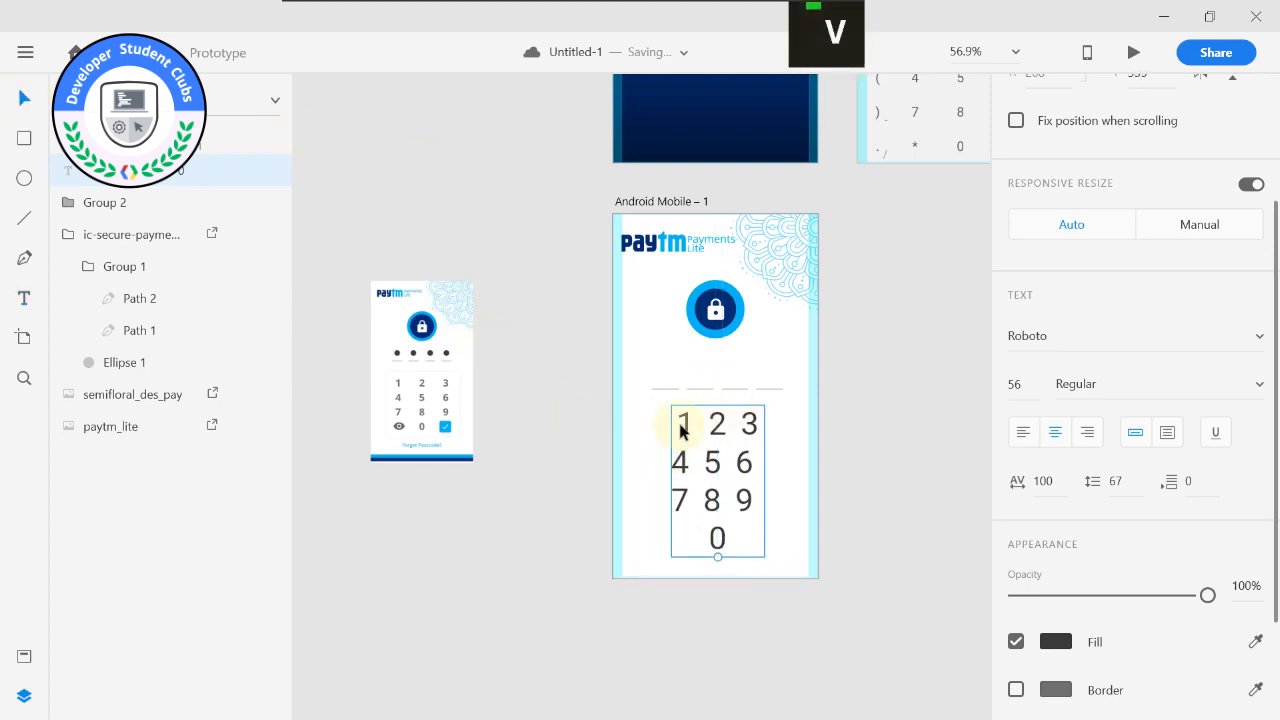
Convert the number pad text back to area text so its digit columns line up.
double_click(680, 438)
left_click(682, 456)
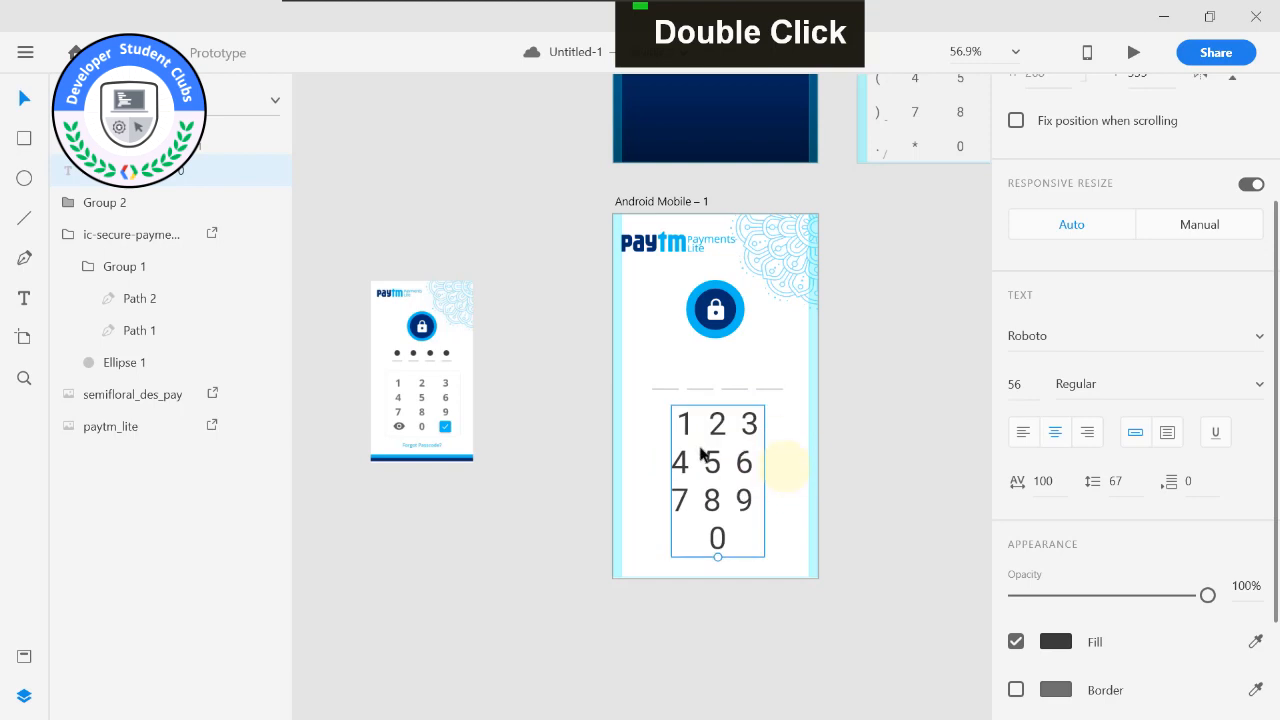
double_click(687, 430)
left_click(1165, 433)
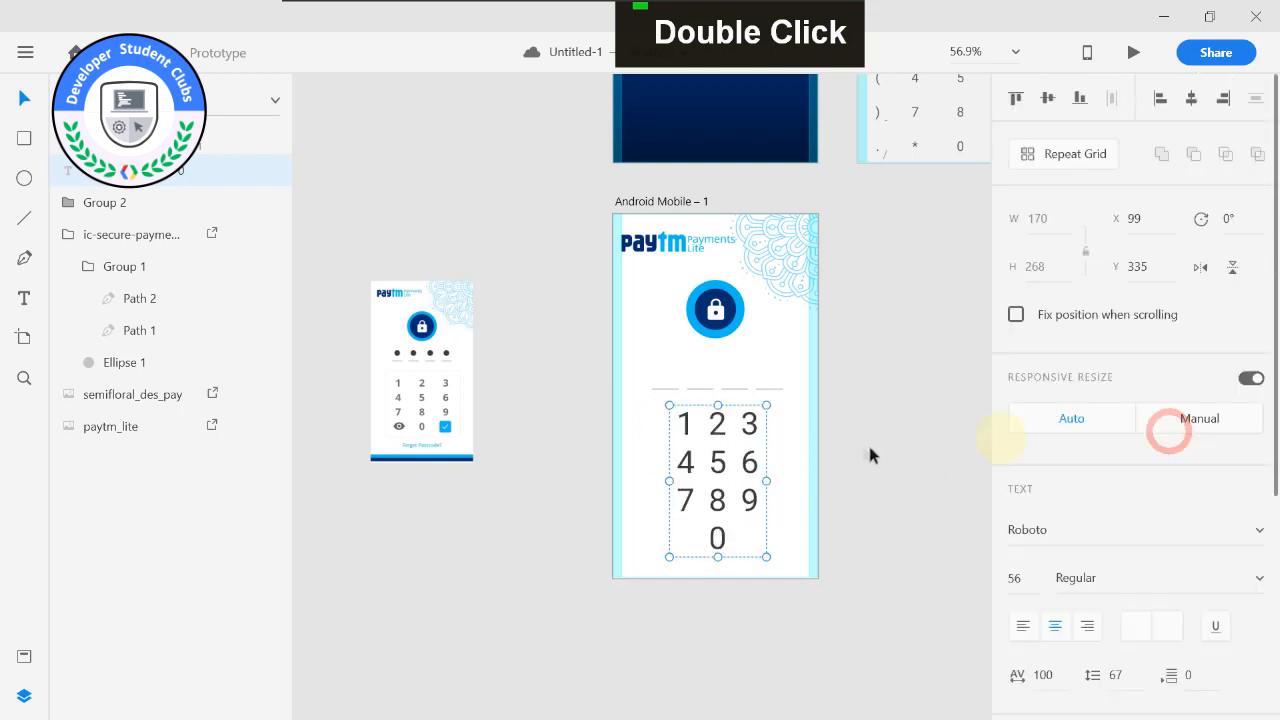
Widen the number pad text box to 260 and add extra spaces between the digits of the first three rows.
left_click_drag(766, 481, 792, 481)
left_click_drag(669, 482, 644, 481)
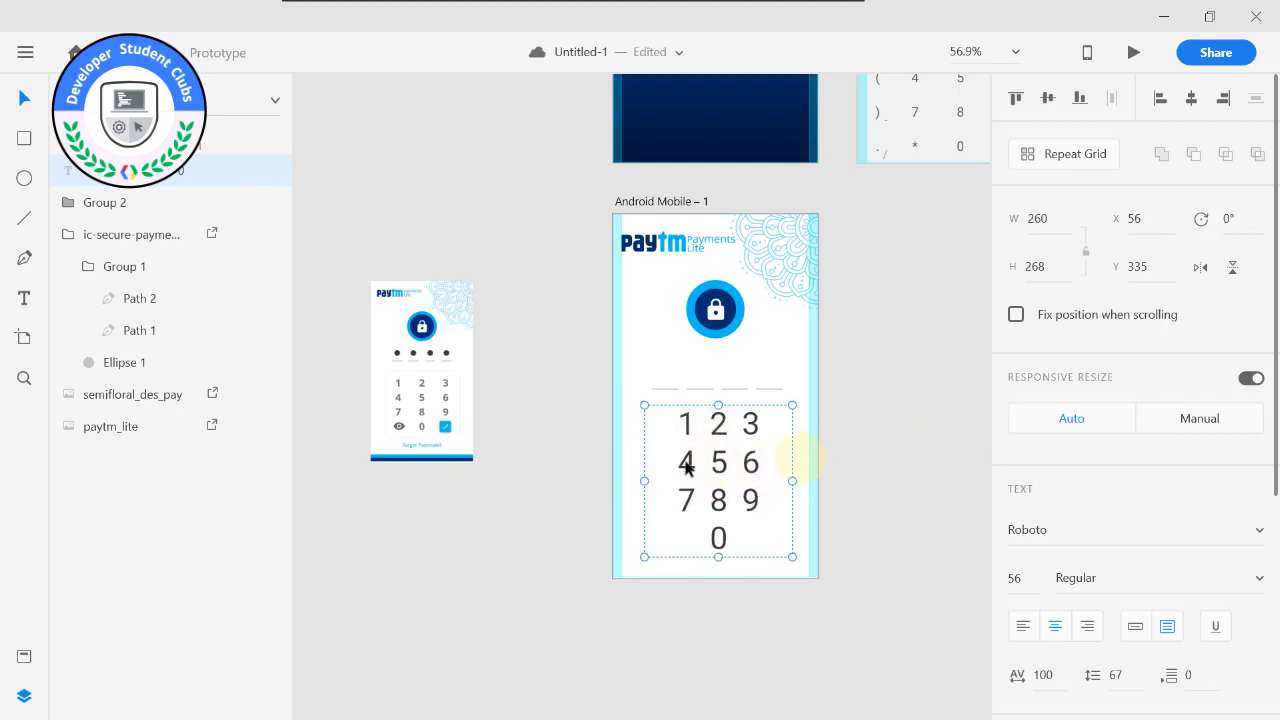
double_click(702, 432)
left_click(703, 426)
left_click(743, 430)
left_click(738, 454)
left_click(703, 462)
left_click(703, 500)
left_click(750, 500)
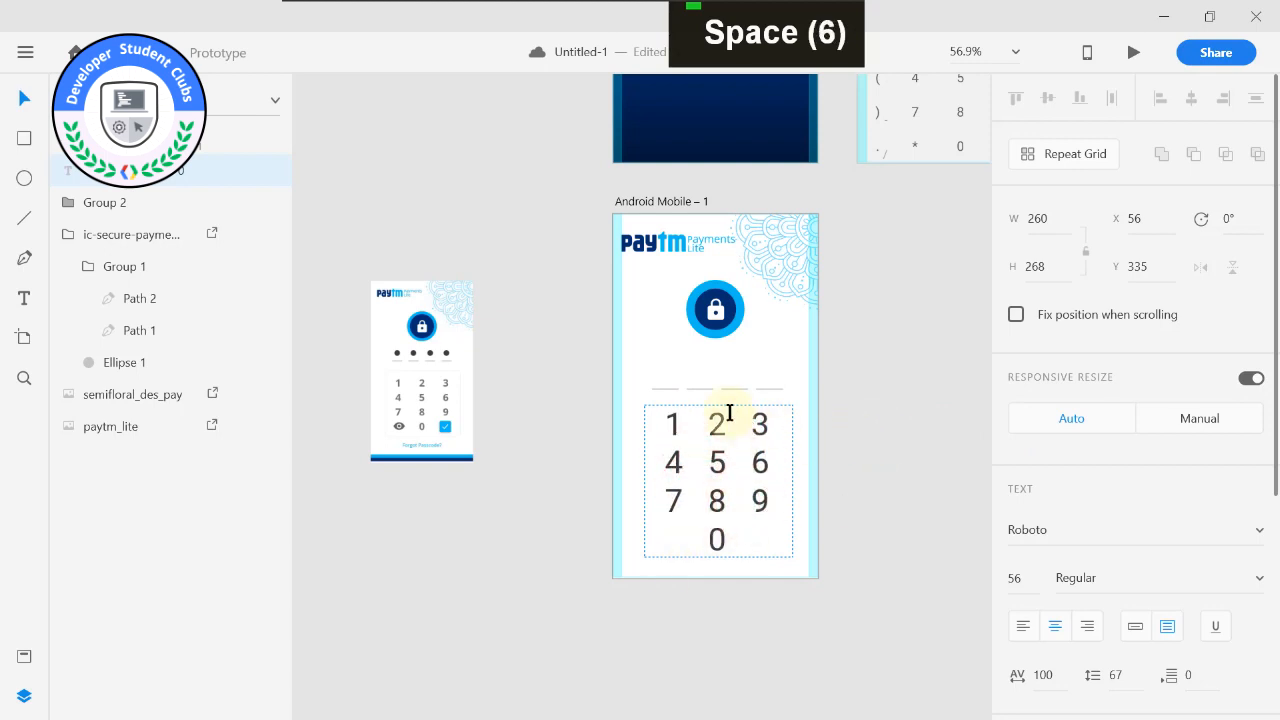
left_click_drag(670, 425, 785, 527)
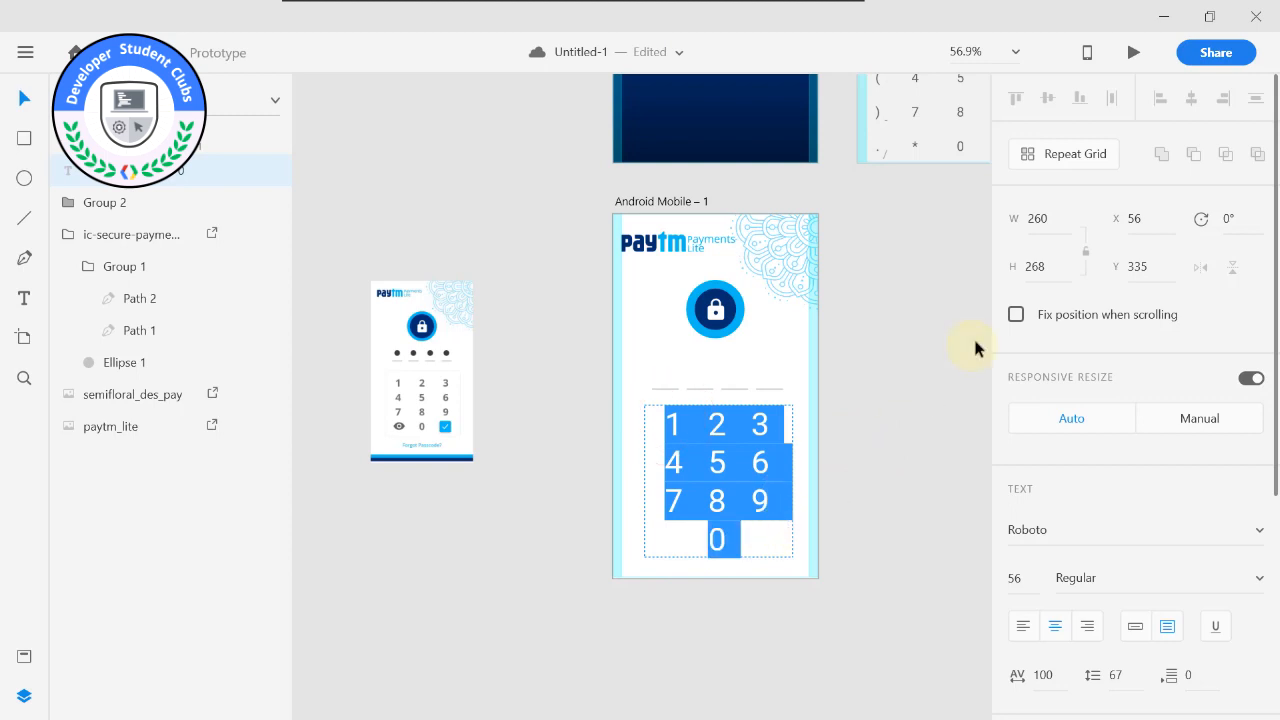
left_click(748, 443)
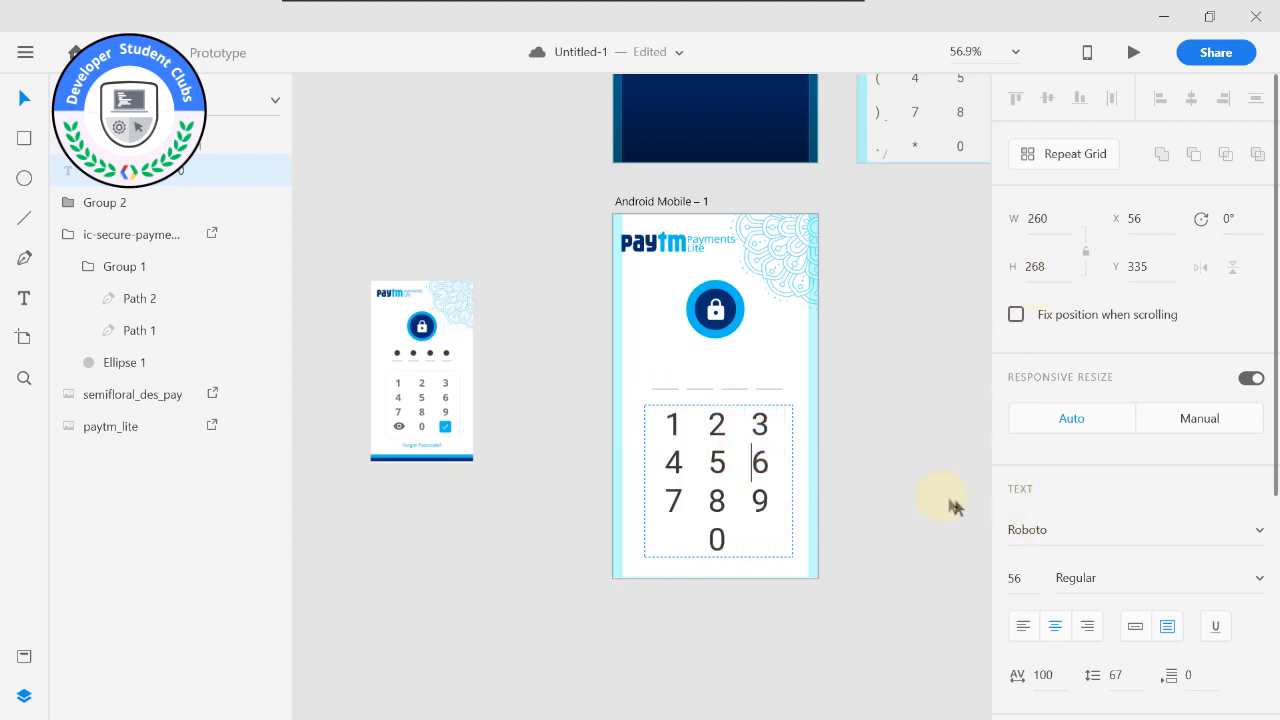
Set all the number pad digits to font size 48 and Bold weight.
key("ctrl+a")
left_click(1016, 580)
double_click(1016, 580)
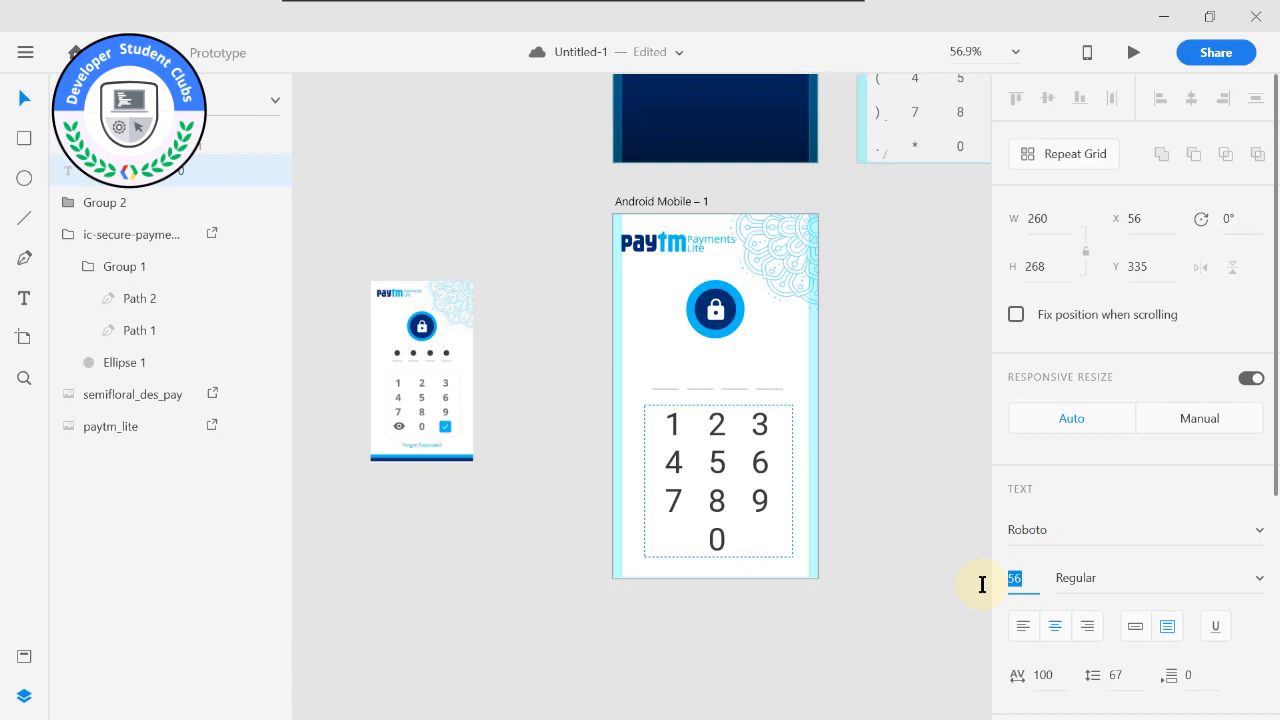
type("48")
key("Return")
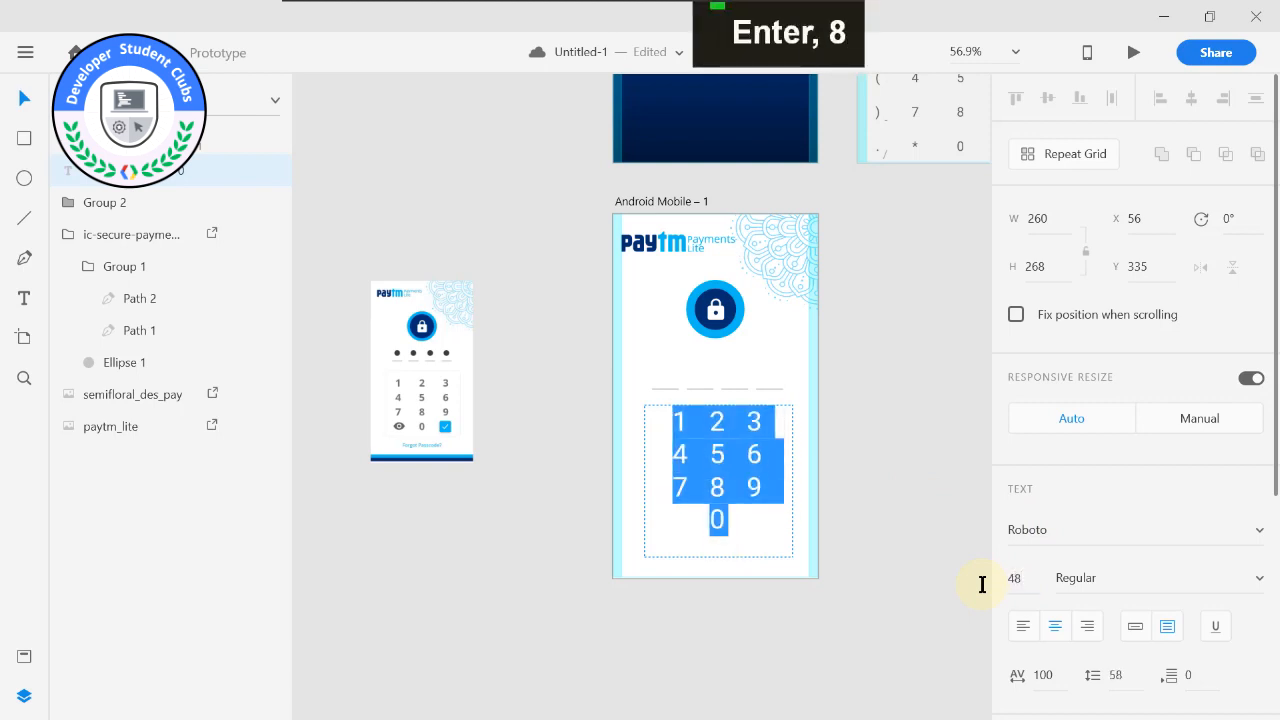
left_click(1108, 586)
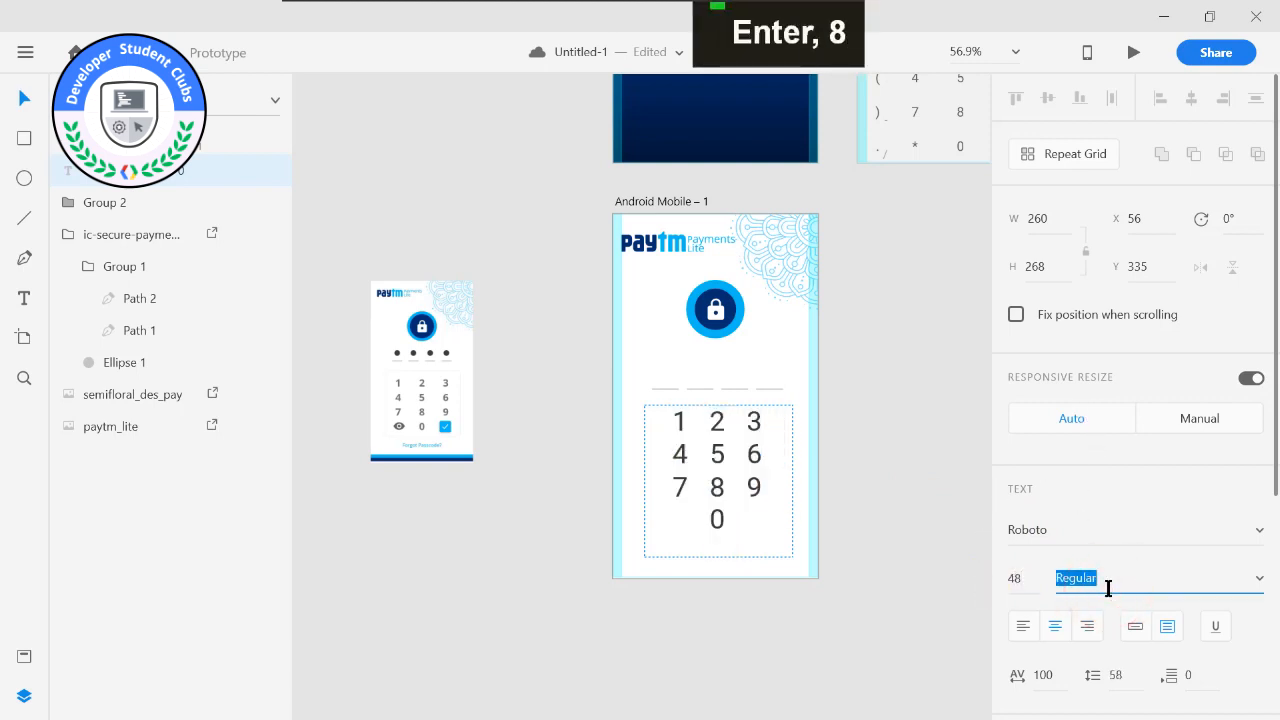
type("Bold")
key("Return")
left_click(737, 458)
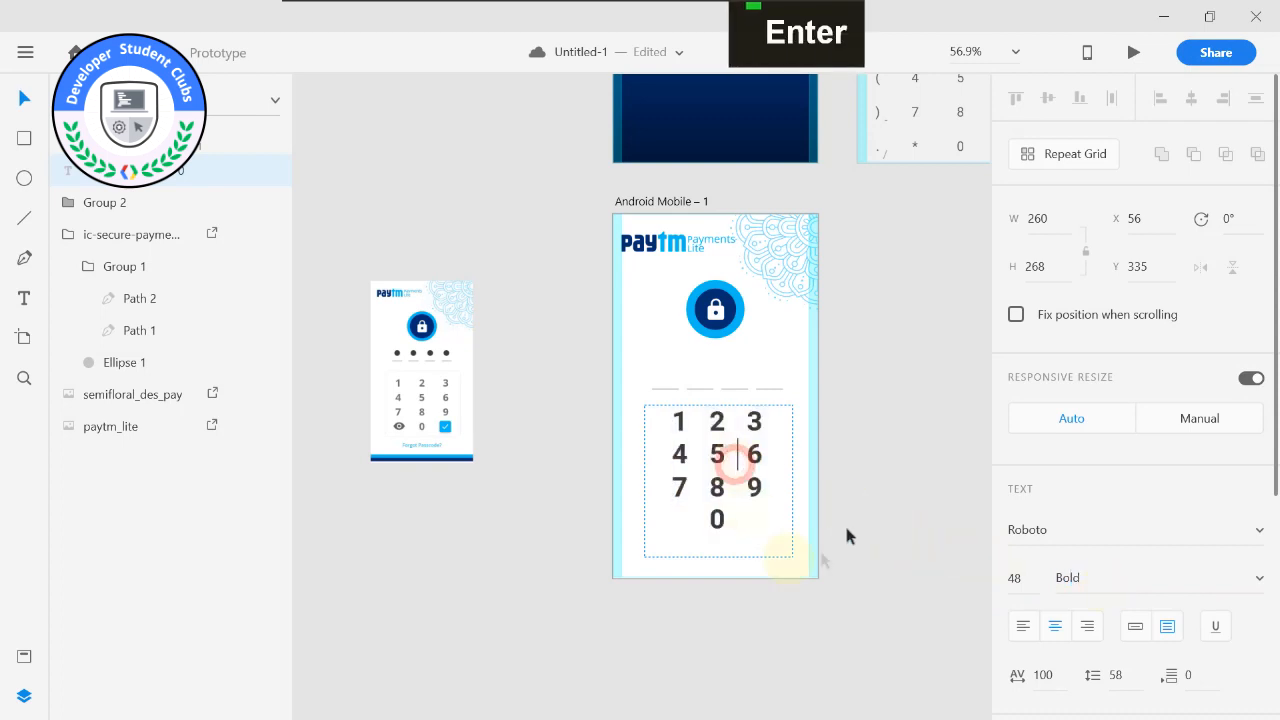
key("Escape")
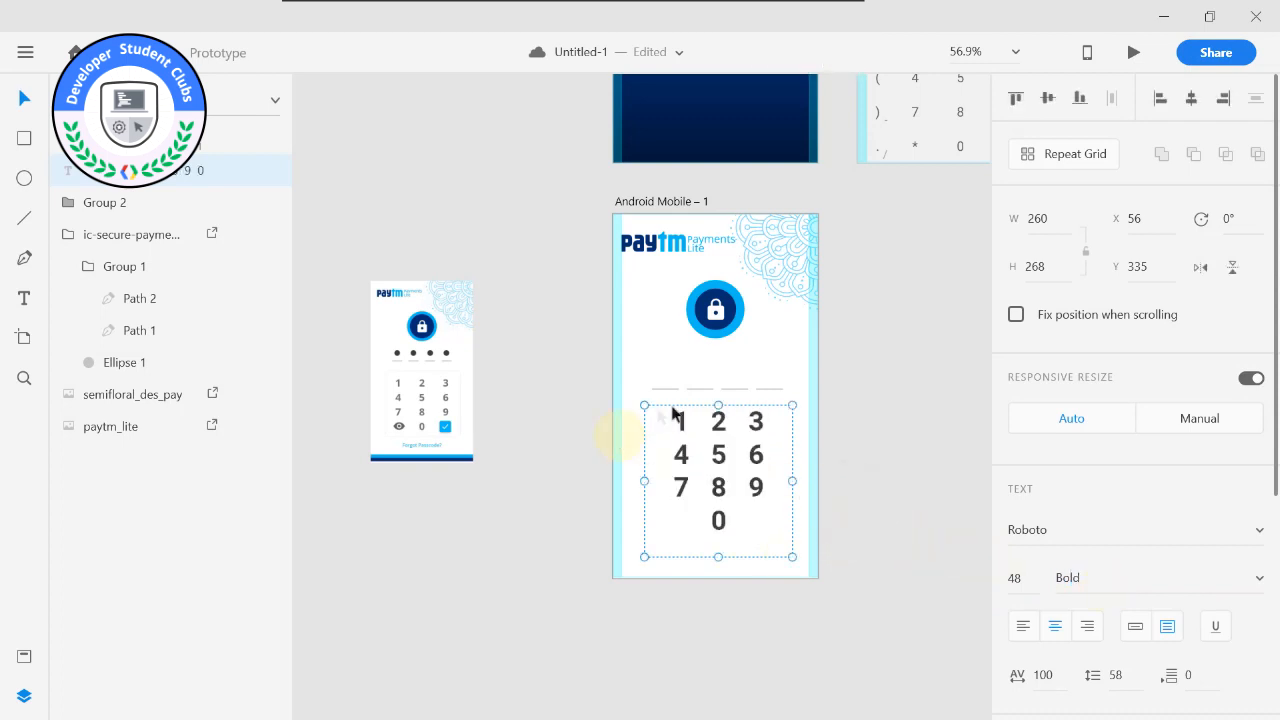
Change the number pad text's fill to dark grey #585859.
scroll(1221, 575, "down", 5)
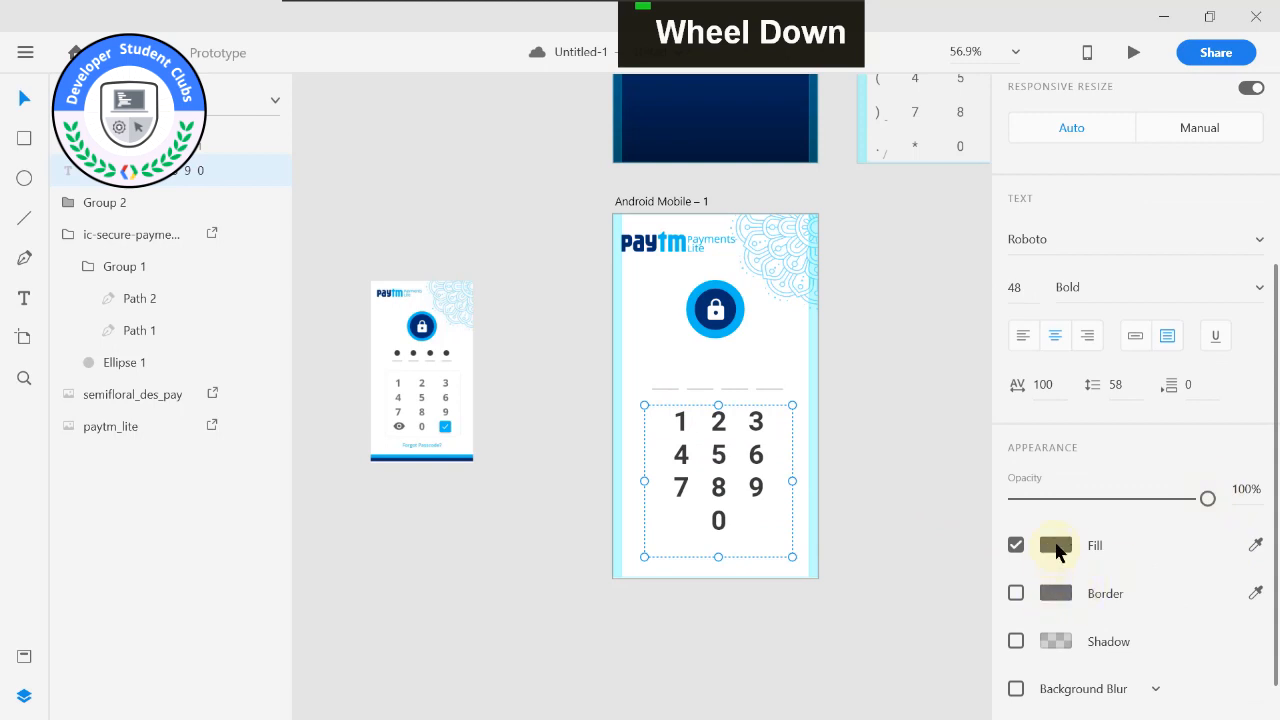
left_click(1056, 546)
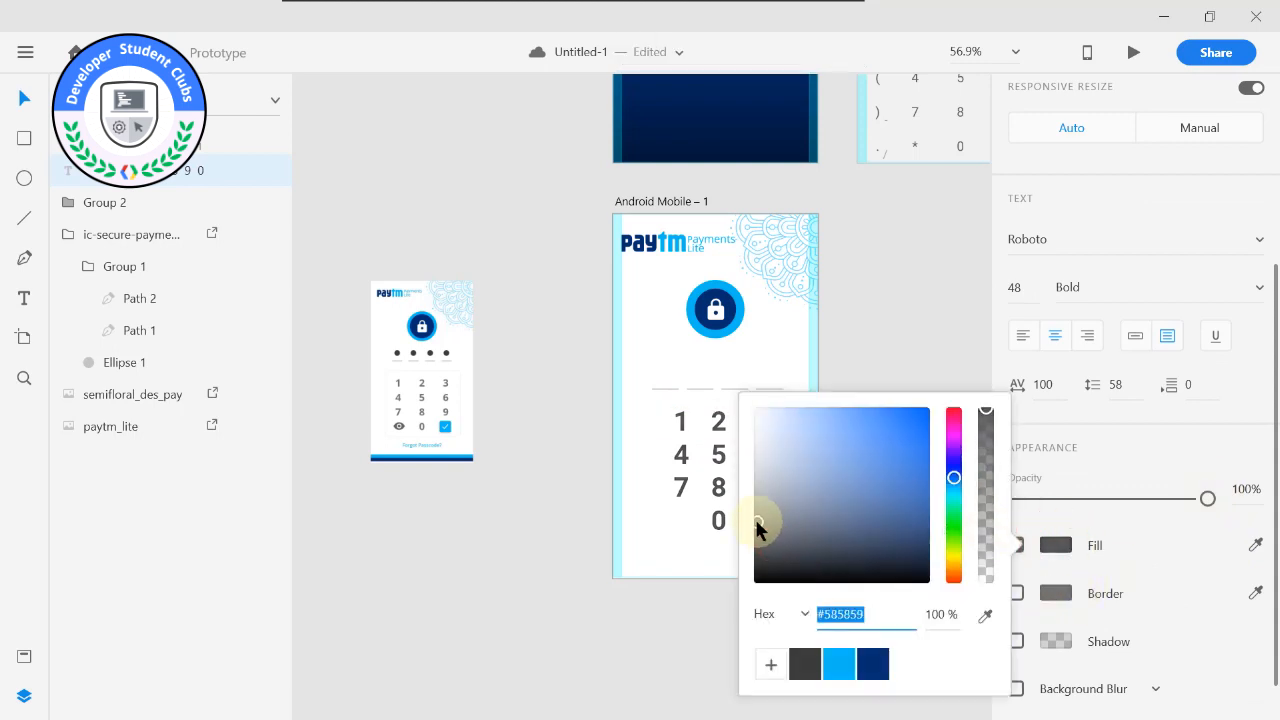
left_click(669, 578)
Convert the number pad to point text and raise its character spacing to 160.
left_click(690, 428)
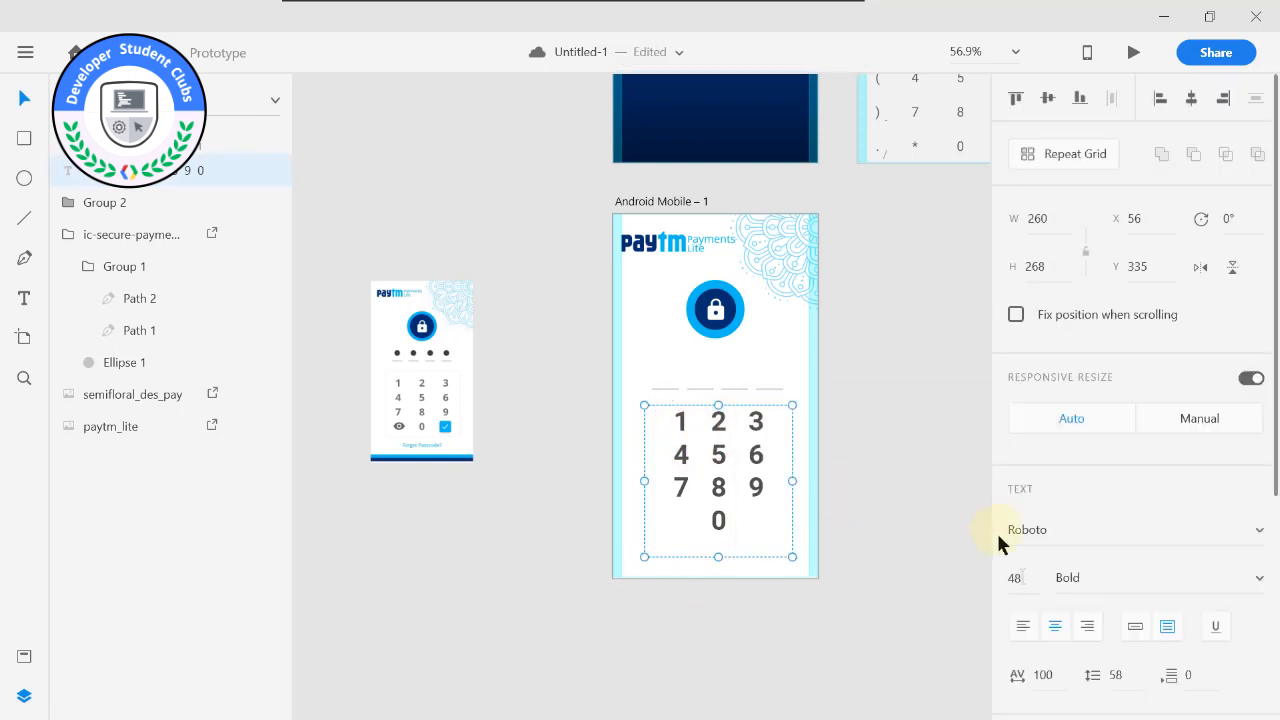
scroll(1028, 578, "down", 1)
scroll(1028, 578, "down", 3)
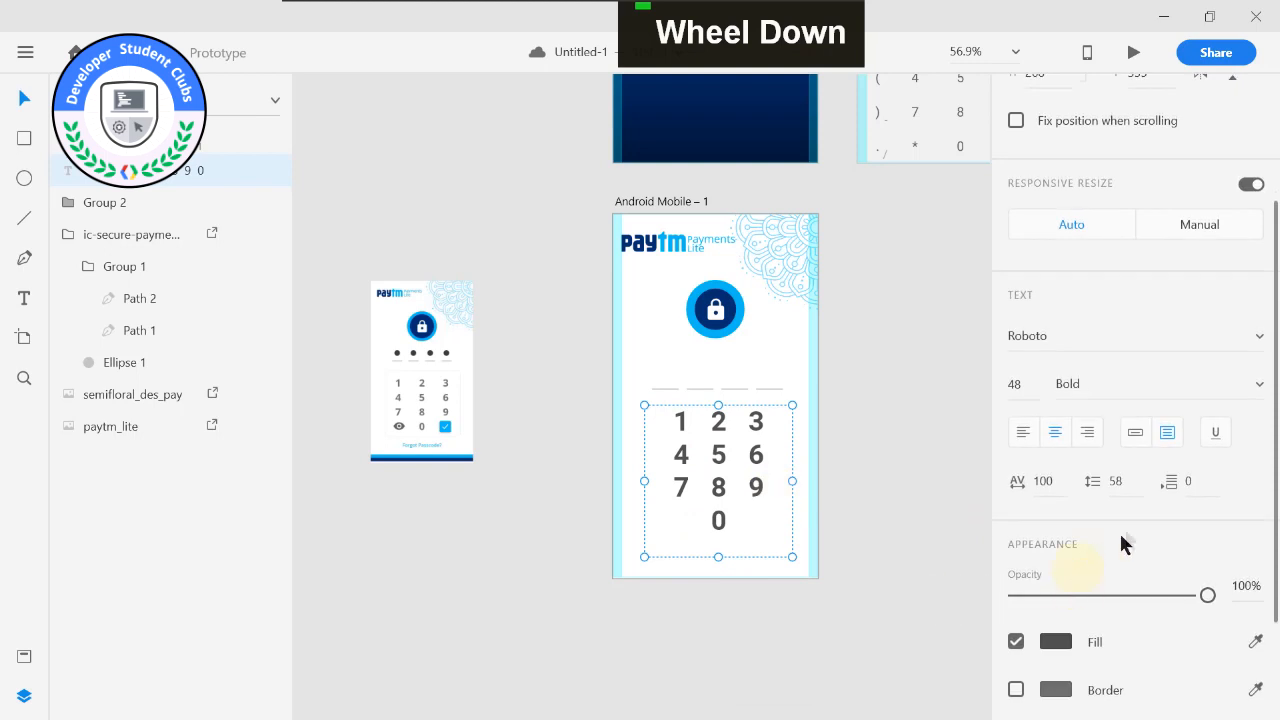
left_click(1134, 432)
scroll(1070, 450, "down", 3)
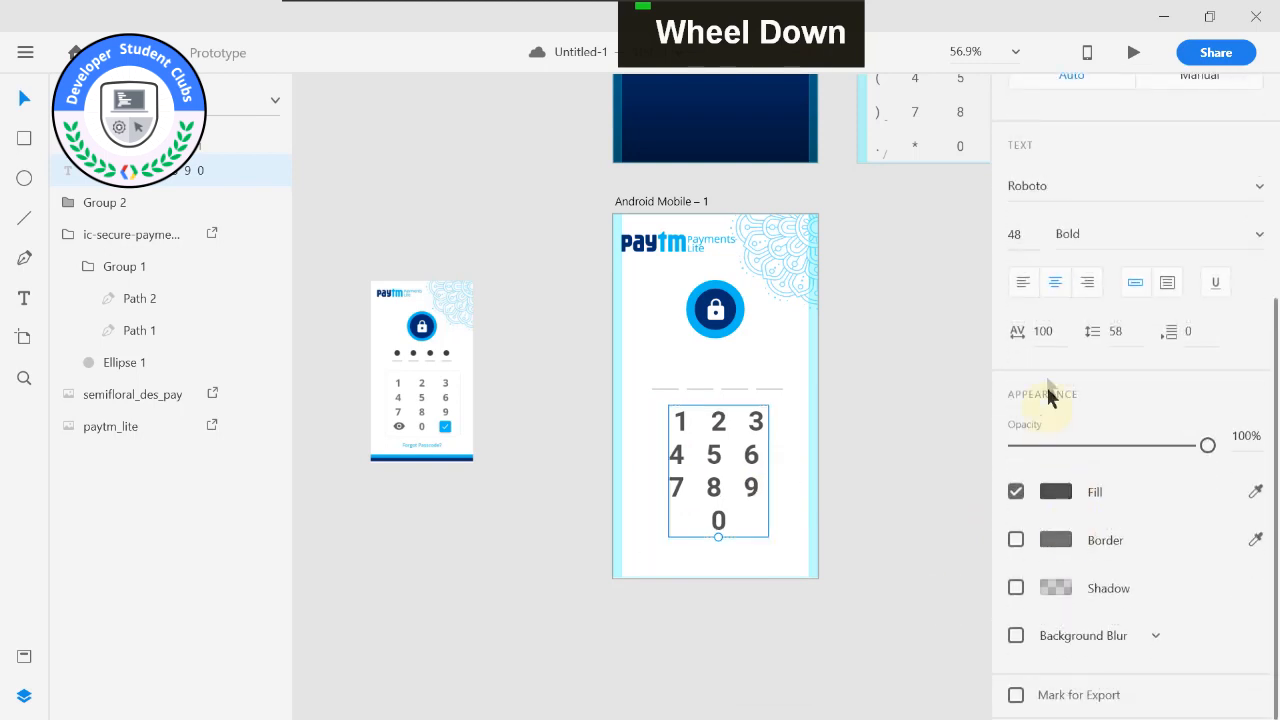
scroll(1045, 335, "down", 5)
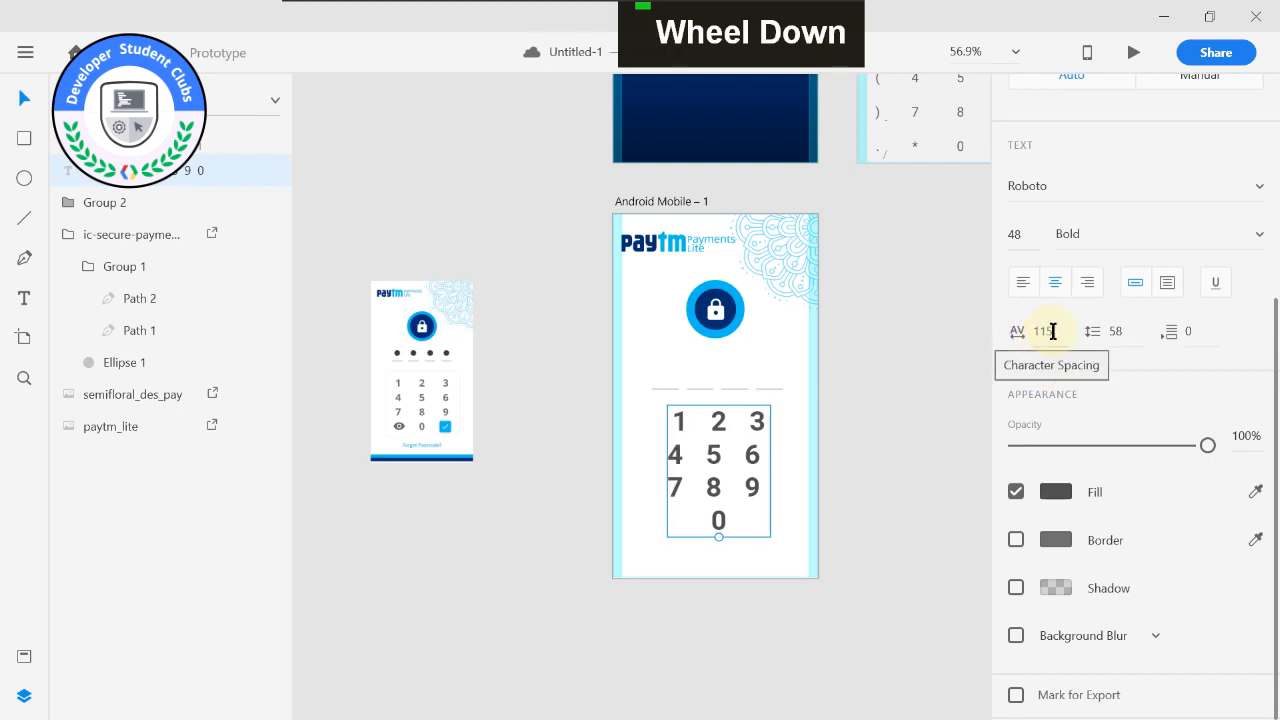
left_click(1056, 334)
left_click(1051, 335)
left_click(1050, 335)
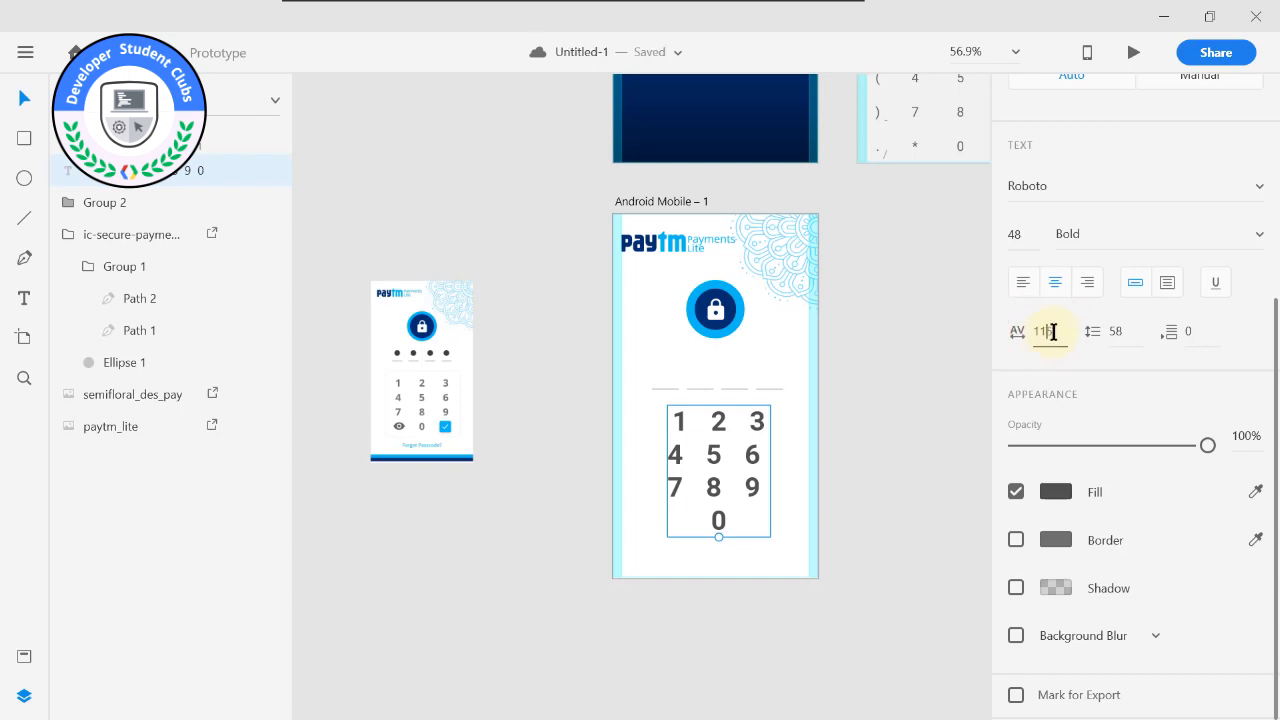
left_click_drag(1045, 336, 1041, 337)
left_click_drag(1045, 330, 1044, 306)
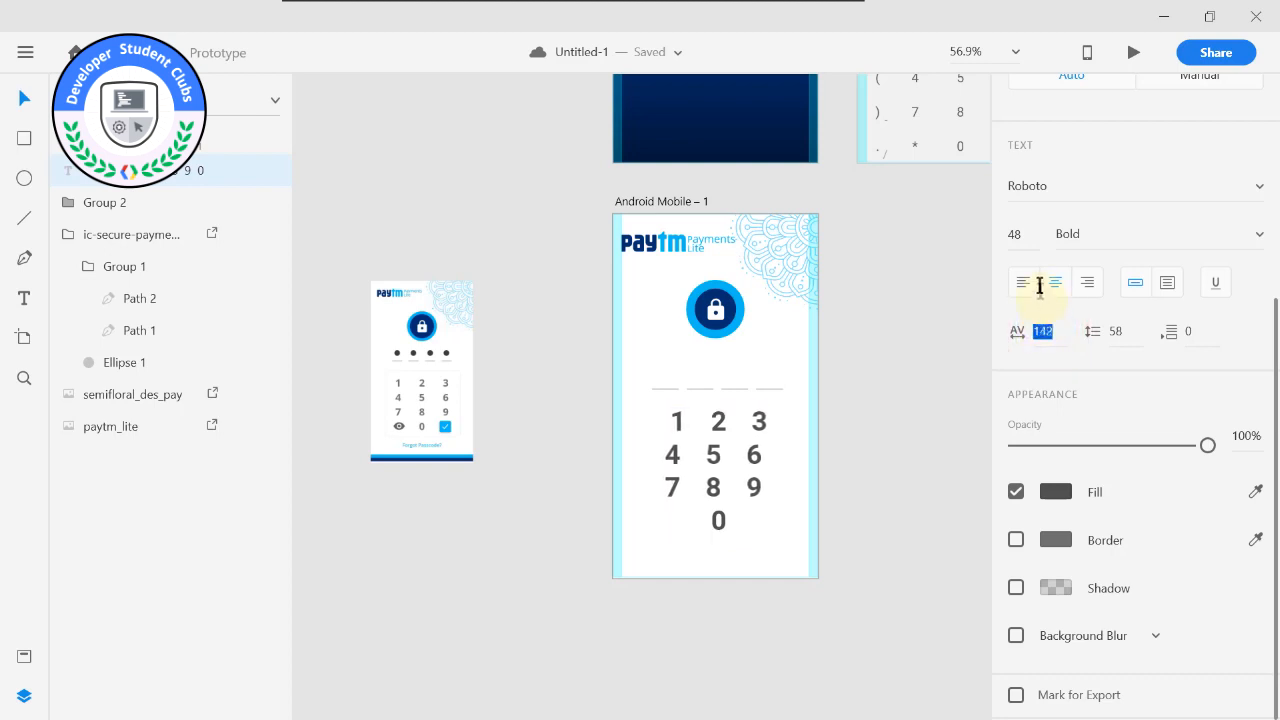
Switch the widened number pad text back to area text so its rows align.
double_click(736, 453)
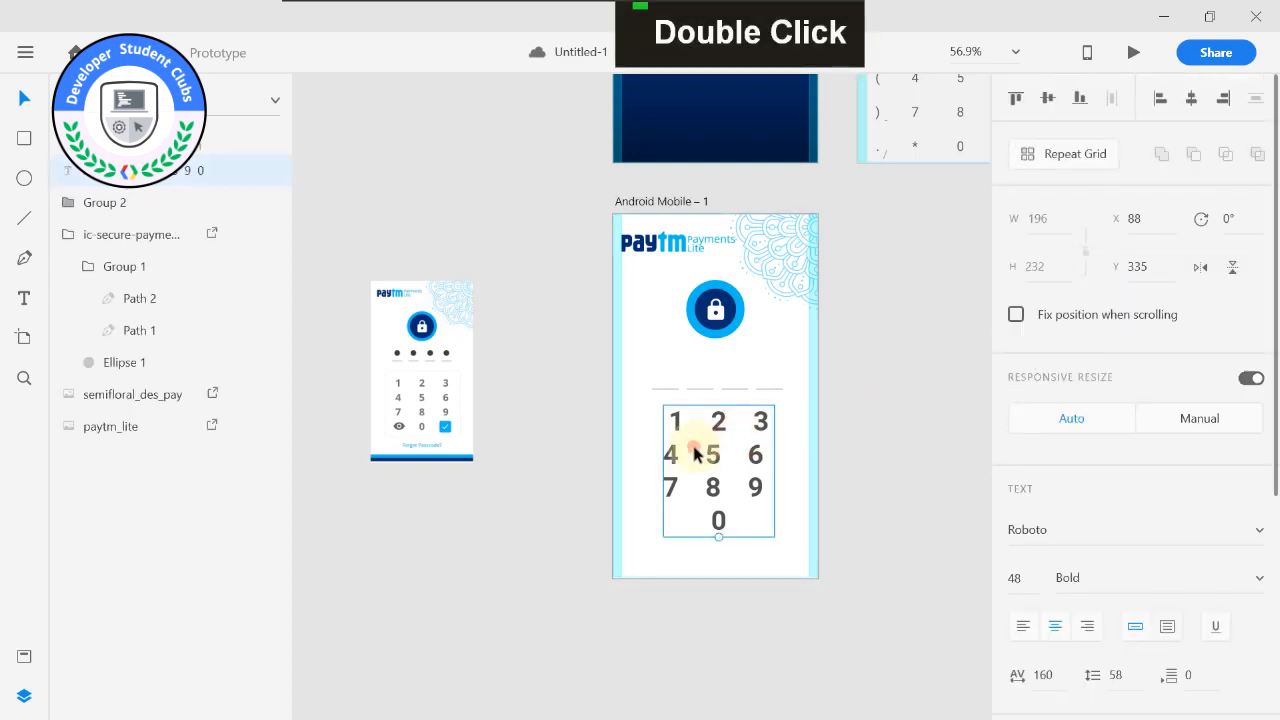
double_click(695, 452)
left_click(911, 454)
double_click(695, 452)
scroll(1184, 539, "down", 2)
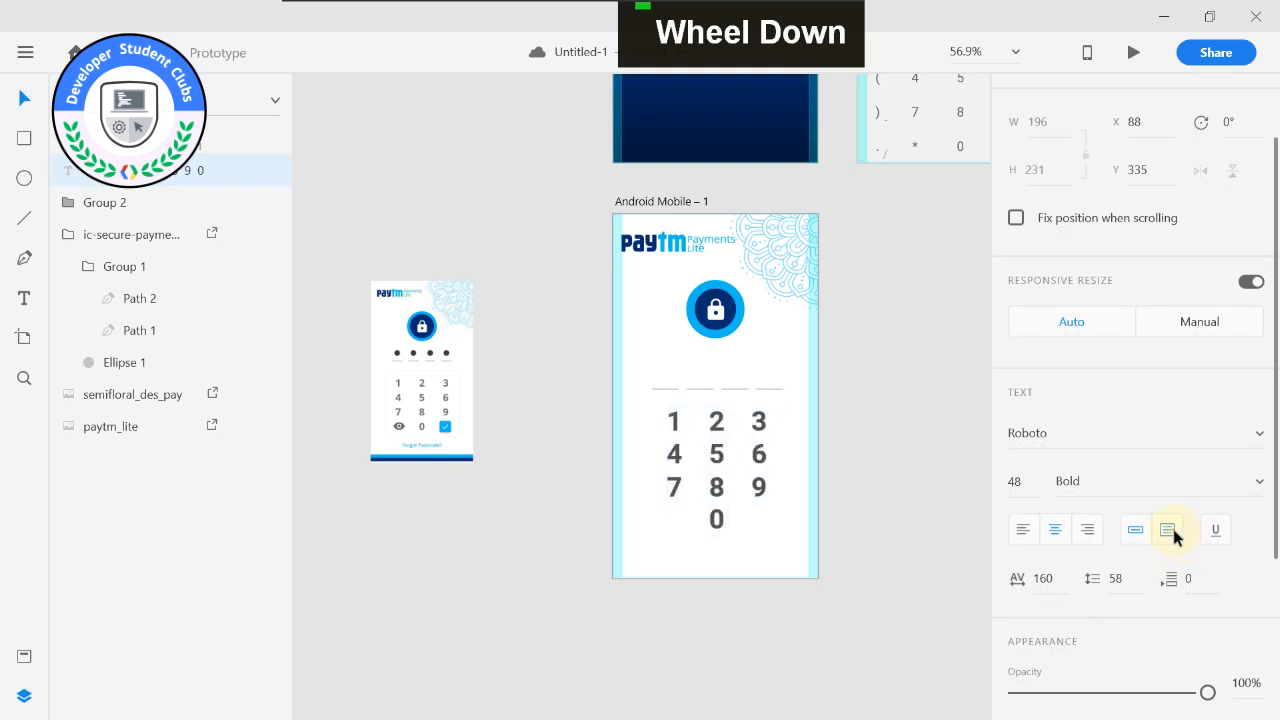
left_click(811, 421)
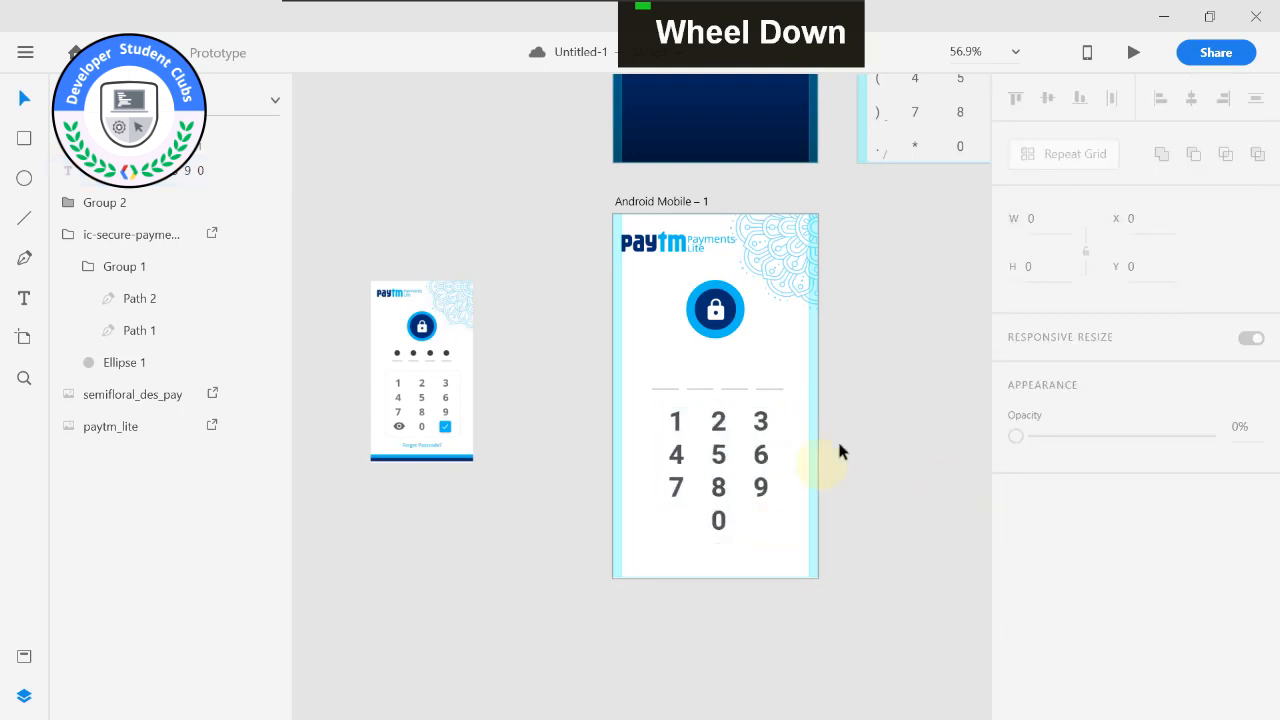
Move the number pad text slightly down to leave more space below the passcode underlines.
left_click(750, 445)
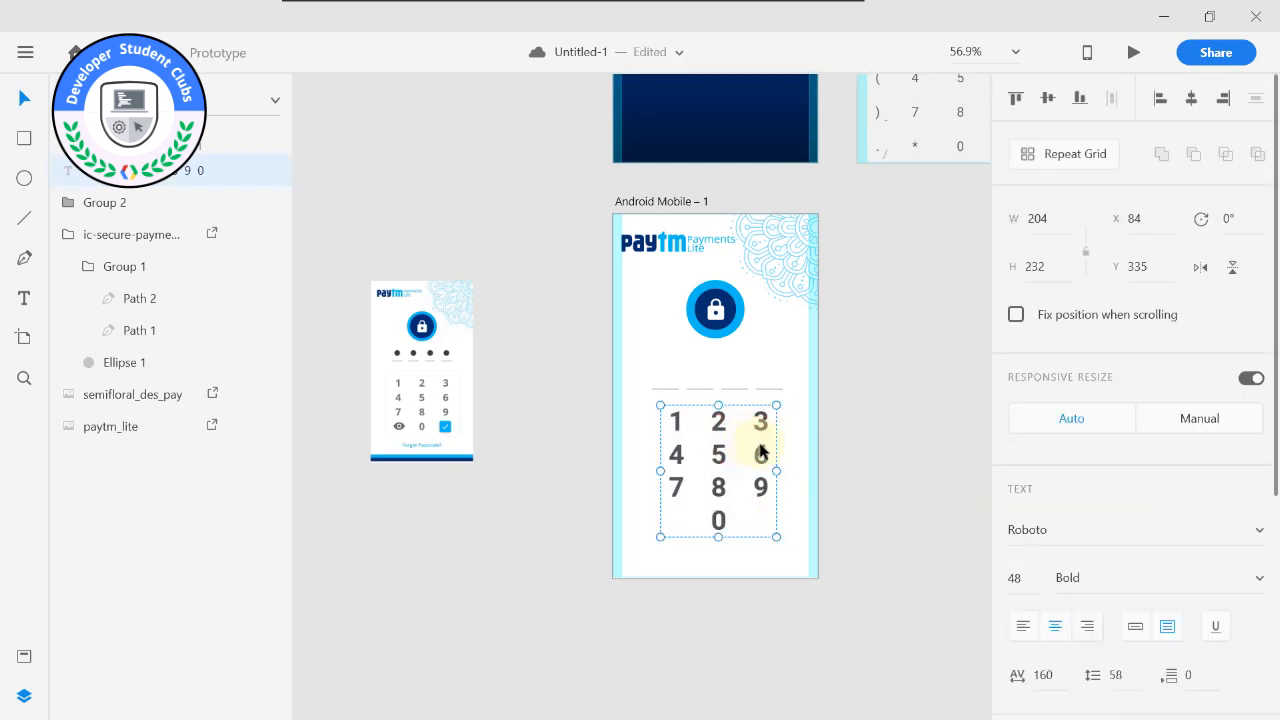
left_click(800, 432)
scroll(777, 451, "up", 3)
left_click_drag(673, 403, 673, 421)
left_click(931, 423)
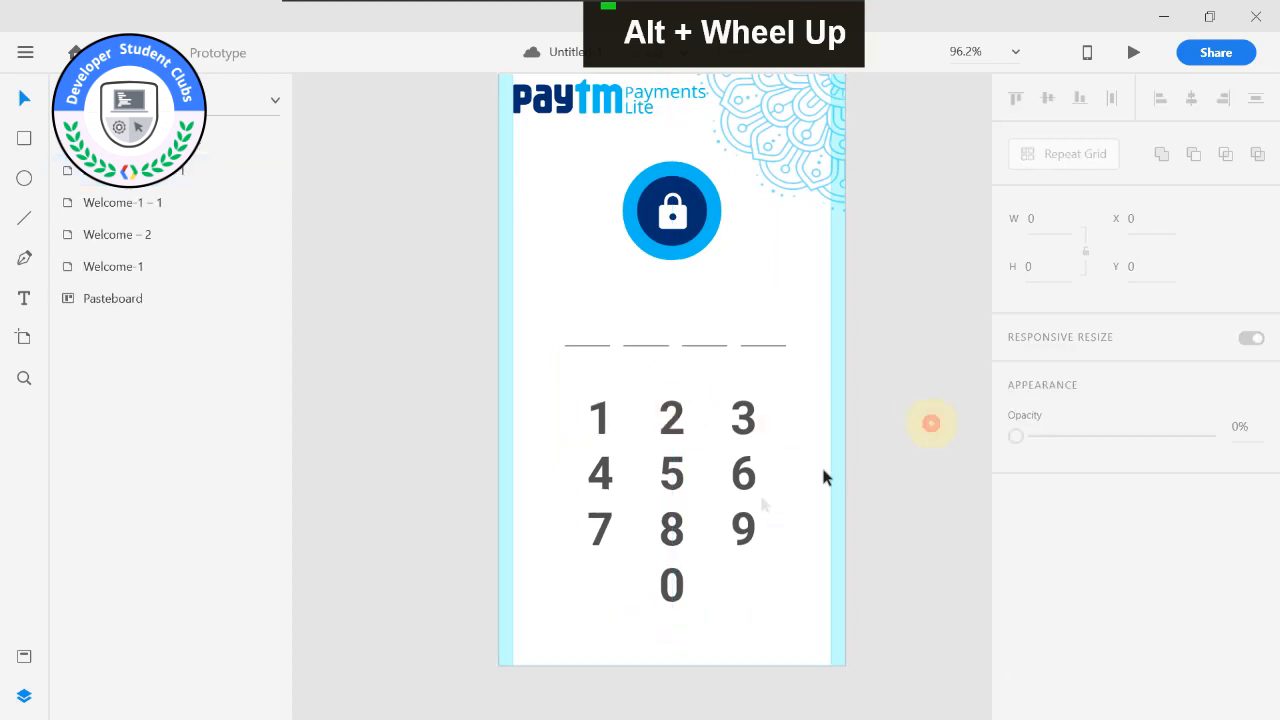
Switch to File Explorer and look through the OTHERS and in-app services source folders for the passcode screen's remaining icons.
scroll(671, 529, "down", 6)
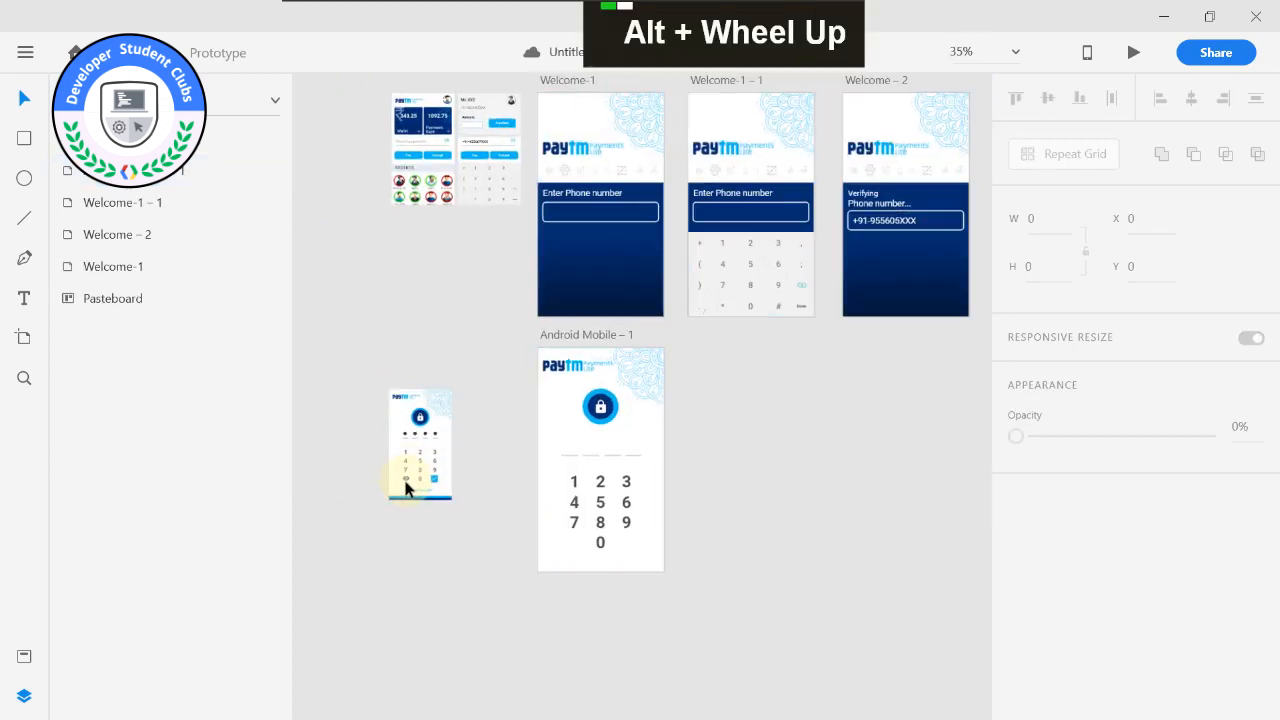
scroll(405, 487, "up", 5)
scroll(678, 503, "down", 5)
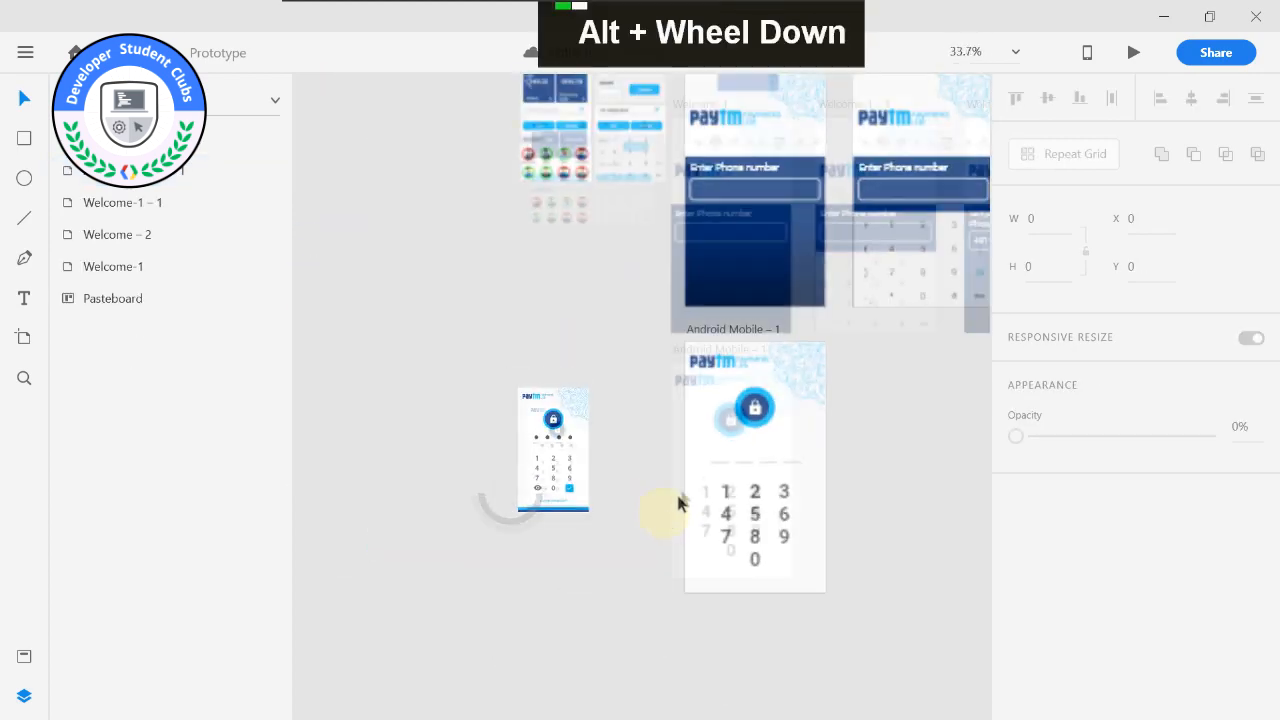
middle_click(678, 503)
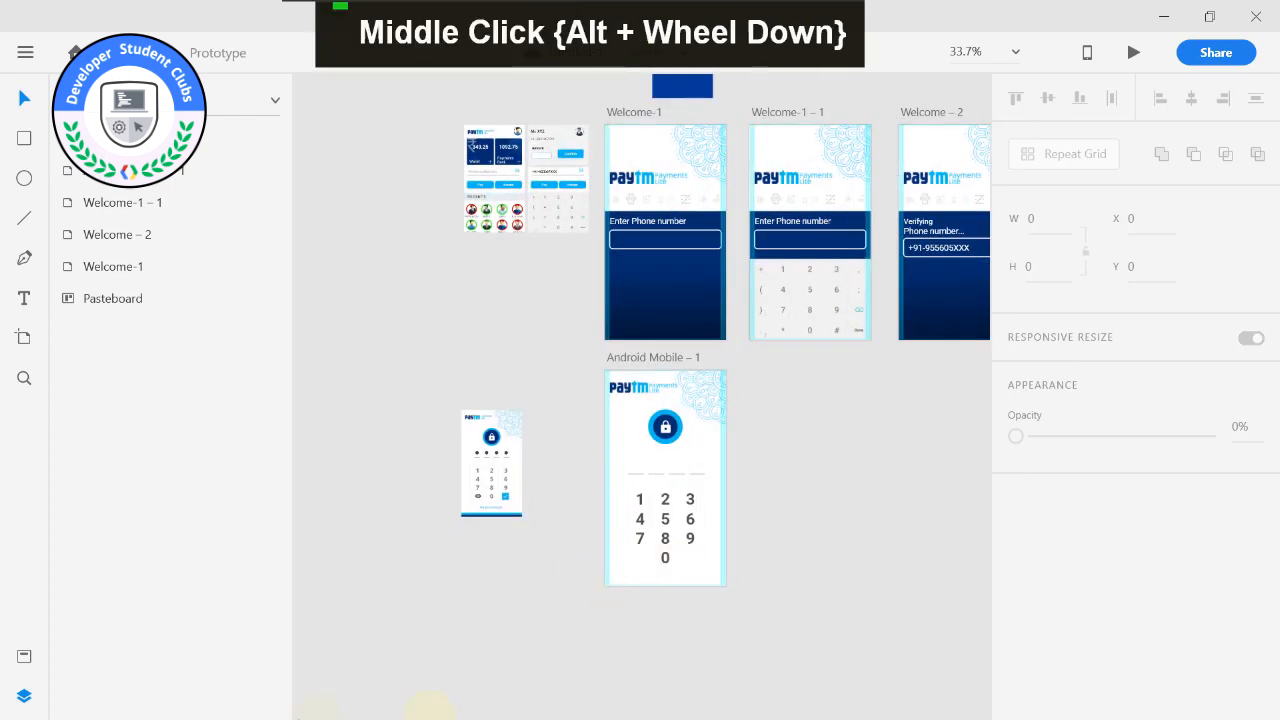
key("super")
left_click(329, 700)
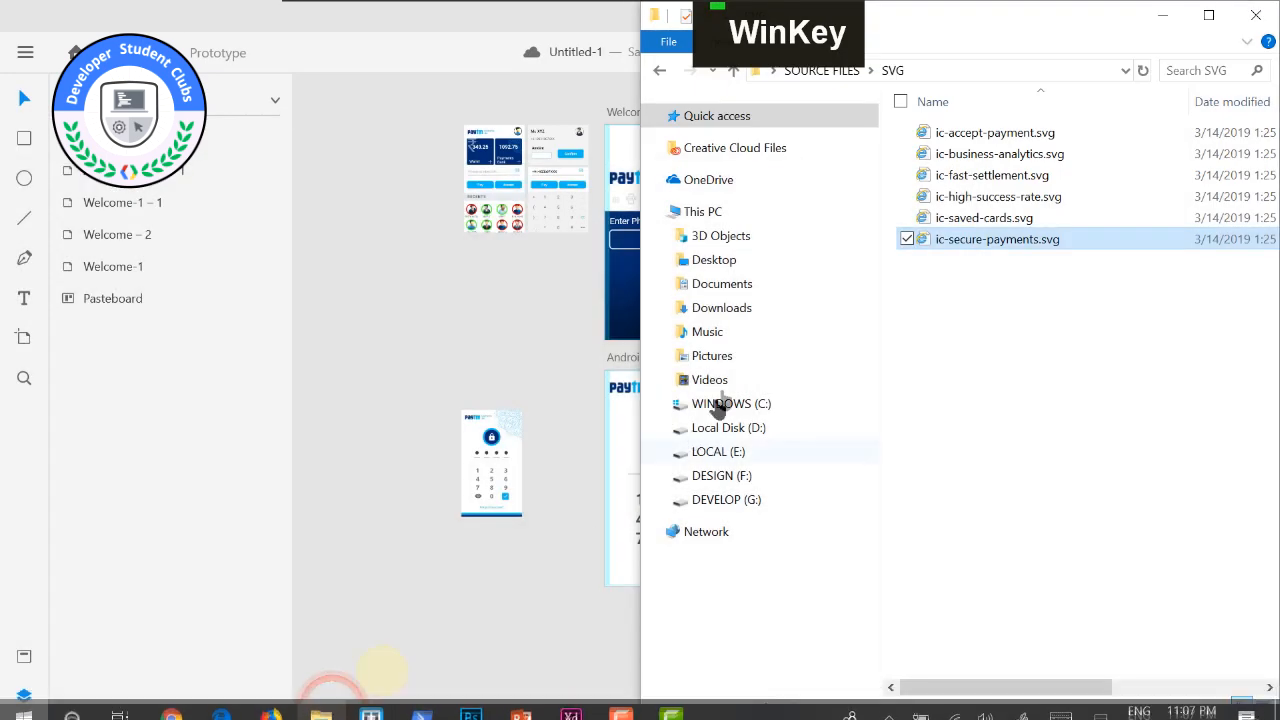
left_click(657, 72)
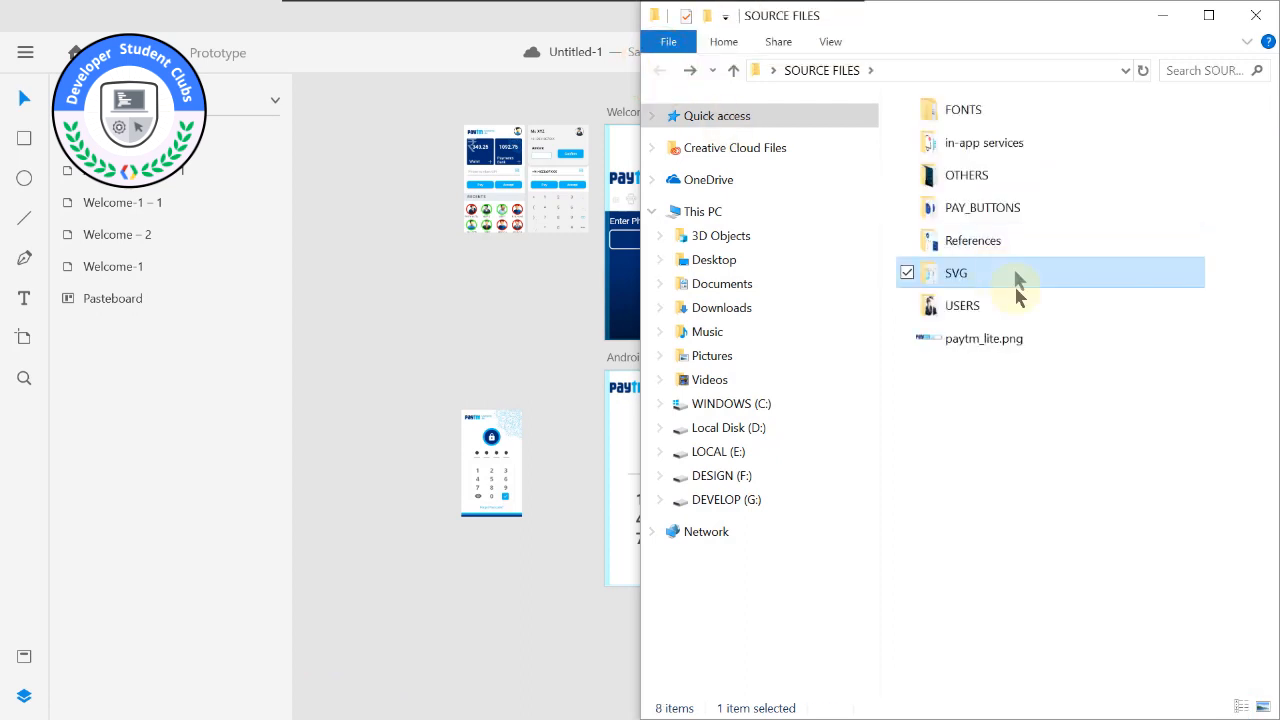
left_click(990, 170)
double_click(990, 170)
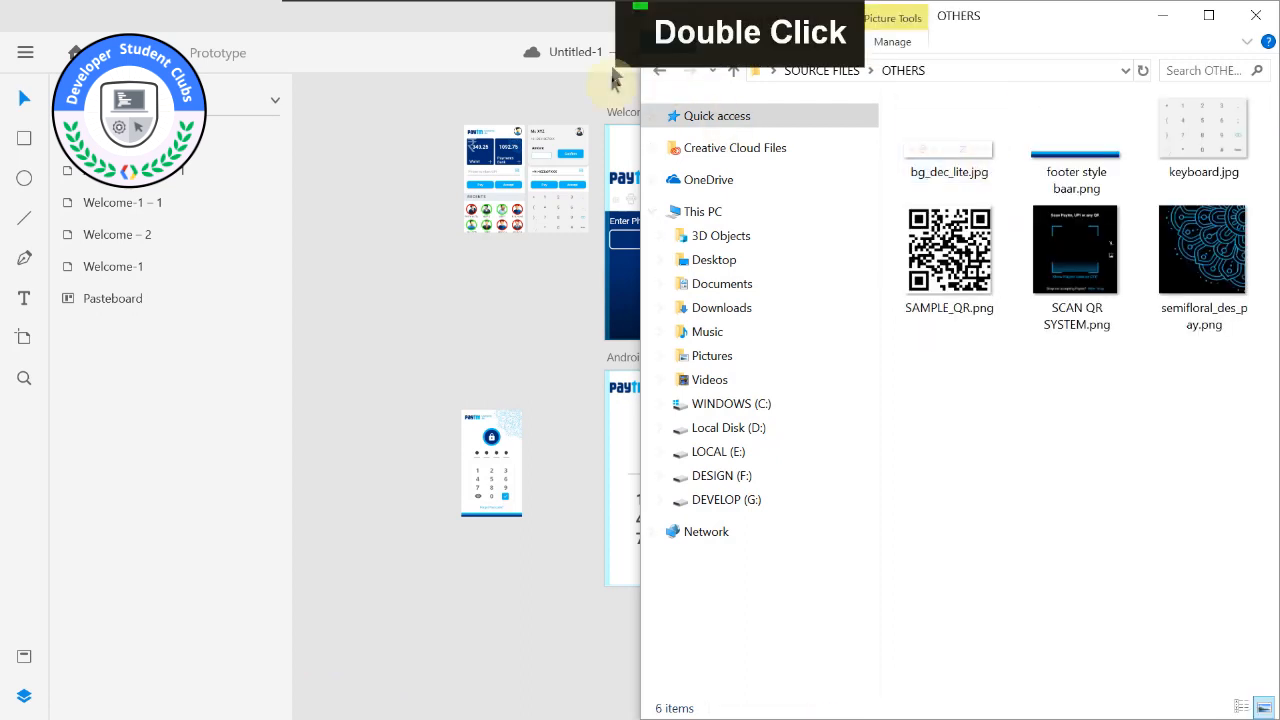
left_click(657, 72)
left_click(998, 138)
double_click(998, 138)
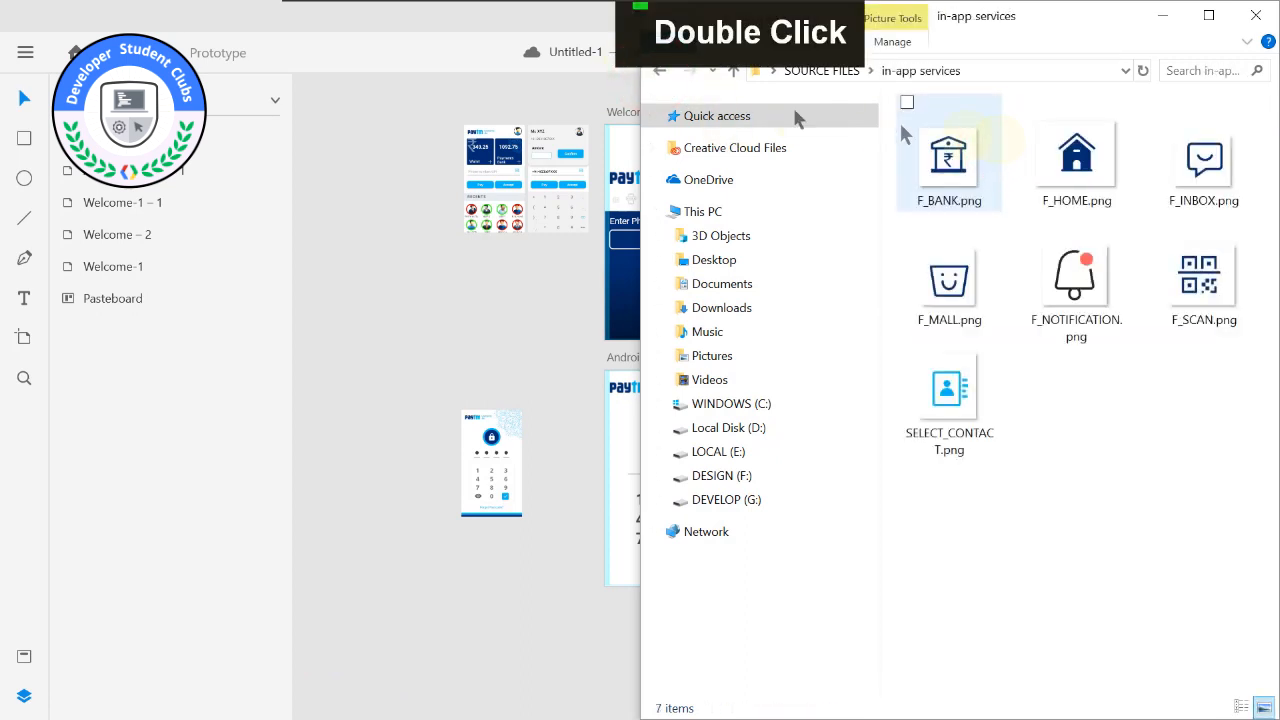
Check the FONTS, References and SVG source folders for the missing icons and return to the design.
left_click(660, 71)
double_click(1018, 109)
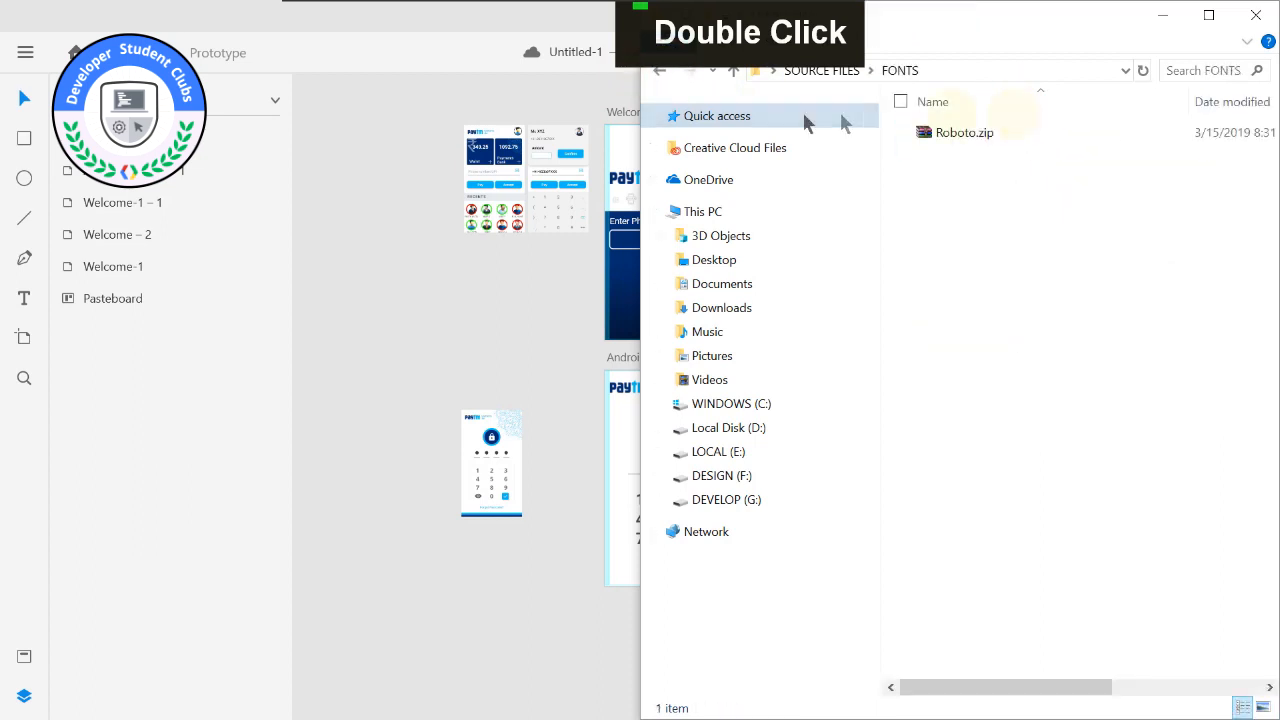
left_click(672, 74)
left_click(1004, 248)
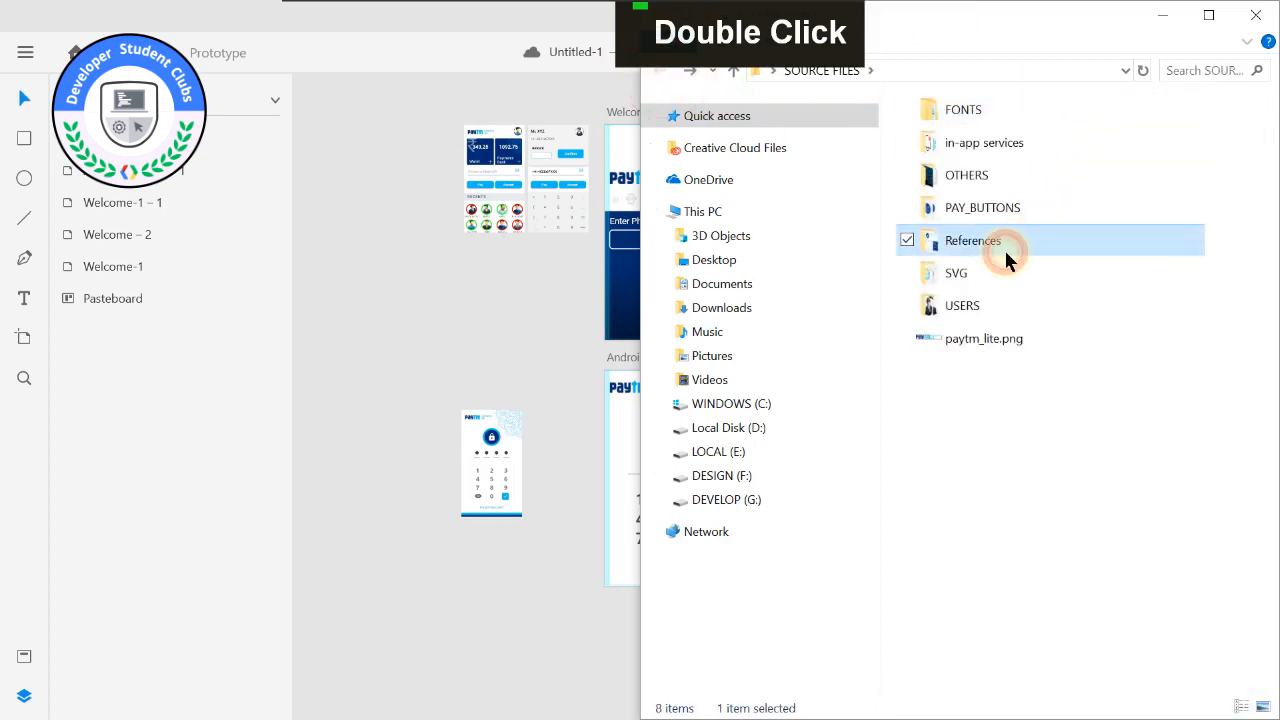
double_click(1004, 248)
left_click(662, 74)
double_click(984, 280)
left_click(666, 75)
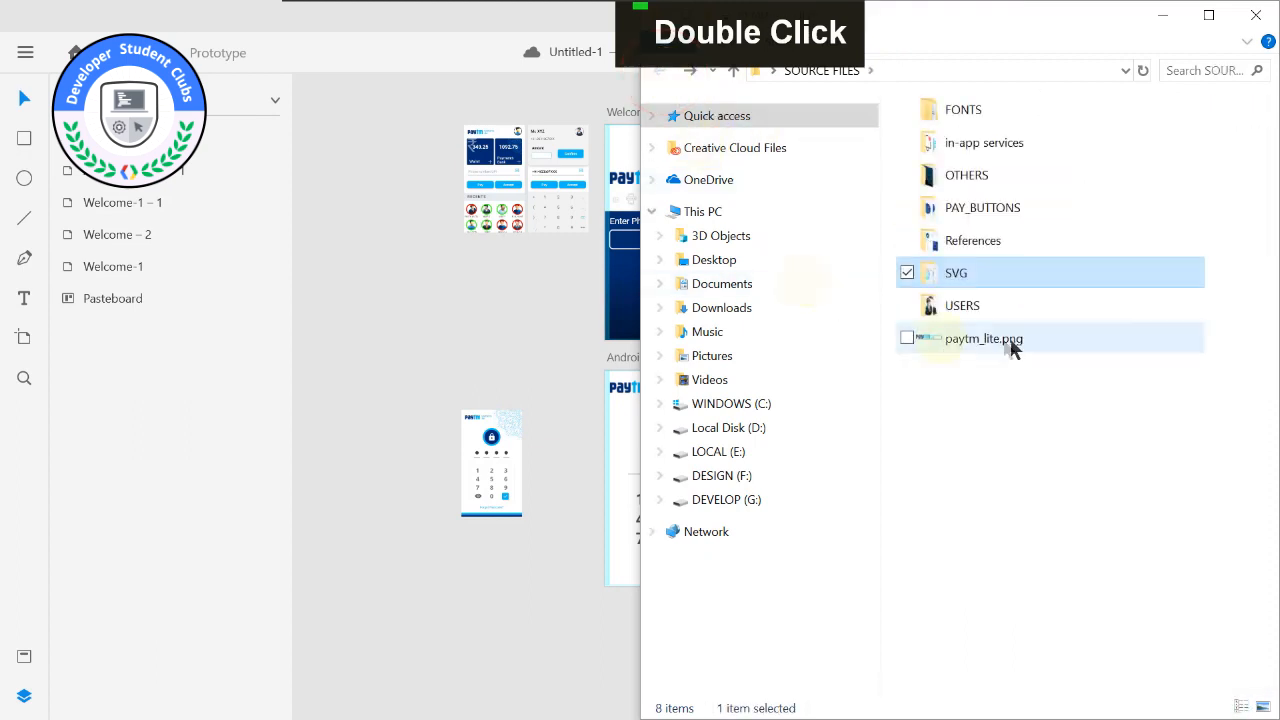
left_click(1162, 15)
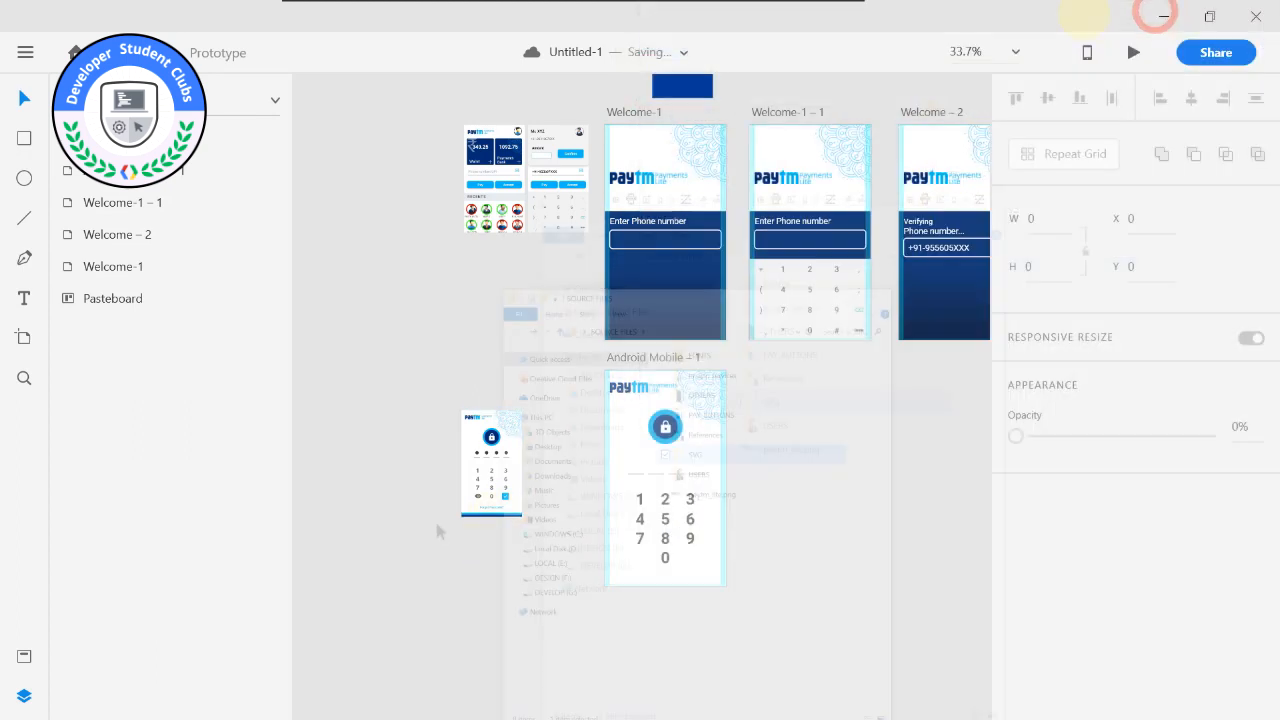
Switch to Chrome, search the web for "eye vector" in a new tab and show the full image results.
key("super")
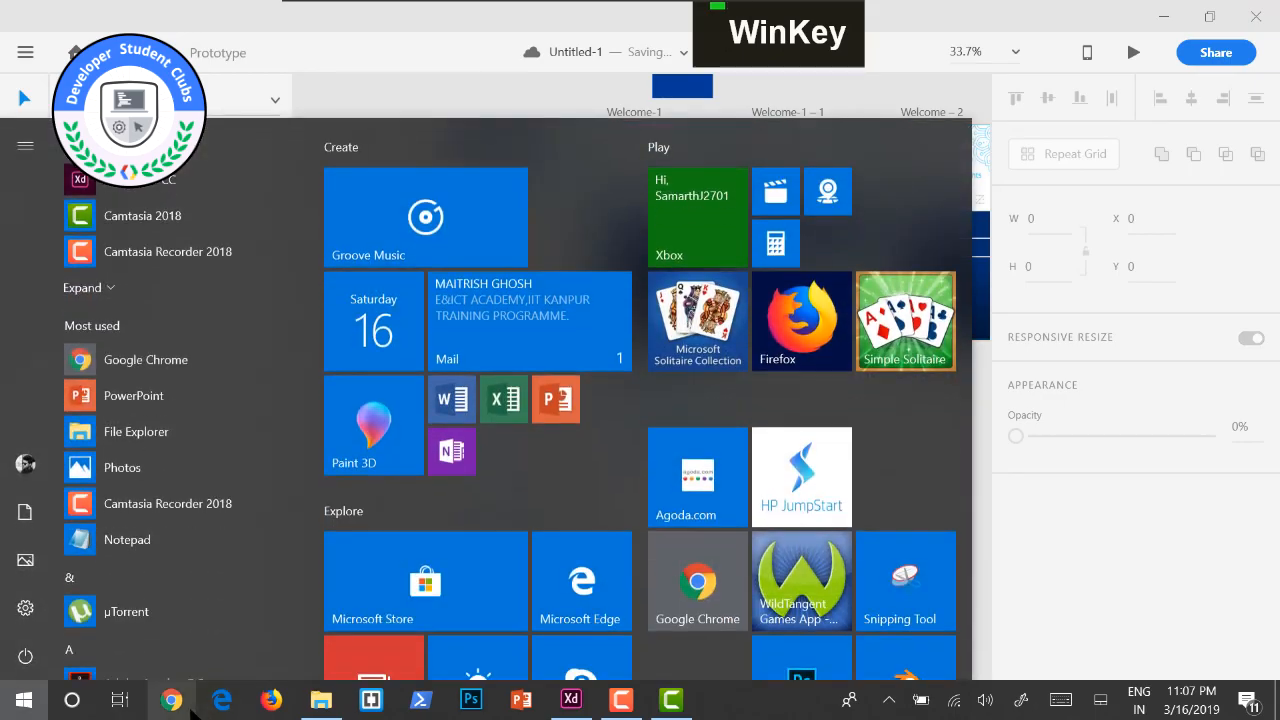
left_click(186, 694)
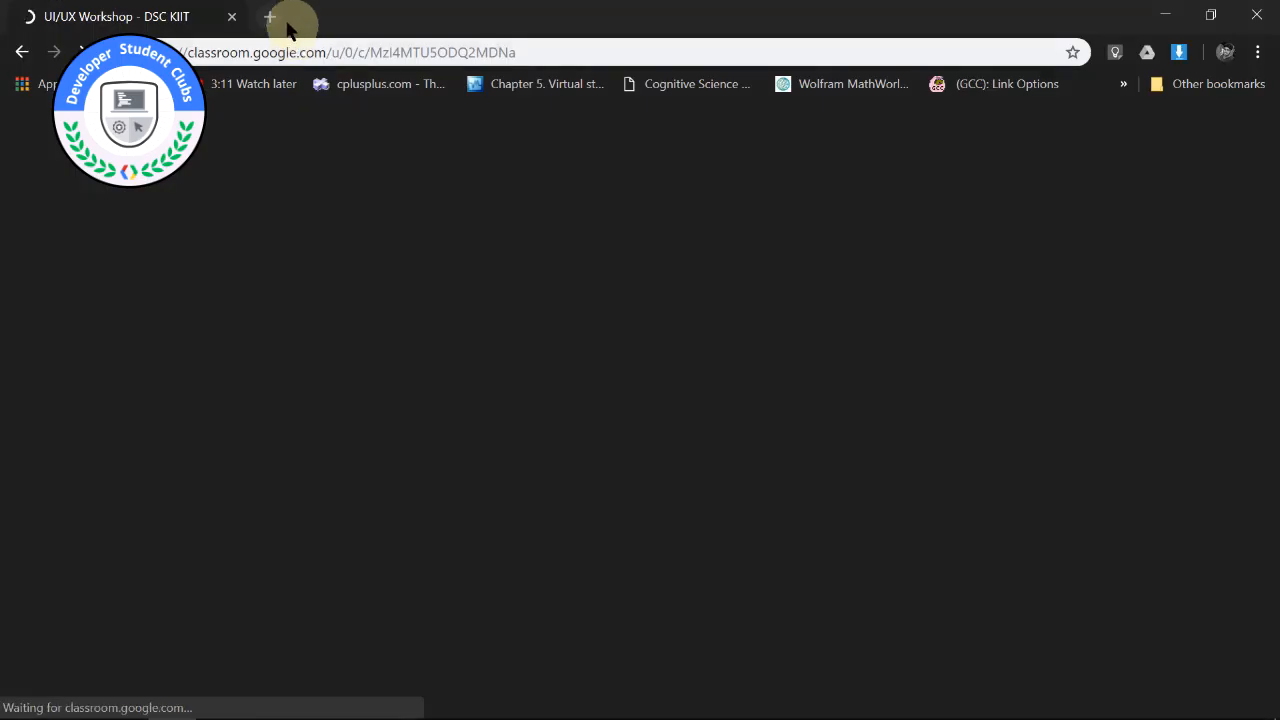
left_click(265, 17)
double_click(246, 49)
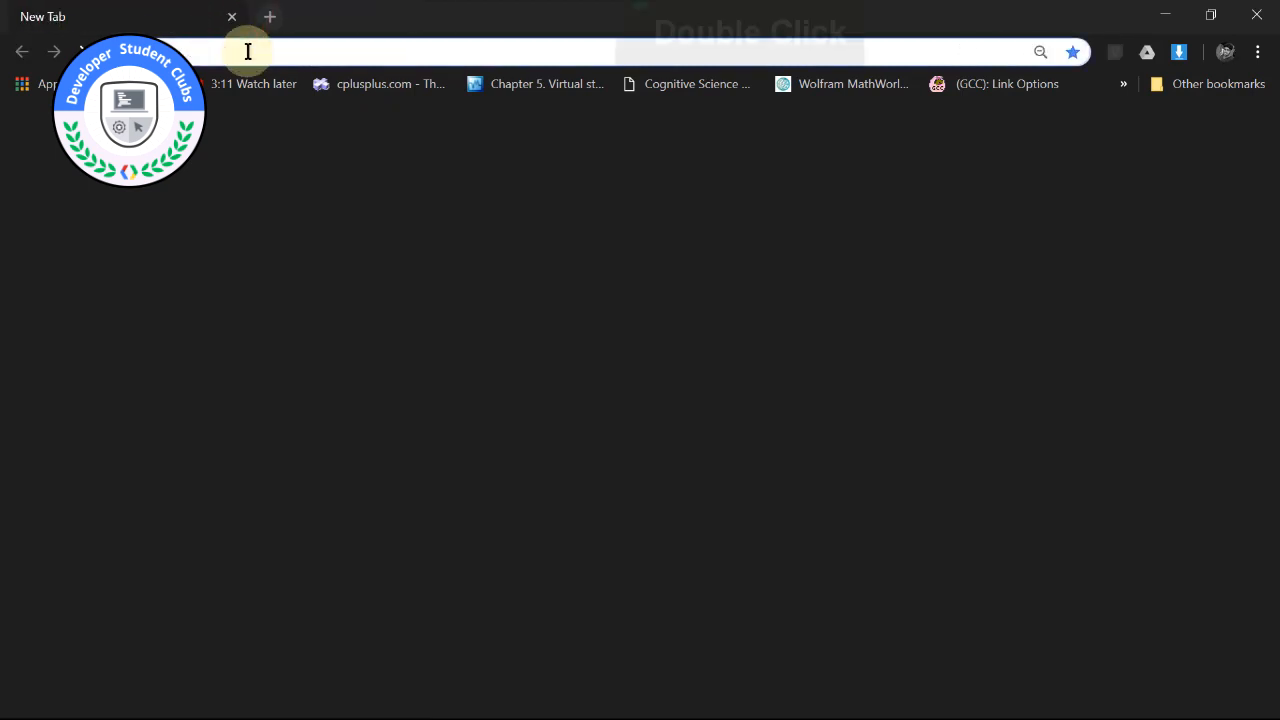
type("eye vect")
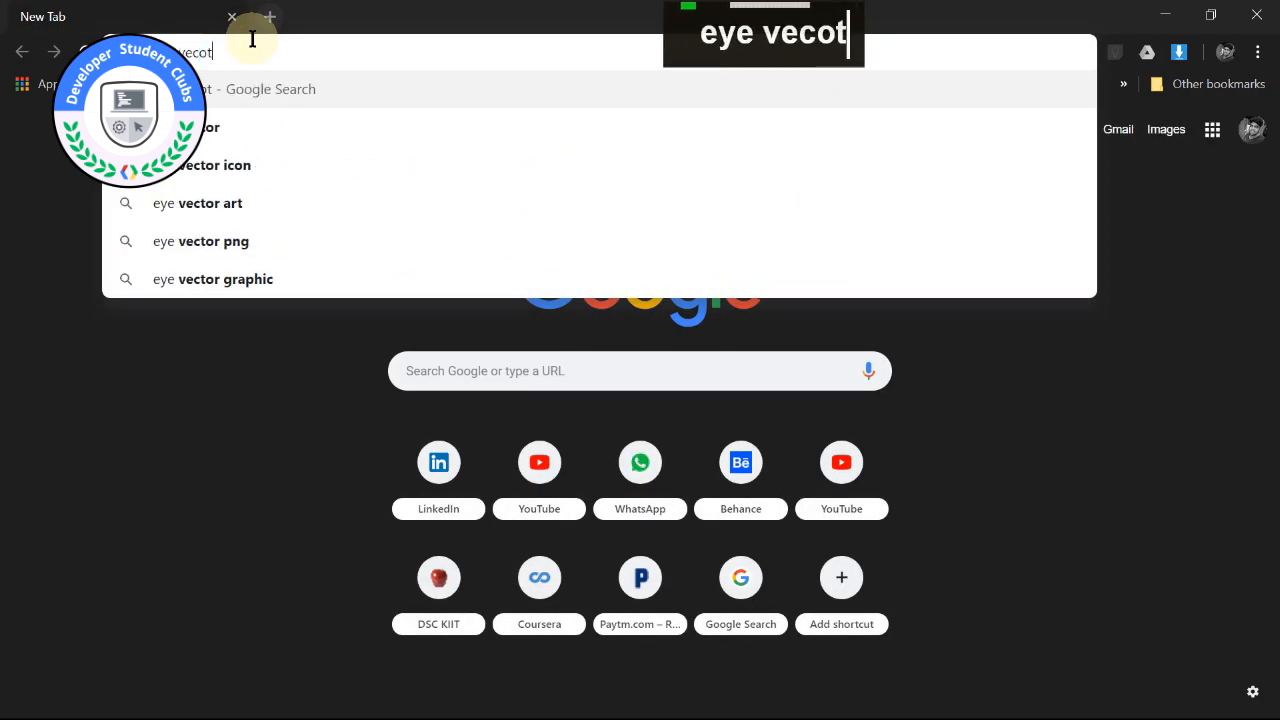
key("Return")
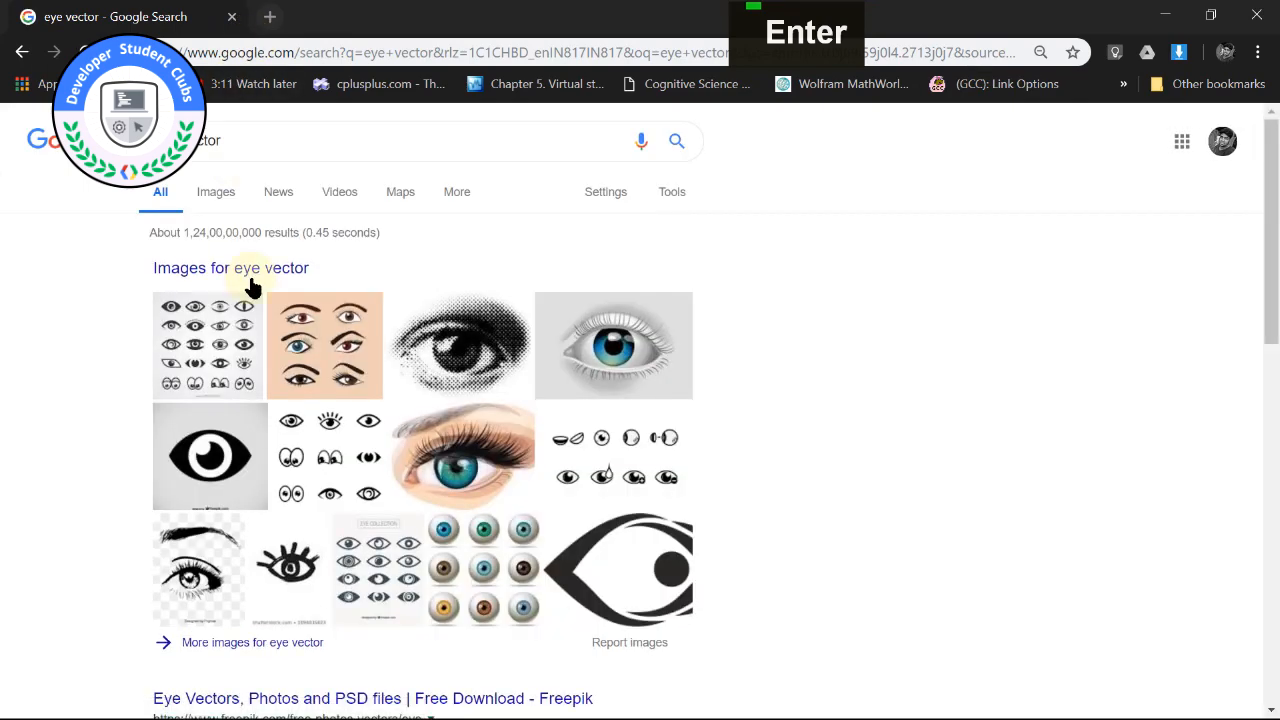
left_click(303, 644)
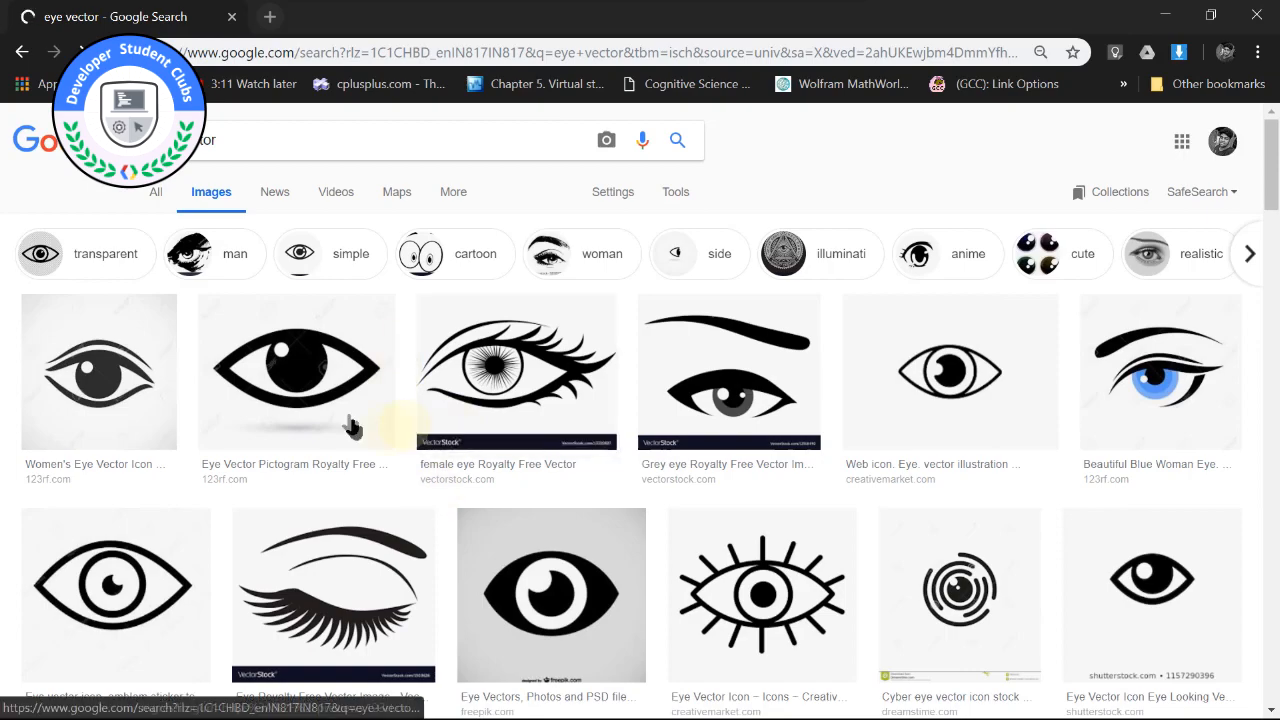
Compare the eye image results and preview the plain black "Eye, see, view, watch icon" with a transparent background.
scroll(492, 556, "down", 2)
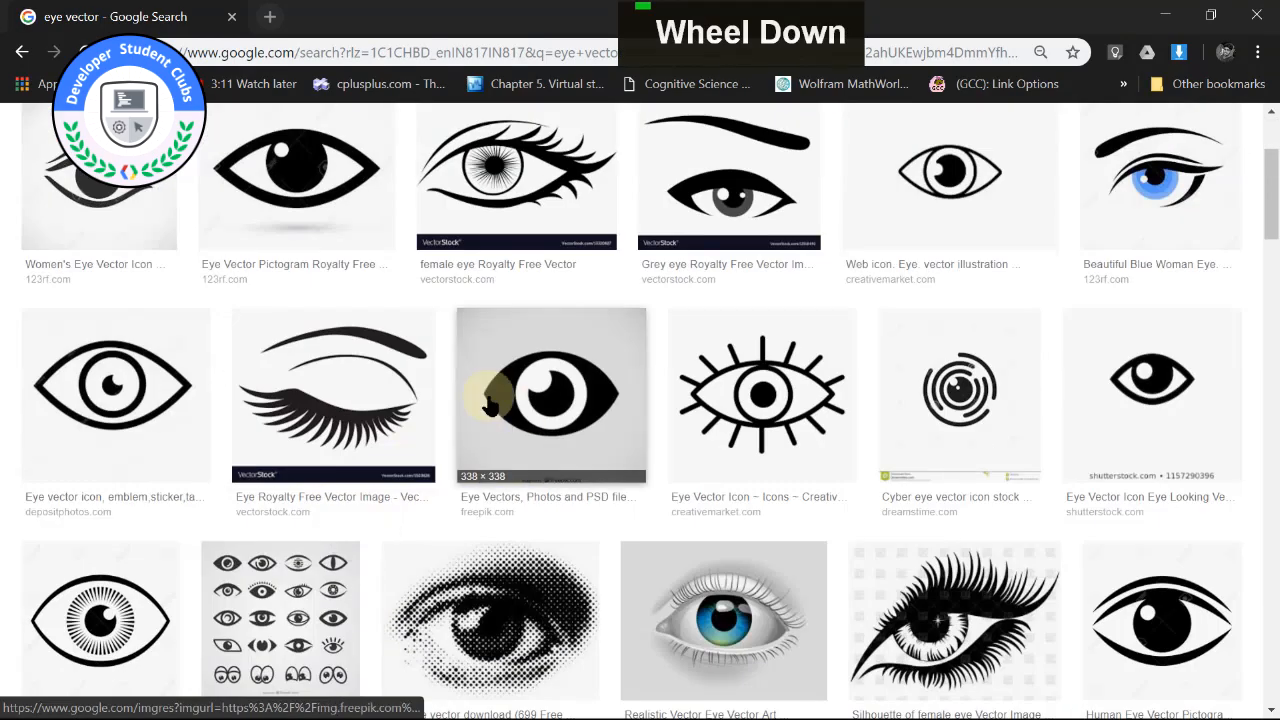
left_click(535, 400)
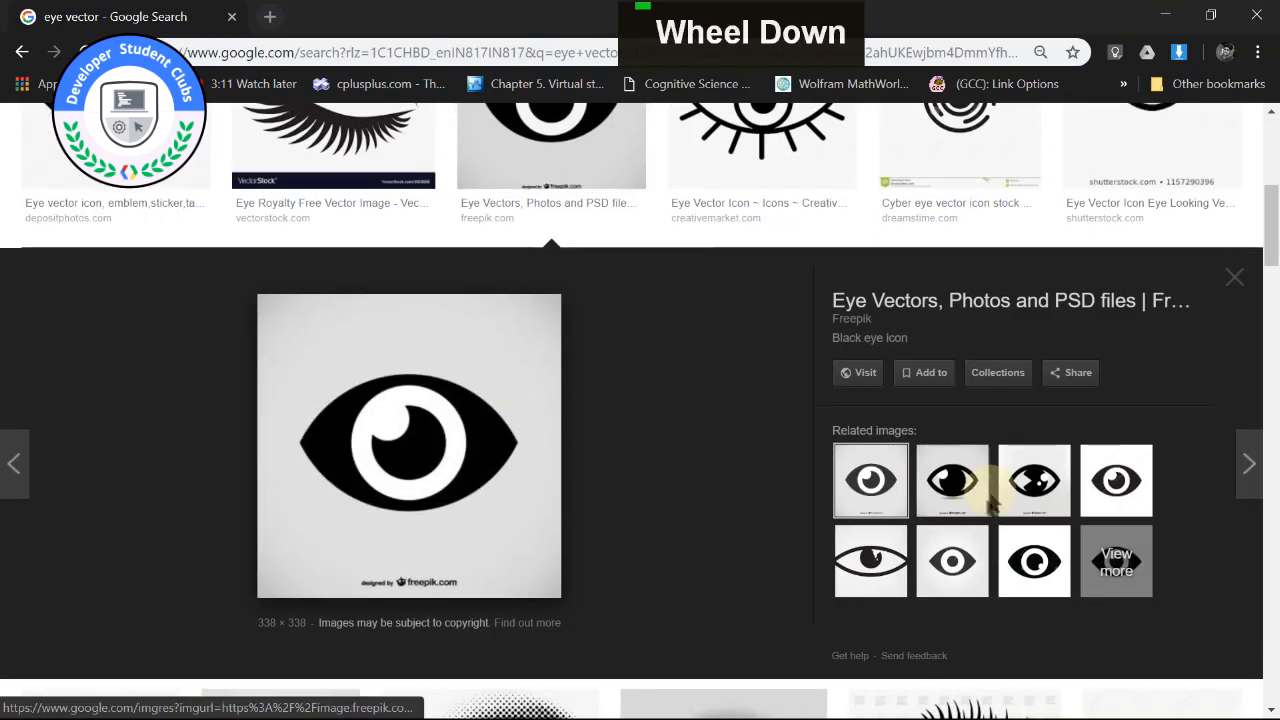
left_click(1034, 561)
left_click(1116, 481)
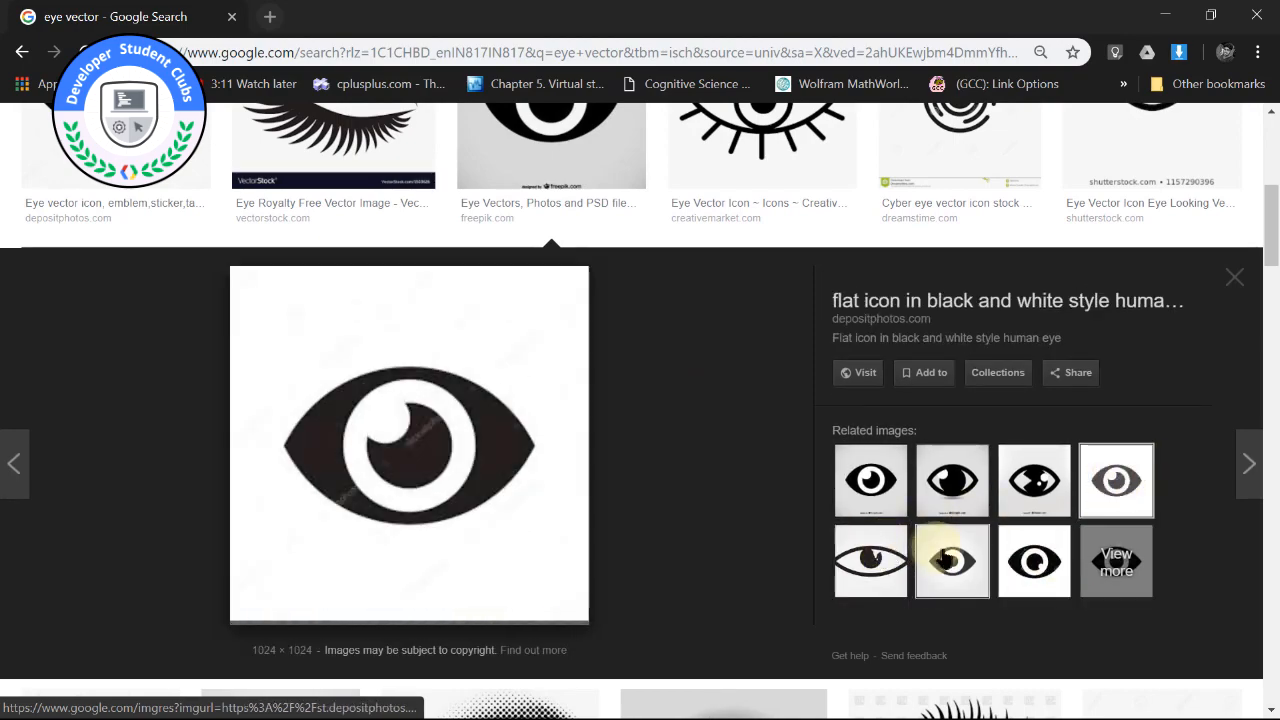
left_click(945, 558)
scroll(396, 500, "down", 1)
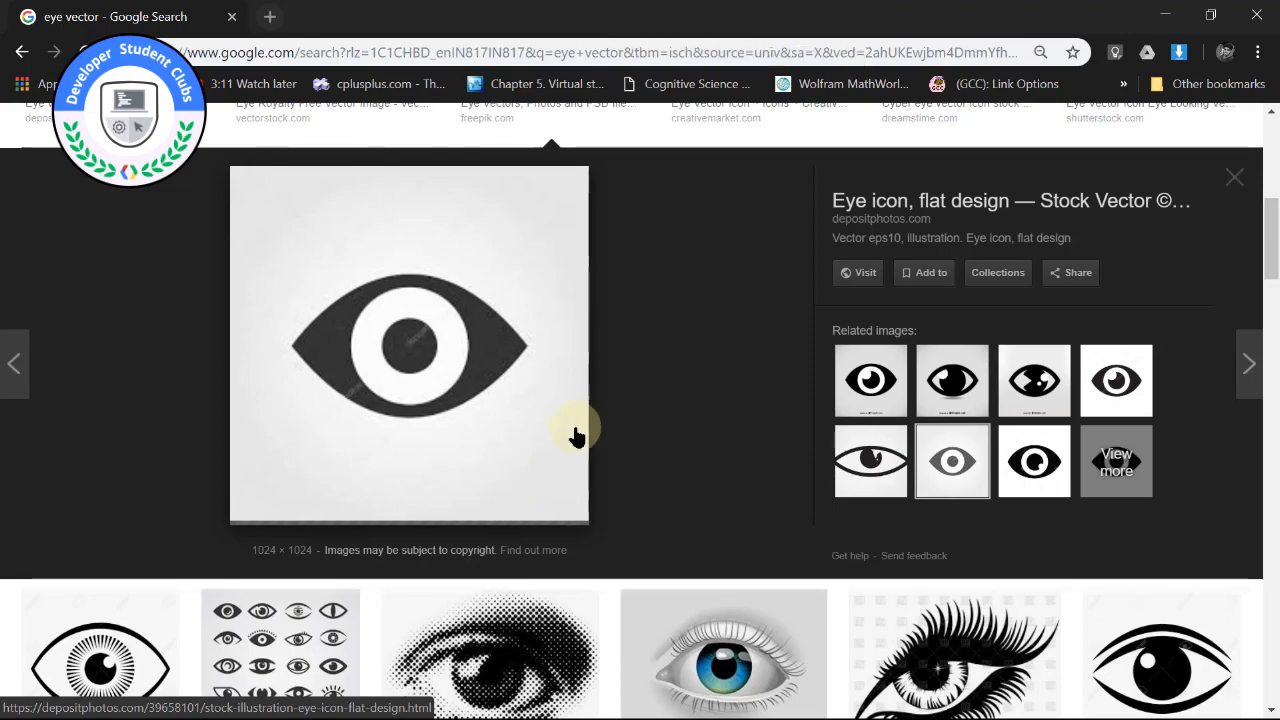
scroll(576, 436, "down", 4)
left_click(1092, 478)
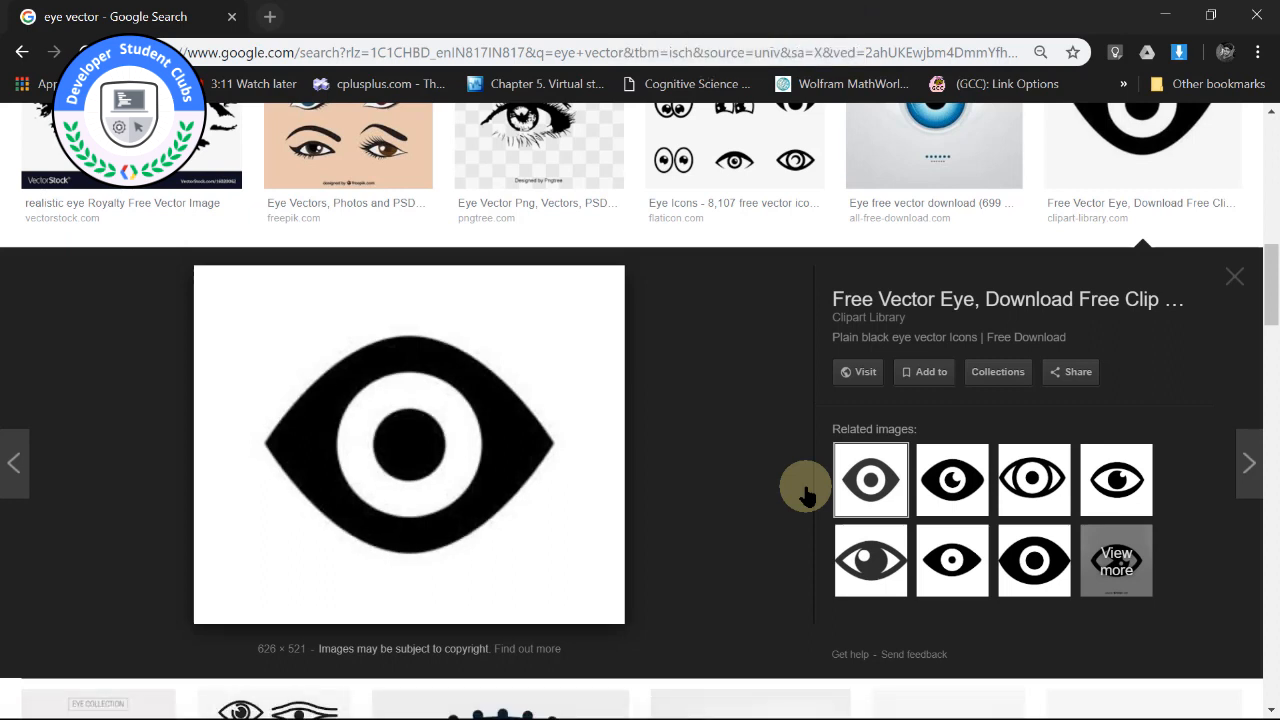
left_click(929, 490)
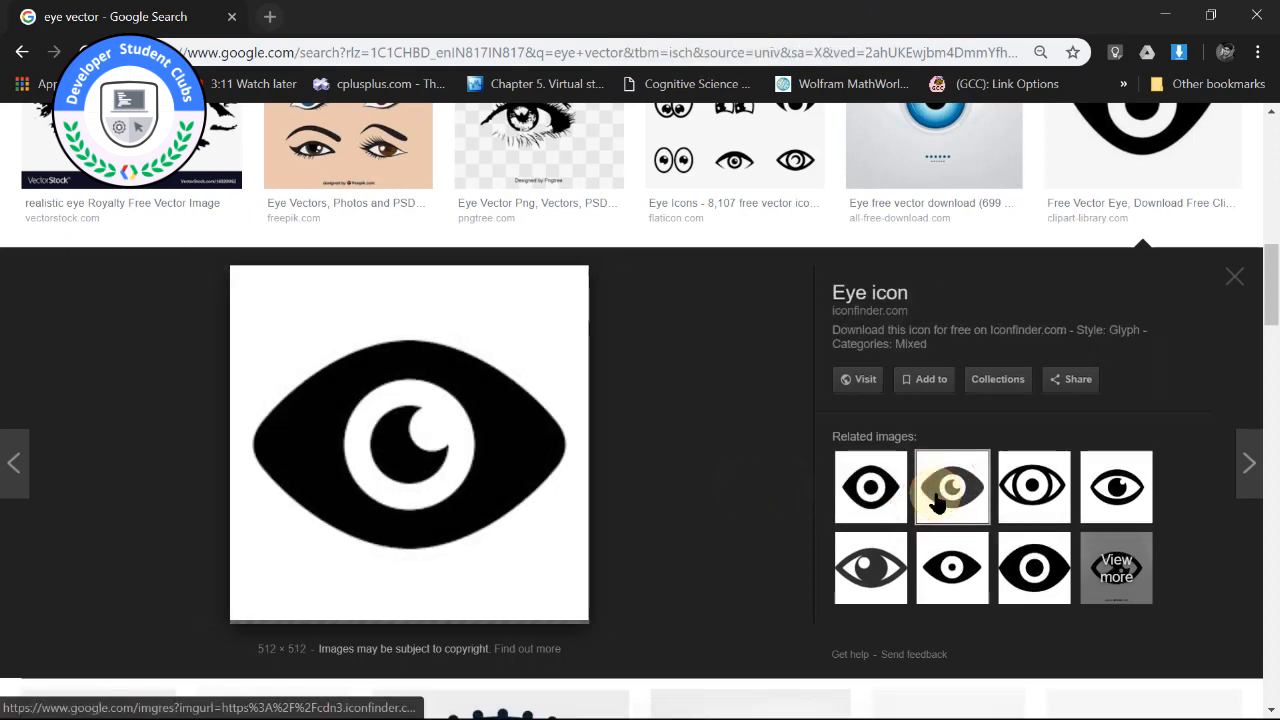
left_click(1008, 565)
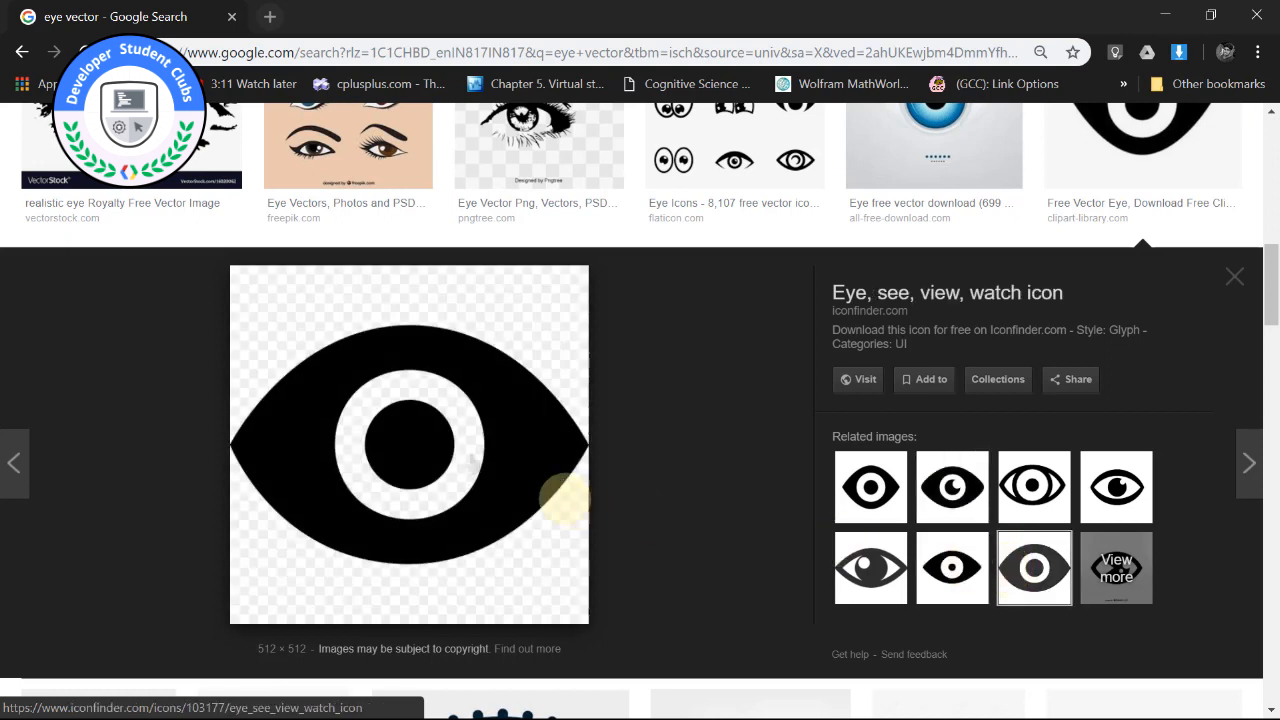
Save the previewed eye image as eye-24-512.png in the SOURCE FILES folder on the Desktop.
right_click(473, 452)
left_click(504, 304)
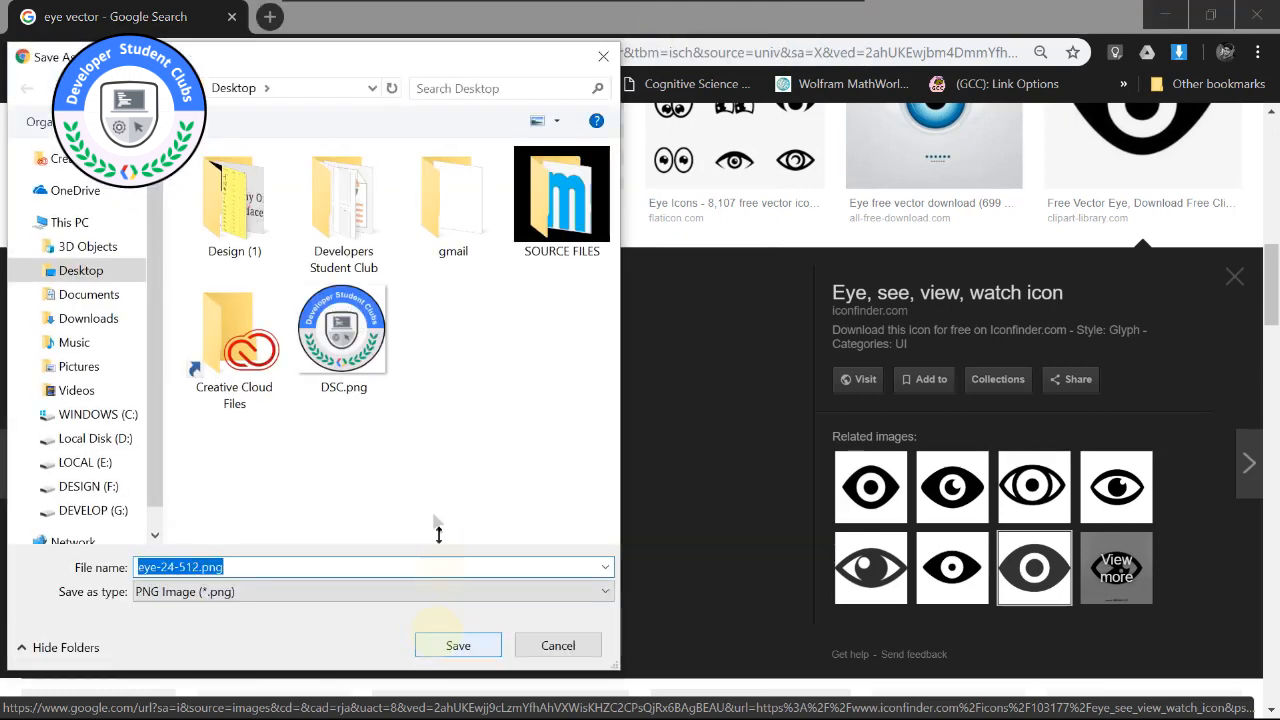
scroll(69, 431, "down", 1)
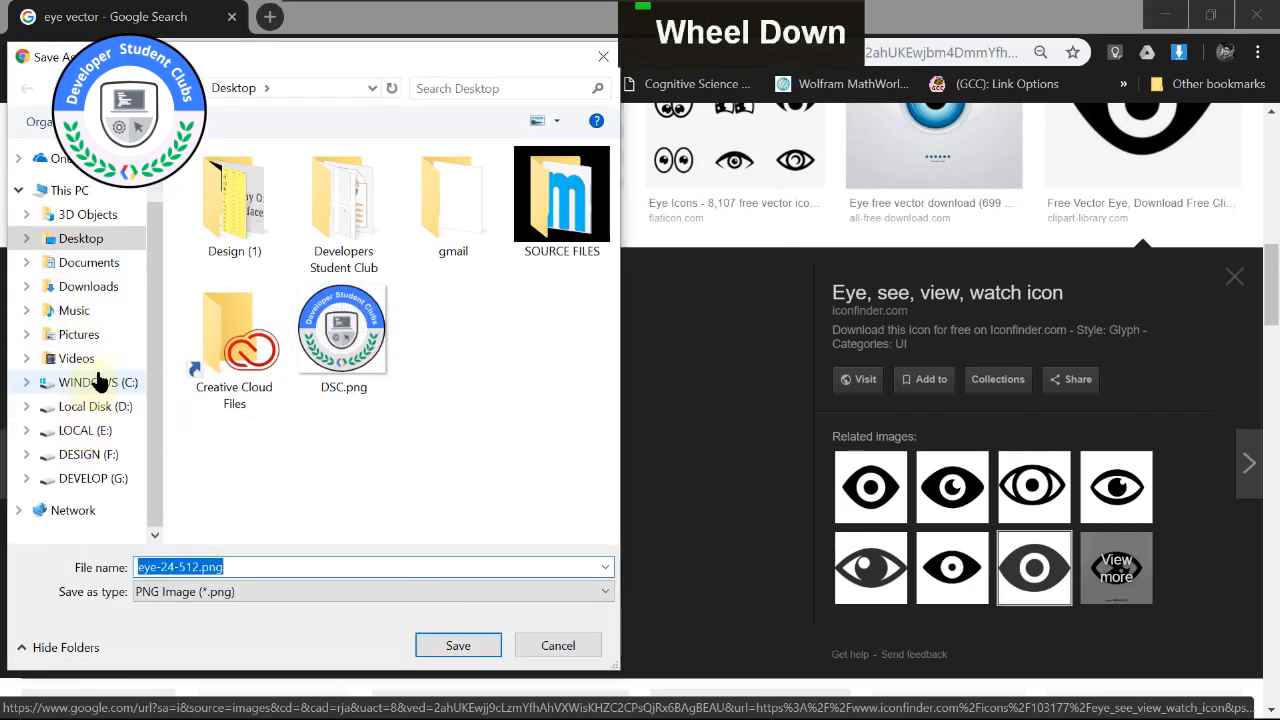
scroll(97, 380, "up", 1)
double_click(565, 200)
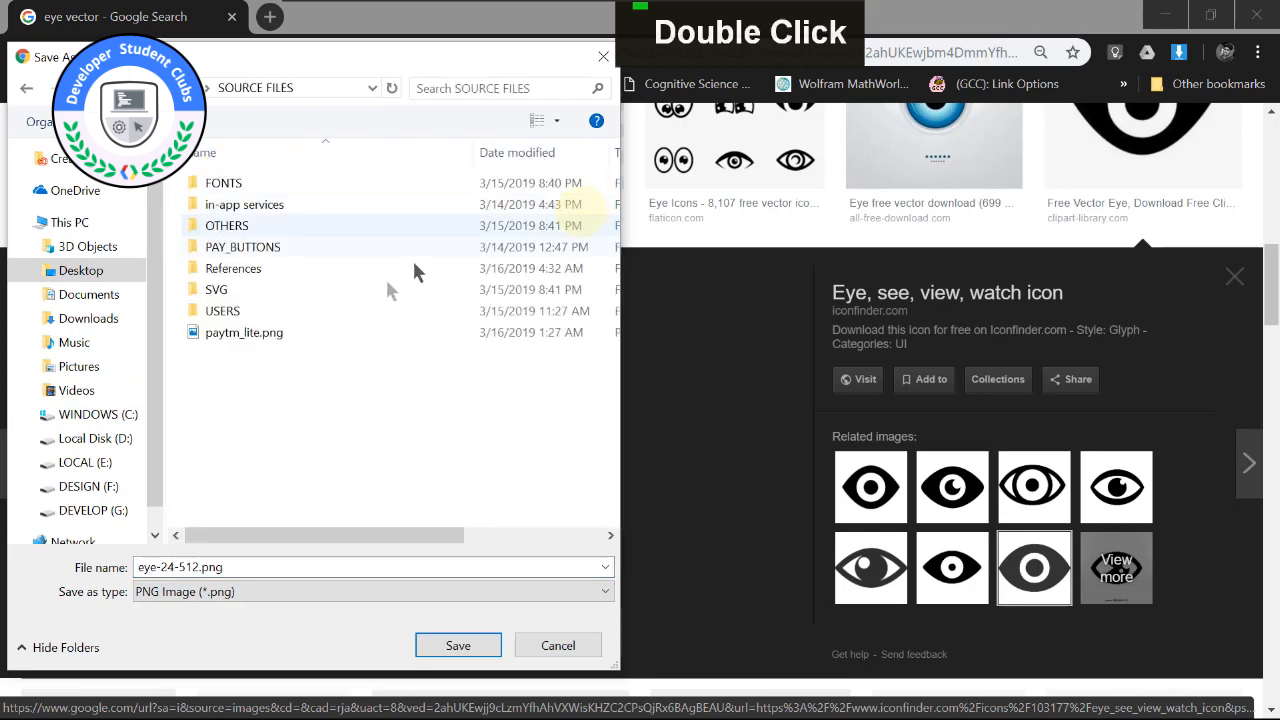
left_click(450, 646)
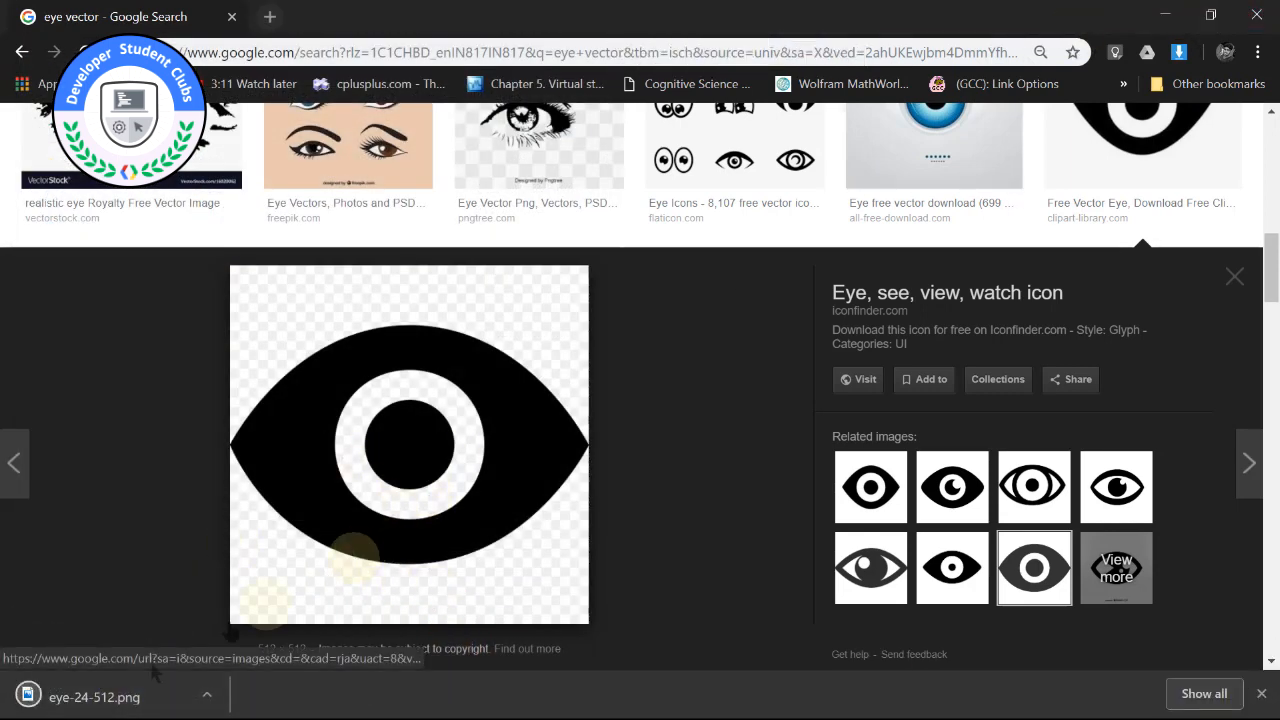
Import the downloaded eye-24-512.png into the XD design and scale it to 68 × 68 below the 7 on the passcode screen.
left_click_drag(95, 697, 525, 449)
key("super")
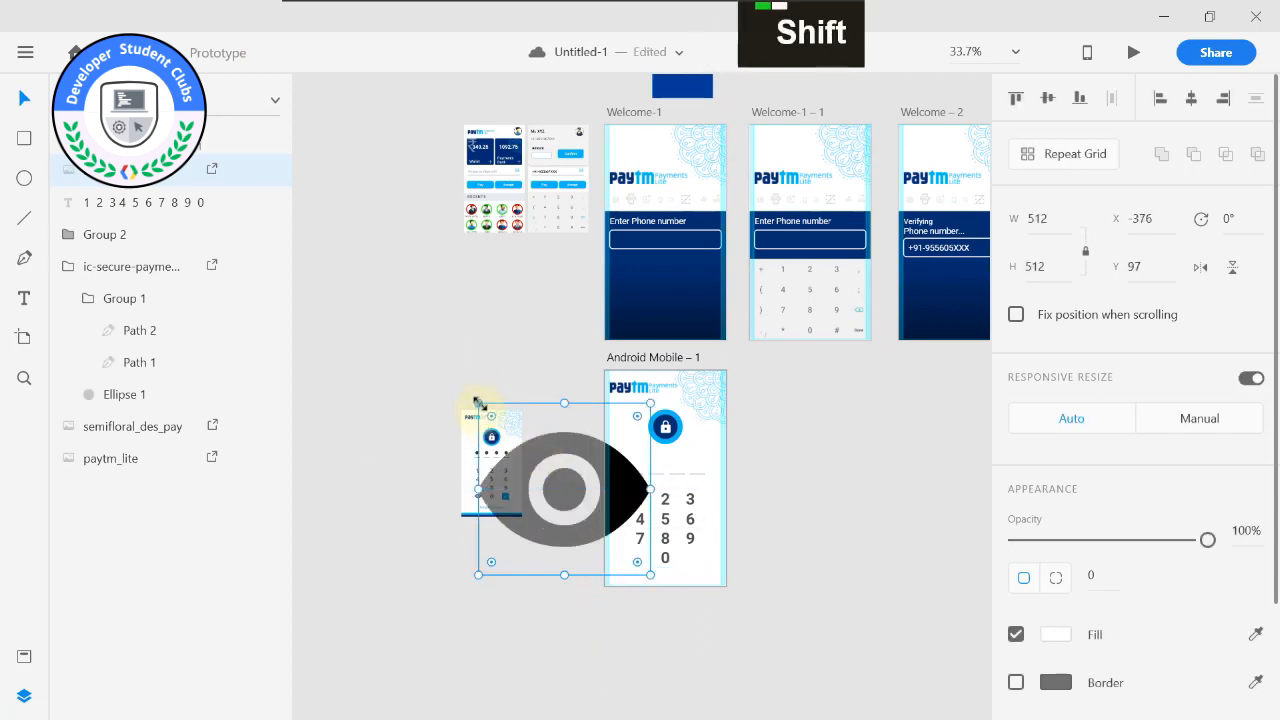
left_click_drag(478, 400, 627, 552)
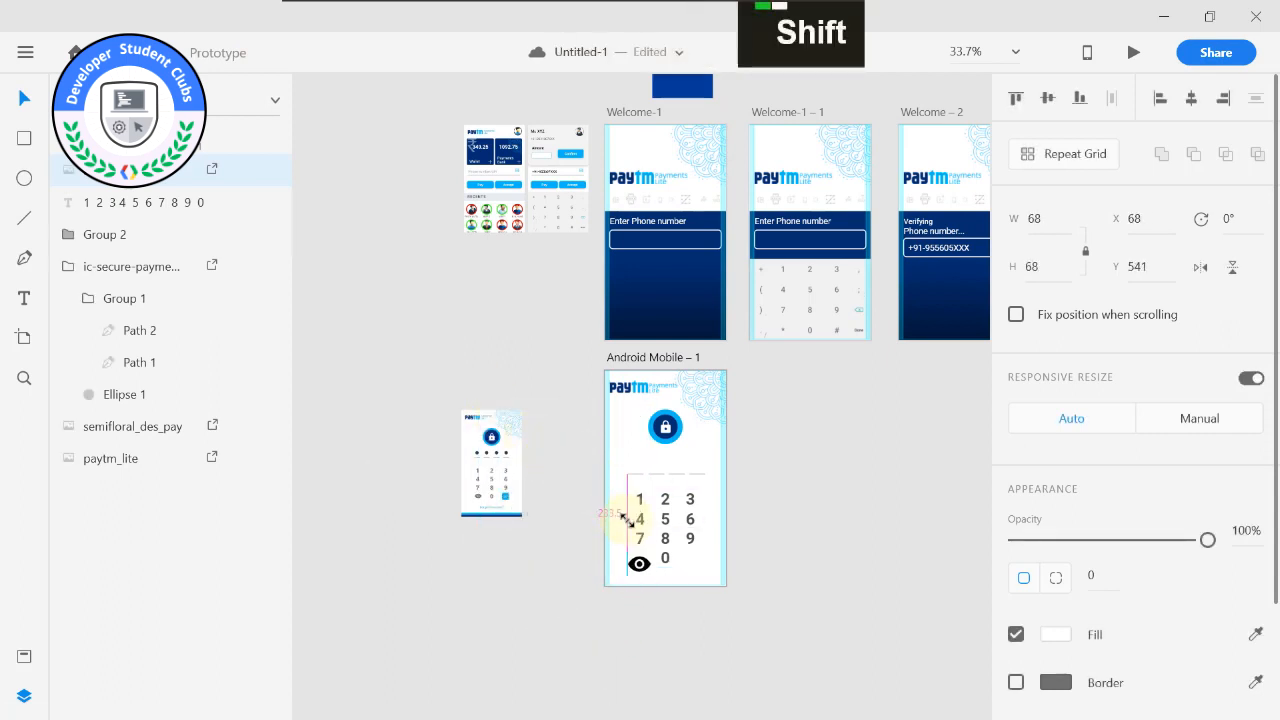
scroll(668, 598, "up", 2)
scroll(668, 598, "up", 3)
middle_click(591, 671)
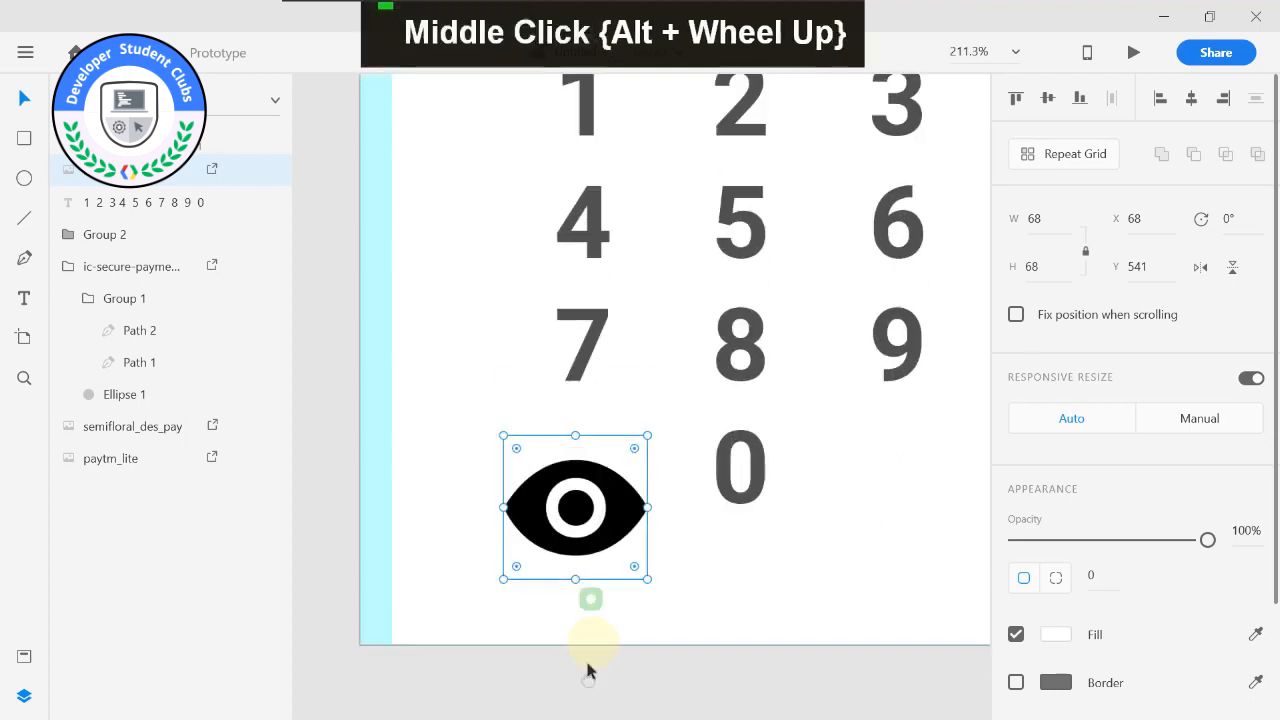
Scale the eye icon down to 52 × 52 and place it beneath the 7, level with the 0.
scroll(603, 518, "up", 1)
left_click_drag(605, 518, 632, 486)
left_click_drag(529, 429, 563, 466)
left_click_drag(640, 518, 614, 503)
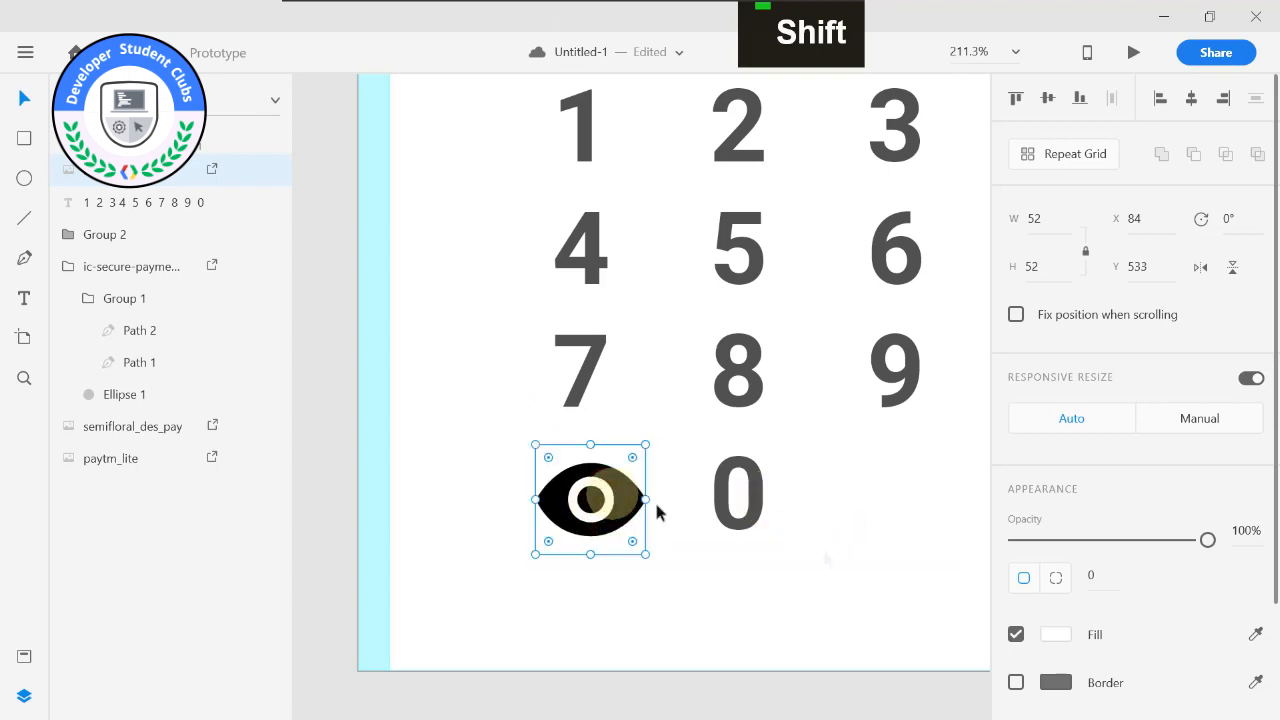
Try to recolour the eye icon with a dark reddish-brown fill and toggle the fill off and on.
left_click(1050, 634)
mouse_move(843, 534)
left_mouse_down()
mouse_move(908, 503)
mouse_move(886, 470)
mouse_move(911, 477)
left_mouse_up()
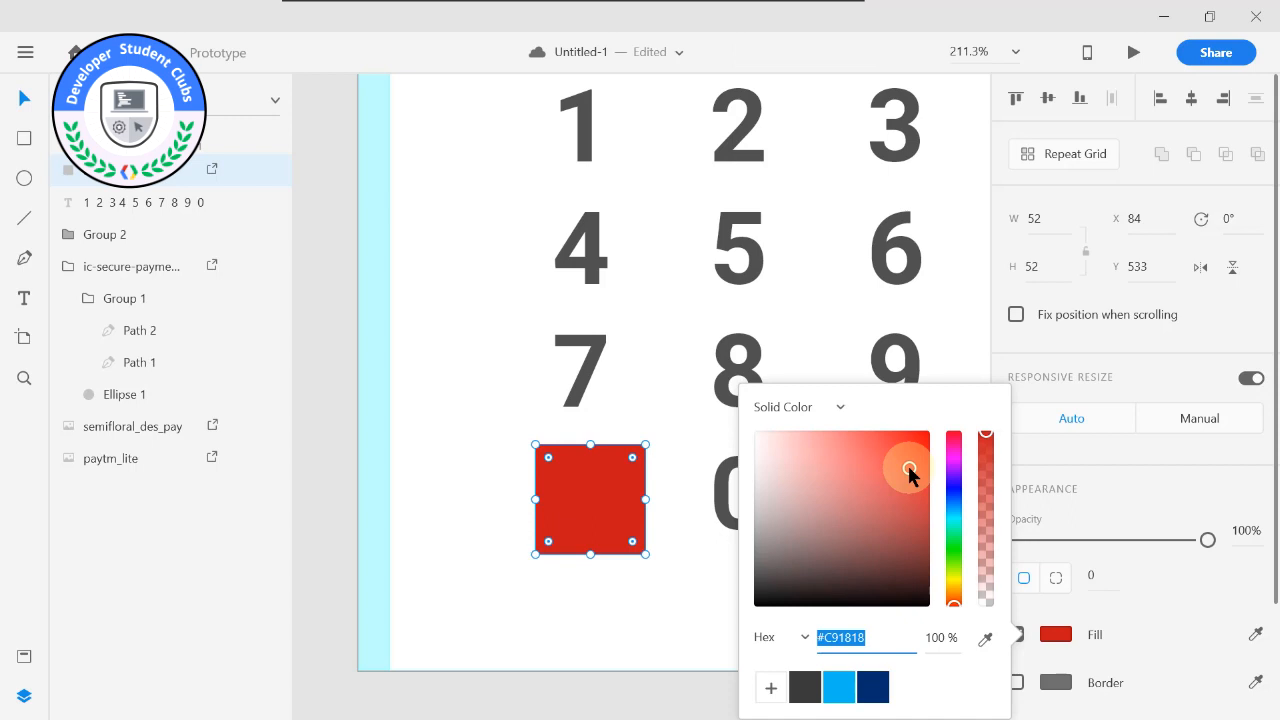
left_click_drag(903, 476, 835, 551)
left_click(1033, 497)
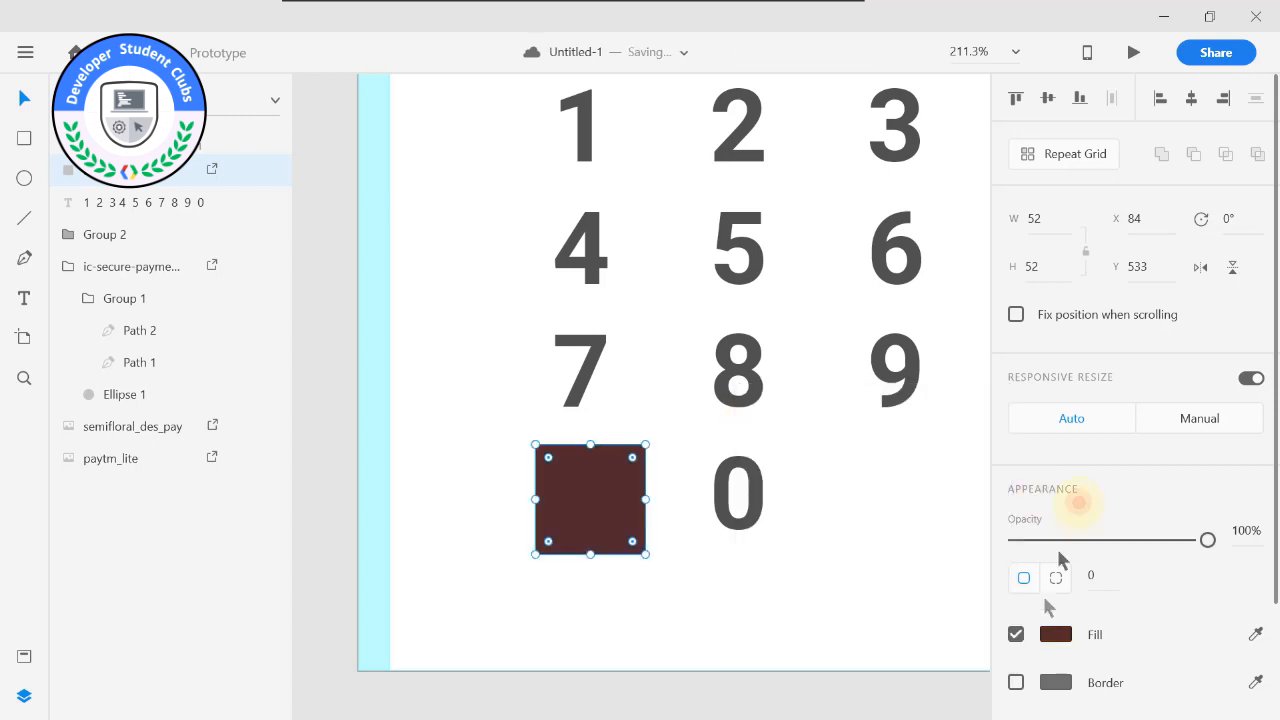
left_click(1016, 634)
left_click(1016, 634)
Undo the fill changes on the eye icon.
key("ctrl+z")
key("ctrl+z")
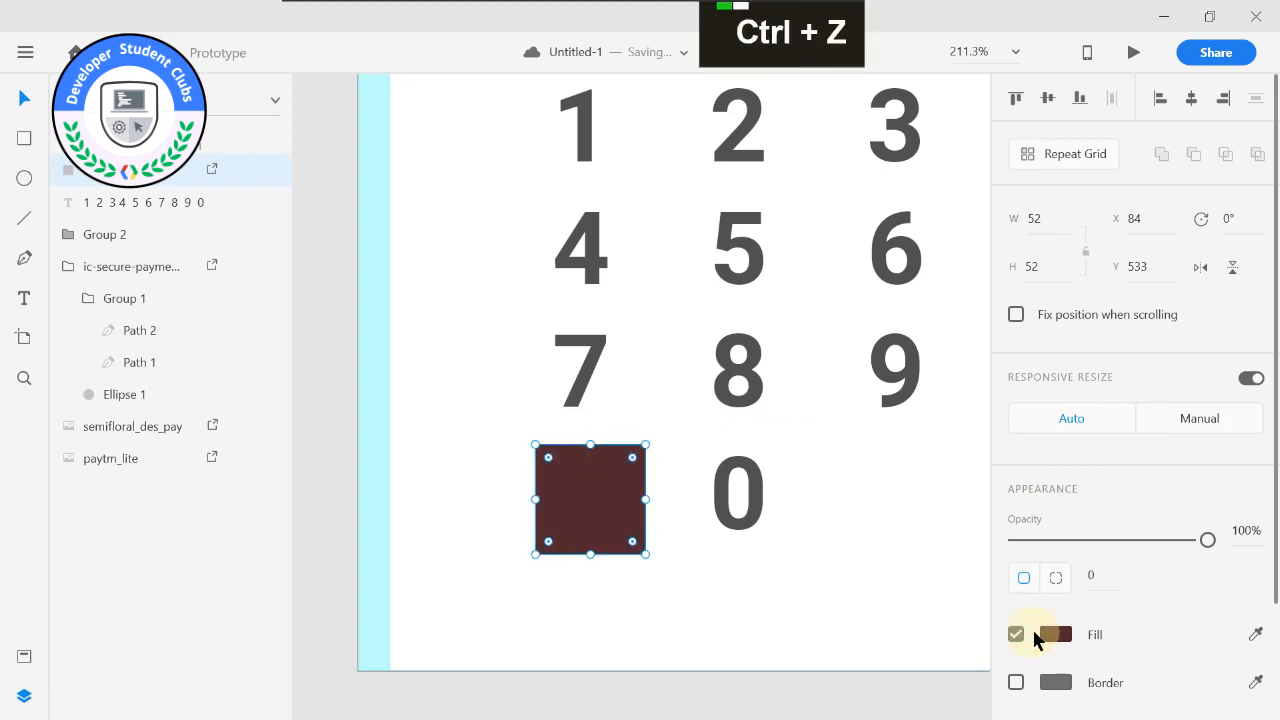
key("ctrl+alt+z")
key("ctrl+z")
key("ctrl+z")
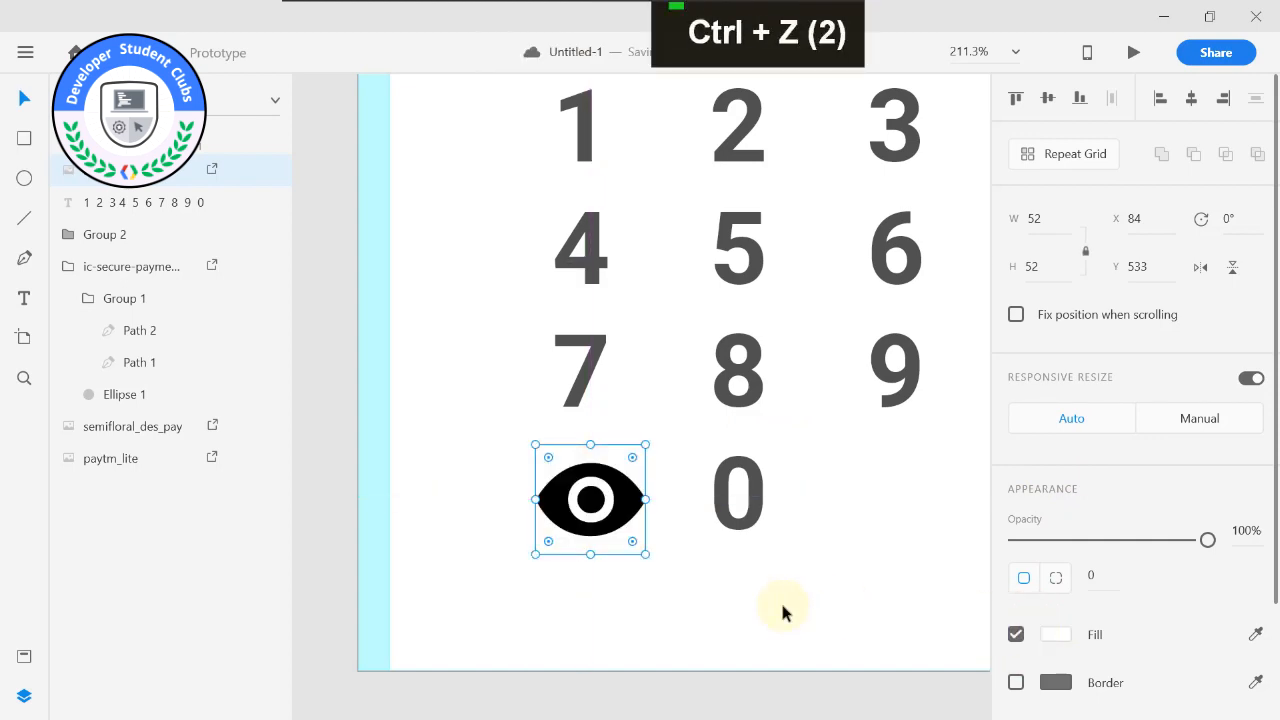
Nudge the eye icon to X 86, Y 533 so it lines up under the 7.
left_click(686, 532)
left_click_drag(598, 499, 705, 492)
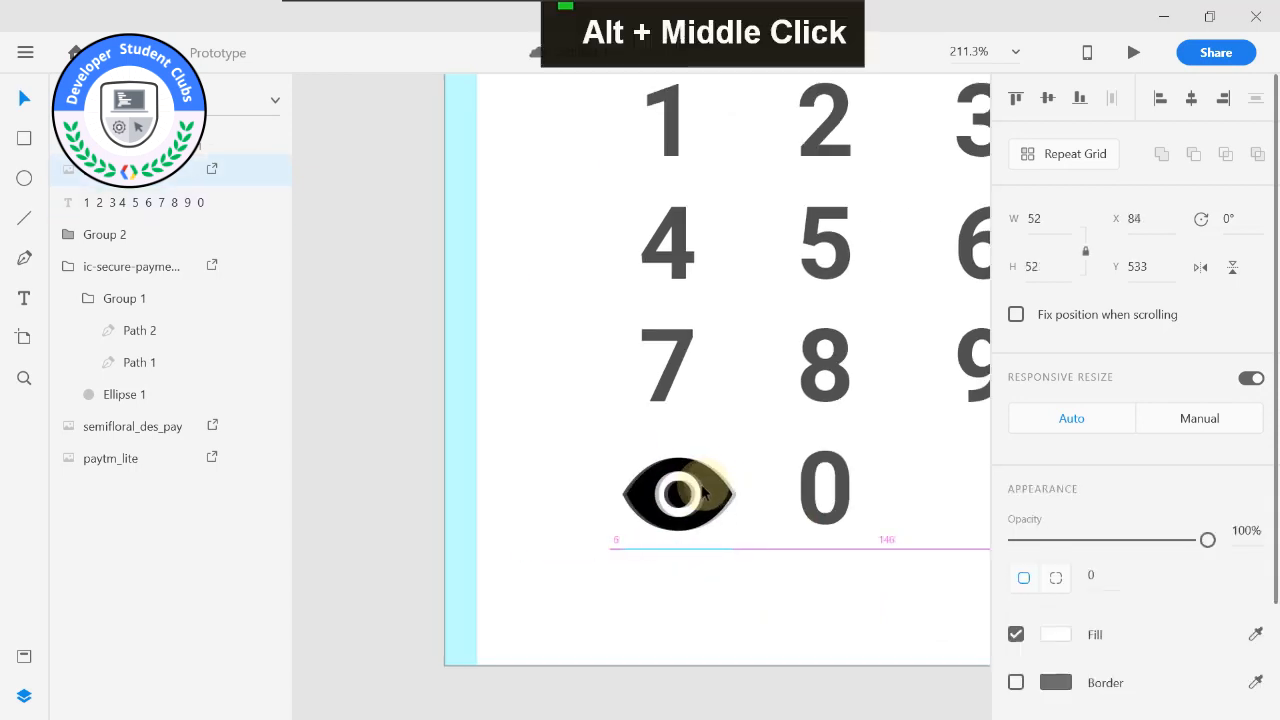
left_click(735, 595)
scroll(725, 570, "down", 2)
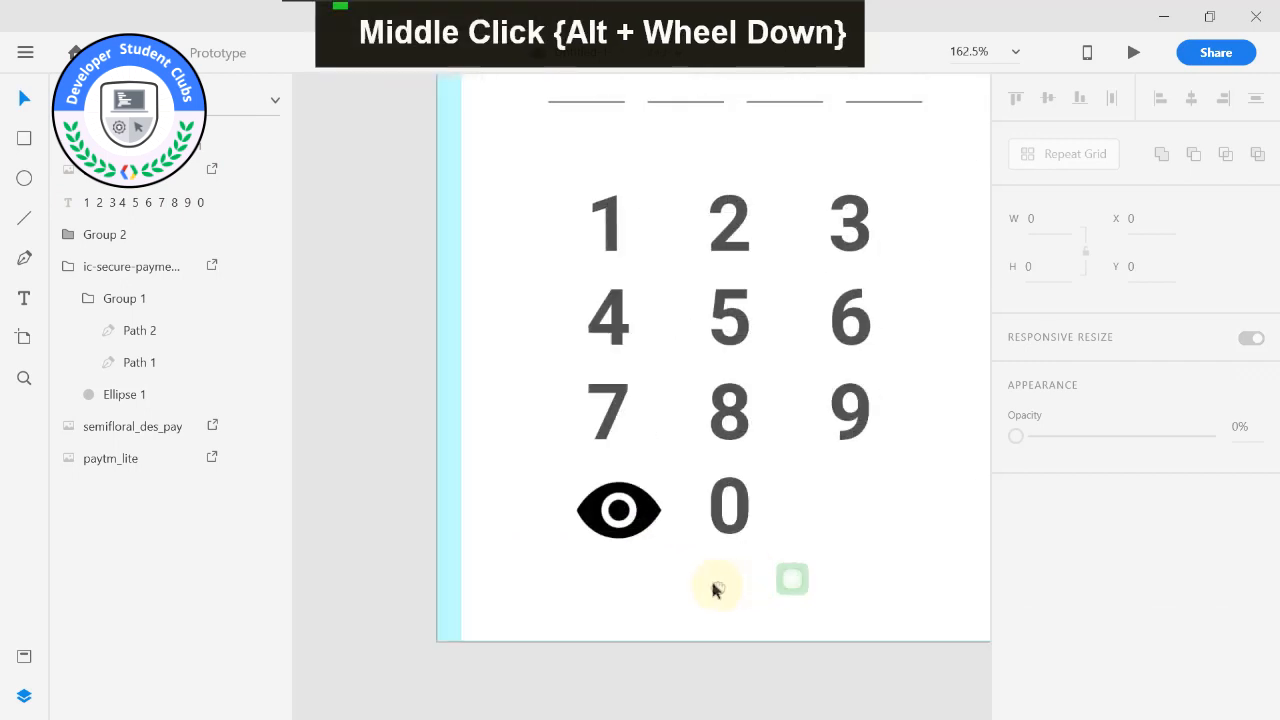
Try a duplicate of the eye icon in the empty spot beside the 0, then delete that copy.
left_click(643, 510)
key("ctrl+d")
left_click_drag(643, 510, 852, 520)
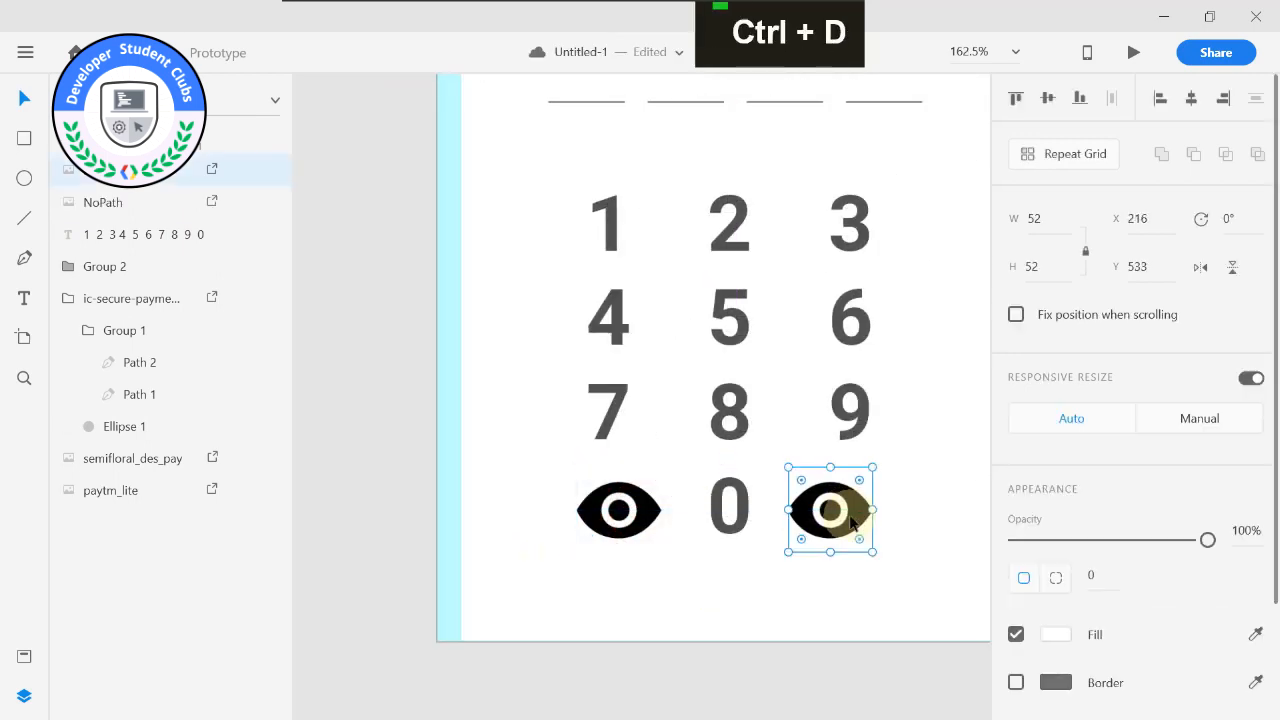
key("Delete")
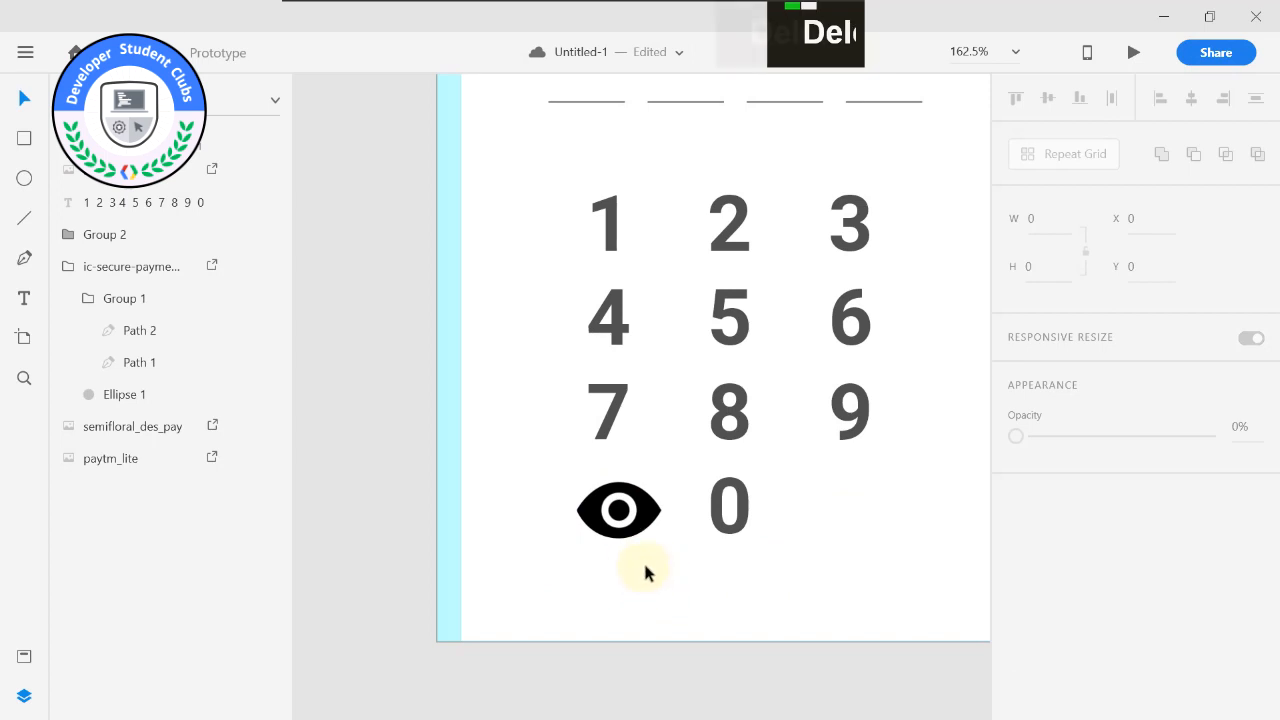
Lower the eye icon's opacity to 63% so it matches the grey digits.
scroll(642, 578, "down", 2)
left_click(624, 522)
left_click_drag(1197, 543, 1130, 544)
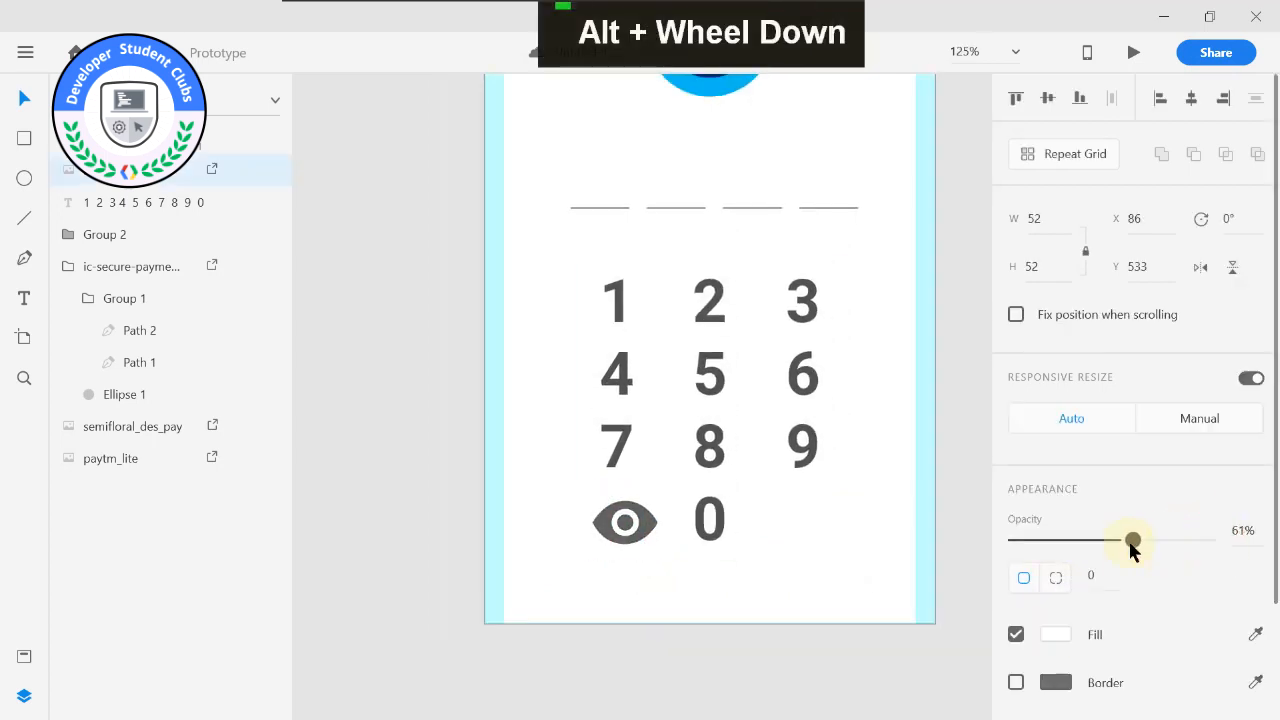
left_click(800, 640)
Draw a 40 × 40 square with a corner radius of 9 in the empty spot beneath the 9, at X 234, Y 533.
middle_click(800, 580)
scroll(684, 601, "up", 2)
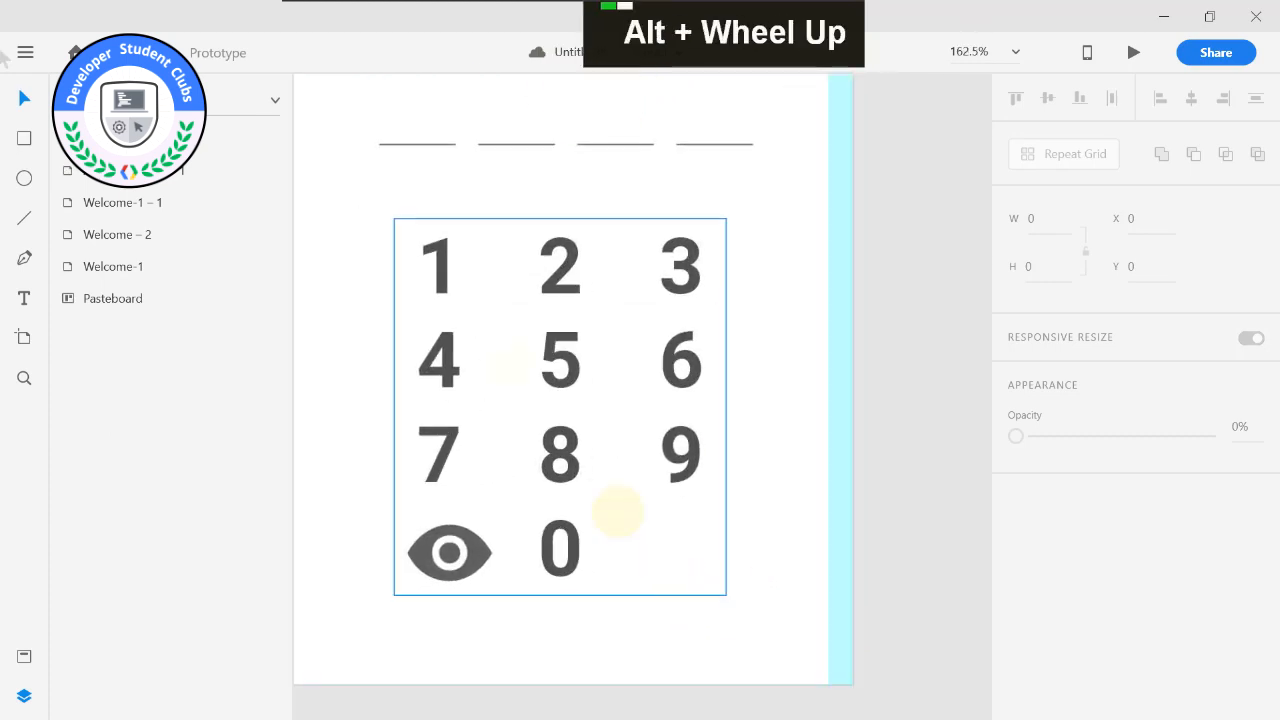
left_click(24, 138)
mouse_move(646, 525)
left_mouse_down()
mouse_move(734, 597)
mouse_move(728, 586)
left_mouse_up()
left_click_drag(694, 534, 689, 533)
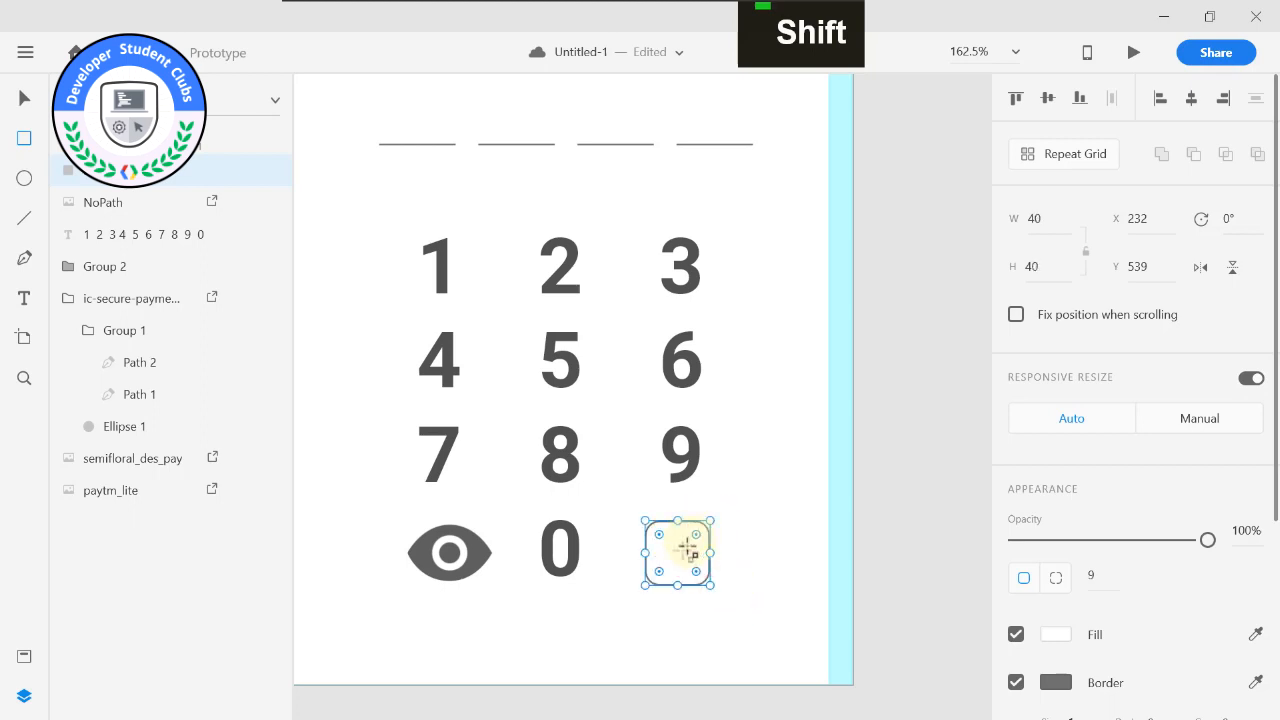
key("ctrl+z")
left_click(20, 97)
left_click_drag(681, 546, 681, 541)
Fill the rounded square with the saved light blue swatch and set its border colour to white (#FFFFFF).
left_click(1064, 640)
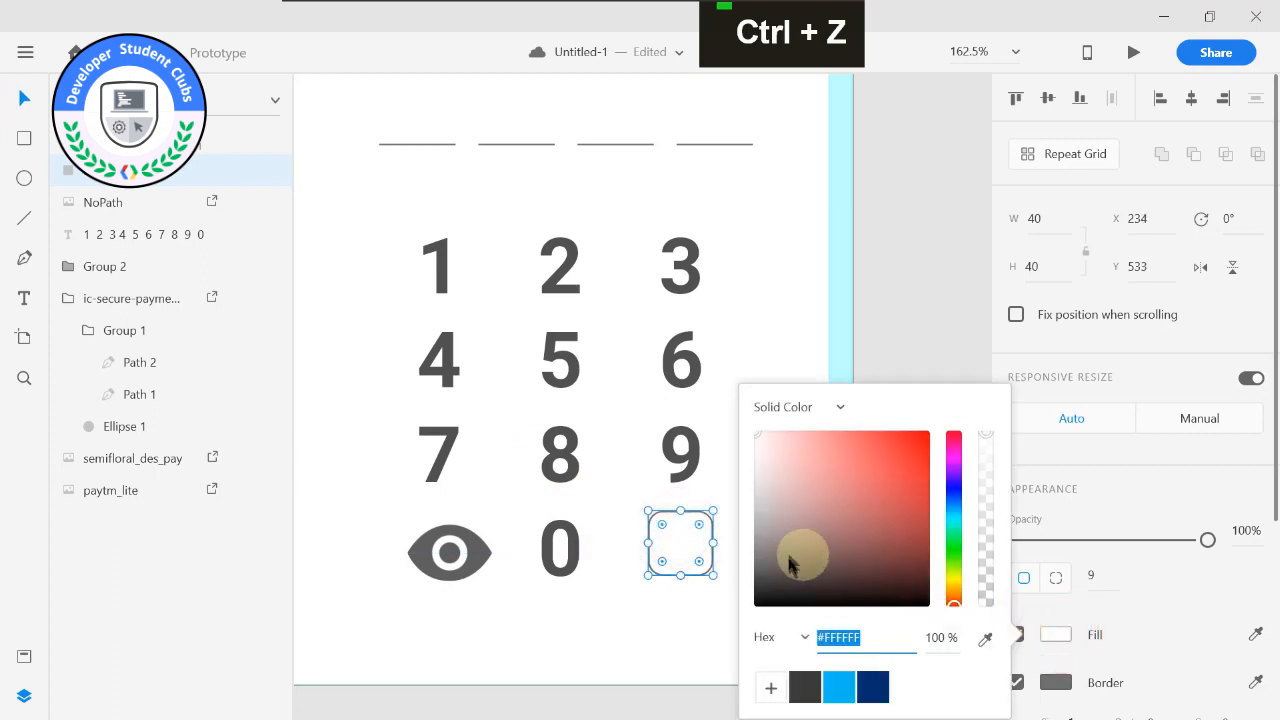
left_click(843, 686)
left_click(911, 289)
left_click(680, 543)
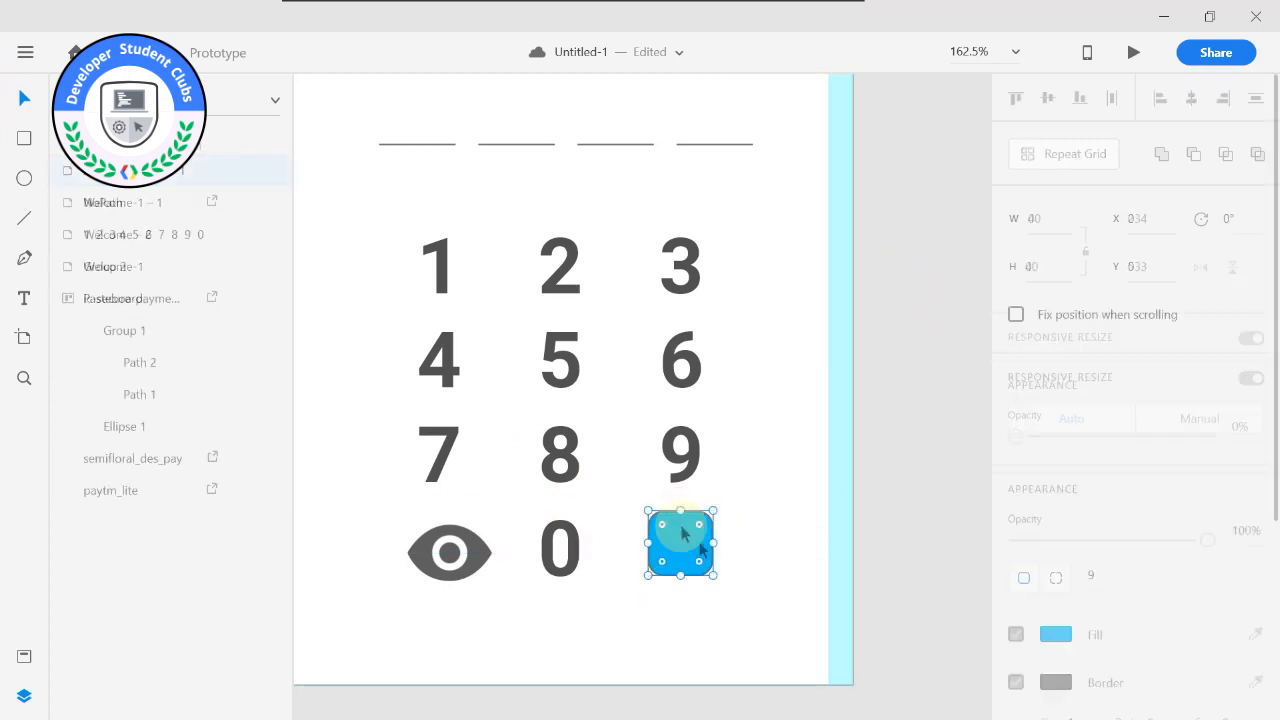
scroll(1030, 580, "down", 2)
left_click(1055, 489)
mouse_move(835, 466)
left_mouse_down()
mouse_move(742, 386)
mouse_move(721, 324)
left_mouse_up()
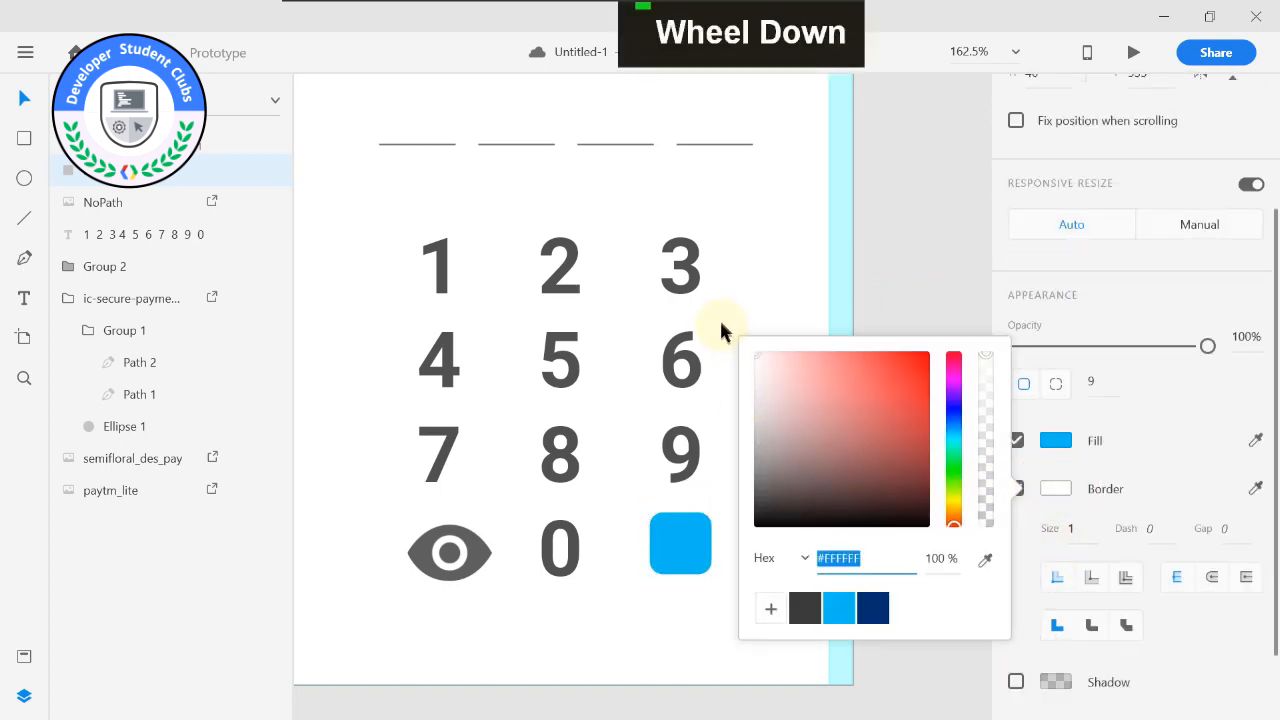
Turn off the blue rounded square's border and give the square a drop shadow.
left_click(949, 309)
left_click(686, 548)
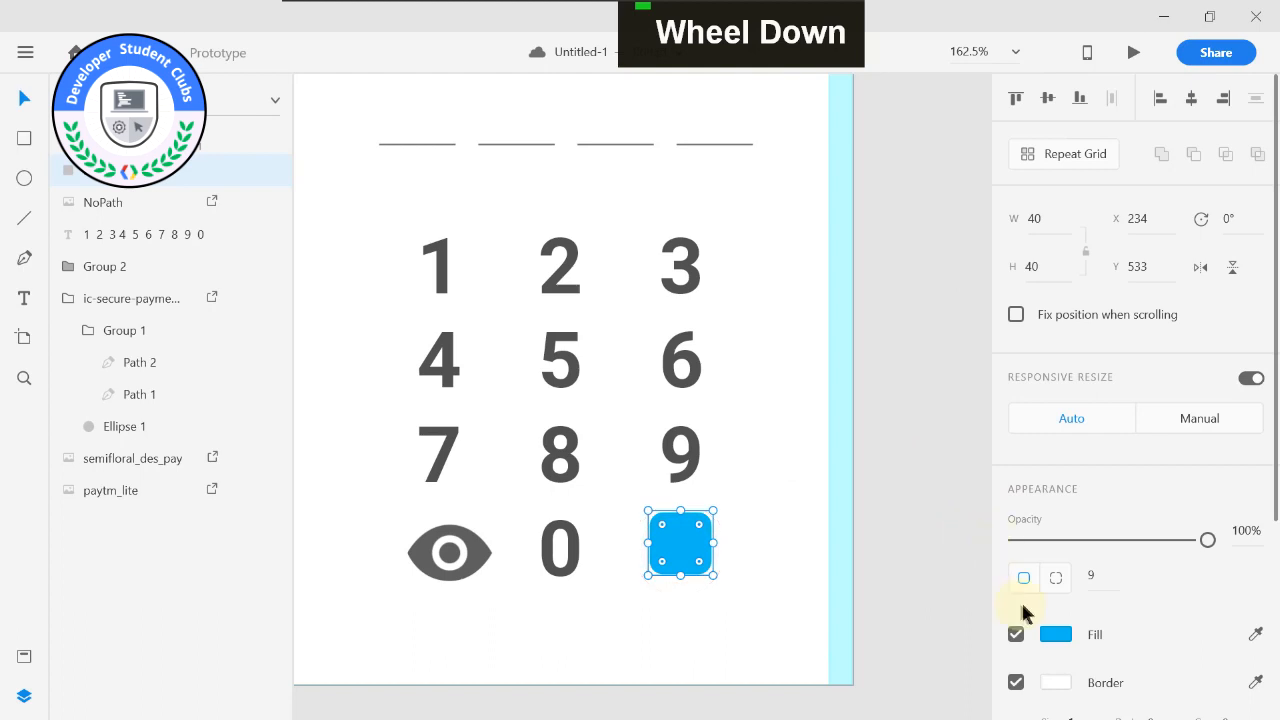
scroll(1020, 605, "down", 2)
left_click(1016, 586)
scroll(1020, 560, "down", 1)
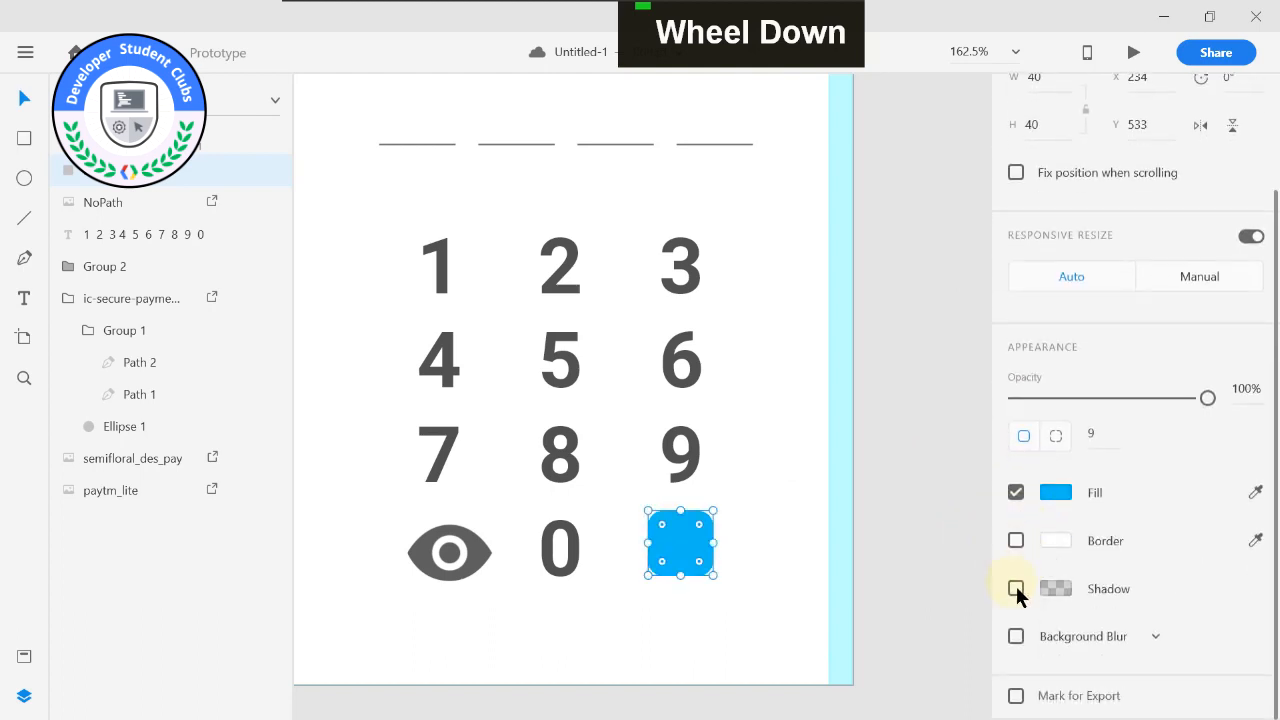
left_click(1017, 589)
left_click(967, 518)
Draw a horizontal line 28 wide across the middle of the blue square, coloured white with a border size of 2.
scroll(805, 522, "up", 5)
left_click_drag(648, 457, 882, 409)
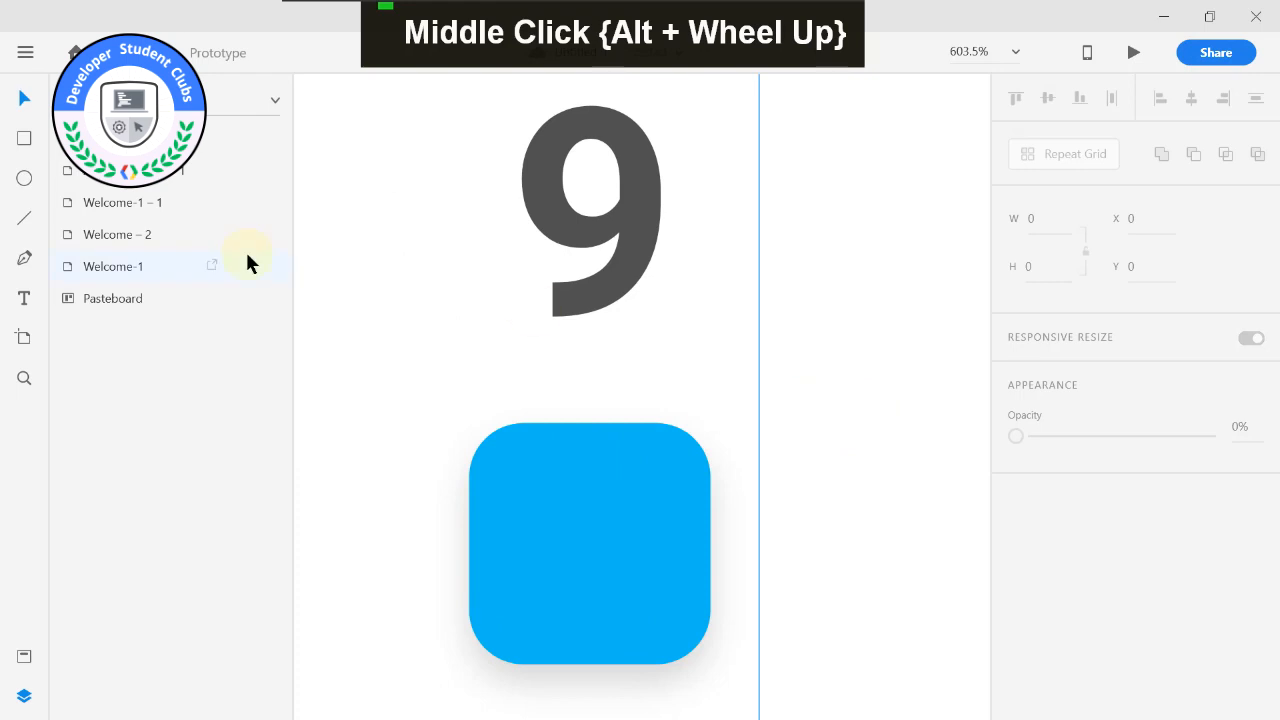
left_click(24, 218)
left_click_drag(508, 546, 677, 546)
left_click(1048, 586)
left_click_drag(822, 478, 696, 418)
left_click(810, 306)
scroll(1006, 611, "down", 1)
scroll(1084, 610, "up", 1)
type("2")
key("Return")
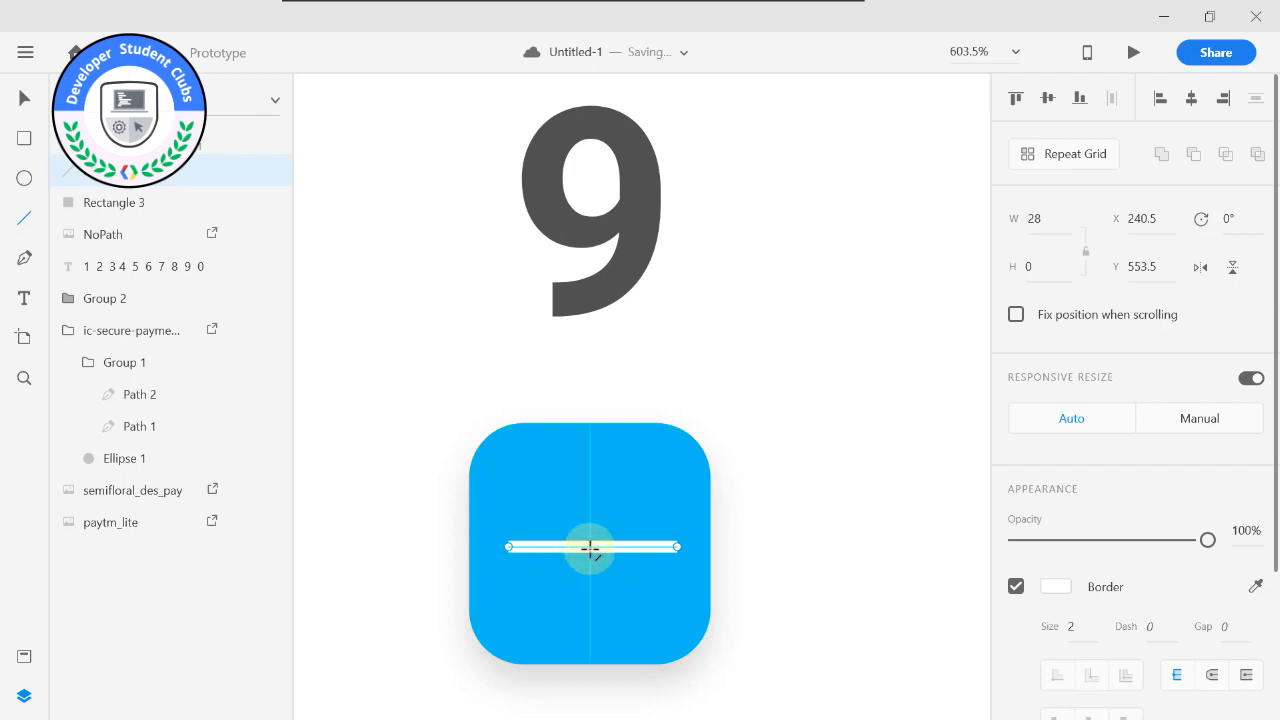
Bend the white line into a check mark by adding a point near its middle, pulling it down and raising the right end.
key("v")
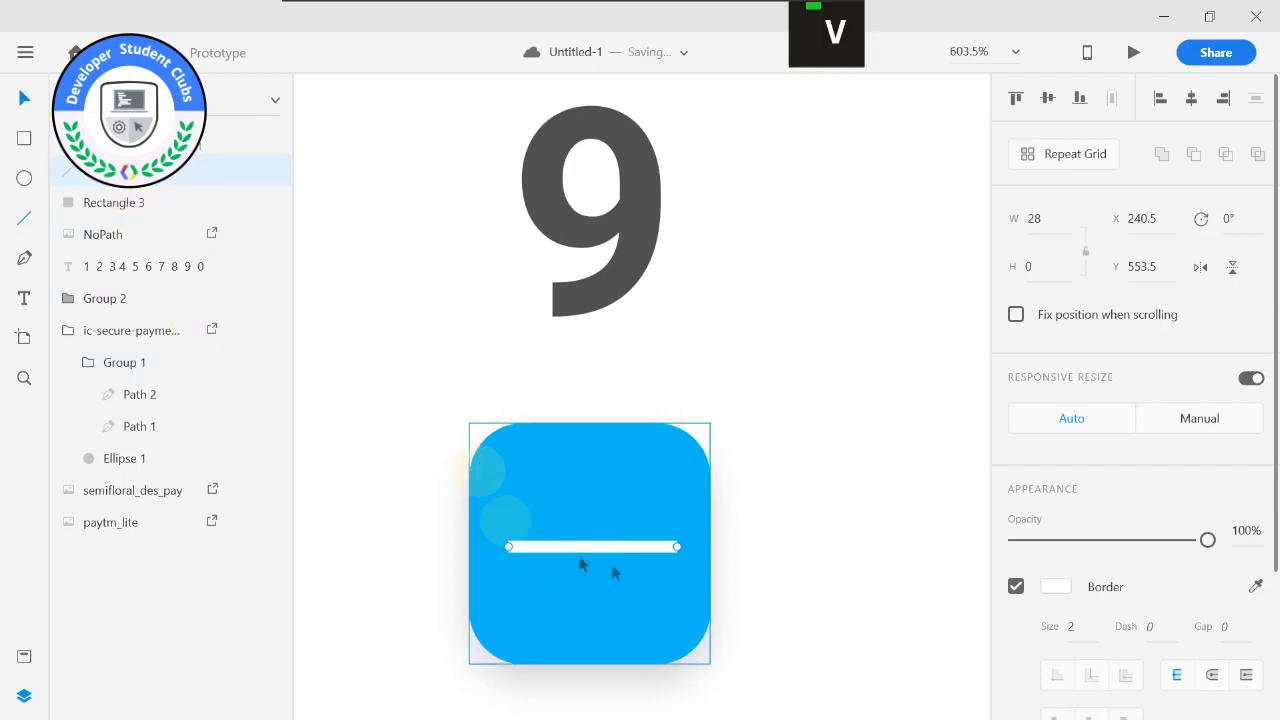
double_click(575, 548)
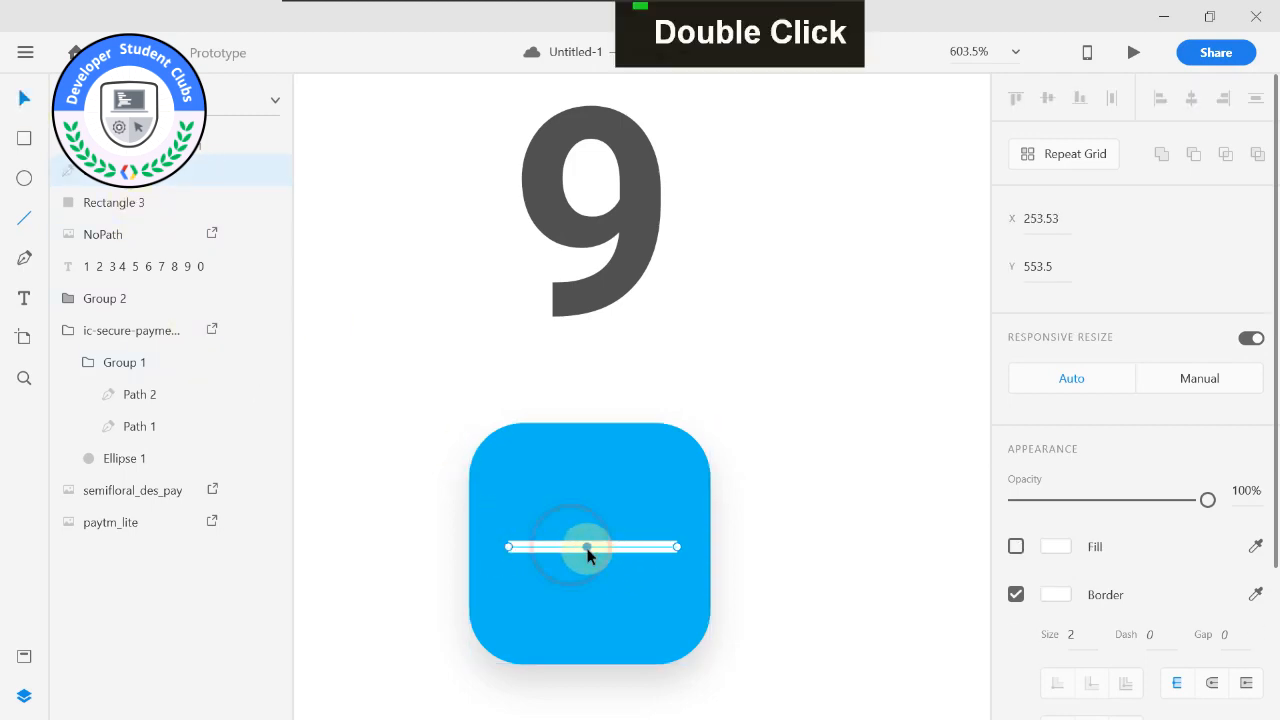
mouse_move(589, 551)
left_mouse_down()
mouse_move(607, 548)
mouse_move(570, 549)
left_mouse_up()
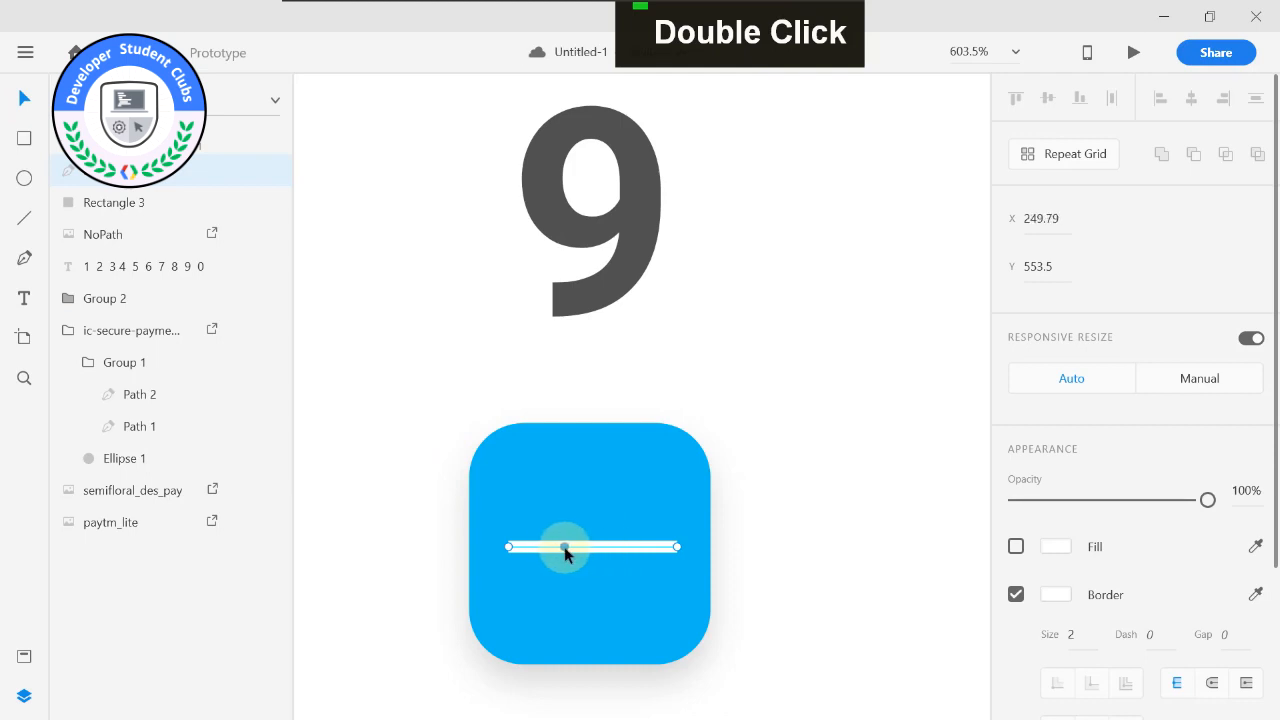
left_click_drag(565, 553, 548, 624)
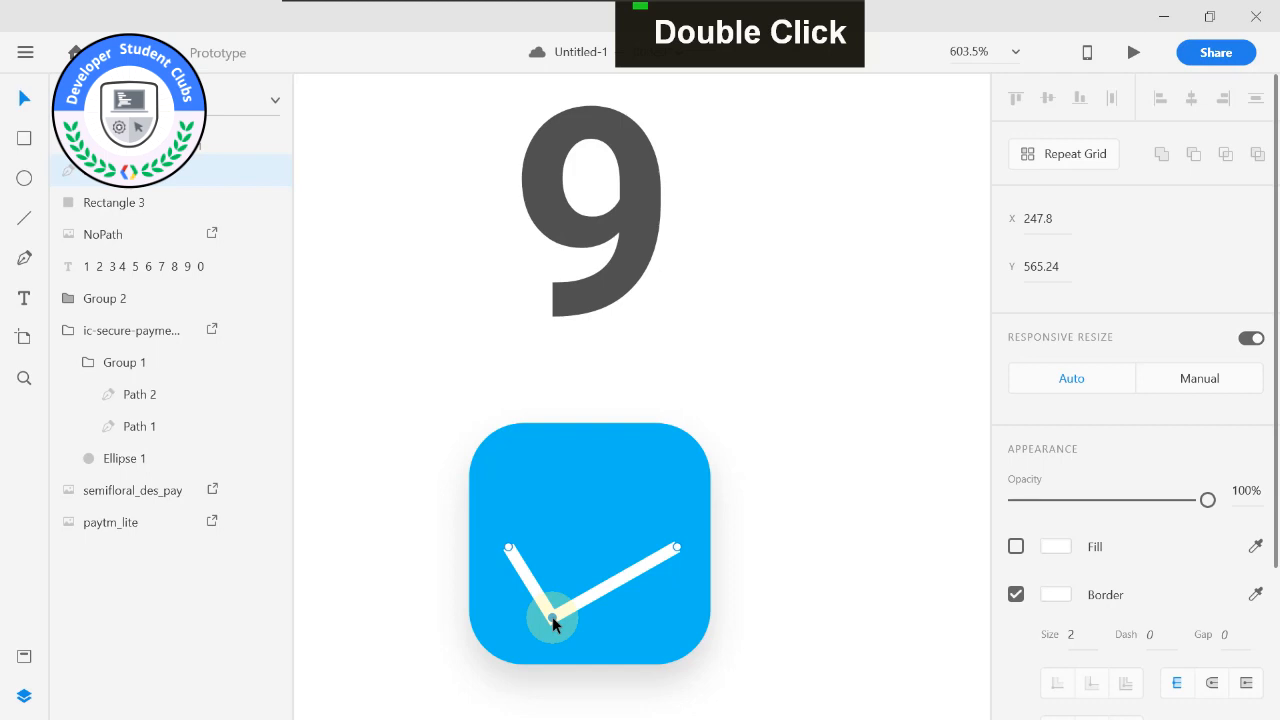
left_click(677, 551)
left_click_drag(677, 551, 676, 515)
left_click(552, 616)
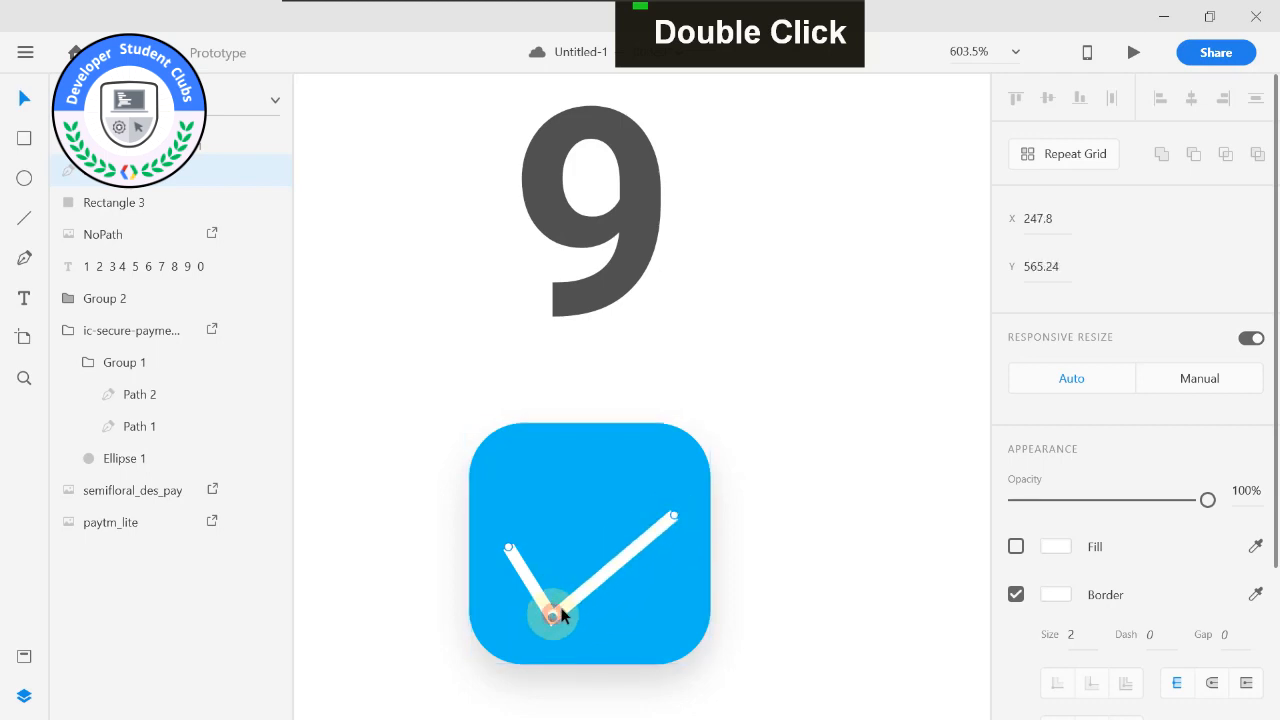
Move the check mark up to the centre of the blue key, at X 240.5, Y 546.23.
left_click(604, 617)
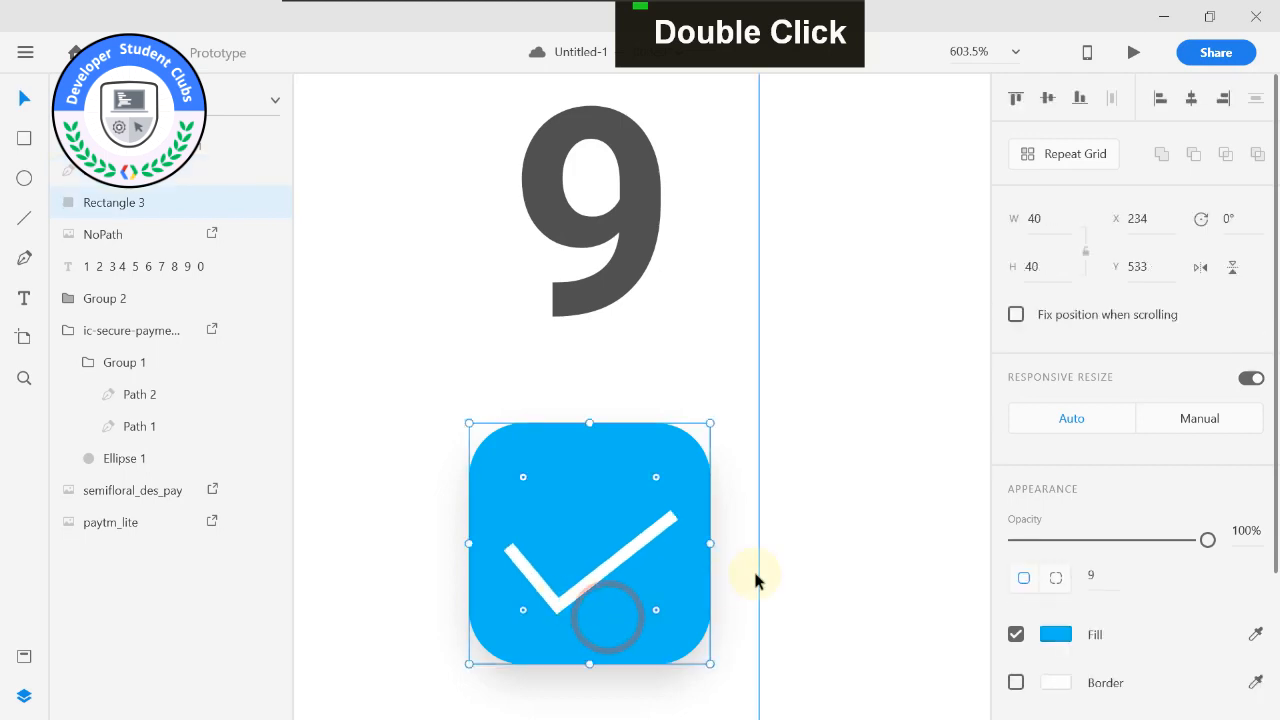
double_click(636, 546)
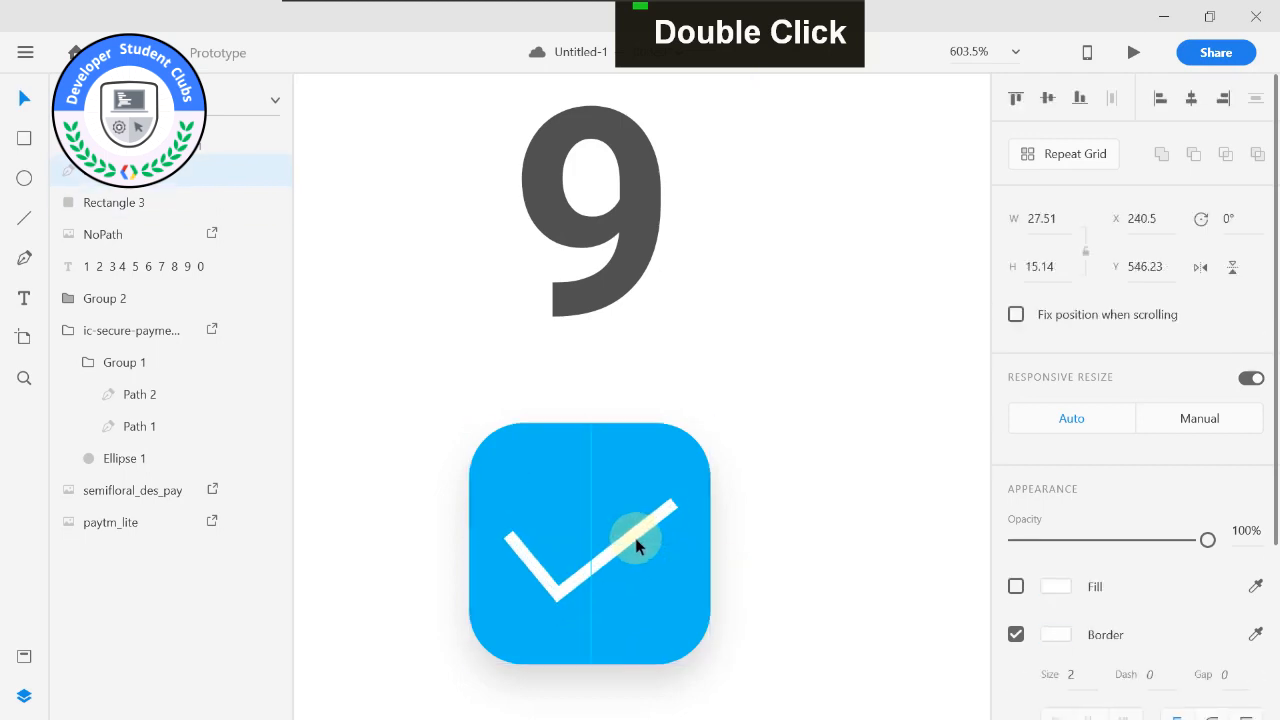
left_click(778, 537)
scroll(782, 520, "down", 3, "alt")
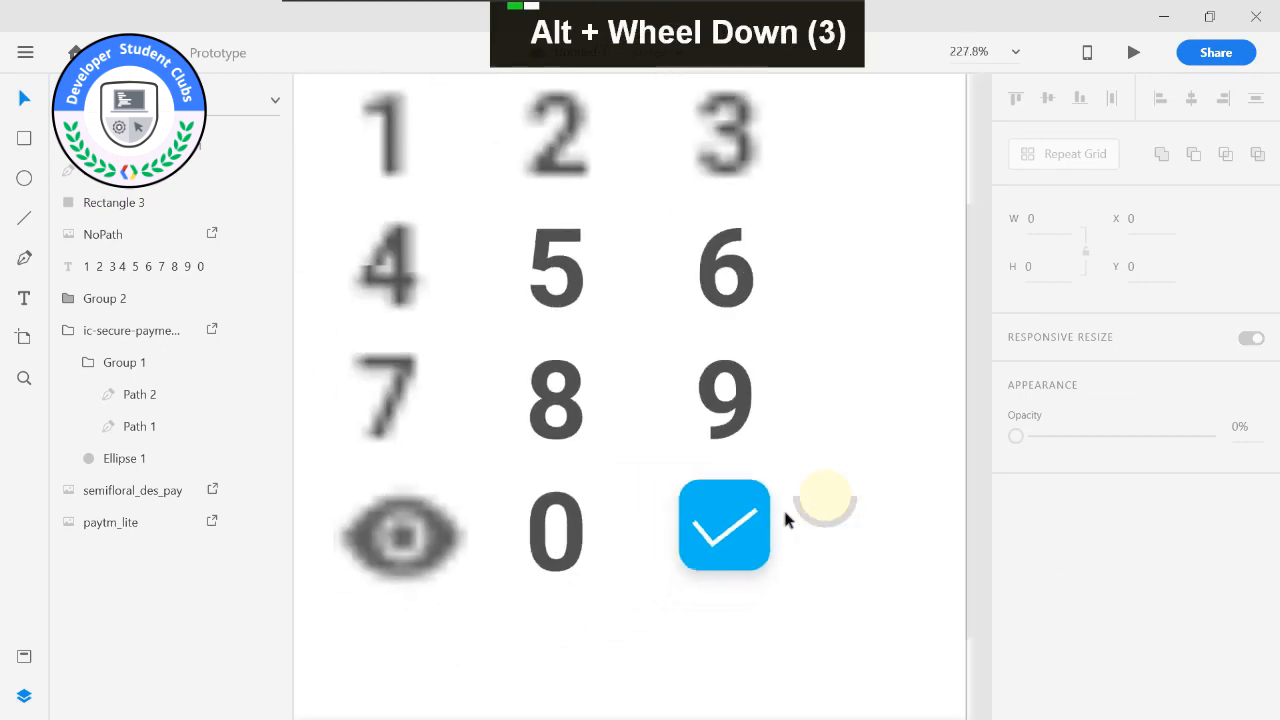
scroll(677, 514, "up", 3, "alt")
left_click(677, 531)
scroll(677, 531, "up", 2, "alt")
scroll(778, 543, "down", 5, "alt")
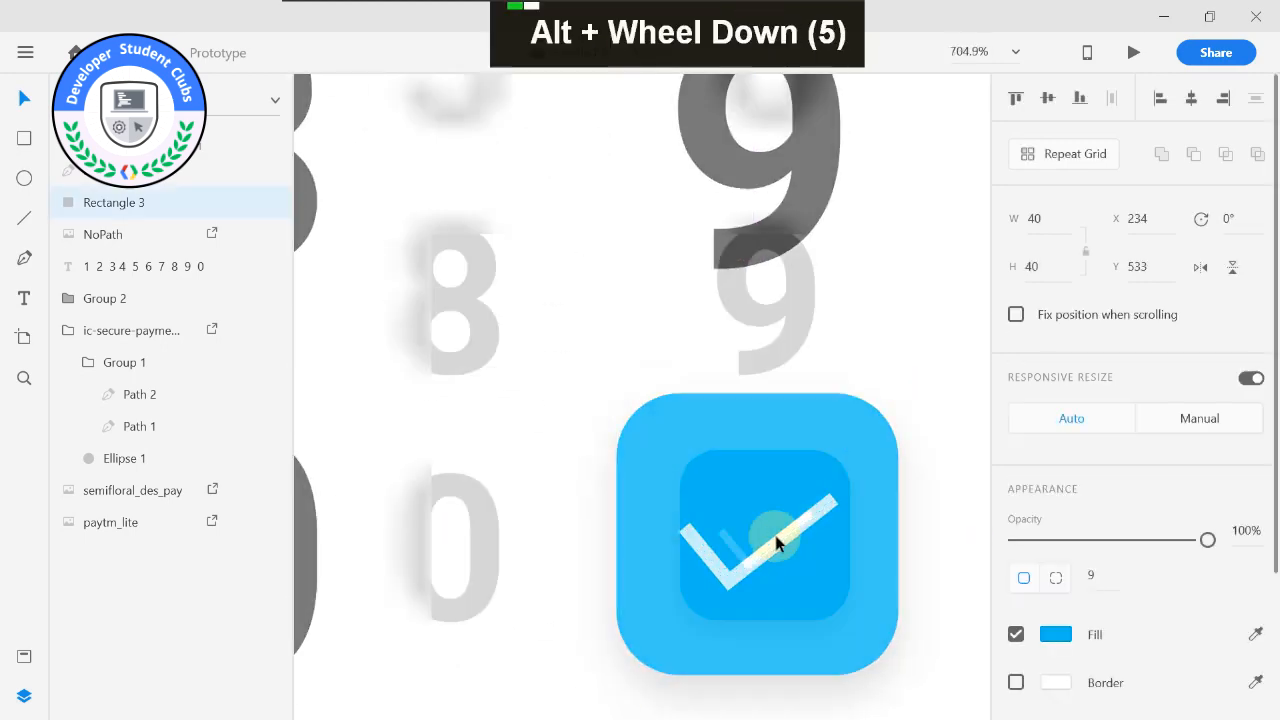
Draw a 253 × 251 rectangle around the number pad, at X 53, Y 353.
middle_click(886, 497)
scroll(886, 497, "down", 4, "alt")
scroll(900, 485, "down", 1)
middle_click(967, 441, "alt")
left_click_drag(941, 414, 877, 441)
left_click(24, 139)
left_click_drag(557, 408, 801, 650)
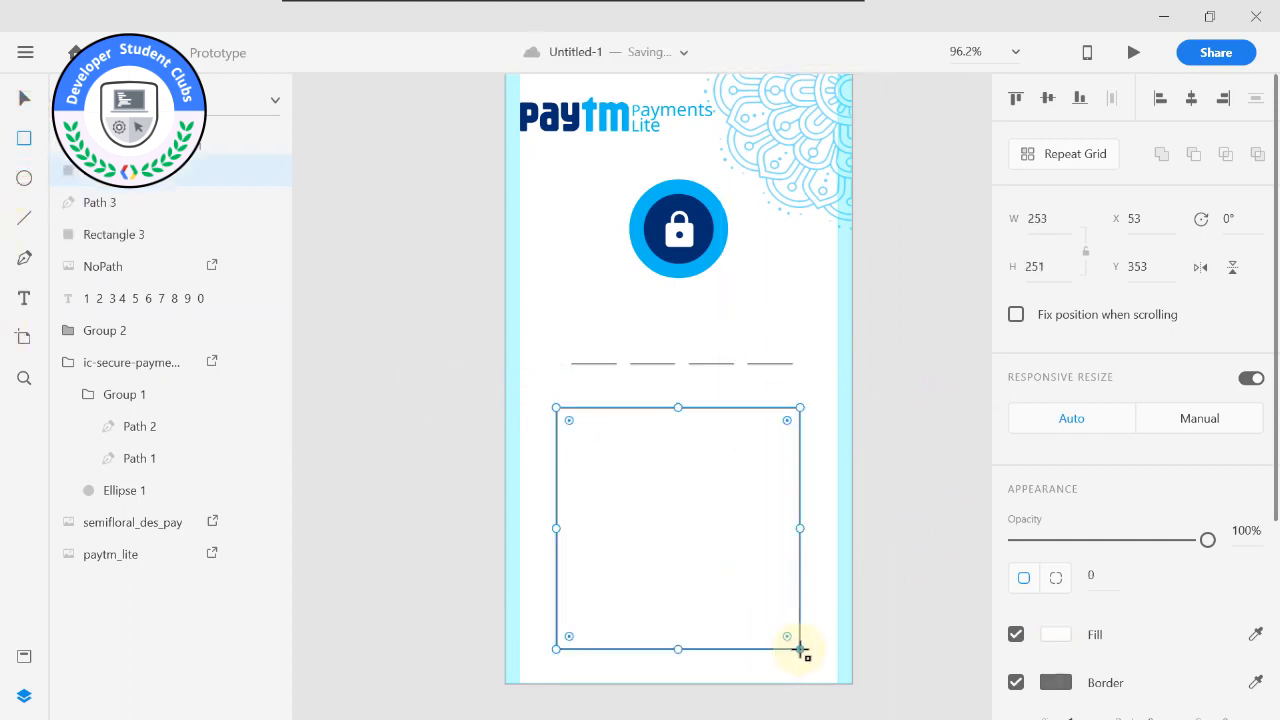
Turn off the number pad rectangle's fill and set its border size to 2.
scroll(1062, 640, "down", 2)
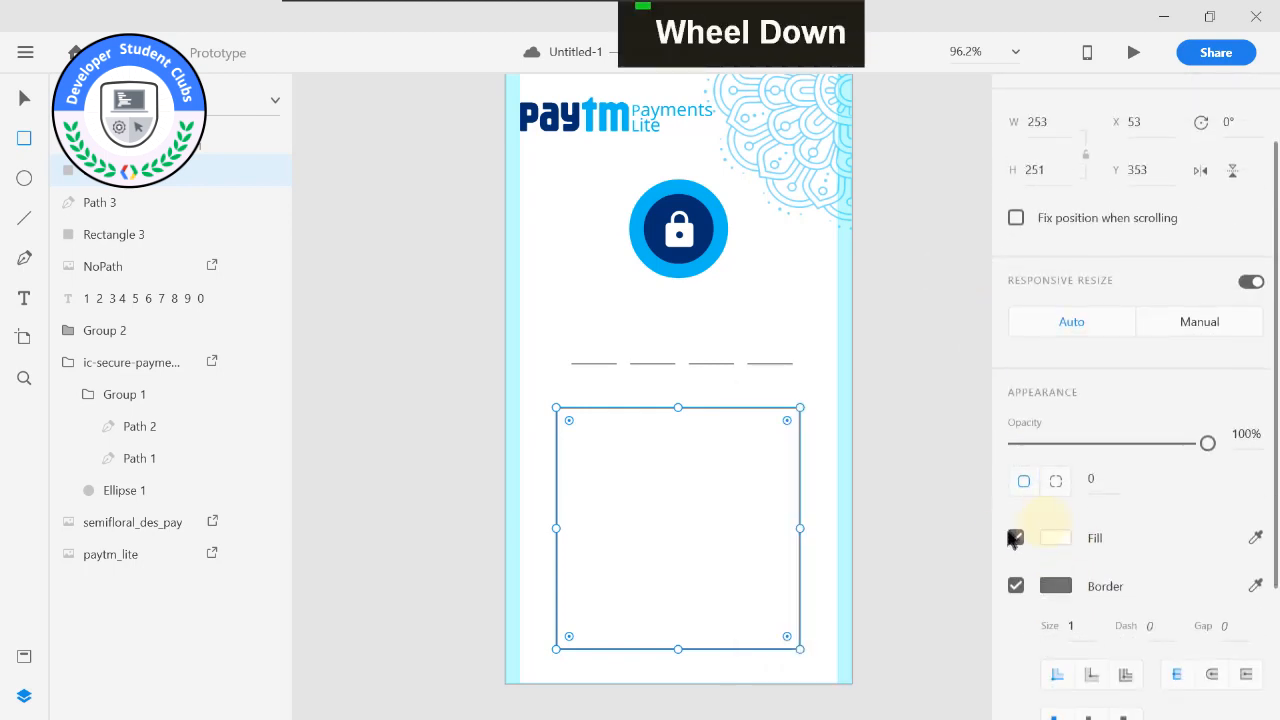
left_click(1016, 537)
left_click(1050, 587)
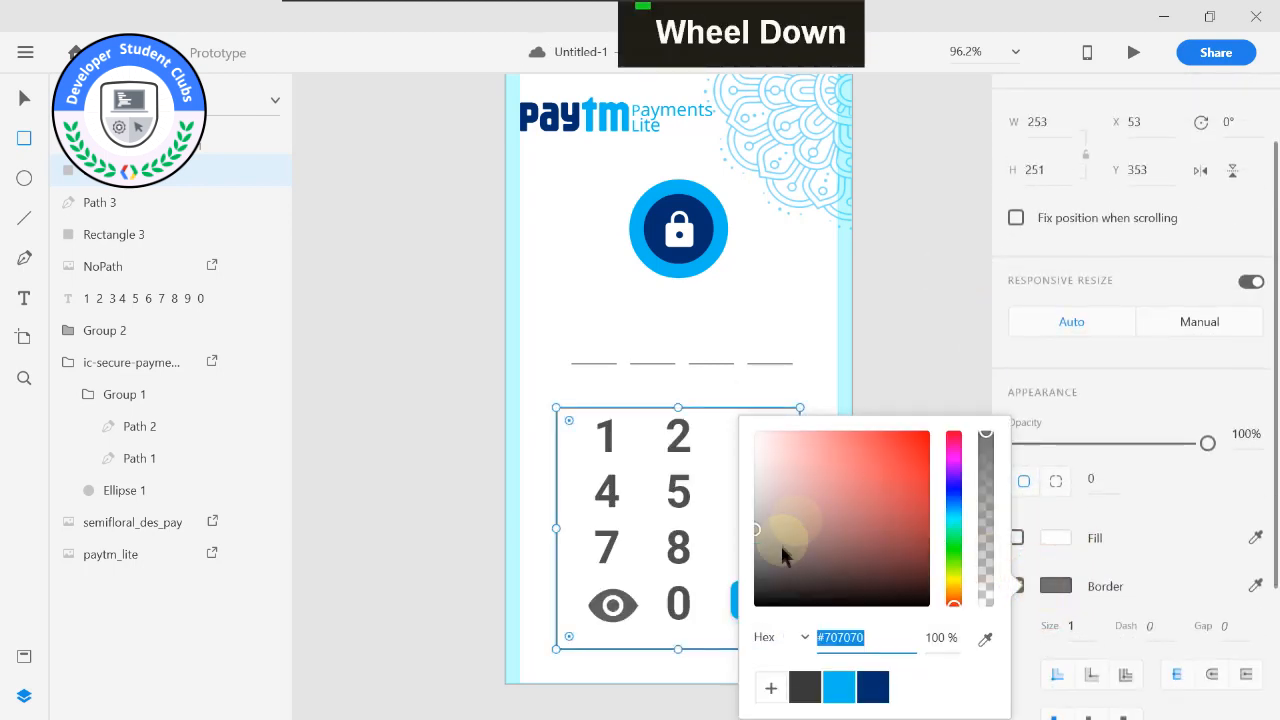
left_click(880, 342)
left_click(1060, 624)
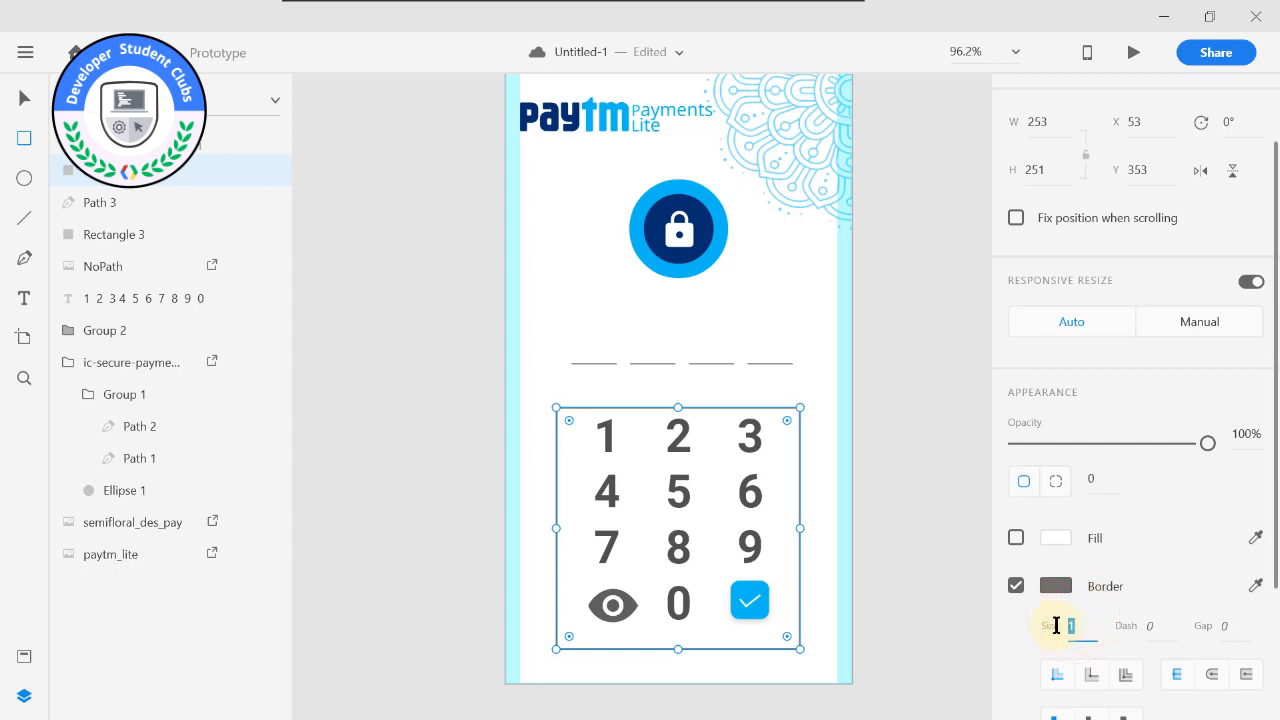
type("2")
key("Return")
Extend the number pad frame upward and symmetrically to both sides, to 275 × 271 at X 42, Y 333.
left_click(569, 412)
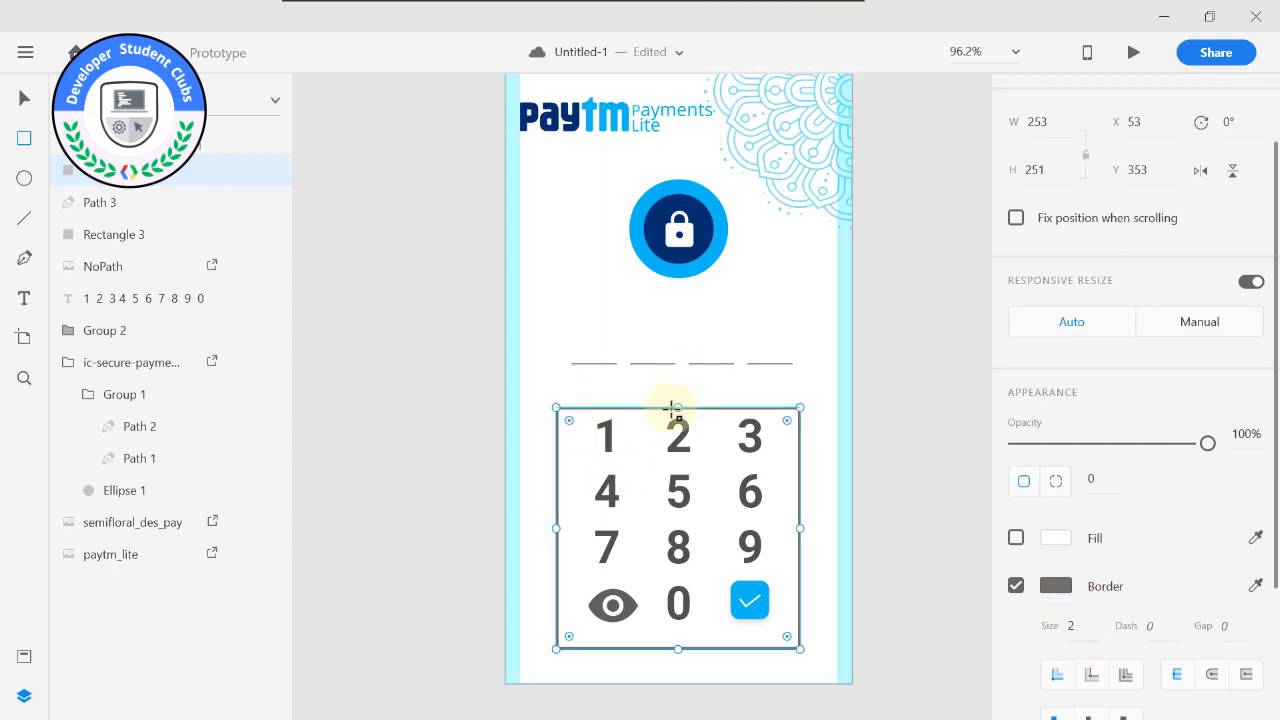
left_click_drag(679, 401, 678, 389)
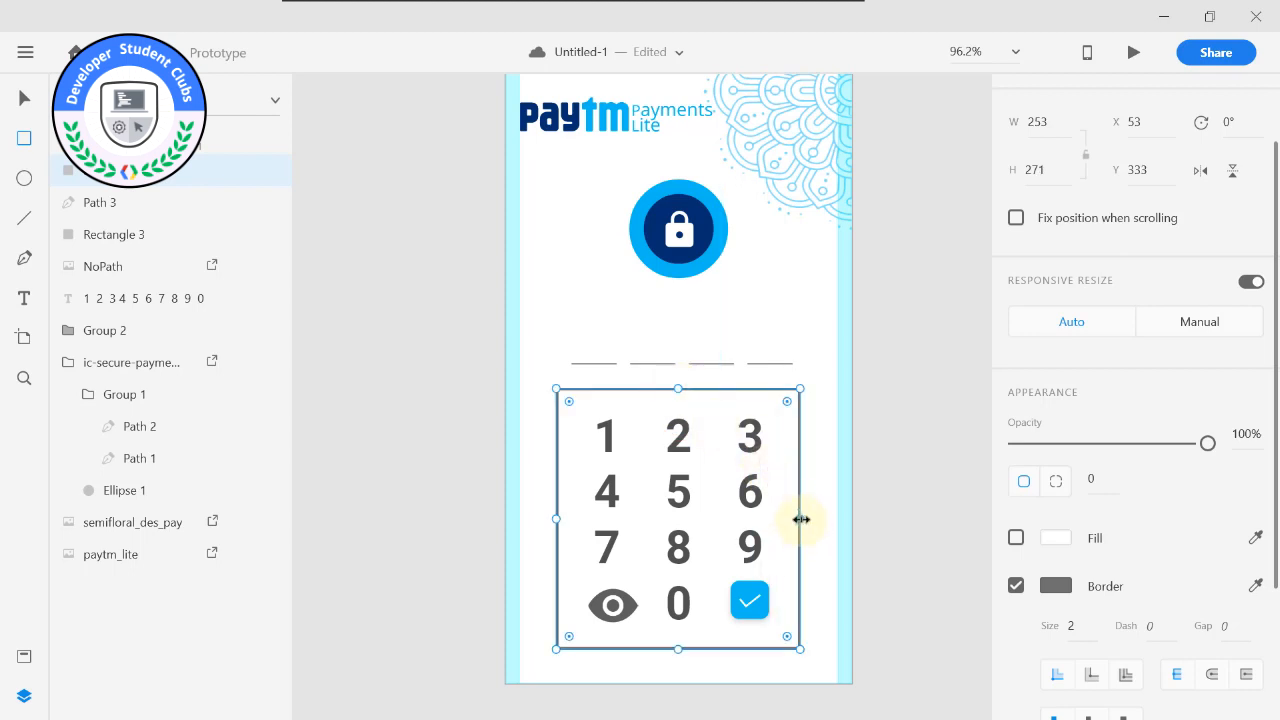
key("alt")
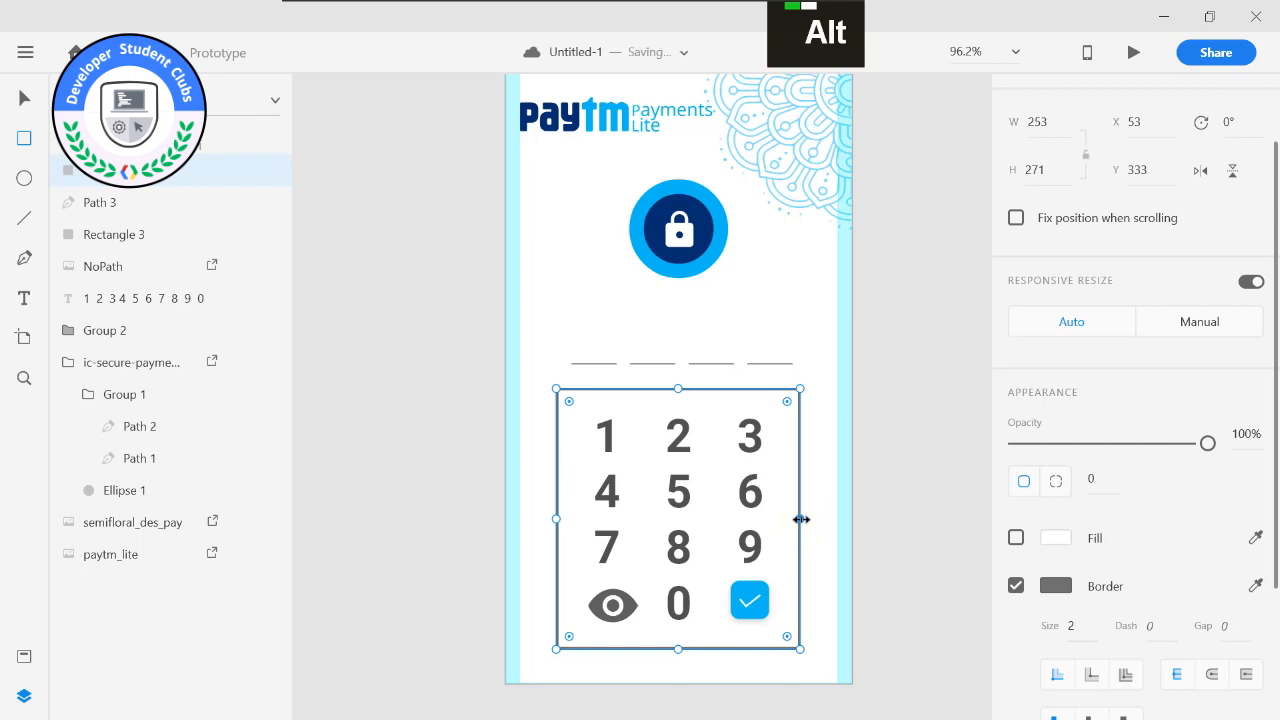
left_click_drag(799, 518, 811, 518)
scroll(1080, 492, "down", 4)
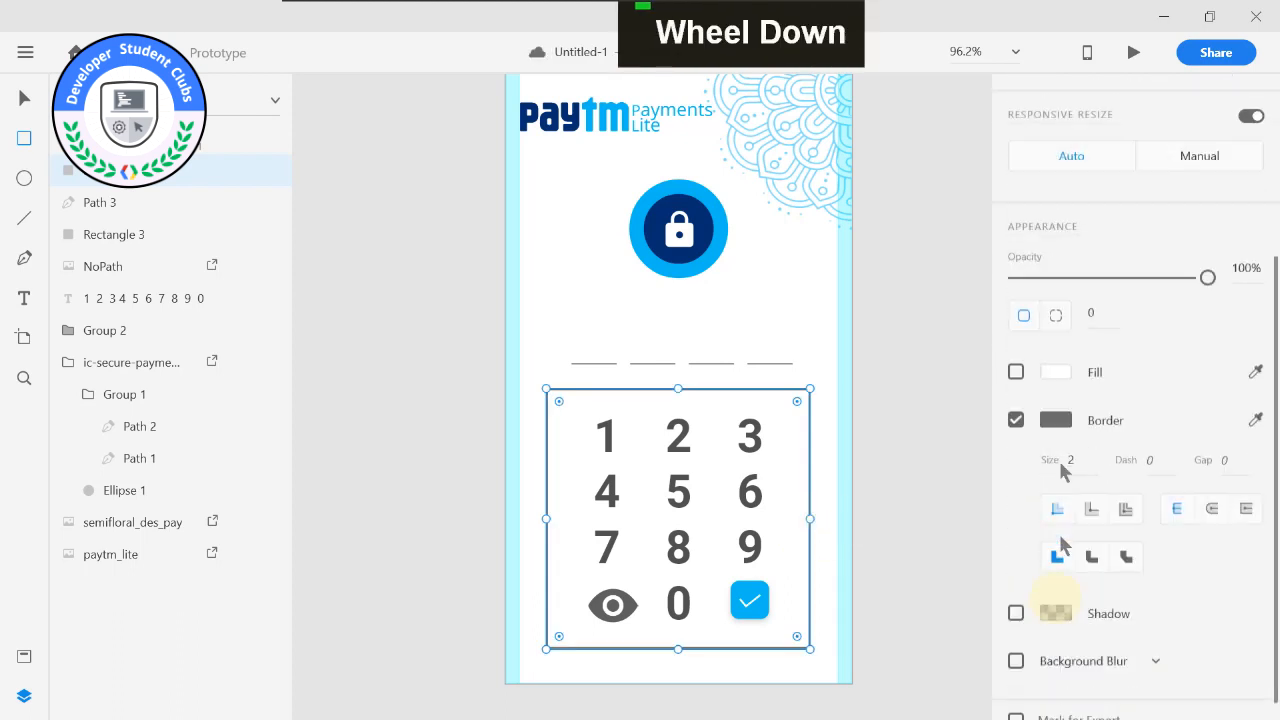
scroll(1056, 535, "up", 6)
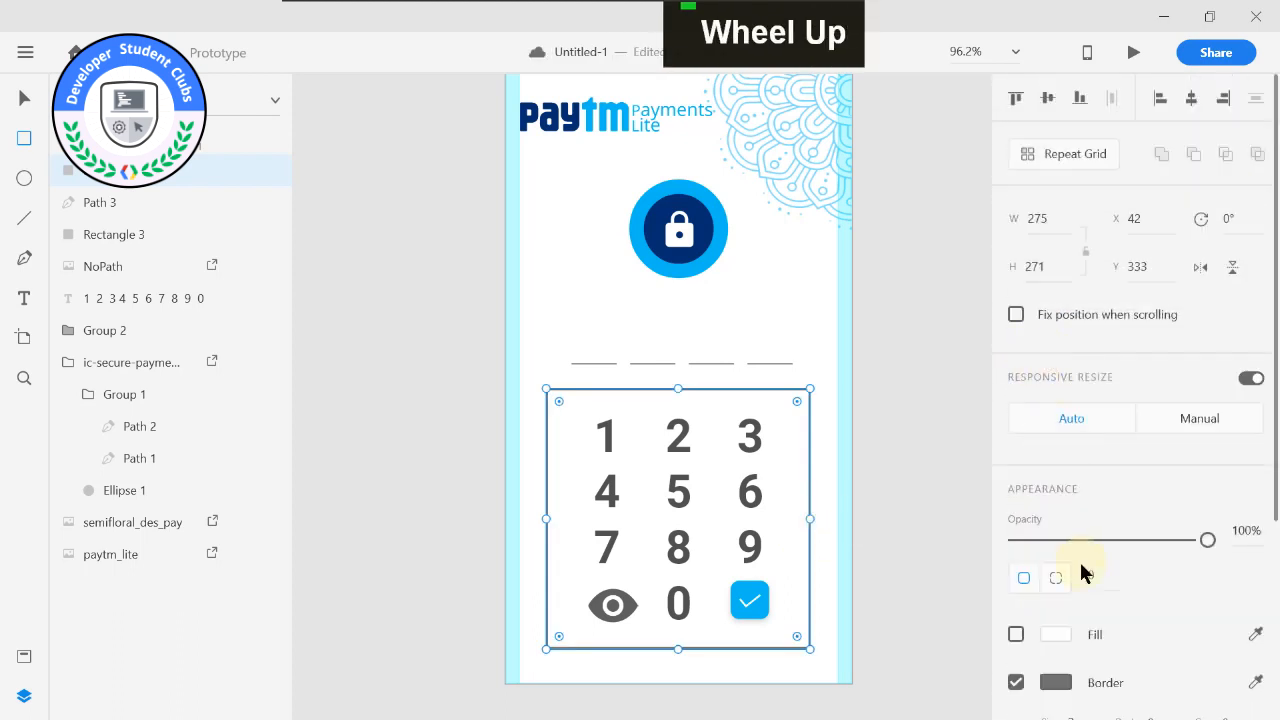
scroll(1050, 492, "down", 2)
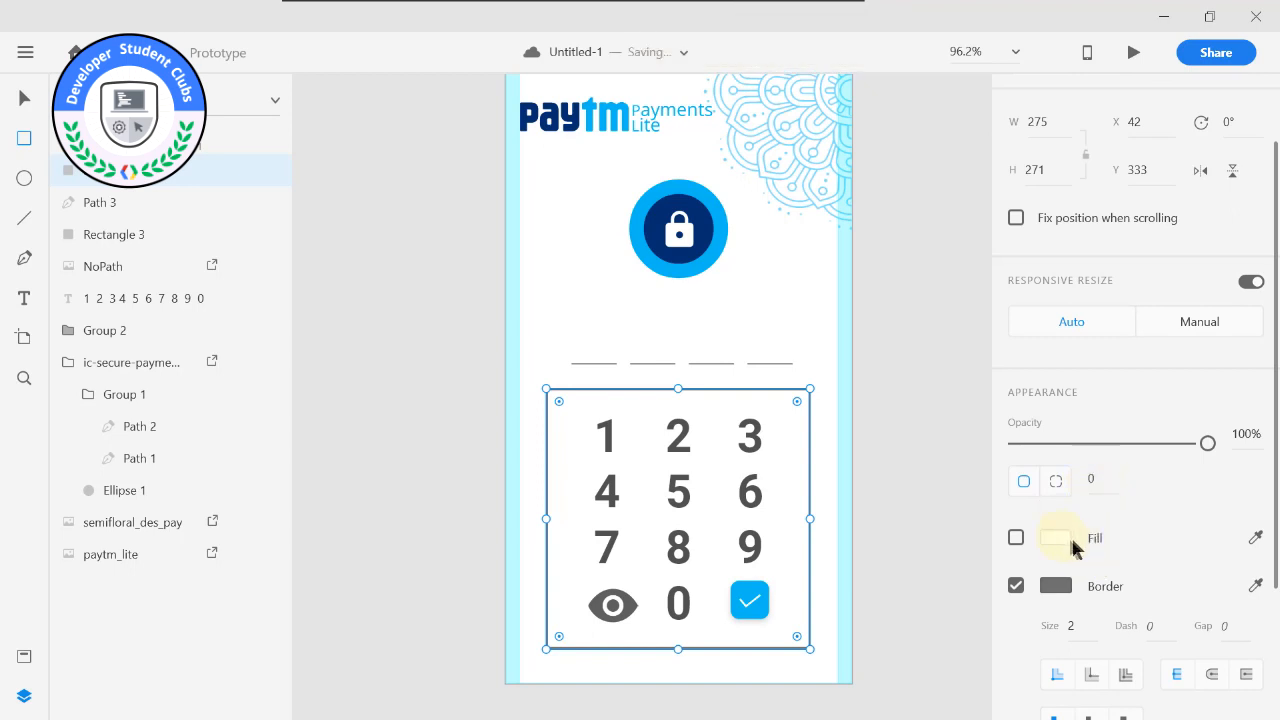
Set the number pad frame's corner radius to 10 and lower its opacity to 40%.
left_click(1094, 480)
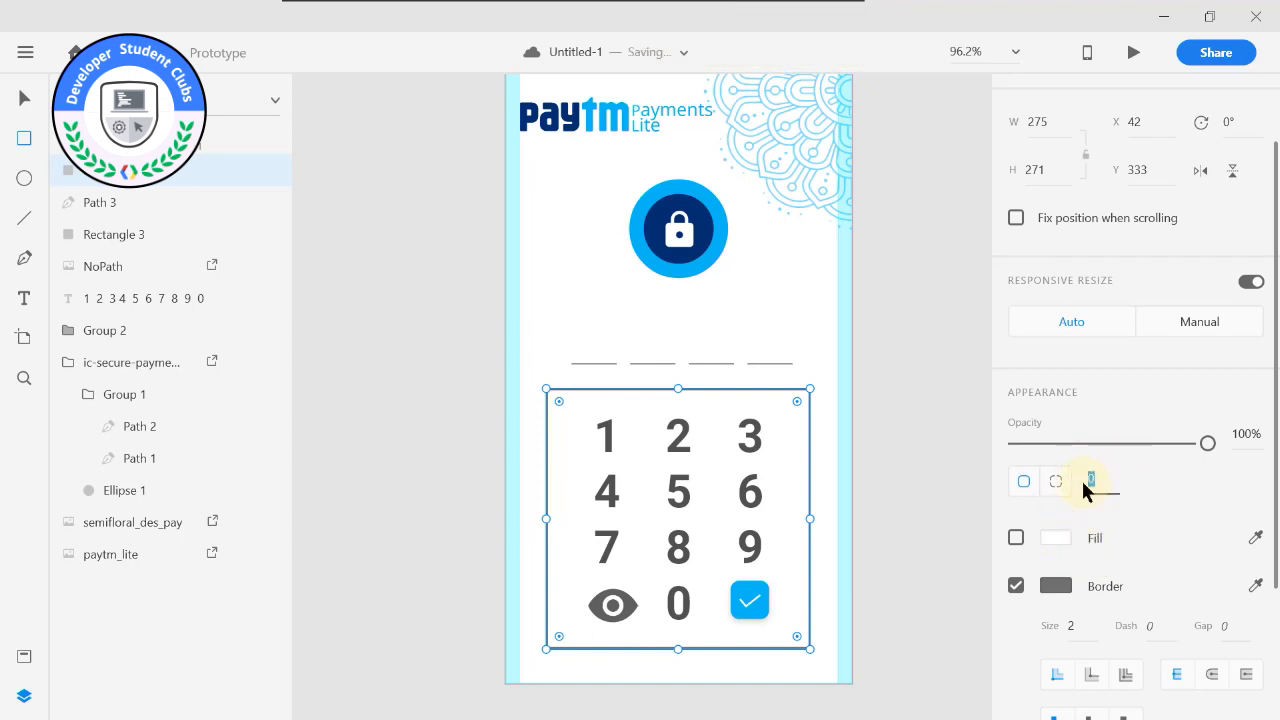
type("5")
key("Return")
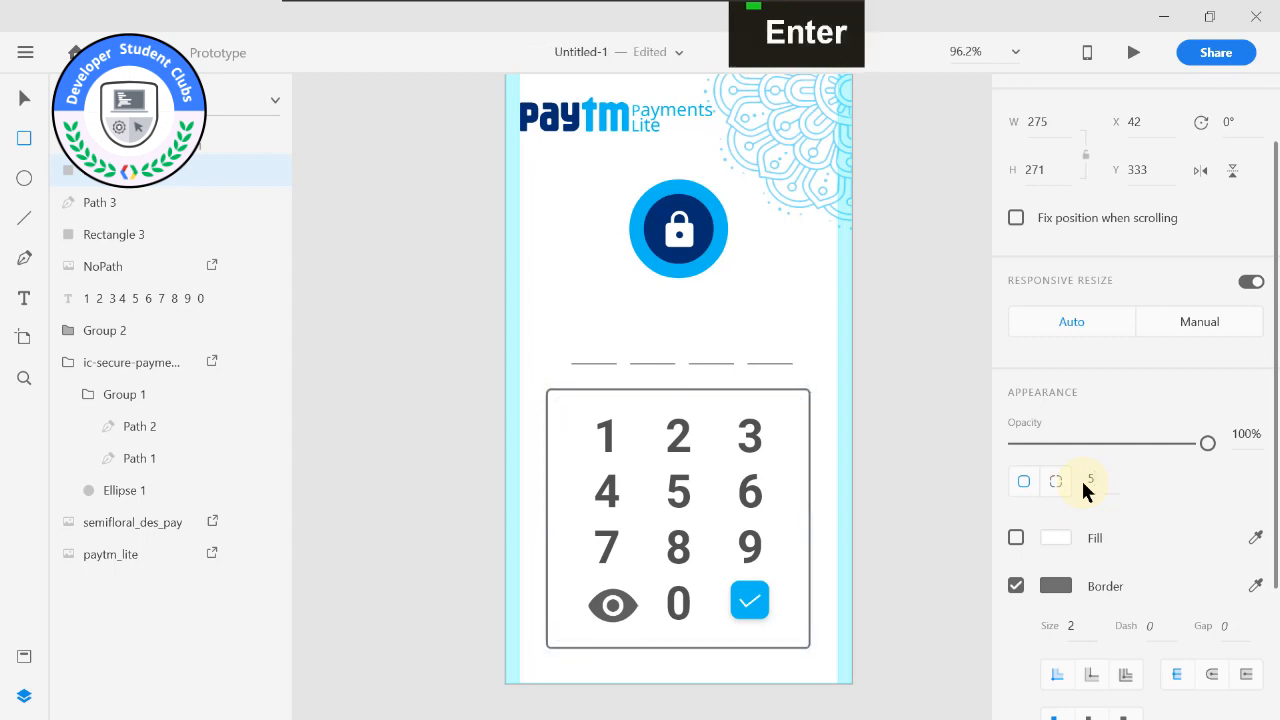
left_click(1083, 481)
type("10")
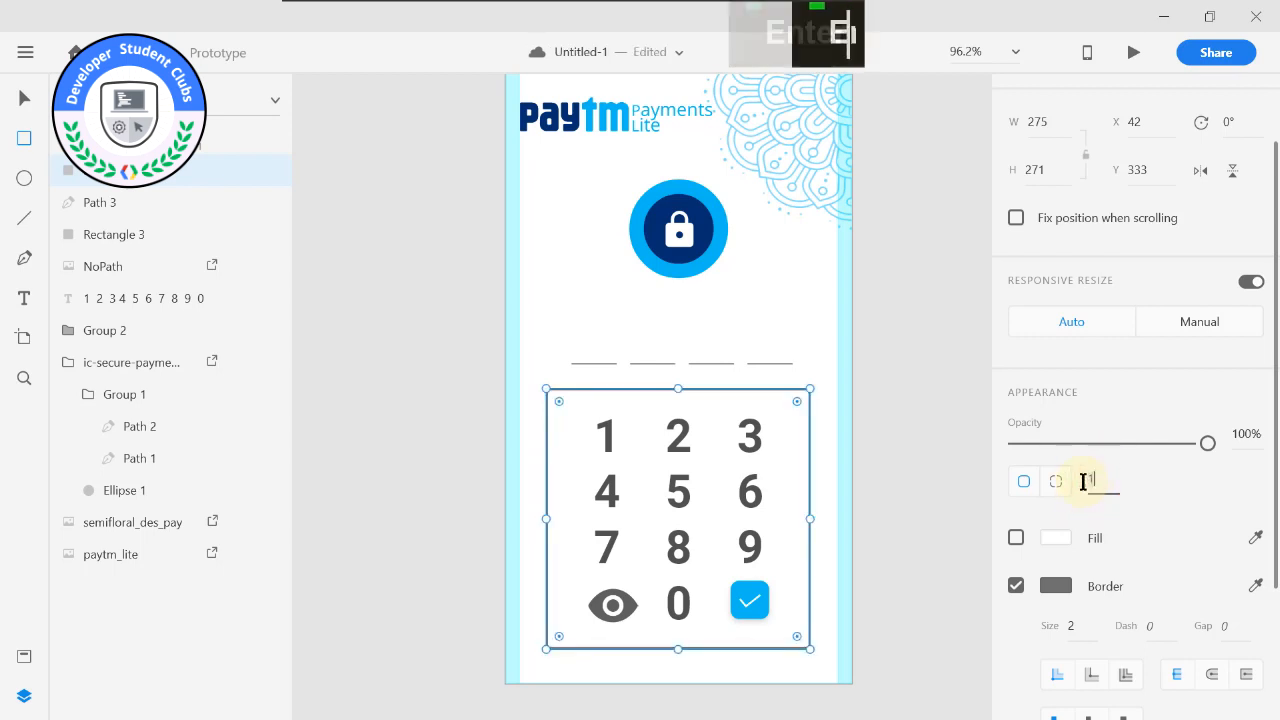
key("Return")
left_click_drag(1188, 446, 1077, 440)
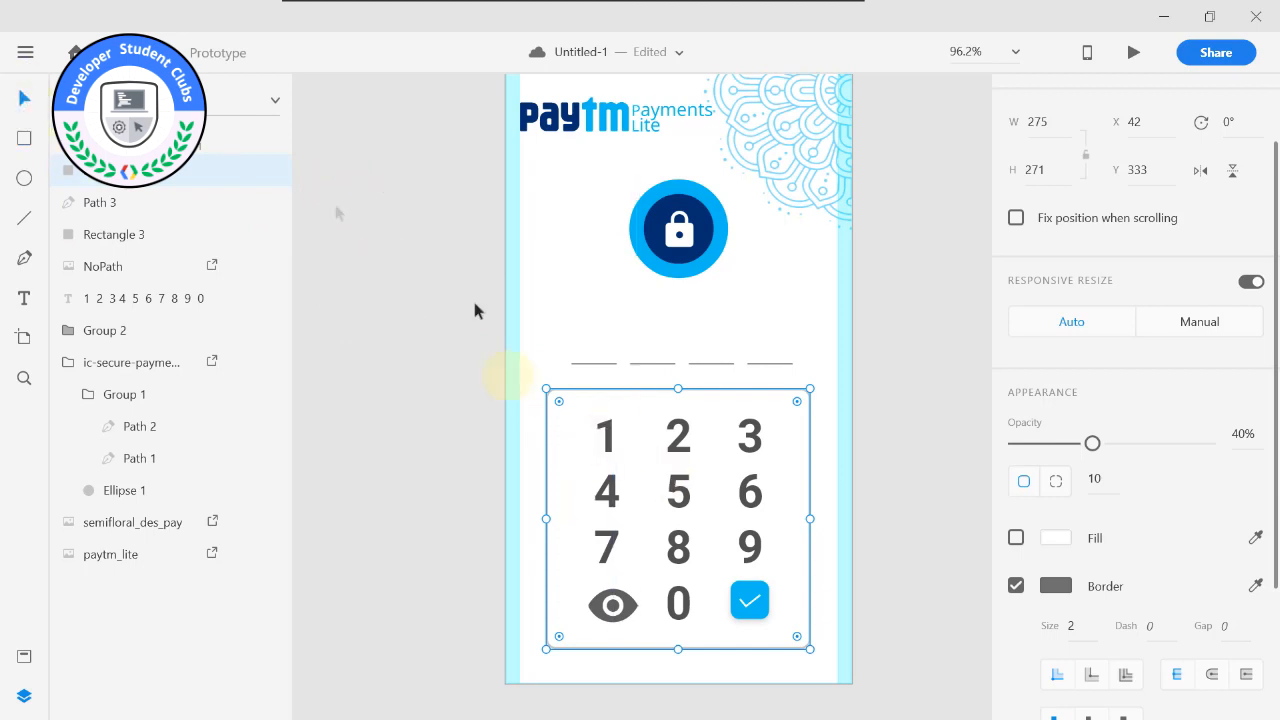
Nudge the blue key's square to X 237, Y 534 and shift the eye icon slightly left.
left_click(603, 435)
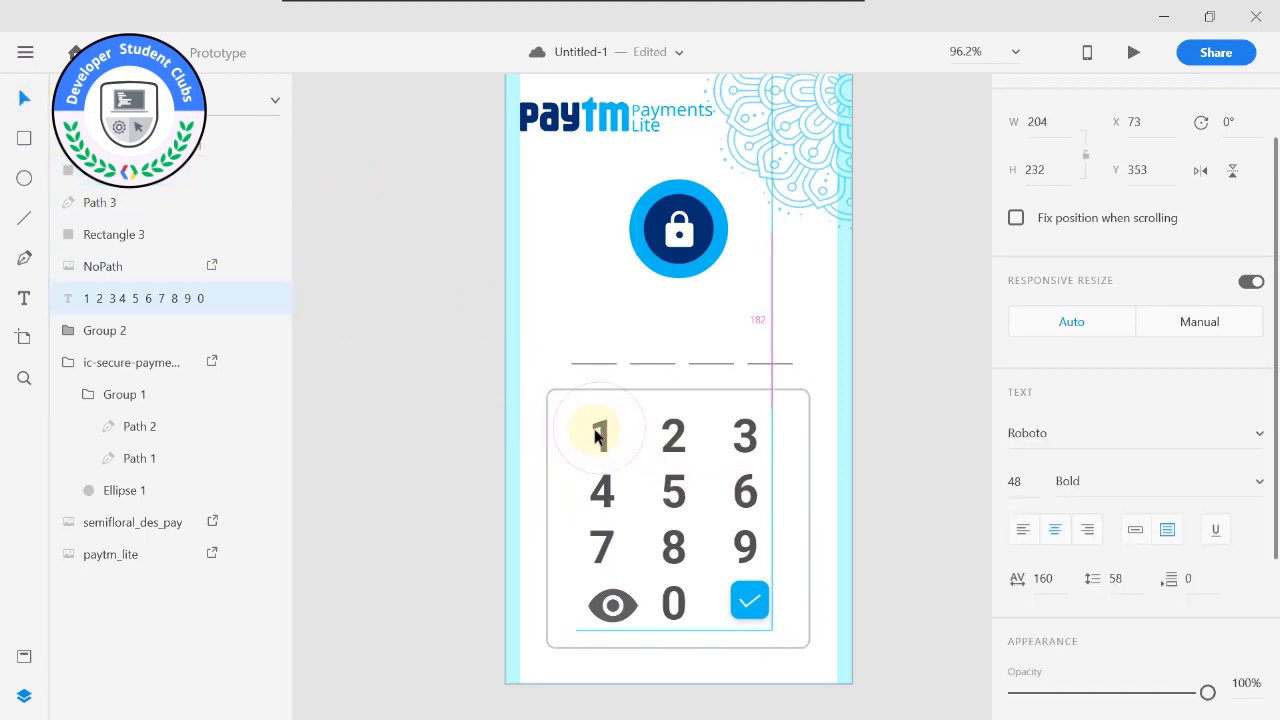
left_click(762, 592)
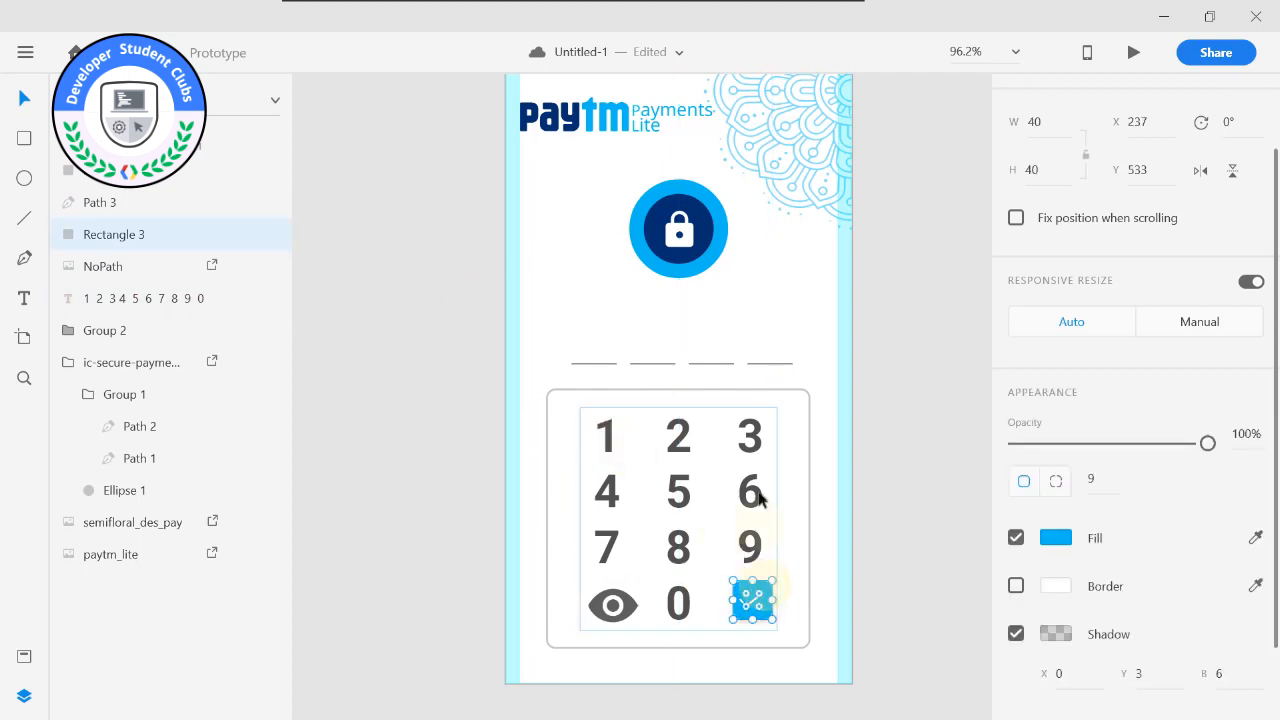
left_click_drag(769, 591, 766, 594)
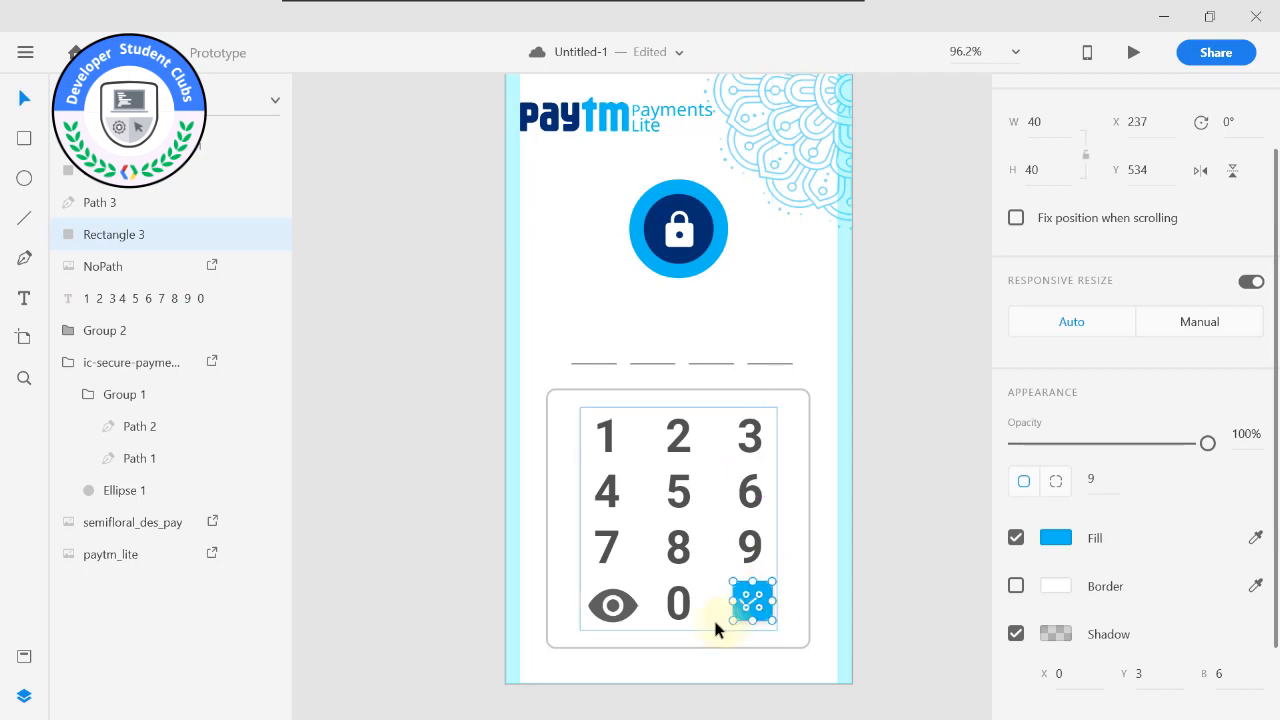
left_click(613, 612)
left_click_drag(613, 612, 611, 608)
Nudge the number pad frame slightly down and centre the group of four passcode lines on the artboard at X 65.
left_click(645, 392)
double_click(644, 391)
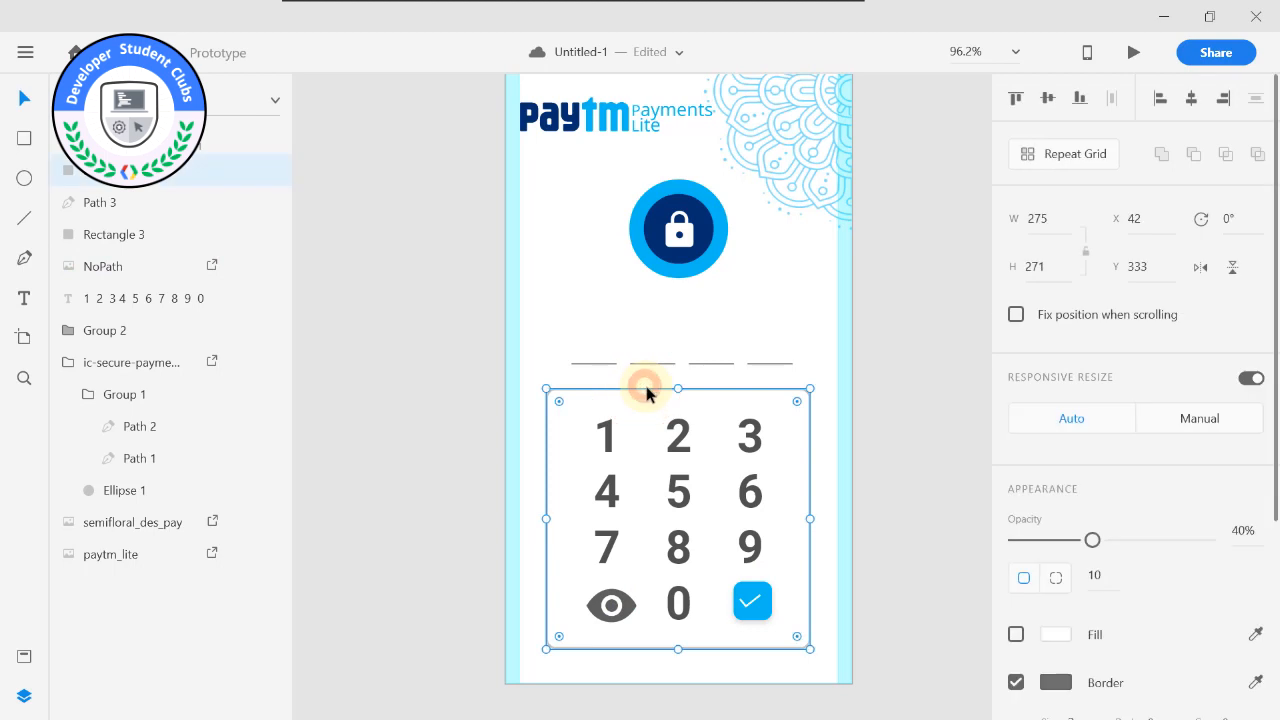
left_click(639, 411)
left_click_drag(634, 388, 636, 396)
left_click(923, 406)
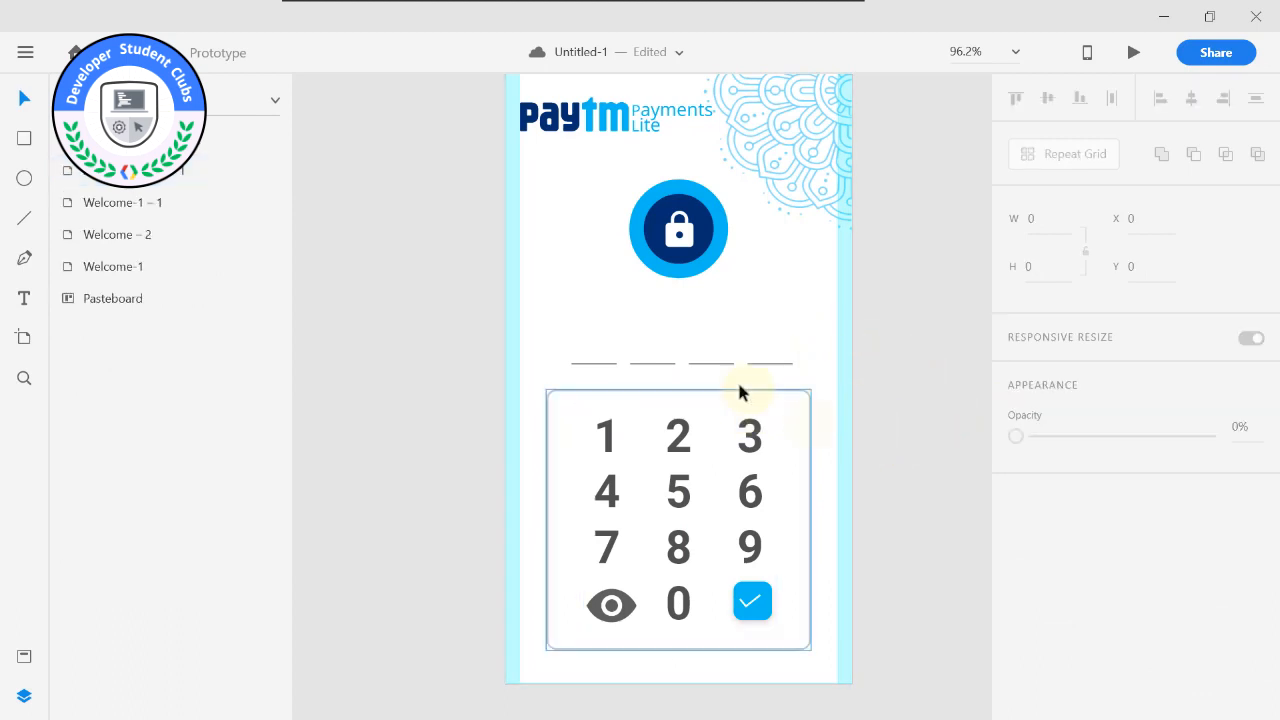
left_click_drag(564, 353, 812, 381)
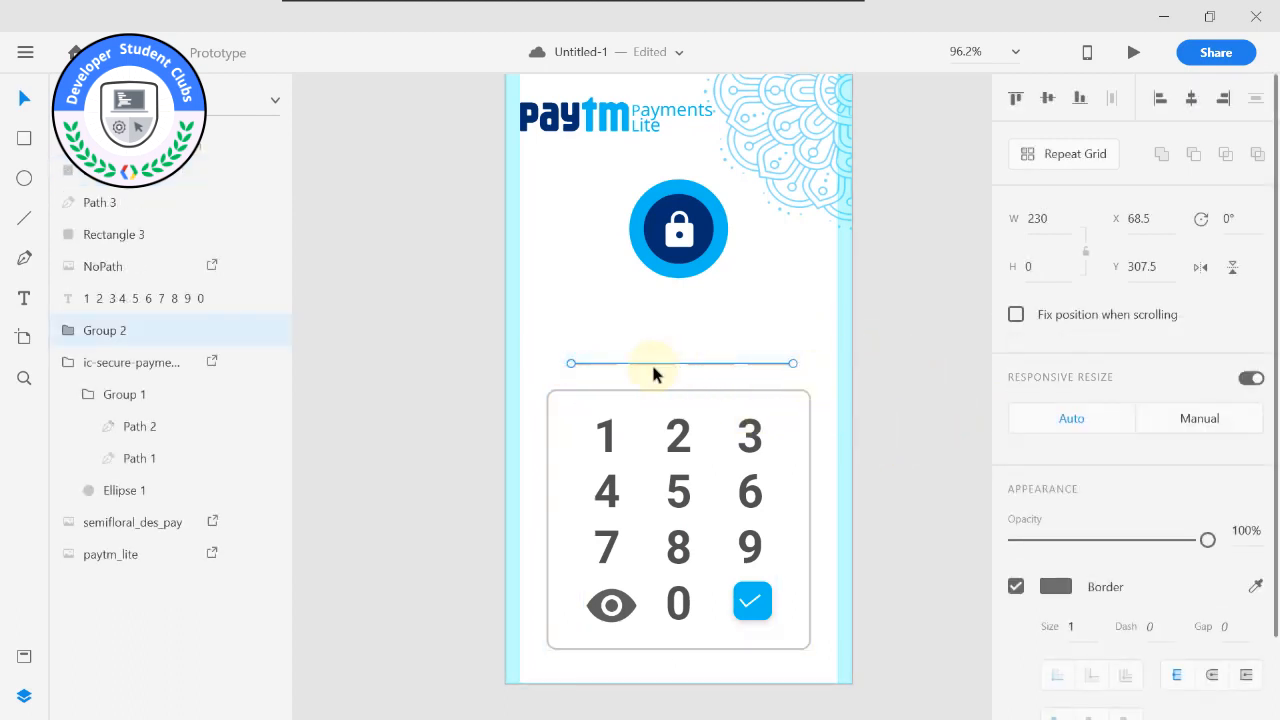
left_click(758, 323)
Draw a 22 × 22 circle above the first passcode line, at X 78, Y 274.
scroll(619, 316, "up", 5)
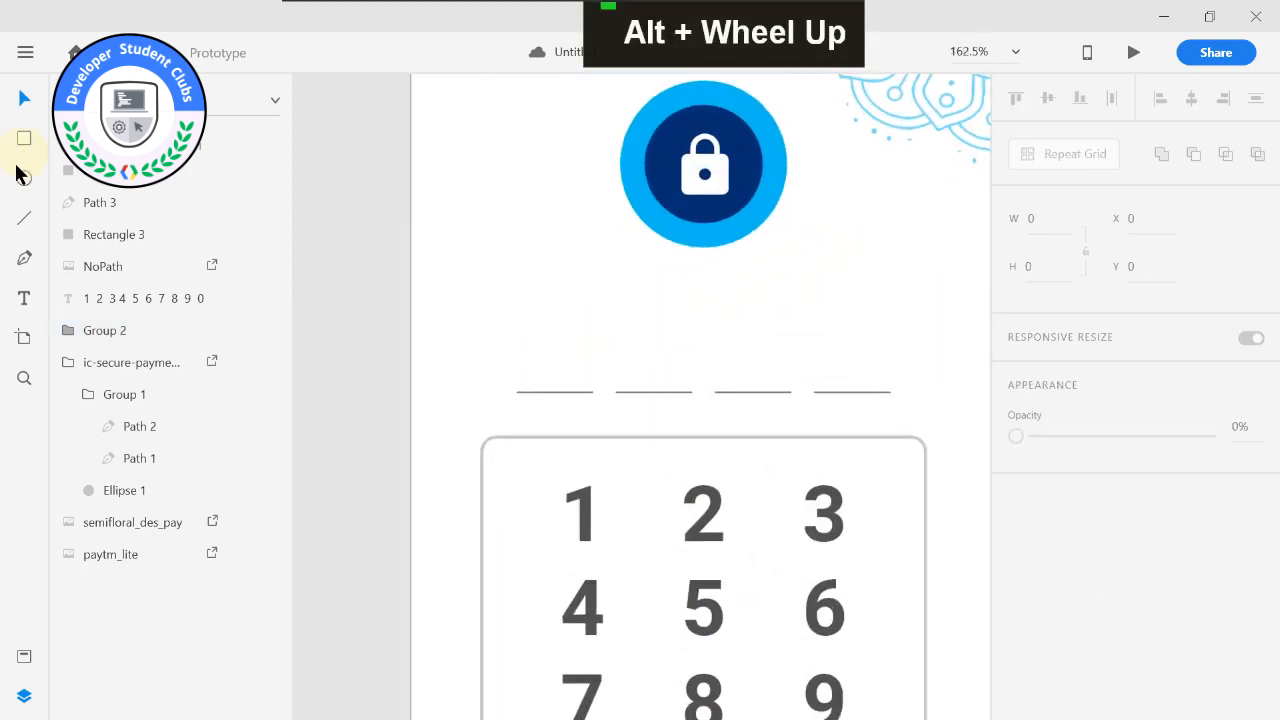
left_click(24, 178)
scroll(543, 343, "up", 3)
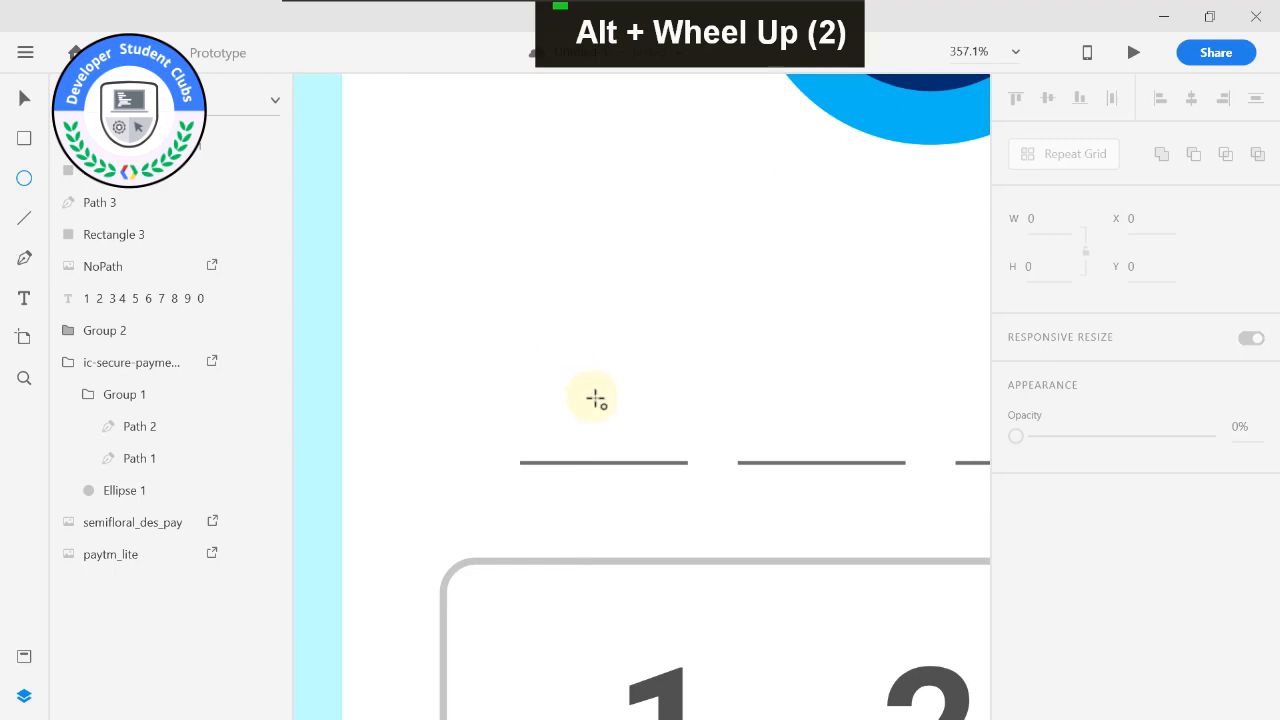
key("ctrl+z")
left_click_drag(604, 381, 566, 420)
left_click(25, 100)
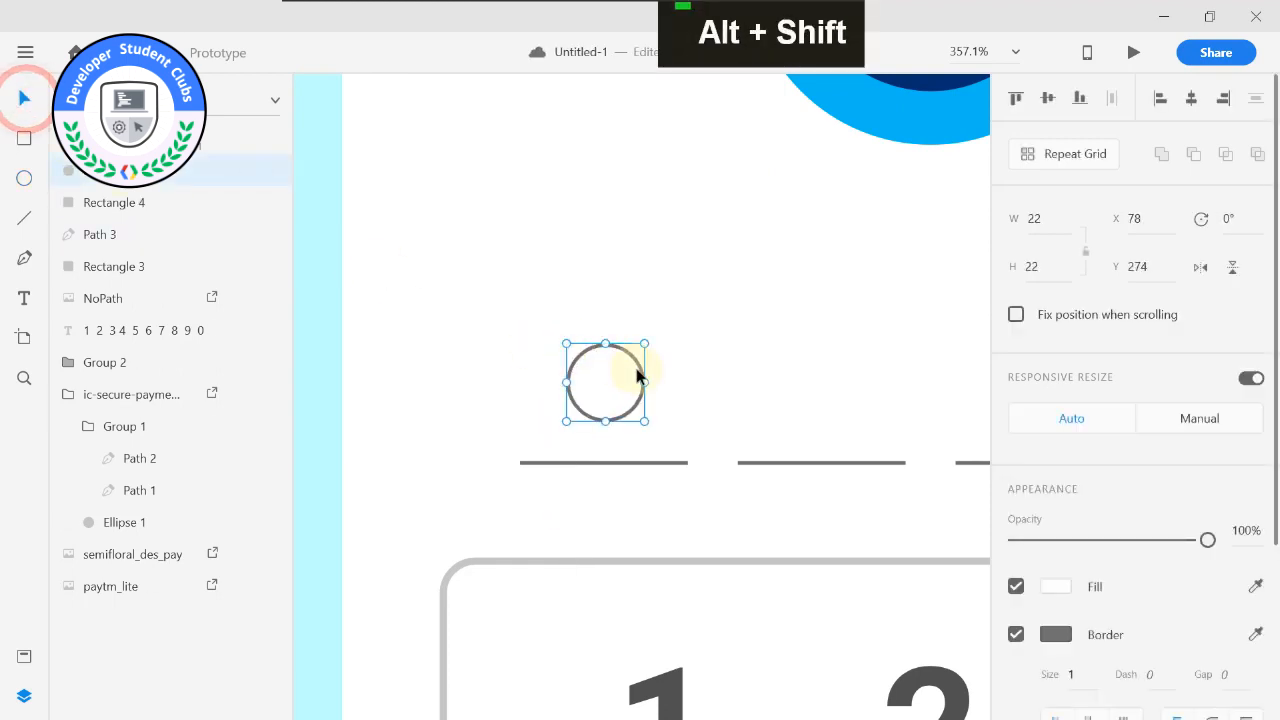
Move the circle to X 75 and style it with a black fill, no border and 72% opacity.
left_click_drag(628, 370, 614, 375)
scroll(894, 506, "down", 1)
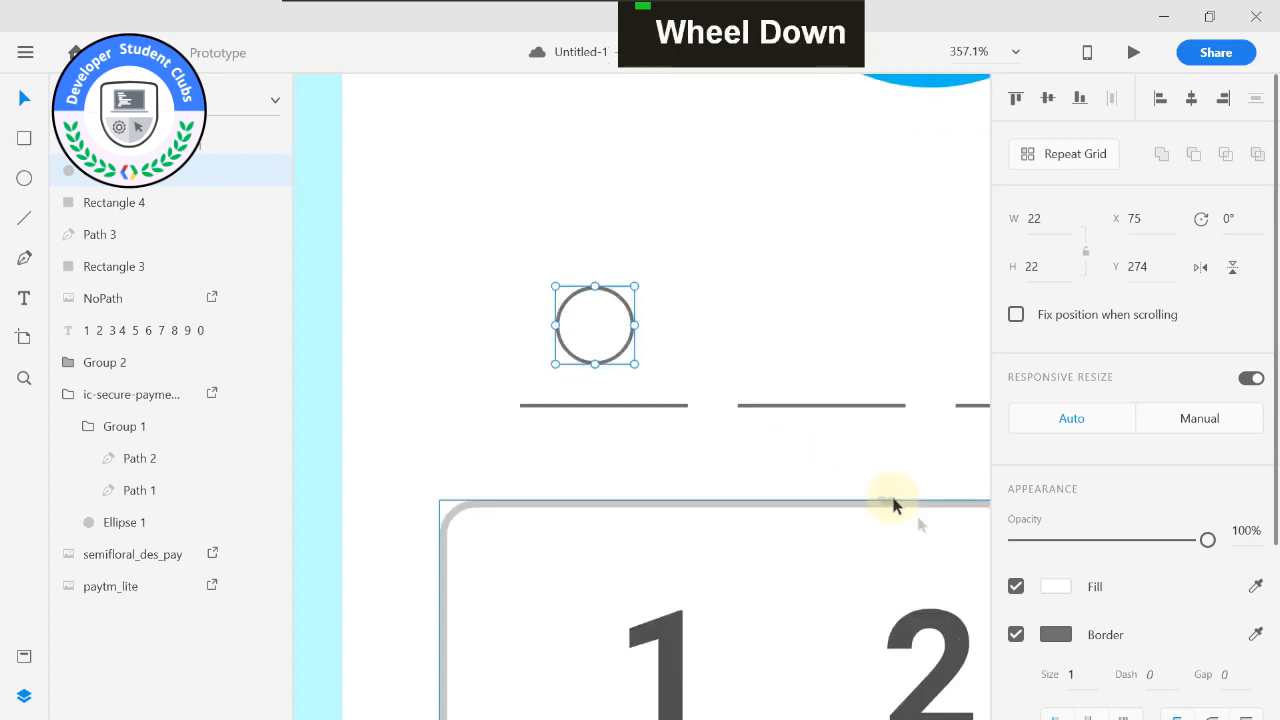
left_click(1060, 586)
left_click_drag(831, 526, 663, 636)
left_click(1056, 636)
left_click(1018, 635)
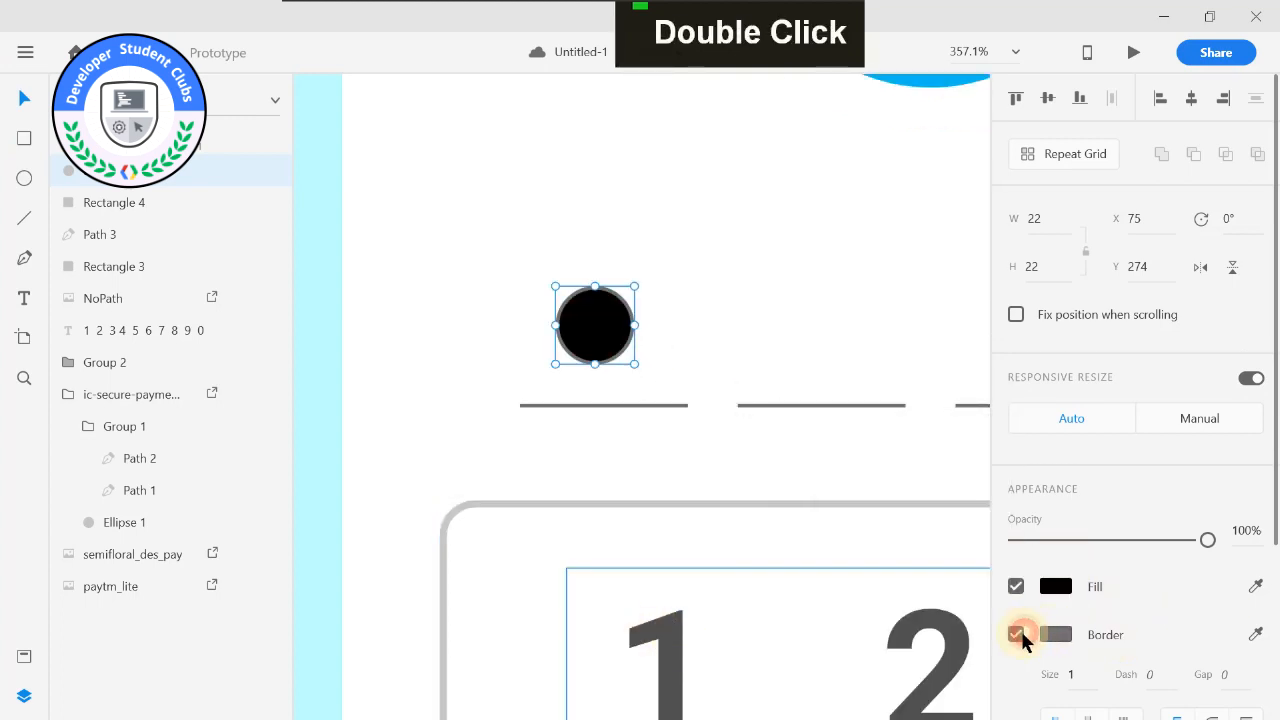
left_click(1018, 635)
left_click_drag(1200, 540, 1153, 540)
Duplicate the dark dot three times at Y 274 with equal spacing, one above each remaining passcode line.
scroll(522, 250, "down", 3)
left_click_drag(672, 259, 540, 351)
scroll(538, 349, "up", 1)
scroll(536, 343, "up", 2)
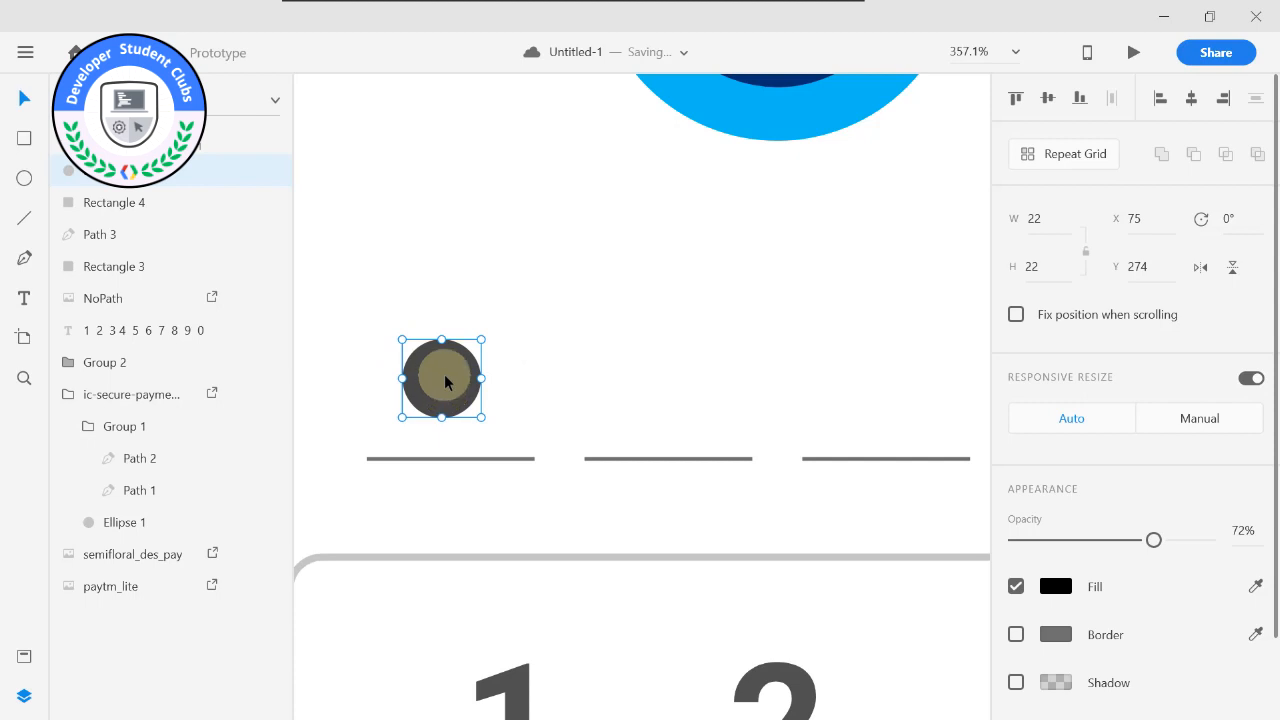
left_click_drag(446, 381, 667, 381)
left_click_drag(770, 341, 614, 341)
left_click_drag(533, 378, 752, 378)
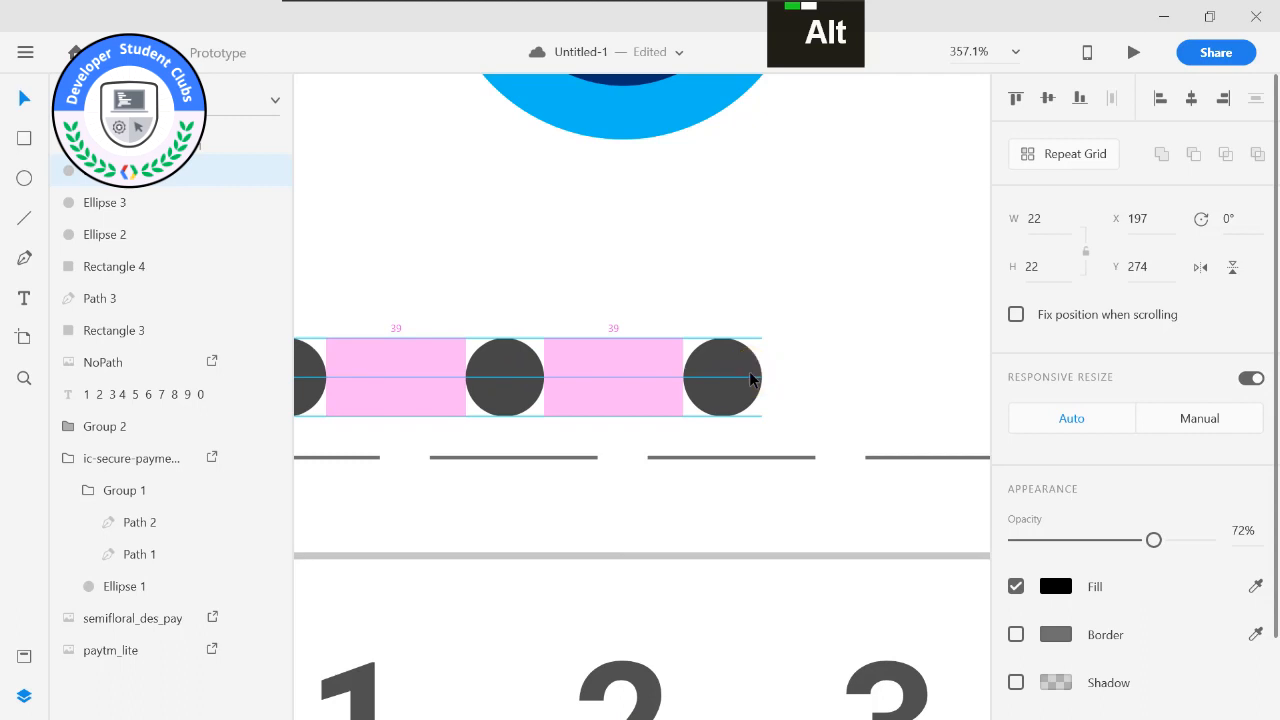
left_click_drag(752, 378, 752, 378)
left_click_drag(826, 360, 509, 366)
left_click_drag(422, 380, 638, 381)
Shift the first entry dot slightly right so it sits centred over its passcode line.
left_click_drag(459, 366, 460, 370)
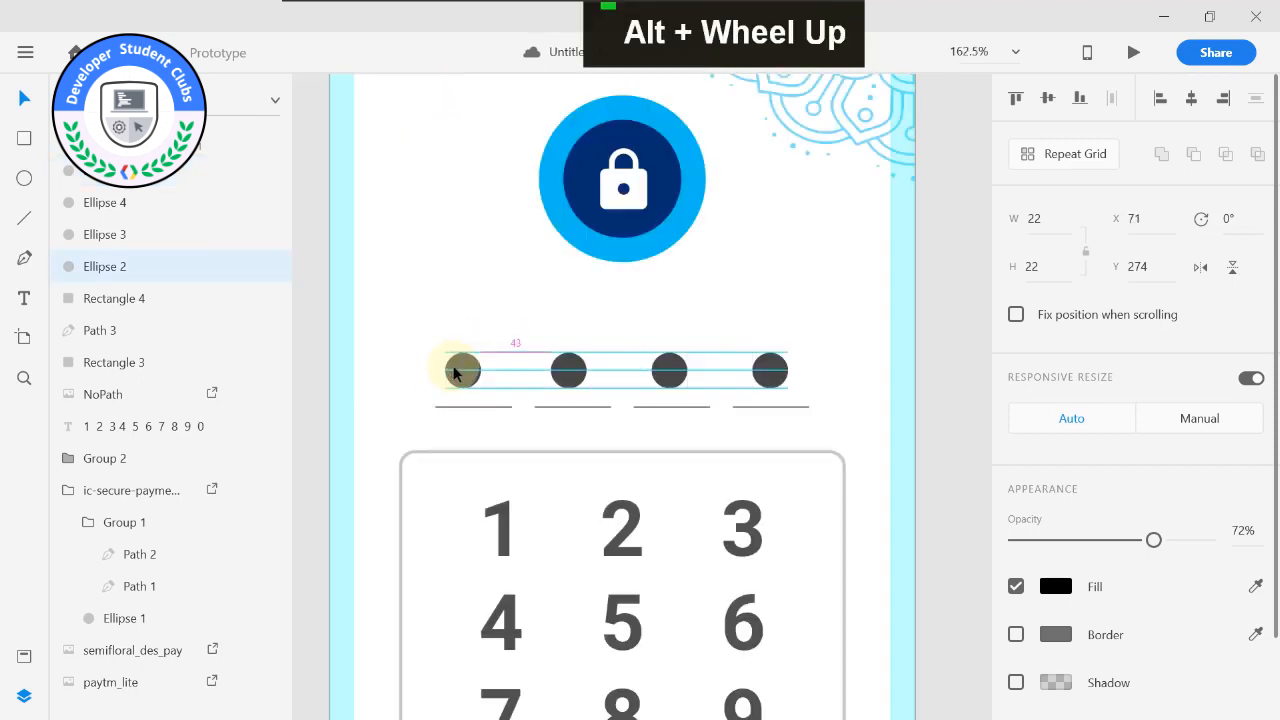
left_click(460, 407)
left_click(460, 415)
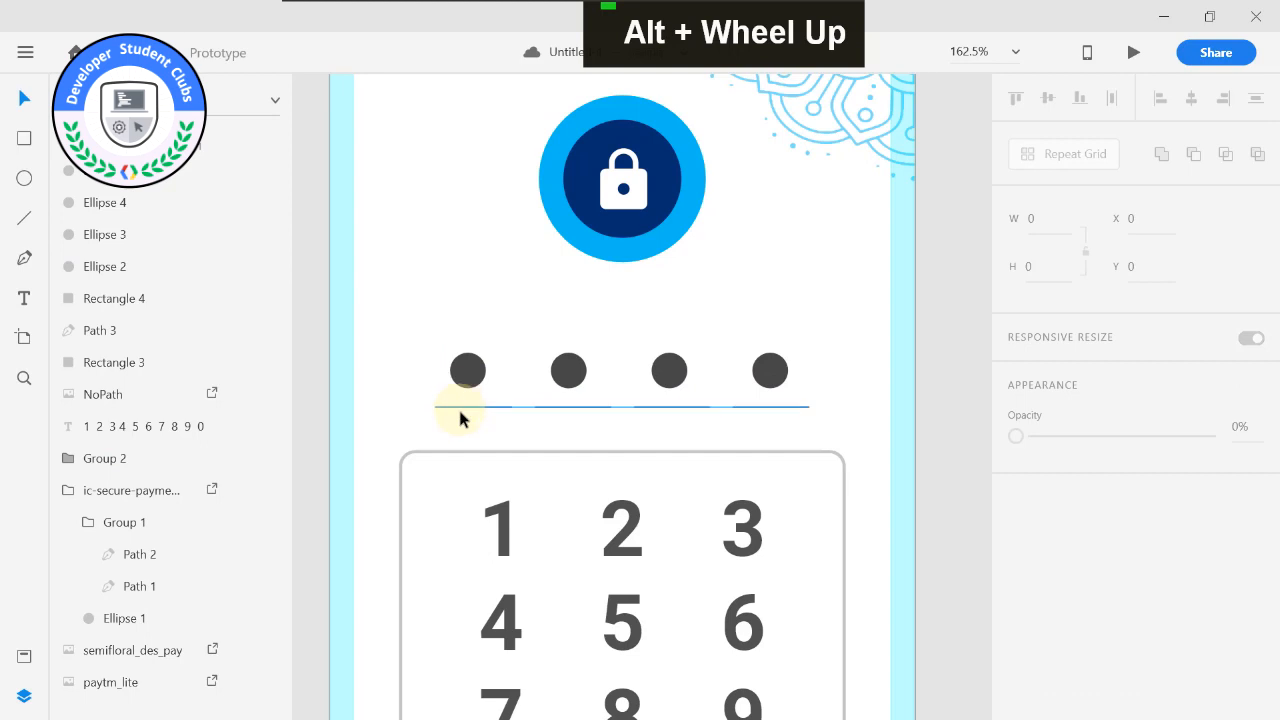
left_click_drag(464, 370, 472, 363)
left_click_drag(575, 371, 657, 375)
left_click_drag(784, 370, 771, 373)
left_click(785, 320)
Fine-tune the third entry dot's horizontal position over its passcode line, keeping it level with the others.
scroll(780, 323, "down", 1, "alt")
scroll(614, 346, "up", 3, "alt")
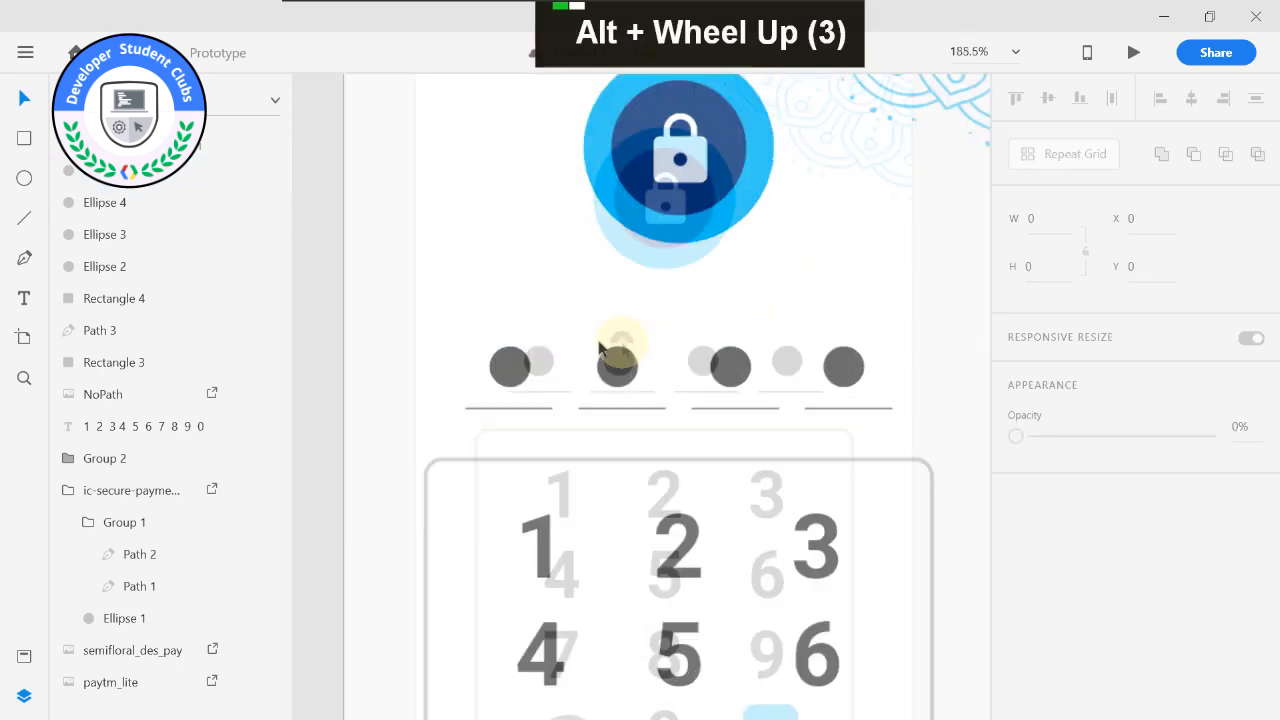
scroll(720, 329, "down", 1, "alt")
left_click_drag(726, 381, 718, 388)
scroll(726, 320, "down", 2, "alt")
left_click(727, 360, "alt")
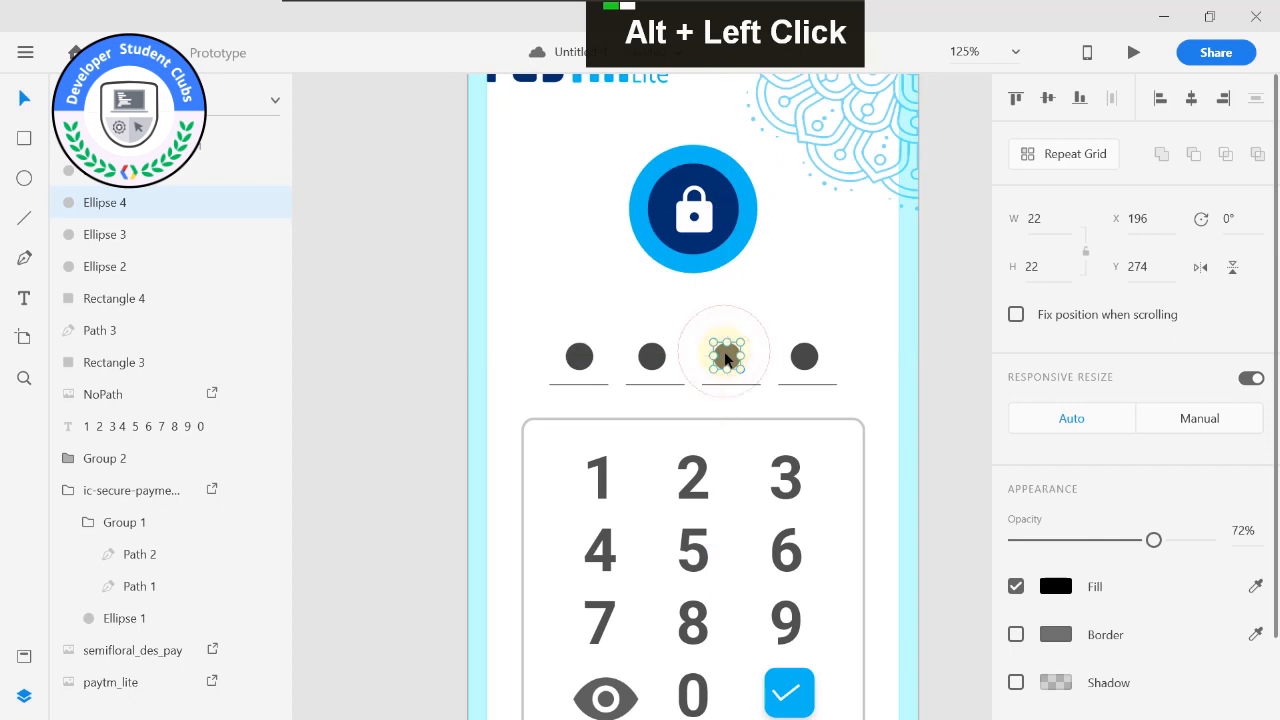
left_click_drag(727, 360, 727, 350)
left_click(720, 300)
Rescale the digits, eye icon, blue key square and frame together and move them up to X 41.33, Y 319.
scroll(826, 314, "down", 2, "alt")
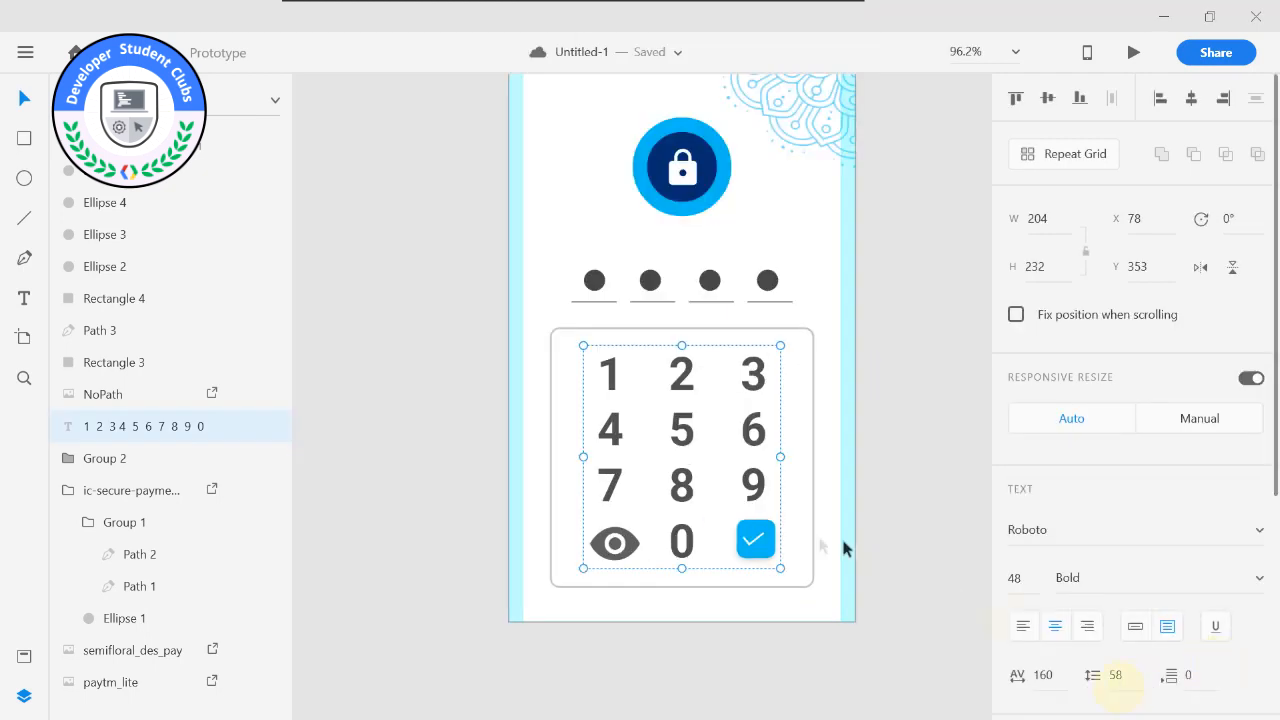
left_click(615, 543)
left_click(606, 386, "shift")
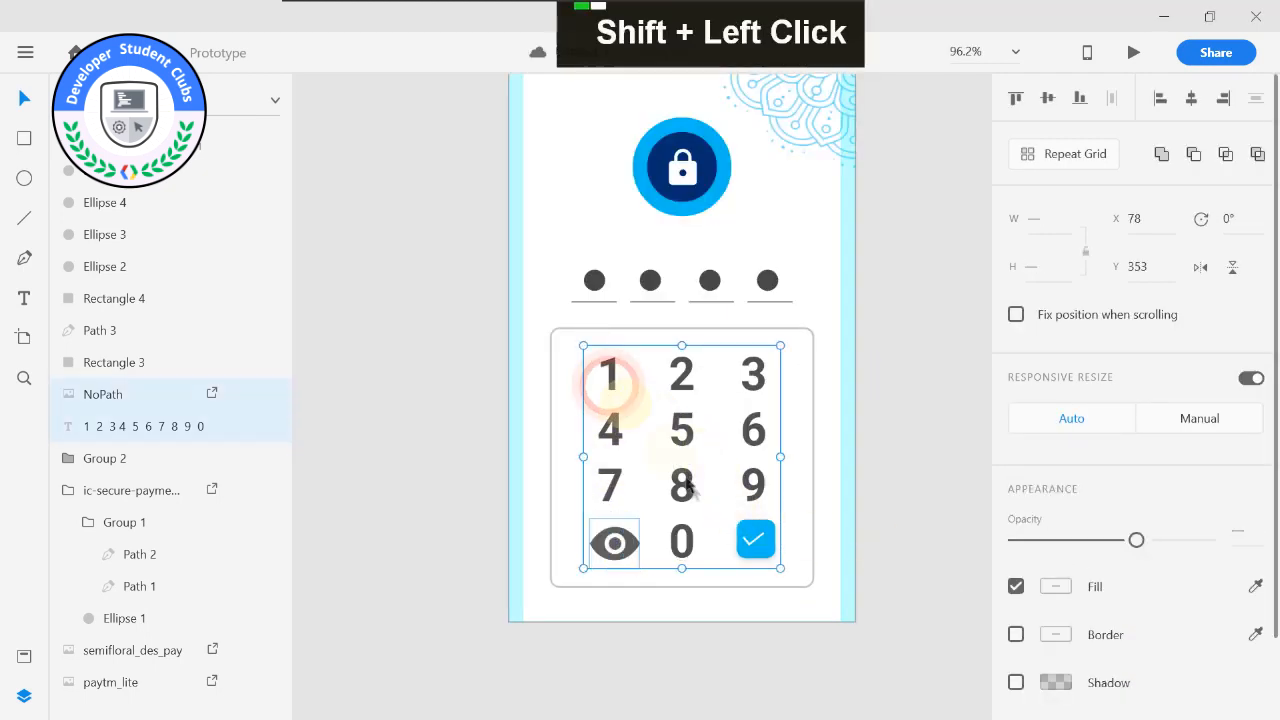
left_click(689, 540, "shift")
left_click(752, 535, "shift")
left_click(712, 445, "shift")
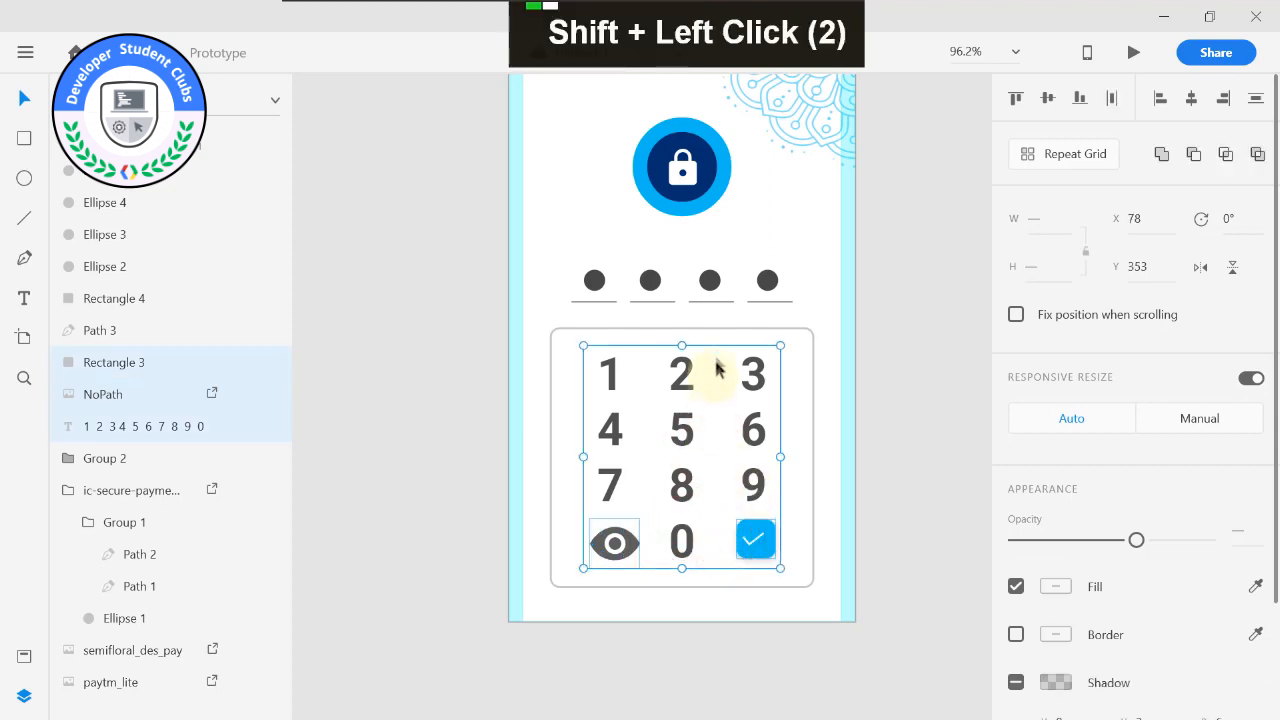
left_click(720, 331, "shift")
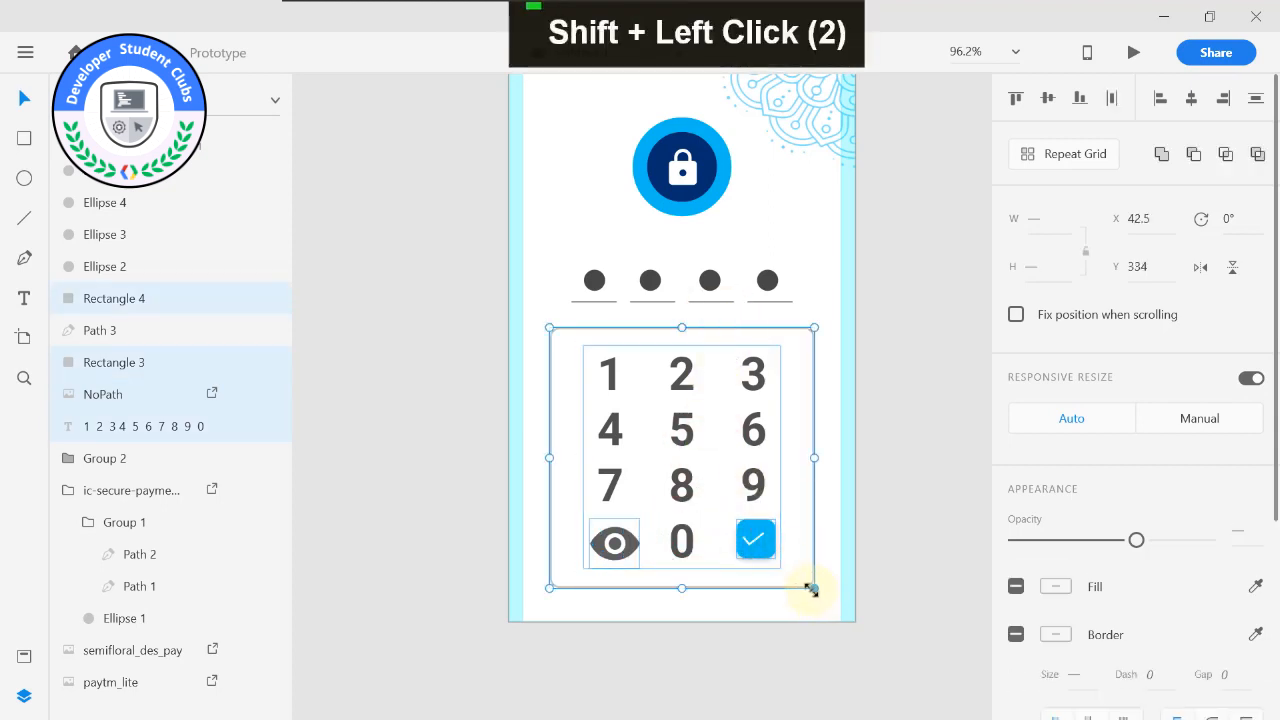
left_click_drag(811, 590, 806, 580, "shift")
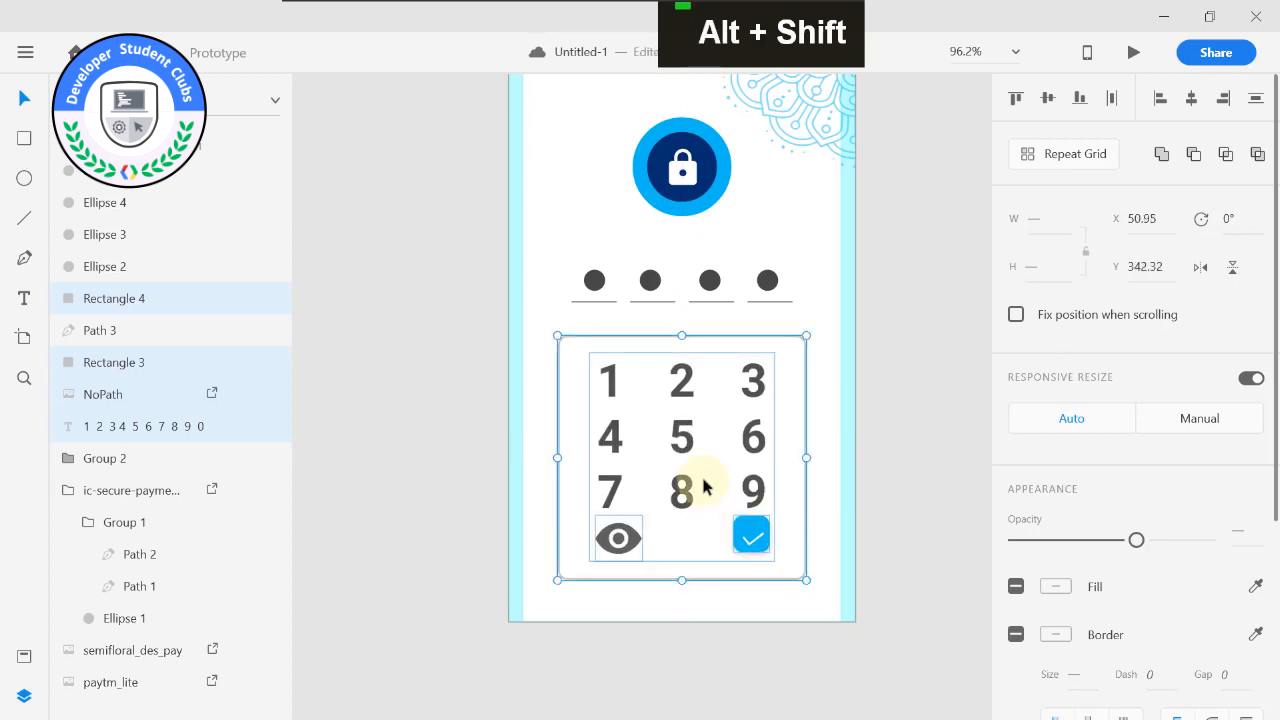
key("shift")
left_click_drag(806, 576, 822, 597)
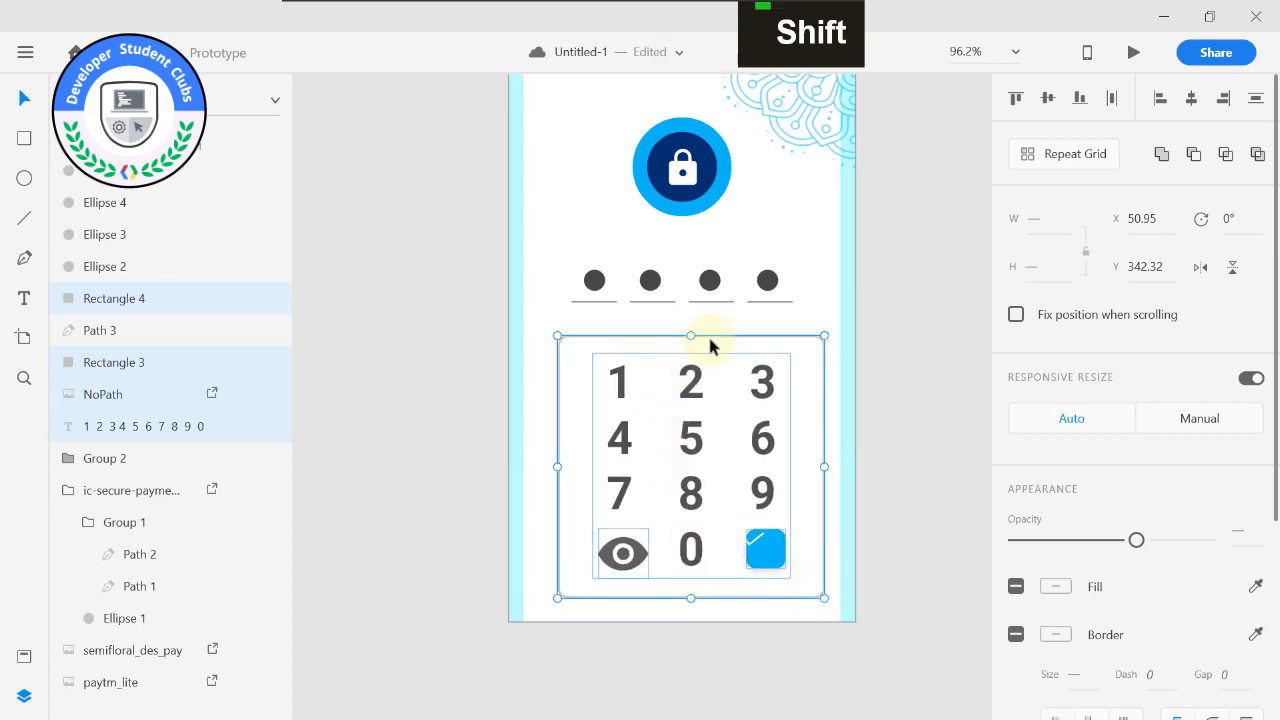
left_click_drag(707, 337, 700, 322)
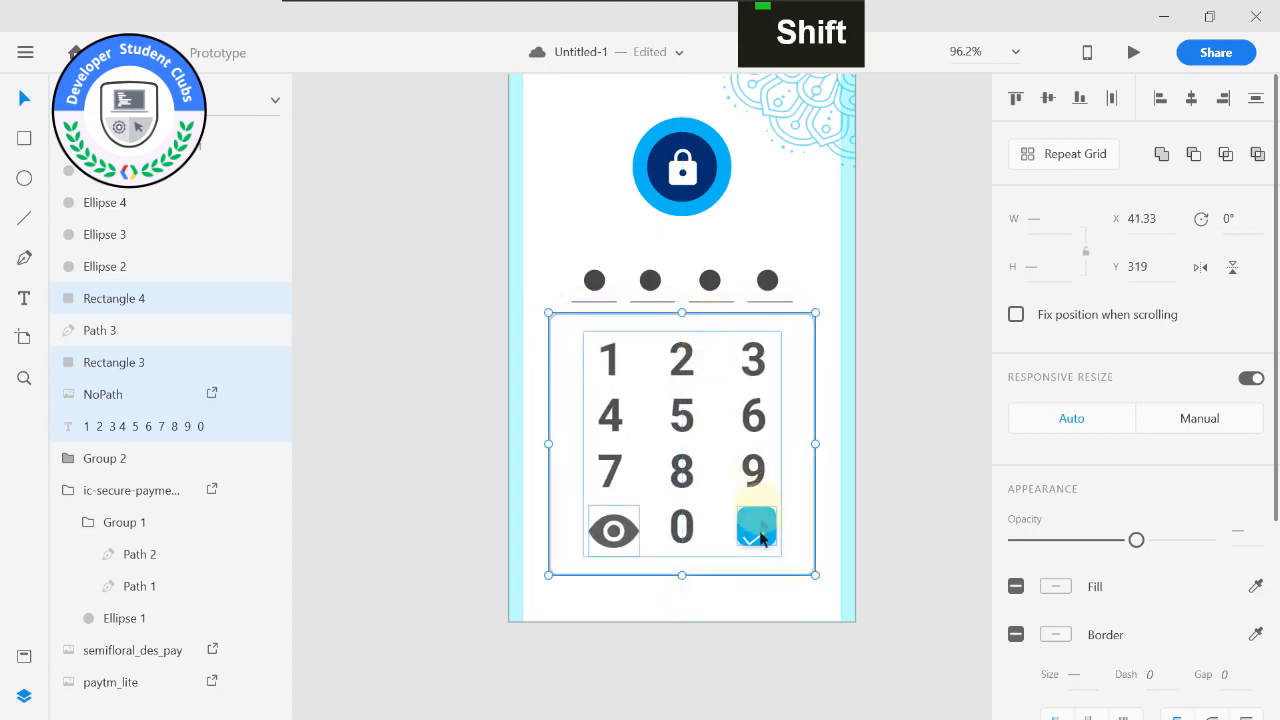
Move the white checkmark up onto the blue key at Y 534.95 and raise the frame's bottom edge slightly.
left_click(754, 545)
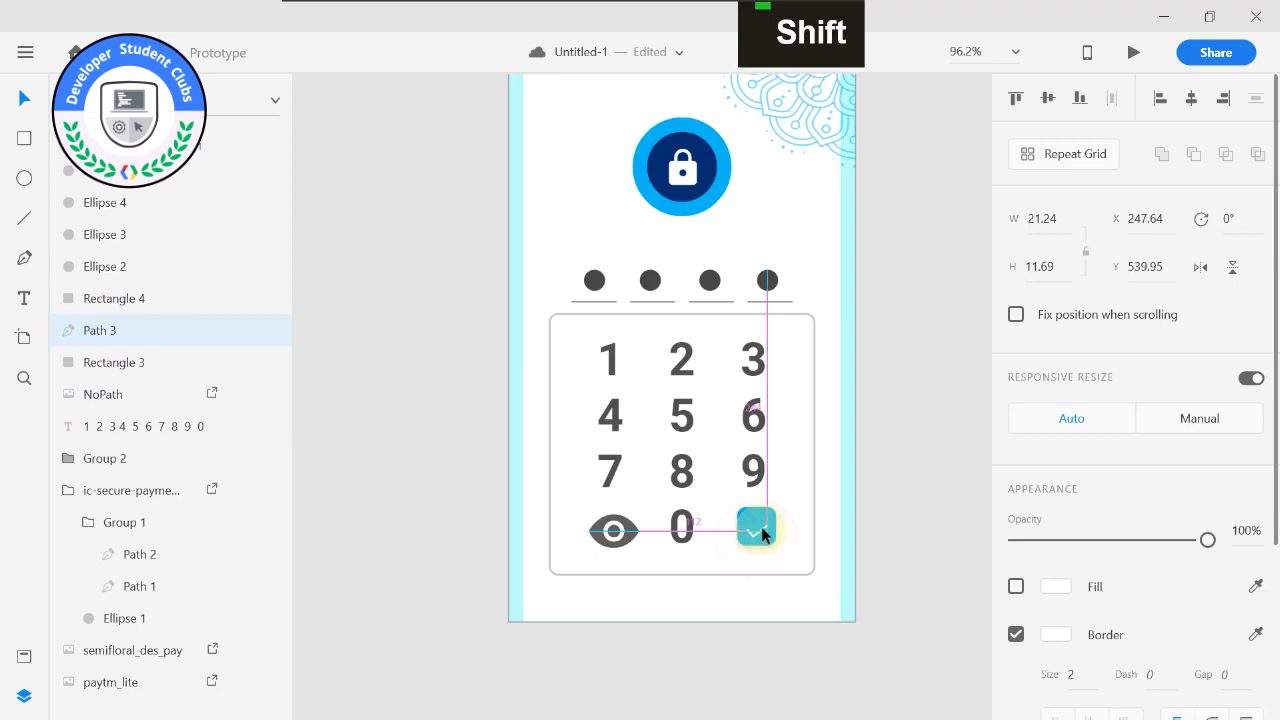
left_click(726, 606)
left_click(685, 573)
left_click_drag(682, 574, 680, 561)
Set the digits' font size to 45 and scale the eye icon down so it sits level with the 0.
left_click(615, 530)
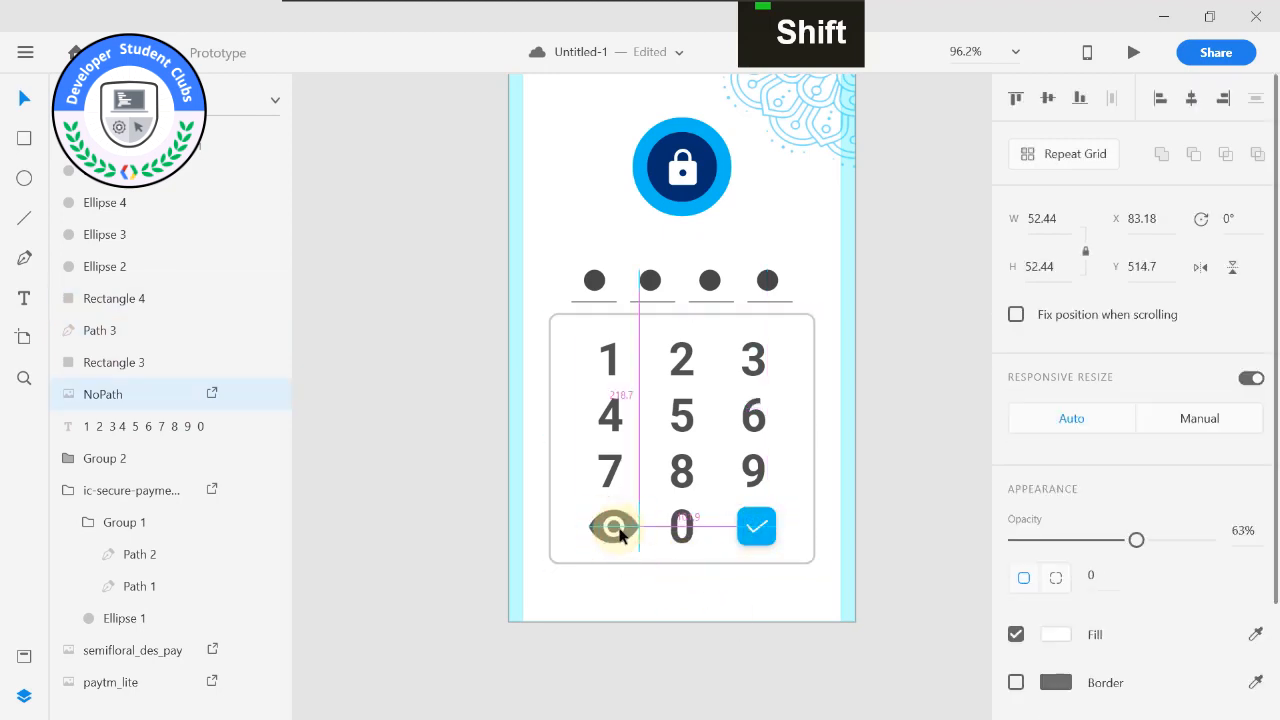
left_click(608, 345)
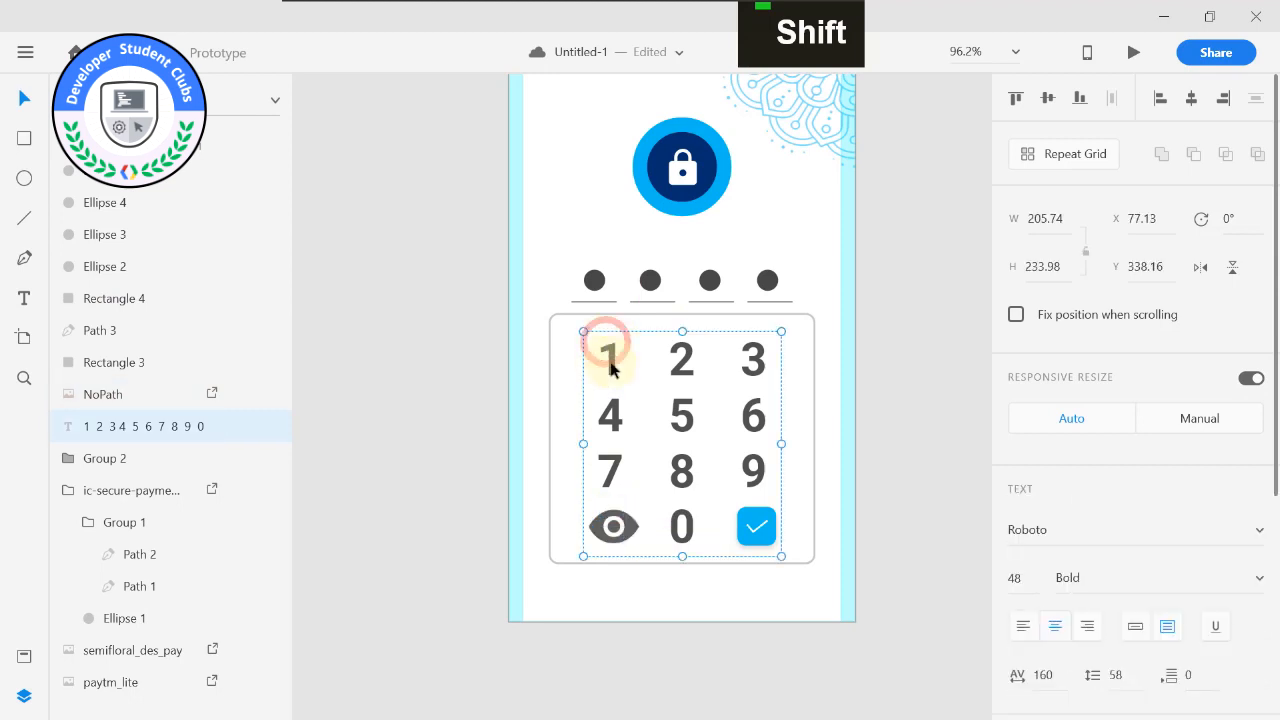
type("45")
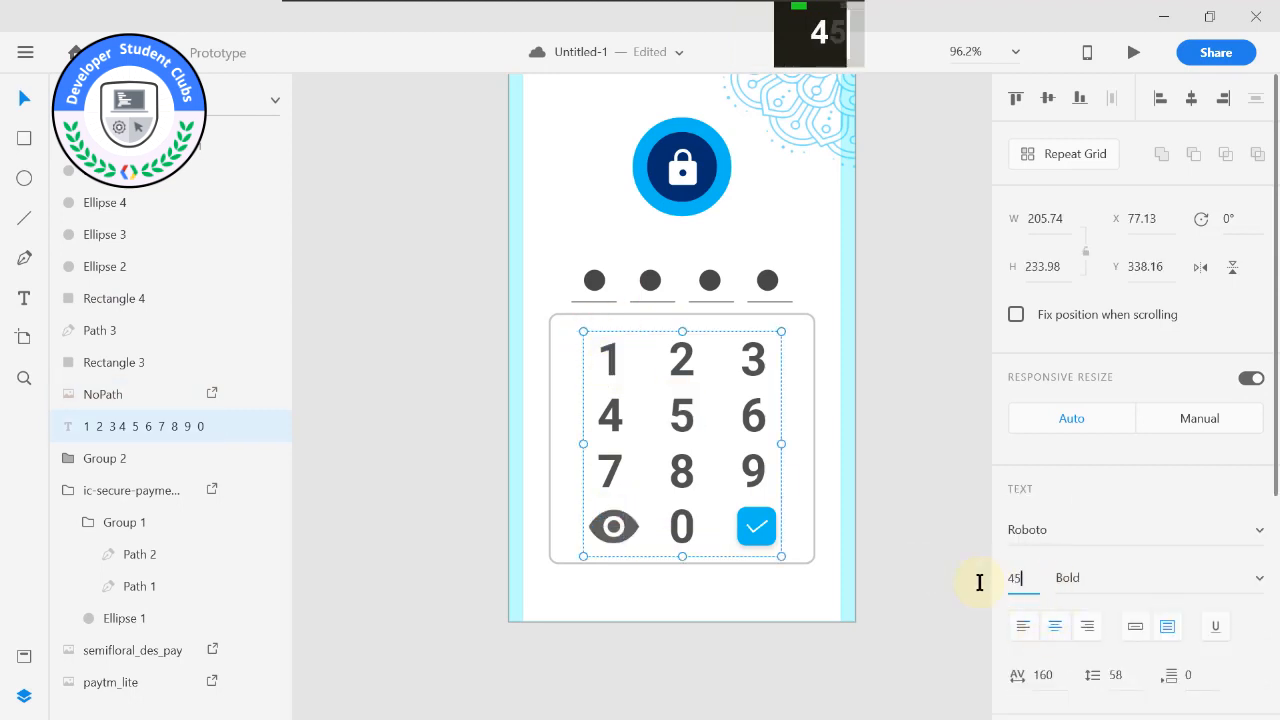
key("Return")
mouse_move(626, 529)
left_mouse_down()
mouse_move(641, 541)
mouse_move(620, 514)
left_mouse_up()
Move the blue key's square up to Y 506.71, level with the 0.
left_click(760, 525)
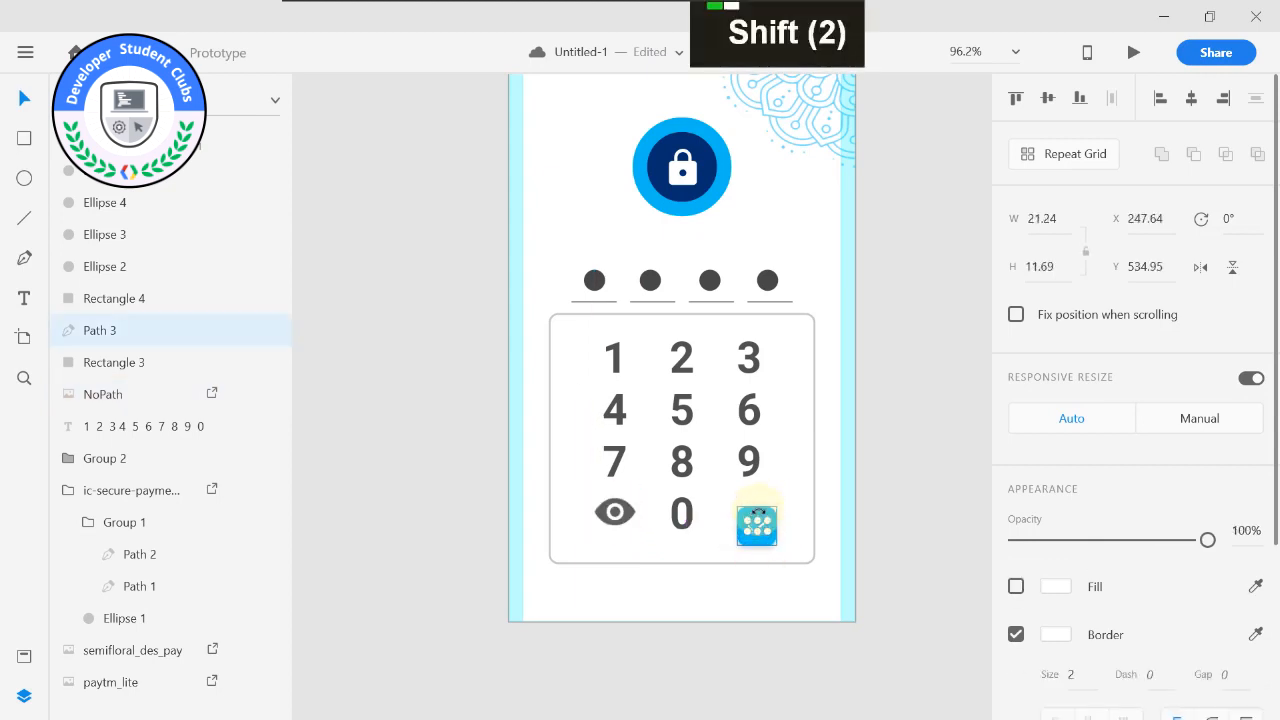
left_click(758, 517, "alt")
key("Up")
key("Up")
key("Up")
key("Up")
key("Up")
key("Up")
key("Up")
key("Up")
key("Up")
key("Up")
key("Up")
key("Up")
key("Up")
key("Up")
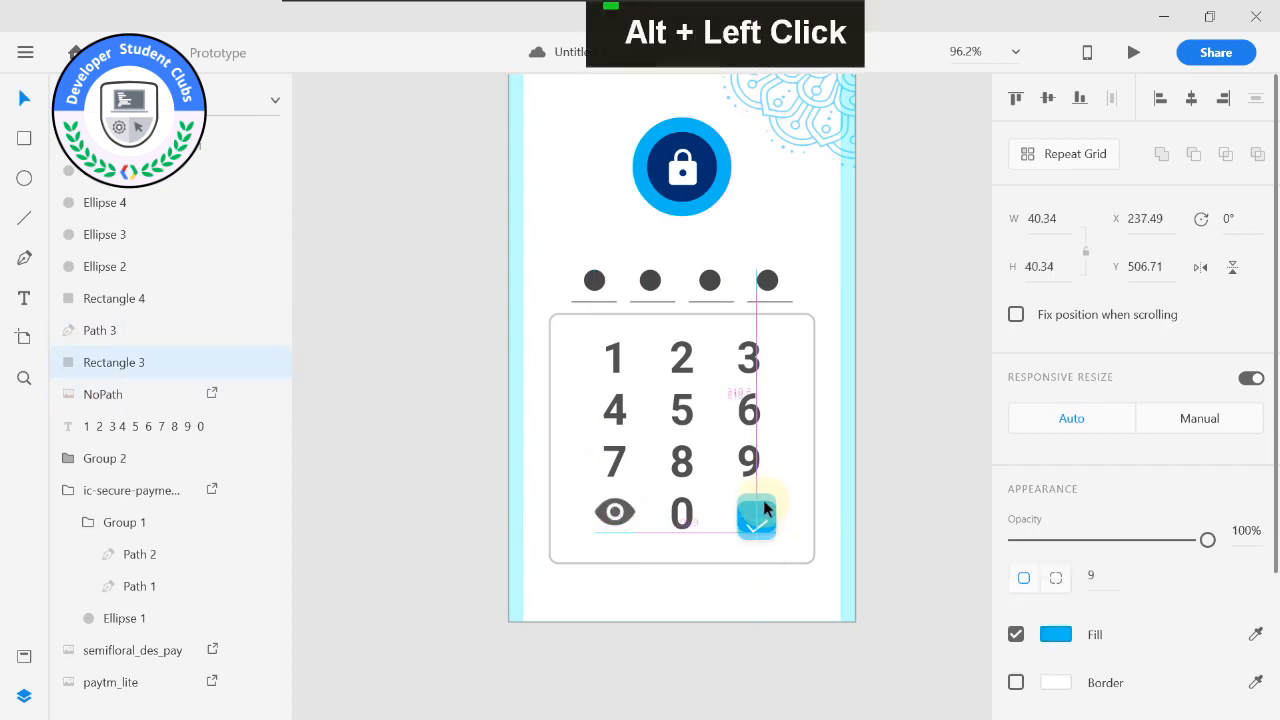
Centre the white checkmark on the blue square at X 246.64, Y 520.95.
left_click(760, 530)
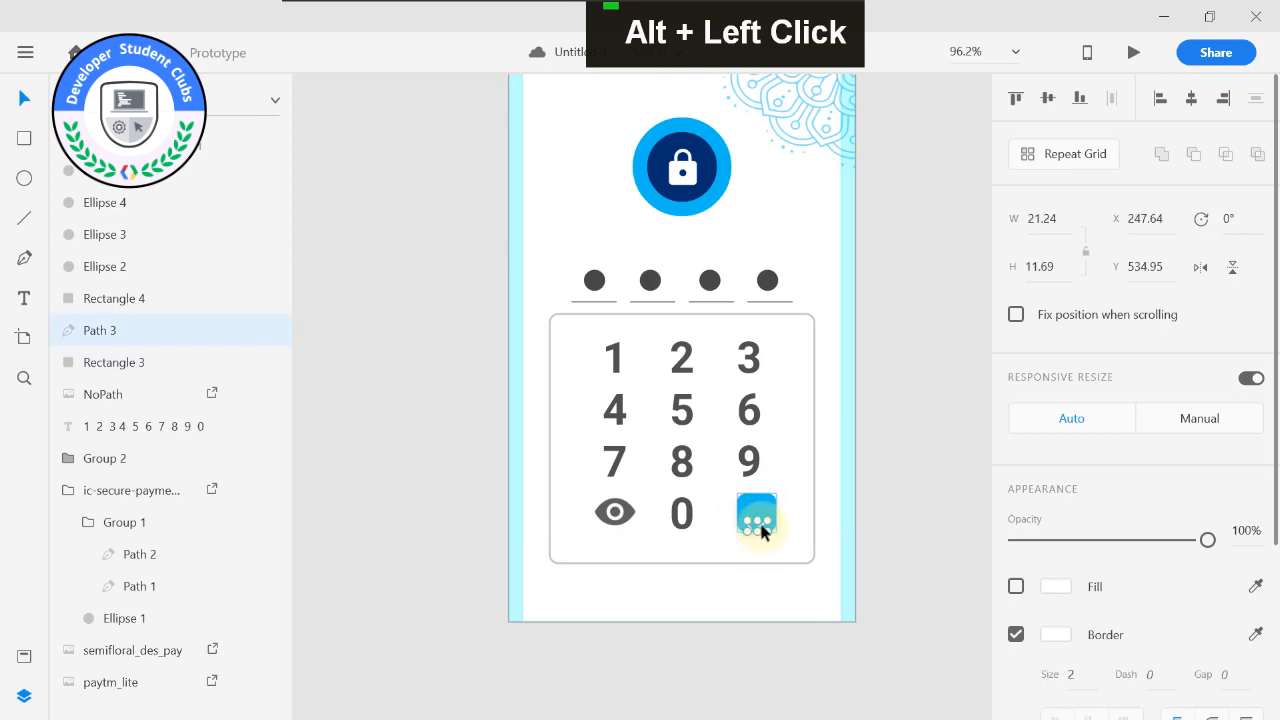
left_click_drag(763, 531, 765, 521)
left_click(765, 544)
left_click(911, 510)
scroll(775, 506, "up", 5)
scroll(768, 513, "up", 3)
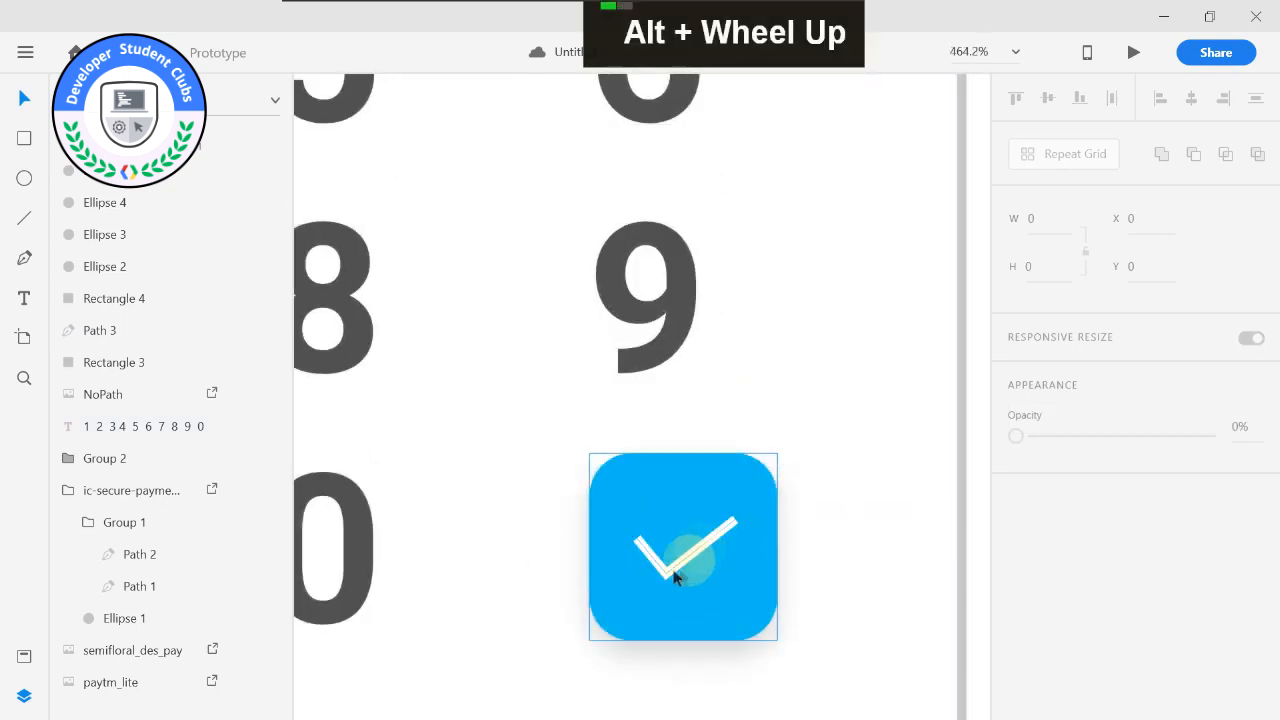
left_click(667, 580)
left_click_drag(665, 578, 666, 570)
scroll(690, 554, "down", 4)
scroll(744, 530, "down", 3)
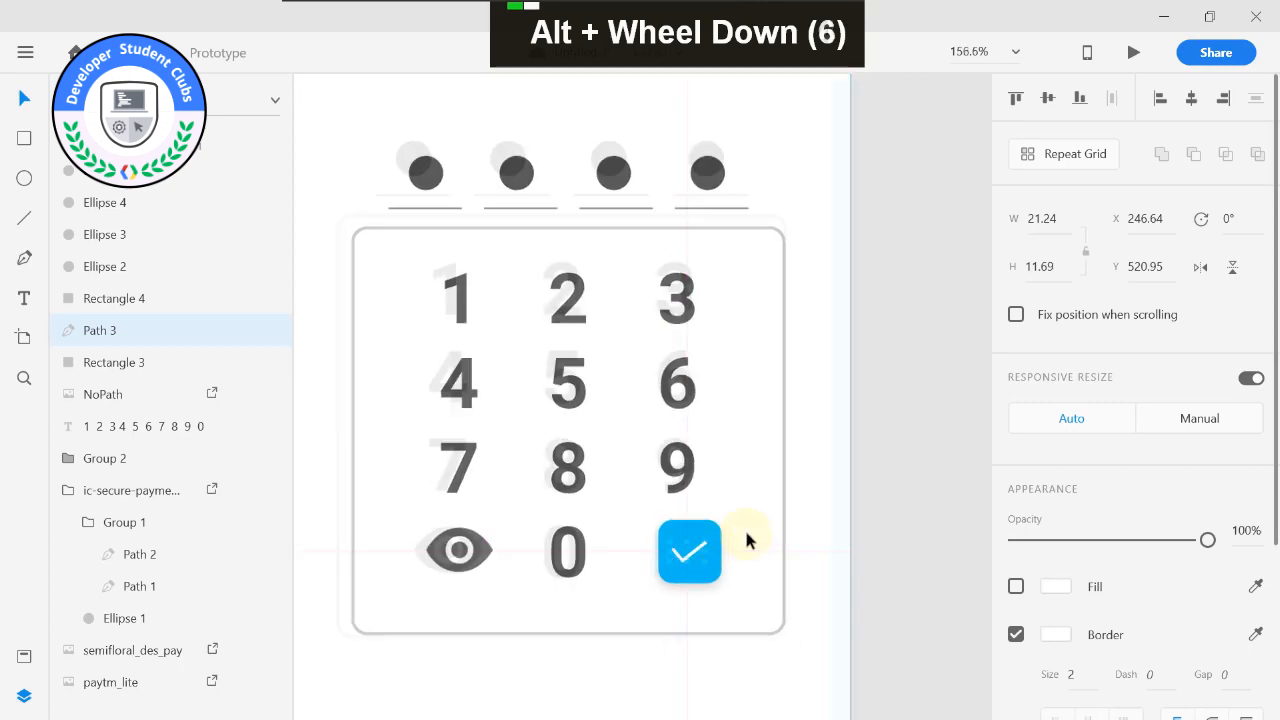
scroll(752, 563, "up", 3)
scroll(752, 563, "up", 5)
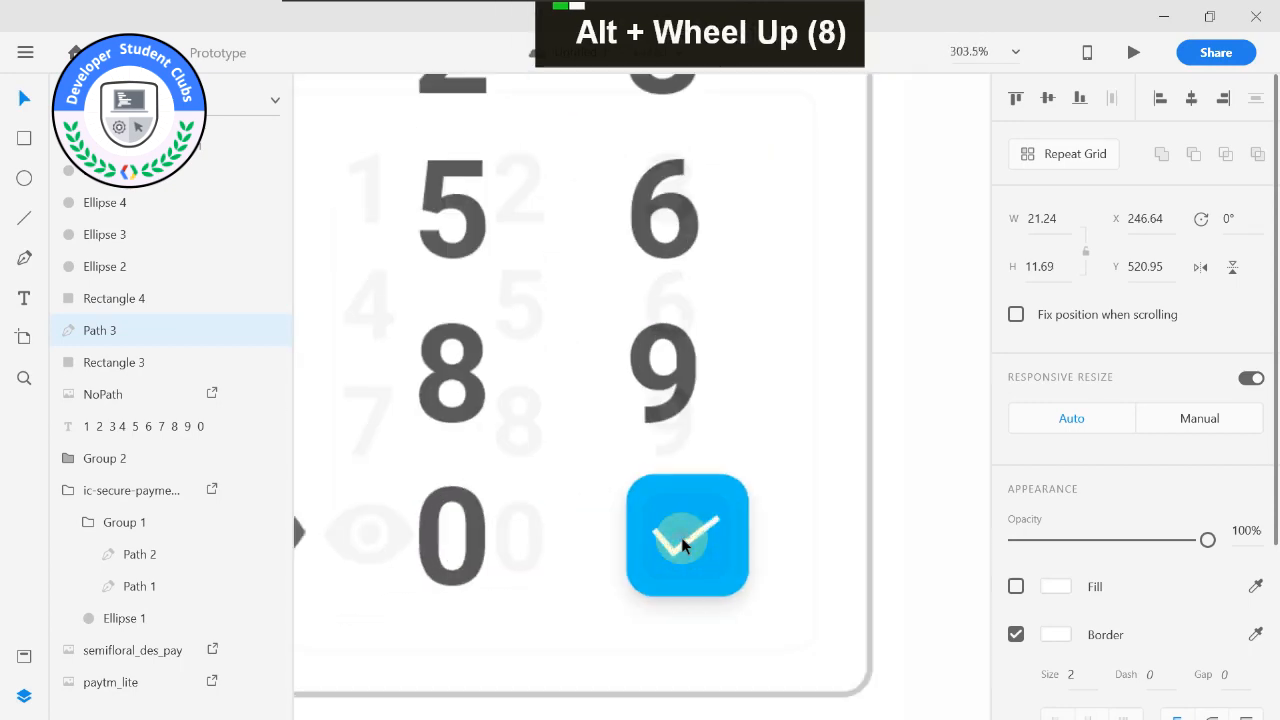
scroll(700, 560, "down", 9)
scroll(674, 552, "up", 4)
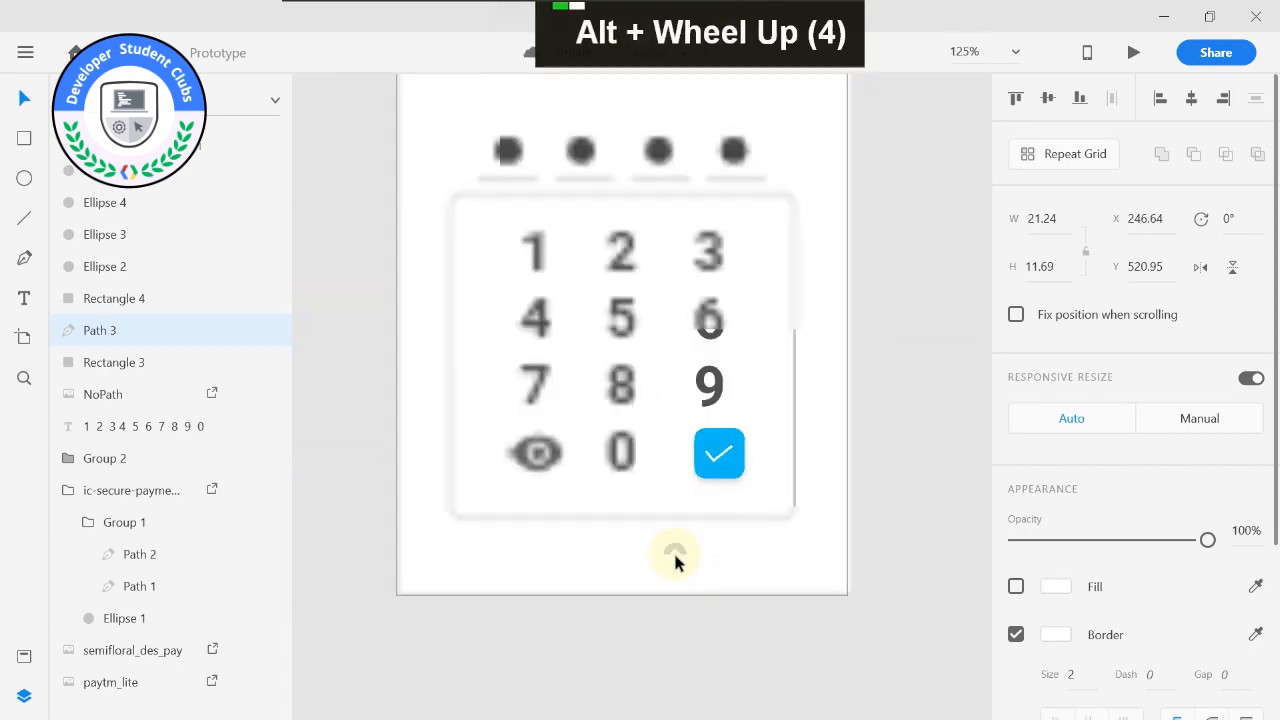
Tighten the number pad frame's bottom and top edges around the keys, to a height of 247.31 at Y 325.
double_click(610, 515)
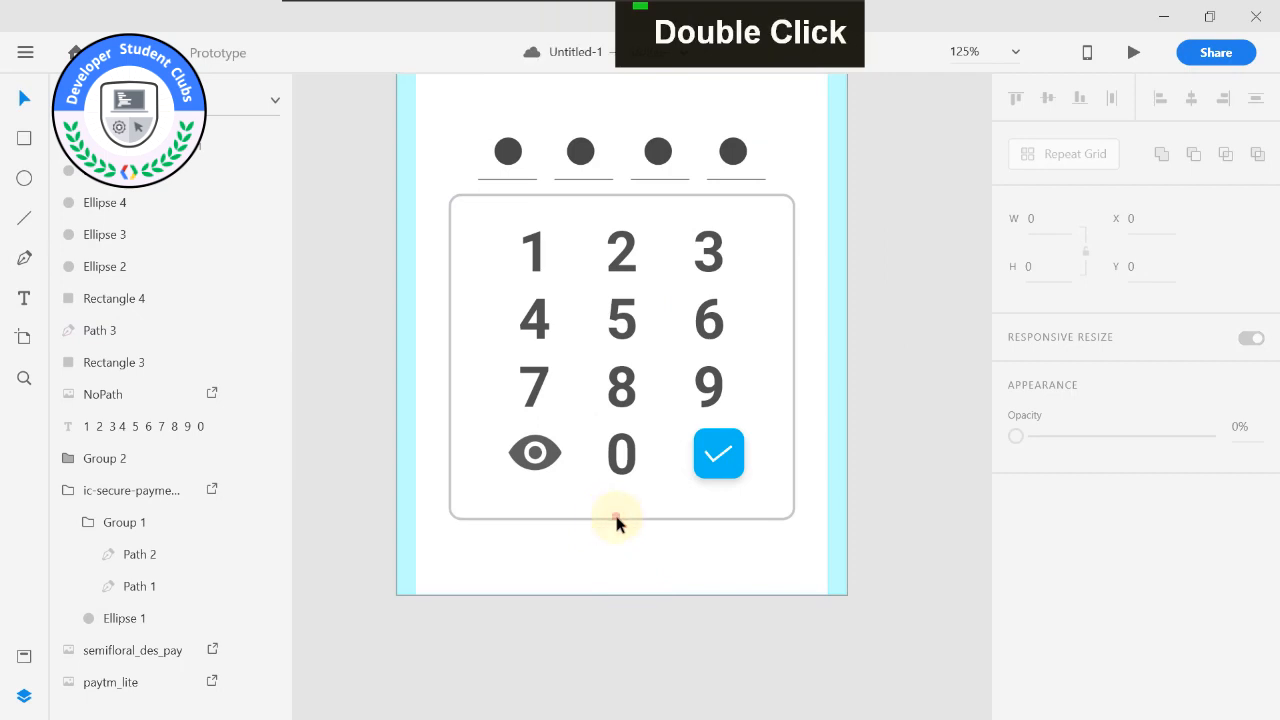
left_click(616, 519)
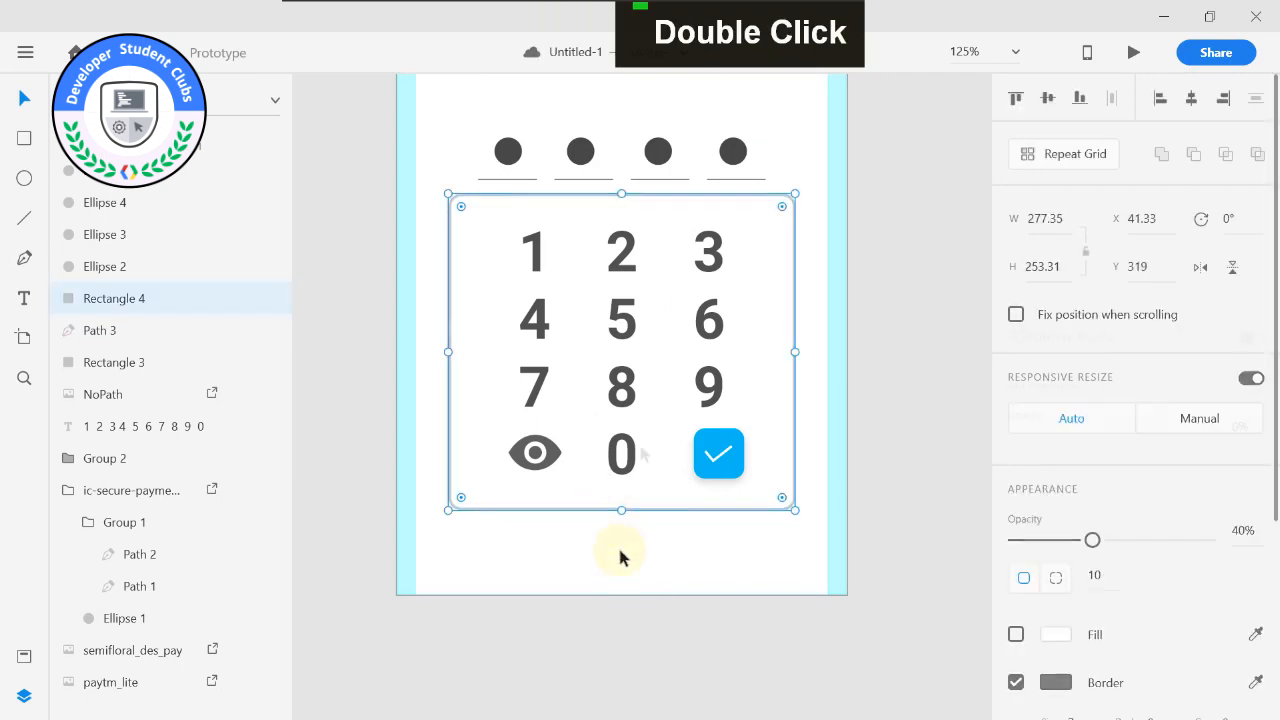
left_click(620, 557)
left_click(626, 191)
left_click_drag(621, 194, 621, 205)
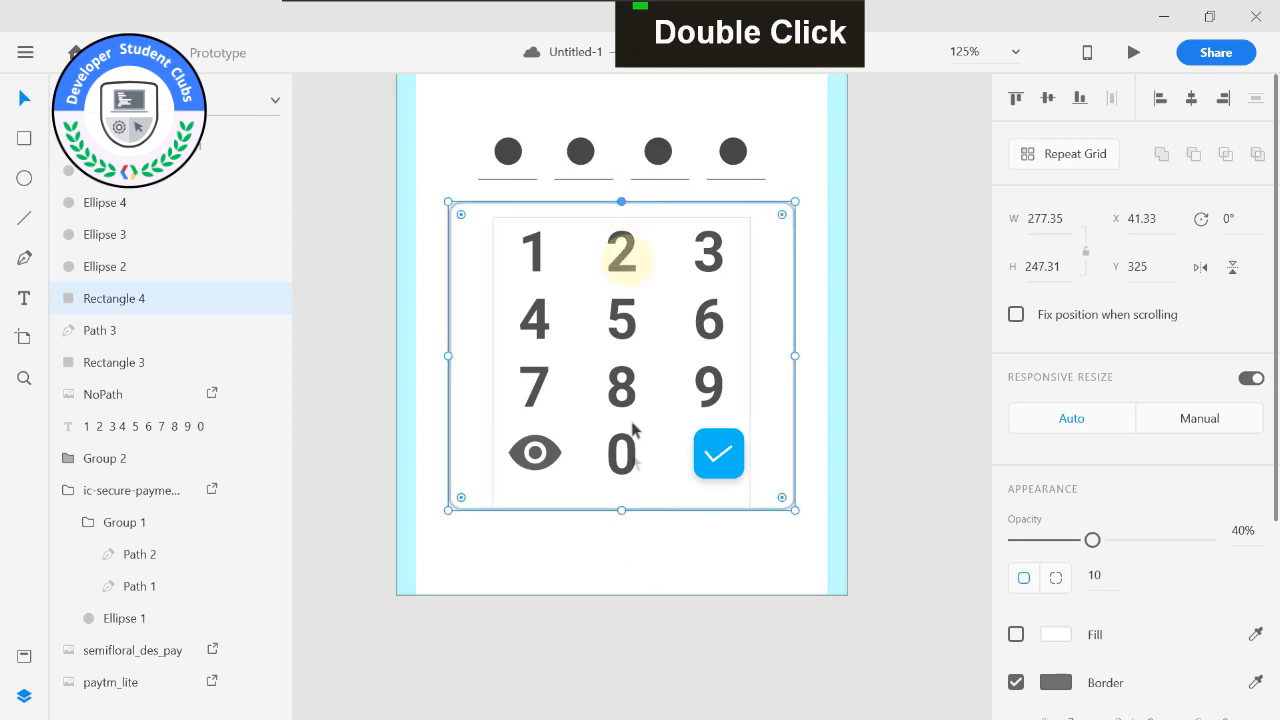
left_click(637, 526)
Add a 229 × 22 text box below the number pad frame at X 72, Y 586, and enter "Forgot".
left_click(24, 298)
left_click_drag(488, 526, 773, 554)
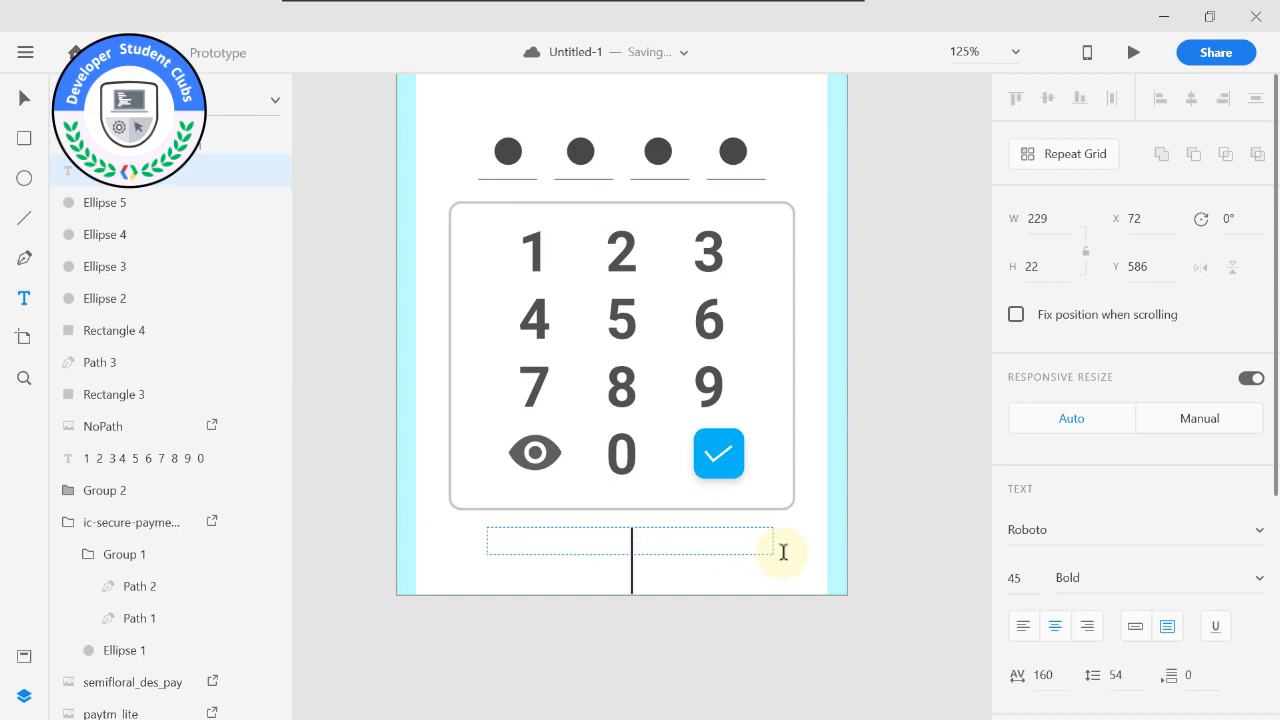
type("For")
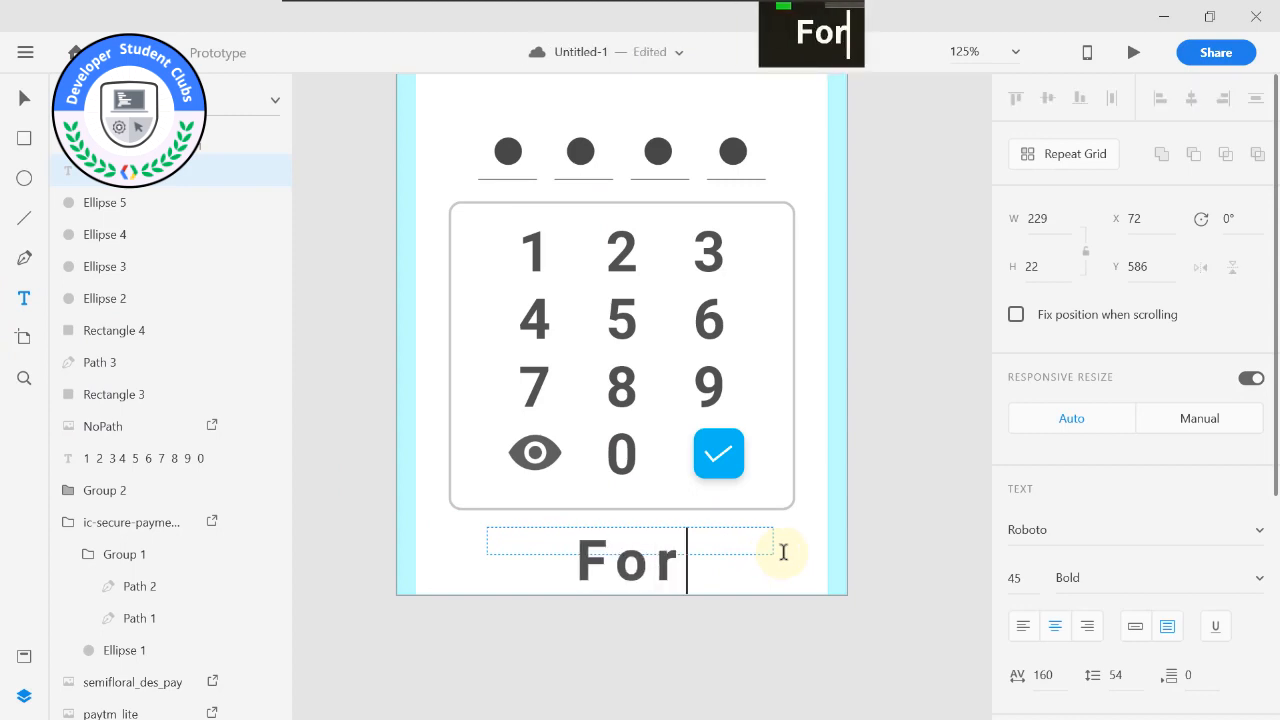
type("got")
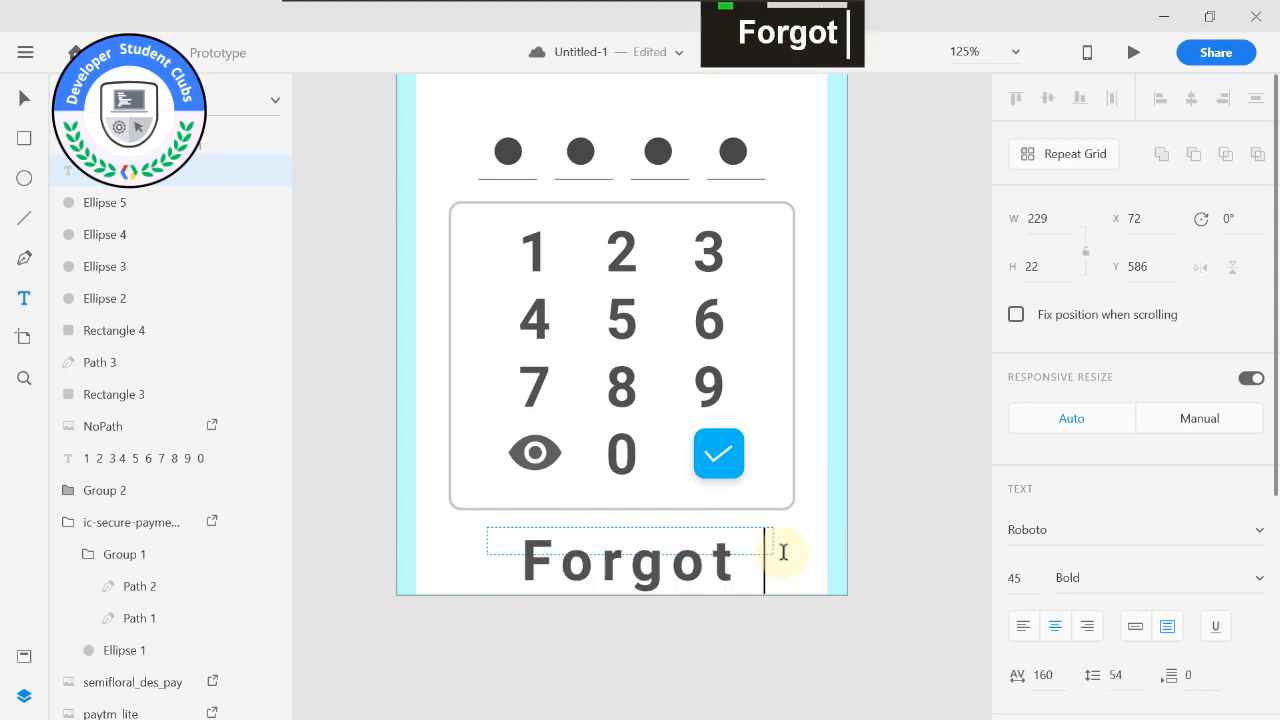
Set the font size of the "Forgot" text below the number pad to 20.
key("ctrl+a")
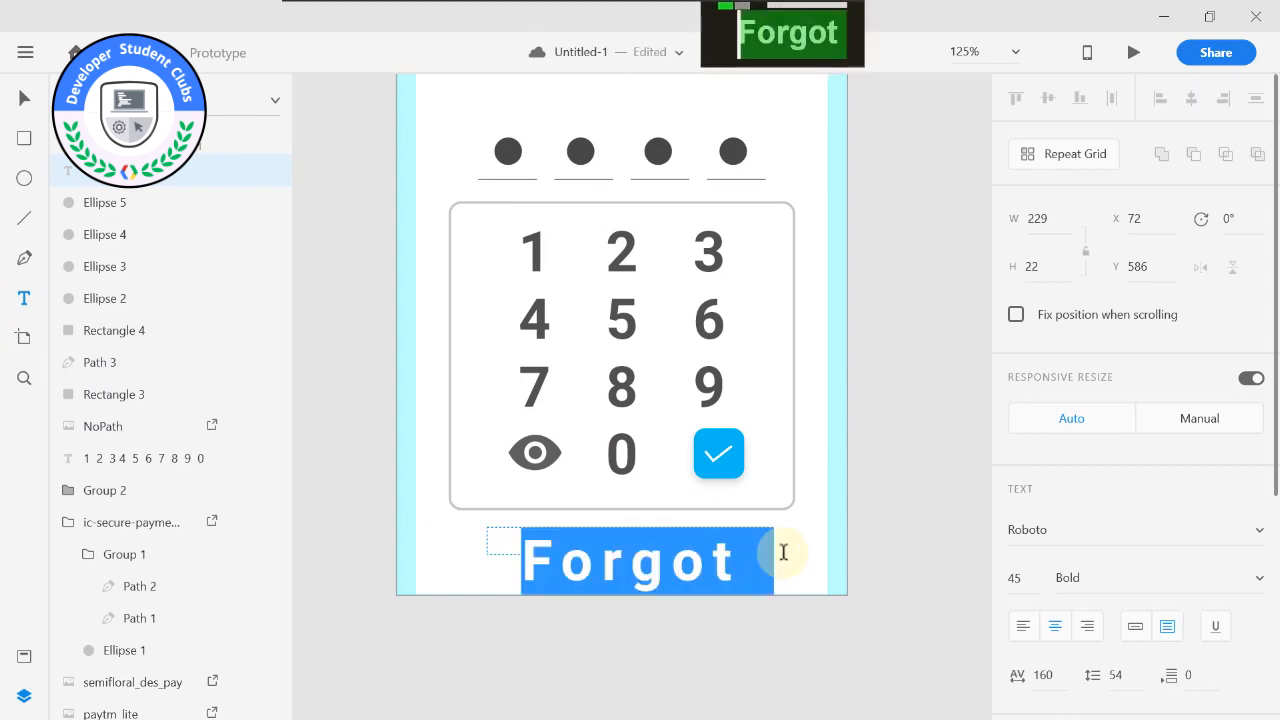
left_click(1021, 580)
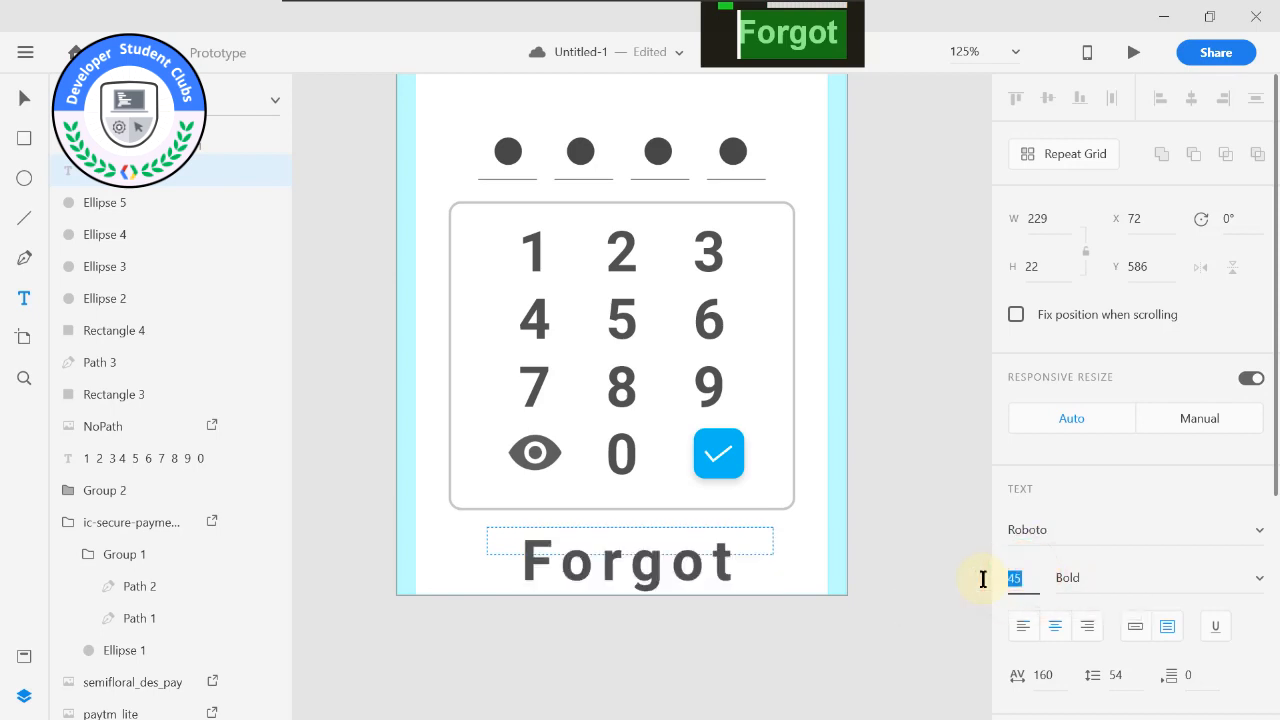
type("fon")
key("BackSpace")
key("BackSpace")
key("BackSpace")
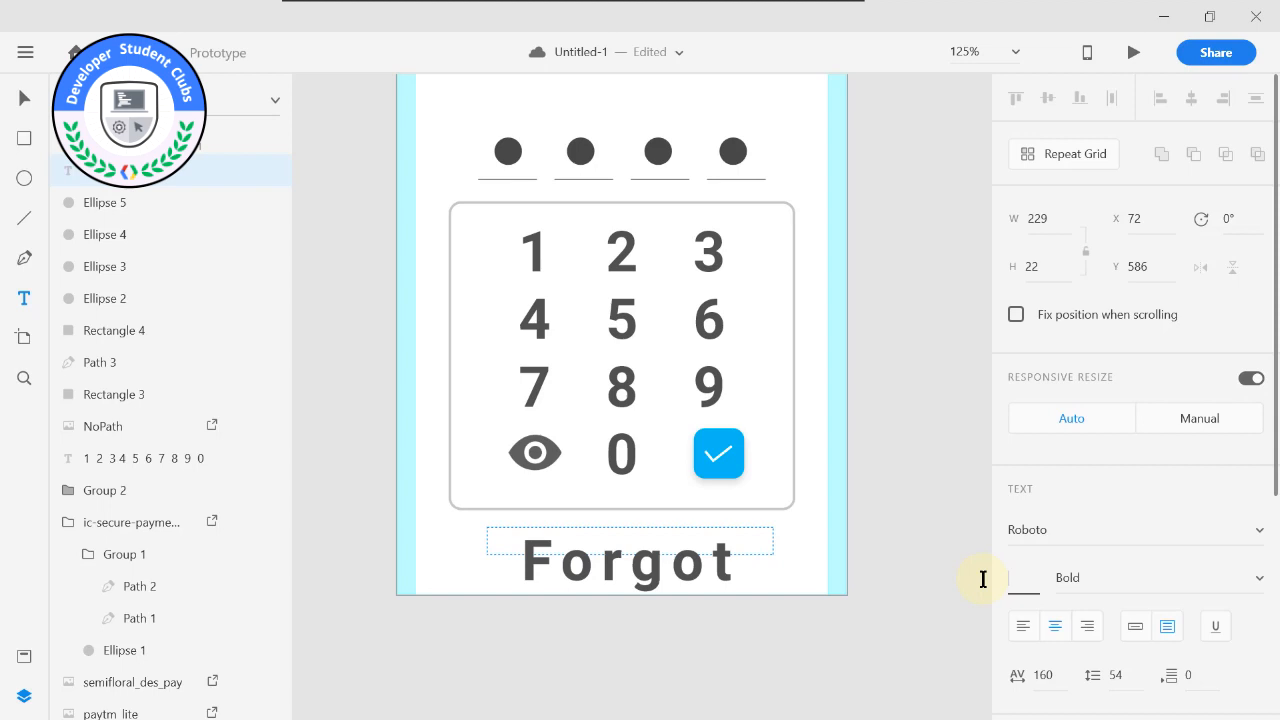
type("20")
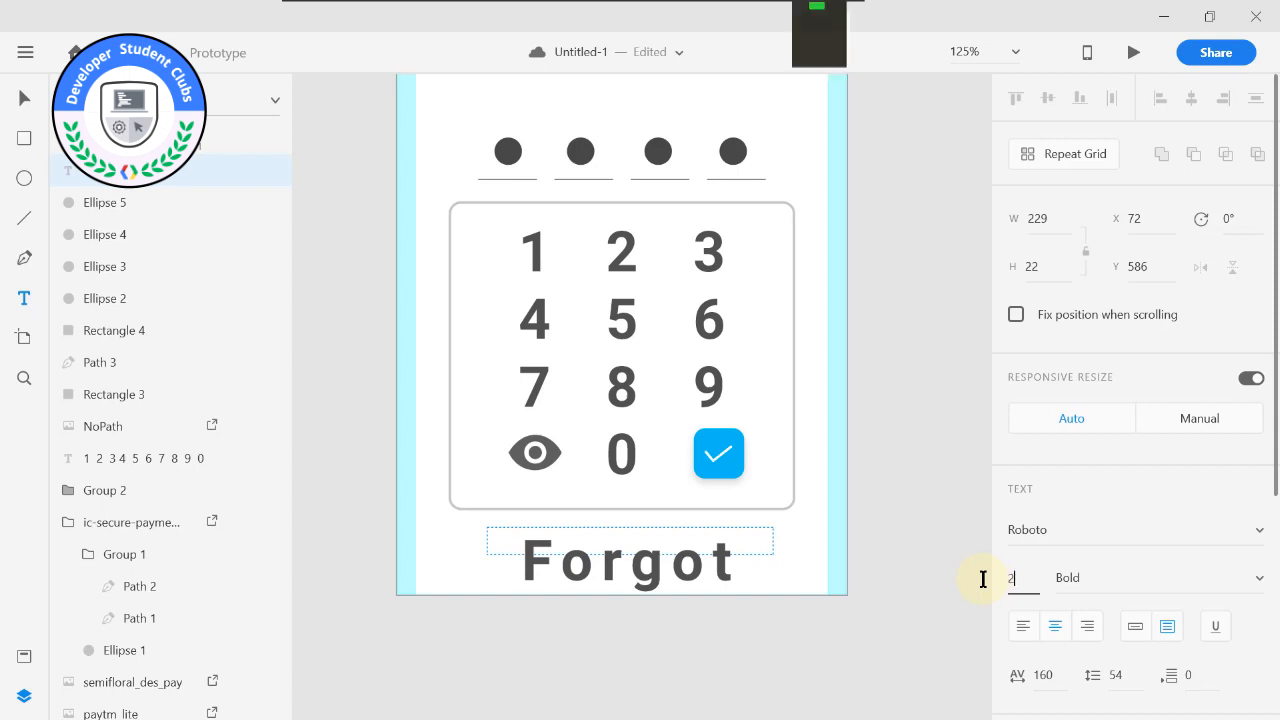
key("Return")
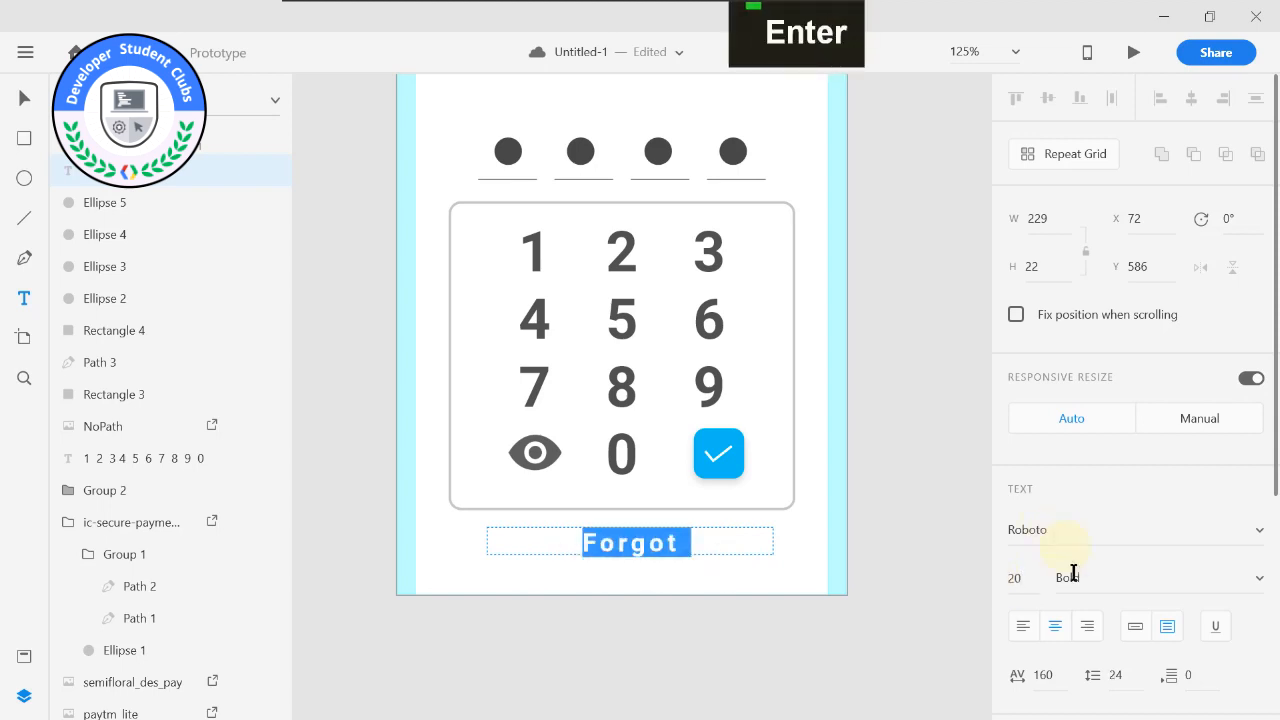
Change the "Forgot" text to Roboto Regular with a character spacing of 0.
left_click(1260, 580)
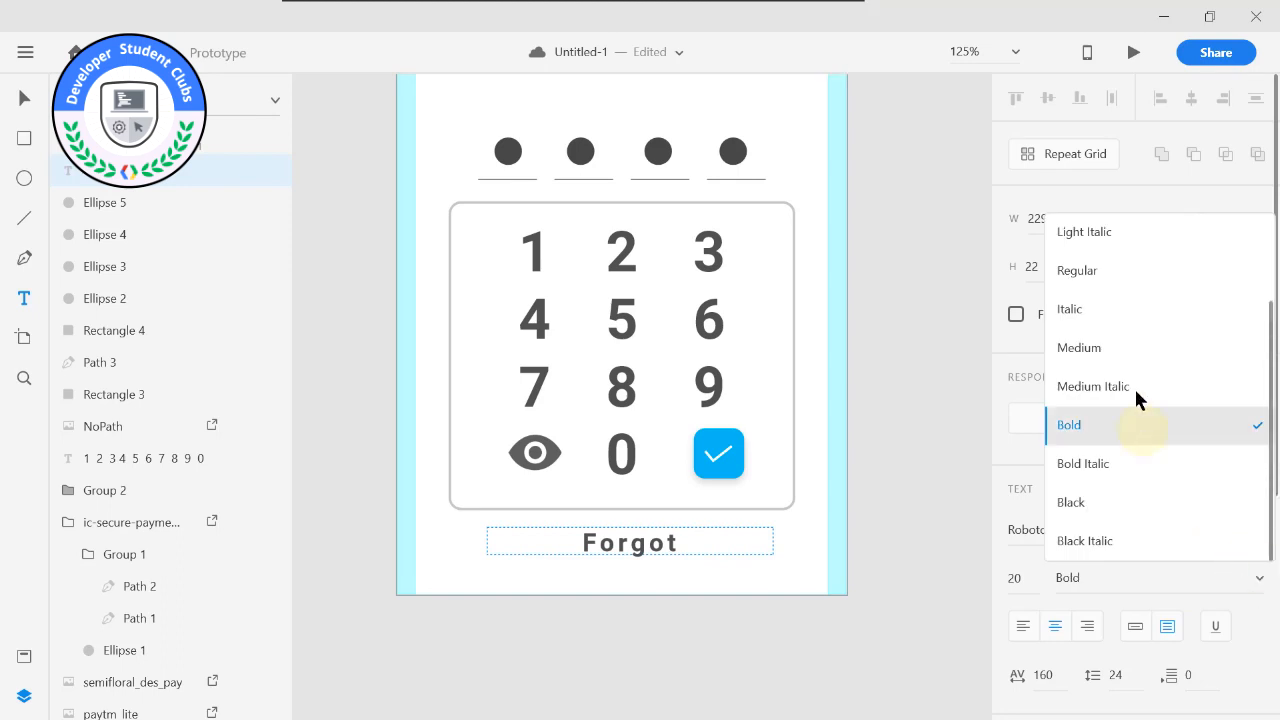
left_click(1112, 272)
left_click(1045, 672)
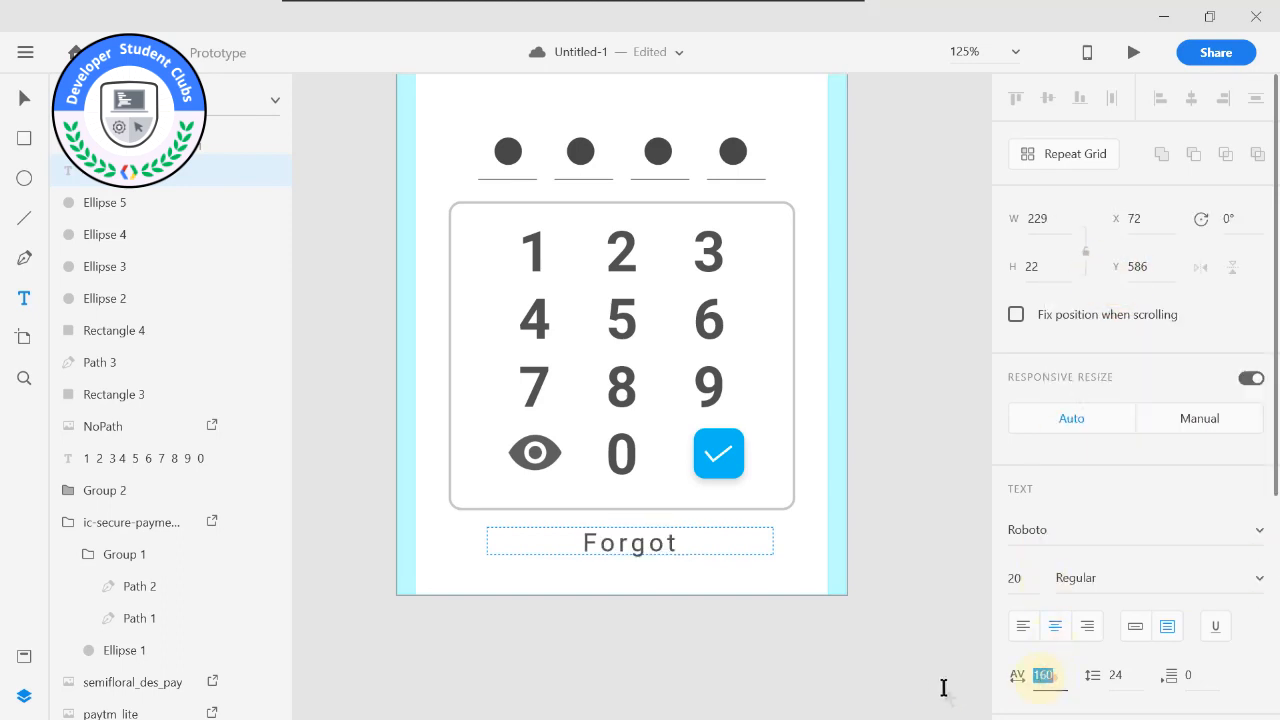
type("0")
key("Return")
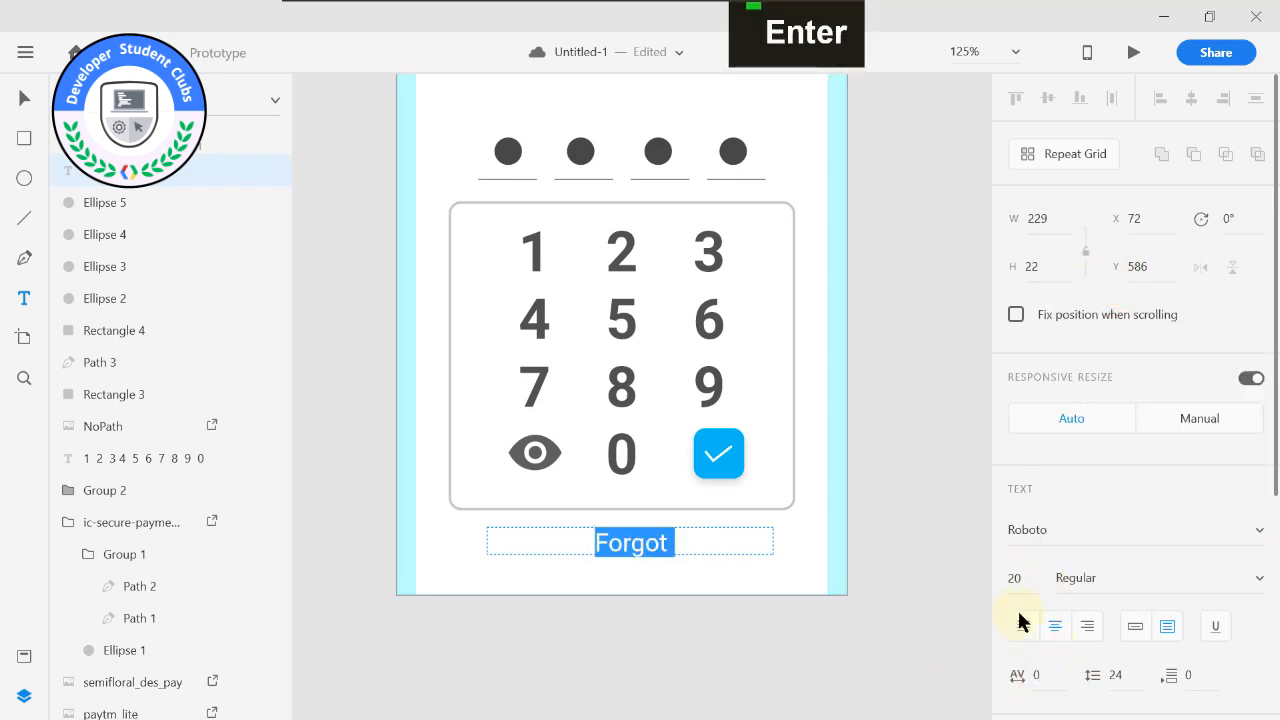
Give the "Forgot" text a bright blue fill like the checkmark key.
scroll(1030, 600, "down", 3)
left_click(1053, 491)
left_click(838, 611)
left_click(909, 298)
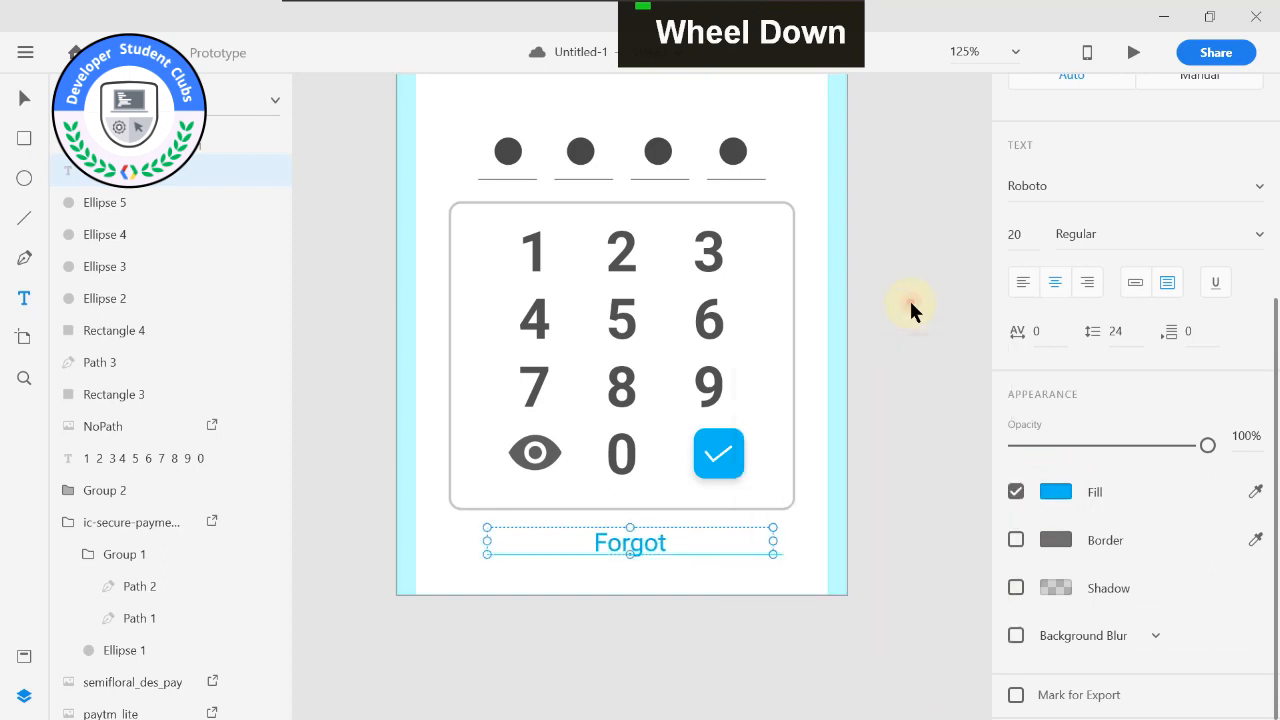
Extend the blue "Forgot" text so it reads "Forgot password?".
double_click(673, 551)
left_click(676, 549)
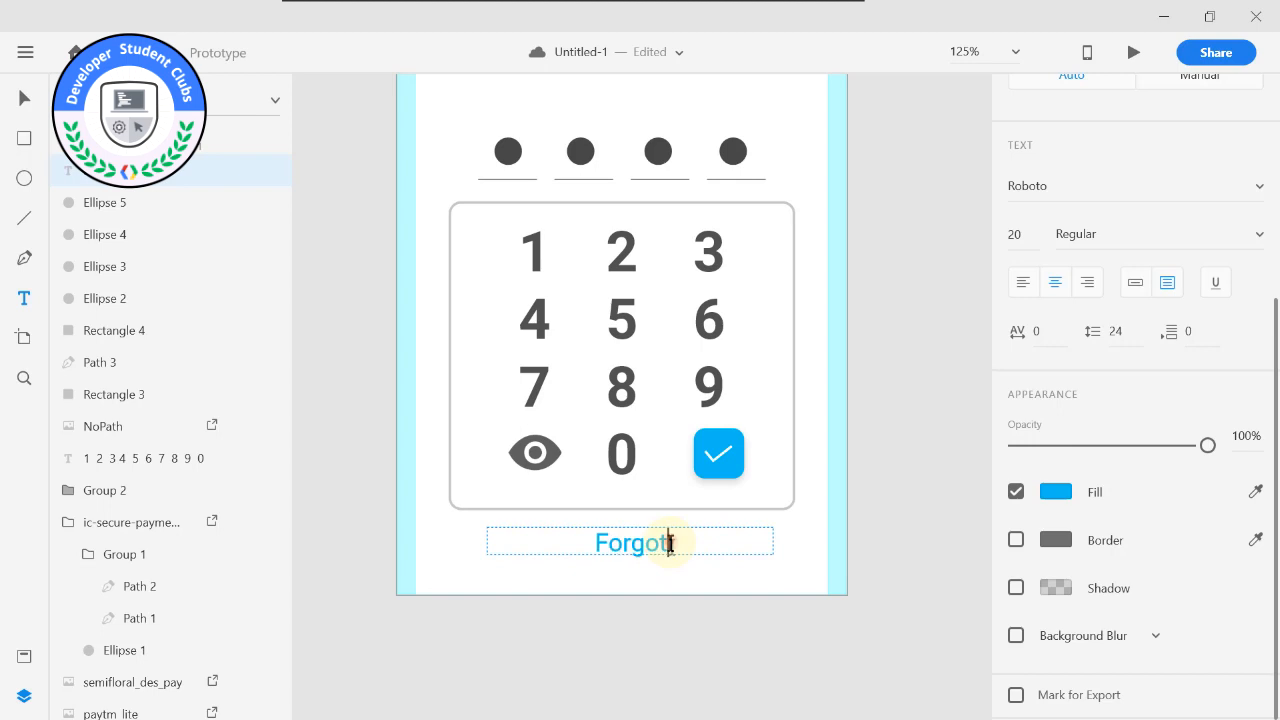
type("P")
key("BackSpace")
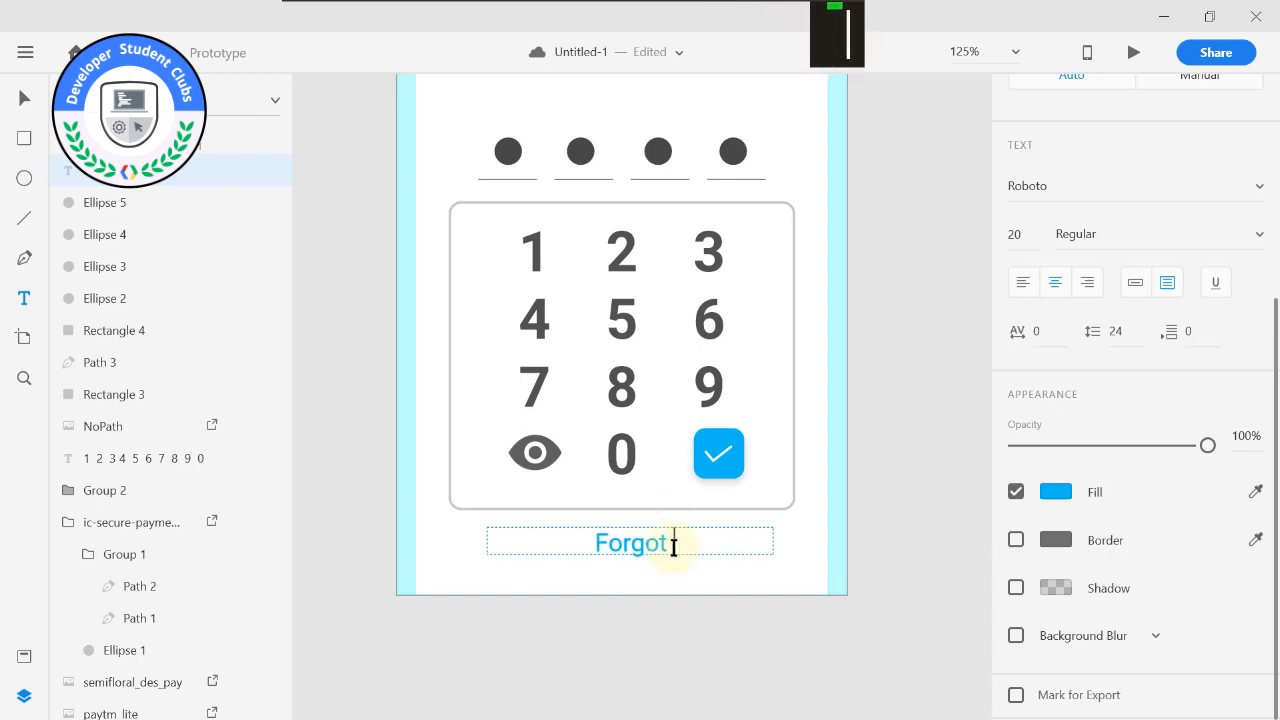
type("password")
type("d/")
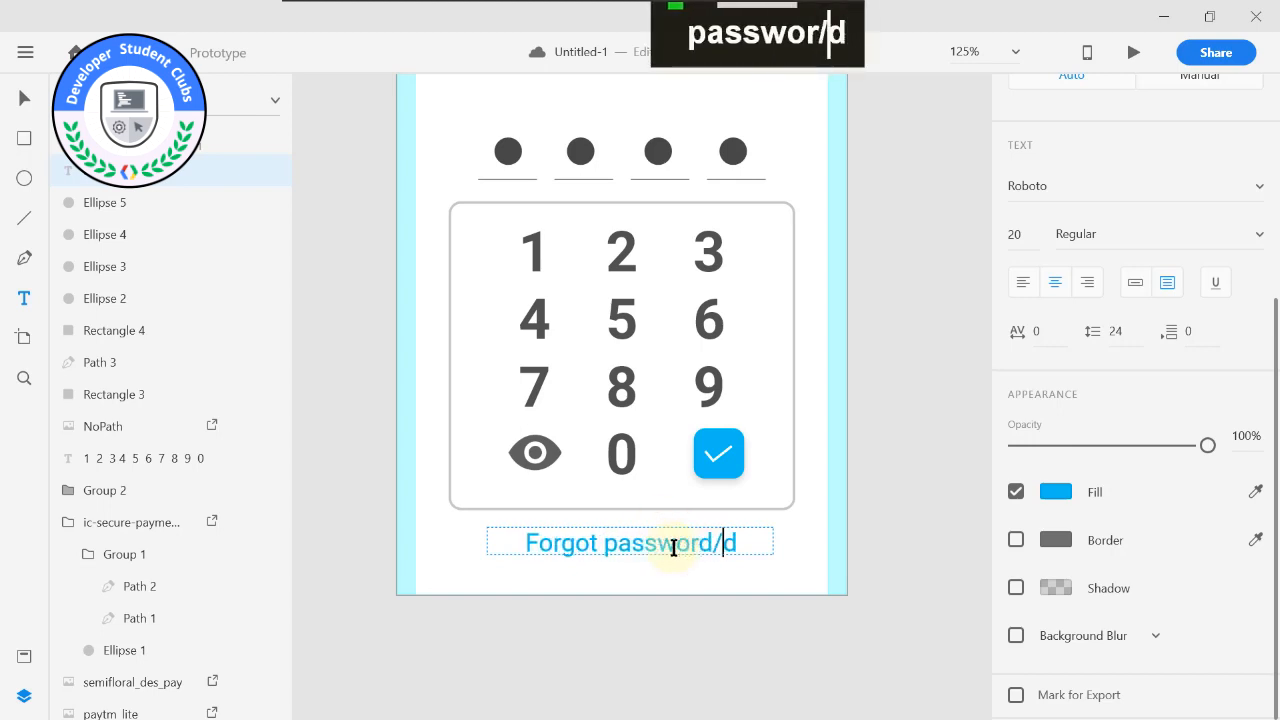
key("BackSpace")
key("BackSpace")
key("BackSpace")
key("End")
type("?")
left_click(697, 612)
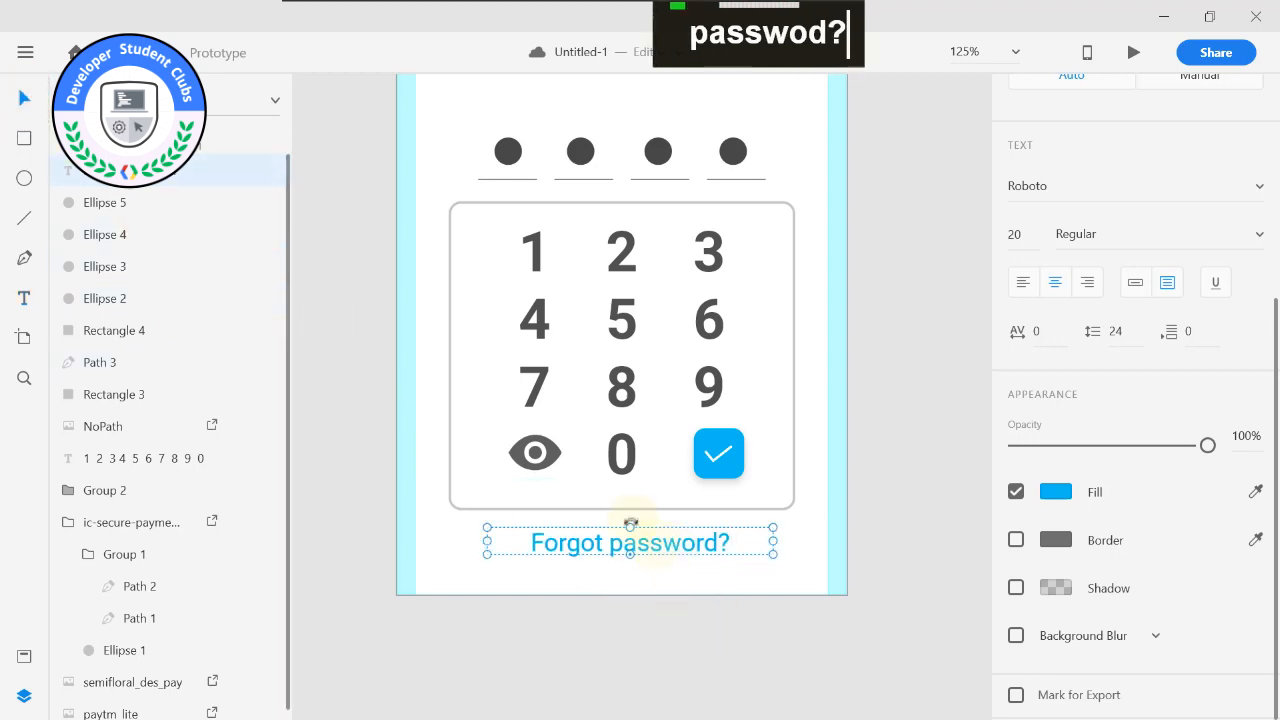
Move the "Forgot password?" text up to X 65.5, Y 578, centred just below the number pad frame.
left_click_drag(648, 545, 641, 523)
left_click(659, 600)
left_click(622, 534)
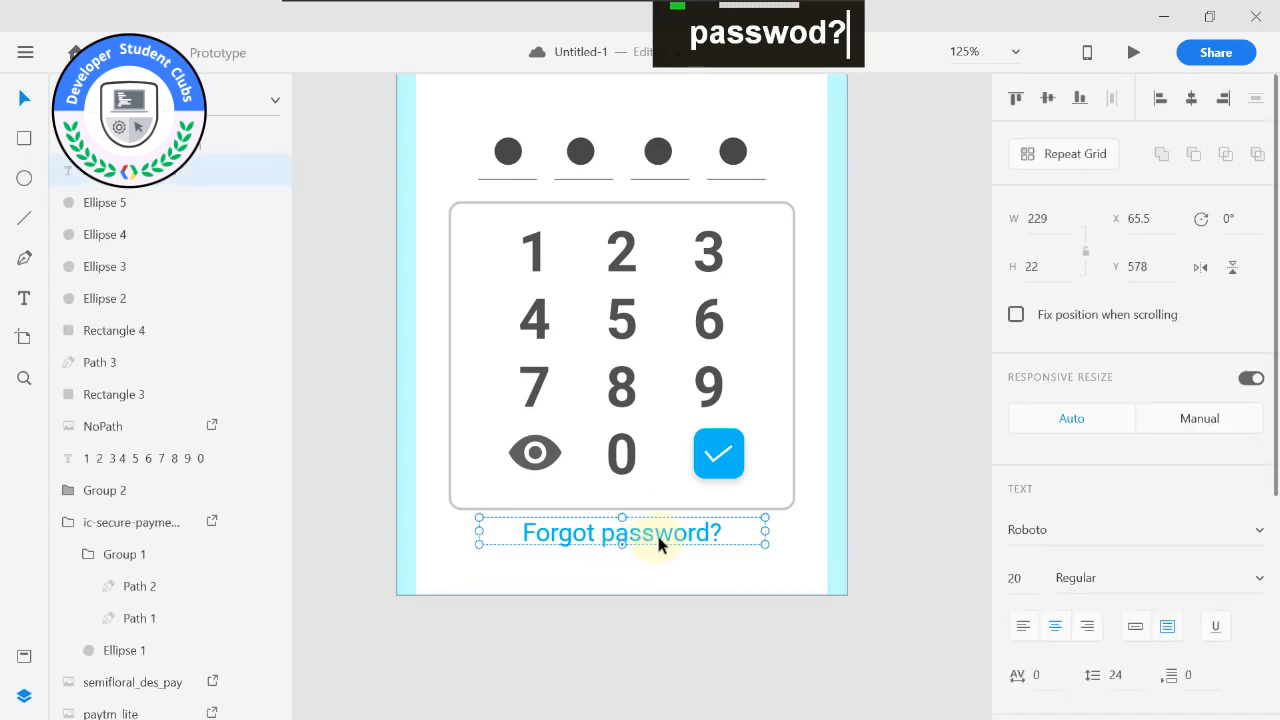
Add the colour and the character style of the "Forgot password?" text to the assets.
right_click(658, 535)
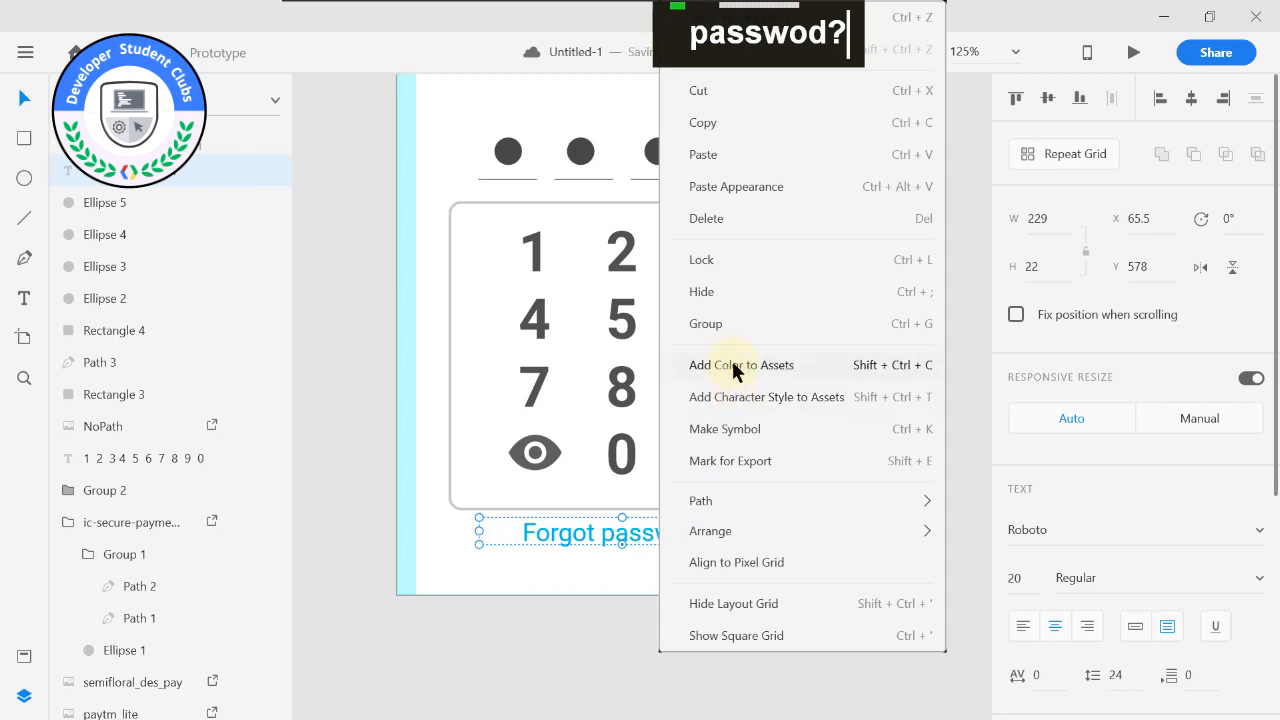
left_click(733, 366)
right_click(651, 536)
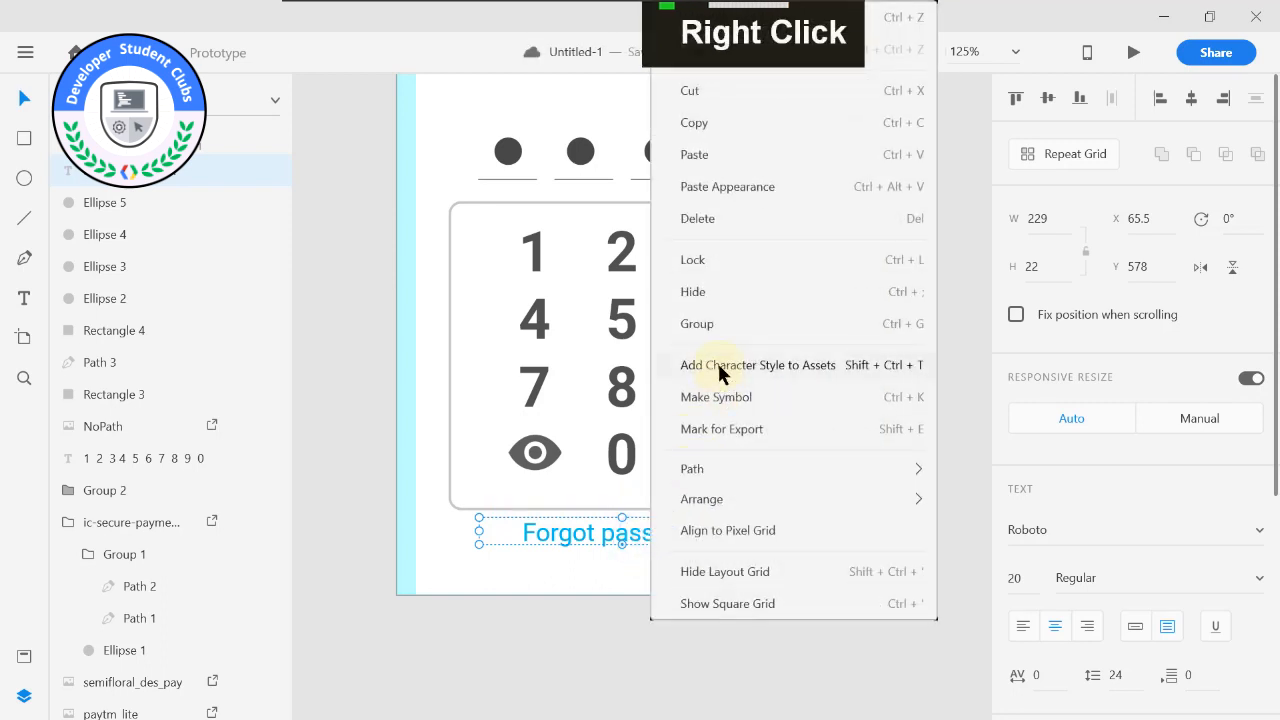
left_click(719, 366)
right_click(646, 533)
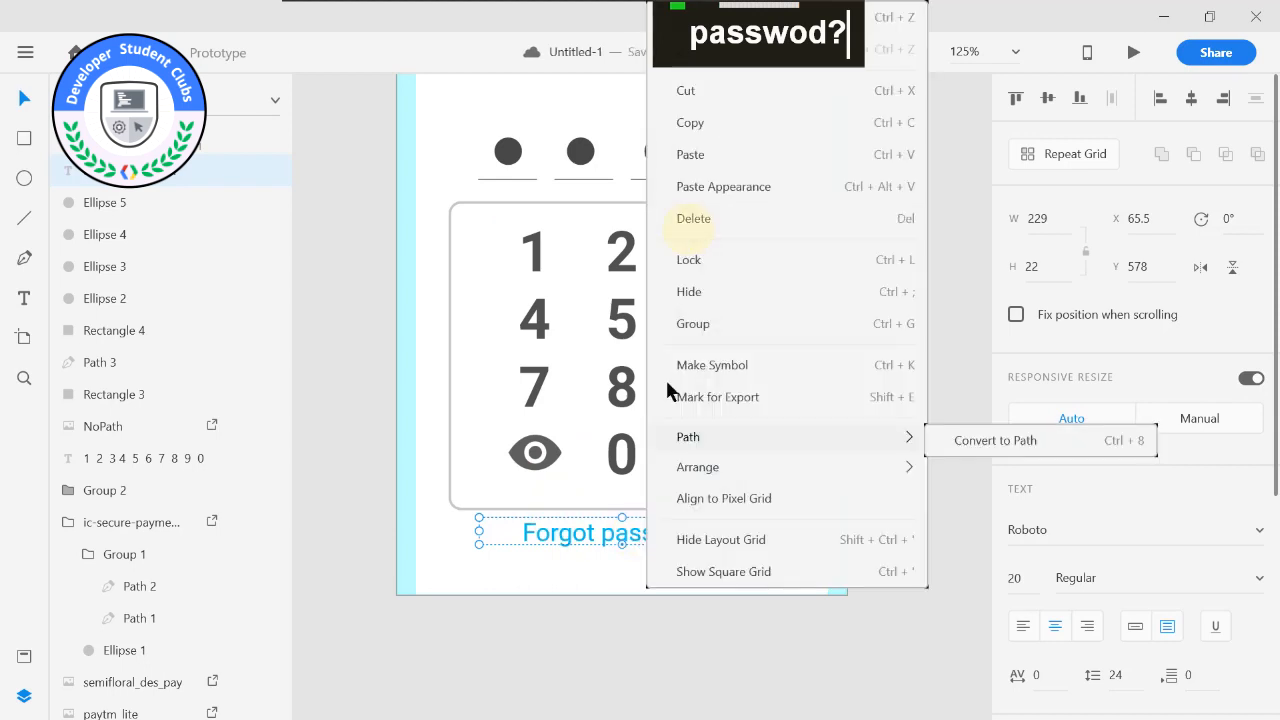
left_click(666, 626)
Review the finished passcode artboard against its reference image and the overall layout of the screens.
scroll(678, 624, "down", 2, "alt")
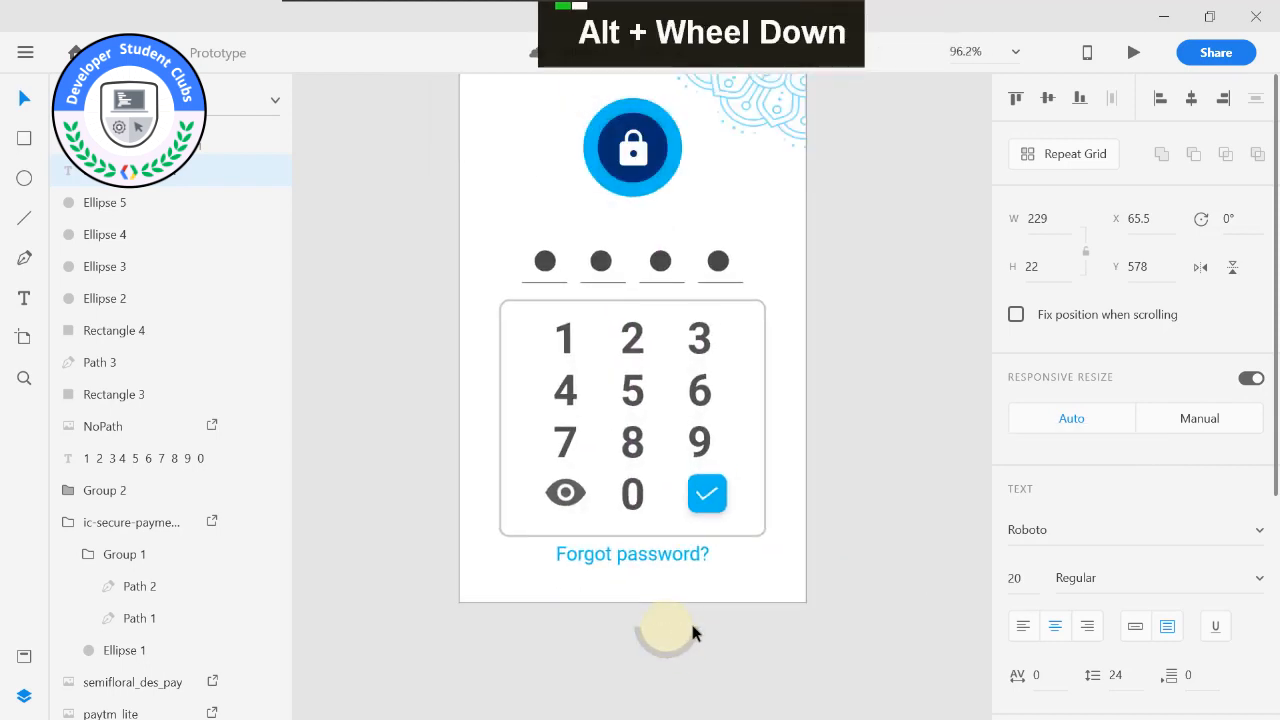
scroll(692, 625, "down", 1, "alt")
left_click_drag(831, 283, 796, 341)
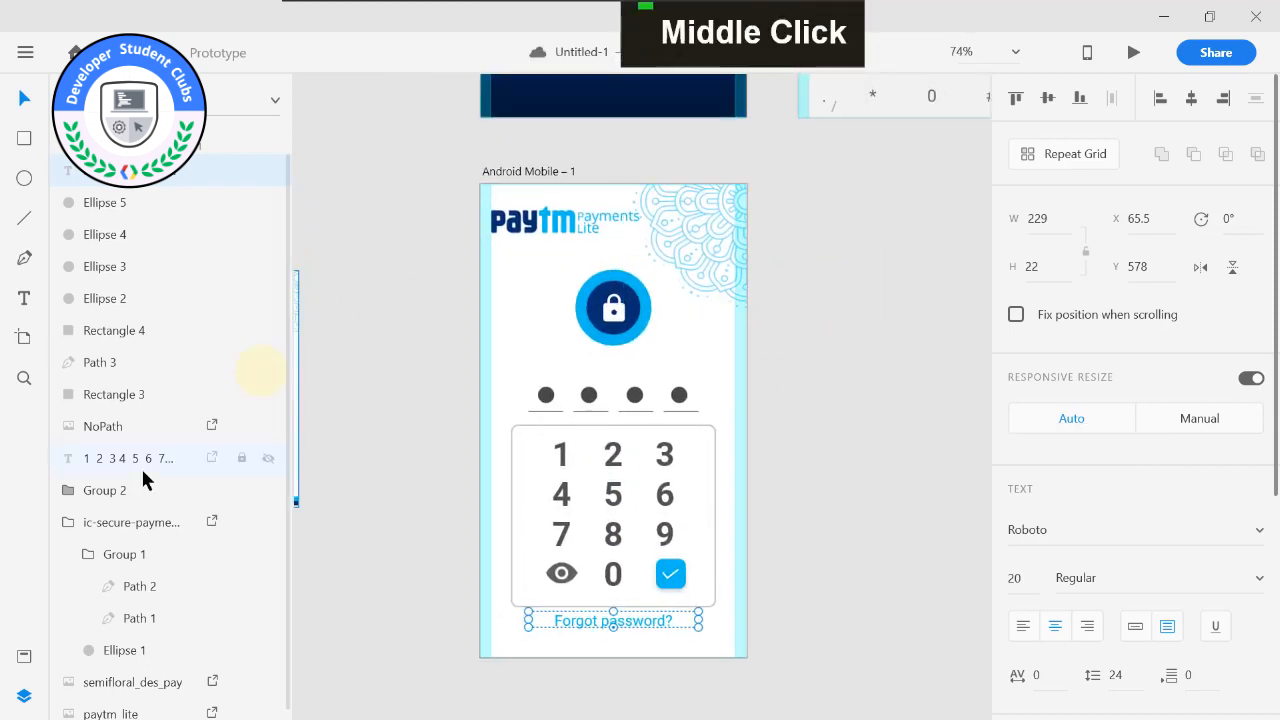
left_click(519, 172)
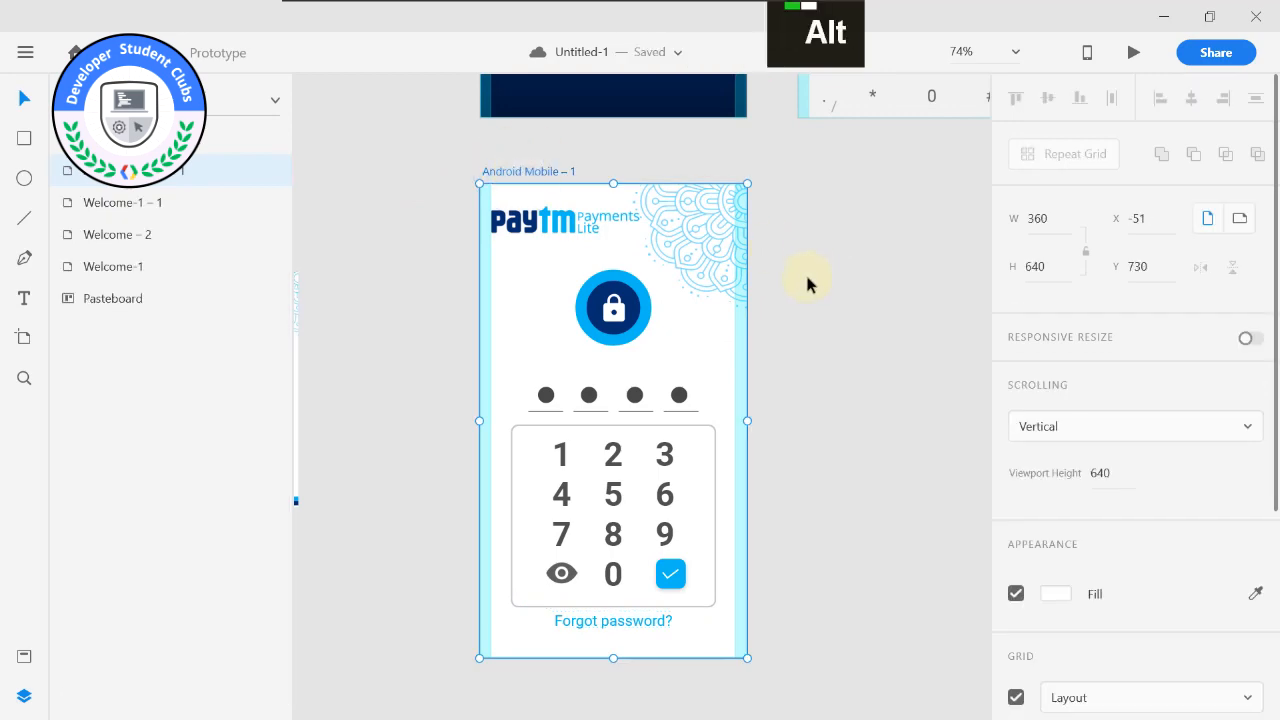
scroll(808, 284, "down", 1)
scroll(808, 280, "up", 1)
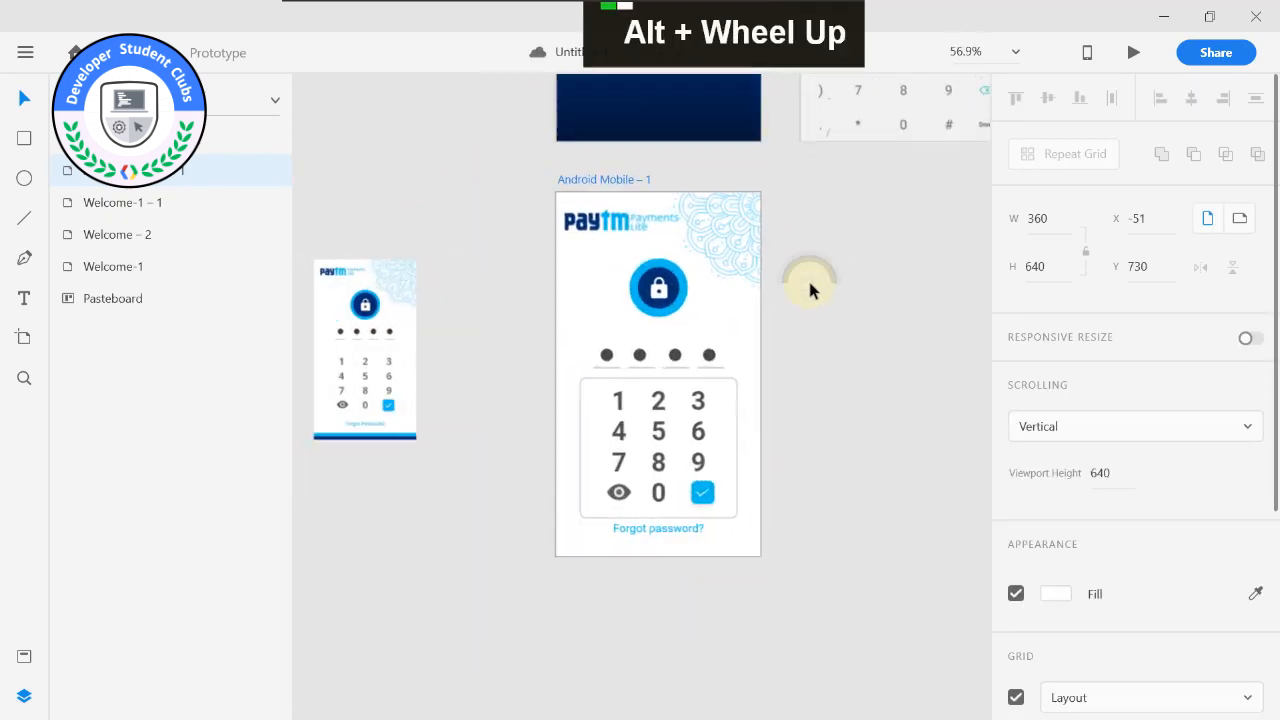
middle_click(808, 280)
scroll(734, 300, "down", 3)
middle_click(792, 296)
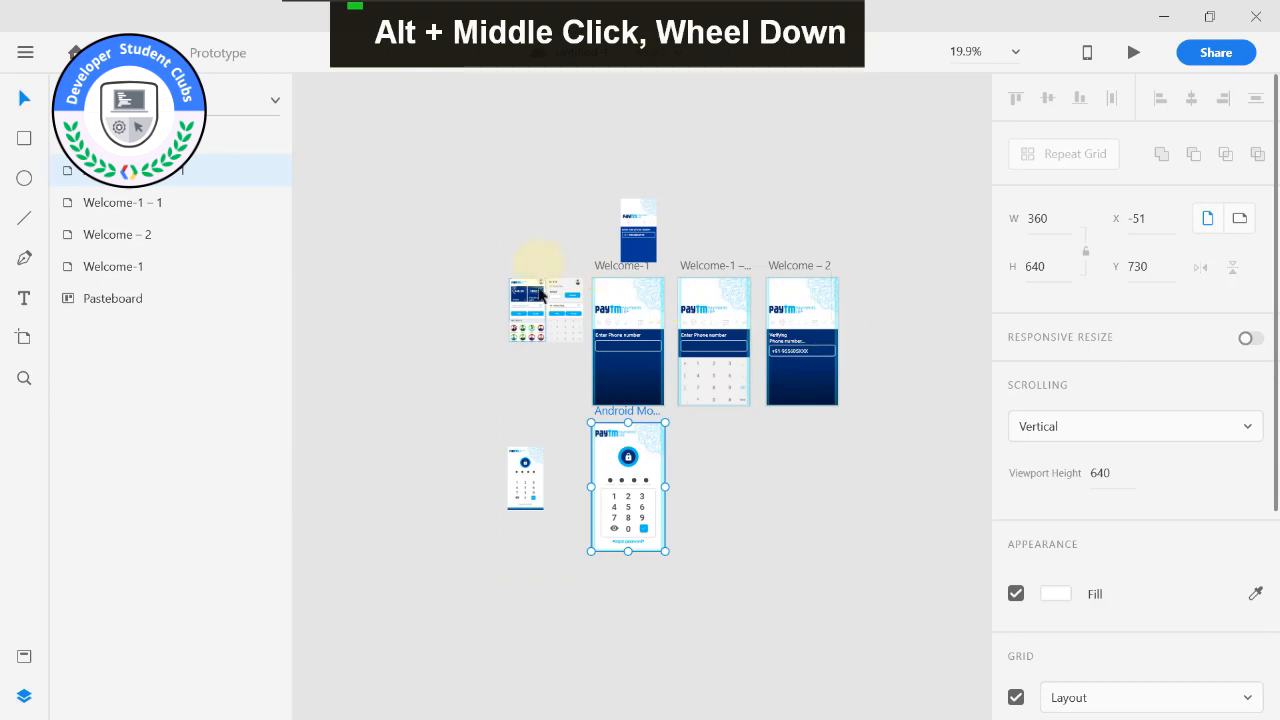
Move the wallet home-screen reference image below the passcode reference image, to X -477, Y 1609.
scroll(579, 275, "up", 3)
scroll(500, 312, "down", 3)
left_click_drag(497, 313, 495, 635)
middle_click(629, 486)
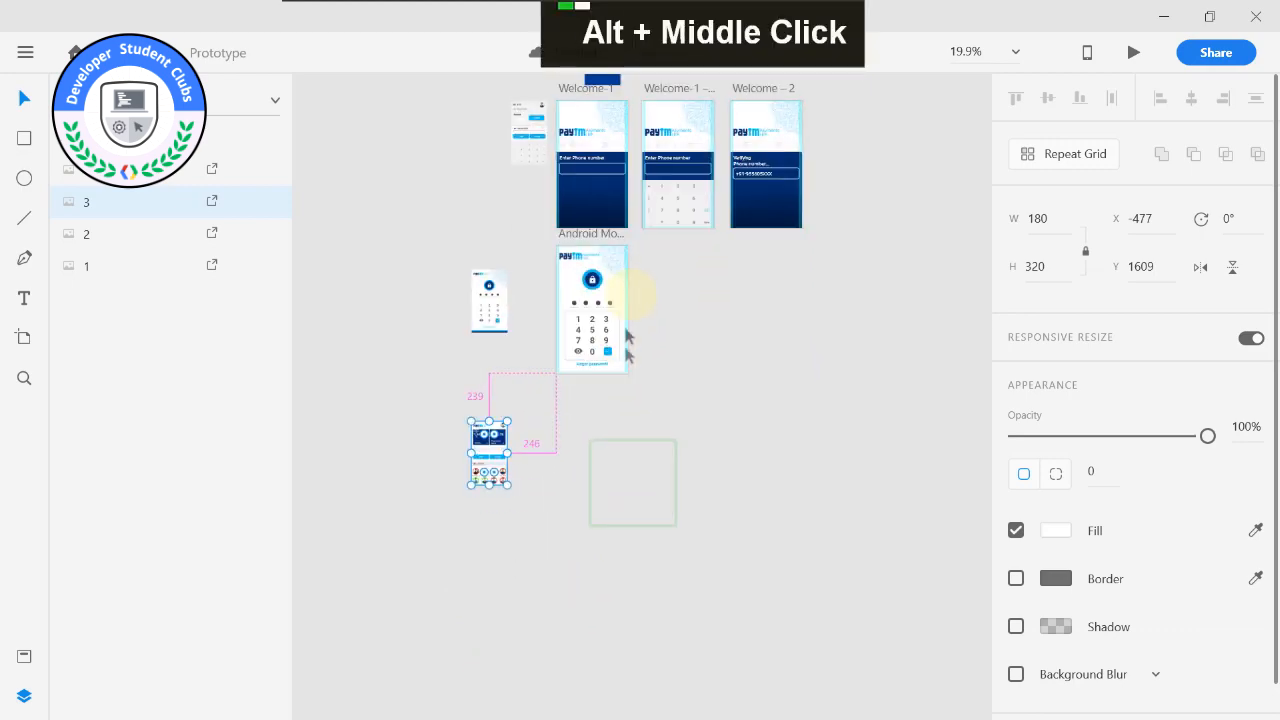
scroll(635, 350, "up", 3)
middle_click(629, 423)
scroll(722, 385, "down", 1)
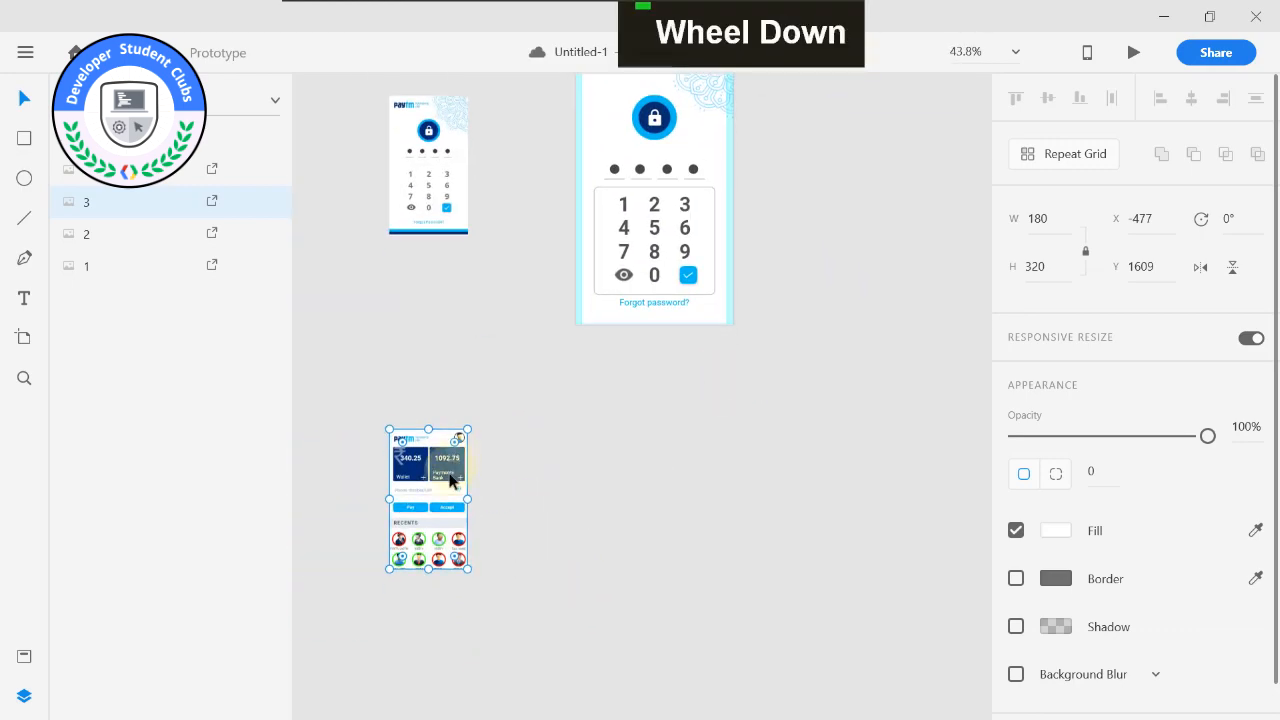
Place the remaining reference image below the home-screen one and the welcome reference at the column's top, at X -477, Y 85.
scroll(650, 384, "down", 5)
middle_click(652, 388)
left_click_drag(602, 385, 588, 615)
left_click_drag(638, 345, 590, 395)
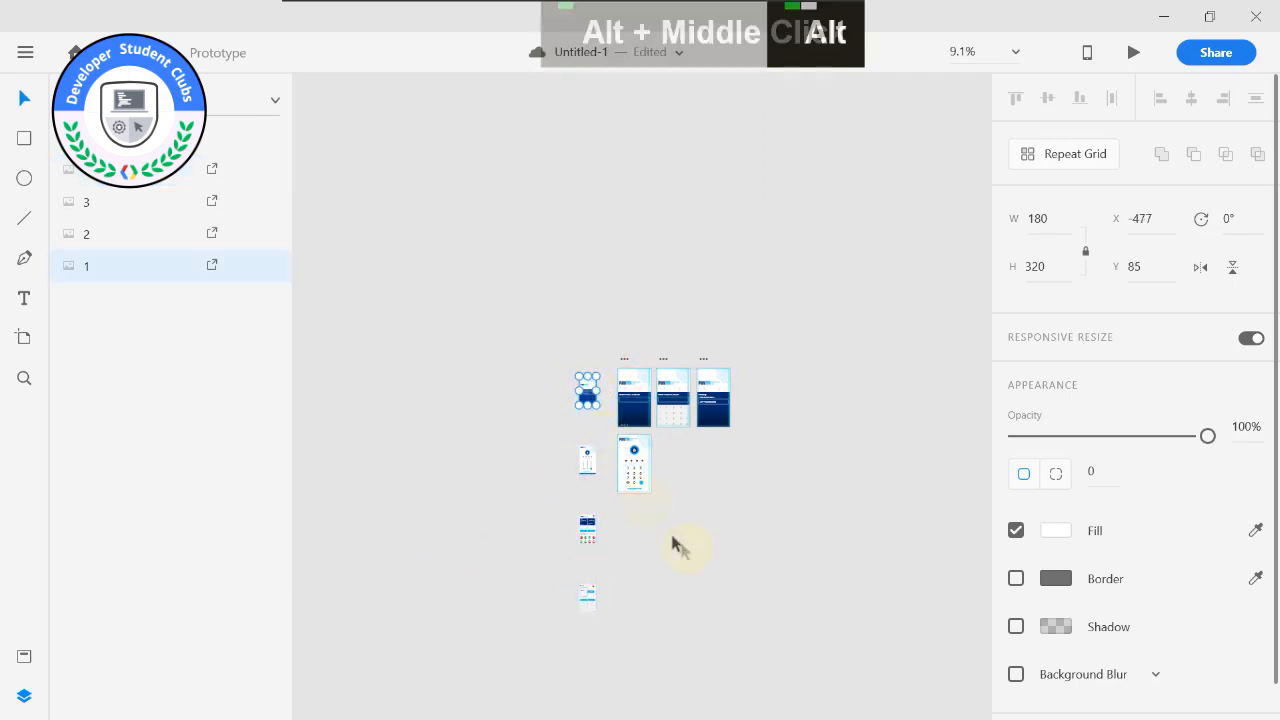
Add a 360 × 640 Android Mobile artboard below the passcode artboard, positioned at X -51, Y 1508.
scroll(666, 531, "up", 5)
scroll(563, 366, "up", 3)
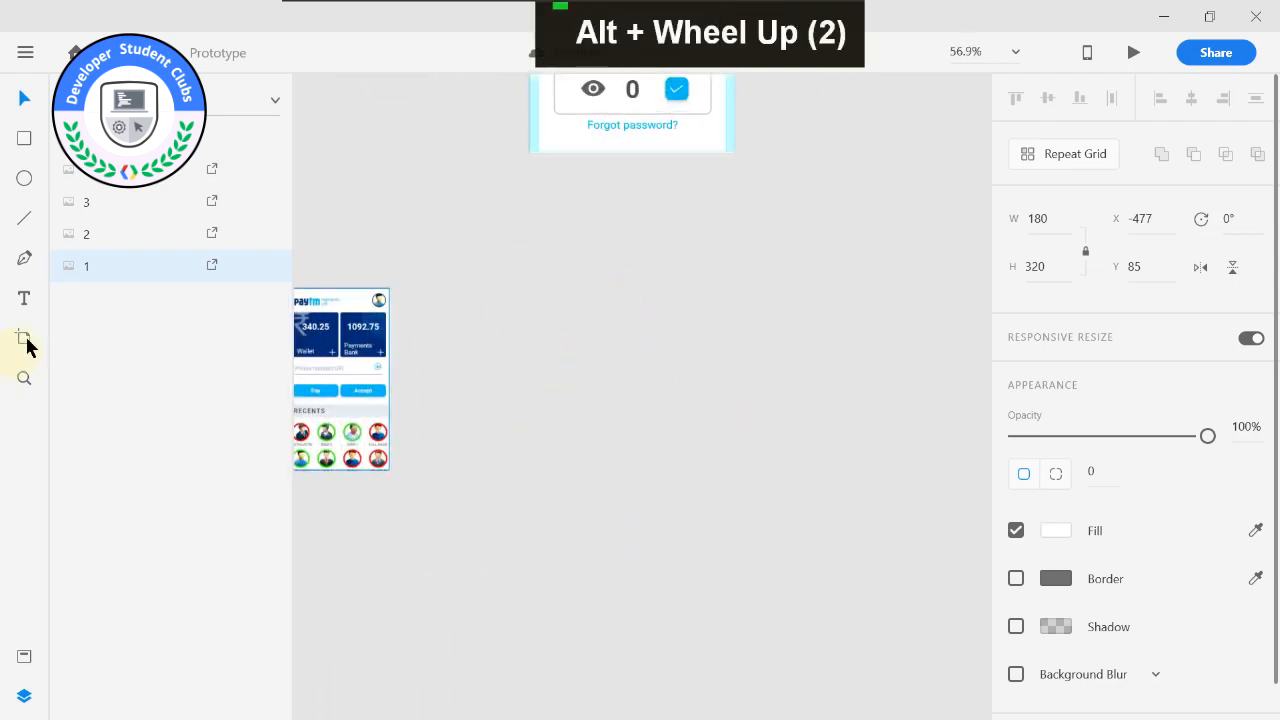
left_click_drag(560, 223, 547, 346)
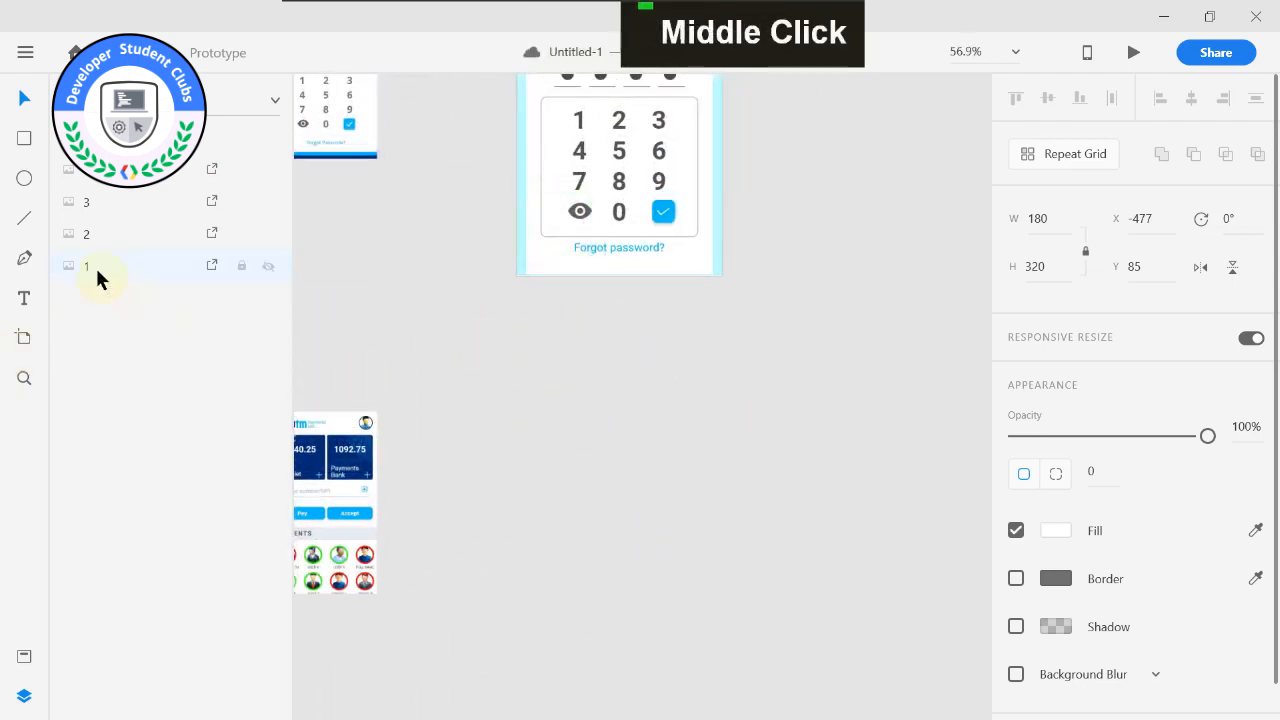
left_click(24, 337)
left_click_drag(516, 385, 720, 580)
key("ctrl+z")
left_click(514, 385)
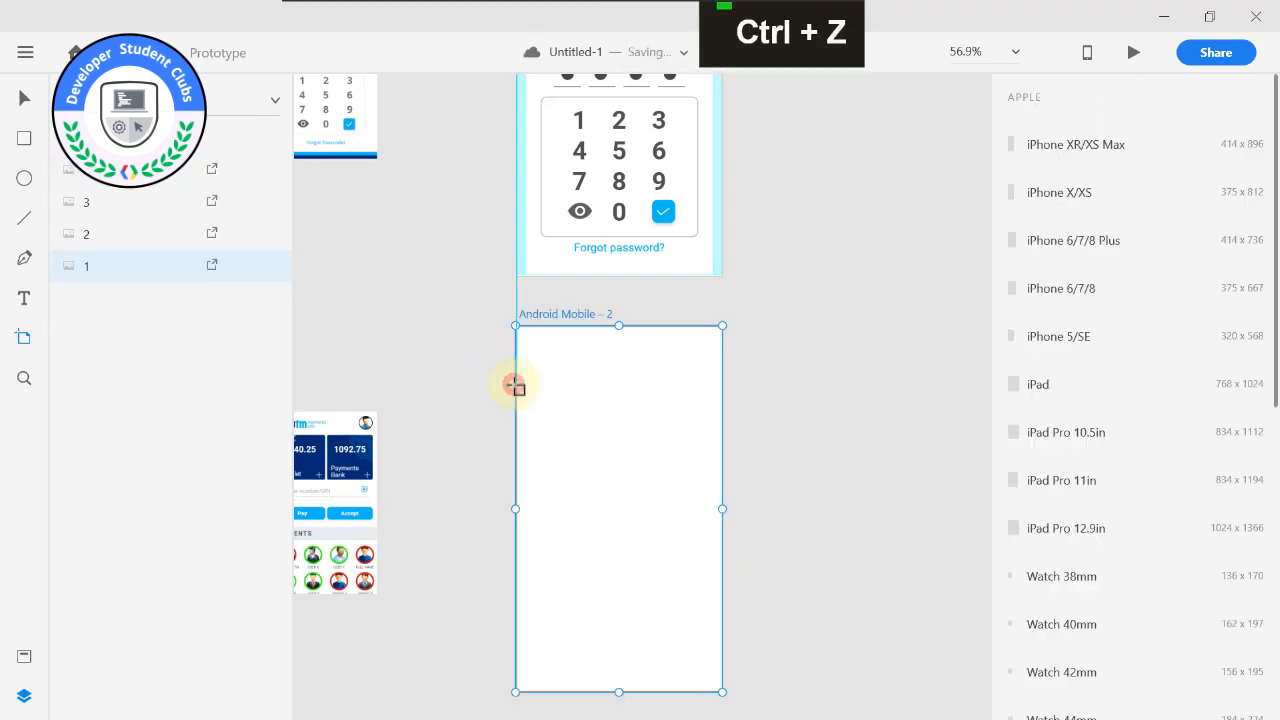
left_click_drag(551, 320, 552, 347)
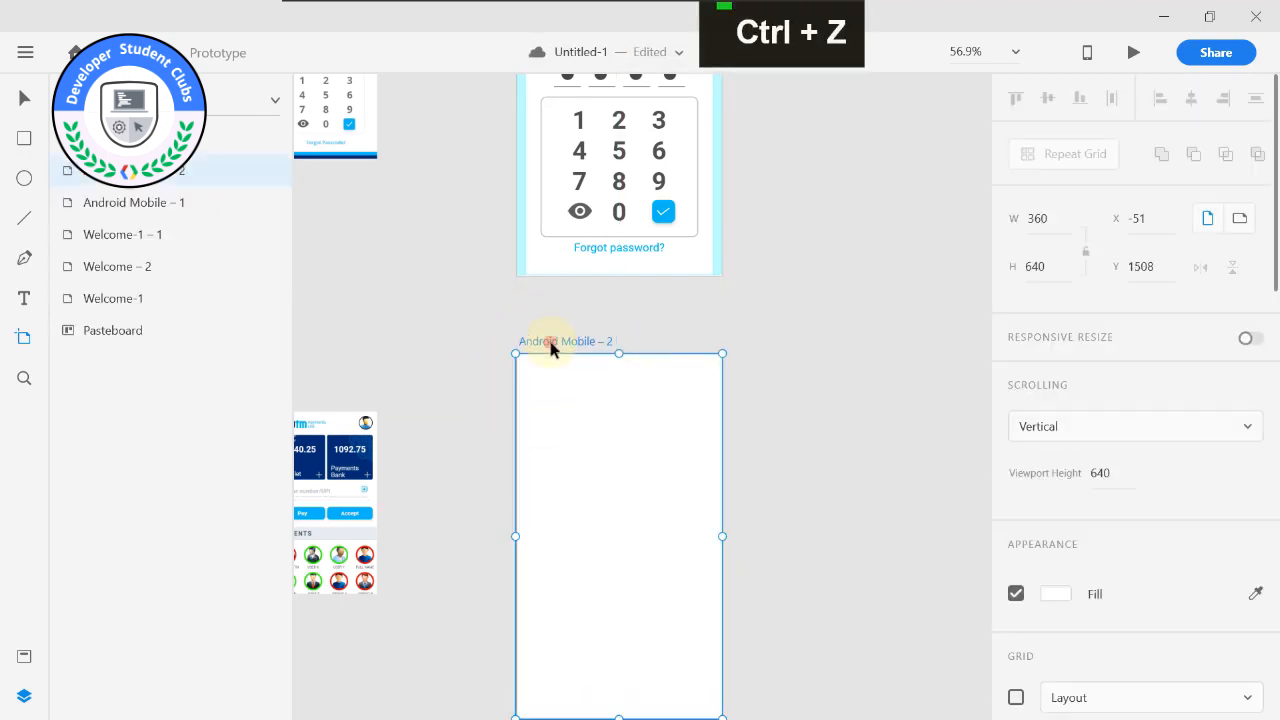
Rename the new empty artboard as HOME.
double_click(554, 344)
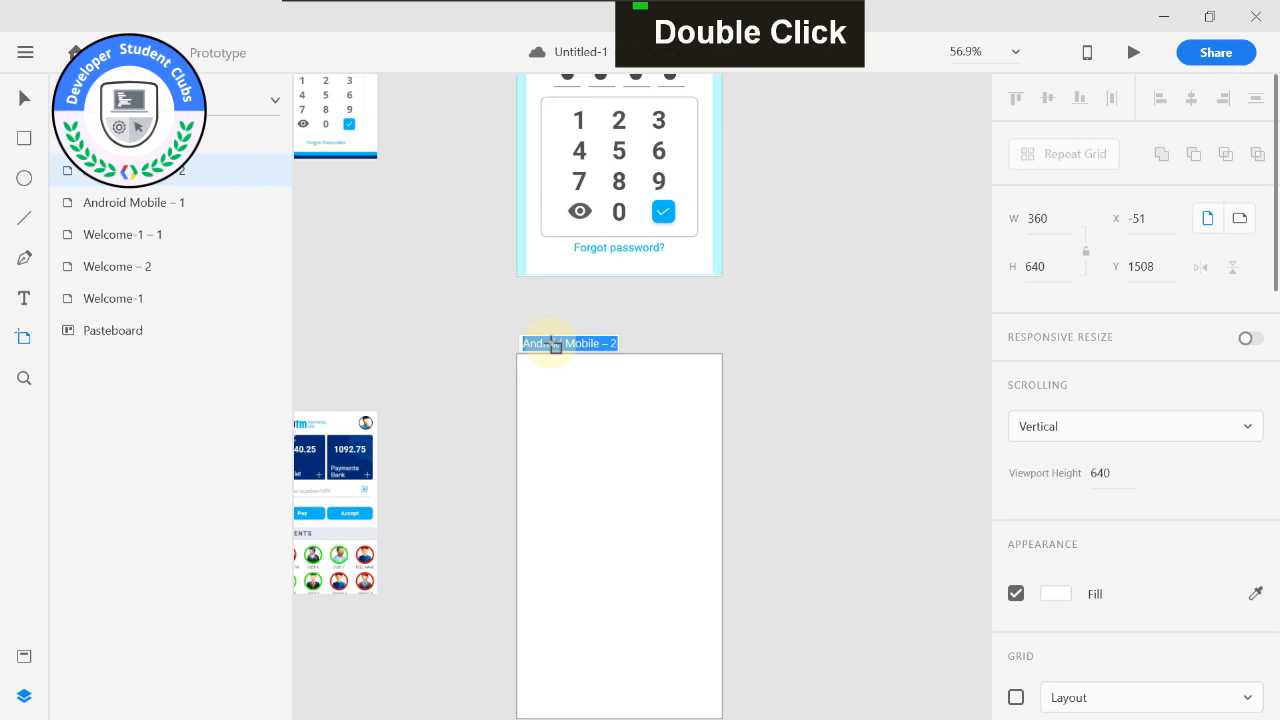
type("HOME")
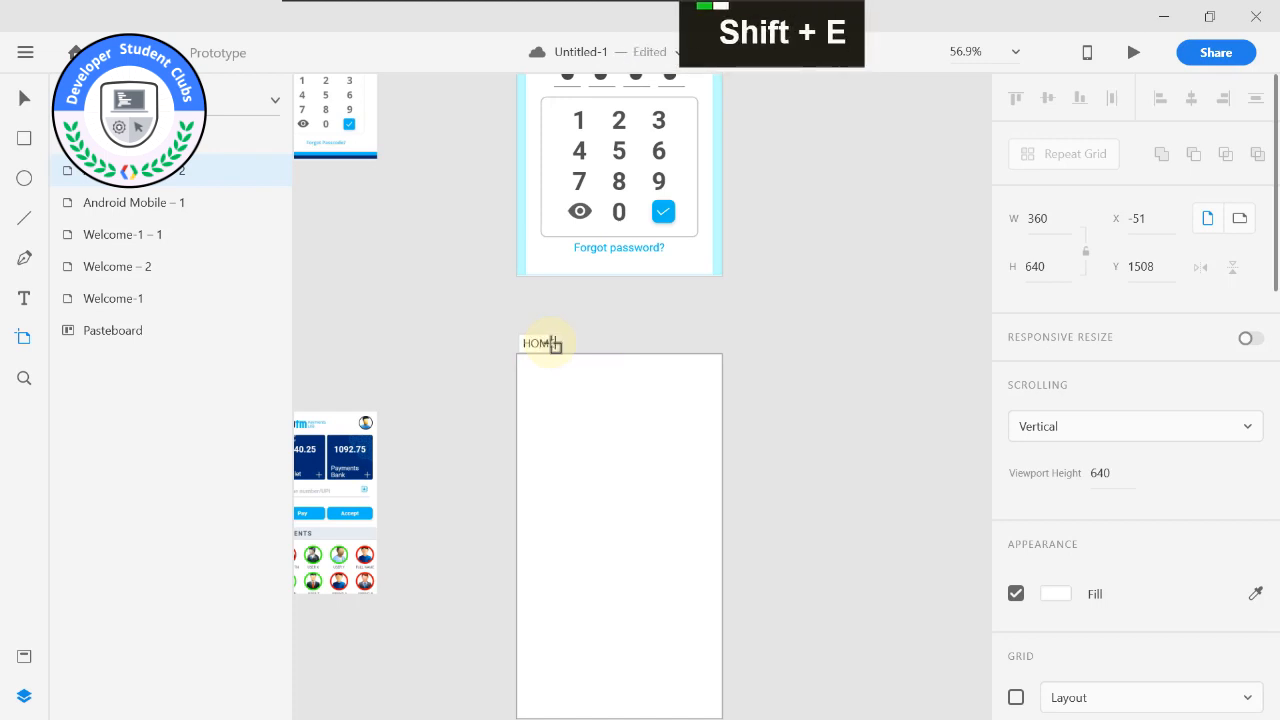
key("Return")
Copy the Paytm Payments Lite logo from the passcode artboard into the HOME artboard at X 15, Y 30.
middle_click(470, 342)
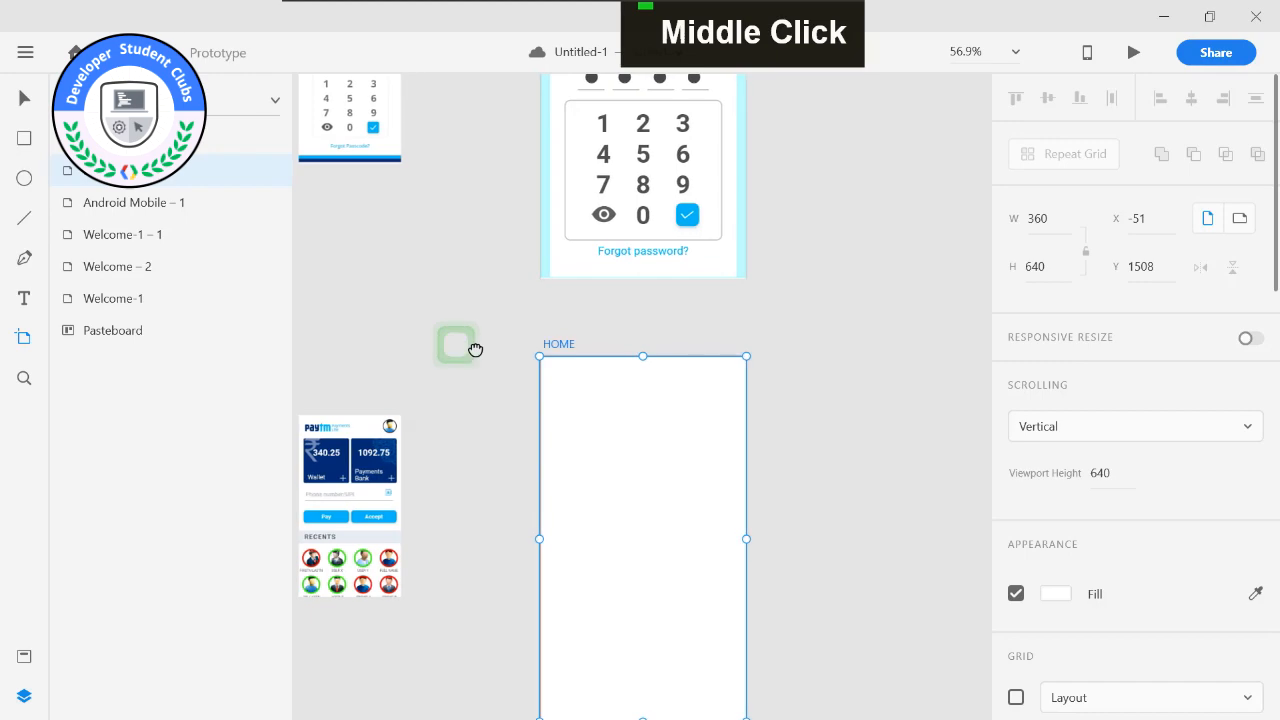
scroll(560, 251, "up", 5)
left_click(24, 100)
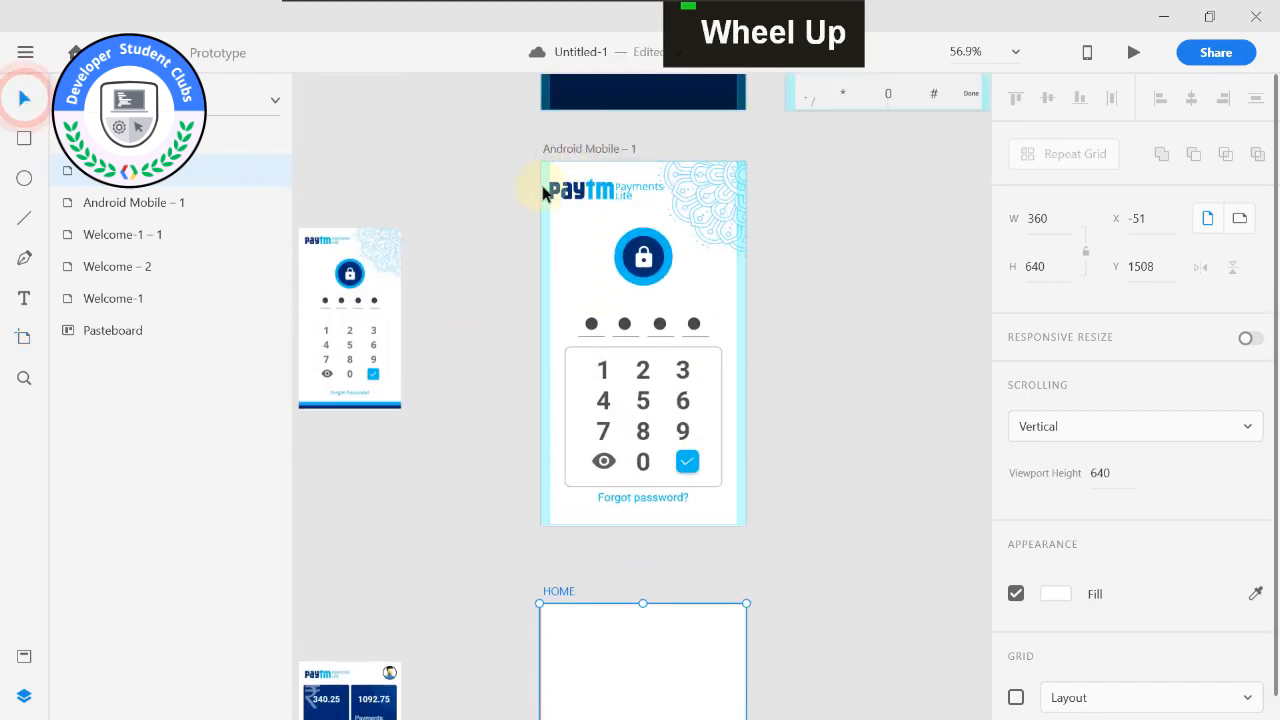
left_click(550, 187)
key("ctrl+c")
scroll(573, 407, "down", 2)
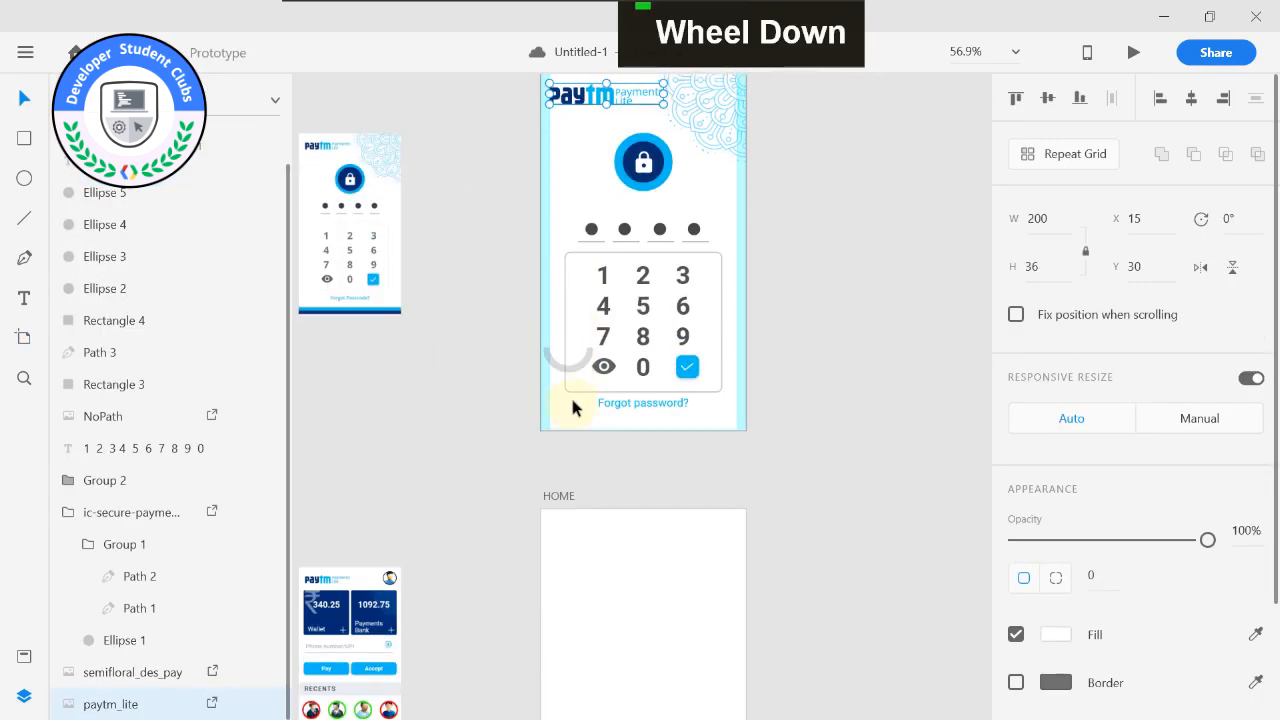
left_click(572, 562)
key("ctrl+v")
scroll(574, 560, "up", 5)
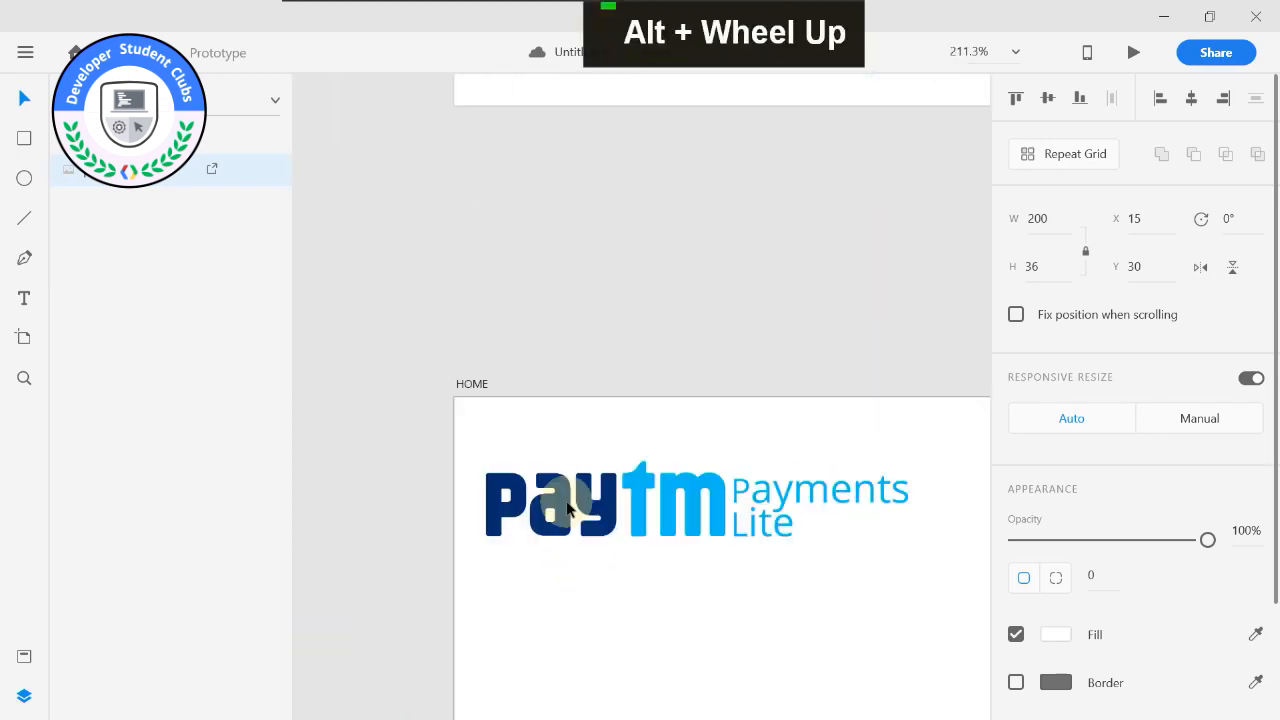
Reposition the Paytm Payments Lite logo on the HOME artboard to X 13, Y 26.
left_click_drag(566, 503, 561, 494)
scroll(559, 494, "down", 5)
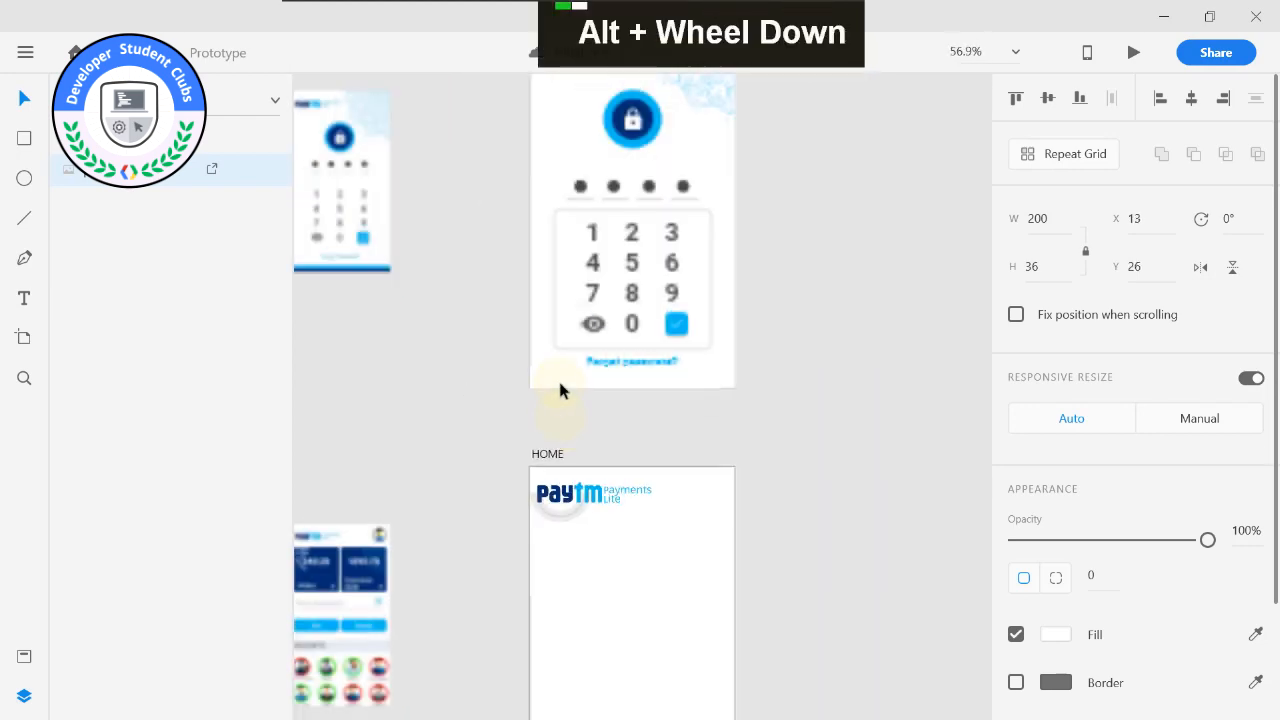
scroll(503, 369, "down", 2)
scroll(430, 300, "up", 1)
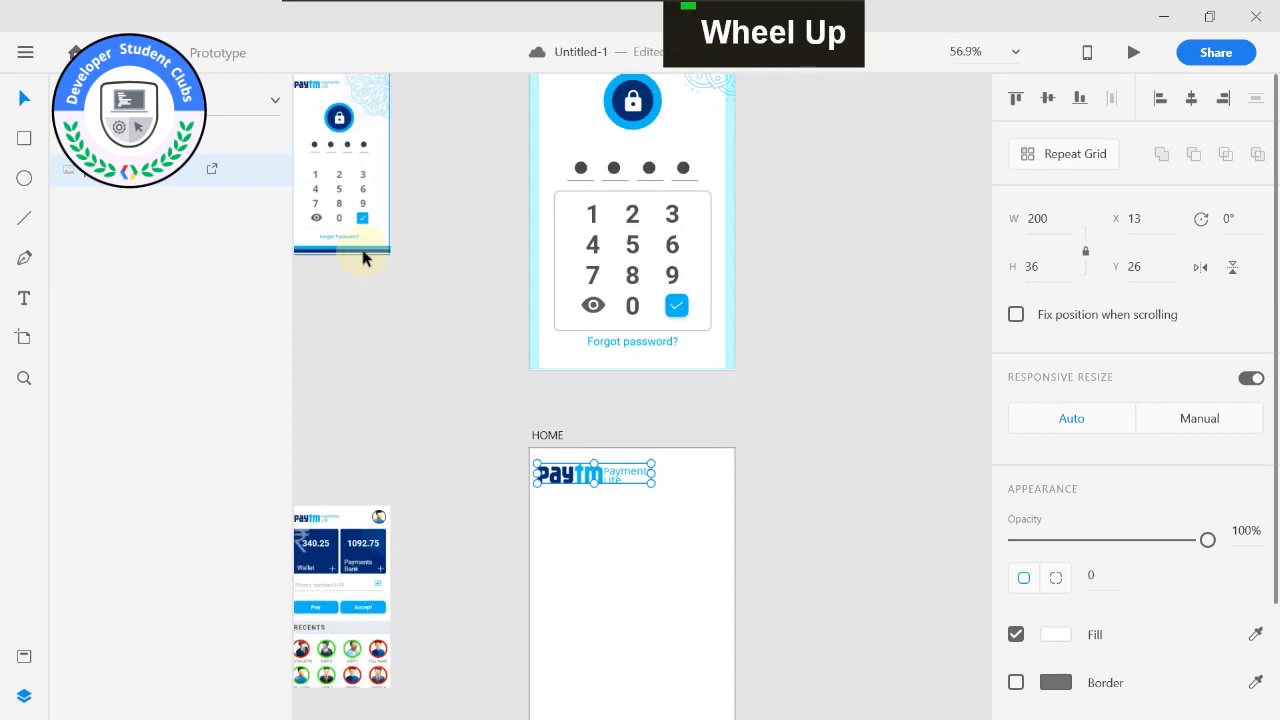
Examine the passcode reference image and compare its lower edge with the passcode artboard.
left_click(362, 258)
scroll(486, 263, "up", 6)
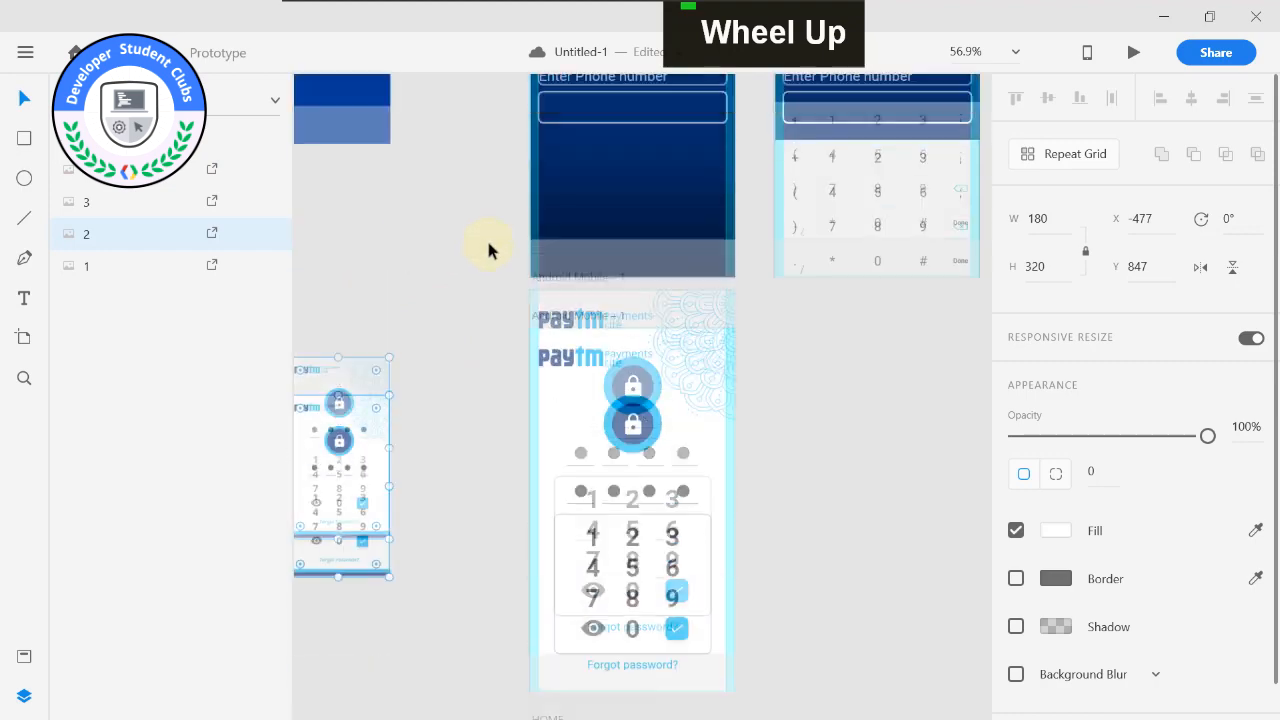
scroll(760, 375, "down", 3)
middle_click(768, 390)
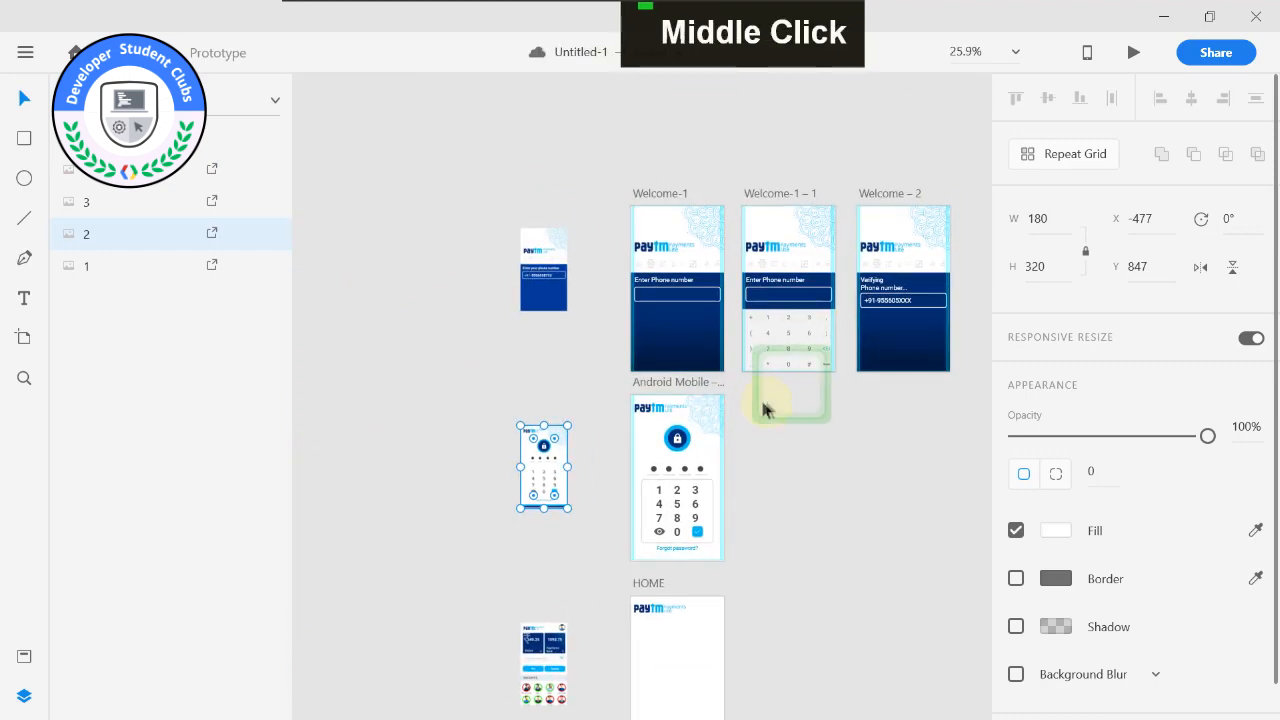
scroll(745, 485, "up", 1)
scroll(746, 486, "up", 2)
middle_click(747, 487)
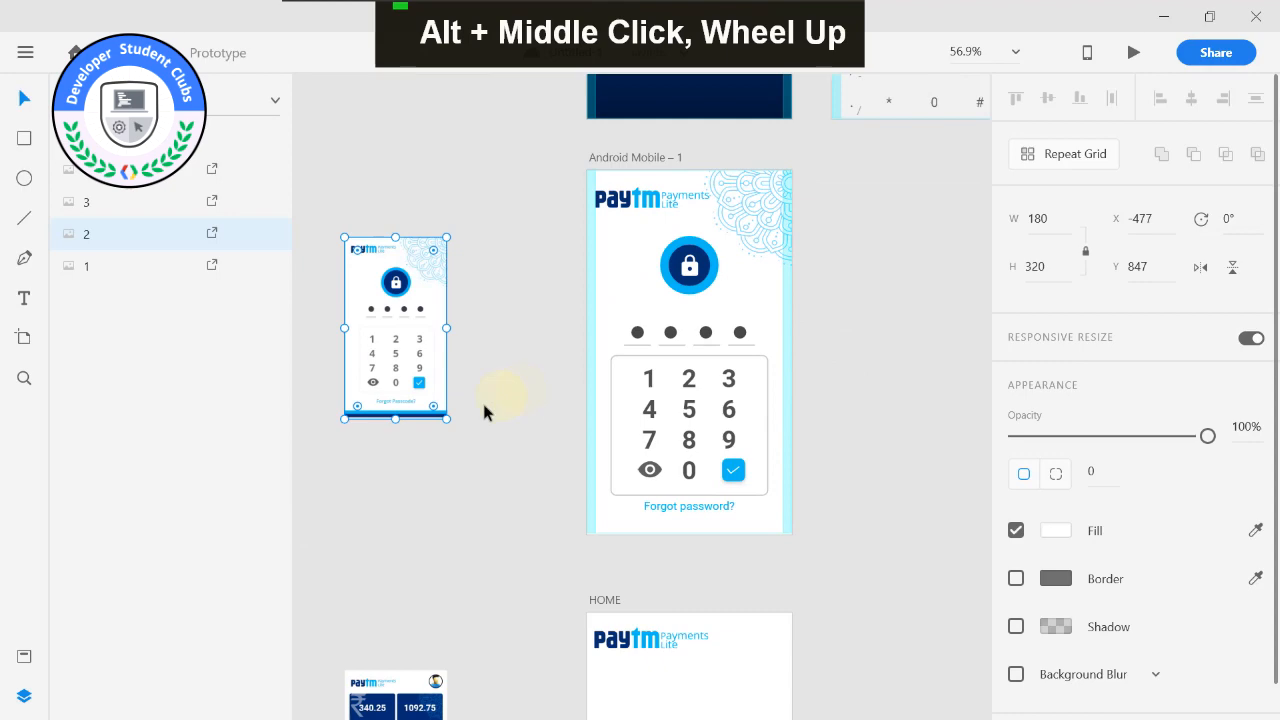
scroll(402, 417, "up", 3)
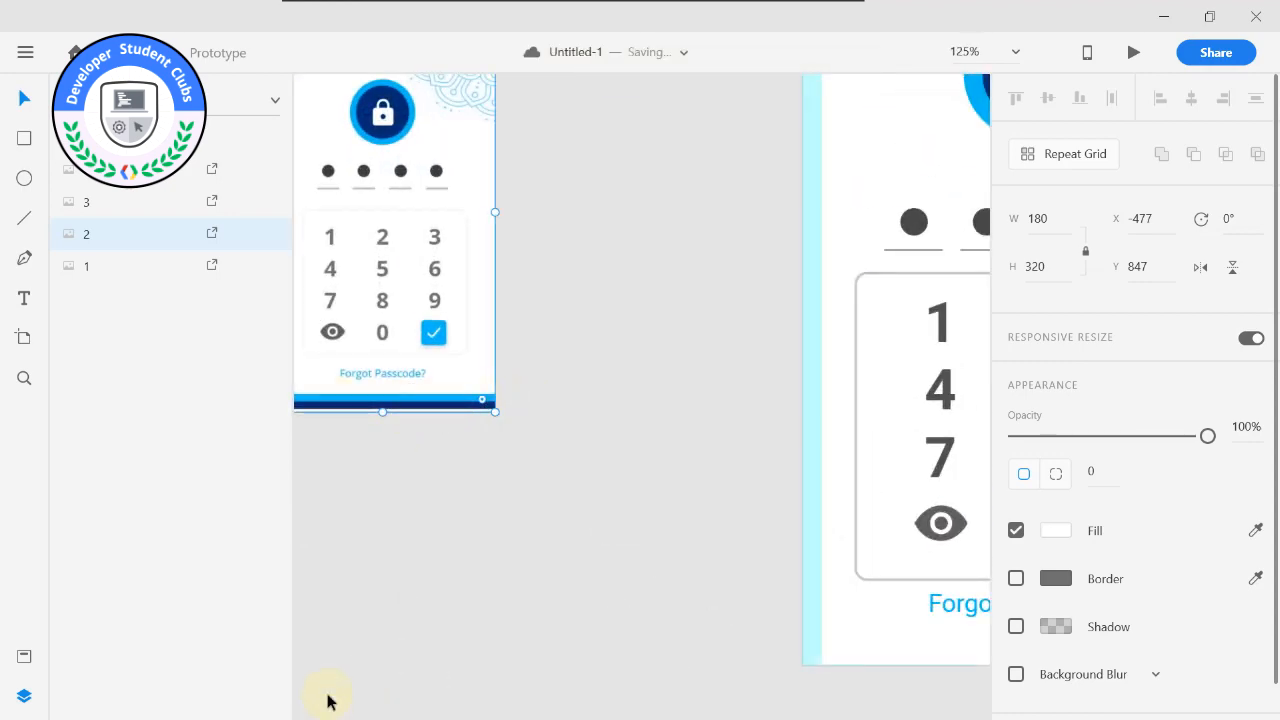
Import footer style baar.png from the OTHERS source folder onto the passcode artboard.
key("super")
key("super")
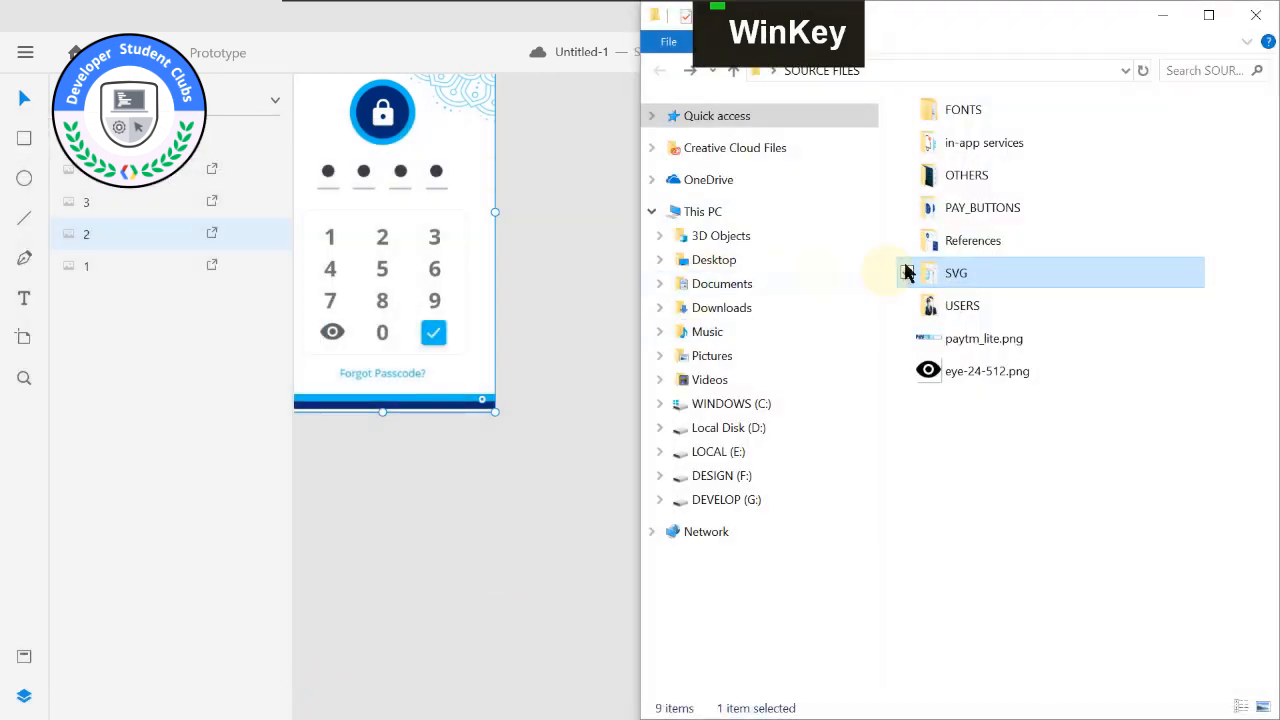
left_click(985, 206)
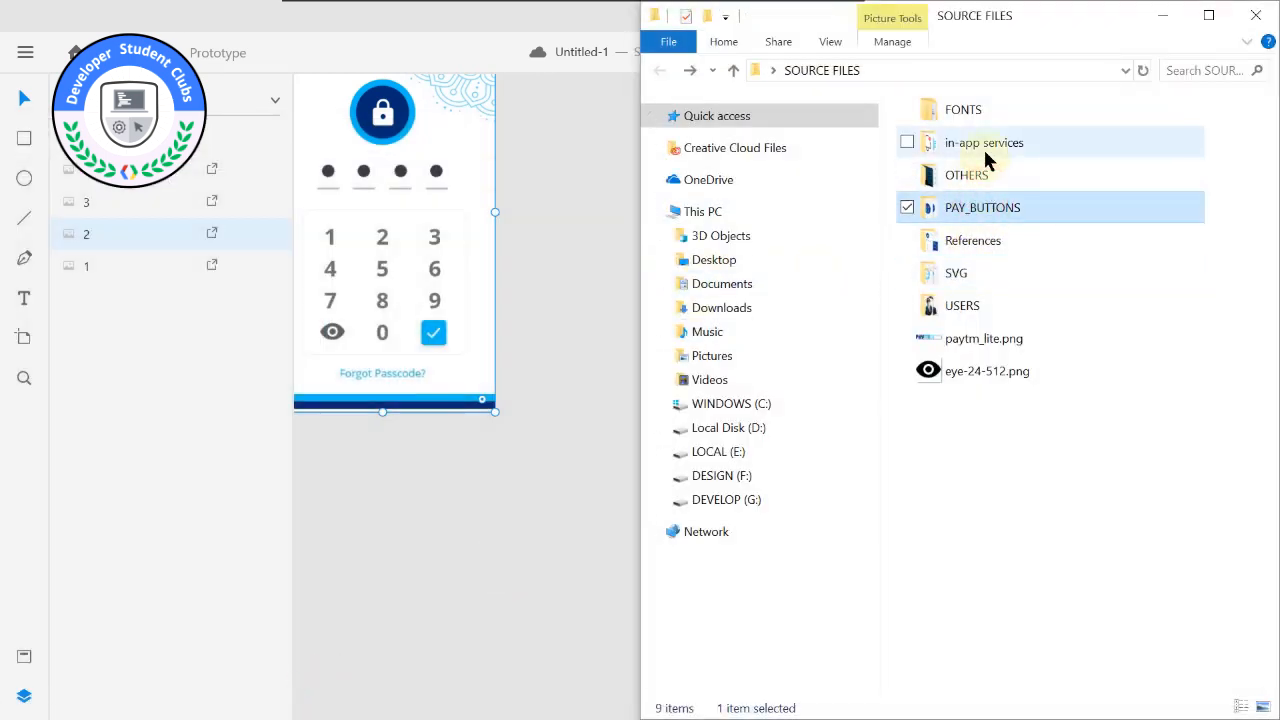
double_click(988, 172)
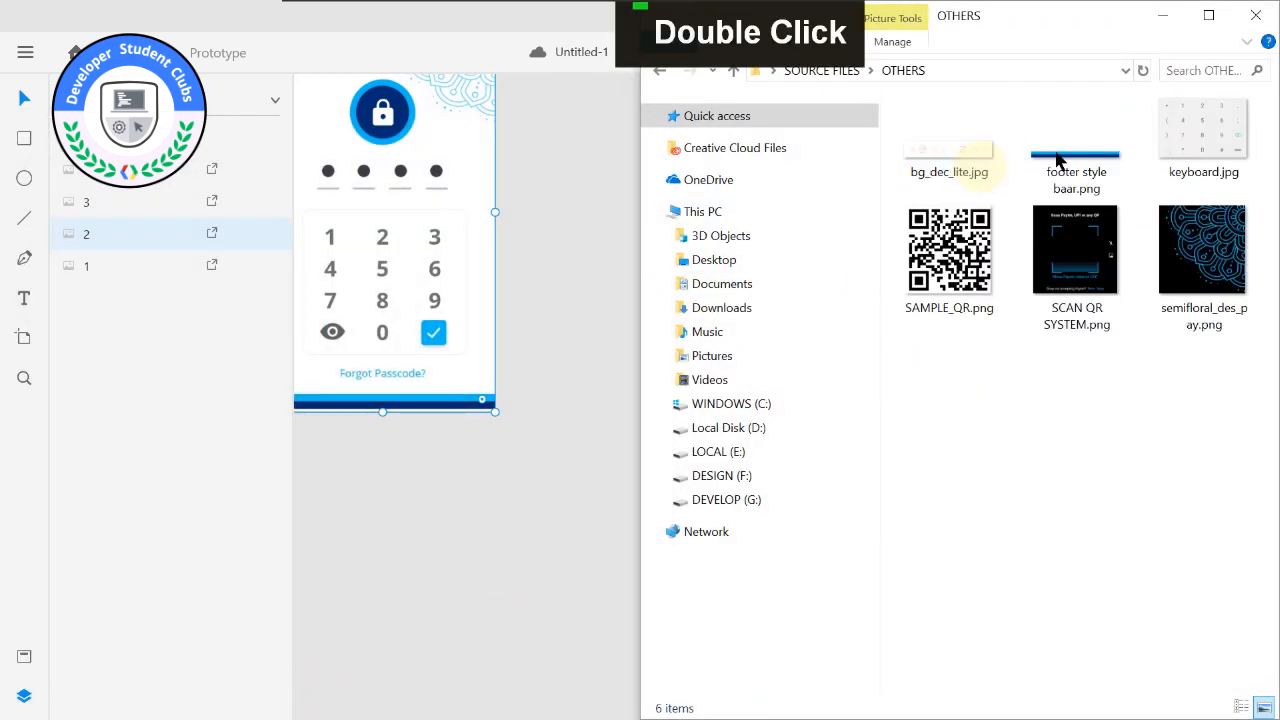
left_click_drag(1060, 163, 487, 516)
Scale the footer bar image to 360 × 24 and align it with the passcode artboard's bottom edge at X 0, Y 617.5.
scroll(523, 477, "down", 3)
left_click(530, 438, "alt")
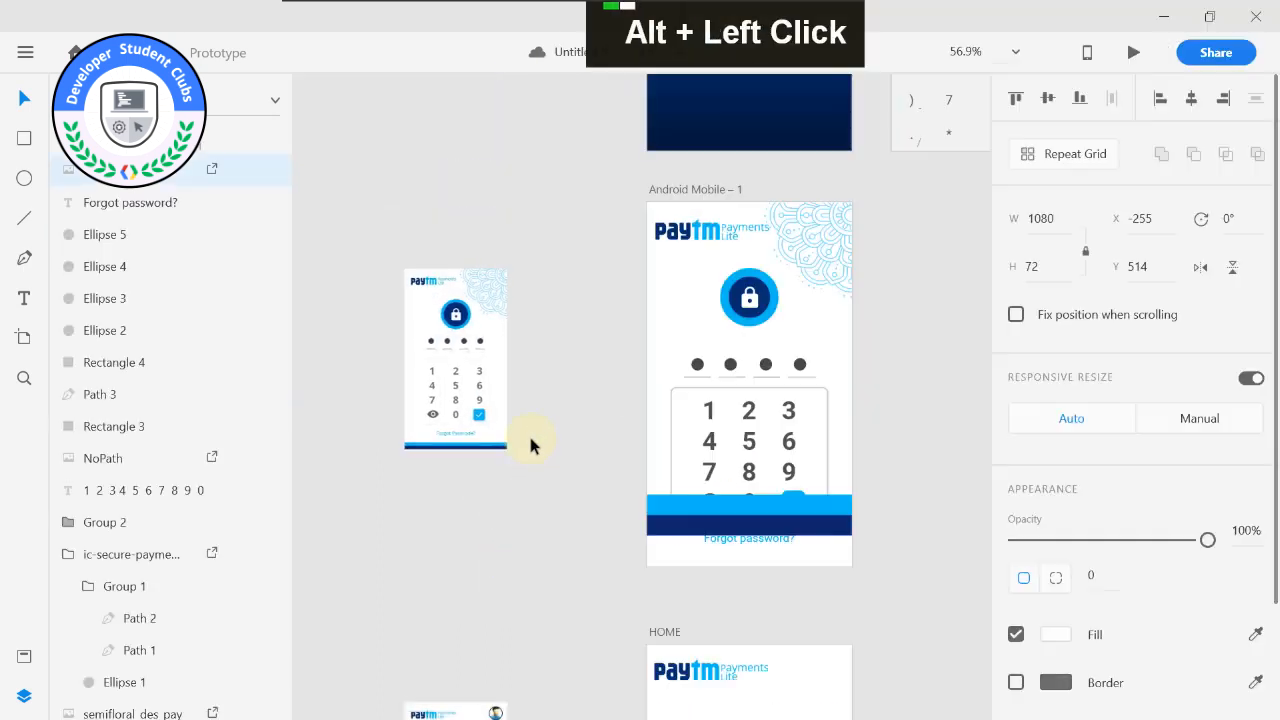
left_click_drag(708, 510, 700, 529)
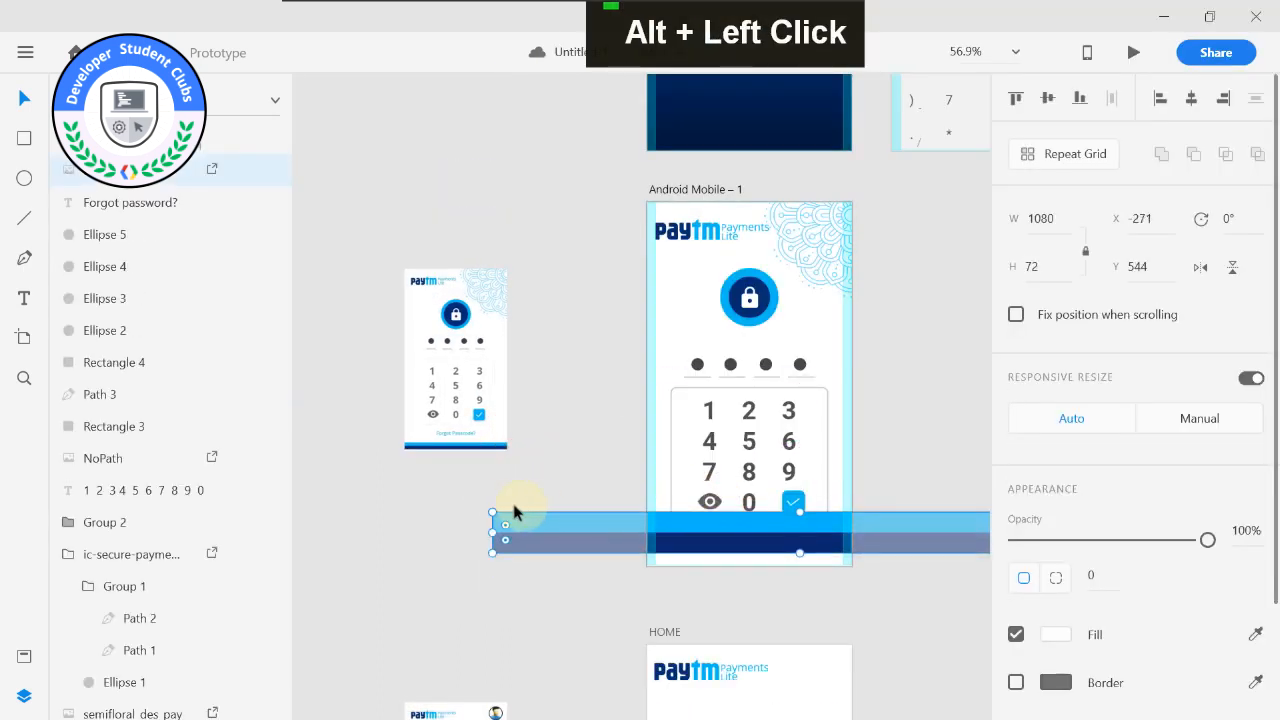
left_click_drag(492, 511, 673, 566)
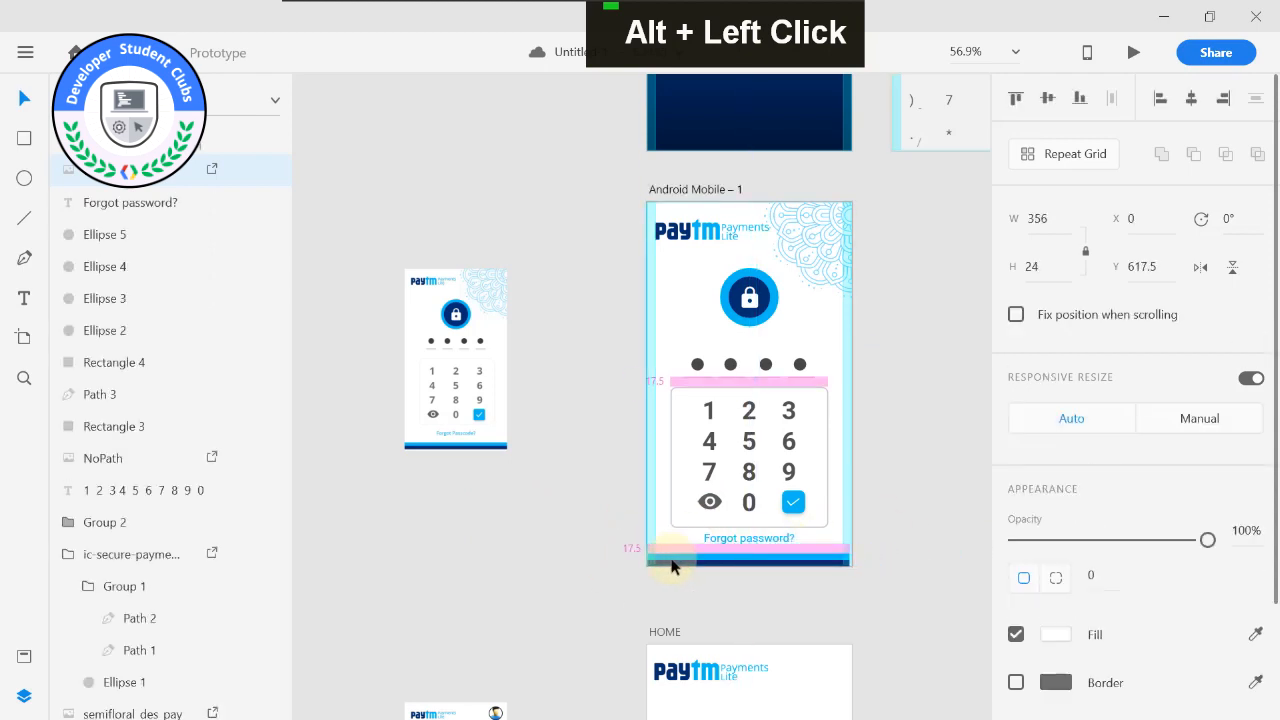
scroll(845, 567, "up", 4)
left_click_drag(846, 541, 856, 537)
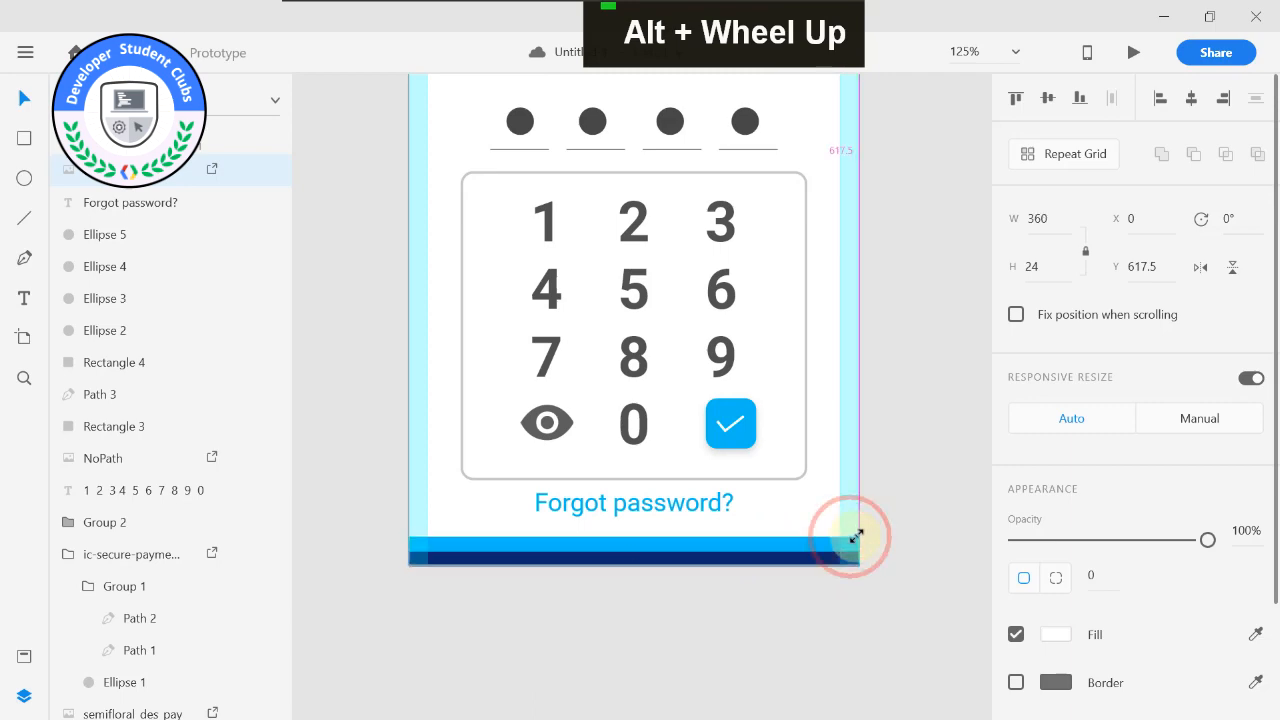
left_click(897, 525)
Move the passcode dots, keypad and Forgot password text together up to Y 260 on the passcode artboard.
scroll(777, 437, "down", 4)
scroll(794, 427, "up", 1)
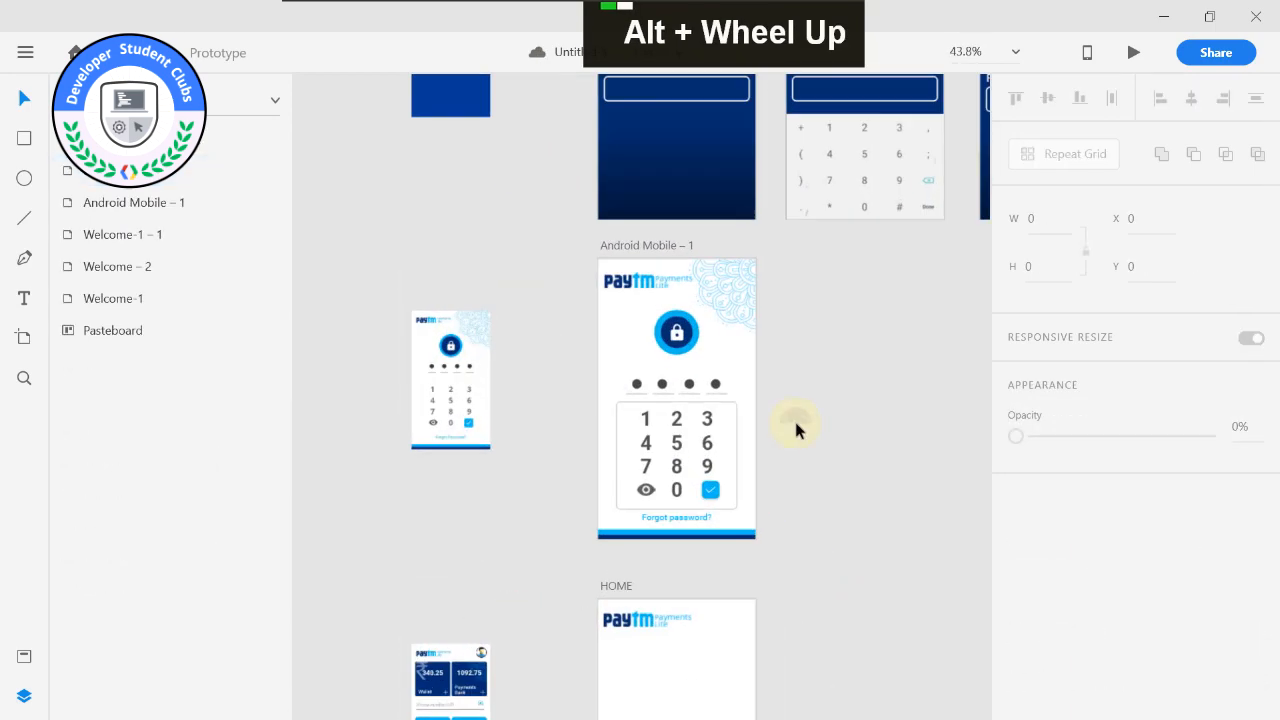
scroll(796, 427, "up", 2, "alt")
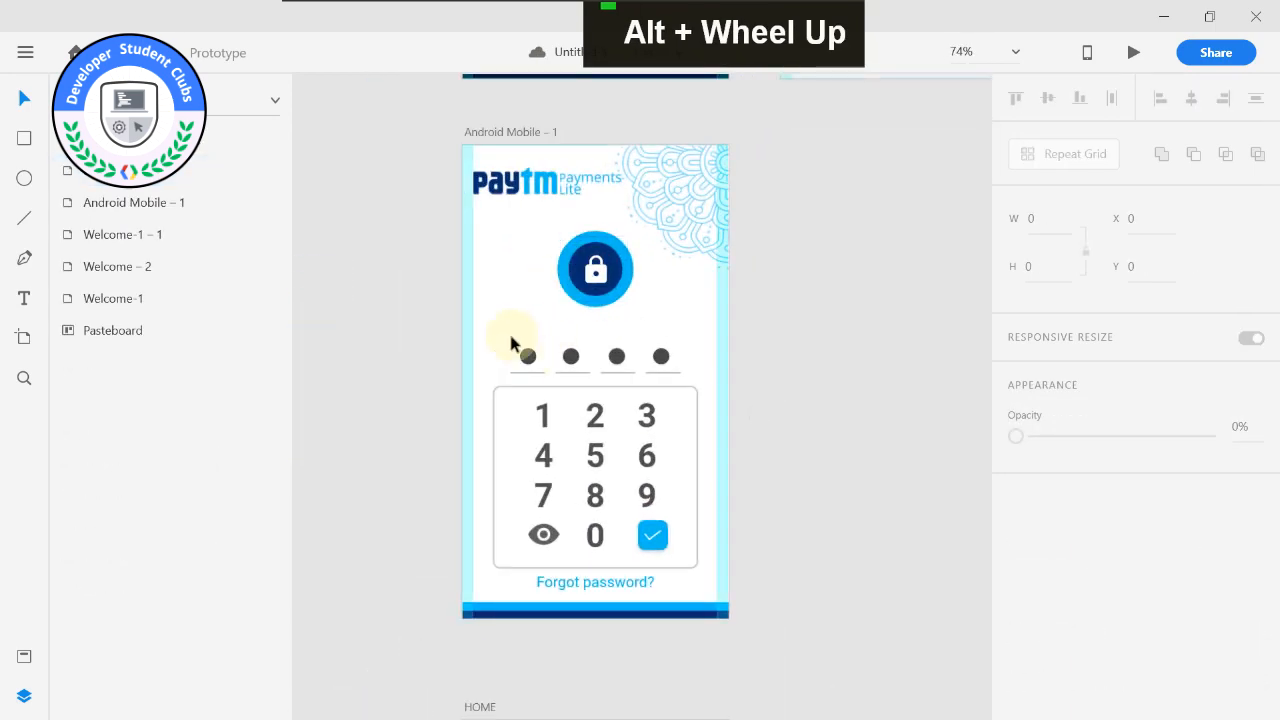
left_click_drag(500, 338, 702, 598)
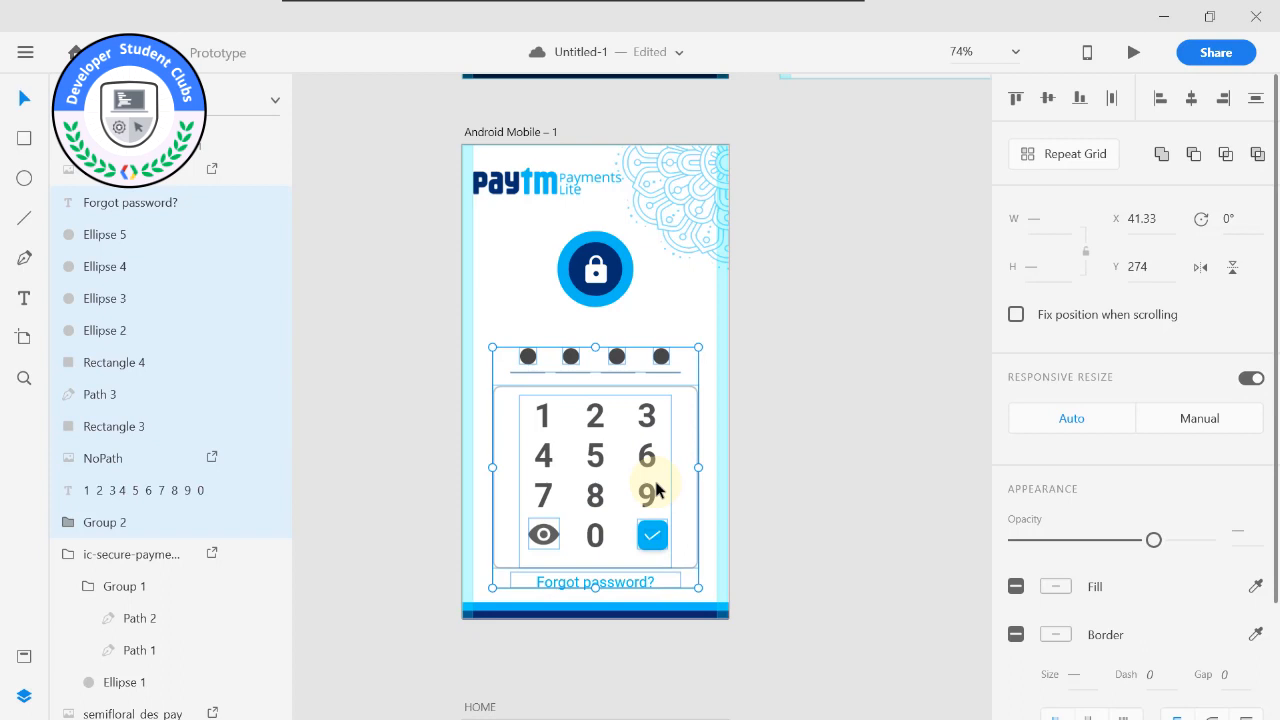
key("Up")
key("Up")
key("Up")
key("Up")
key("Up")
key("Up")
key("Up")
key("Up")
key("Up")
key("Up")
key("Up")
key("Up")
key("Up")
key("Up")
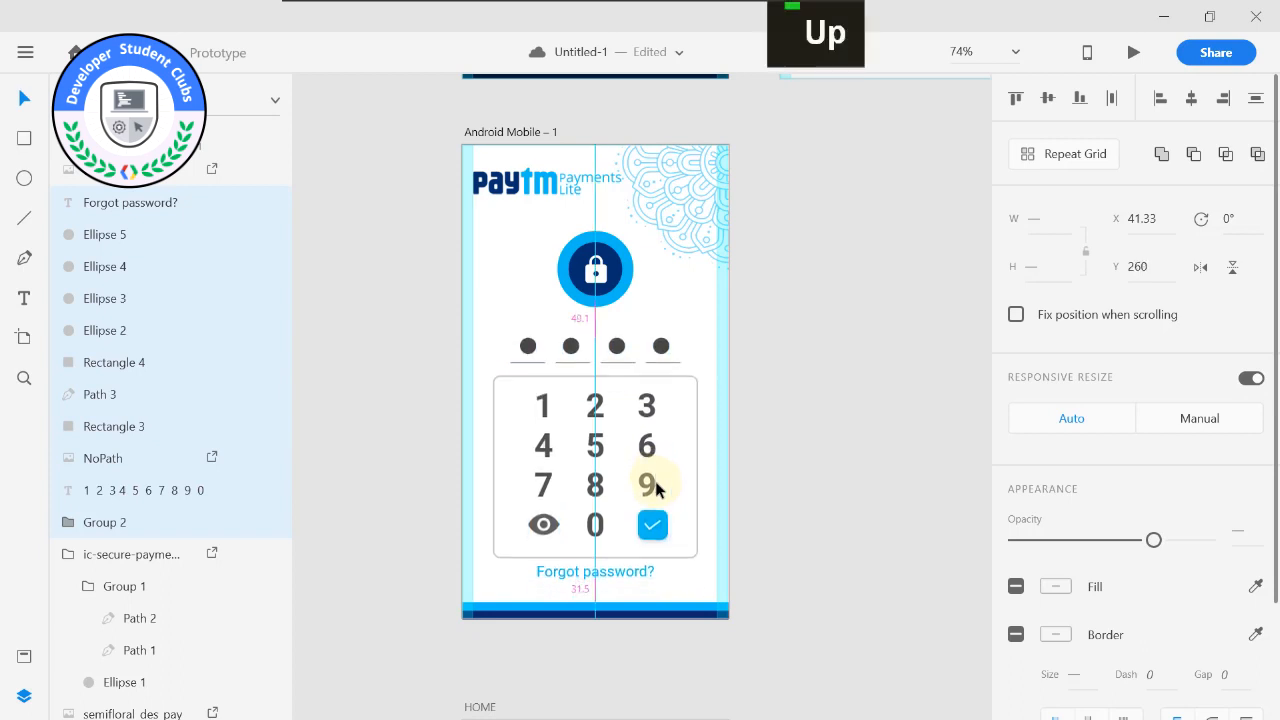
left_click(866, 477)
Adjust the second passcode dot's position above its underline to X 137, Y 260.
scroll(754, 366, "down", 3)
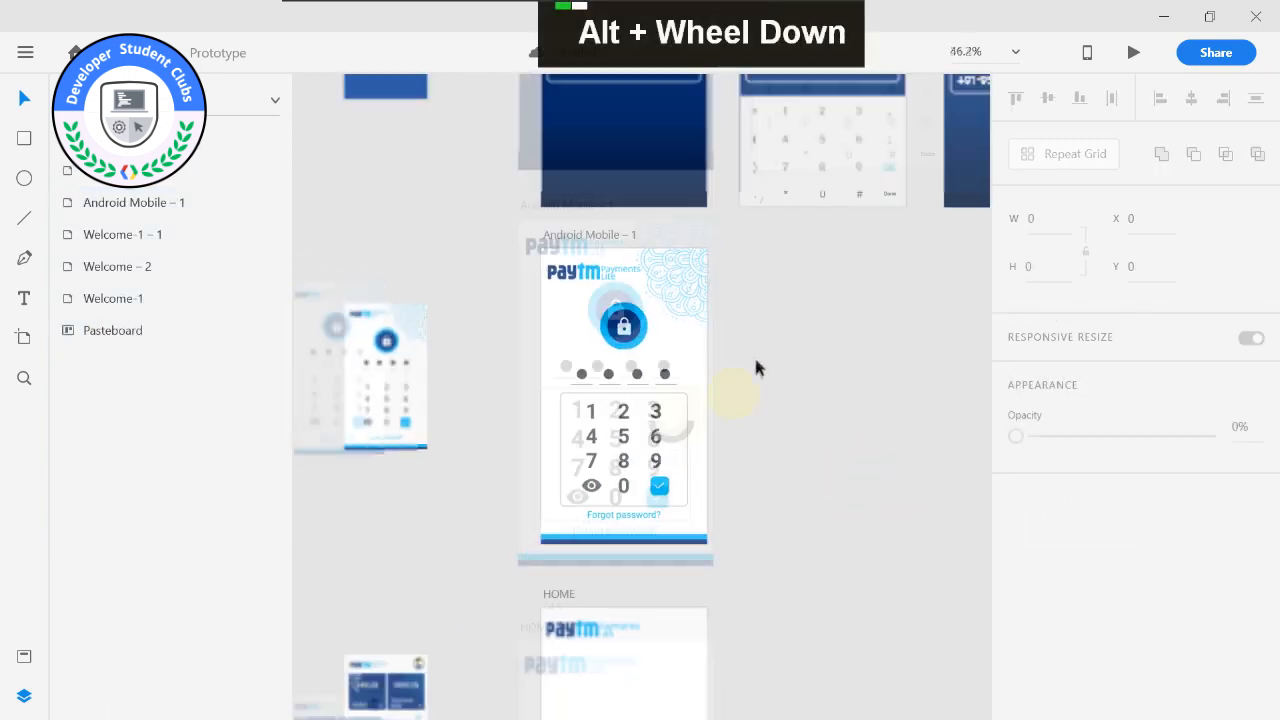
scroll(609, 363, "up", 4)
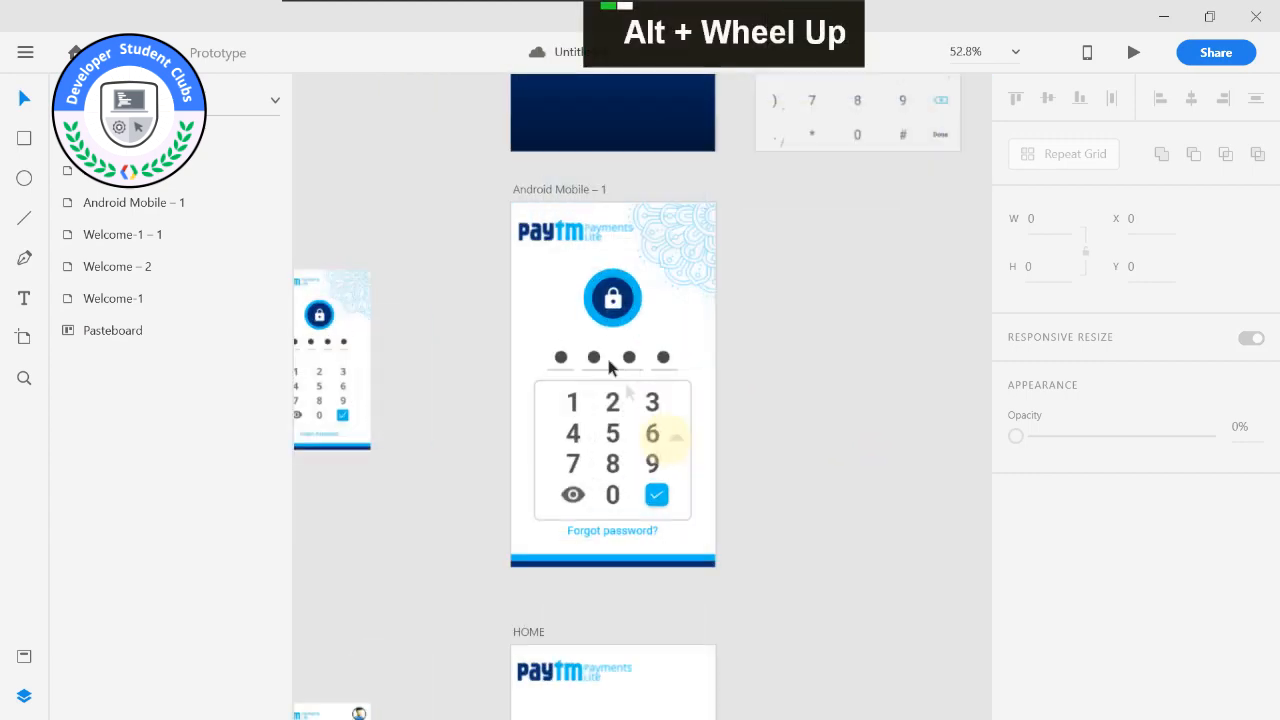
scroll(426, 357, "down", 1)
scroll(426, 345, "up", 3)
scroll(500, 290, "up", 3)
left_click(742, 242)
left_click_drag(740, 260, 737, 259)
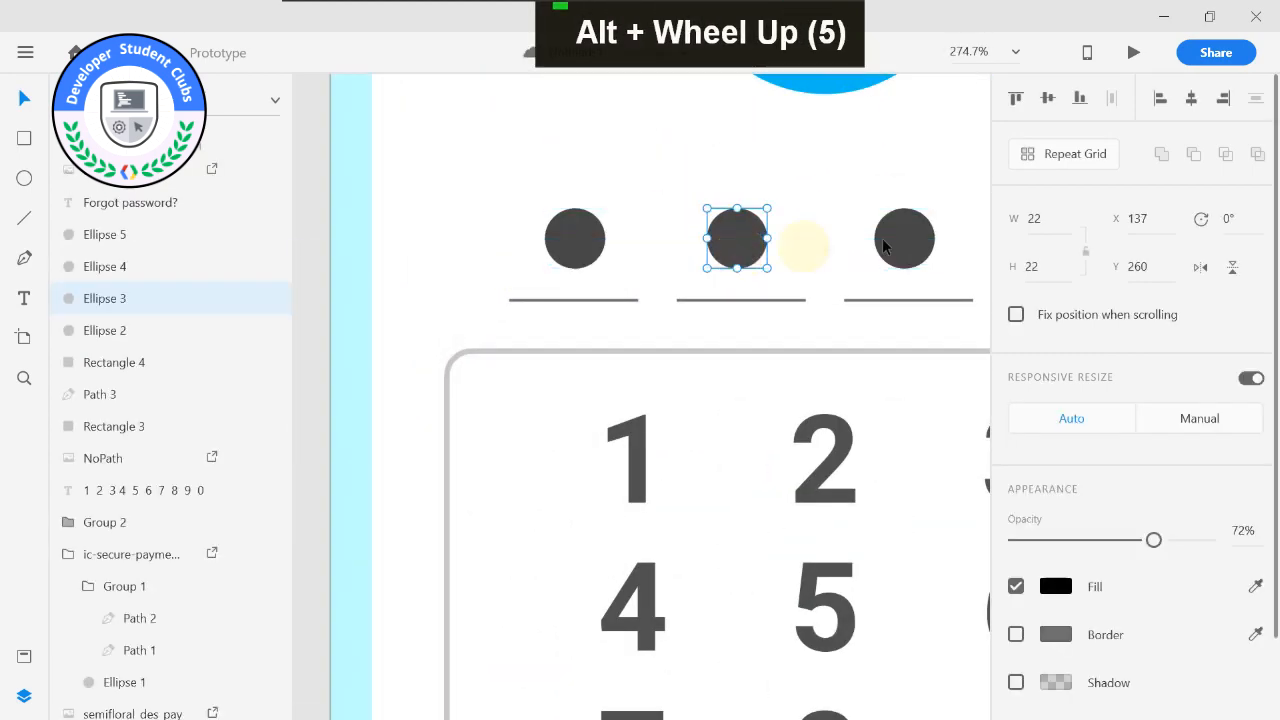
scroll(634, 389, "down", 8)
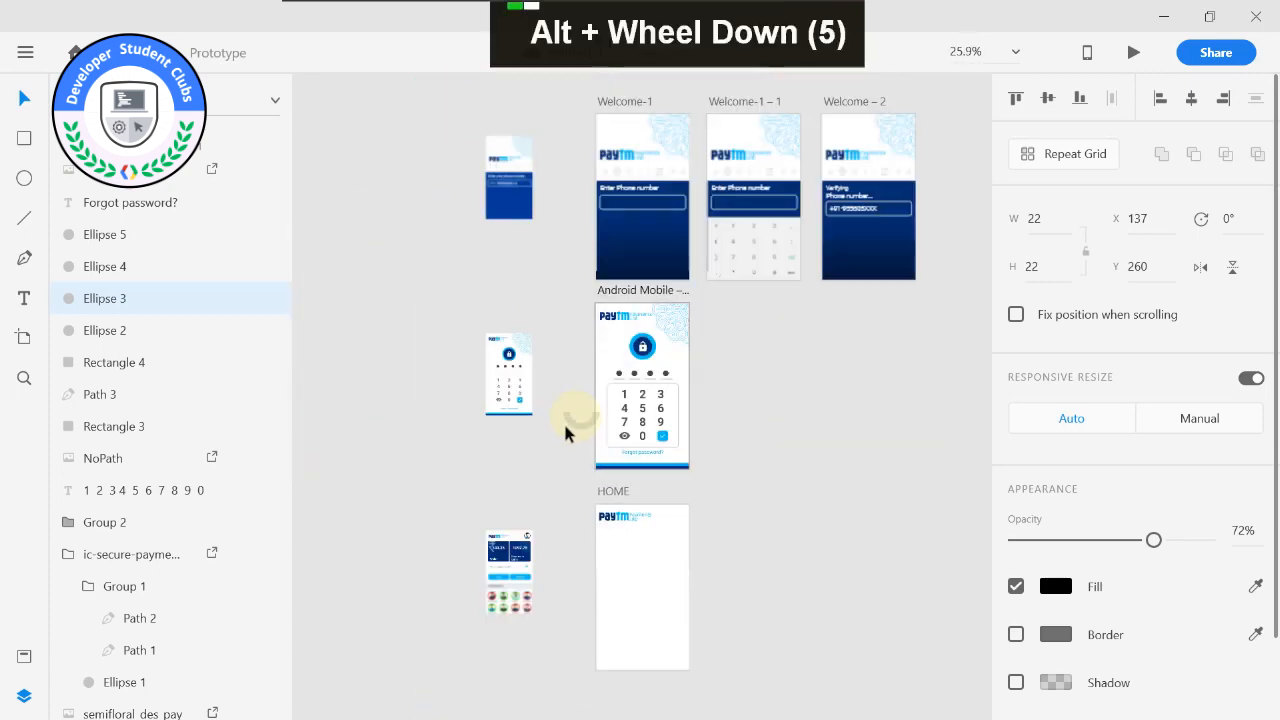
Copy the footer bar from the passcode artboard into the HOME artboard at X 0, Y 617.5.
middle_click(565, 425)
scroll(552, 371, "up", 3)
left_click(632, 356)
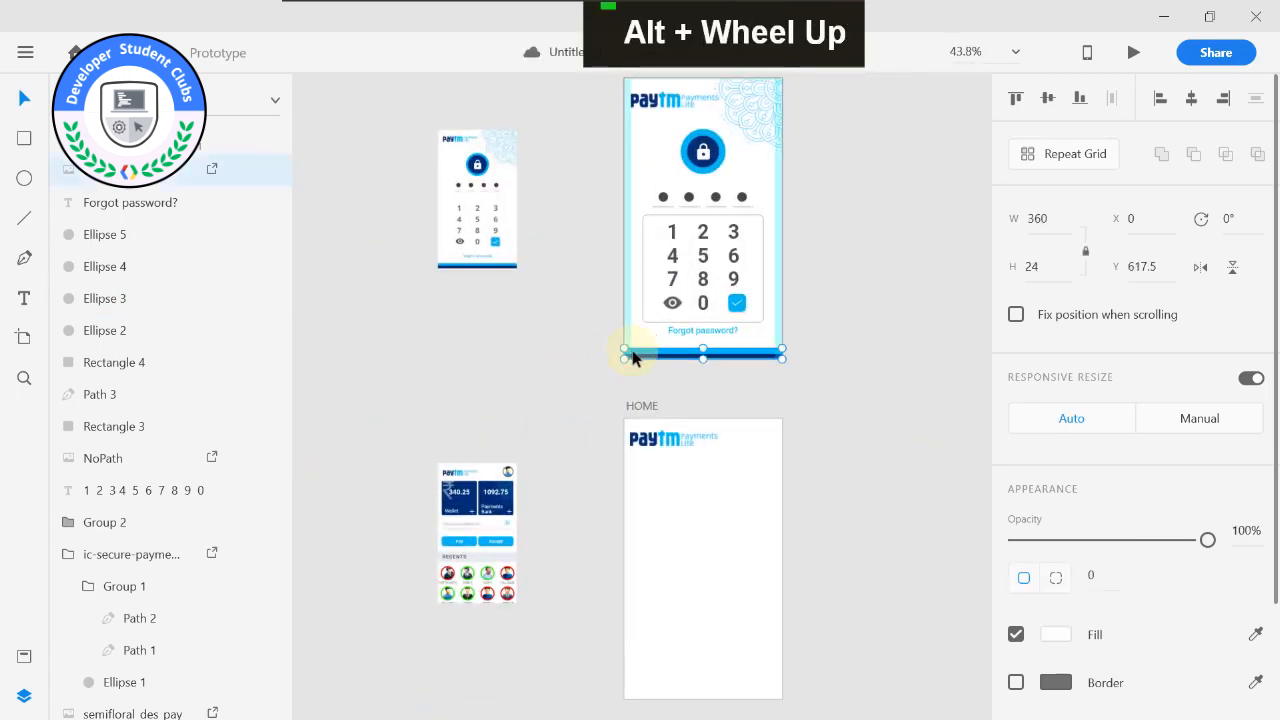
key("ctrl+c")
left_click(658, 540)
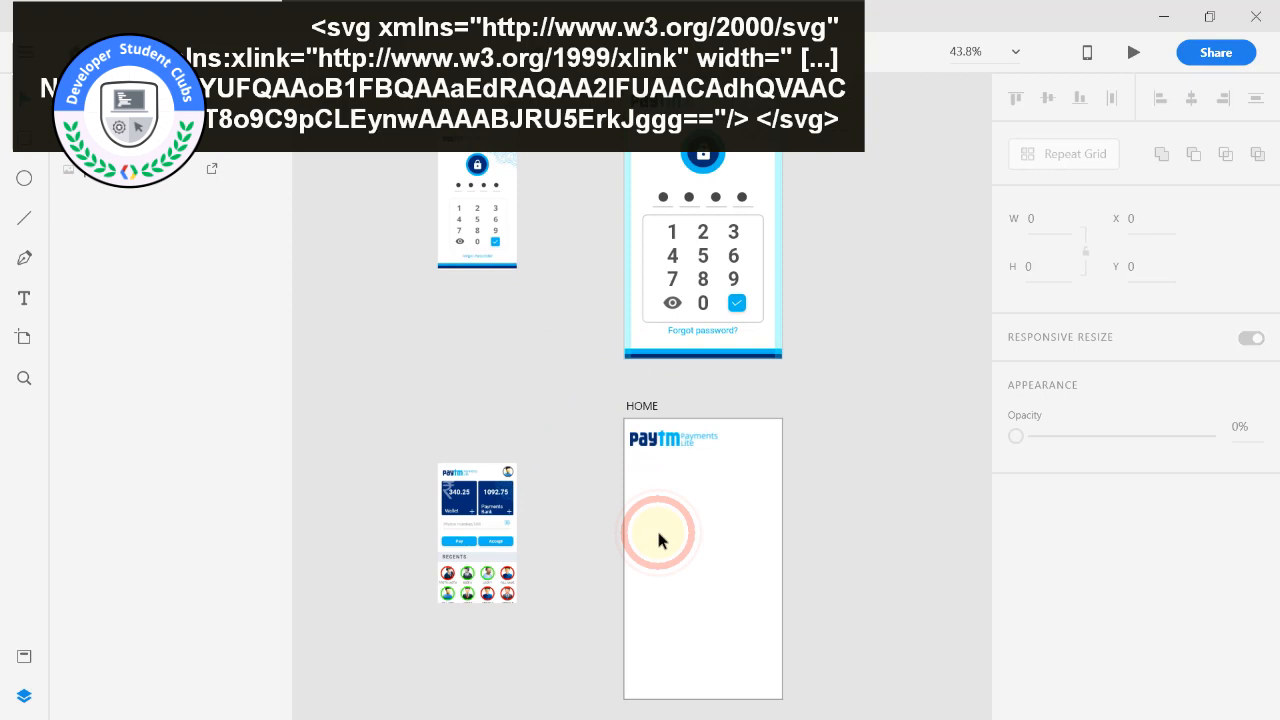
scroll(652, 358, "up", 3)
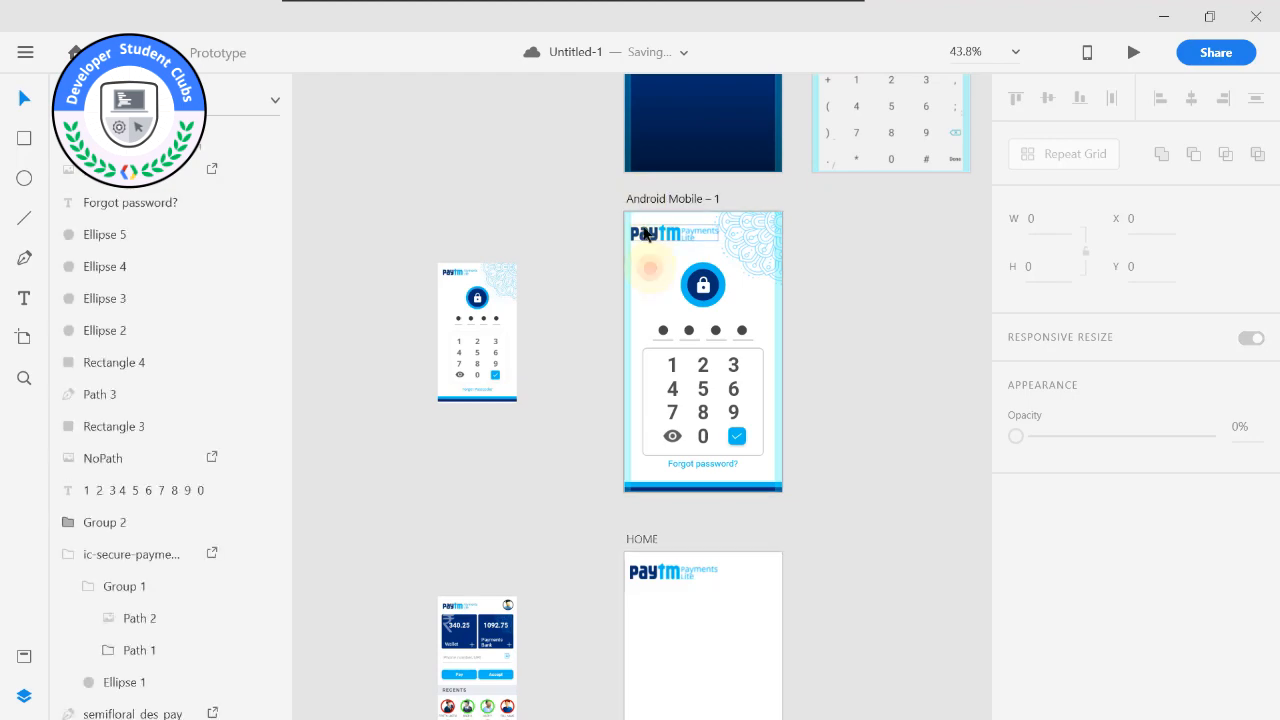
left_click(641, 200)
left_click(659, 490)
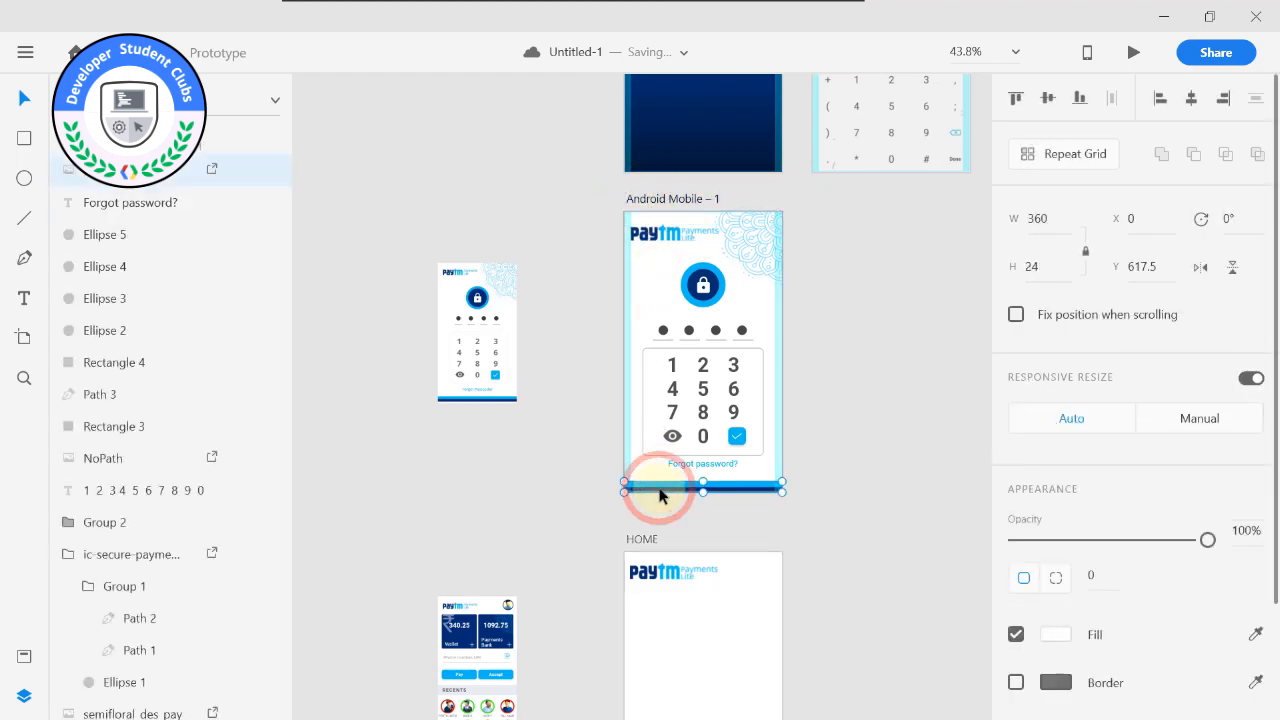
key("ctrl")
key("ctrl+c")
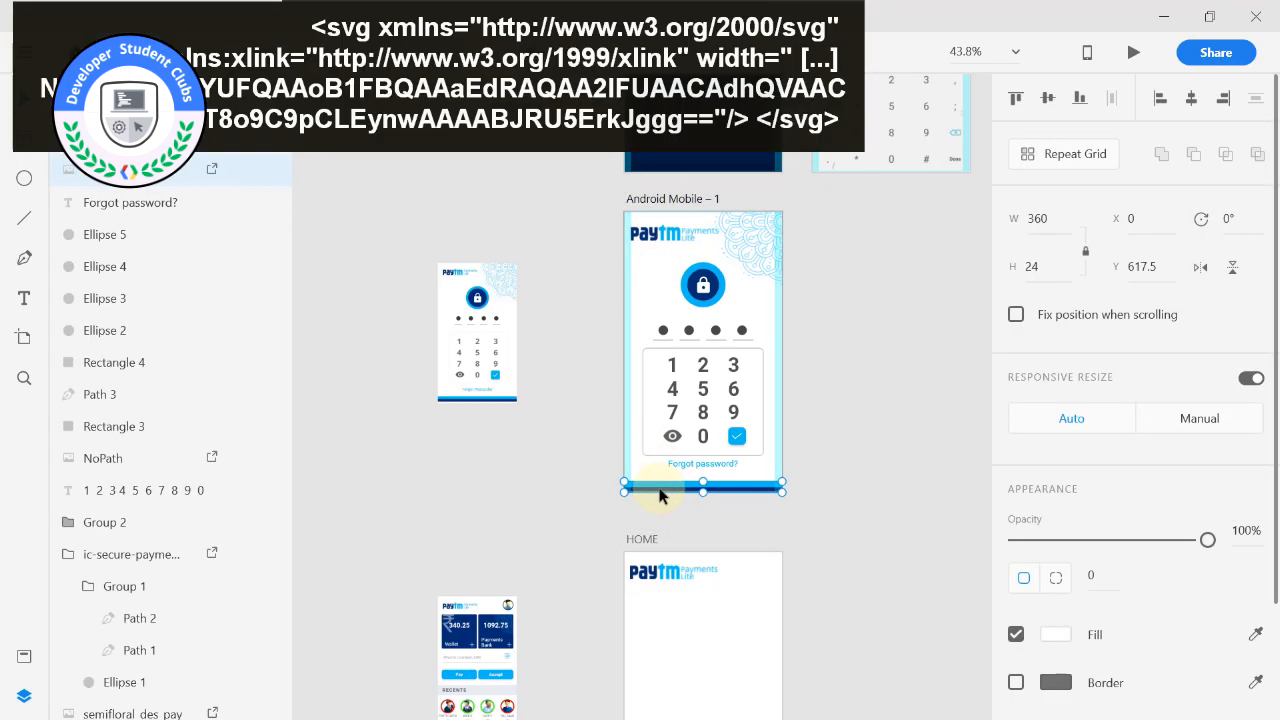
scroll(659, 485, "down", 2)
scroll(659, 481, "down", 4)
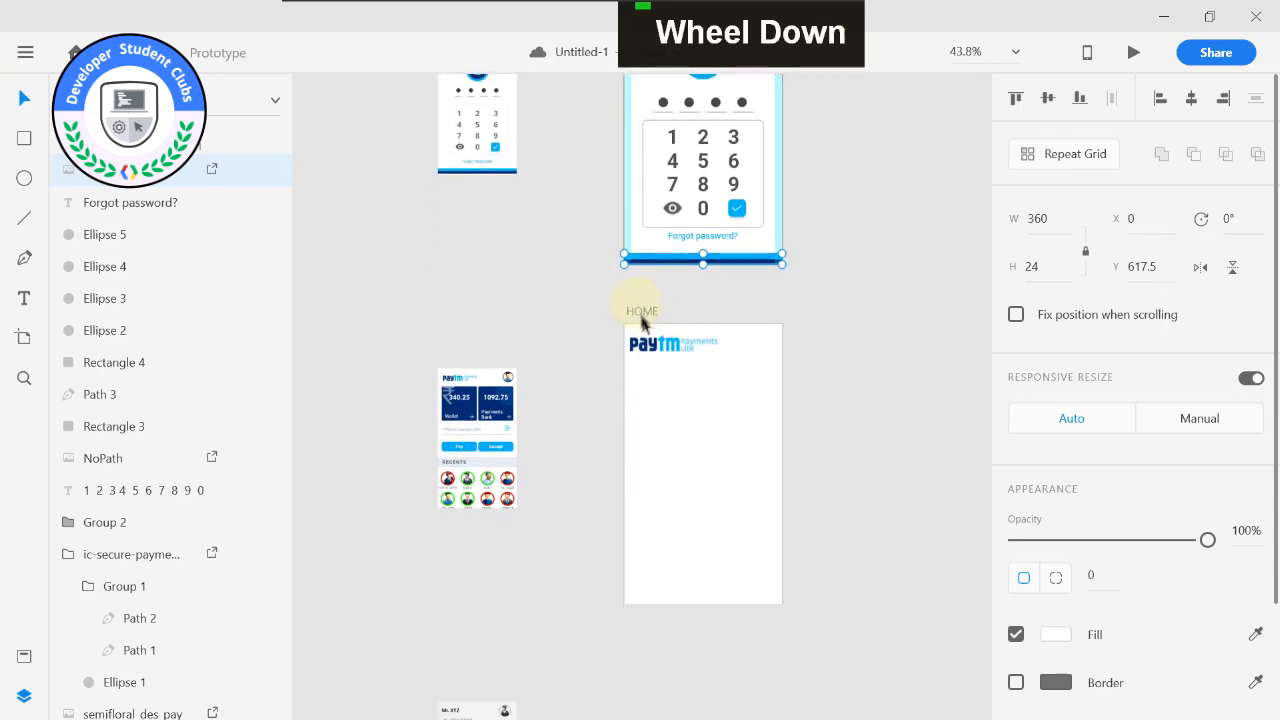
left_click(641, 313)
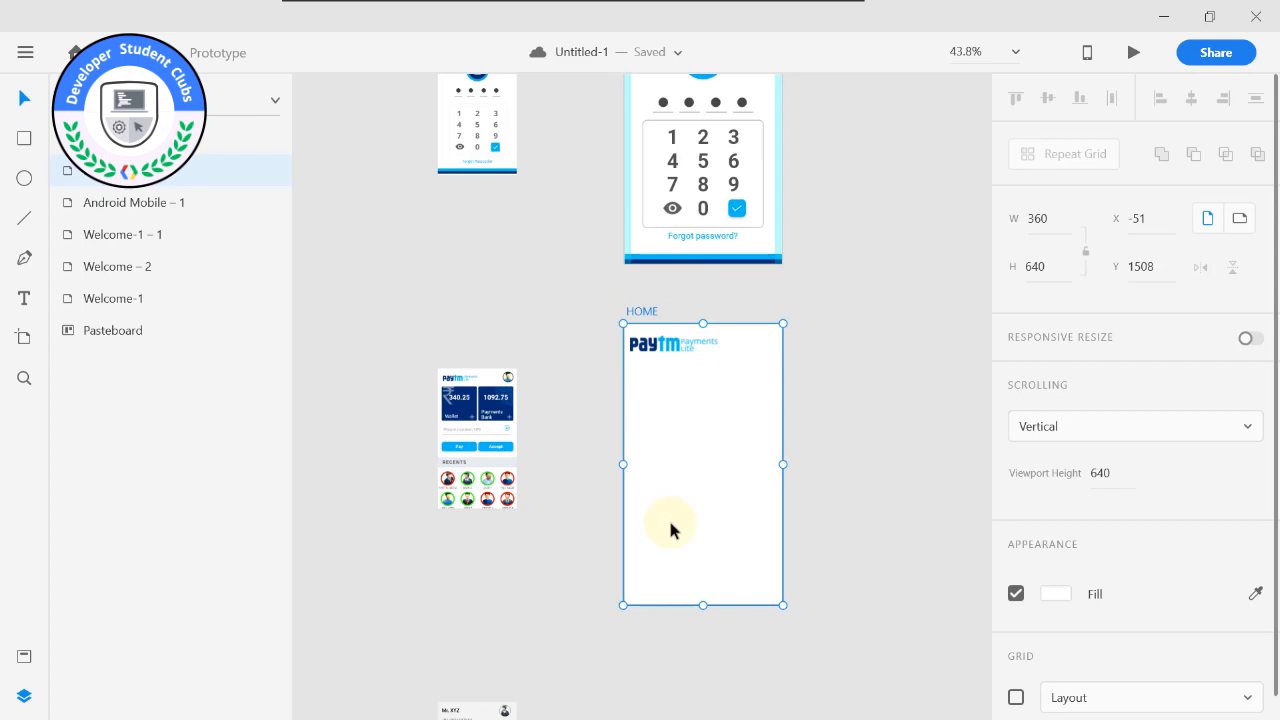
key("ctrl+v")
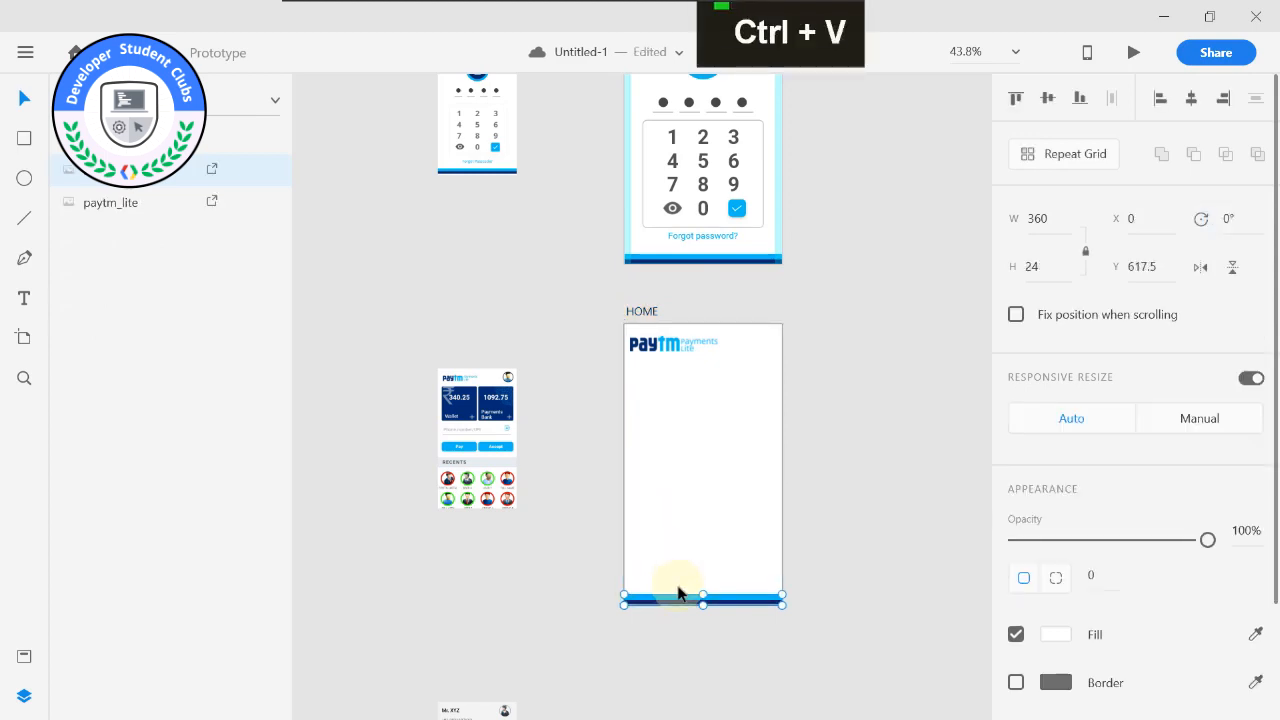
Draw a square of about 134 × 134 below the logo on the HOME artboard, at about X 23, Y 107.
scroll(677, 590, "up", 2, "alt")
scroll(491, 343, "down", 2, "alt")
middle_click(491, 343)
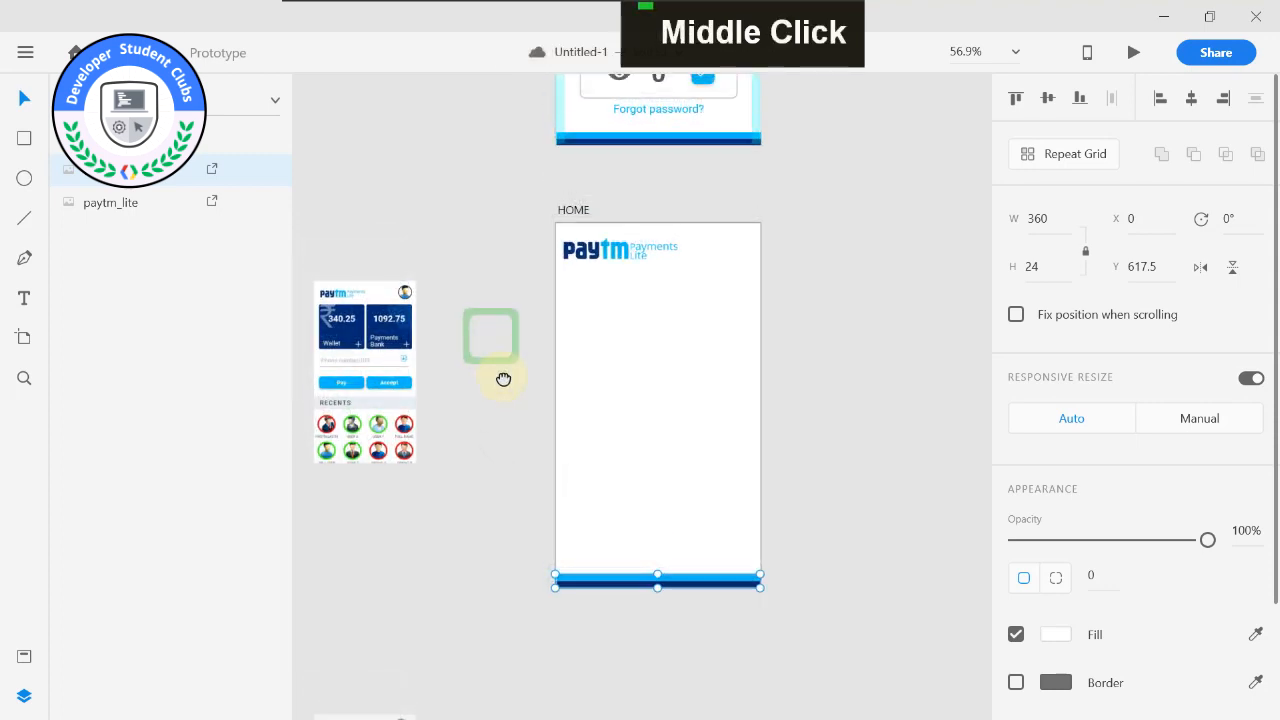
scroll(363, 200, "up", 2, "alt")
scroll(408, 211, "up", 2, "alt")
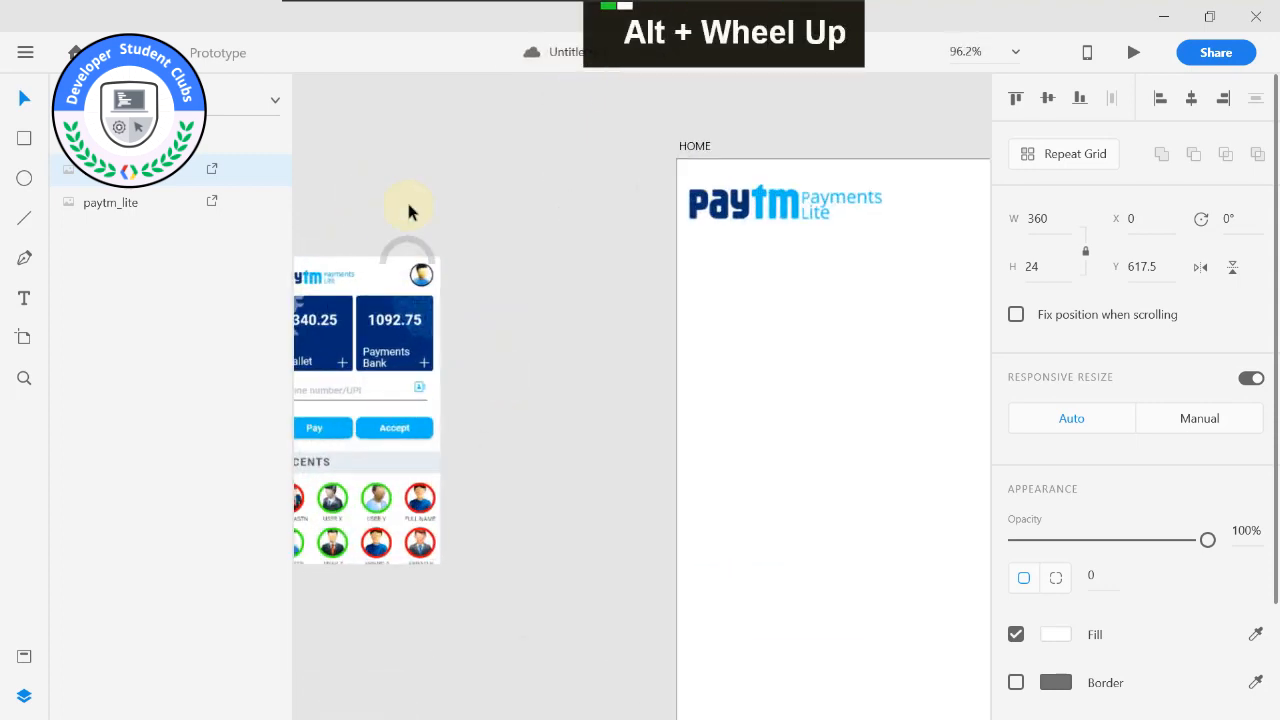
middle_click(408, 211, "alt")
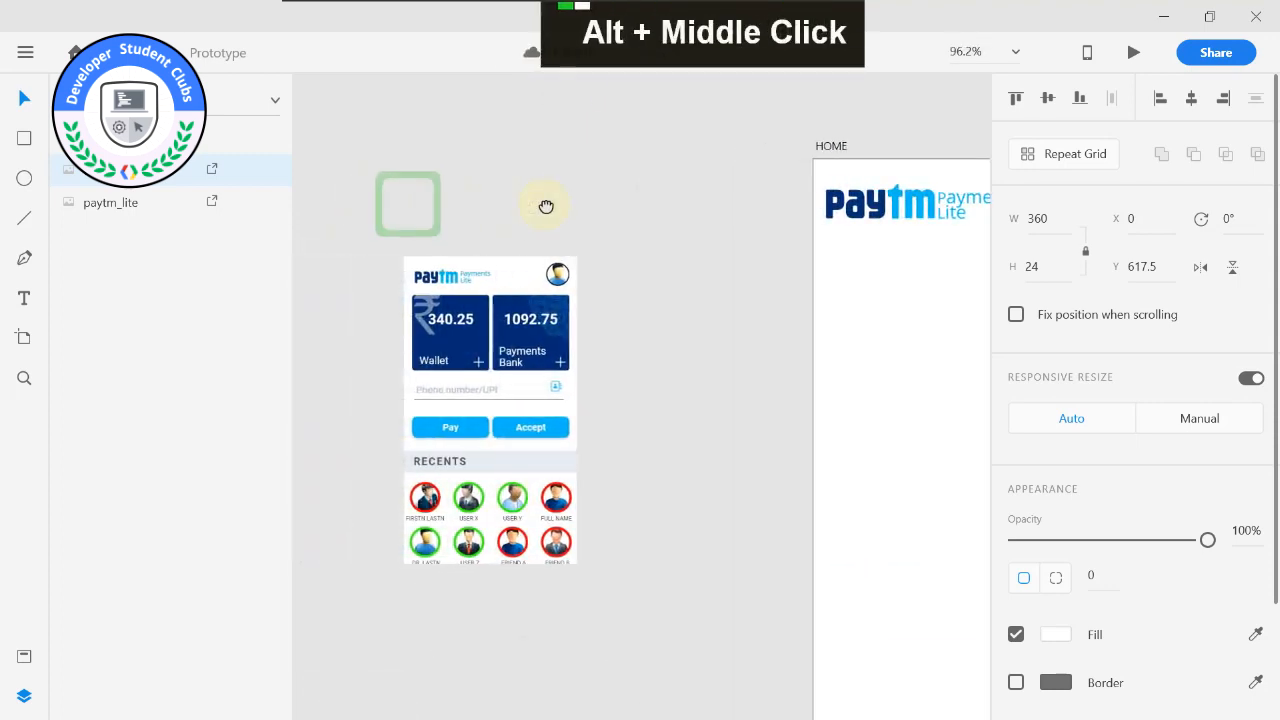
middle_click(647, 332)
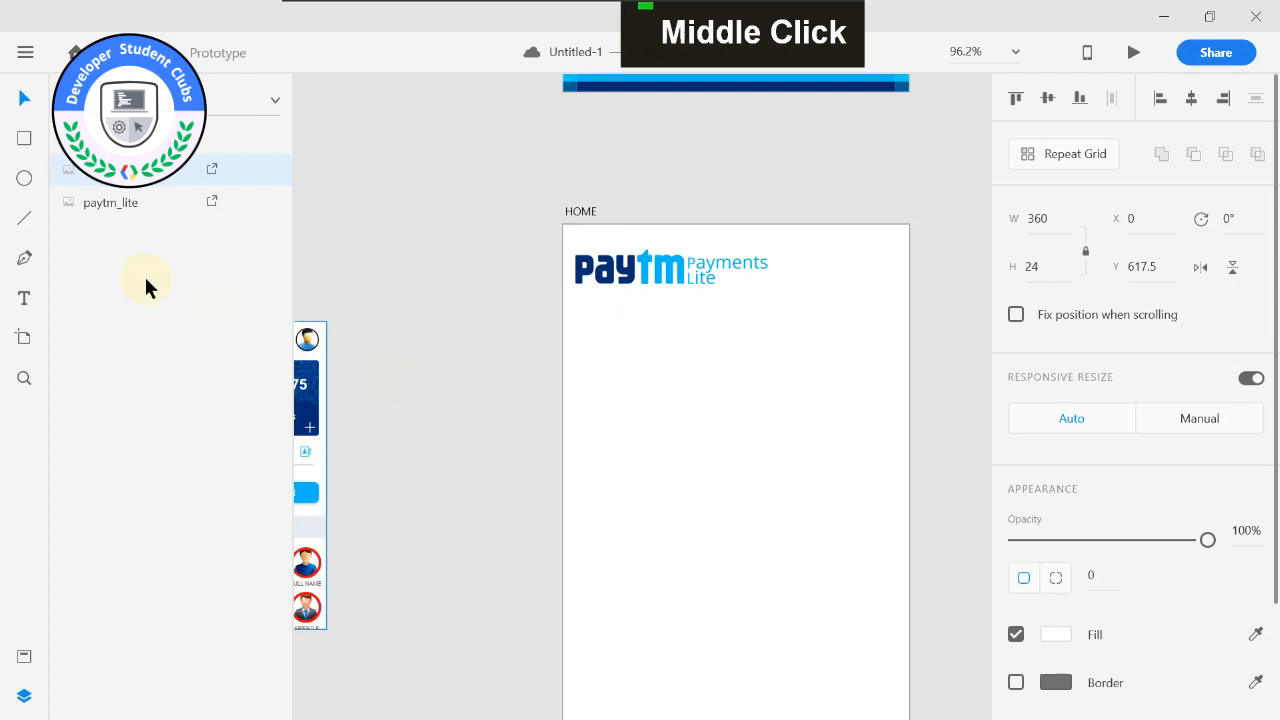
left_click(24, 139)
key("Delete")
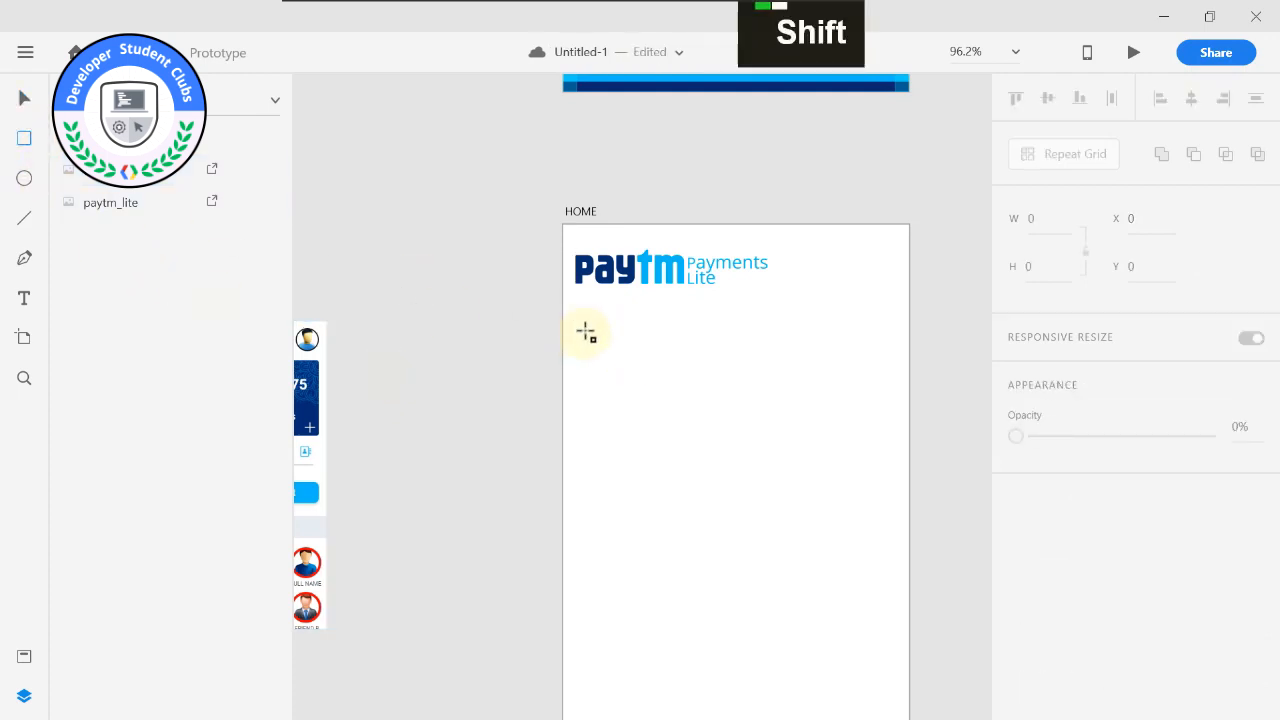
left_click_drag(586, 329, 734, 449)
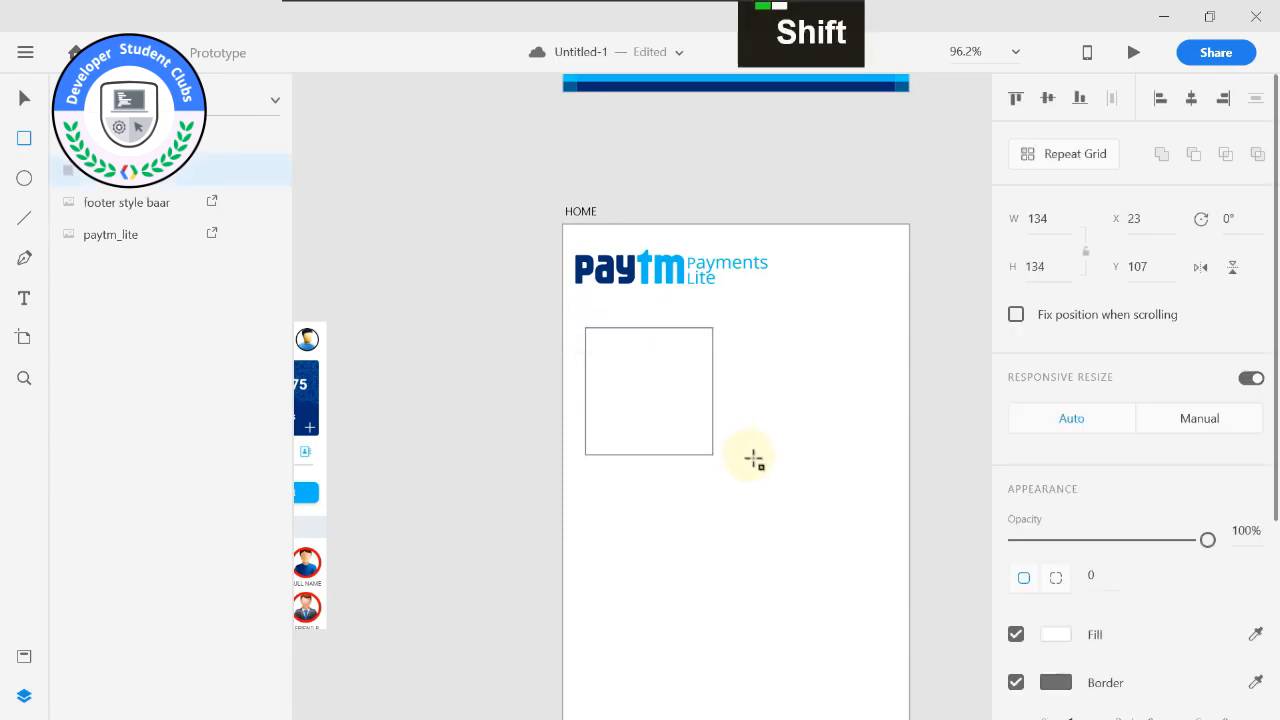
Enlarge the square below the logo on the HOME artboard and set its size to 160 × 160.
left_click_drag(777, 479, 781, 486)
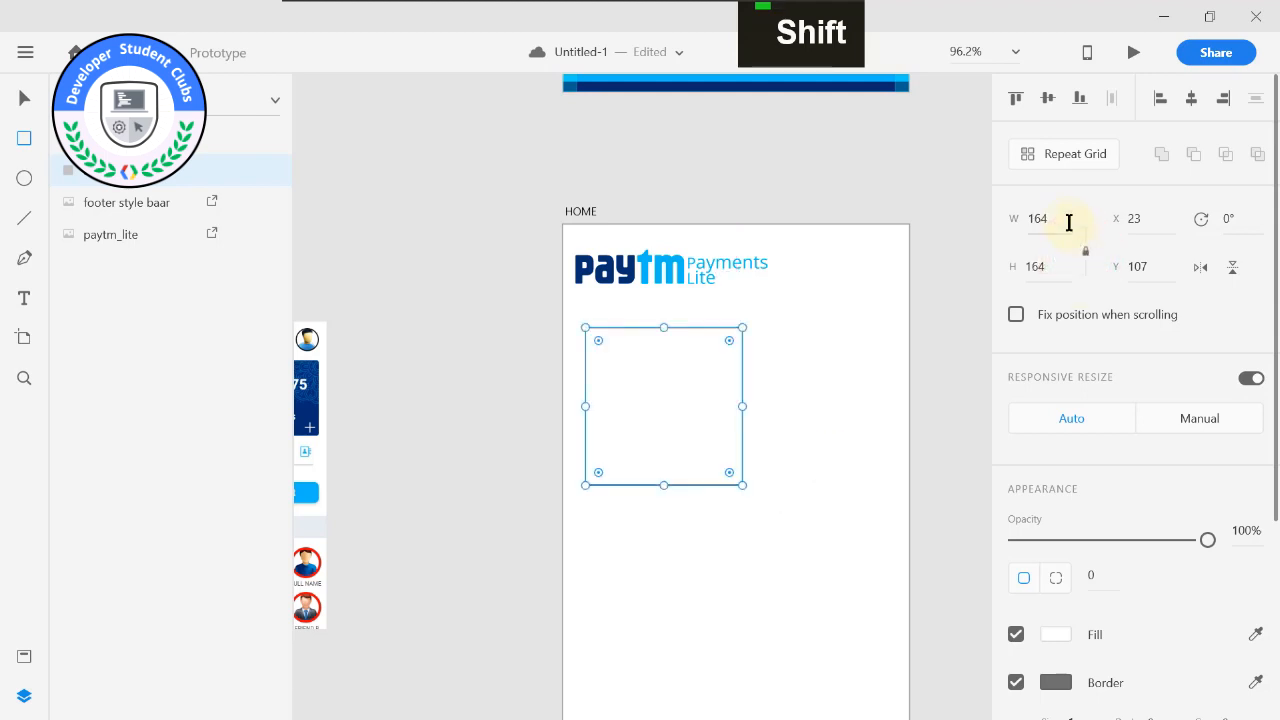
type("1")
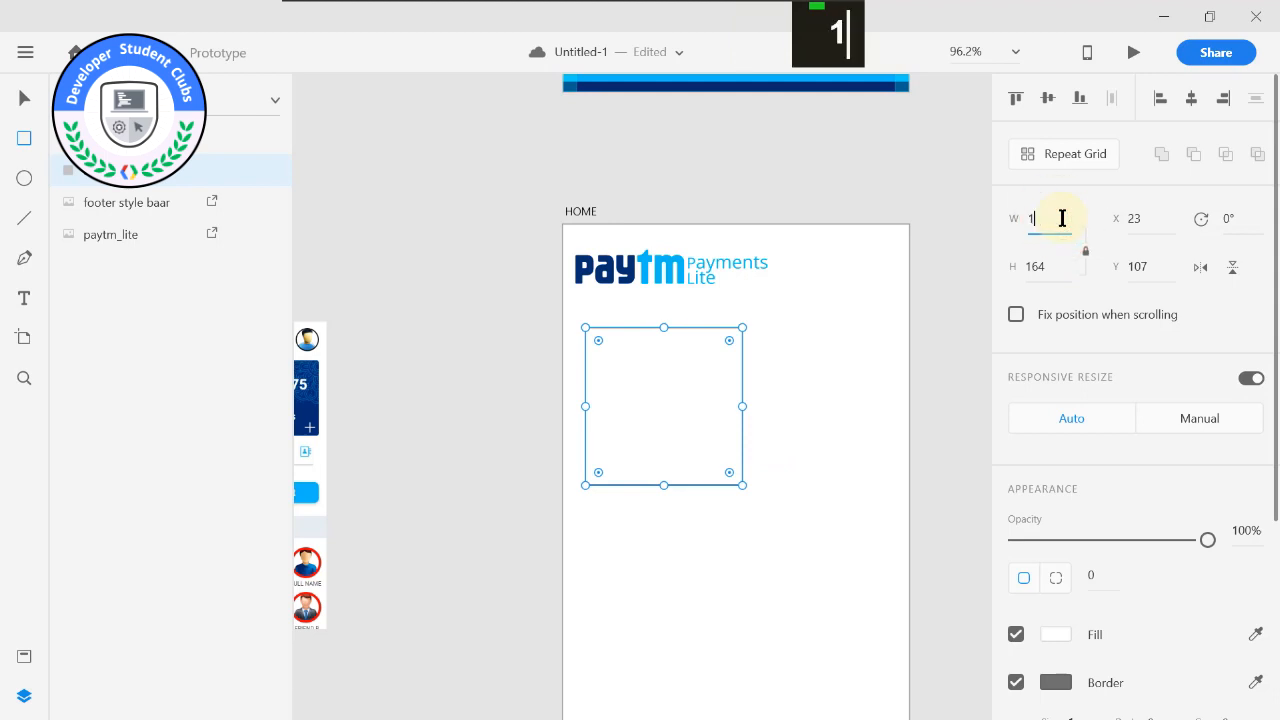
type("60")
key("Return")
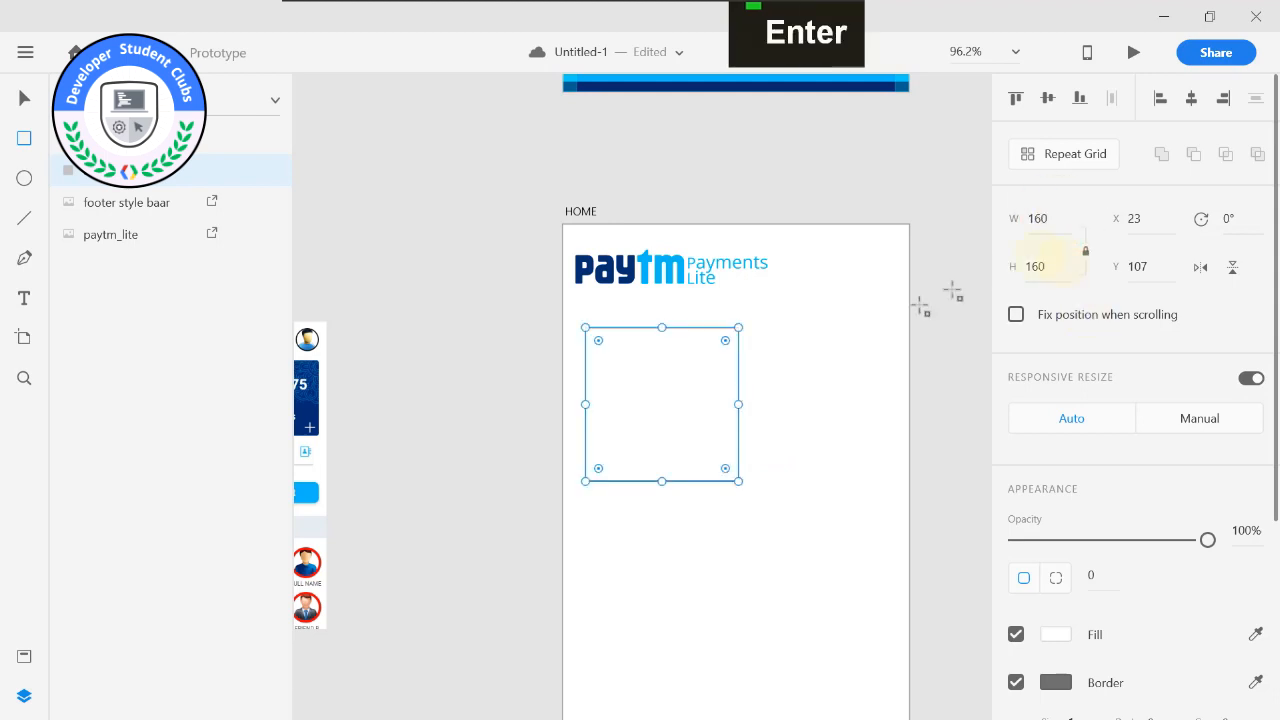
Round the square's corners with a radius of 10.
key("ctrl")
scroll(1045, 555, "down", 1)
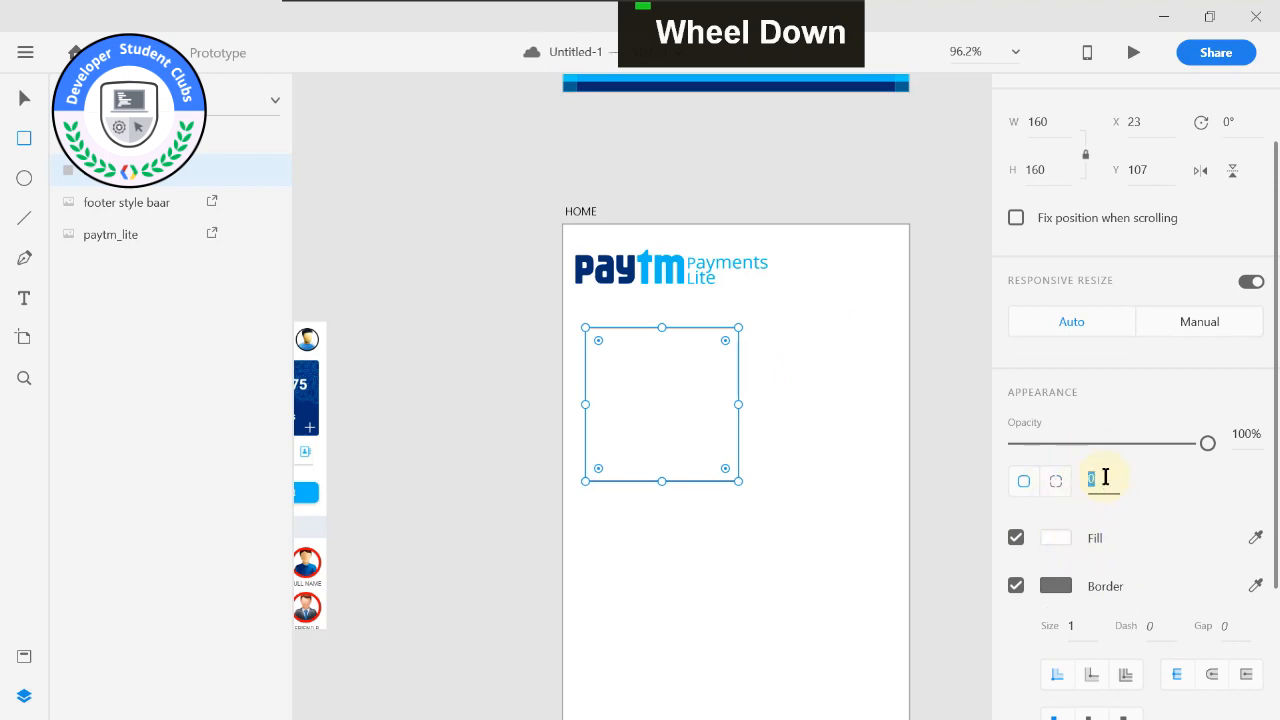
type("5")
key("Return")
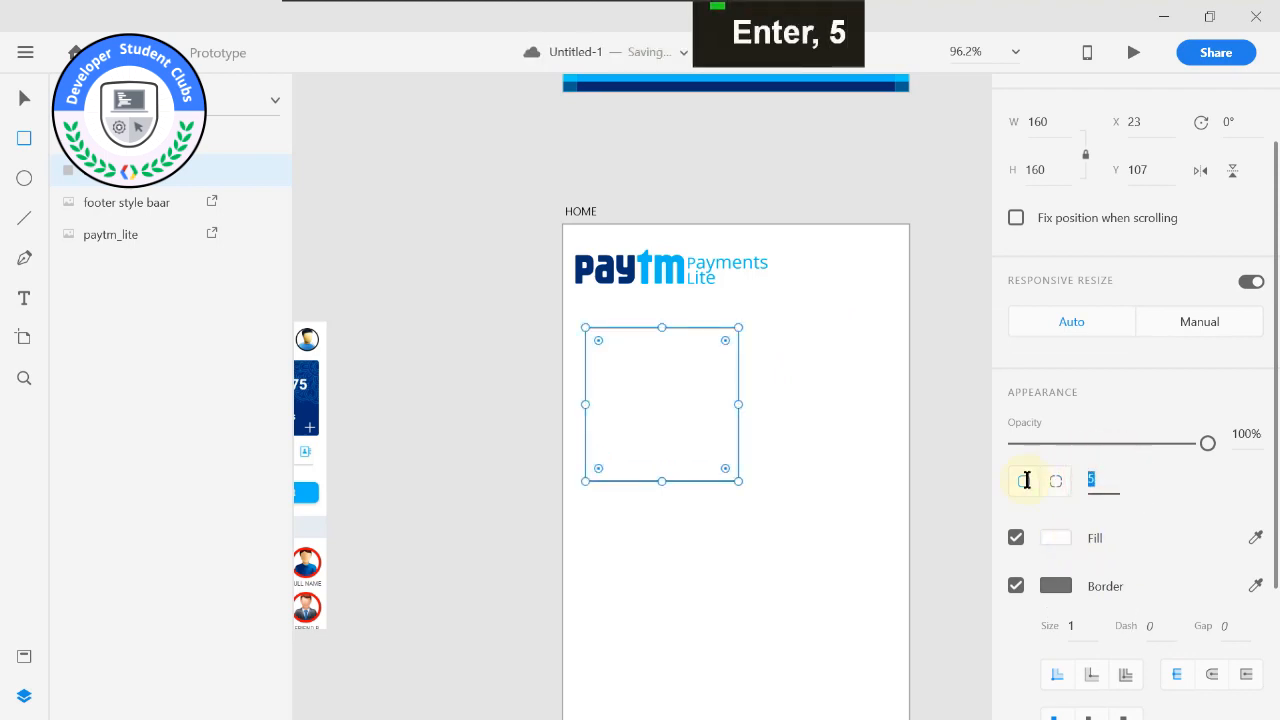
type("10")
key("Return")
Fill the rounded square with the saved dark blue colour and remove its border.
left_click(1058, 538)
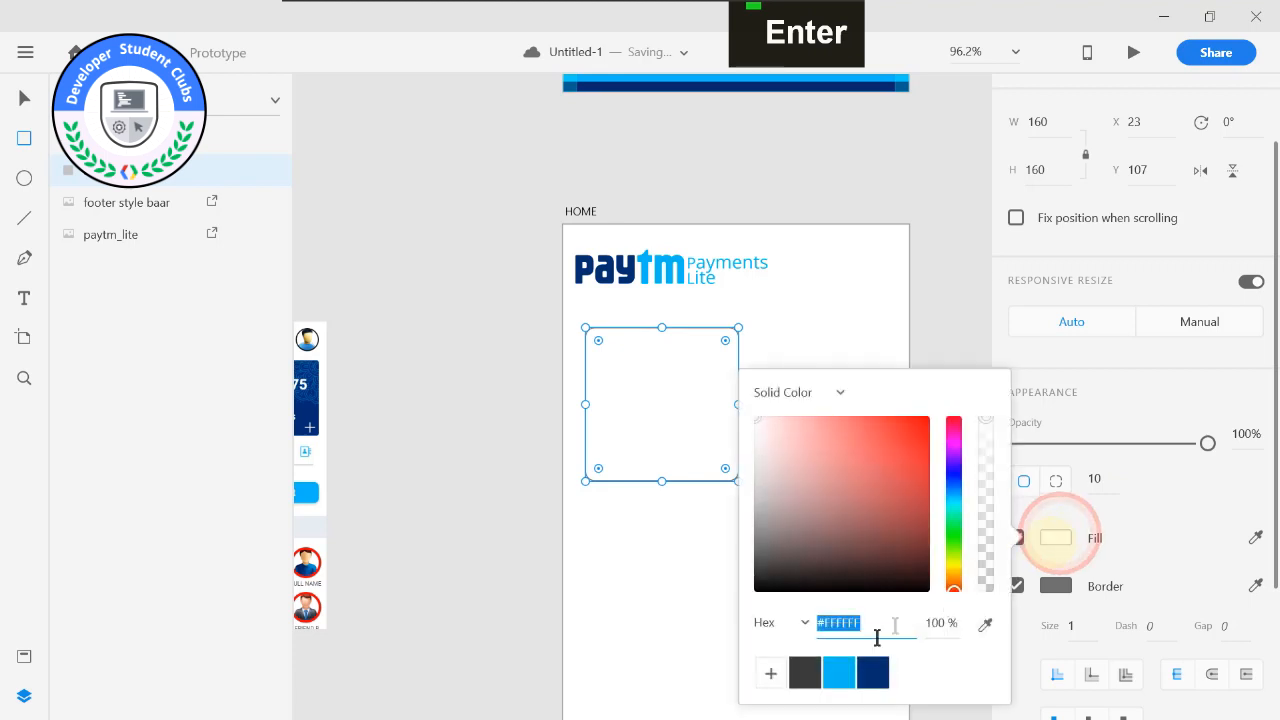
left_click(872, 672)
left_click(1155, 530)
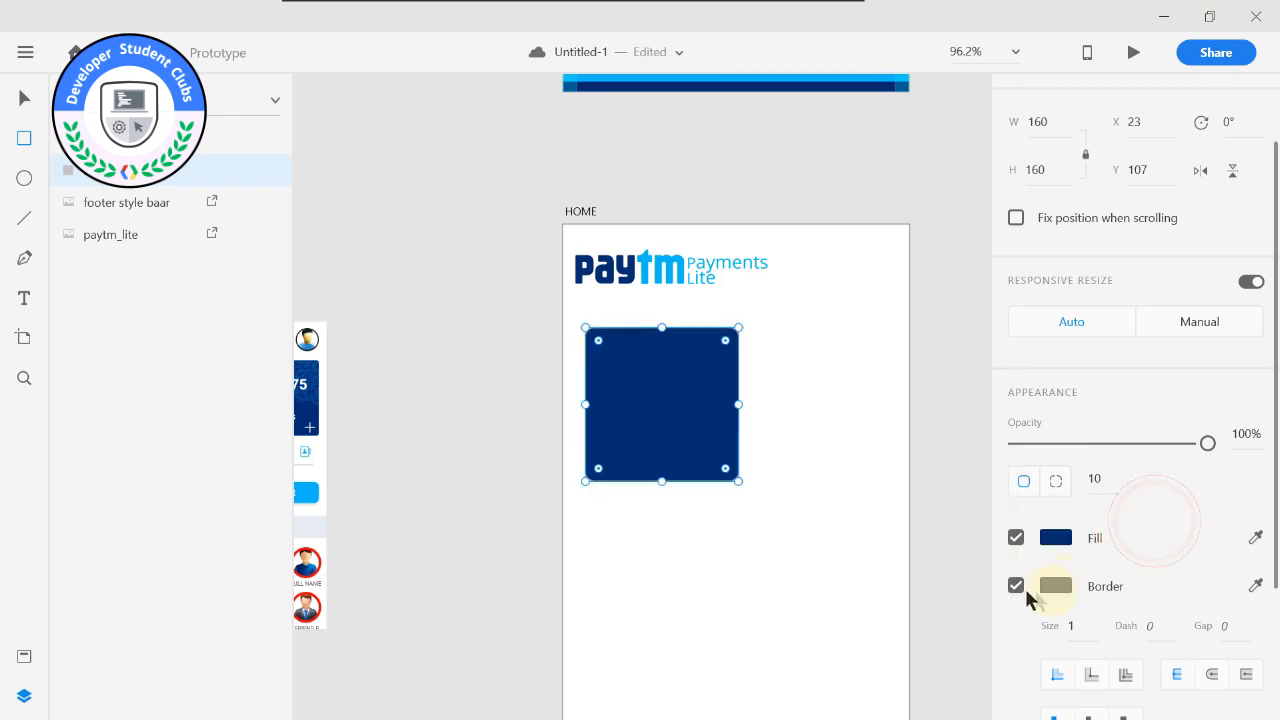
left_click(1016, 586)
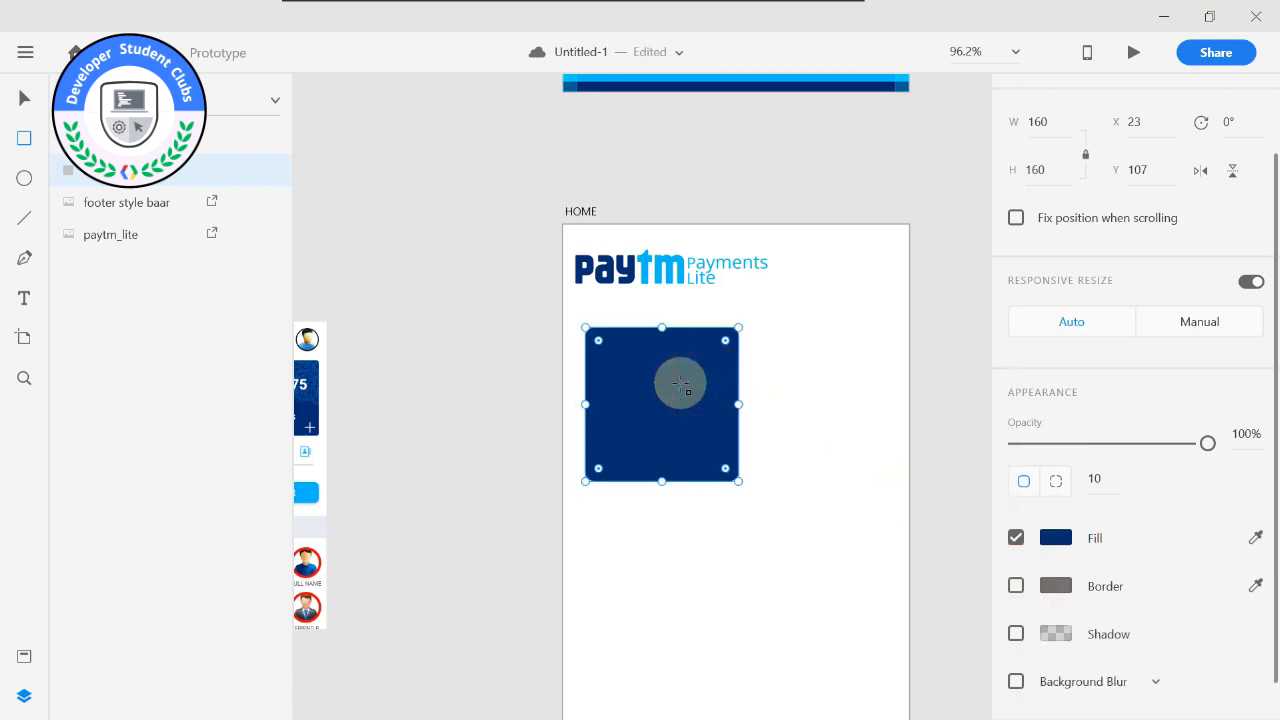
Duplicate the dark blue card, place the copy beside it at X 189, Y 107, and shift the original to X 20.
key("ctrl+d")
left_click_drag(682, 390, 794, 391)
key("ctrl+z")
left_click(24, 98)
left_click_drag(669, 417, 834, 414)
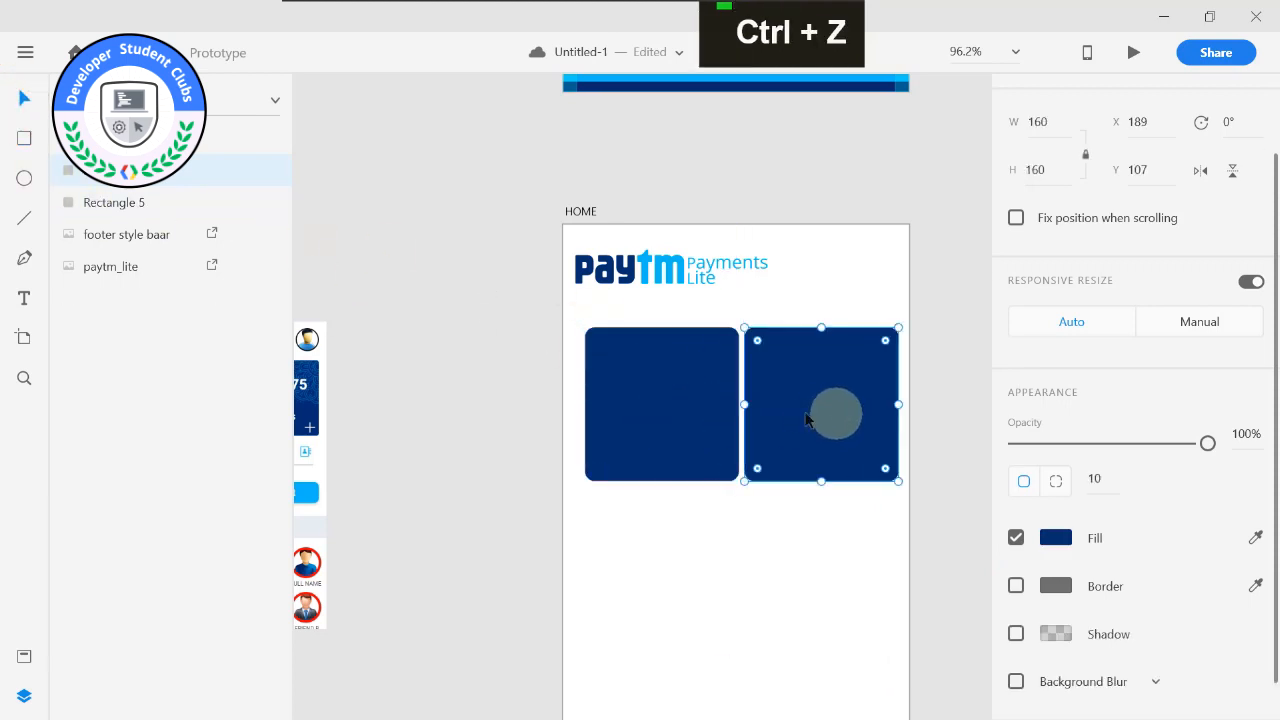
left_click(534, 394)
left_click(673, 395)
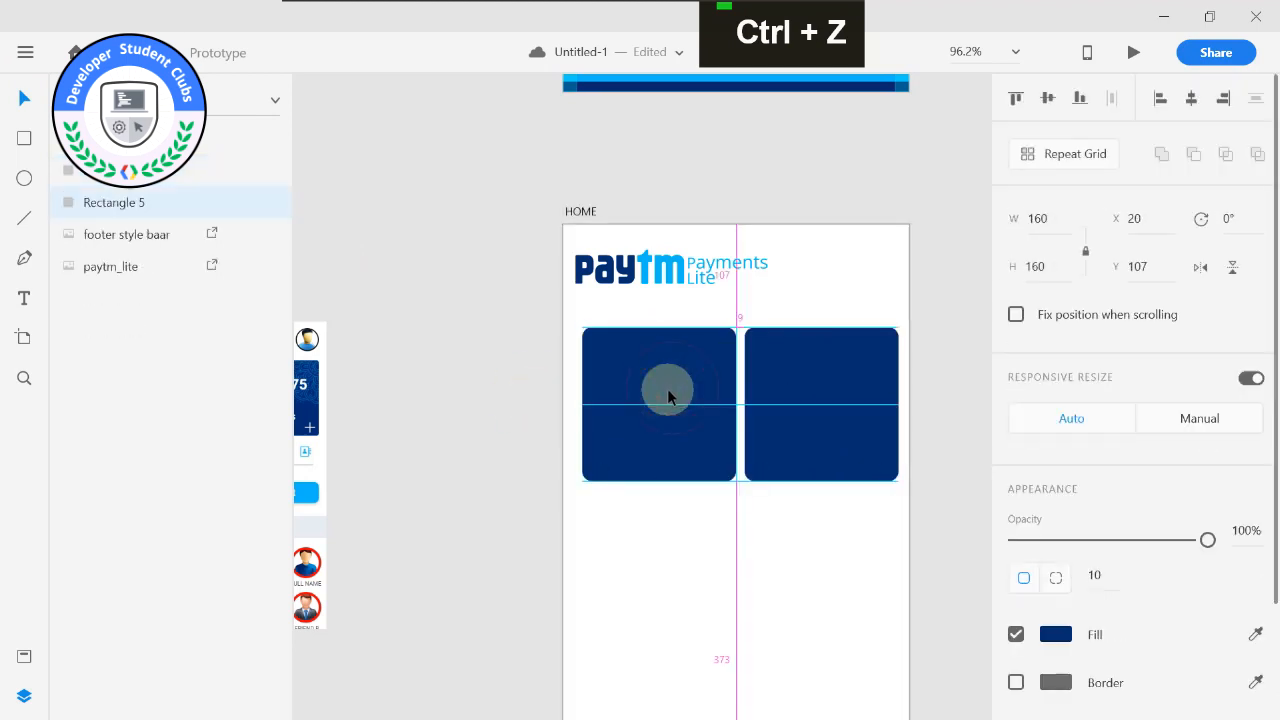
left_click(783, 391)
left_click(688, 397)
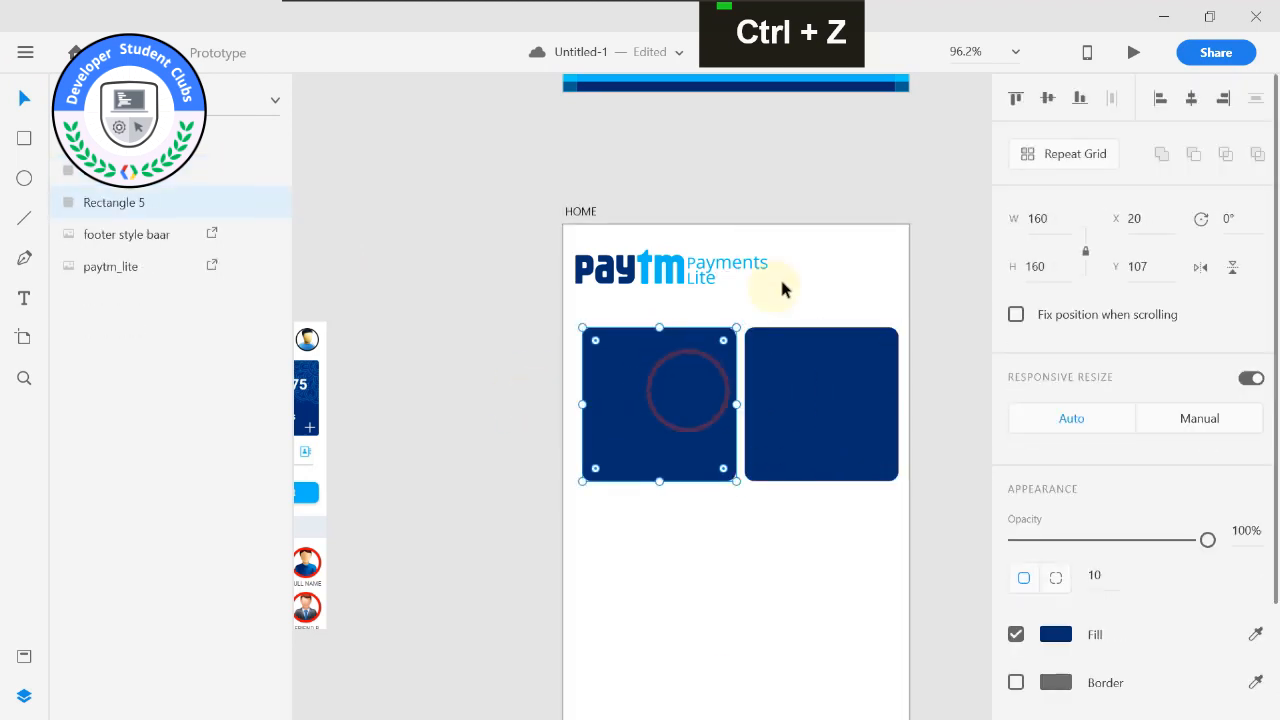
Enable the layout grid on the HOME artboard.
left_click(782, 282)
left_click(573, 212)
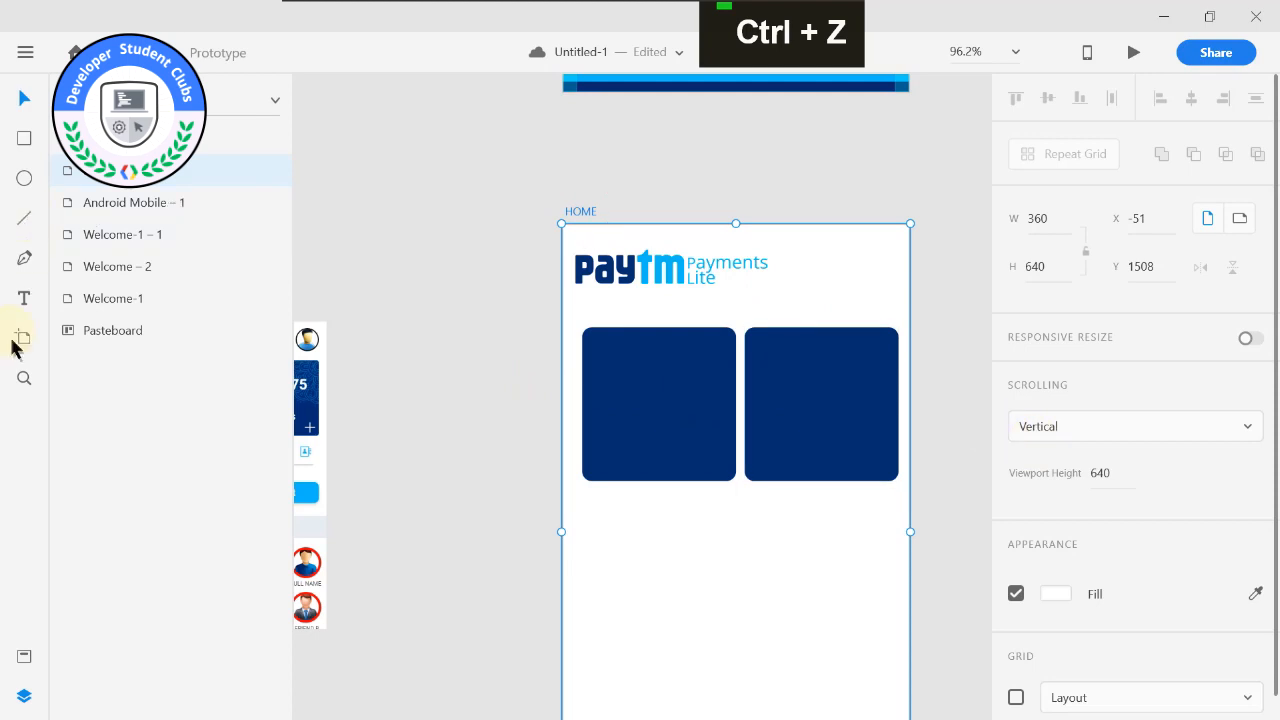
scroll(1085, 578, "down", 2)
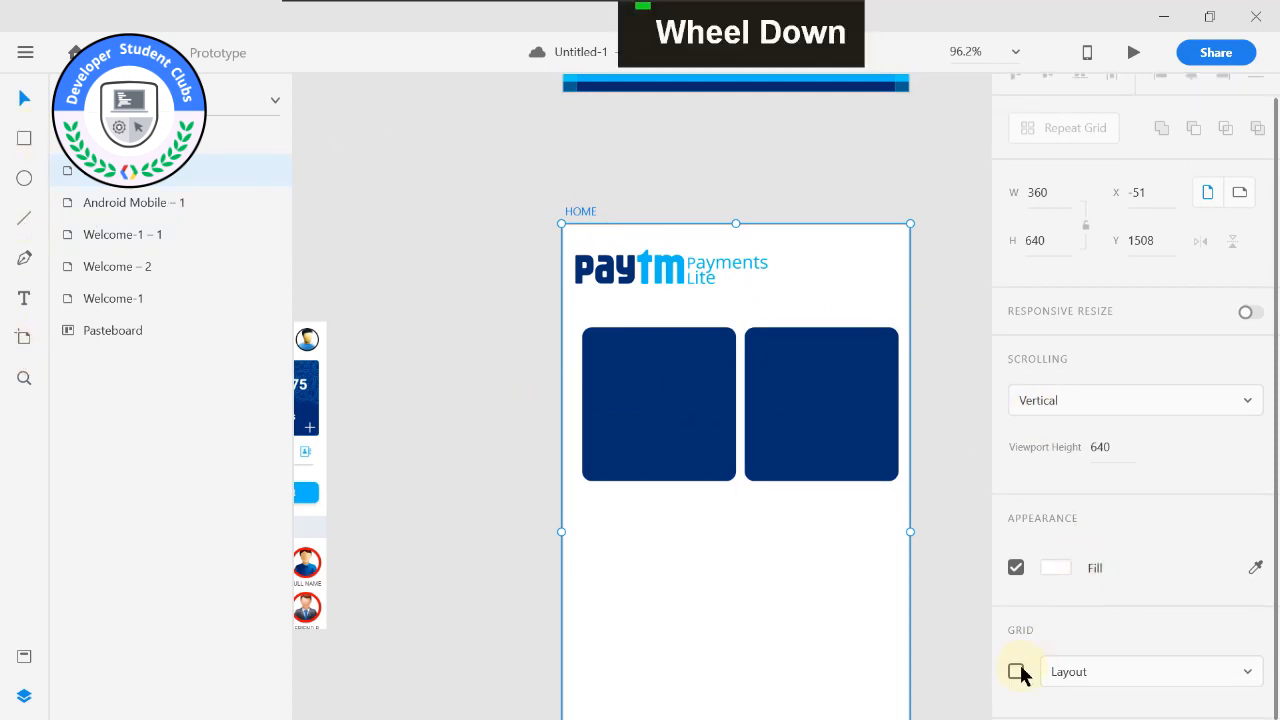
left_click(1016, 672)
Align the two cards and the Paytm logo with the layout grid's side margins, with the second card at X 185, Y 107.
left_click(700, 382)
left_click_drag(702, 384, 697, 384)
left_click_drag(795, 391, 791, 393)
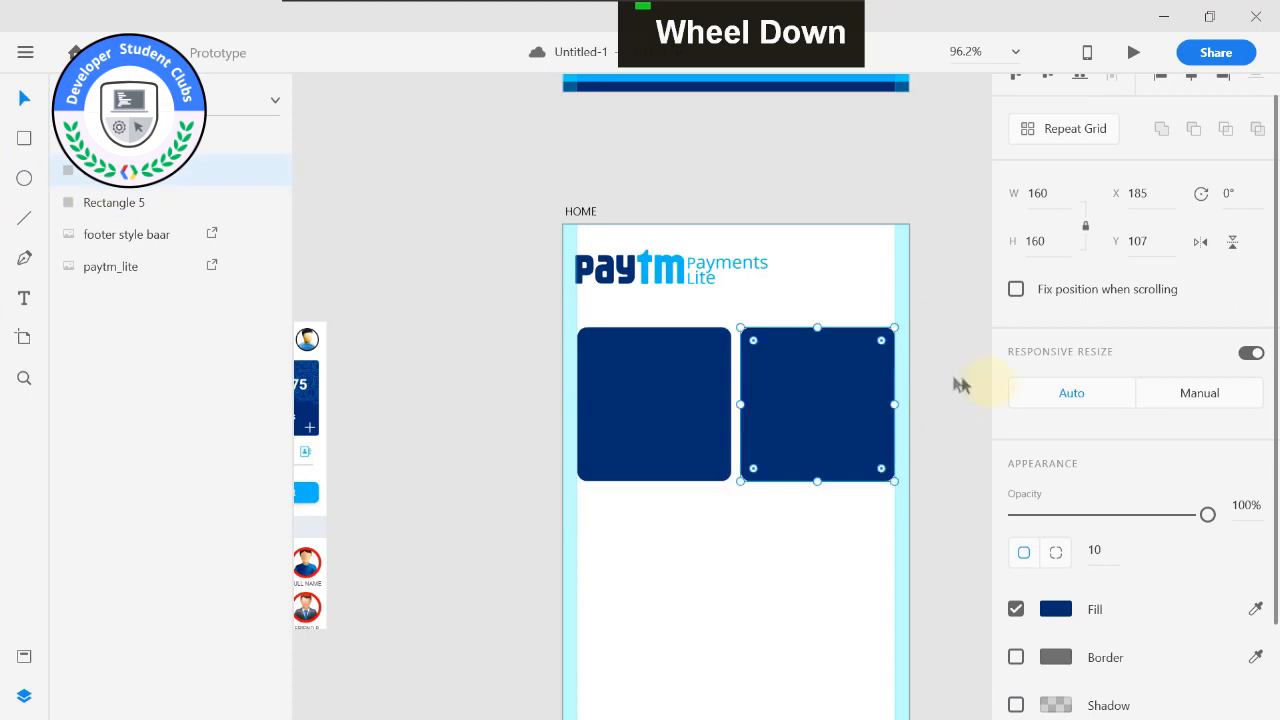
left_click(951, 378)
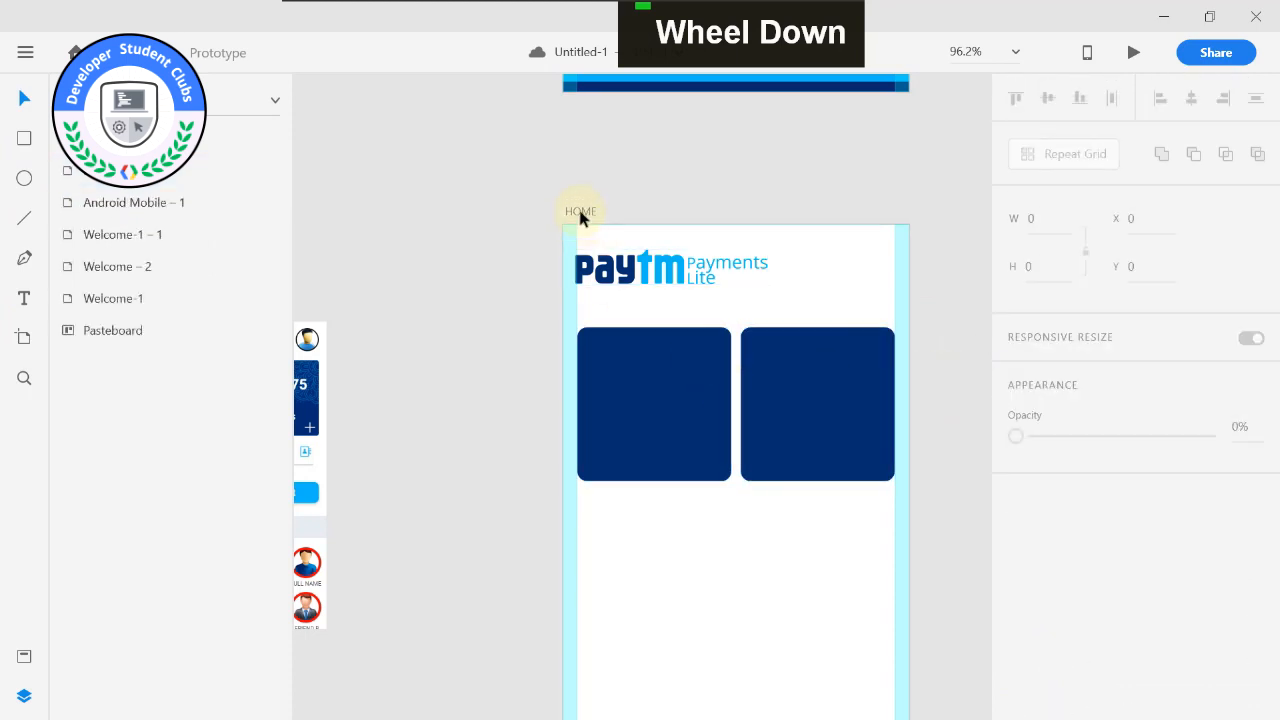
left_click(610, 270)
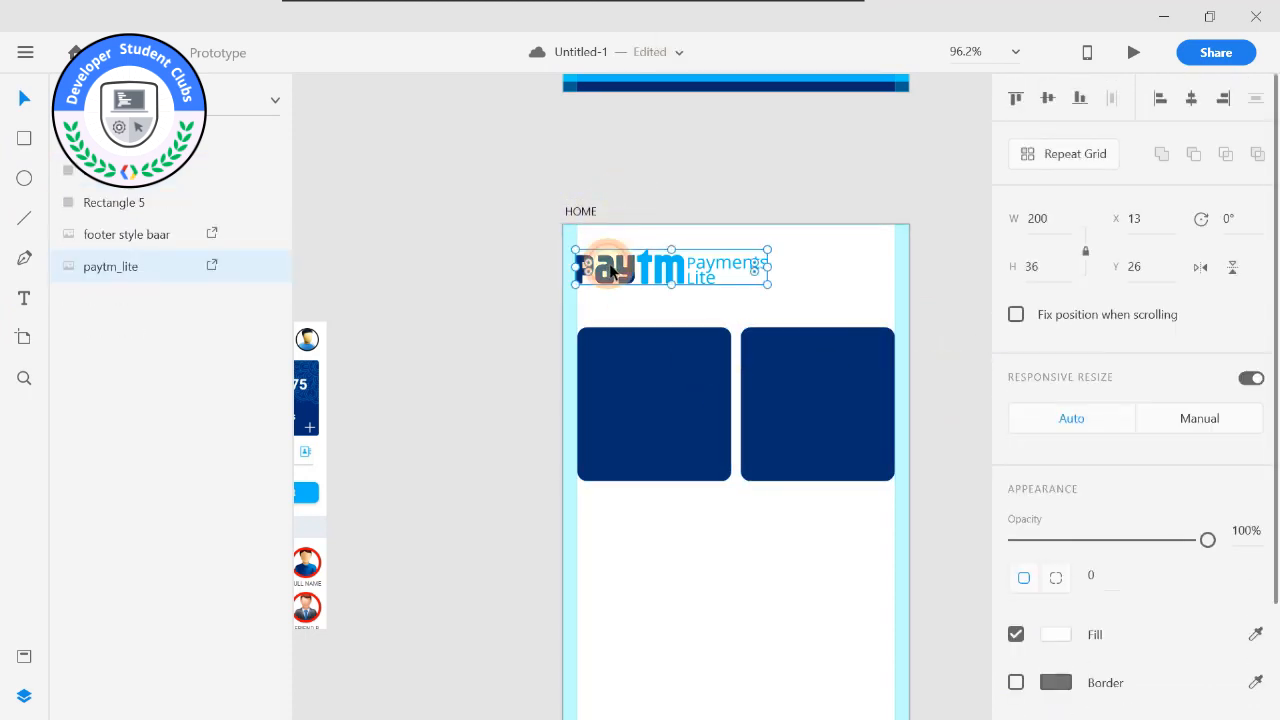
left_click(493, 278)
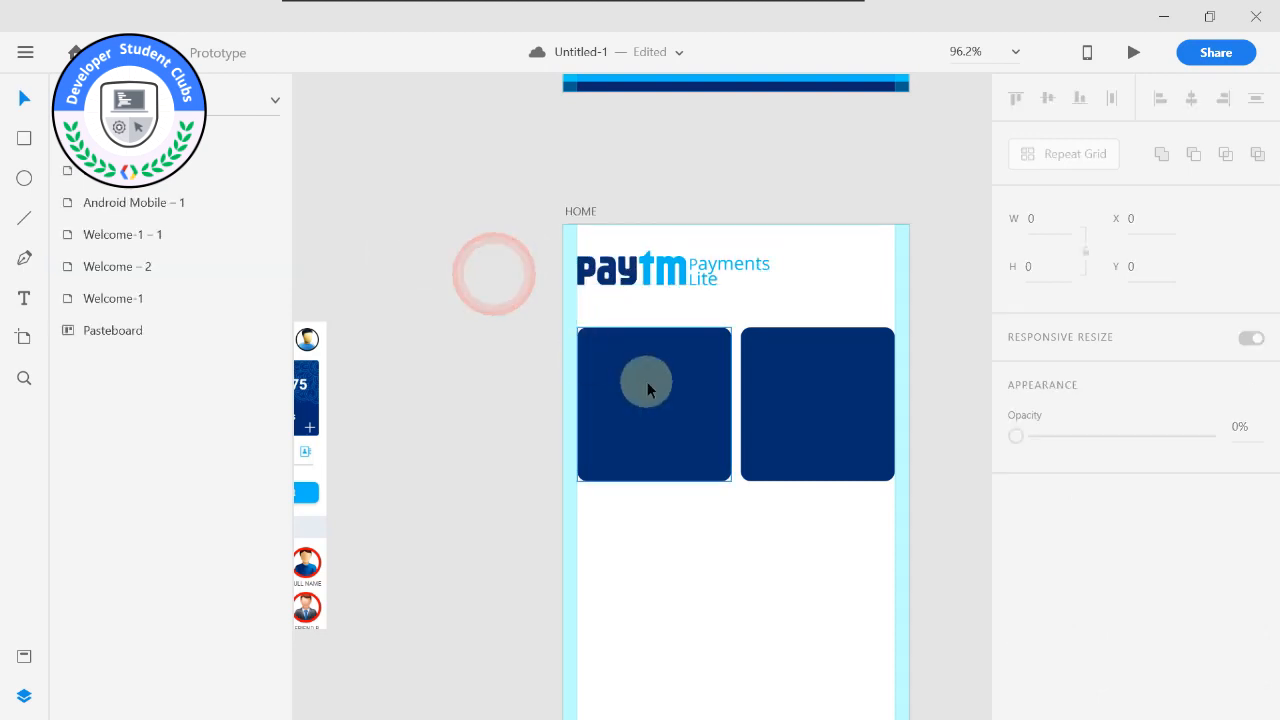
Add a text box of about 132 × 34 reading "Wallet" in the lower part of the first card.
scroll(600, 375, "up", 1)
scroll(550, 360, "down", 2)
left_click(24, 298)
left_click_drag(527, 414, 692, 458)
type("Wallet")
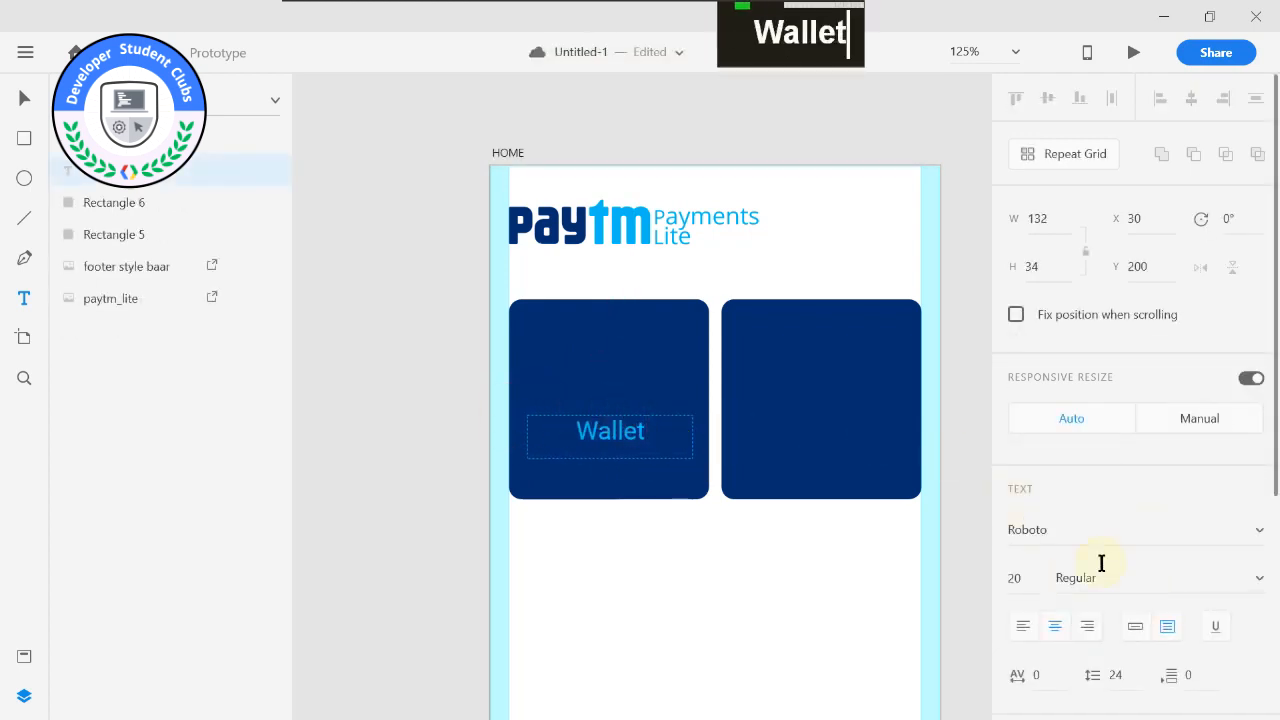
scroll(1100, 560, "down", 3)
left_click(1058, 498)
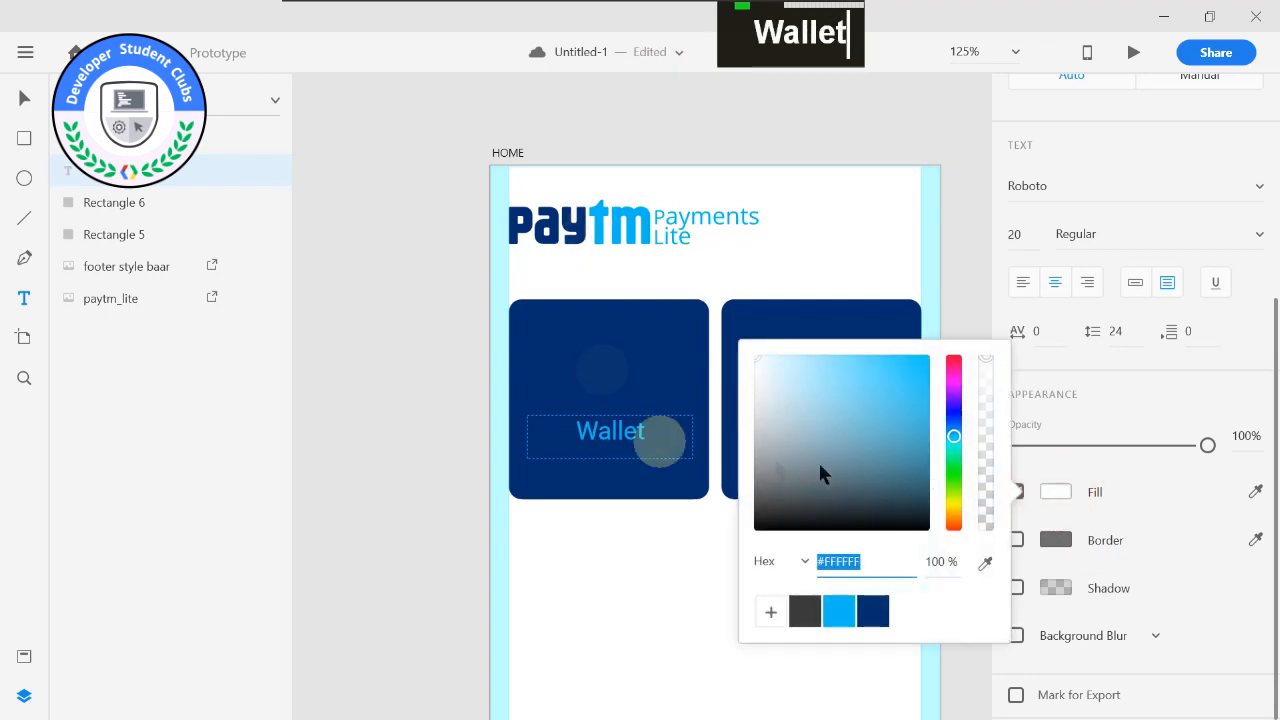
left_click(632, 445)
double_click(665, 437)
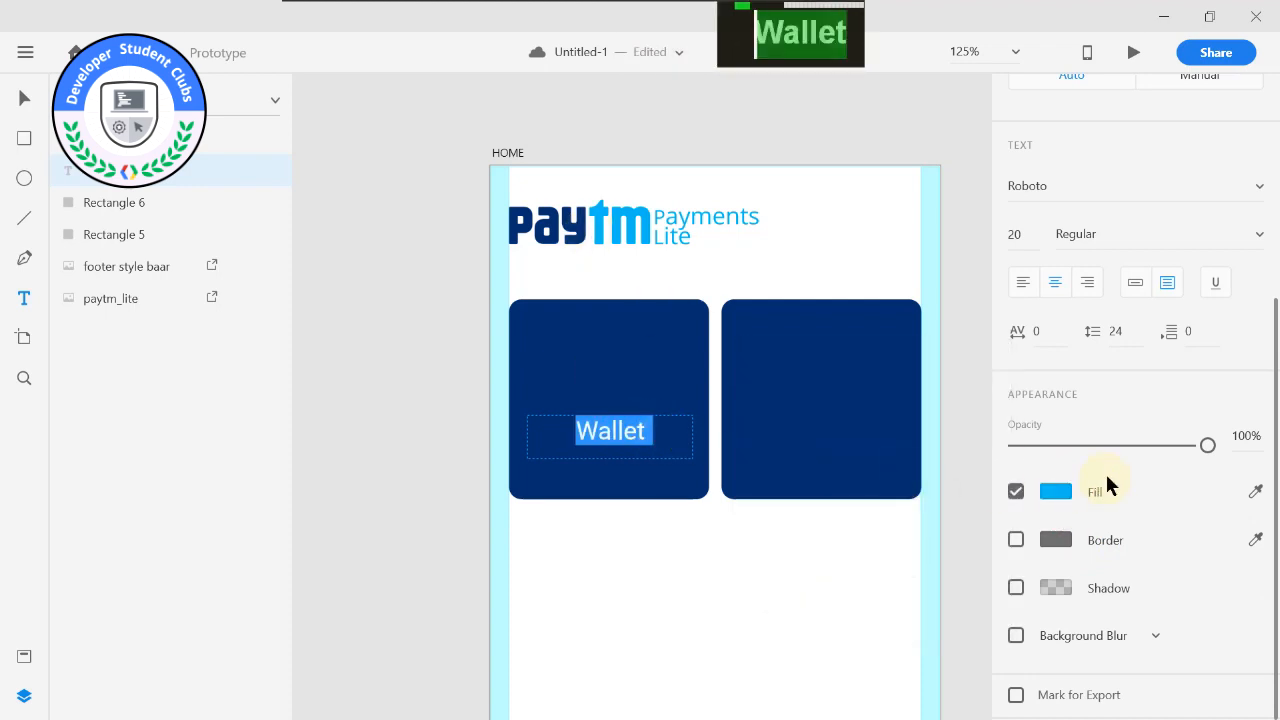
Switch the Wallet text to auto width and move it to X 33, Y 221 on the first card.
key("Escape")
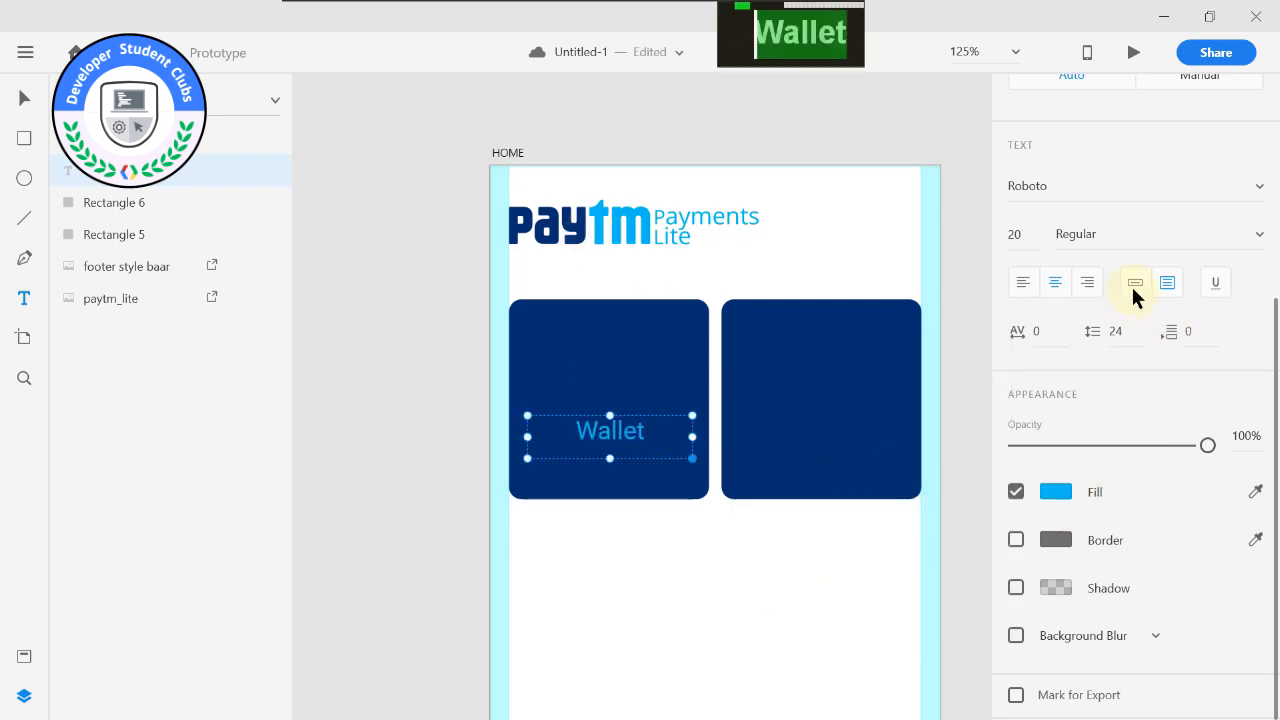
left_click(1133, 284)
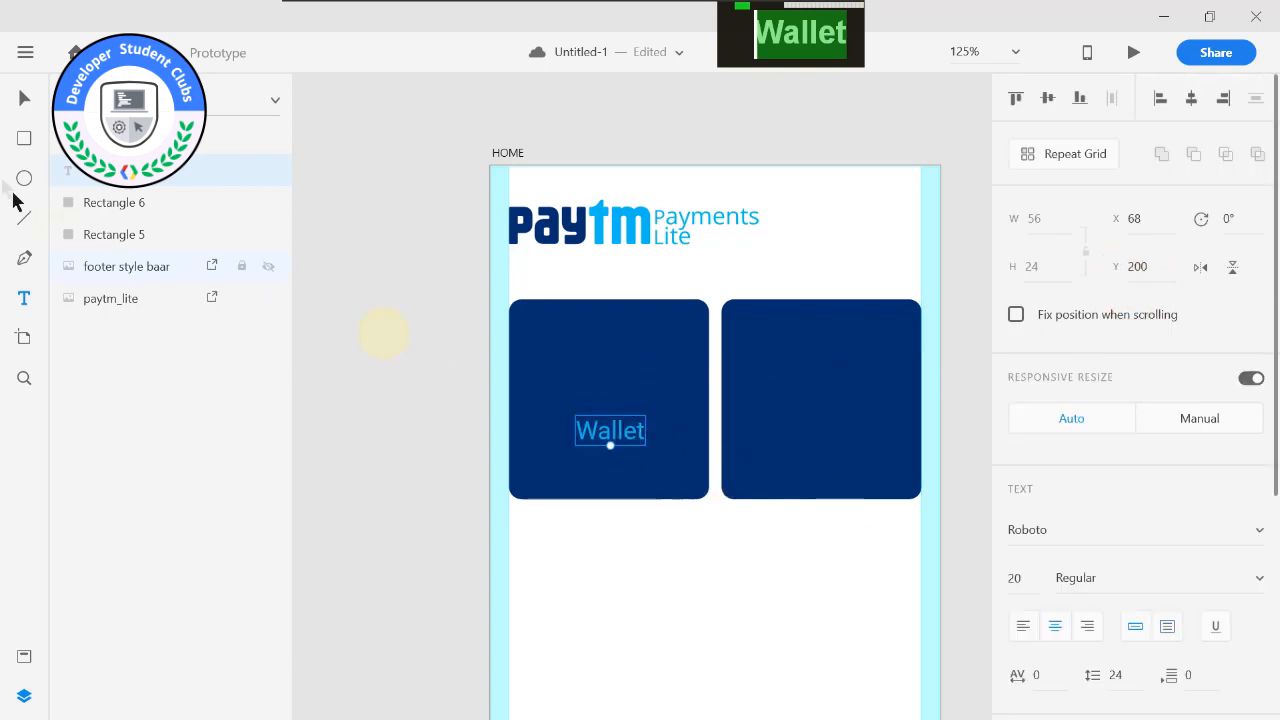
left_click_drag(612, 432, 588, 458)
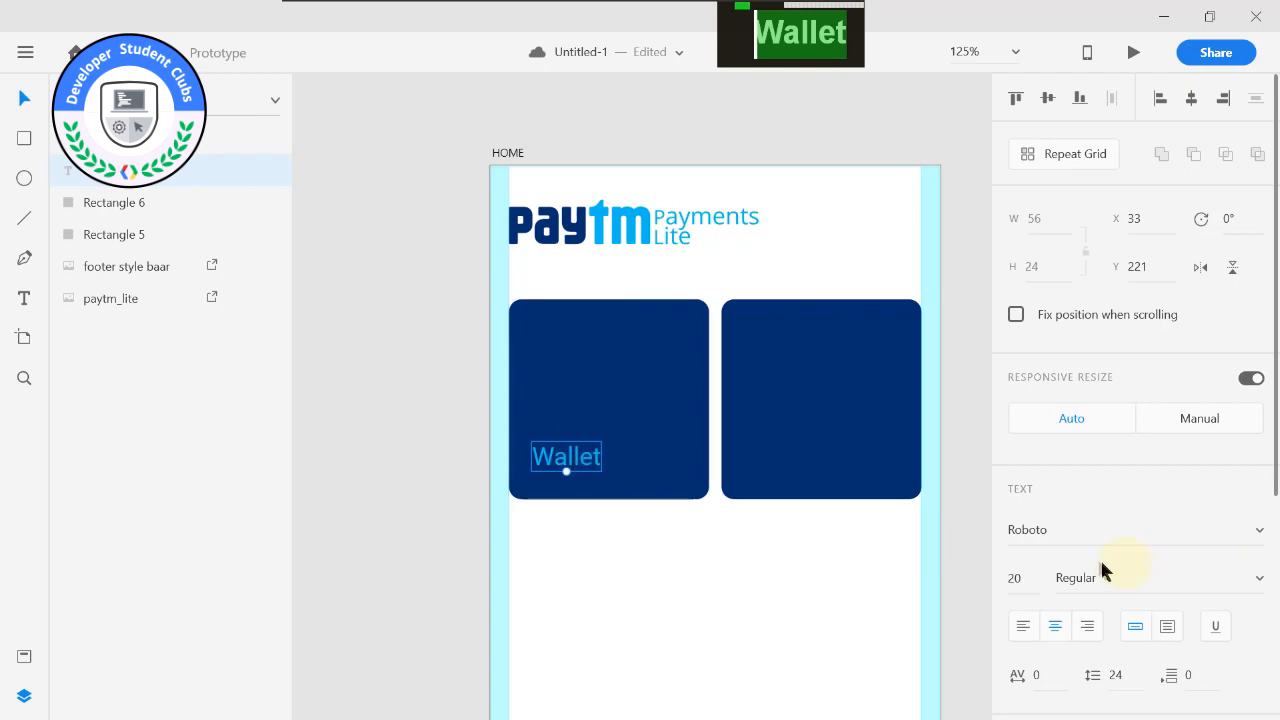
Set the Wallet text to size 22 and change its fill to white.
scroll(1099, 557, "down", 3)
type("22")
key("Return")
left_click(1058, 503)
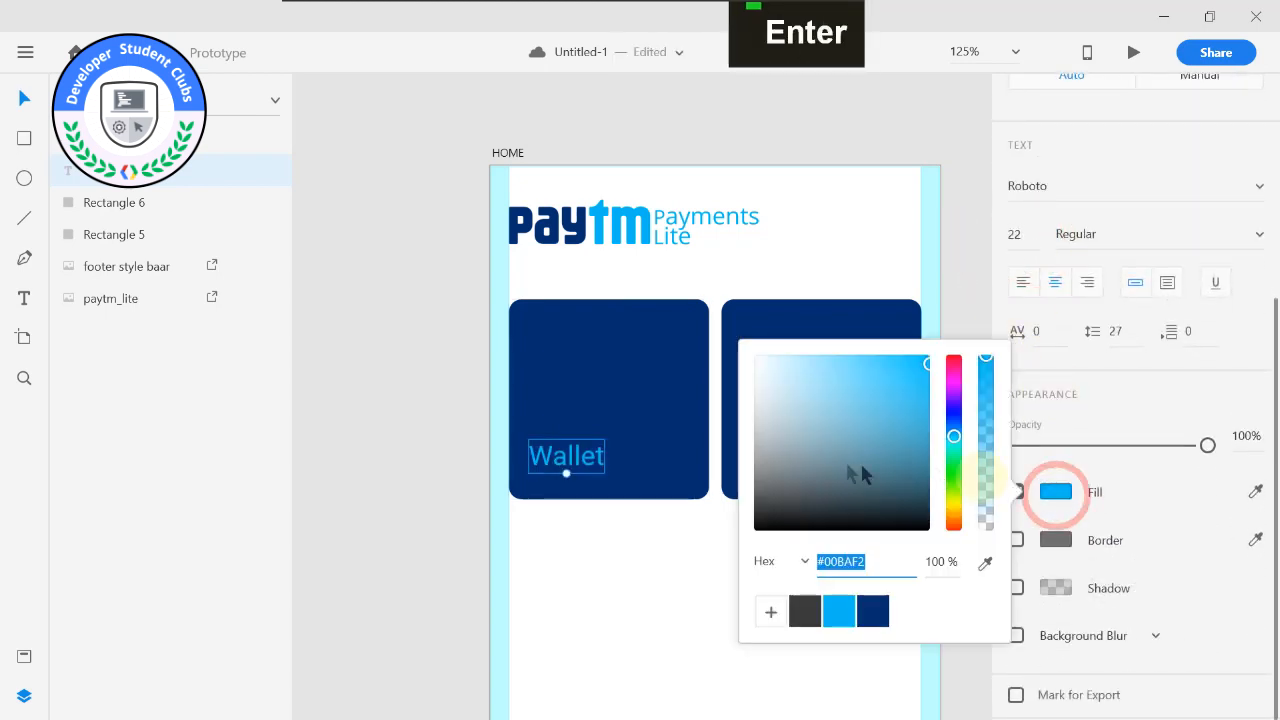
left_click(809, 457)
left_click(420, 423)
Duplicate the Wallet text onto the second card and change the copy's wording to "Payments Bank".
left_click(585, 462)
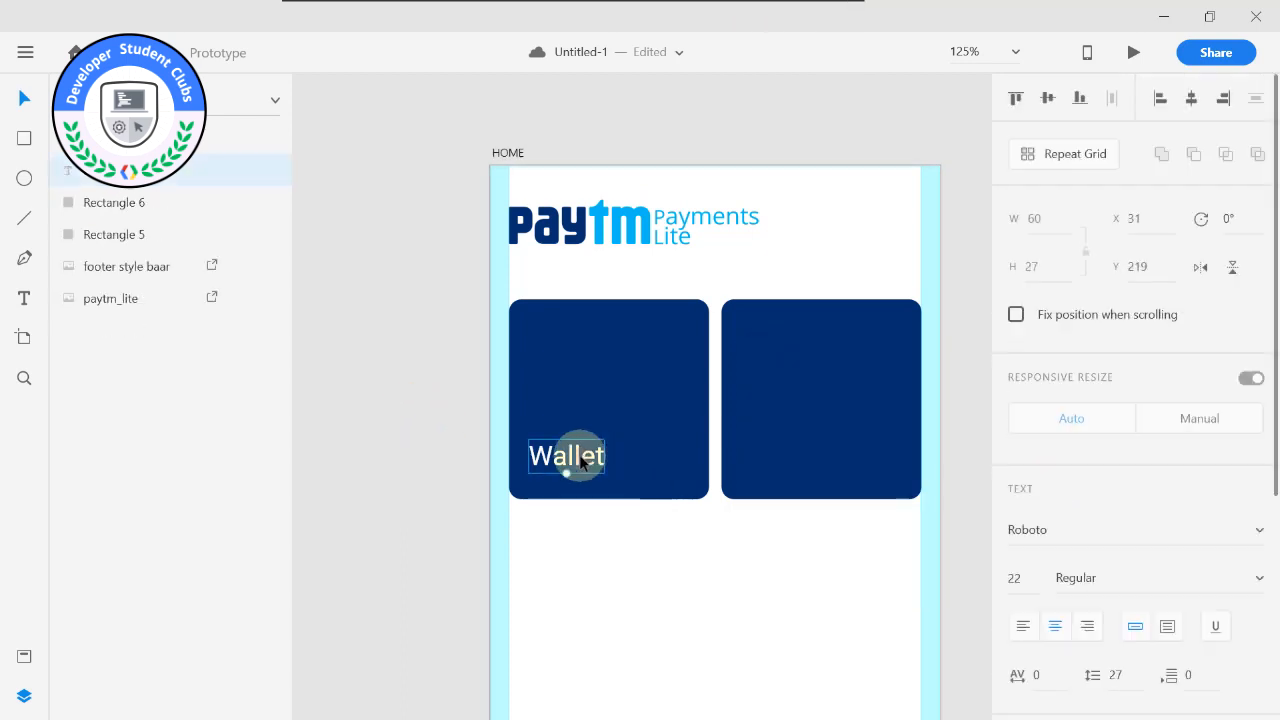
key("ctrl+d")
left_click_drag(582, 461, 785, 462)
double_click(784, 461)
type("Payments")
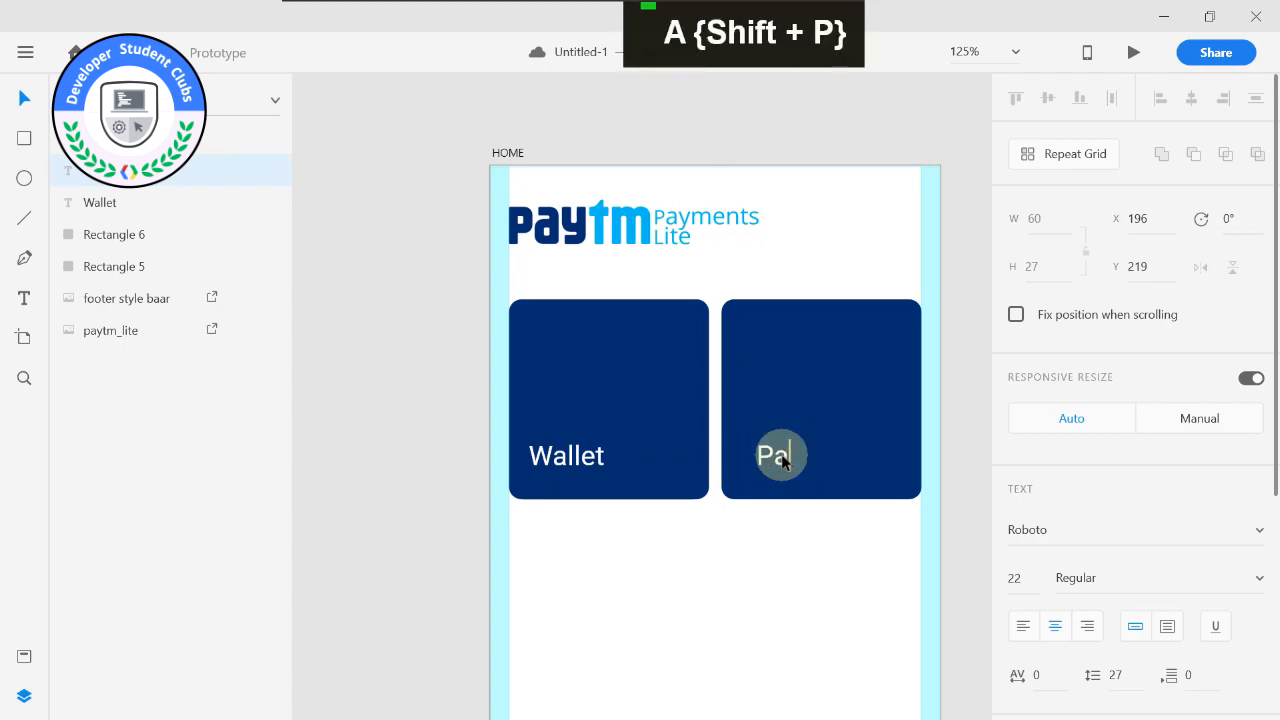
key("BackSpace")
type("s Bank")
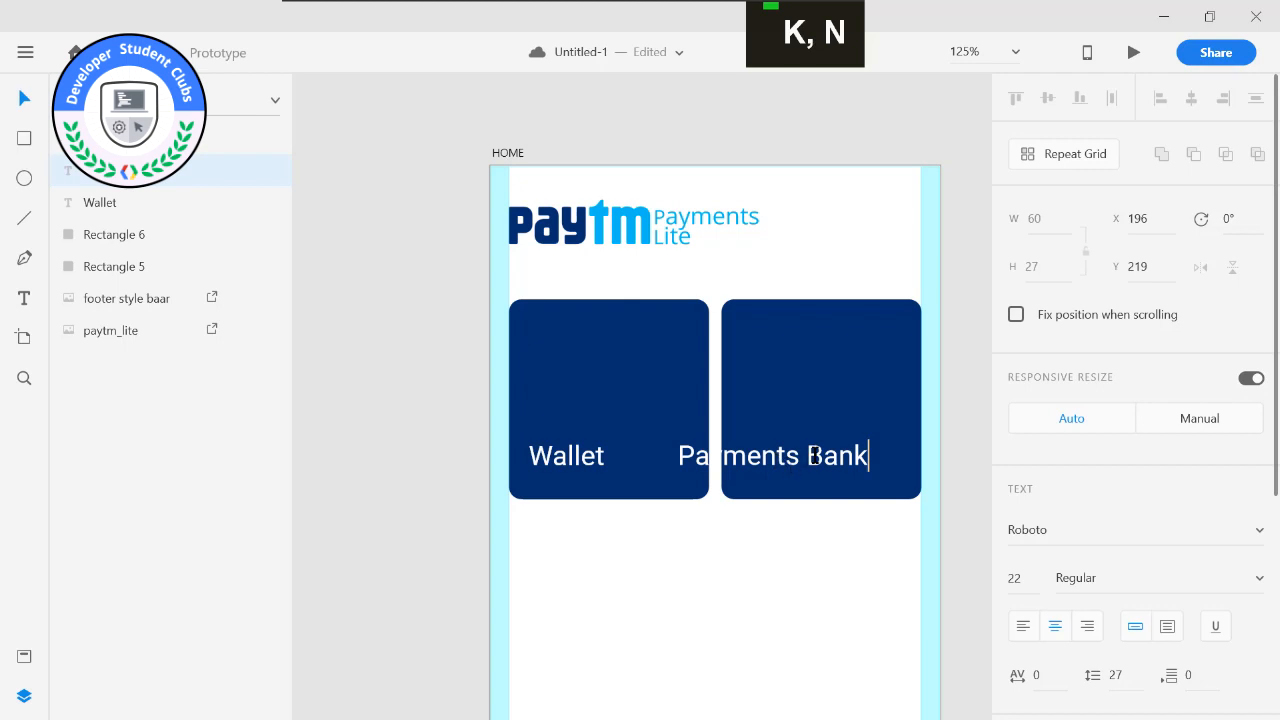
Break the Payments Bank label into two lines and move it to X 189, Y 206 on the second card.
key("Return")
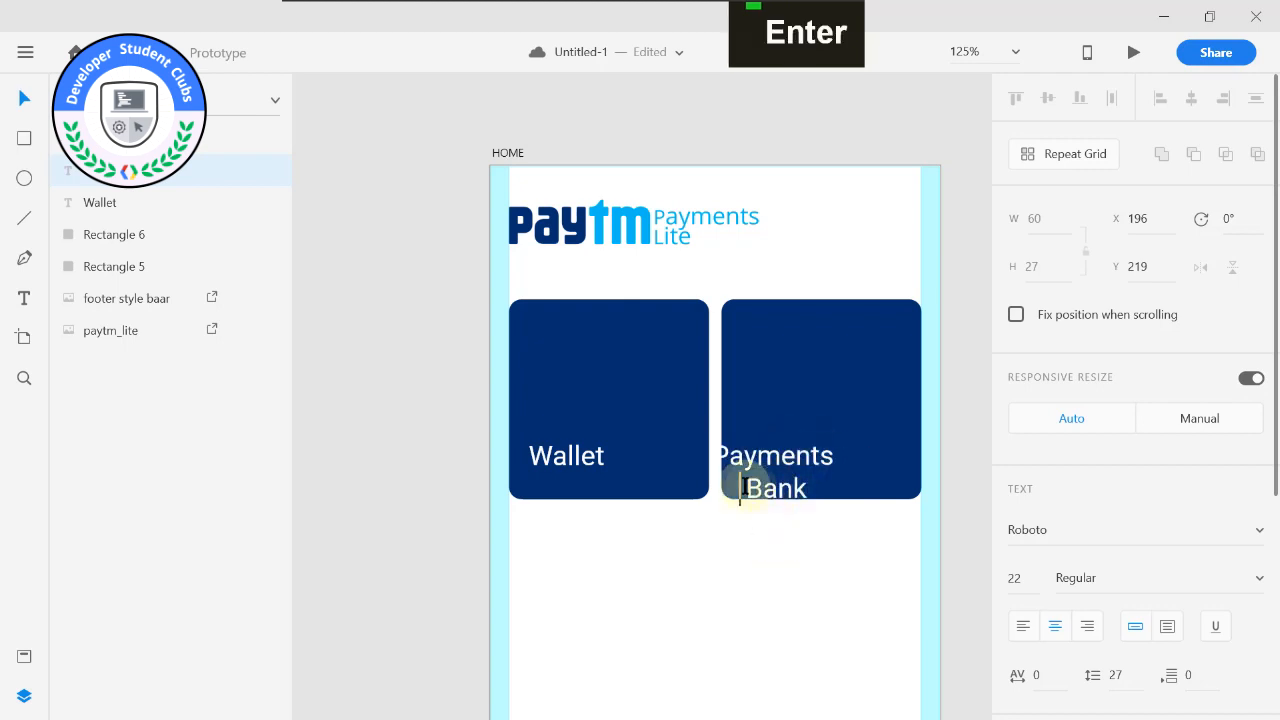
left_click(741, 535)
left_click(748, 466)
left_click_drag(764, 438, 778, 431)
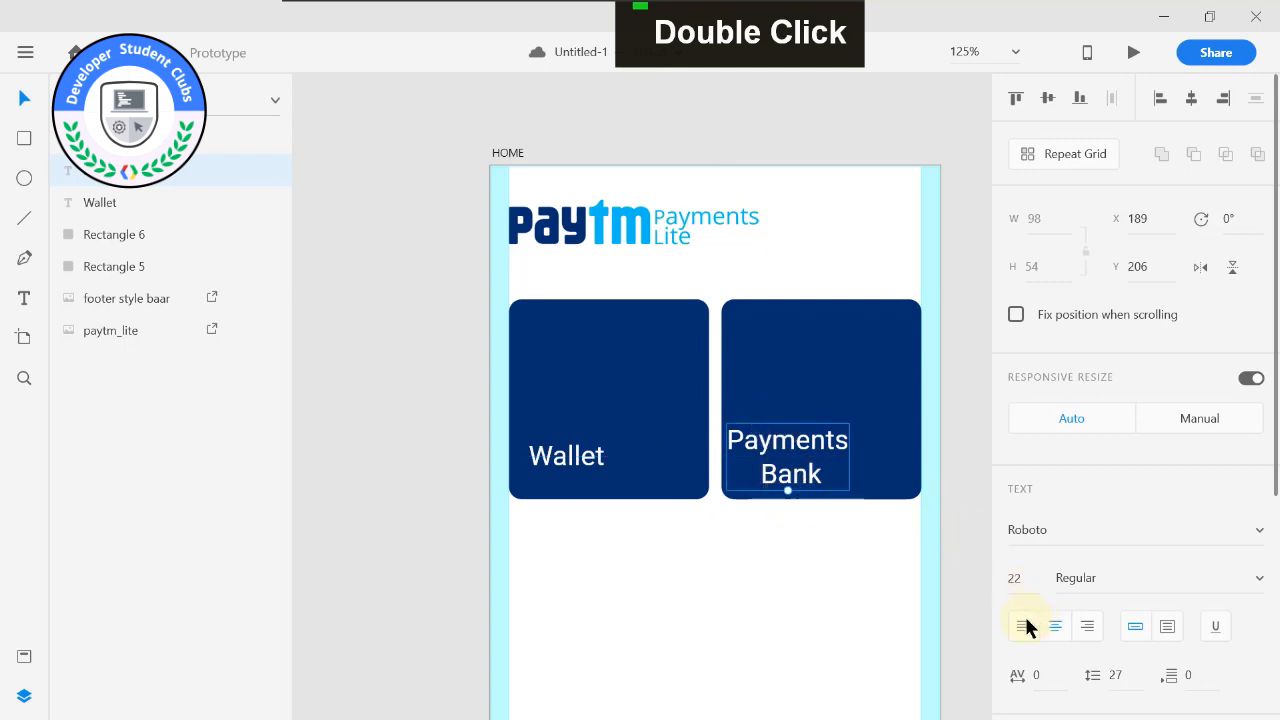
Left-align the Payments Bank label at X 196, Y 206 and remove the stray space before "Bank".
left_click(803, 622)
left_click_drag(792, 447, 800, 449)
double_click(749, 469)
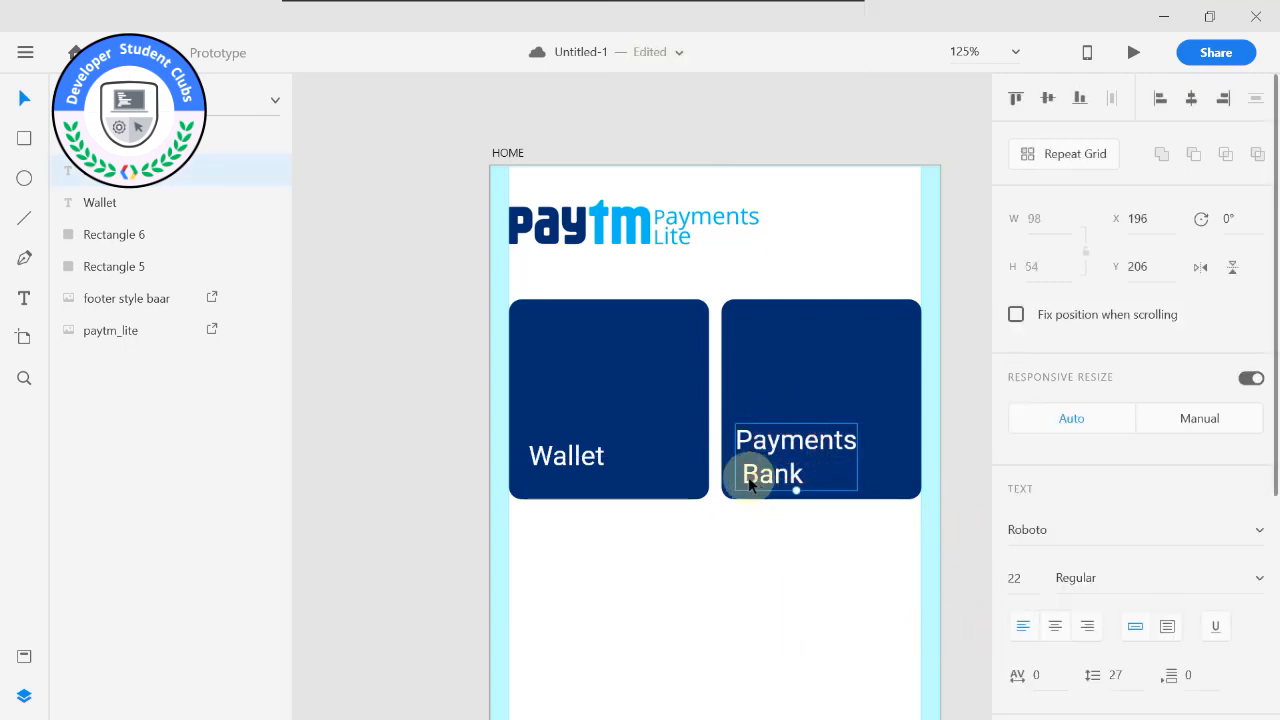
left_click(743, 474)
key("BackSpace")
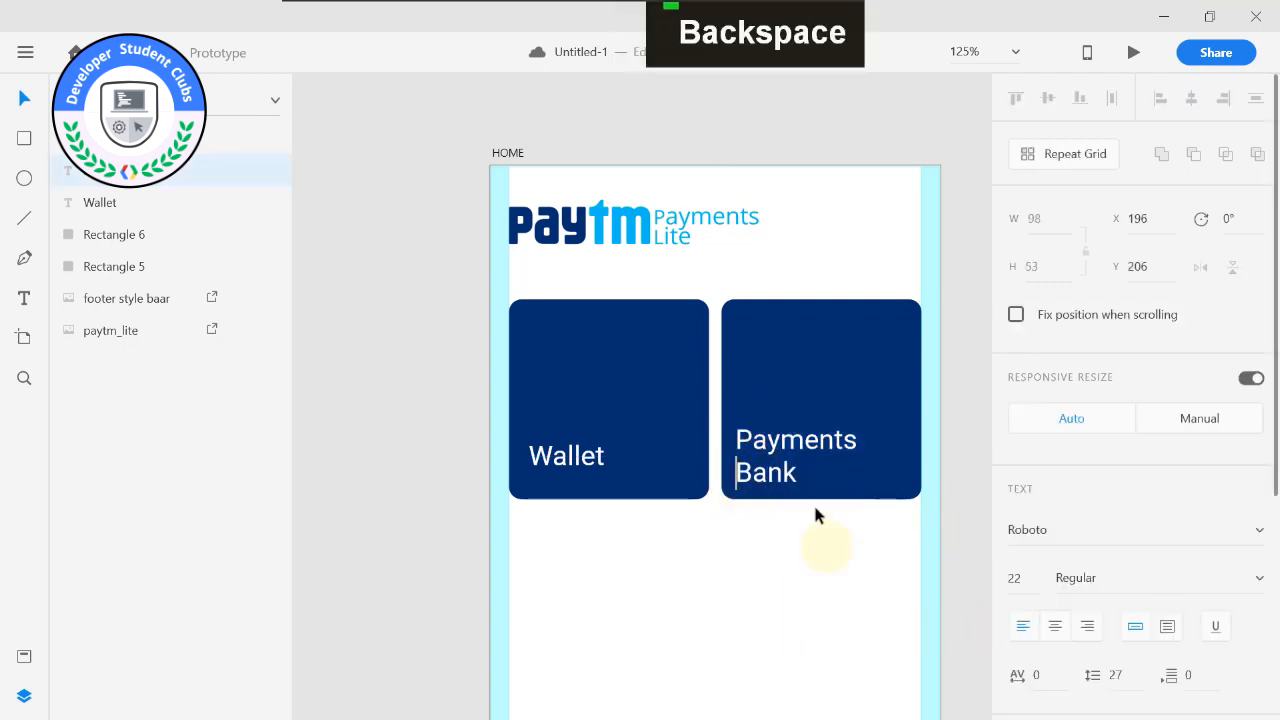
Move the Payments Bank label slightly up and the Wallet label to X 29, Y 222.
left_click(790, 442)
left_click_drag(789, 439, 787, 425)
left_click(733, 504)
left_click_drag(586, 462, 588, 470)
left_click(678, 462)
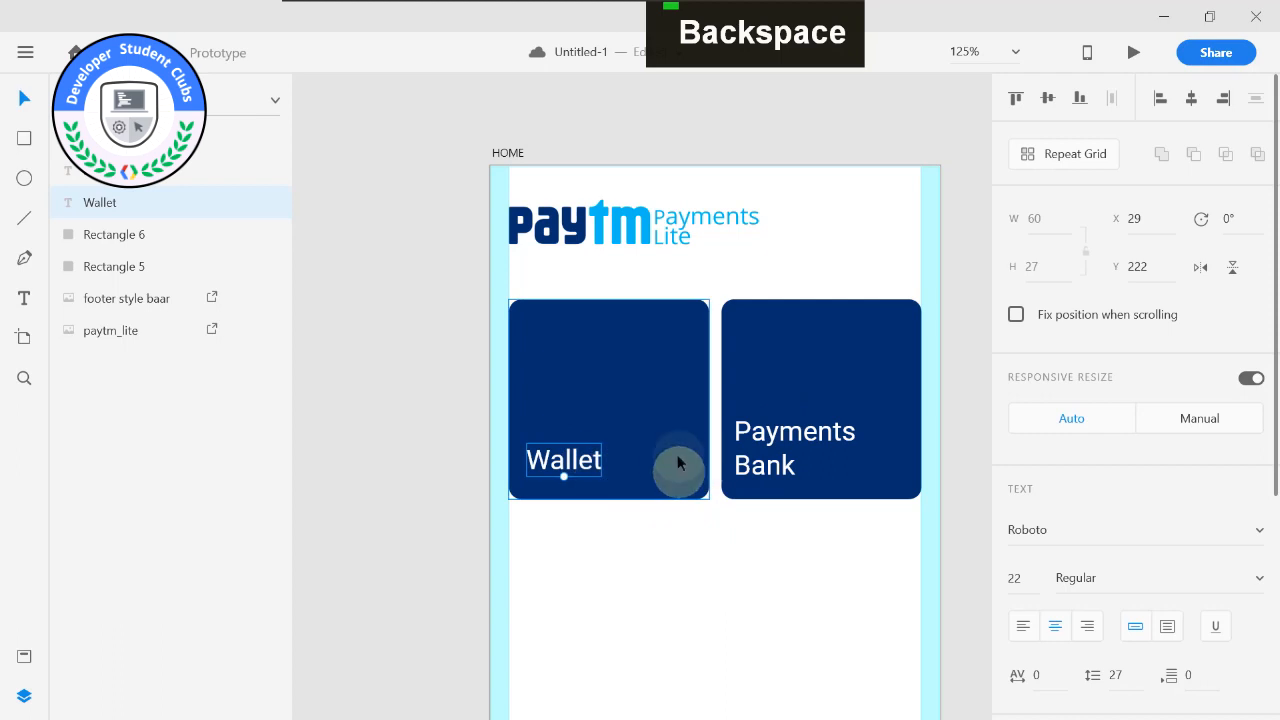
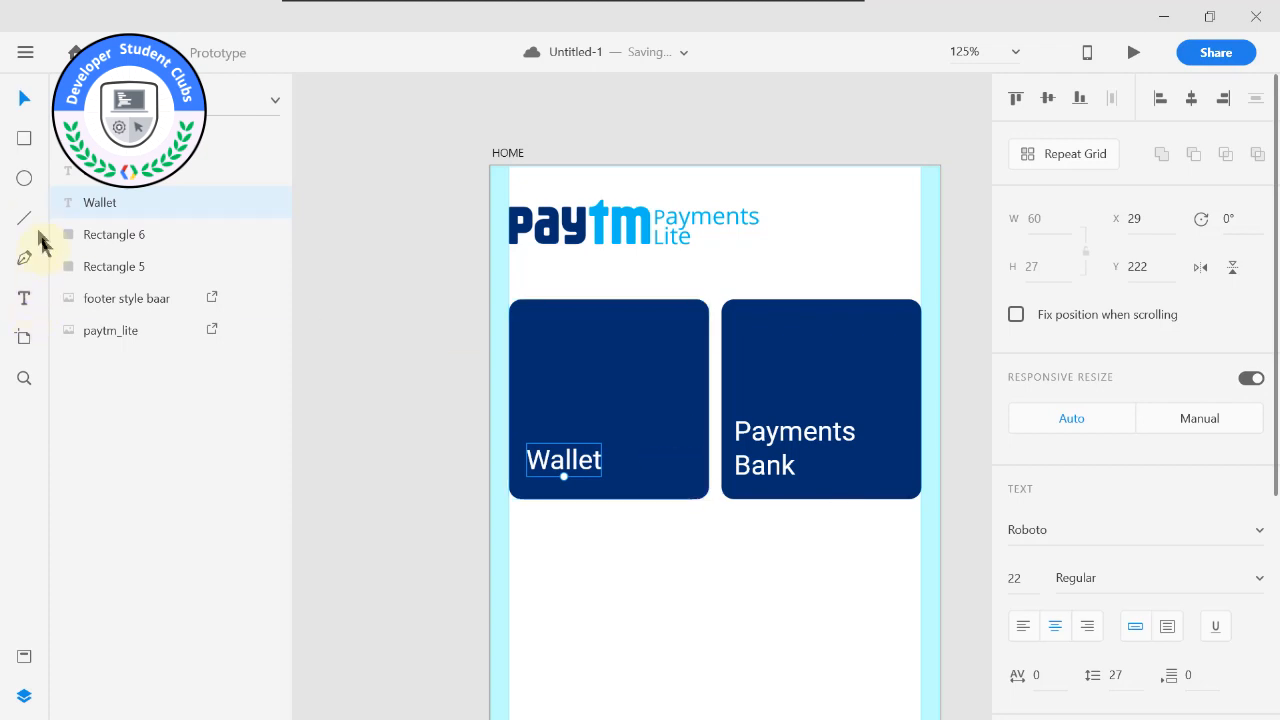
Draw a horizontal line 20 wide at X 142.5, Y 242.5 on the Wallet card and give it a white border of size 2.
scroll(714, 486, "up", 5)
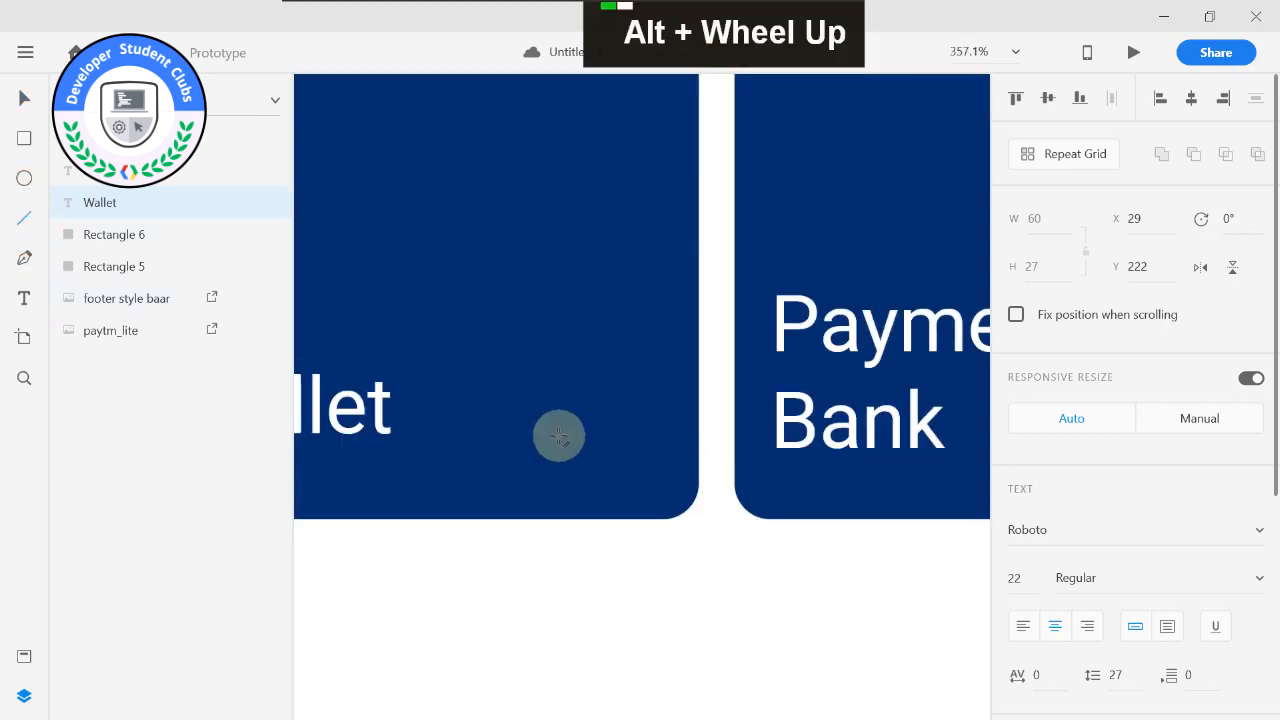
left_click_drag(580, 432, 670, 436)
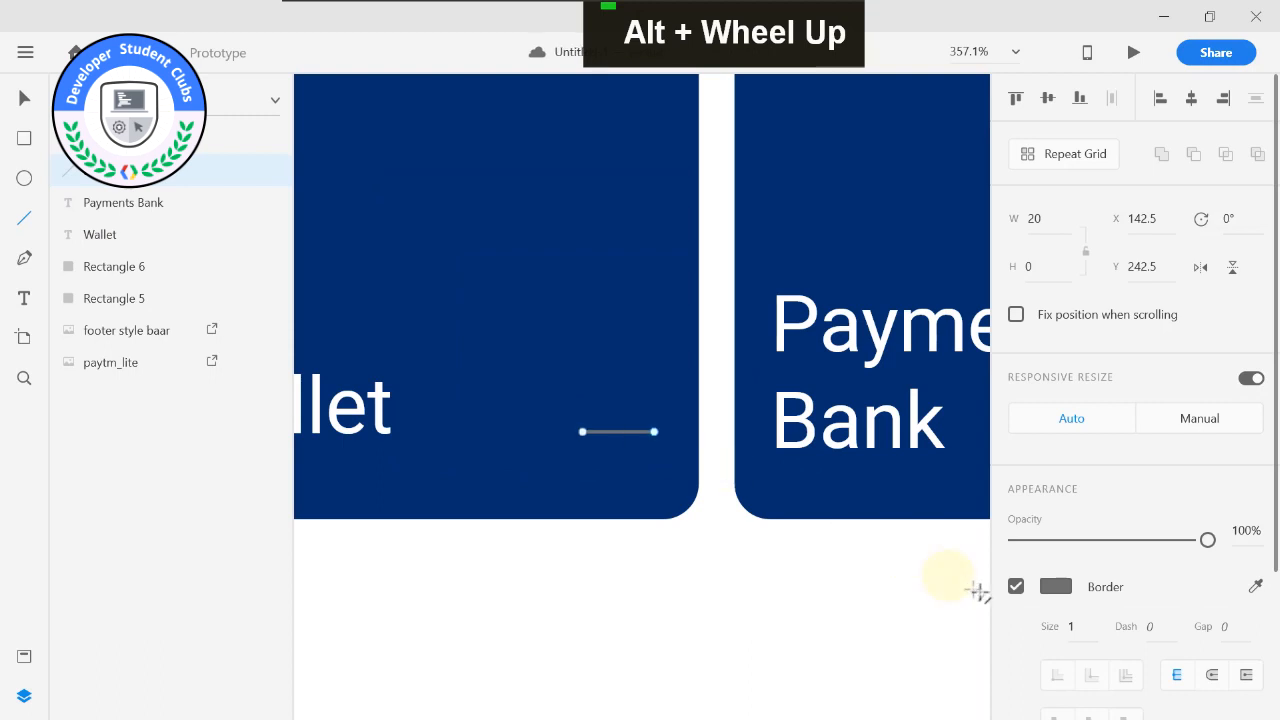
type("2")
key("Return")
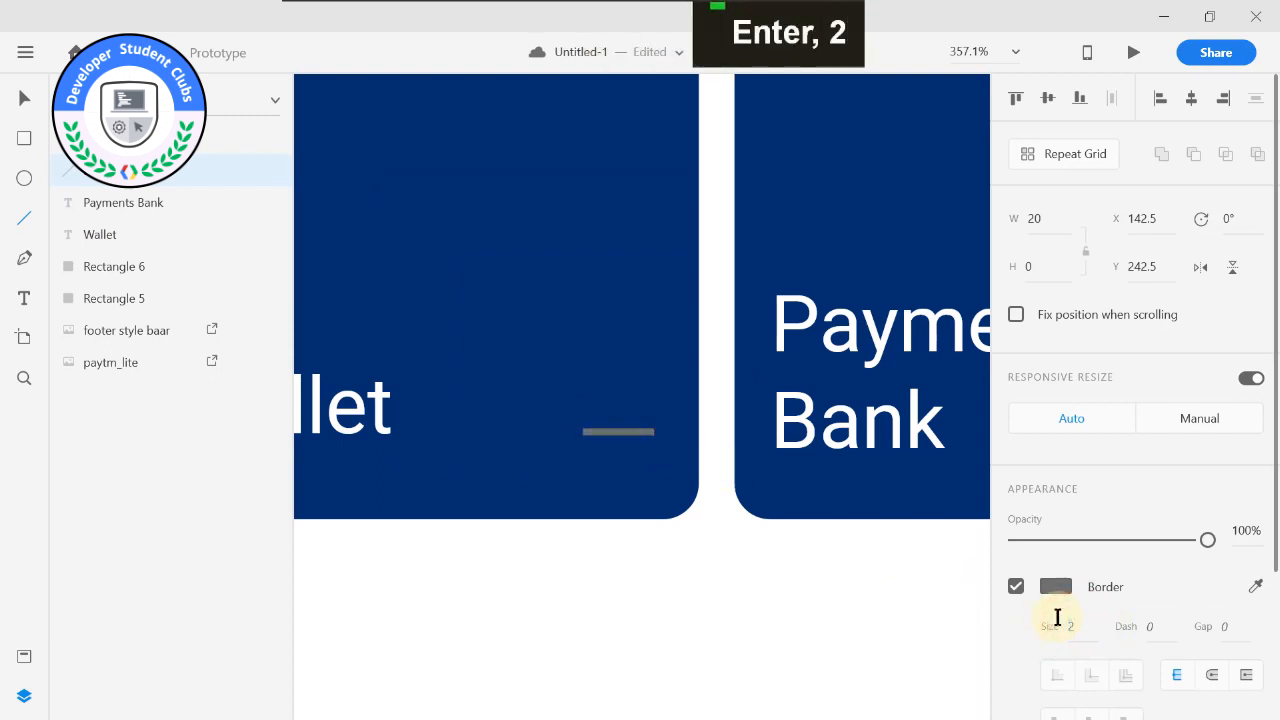
left_click(1056, 588)
left_click_drag(853, 523, 630, 334)
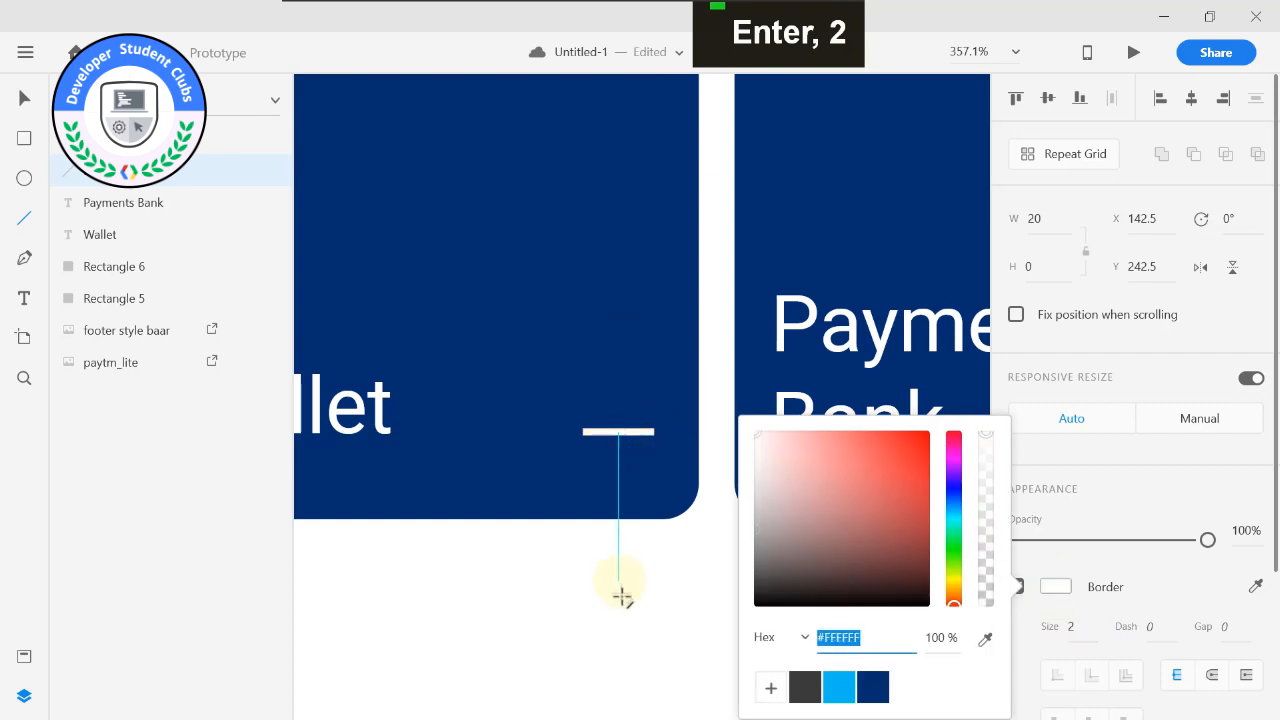
left_click(628, 614)
Duplicate the white line in place and rotate the copy 90° to form a plus sign.
scroll(629, 461, "up", 4)
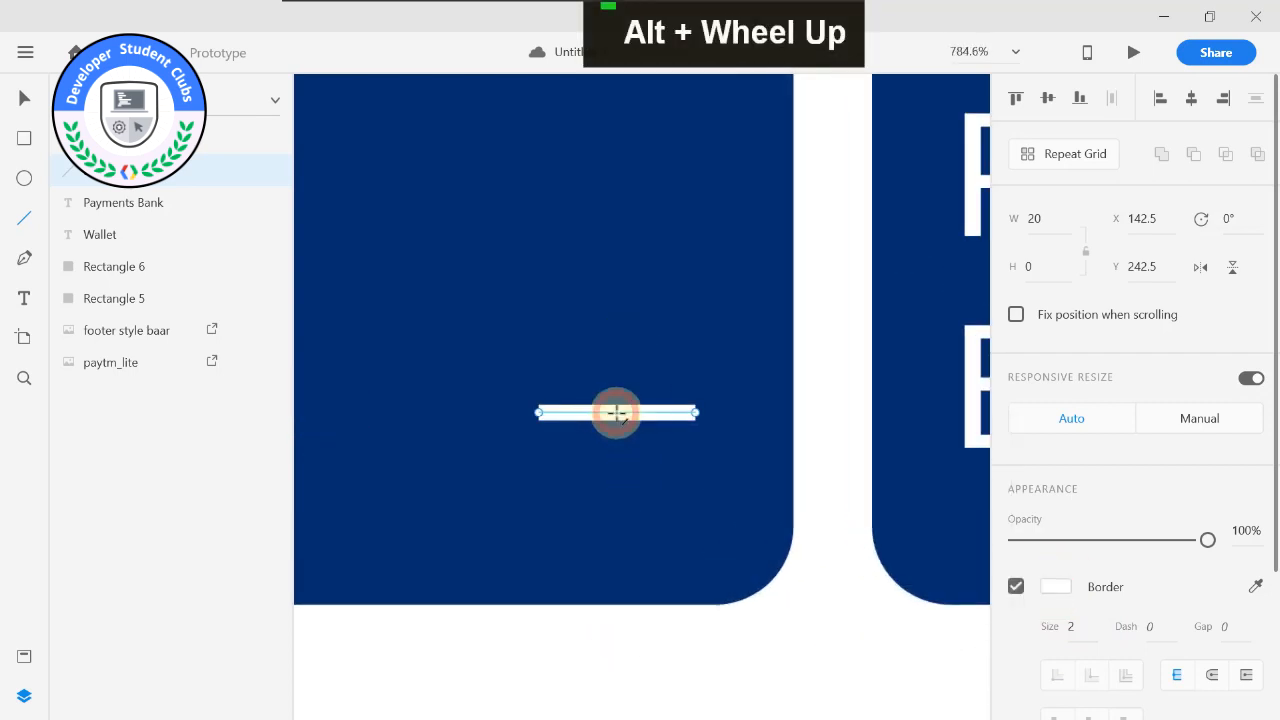
key("ctrl+d")
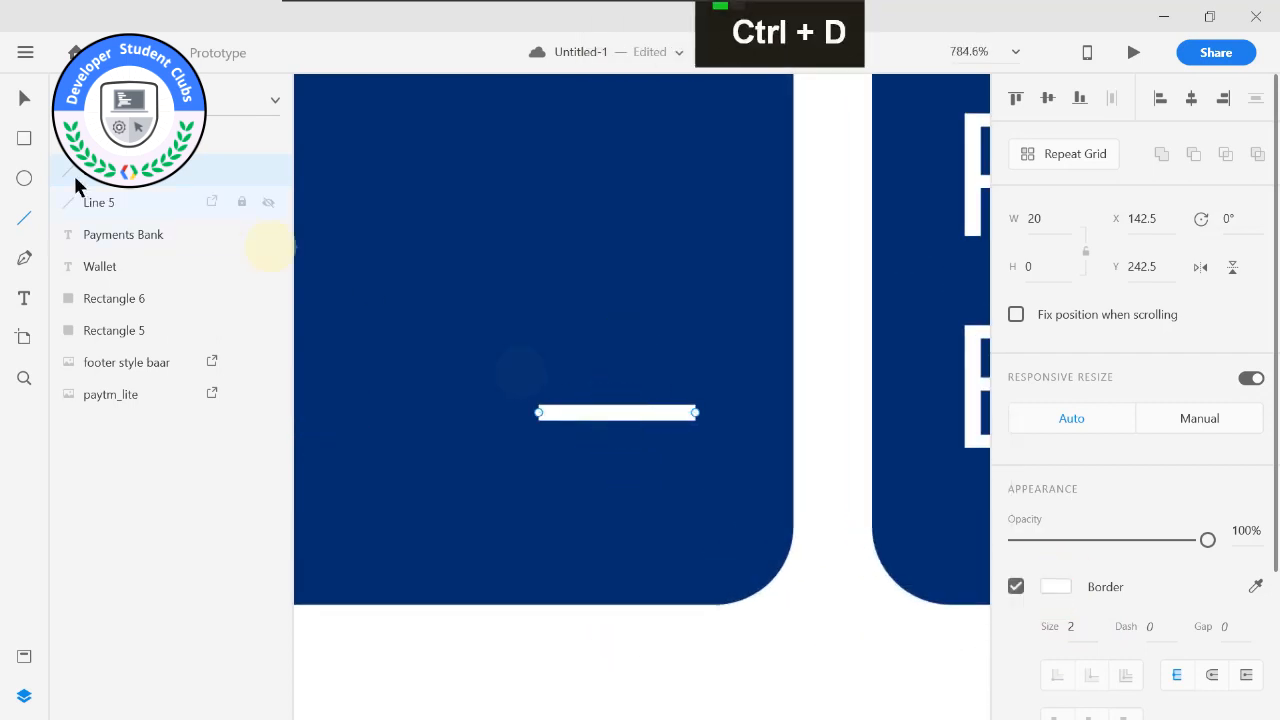
left_click(24, 100)
left_click(586, 408)
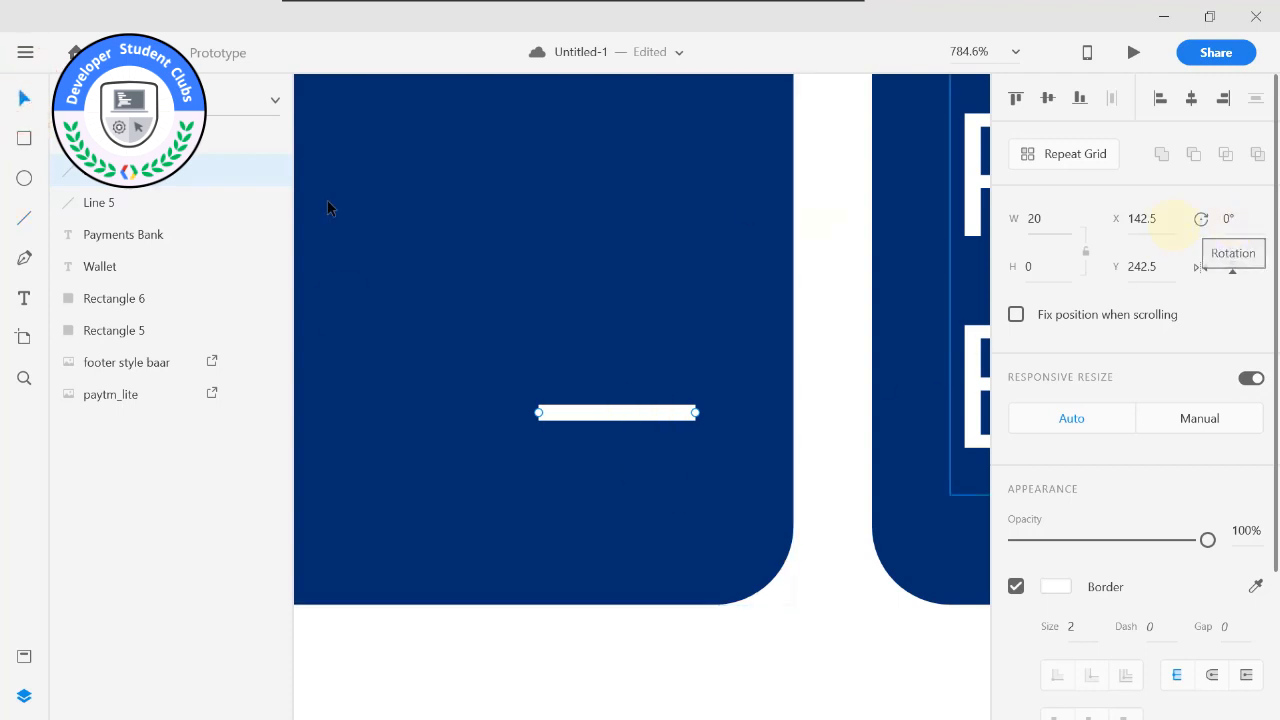
left_click(108, 198)
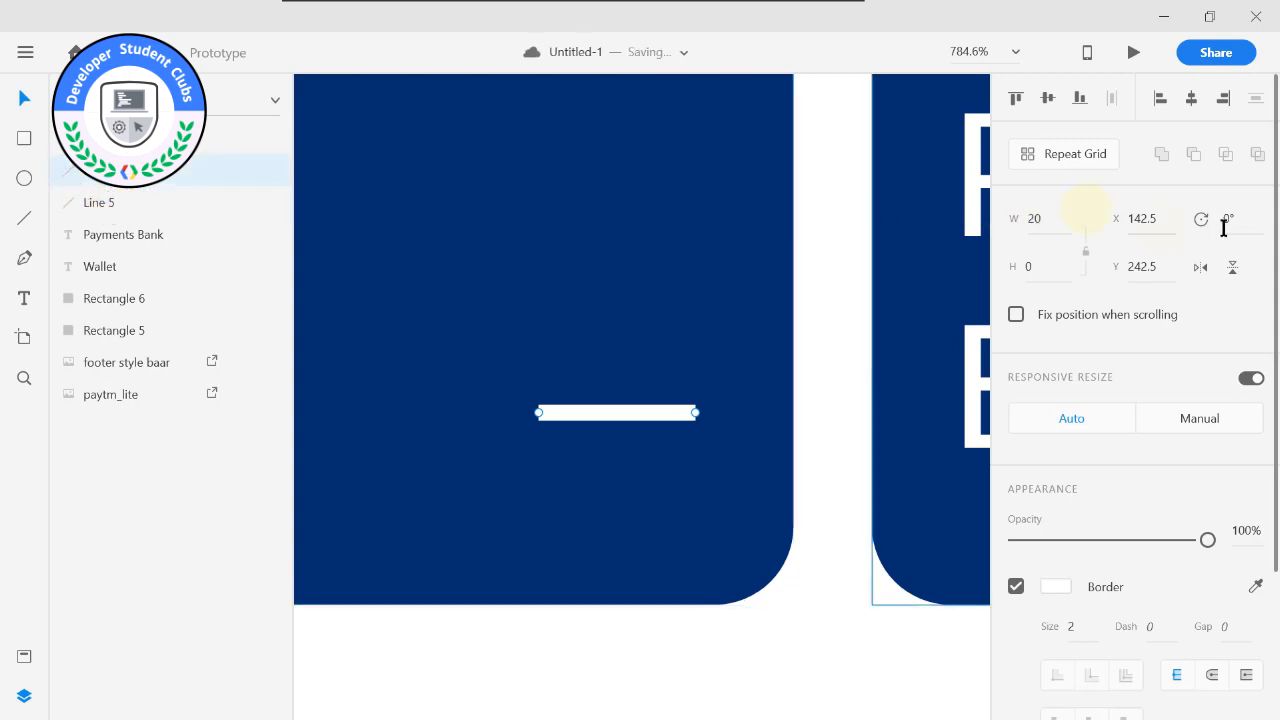
type("90")
key("Return")
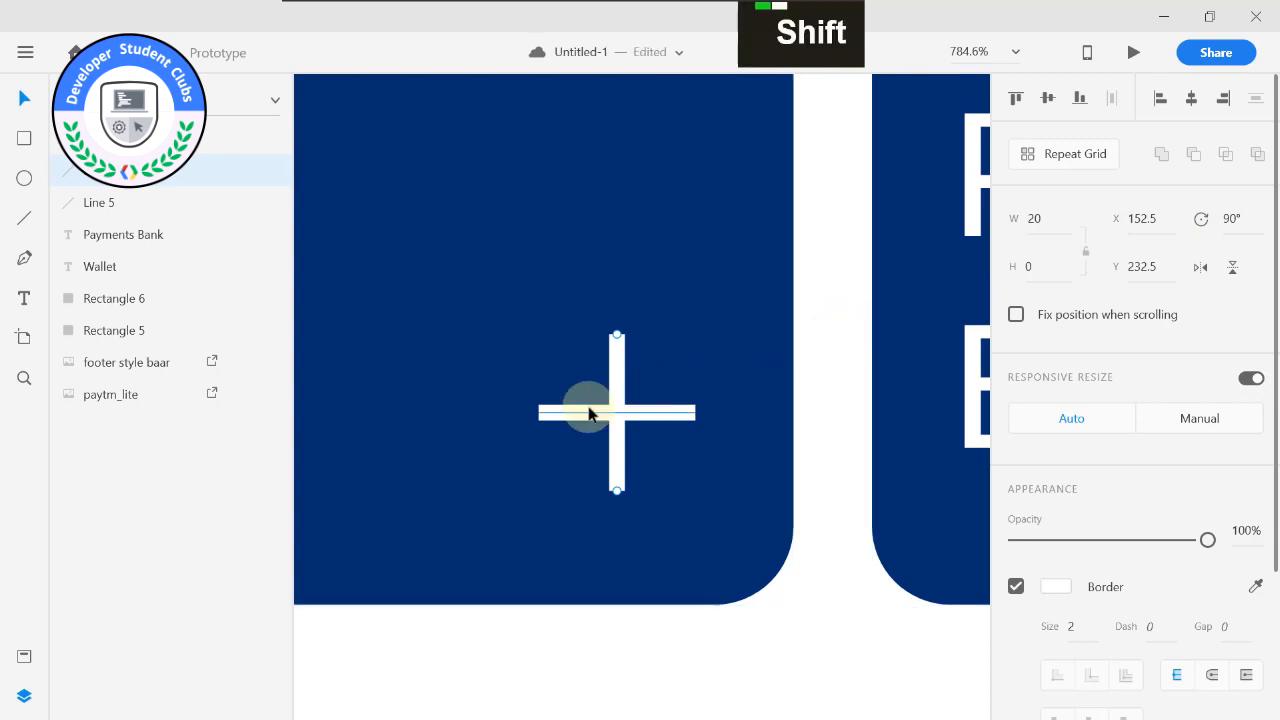
Group the two lines into a plus icon and place a copy of it in the Payments Bank card's lower right corner.
left_click(612, 368, "shift")
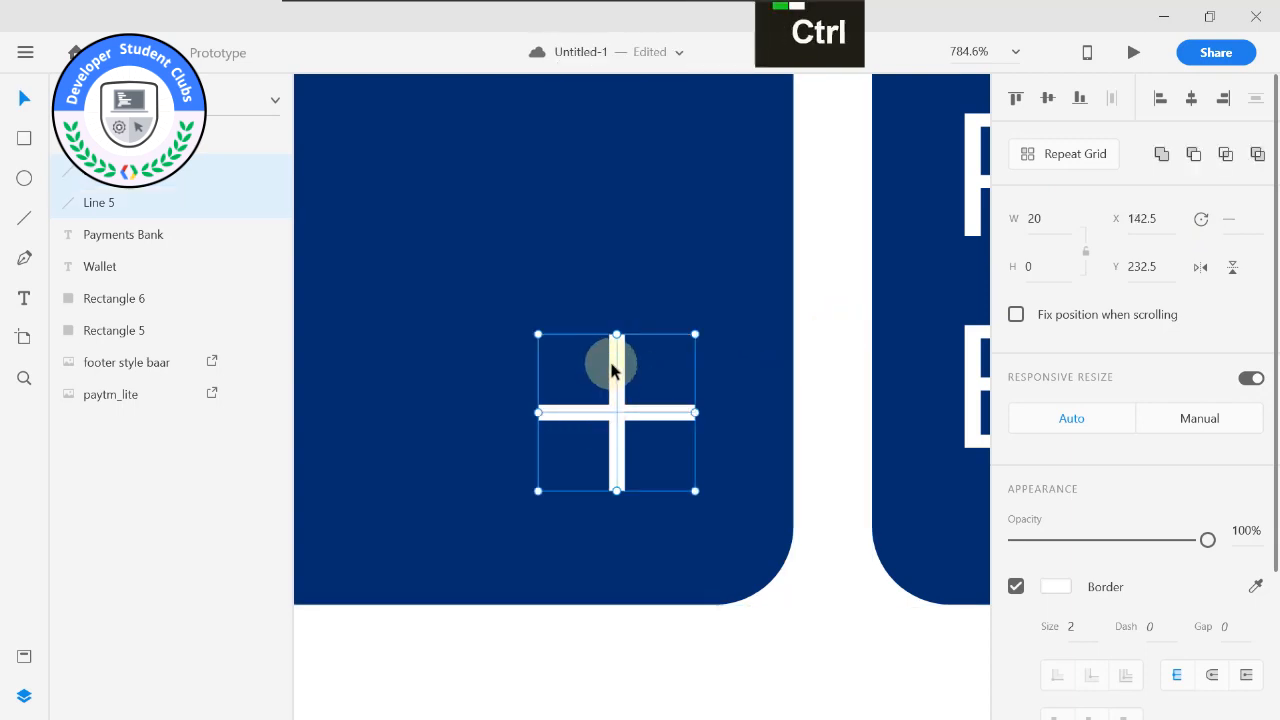
key("ctrl+g")
scroll(660, 428, "down", 2)
scroll(660, 428, "down", 1)
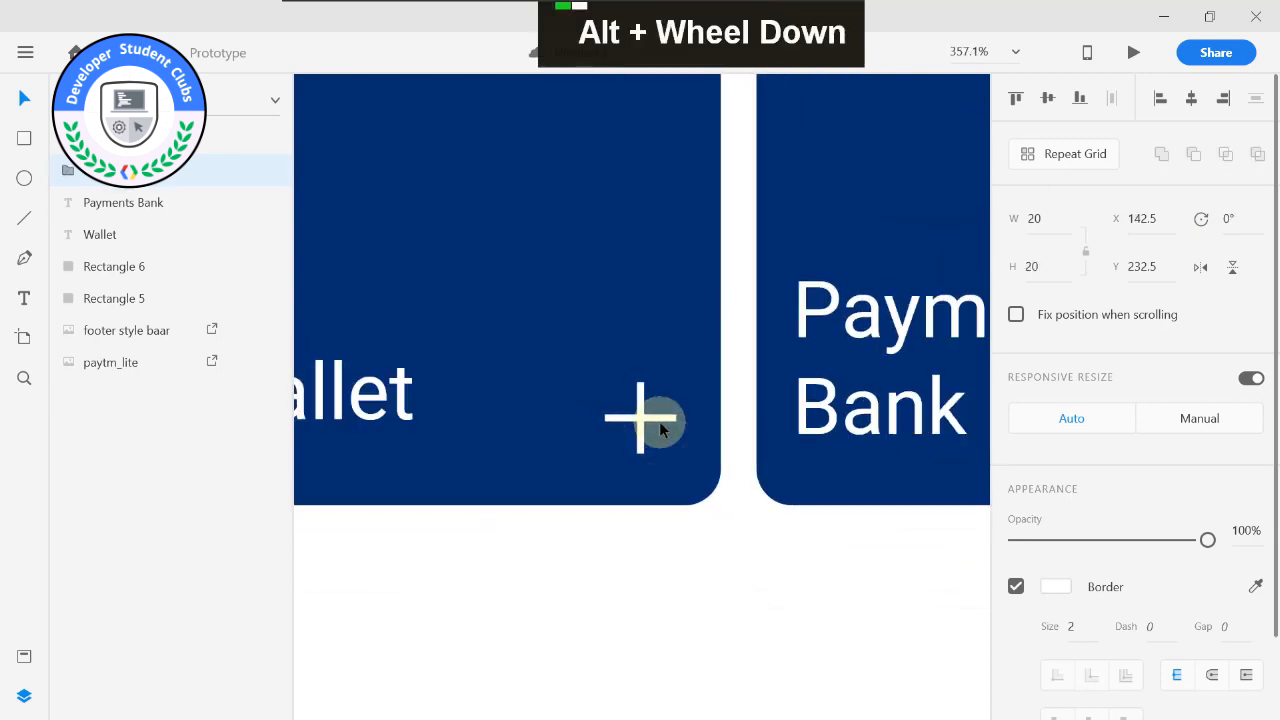
scroll(660, 428, "down", 2)
middle_click(637, 501)
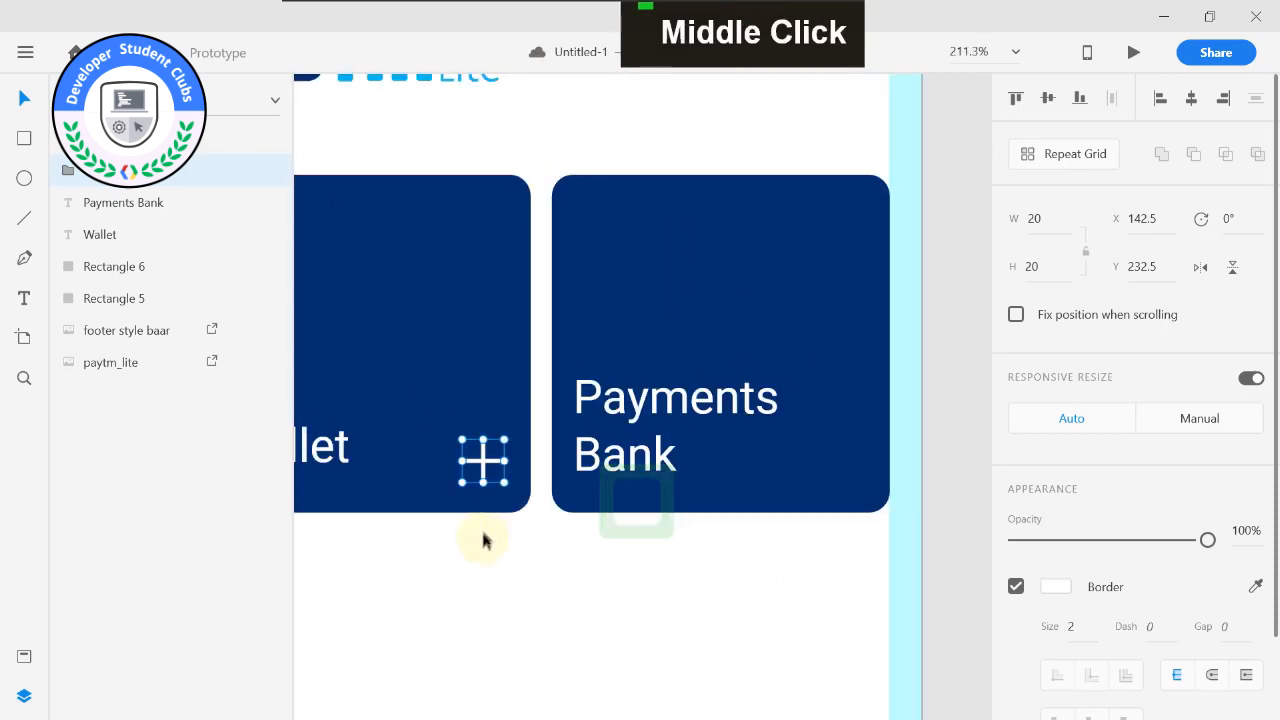
left_click_drag(490, 462, 849, 461)
left_click(942, 292)
Duplicate the floral pattern from the Android Mobile – 1 artboard and place the copy at X 180, Y -4 on the HOME artboard.
scroll(949, 411, "down", 3)
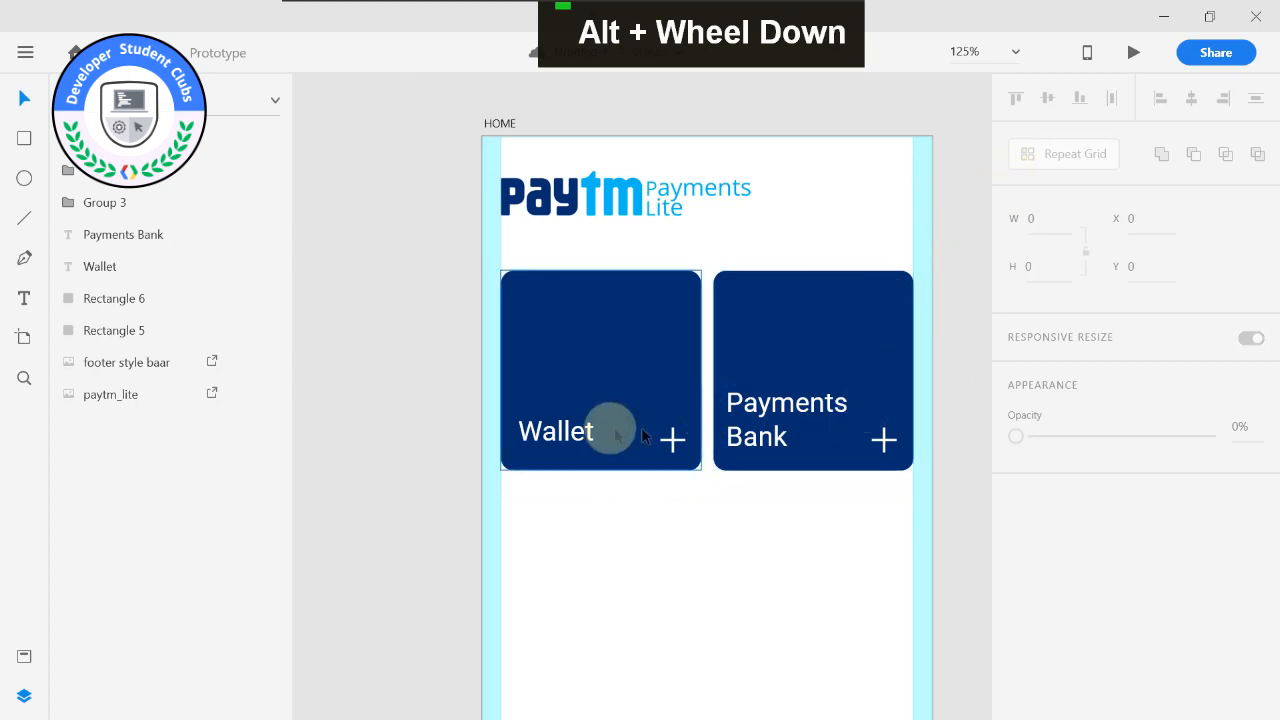
middle_click(686, 440)
scroll(728, 400, "down", 3)
scroll(770, 296, "down", 3)
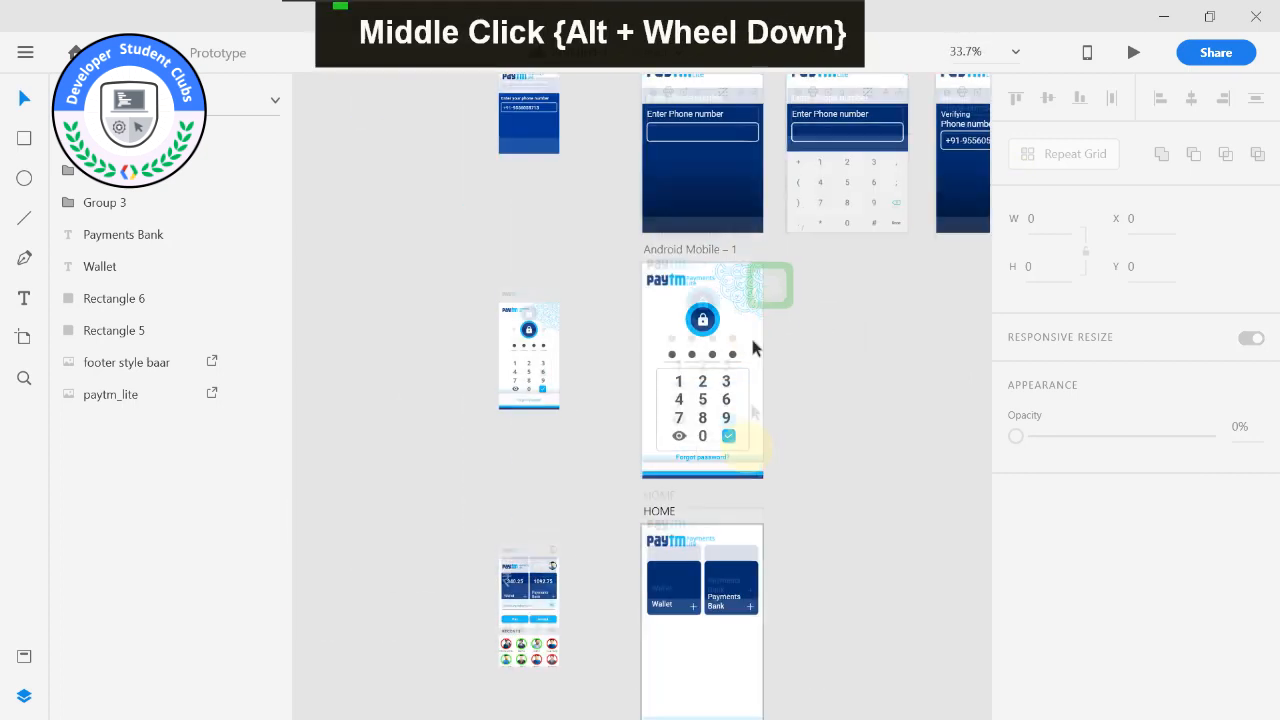
left_click(739, 282)
key("ctrl+d")
left_click_drag(743, 311, 752, 545)
Scale the copied floral pattern to 101 × 101 and fit it into the Payments Bank card's upper right corner at X 244, Y 107.
scroll(866, 546, "up", 5)
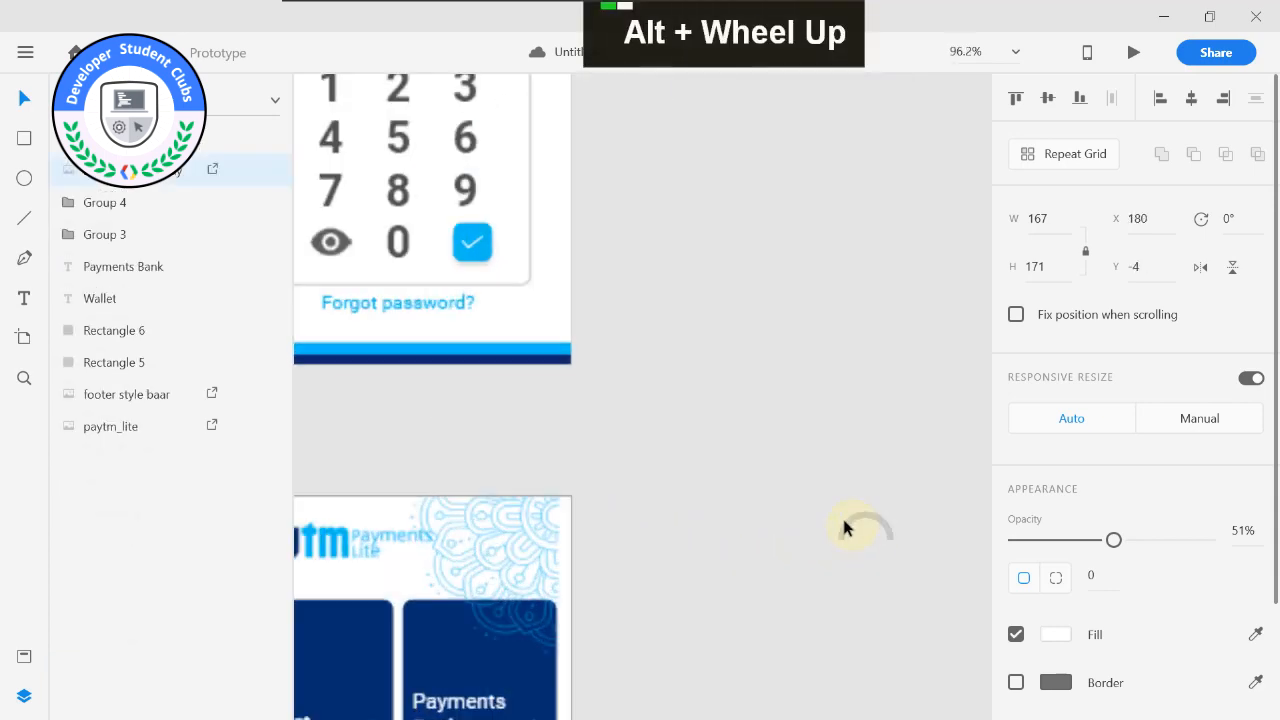
middle_click(966, 385)
left_click_drag(686, 377, 590, 485)
left_click_drag(692, 545, 752, 494)
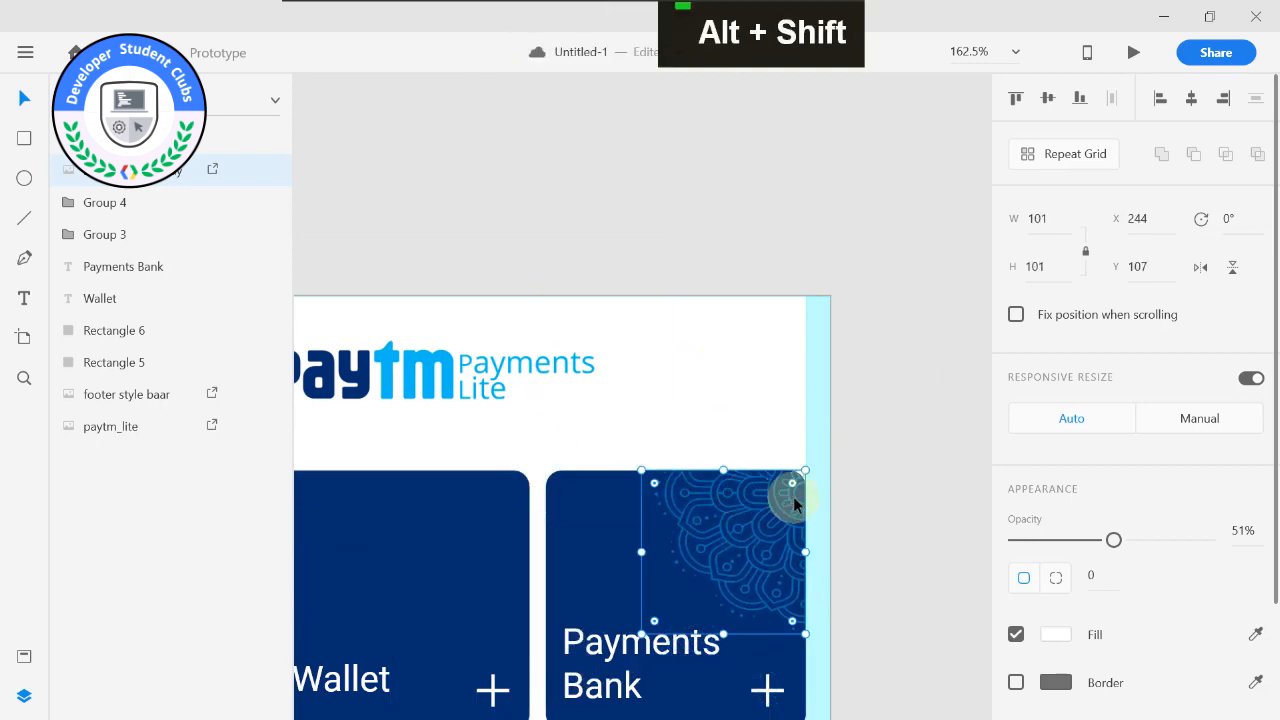
Round only the floral pattern's upper right corner to a radius of 10 to match the card's corner.
scroll(793, 500, "up", 5)
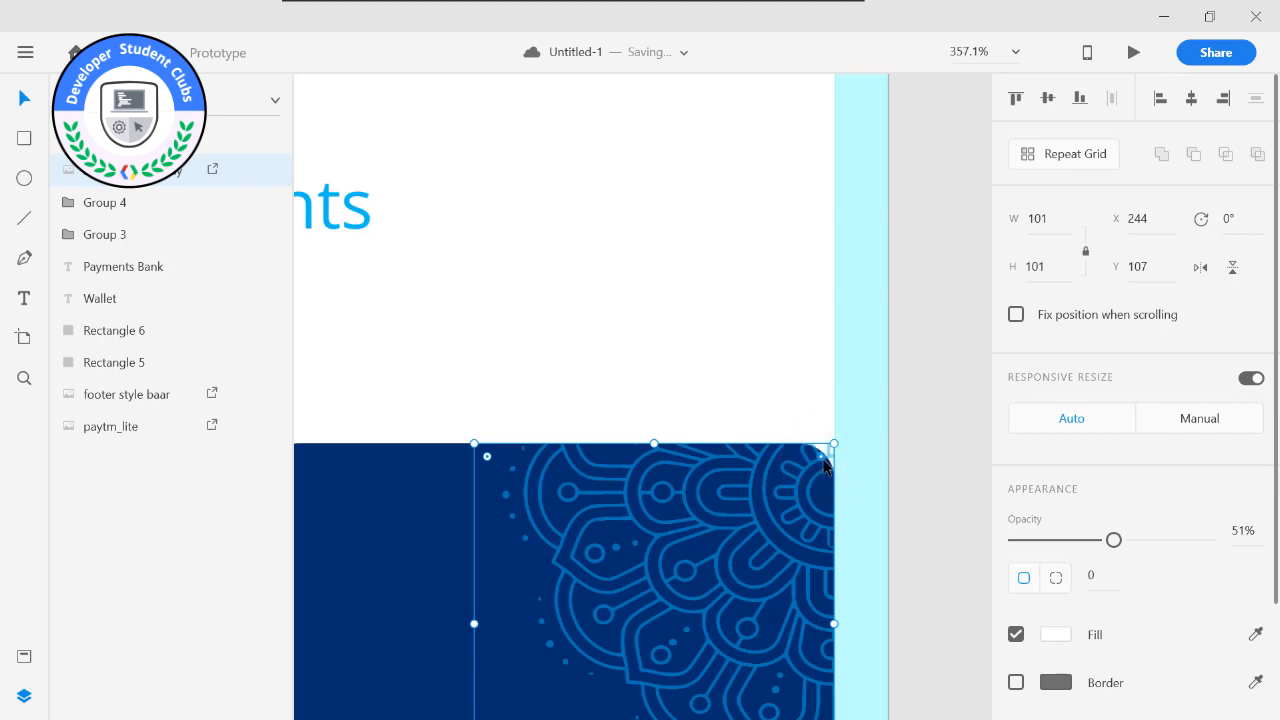
left_click(824, 465, "alt")
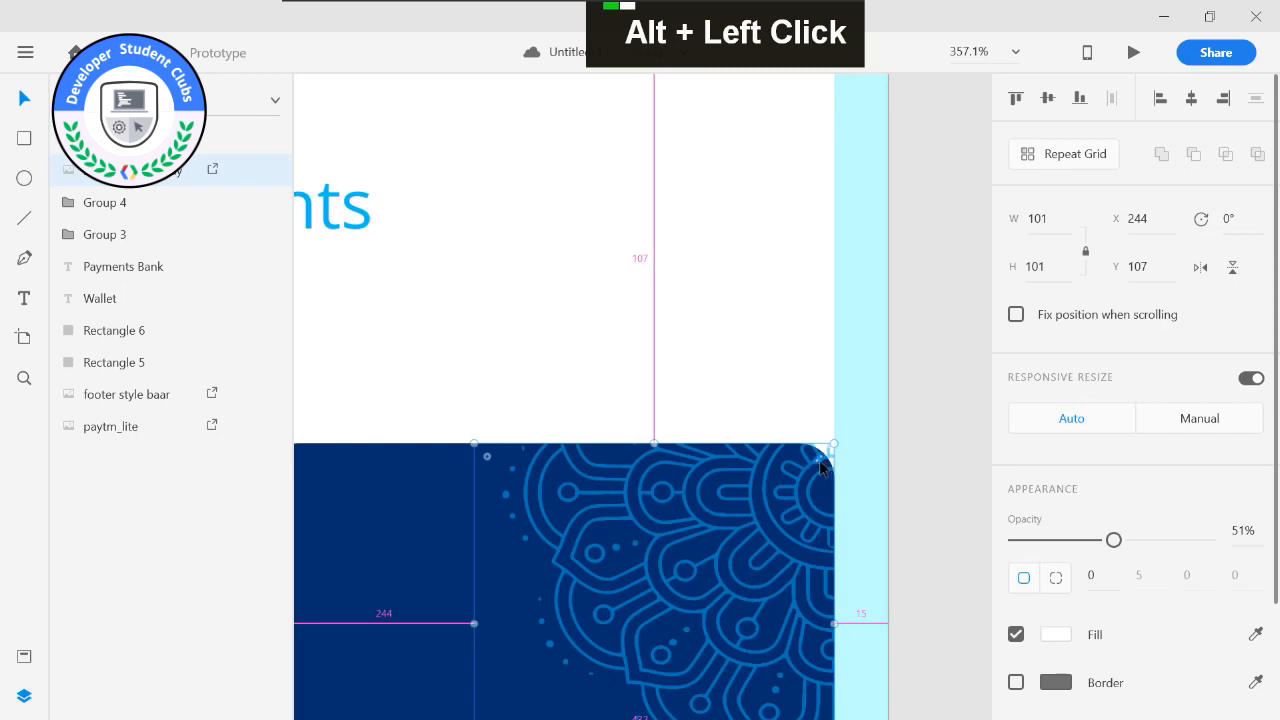
left_click_drag(820, 466, 813, 474)
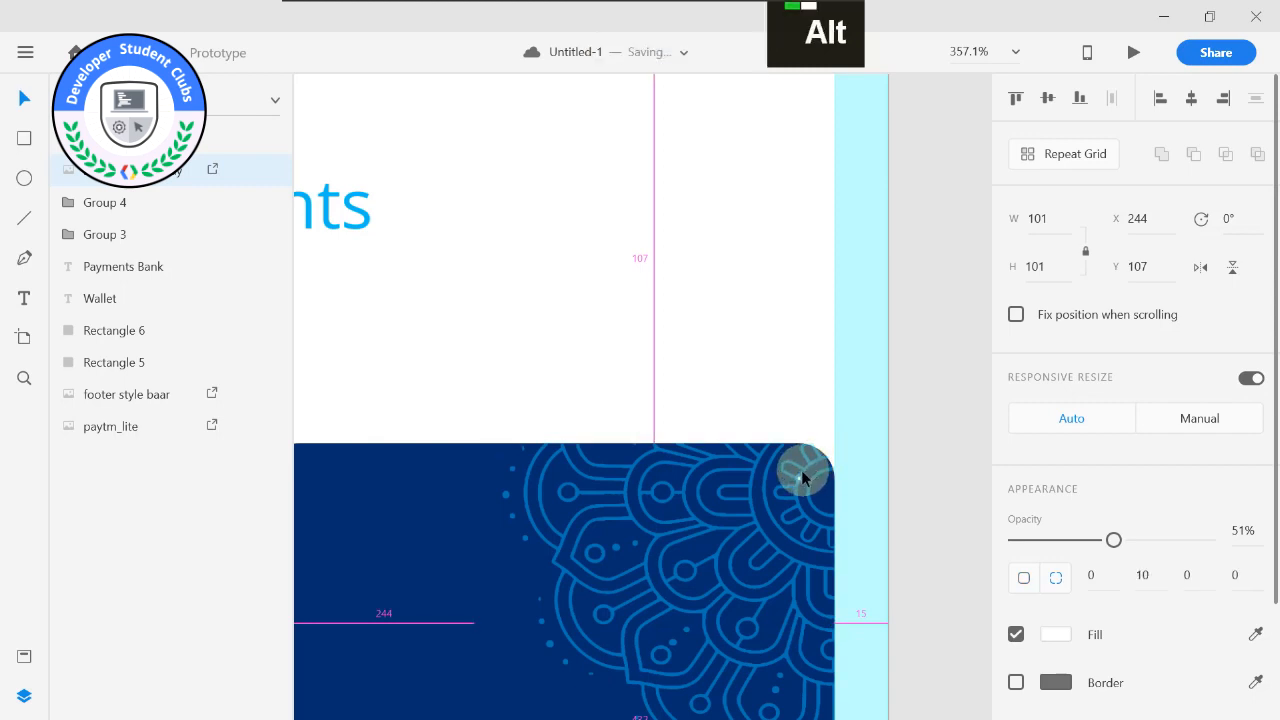
left_click(936, 477)
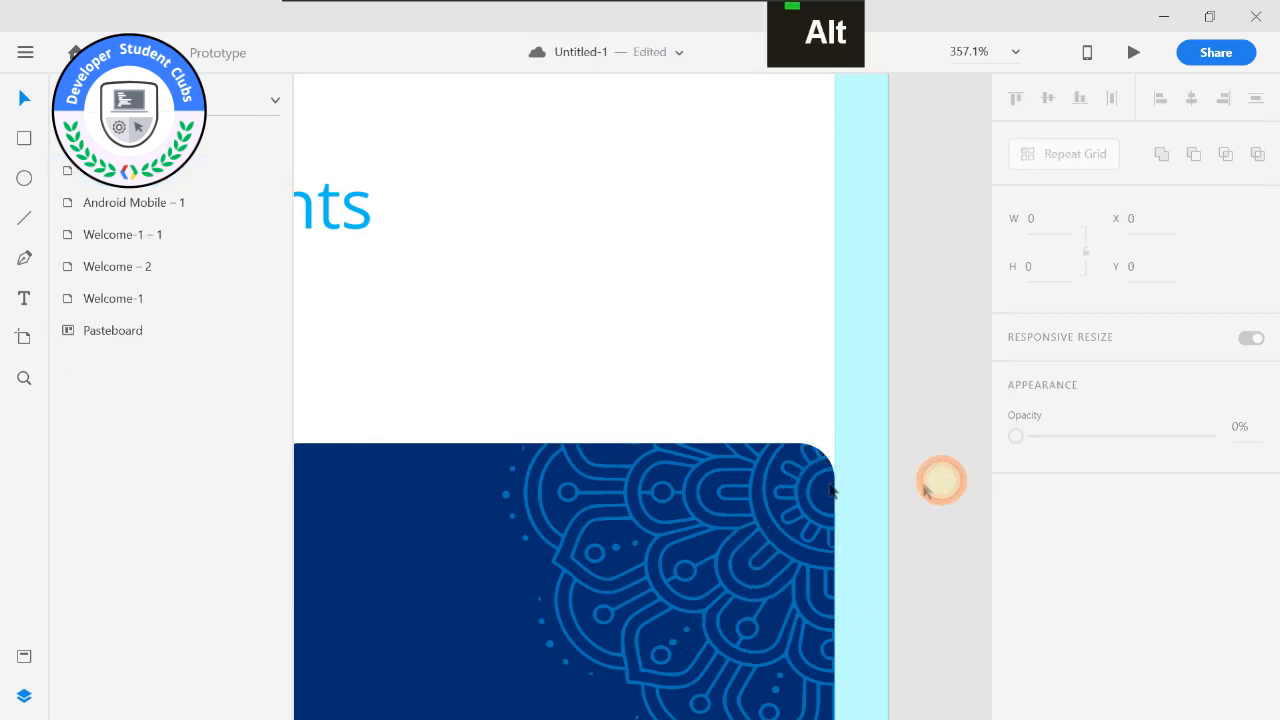
scroll(747, 484, "down", 3)
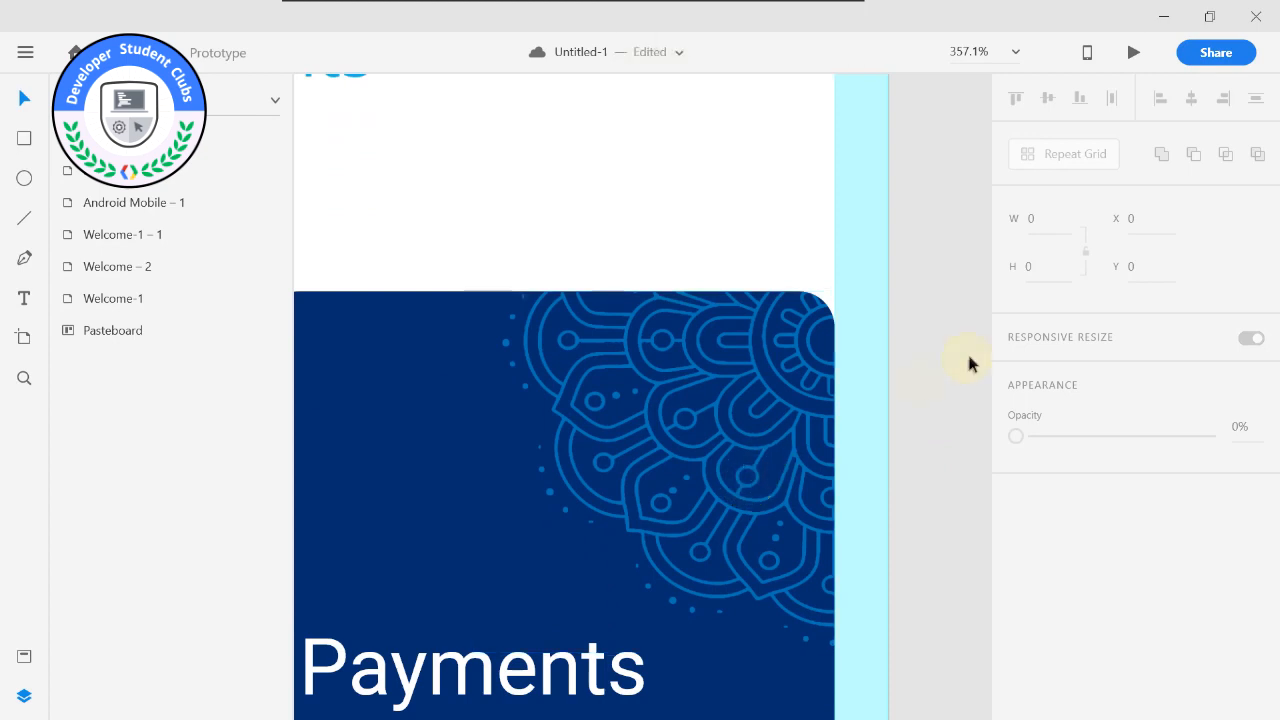
left_click(719, 330)
scroll(713, 324, "down", 5)
middle_click(848, 250)
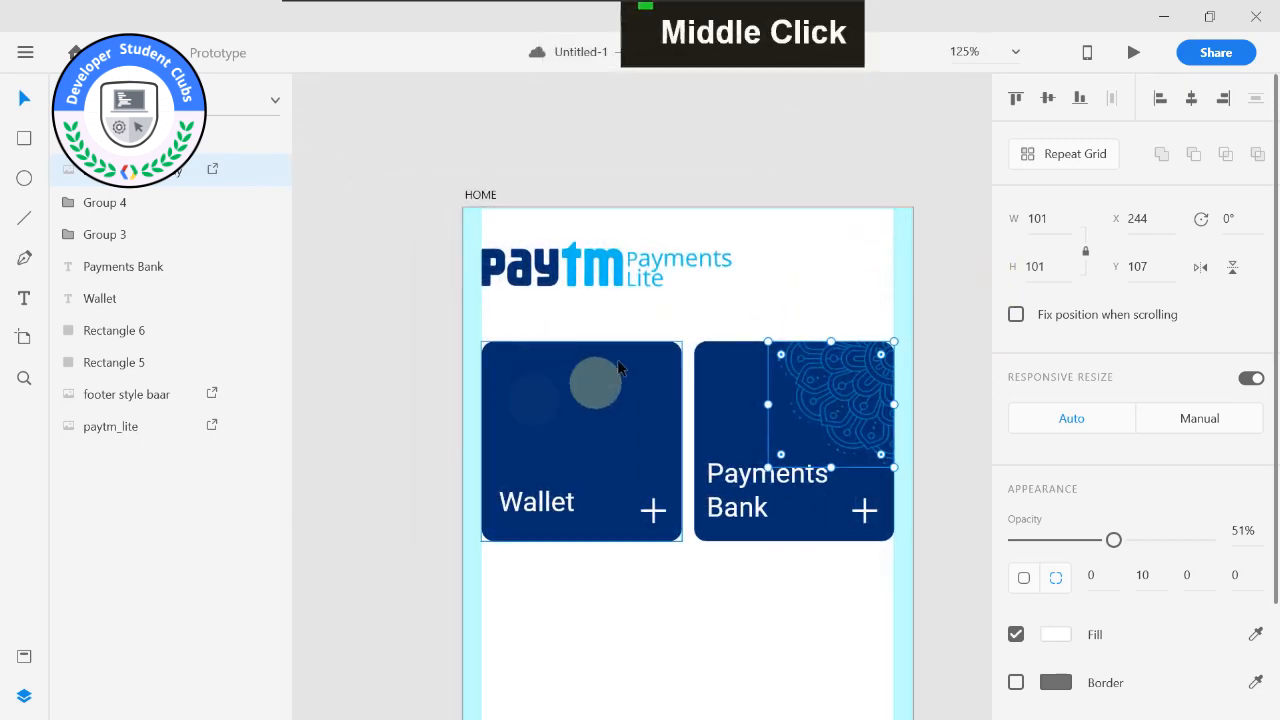
Switch to File Explorer and look through the References, PAY_BUTTONS, SVG, in-app services and FONTS folders in SOURCE FILES.
key("super")
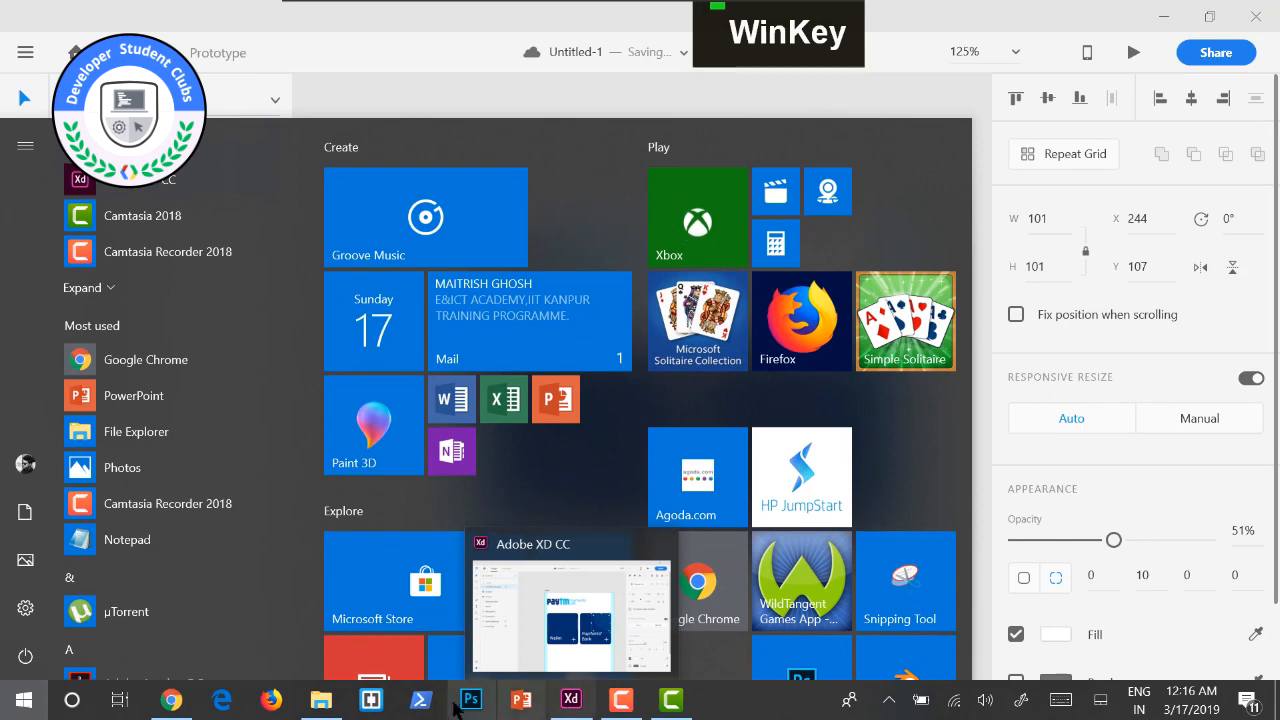
left_click(320, 700)
left_click(987, 368)
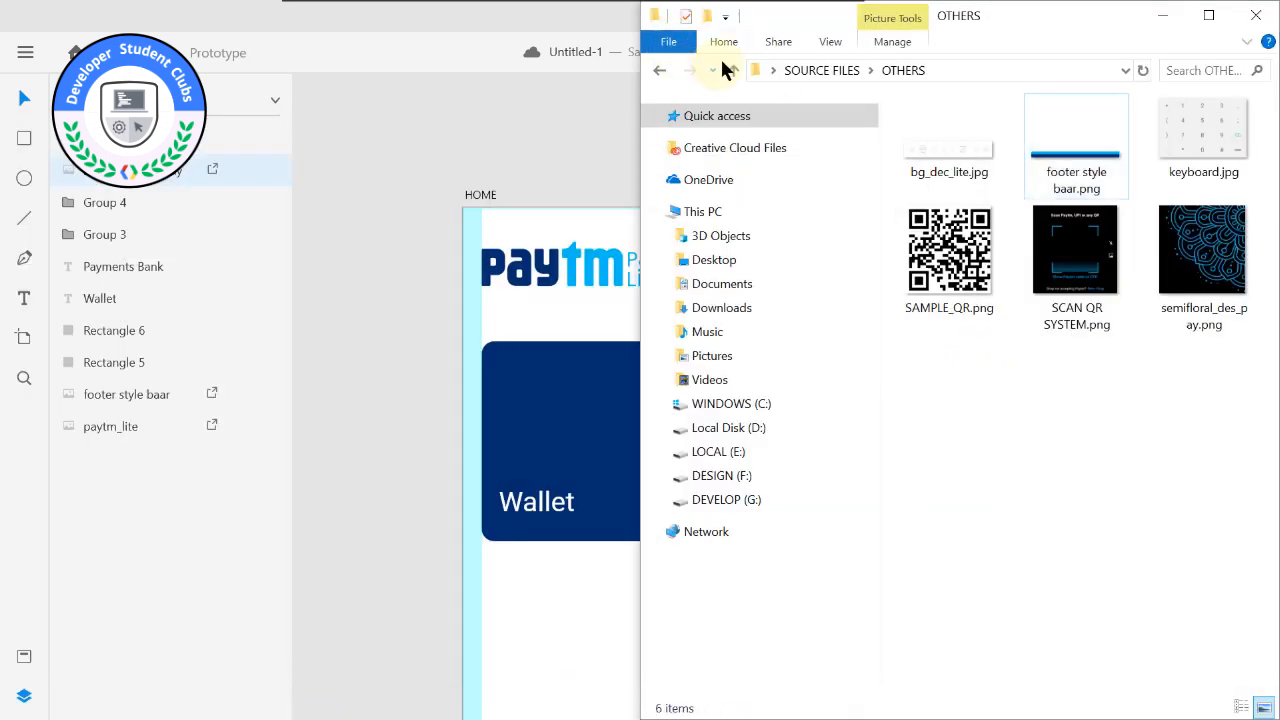
left_click(731, 68)
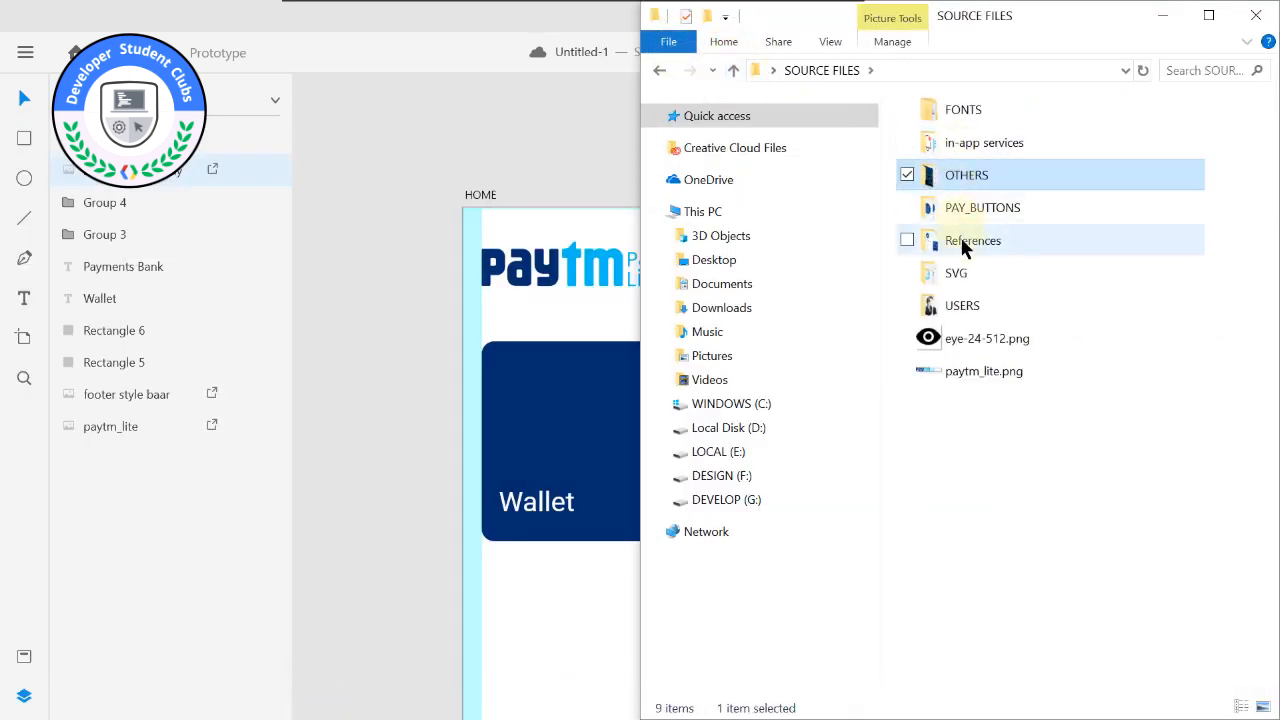
double_click(962, 243)
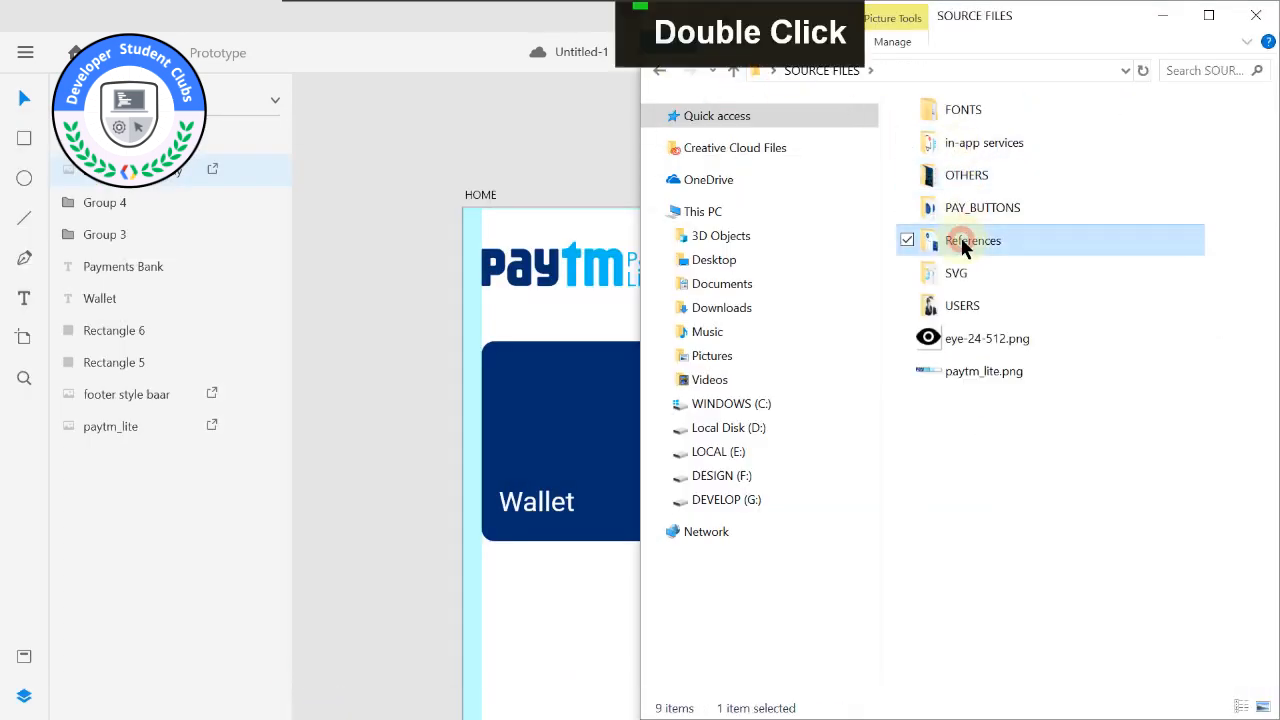
left_click(659, 69)
double_click(1008, 208)
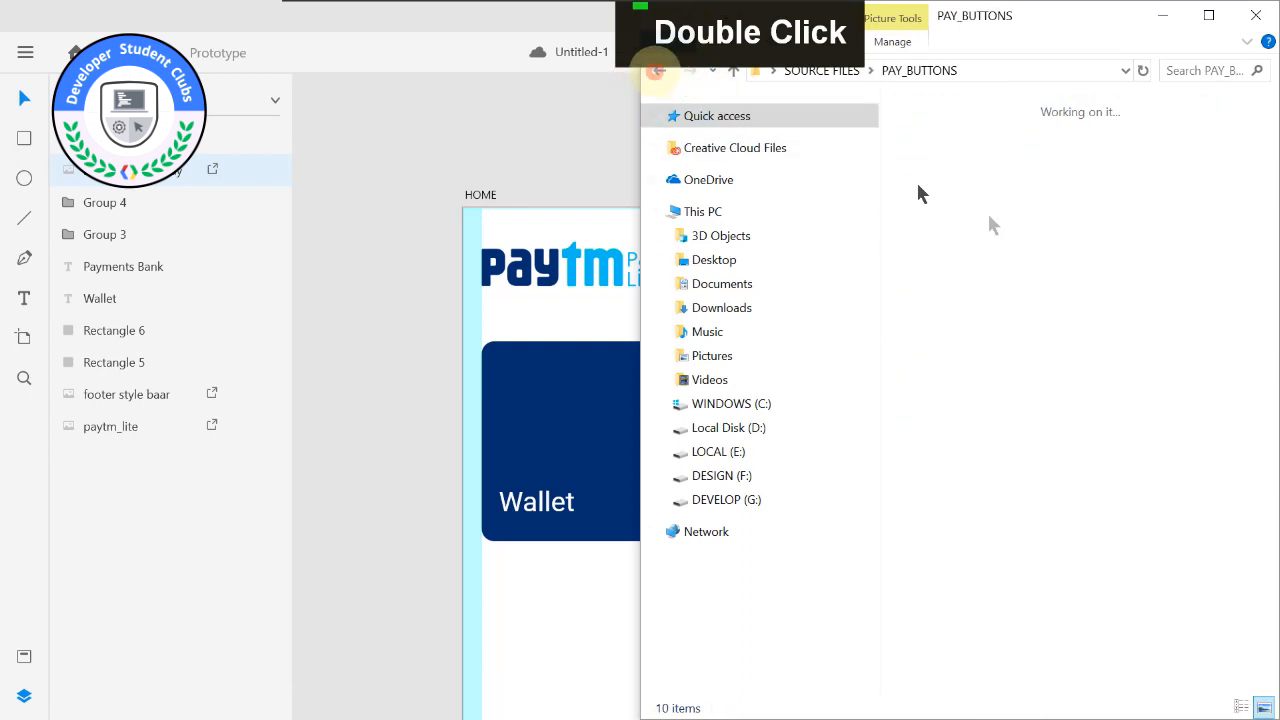
left_click(659, 70)
double_click(966, 272)
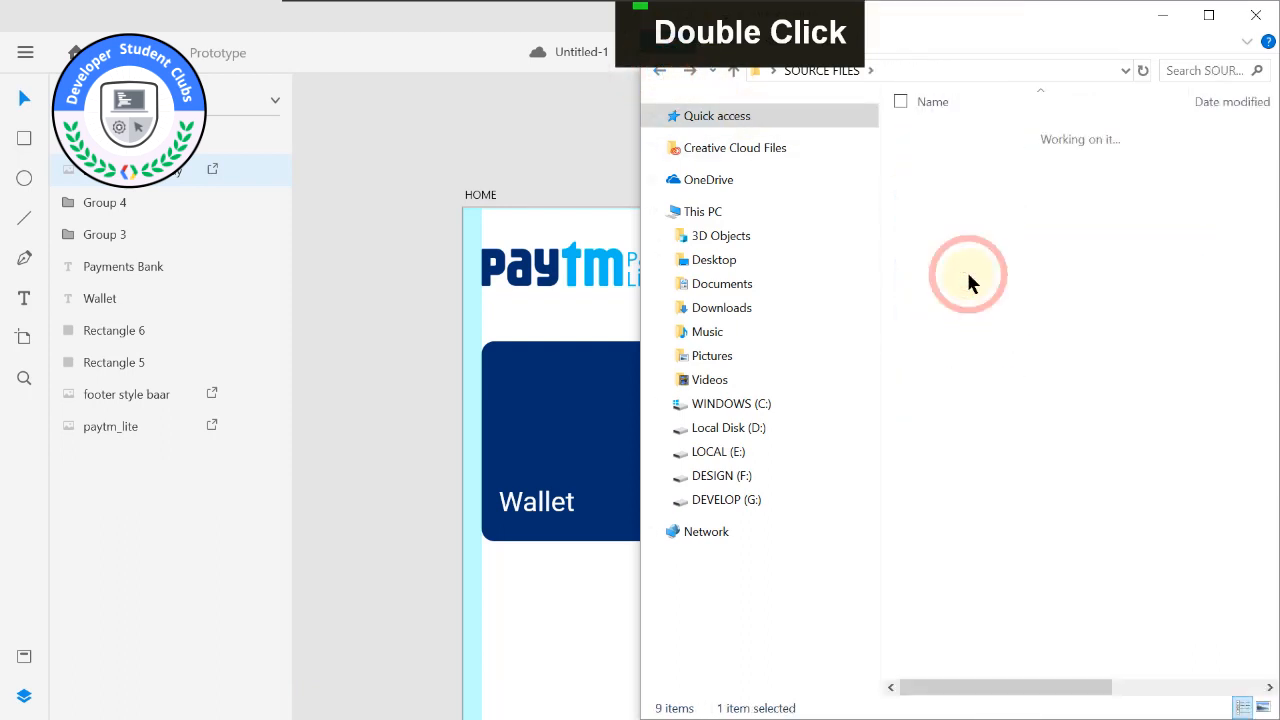
left_click(668, 72)
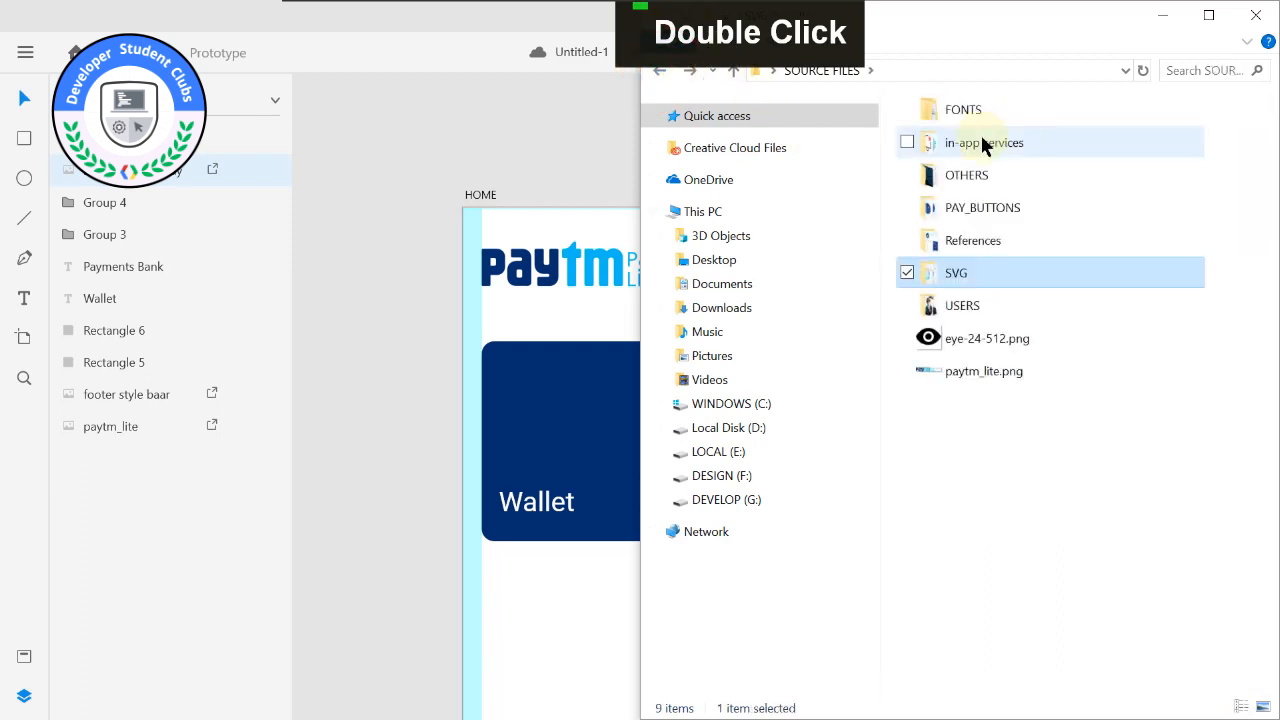
double_click(984, 143)
left_click(659, 70)
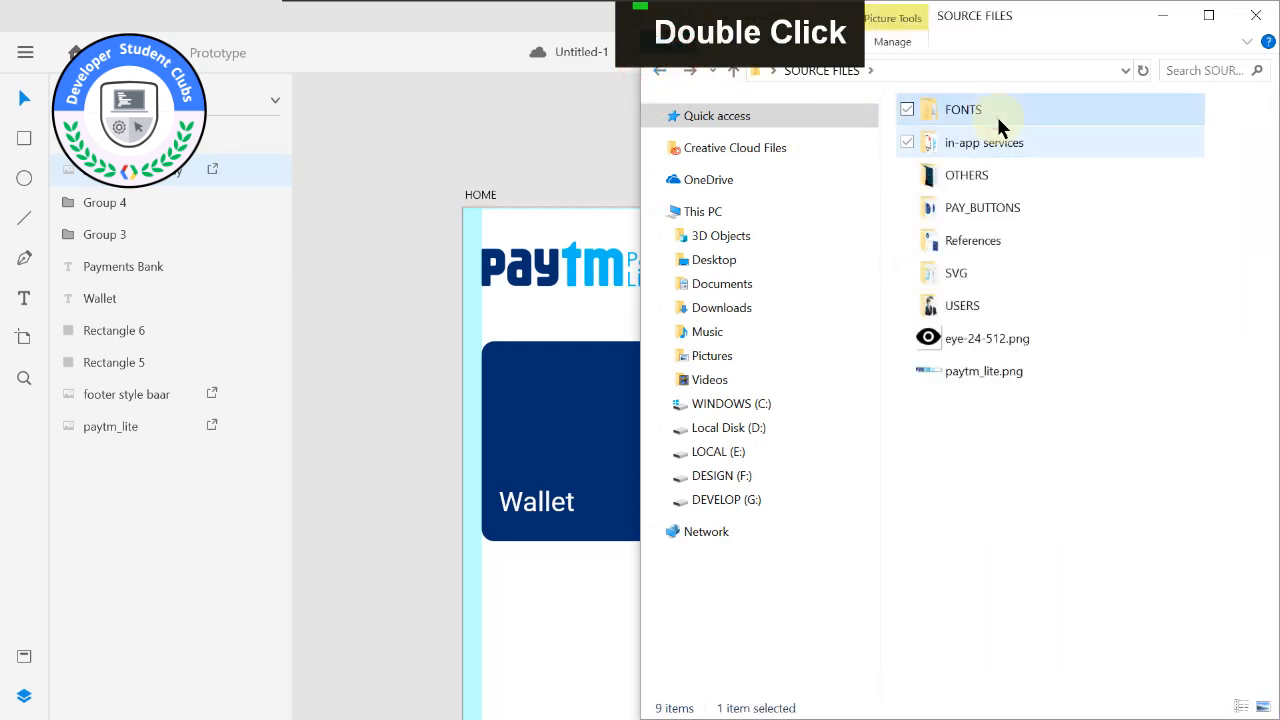
double_click(963, 112)
left_click(659, 72)
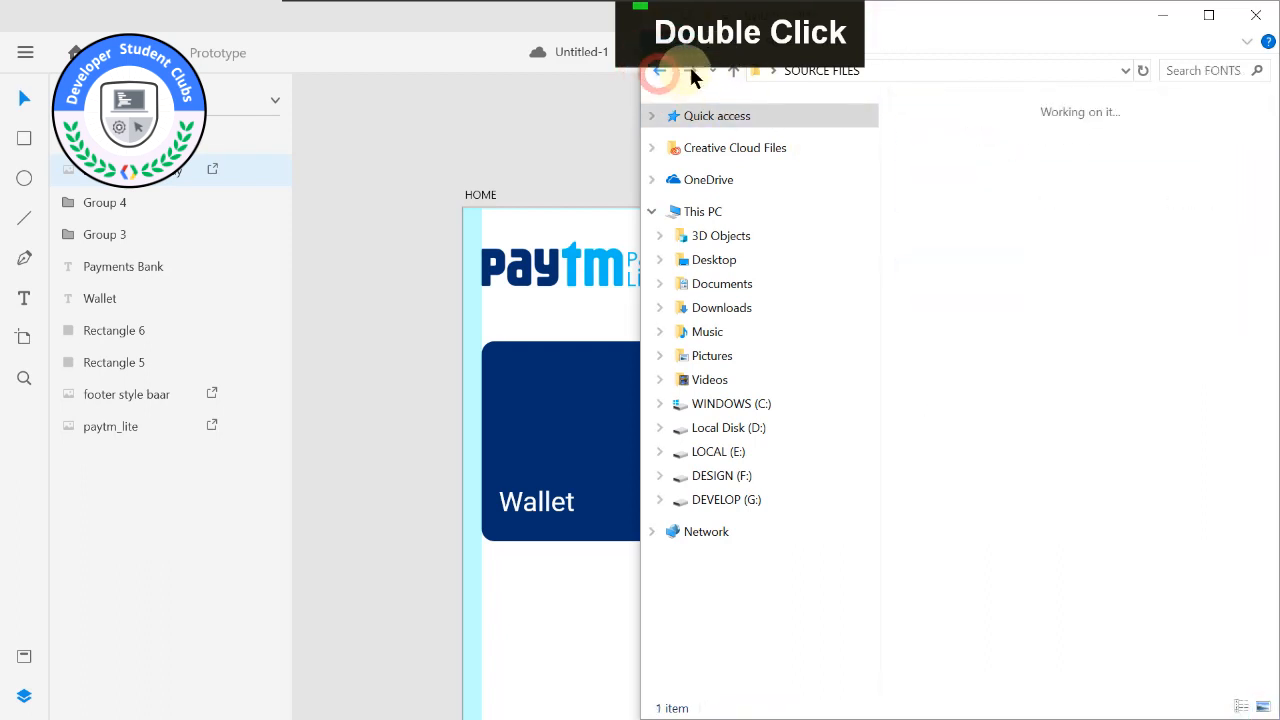
Switch to Chrome and search Google for "rupee symbol" in a new tab.
key("super")
left_click(222, 705)
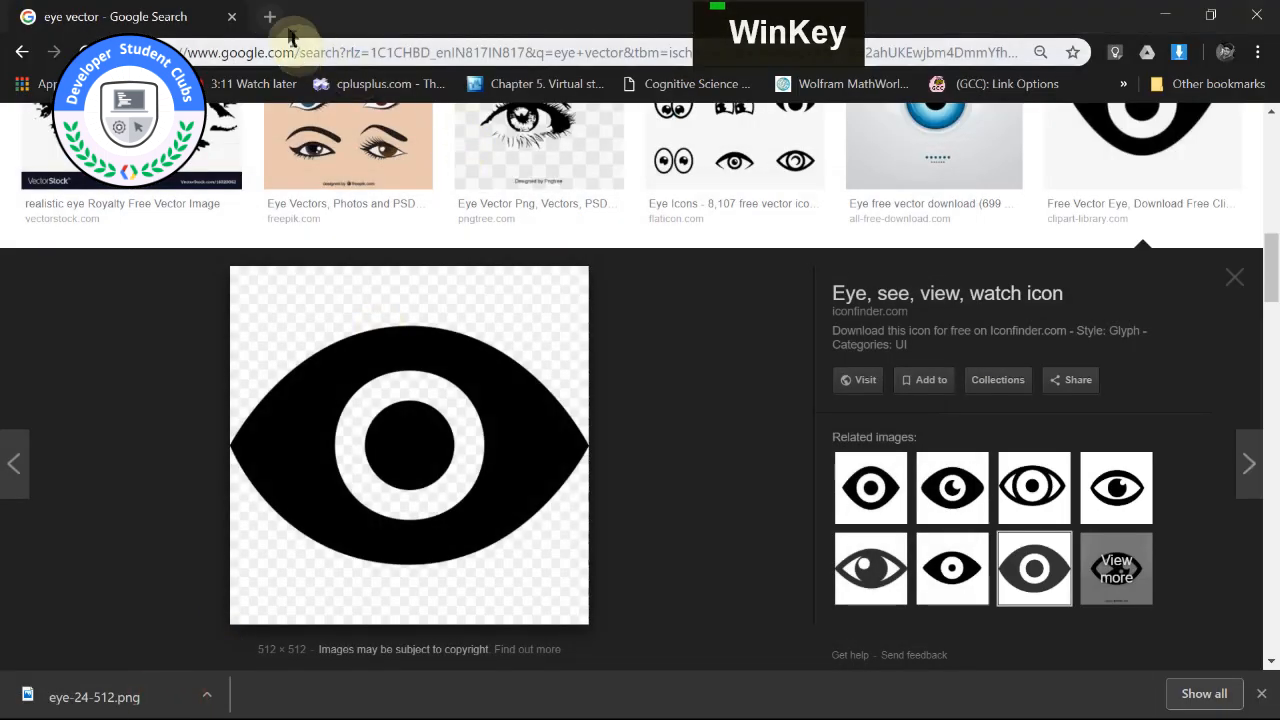
left_click(270, 17)
type("r")
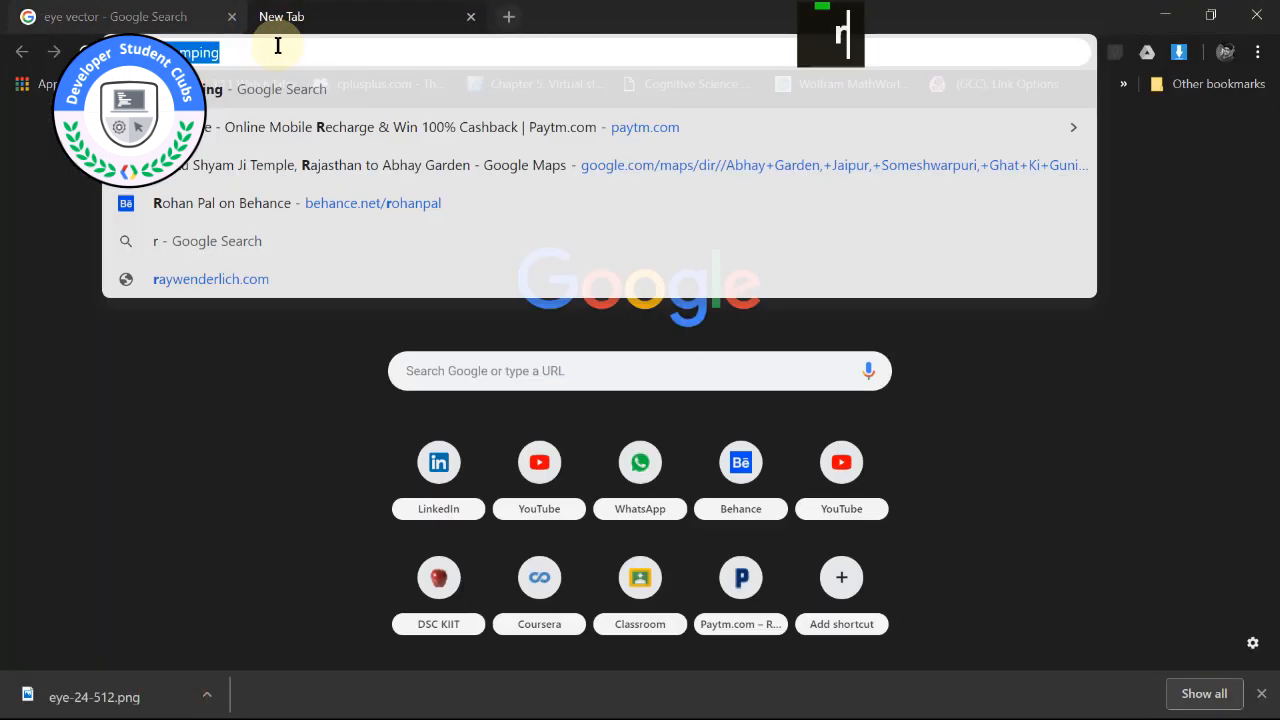
type("upee sym")
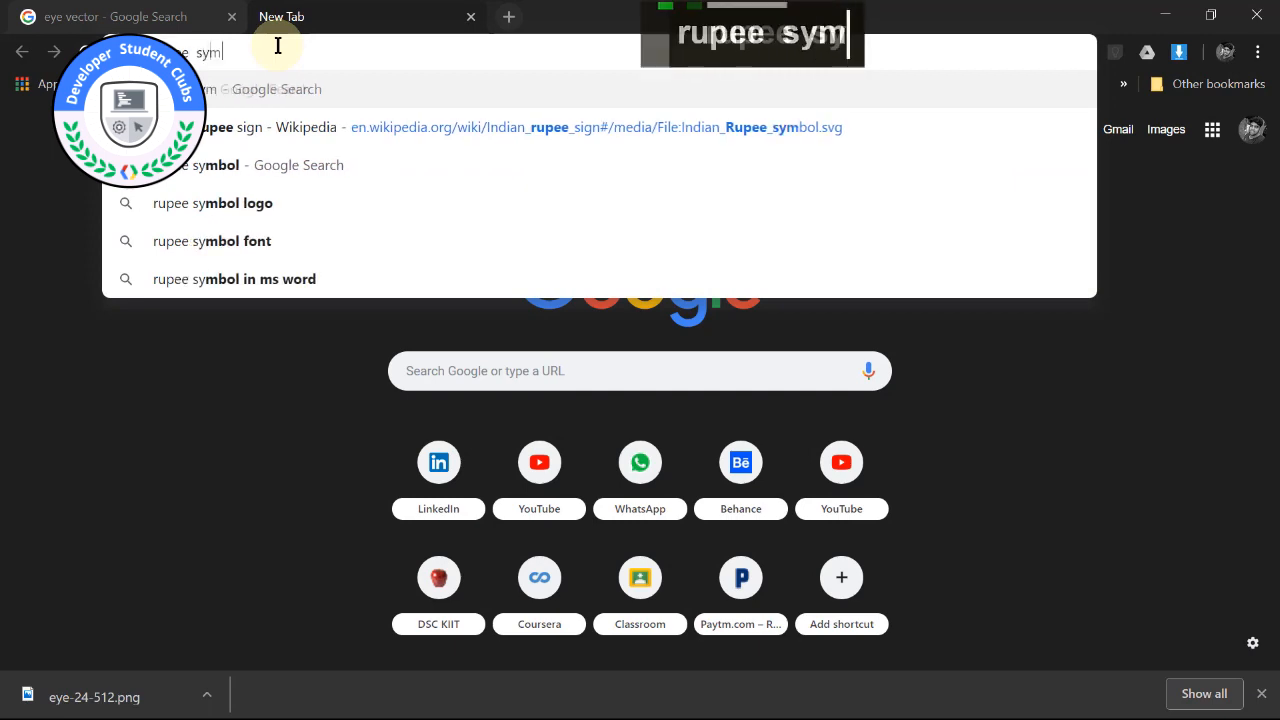
type("bol")
key("Return")
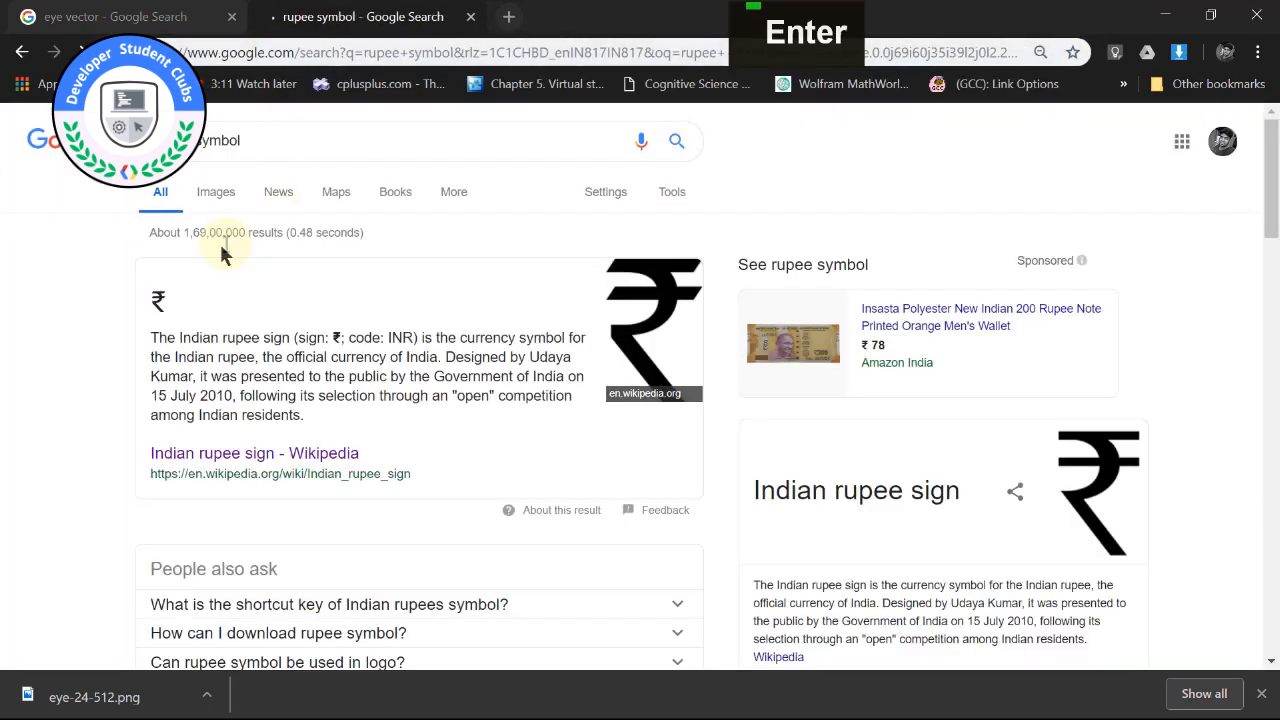
Save the black Indian Rupee symbol from Google Images as 695px-Indian_Rupee_symbol.svg.png in the SOURCE FILES folder.
left_click(645, 405)
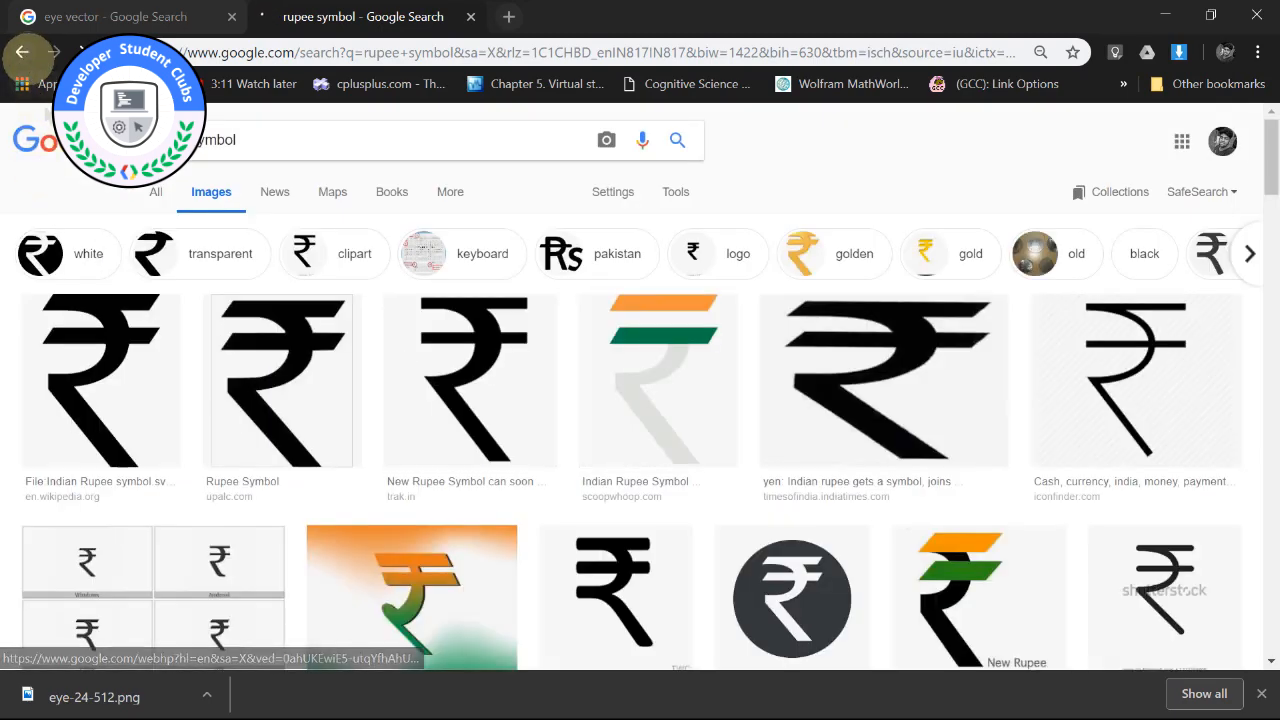
left_click(142, 350)
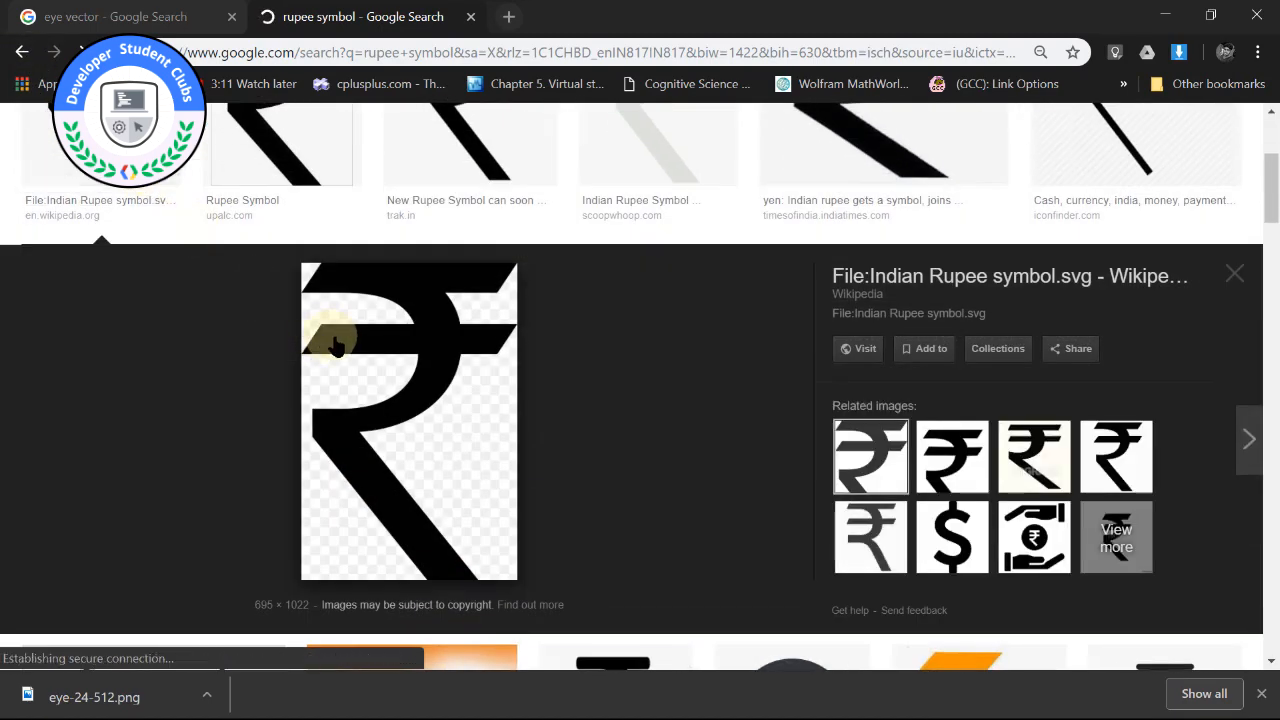
right_click(365, 345)
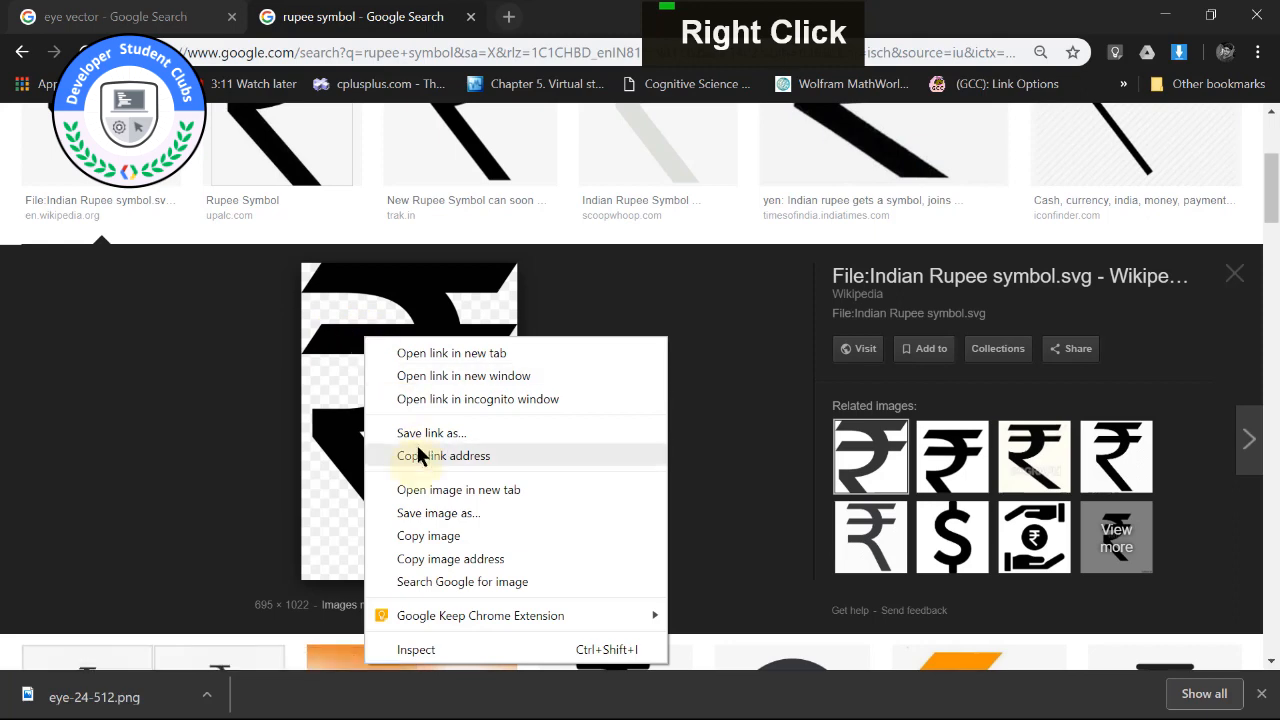
left_click(422, 510)
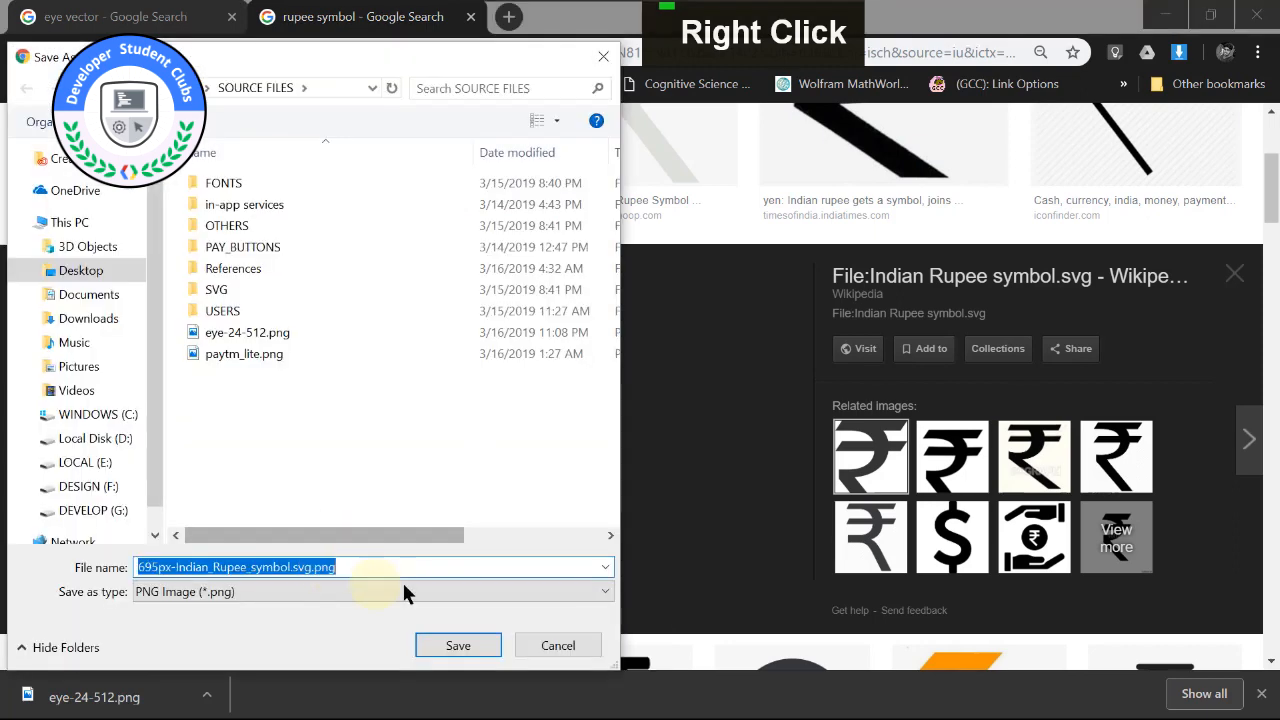
left_click(347, 567)
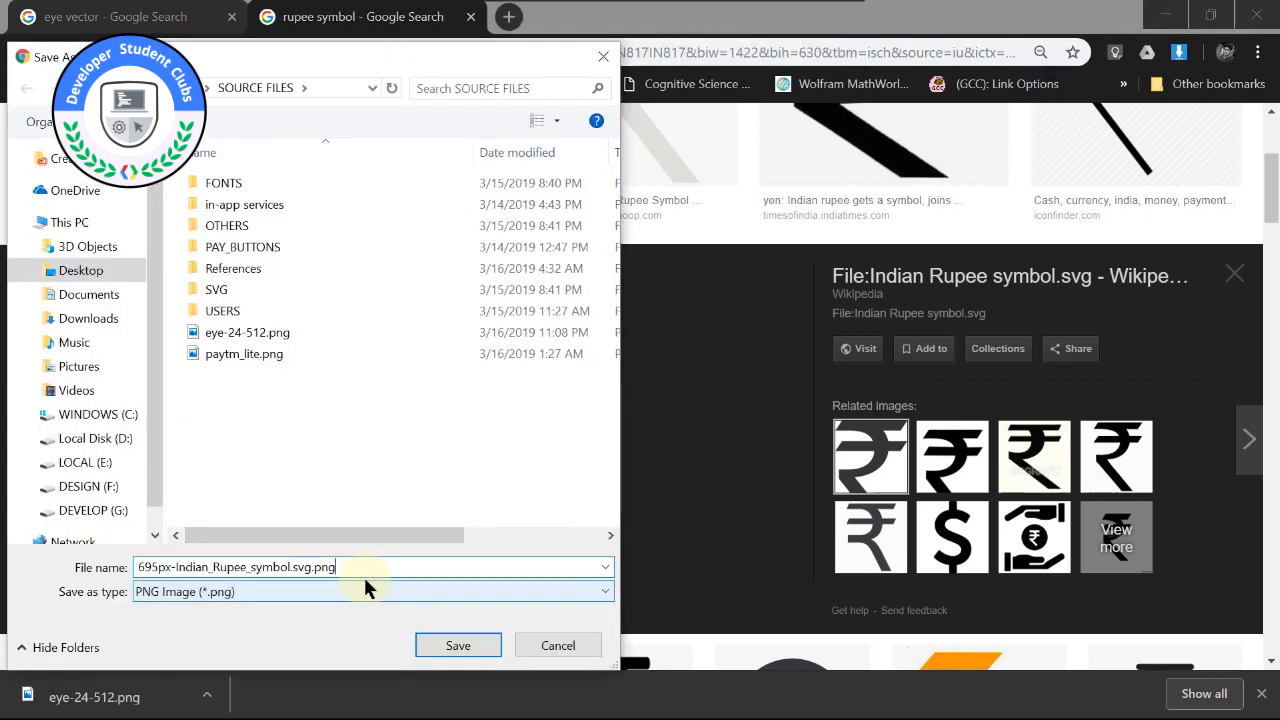
left_click(437, 652)
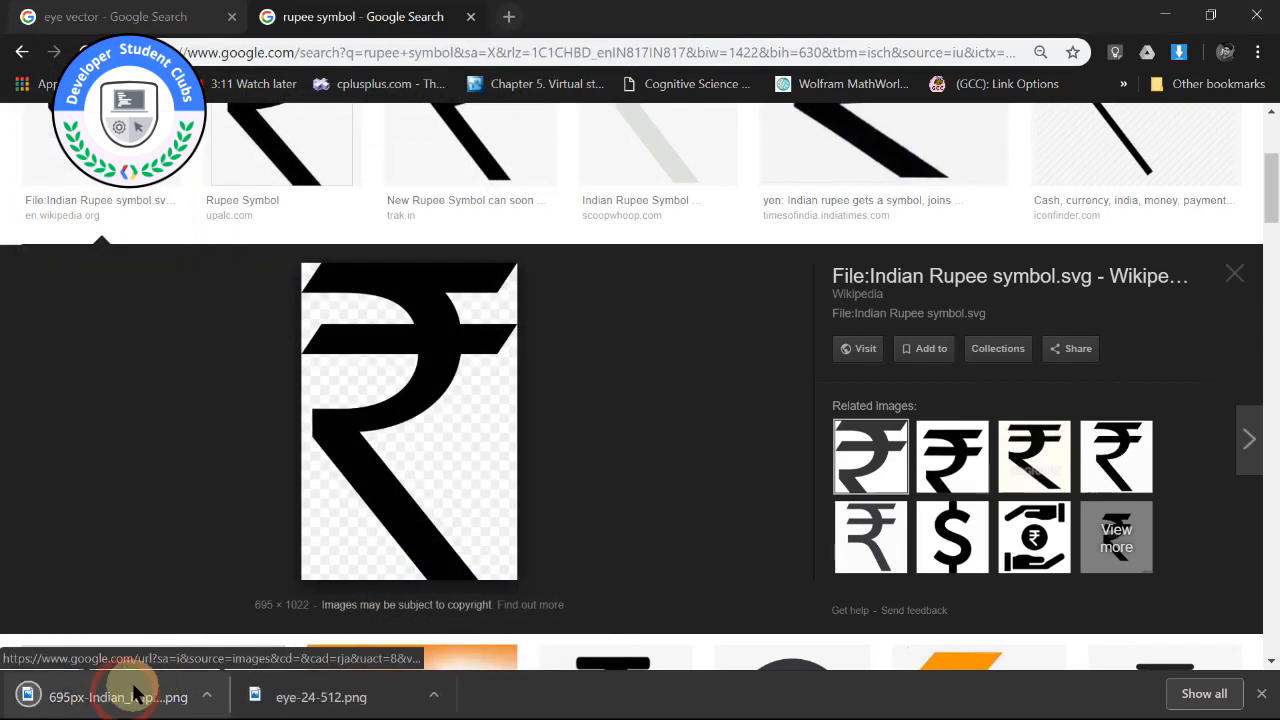
Import the downloaded rupee image onto the HOME artboard in Adobe XD, shrink it to 193 × 284 and move it beside the Wallet card.
left_click_drag(135, 693, 373, 371)
key("super")
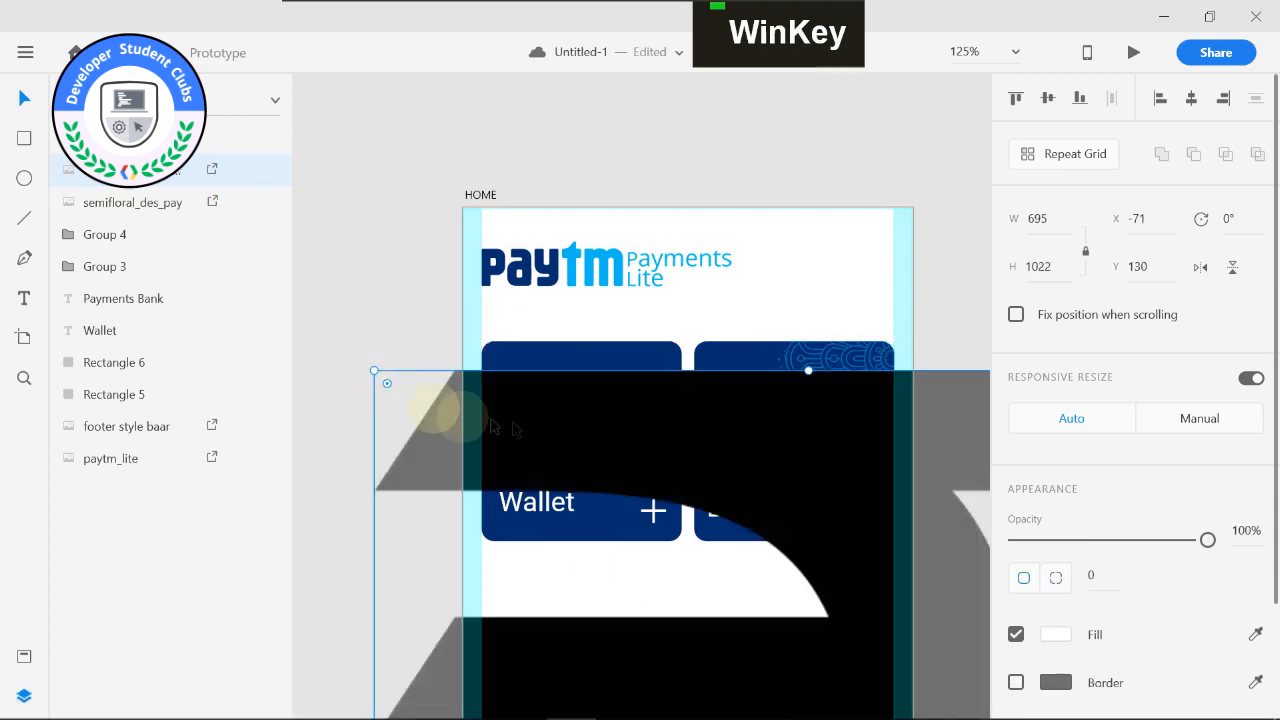
scroll(468, 414, "down", 5, "alt")
left_click_drag(451, 400, 515, 468)
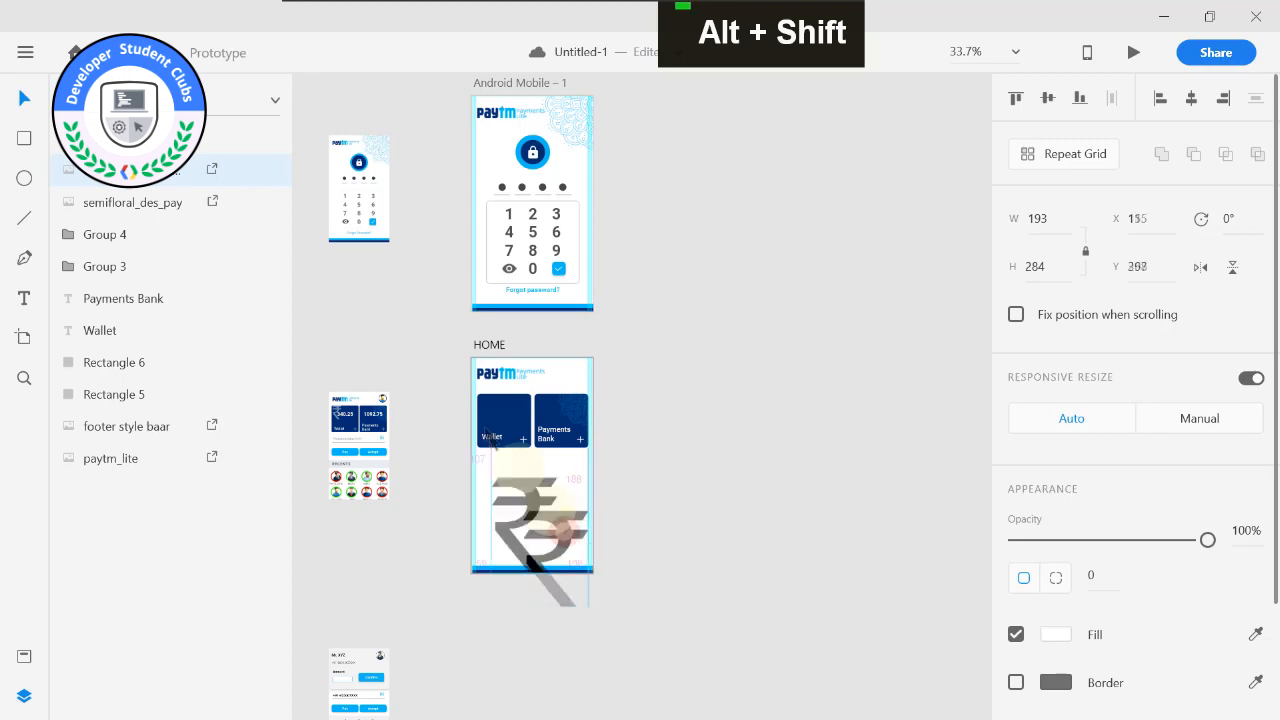
left_click_drag(563, 527, 480, 420, "alt")
scroll(480, 420, "up", 5, "alt")
scroll(613, 530, "down", 5, "alt")
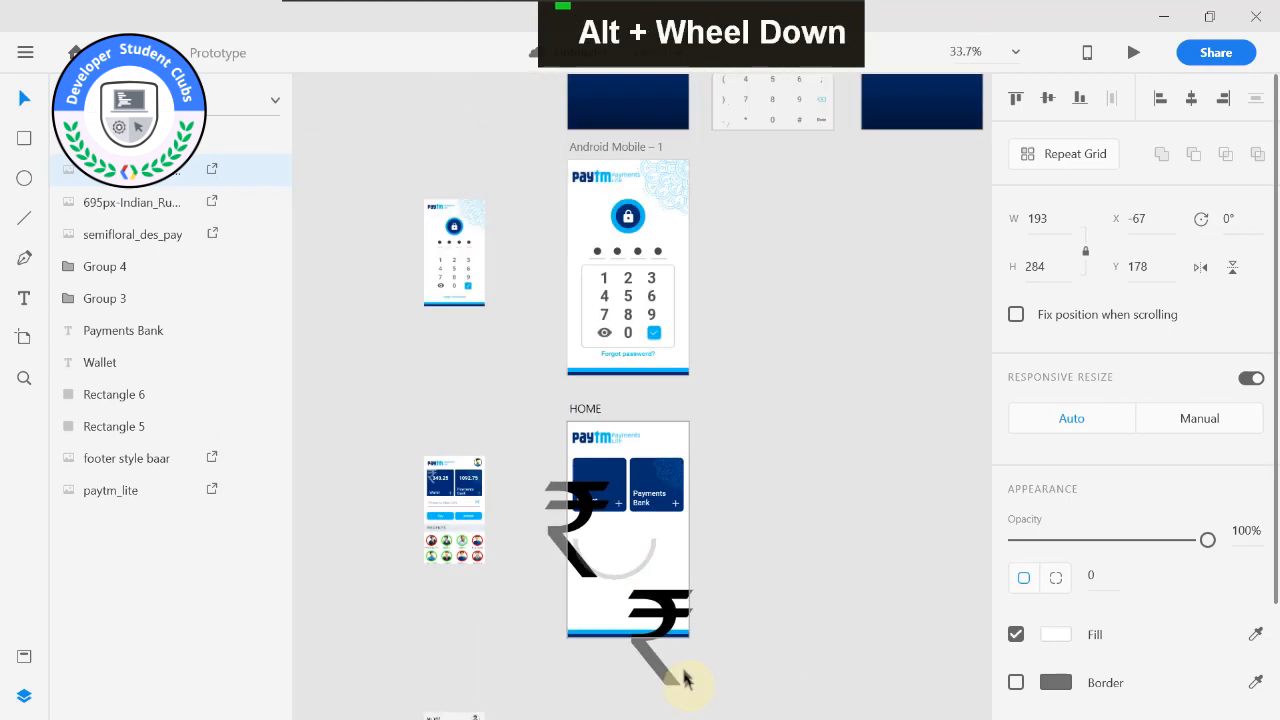
key("ctrl+z")
left_click_drag(660, 615, 575, 481)
scroll(565, 466, "up", 5, "alt")
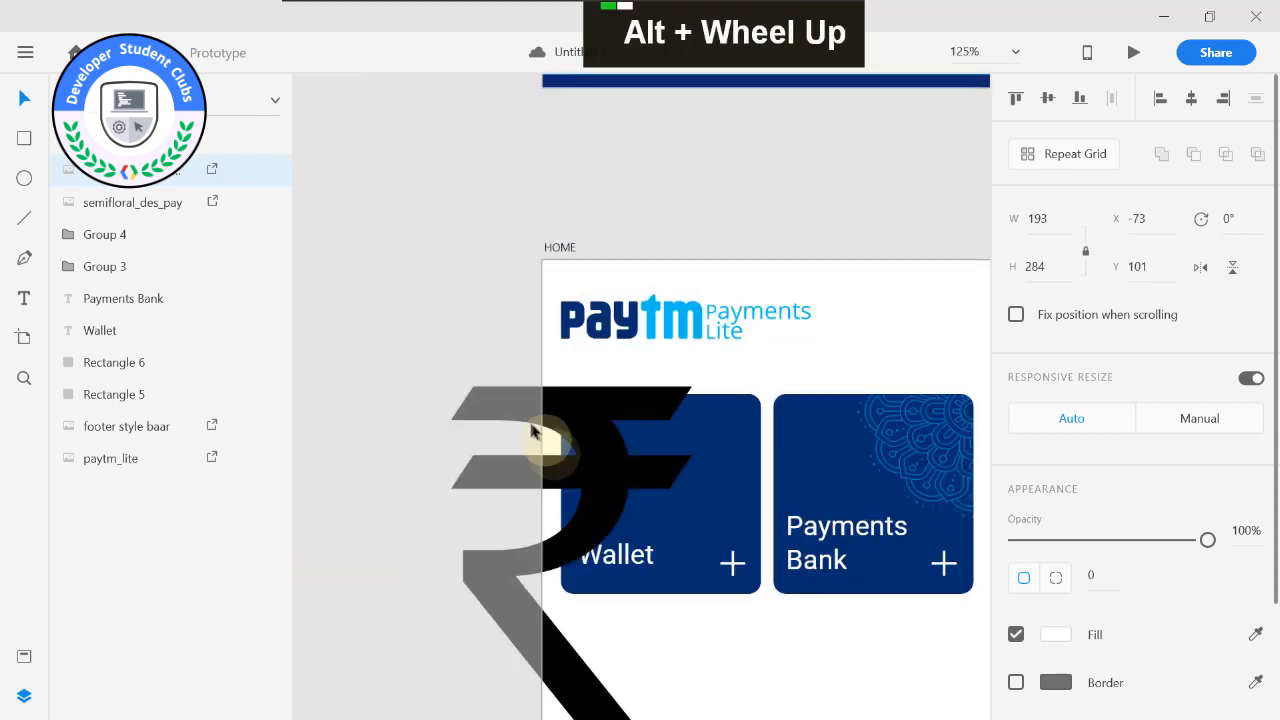
Scale the black rupee symbol to 59 × 87 and align it with the Wallet card's upper edge at X 30, Y 107.
left_click(451, 383, "alt+shift")
left_click_drag(451, 383, 616, 413)
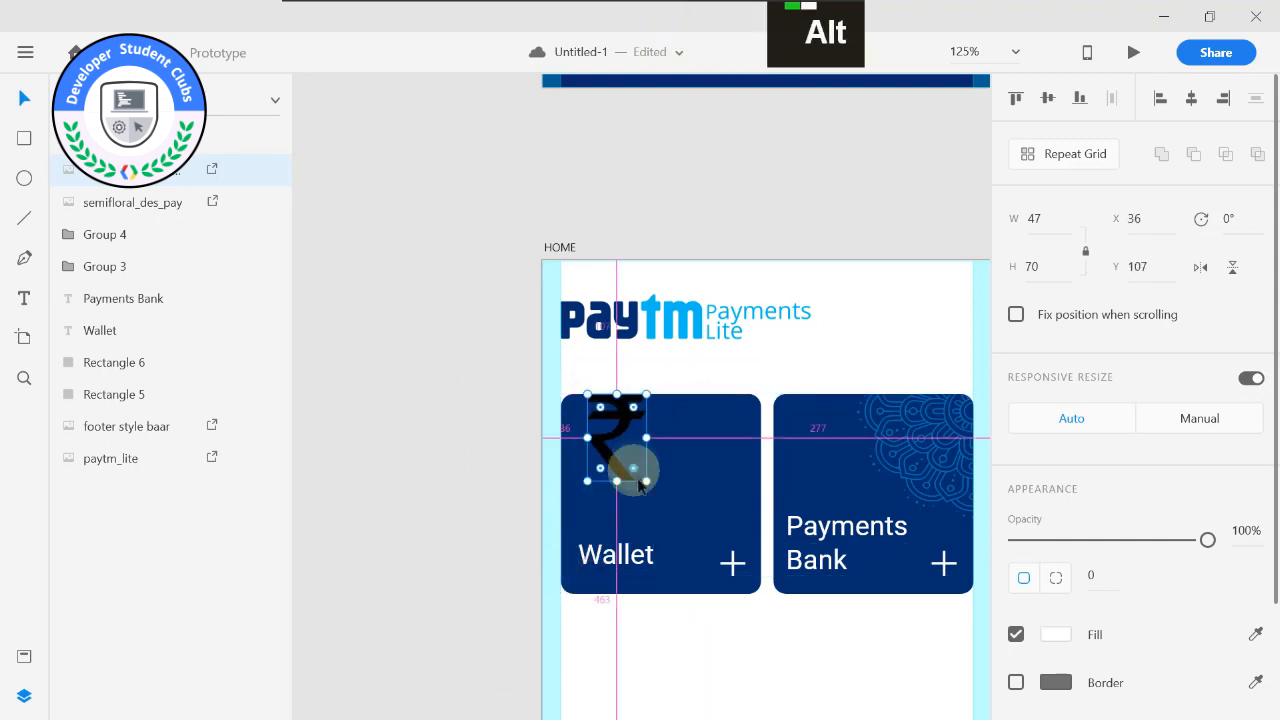
left_click_drag(647, 482, 673, 505)
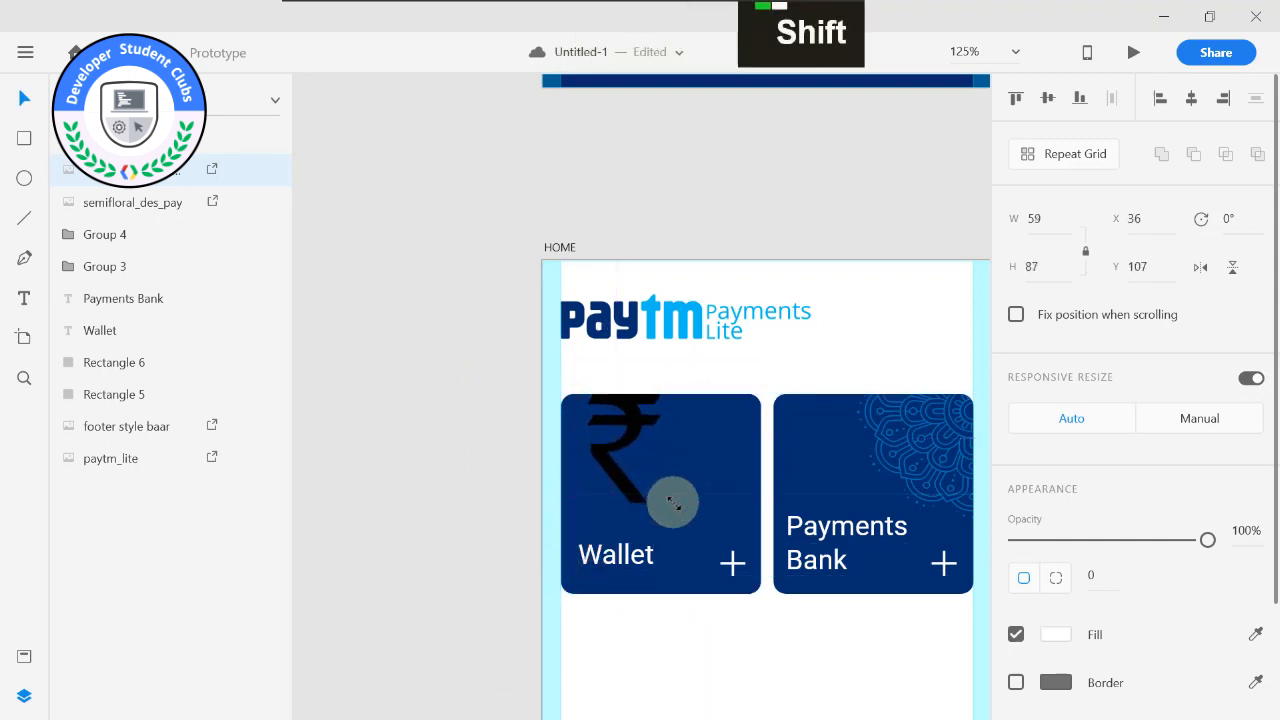
left_click_drag(626, 413, 619, 412)
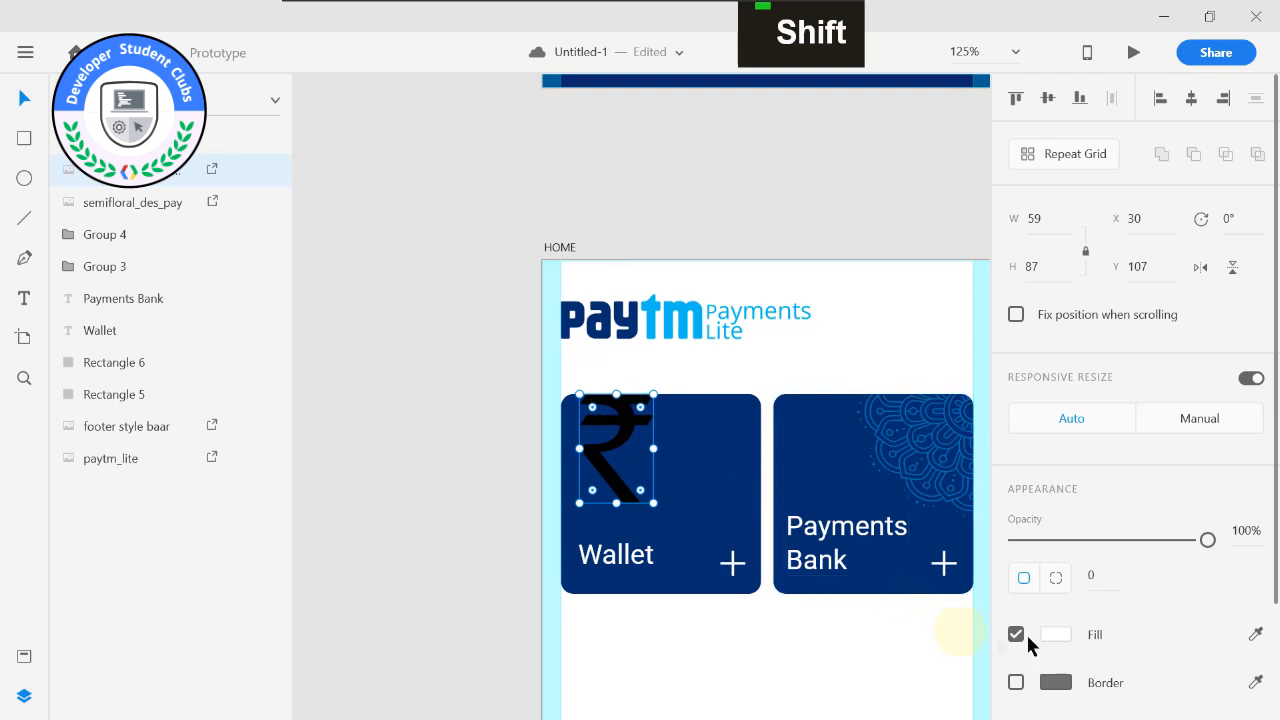
Try to recolour the black rupee symbol by giving the image a lighter fill colour.
left_click(1058, 632)
left_click_drag(831, 526, 759, 458)
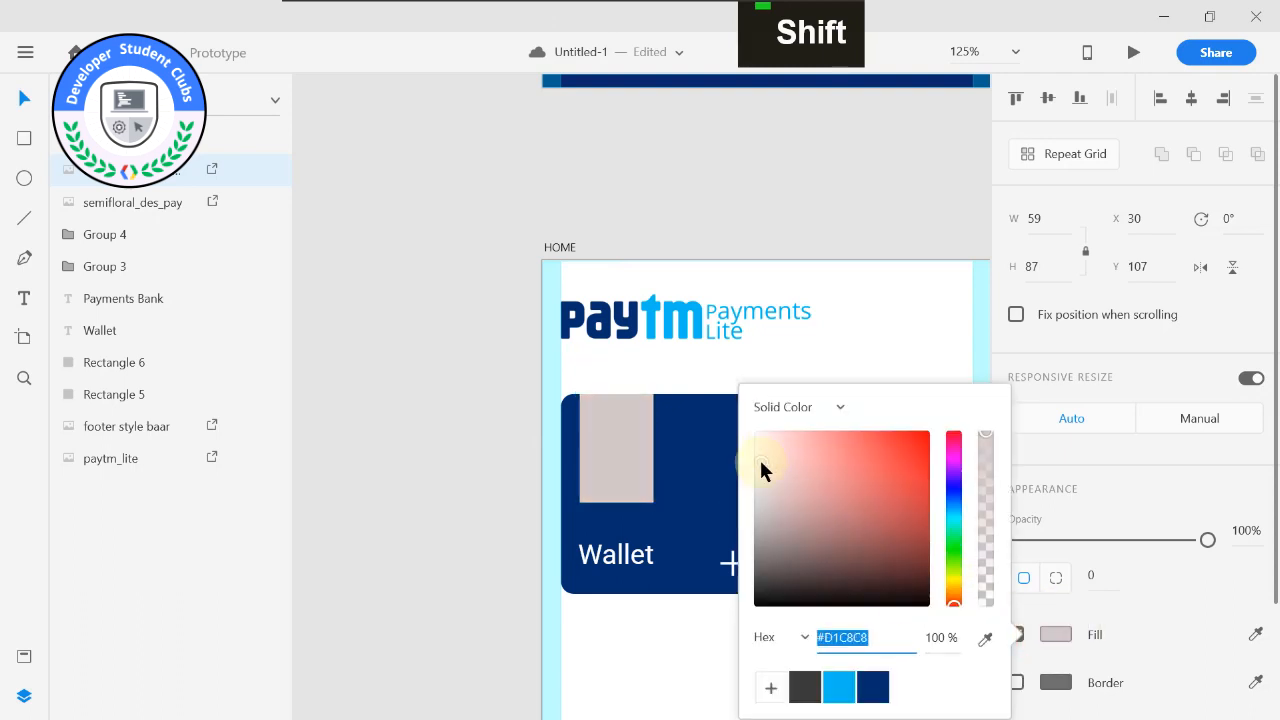
left_click(691, 680)
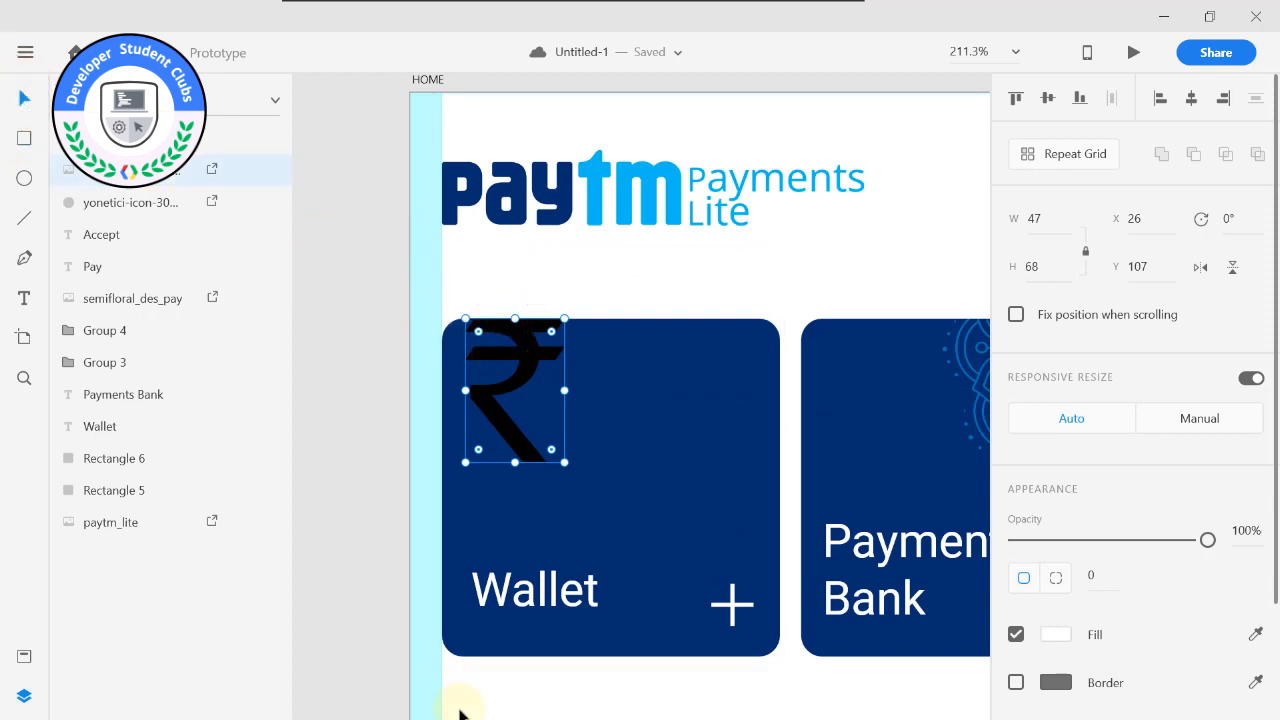
Switch to File Explorer, find the white Indian rupee image and bring it into the Adobe XD document.
key("super")
mouse_move(320, 700)
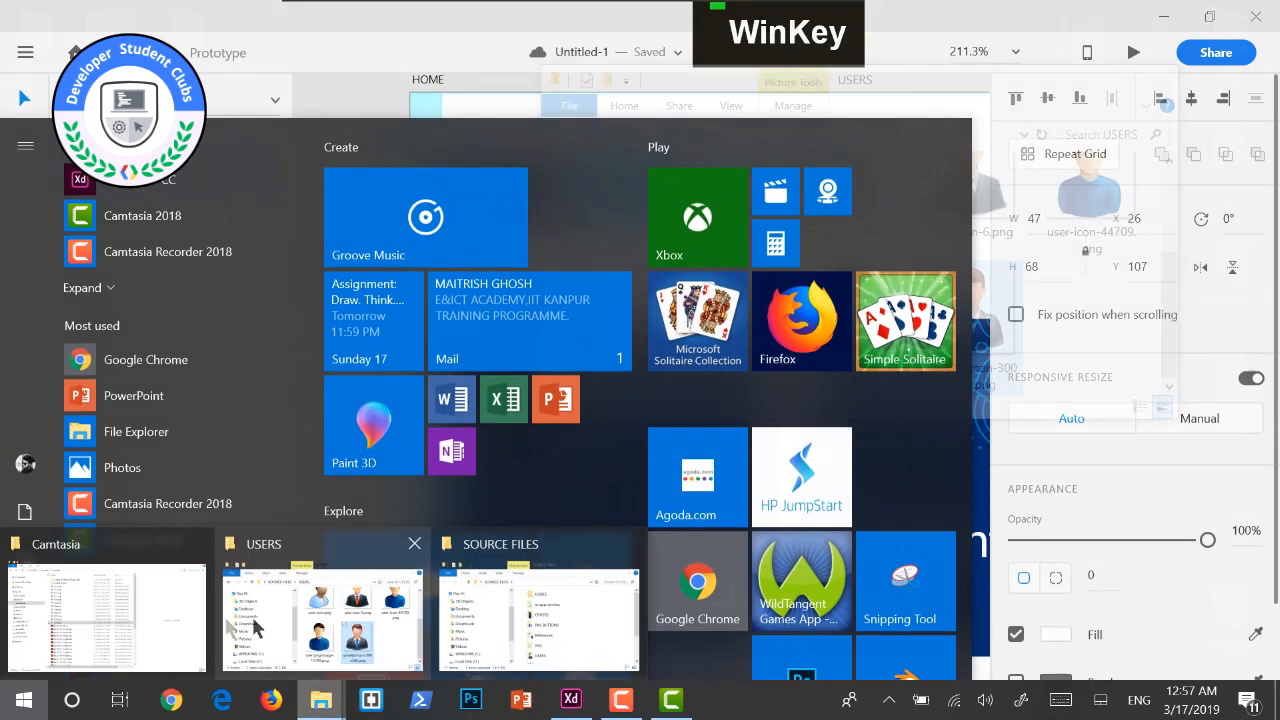
double_click(133, 572)
left_click(103, 492)
double_click(318, 289)
left_click_drag(330, 150, 572, 692)
key("super")
Delete the black rupee symbol from the Wallet card.
left_click_drag(377, 471, 362, 466)
left_click(546, 350)
key("Delete")
Scale the white rupee symbol down to 114 × 168 on the HOME artboard.
left_click(586, 507)
left_click_drag(360, 466, 545, 612)
scroll(566, 620, "down", 7)
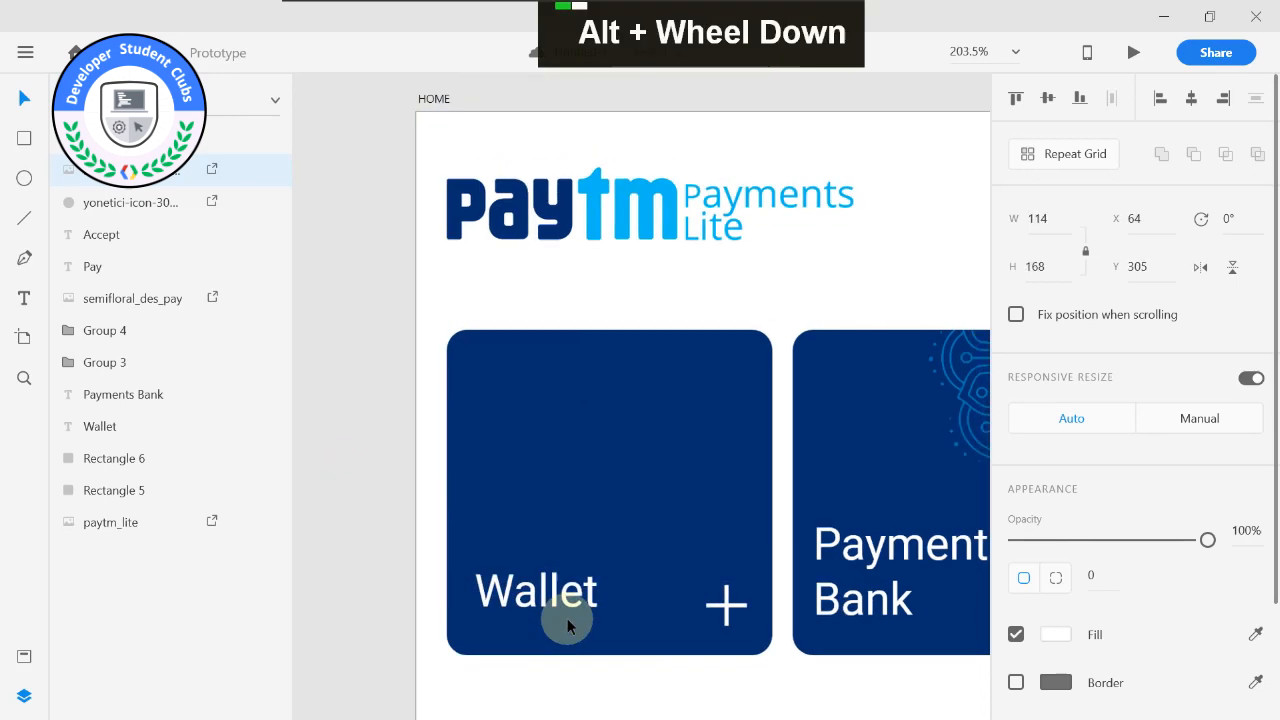
left_click_drag(487, 580, 489, 344)
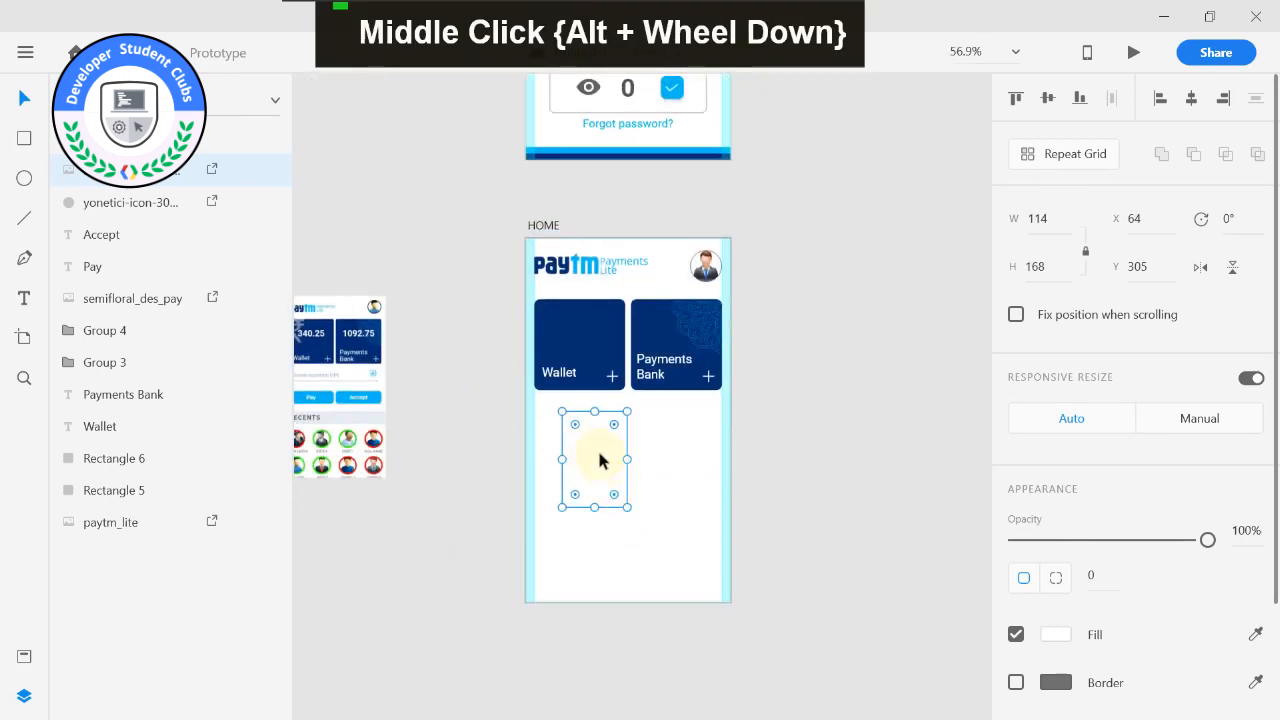
Move the white rupee symbol to the Wallet card's upper left area and size it to 48 × 71 at X 27, Y 107.
left_click_drag(600, 460, 572, 346)
key("alt")
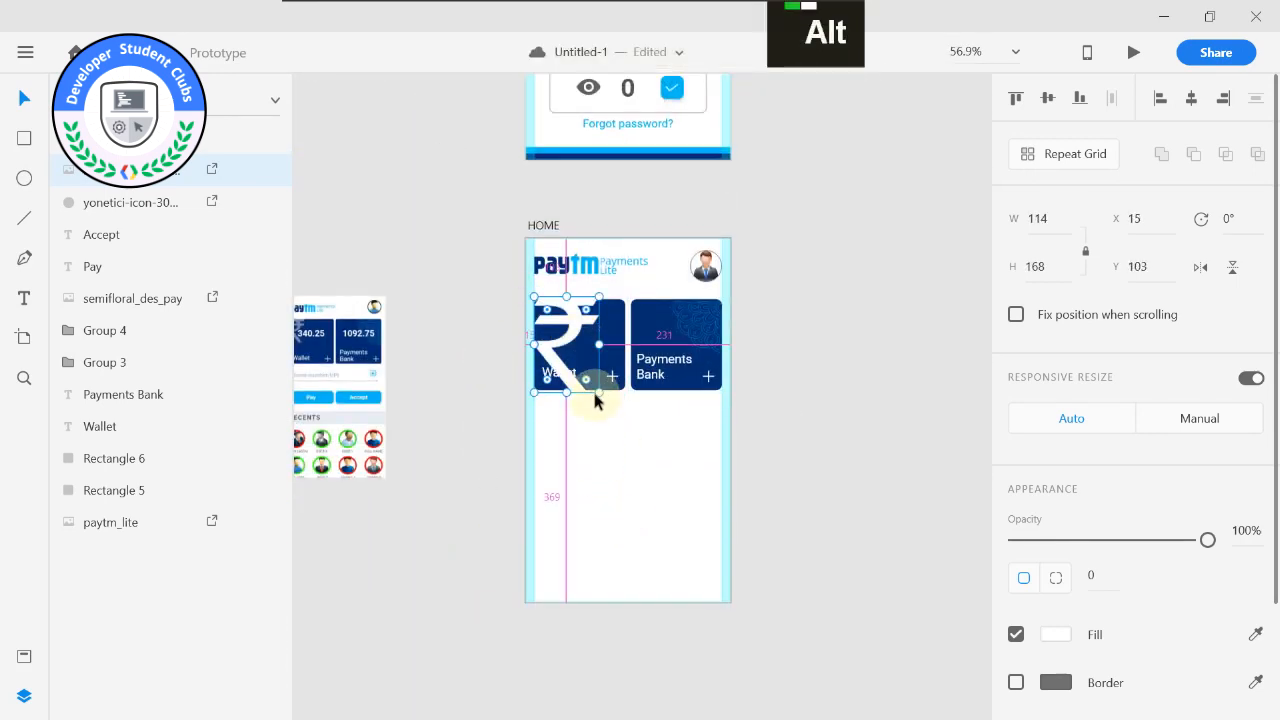
left_click_drag(598, 393, 572, 352)
scroll(570, 352, "up", 5)
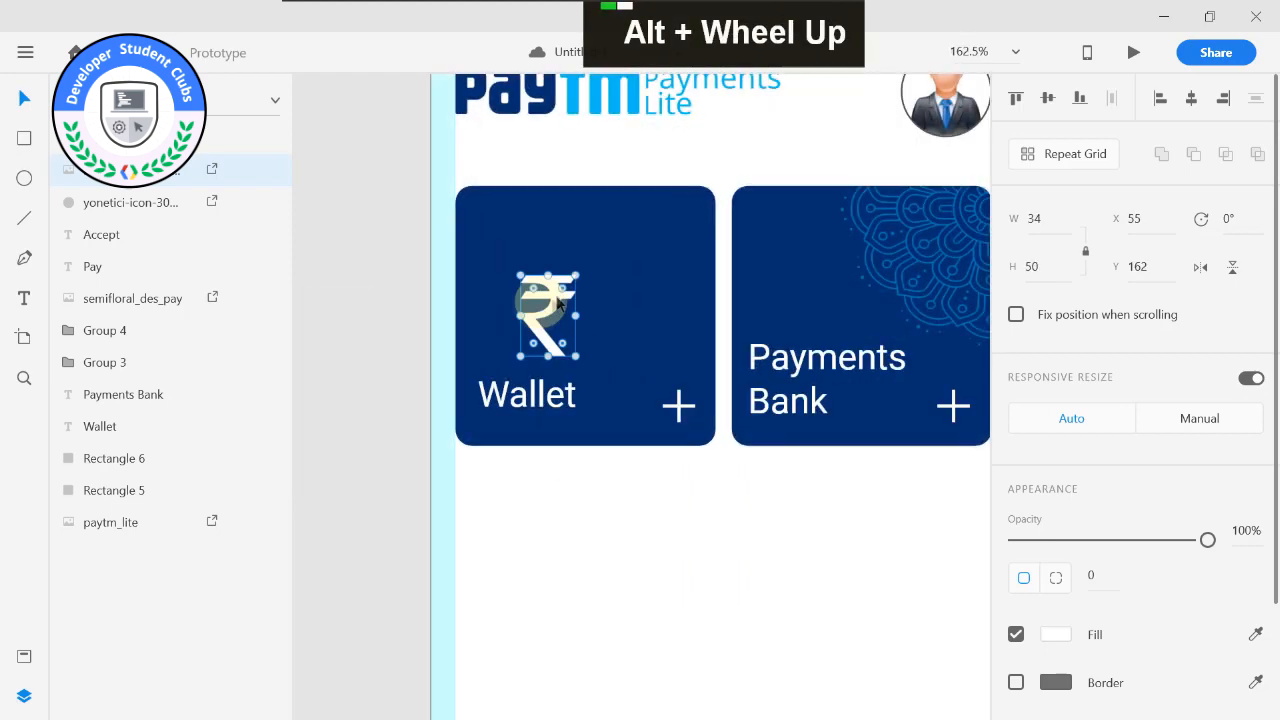
left_click_drag(543, 245, 530, 206)
scroll(512, 210, "up", 3)
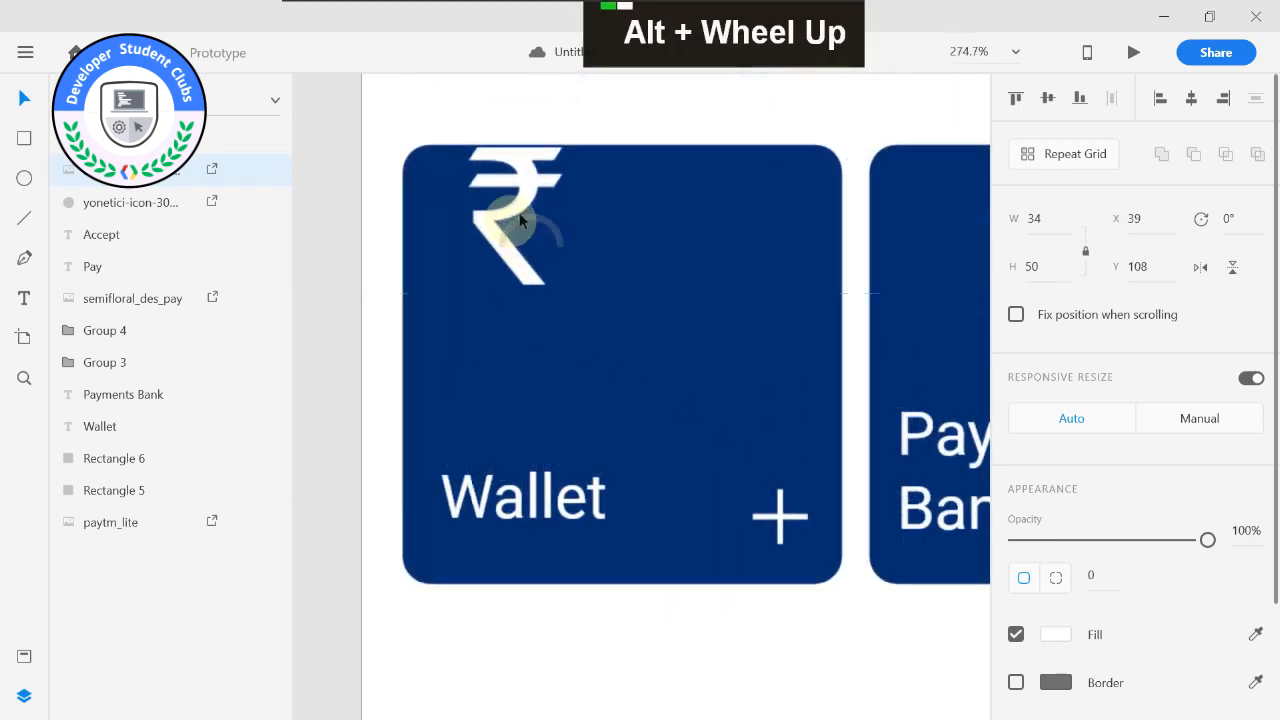
middle_click(623, 308)
left_click_drag(574, 275, 560, 271)
left_click_drag(599, 369, 656, 430)
left_click_drag(575, 257, 557, 271)
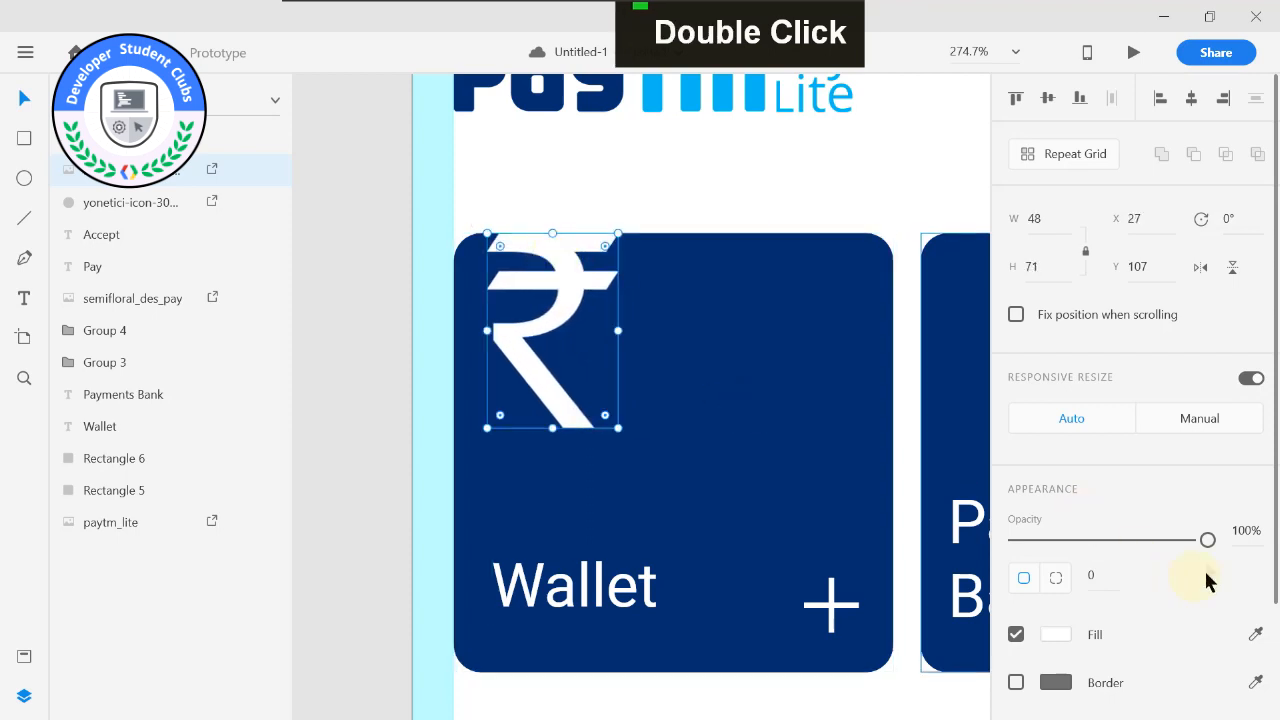
Lower the white rupee symbol's opacity to 52% and deselect it.
left_click_drag(1197, 540, 1114, 537)
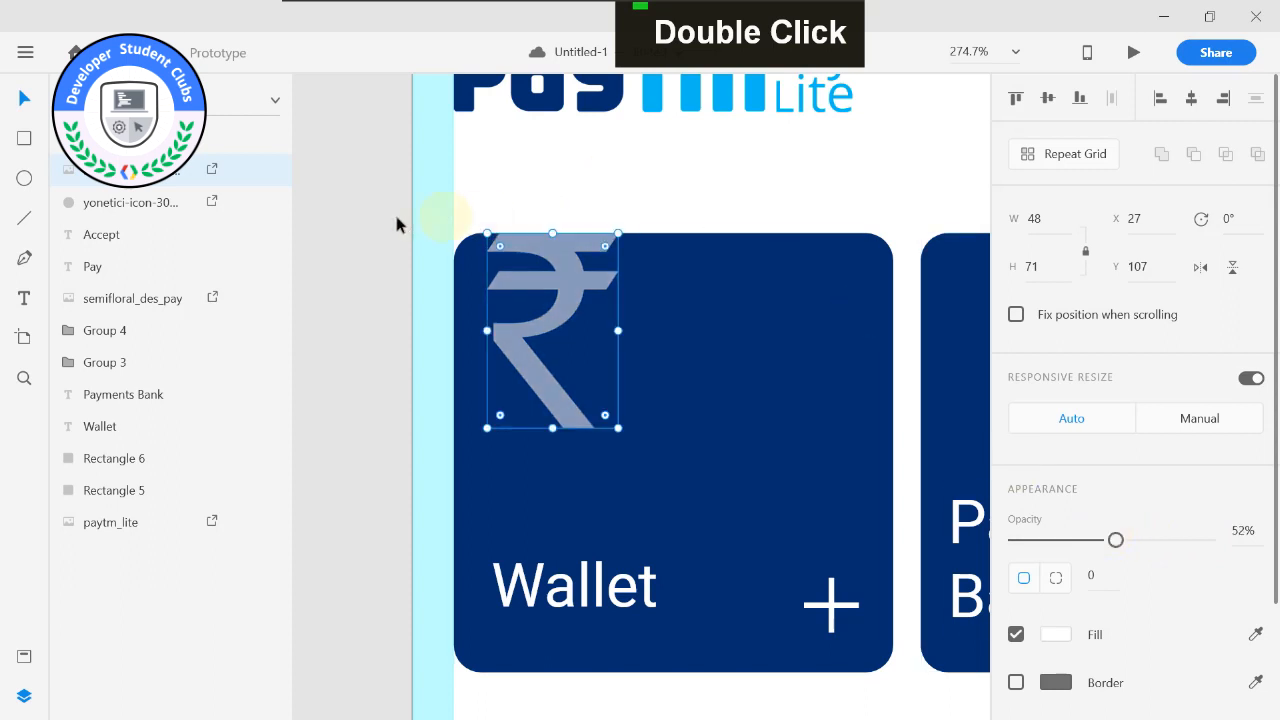
left_click(385, 220)
middle_click(380, 225)
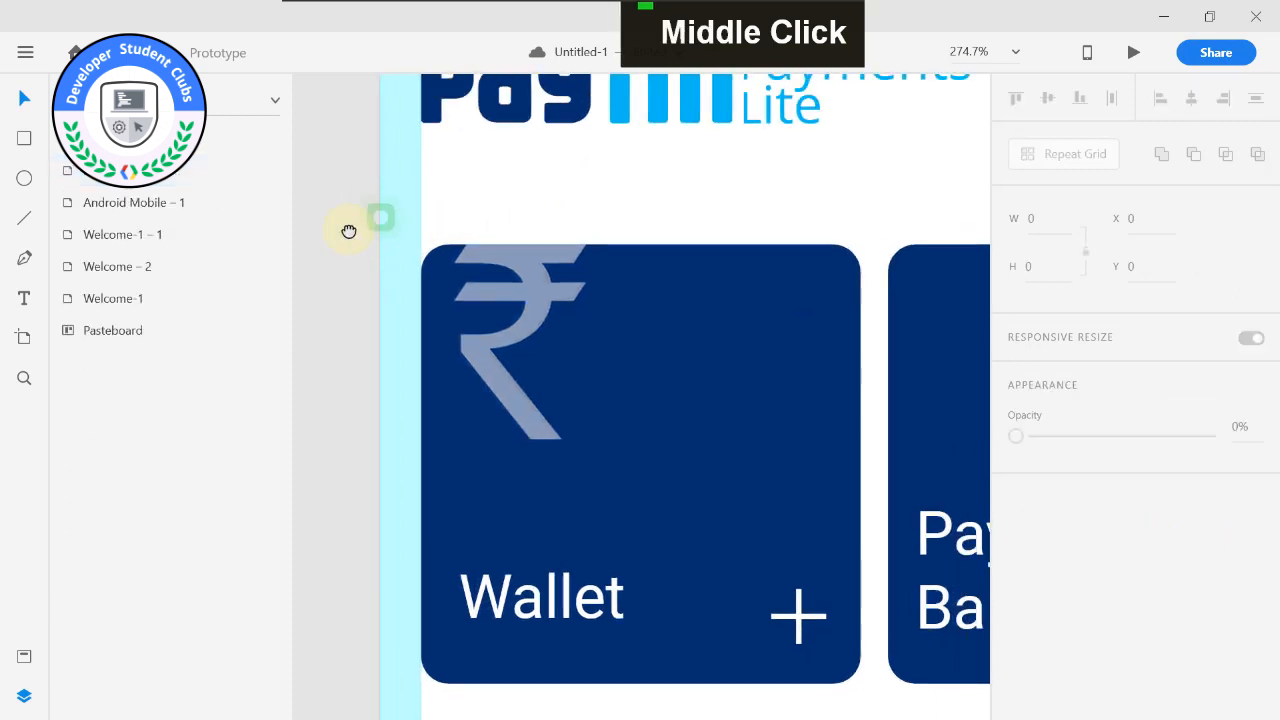
Draw a text box beside the rupee symbol on the Wallet card and enter the balance 134.65.
left_click(24, 298)
left_click_drag(541, 343, 809, 425)
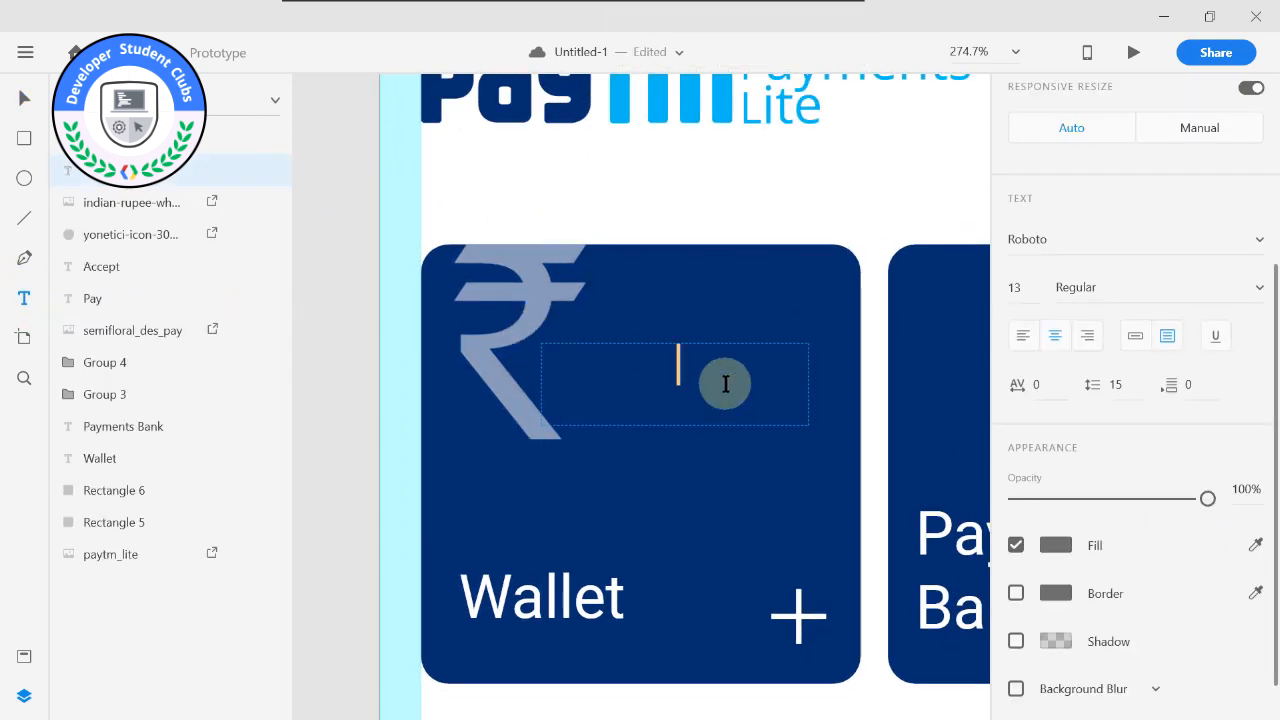
left_click(1055, 544)
left_click_drag(859, 493, 689, 356)
left_click(680, 368)
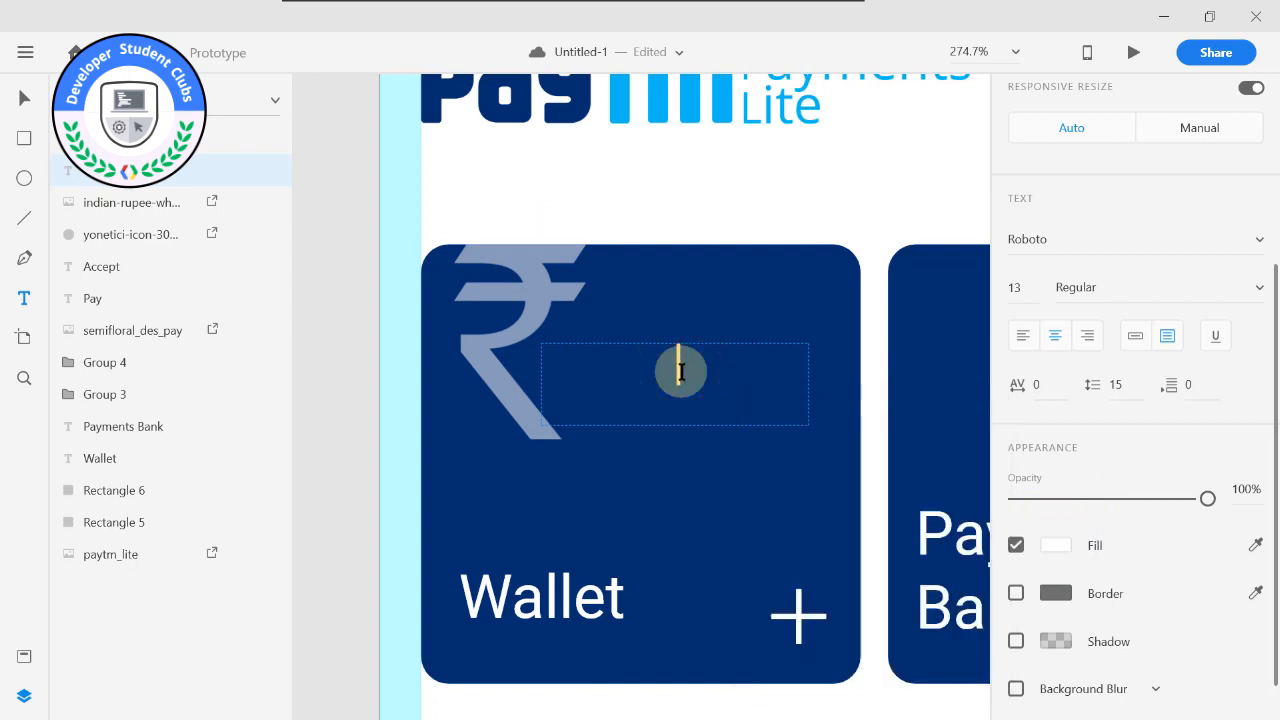
type("134.65")
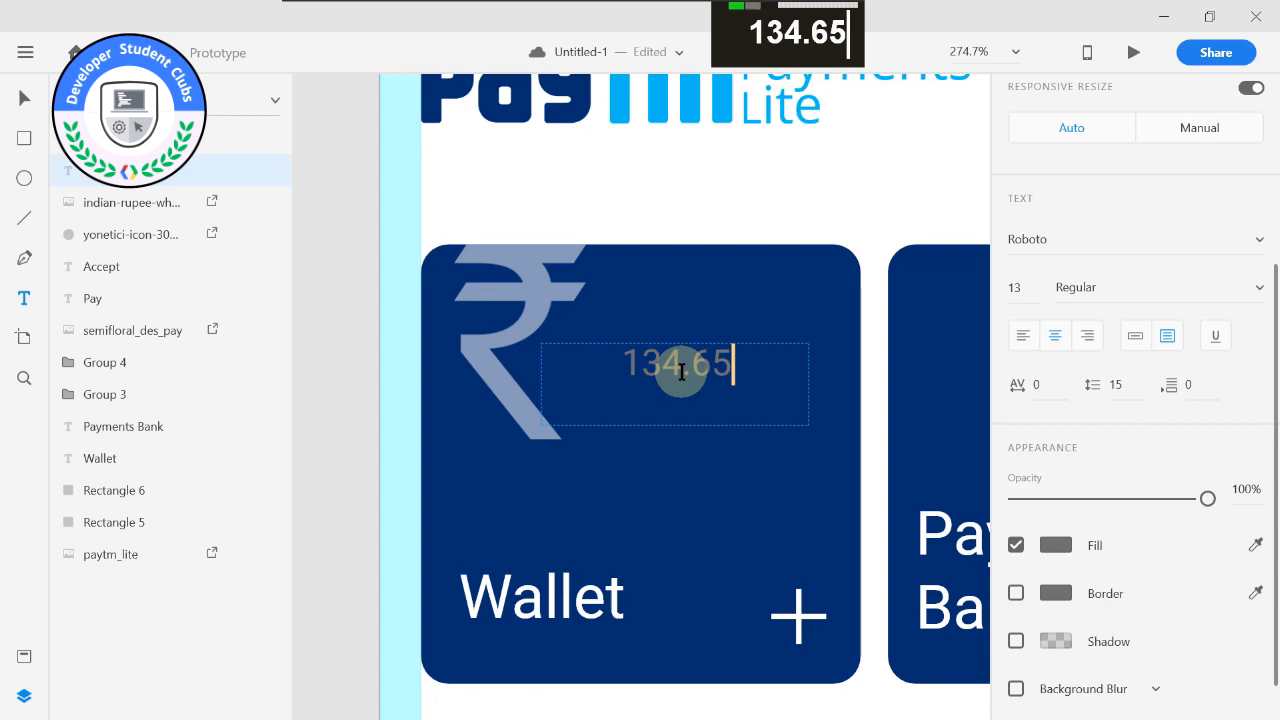
Change the 134.65 balance text's fill to white and convert its area text box to point text.
key("ctrl+a")
double_click(1055, 545)
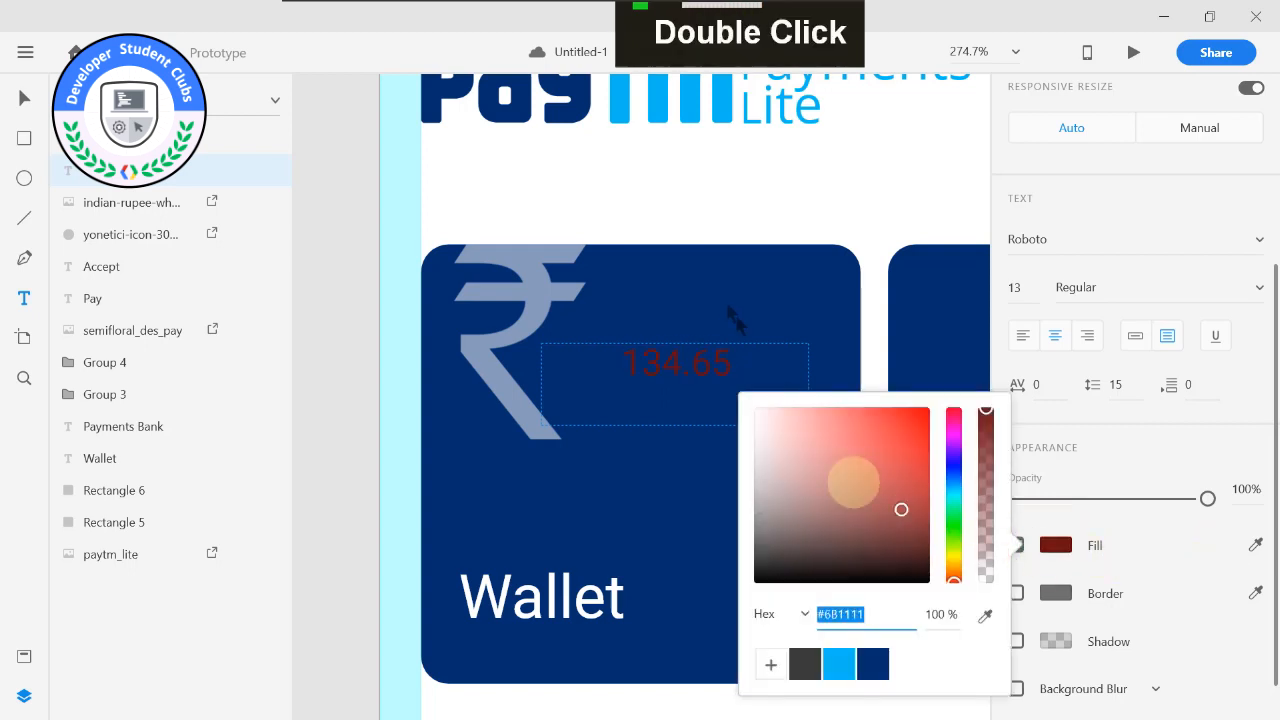
left_click(724, 287)
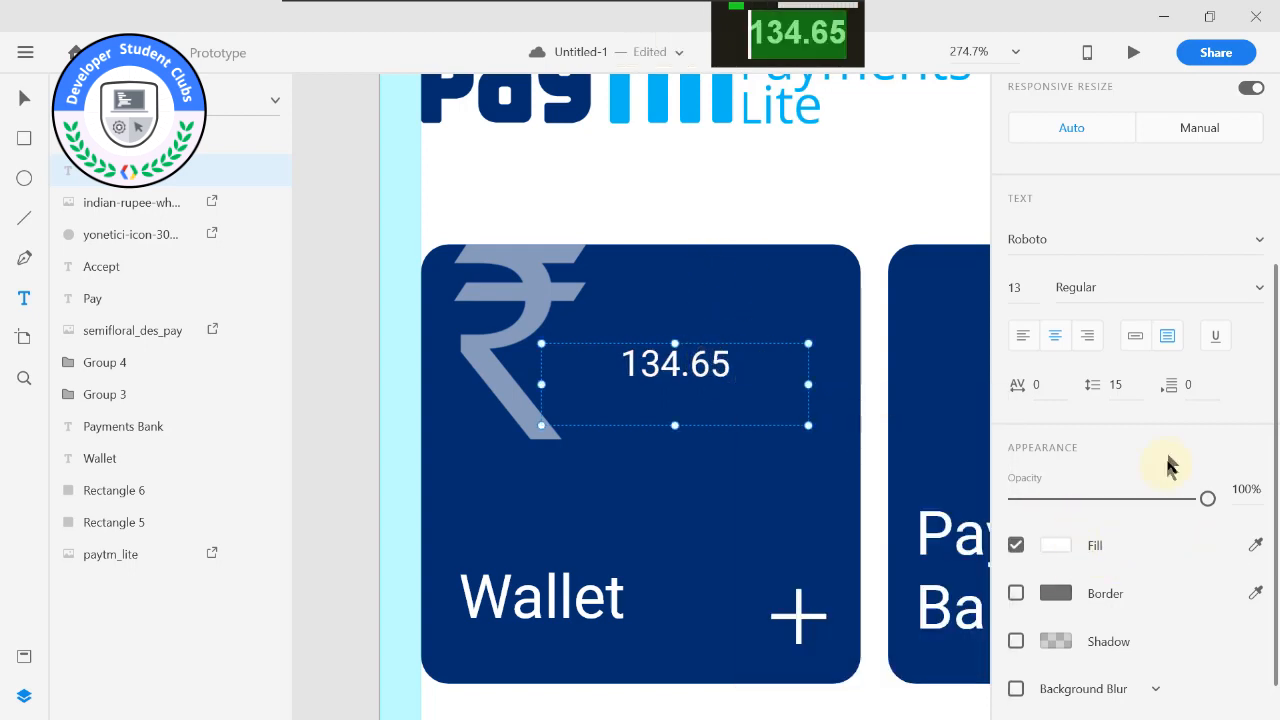
left_click(1135, 335)
scroll(1040, 300, "up", 3)
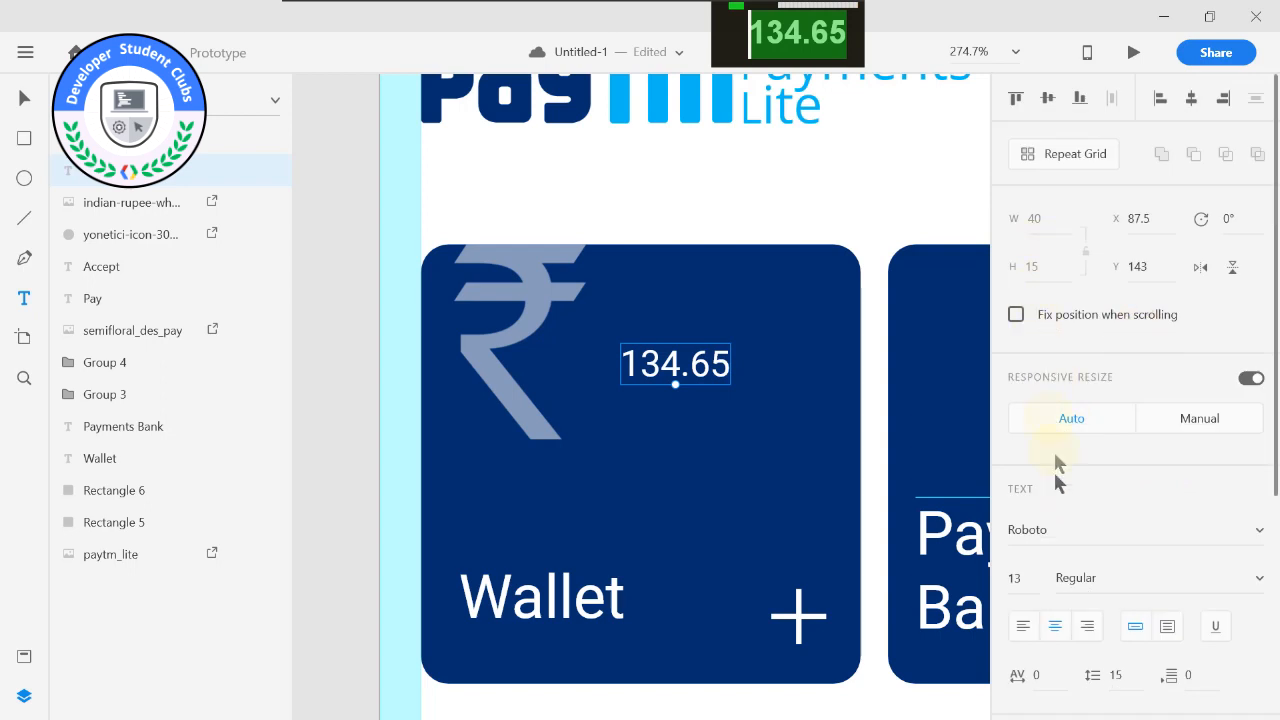
Set the 134.65 balance text to size 28 and move it over the rupee symbol's lower part at X 56.5, Y 141.
left_click(1030, 579)
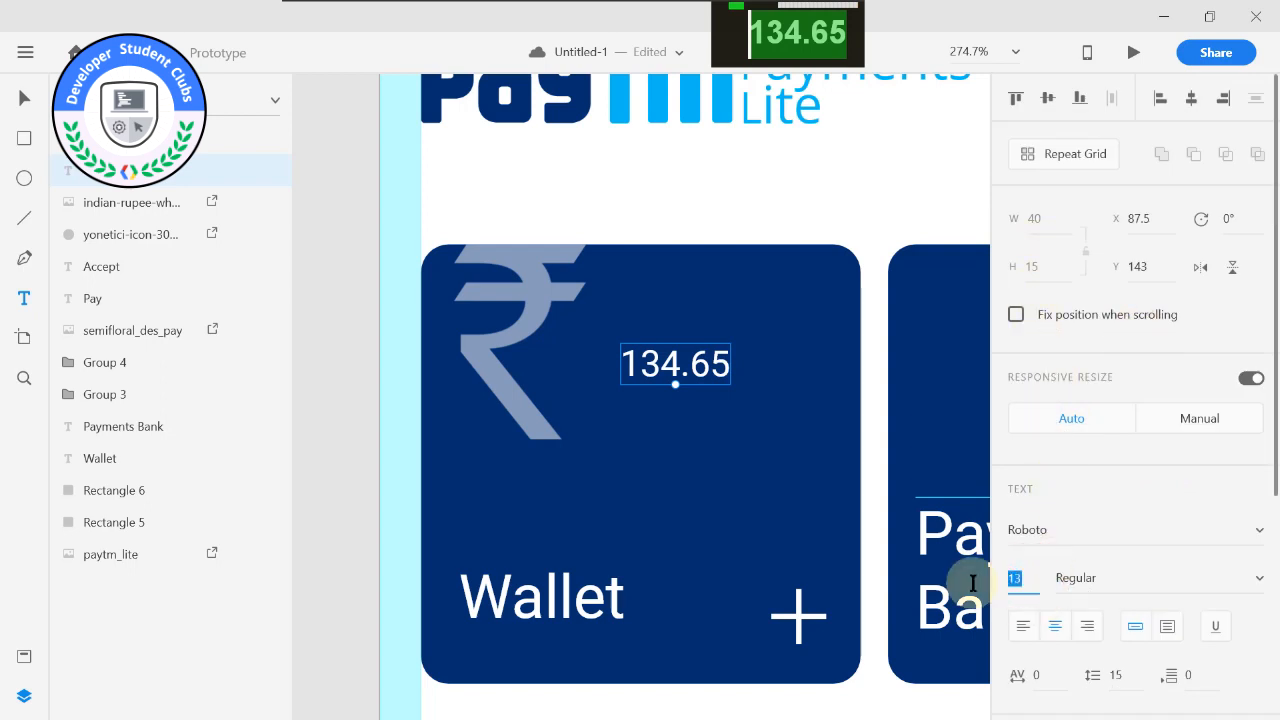
type("3")
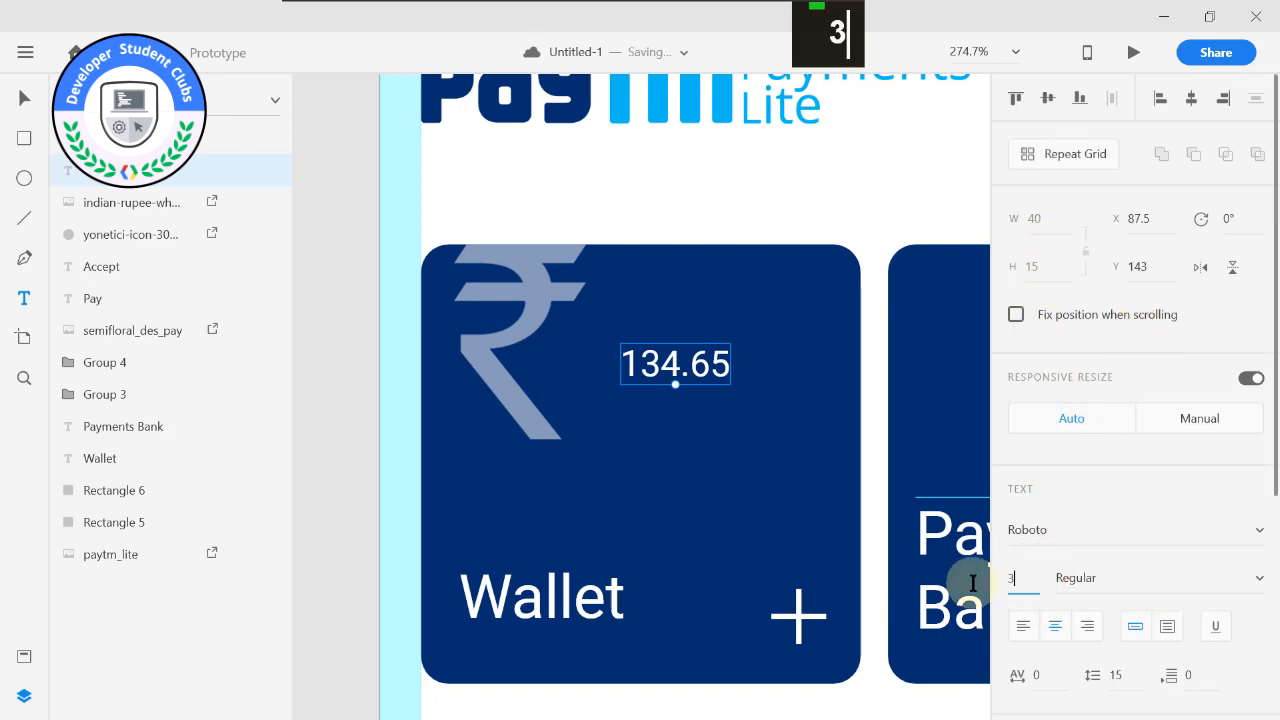
type("2")
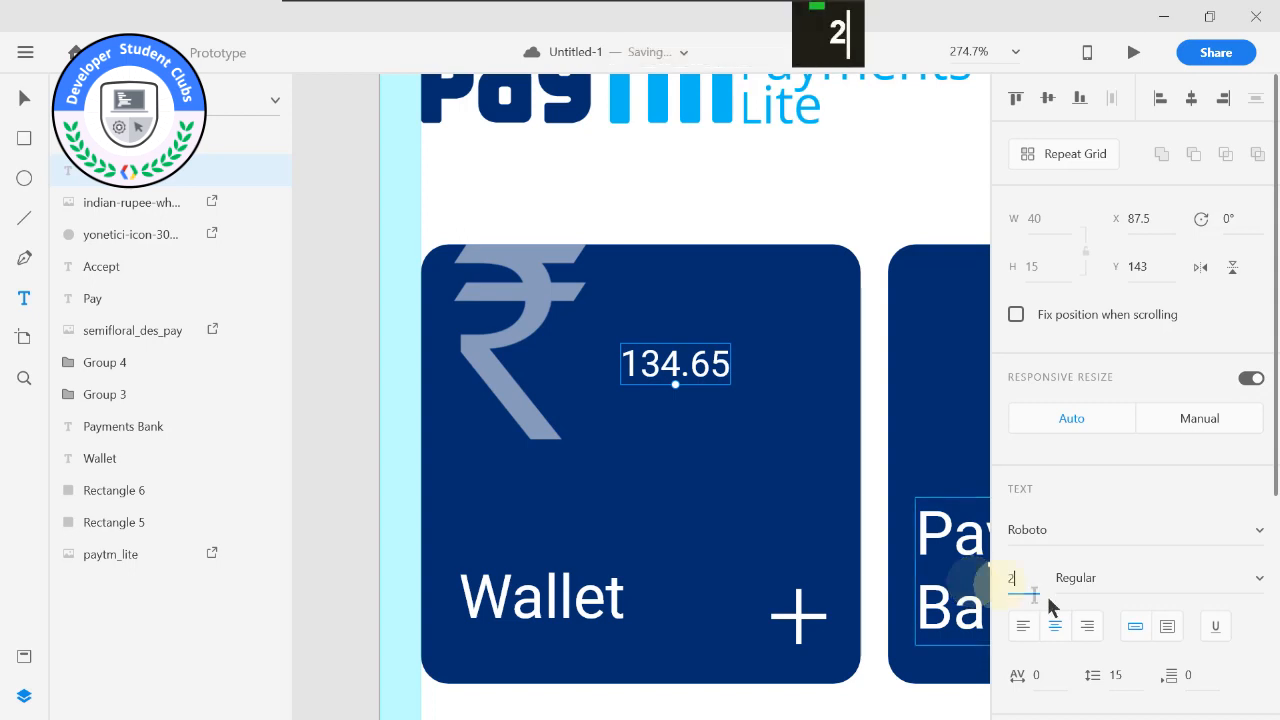
type("8")
key("Return")
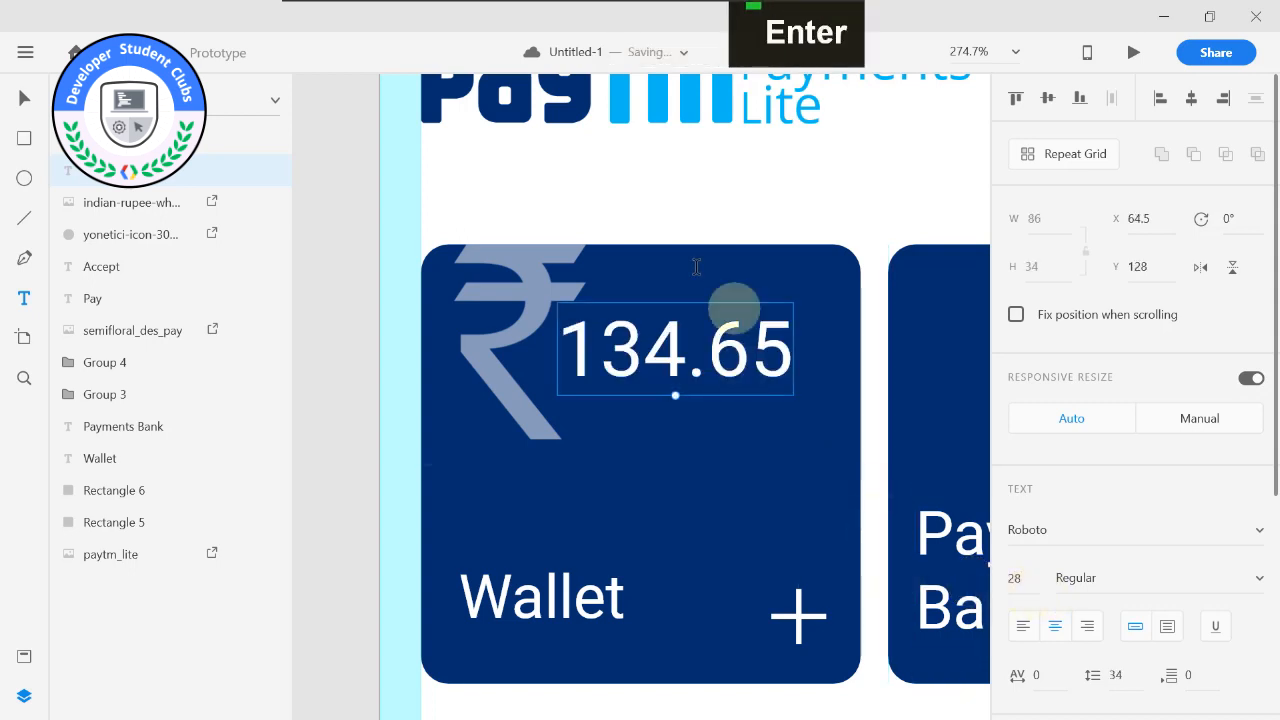
left_click_drag(737, 354, 668, 384)
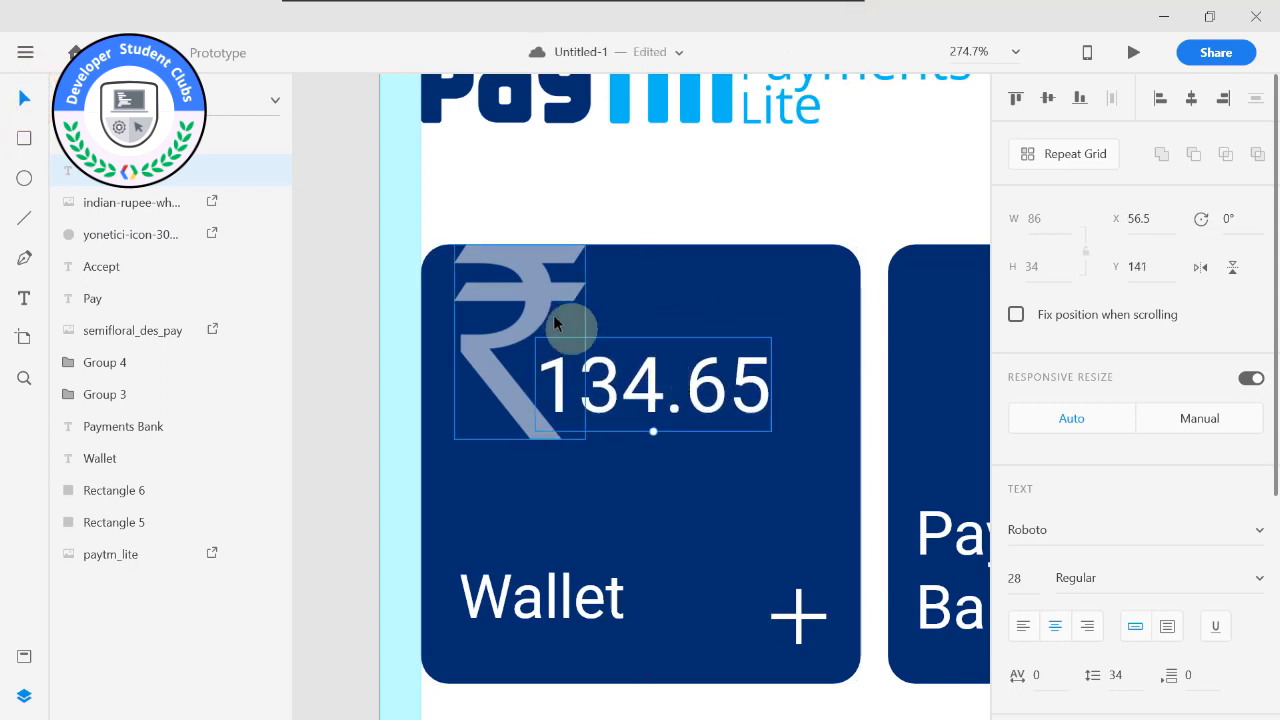
Enlarge the translucent rupee symbol on the Wallet card slightly.
left_click(523, 334)
left_click_drag(587, 440, 598, 453)
Duplicate the 134.65 balance text and place the copy on the Payments Bank card at X 222.5, Y 141.
left_click(657, 380)
middle_click(680, 311)
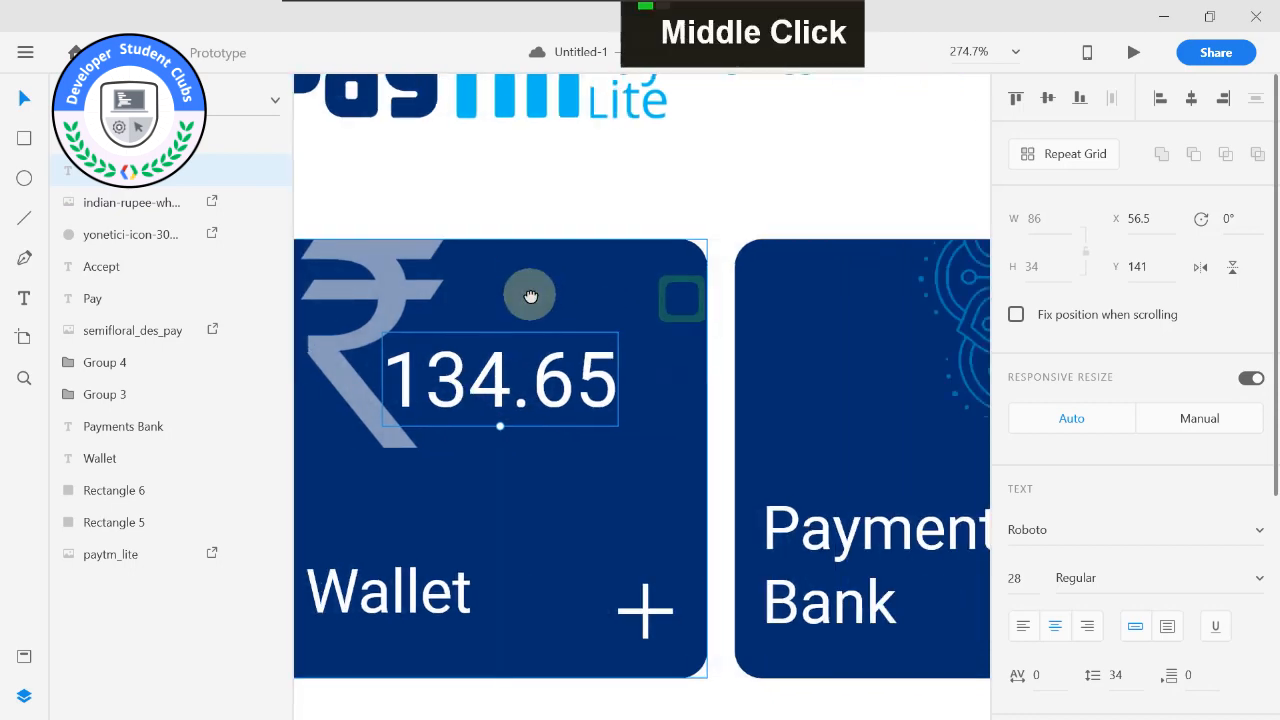
middle_click(528, 291, "alt")
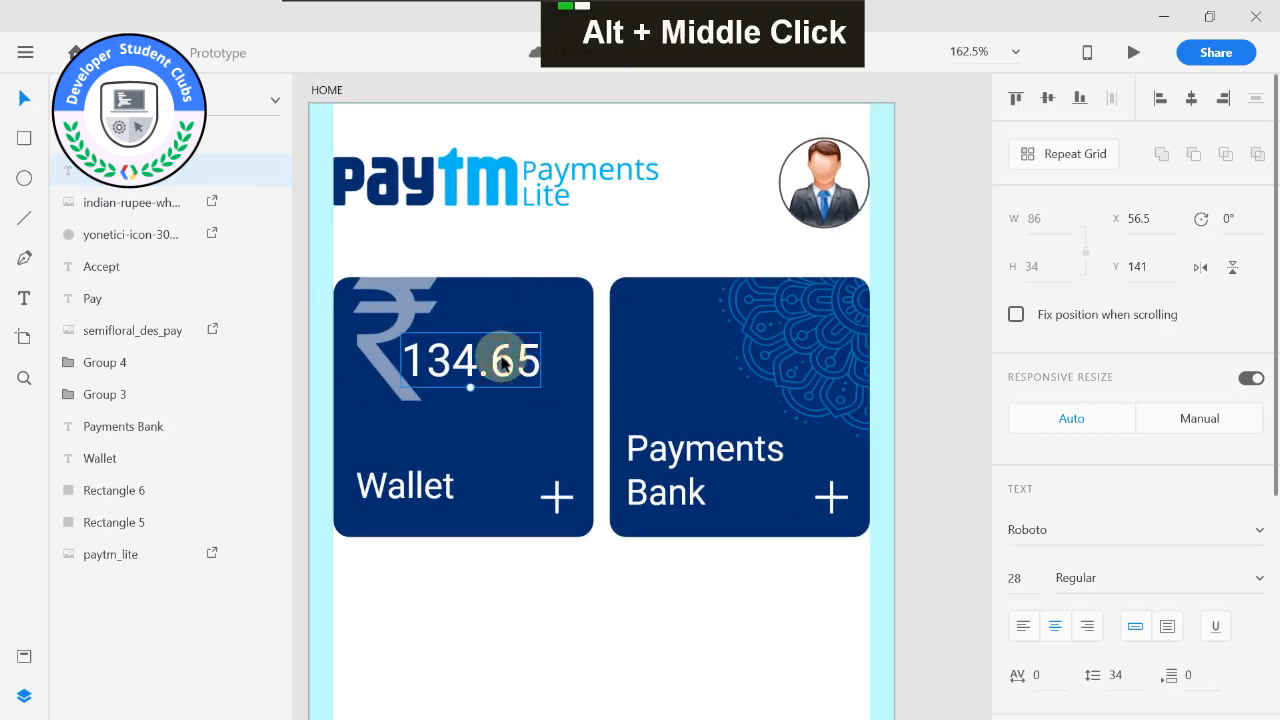
key("ctrl+d")
left_click_drag(503, 365, 742, 366)
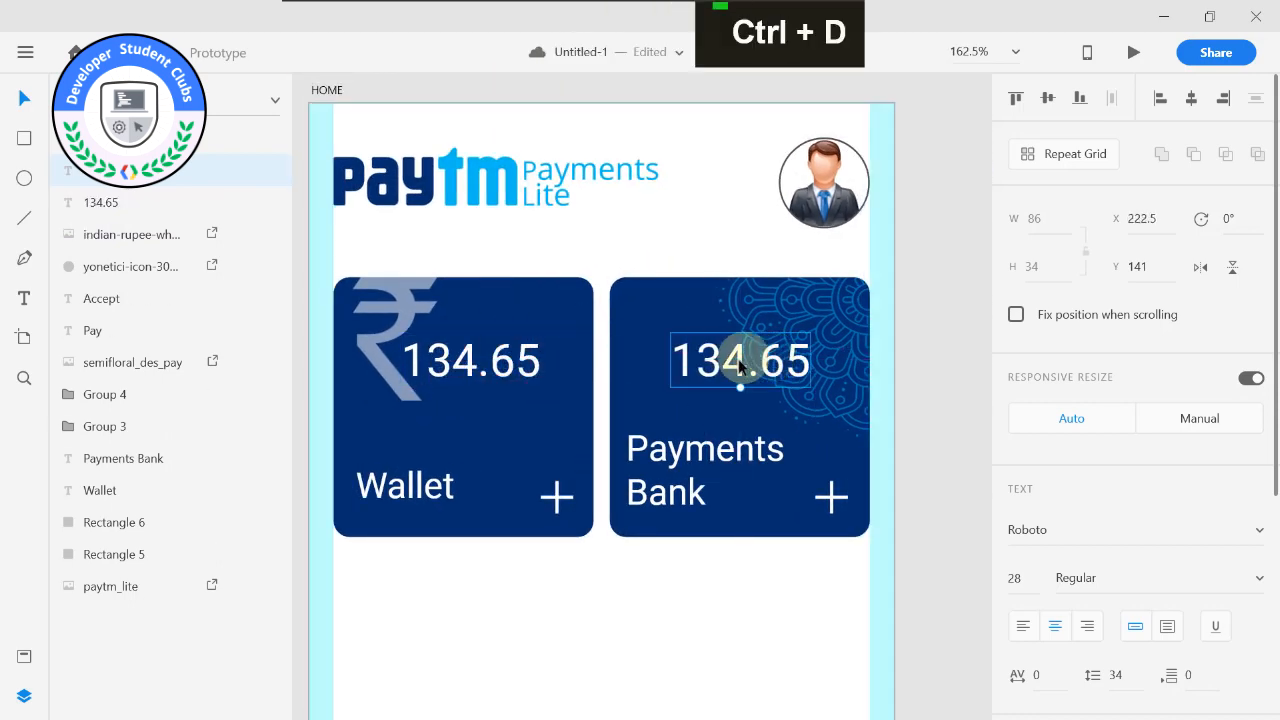
Change the Payments Bank card's balance text to 1302.72.
double_click(738, 362)
left_click(726, 360)
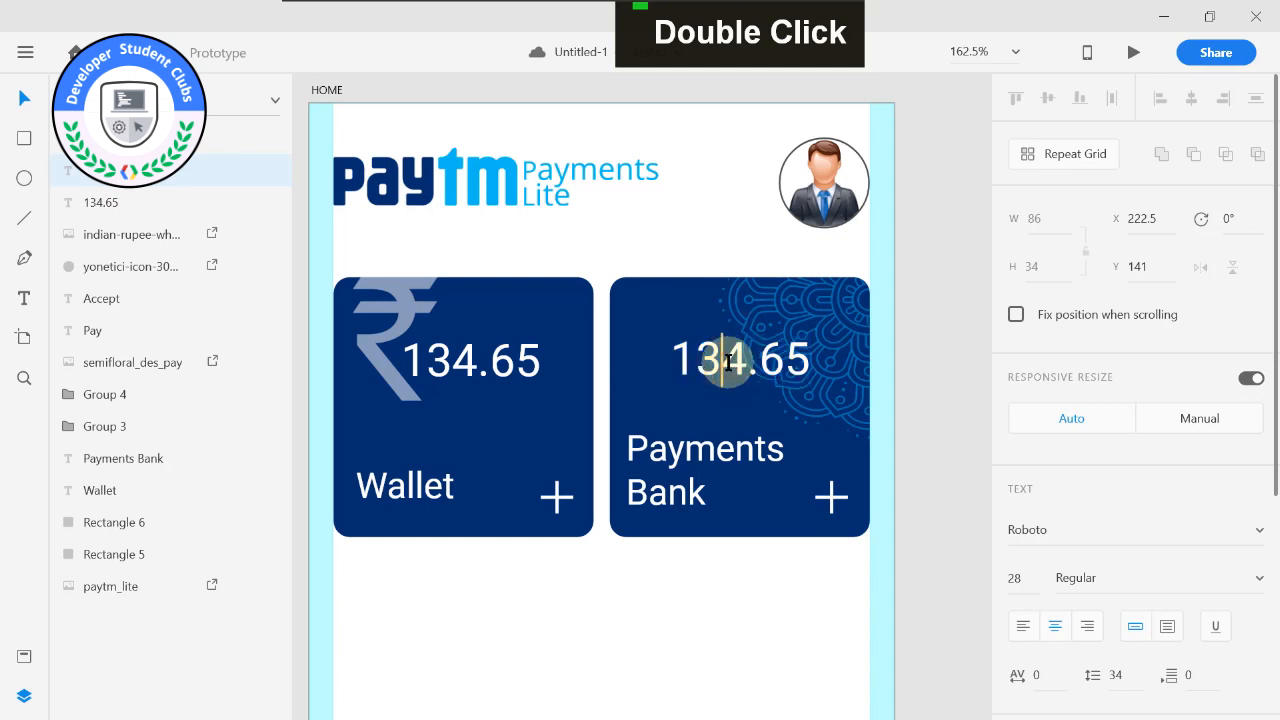
type("0")
key("BackSpace")
type("2")
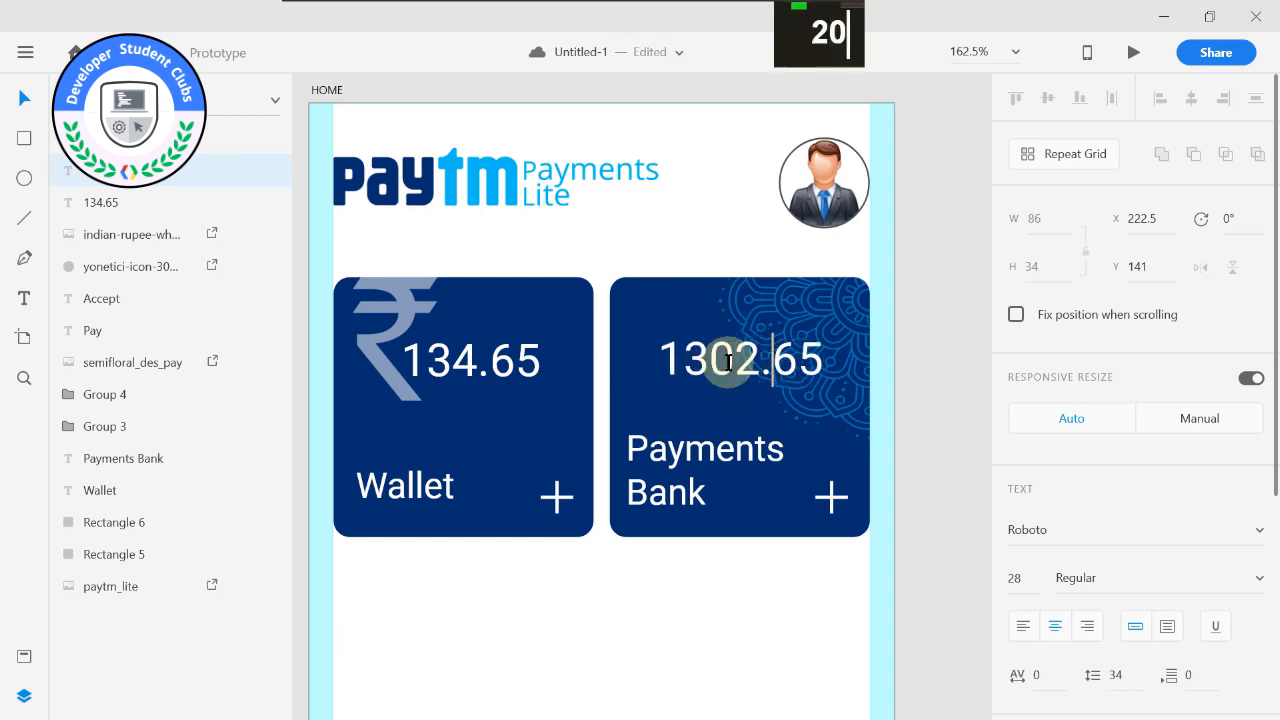
key("BackSpace")
key("BackSpace")
type("72")
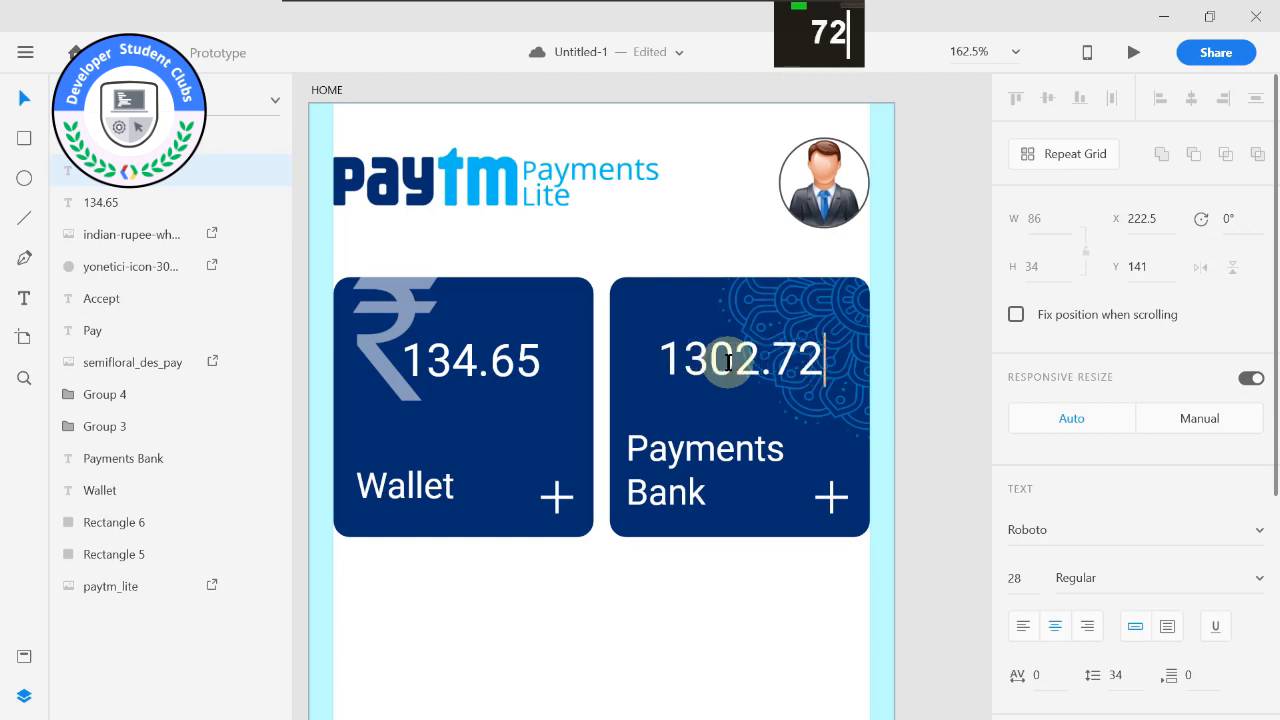
key("Escape")
Minimize the open windows and open the reference design Paytm Lite.xd from the desktop.
scroll(688, 255, "down", 2)
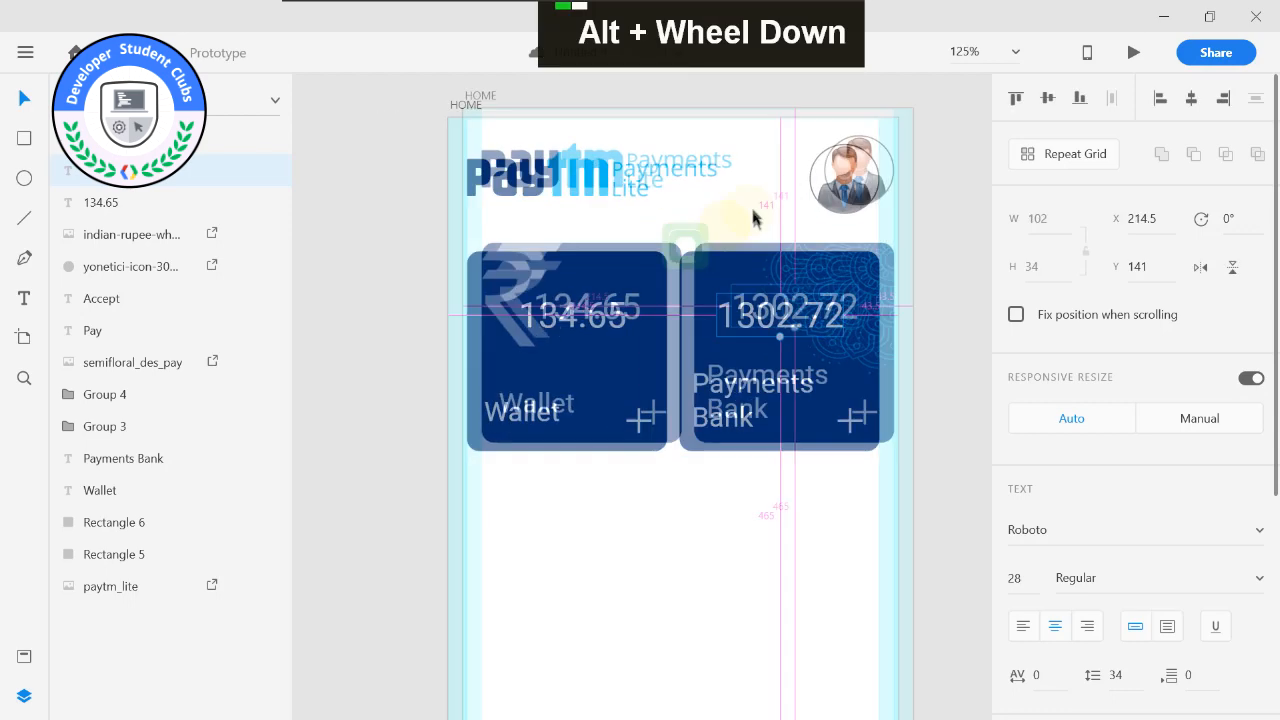
left_click_drag(591, 575, 600, 494)
left_click_drag(424, 130, 388, 185)
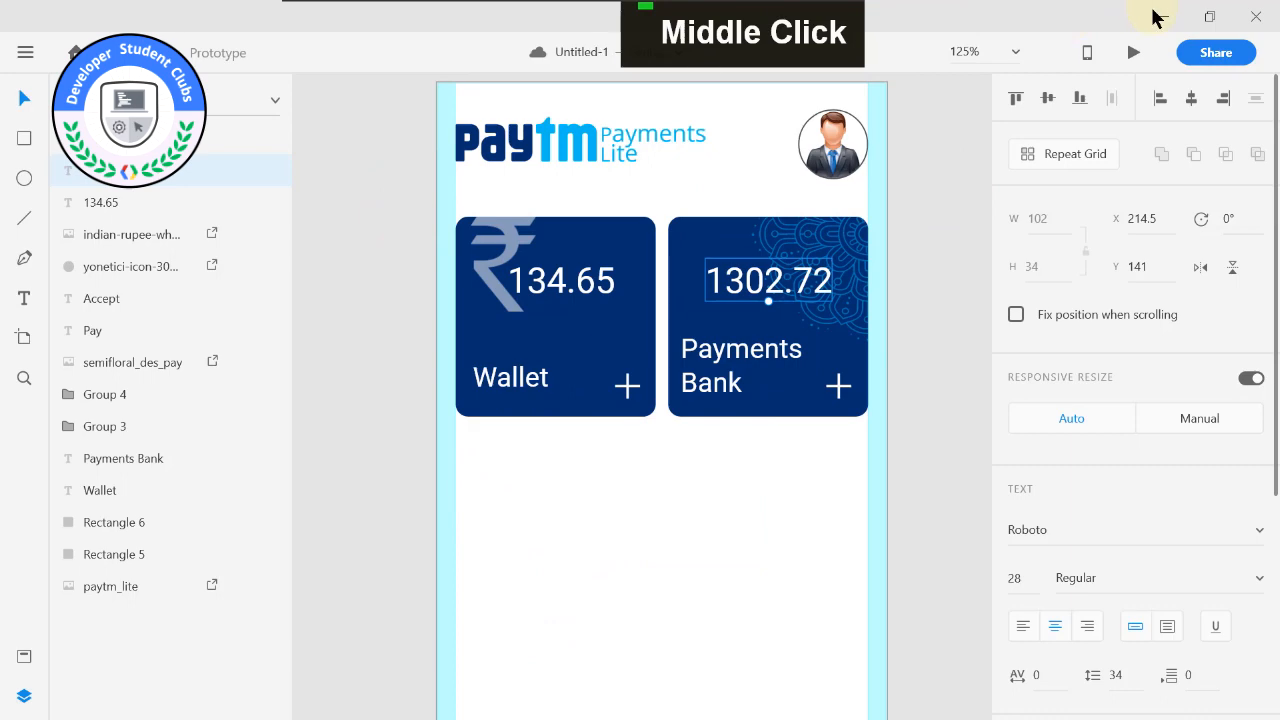
left_click(1157, 17)
left_click(1168, 15)
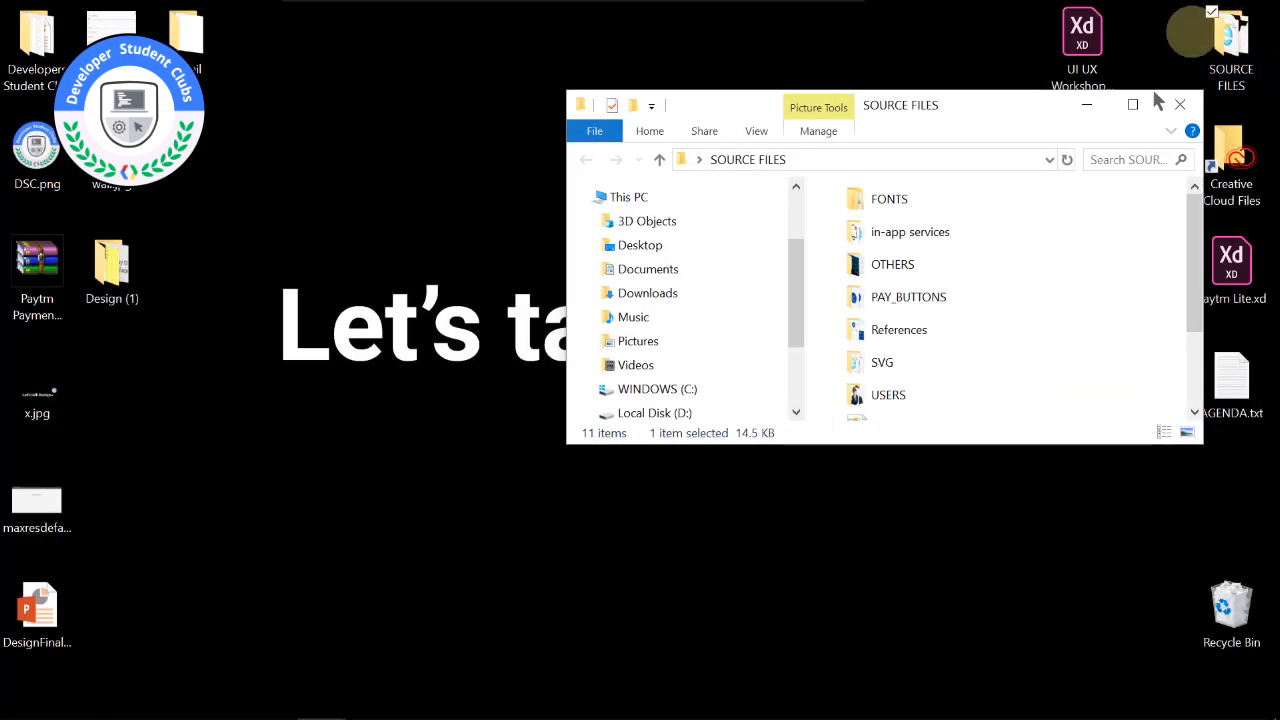
left_click(1087, 104)
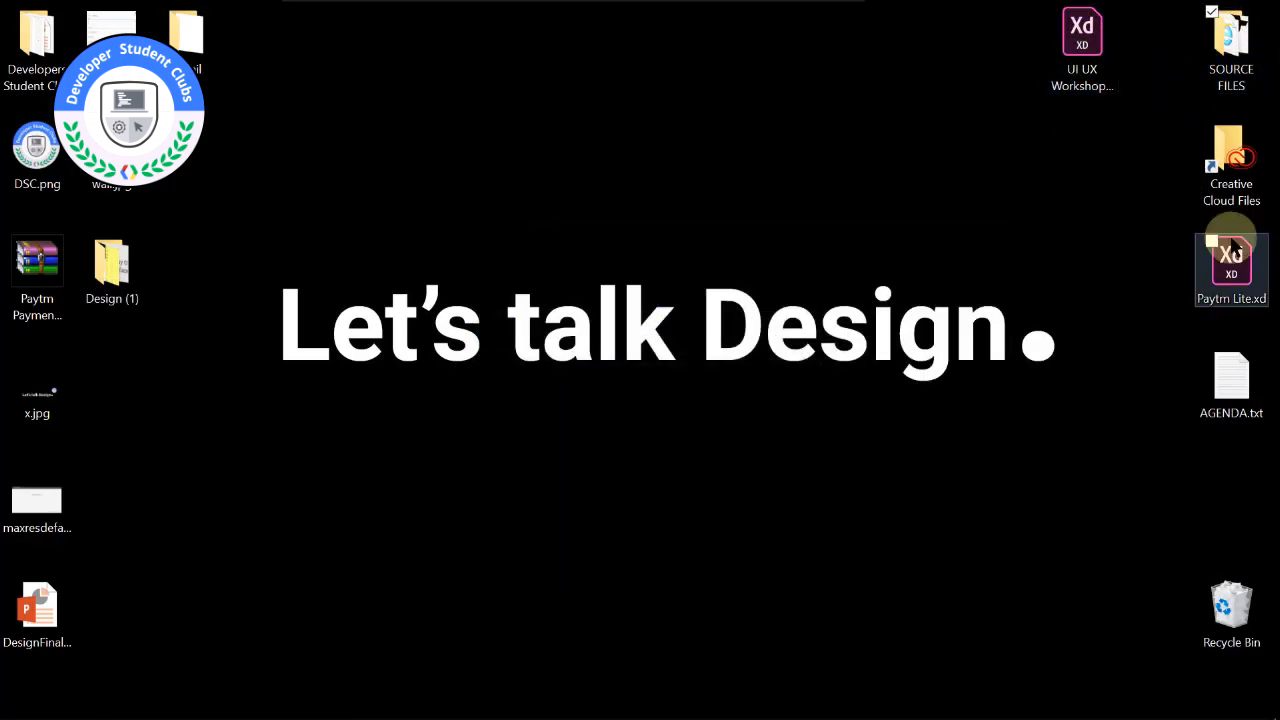
double_click(1233, 250)
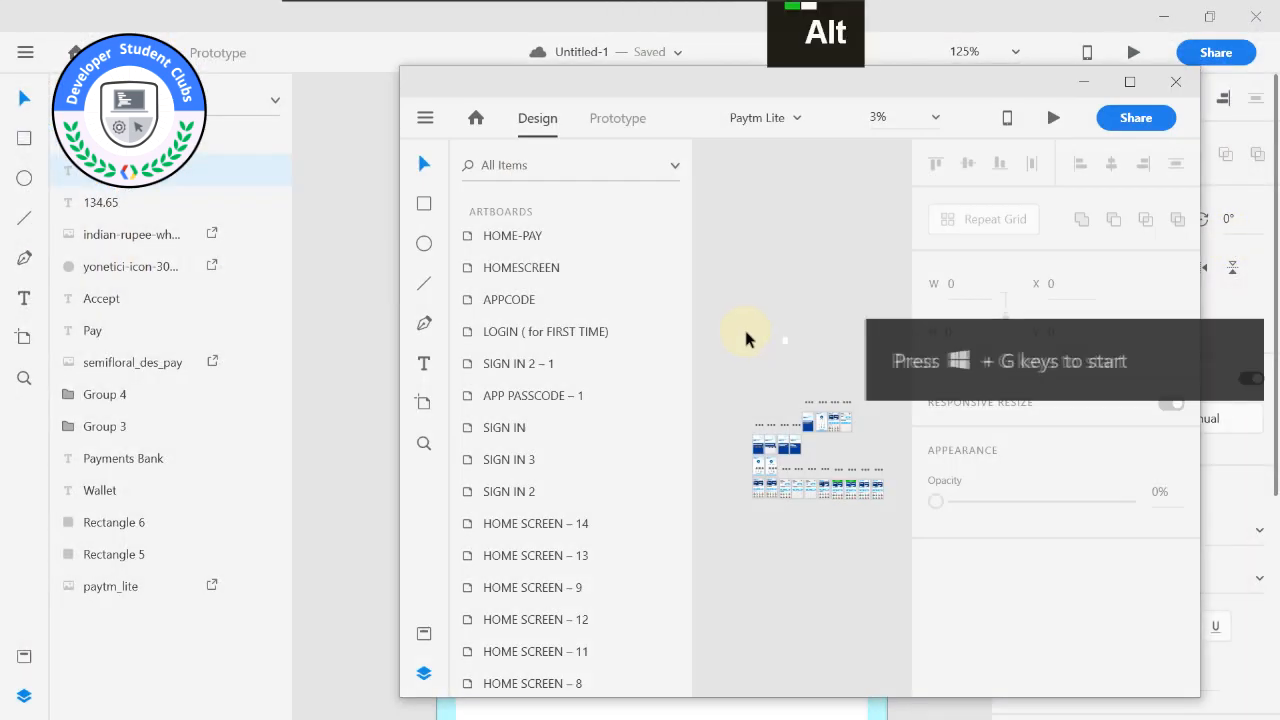
Hide the layers list in the Paytm Lite file and examine its APPCODE, HOMESCREEN and HOME-PAY artboards.
middle_click(746, 330, "alt")
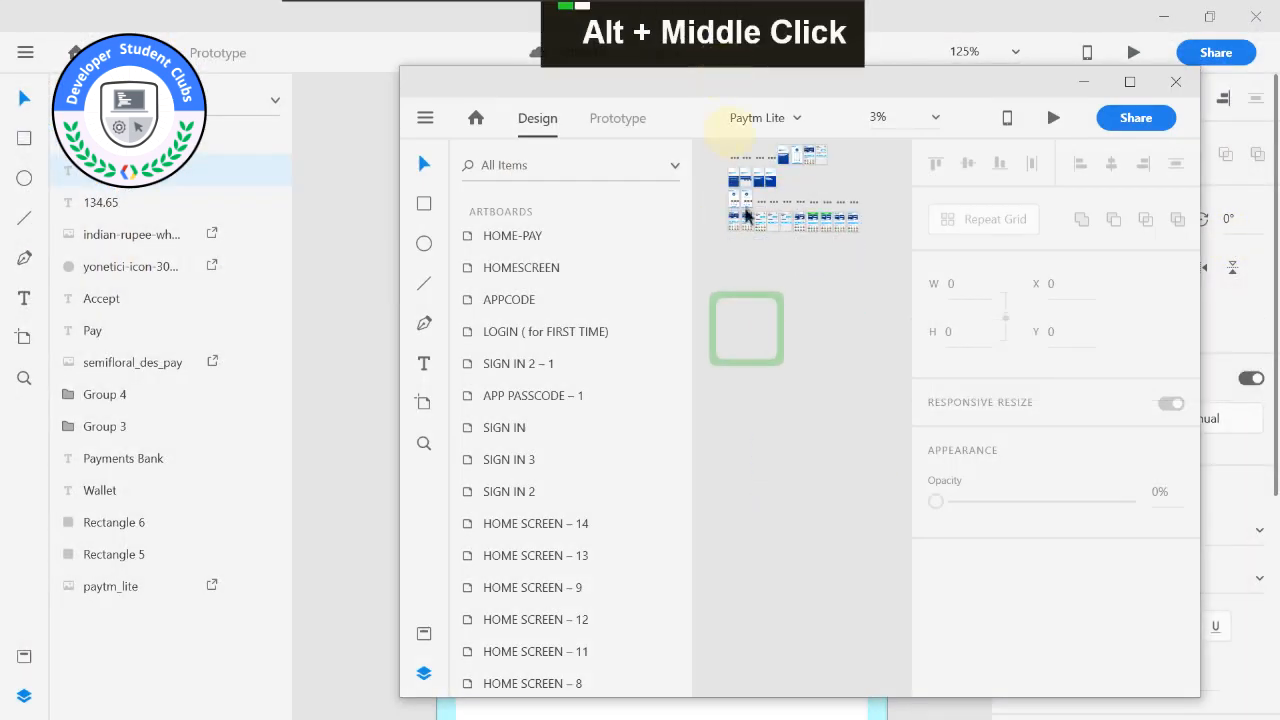
scroll(726, 209, "up", 5)
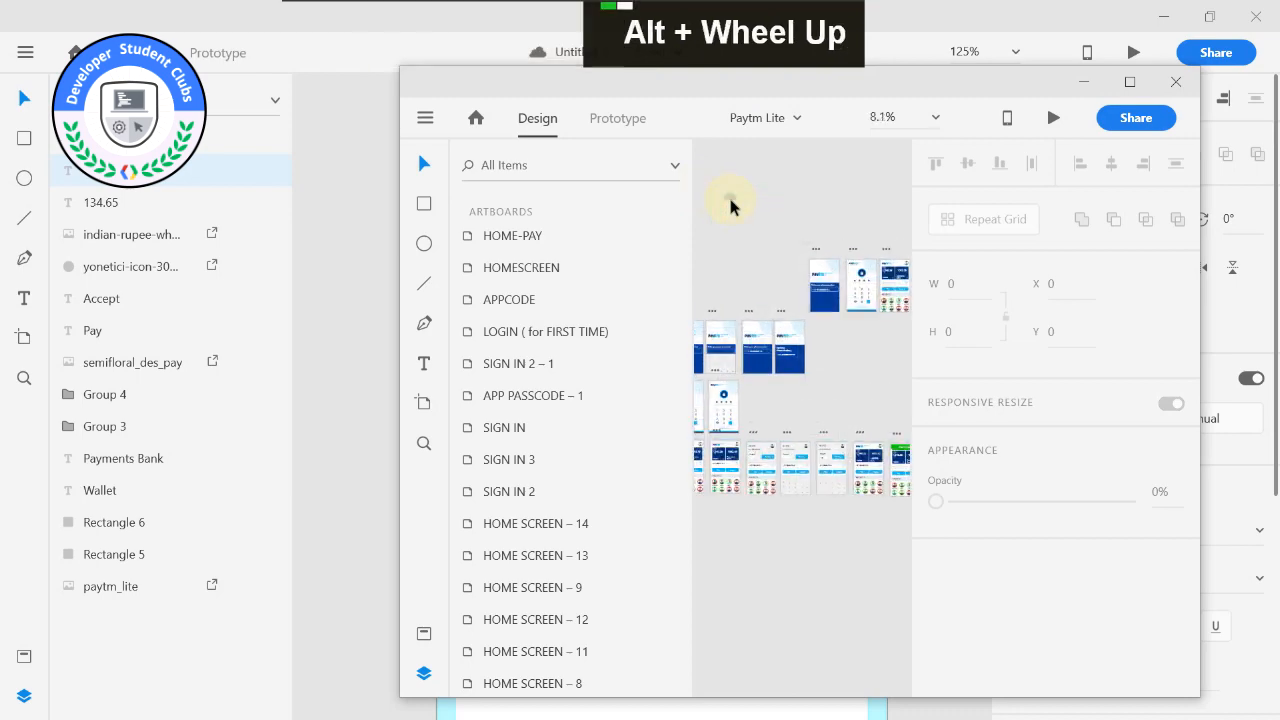
scroll(730, 205, "up", 1)
left_click(424, 673)
middle_click(732, 460)
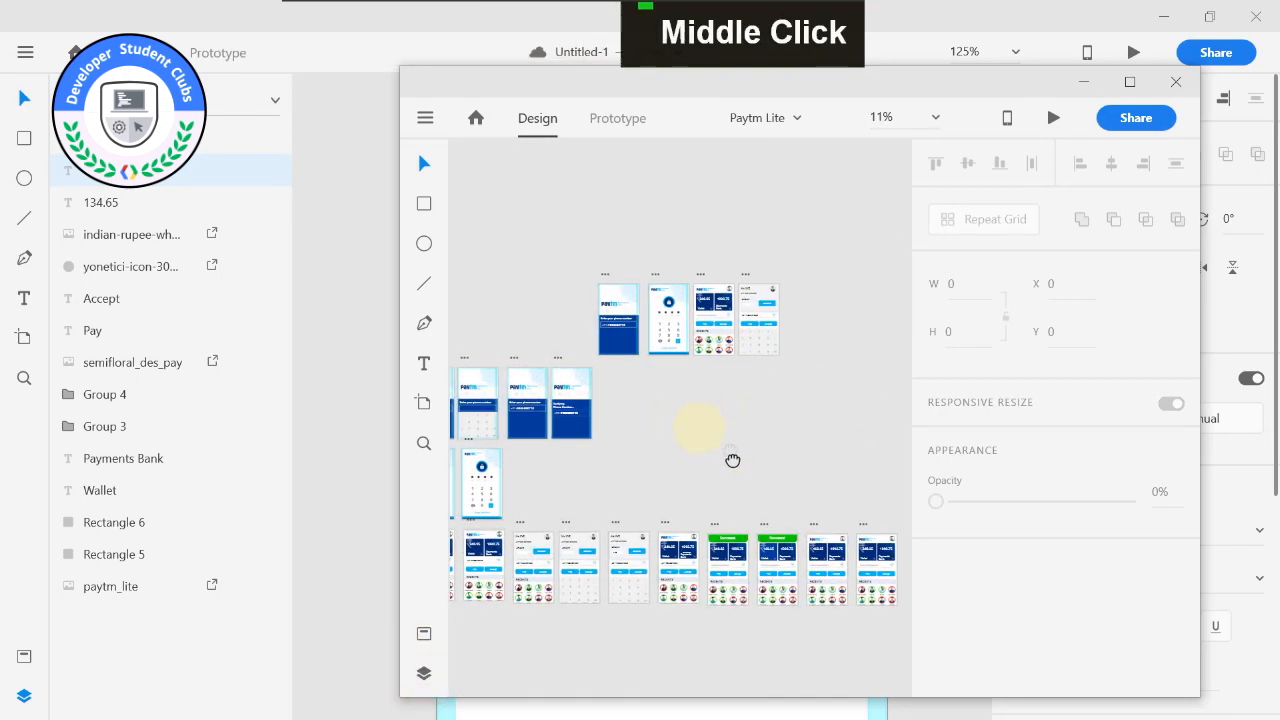
scroll(711, 314, "up", 5)
middle_click(717, 329)
middle_click(787, 290)
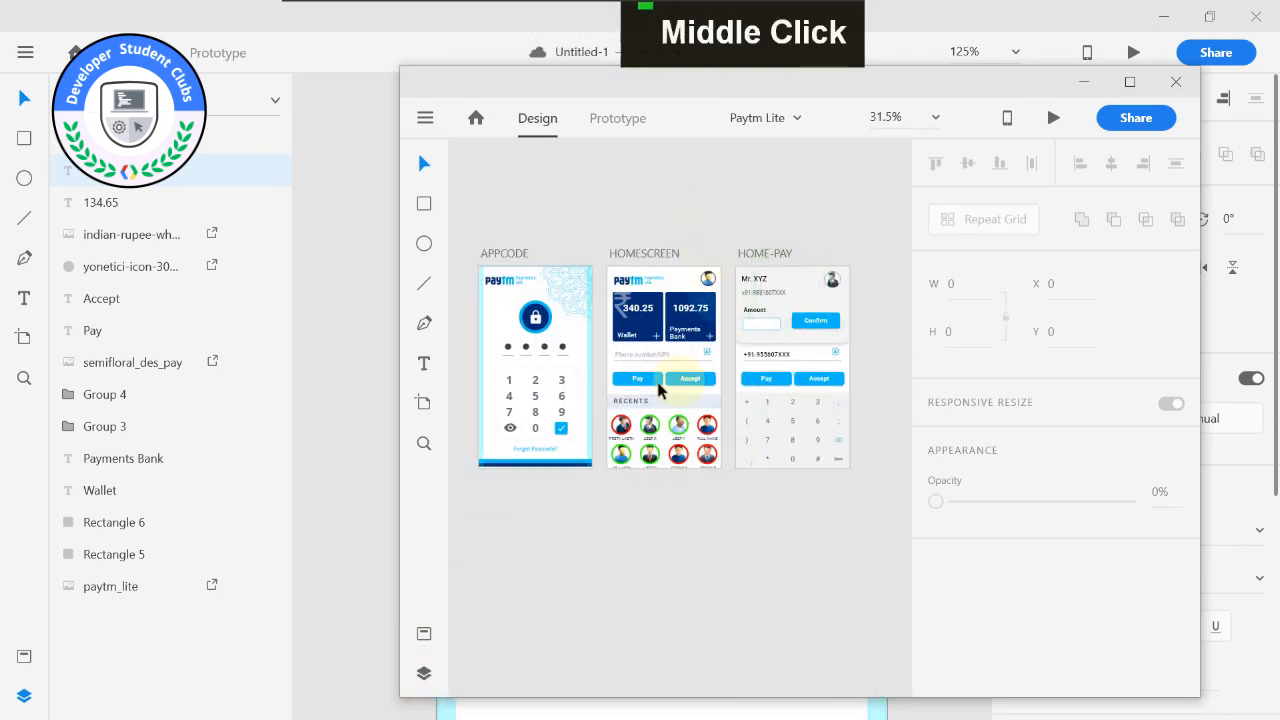
middle_click(610, 218)
Arrange the Untitled-1 and Paytm Lite windows side by side and hide the layers list in Untitled-1.
left_click_drag(897, 92, 1275, 180)
left_click(210, 225)
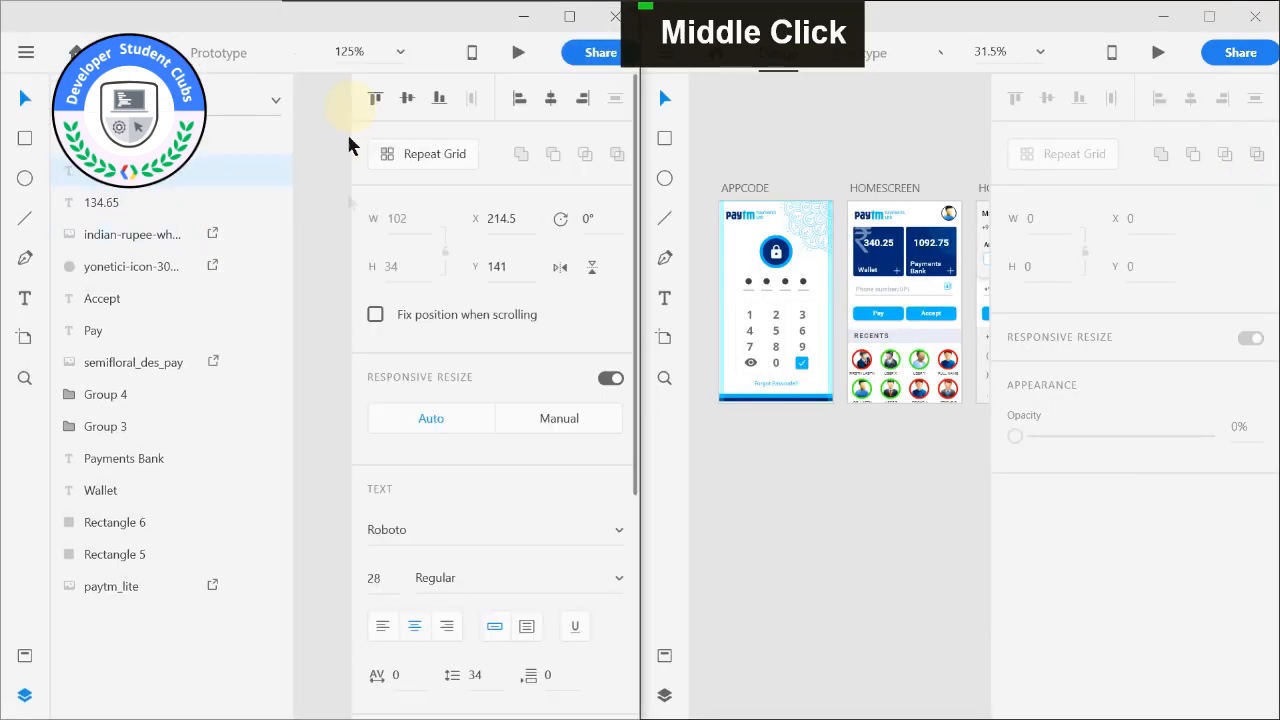
left_click(27, 696)
scroll(149, 397, "down", 4)
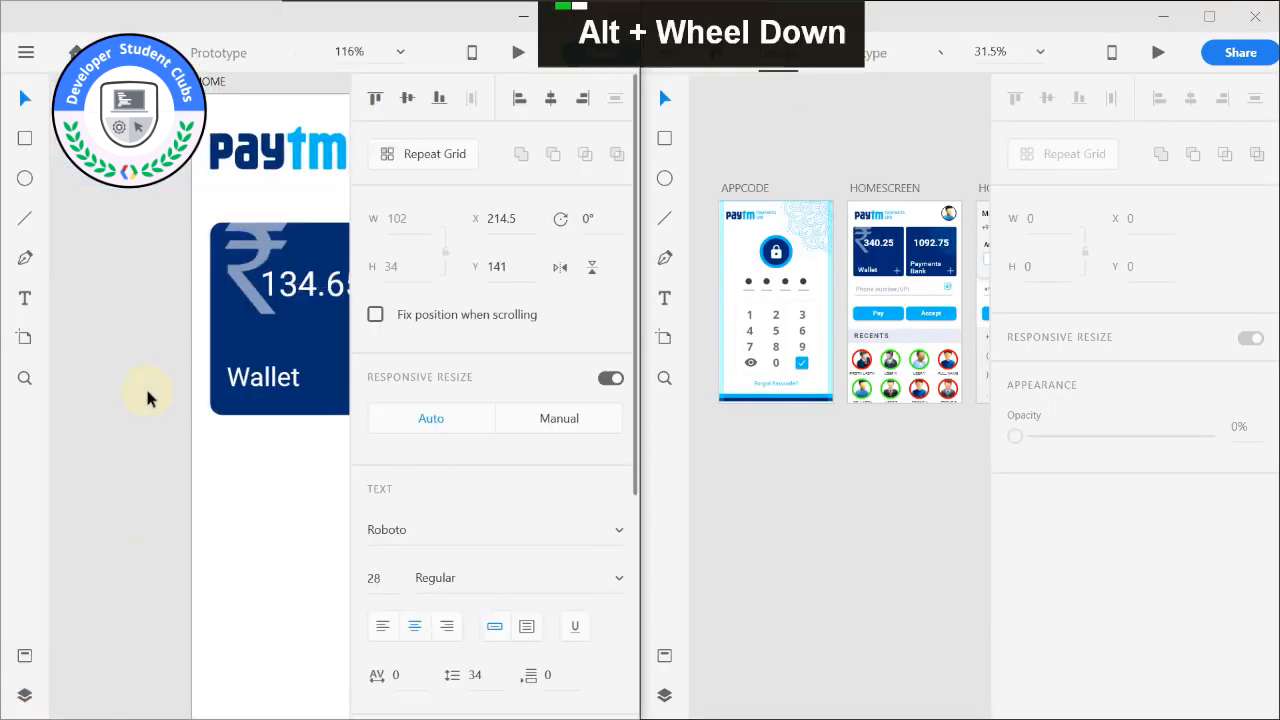
left_click_drag(149, 394, 86, 368)
left_click_drag(211, 180, 186, 114)
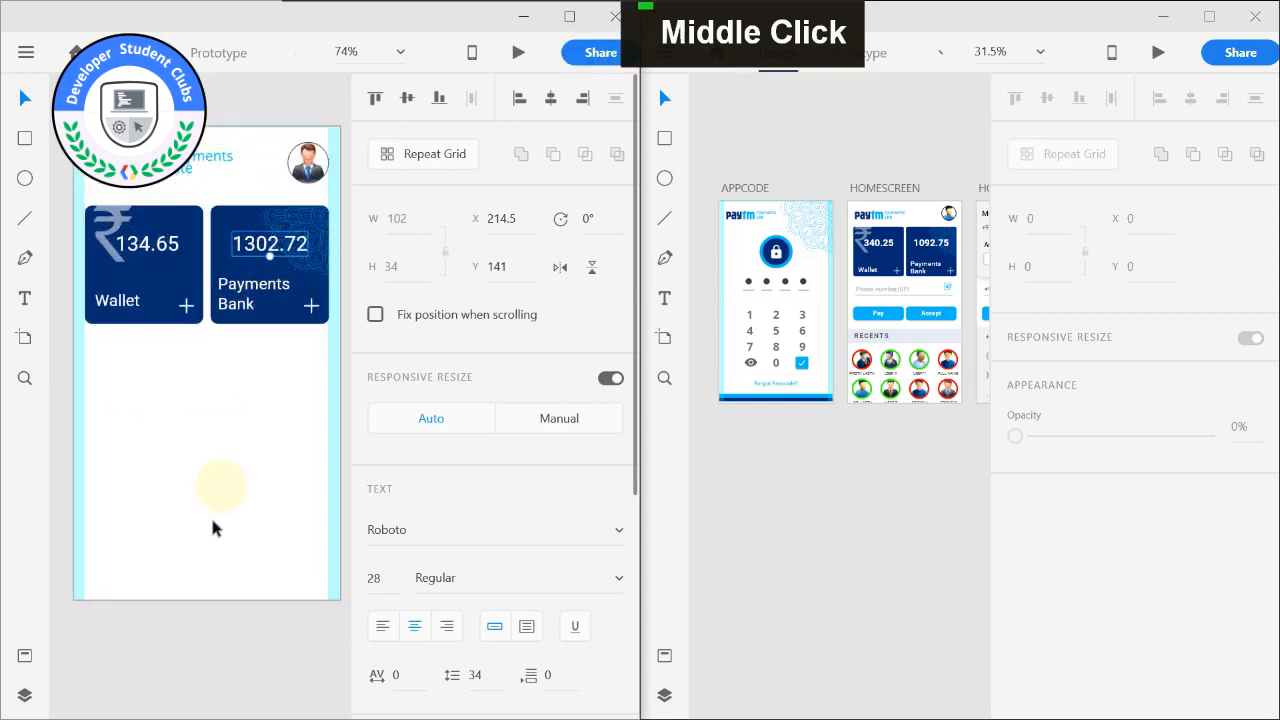
left_click_drag(196, 610, 207, 632)
left_click(77, 385)
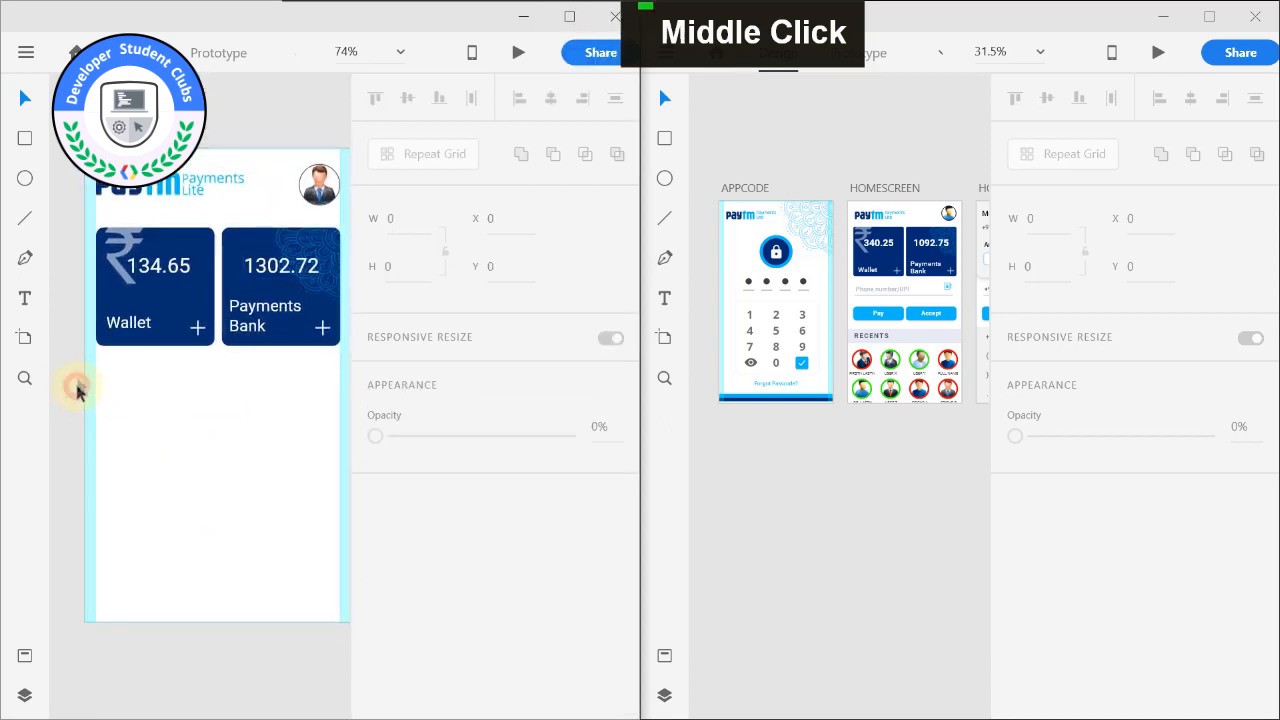
Copy the Phone number/UPI text, its underline and the contact icon from the reference HOMESCREEN and paste them into the HOME artboard.
left_click_drag(903, 414, 808, 371)
scroll(720, 323, "up", 3)
left_click_drag(735, 290, 793, 292)
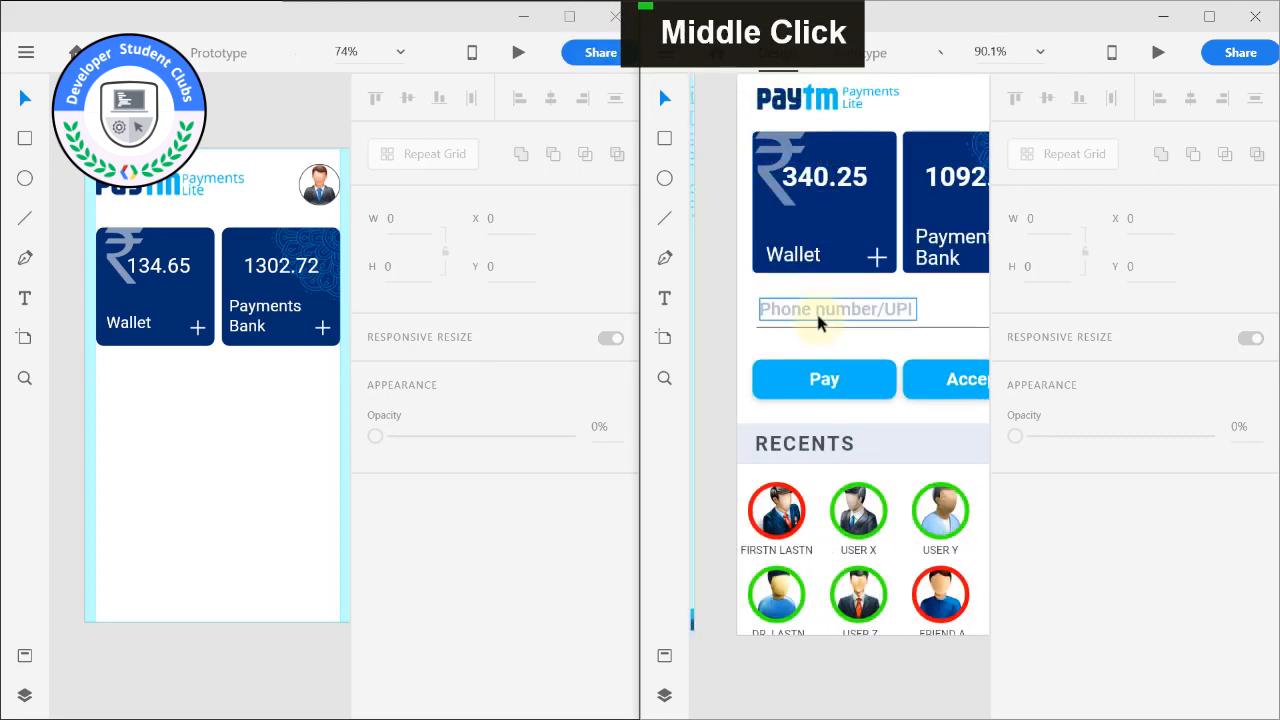
left_click(812, 330)
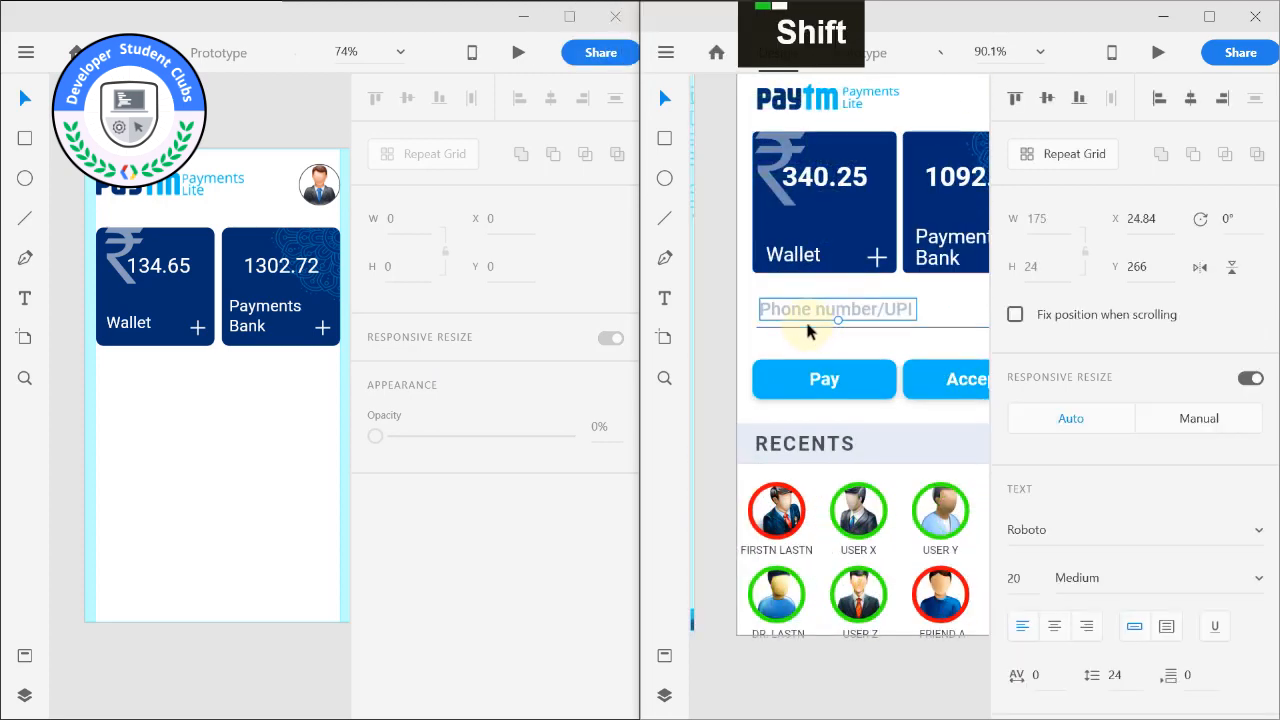
left_click(736, 336)
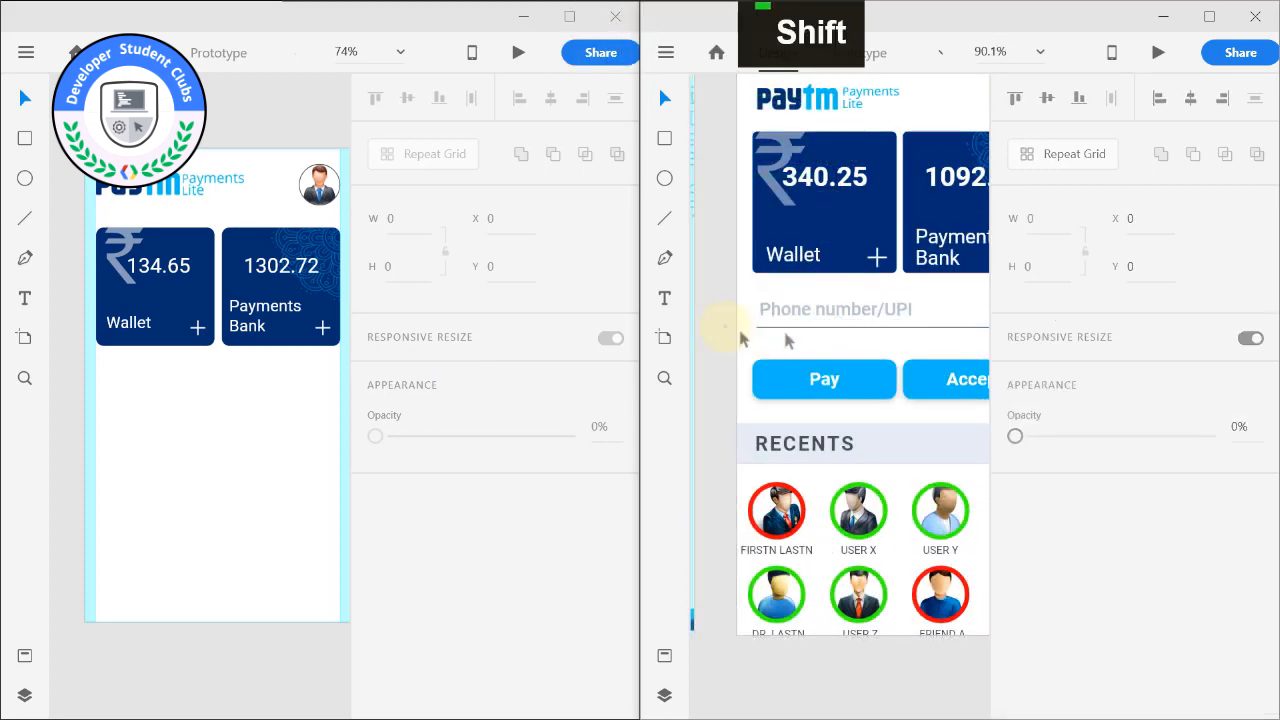
left_click(818, 316, "shift")
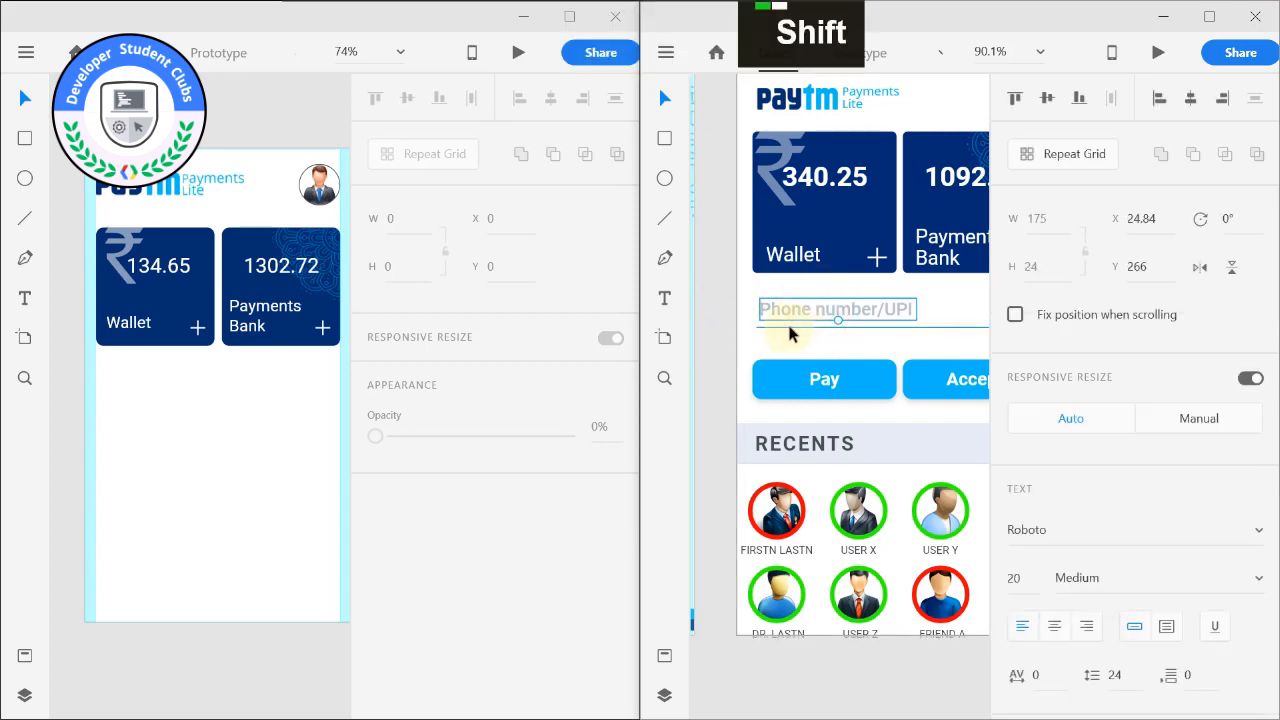
left_click(789, 327, "shift")
left_click_drag(790, 327, 699, 340)
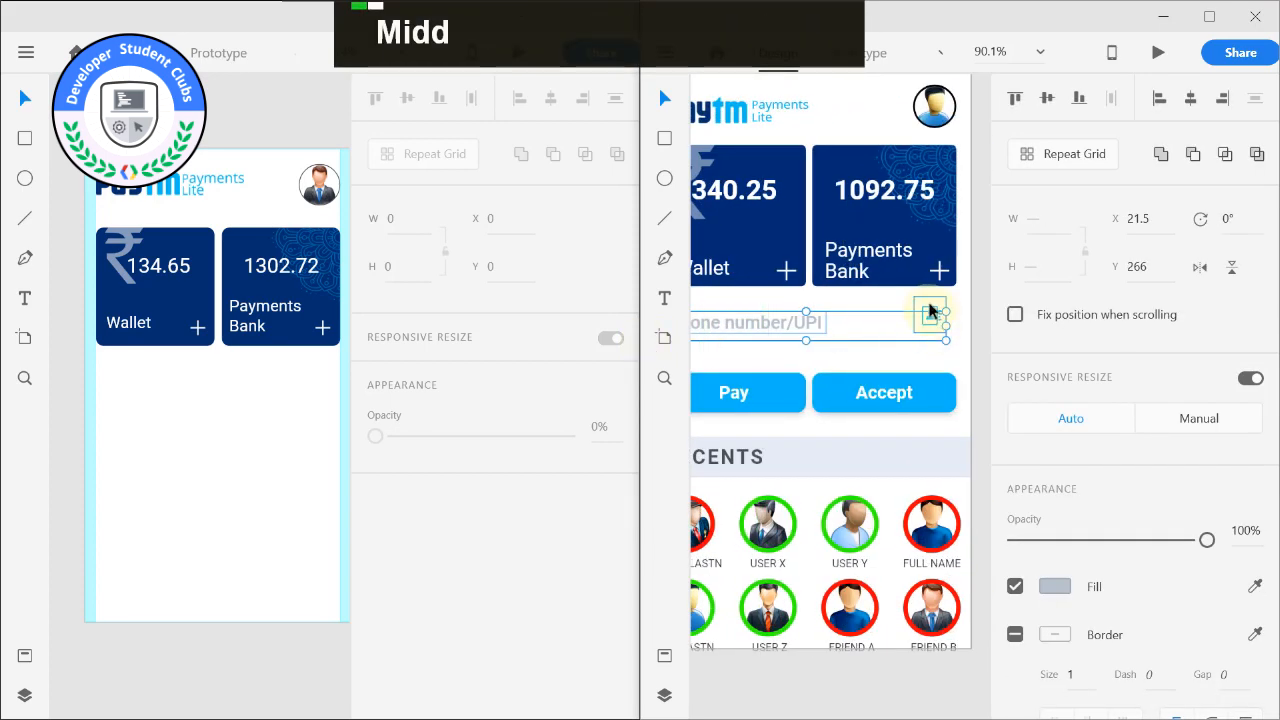
left_click(929, 314, "shift")
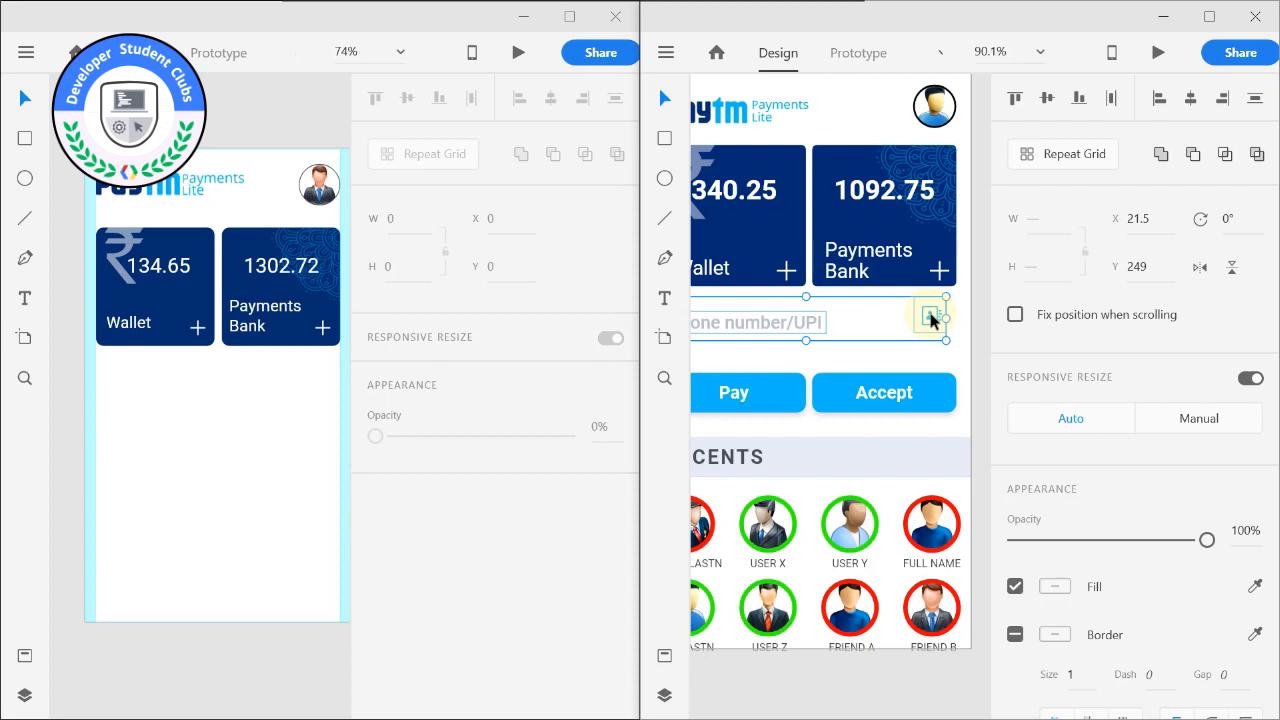
key("ctrl+c")
left_click(158, 402)
key("ctrl+v")
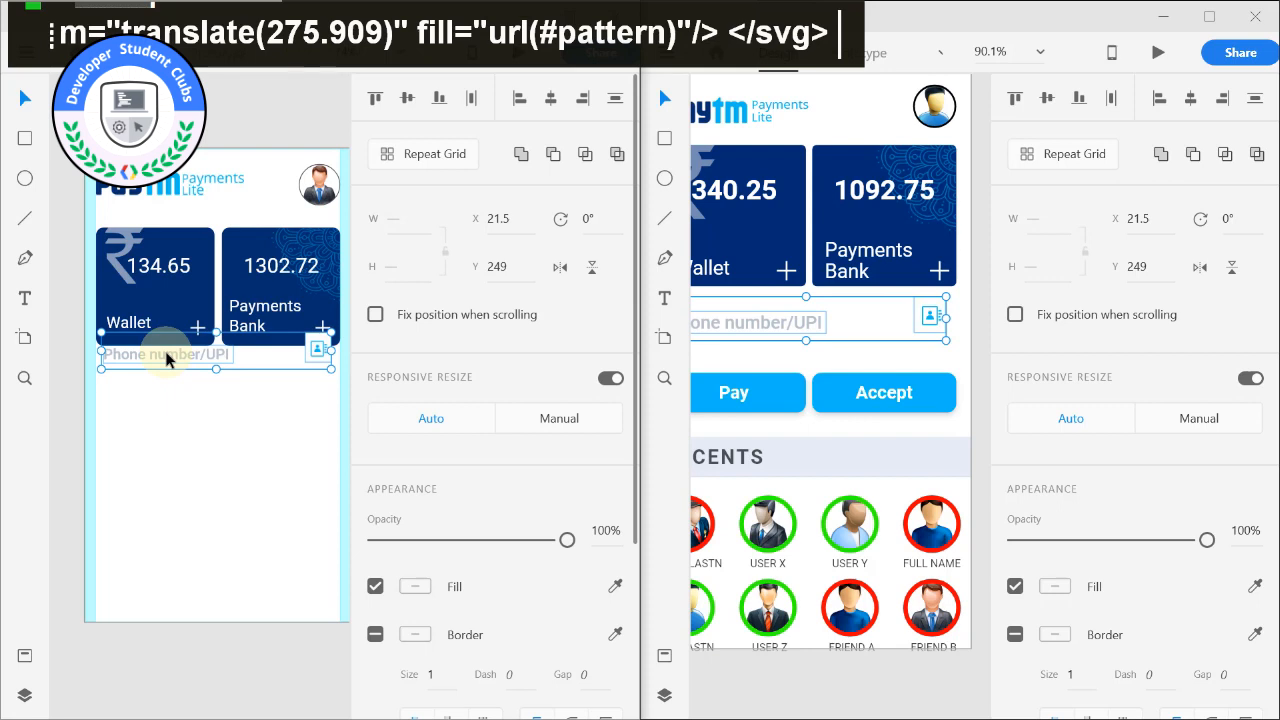
Move the pasted phone number row below the cards to X 15, Y 285 and stretch it to the right margin.
left_click_drag(167, 360, 162, 387)
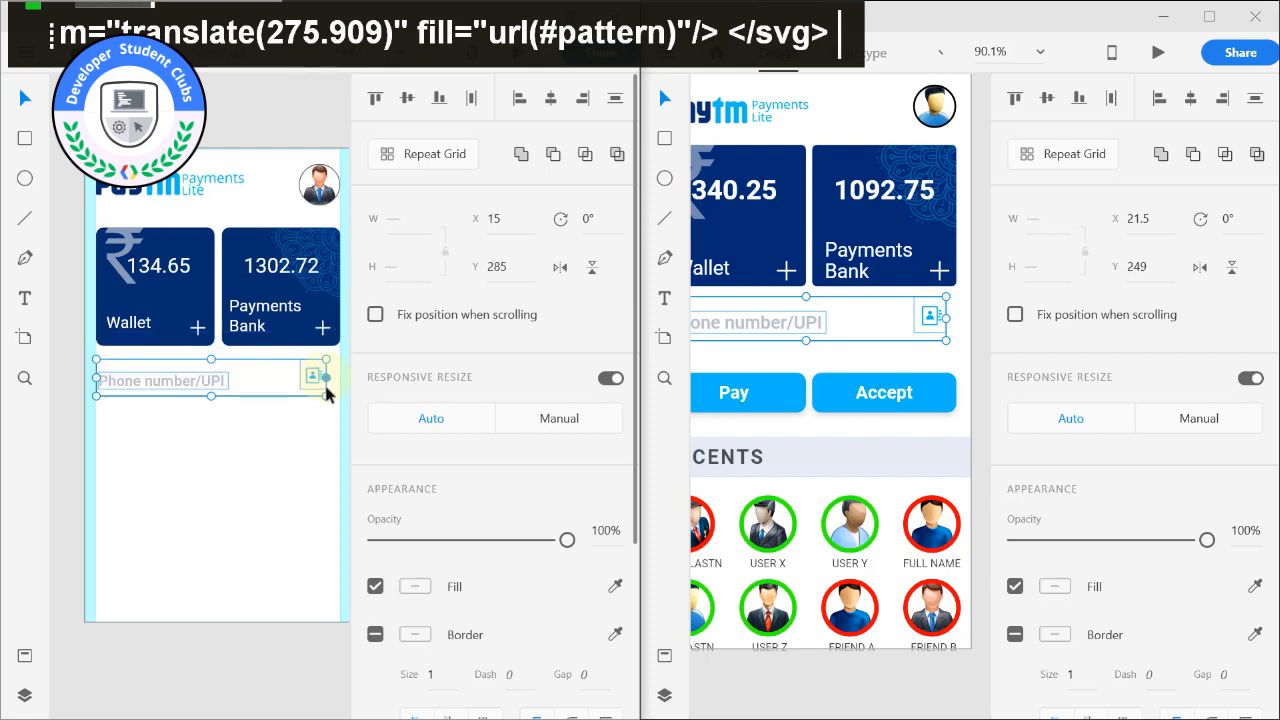
left_click_drag(327, 399, 331, 402)
key("ctrl+z")
left_click(472, 543)
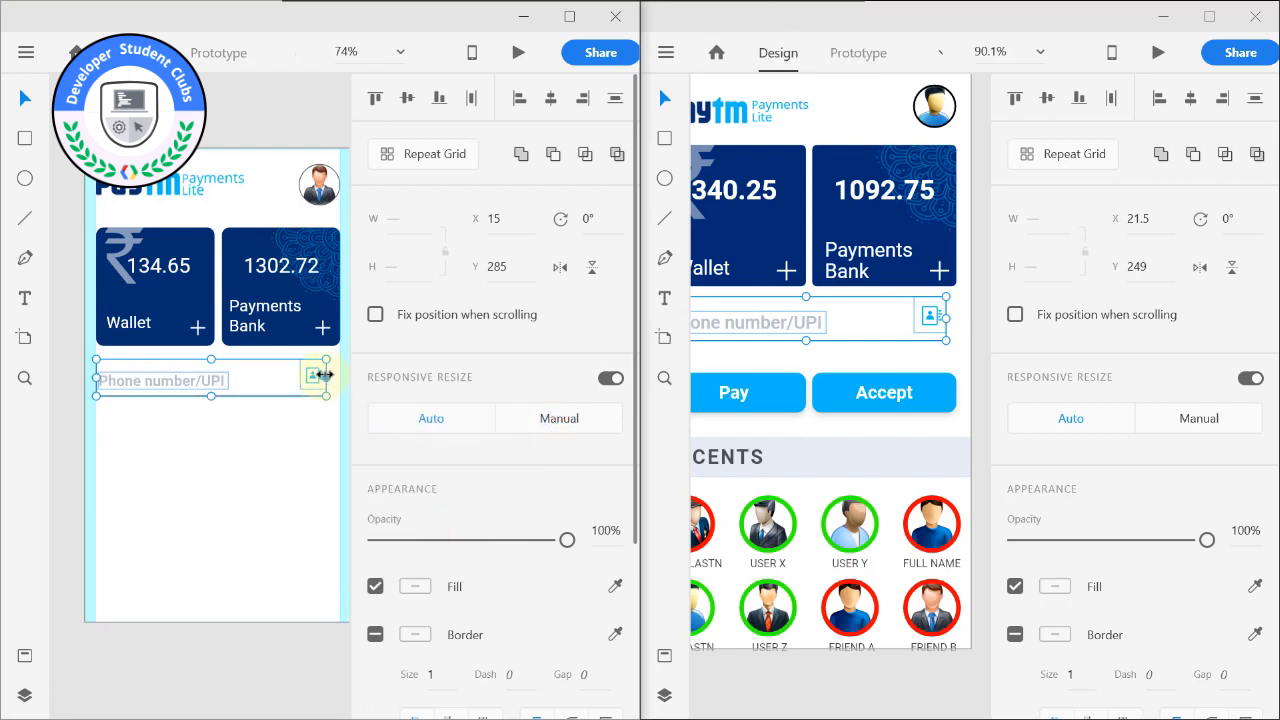
left_click_drag(324, 375, 331, 377)
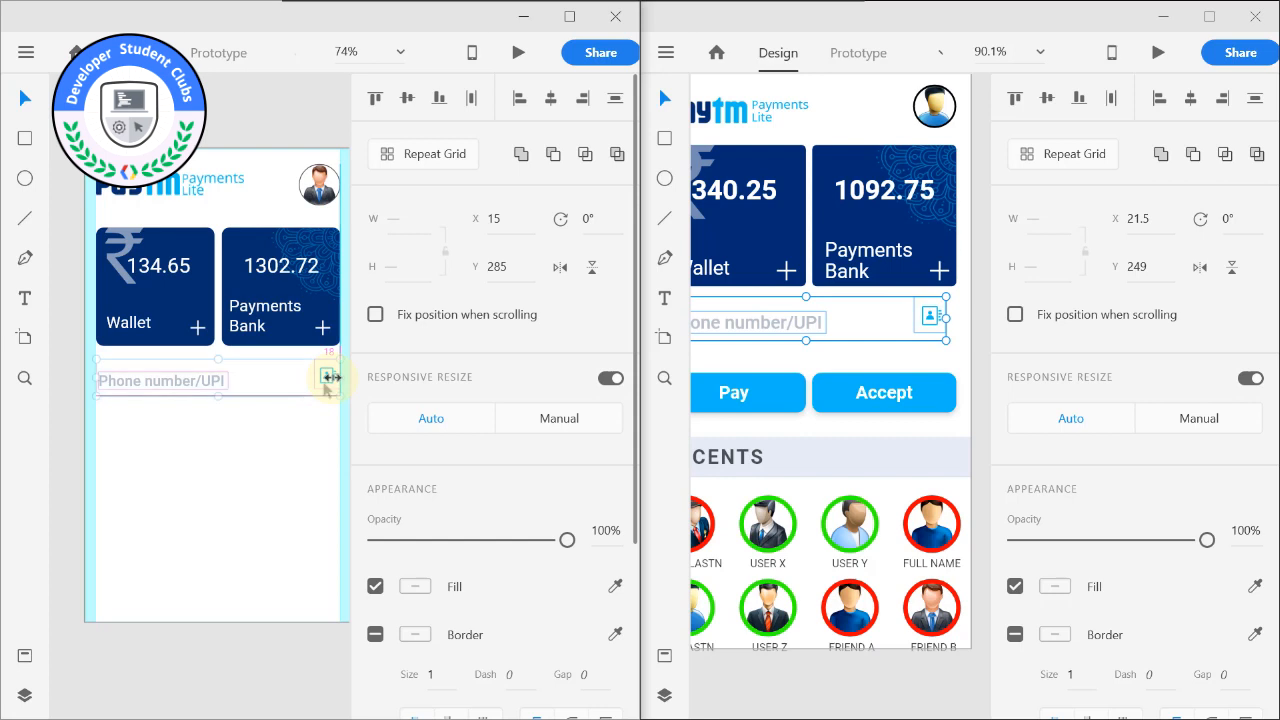
Delete the stray empty text box below the phone number row.
double_click(268, 432)
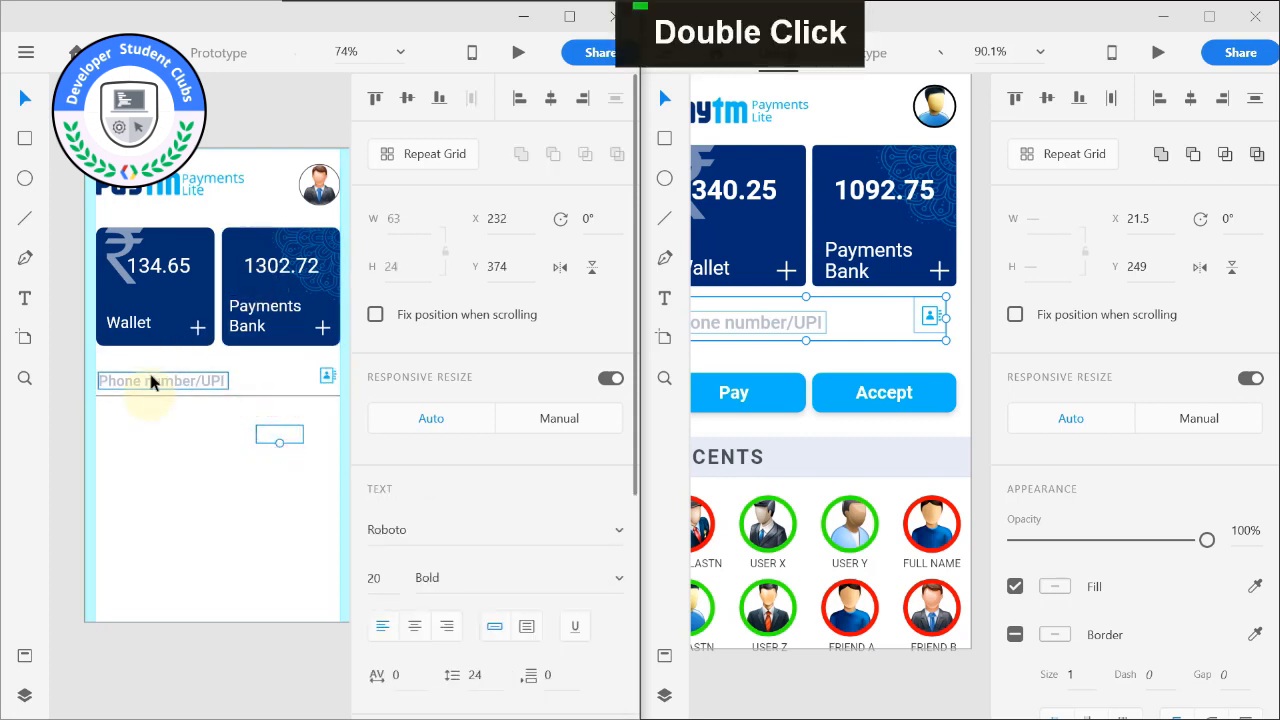
double_click(274, 435)
mouse_move(276, 438)
left_mouse_down()
mouse_move(286, 397)
mouse_move(282, 459)
left_mouse_up()
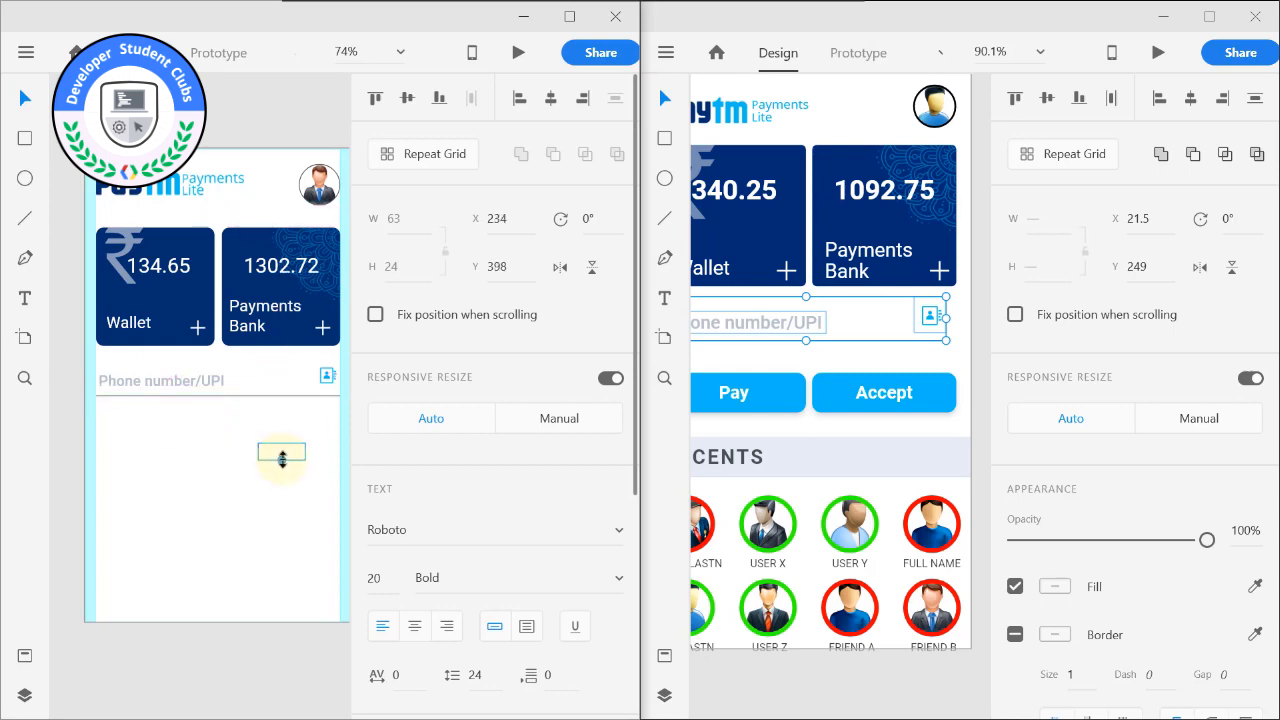
key("Delete")
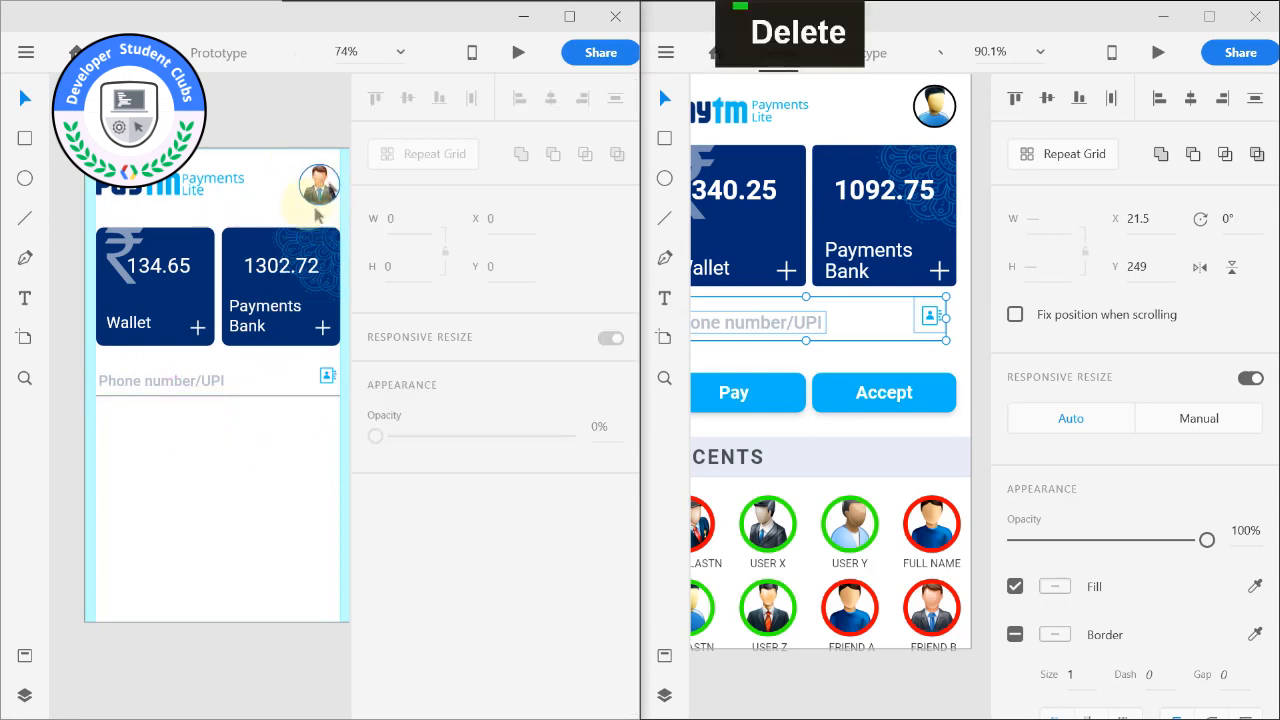
Examine the profile picture, the Payments Bank card and the phone number row on the HOME artboard.
scroll(300, 180, "up", 8, "alt")
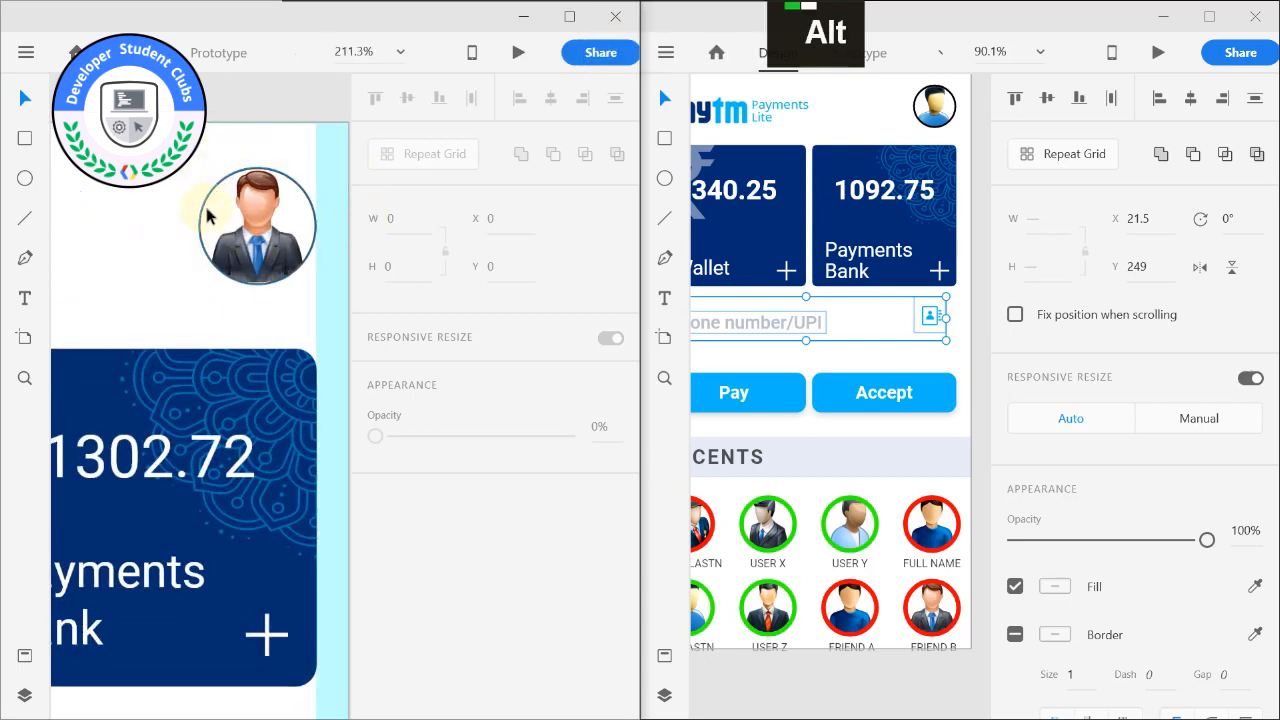
scroll(225, 200, "down", 4, "alt")
mouse_move(182, 173)
left_mouse_down()
mouse_move(240, 165)
mouse_move(194, 186)
left_mouse_up()
scroll(255, 195, "up", 1, "alt")
scroll(177, 255, "down", 1, "alt")
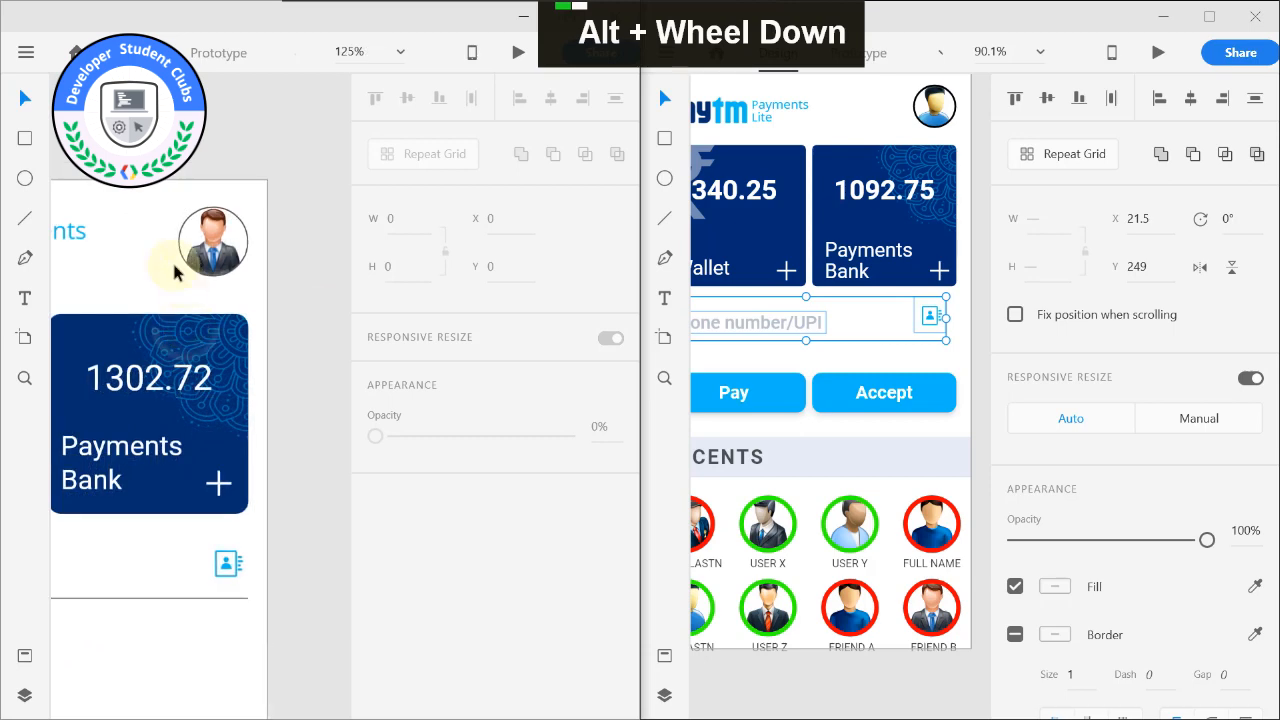
left_click_drag(143, 263, 347, 138)
scroll(236, 172, "down", 1, "alt")
scroll(203, 171, "down", 1, "alt")
left_click_drag(130, 317, 68, 234)
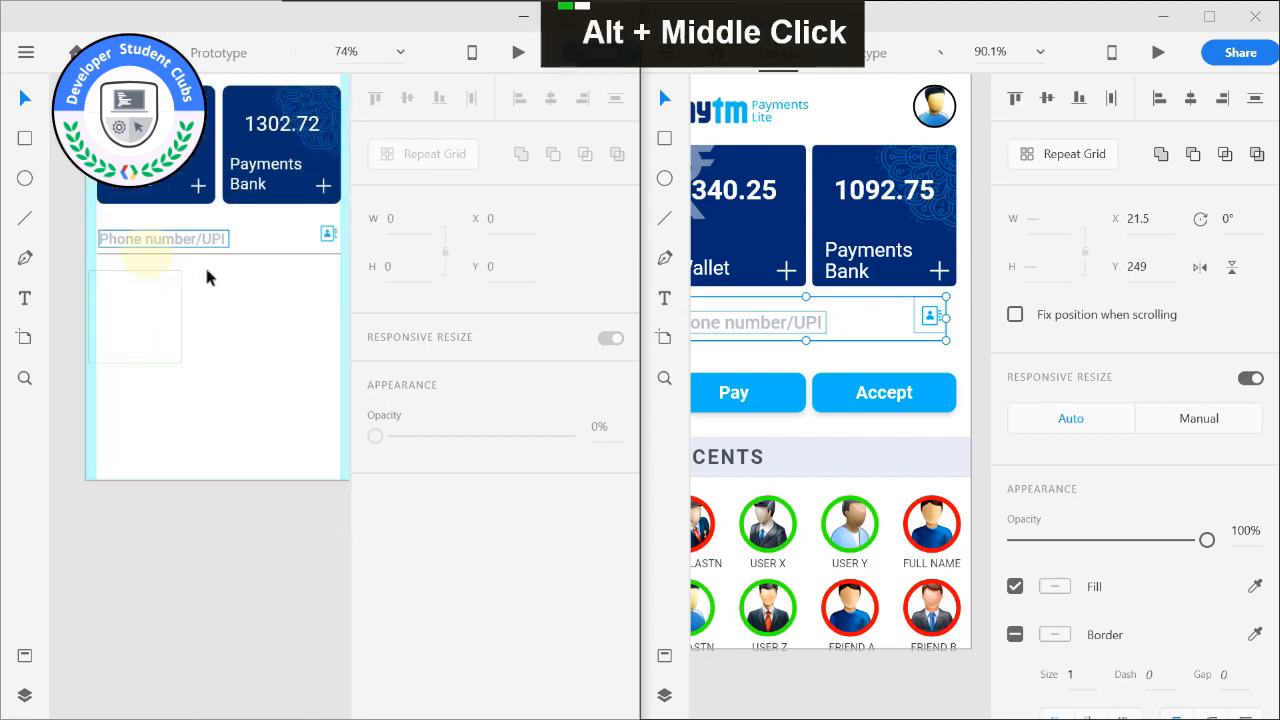
Copy the Pay and Accept buttons from the reference HOMESCREEN and paste them below the phone number row on the HOME artboard.
left_click_drag(165, 506, 148, 571)
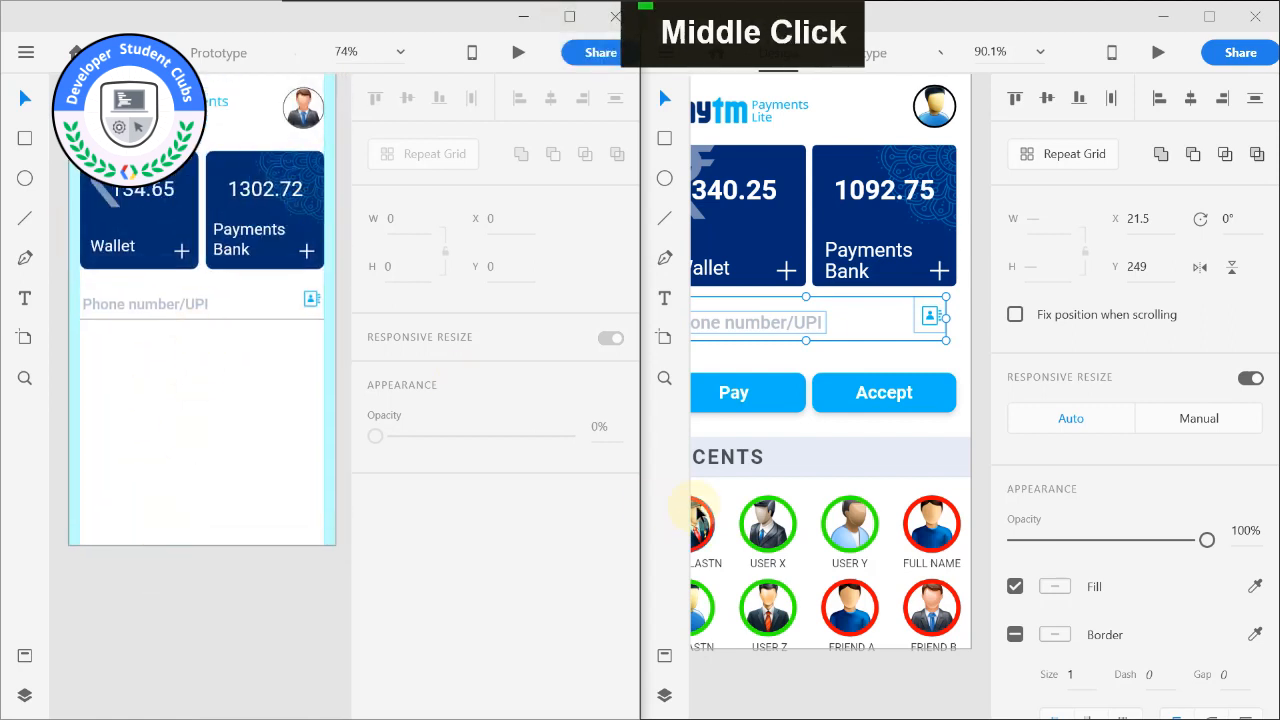
left_click(734, 392)
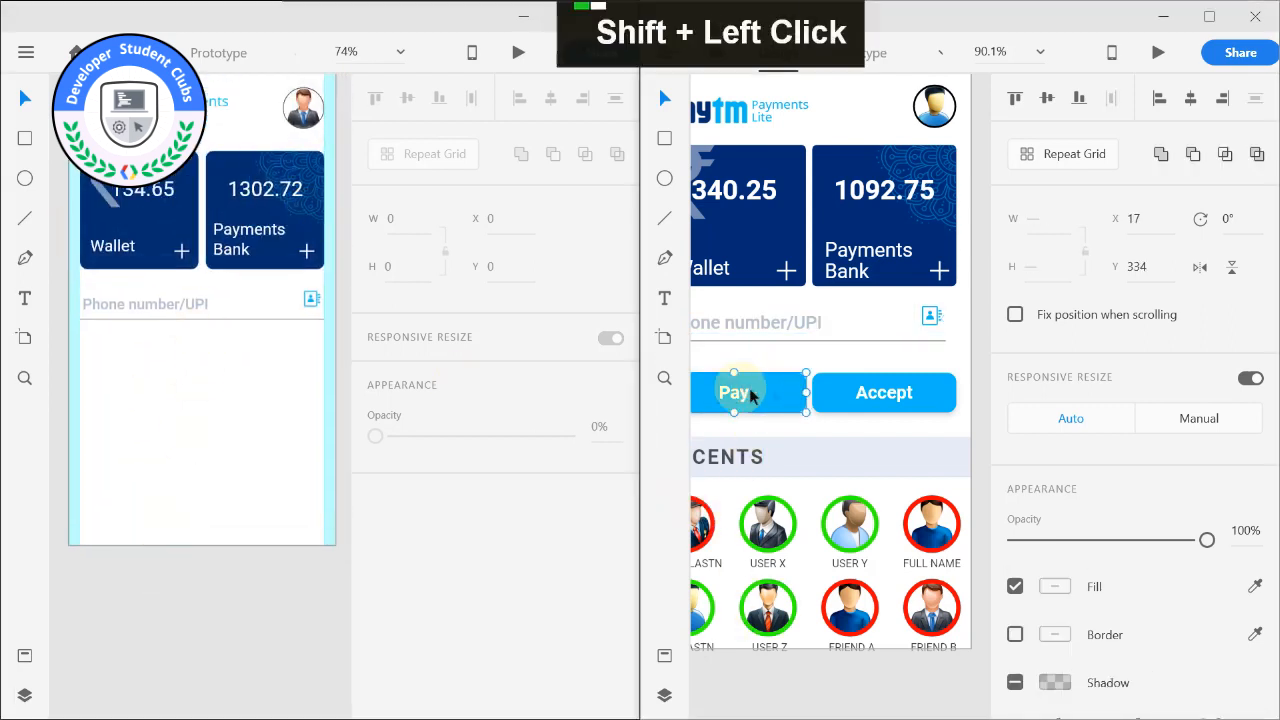
left_click(865, 395, "shift")
key("ctrl+c")
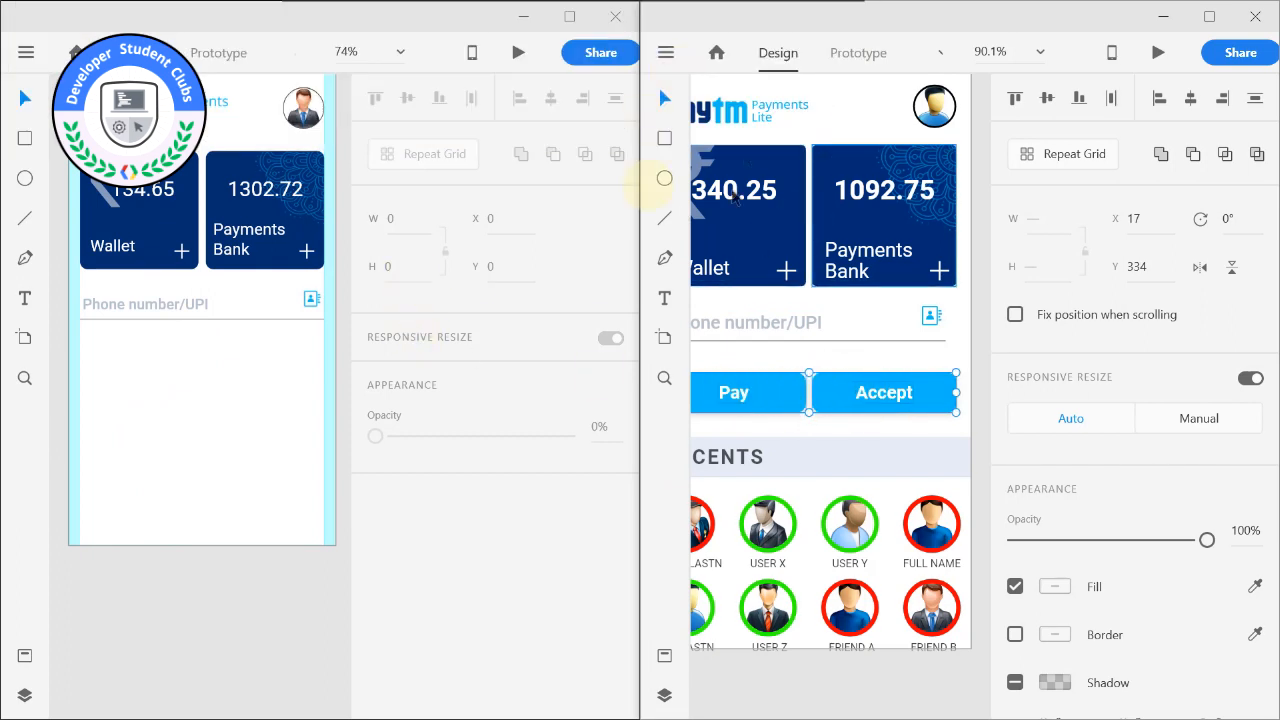
left_click(735, 395)
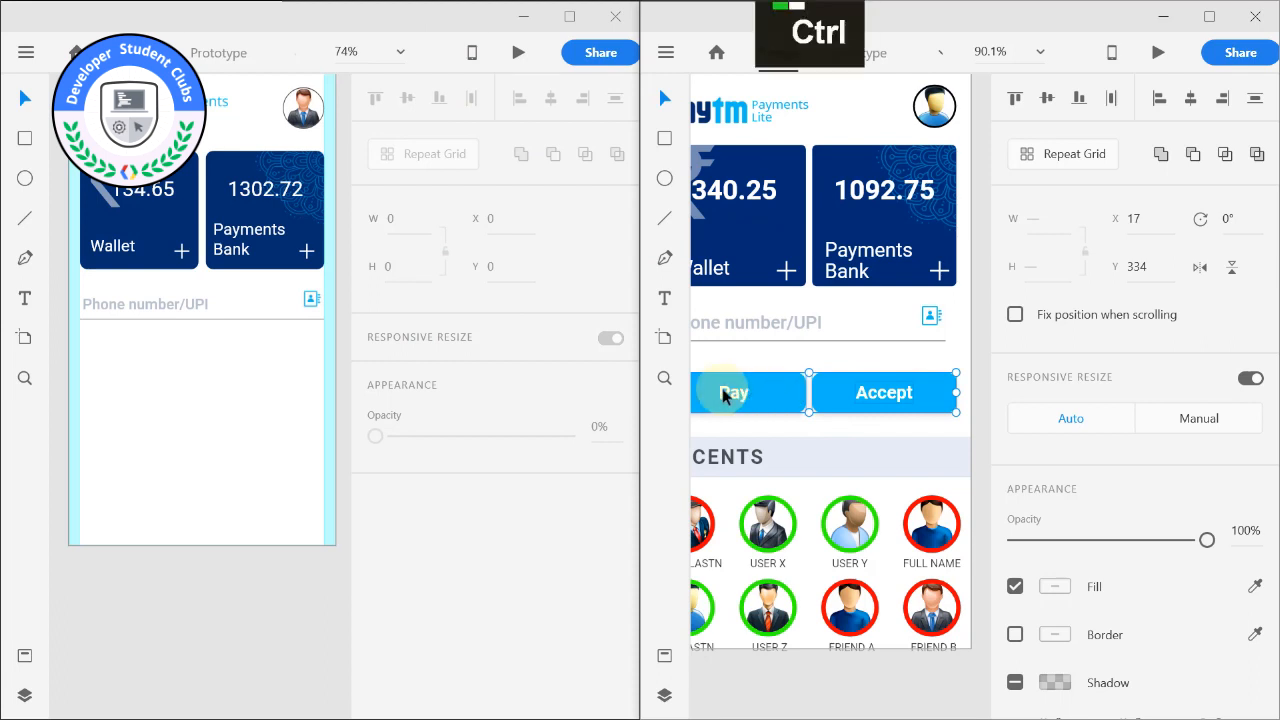
key("ctrl+c")
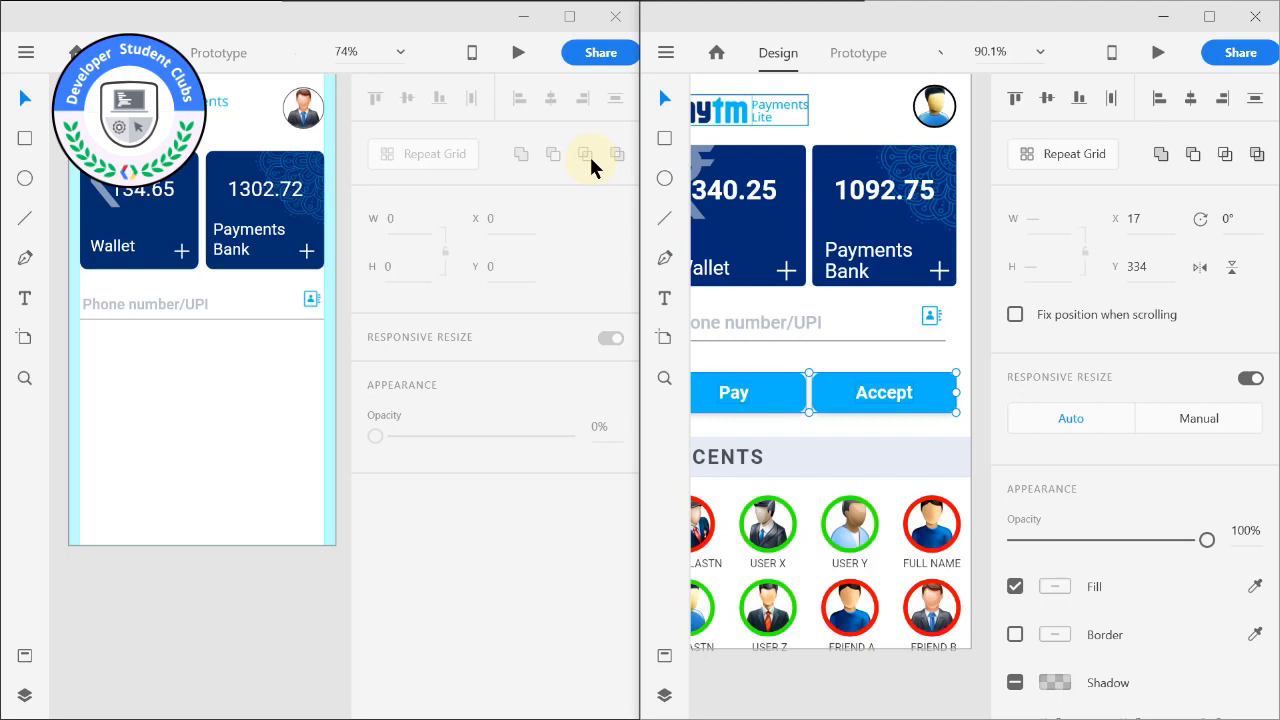
key("ctrl+v")
left_click(178, 400)
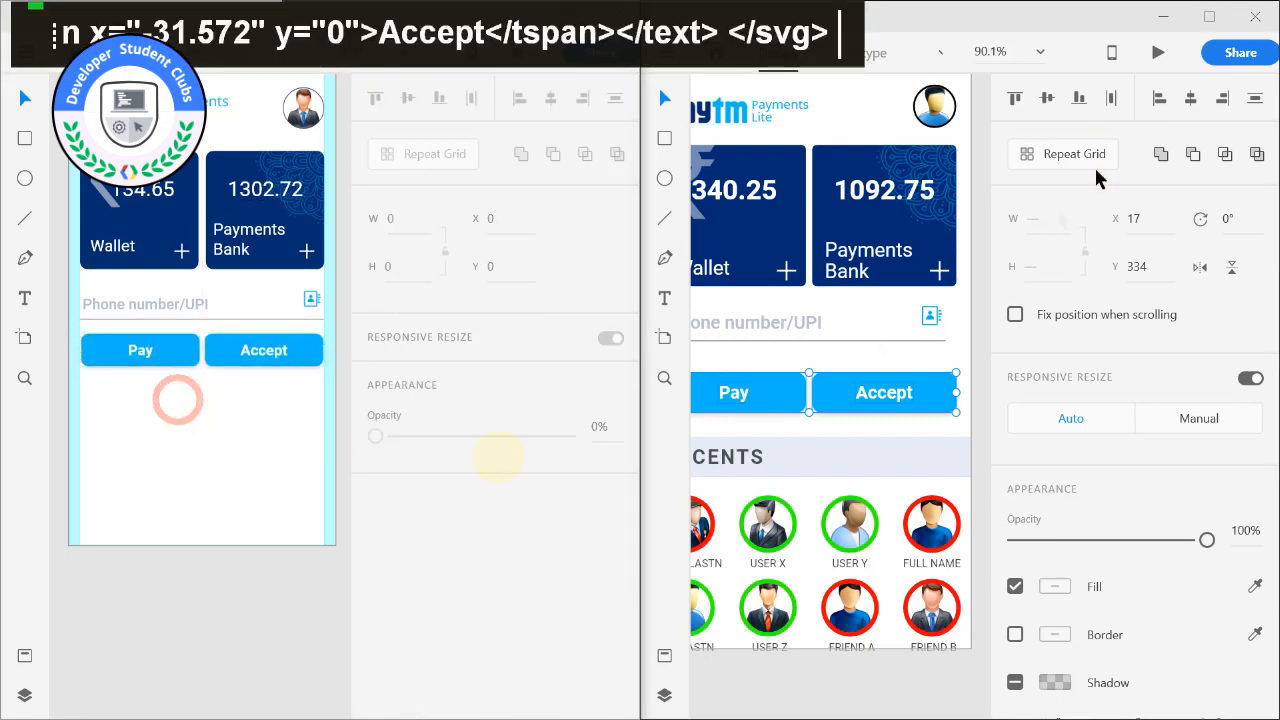
Copy the RECENTS heading bar from the reference and paste it below the Pay and Accept buttons on the HOME artboard.
left_click(1120, 60)
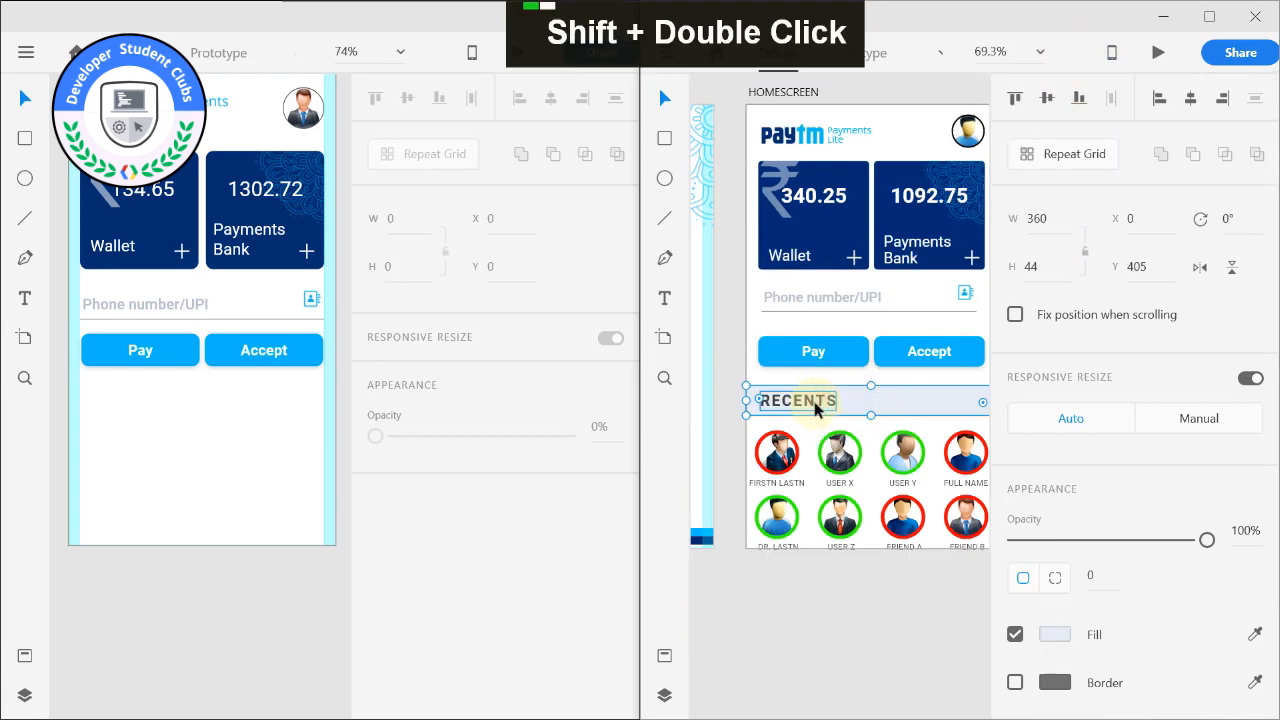
left_click(814, 408, "shift")
key("ctrl+c")
left_click(228, 396)
key("ctrl+v")
Draw a circle about 64 by 64 below the RECENTS heading, at about X 27, Y 473.
middle_click(783, 455)
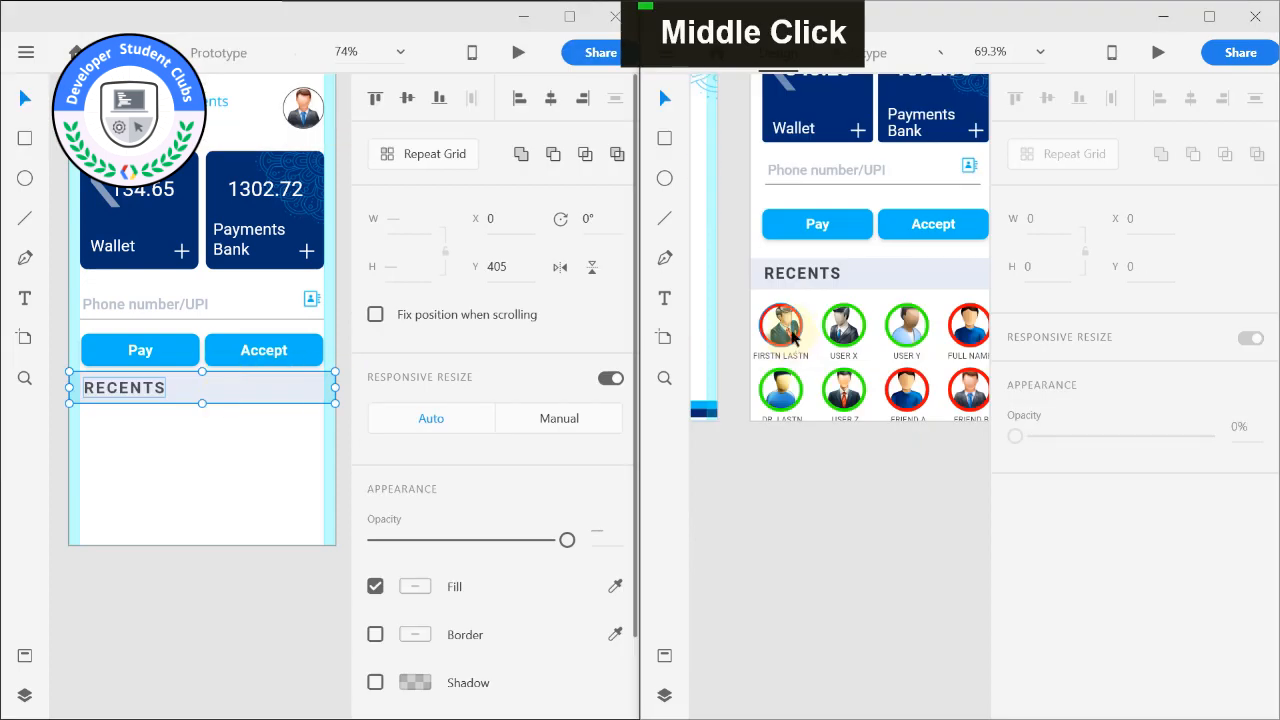
middle_click(141, 557, "alt")
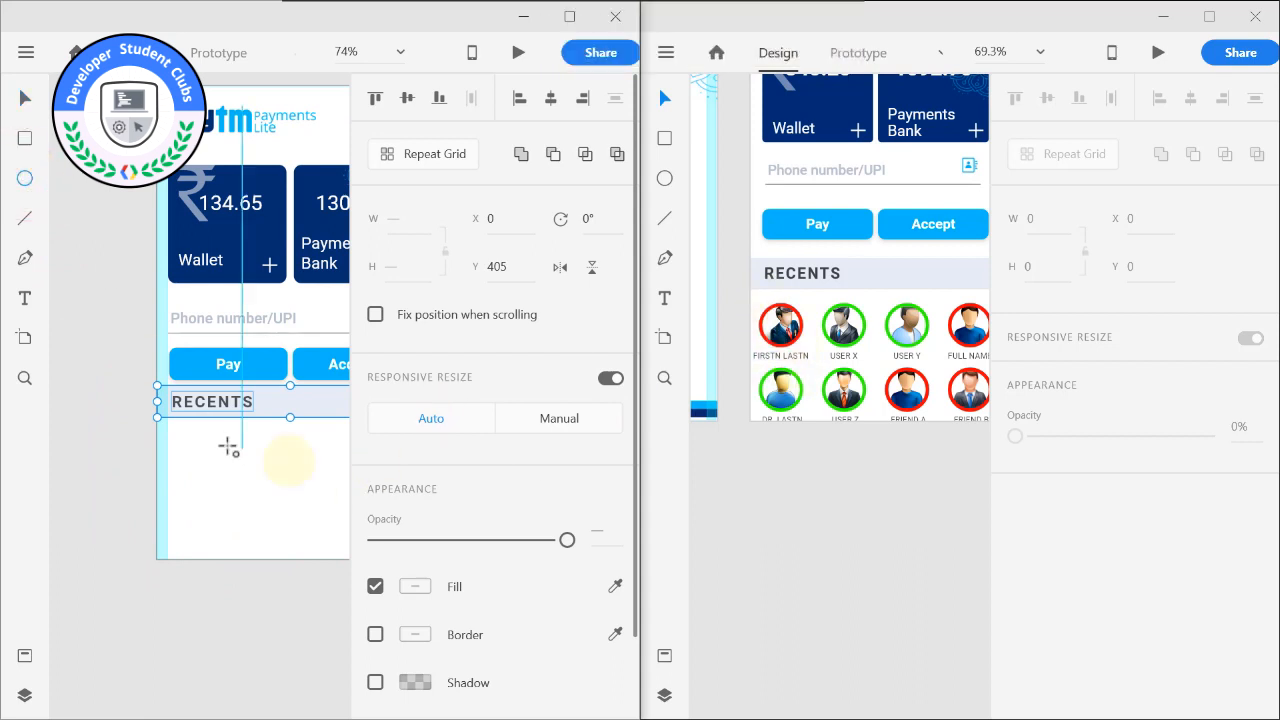
left_click_drag(203, 460, 225, 487)
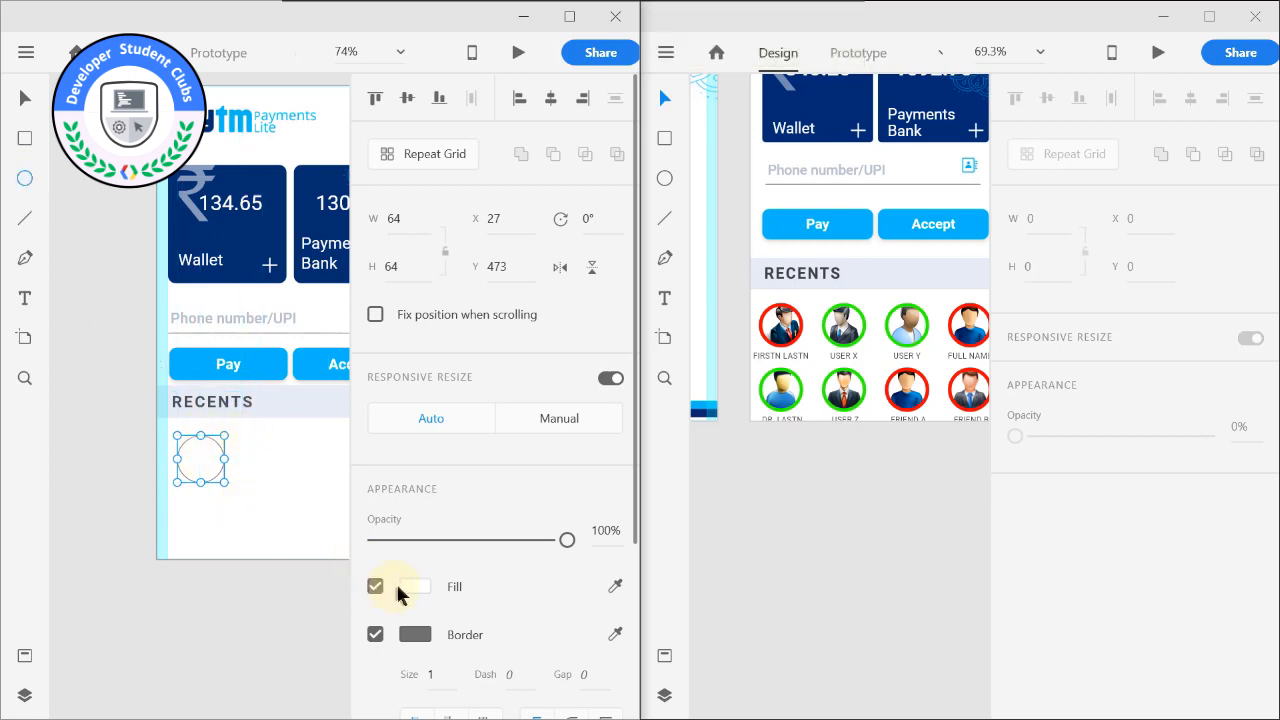
Give the new circle a bright red border with a size of 5.
scroll(400, 575, "down", 3)
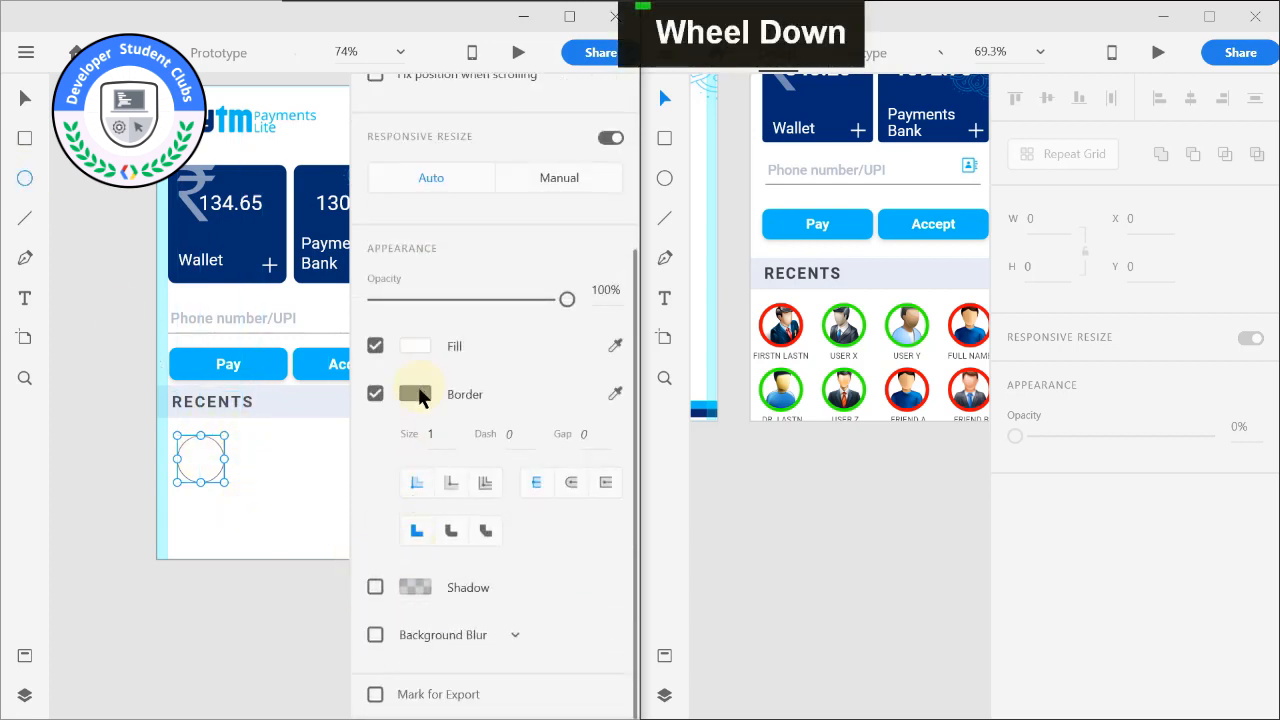
left_click(415, 394)
left_click_drag(229, 343, 314, 251)
left_click(160, 623)
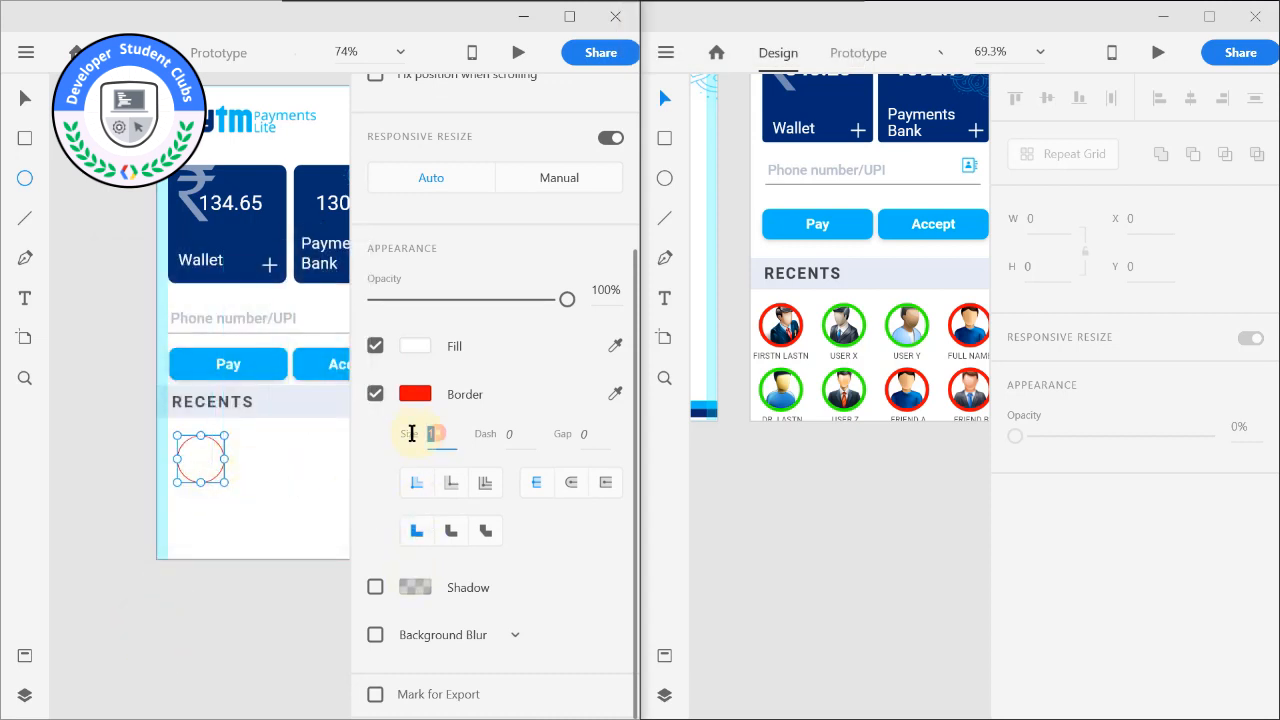
type("4")
key("Return")
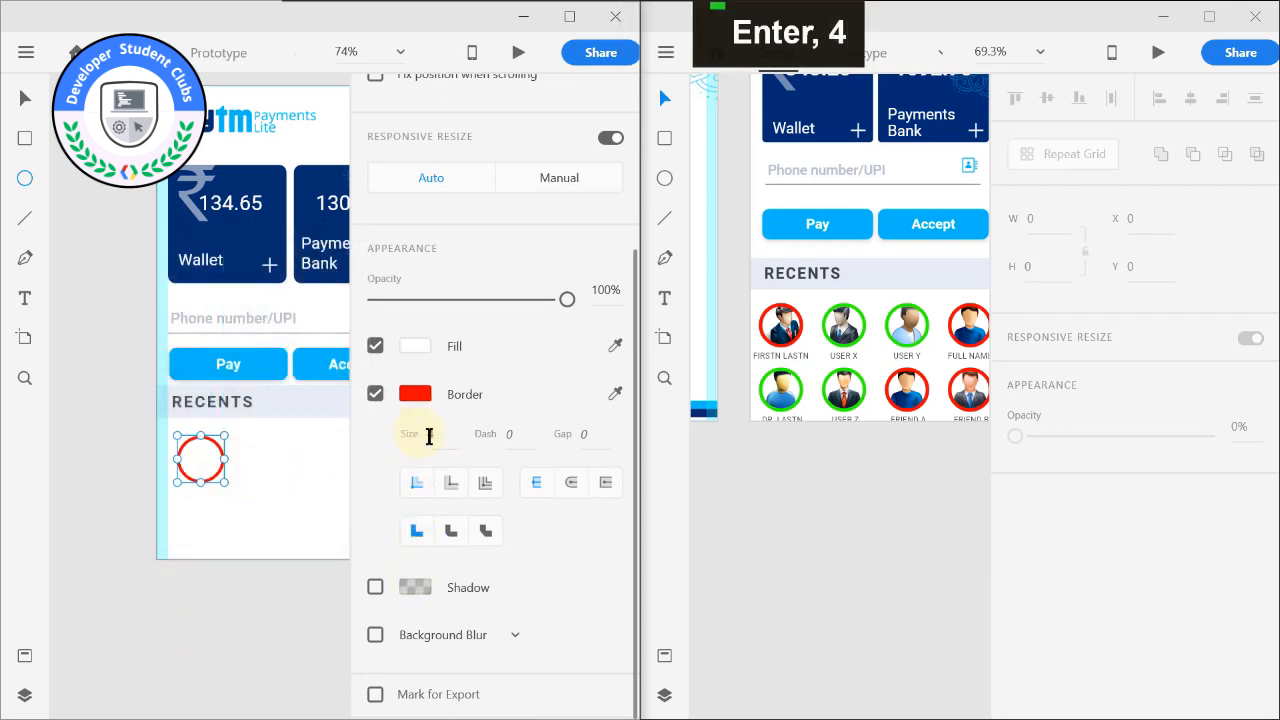
type("5")
key("Return")
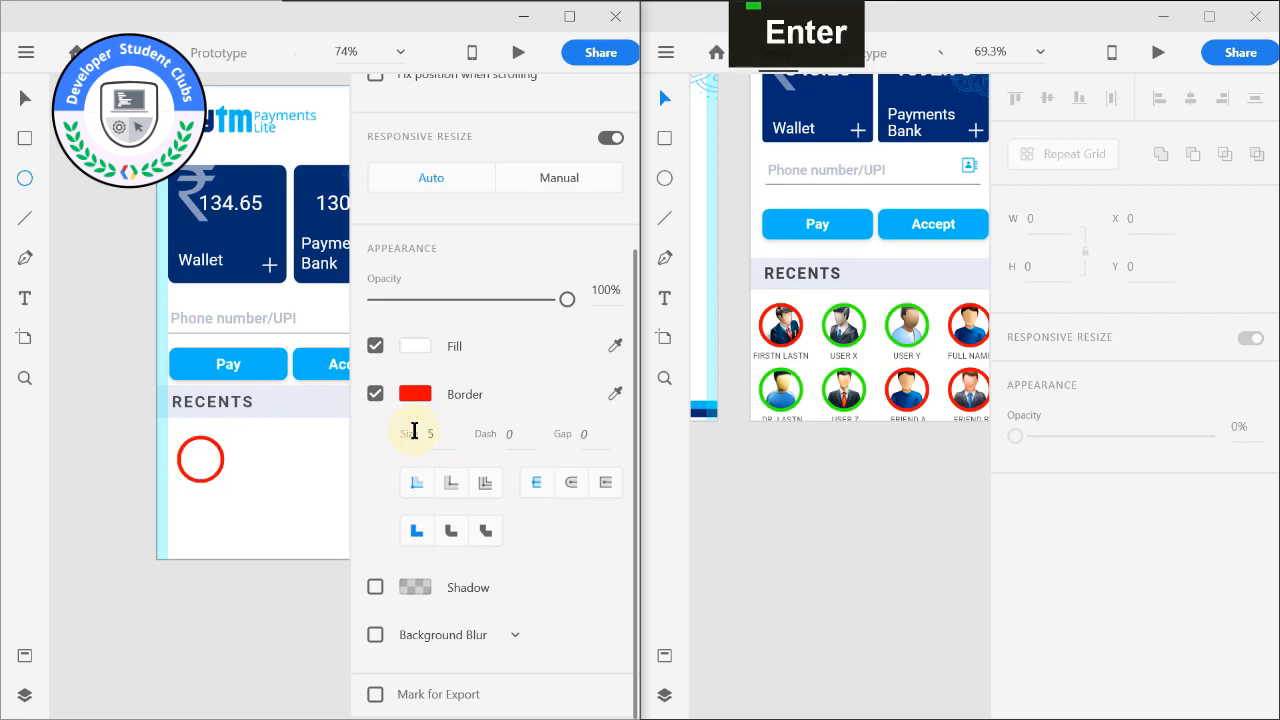
Examine the red border of the circle below the RECENTS heading up close.
scroll(110, 455, "up", 3)
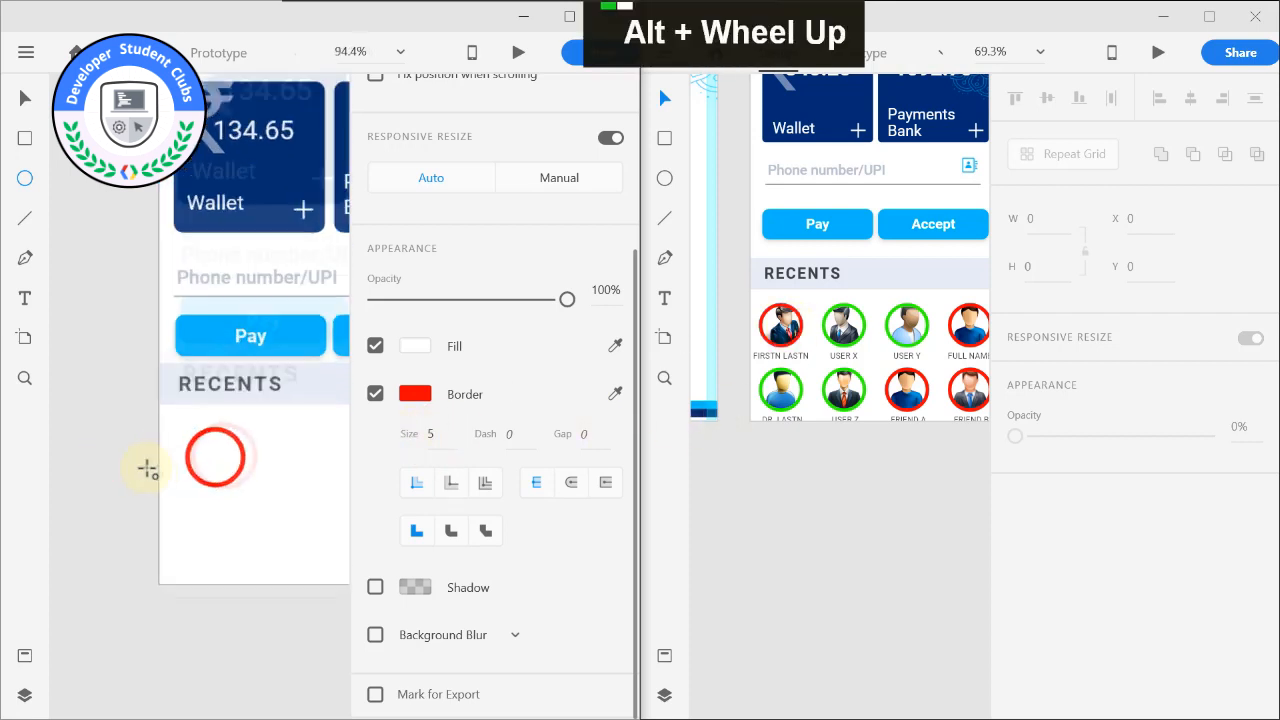
middle_click(123, 449)
scroll(183, 438, "up", 2)
left_click(180, 405)
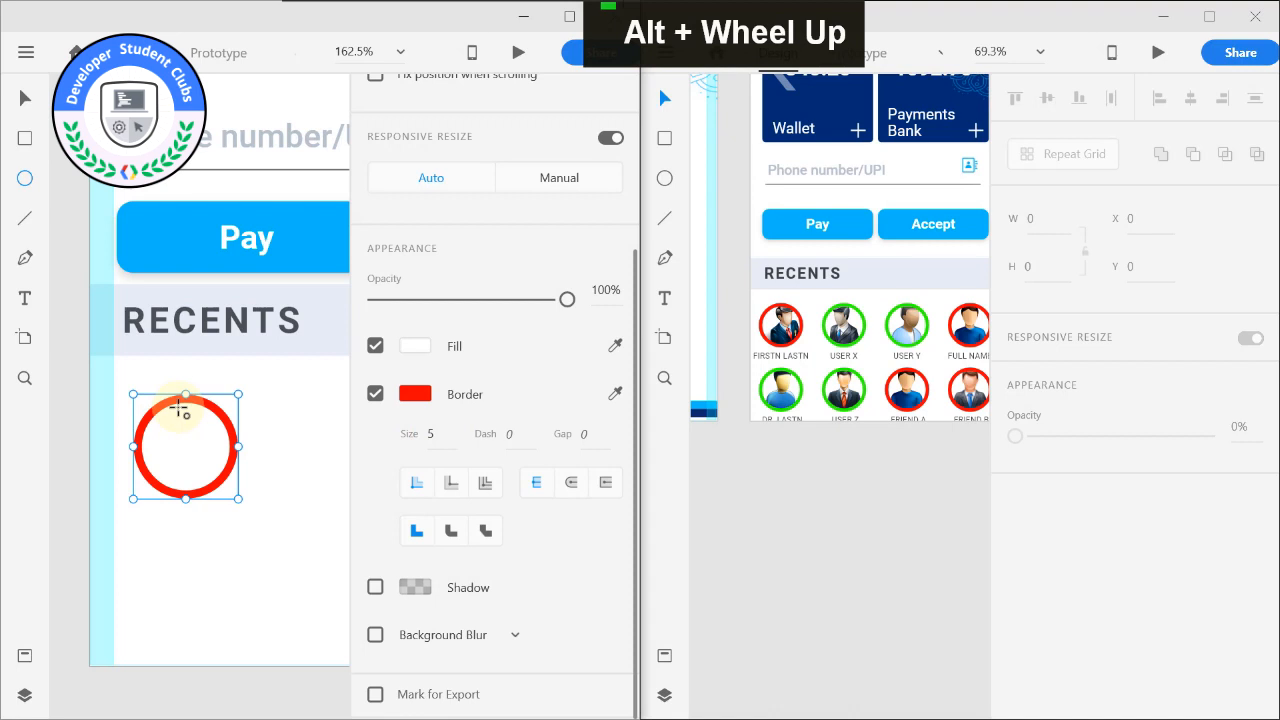
scroll(187, 438, "down", 2)
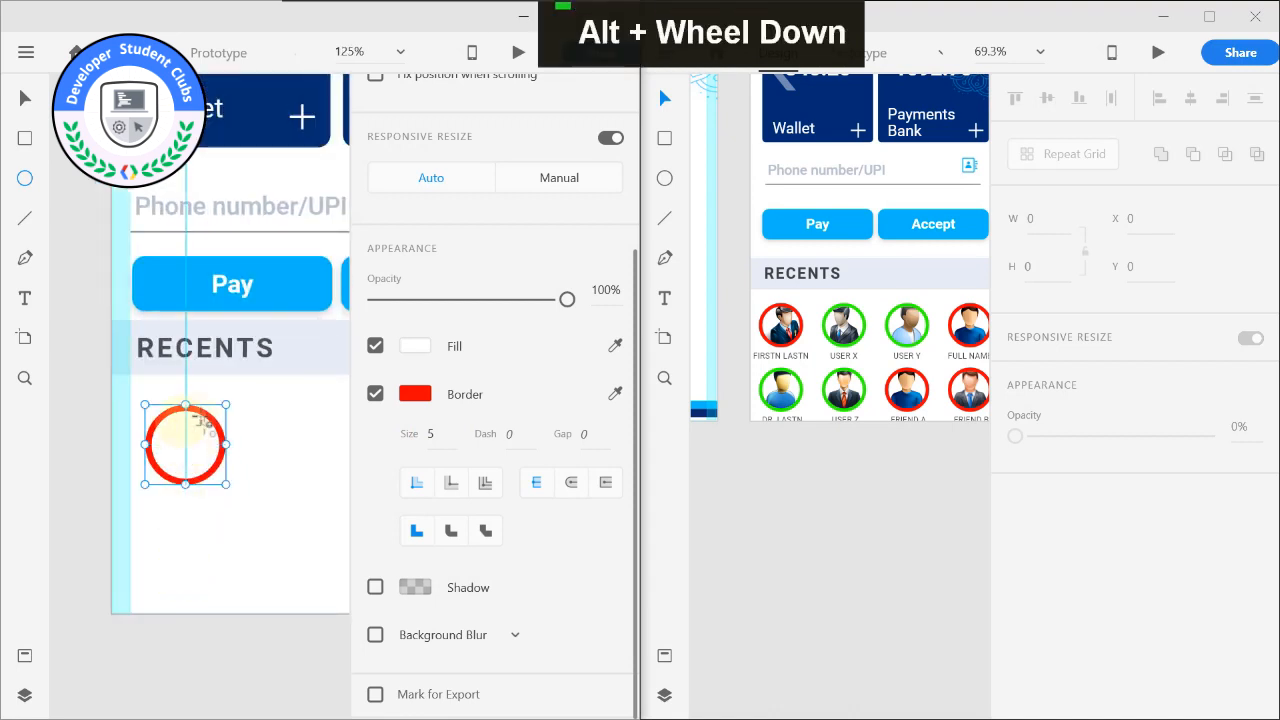
scroll(114, 449, "down", 2)
middle_click(92, 441)
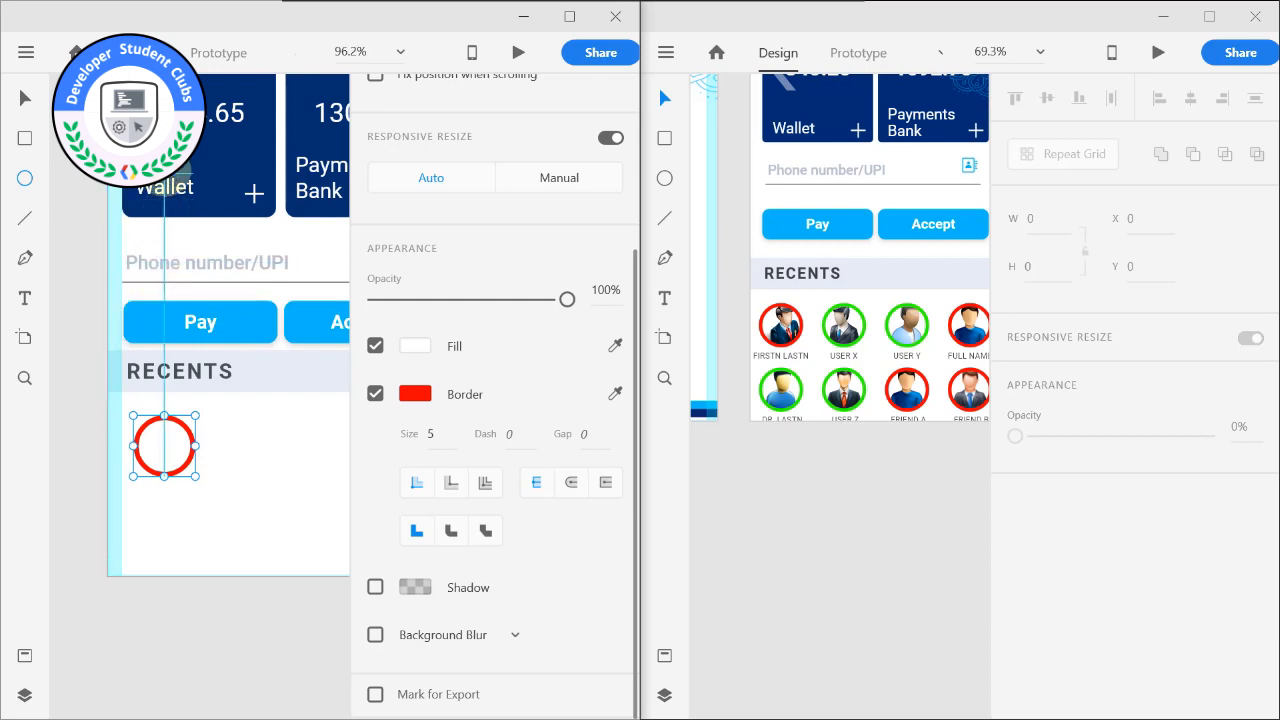
scroll(120, 500, "up", 3)
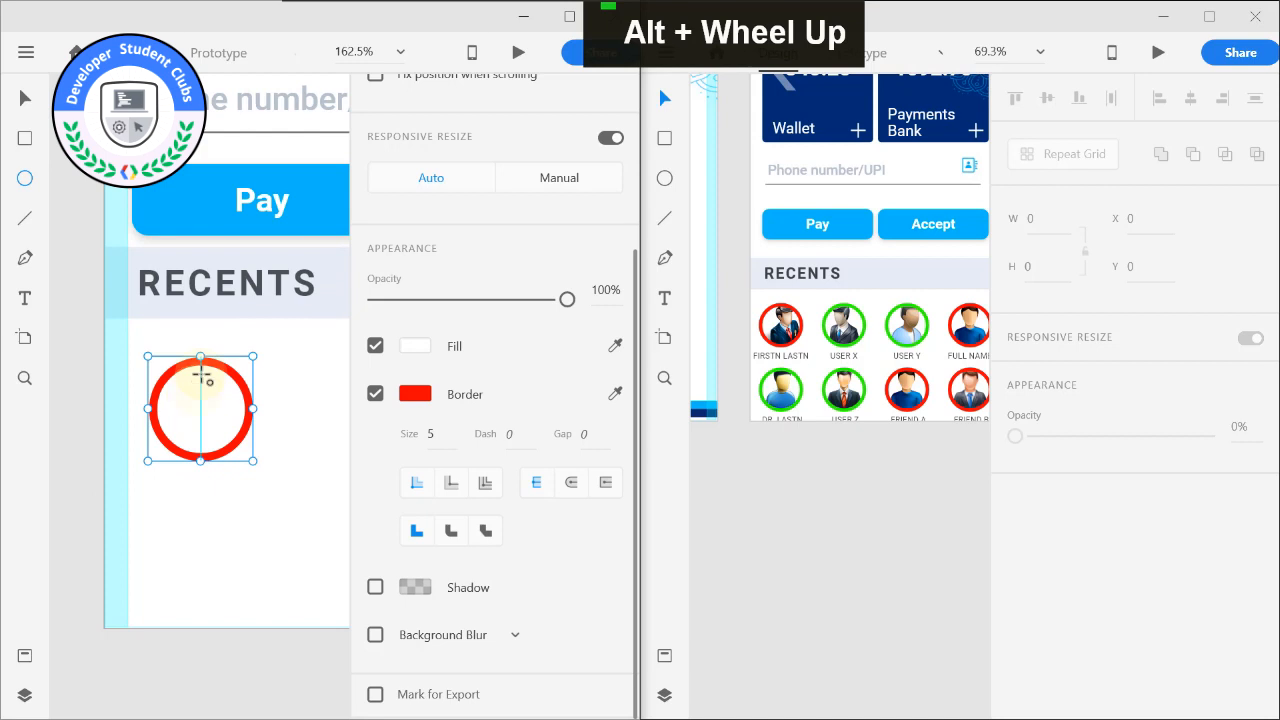
Duplicate the red-bordered circle to form an evenly spaced row of four between the margins below the RECENTS heading.
scroll(196, 368, "down", 1)
scroll(201, 376, "down", 1)
scroll(208, 372, "down", 1)
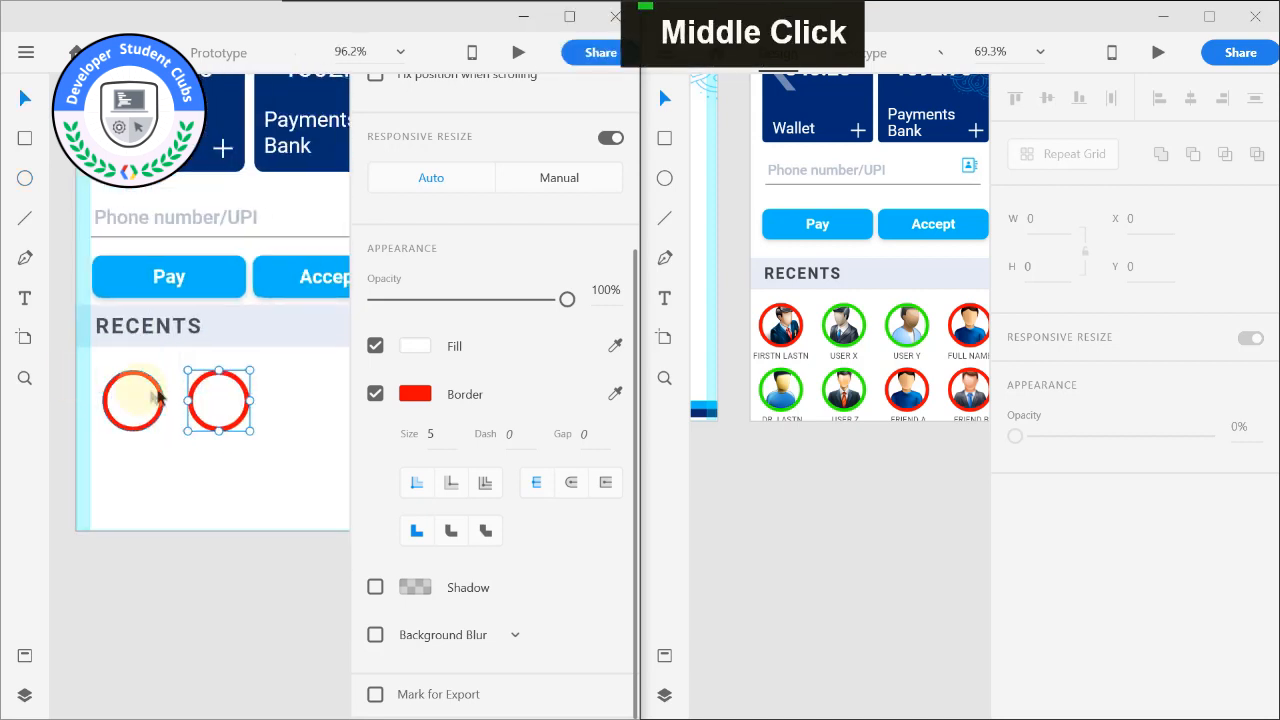
scroll(172, 505, "down", 1)
middle_click(165, 520, "alt")
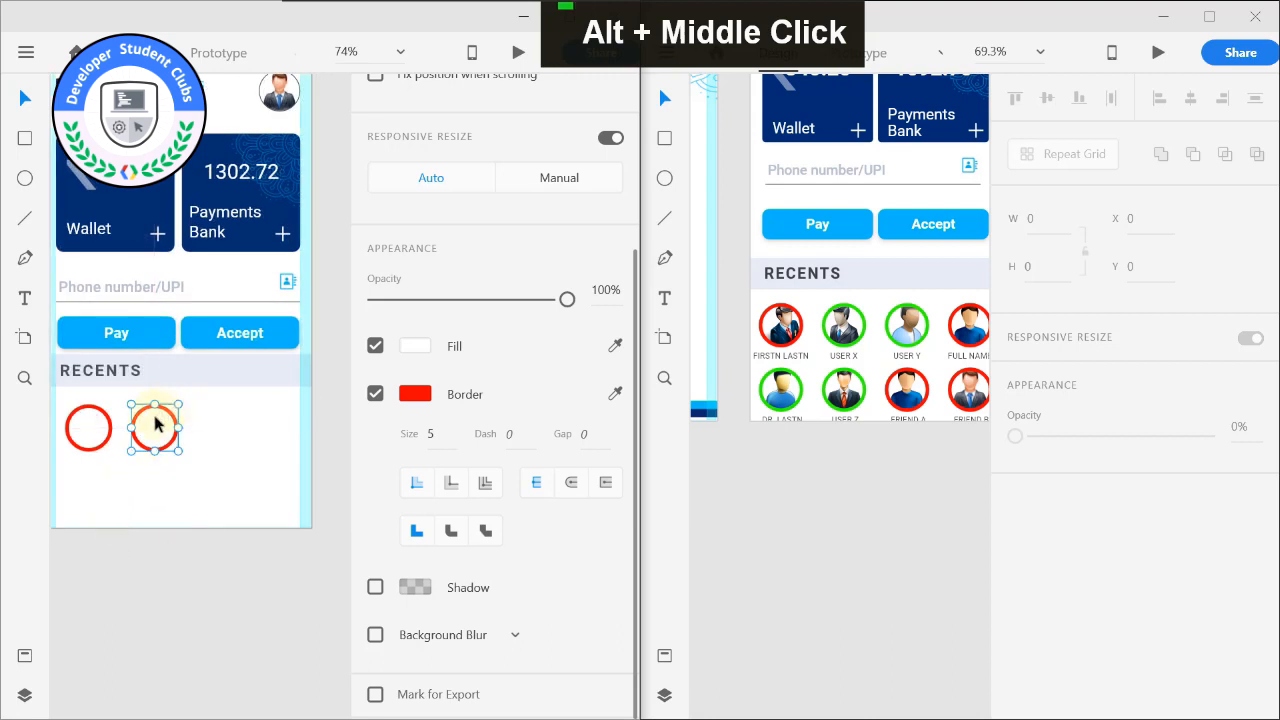
key("ctrl+d")
mouse_move(155, 425)
left_mouse_down()
mouse_move(290, 424)
mouse_move(149, 419)
left_mouse_up()
key("ctrl+d")
left_click_drag(151, 427, 148, 432)
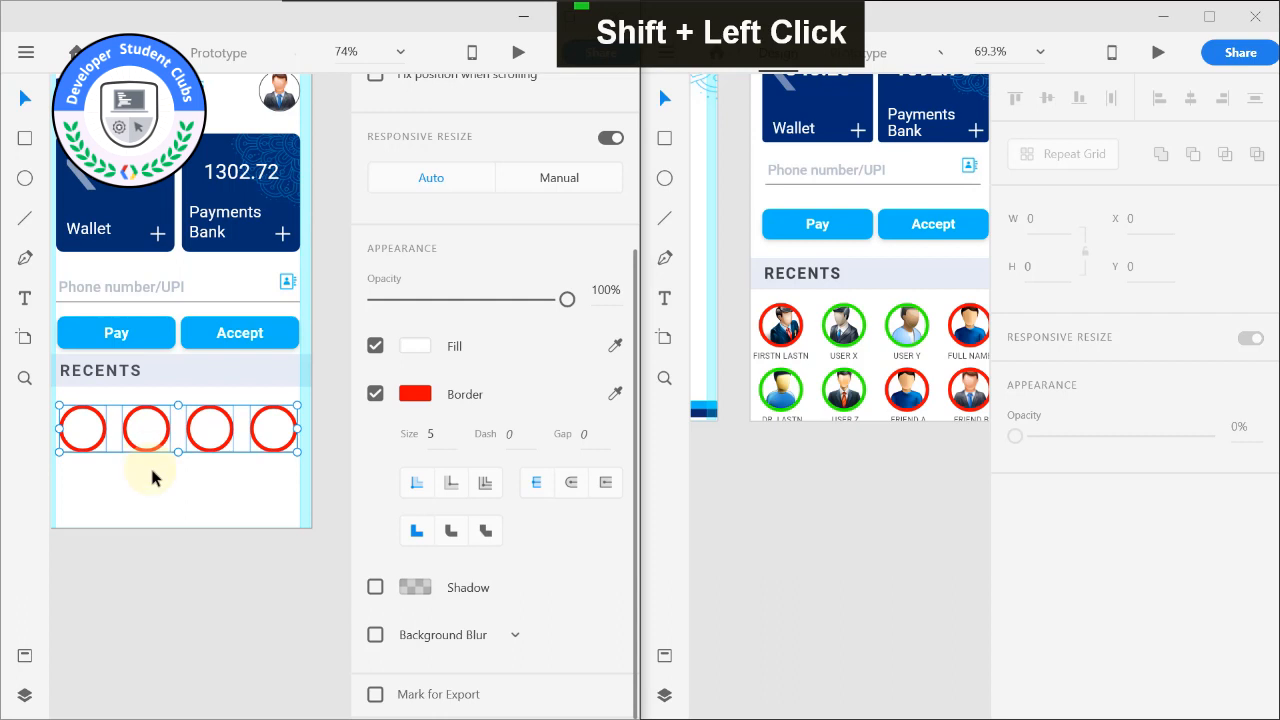
Copy the second row of avatars and both rows of name labels from the reference RECENTS section into the HOME artboard below the four circles.
left_click(781, 390)
left_click(843, 390, "shift")
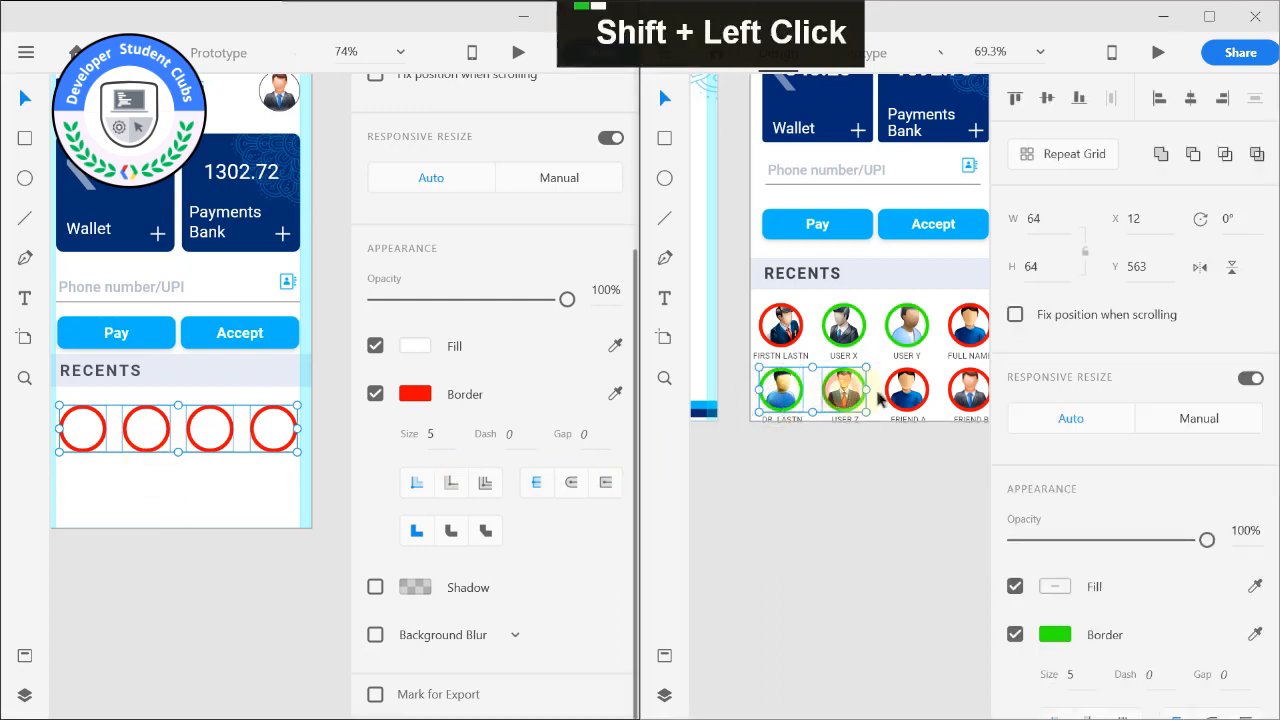
left_click(900, 390, "shift")
left_click(968, 390, "shift")
left_click(781, 355, "shift")
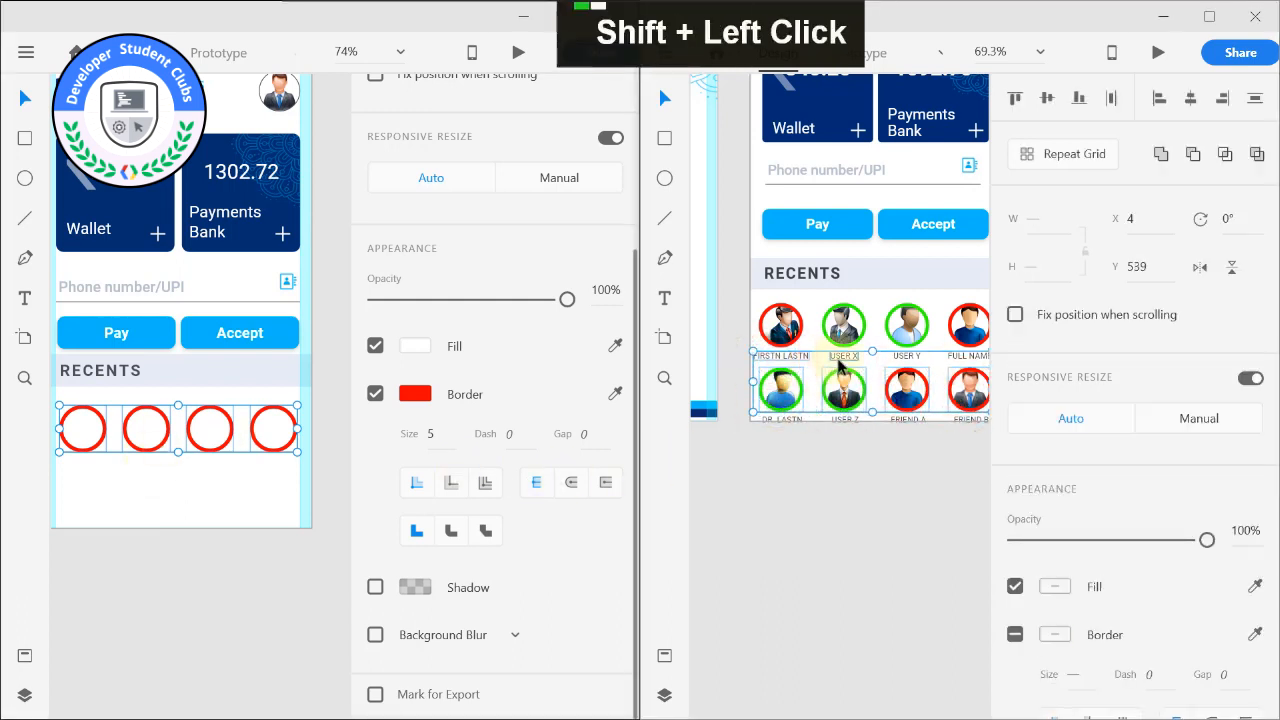
left_click(843, 355, "shift")
left_click(957, 357, "shift")
left_click(781, 419, "shift")
left_click(843, 419, "shift")
left_click(956, 417, "shift")
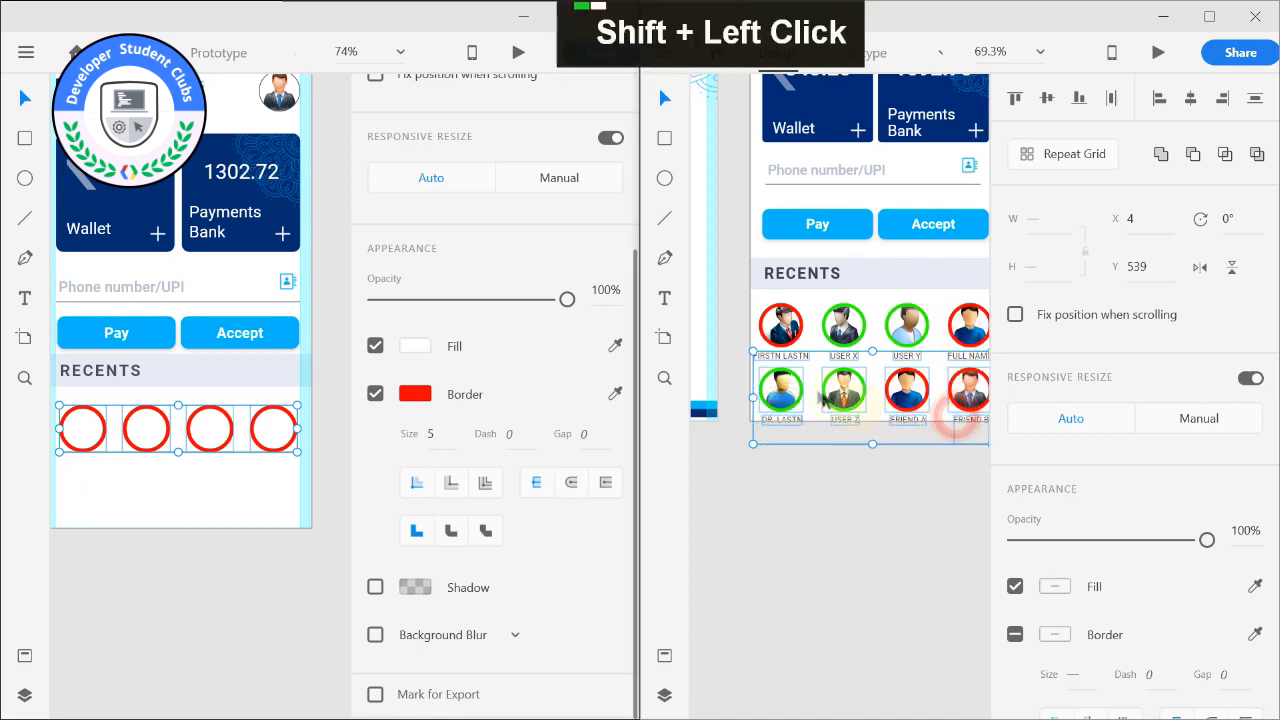
left_click_drag(791, 387, 160, 495)
left_click_drag(783, 435, 177, 494)
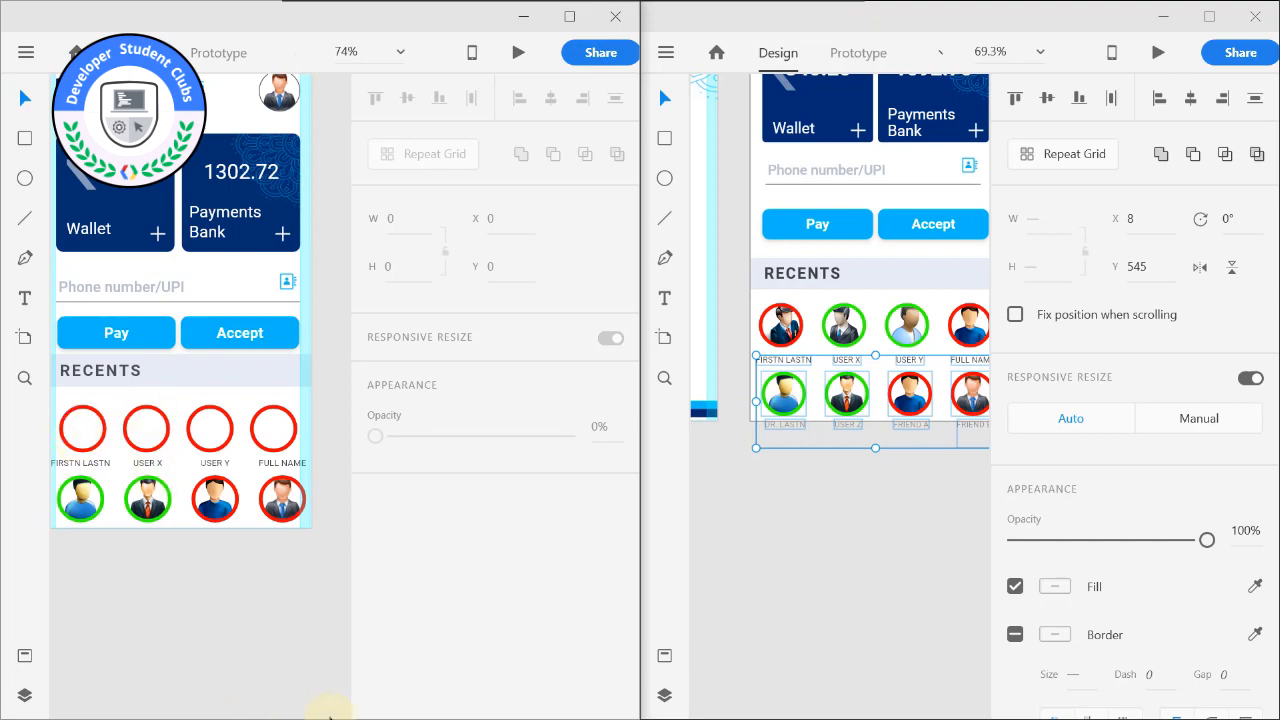
Open the USERS folder in File Explorer and fill the first red circle with administrator-icon-5154.png.
key("super")
mouse_move(320, 700)
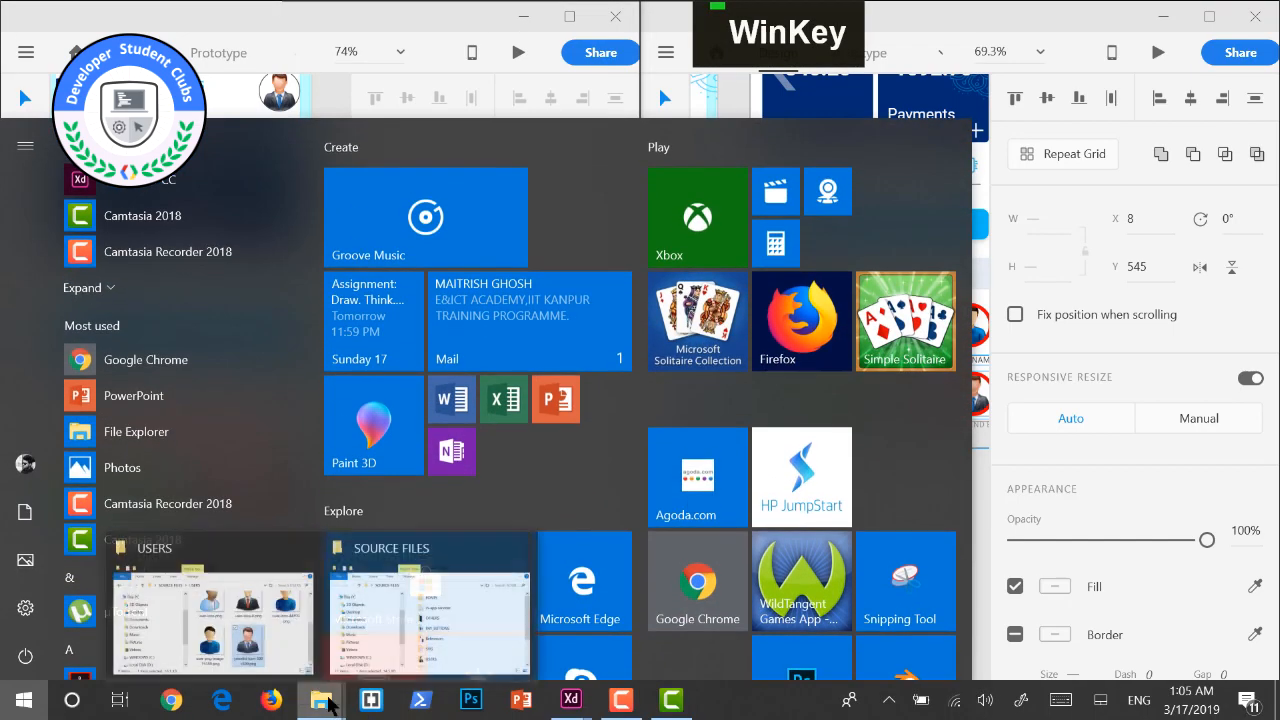
left_click(270, 595)
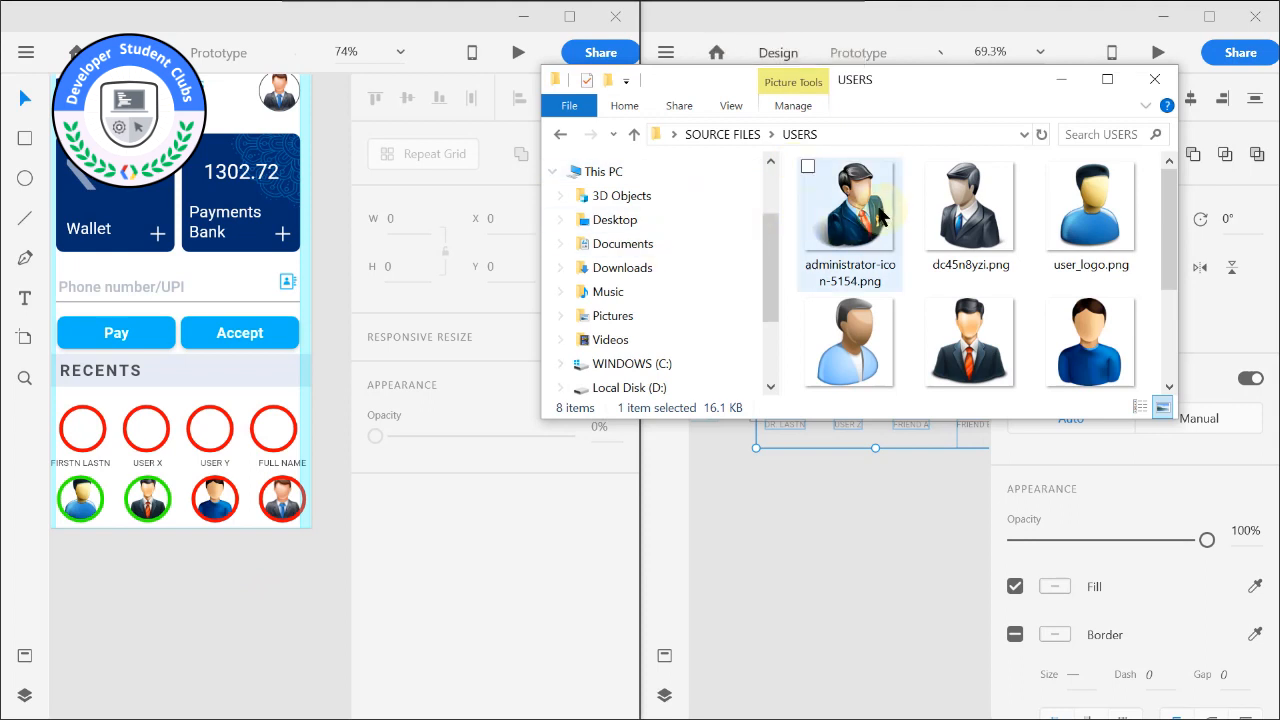
left_click_drag(860, 208, 90, 438)
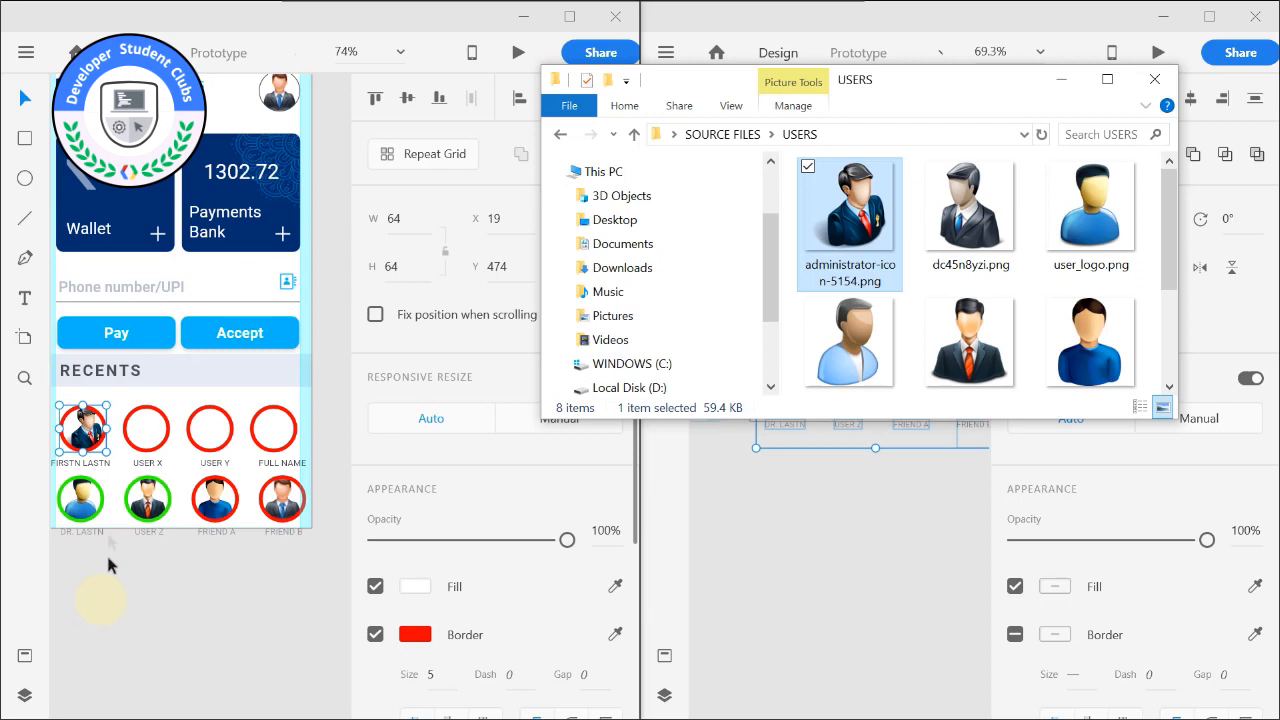
left_click_drag(969, 210, 148, 230)
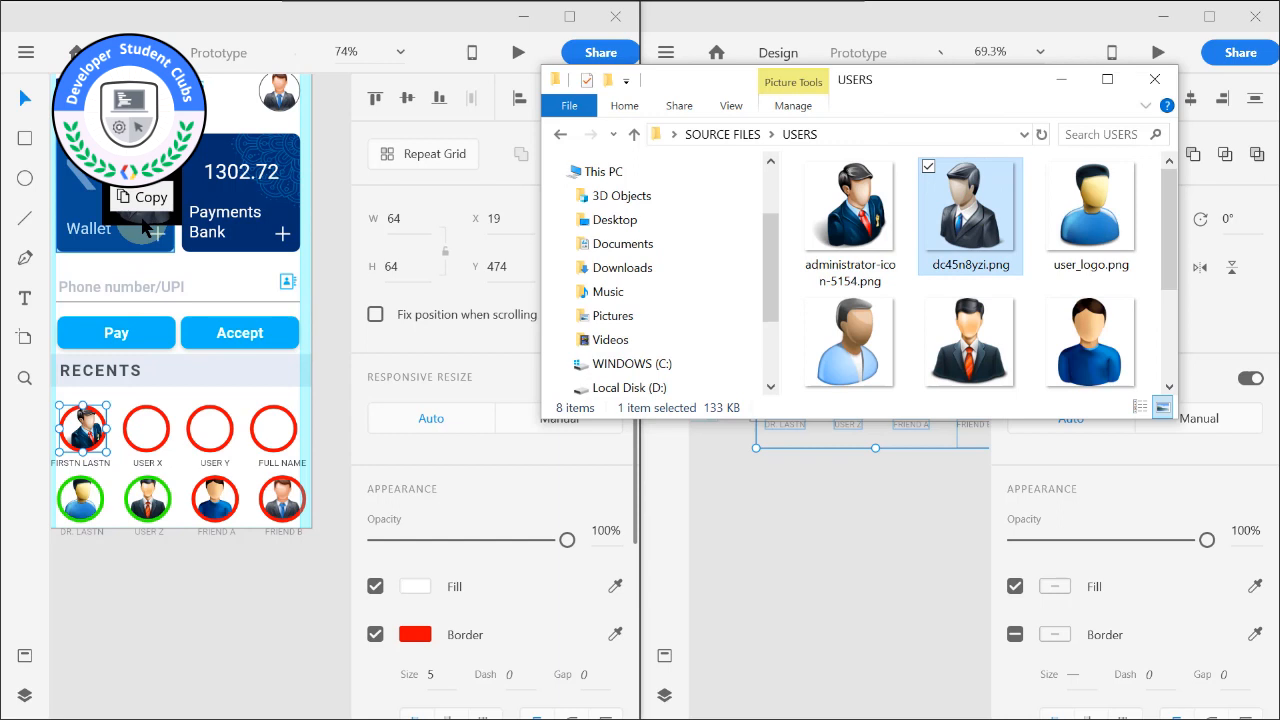
left_click_drag(148, 230, 148, 232)
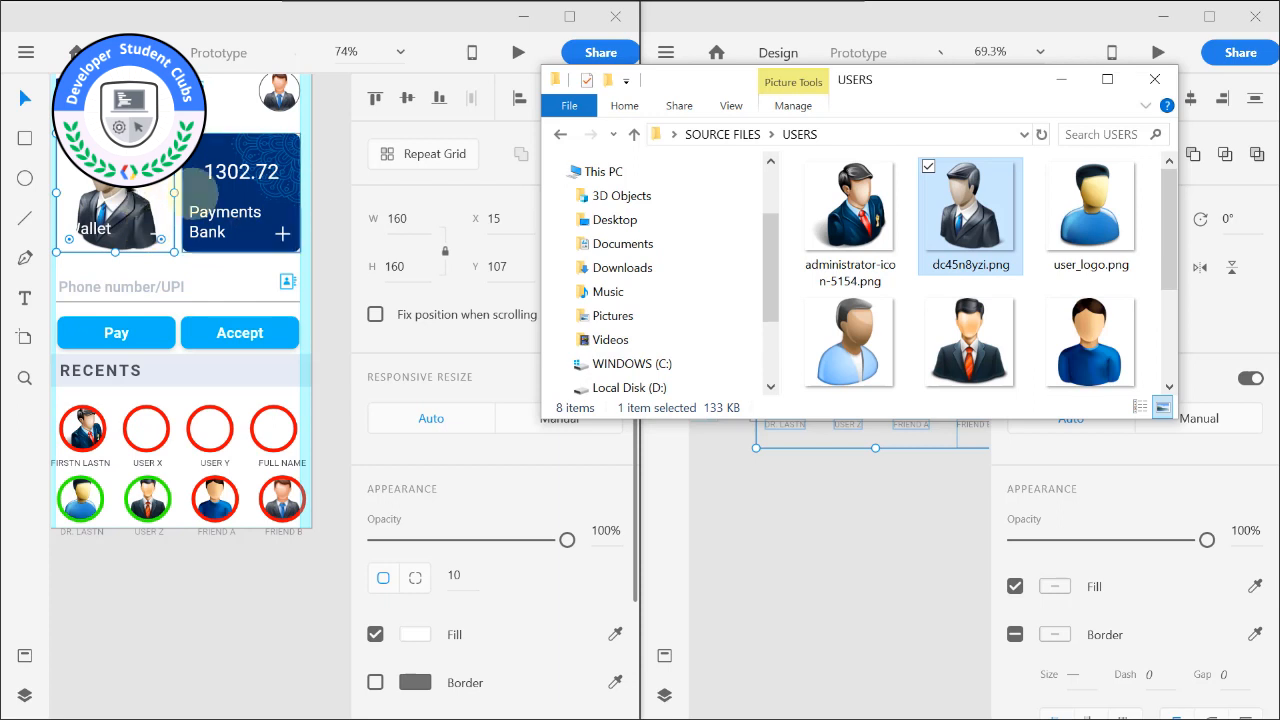
key("shift")
key("ctrl+z")
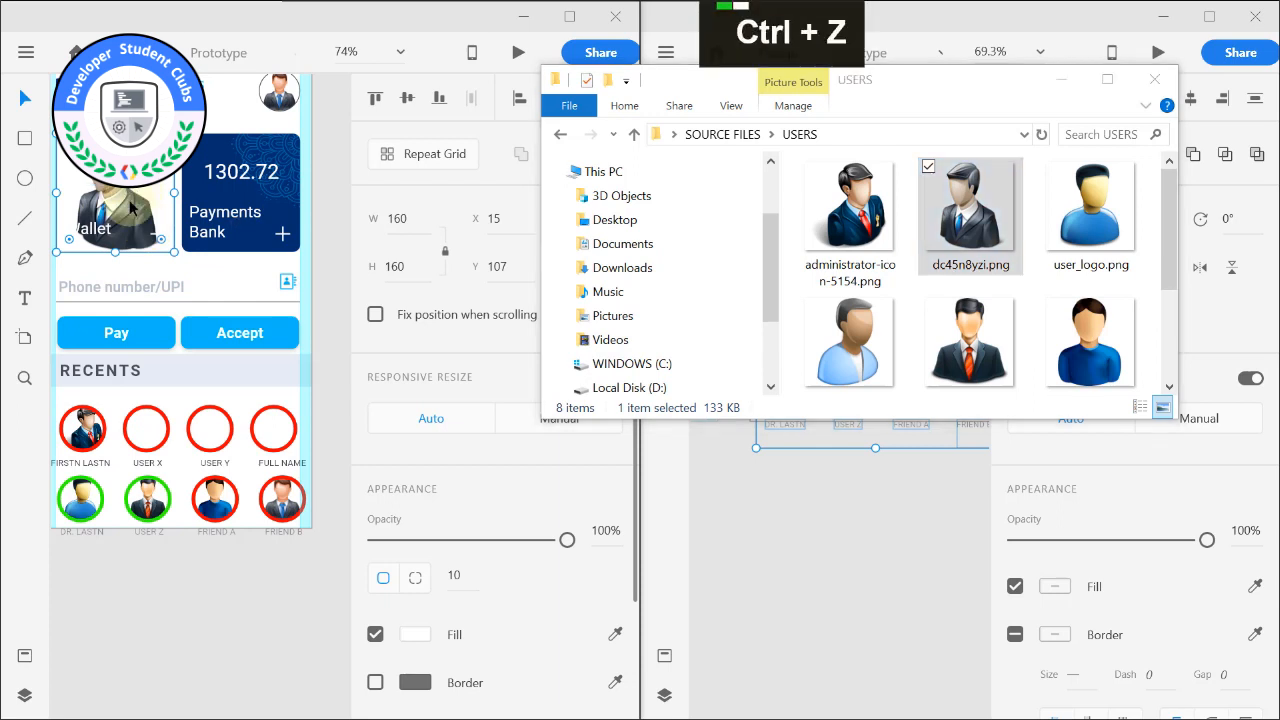
key("ctrl+z")
left_click(150, 240)
key("ctrl+z")
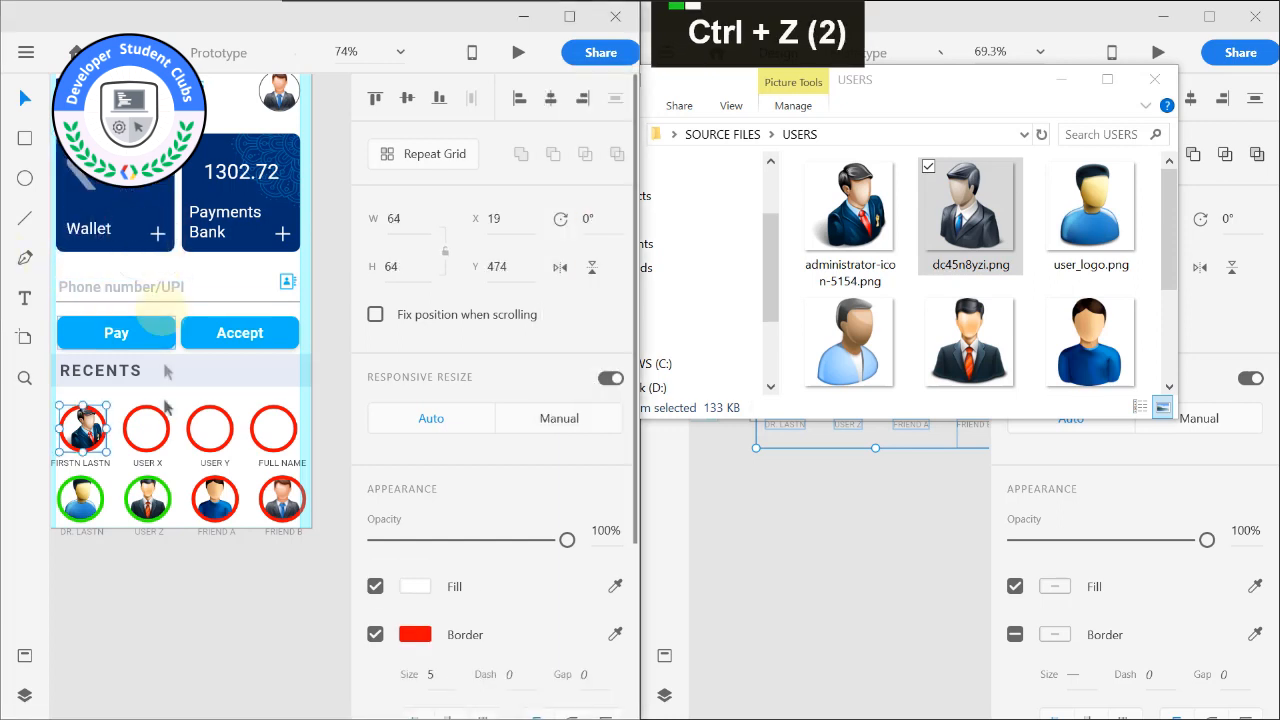
Fill the second circle with dc45n8yzi.png, the third with user_logo.png and the fourth with the dark-haired user in the blue sweater.
left_click_drag(1000, 205, 147, 432)
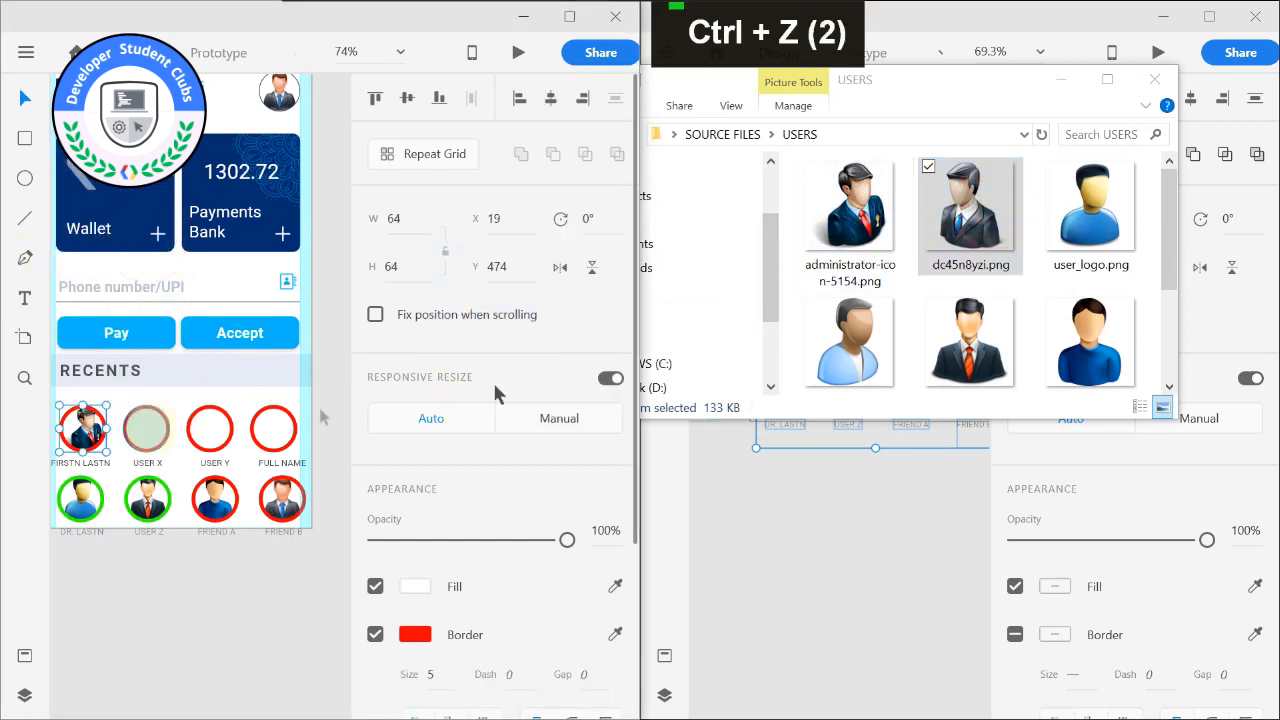
left_click_drag(1090, 205, 212, 432)
left_click_drag(1090, 340, 274, 430)
left_click(251, 580)
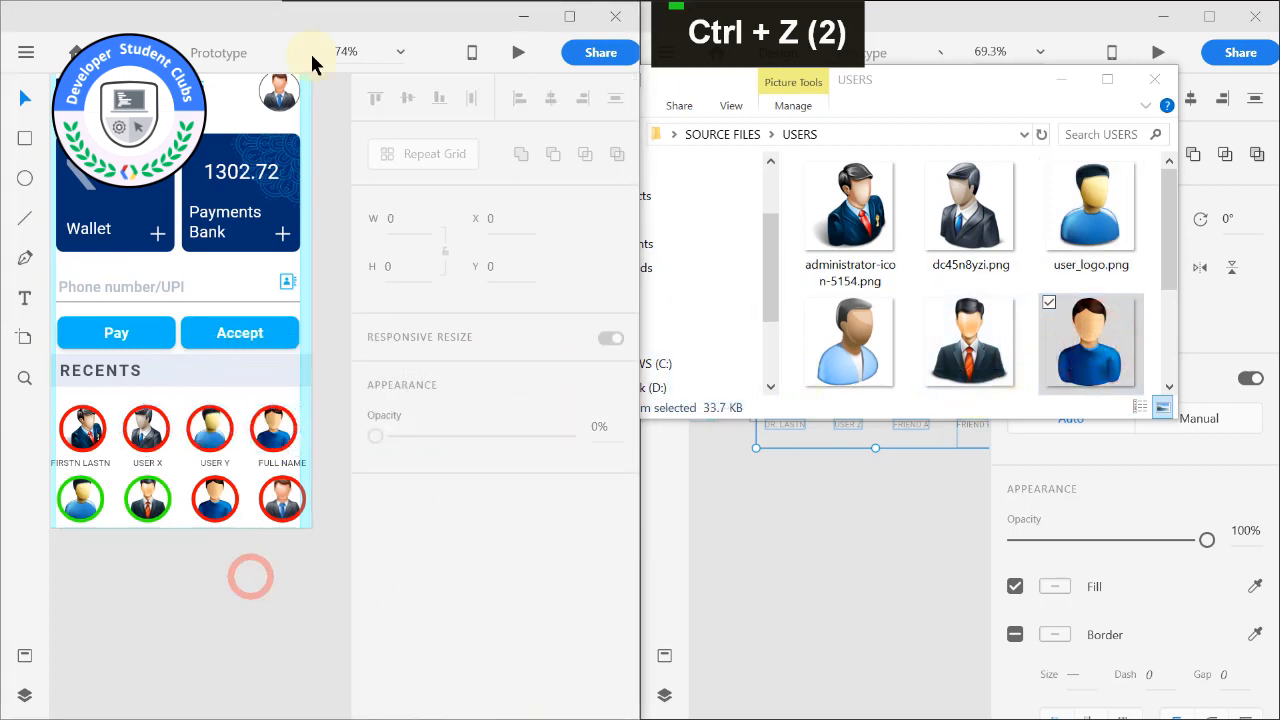
Minimize the USERS folder window and bring the HOME-PAY artboard of the reference document into view.
middle_click(306, 157)
scroll(300, 295, "down", 3)
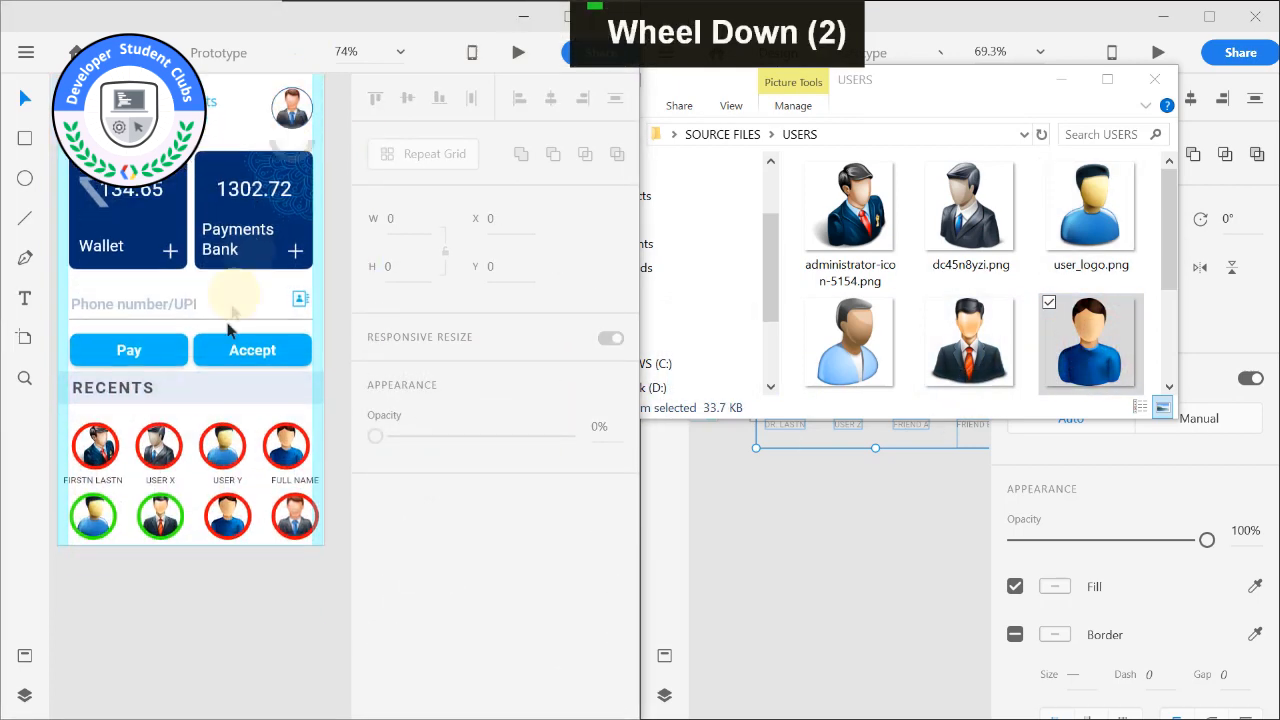
left_click(782, 561)
left_click(1062, 80)
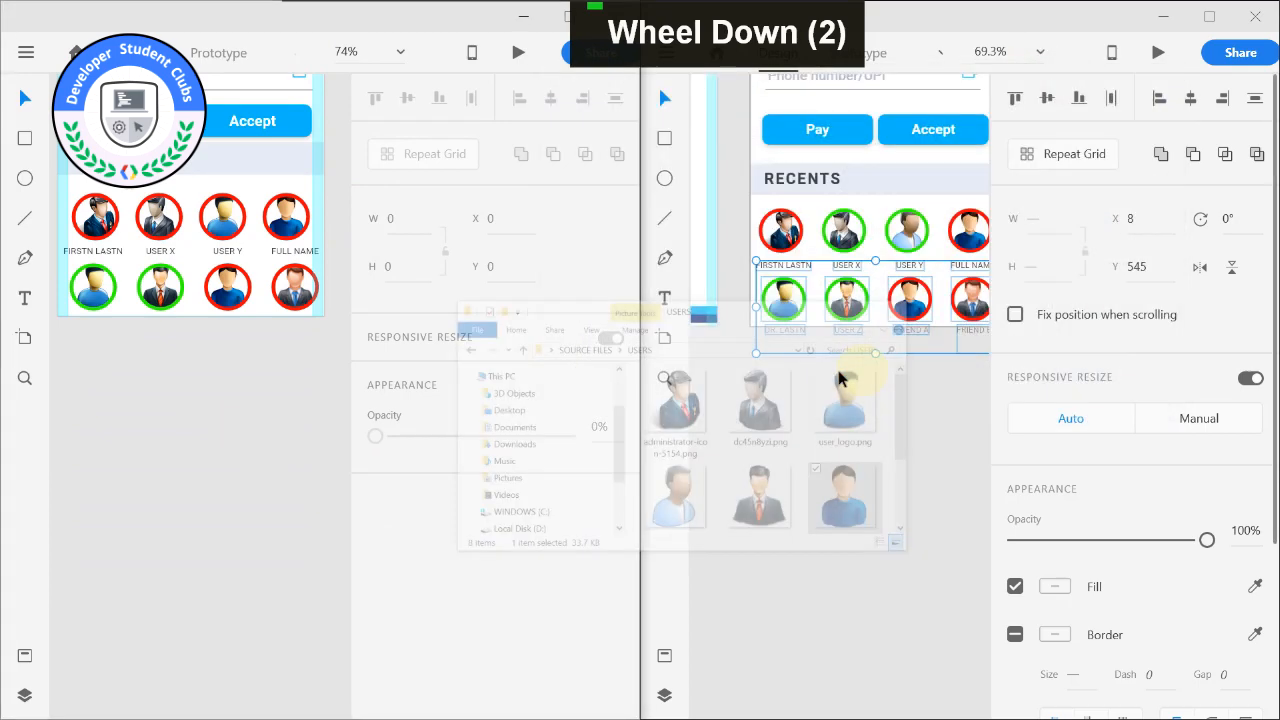
scroll(849, 297, "down", 4)
scroll(857, 360, "up", 1)
scroll(871, 274, "up", 3)
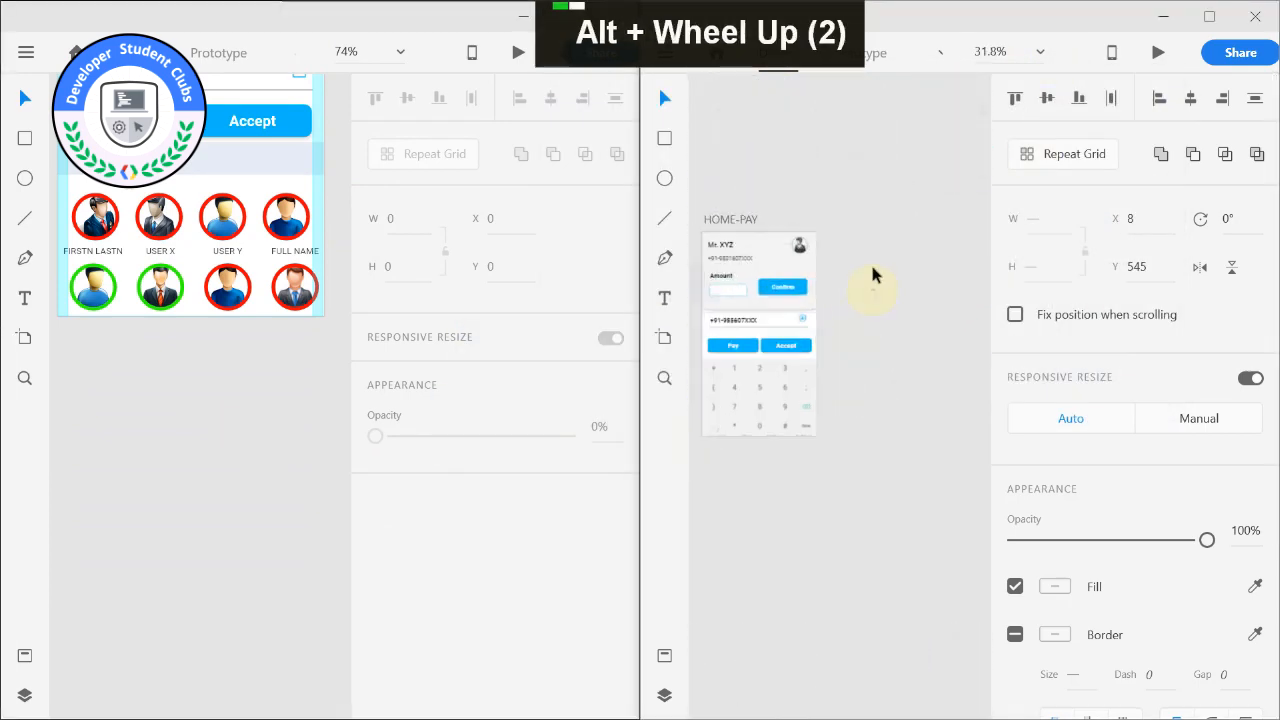
middle_click(934, 217, "alt")
scroll(133, 298, "up", 4)
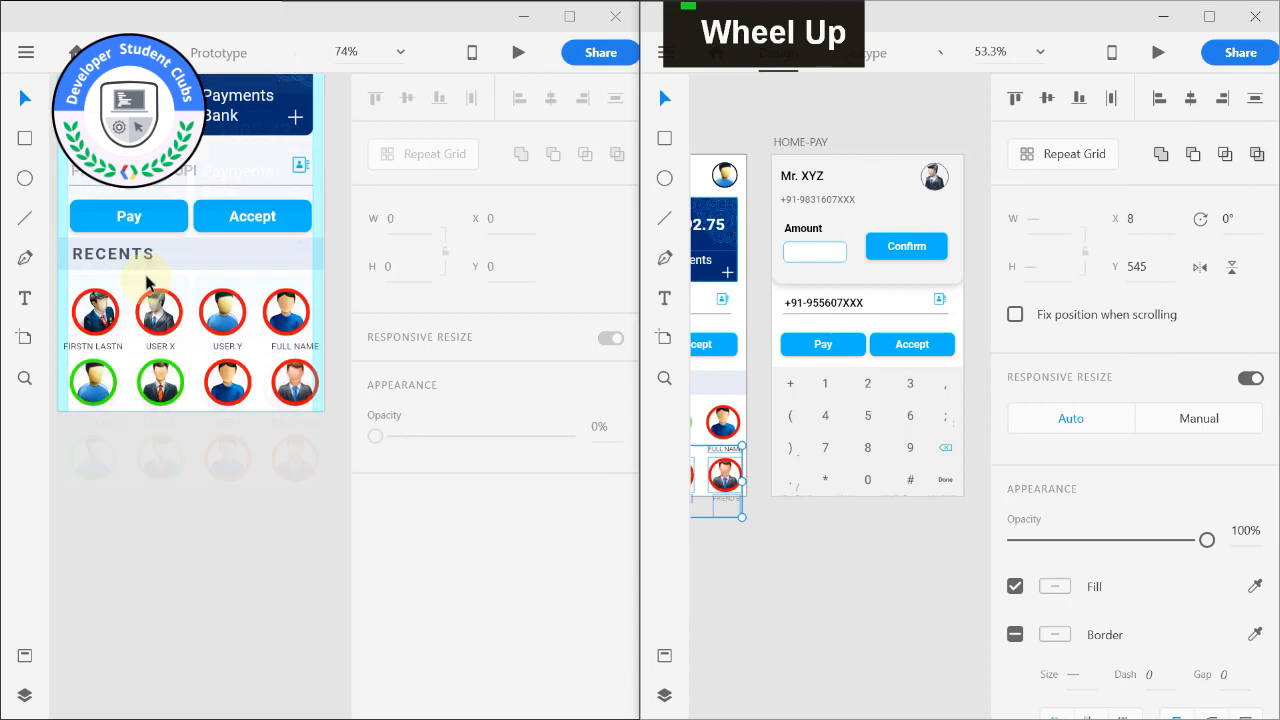
Duplicate the finished HOME artboard and place the copy directly below the original.
key("ctrl+d")
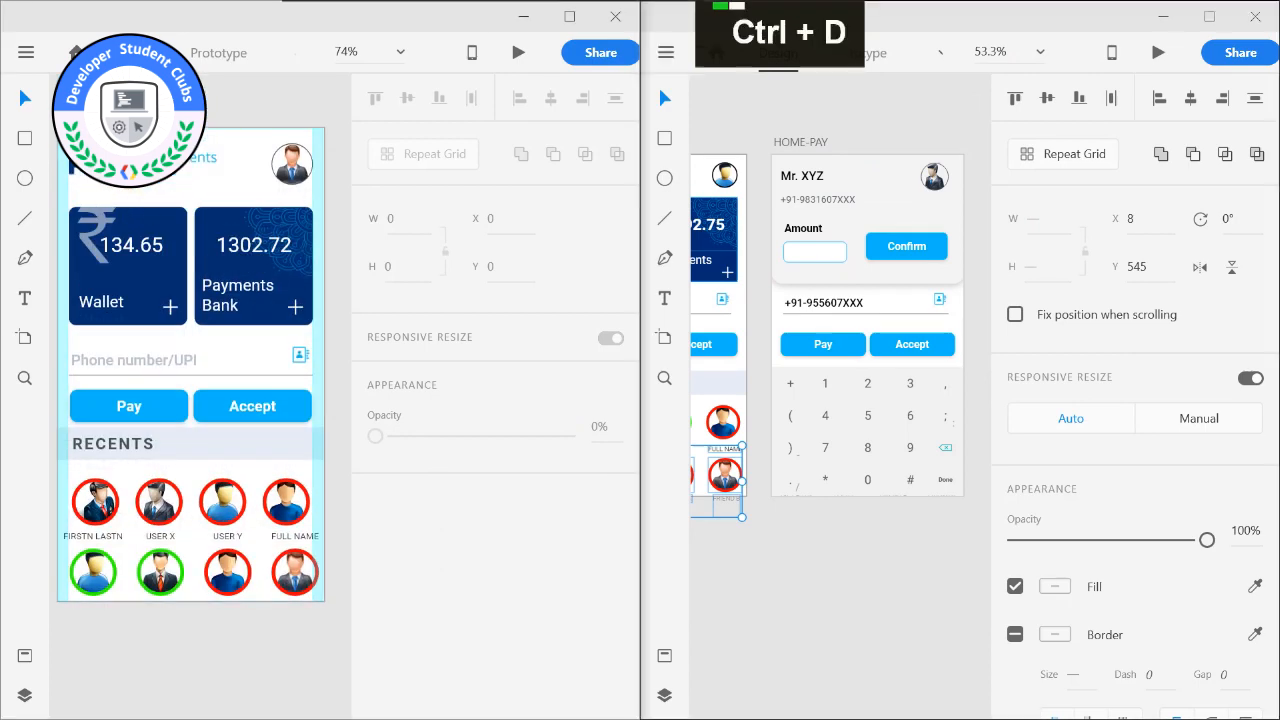
scroll(214, 132, "down", 1)
scroll(214, 132, "down", 3, "alt")
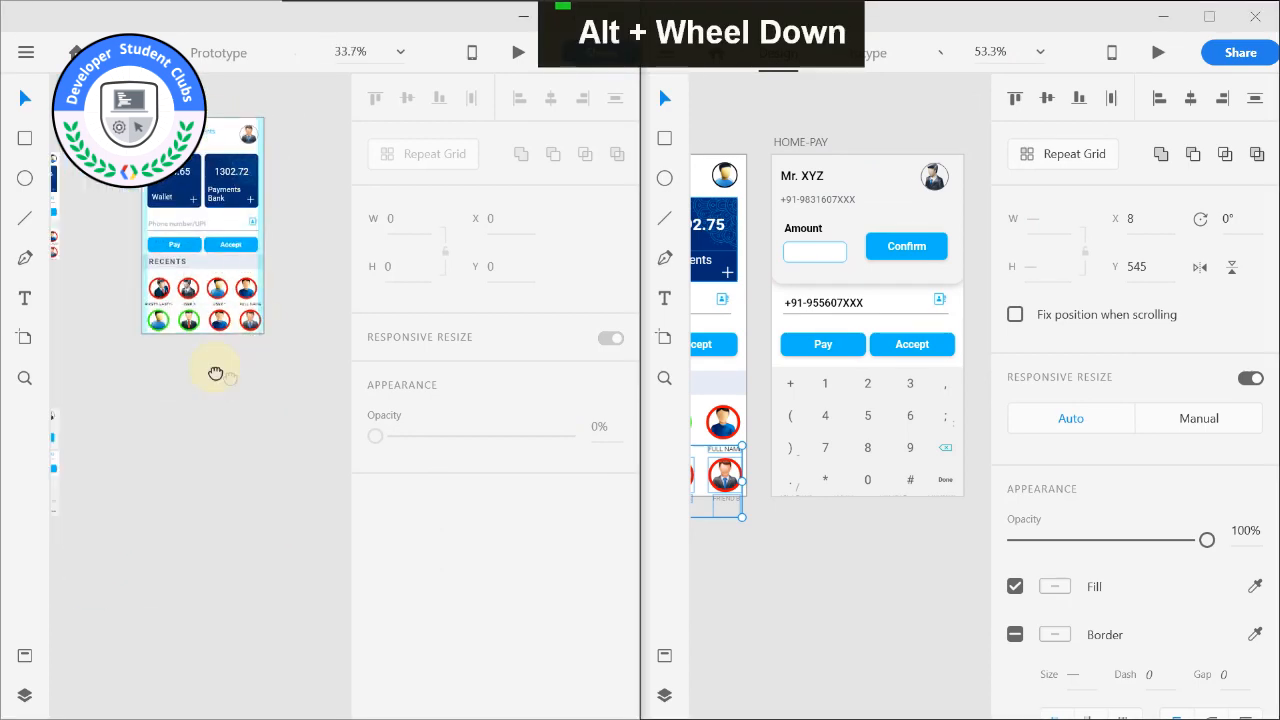
middle_click(183, 391)
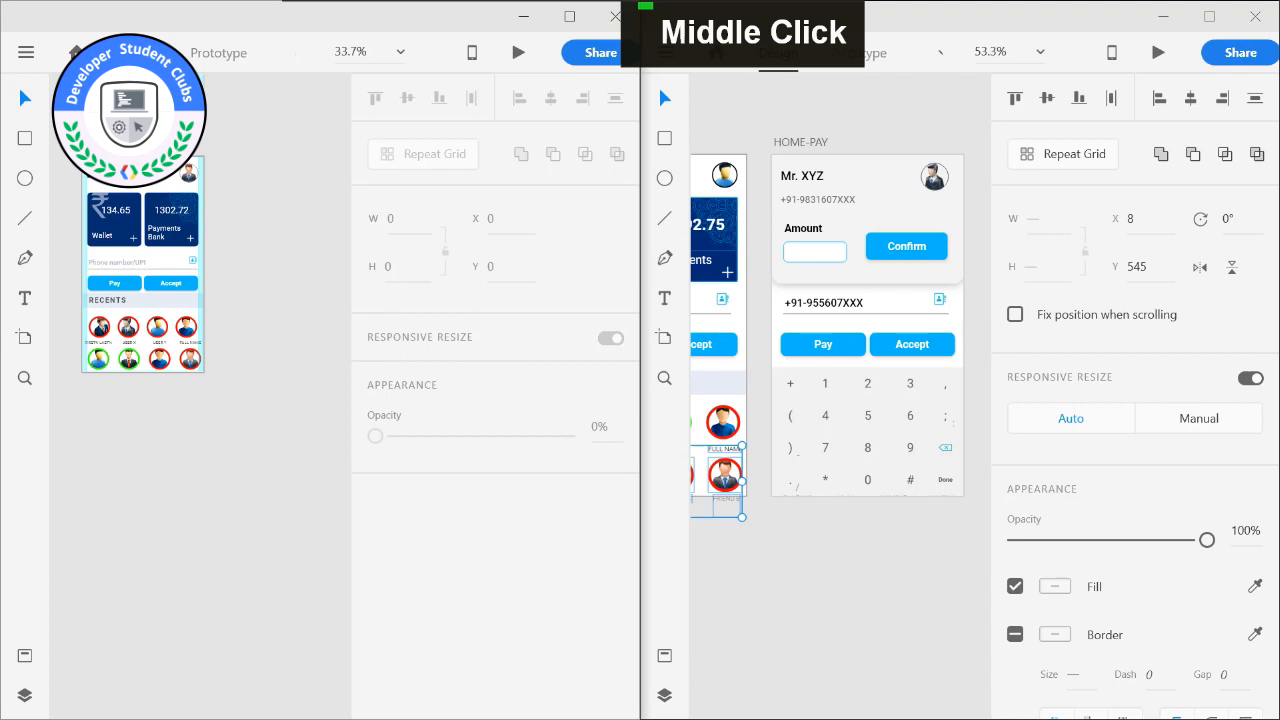
left_click(98, 144)
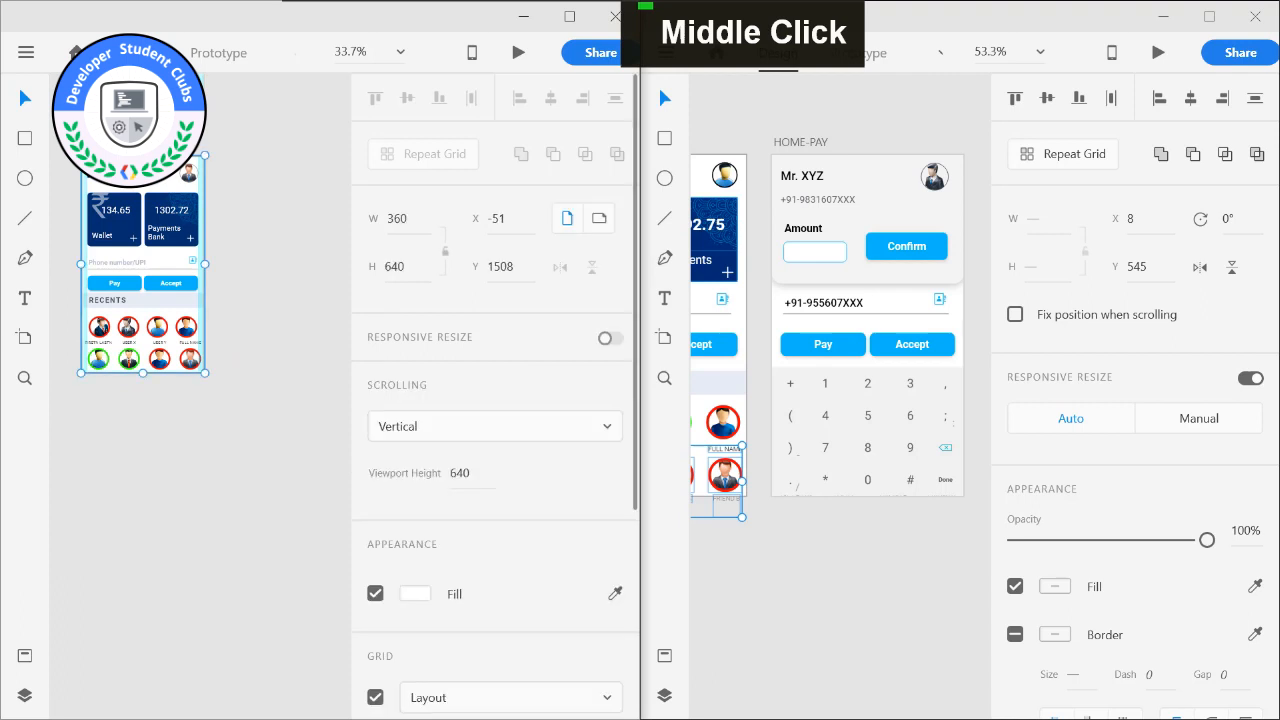
key("ctrl+d")
left_click_drag(241, 151, 96, 396)
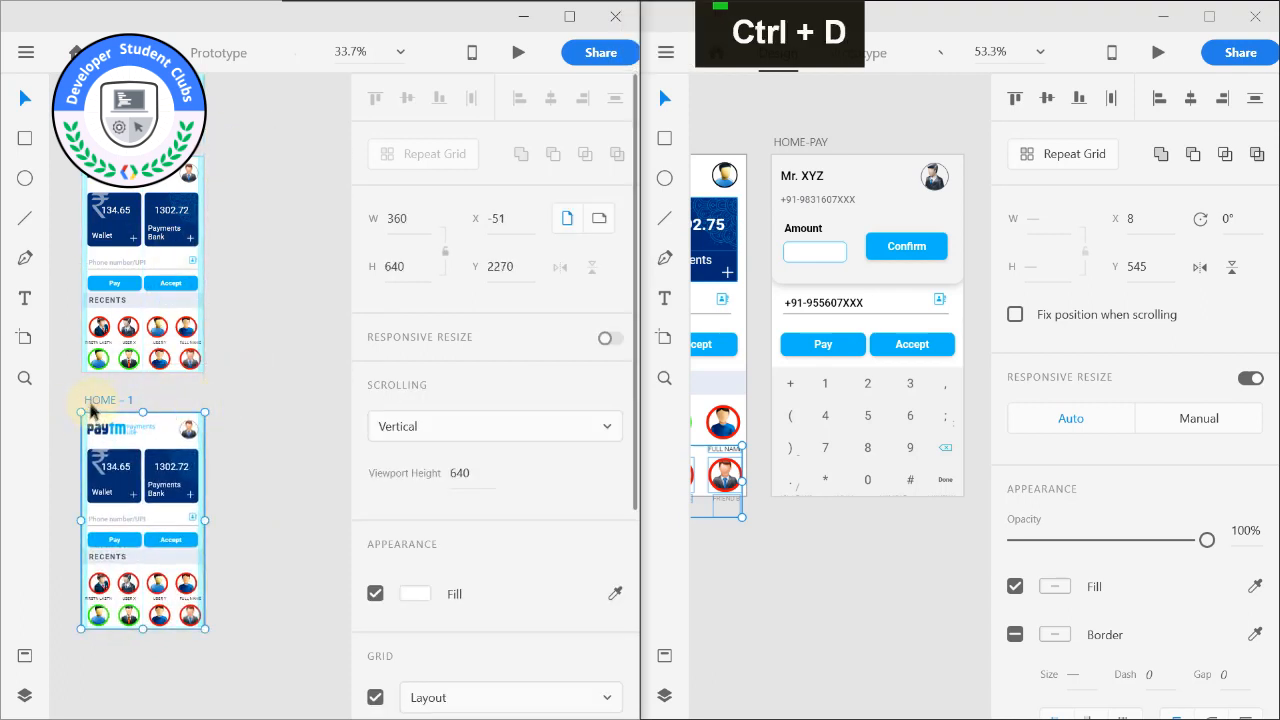
left_click_drag(91, 404, 87, 412)
left_click(235, 406)
middle_click(236, 407)
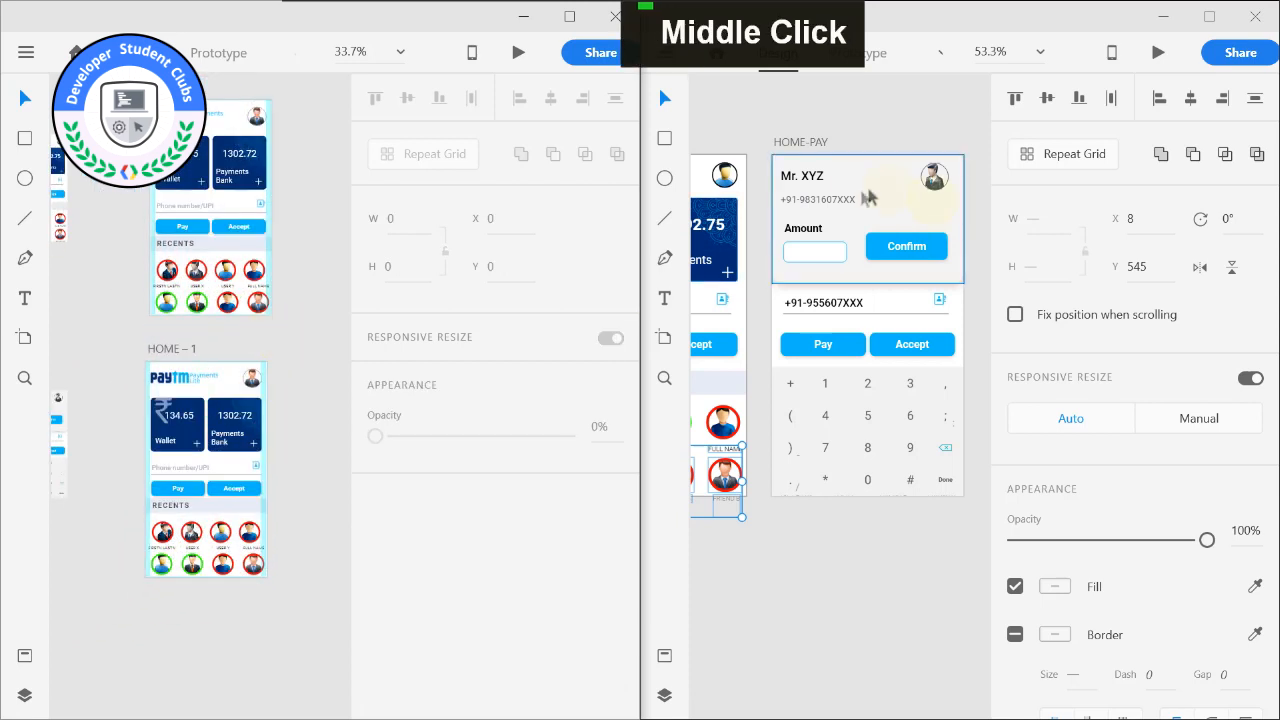
left_click(814, 193, "shift")
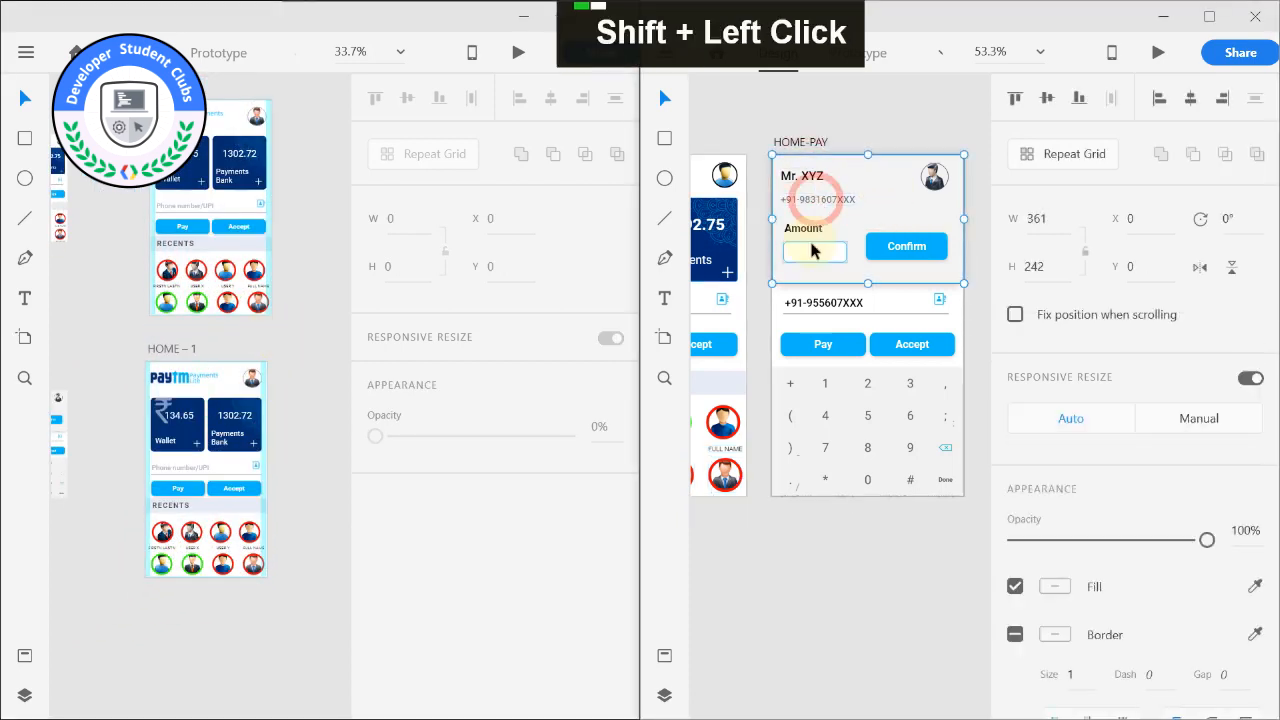
left_click(804, 233, "shift")
left_click(805, 250, "shift")
left_click(906, 248, "shift")
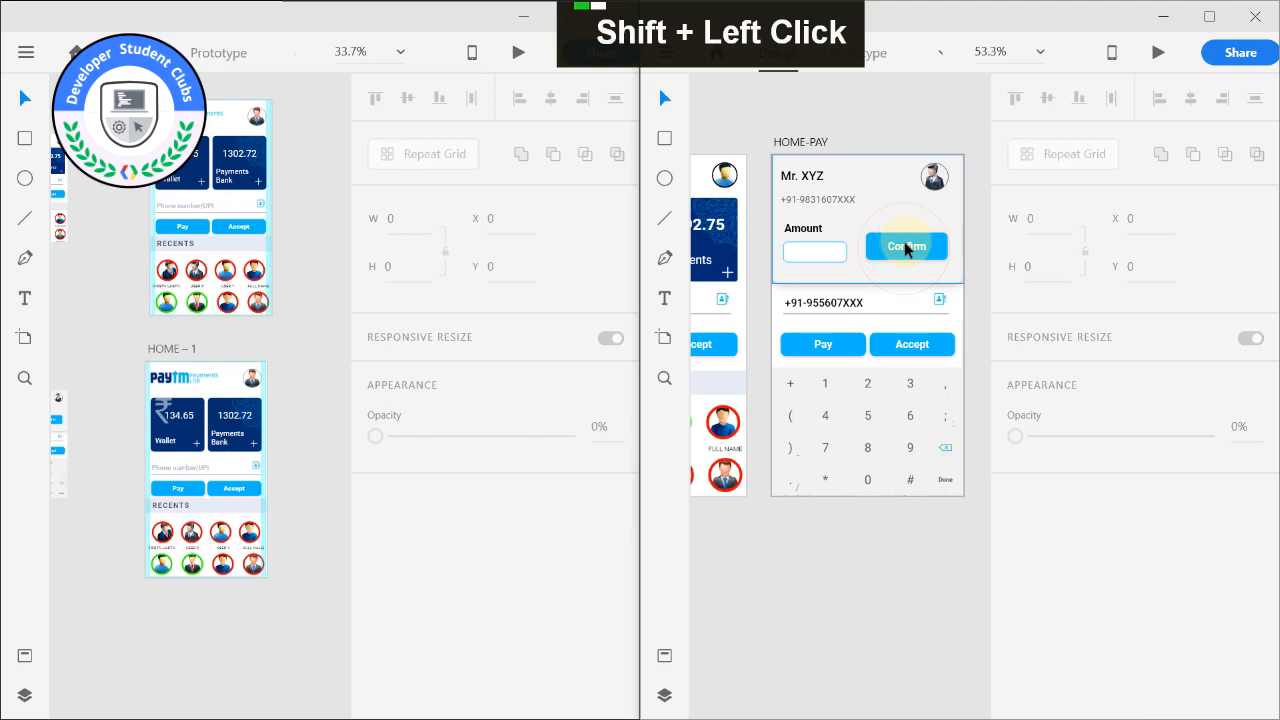
left_click(905, 244, "shift")
left_click(934, 190, "shift")
Copy the grouped payee card with the Amount box and Confirm button from HOME-PAY onto the top of the HOME – 1 artboard.
double_click(857, 189)
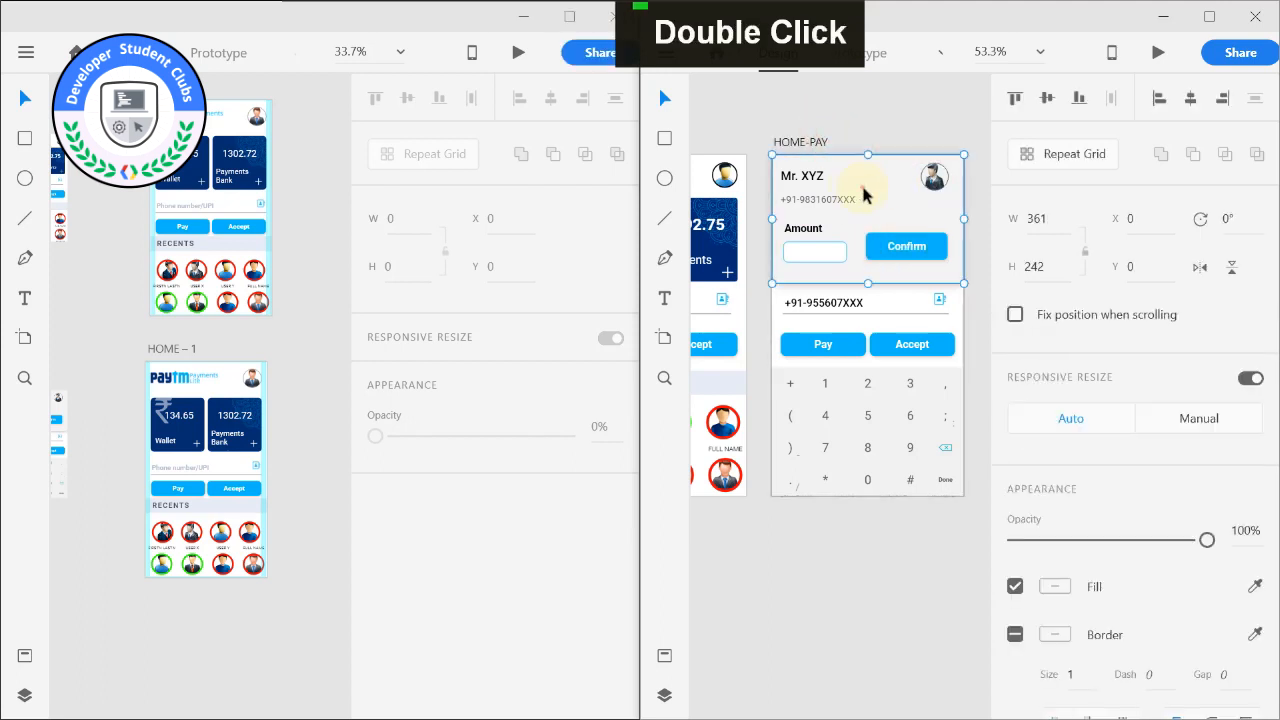
left_click_drag(857, 189, 840, 210)
key("ctrl+z")
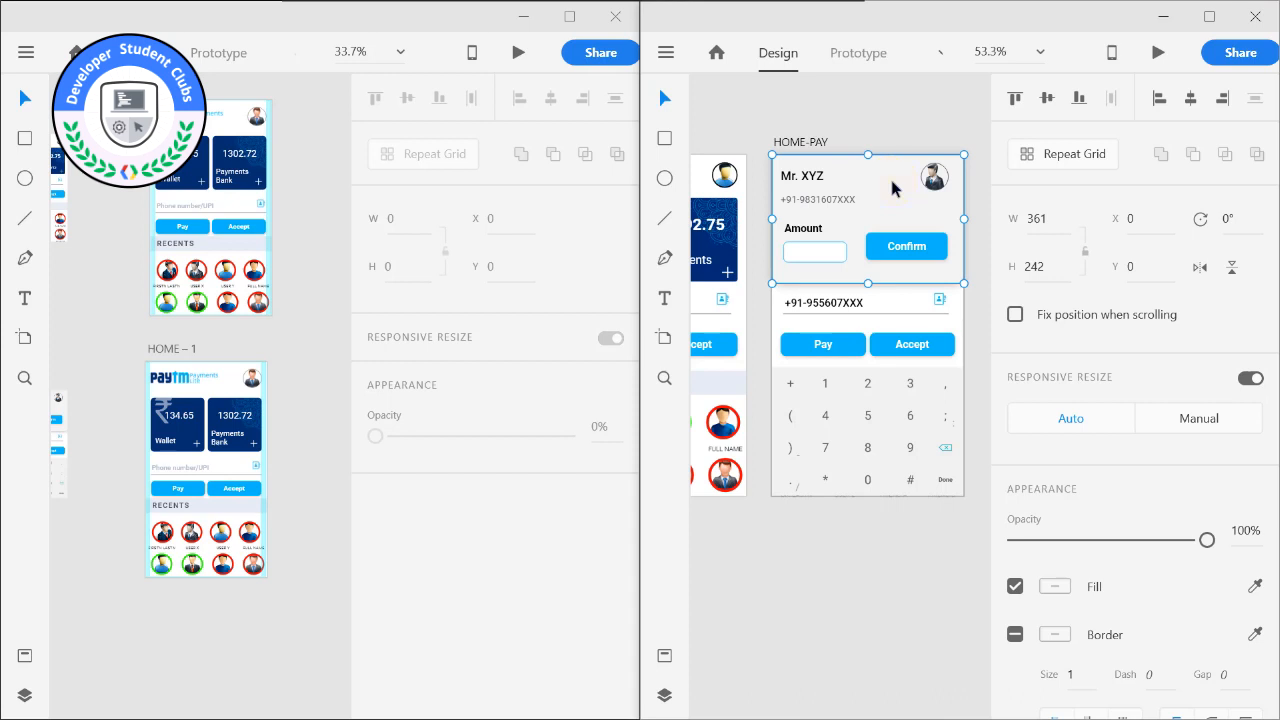
left_click(830, 352)
key("ctrl+c")
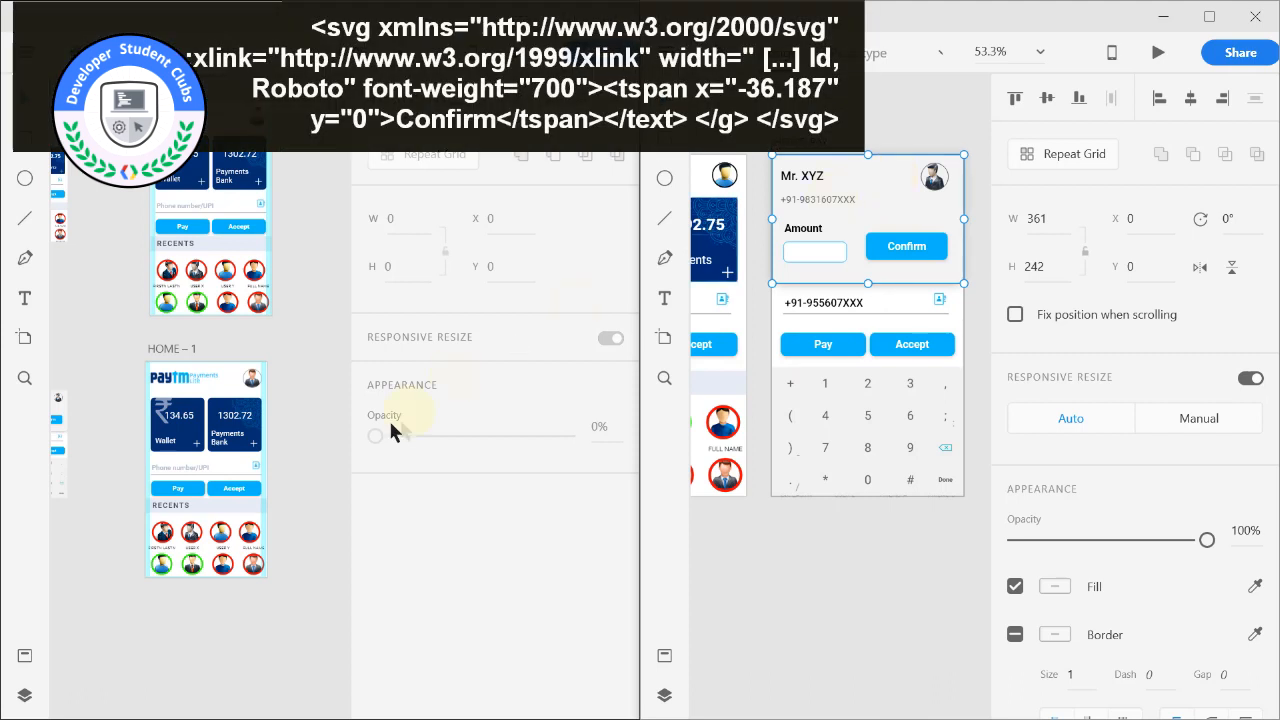
left_click(181, 440)
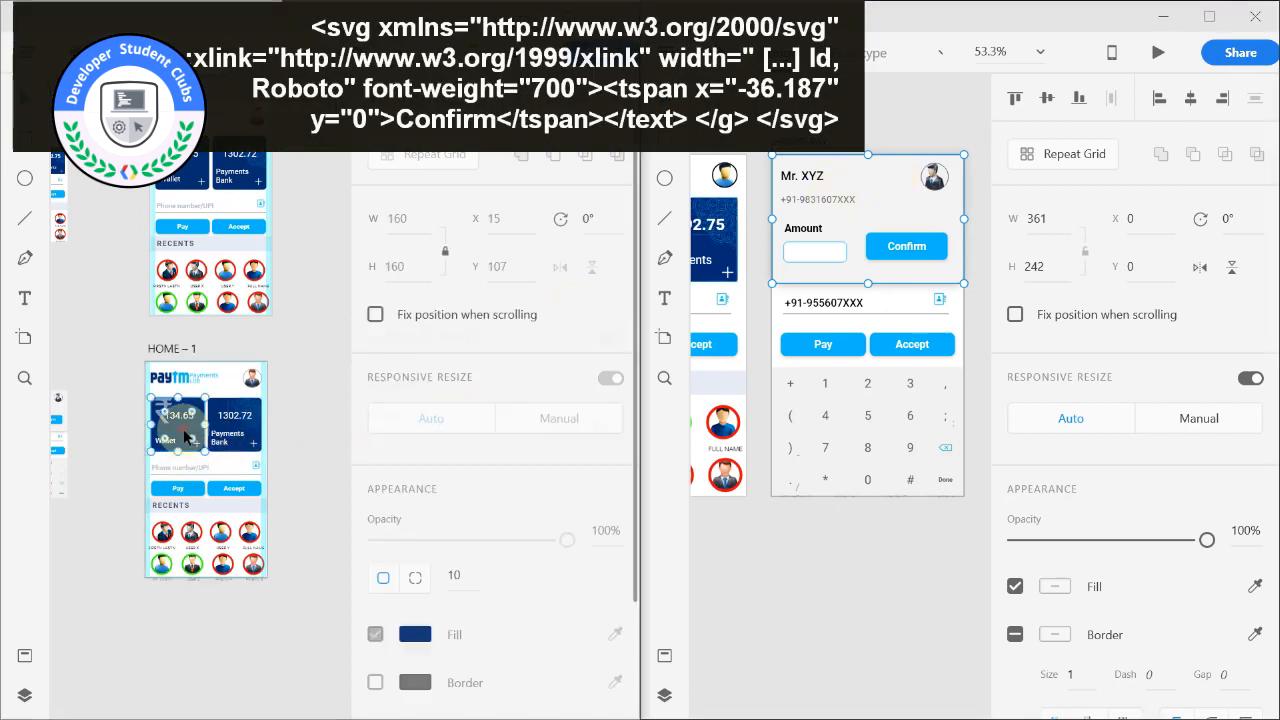
left_click(179, 350)
key("ctrl+v")
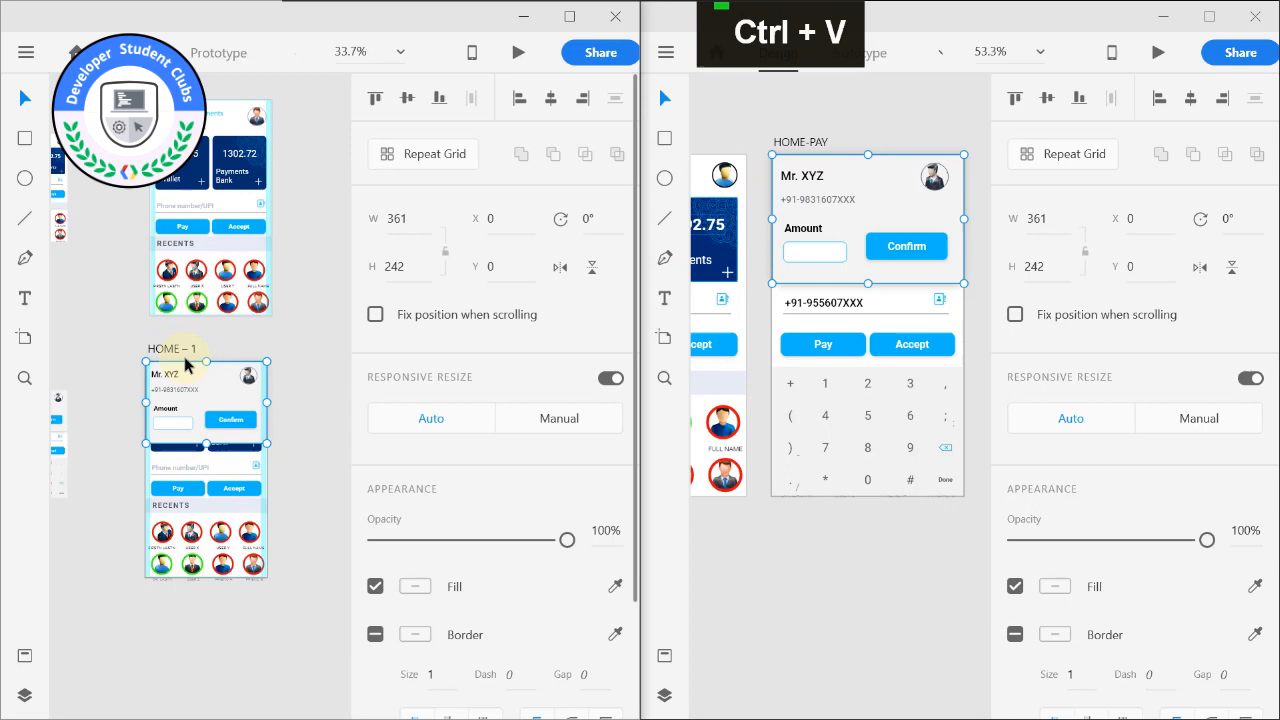
Copy the keypad image from HOME-PAY into HOME – 1 and position it below the Pay and Accept buttons, covering the RECENTS section.
scroll(195, 365, "up", 5, "alt")
scroll(215, 380, "up", 1, "alt")
scroll(232, 370, "down", 4, "alt")
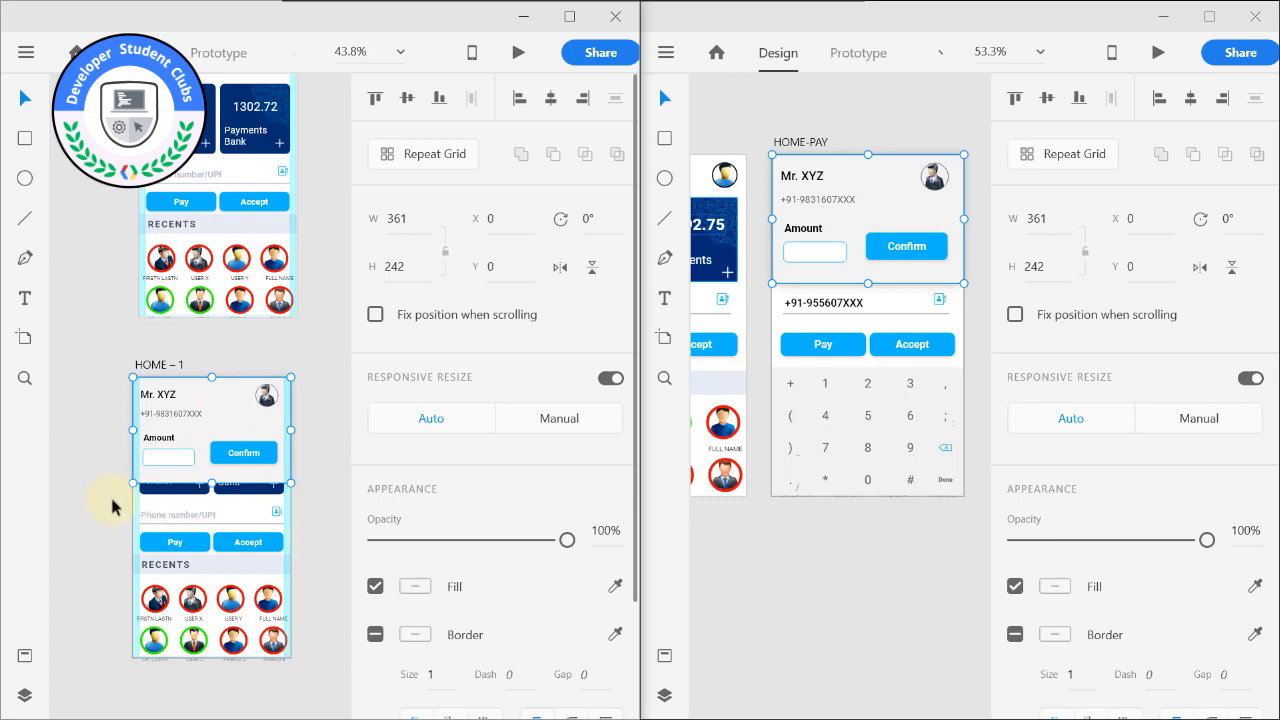
left_click(857, 398)
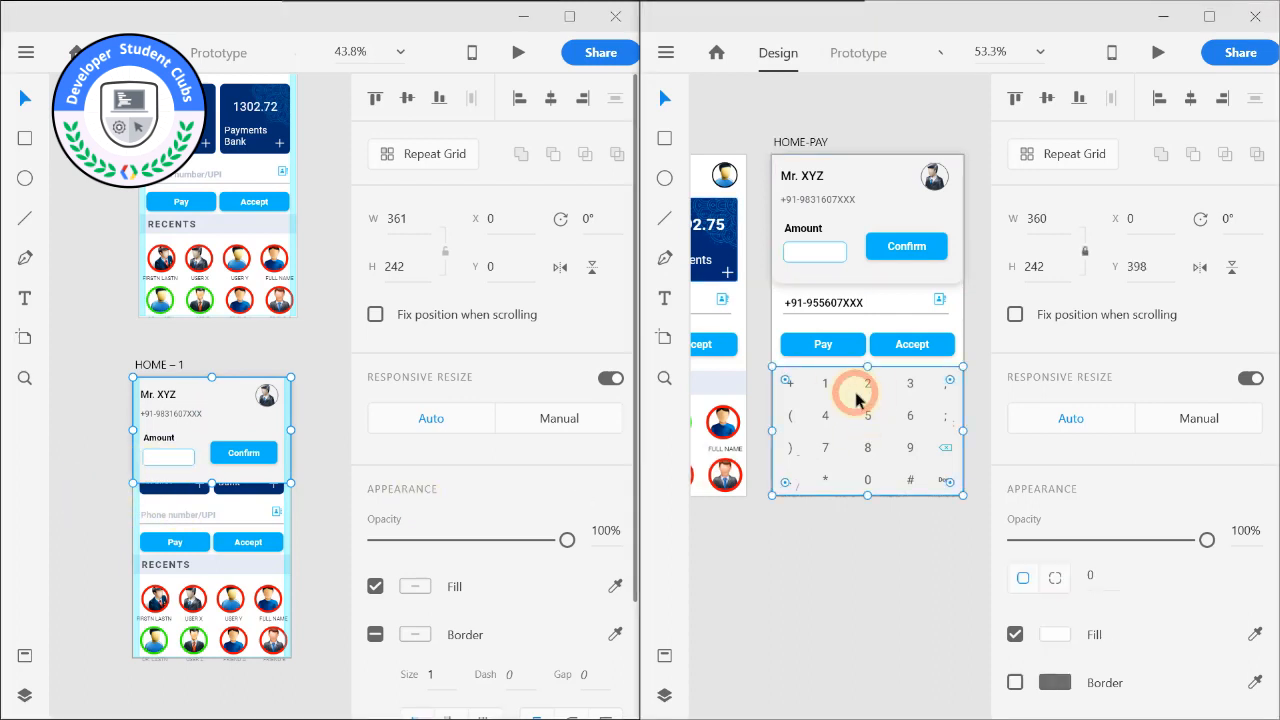
key("ctrl+c")
left_click(193, 618)
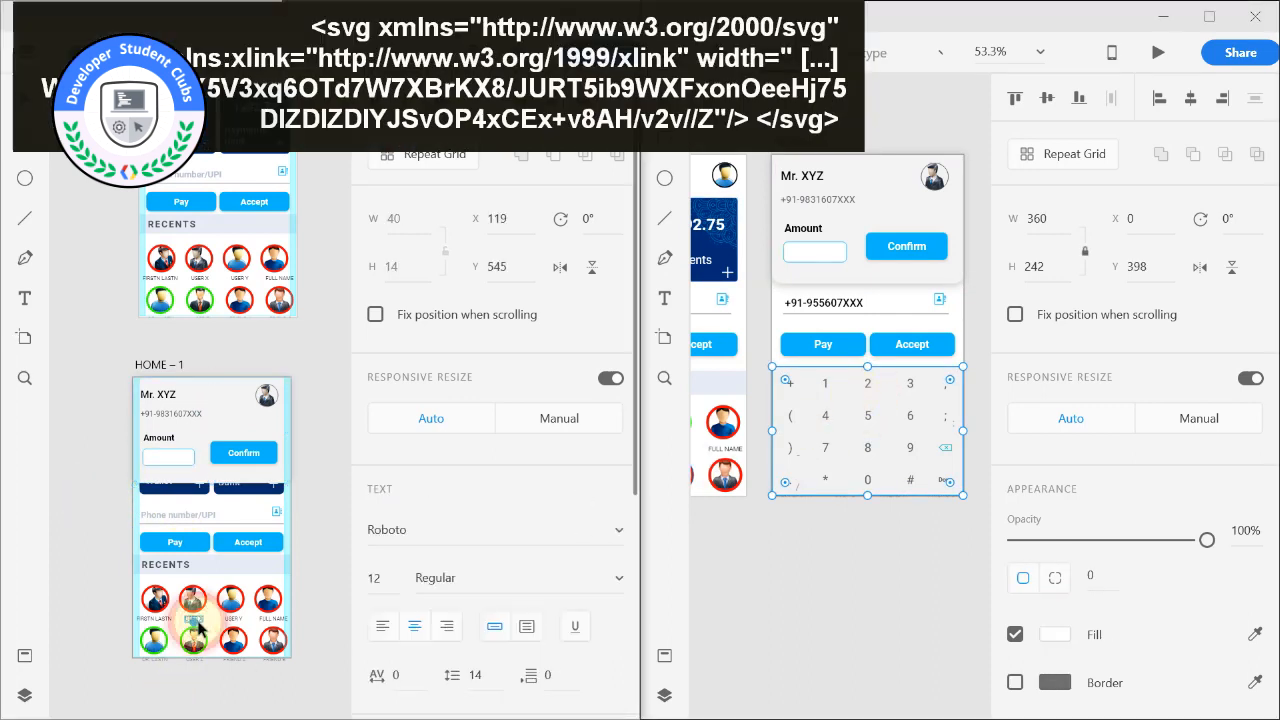
left_click(108, 571)
key("ctrl+v")
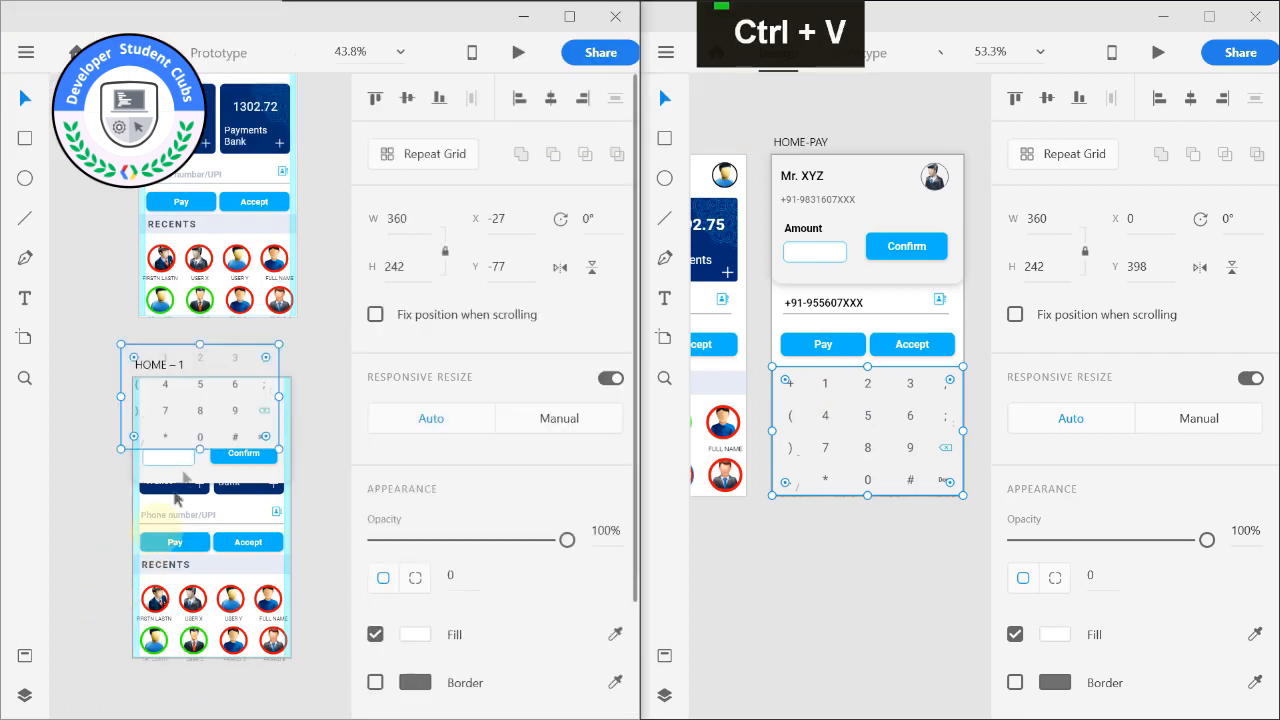
left_click_drag(188, 502, 215, 618)
left_click(126, 586)
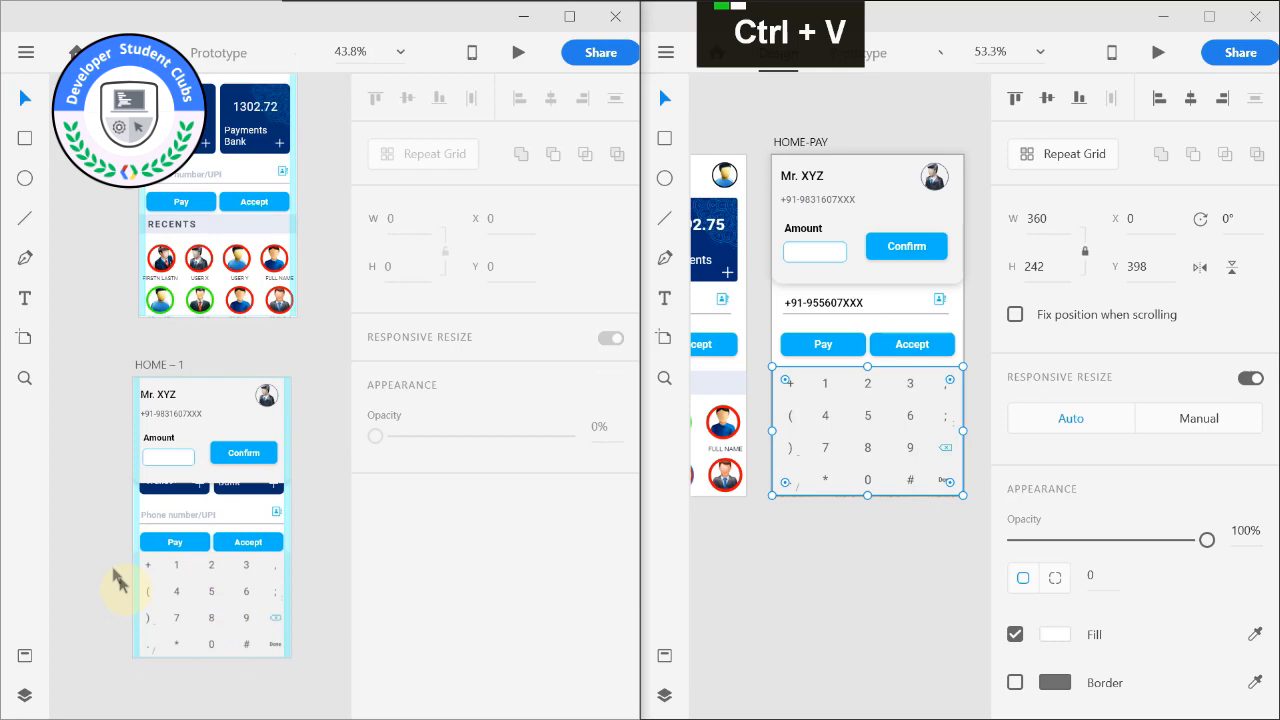
double_click(175, 588)
left_click(80, 514)
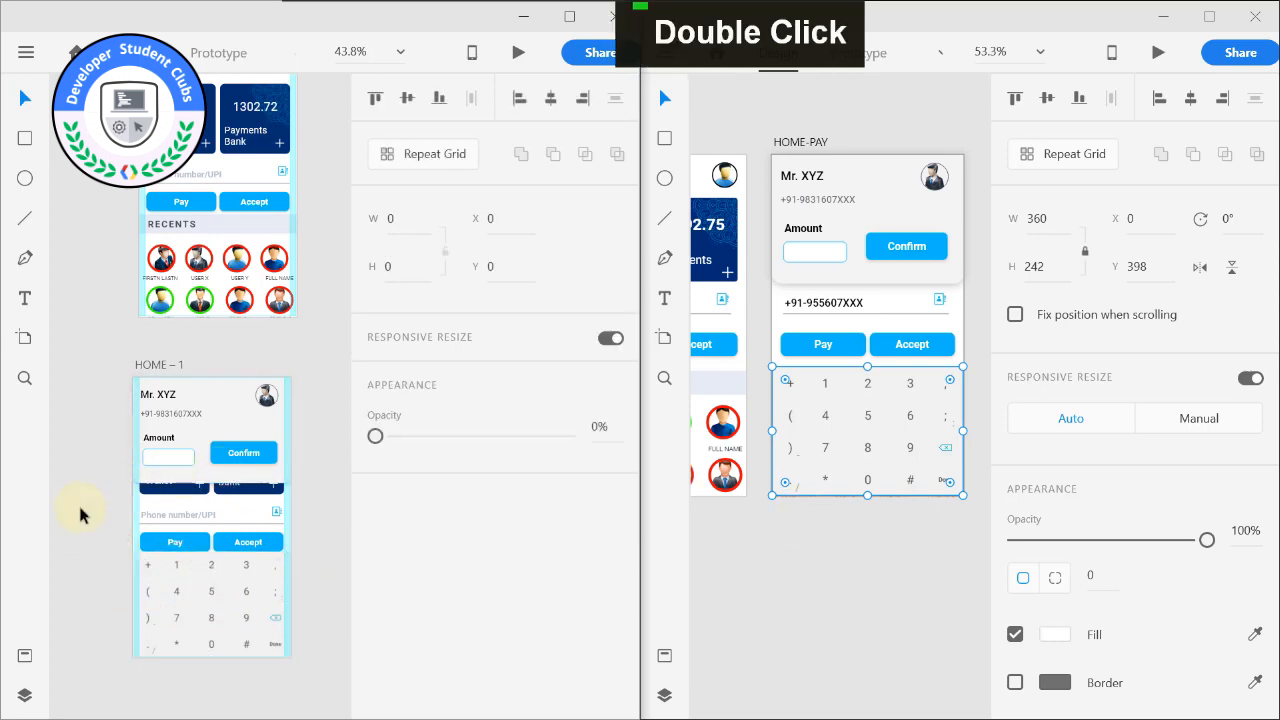
Examine the HOME – 1 artboard around the payee card, phone field and keypad.
scroll(83, 513, "up", 2)
scroll(84, 513, "up", 1)
scroll(96, 515, "down", 1)
left_click_drag(143, 495, 73, 496)
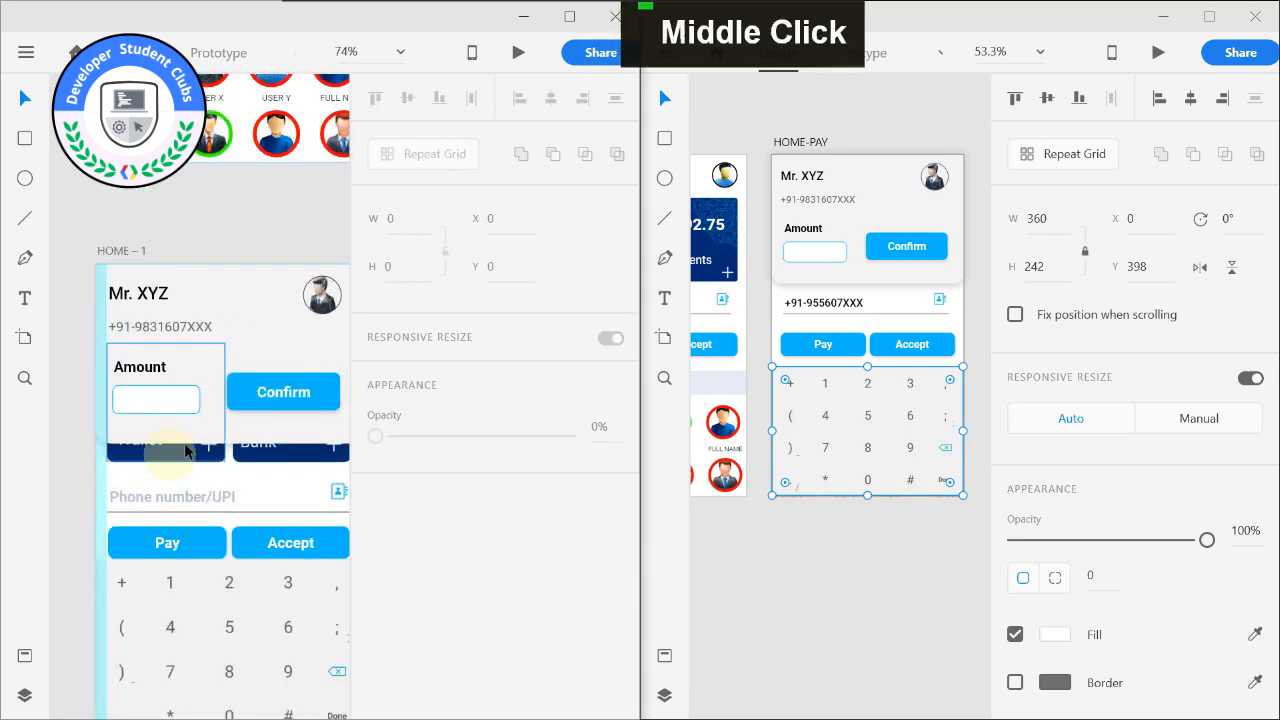
left_click_drag(188, 450, 171, 397)
scroll(257, 457, "down", 3)
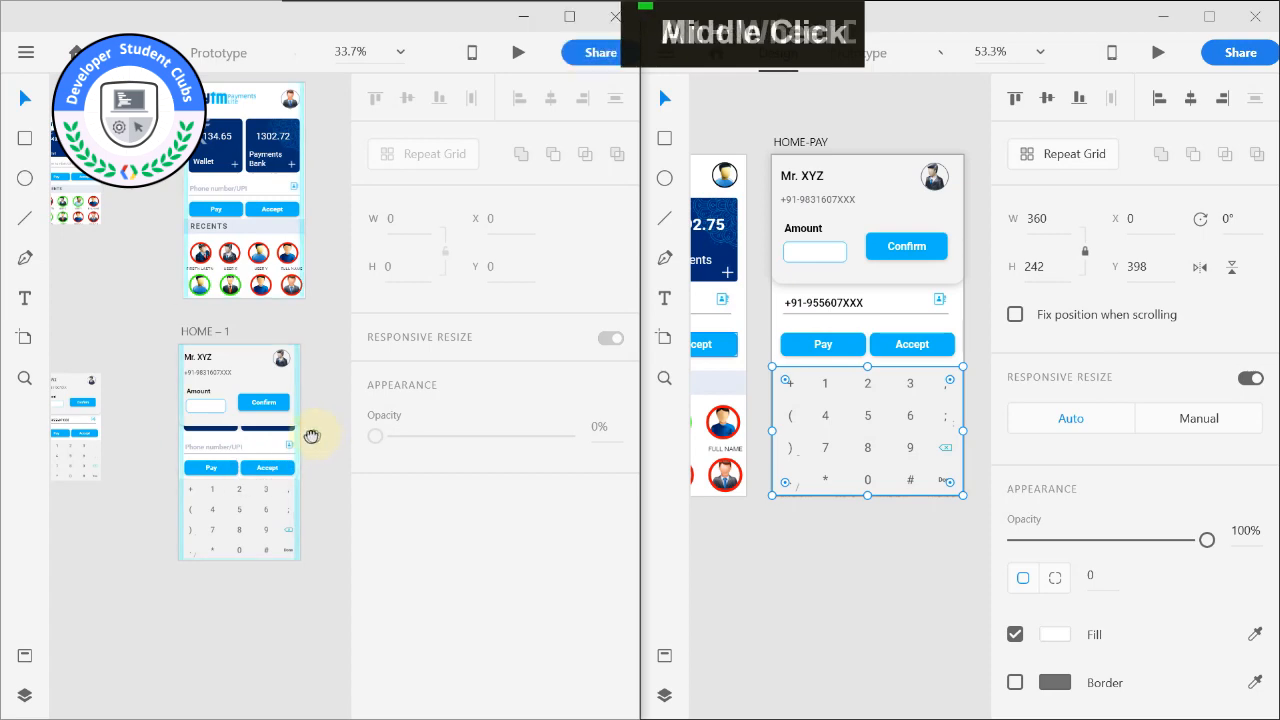
middle_click(197, 435)
Replace the Phone number/UPI placeholder on HOME – 1 with the entered phone number text from HOME-PAY, at about X 15, Y 290.
scroll(190, 445, "up", 3)
left_click(207, 455)
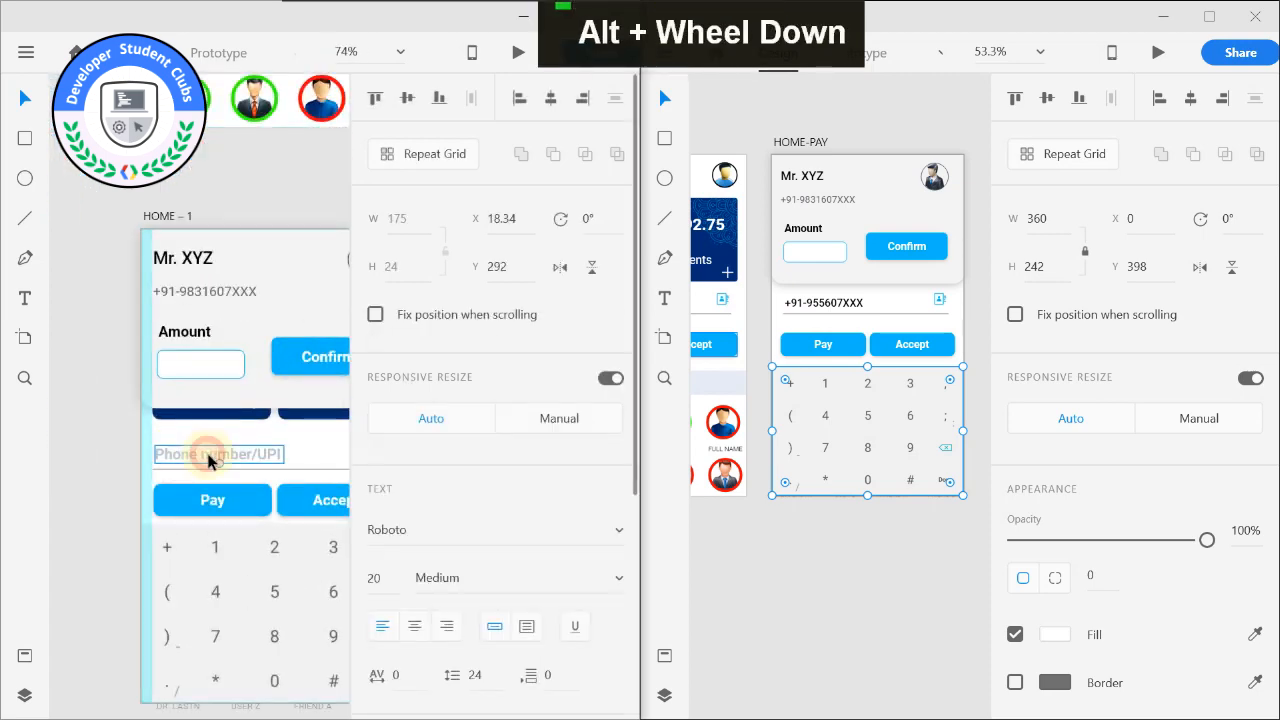
middle_click(110, 435)
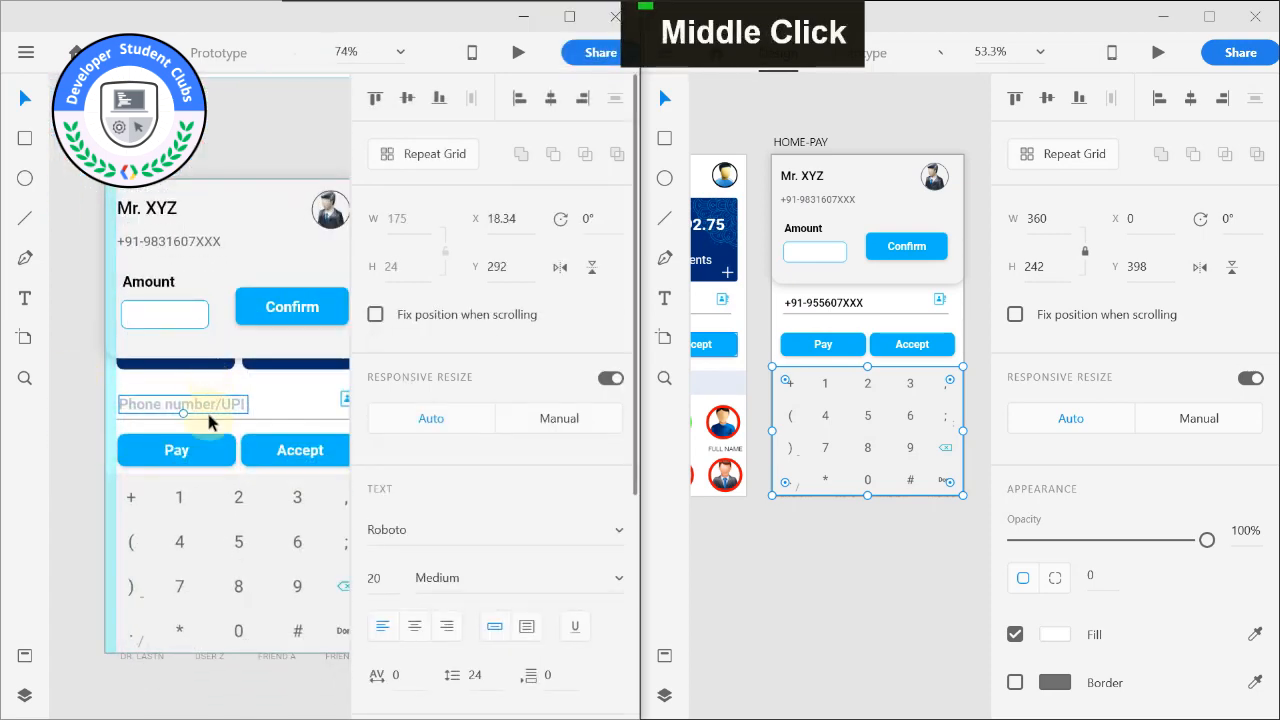
left_click(840, 316)
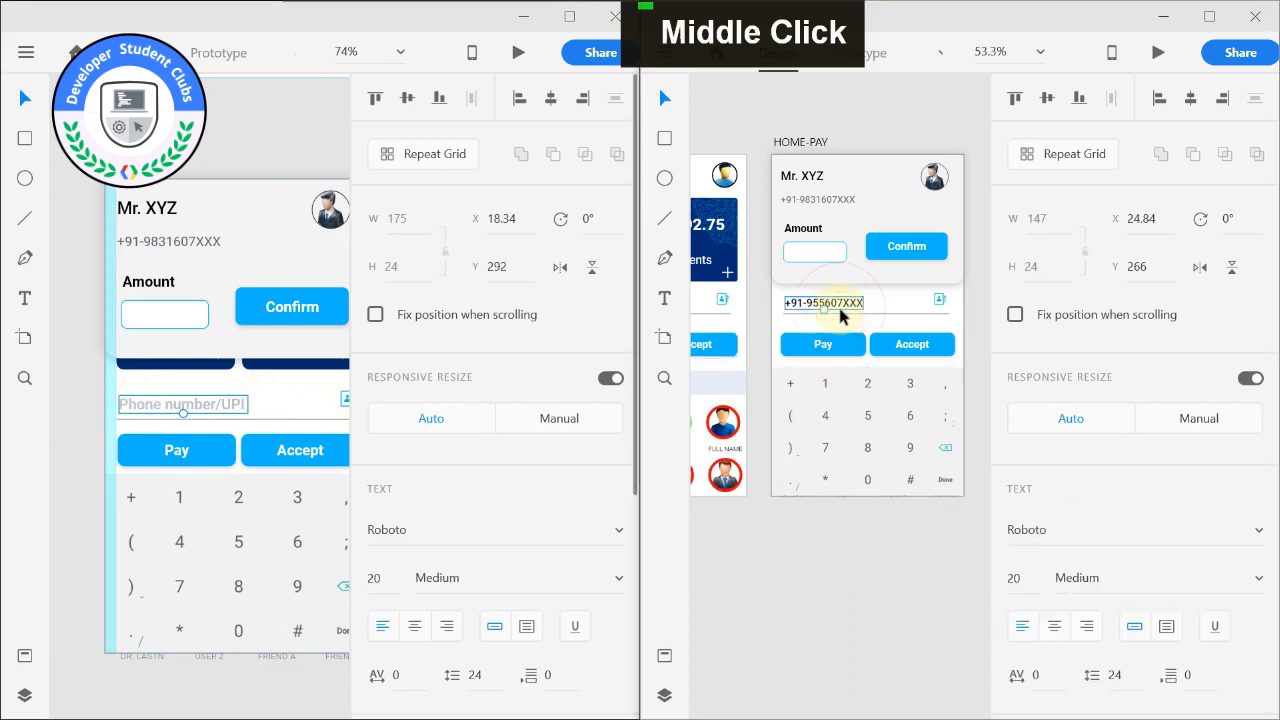
key("ctrl+c")
left_click(216, 388)
double_click(227, 410)
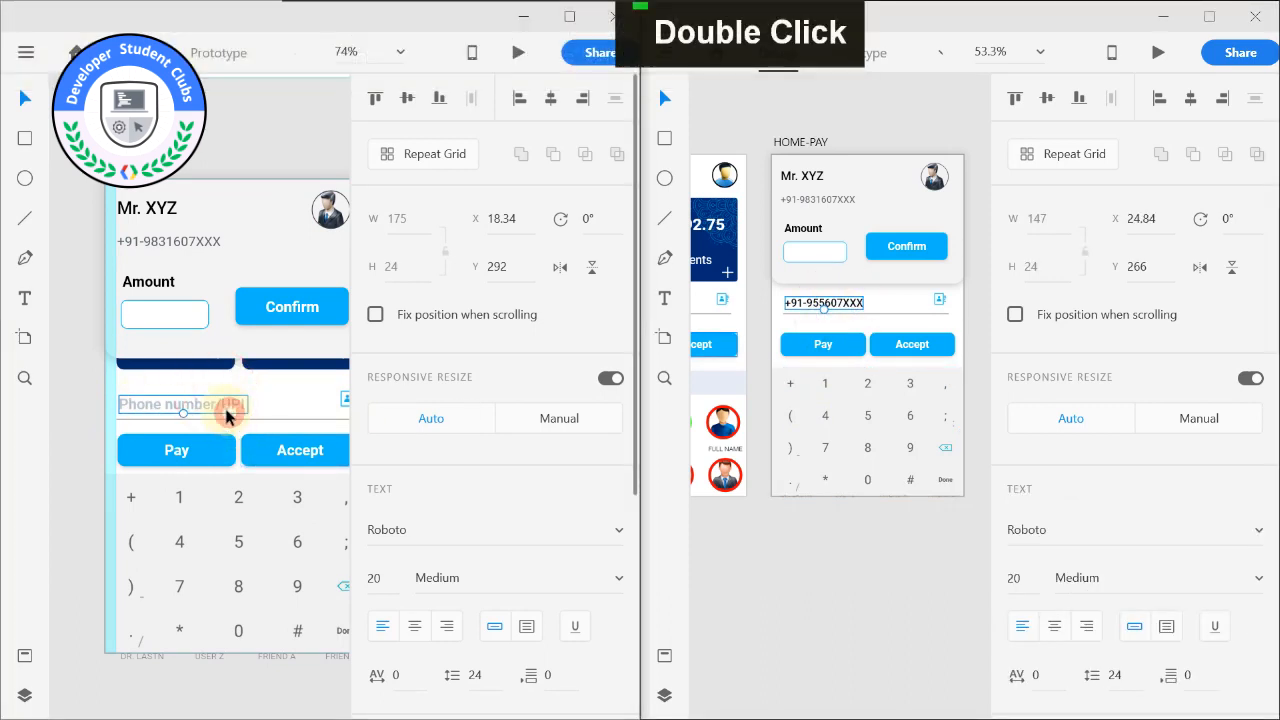
key("Delete")
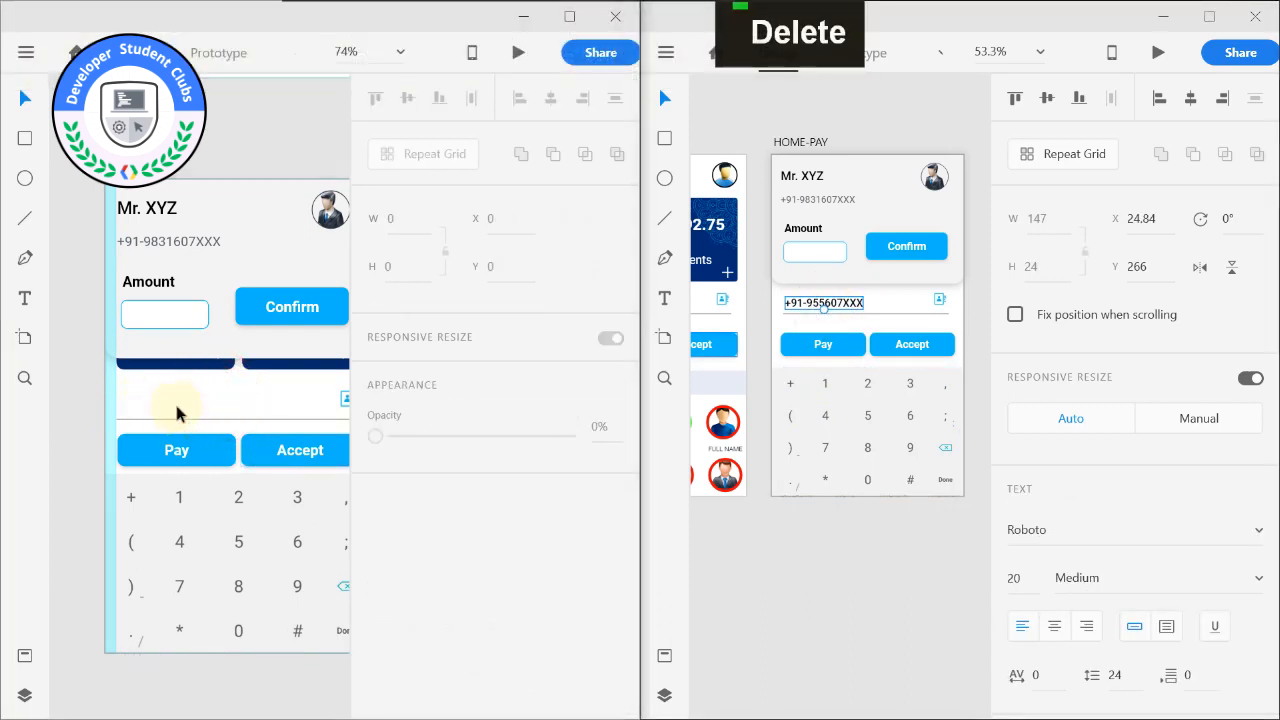
scroll(168, 416, "up", 2)
scroll(152, 402, "down", 1)
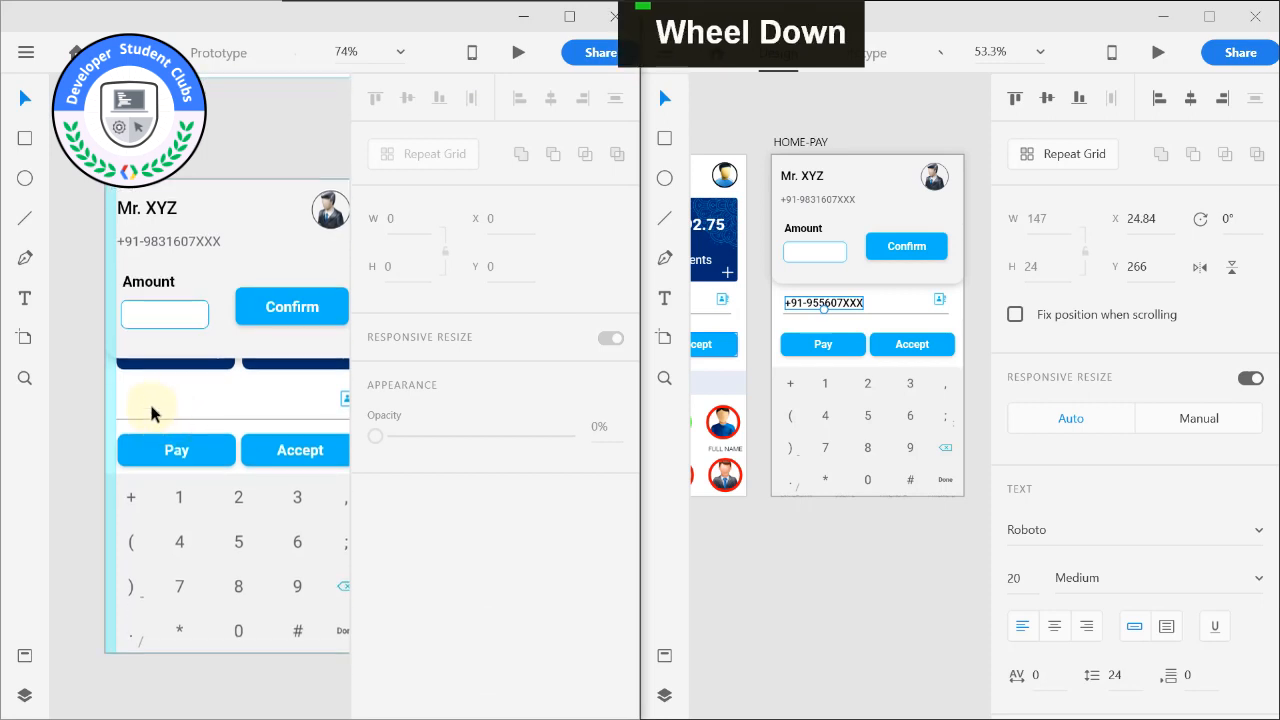
key("ctrl+v")
left_click_drag(152, 390, 145, 407)
Review the completed HOME – 1 screen together with the HOME artboard above it.
scroll(80, 205, "down", 1, "alt")
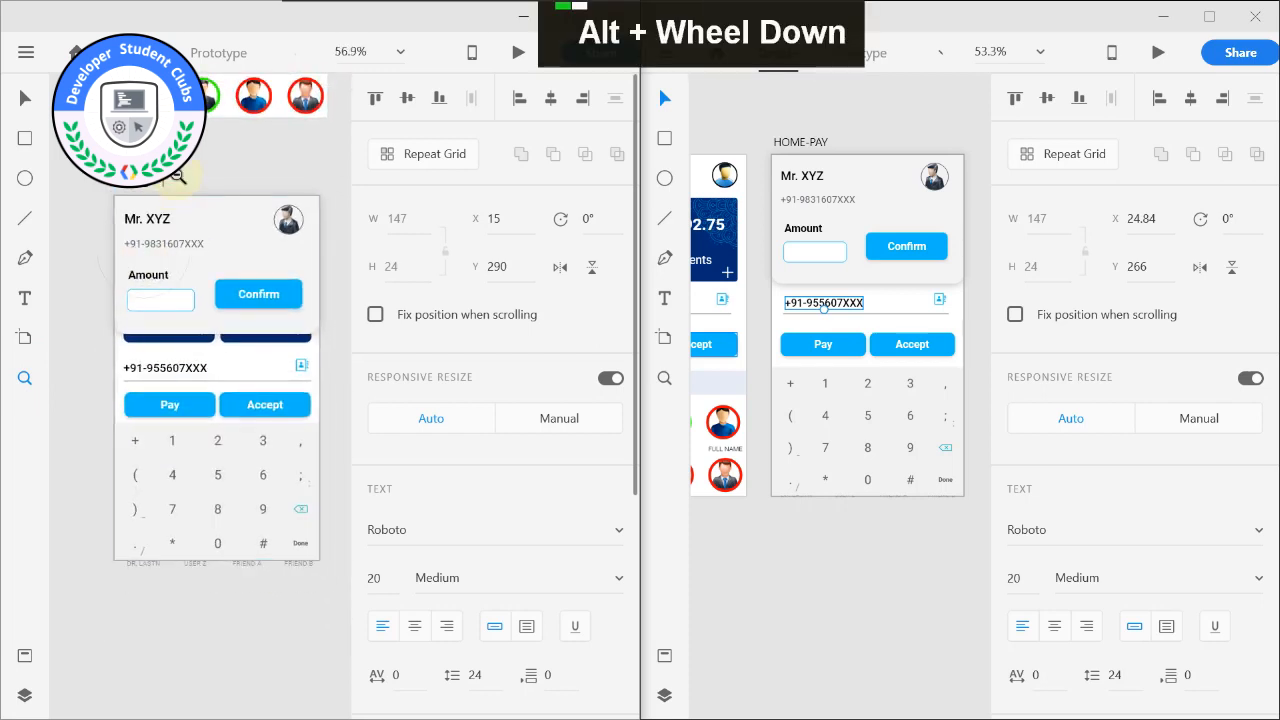
middle_click(172, 176, "alt")
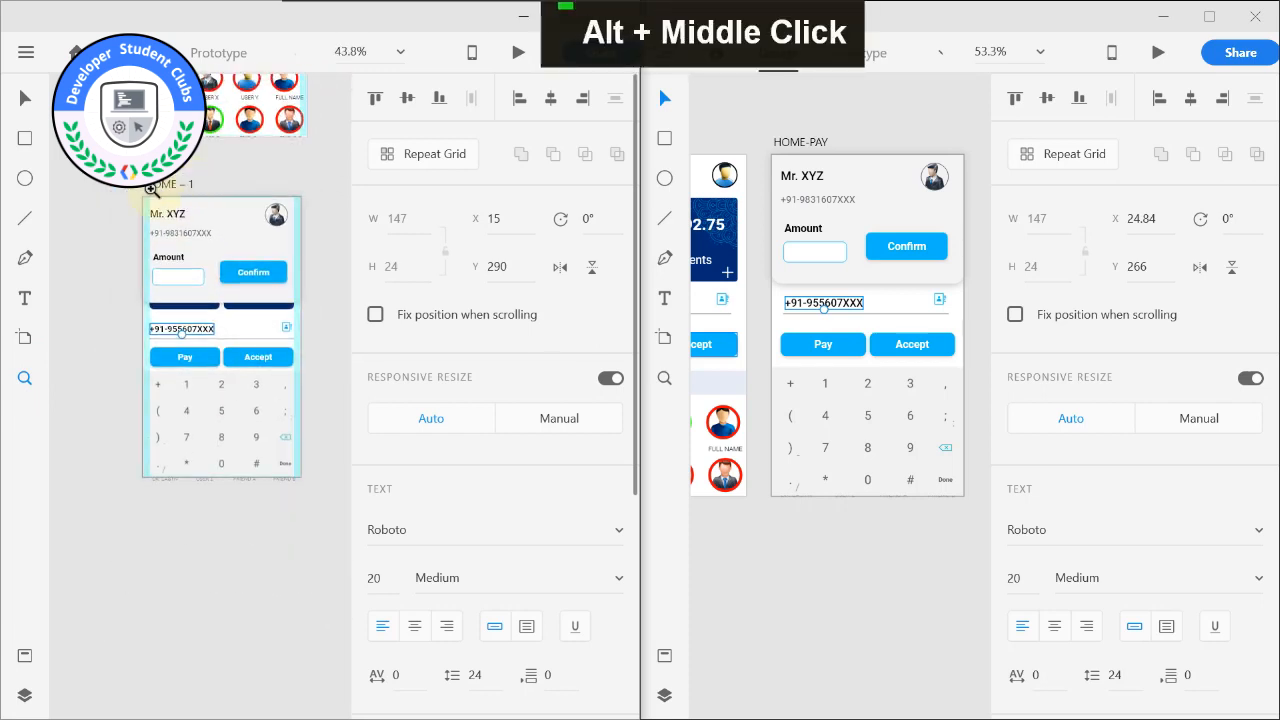
scroll(160, 215, "down", 3)
middle_click(244, 250)
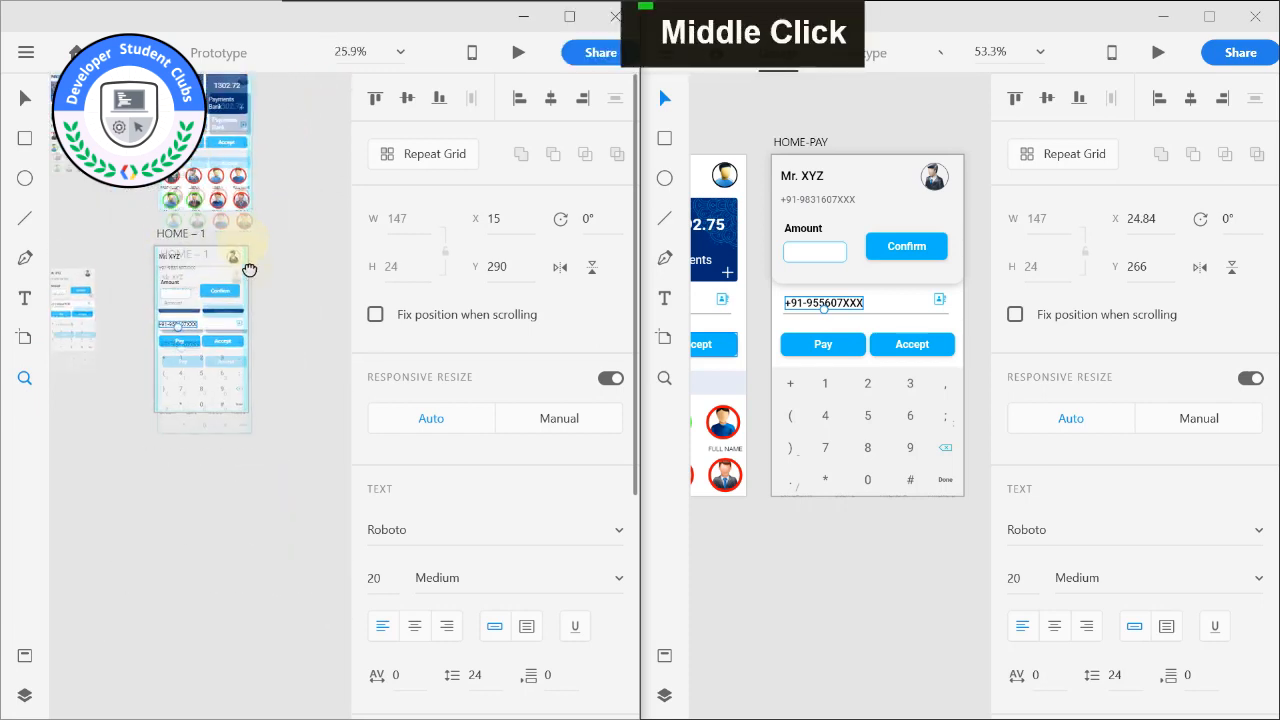
scroll(186, 265, "up", 2)
scroll(122, 232, "down", 2)
middle_click(119, 237, "alt")
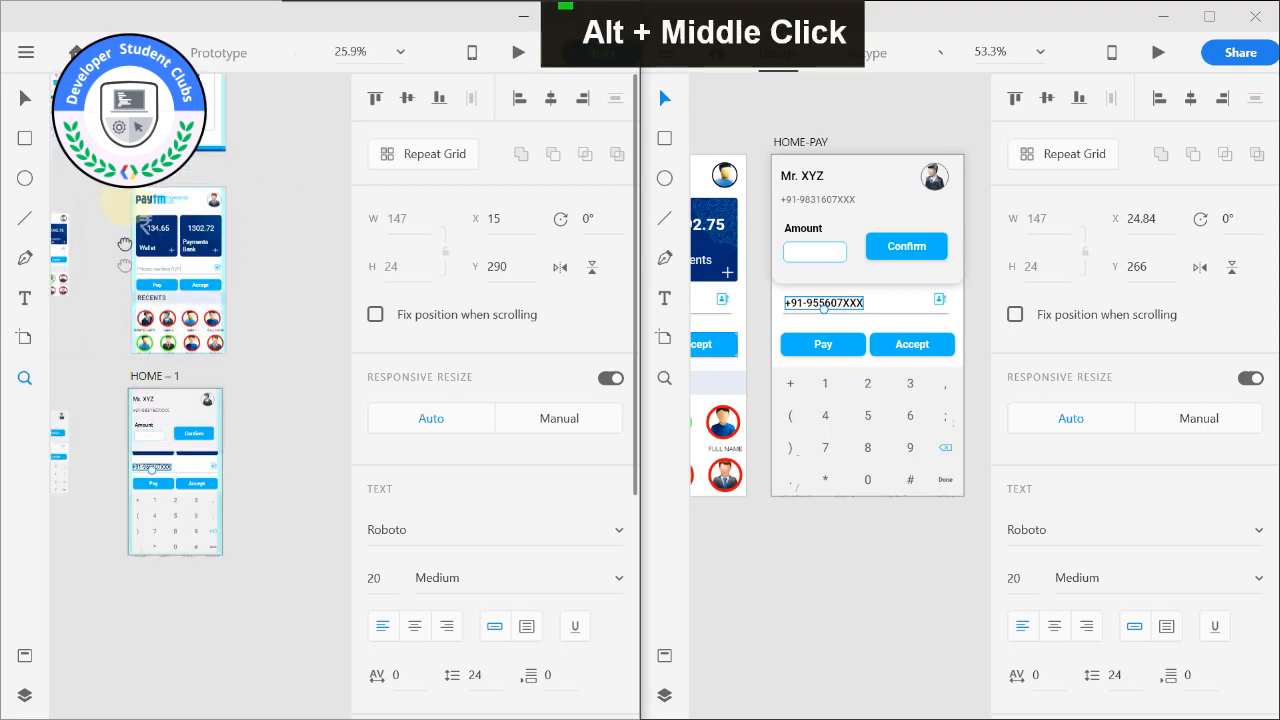
middle_click(123, 213)
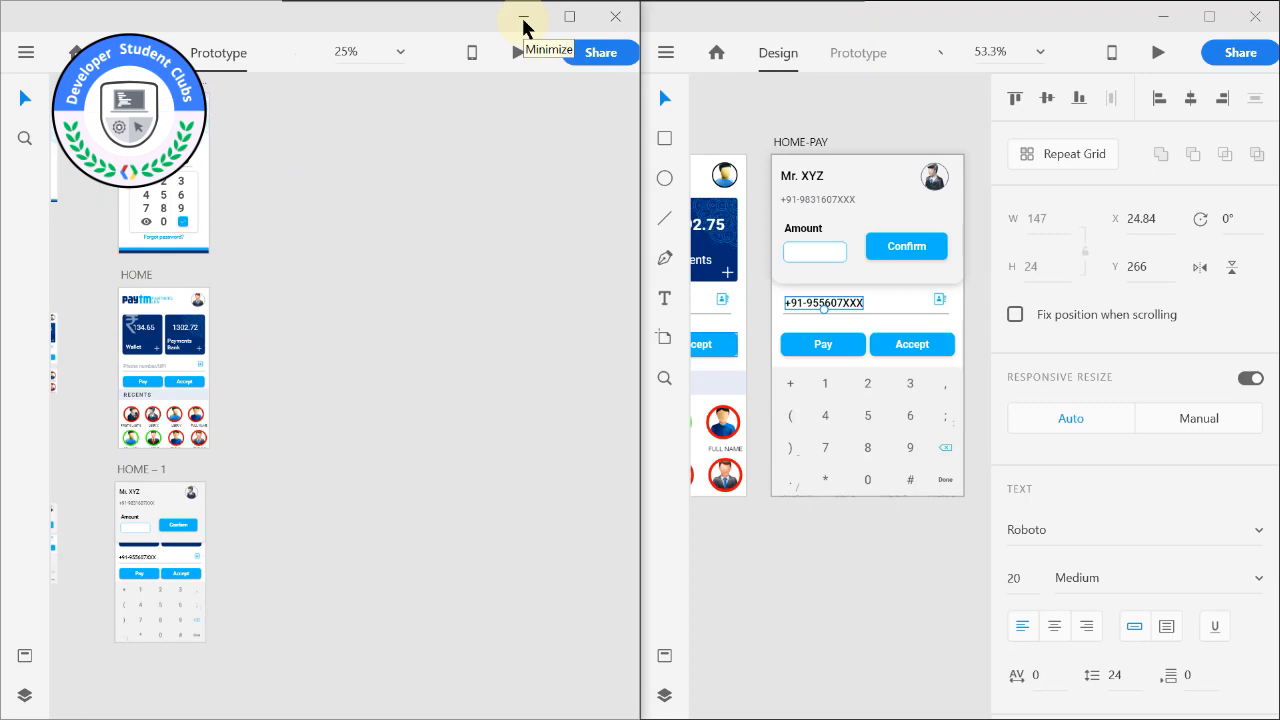
Switch to the reference Paytm Lite document at full window size and look over its SIGN IN, APP PASSCODE and HOME SCREEN artboards.
left_click(523, 19)
left_click(1209, 18)
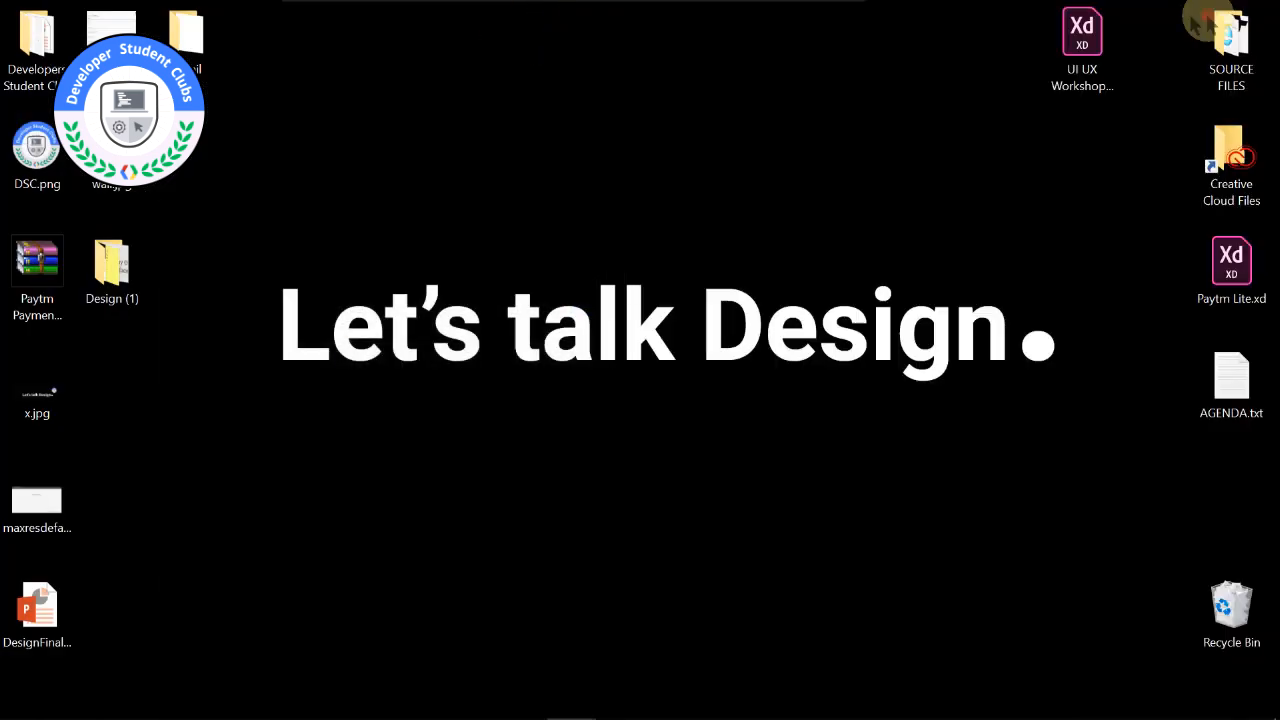
scroll(397, 240, "down", 5)
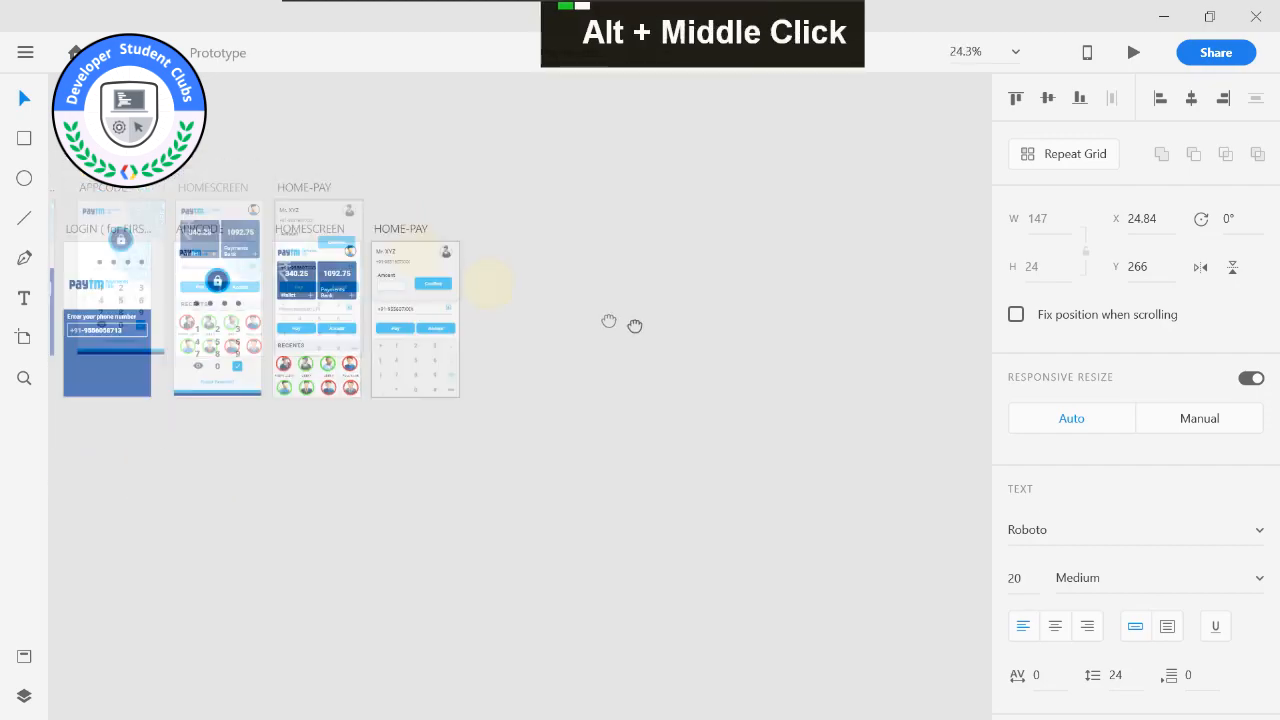
left_click_drag(327, 239, 340, 128)
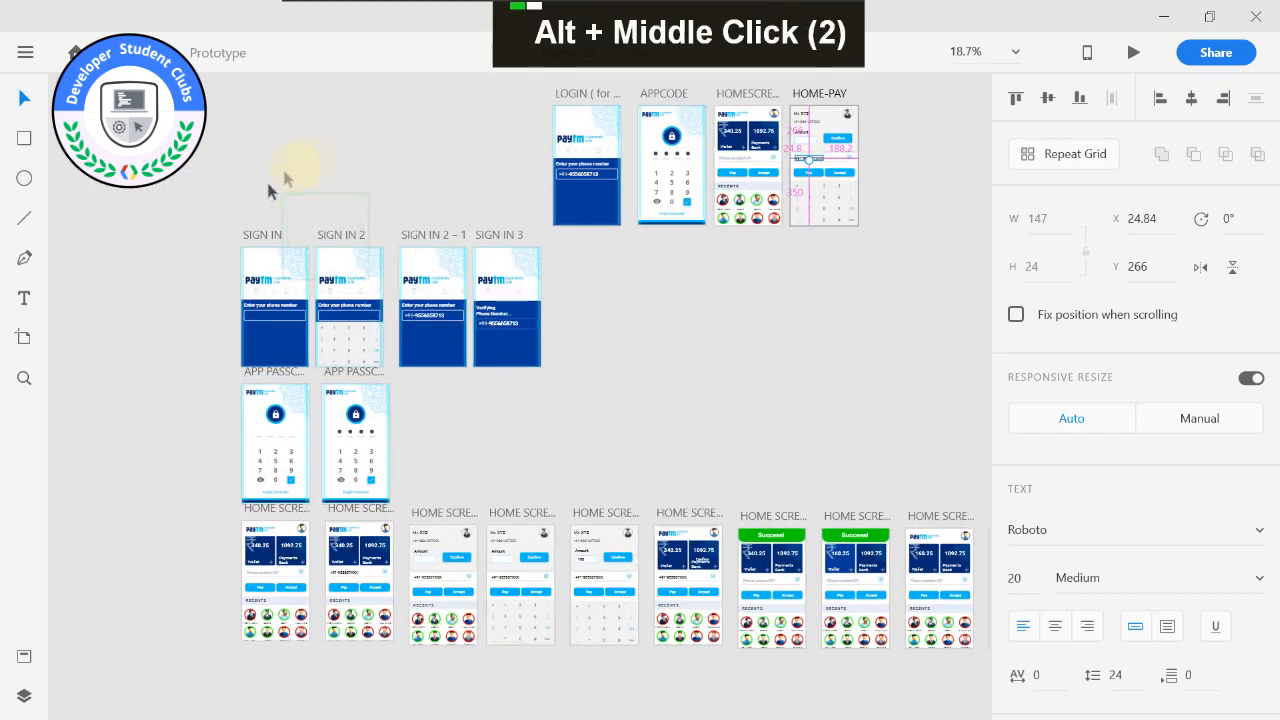
left_click(262, 233)
left_click(240, 194)
scroll(408, 300, "up", 1)
left_click(616, 402)
left_click_drag(173, 251, 20, 82)
left_click_drag(355, 208, 345, 270)
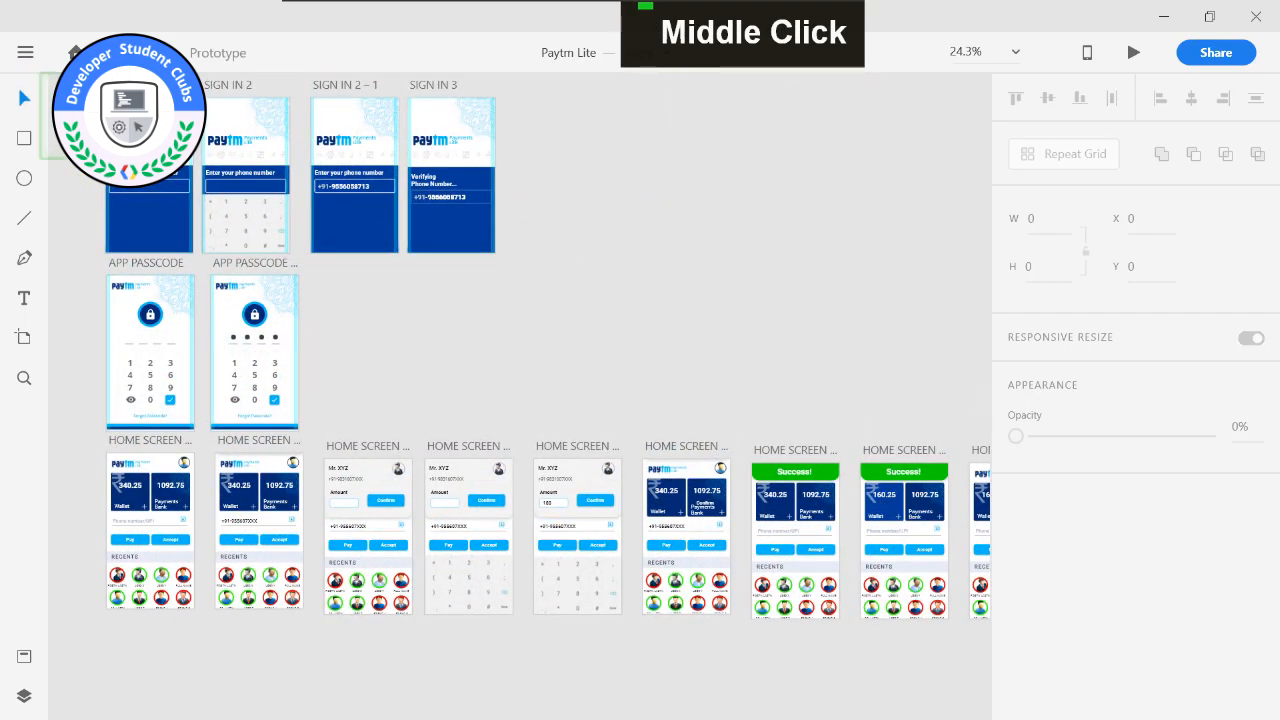
scroll(567, 290, "down", 1)
left_click_drag(808, 231, 654, 257)
left_click_drag(627, 204, 632, 330)
Preview the prototype from the SIGN IN artboard, bring up the phone number keypad and maximize the preview window.
left_click_drag(258, 192, 329, 157)
left_click(229, 206)
left_click(1131, 52)
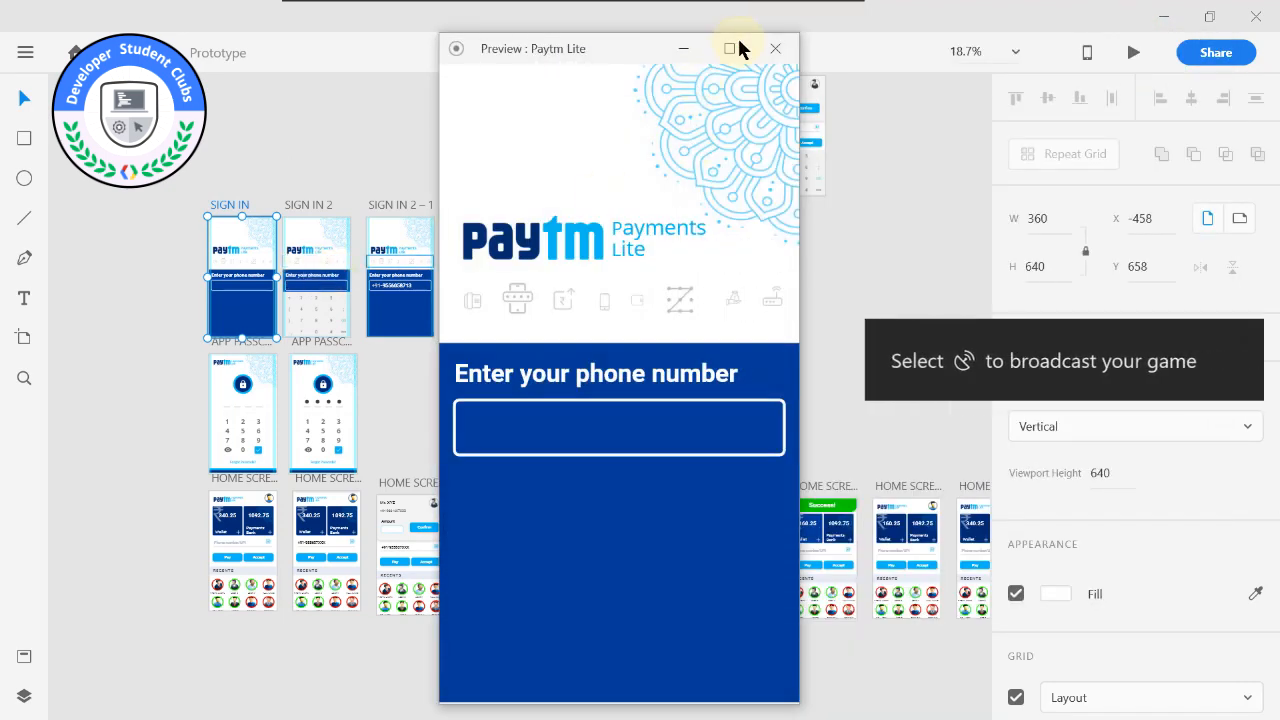
left_click(508, 436)
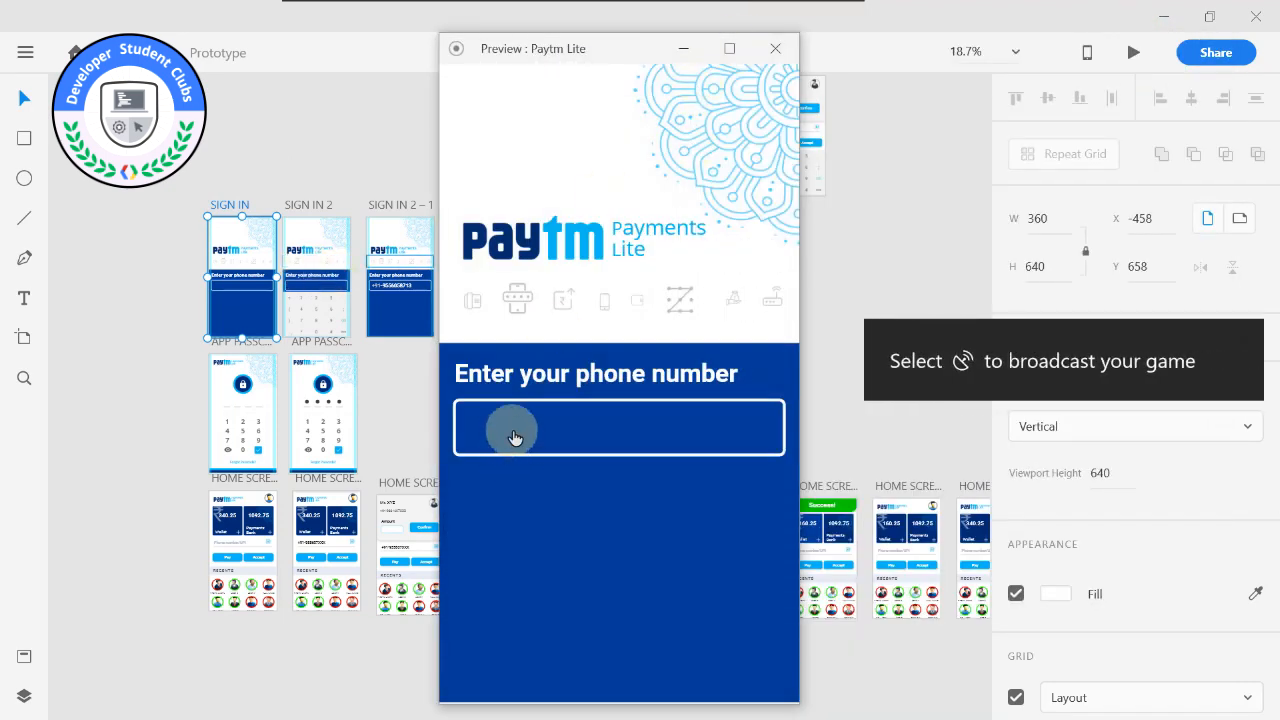
left_click(766, 675)
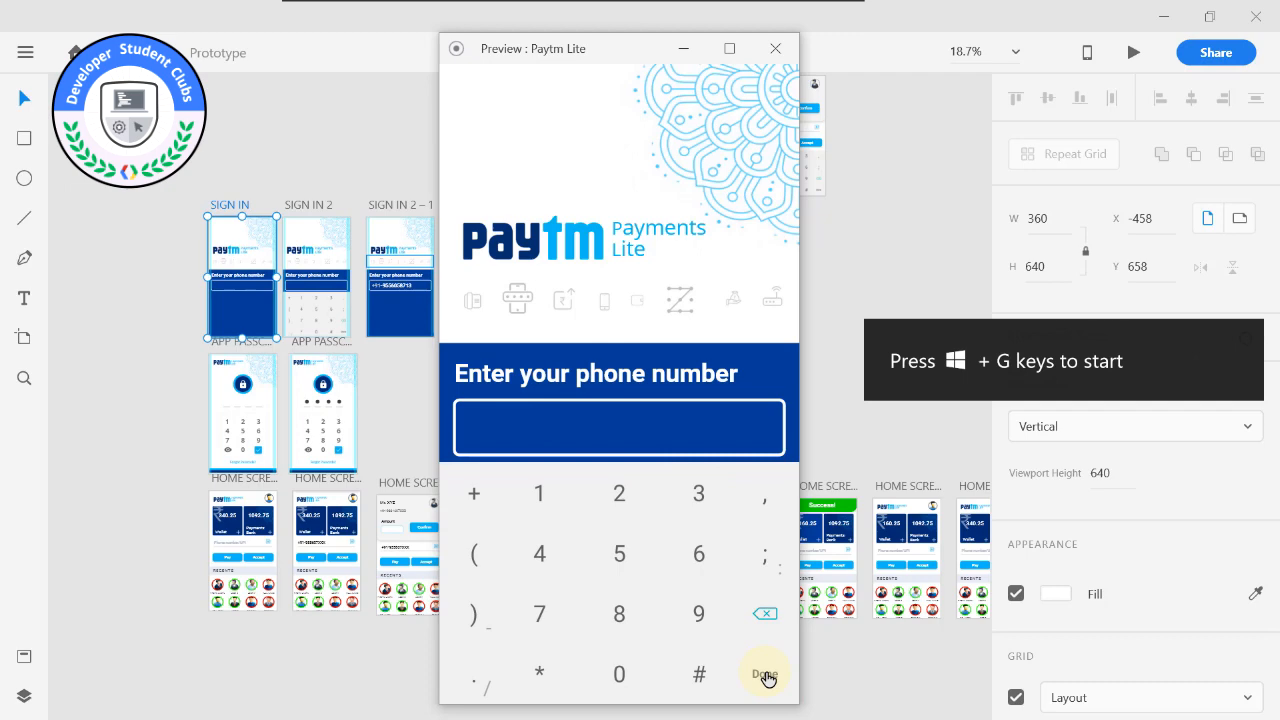
left_click(731, 49)
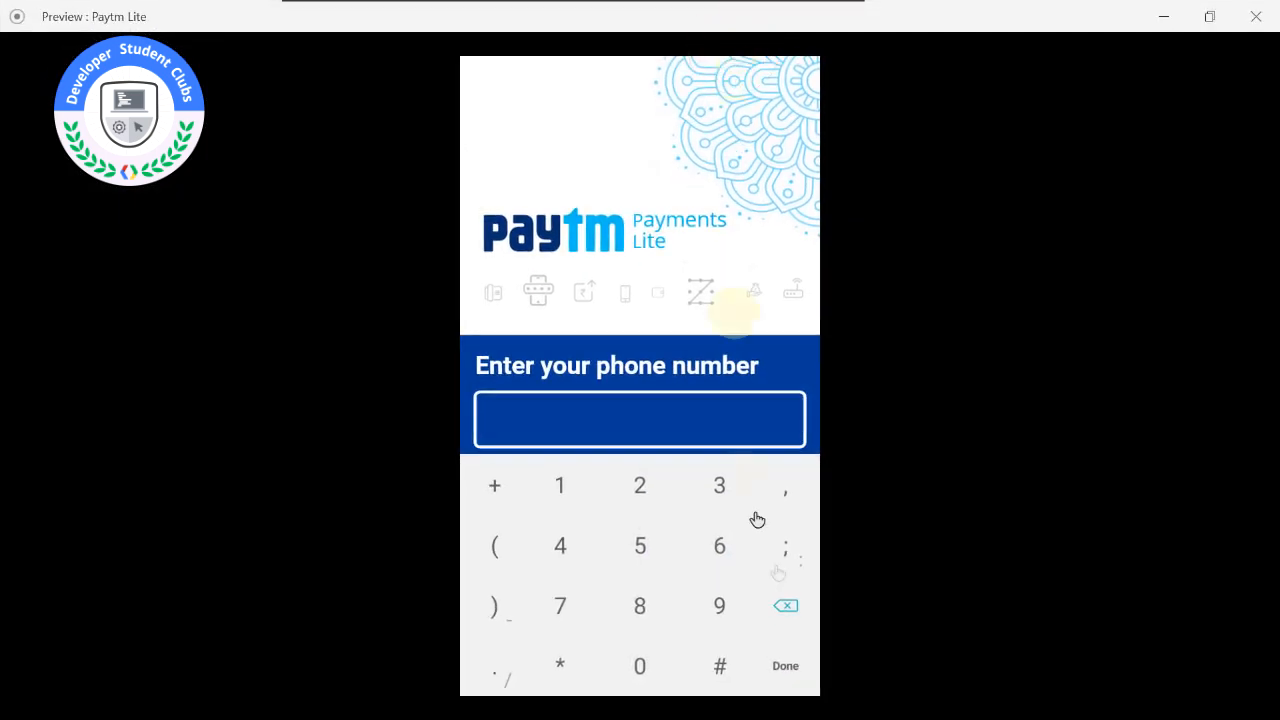
Submit the phone number in the preview and continue through the app passcode screen to the home screen.
left_click(786, 667)
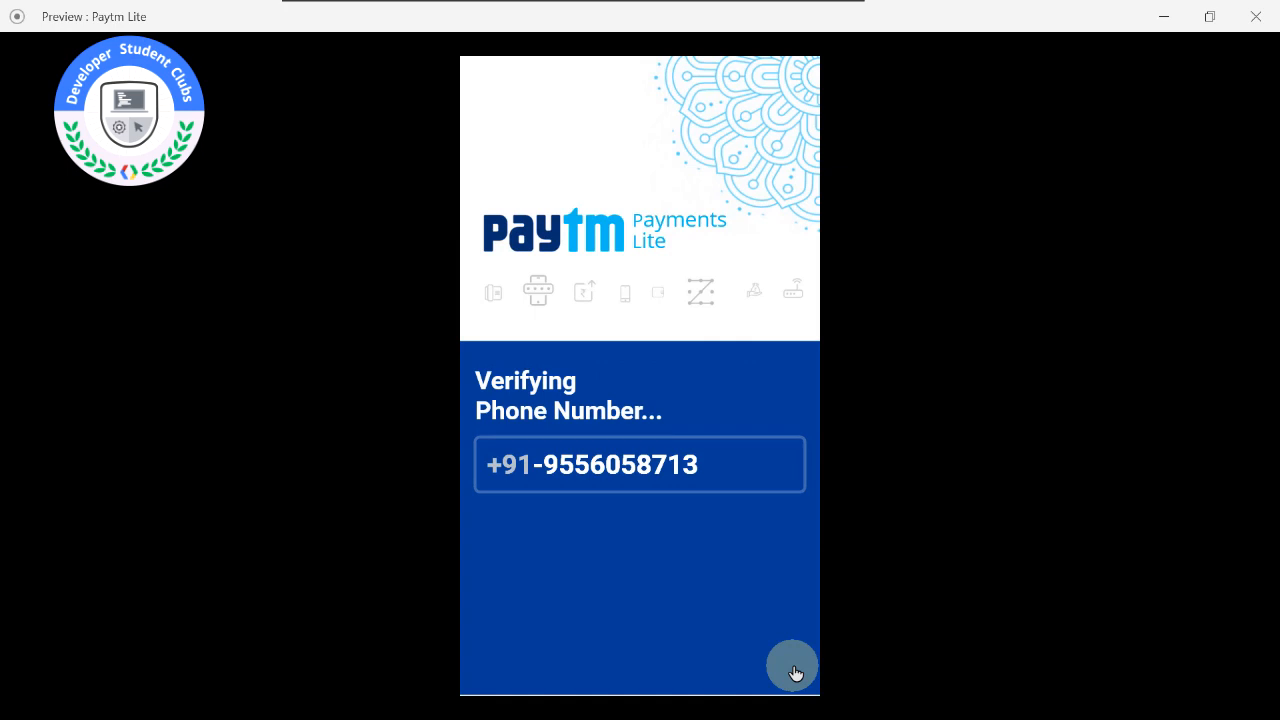
left_click(789, 599)
left_click(730, 575)
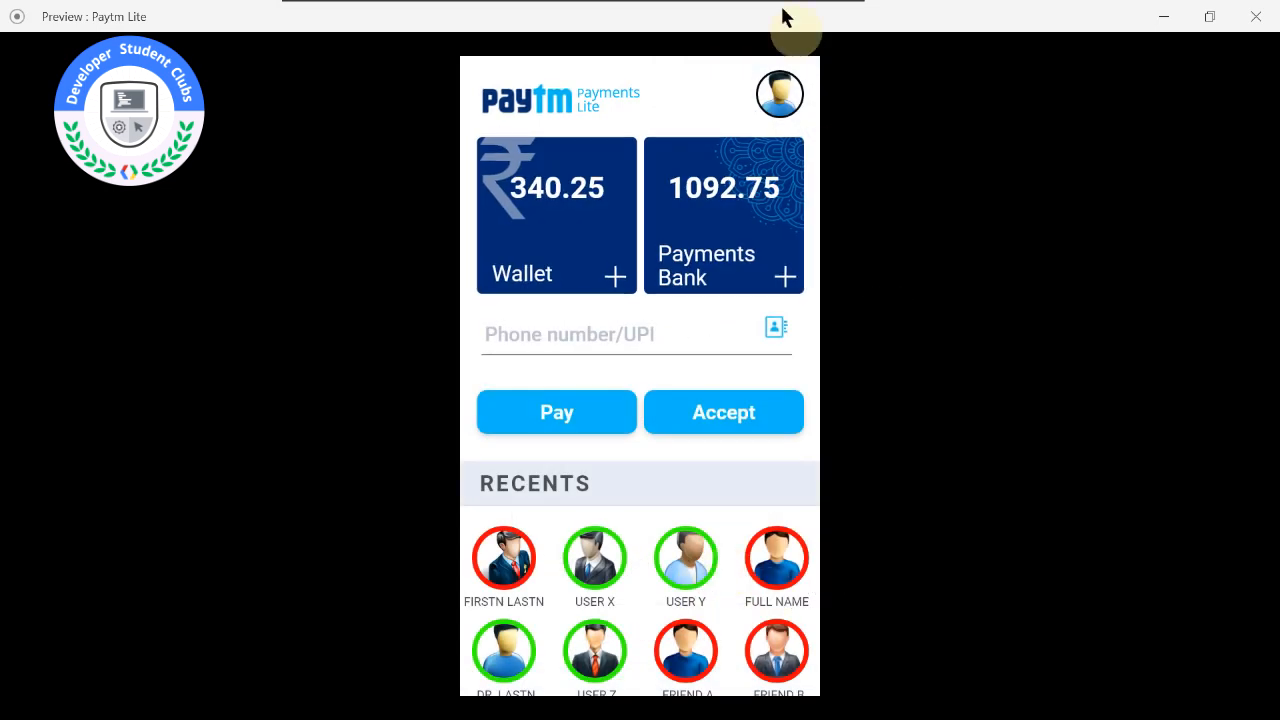
Test the payment flow in the preview by filling in the payee number, paying an amount of 180 and confirming, and close the preview.
left_click(557, 340)
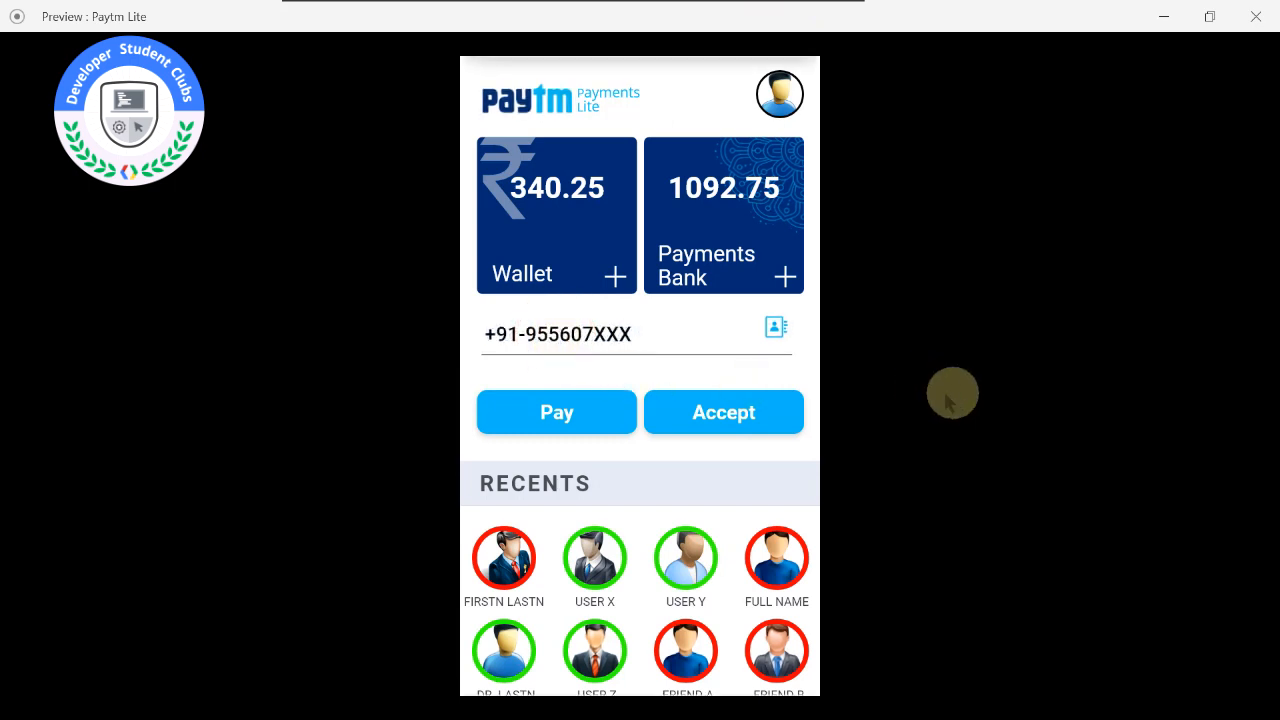
left_click(590, 420)
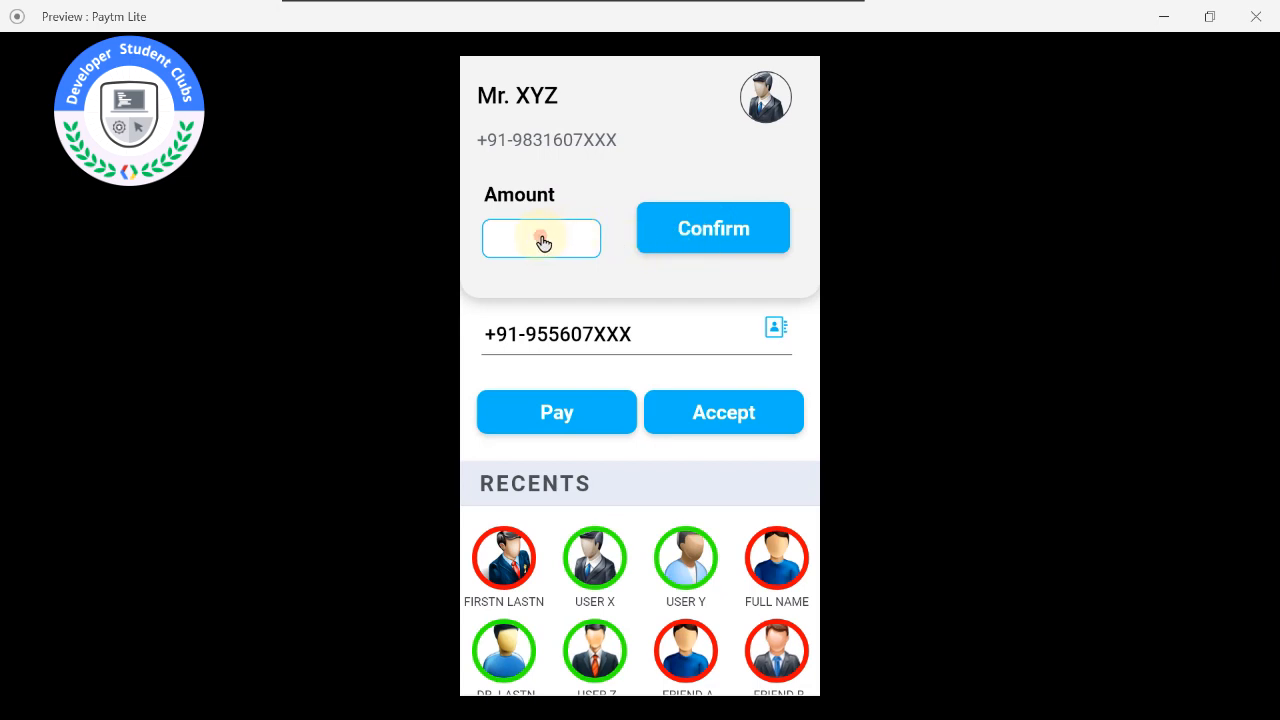
left_click(543, 244)
left_click(776, 663)
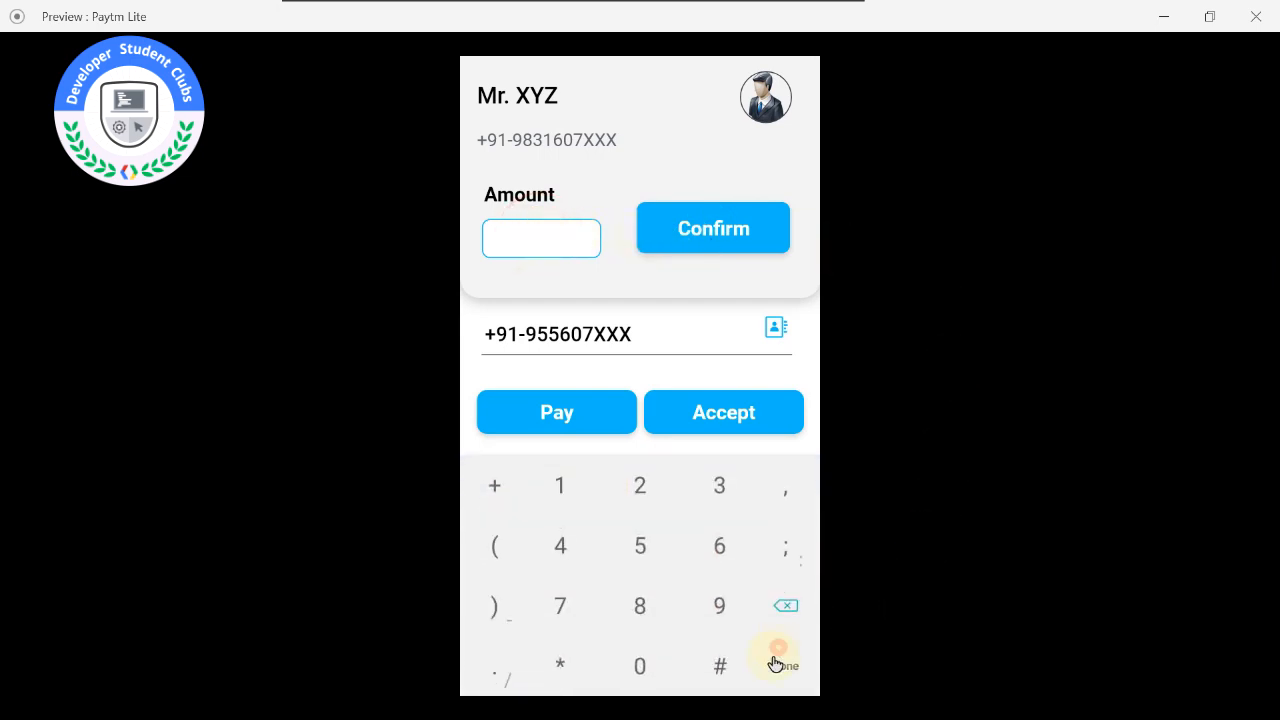
type("180")
left_click(704, 246)
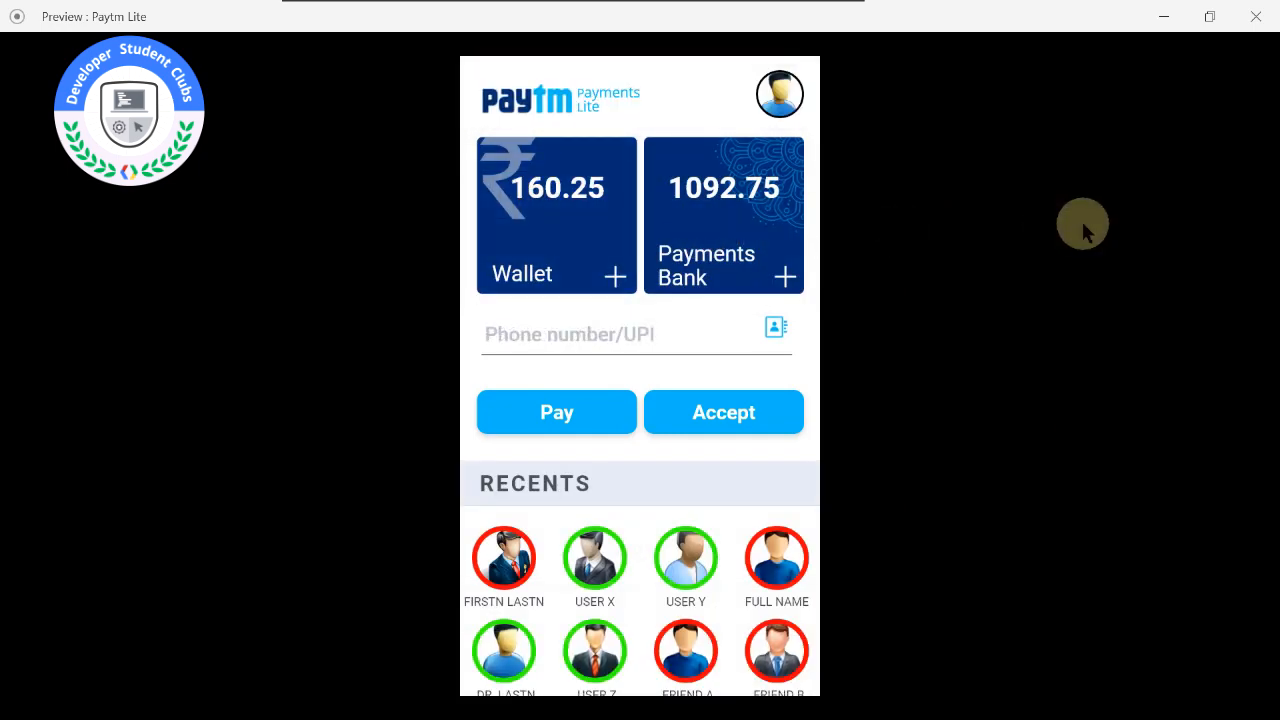
left_click(1255, 16)
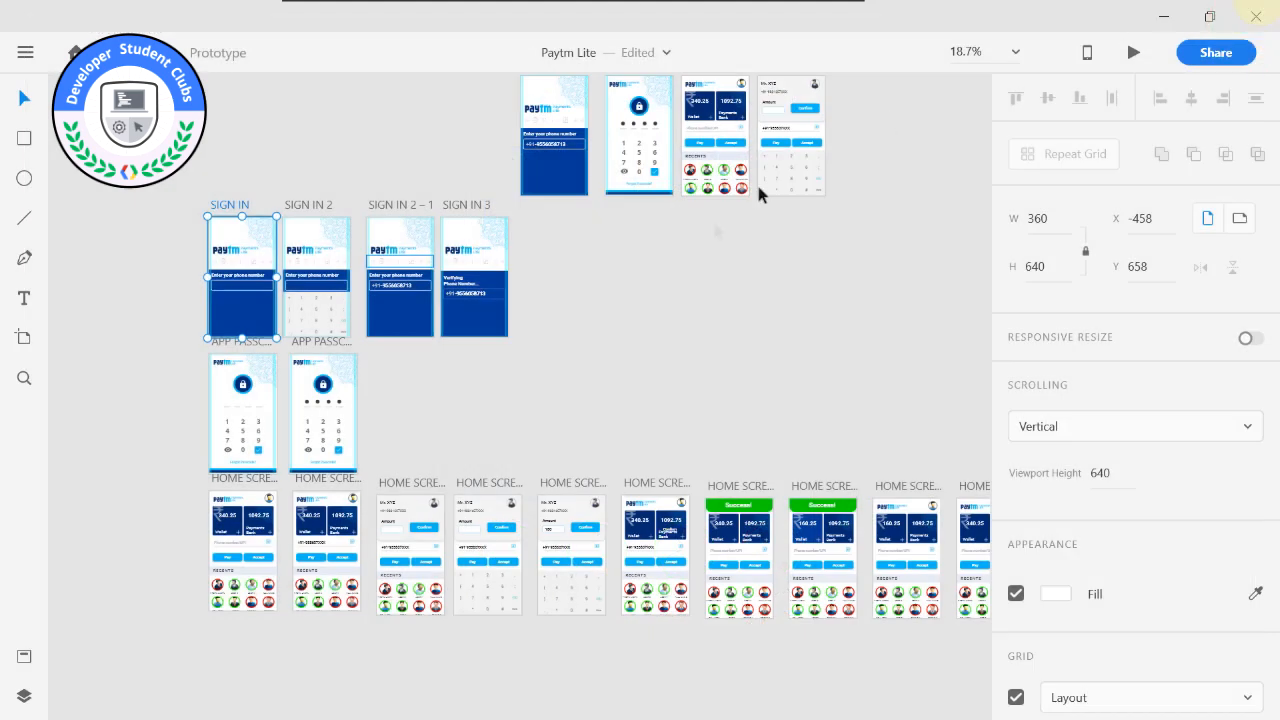
Examine the SIGN IN and APP PASSCODE artboards against the four base screens above and the HOME SCREEN row below.
scroll(704, 262, "down", 1, "alt")
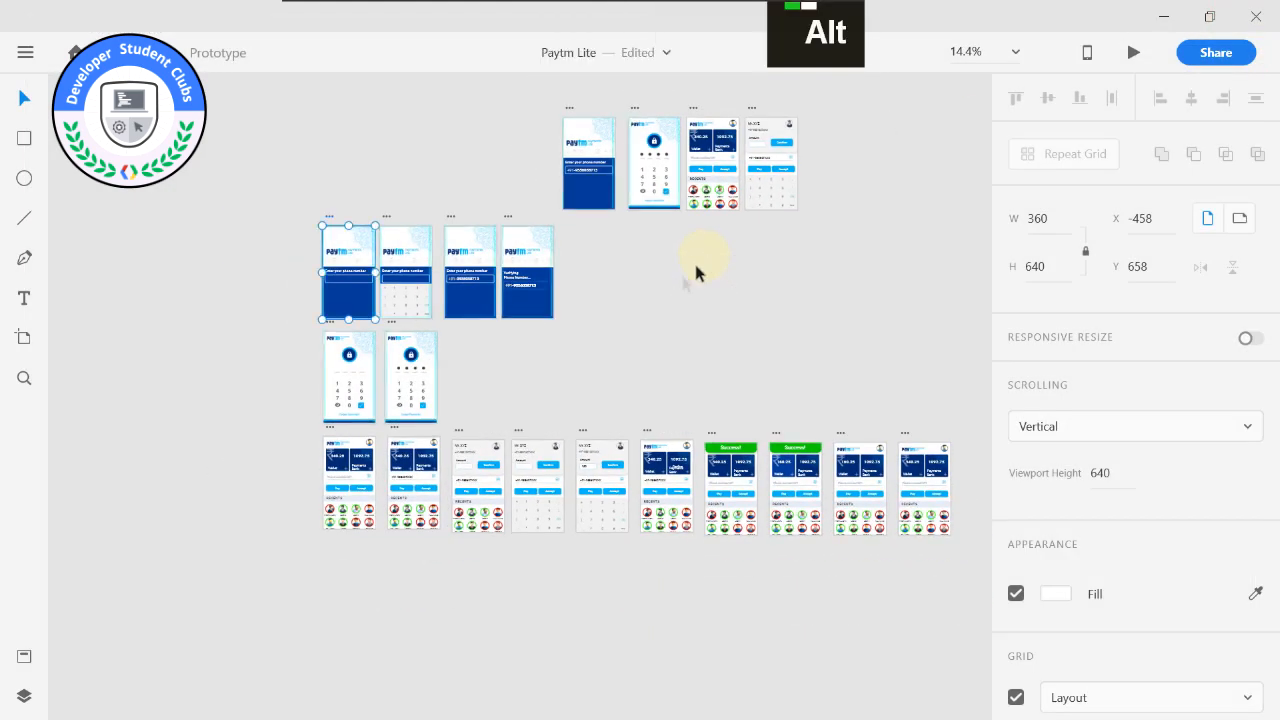
scroll(350, 139, "left", 1)
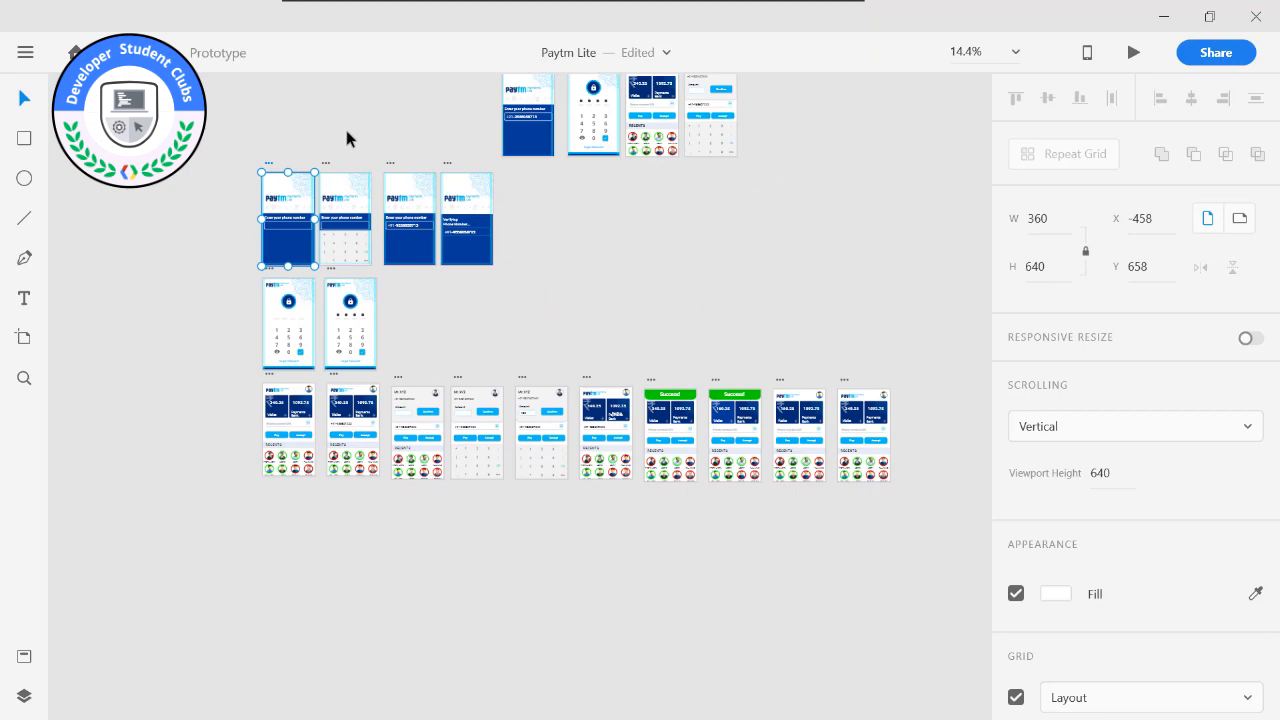
middle_click(254, 140, "alt")
scroll(356, 196, "up", 1, "alt")
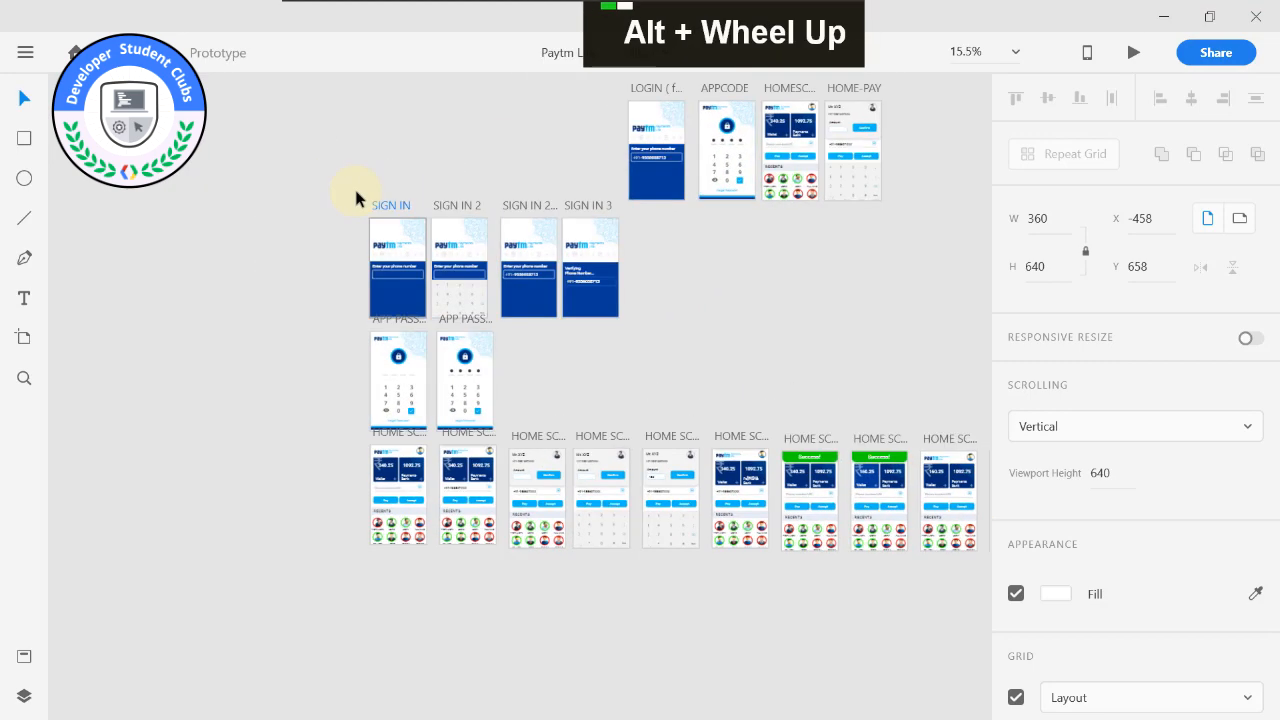
scroll(356, 190, "up", 3, "alt")
middle_click(403, 212)
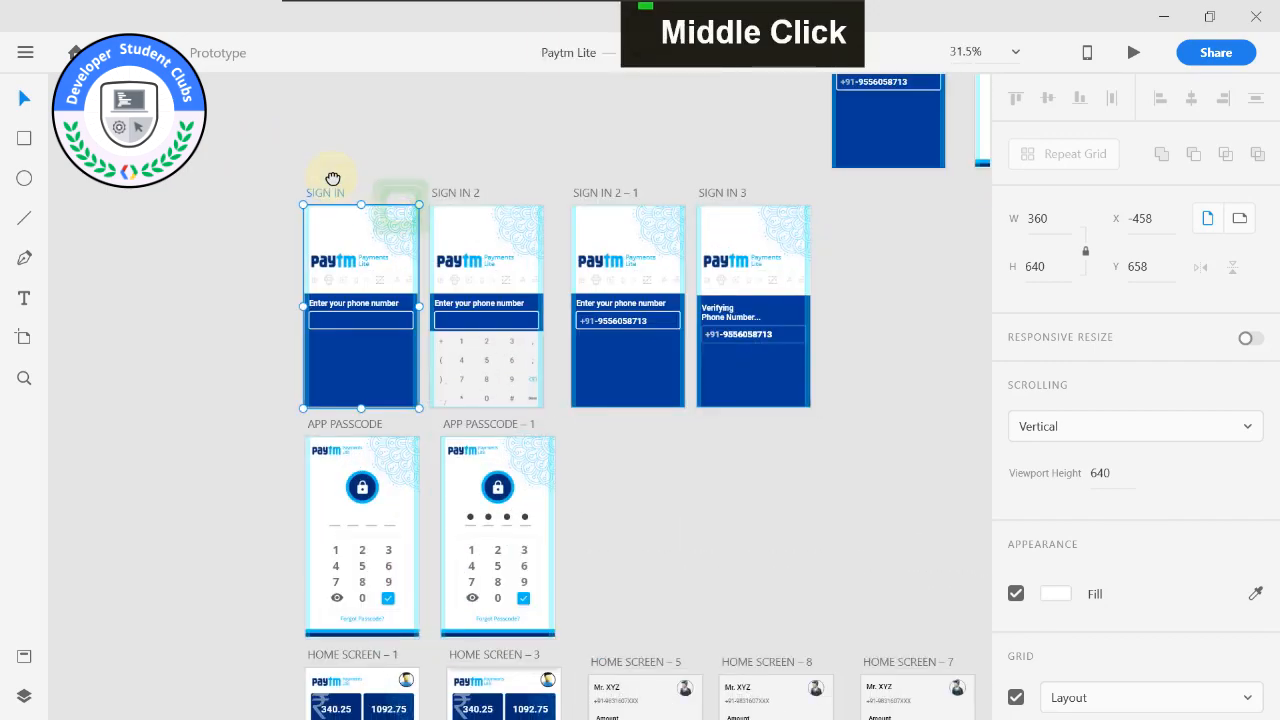
middle_click(466, 191)
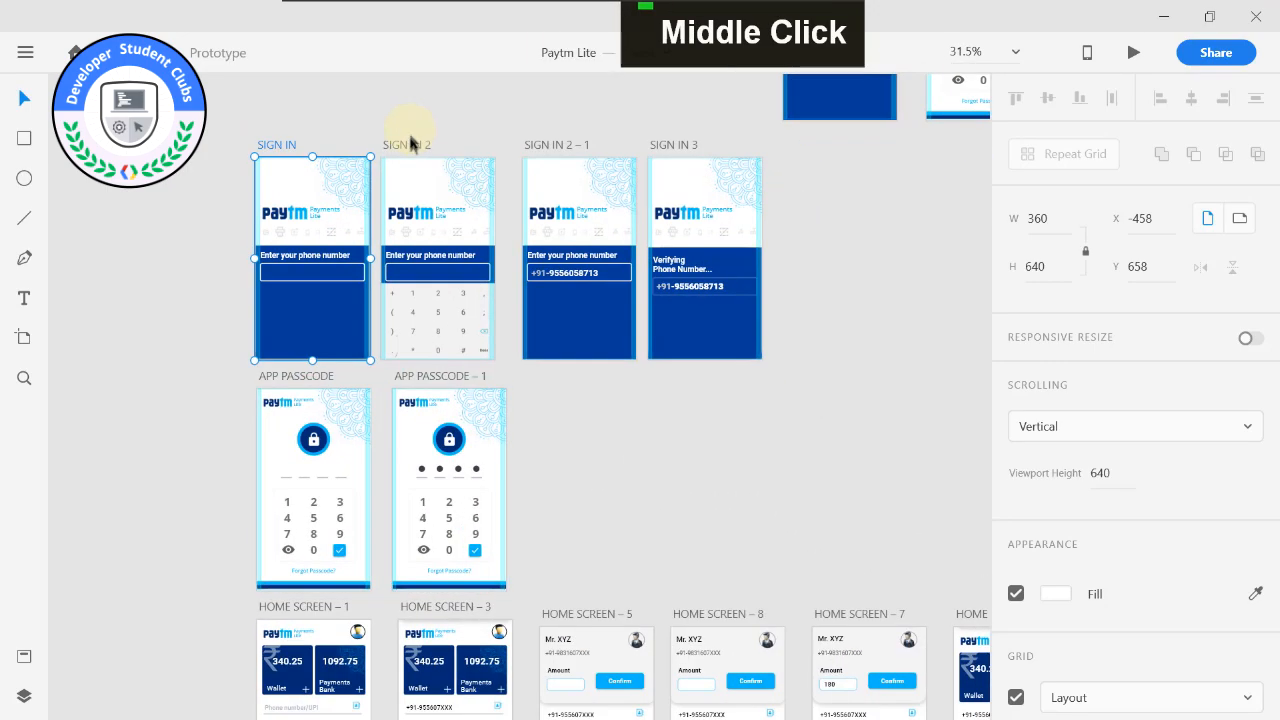
middle_click(482, 110)
scroll(900, 300, "down", 1, "alt")
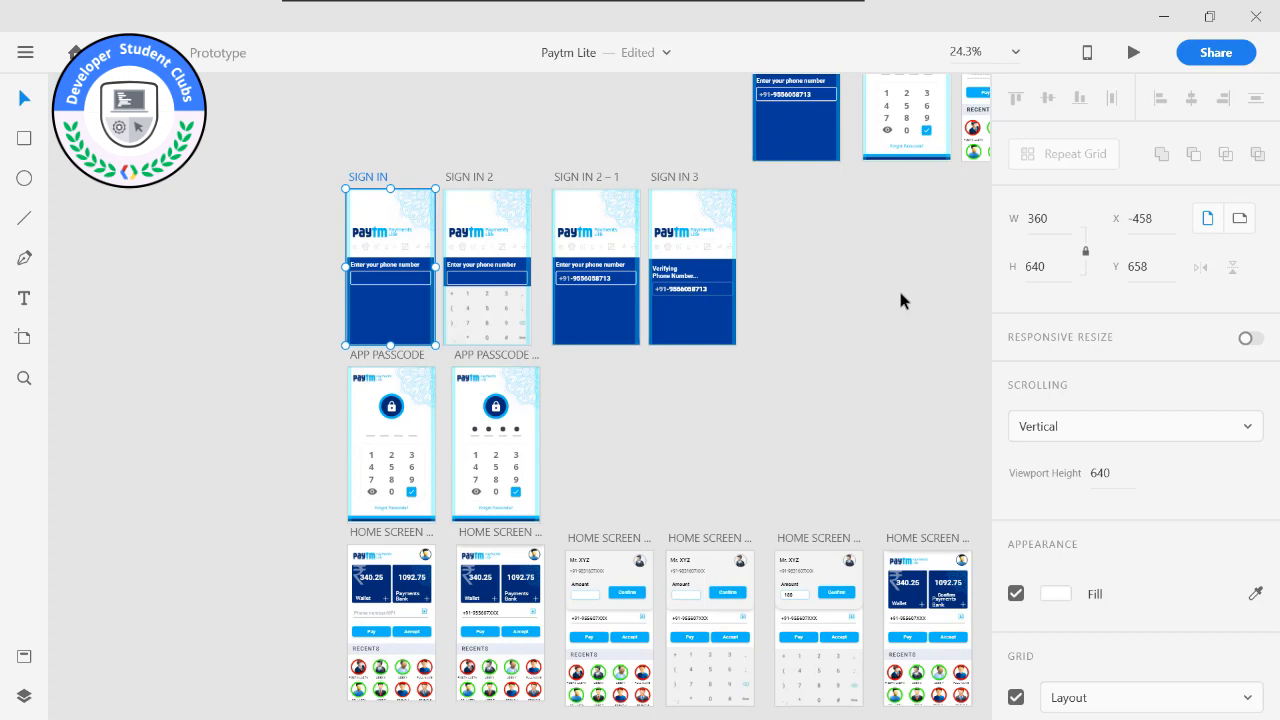
scroll(679, 388, "down", 1)
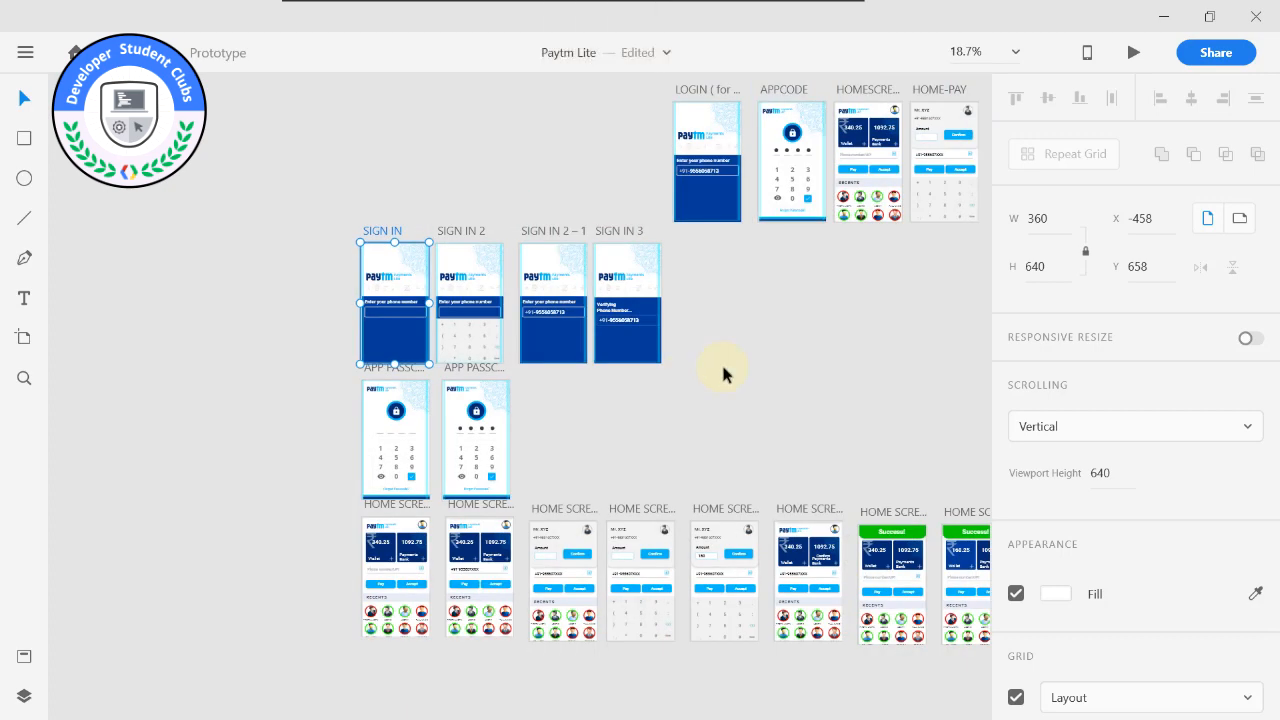
middle_click(733, 318)
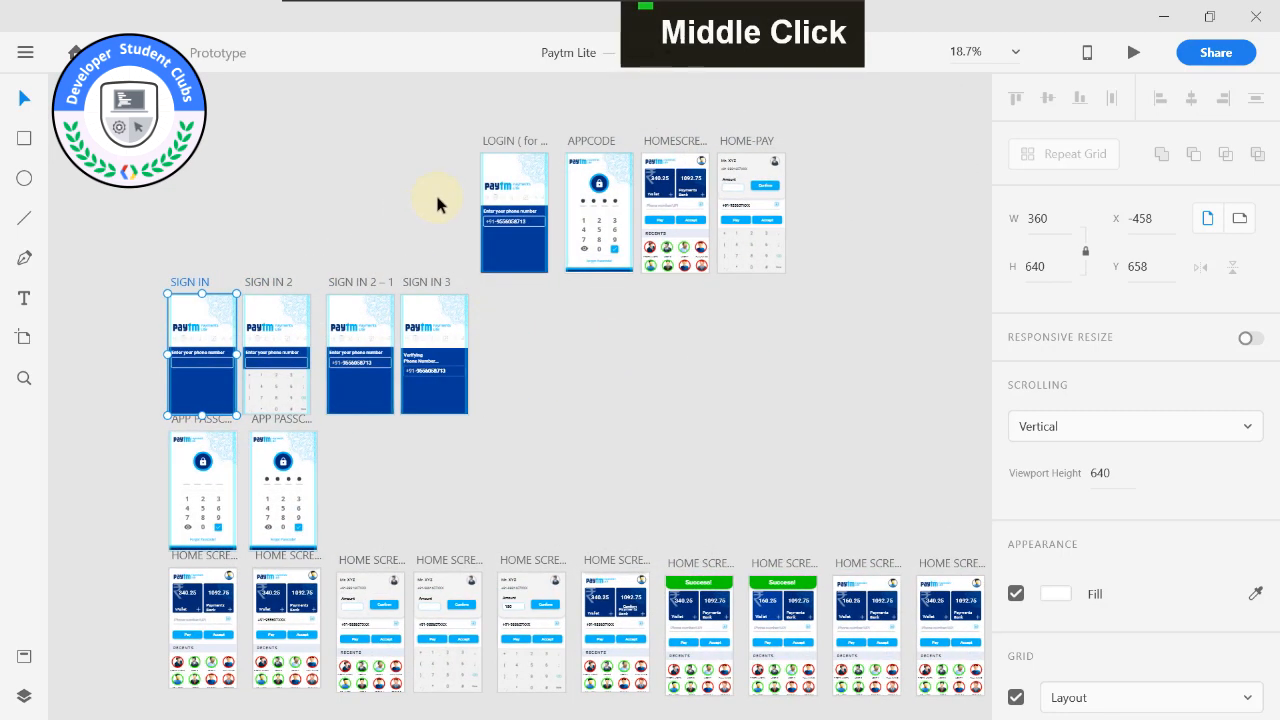
middle_click(418, 460)
middle_click(622, 320)
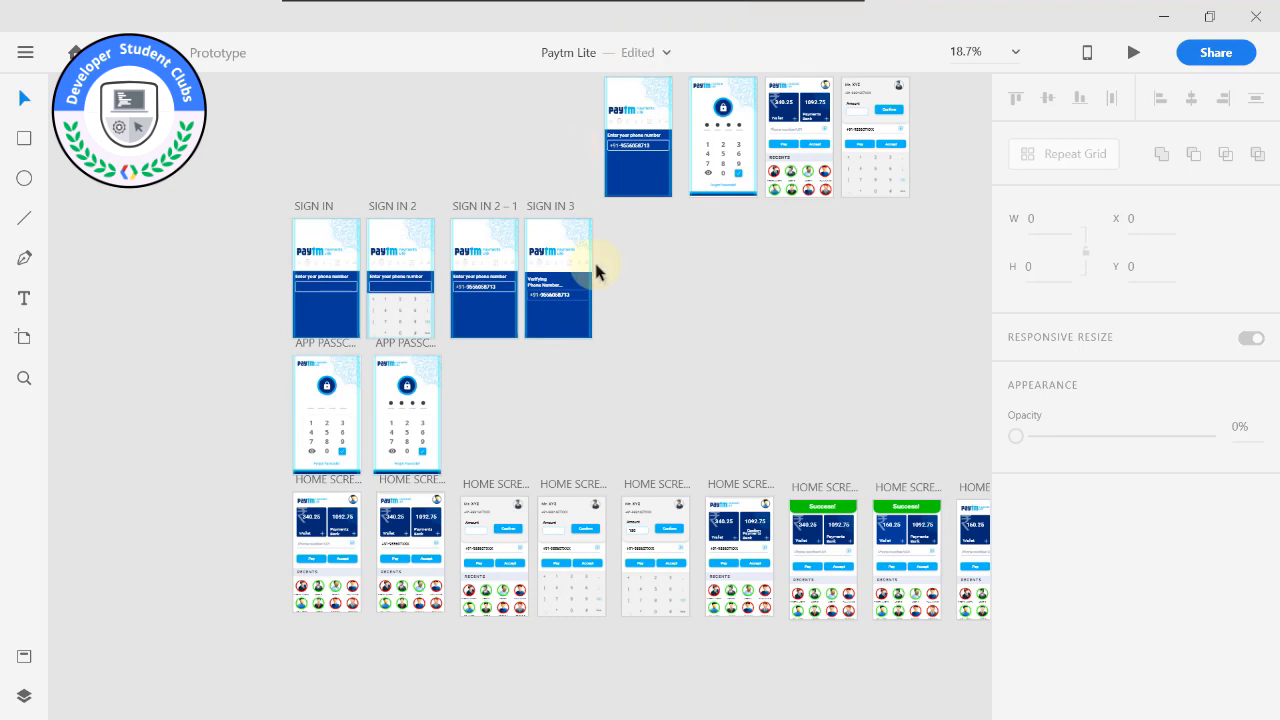
Highlight all SIGN IN, APP PASSCODE and HOME SCREEN artboards as one group to show the full prototype set, and clear the selection.
middle_click(646, 330)
left_click_drag(198, 238, 1000, 600)
middle_click(900, 623)
middle_click(741, 421)
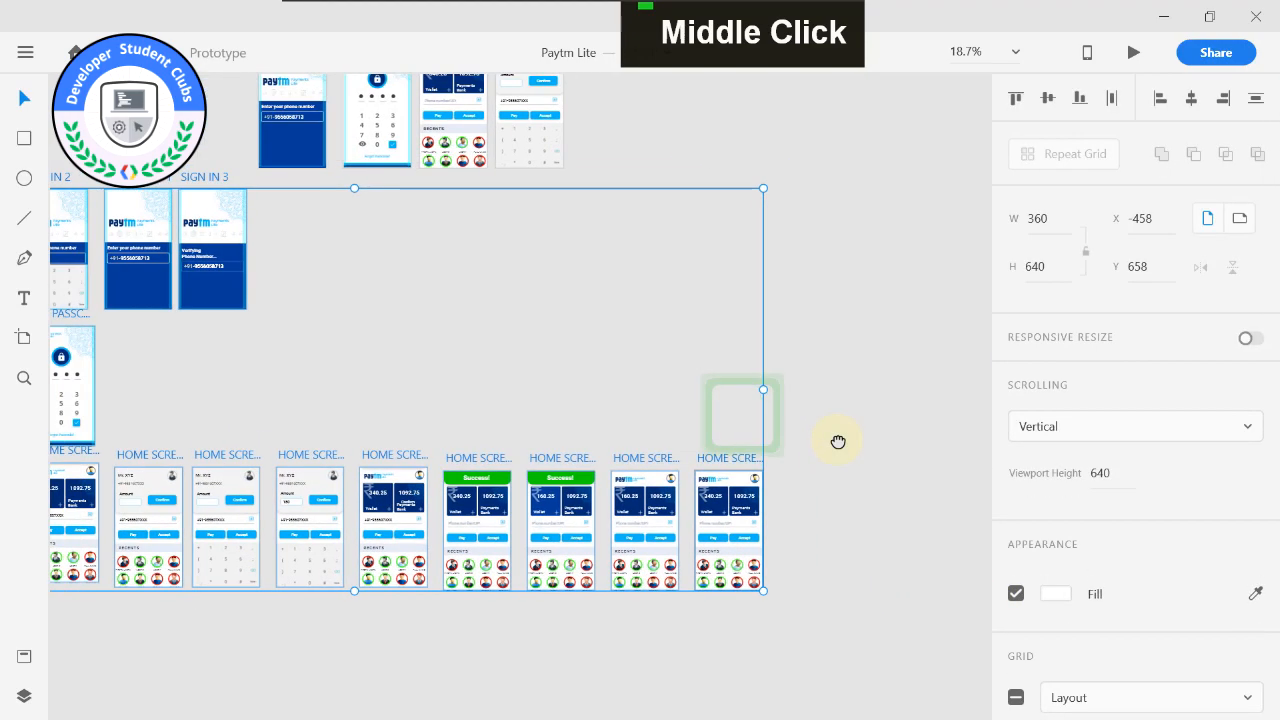
left_click_drag(123, 242, 958, 606)
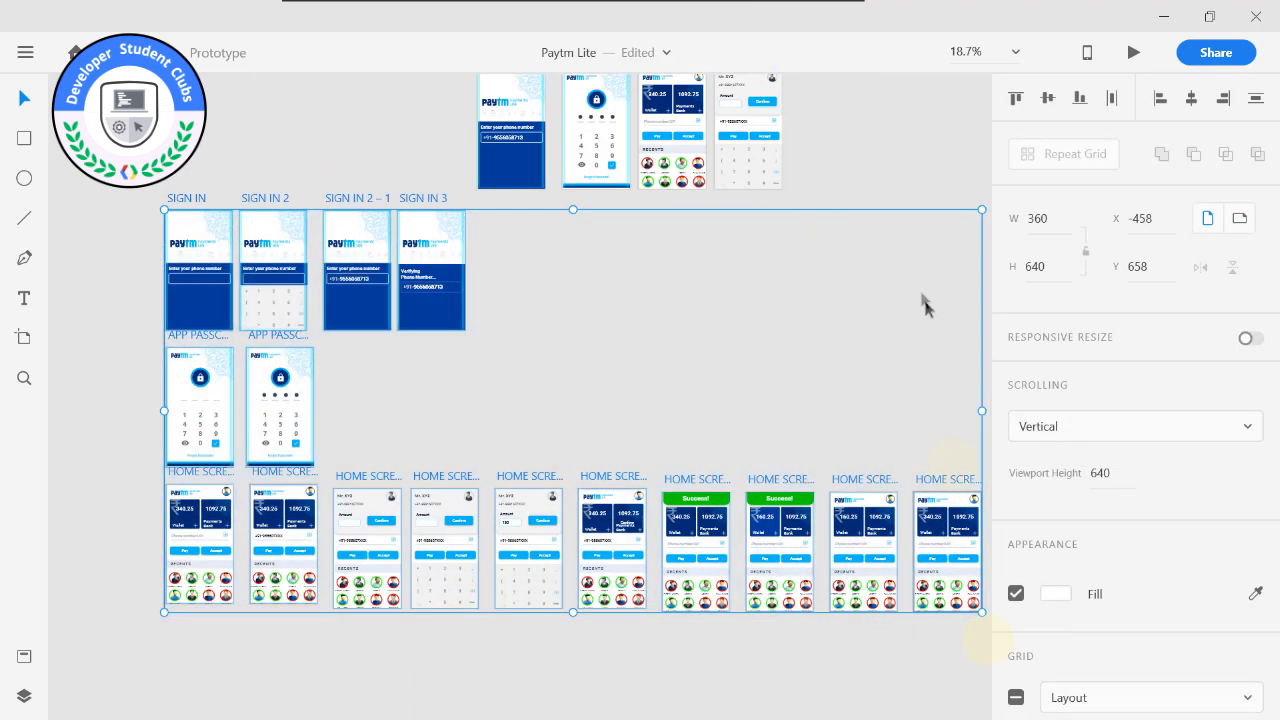
left_click(866, 116)
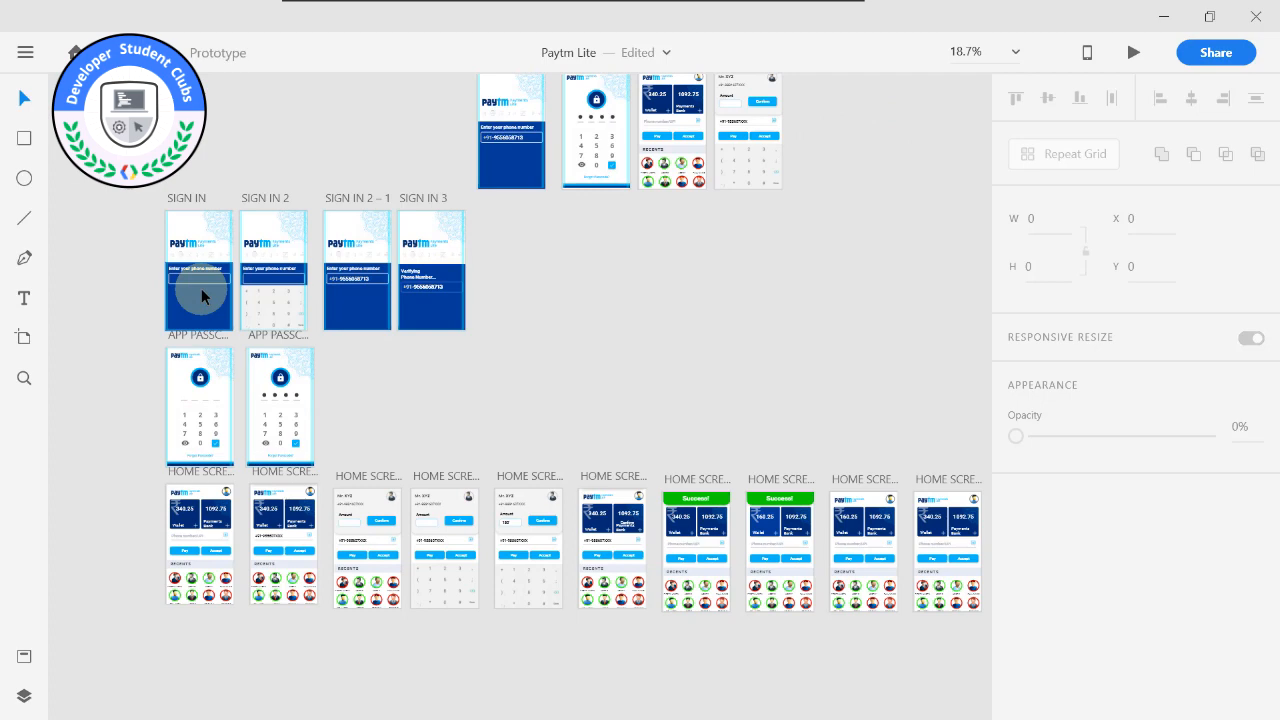
Check the instructions for previewing the prototype on a mobile device and dismiss them.
middle_click(509, 423)
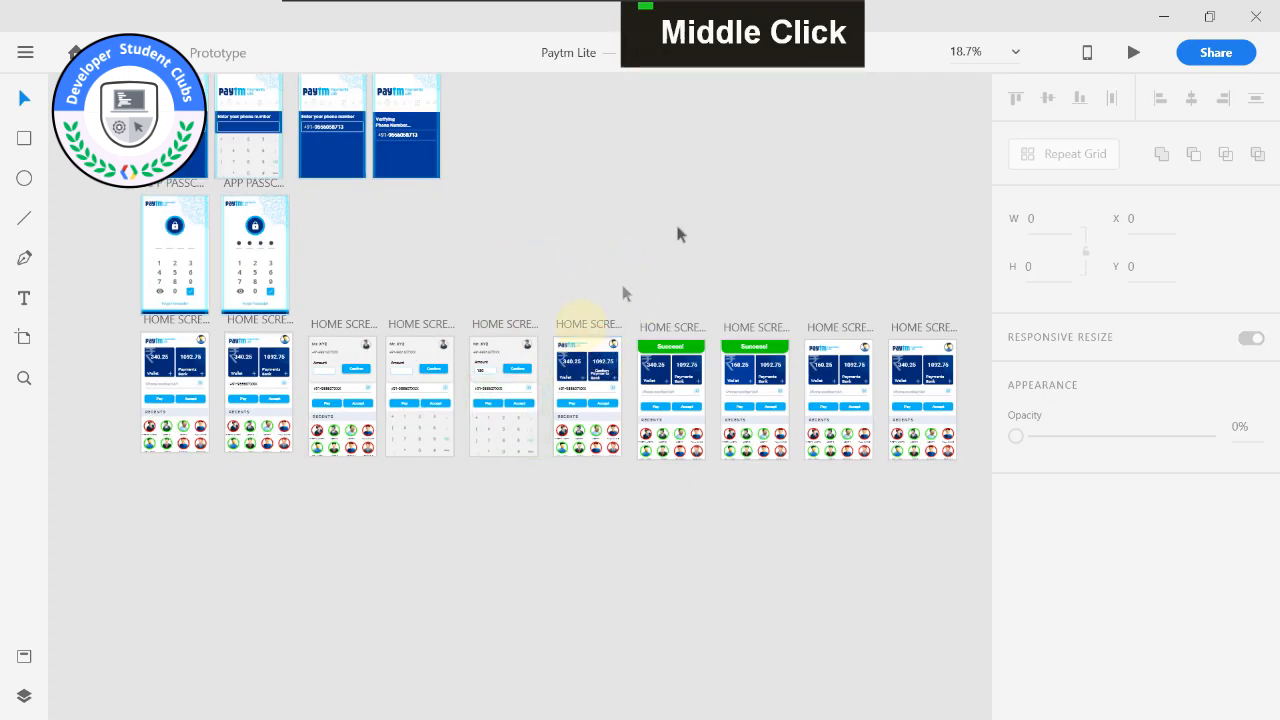
middle_click(733, 207)
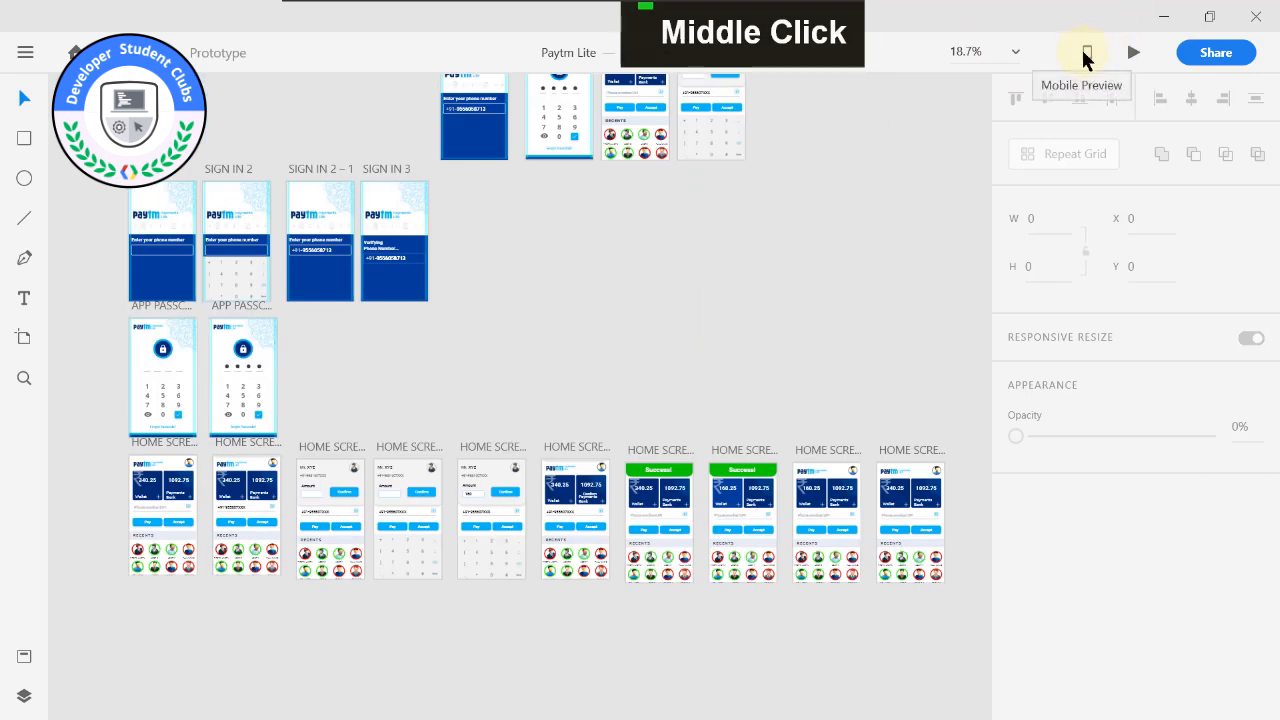
left_click(1084, 50)
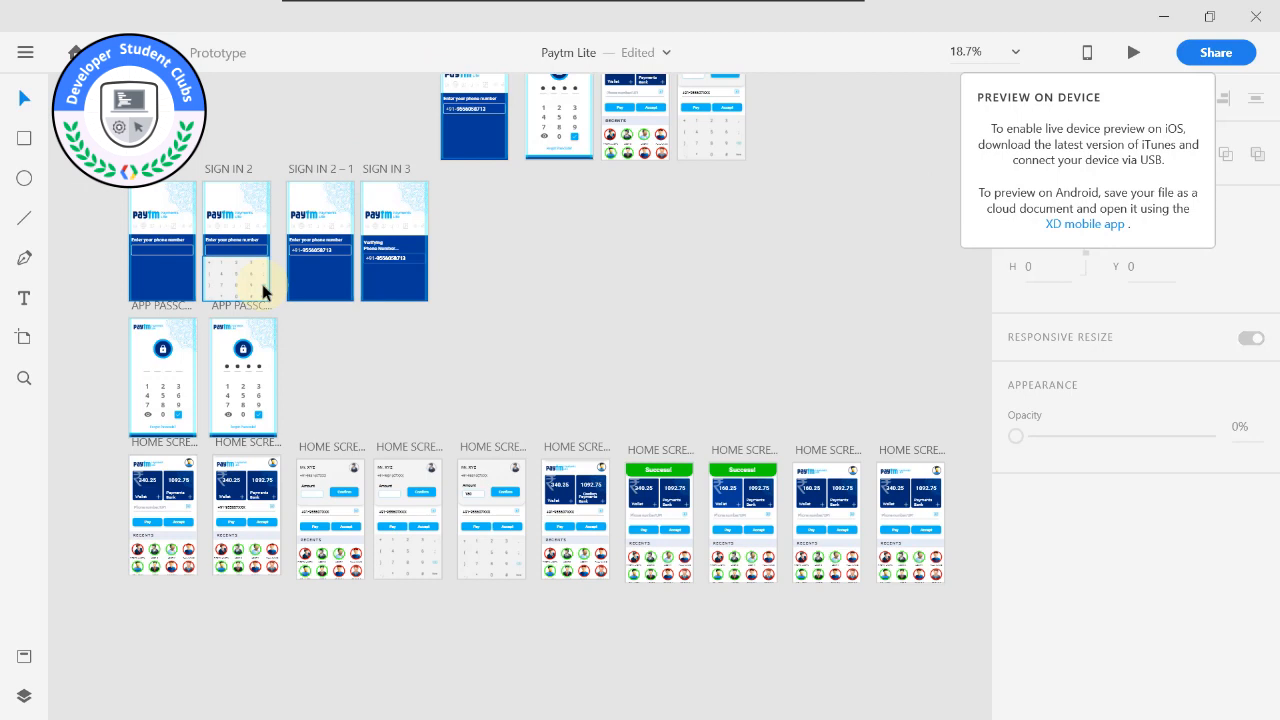
left_click(537, 245)
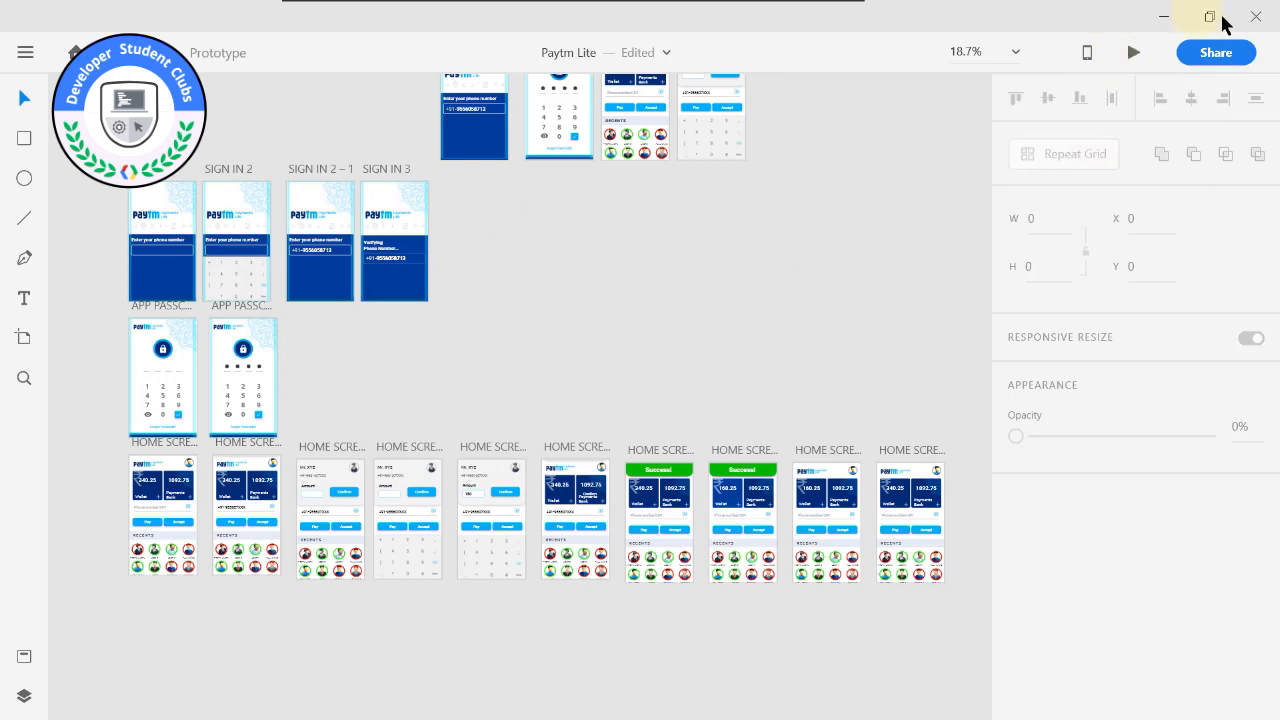
Close the reference Paytm Lite document without saving its changes.
left_click(1252, 17)
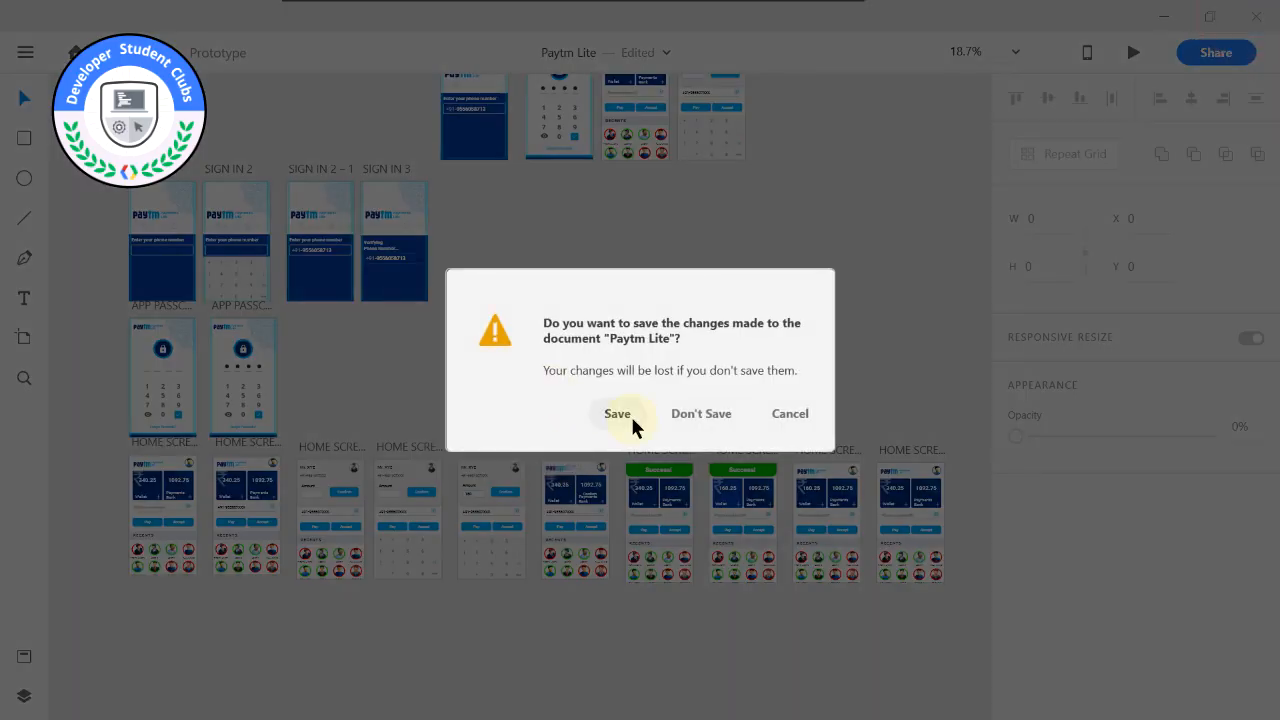
left_click(677, 414)
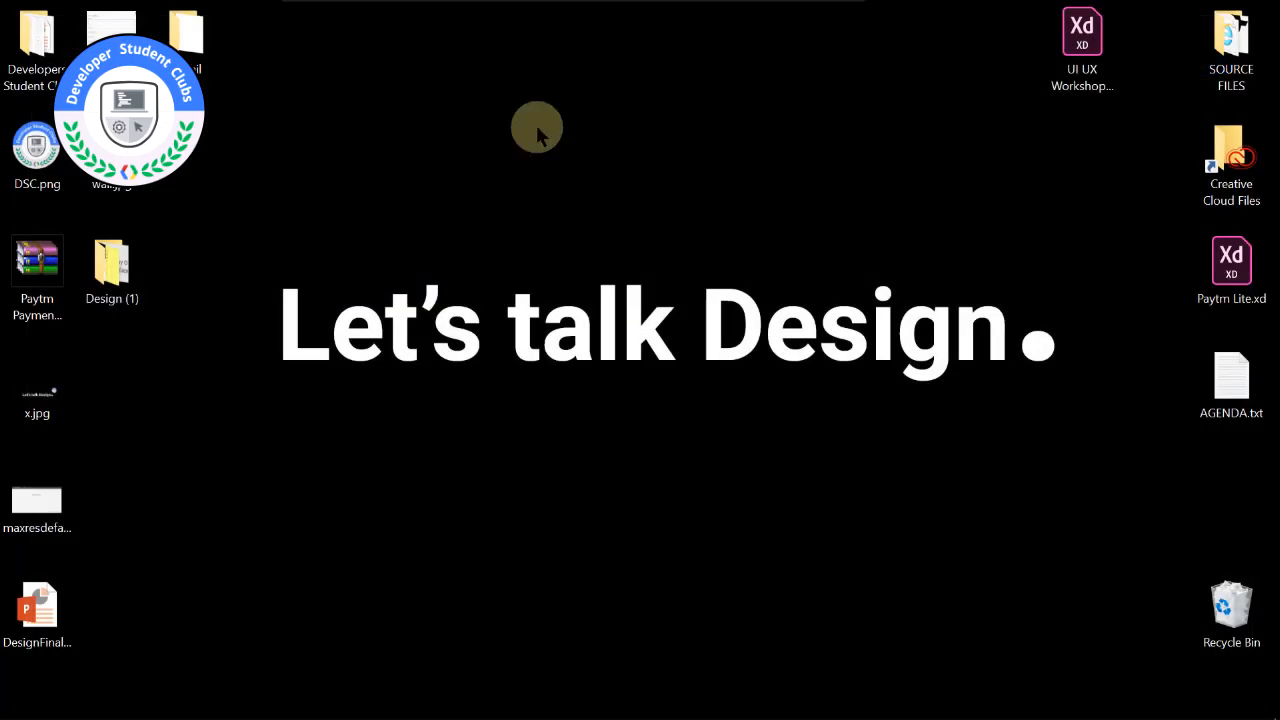